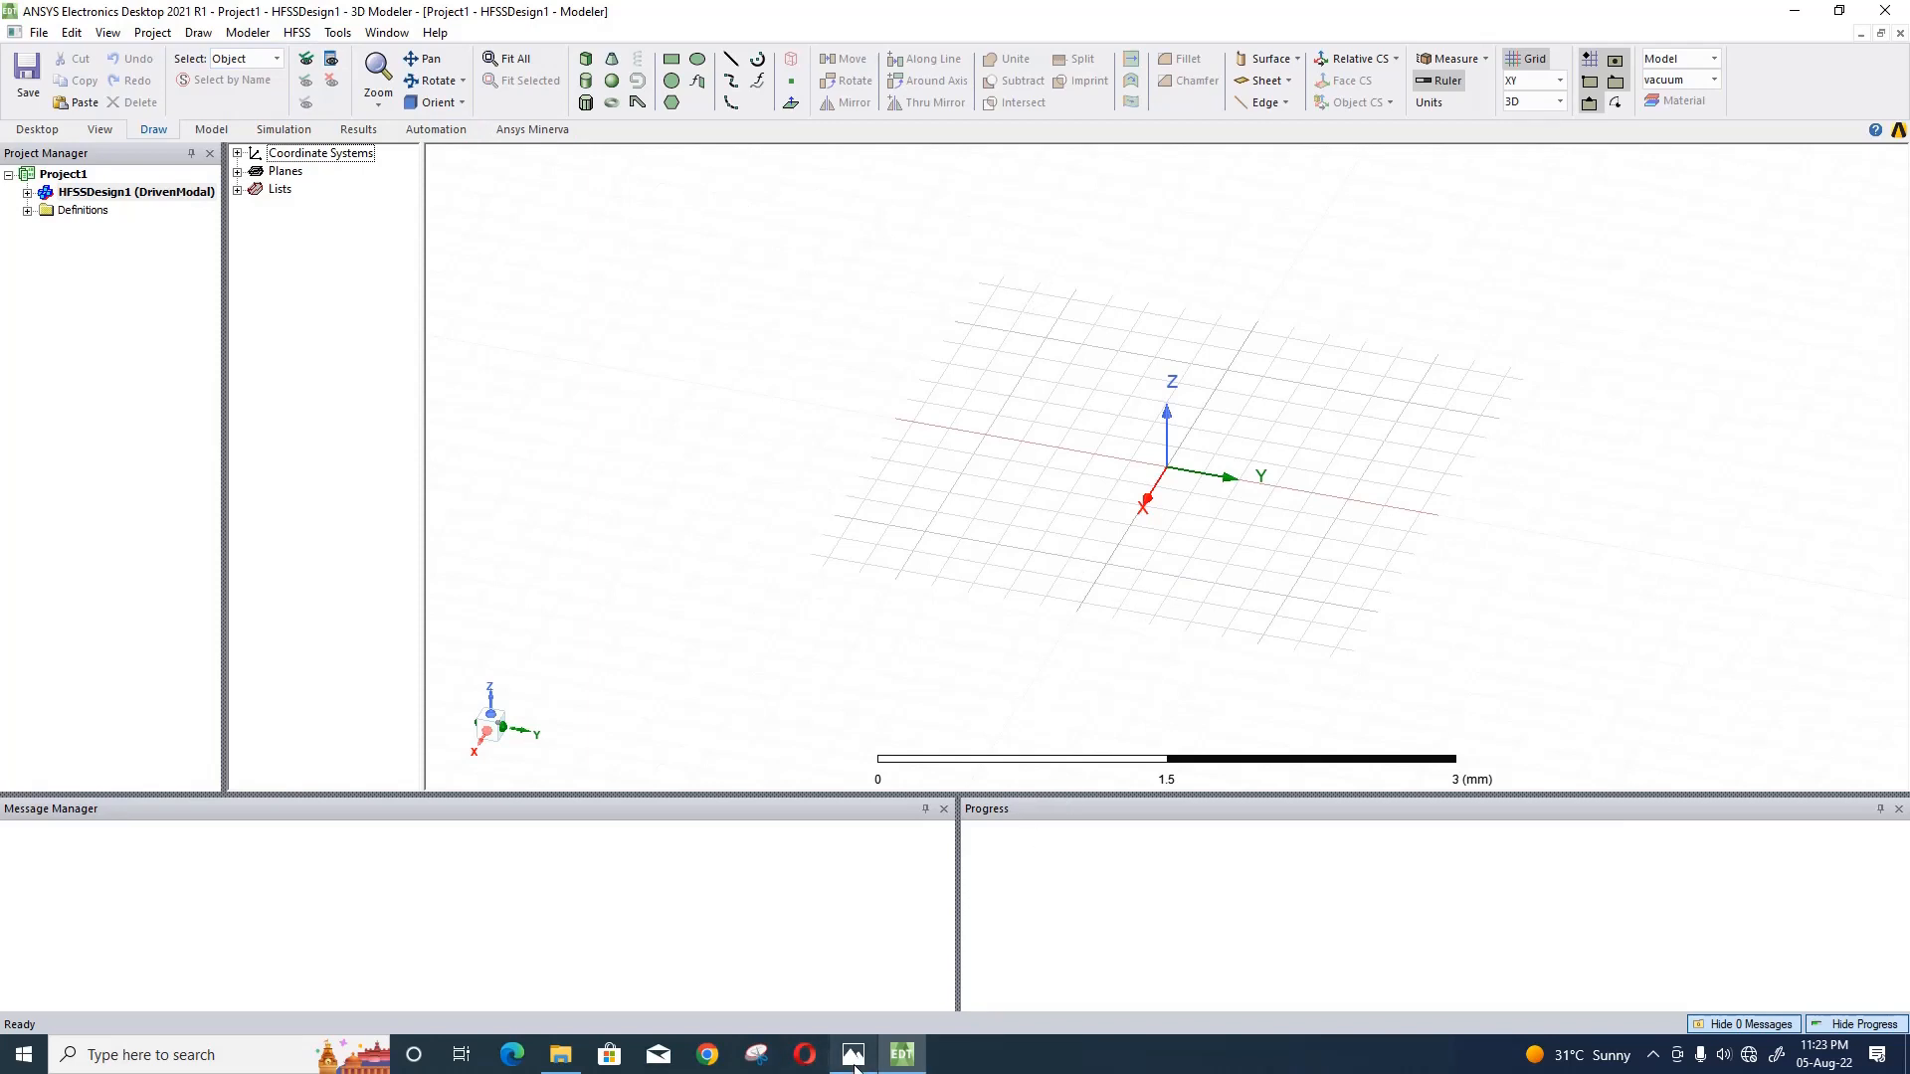
# - Switch to Photos to study the reference layout drawings b.PNG and b1.PNG, and return to the HFSS model
pyautogui.moveTo(854, 1067)
pyautogui.click(854, 955)
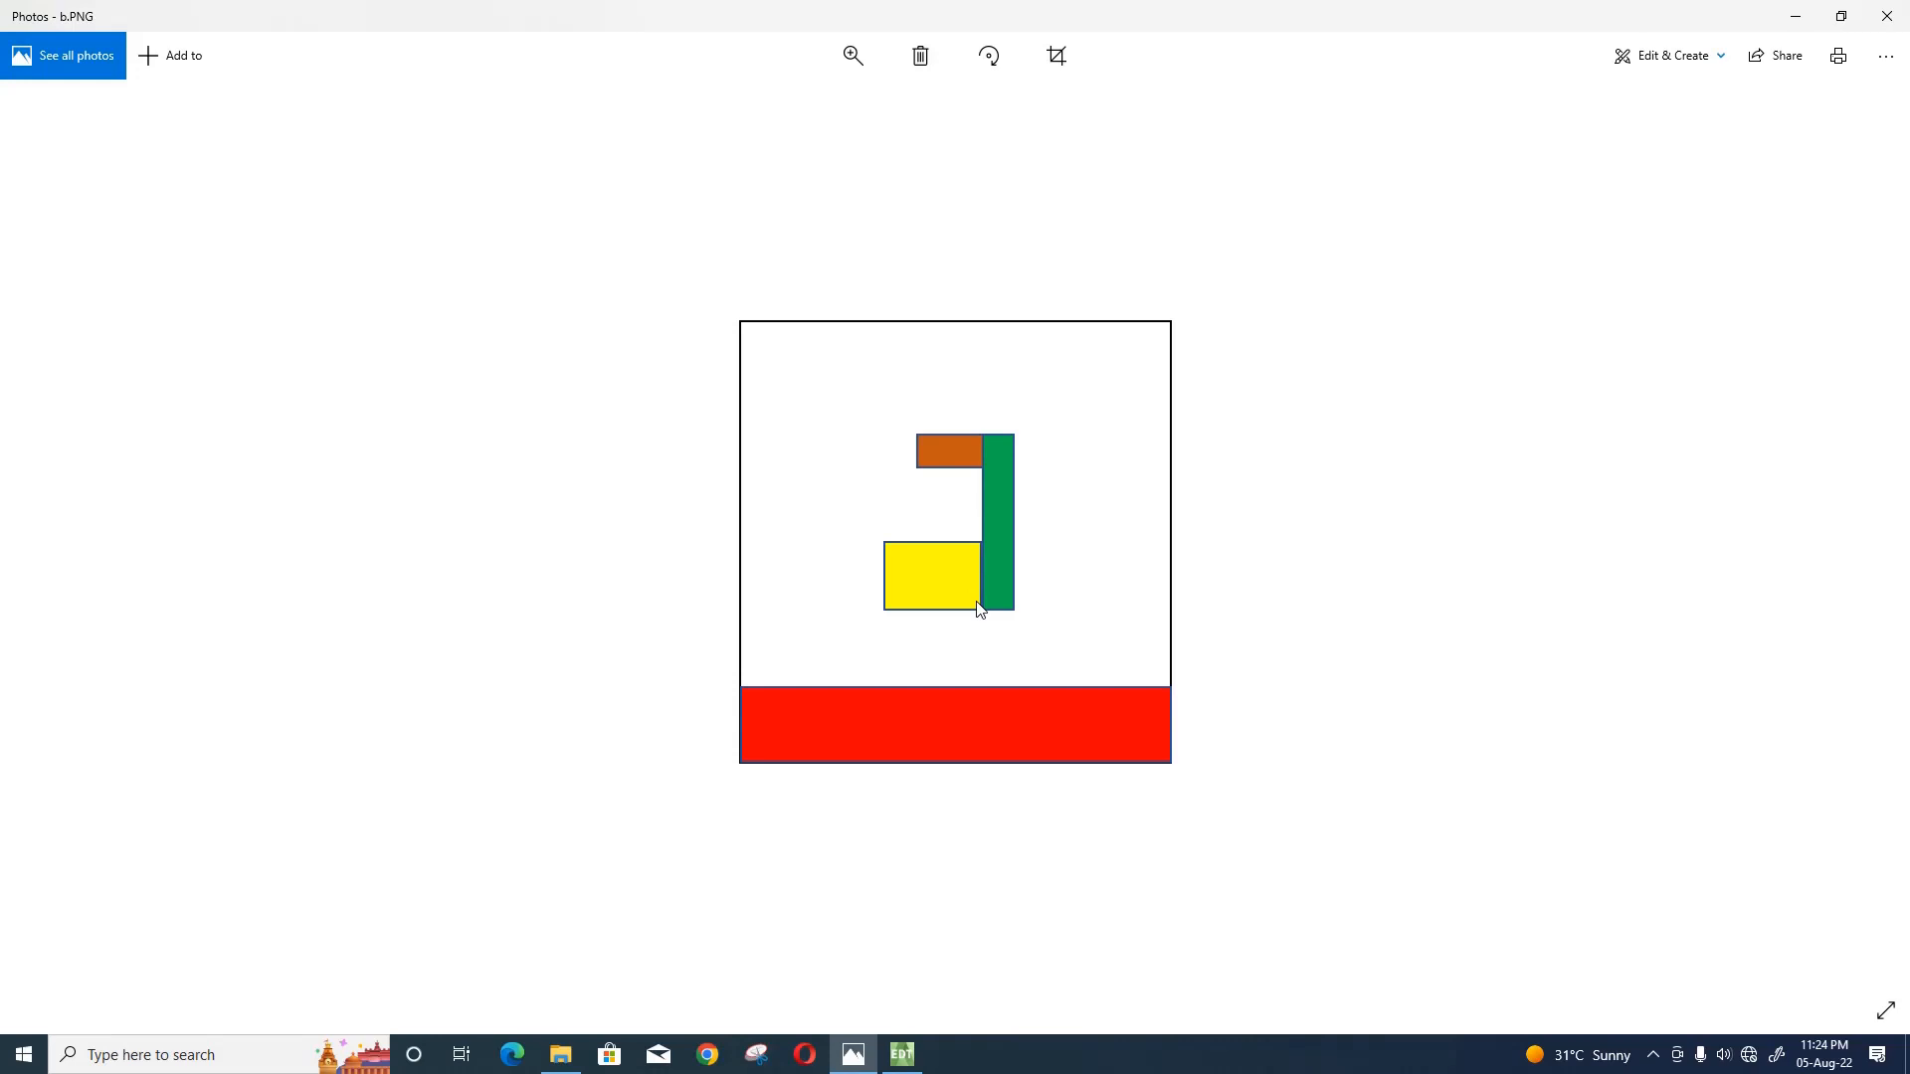
pyautogui.press('Right')
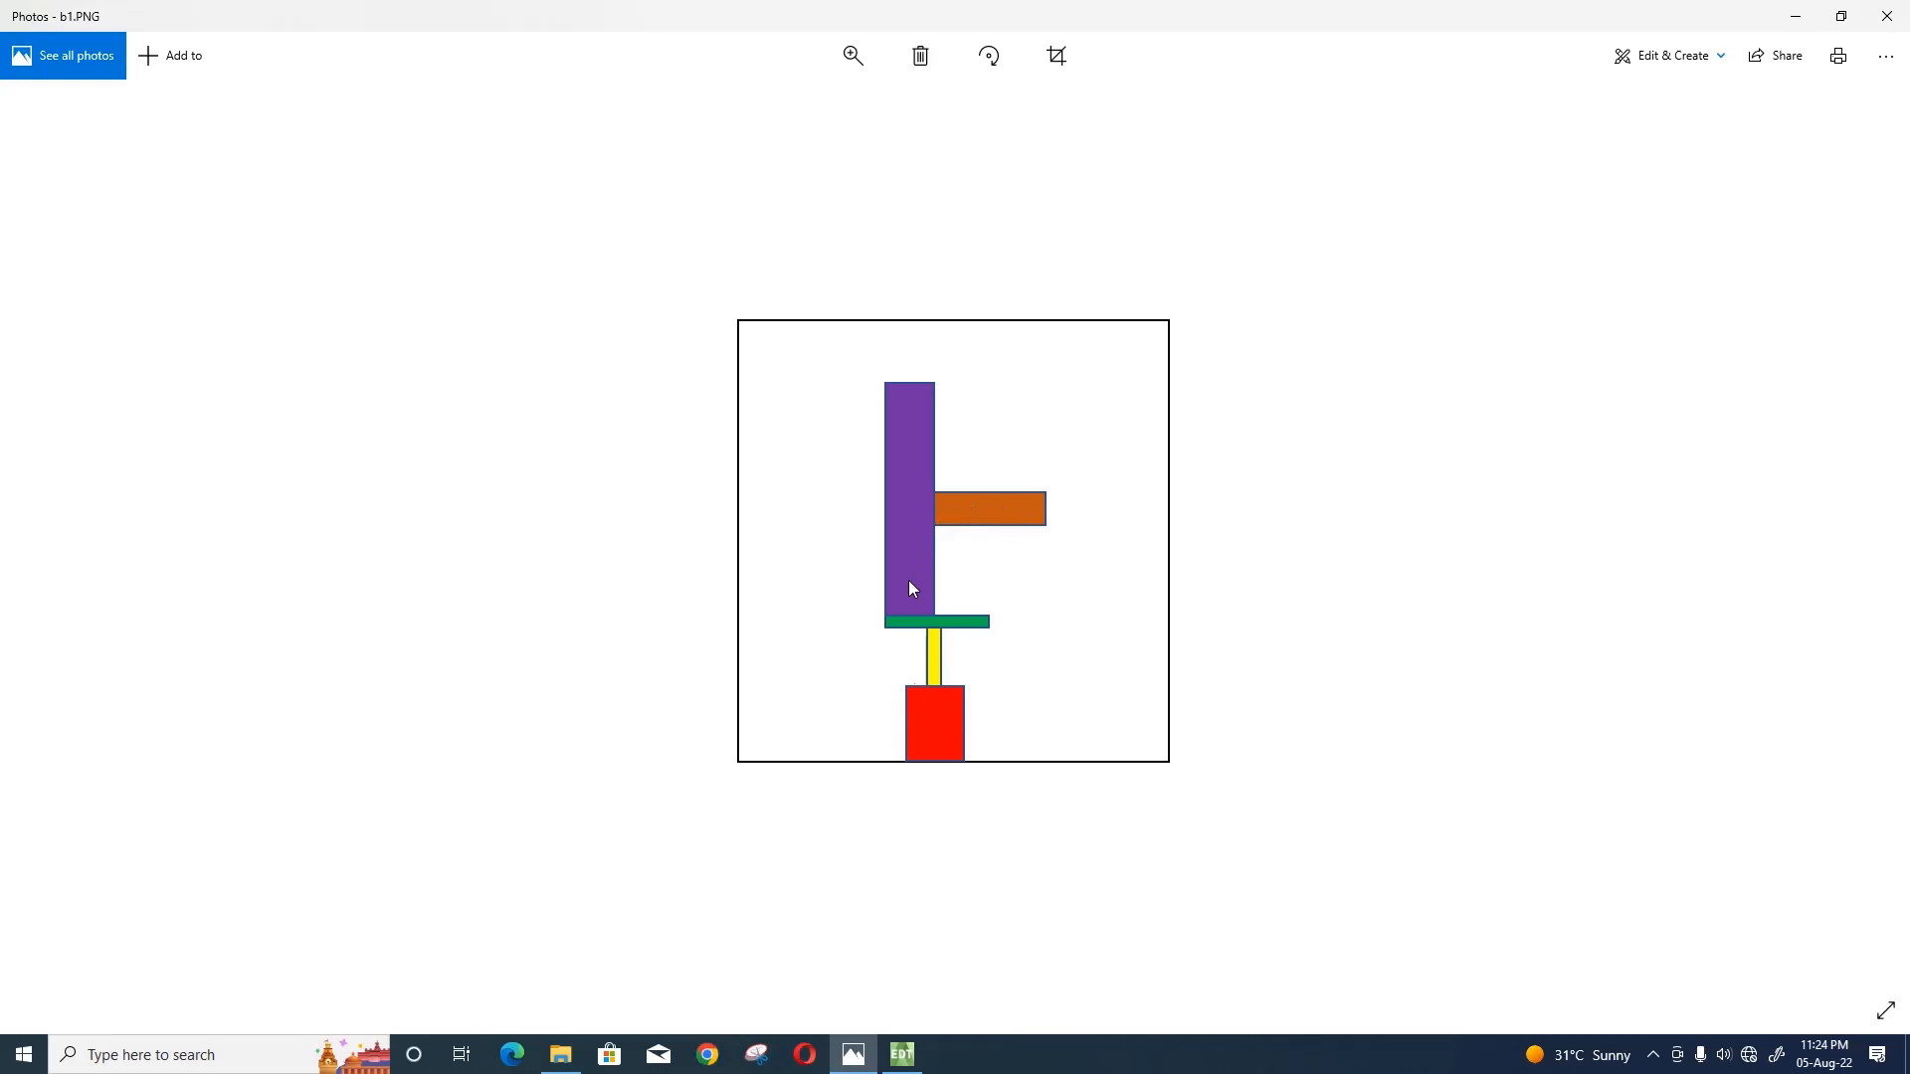
pyautogui.click(1796, 12)
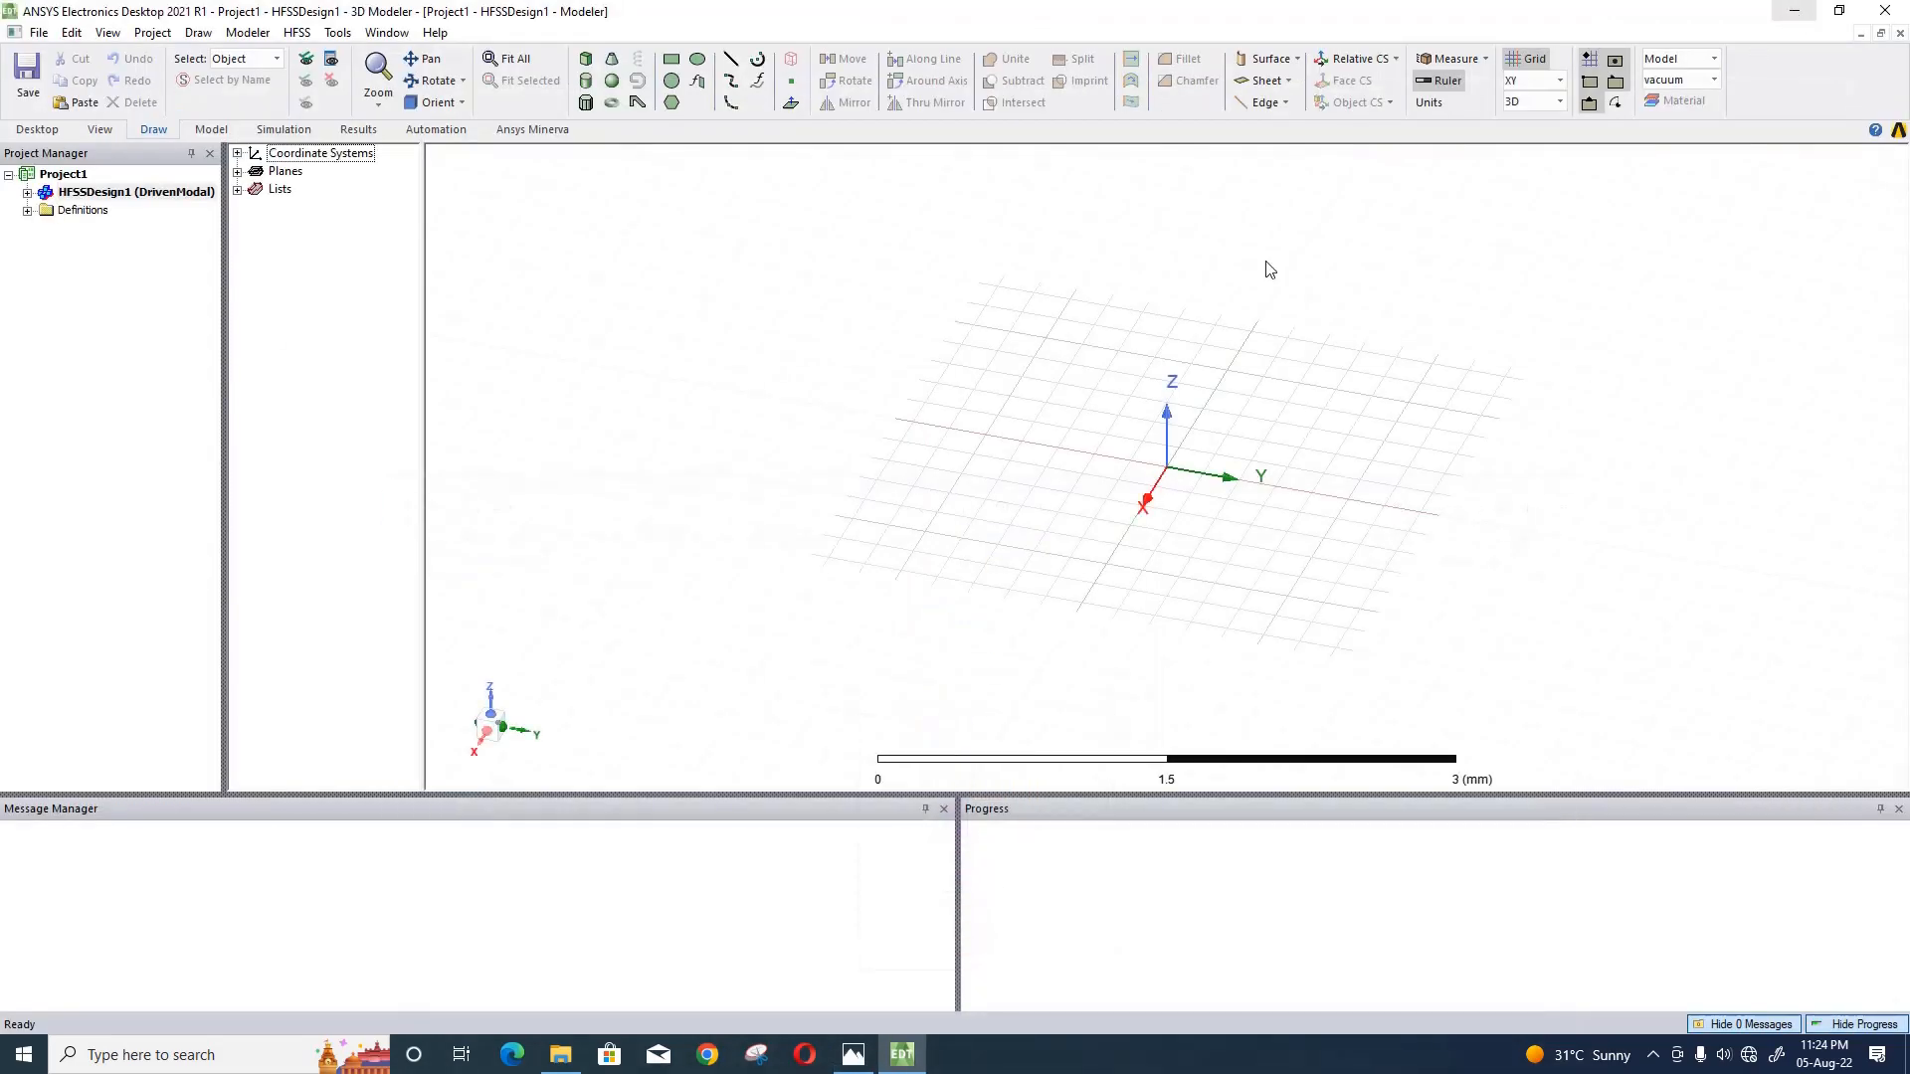
# - Draw a box about 2.8 by 2.8 mm and 0.2 mm high, centred on the origin in the XY plane
pyautogui.click(586, 59)
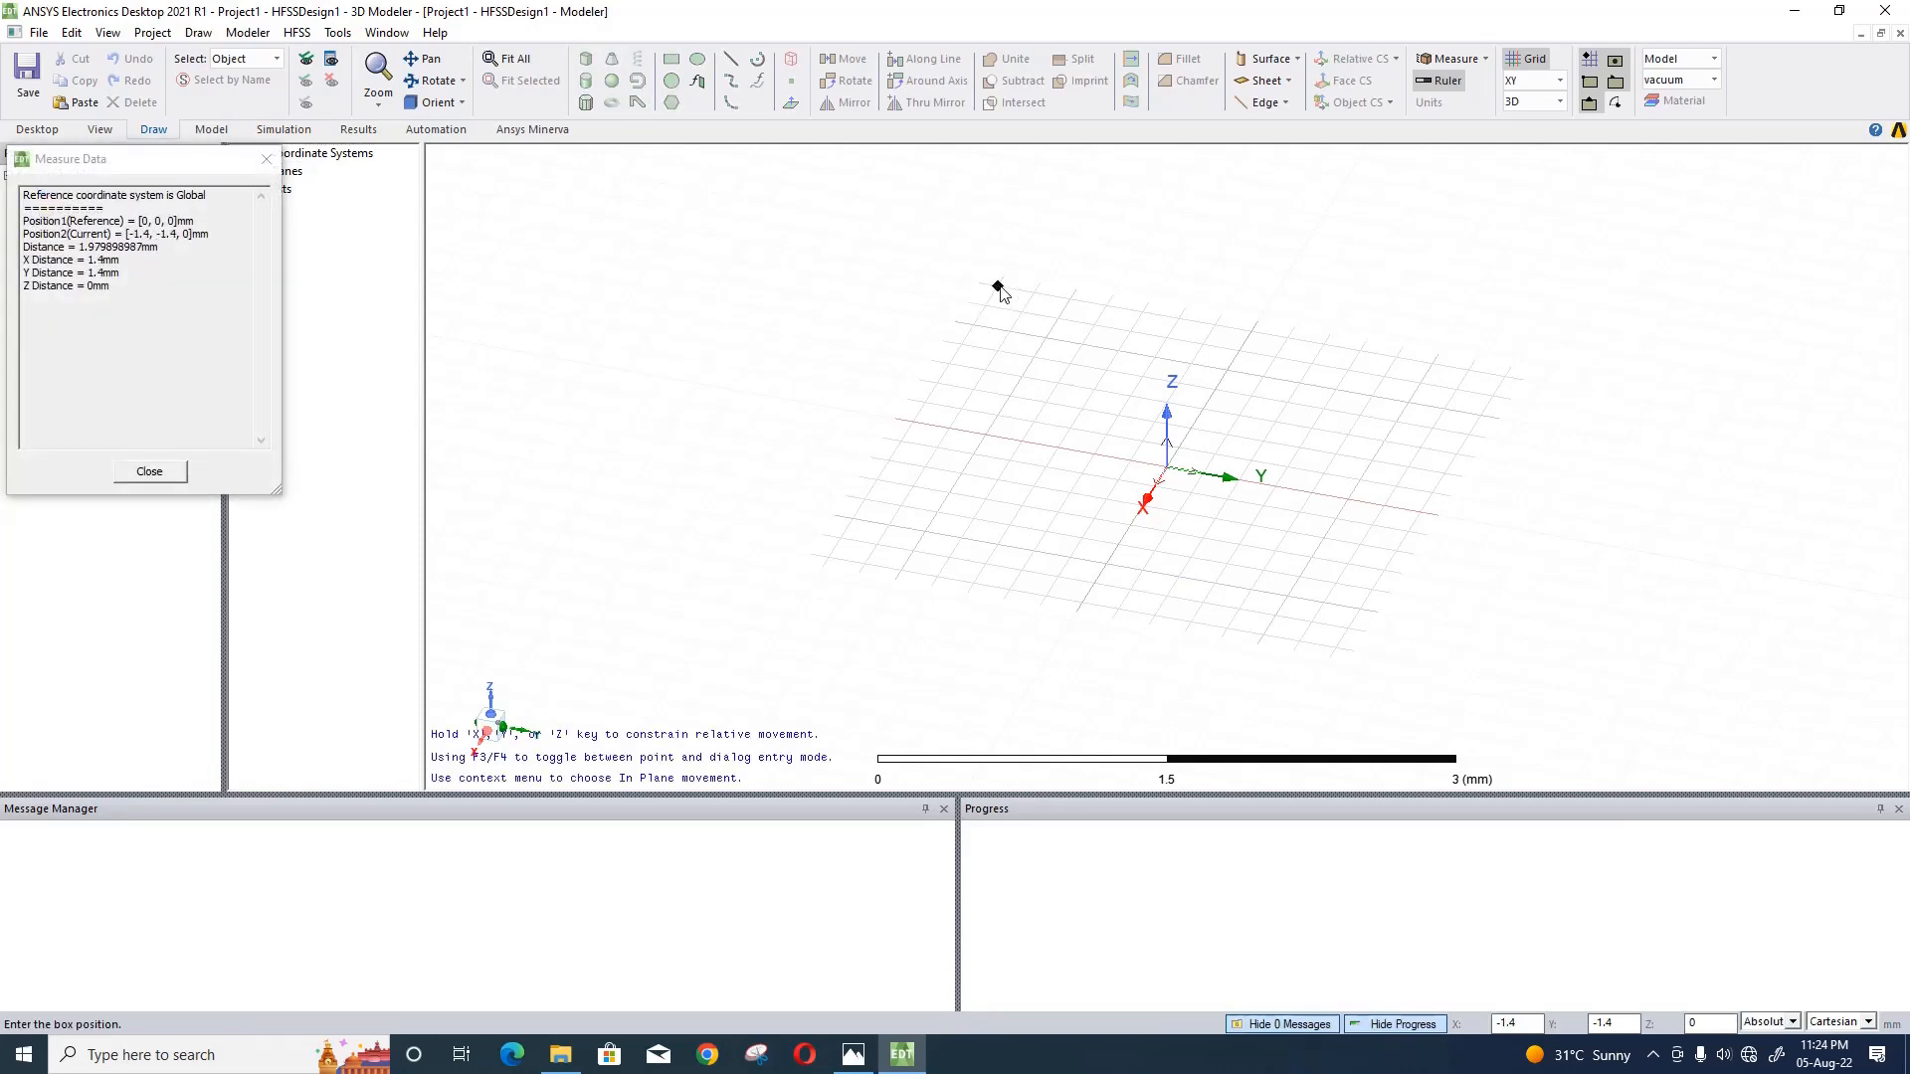
pyautogui.click(998, 287)
pyautogui.click(1336, 645)
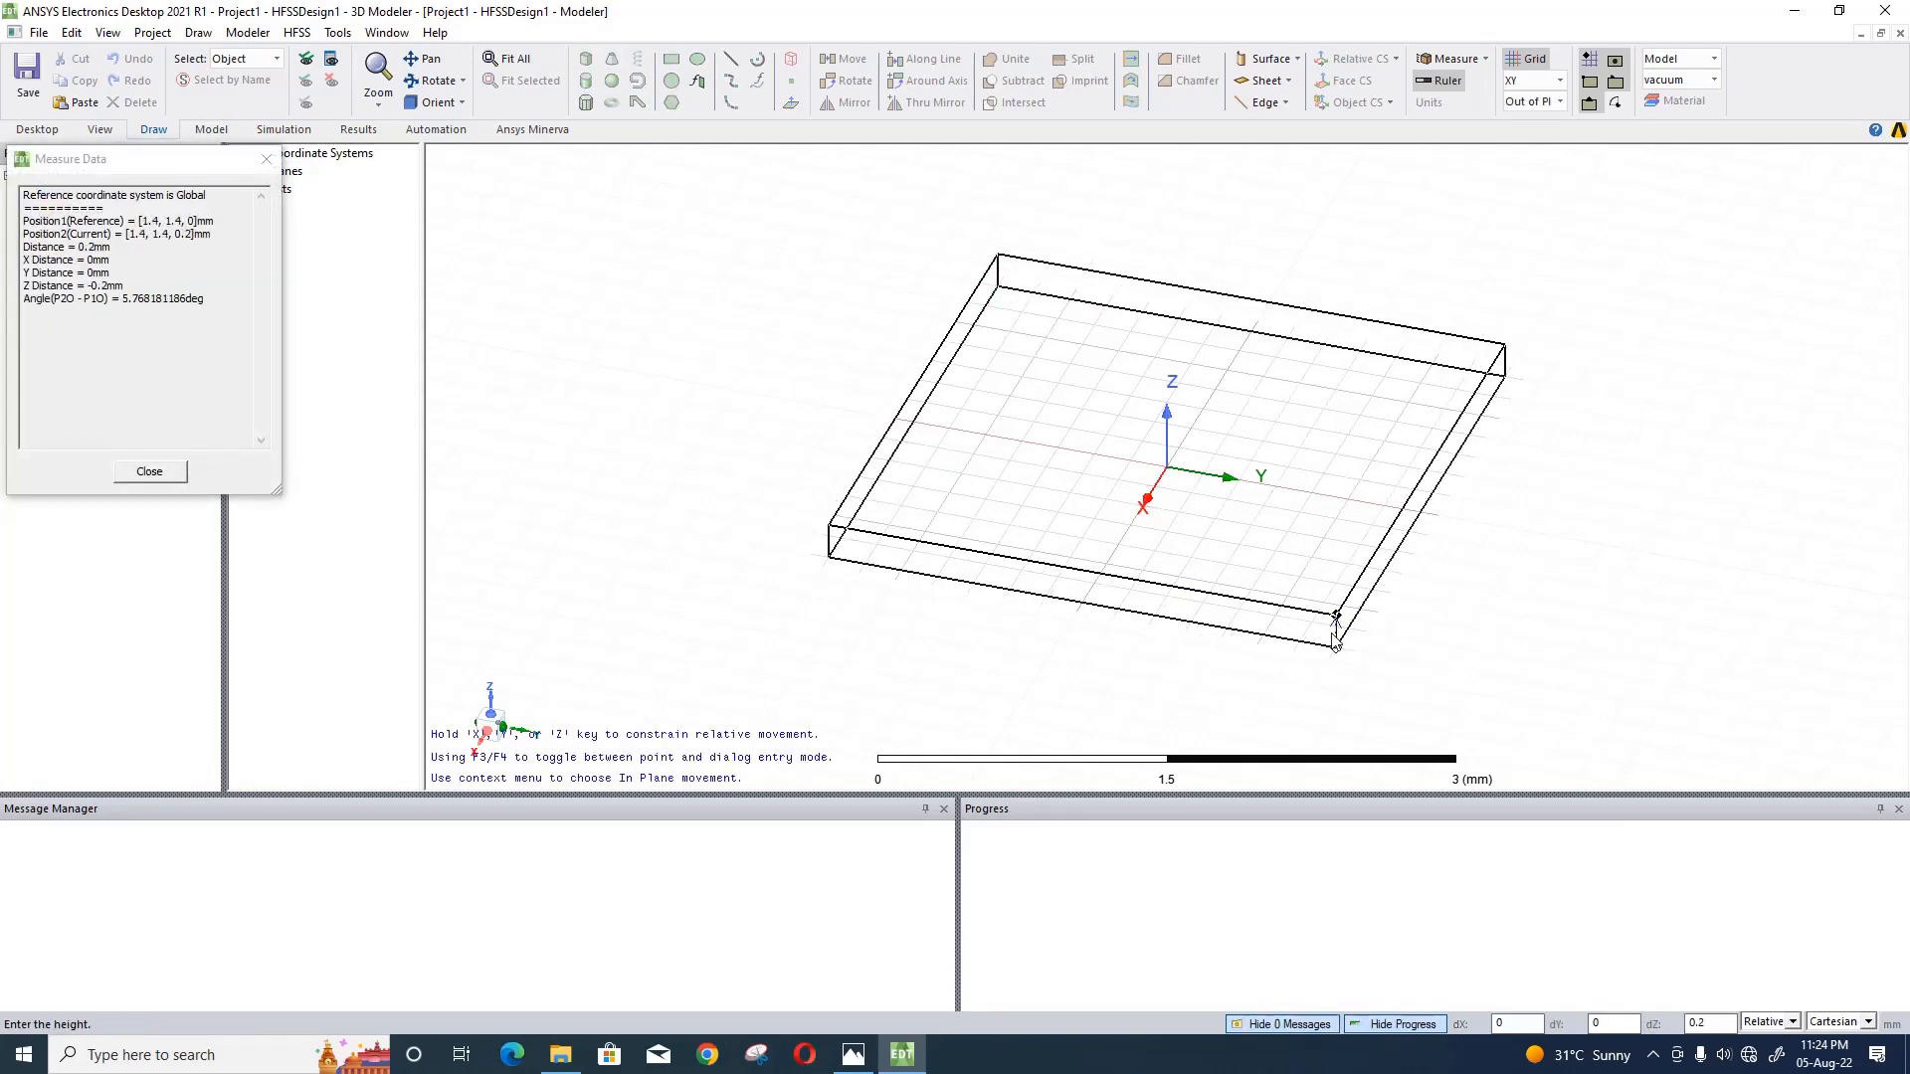
pyautogui.click(1336, 625)
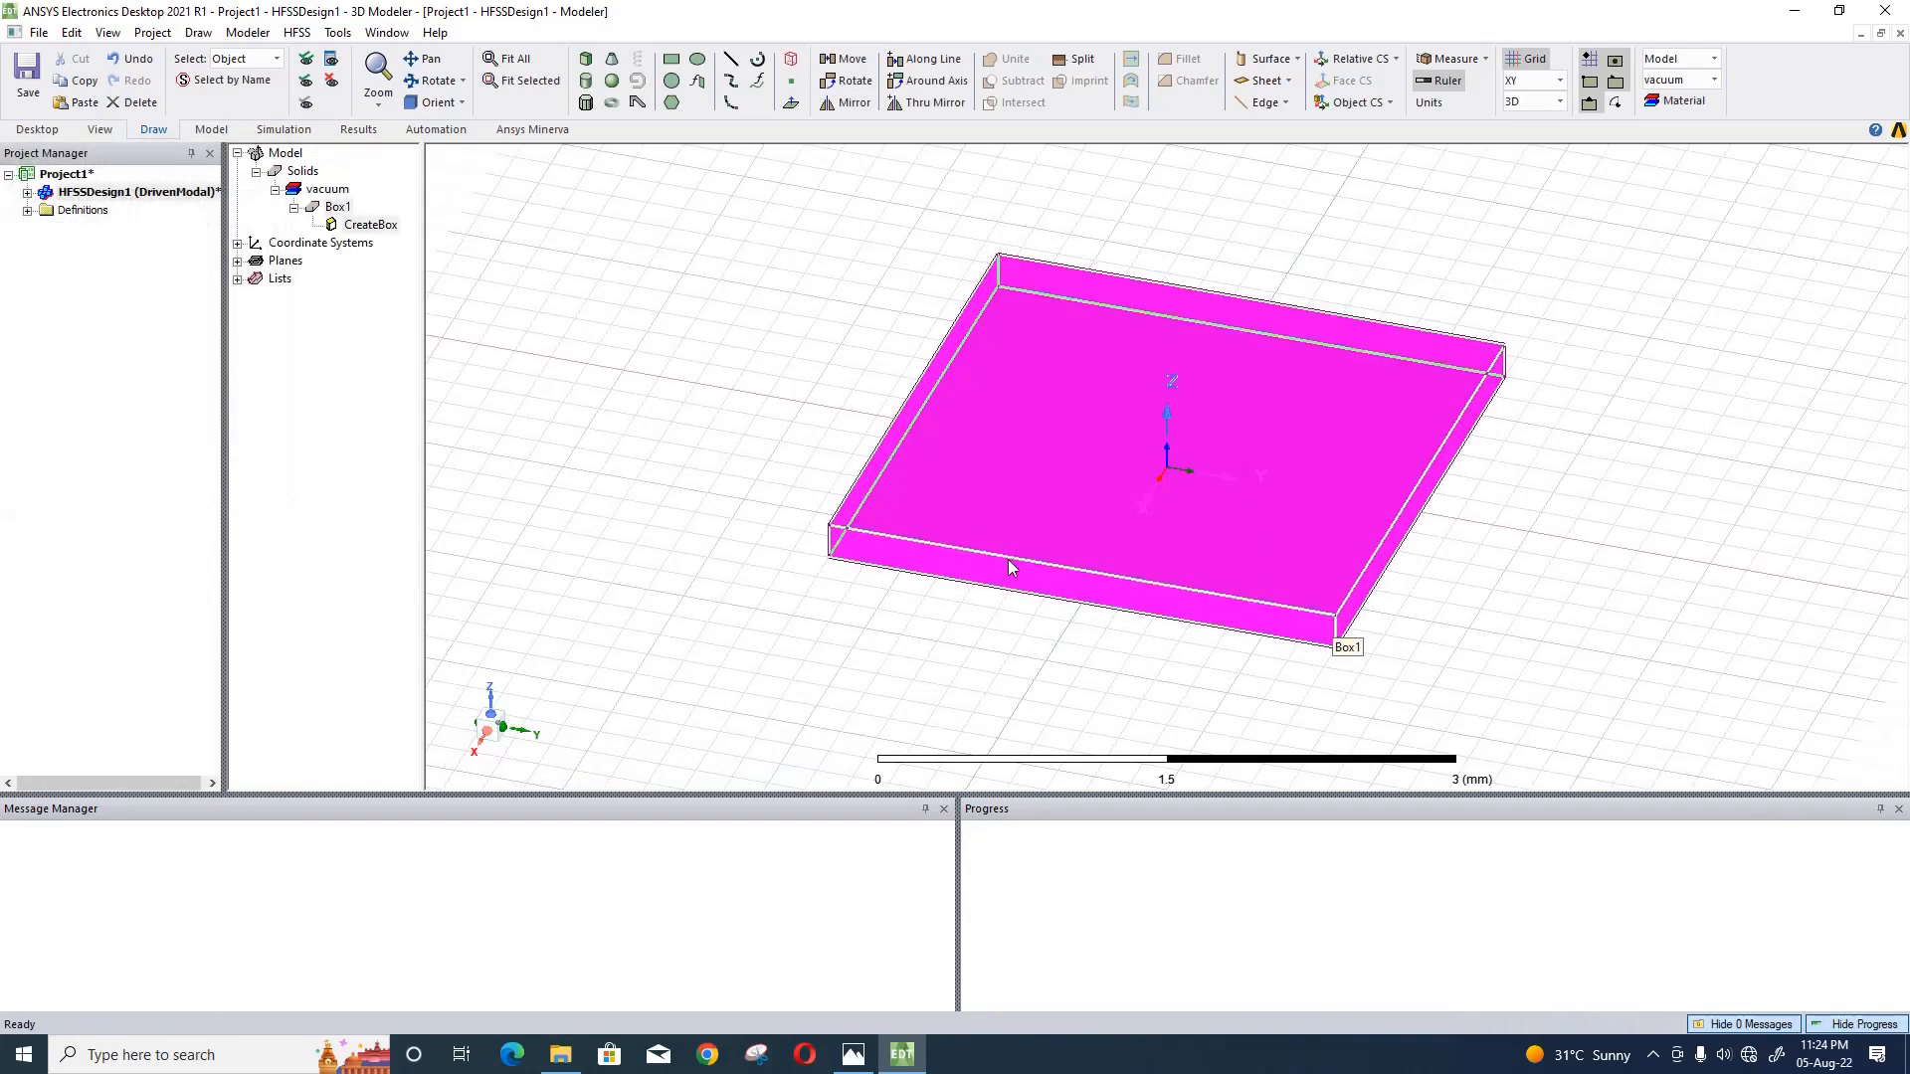
pyautogui.click(595, 445)
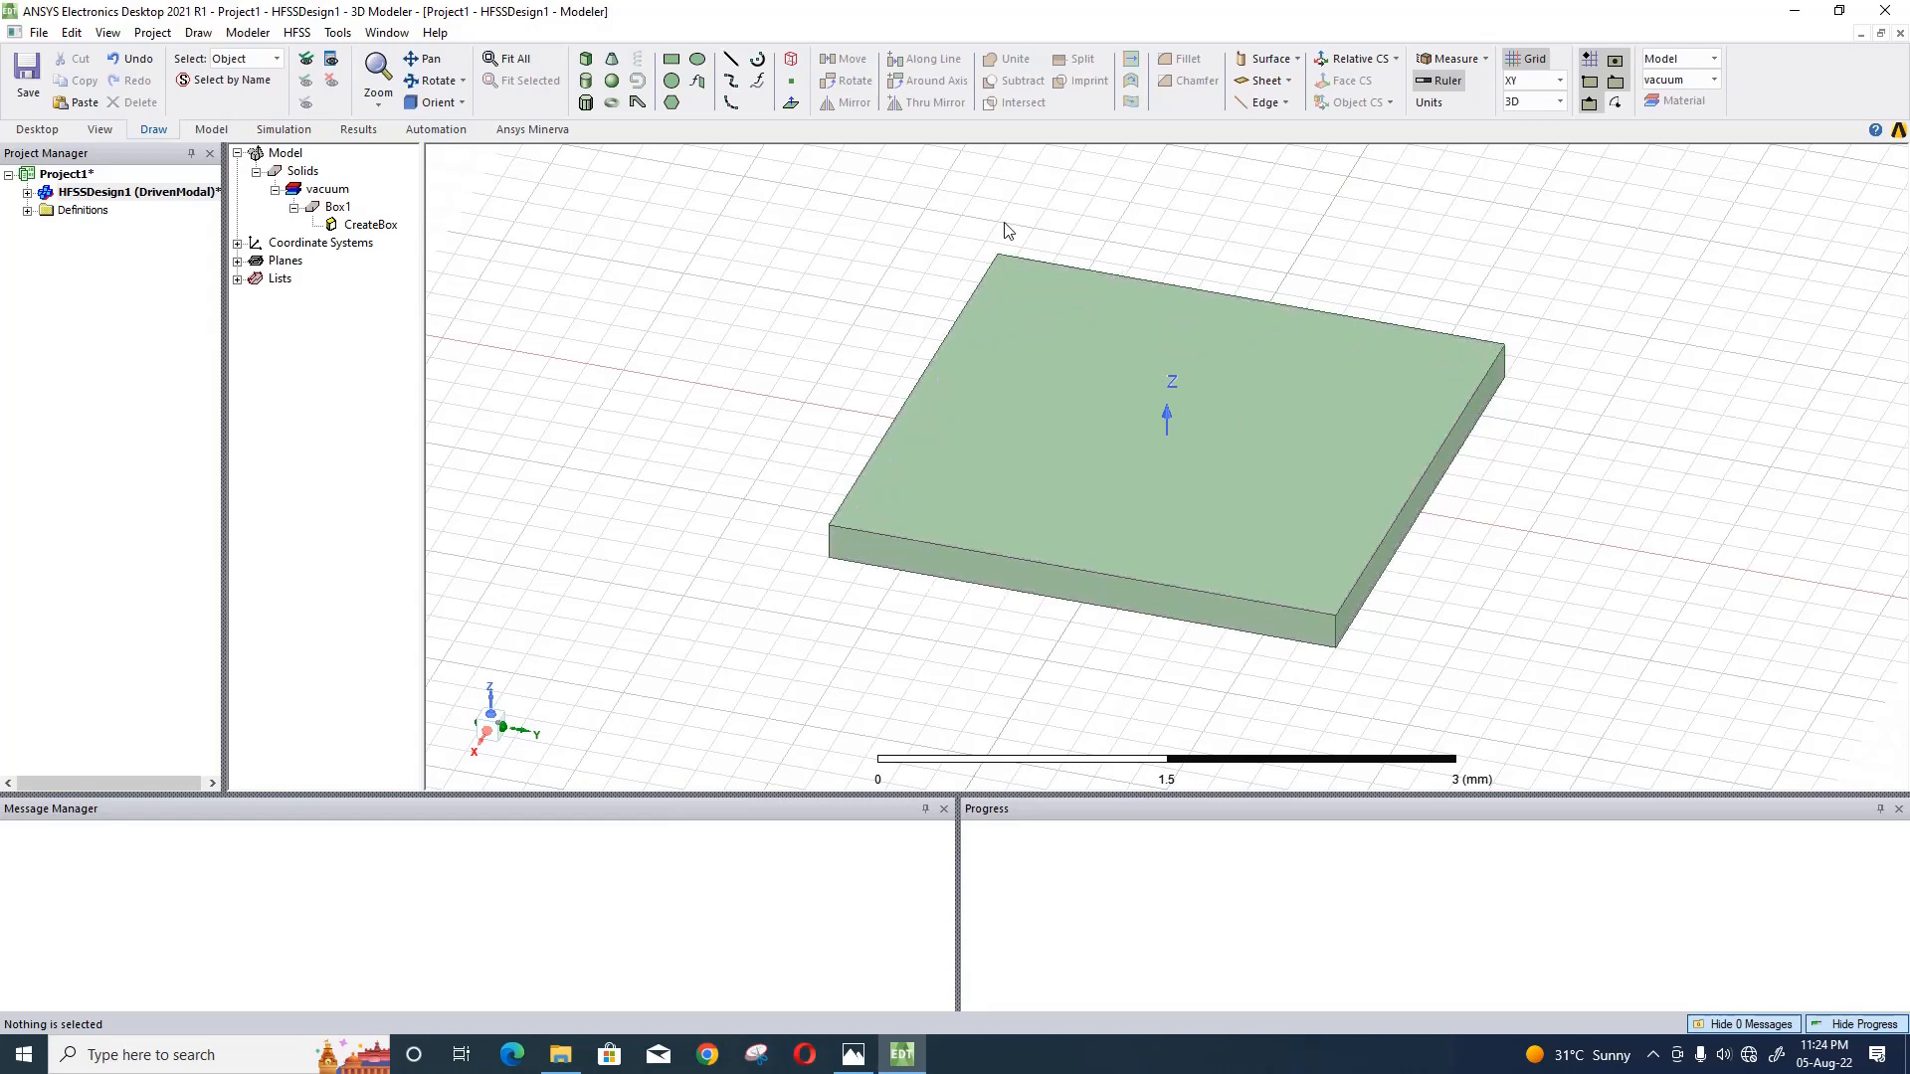
# - Rename the box as sub and assign it the FR4_epoxy material
pyautogui.doubleClick(346, 213)
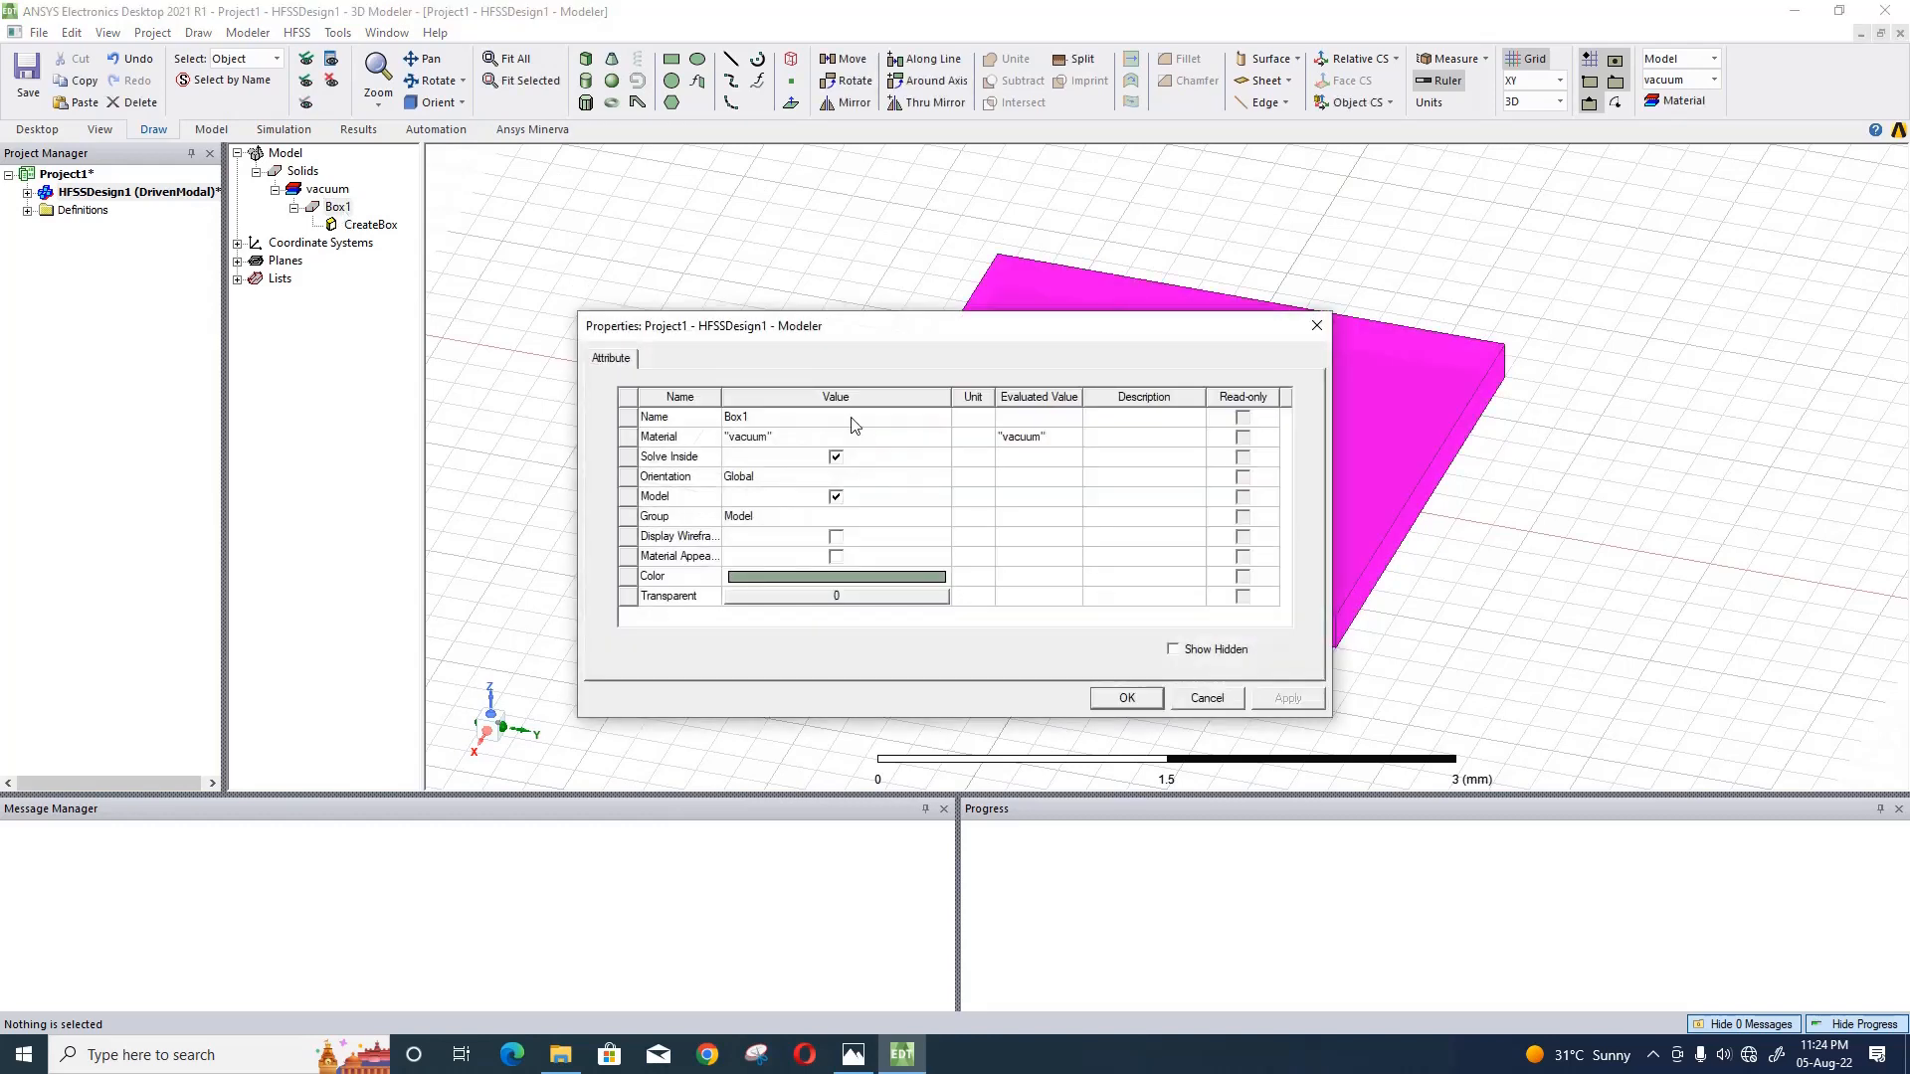
pyautogui.click(853, 417)
pyautogui.write('sub')
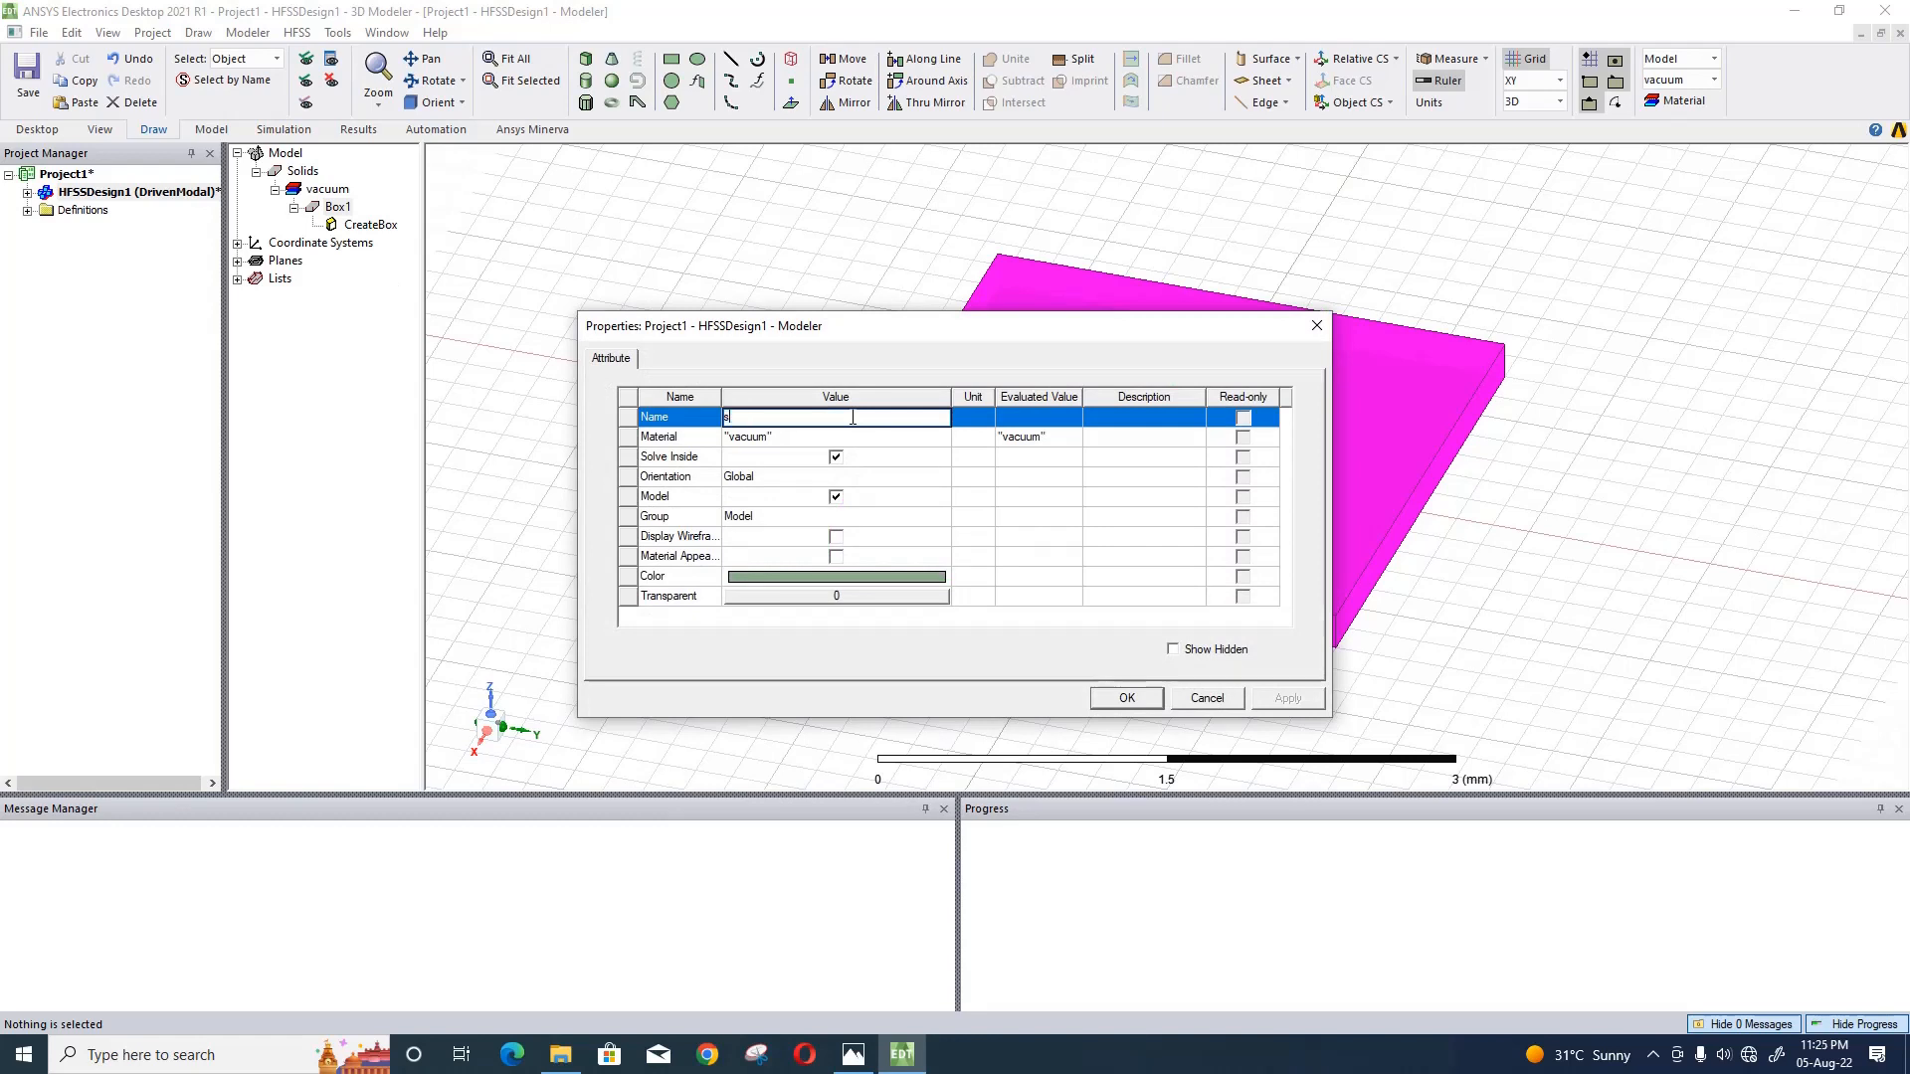
pyautogui.click(776, 438)
pyautogui.click(774, 464)
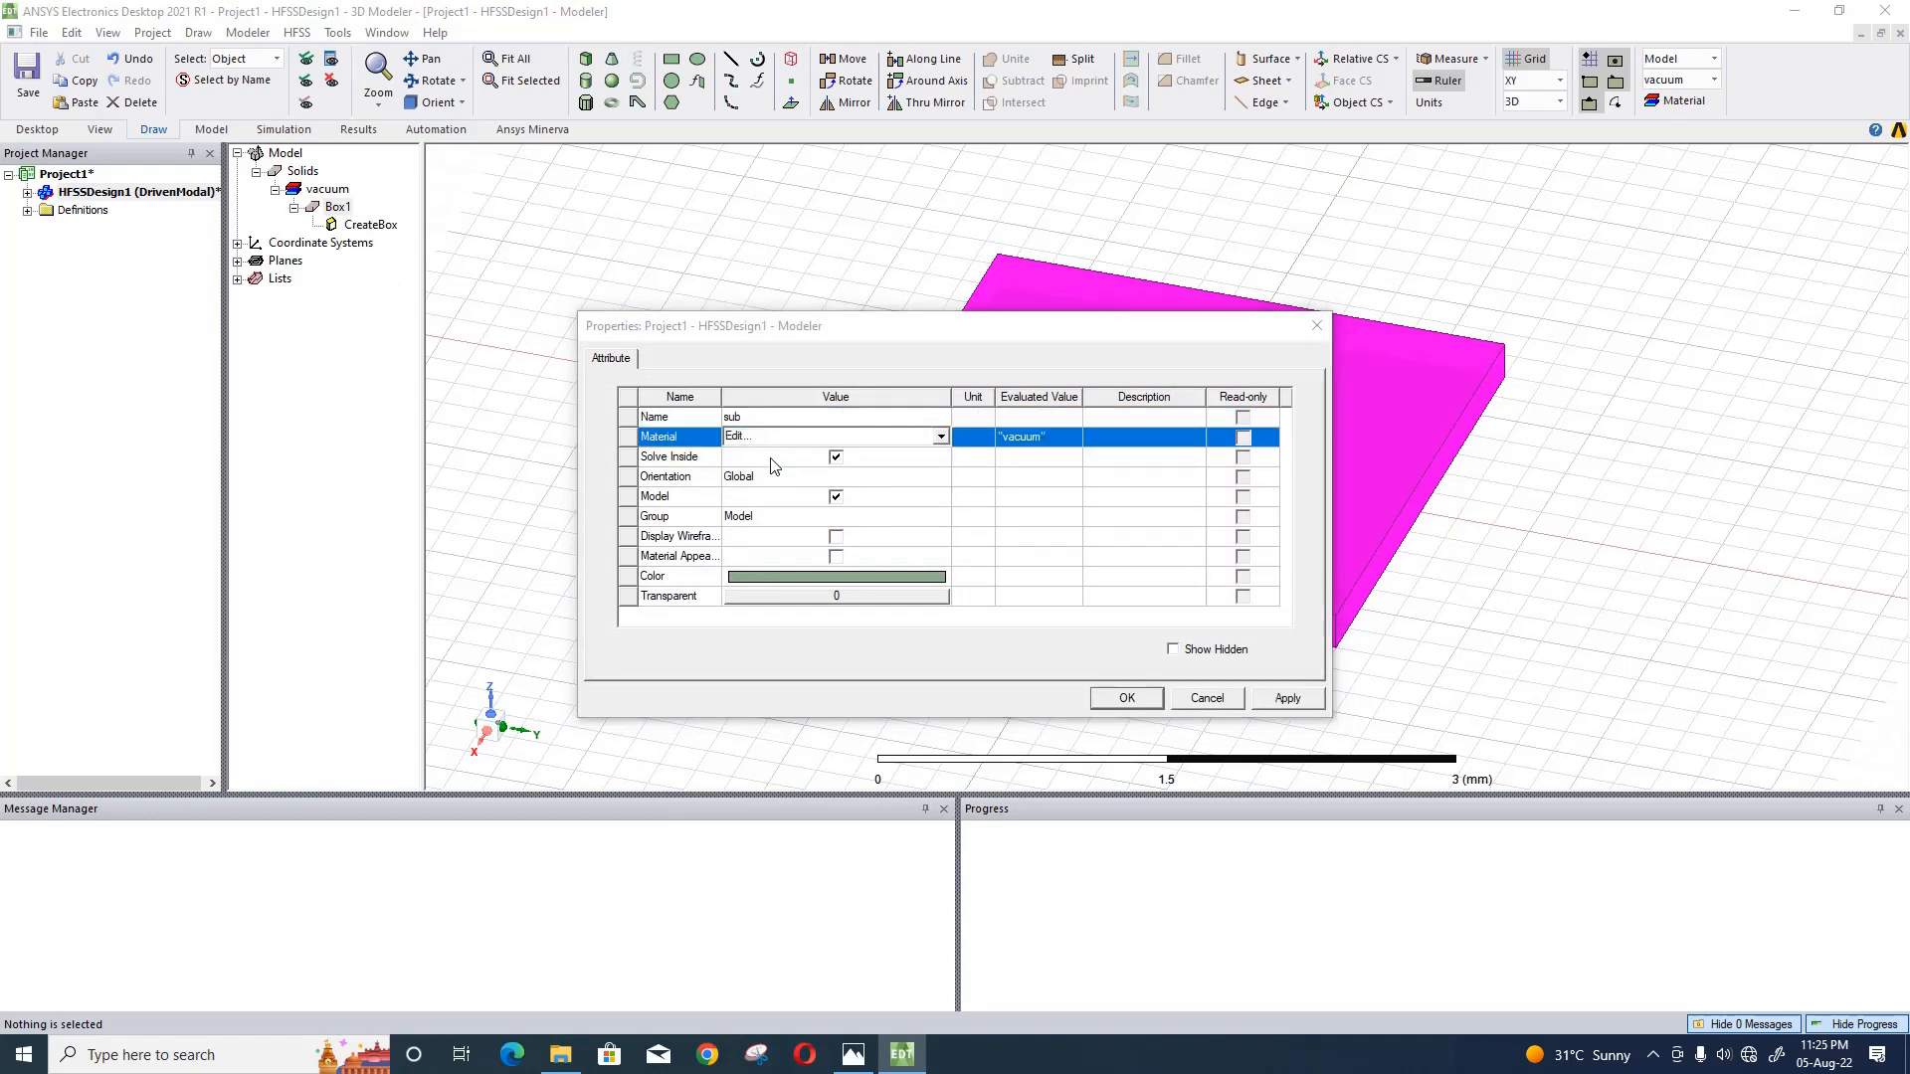
pyautogui.write('fr4')
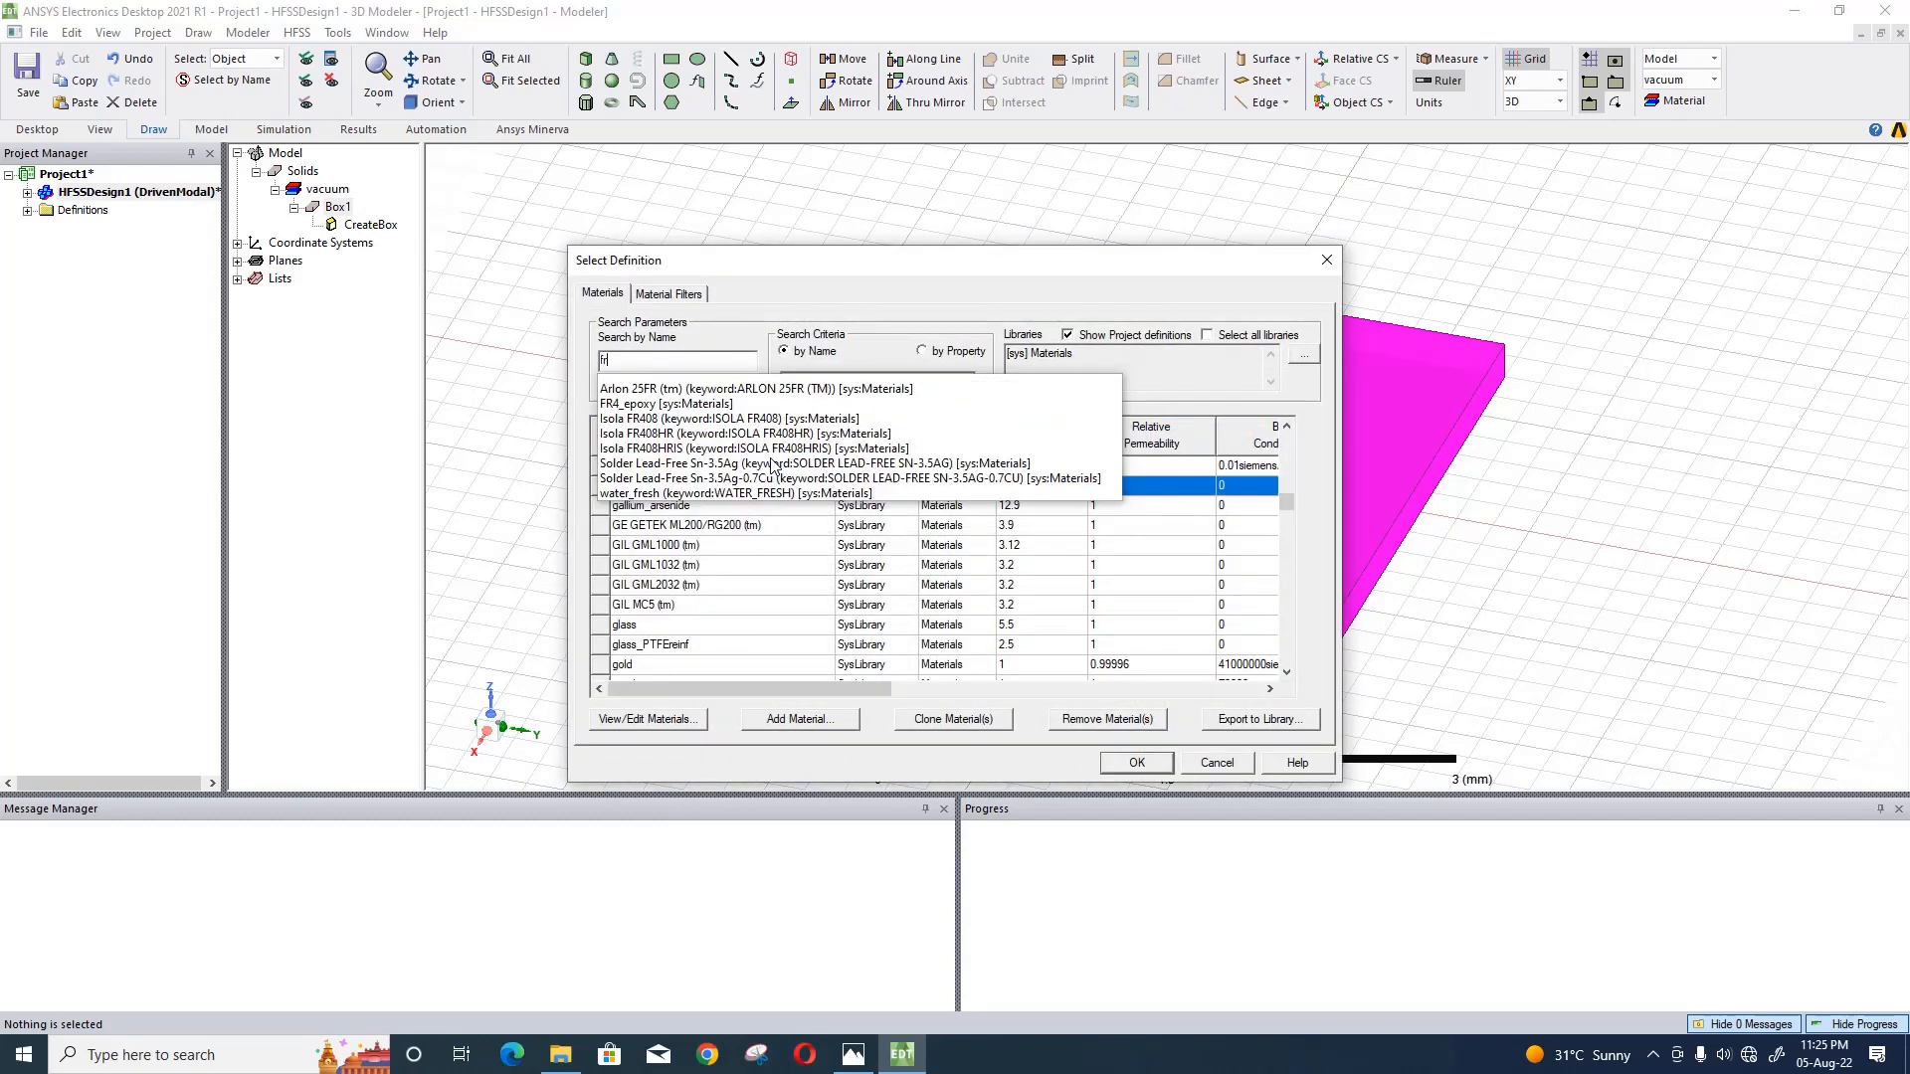
pyautogui.click(693, 391)
pyautogui.click(1159, 768)
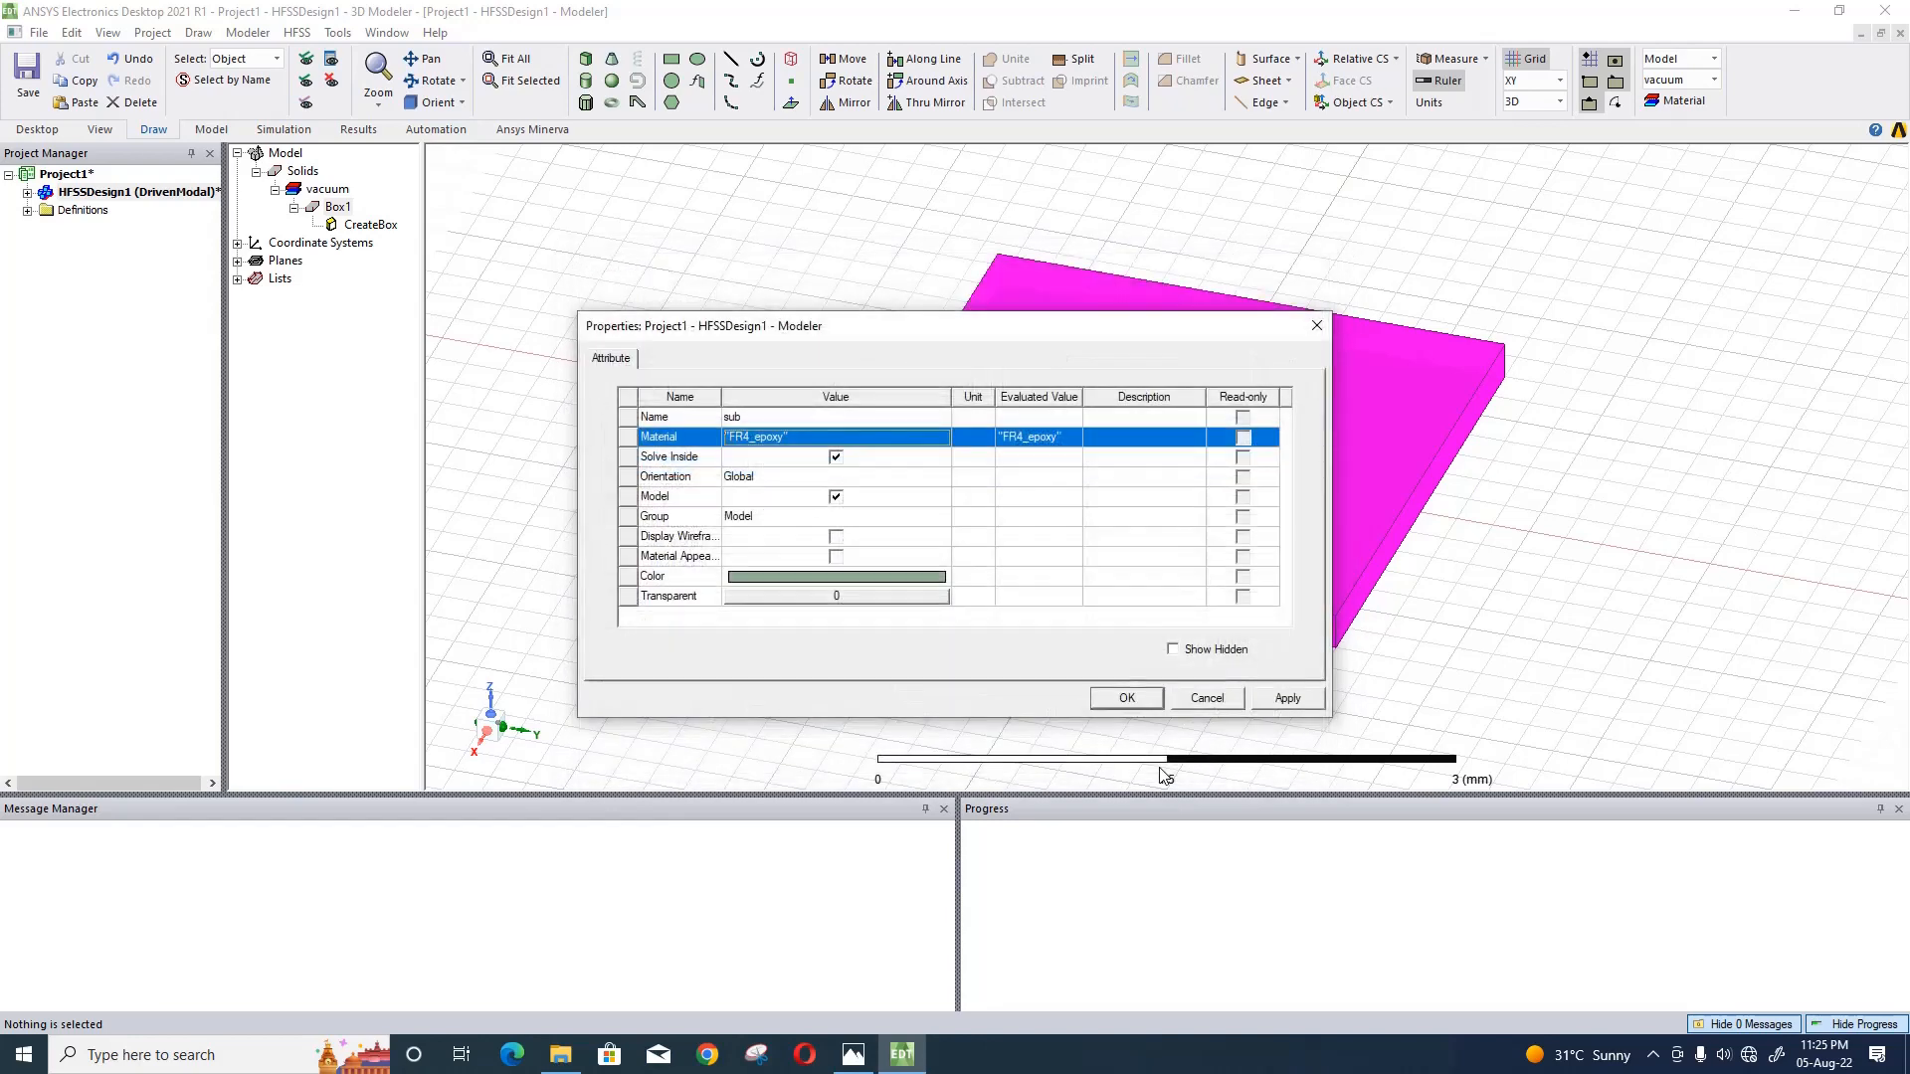
# - Set the transparency of the sub box to 0.6 and apply its attributes
pyautogui.click(901, 598)
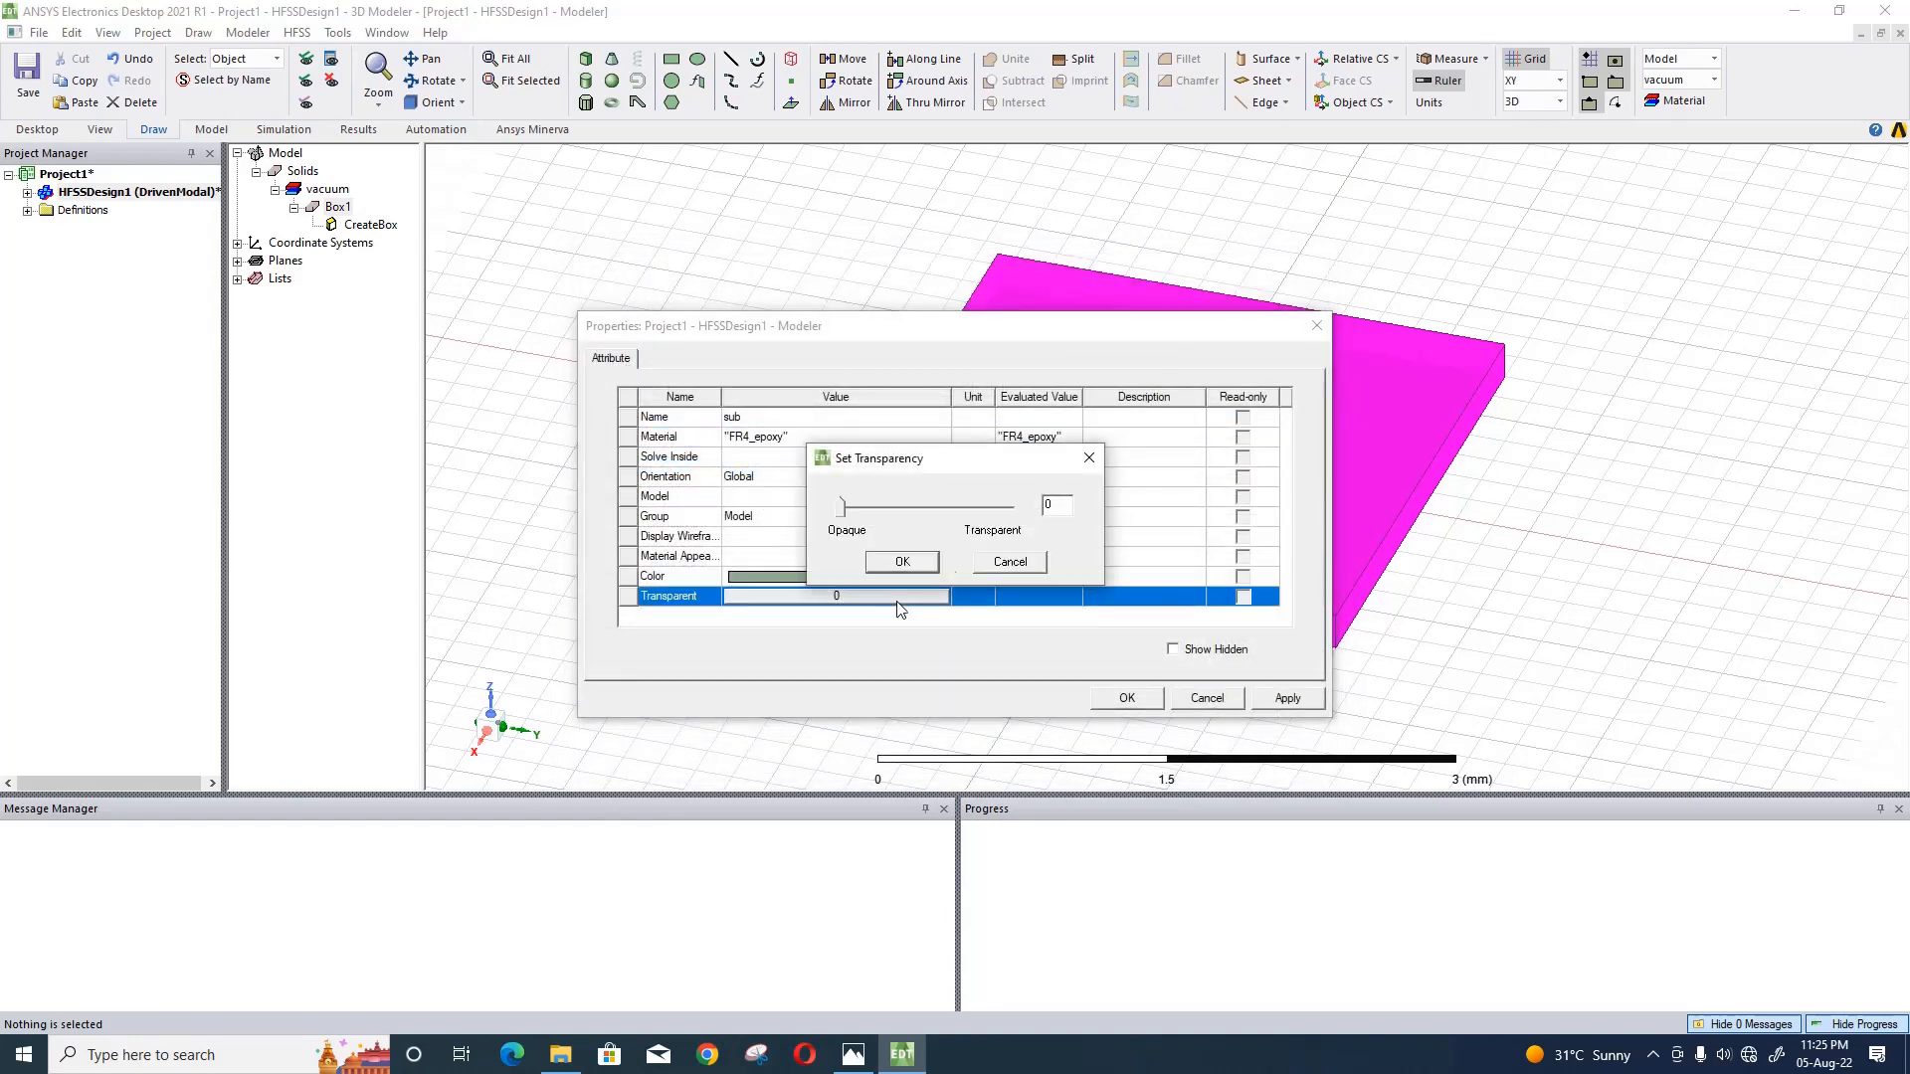
pyautogui.click(957, 509)
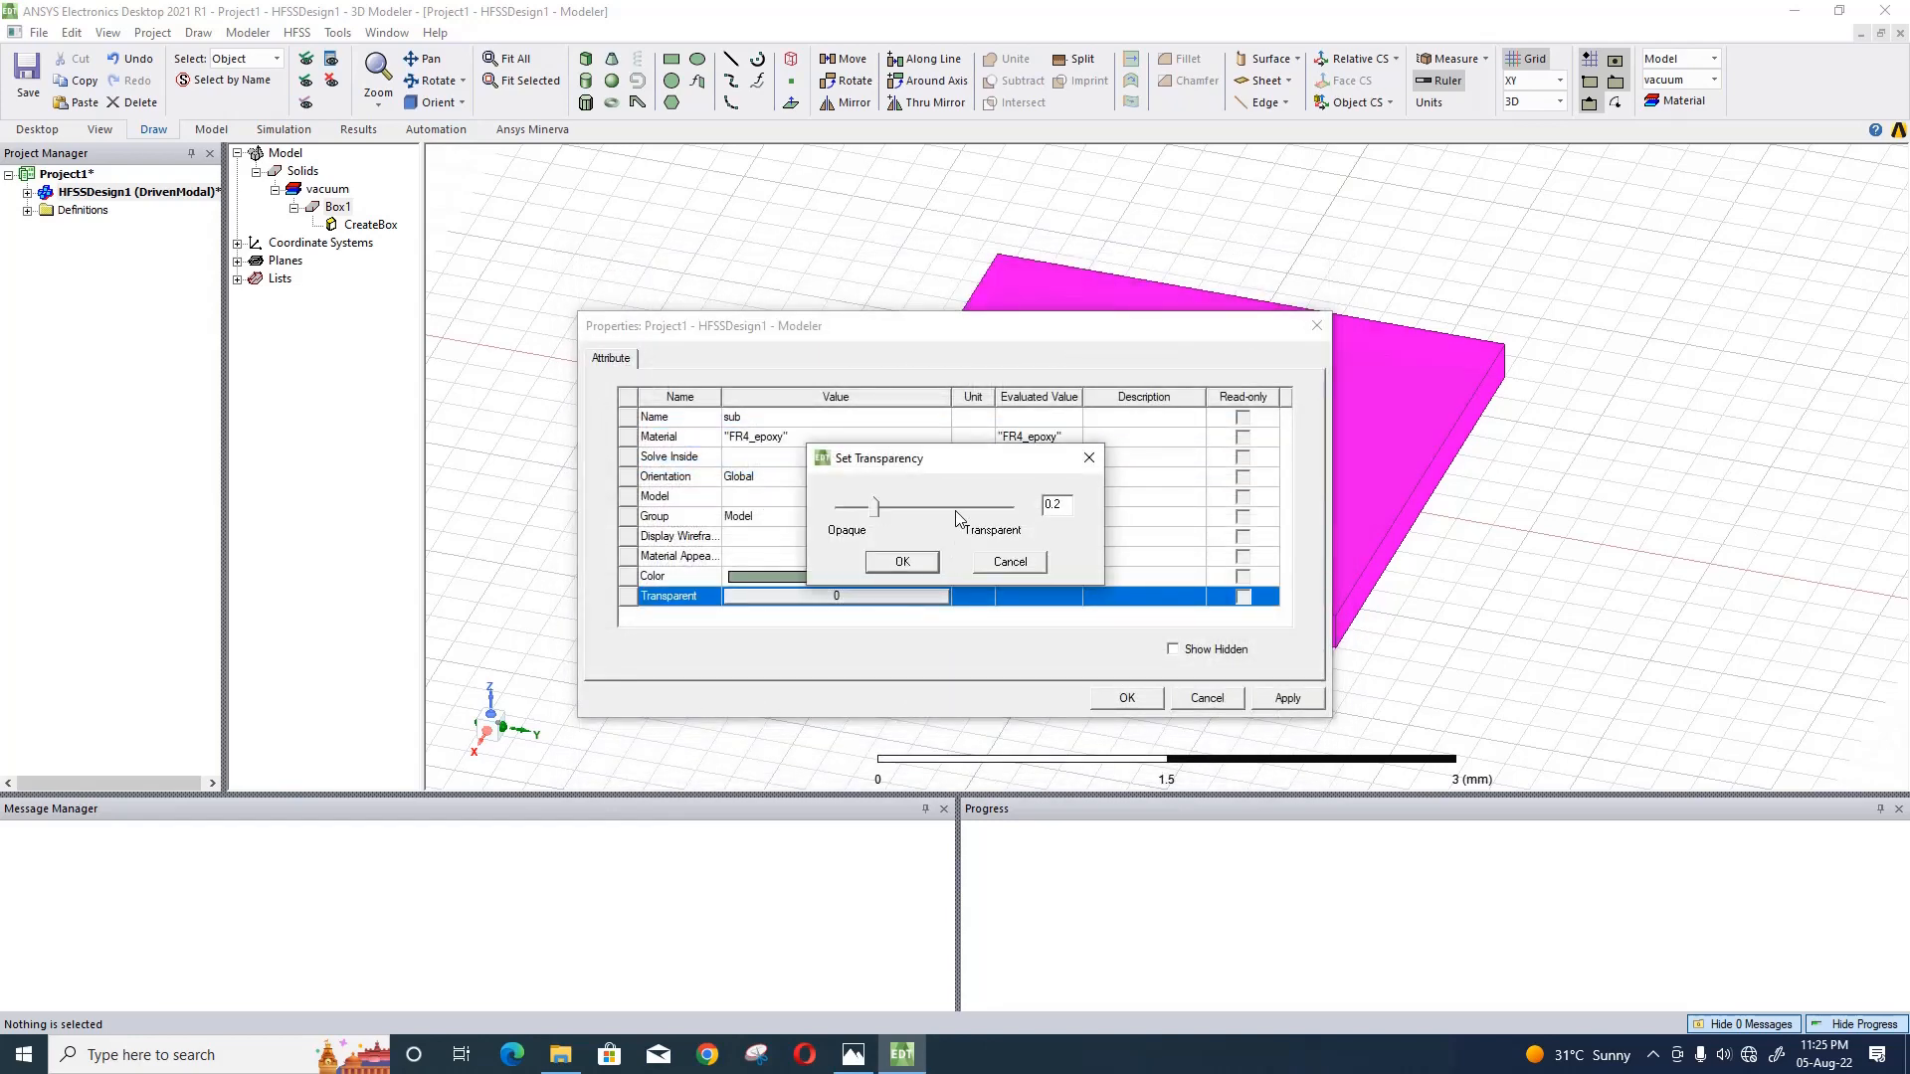
pyautogui.click(935, 563)
pyautogui.click(1124, 699)
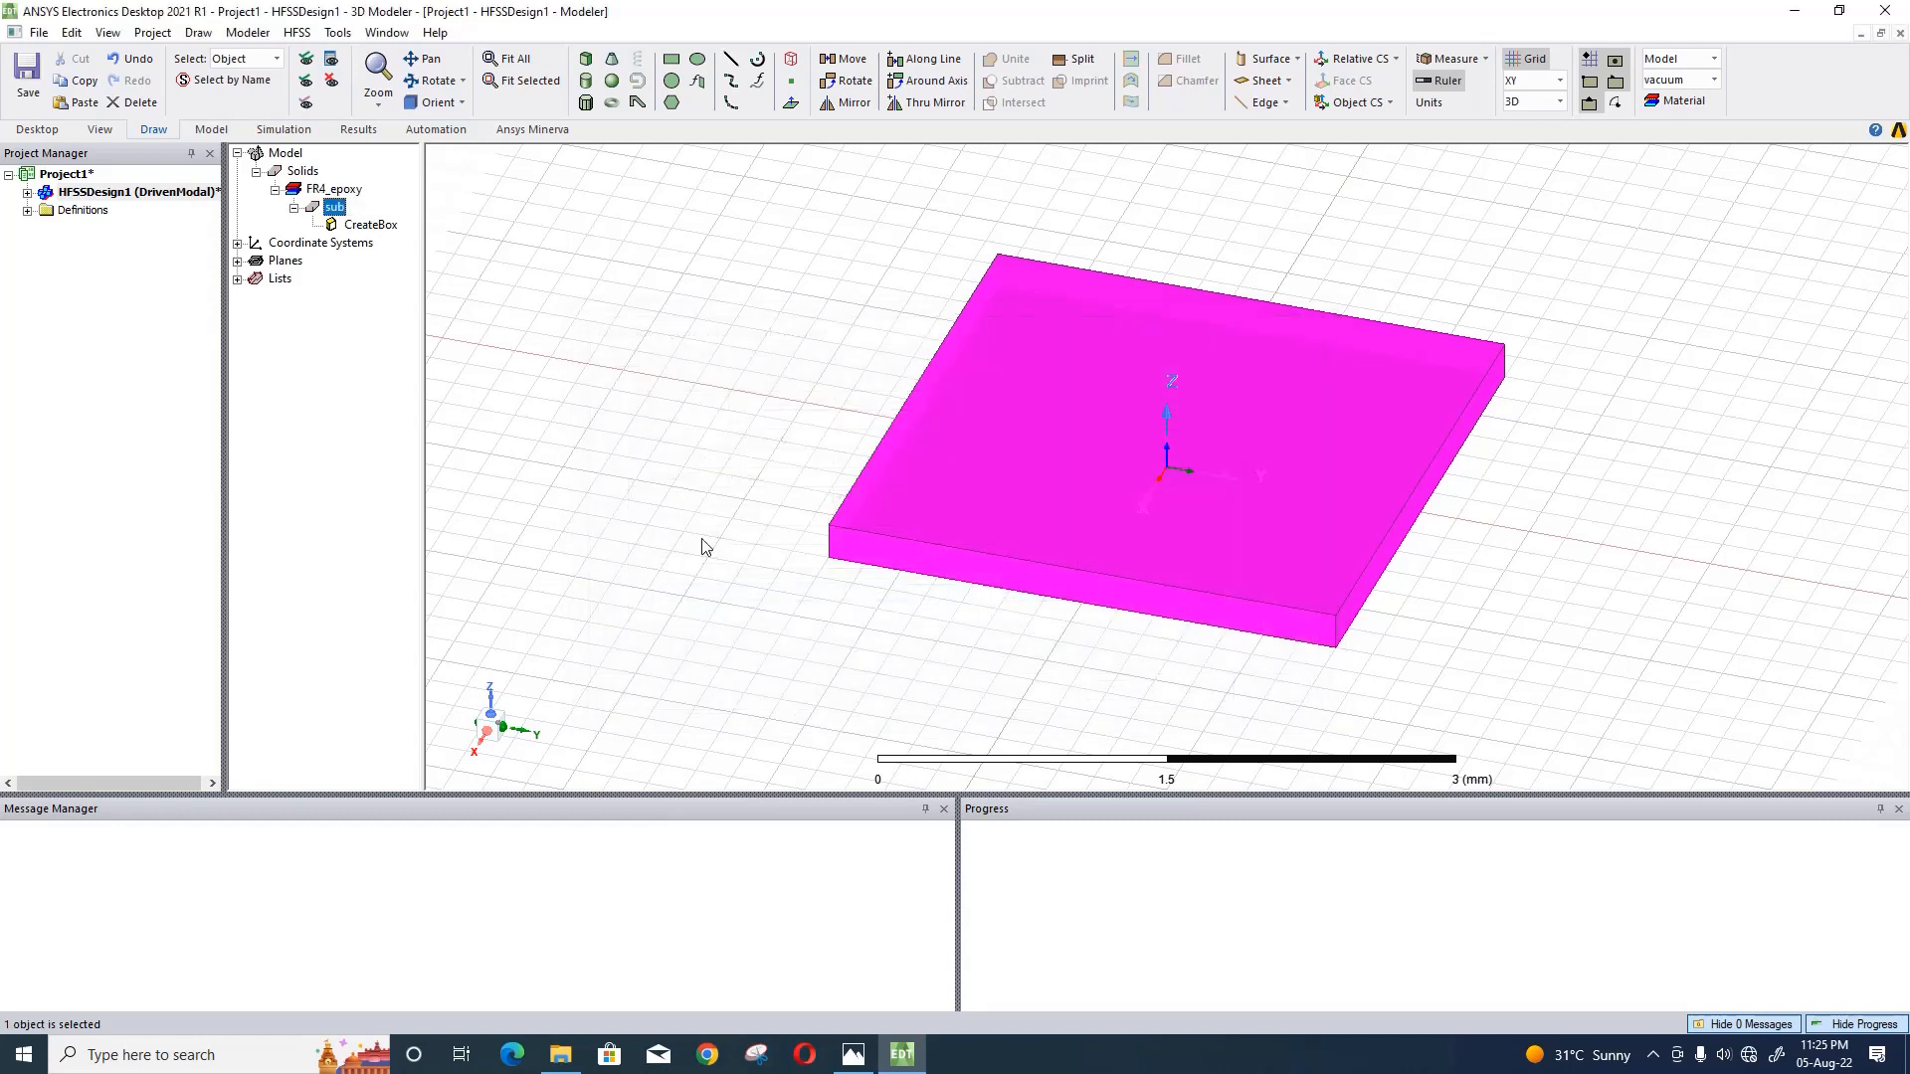
pyautogui.click(630, 416)
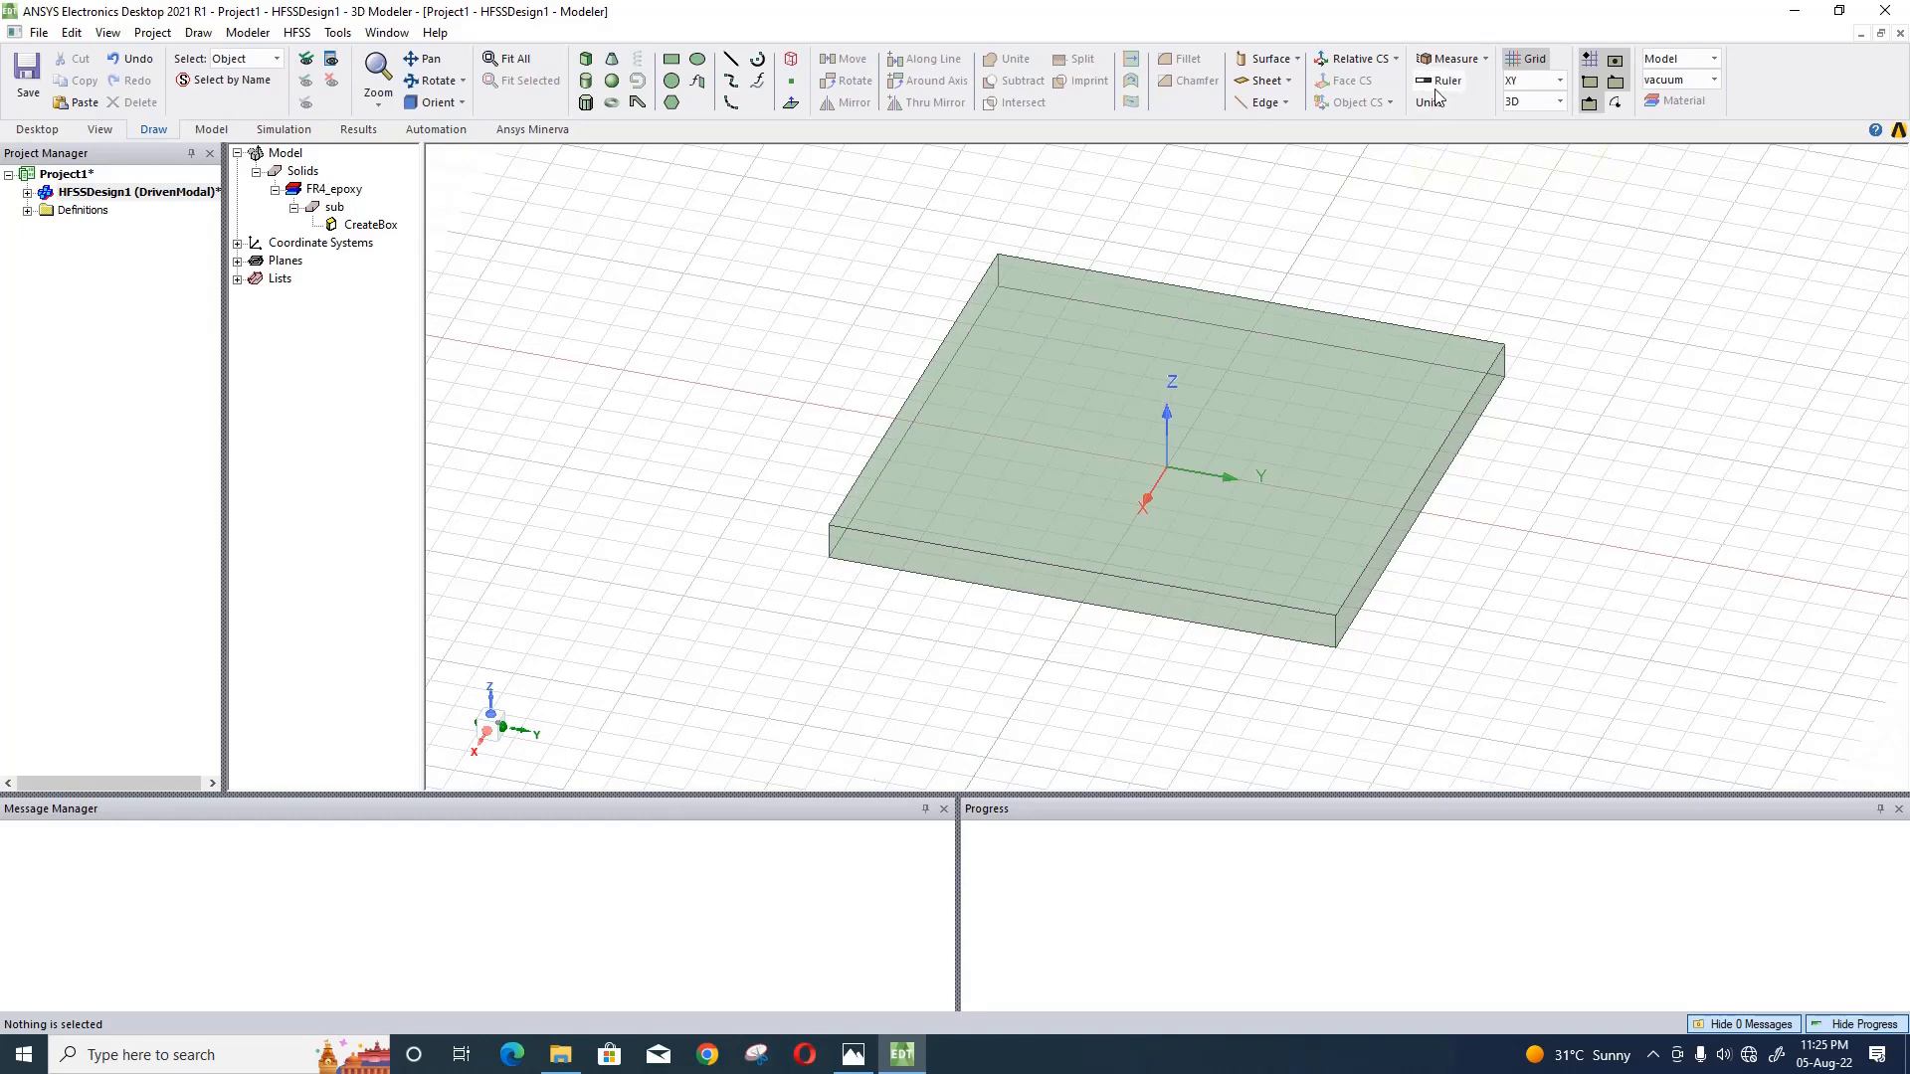
# - Examine the substrate in the top view and review its box position and size parameters
pyautogui.click(461, 103)
pyautogui.click(468, 135)
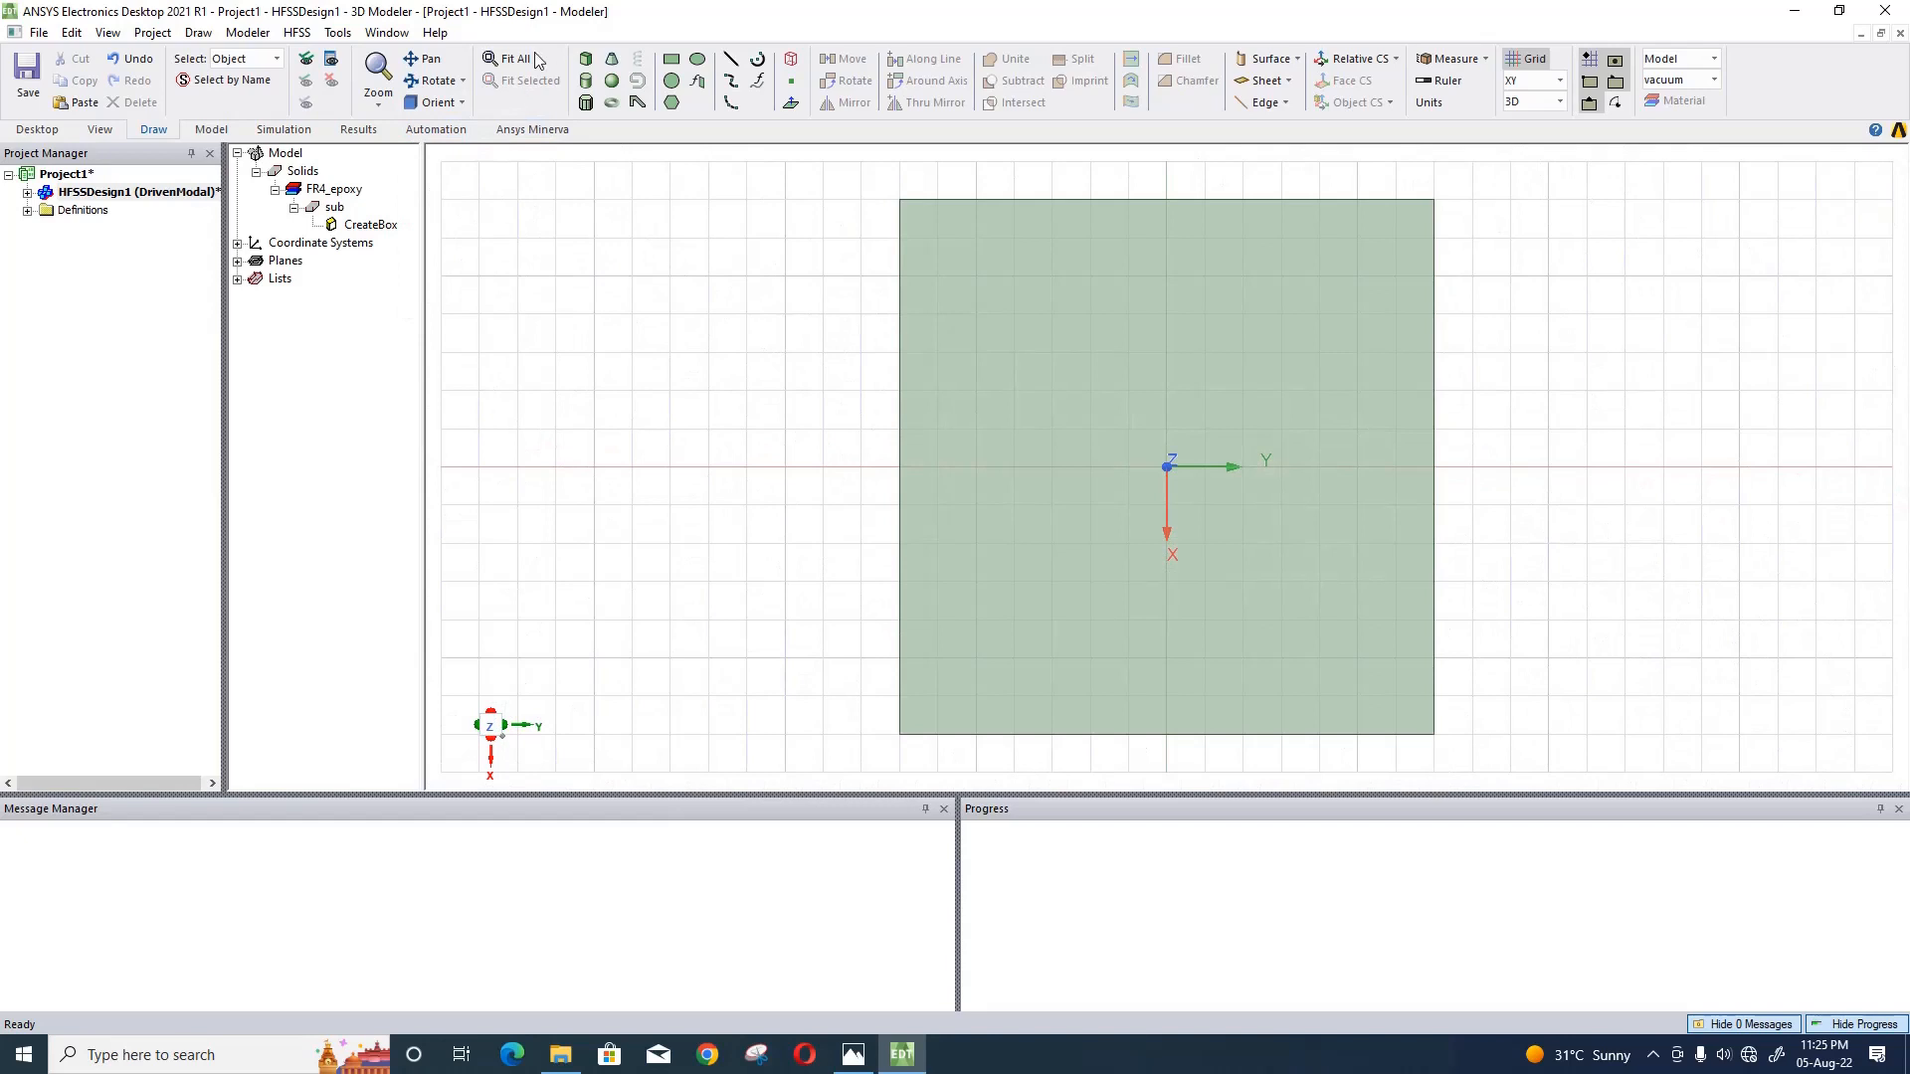
pyautogui.click(527, 59)
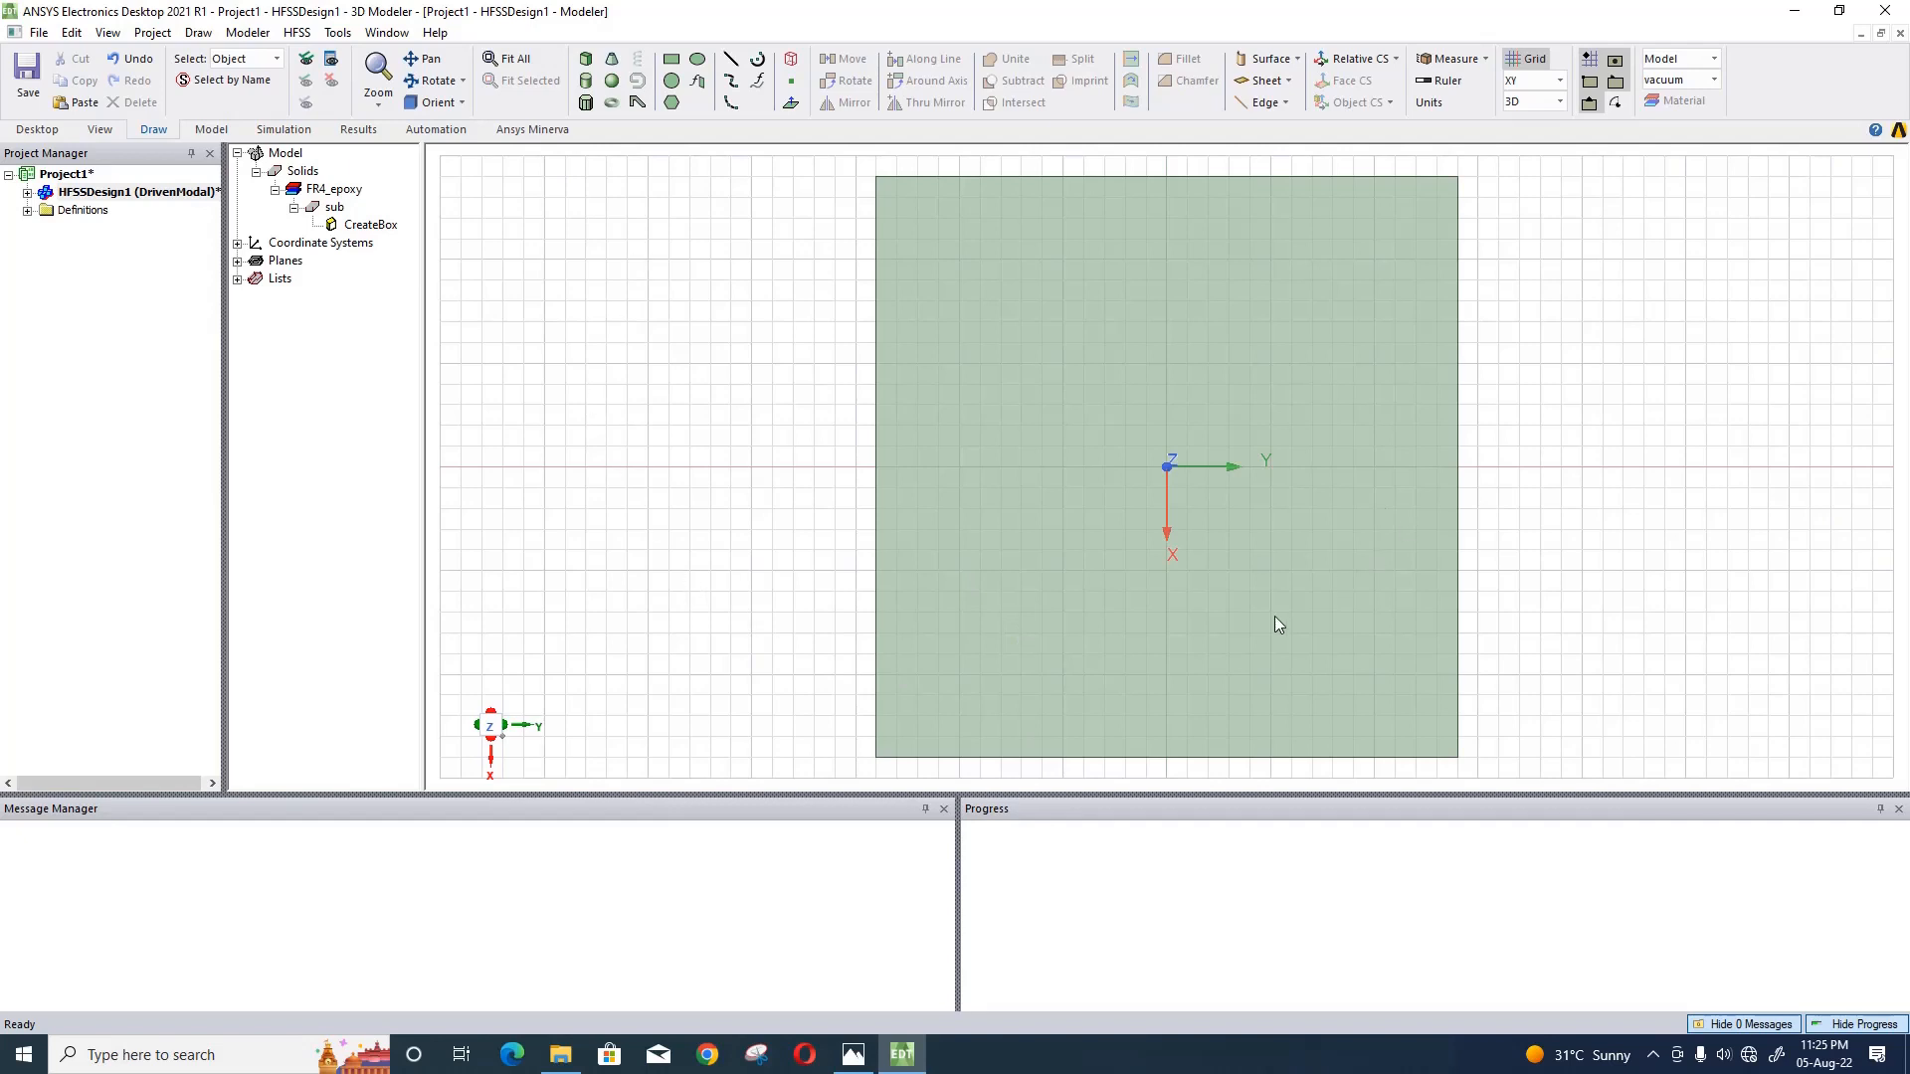
pyautogui.doubleClick(371, 226)
pyautogui.moveTo(854, 341); pyautogui.dragTo(340, 342)
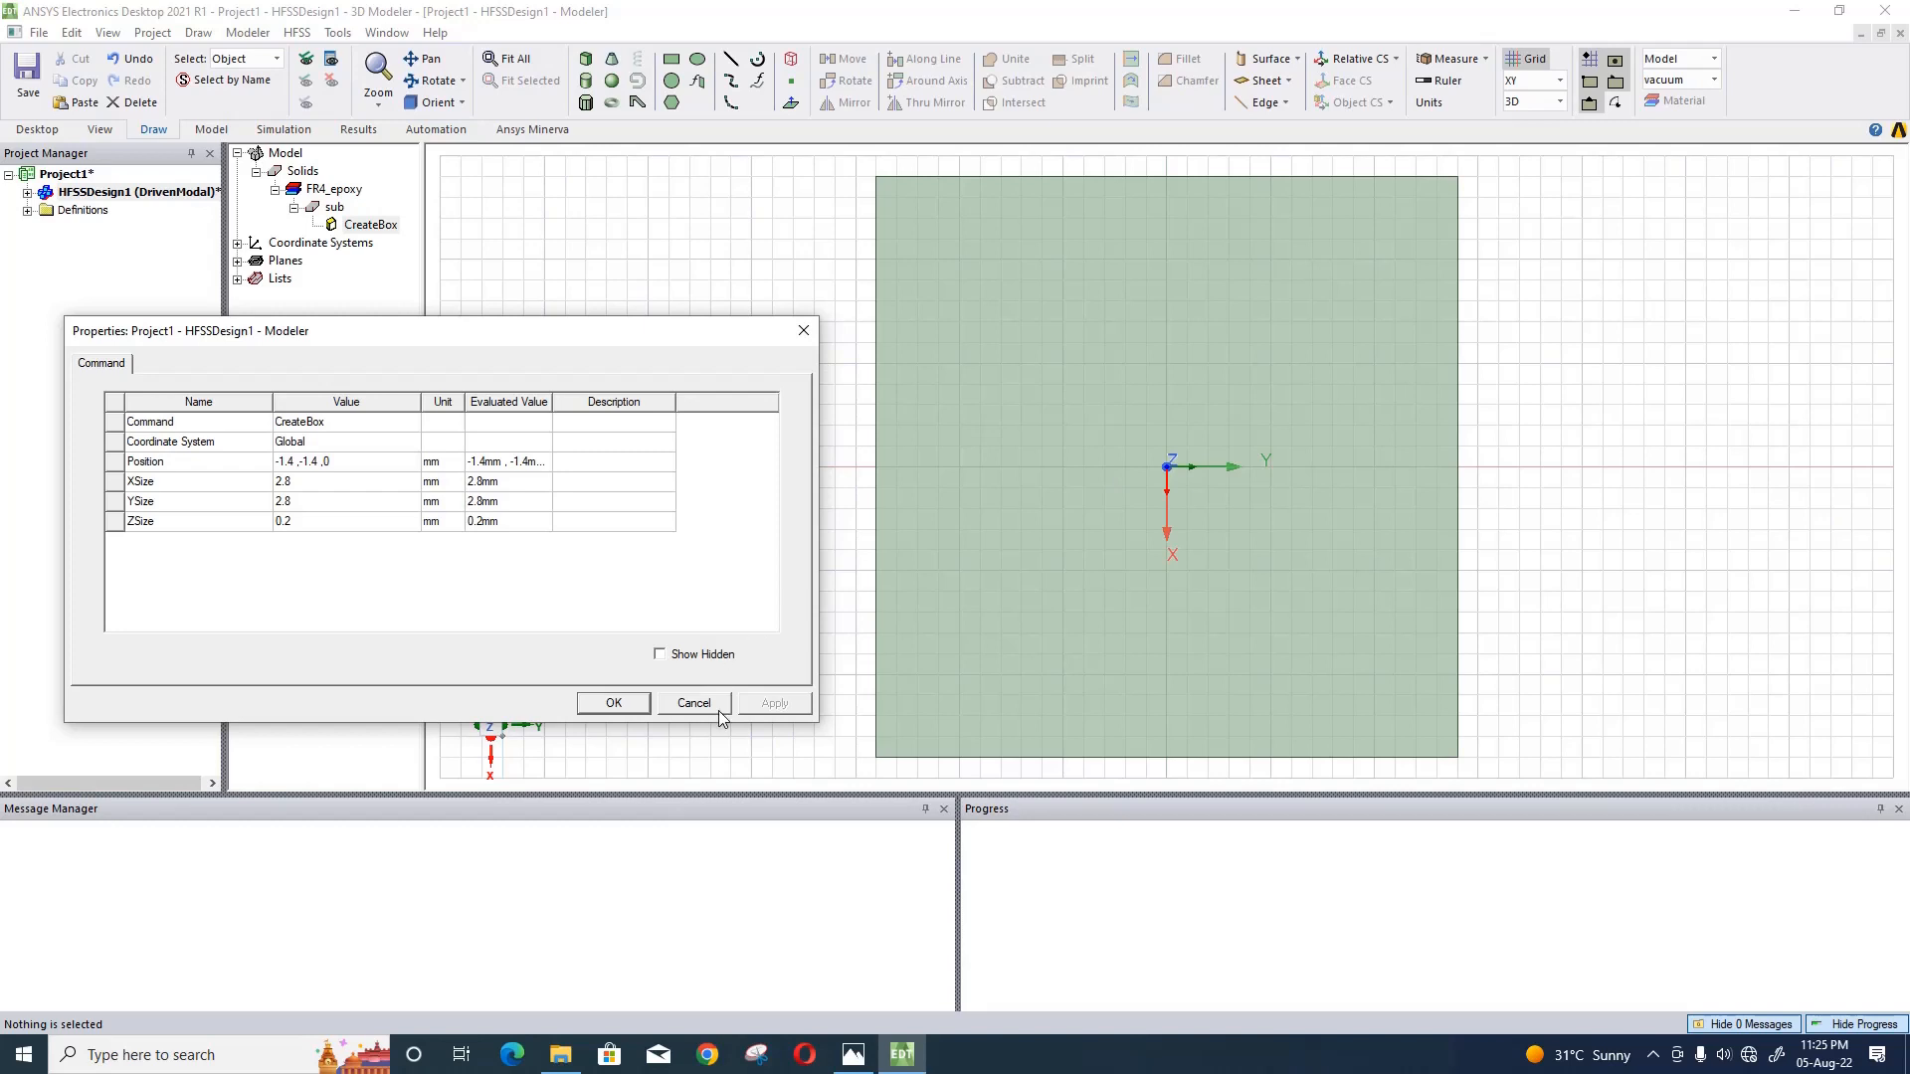
pyautogui.click(614, 703)
# - Show the substrate from the front and enlarge the displayed coordinate system axes
pyautogui.click(462, 102)
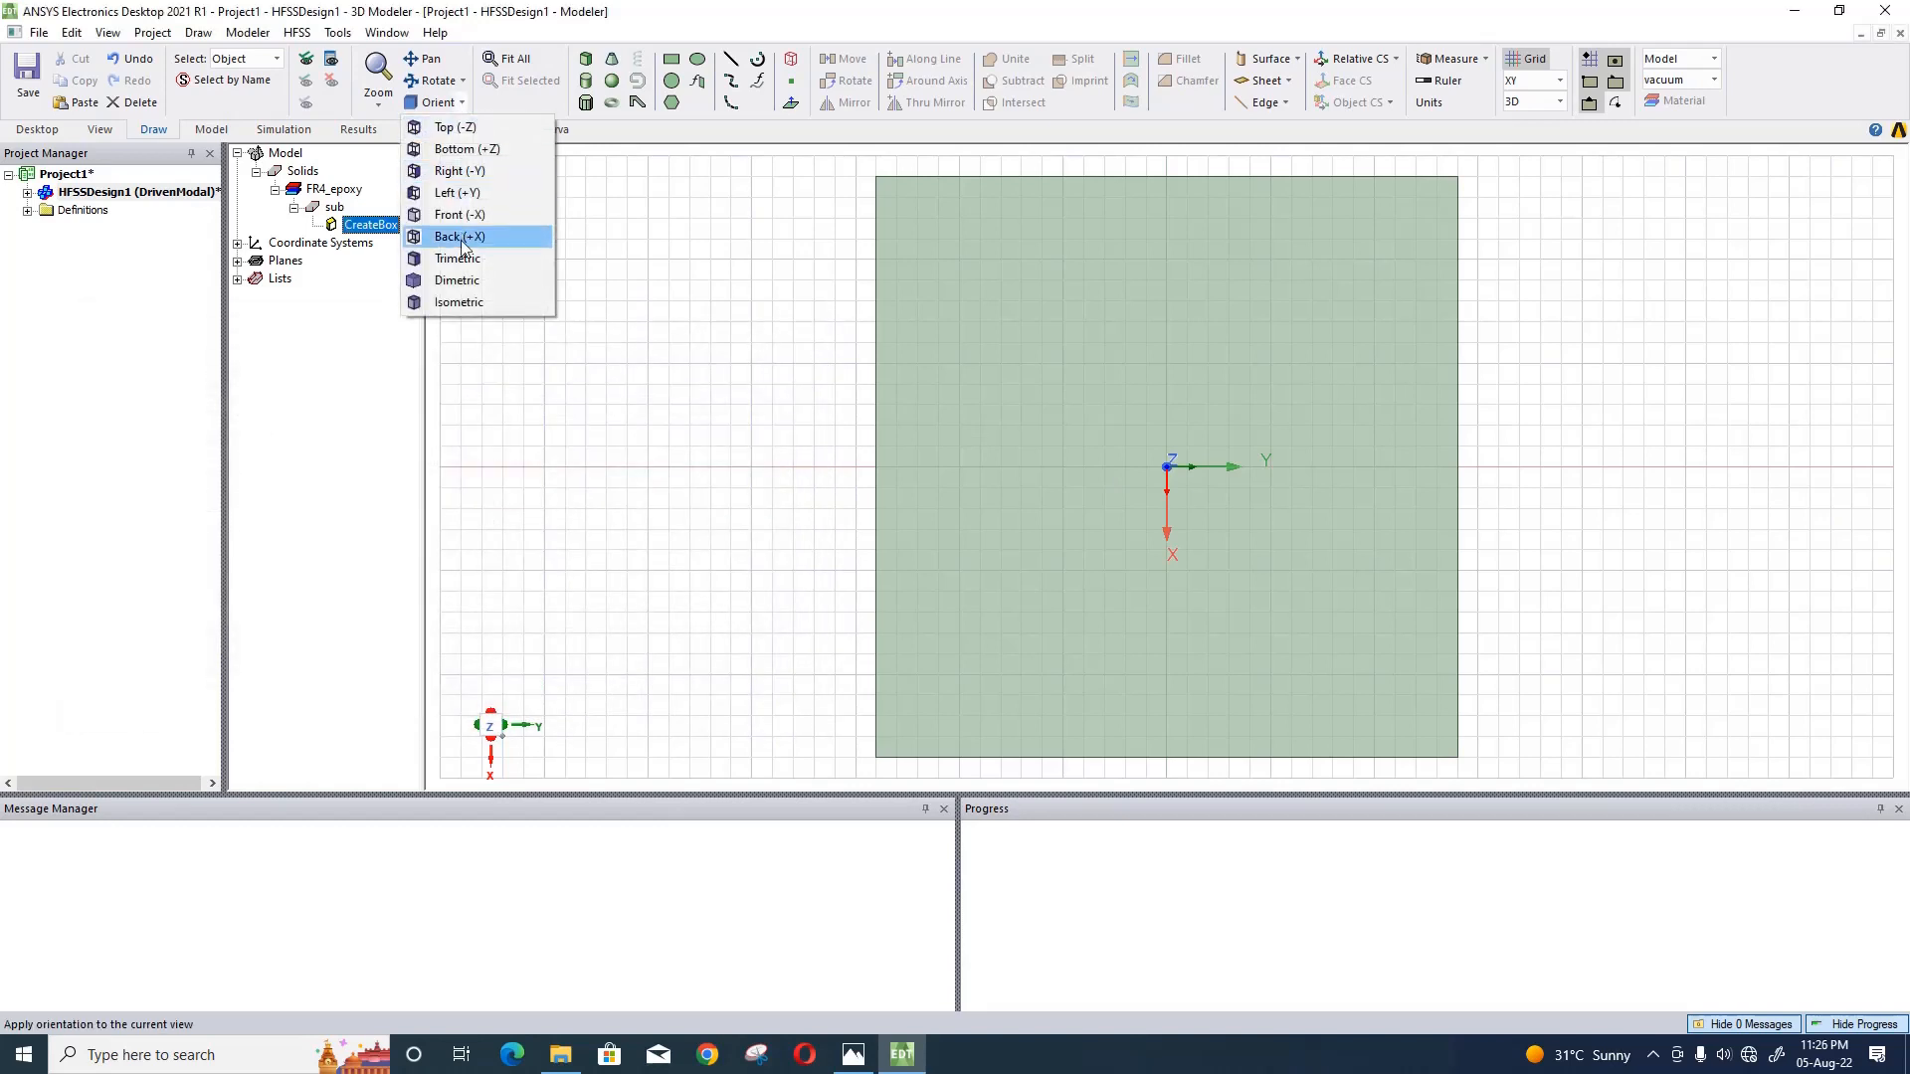
pyautogui.click(480, 214)
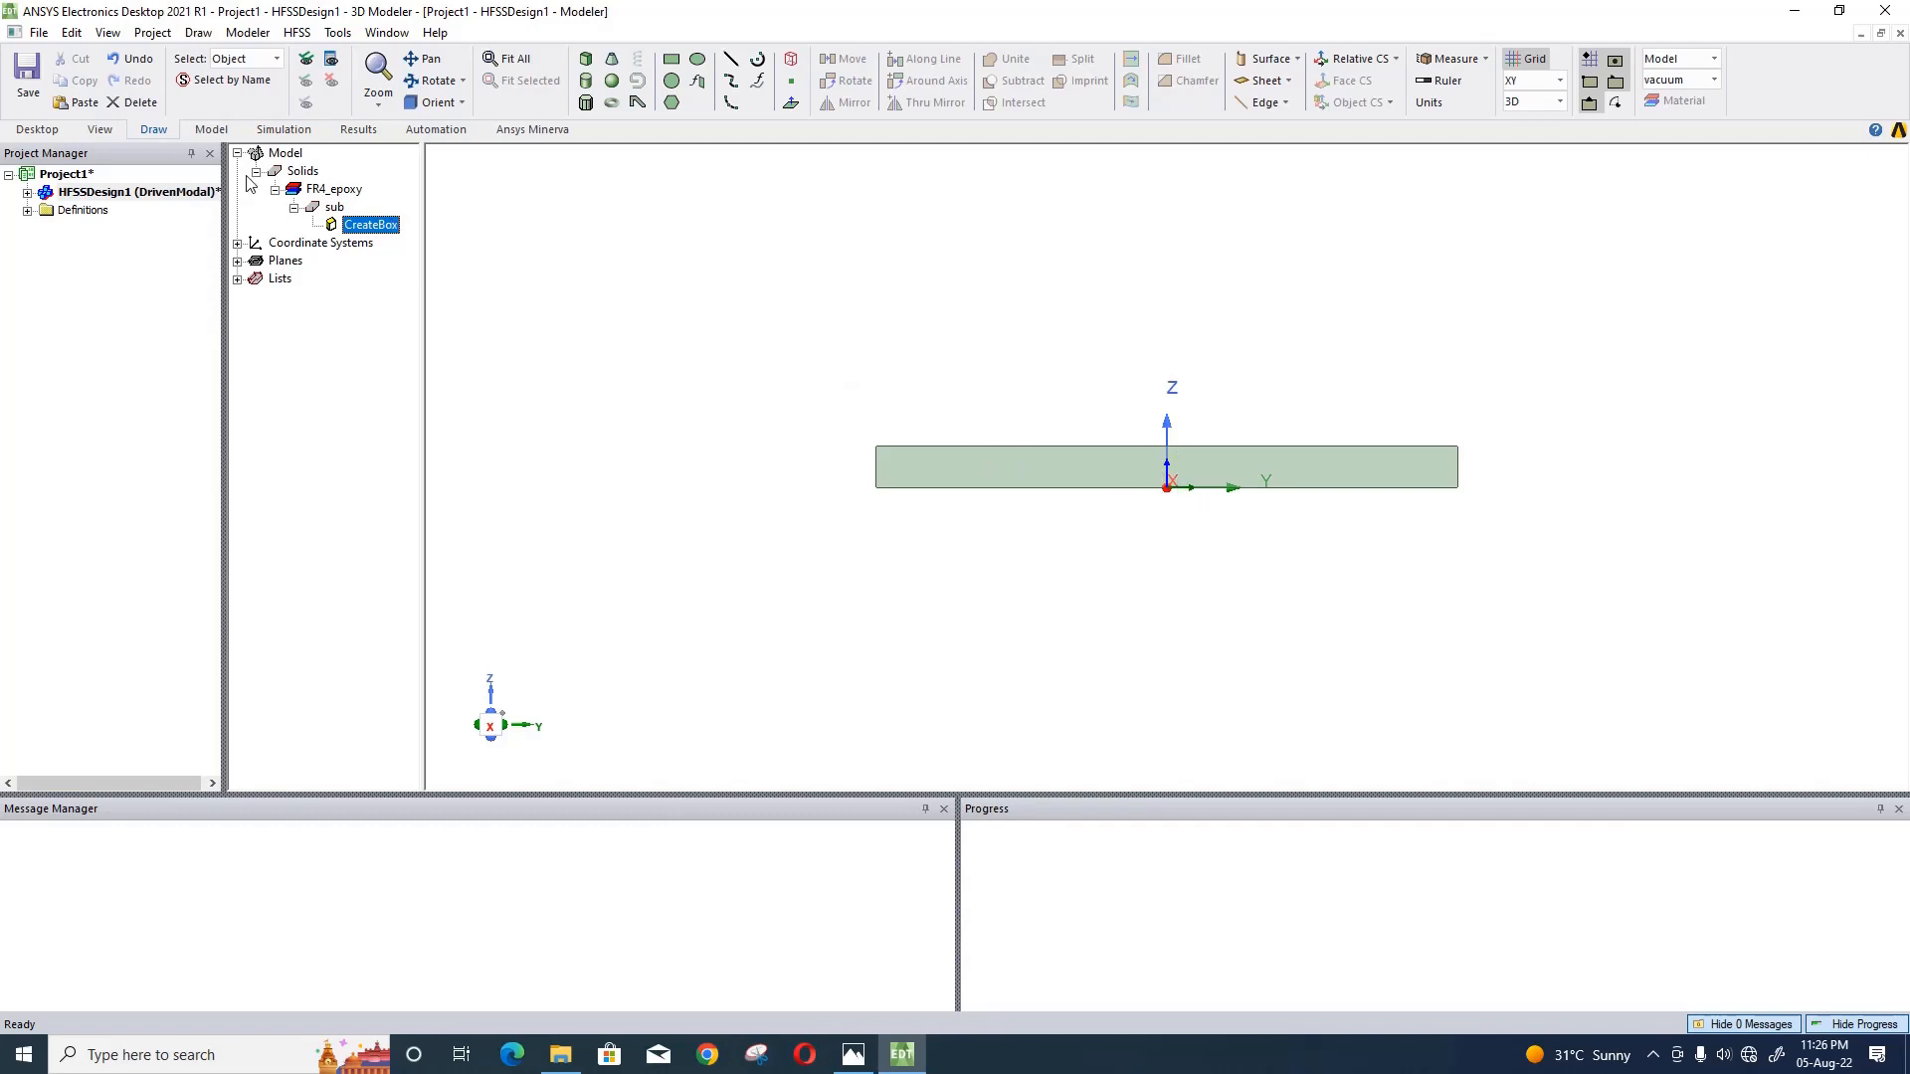
pyautogui.click(297, 32)
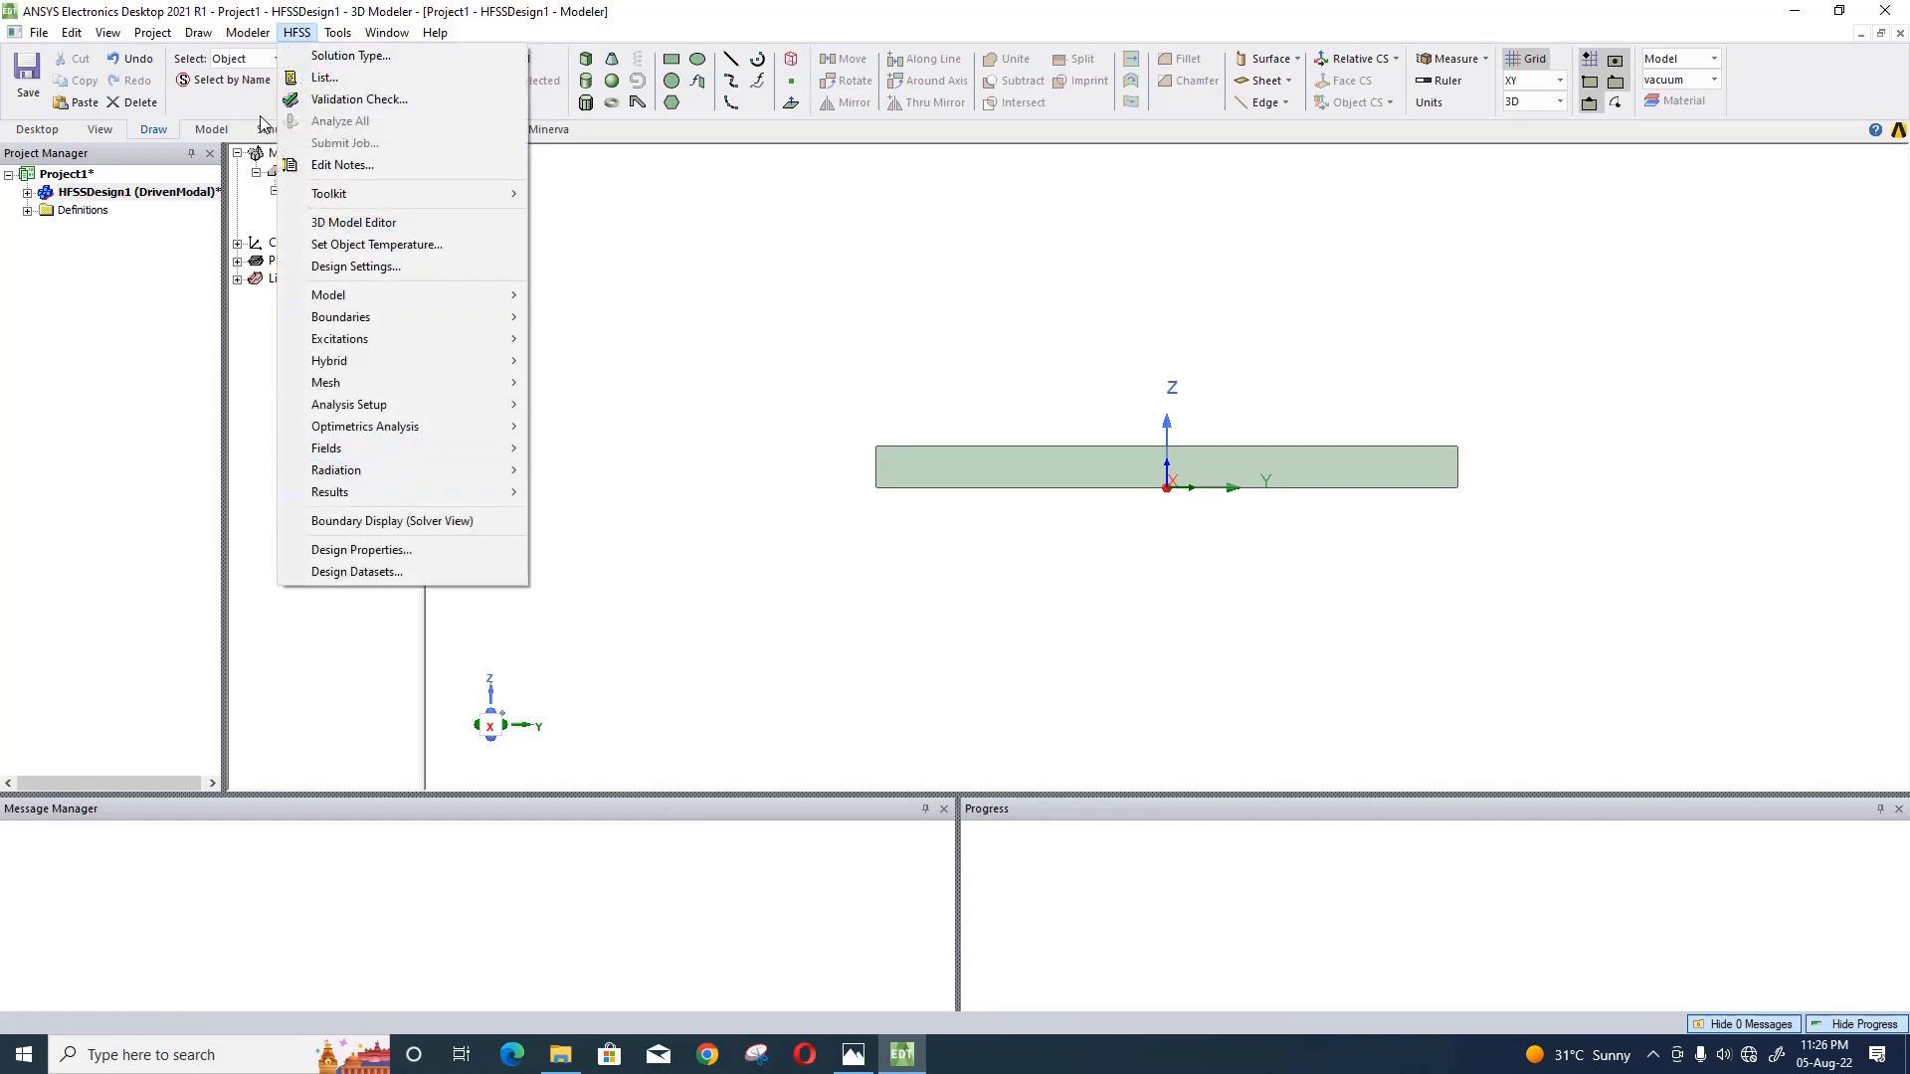
pyautogui.click(152, 32)
pyautogui.click(107, 32)
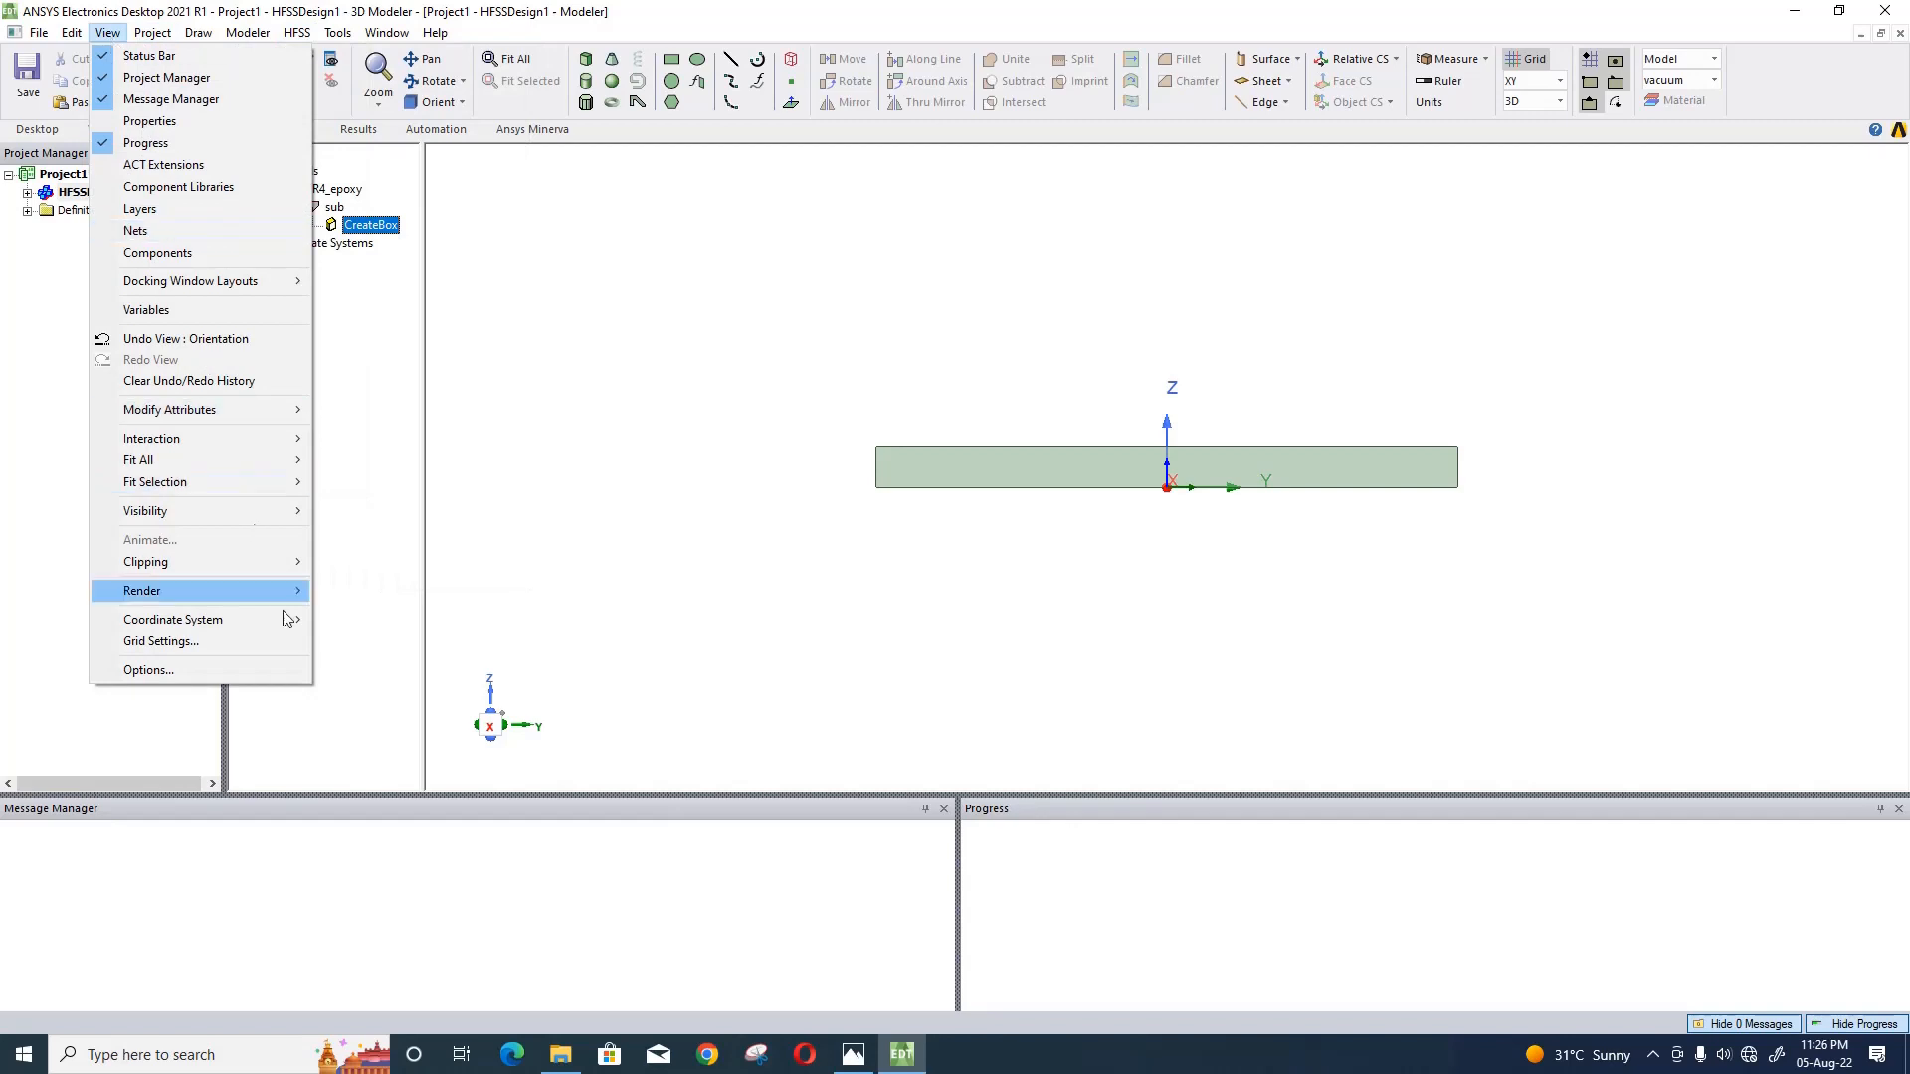
pyautogui.click(324, 619)
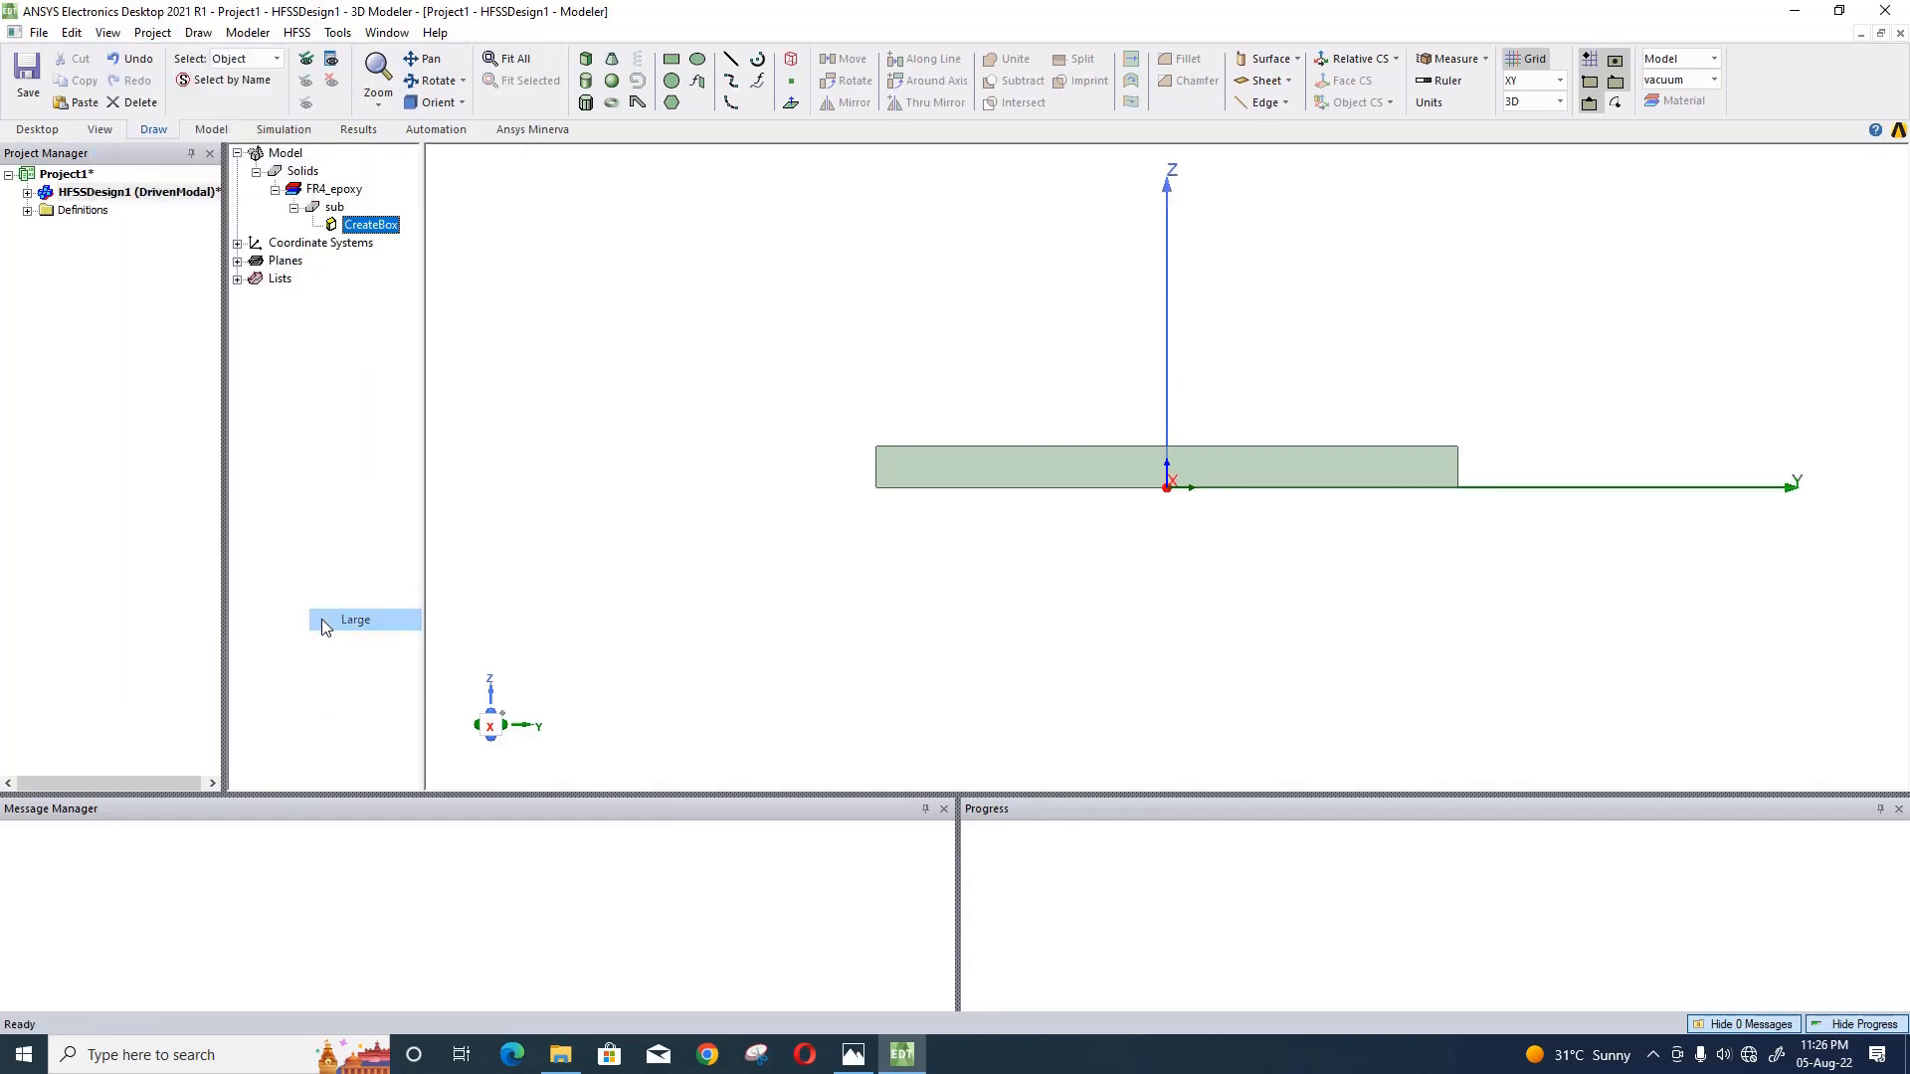
pyautogui.click(750, 651)
# - Set the substrate's XSize to a new length variable sl with a value of 20 mm
pyautogui.click(460, 103)
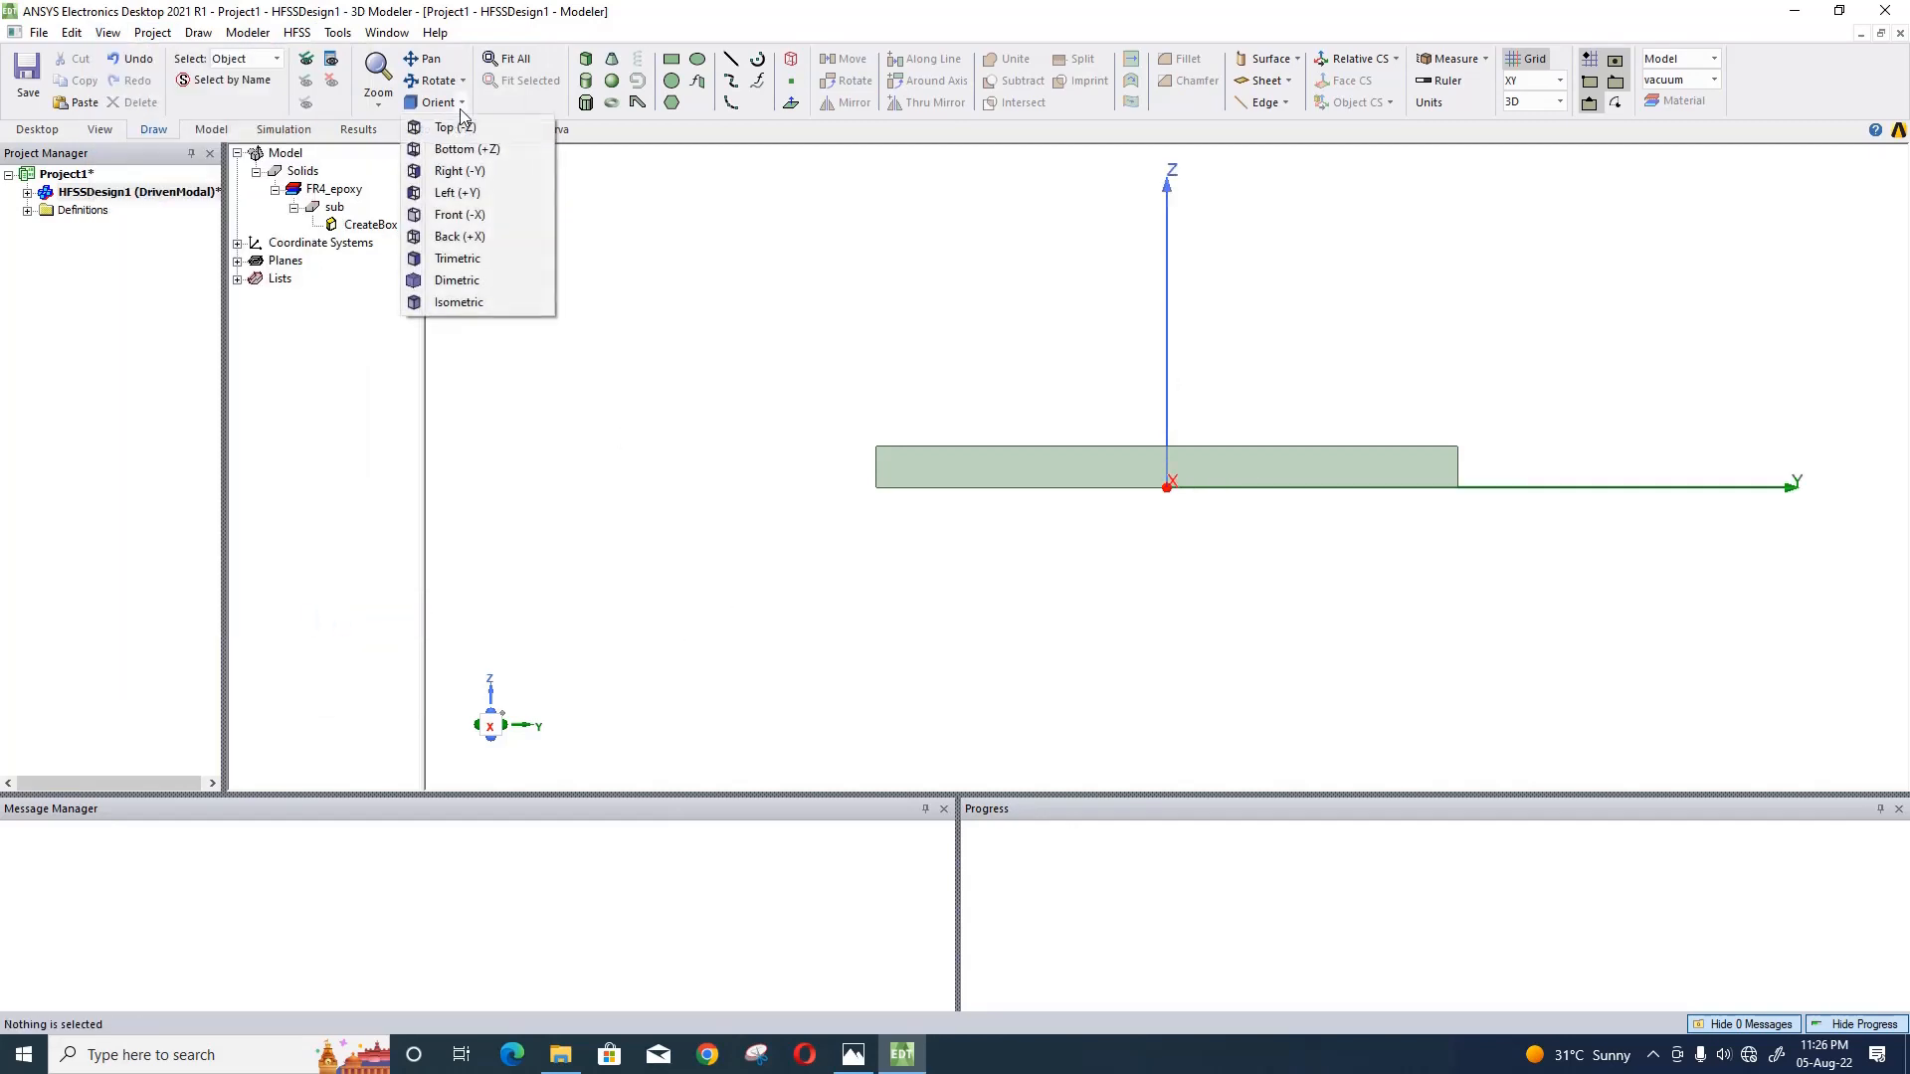
pyautogui.click(454, 128)
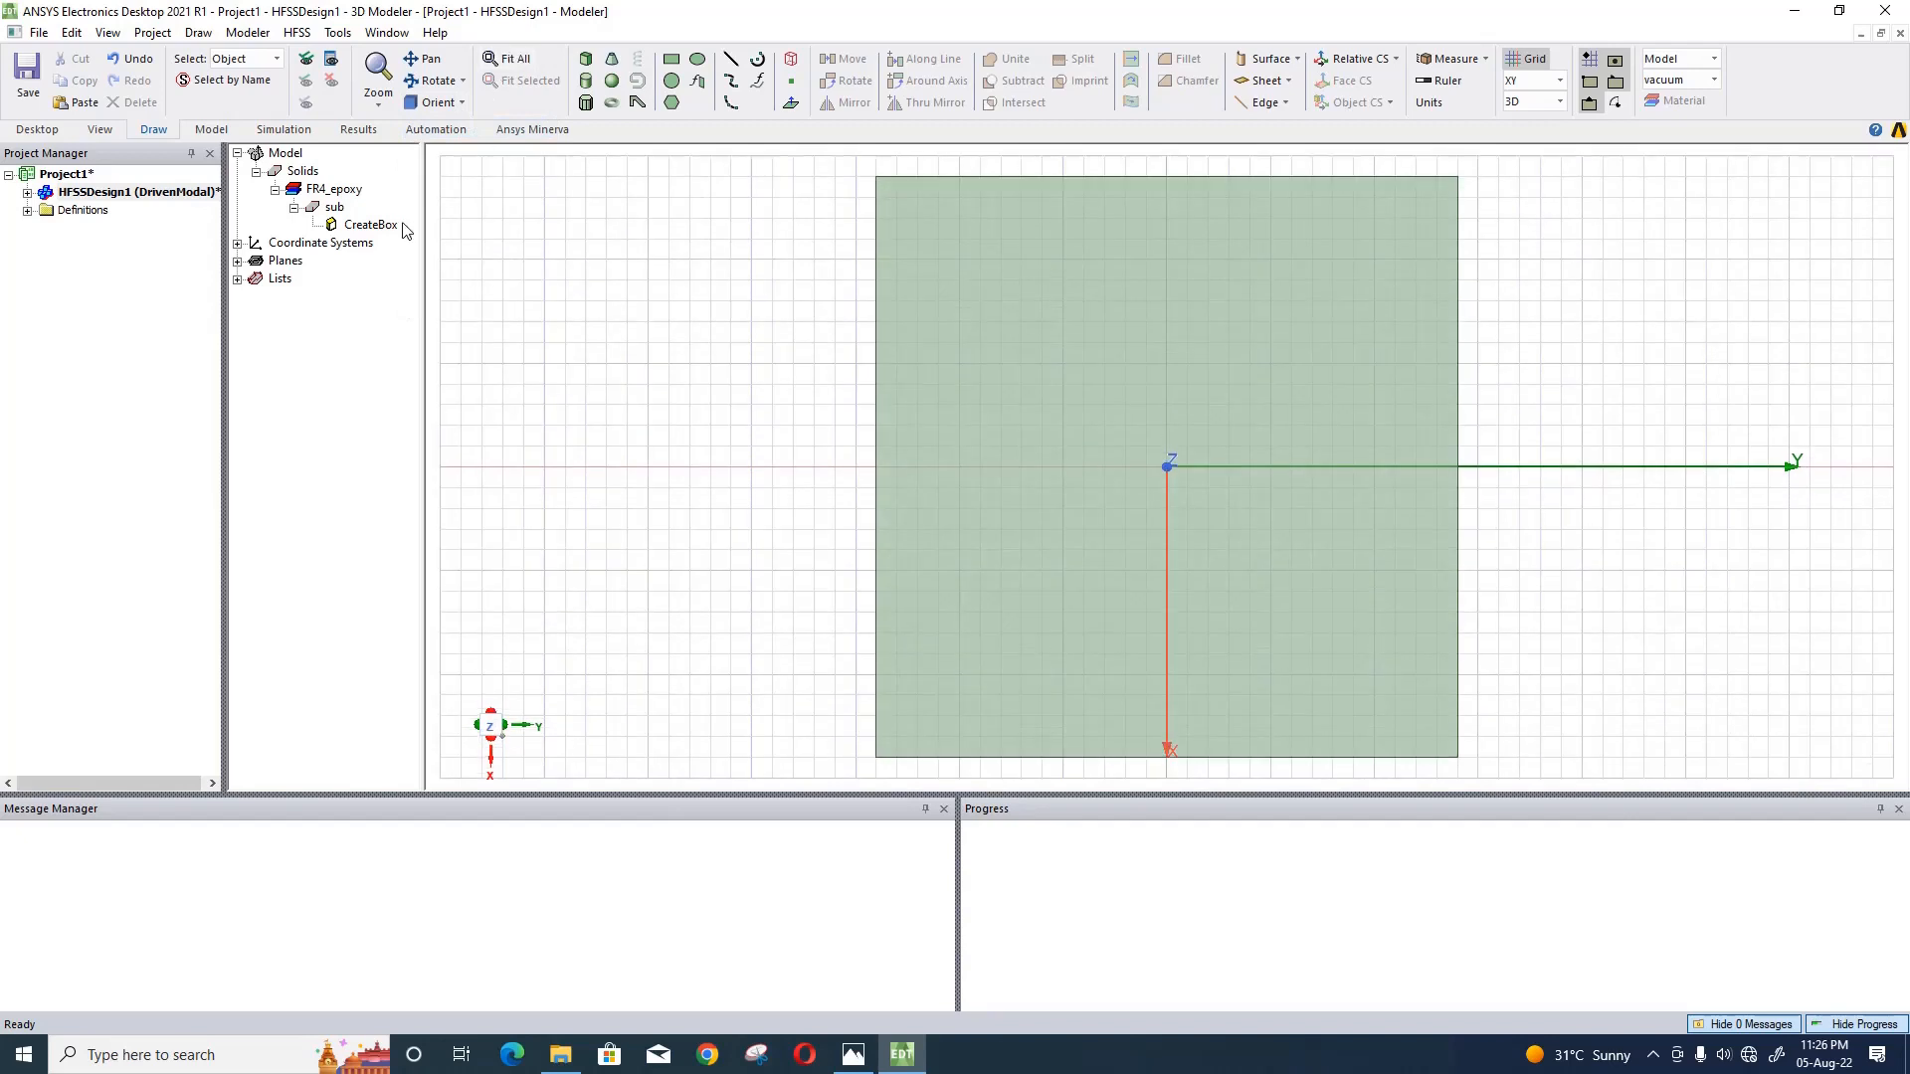
pyautogui.doubleClick(385, 224)
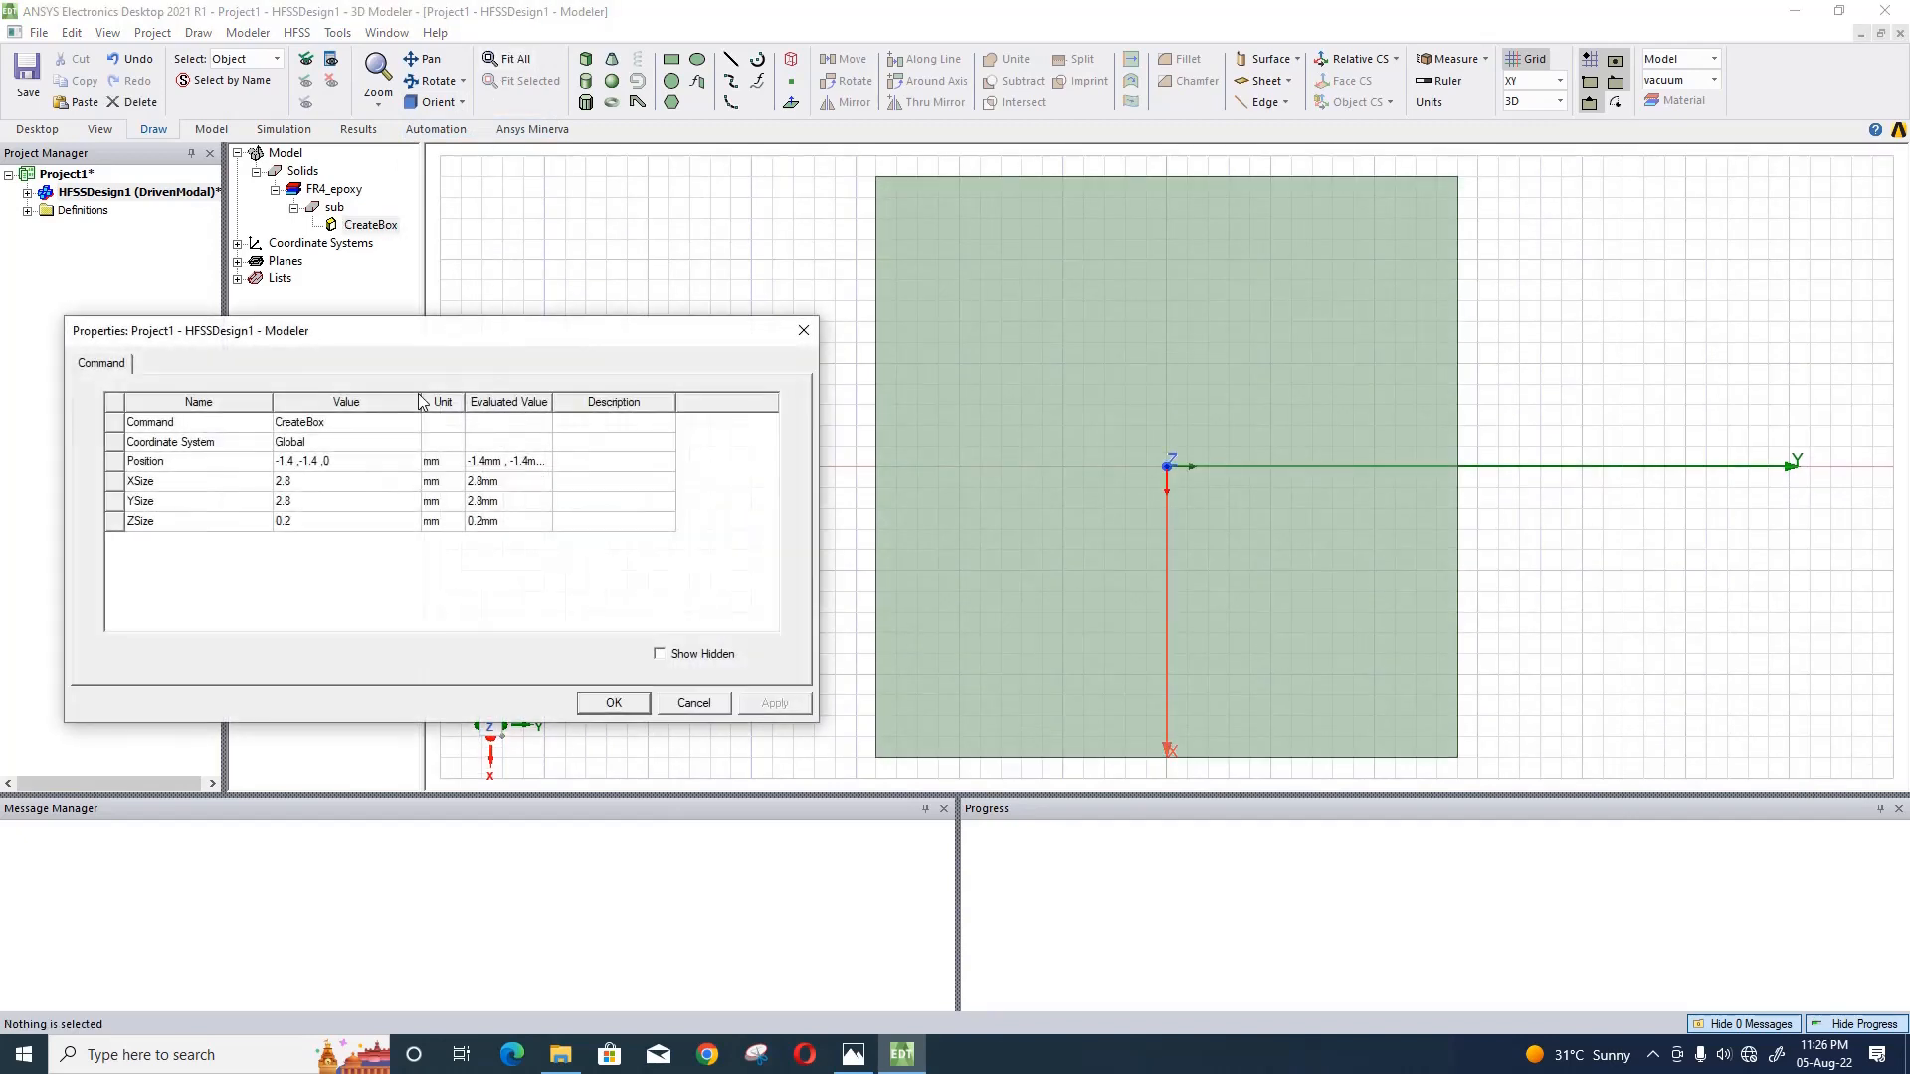
pyautogui.click(337, 470)
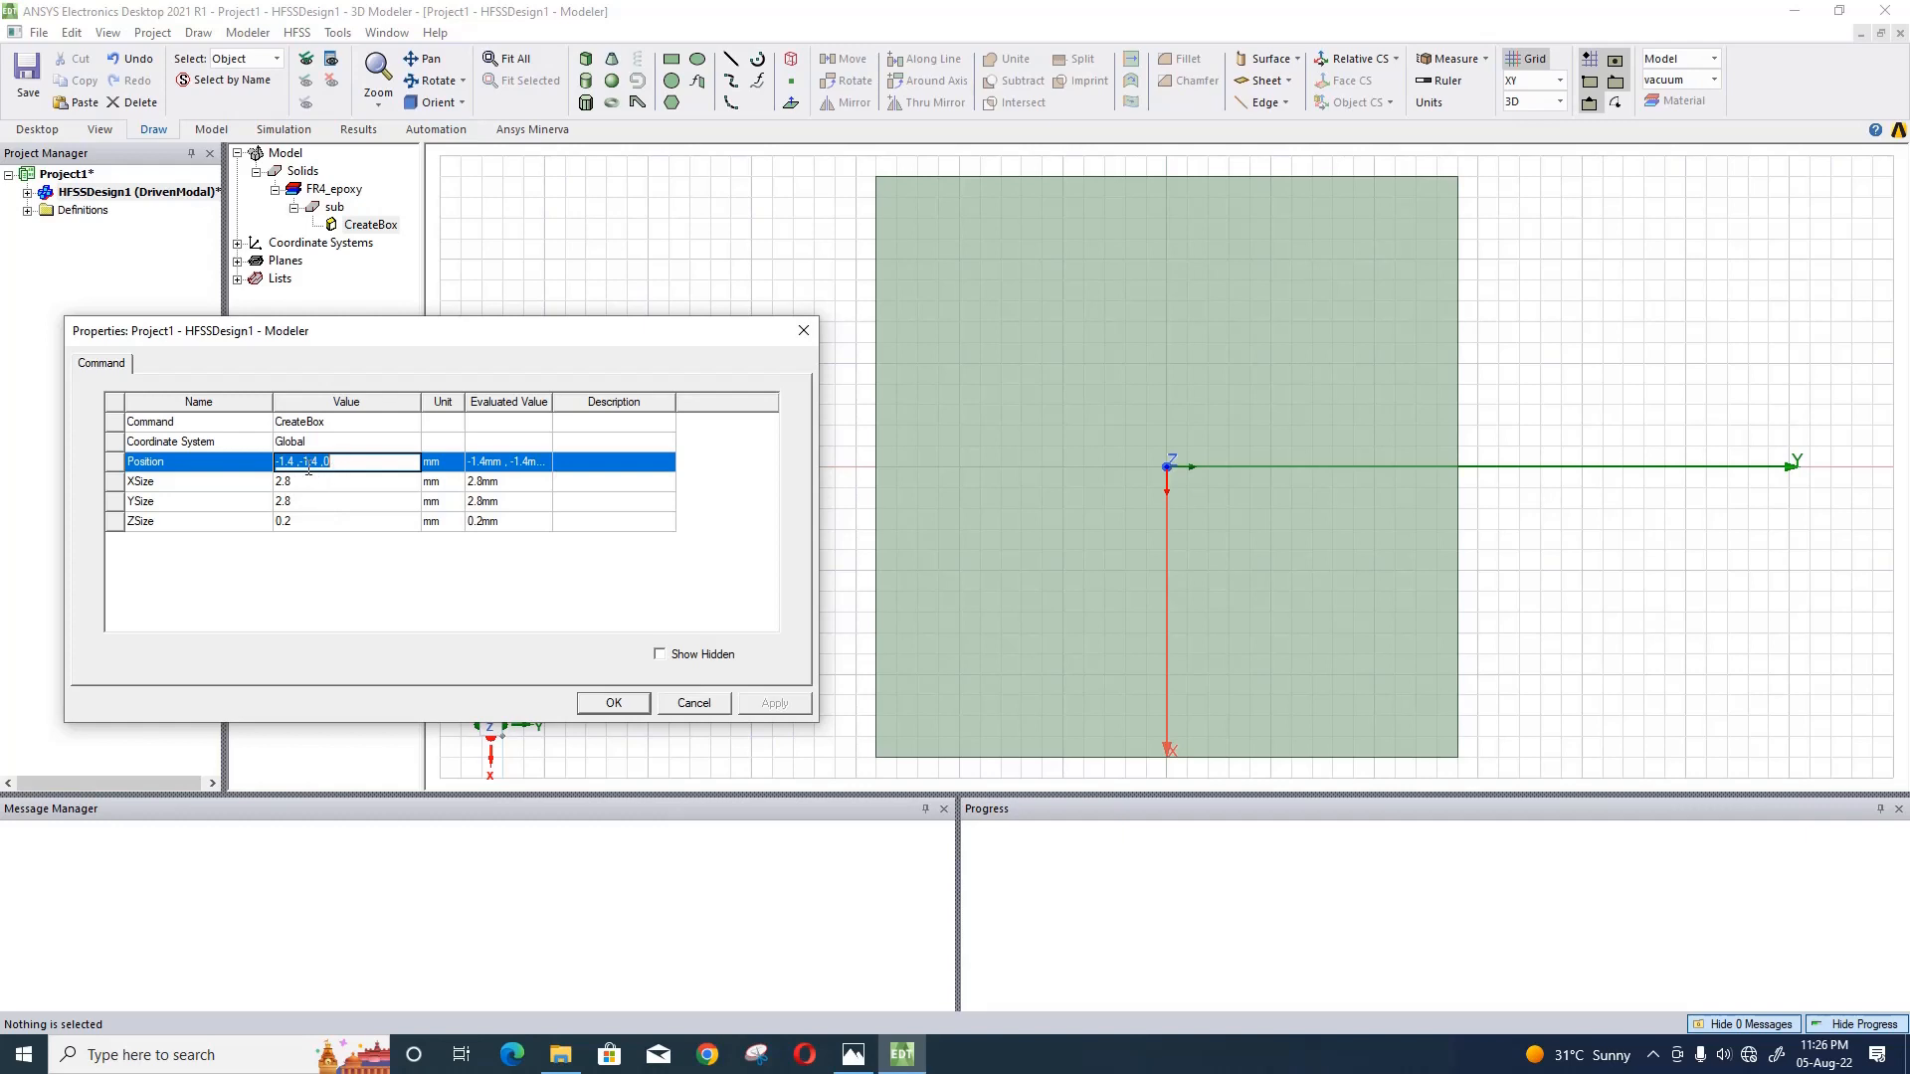
pyautogui.click(308, 463)
pyautogui.click(349, 484)
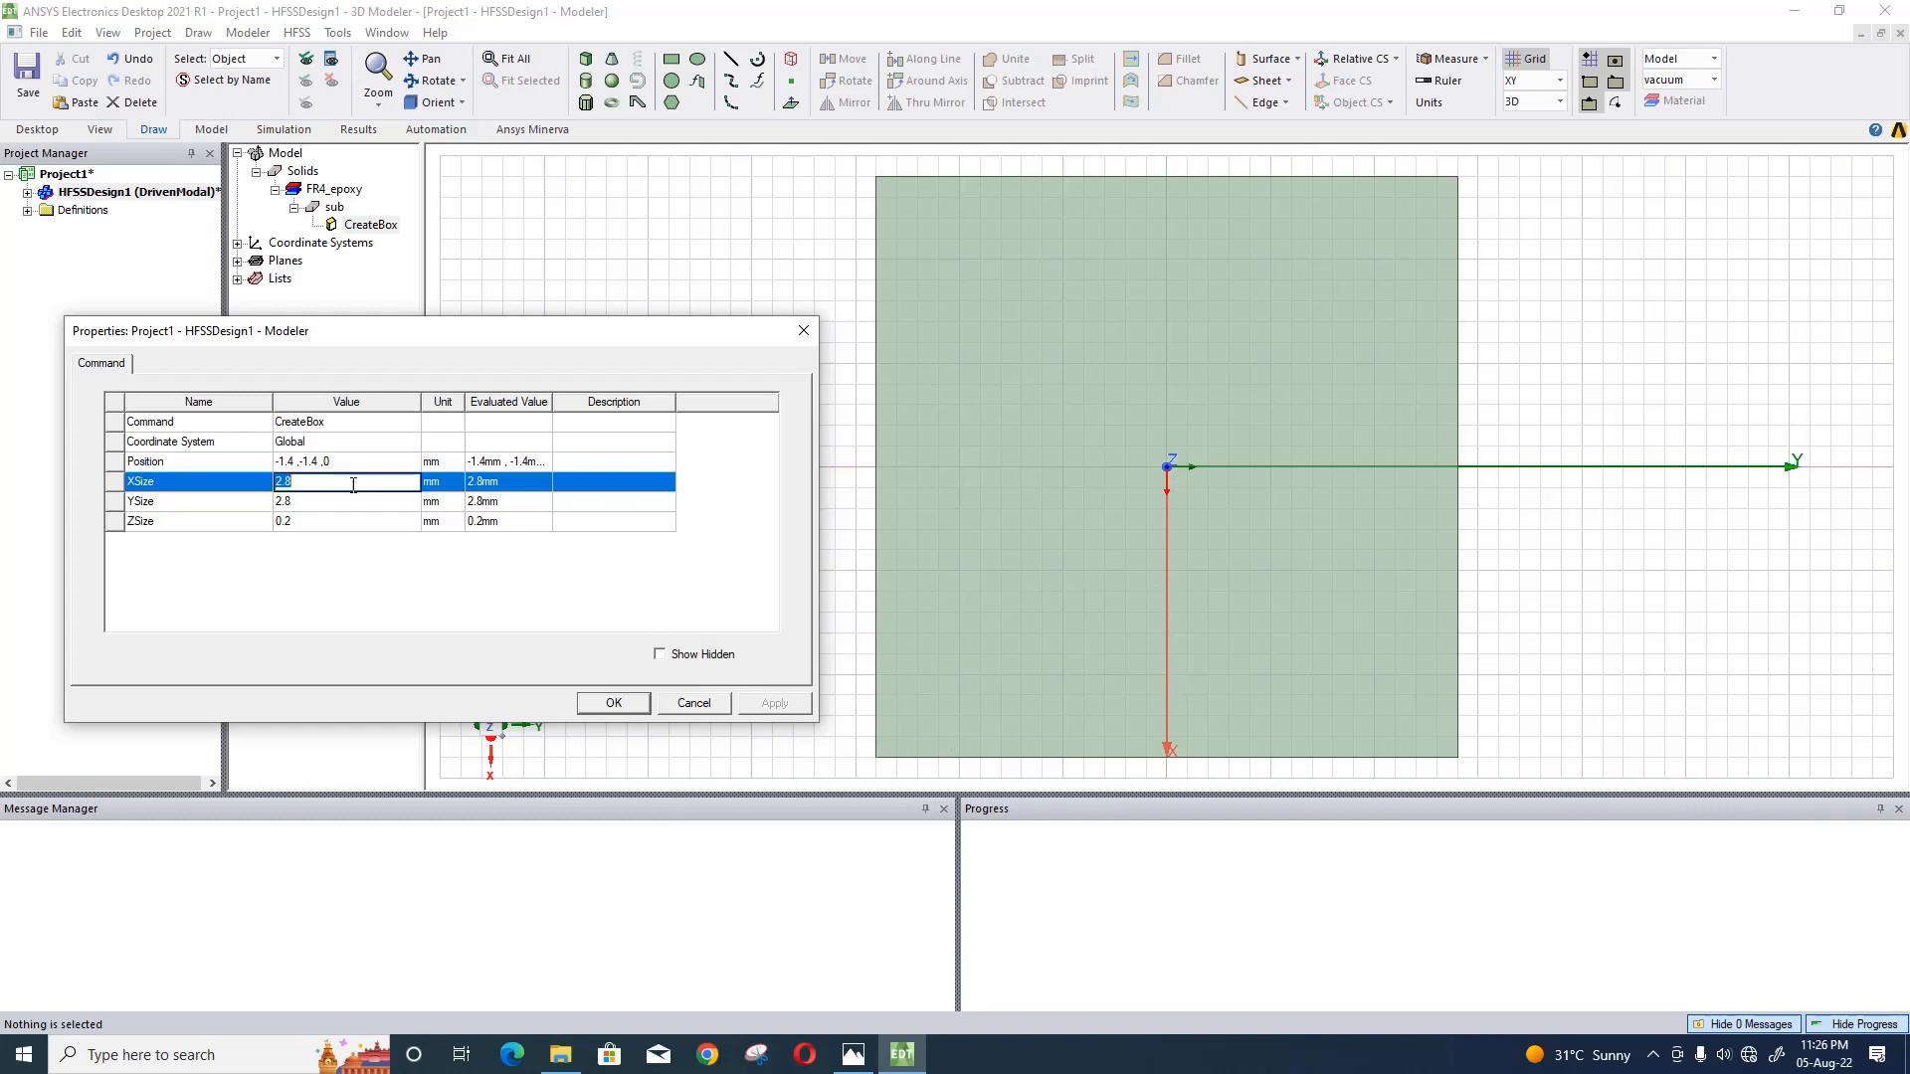
pyautogui.write('sl')
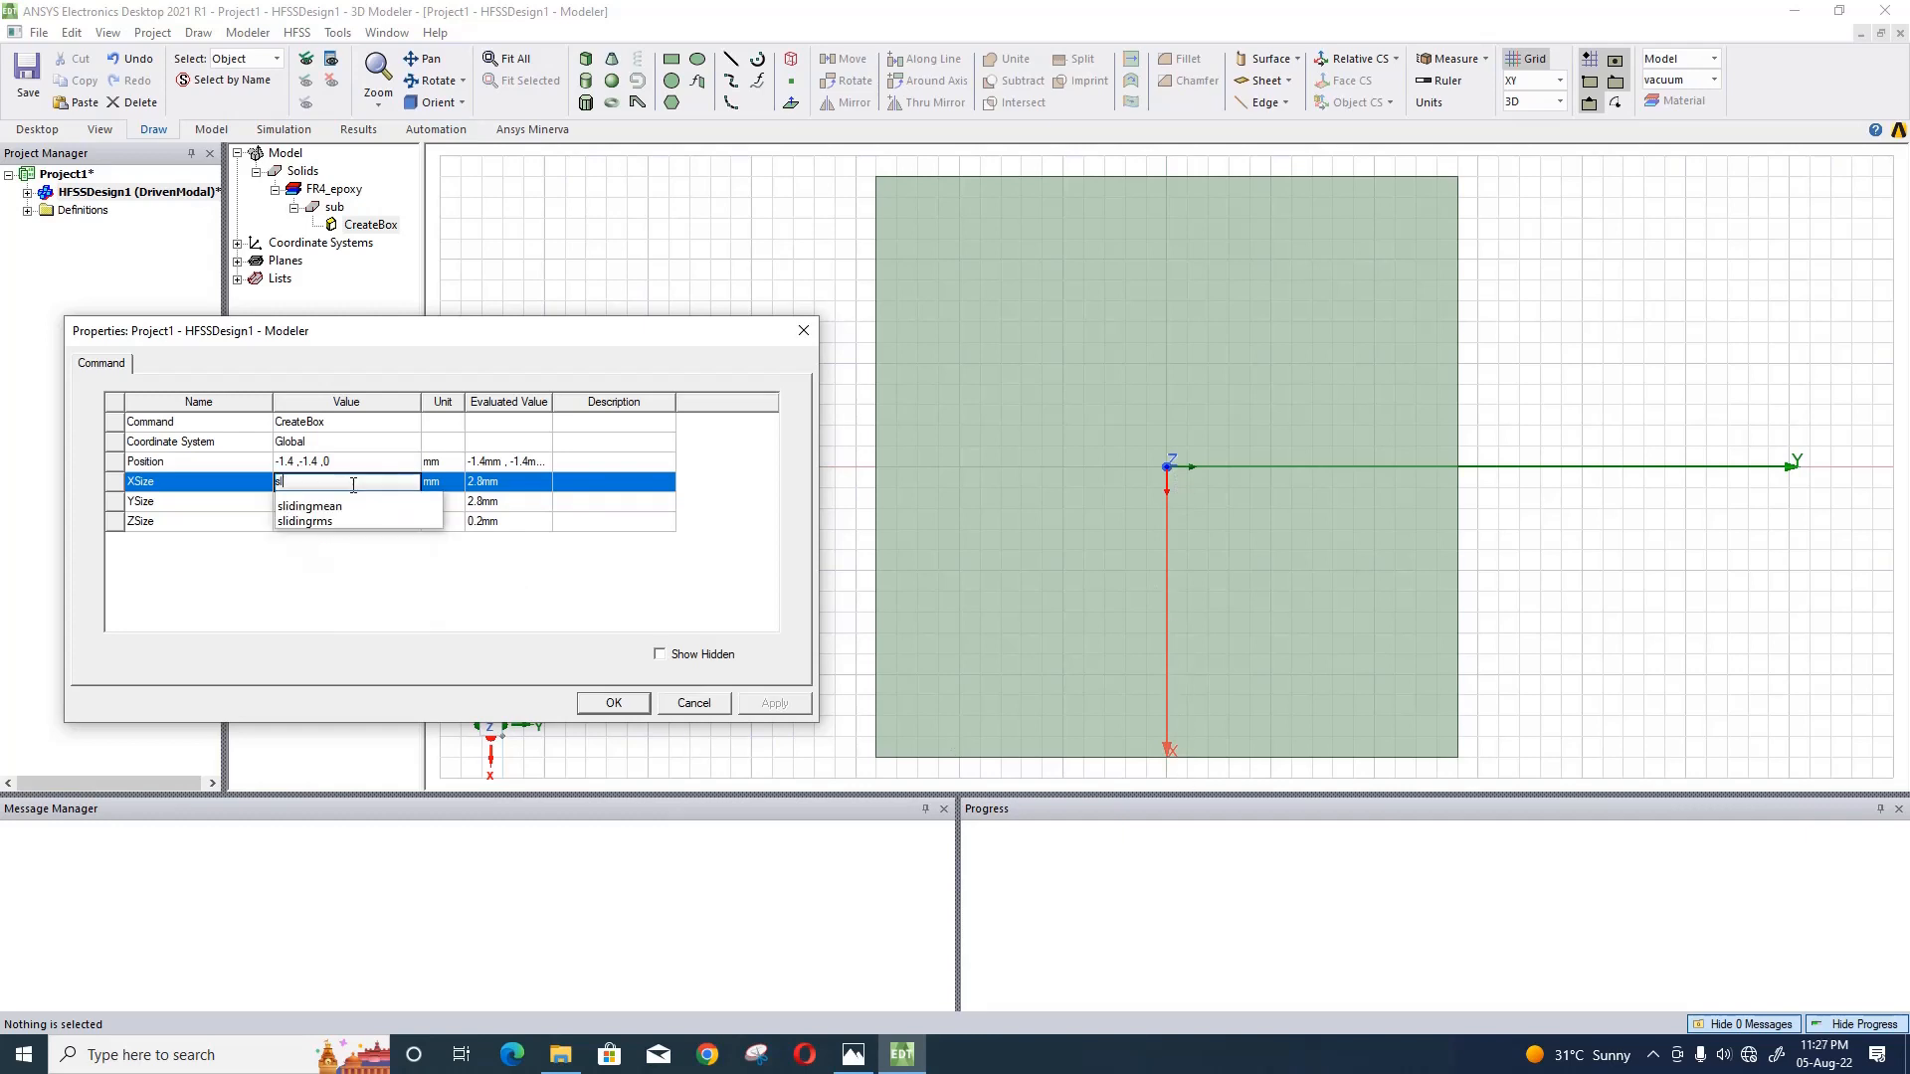
pyautogui.press('Return')
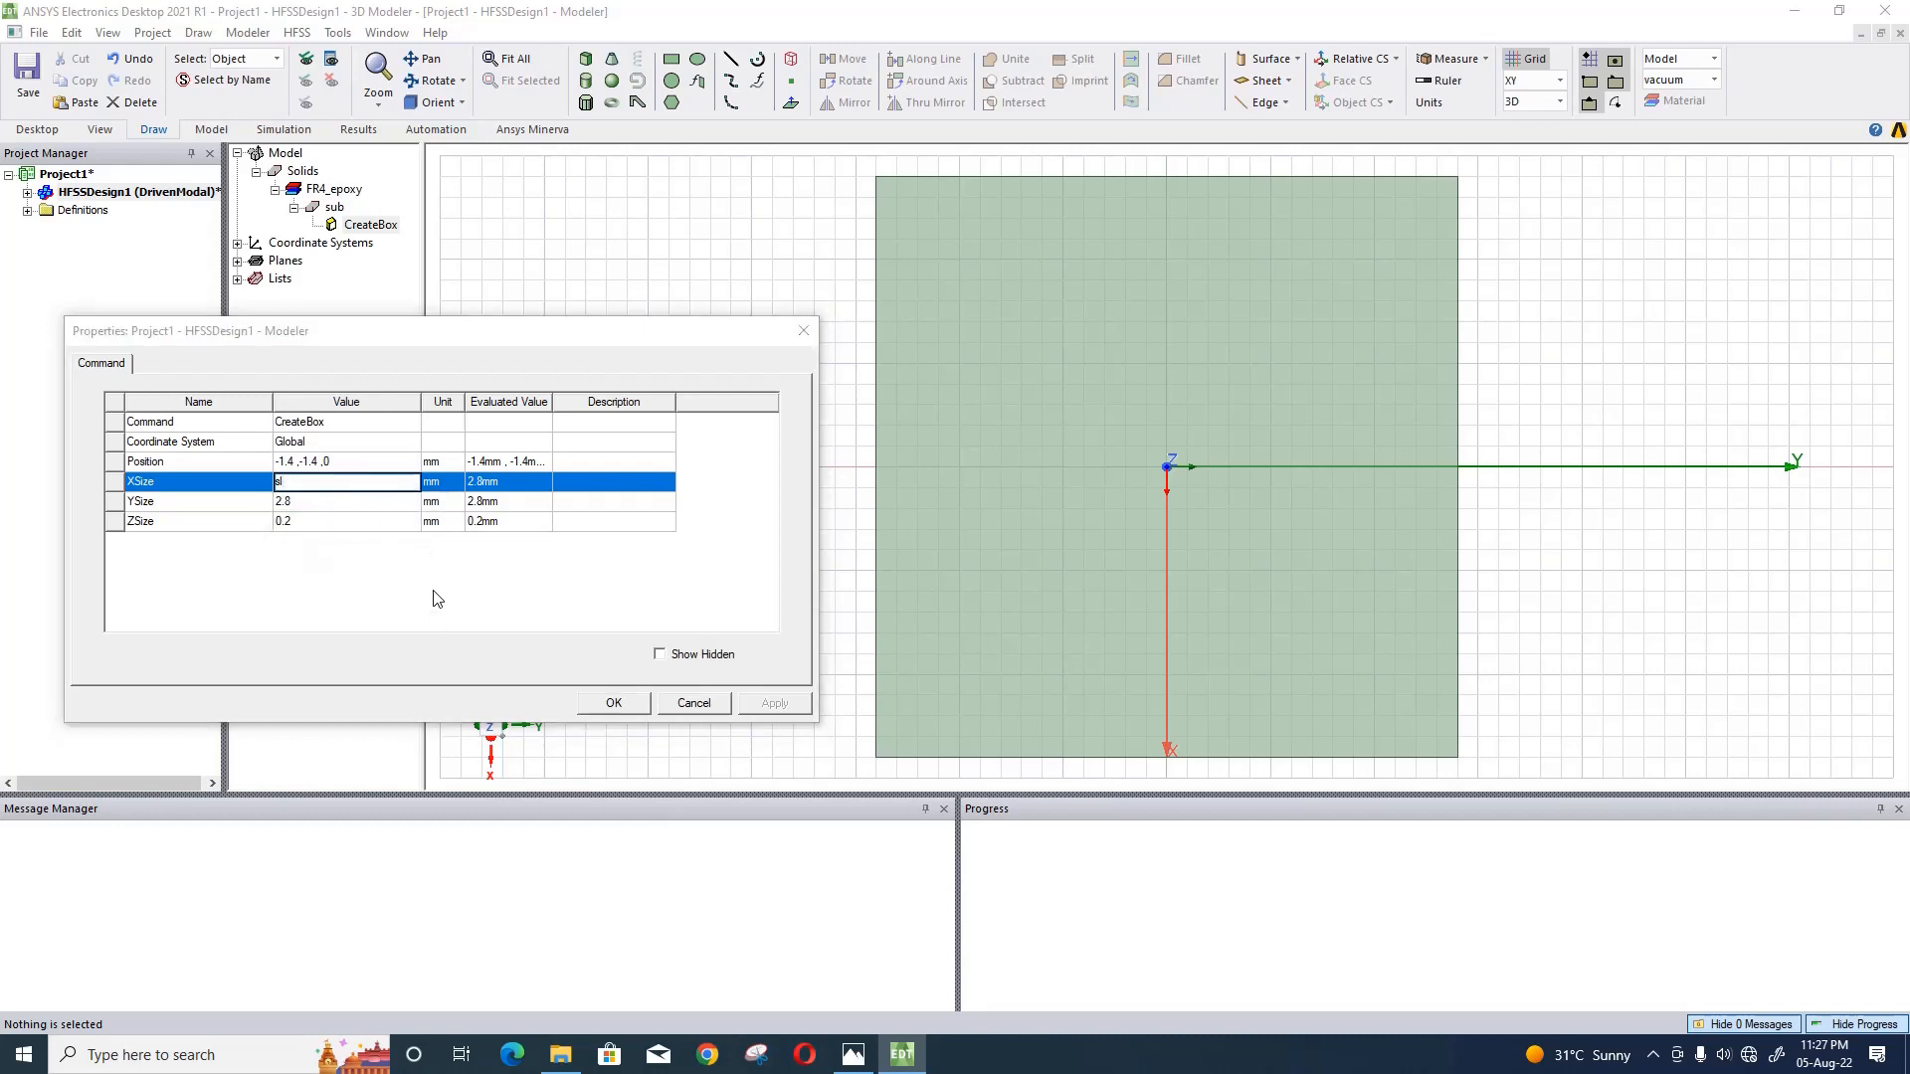
pyautogui.write('20')
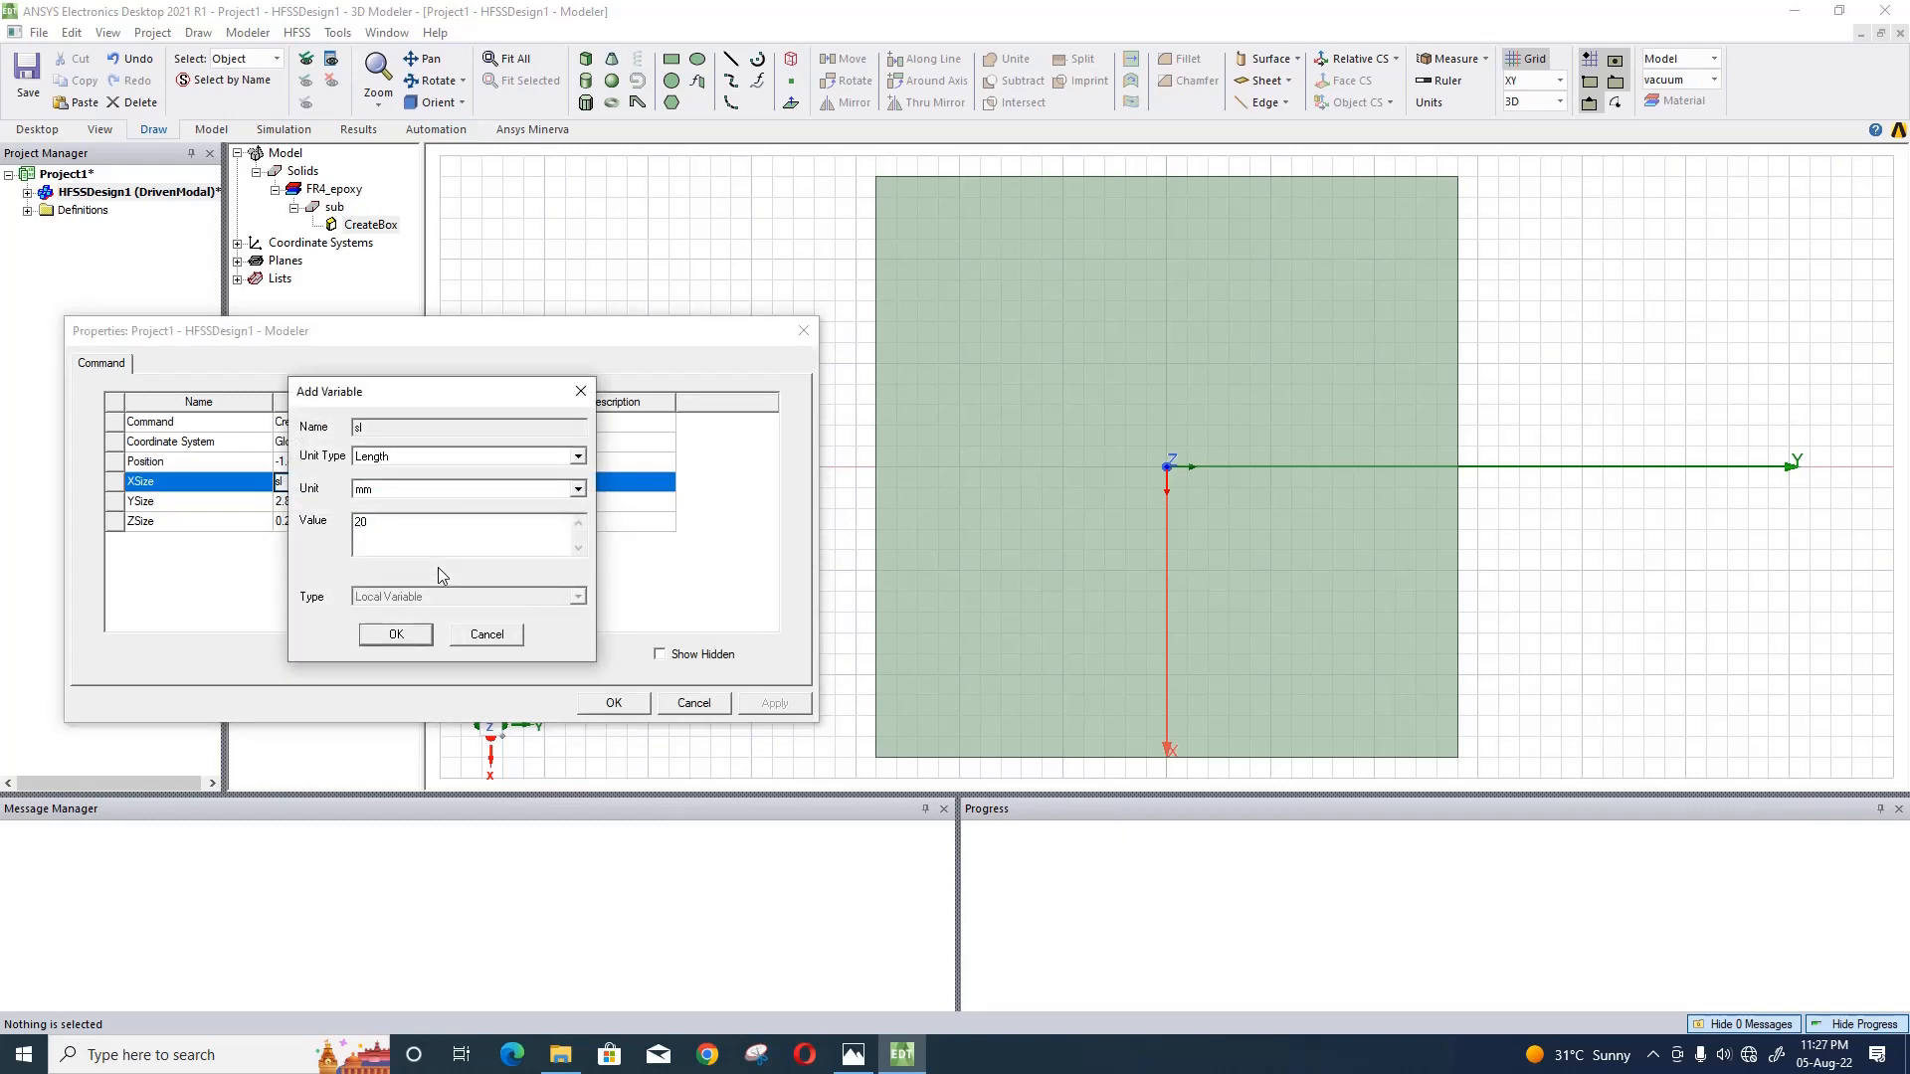
pyautogui.click(373, 635)
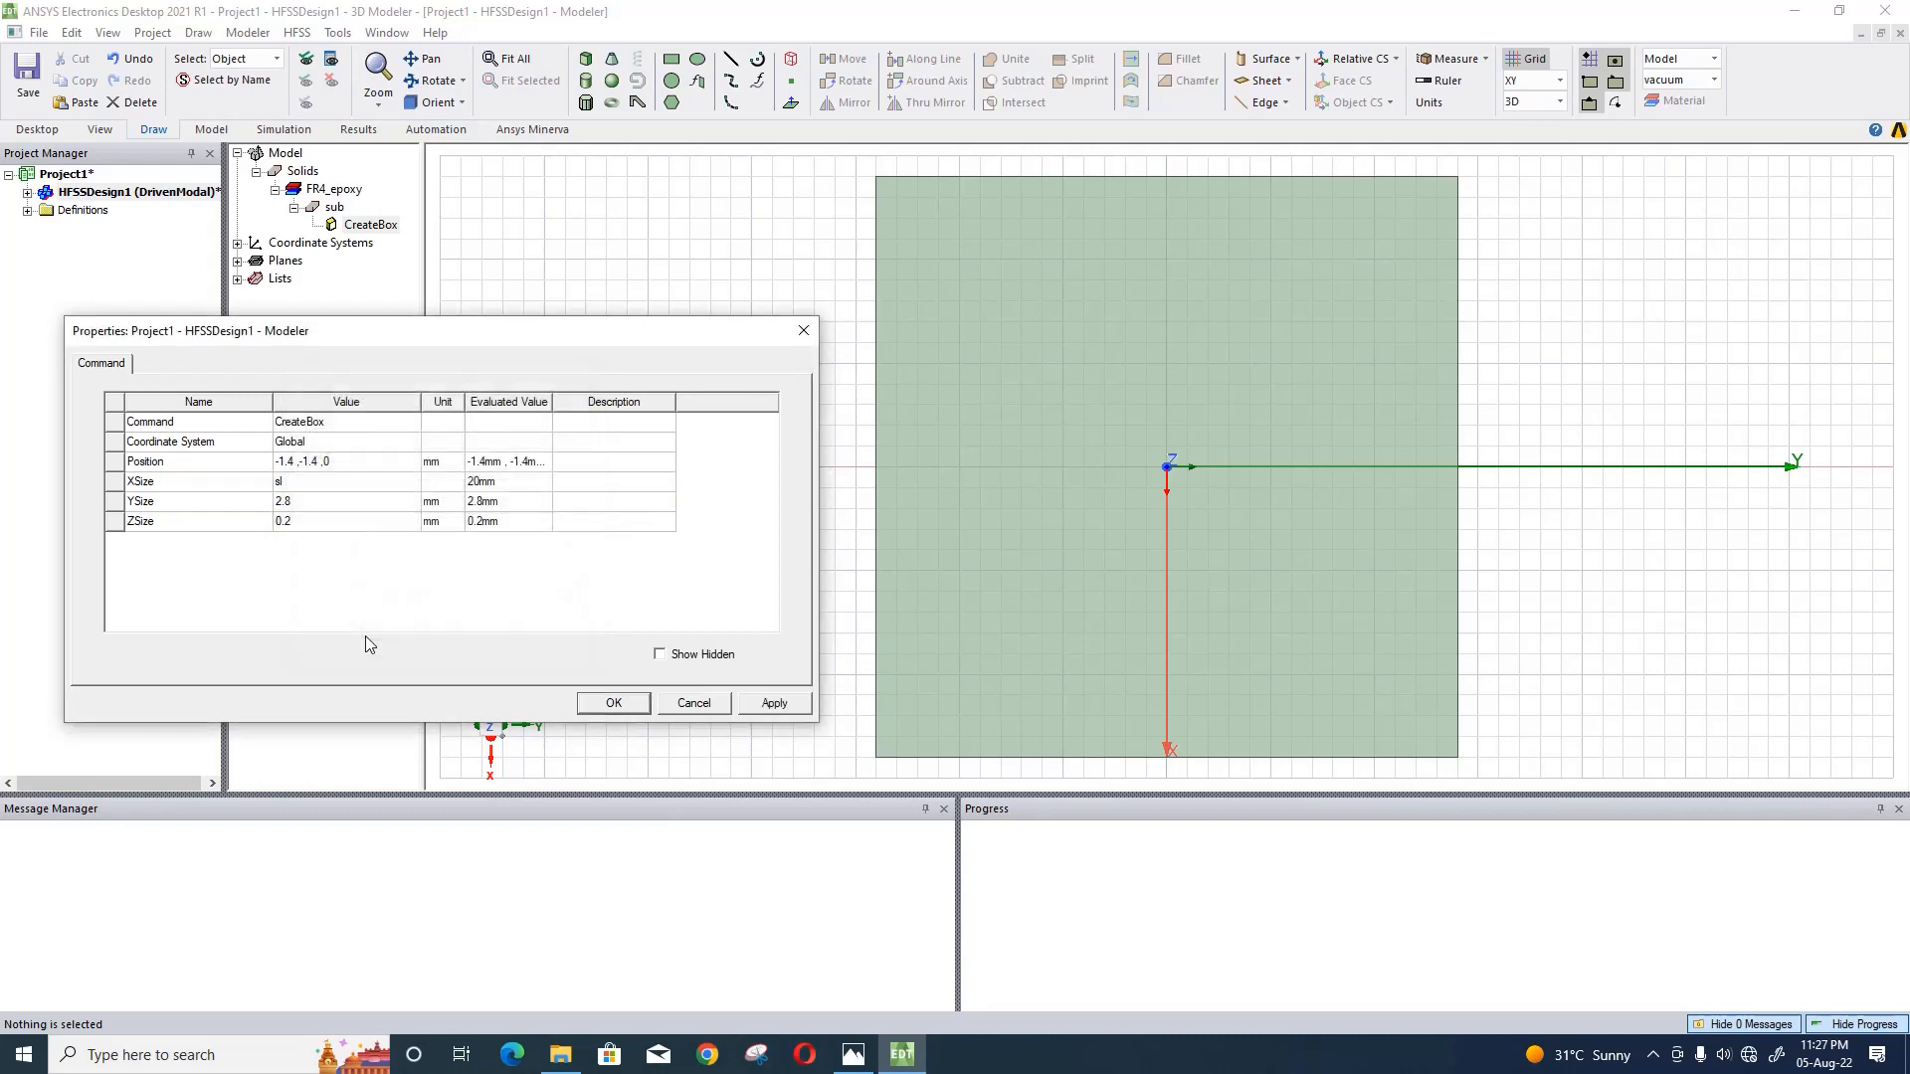
# - Set the substrate's YSize to sl and its ZSize to a new length variable h with a value of 0.8 mm
pyautogui.click(334, 503)
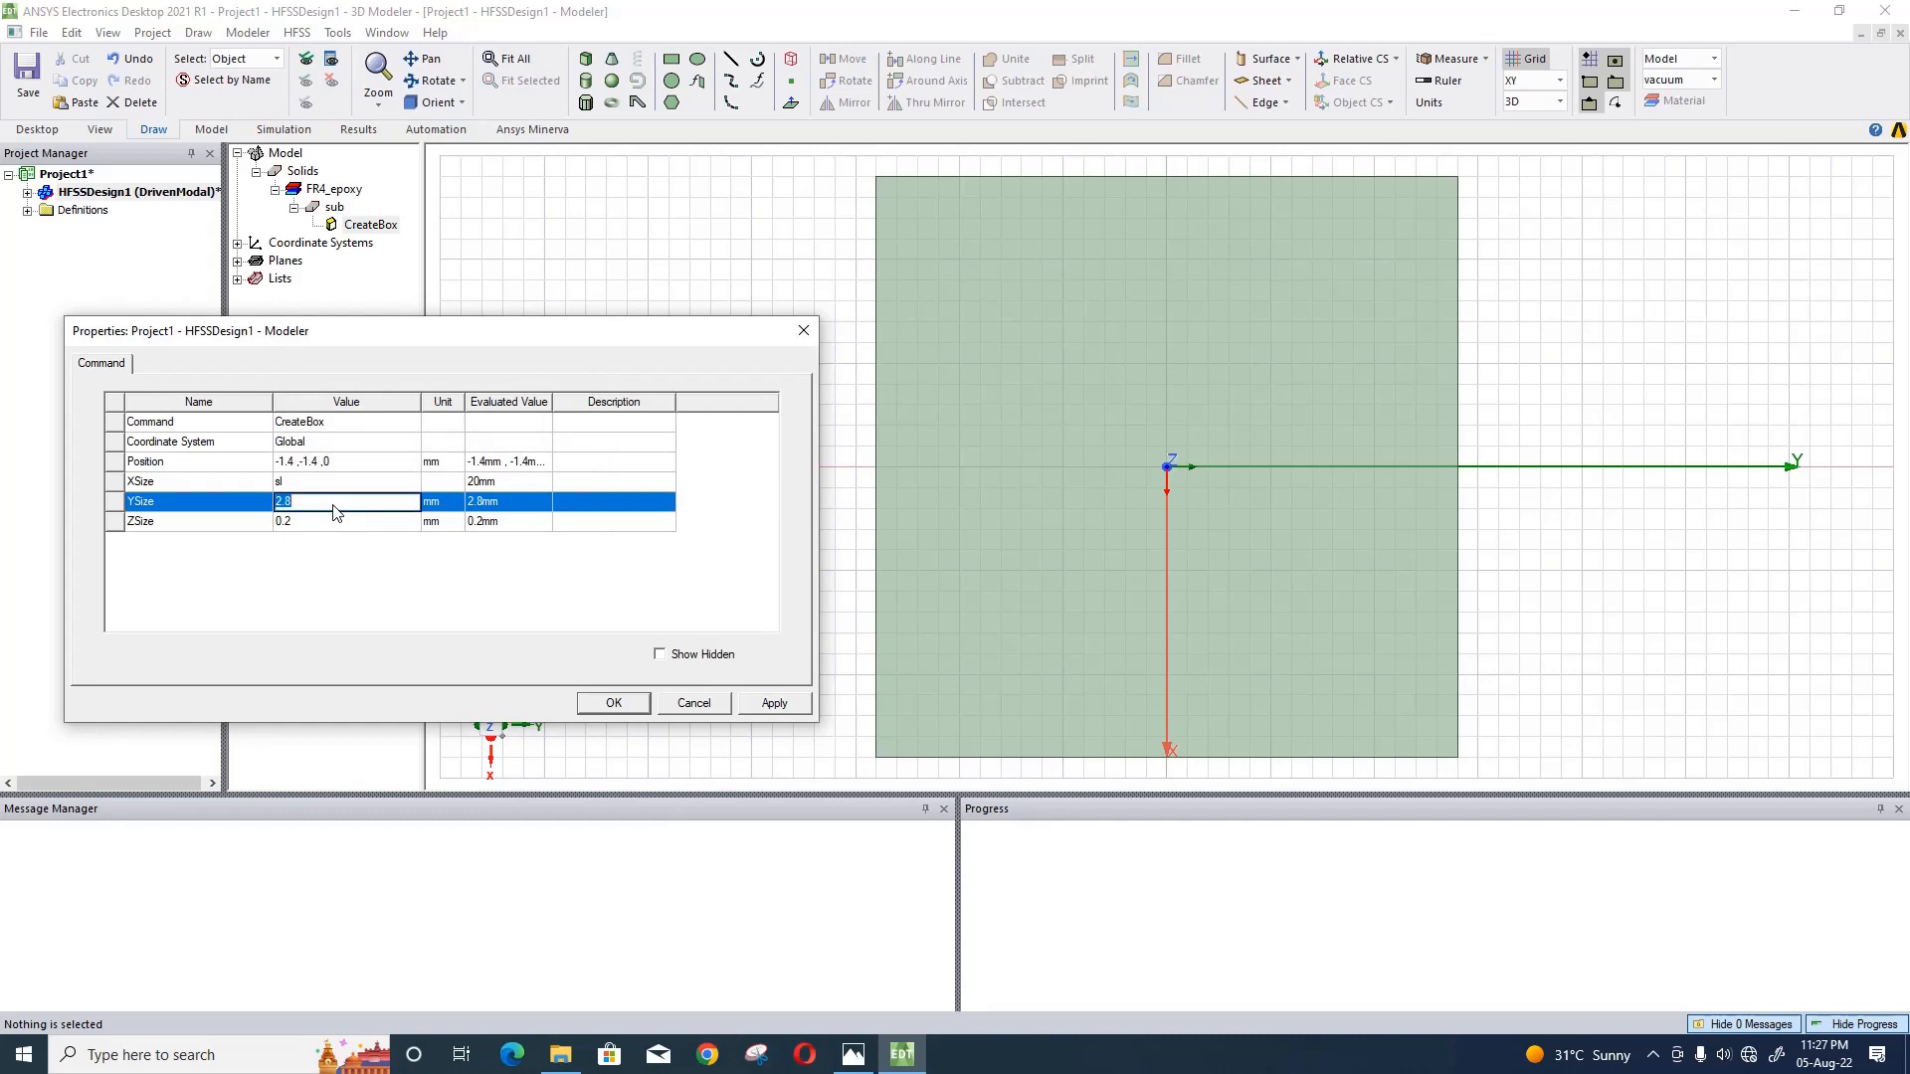
pyautogui.write('sl')
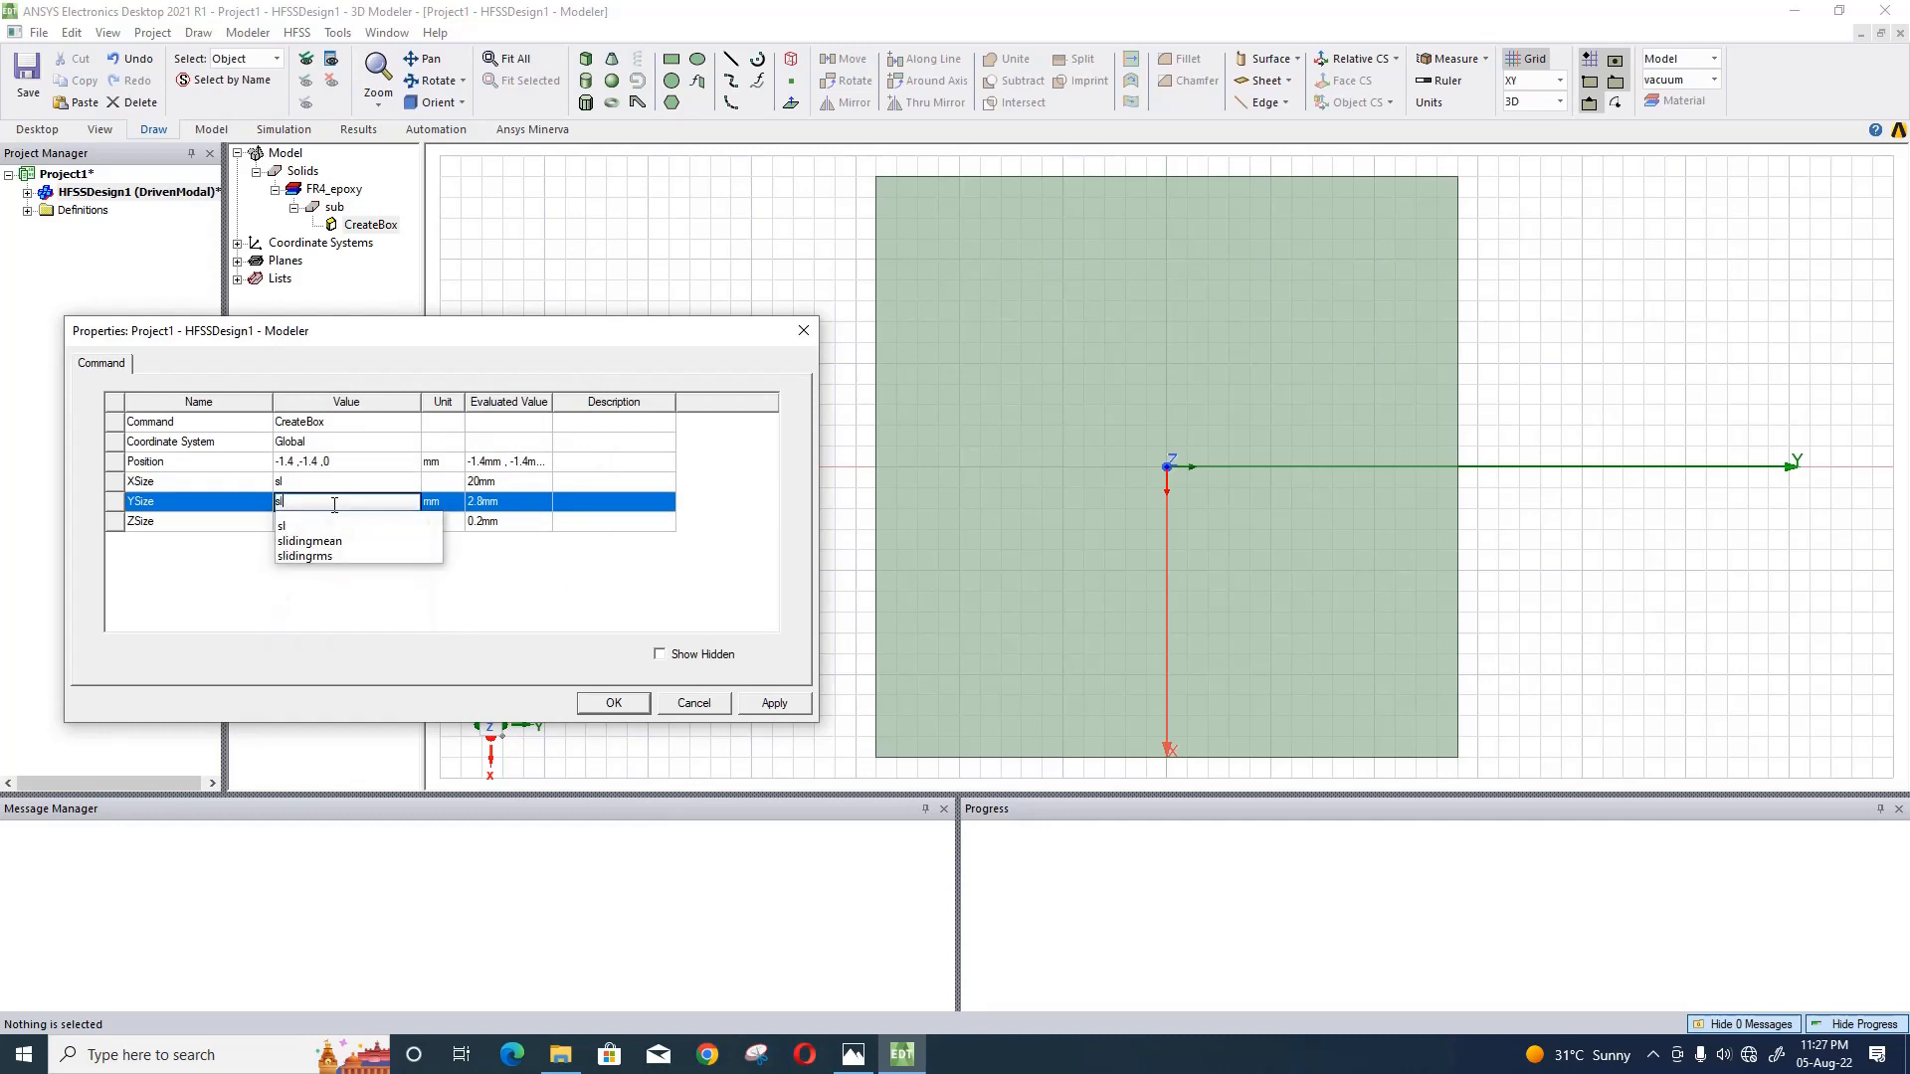
pyautogui.press('Return')
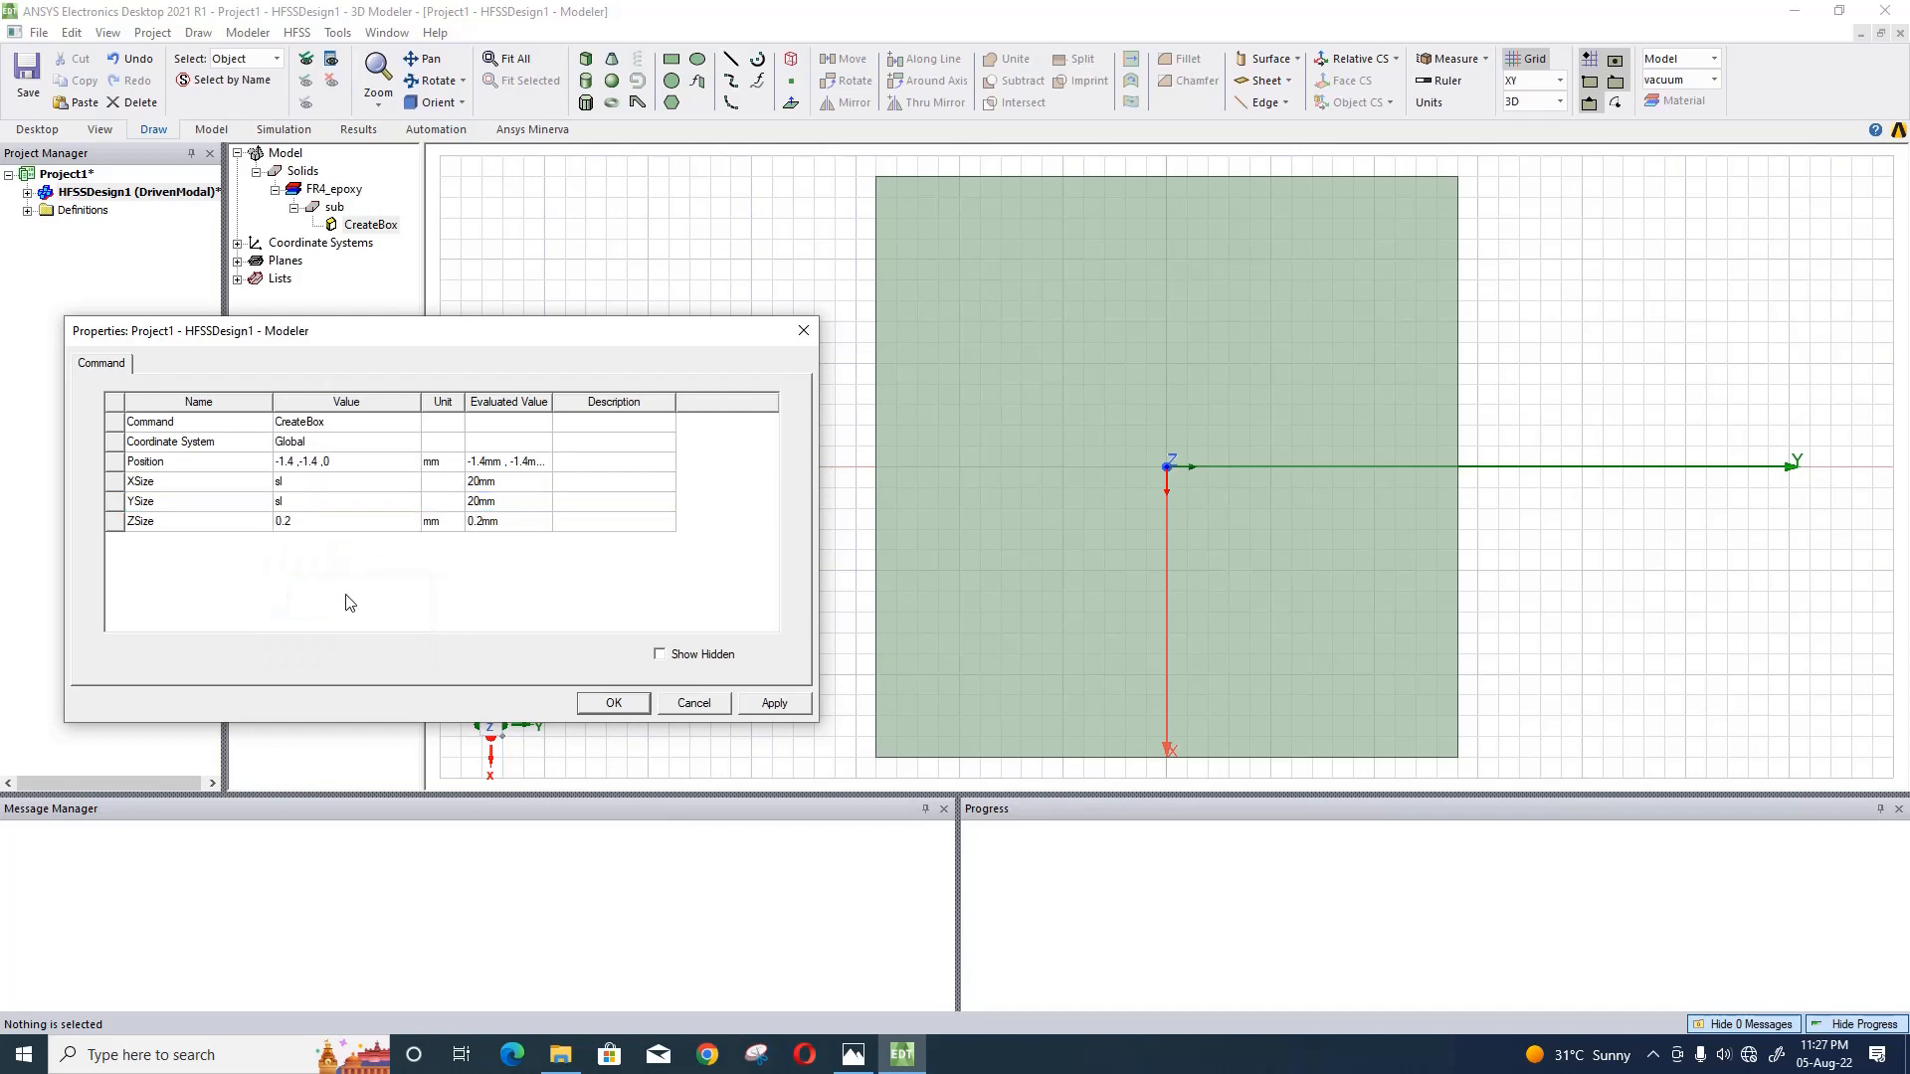
pyautogui.click(341, 522)
pyautogui.write('h')
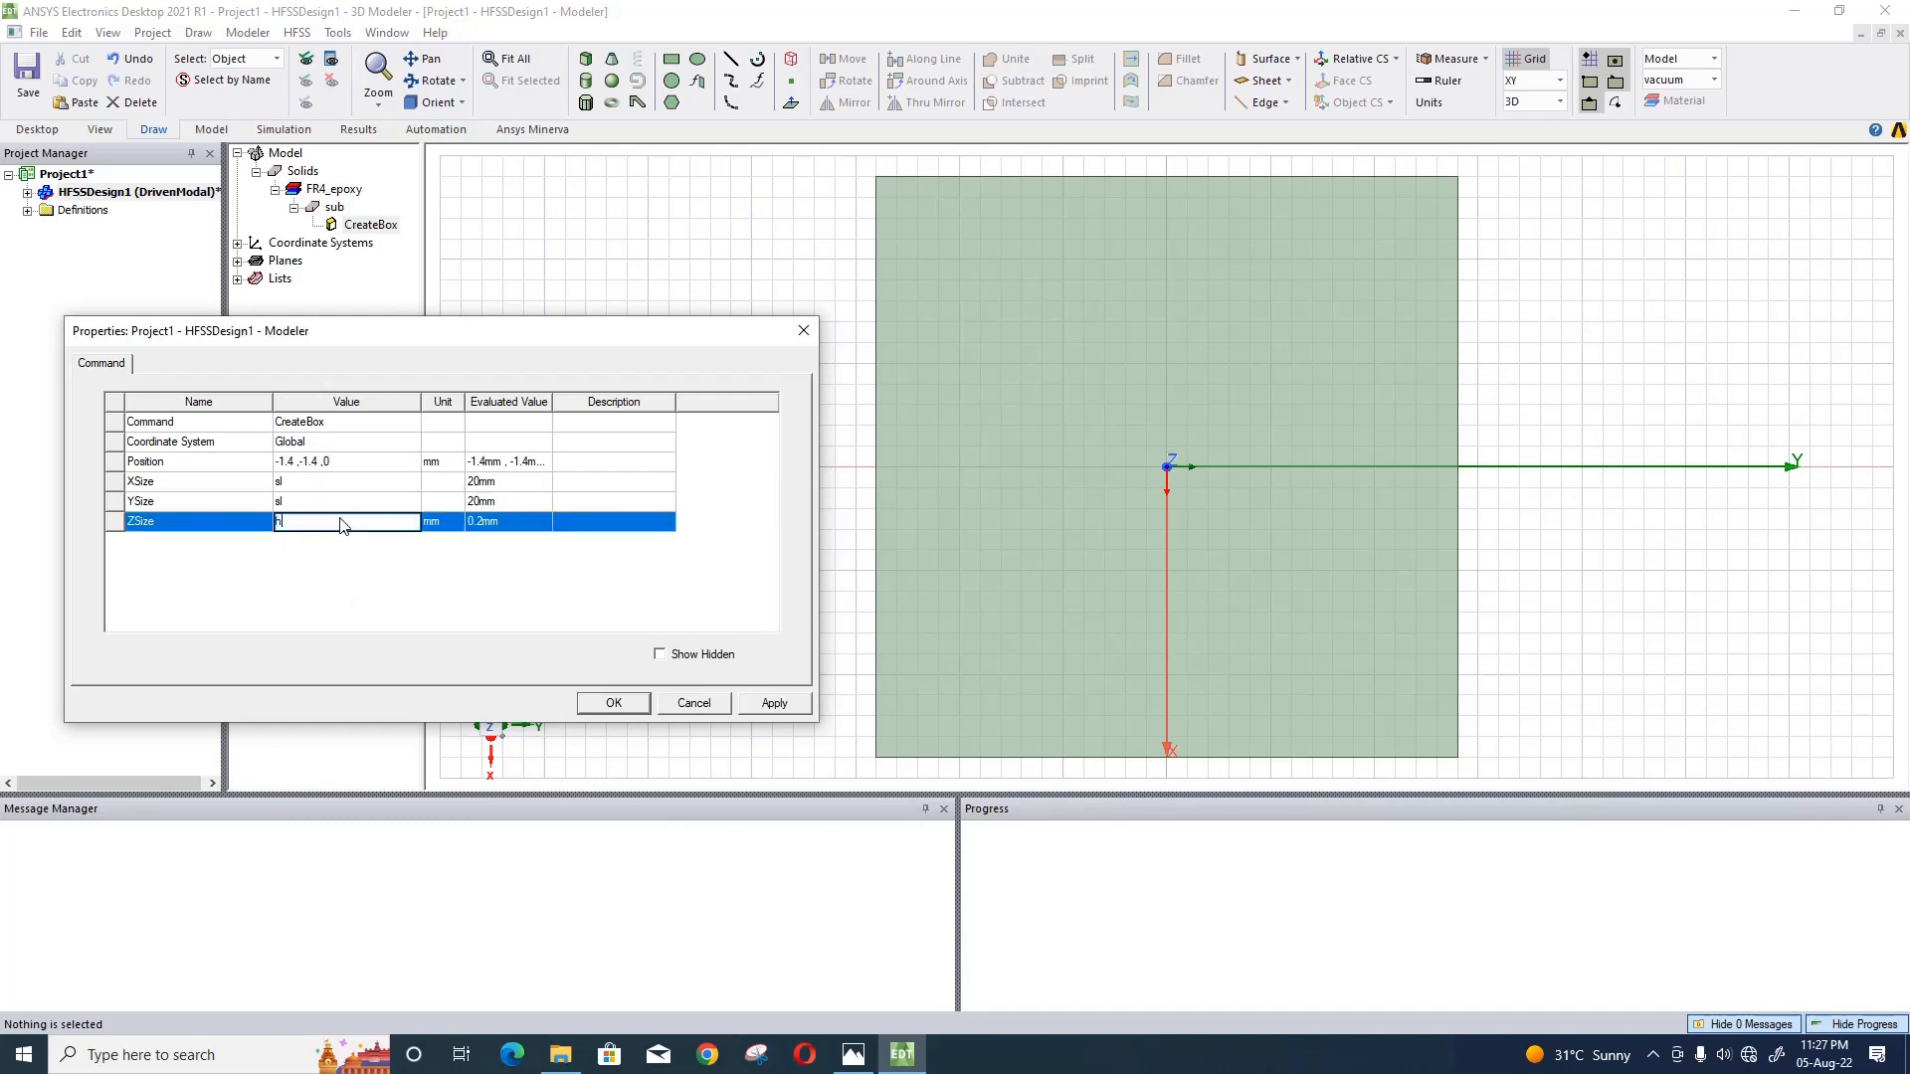
pyautogui.press('Return')
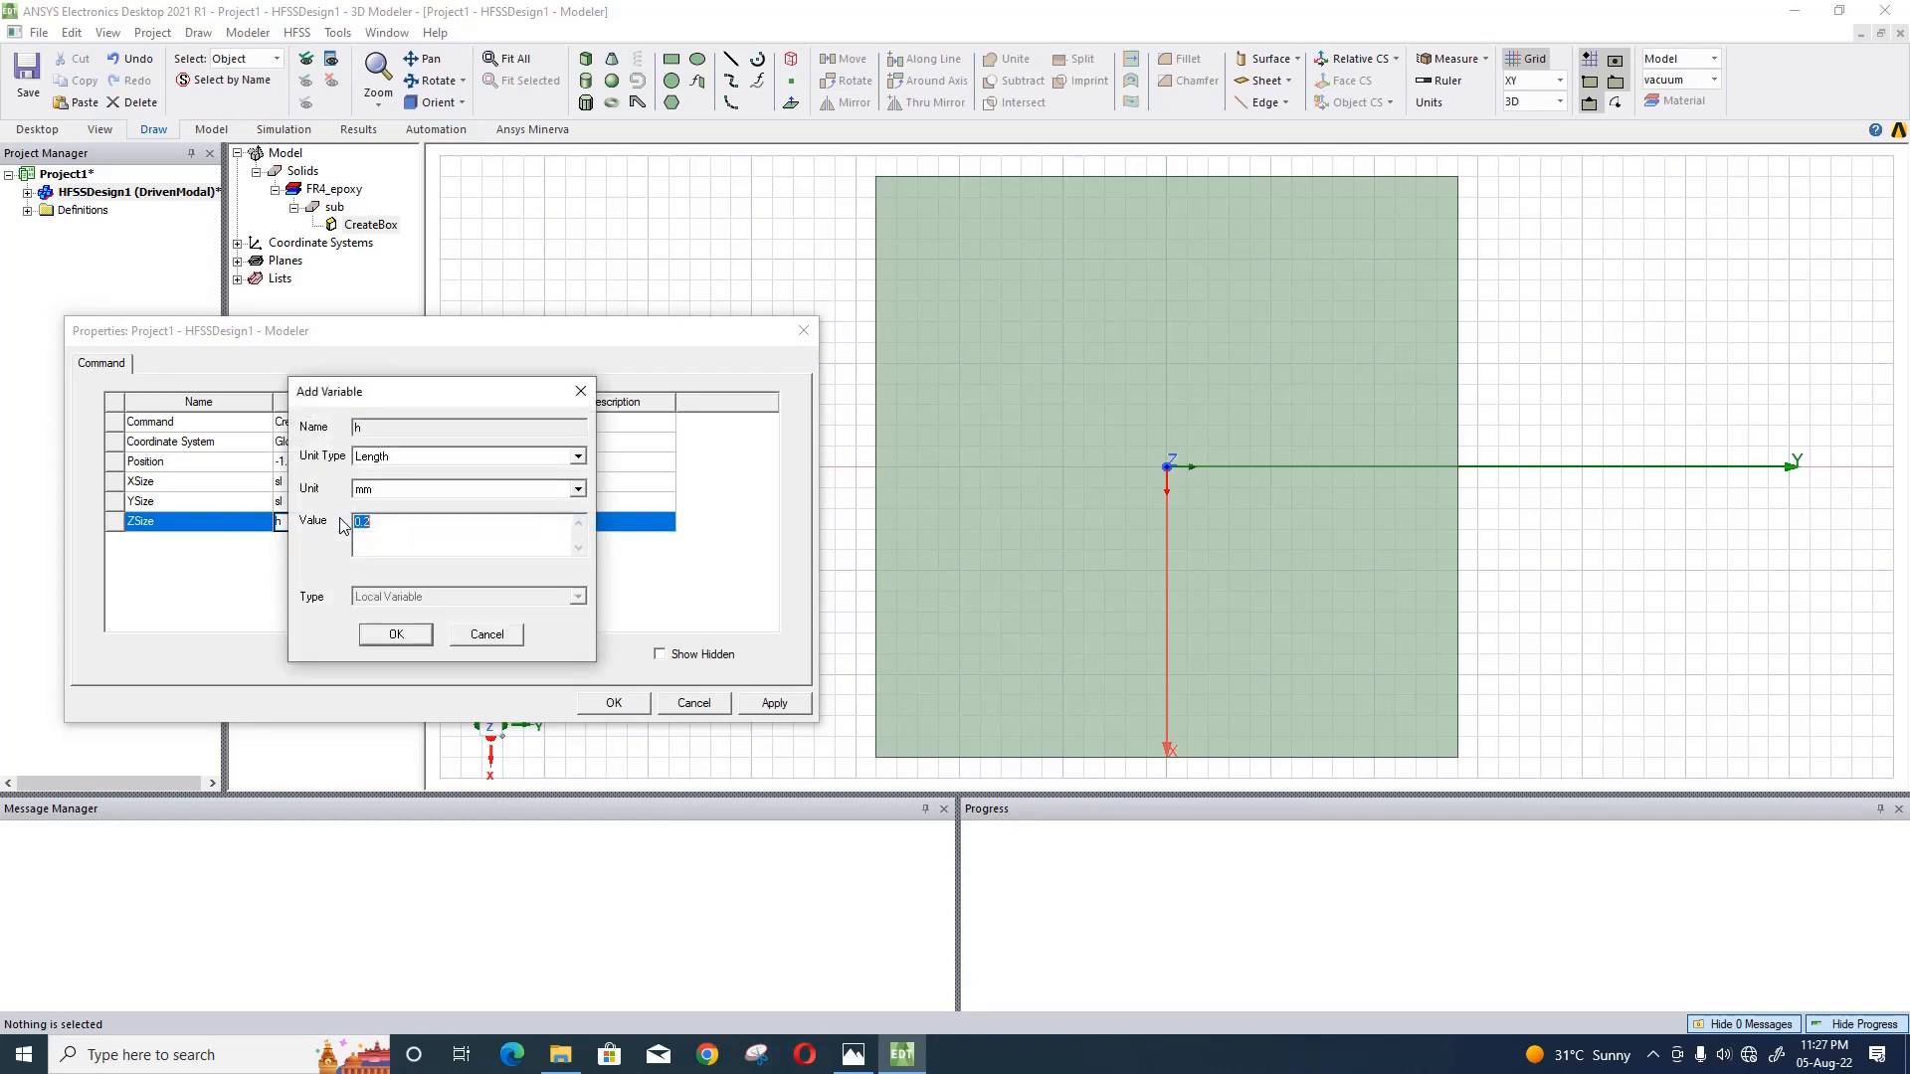
pyautogui.write('0.8')
pyautogui.click(396, 633)
# - Set the substrate box position to -sl/2, -sl/2, -h/2 and apply the parametric dimensions
pyautogui.click(303, 462)
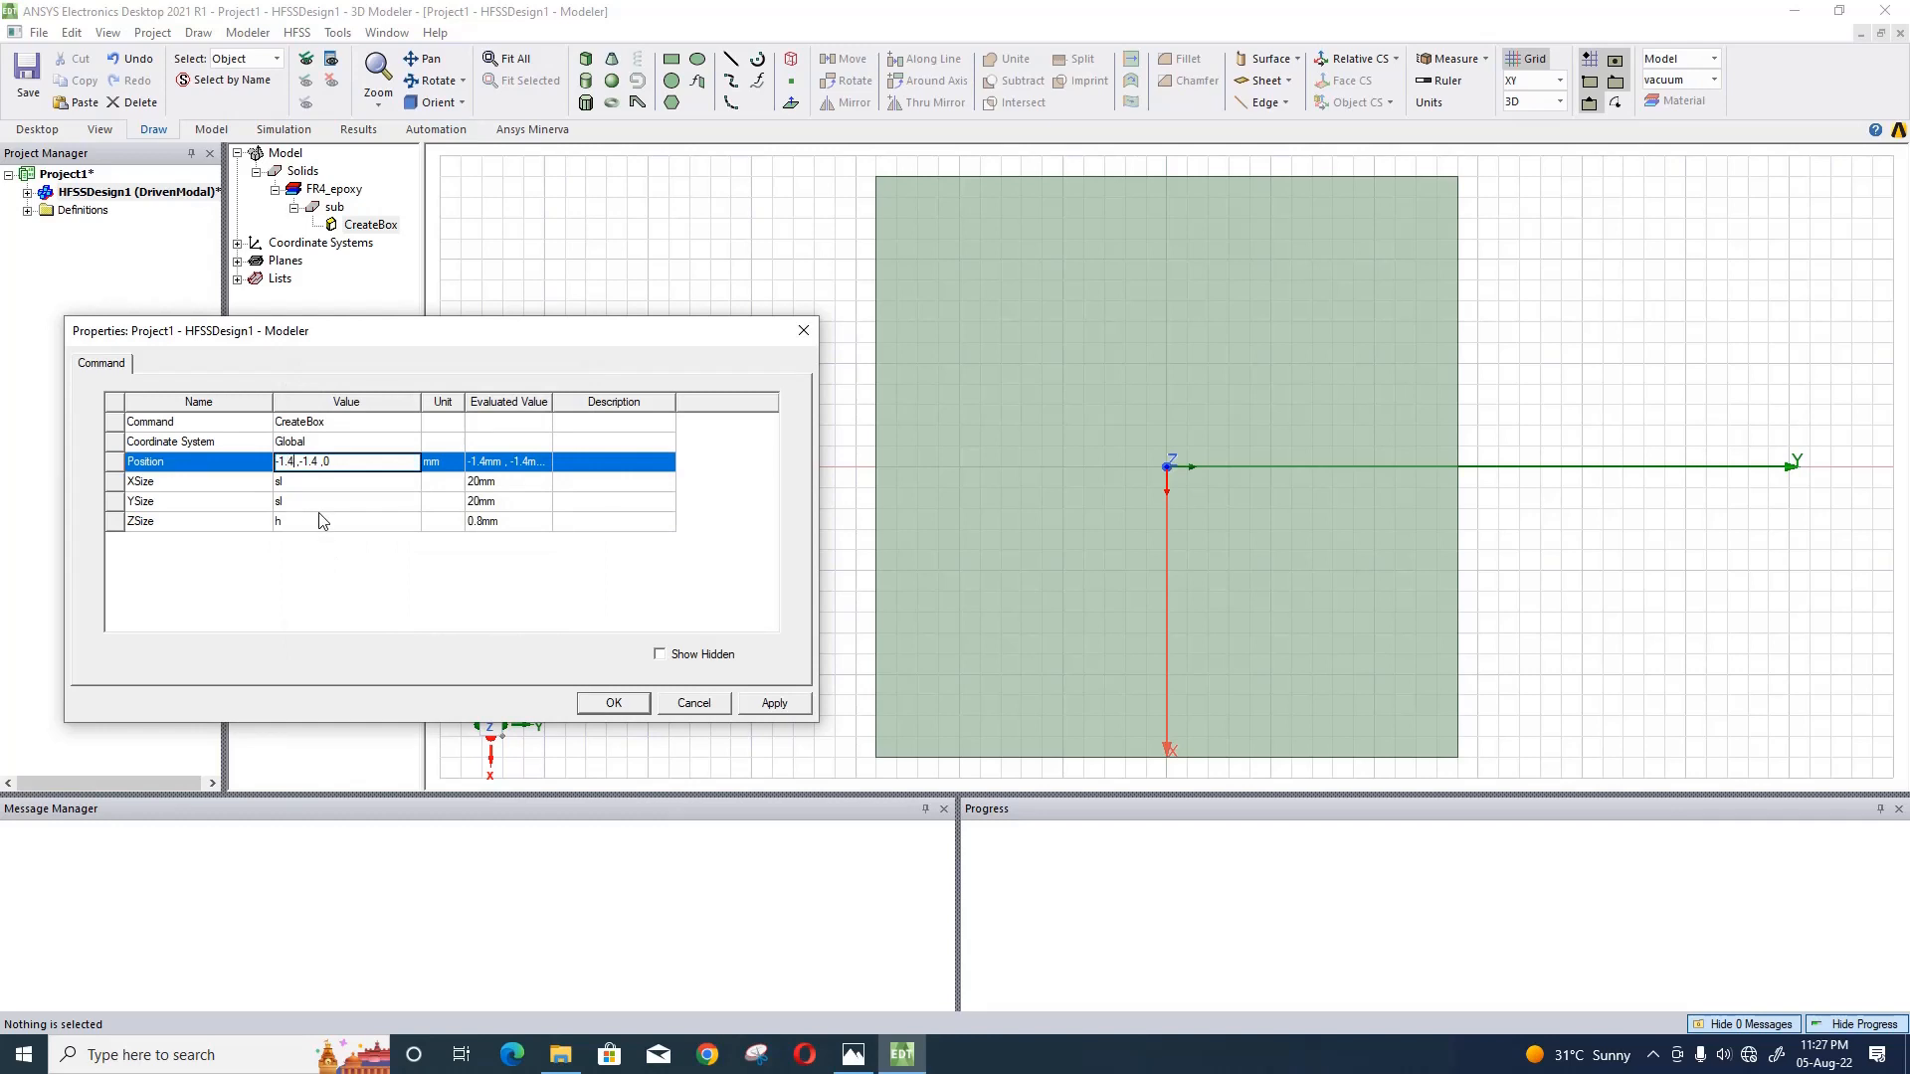
pyautogui.press('BackSpace')
pyautogui.press('BackSpace')
pyautogui.press('BackSpace')
pyautogui.press('BackSpace')
pyautogui.press('BackSpace')
pyautogui.write('sl/')
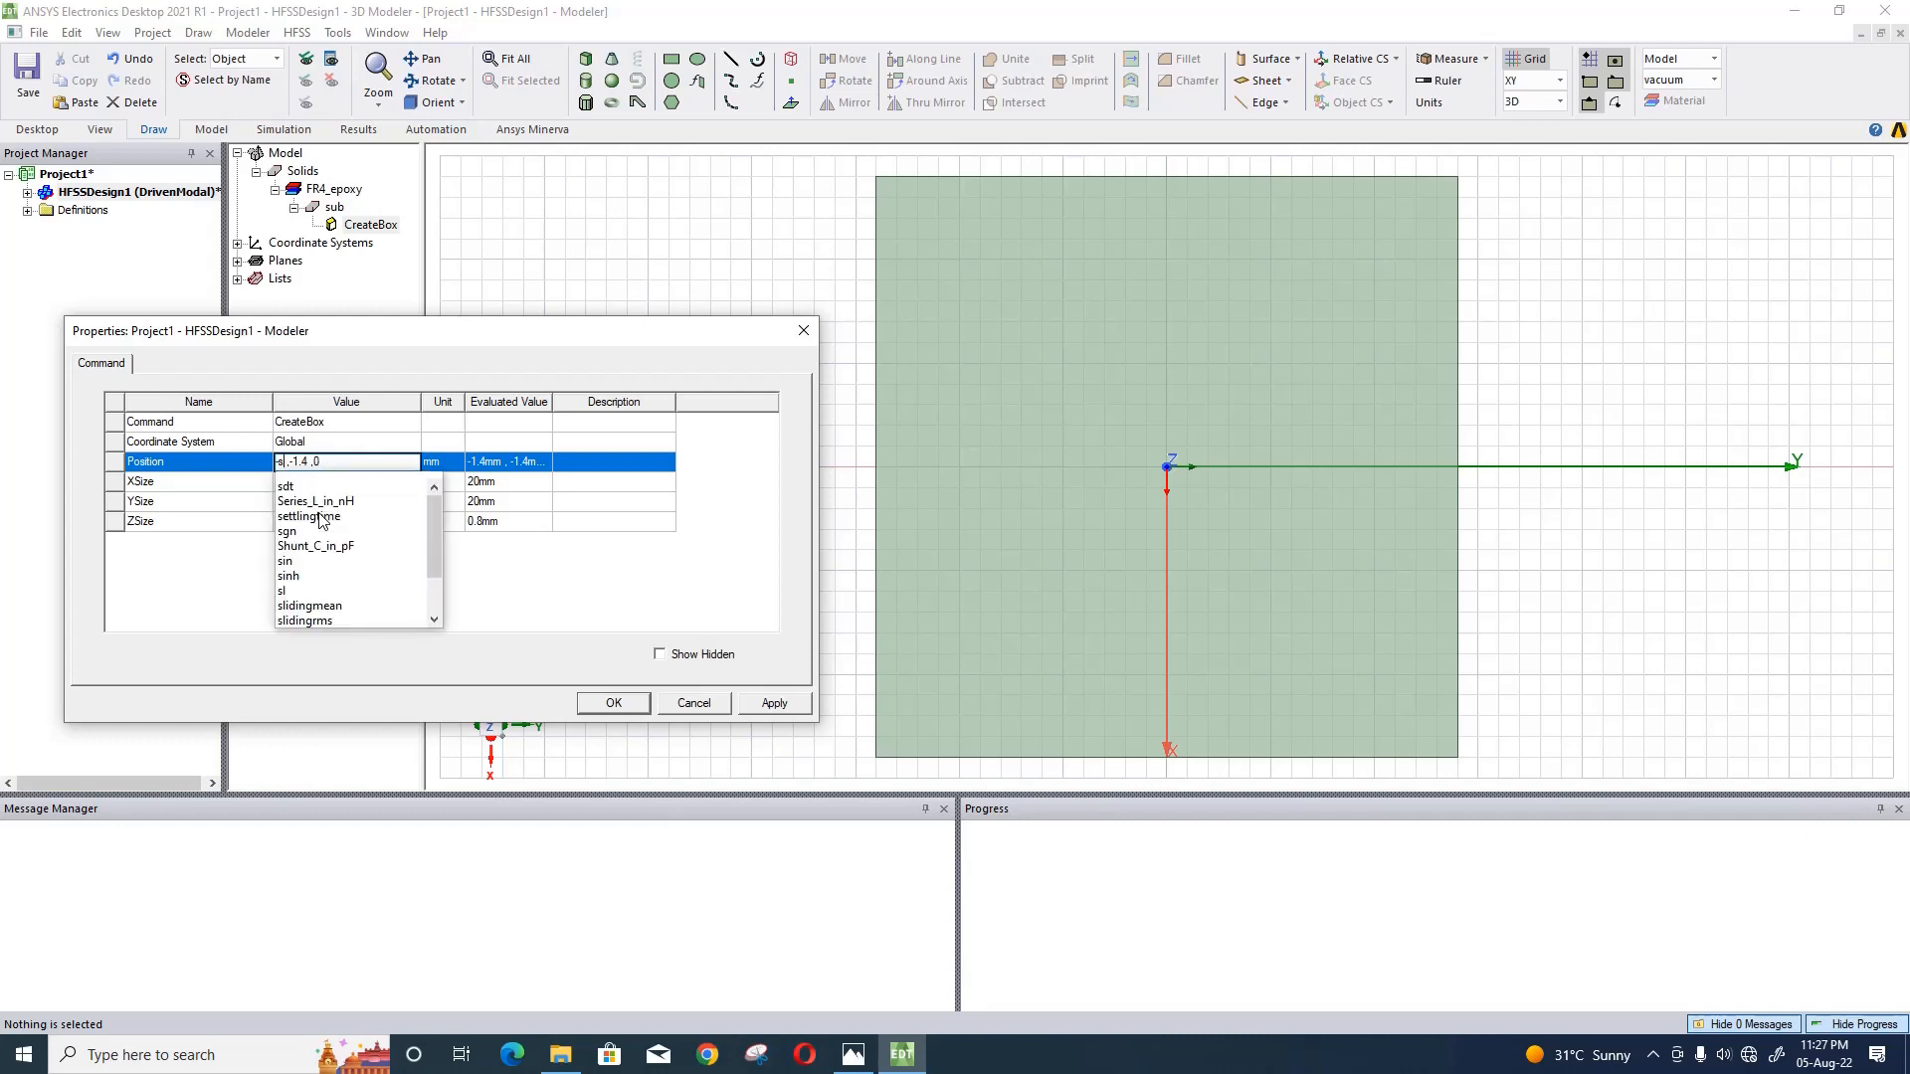
pyautogui.write('2')
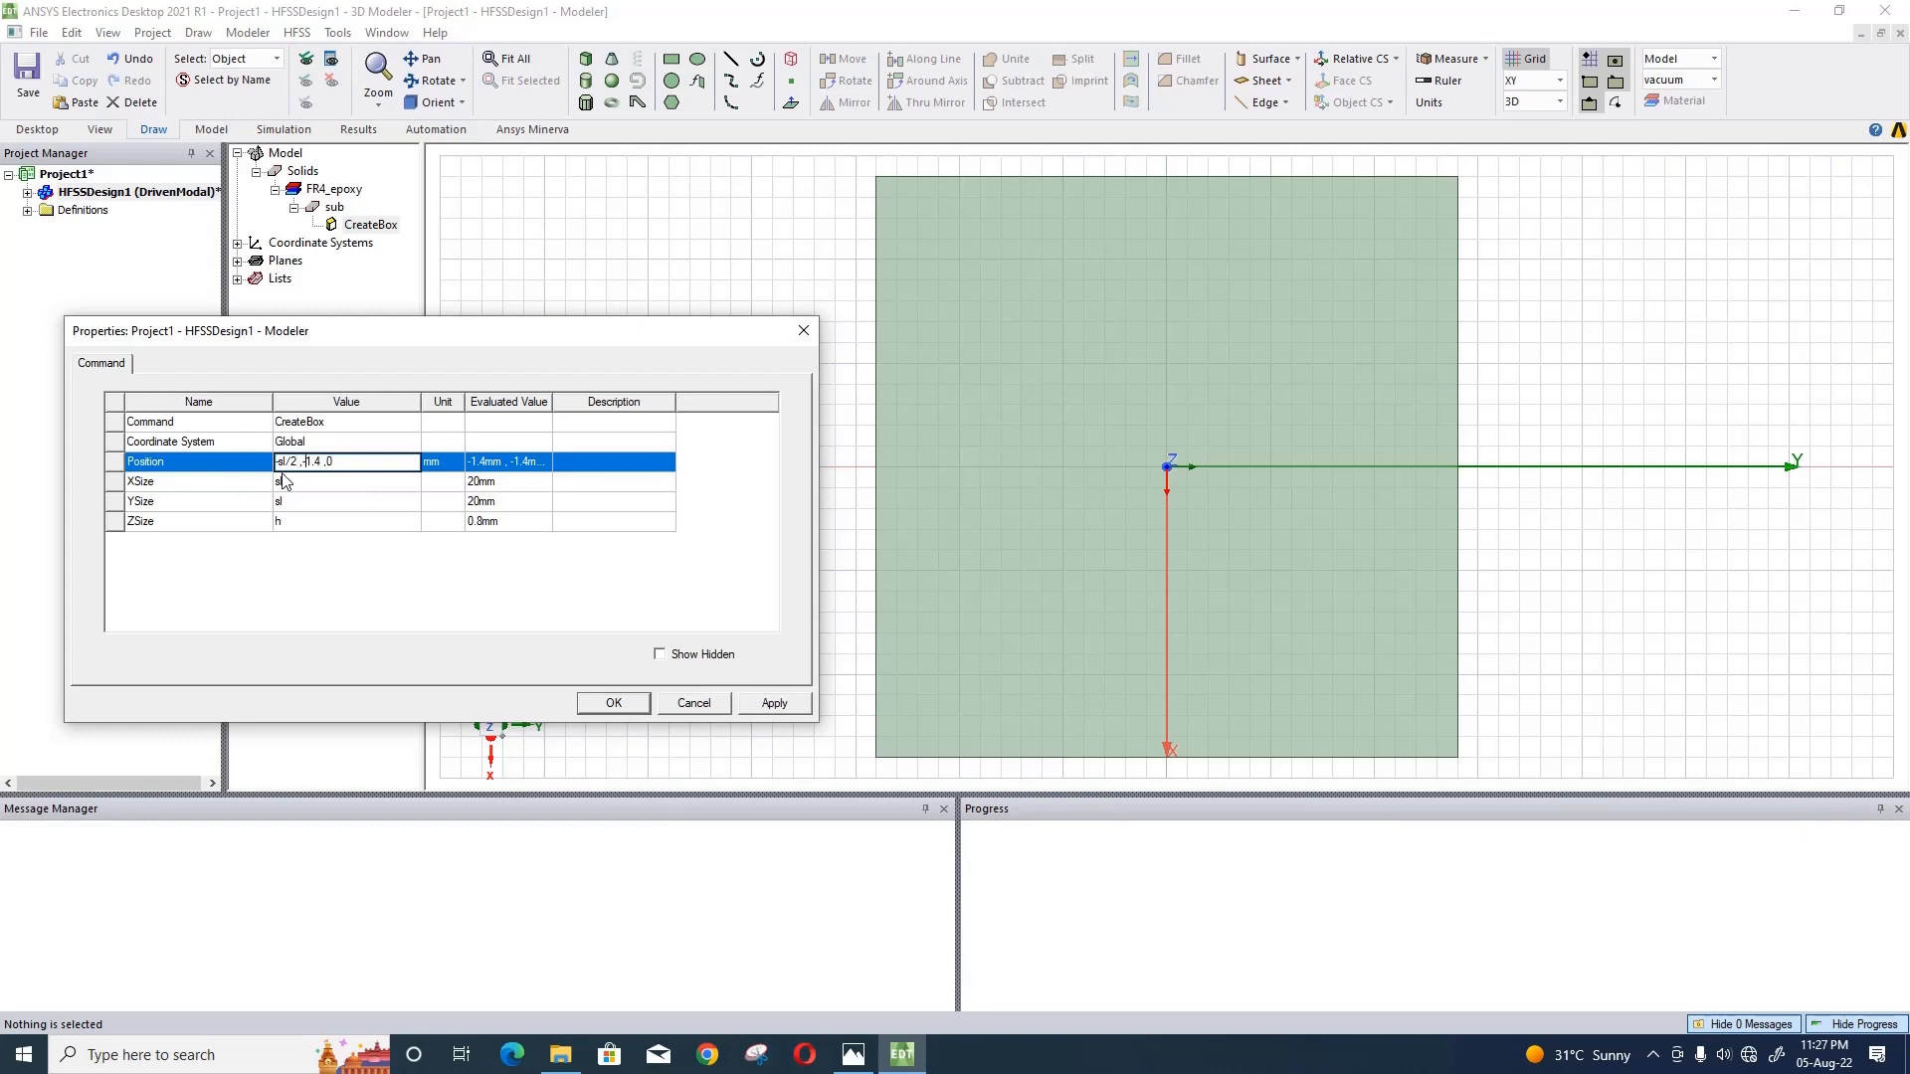
pyautogui.press('BackSpace')
pyautogui.press('BackSpace')
pyautogui.press('BackSpace')
pyautogui.press('BackSpace')
pyautogui.write('-sl/2')
pyautogui.press('BackSpace')
pyautogui.write('-h/2')
pyautogui.press('Return')
pyautogui.click(774, 703)
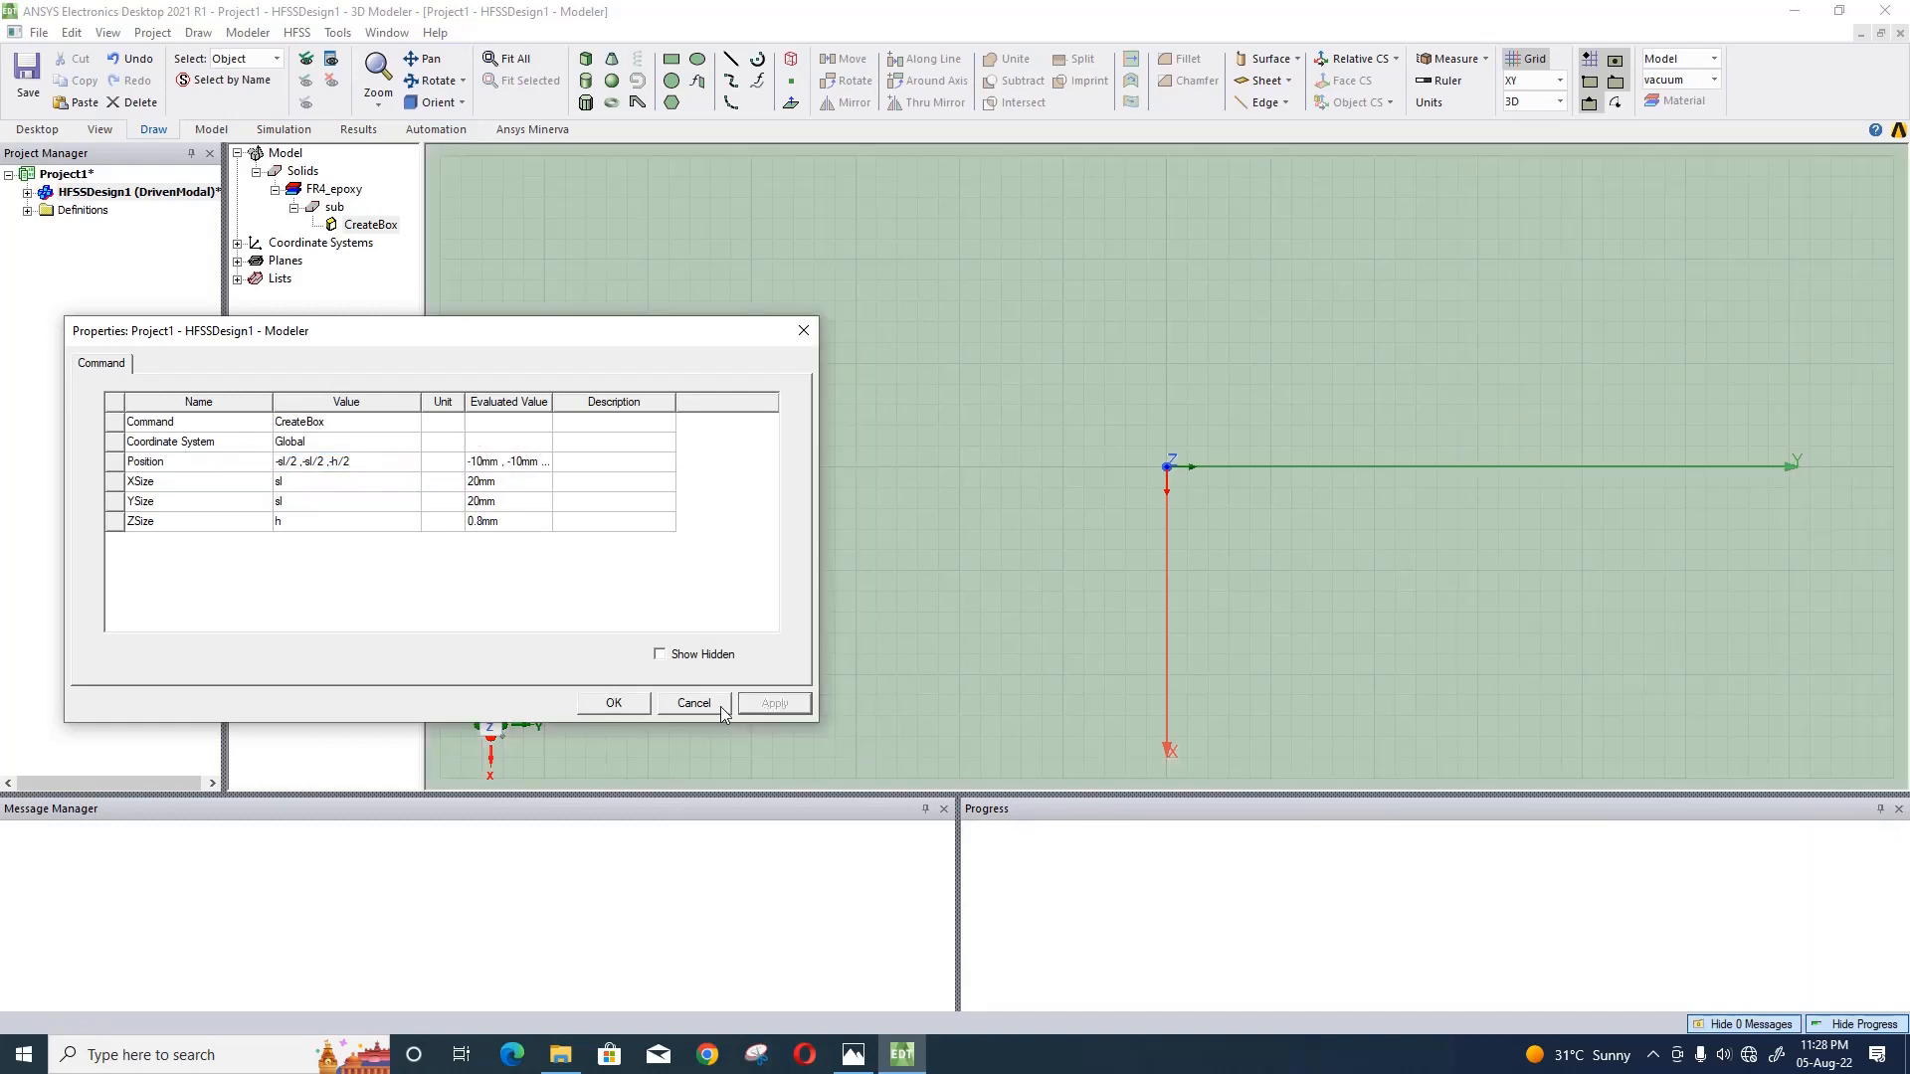
pyautogui.click(616, 703)
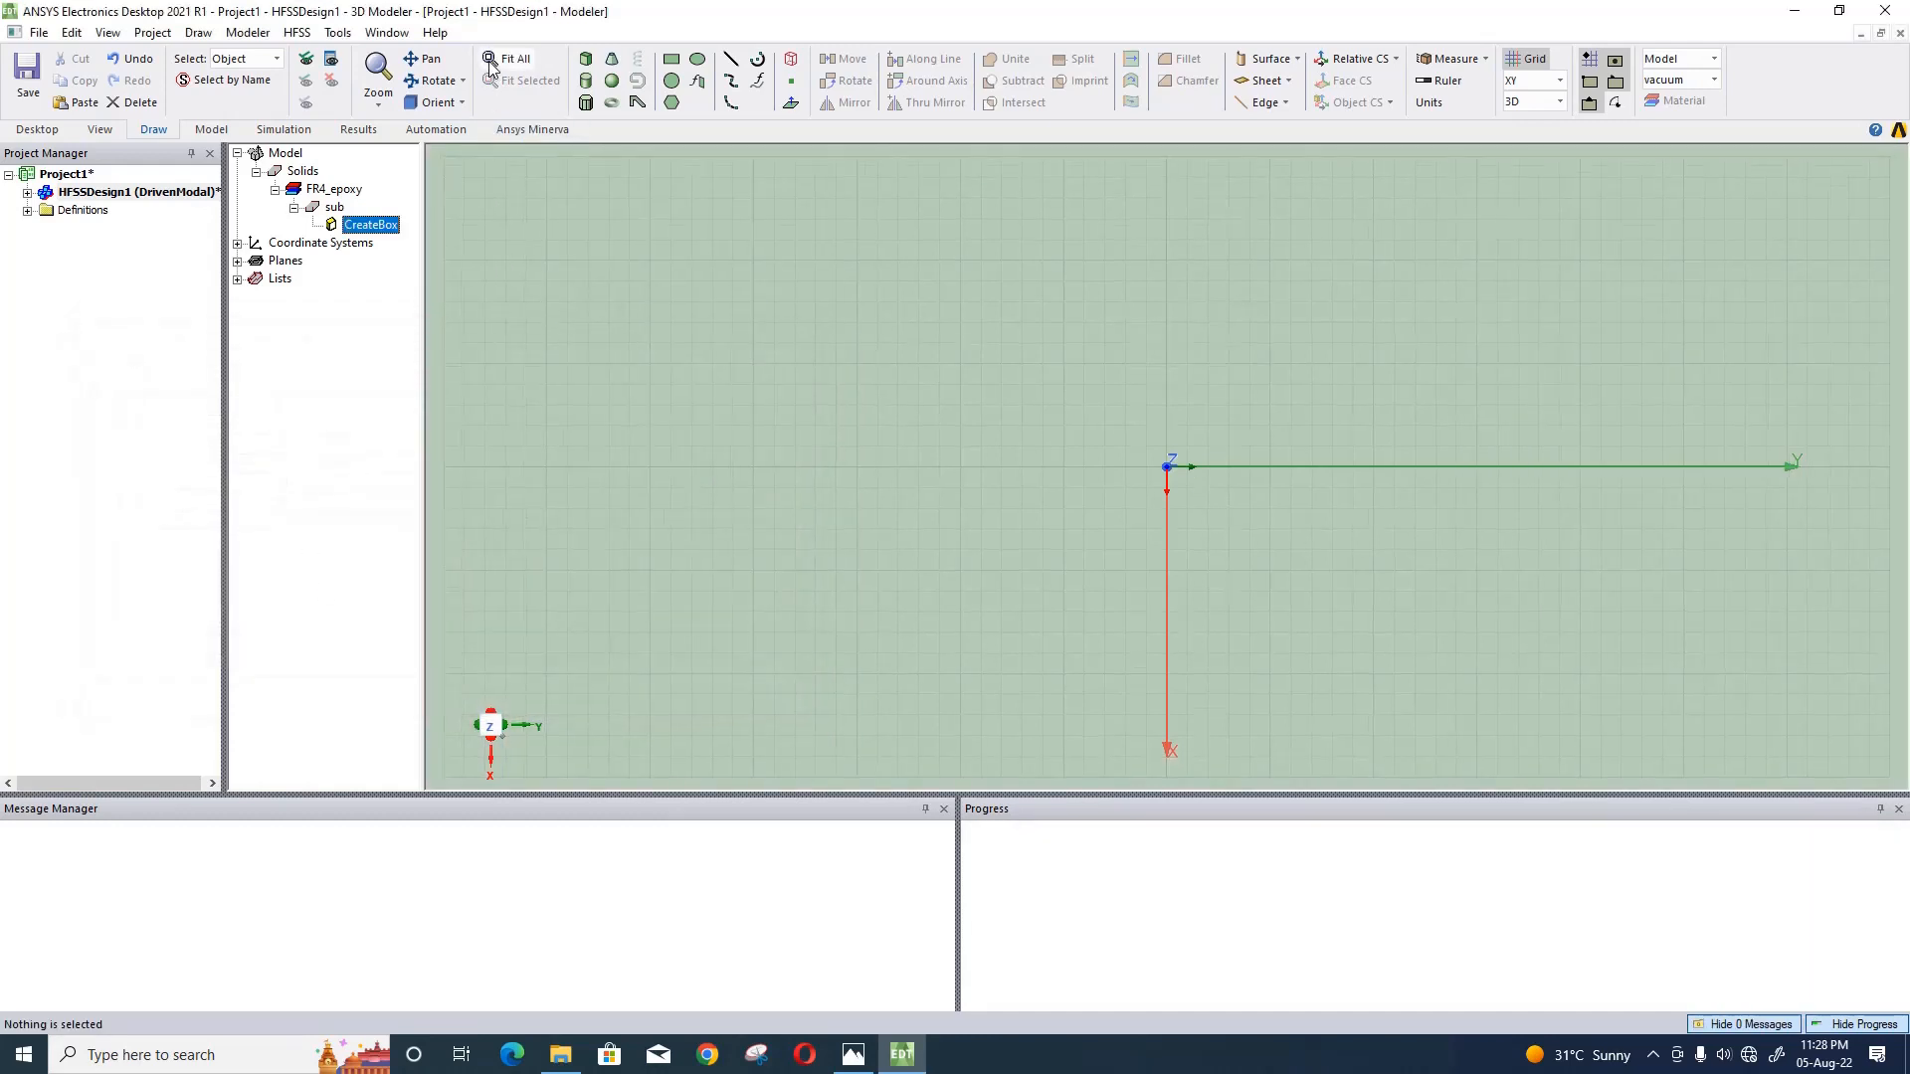
# - Examine the fitted substrate from the top and front to check its centring and thickness
pyautogui.click(492, 62)
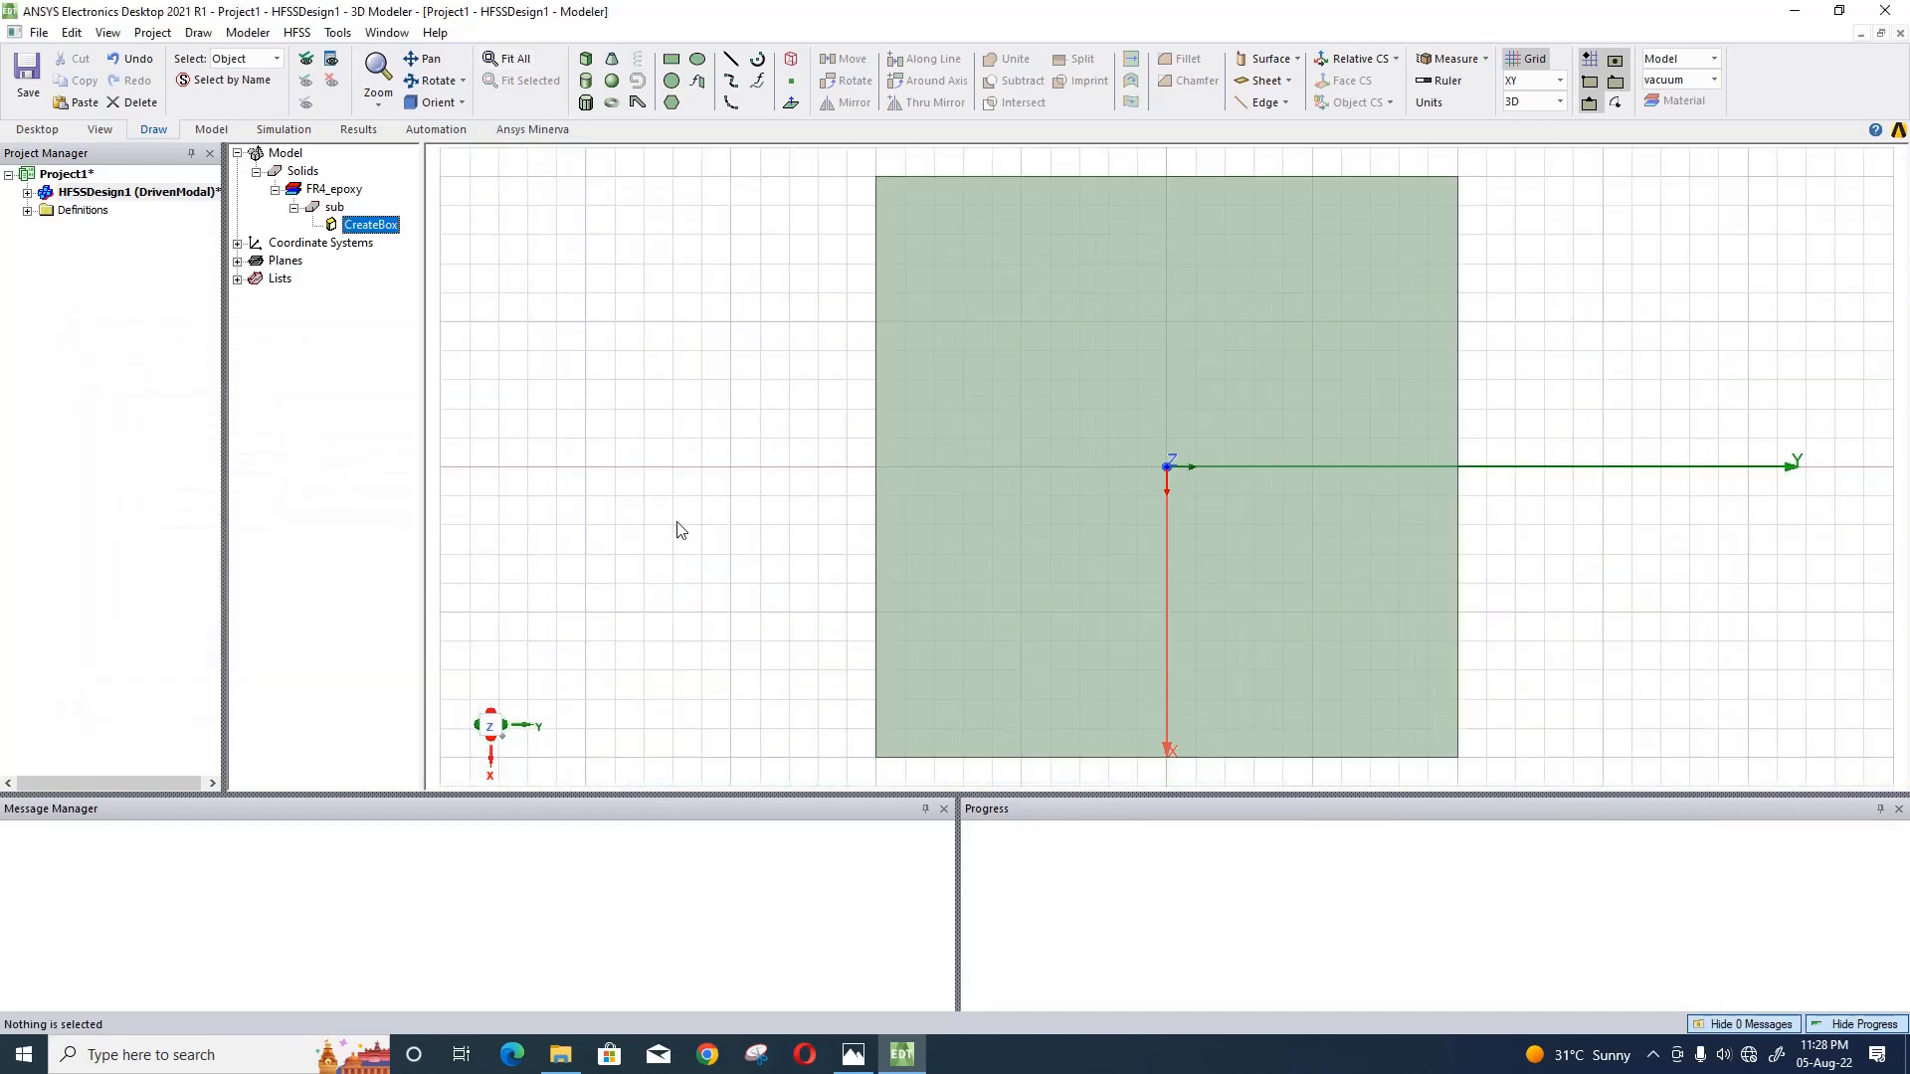
pyautogui.click(460, 104)
pyautogui.click(473, 213)
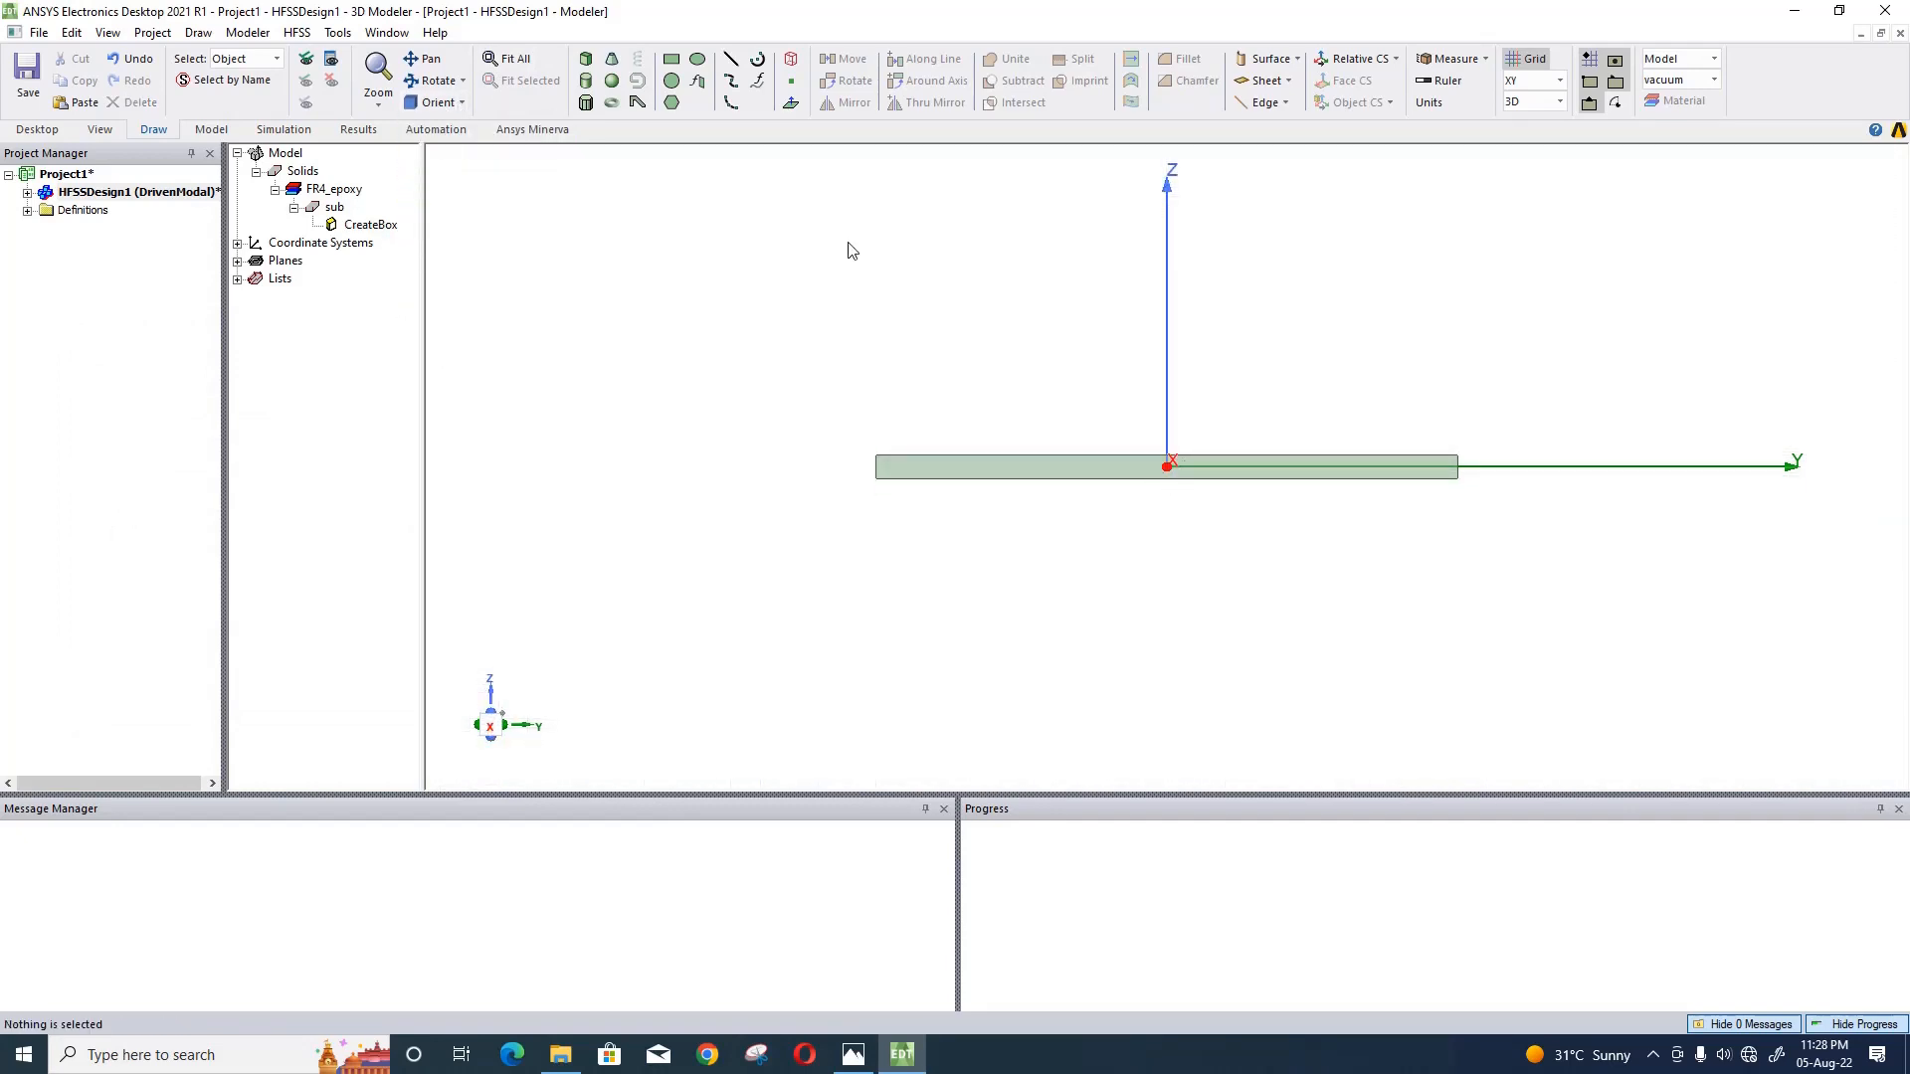
pyautogui.click(505, 67)
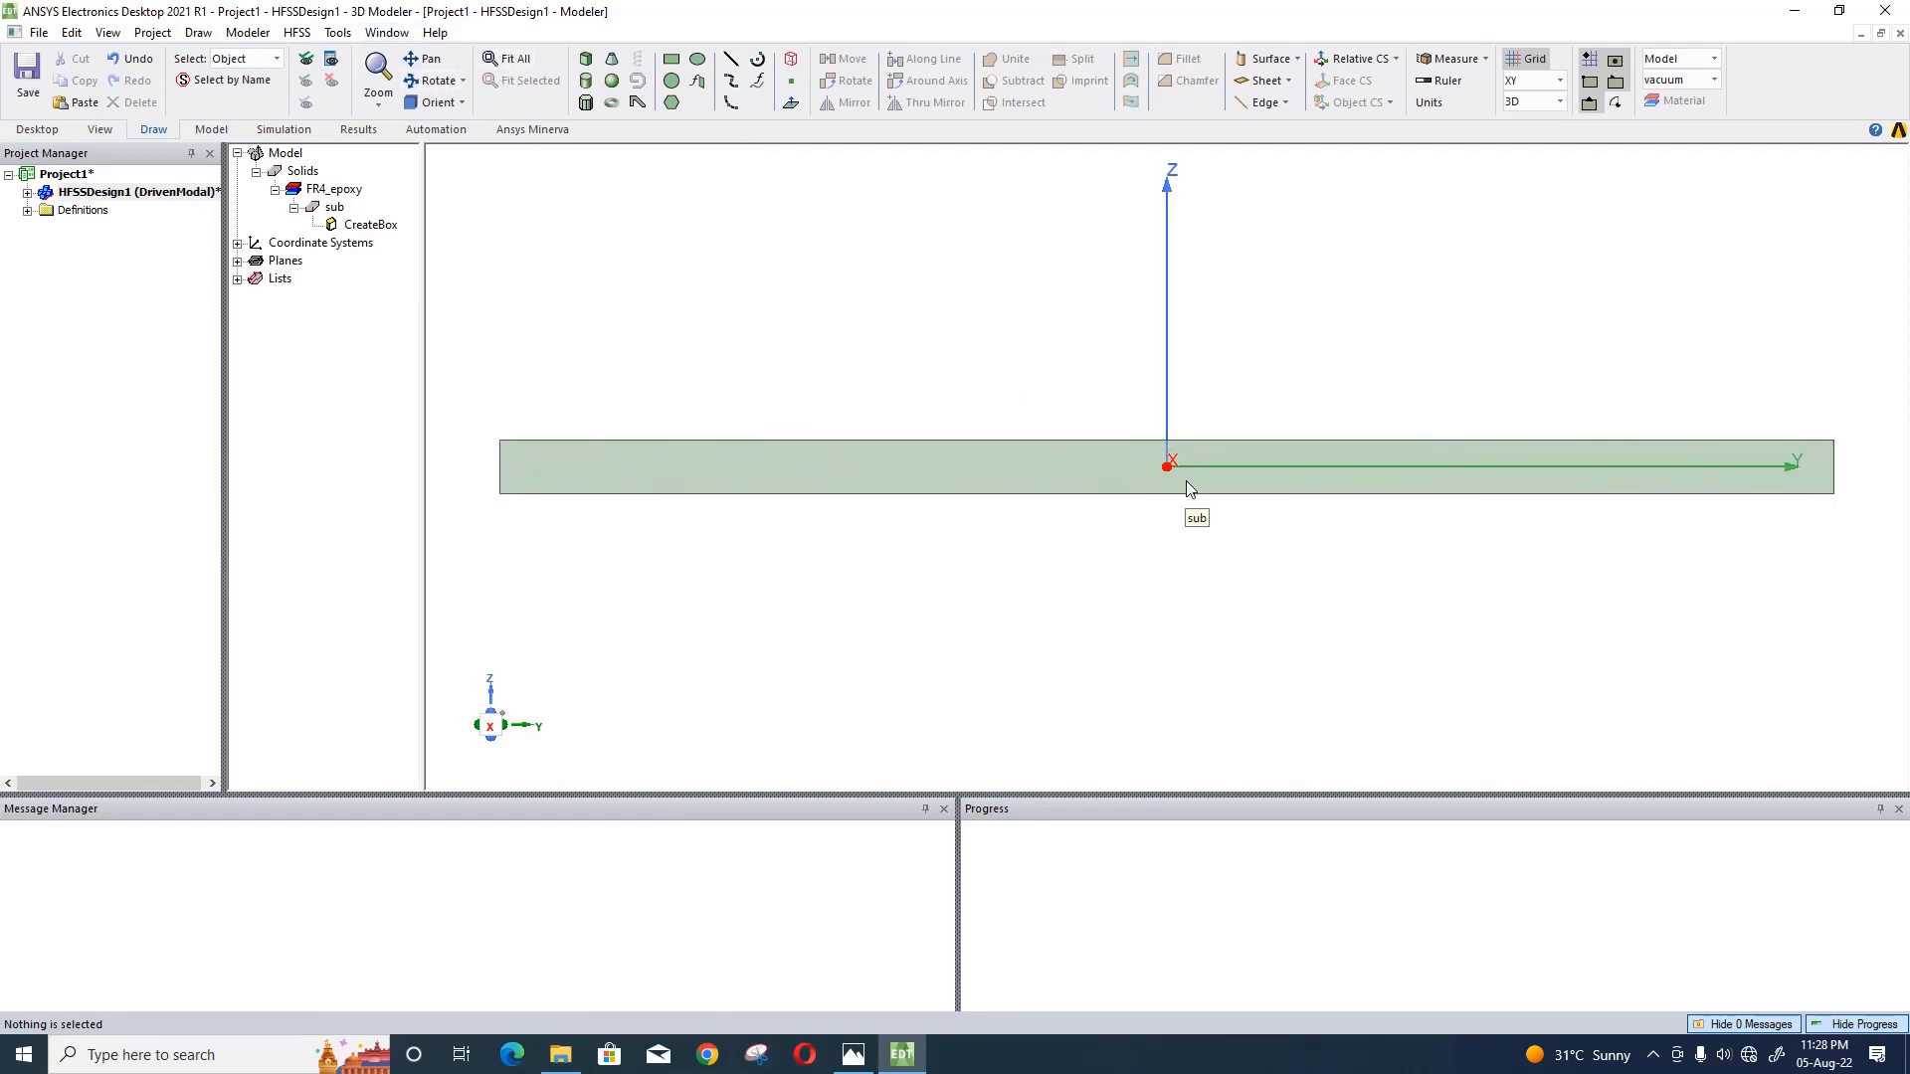
pyautogui.click(435, 102)
pyautogui.click(428, 129)
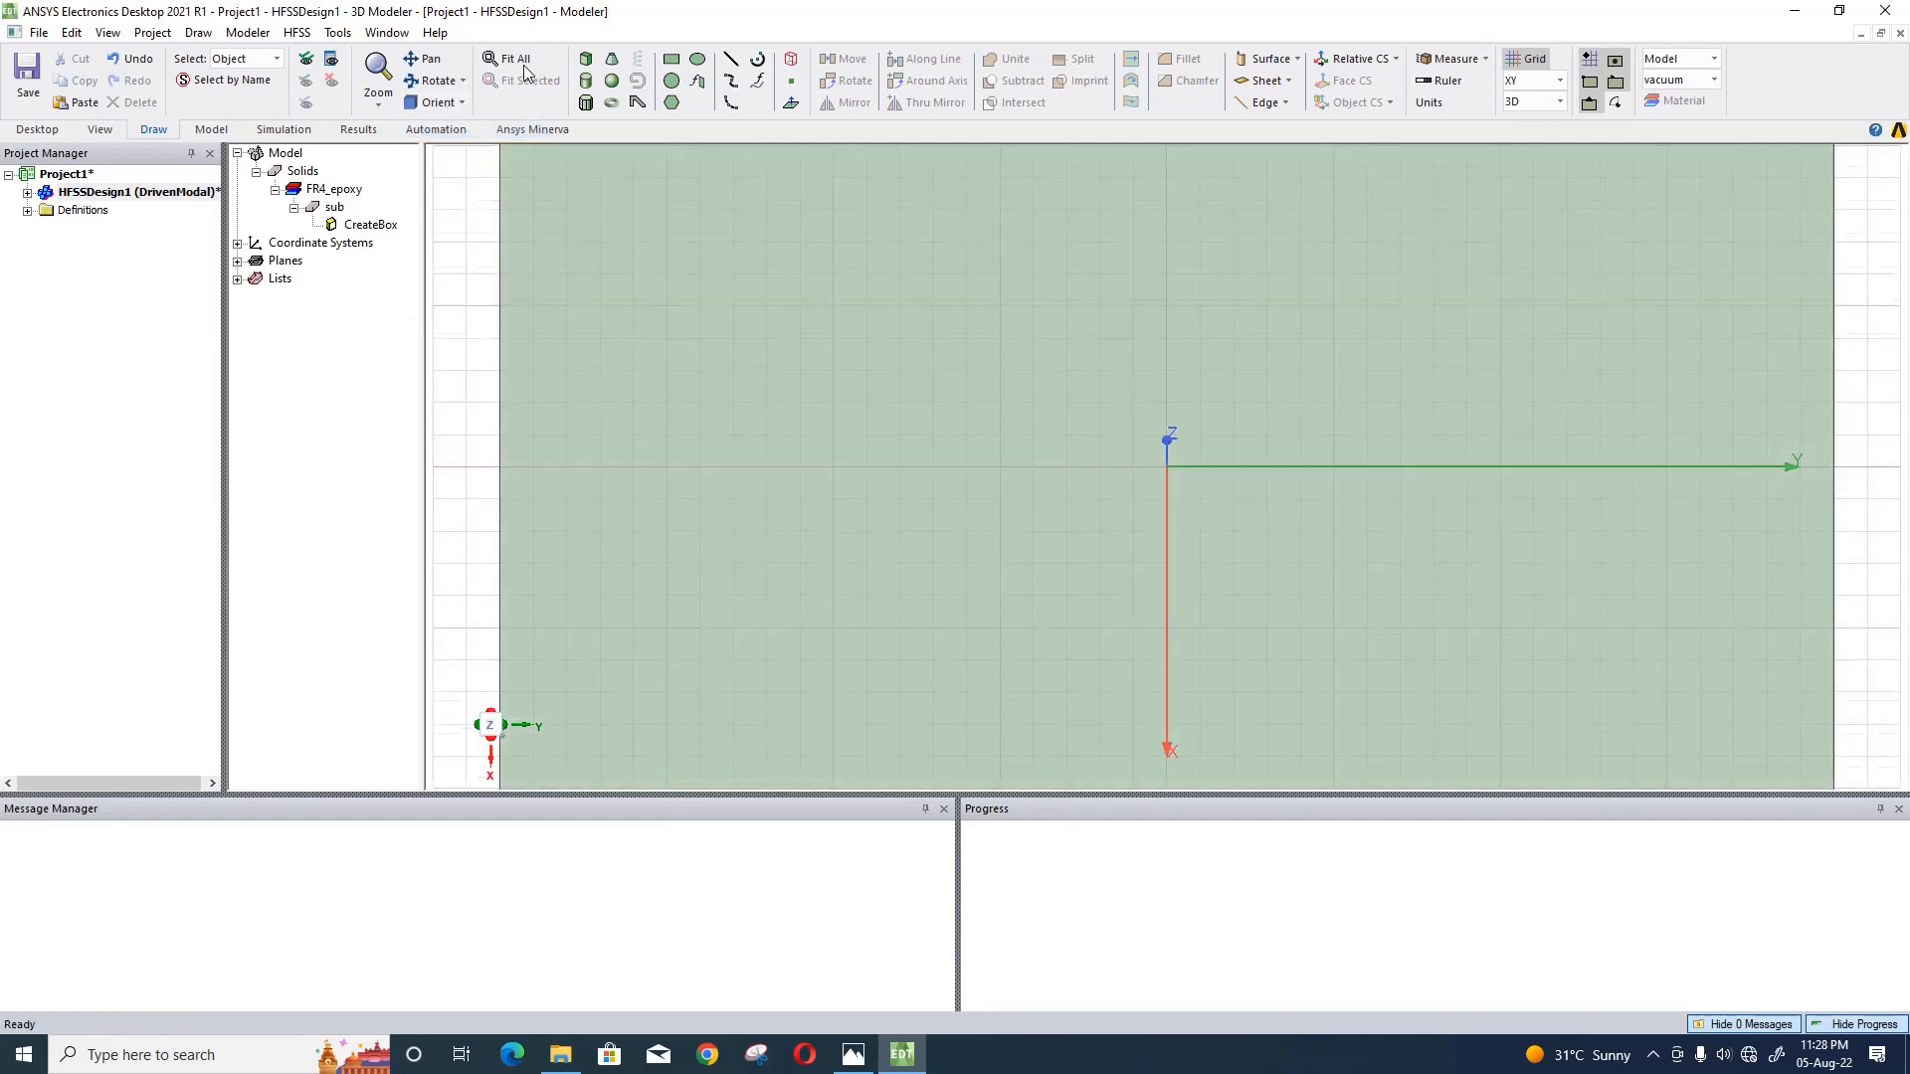
pyautogui.click(515, 62)
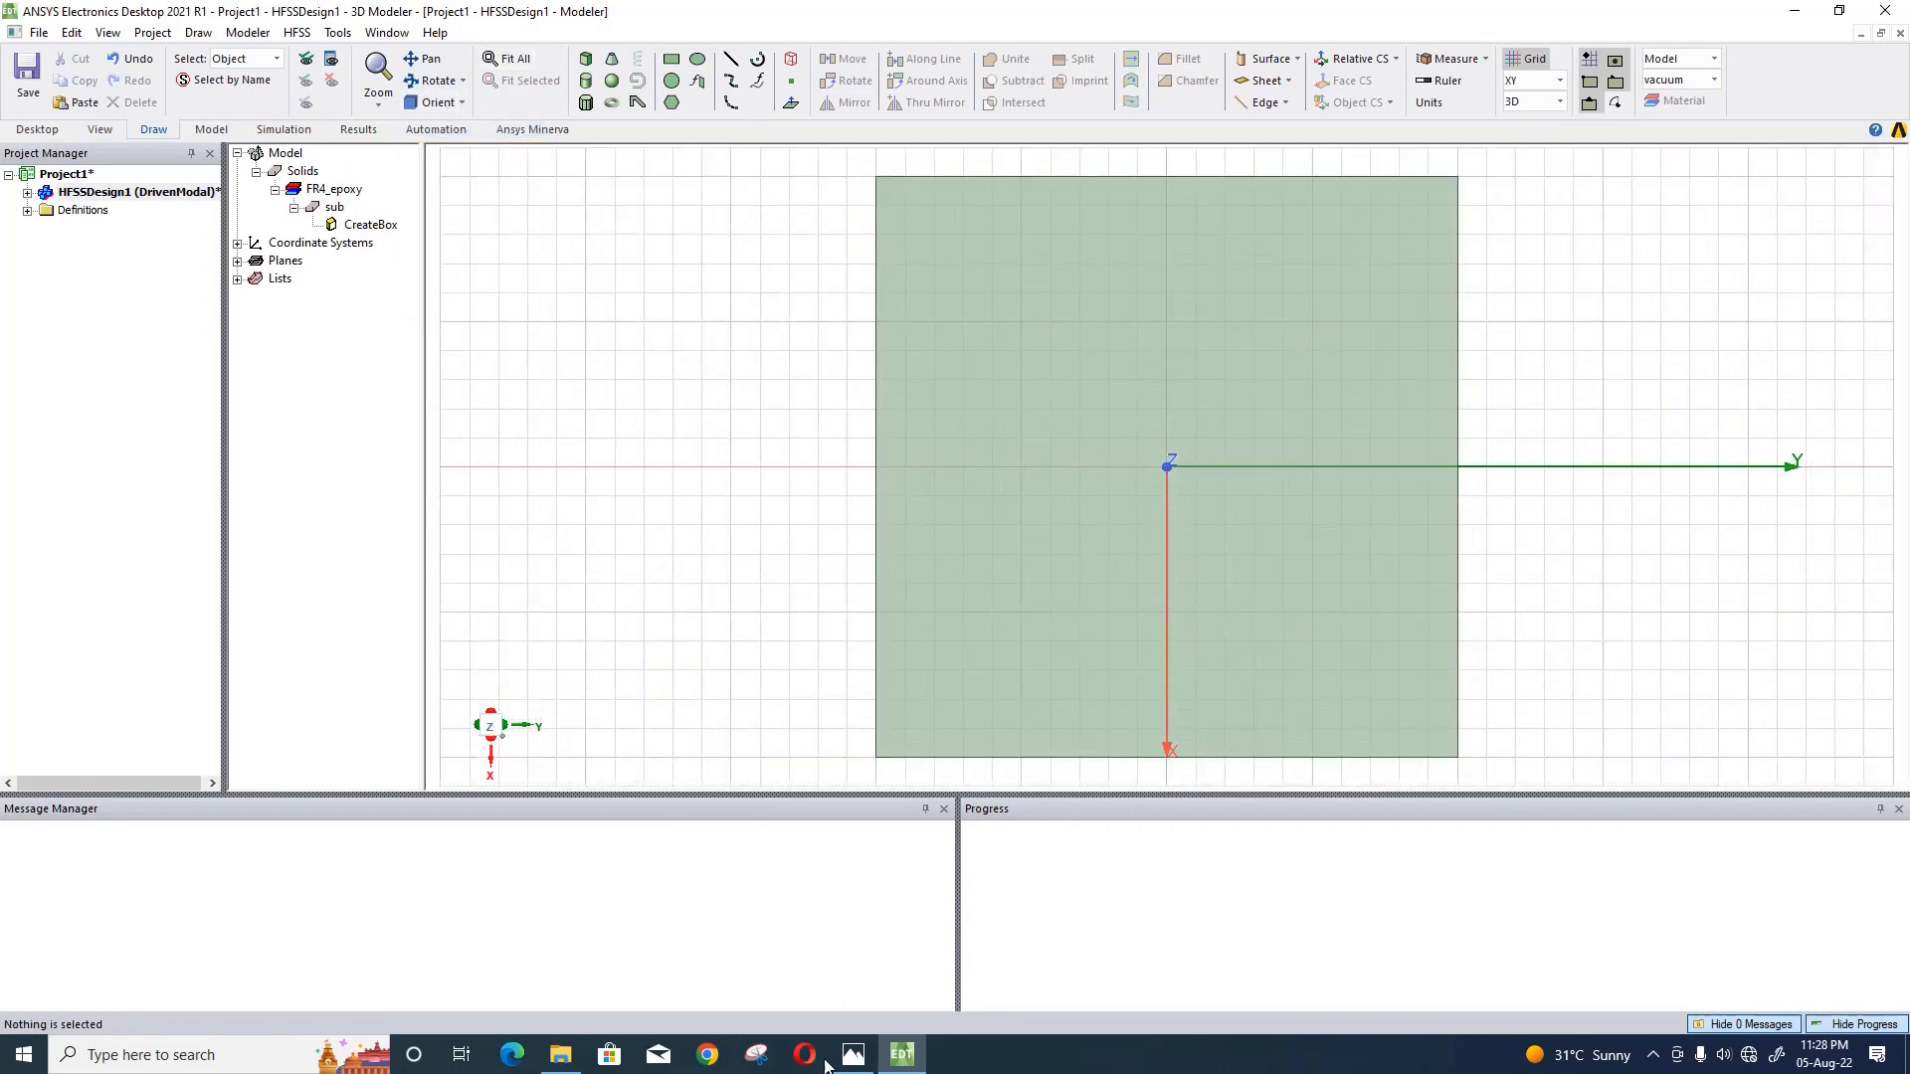
# - Check the reference layout b1.PNG in Photos and draw a rectangle about 6 by 7 mm beside the substrate in HFSS
pyautogui.click(853, 1055)
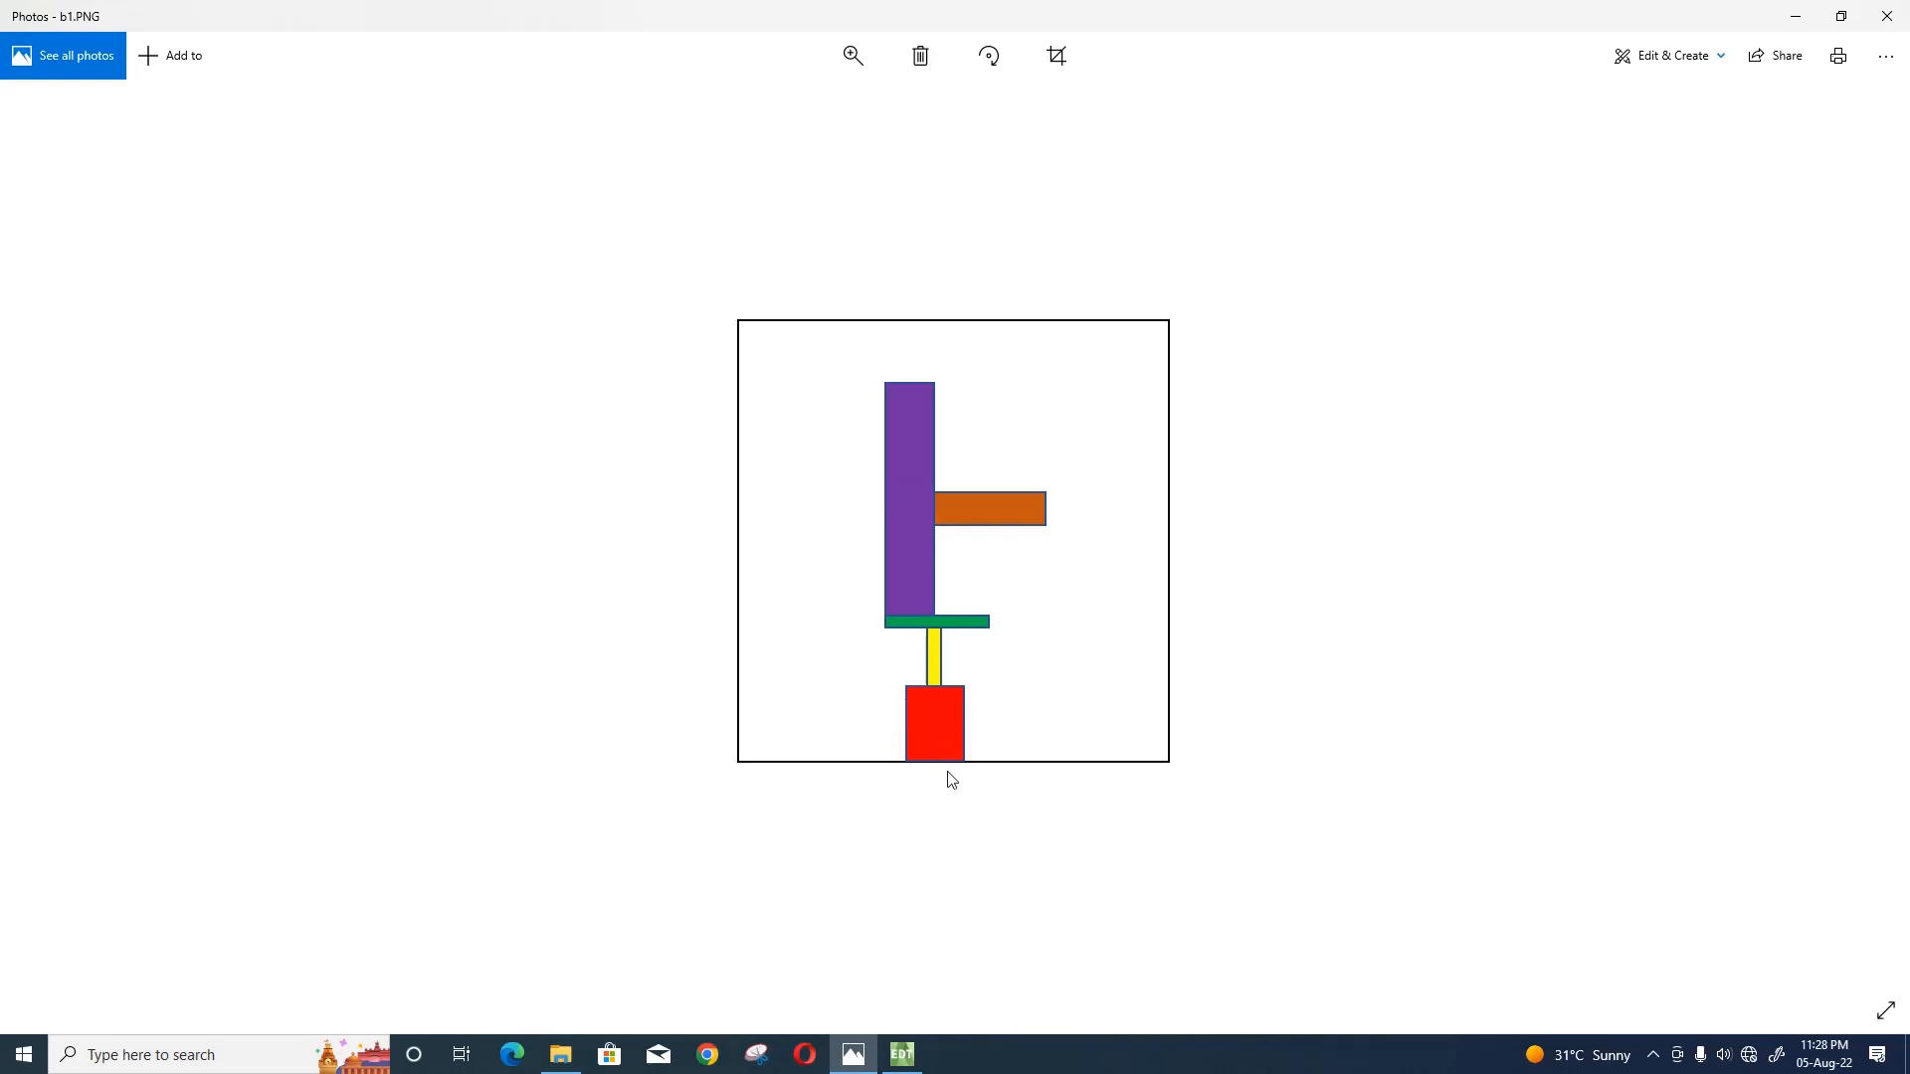
pyautogui.click(905, 1057)
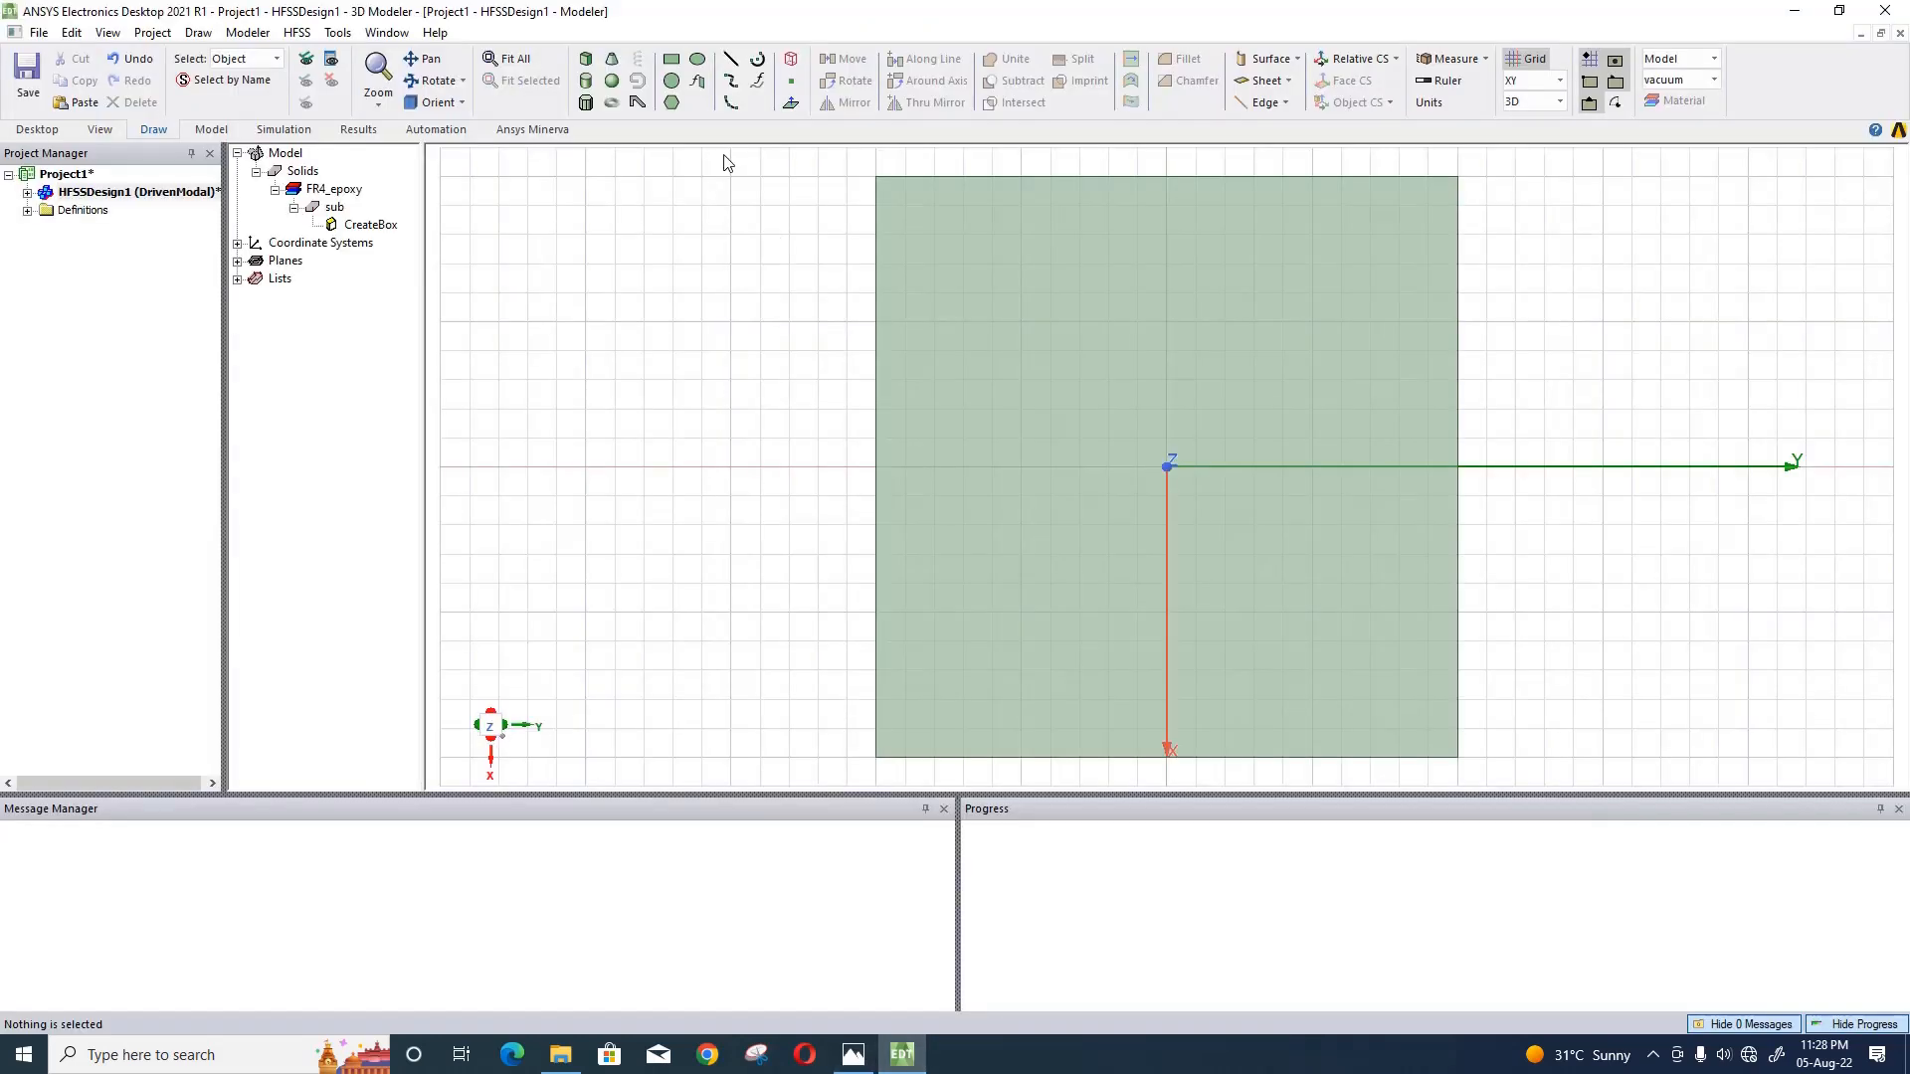
pyautogui.click(669, 62)
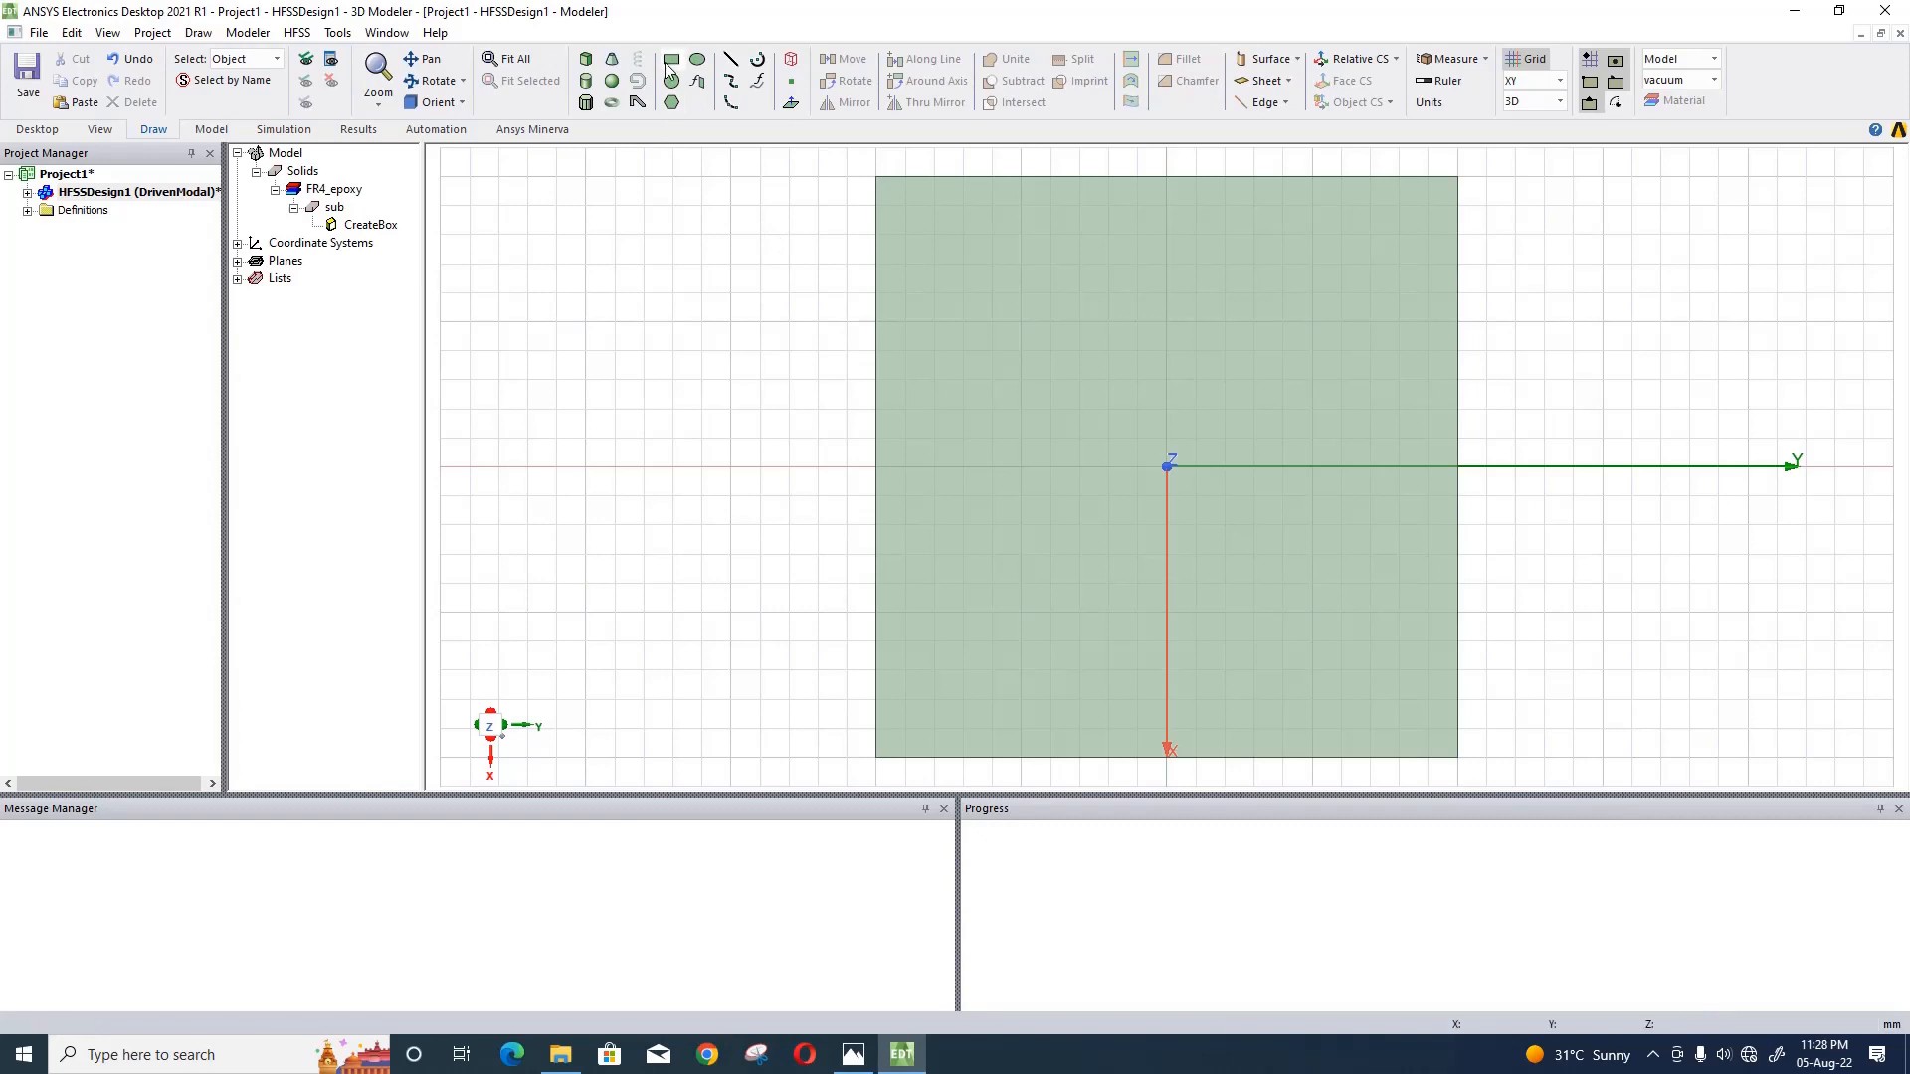
pyautogui.click(527, 264)
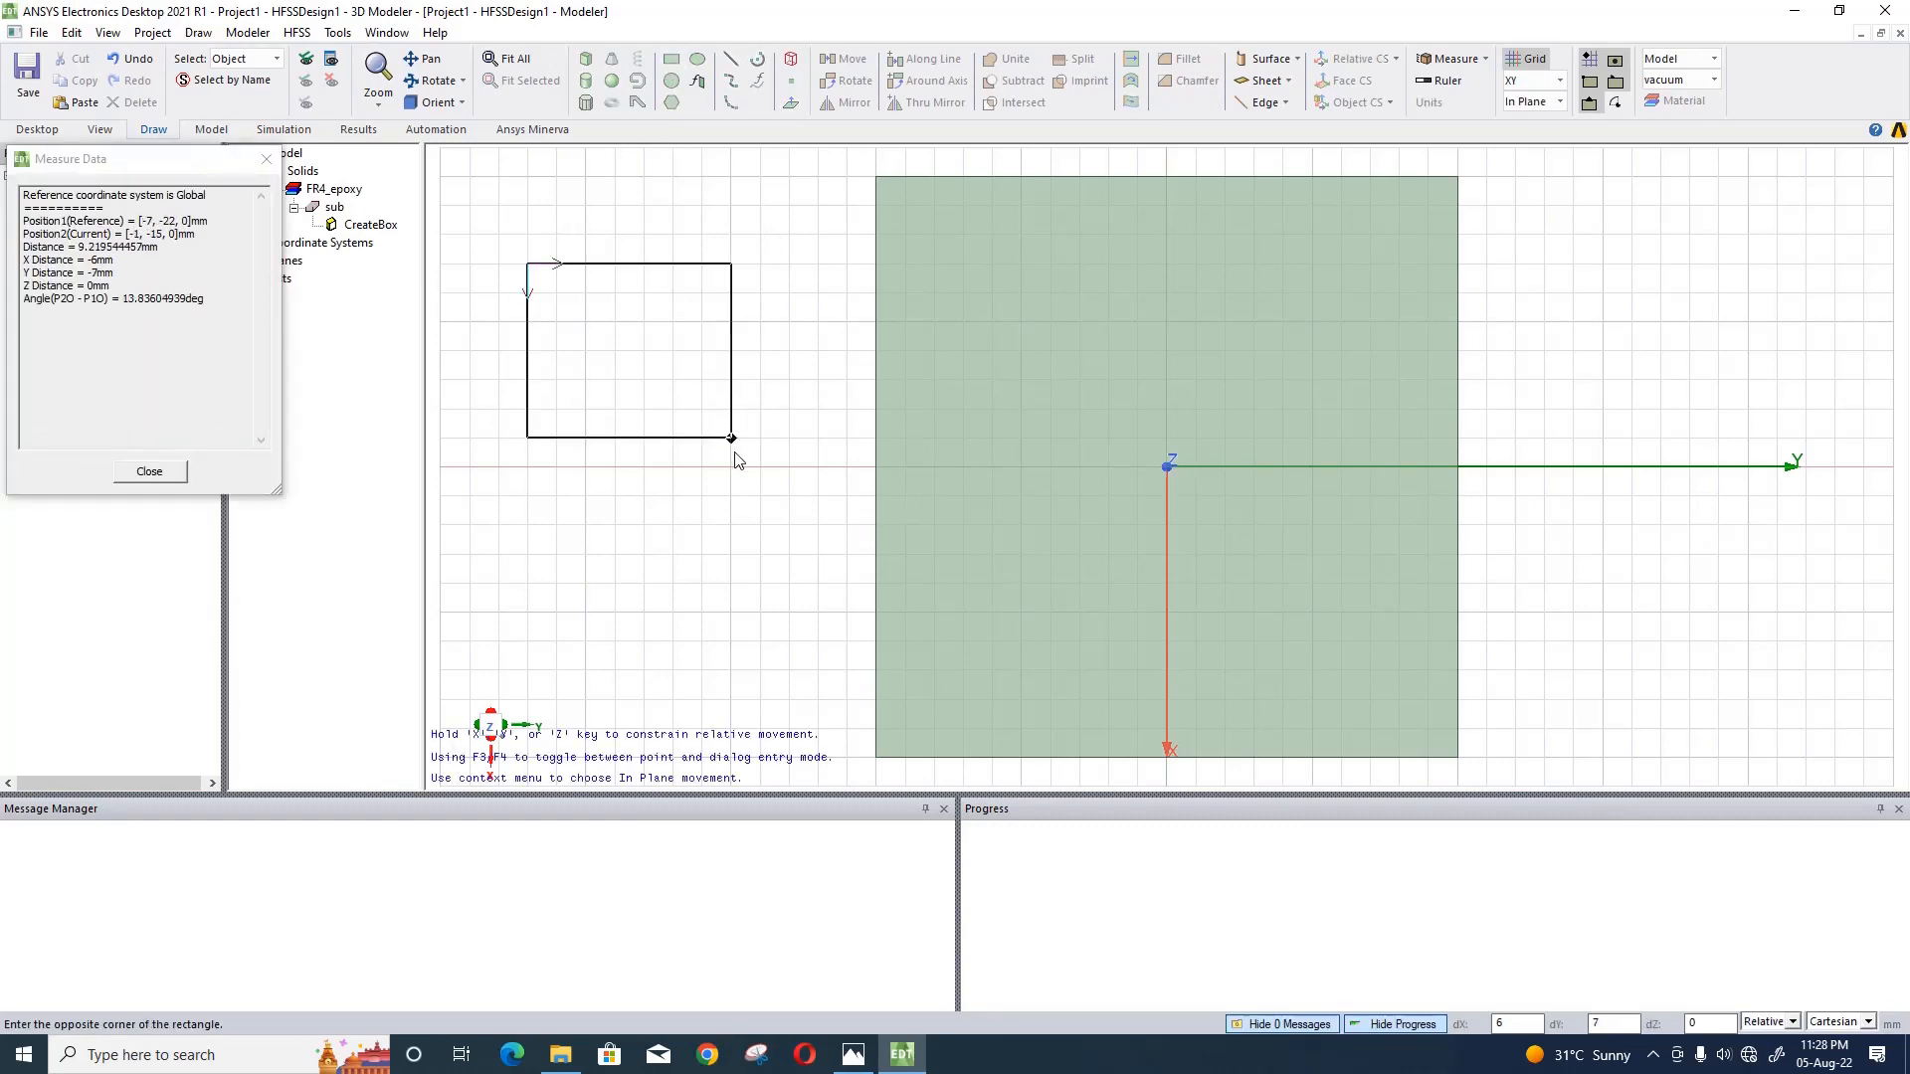
pyautogui.click(731, 437)
pyautogui.doubleClick(356, 299)
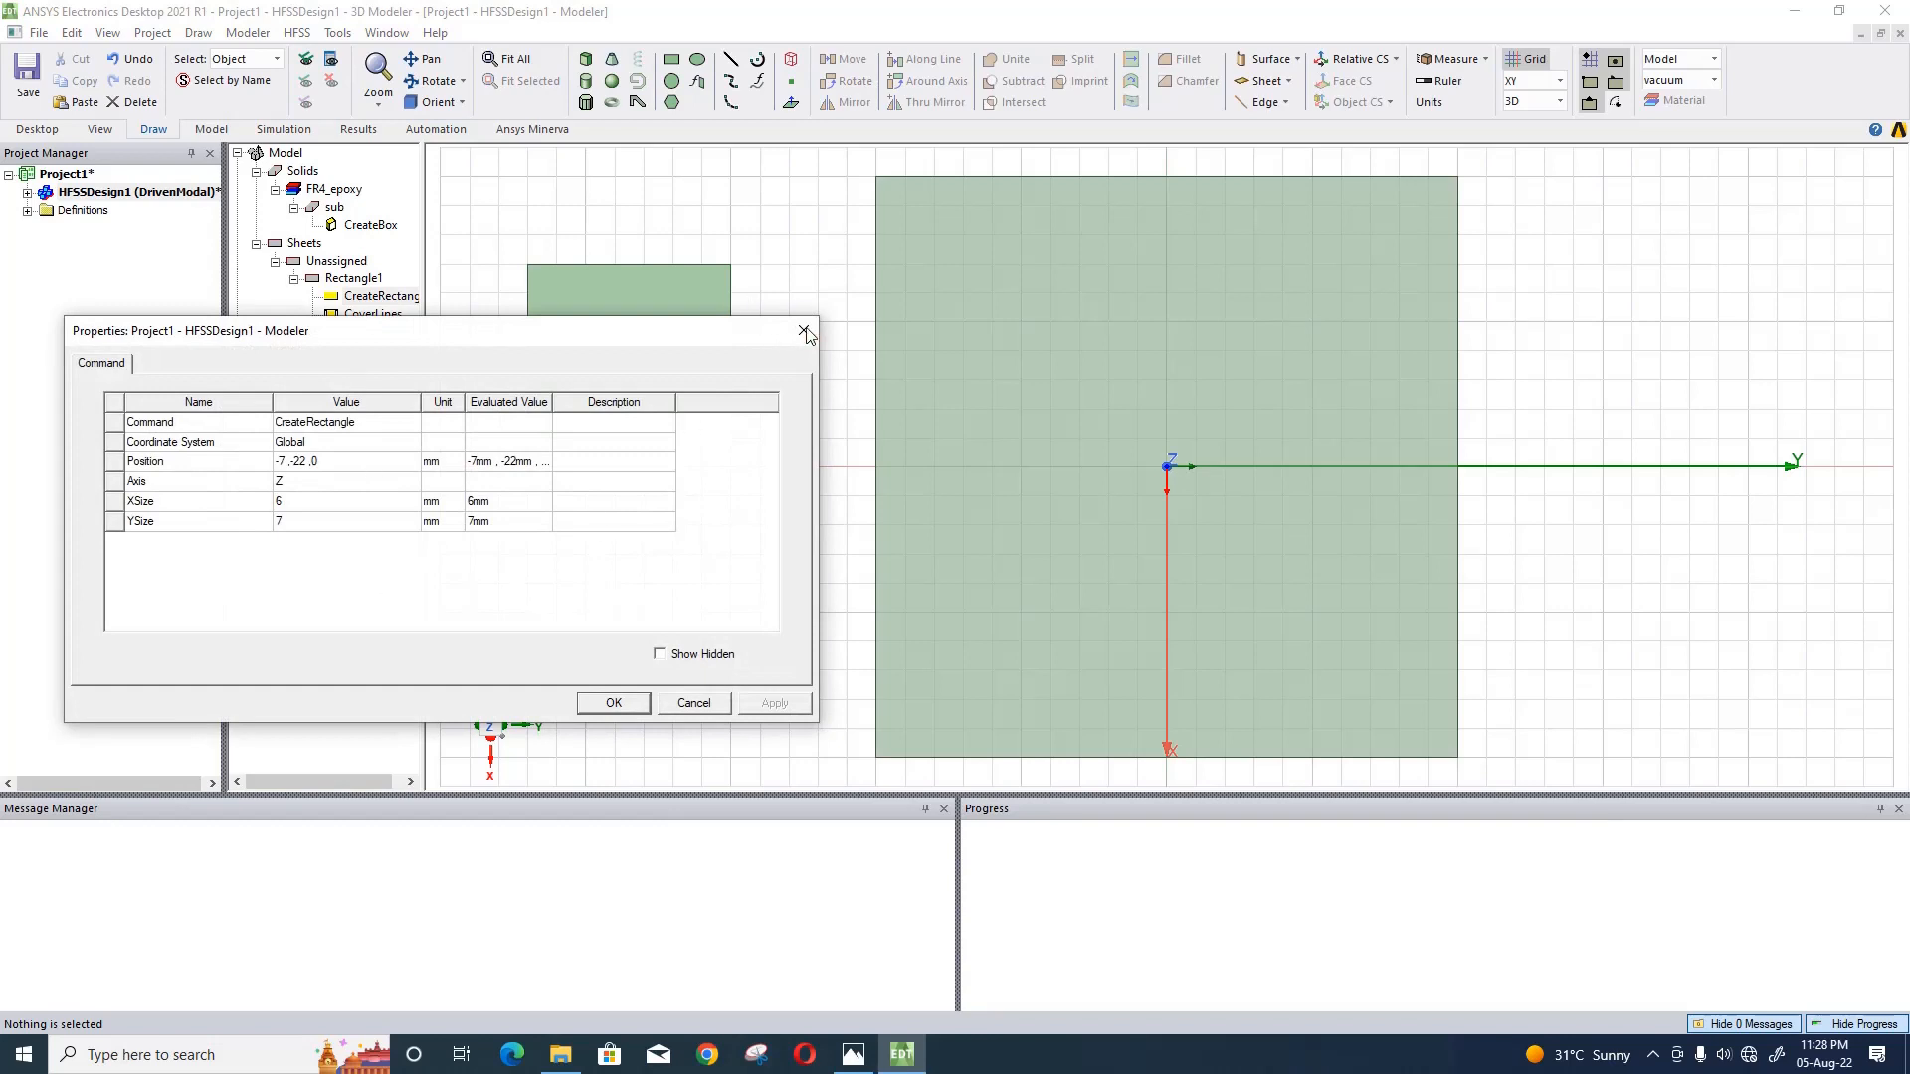
pyautogui.click(806, 331)
# - Change the color of the new rectangle sheet to red
pyautogui.doubleClick(336, 279)
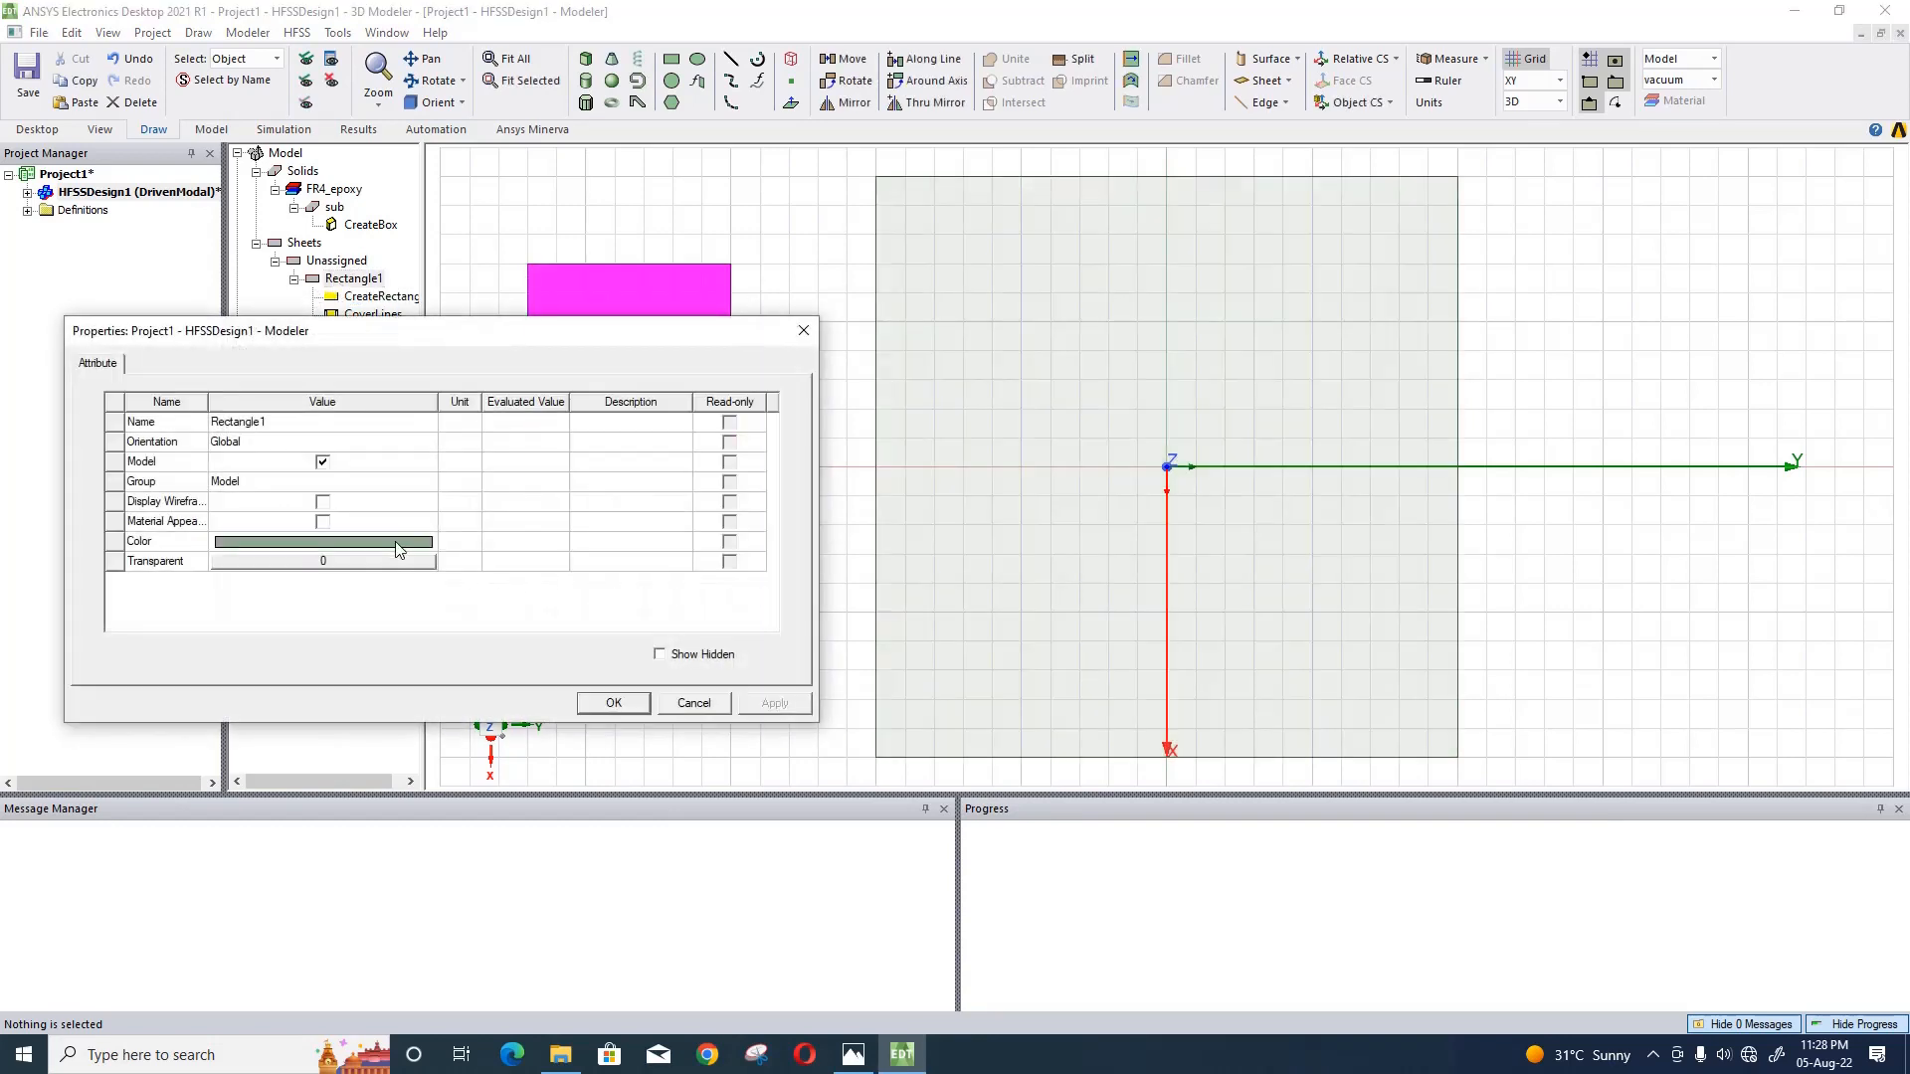
pyautogui.click(396, 550)
pyautogui.click(240, 441)
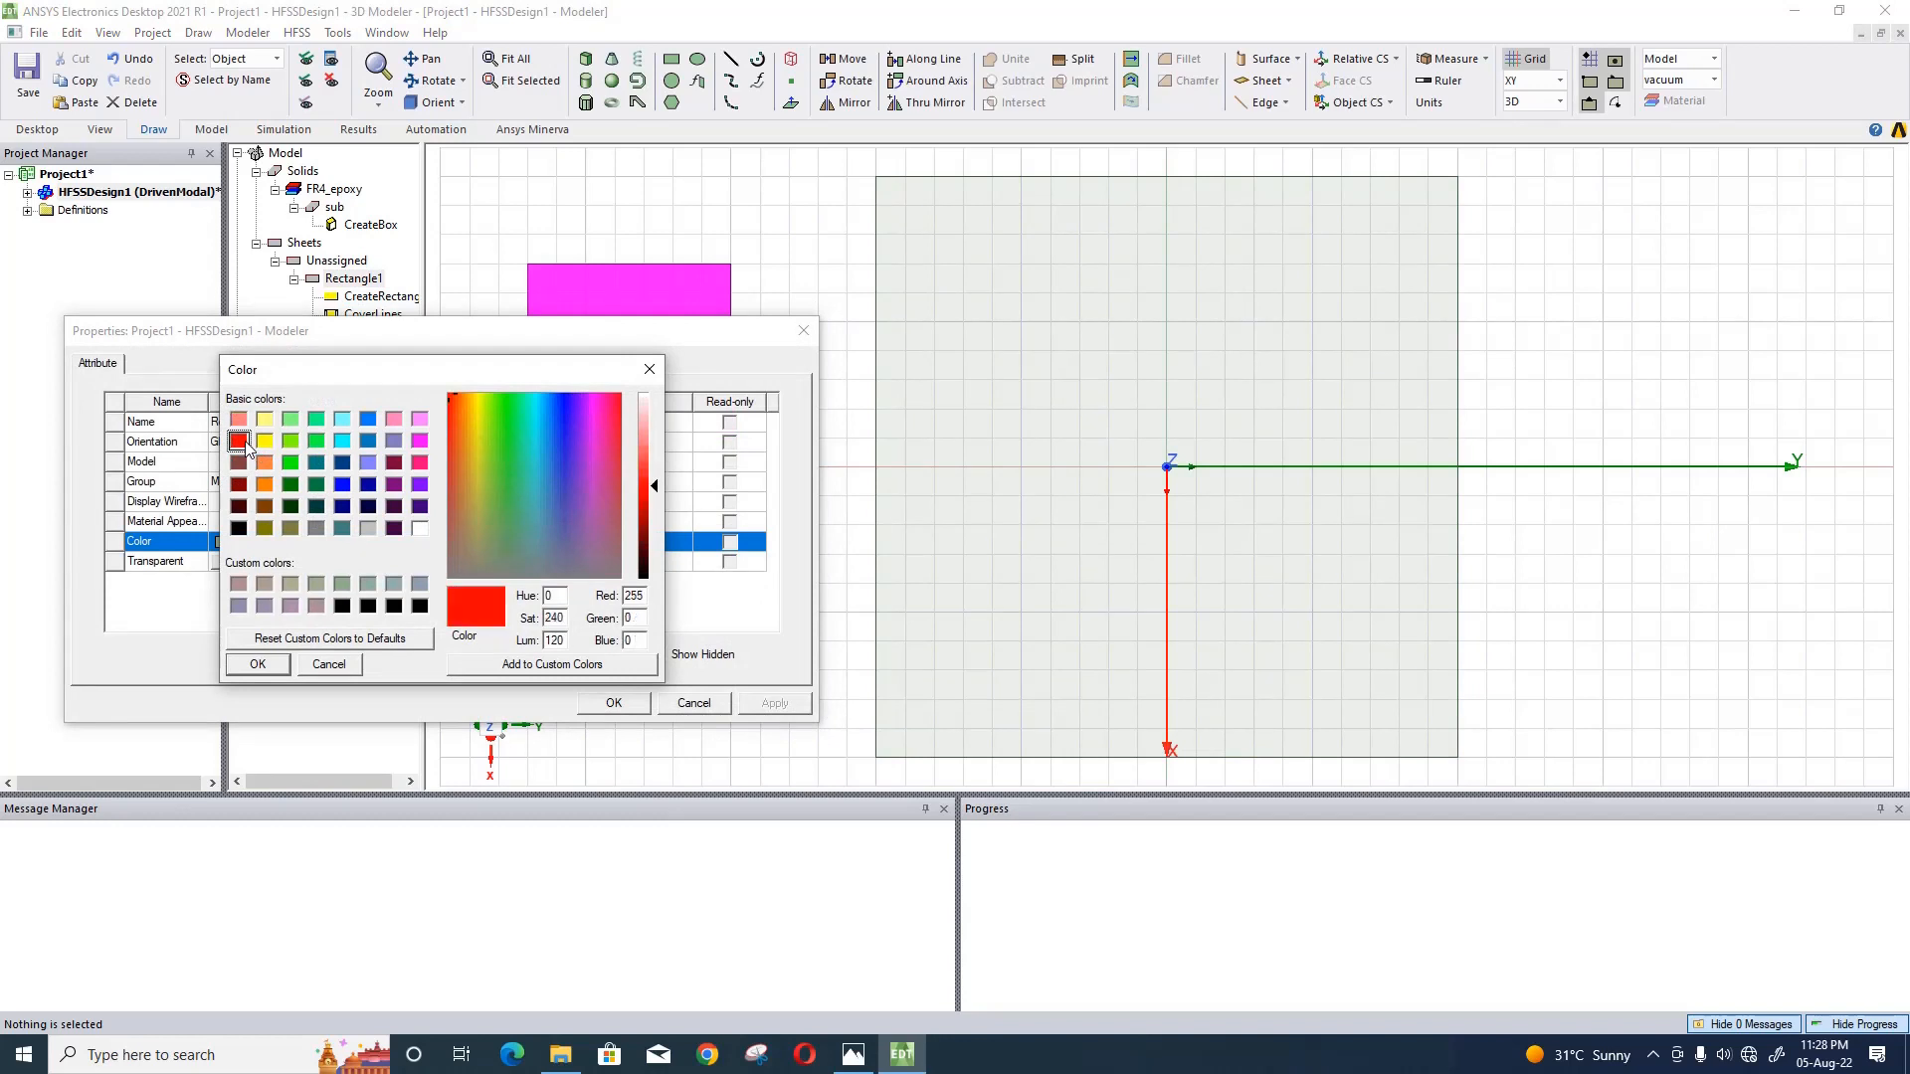
pyautogui.click(604, 702)
pyautogui.click(258, 663)
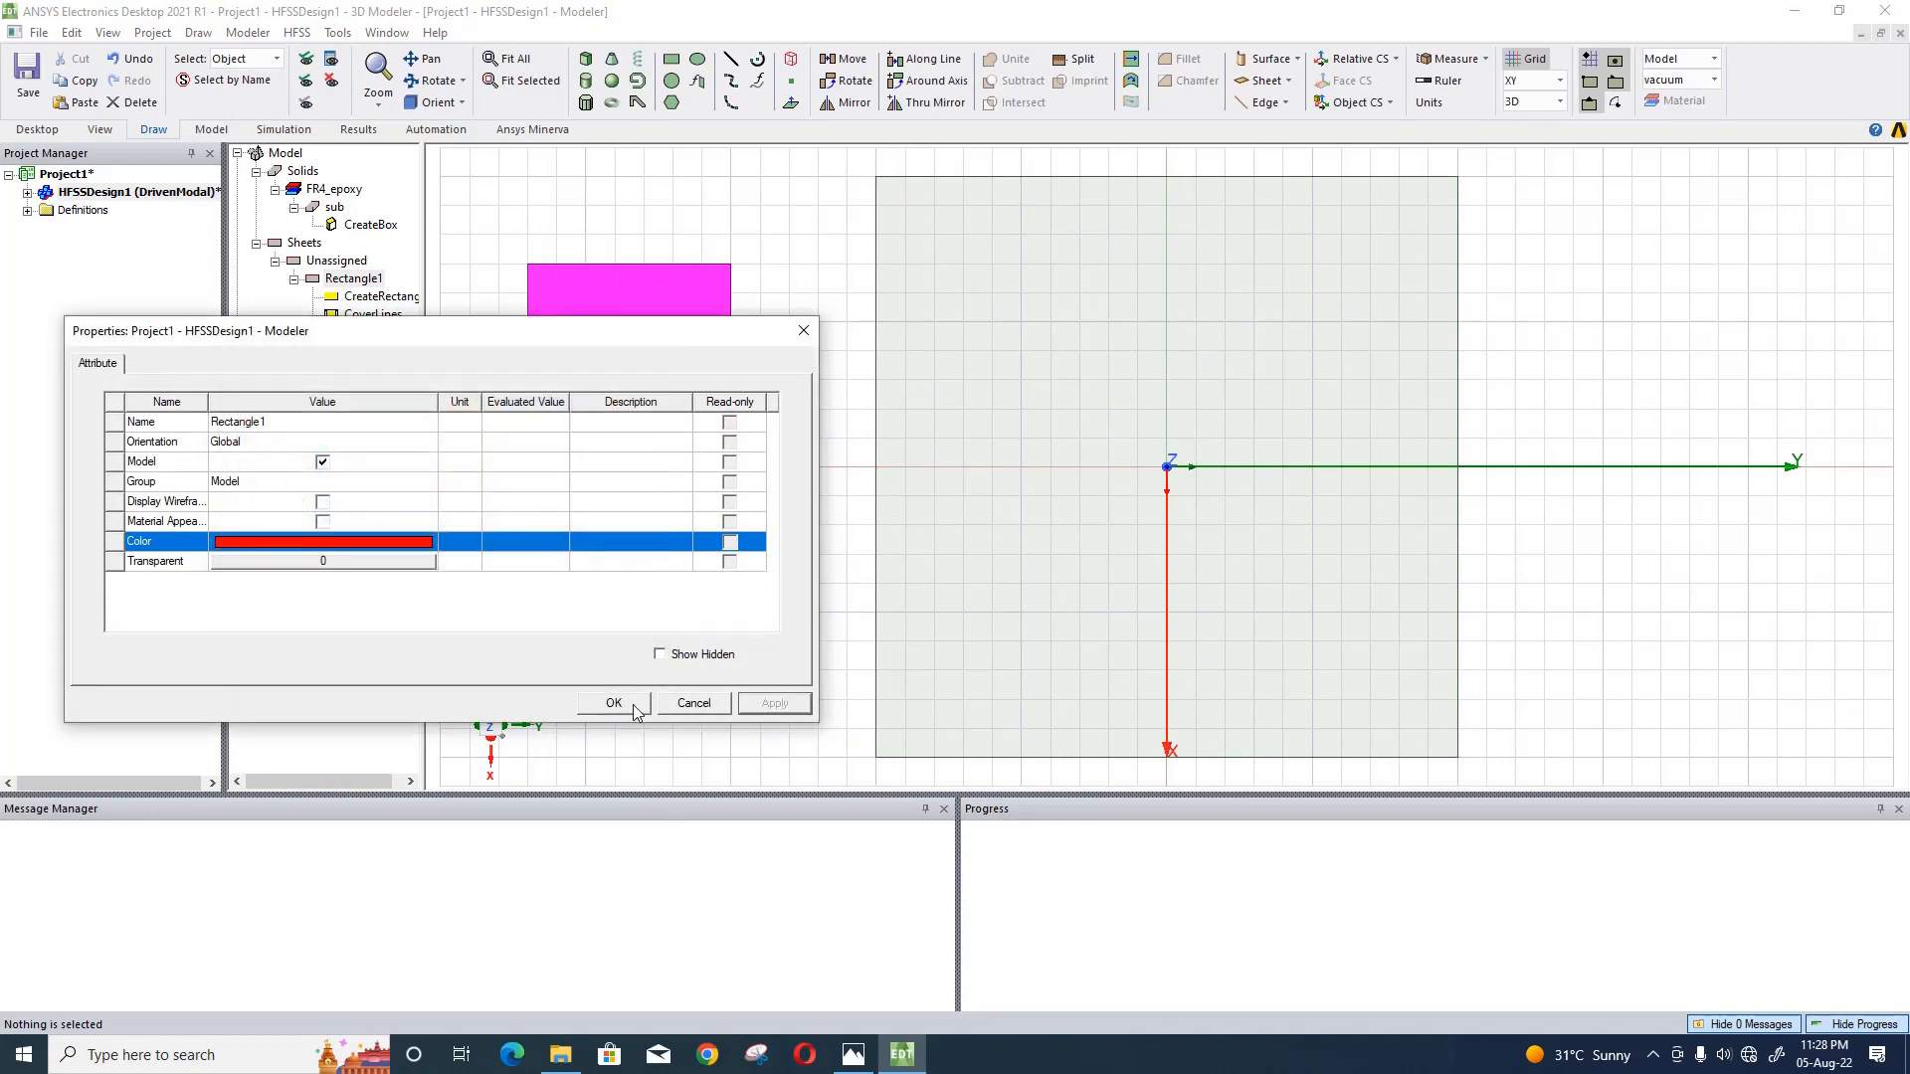
pyautogui.click(637, 710)
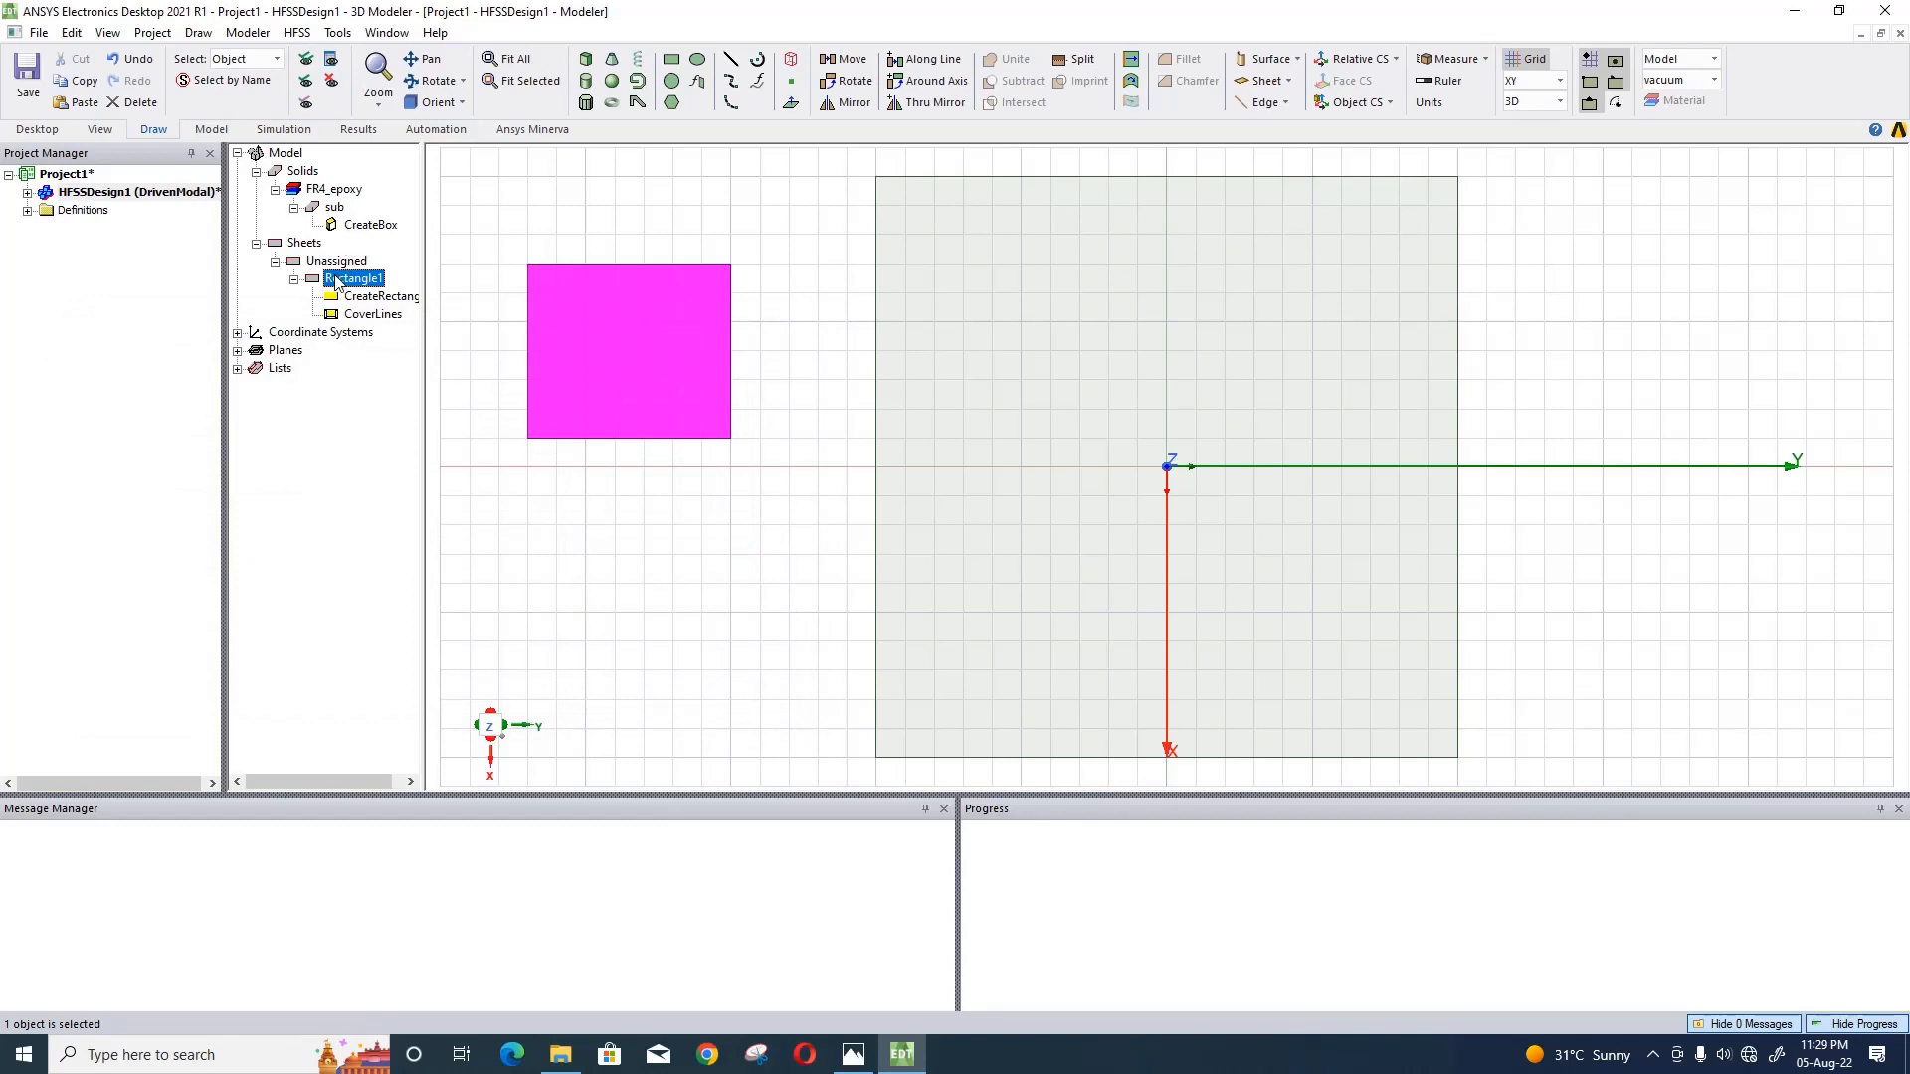
# - Set the transparency of the sub box to 1
pyautogui.doubleClick(335, 207)
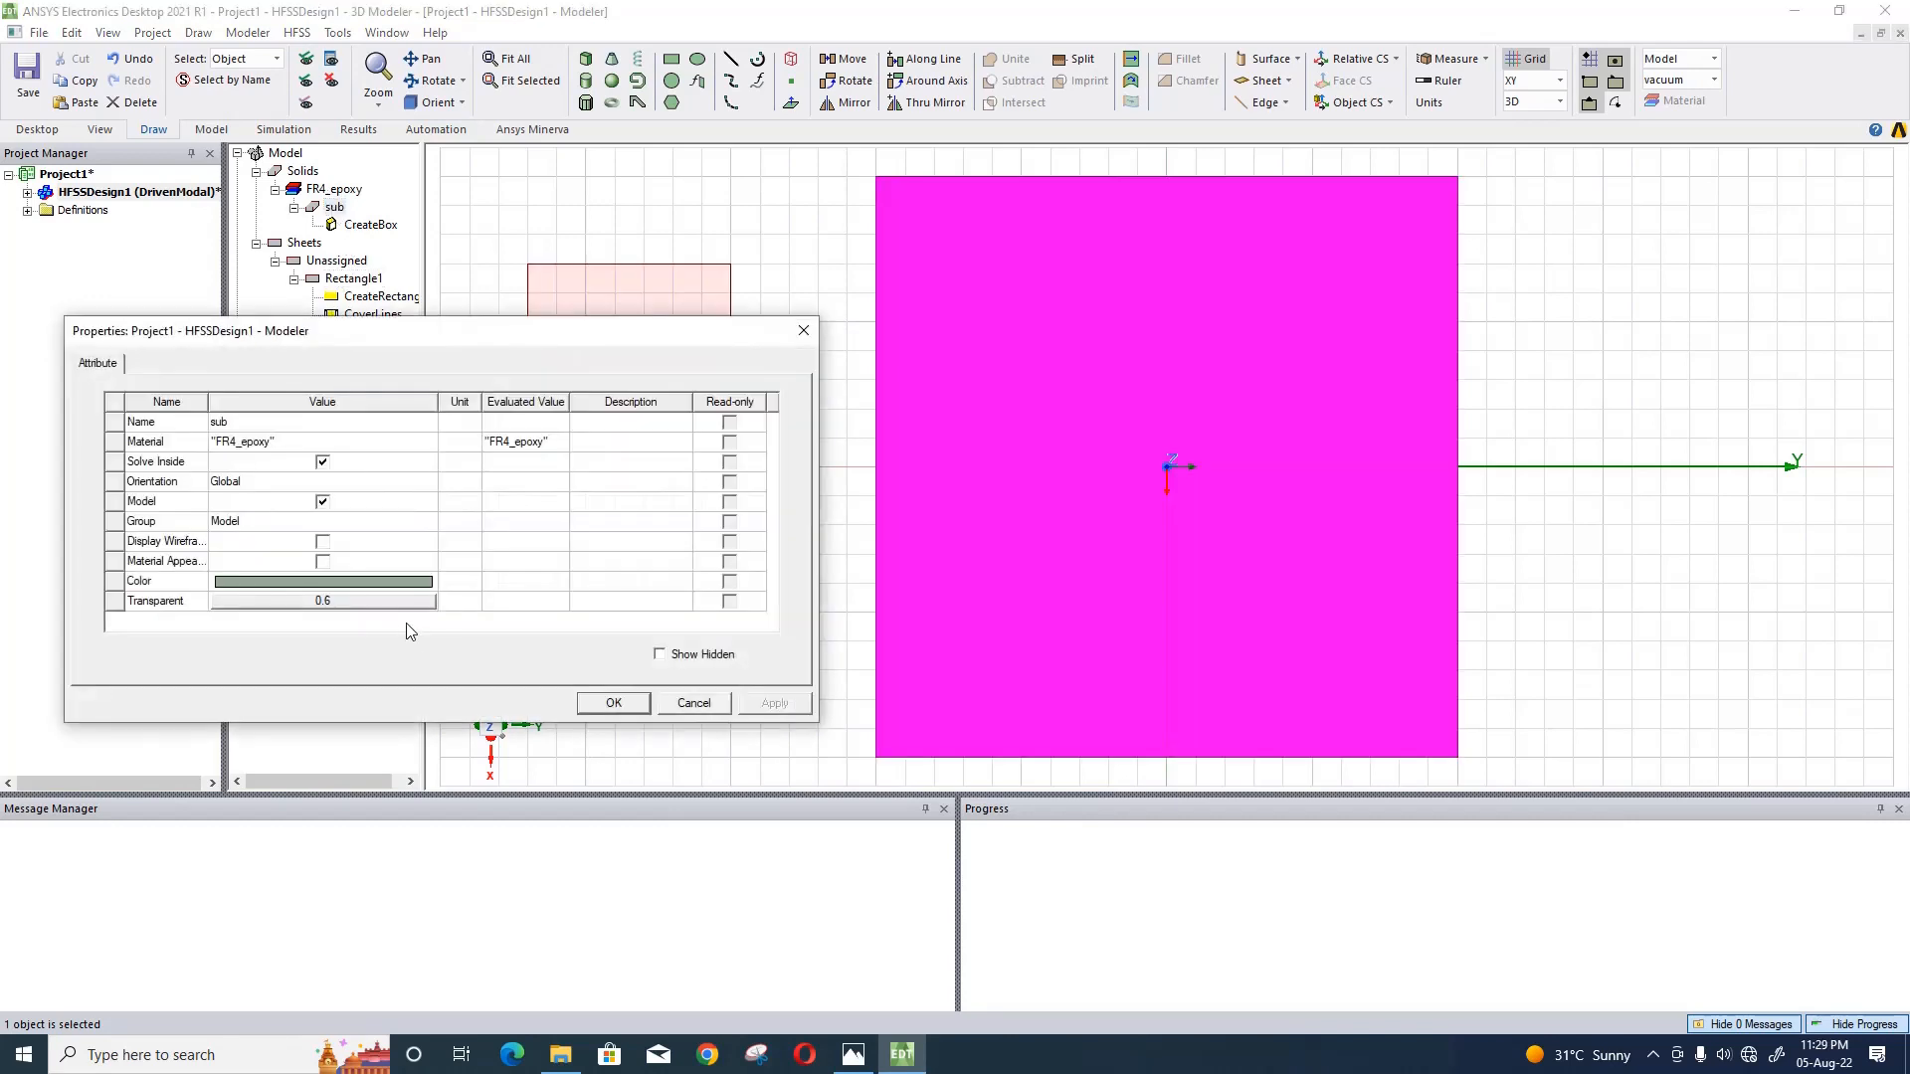
pyautogui.click(403, 601)
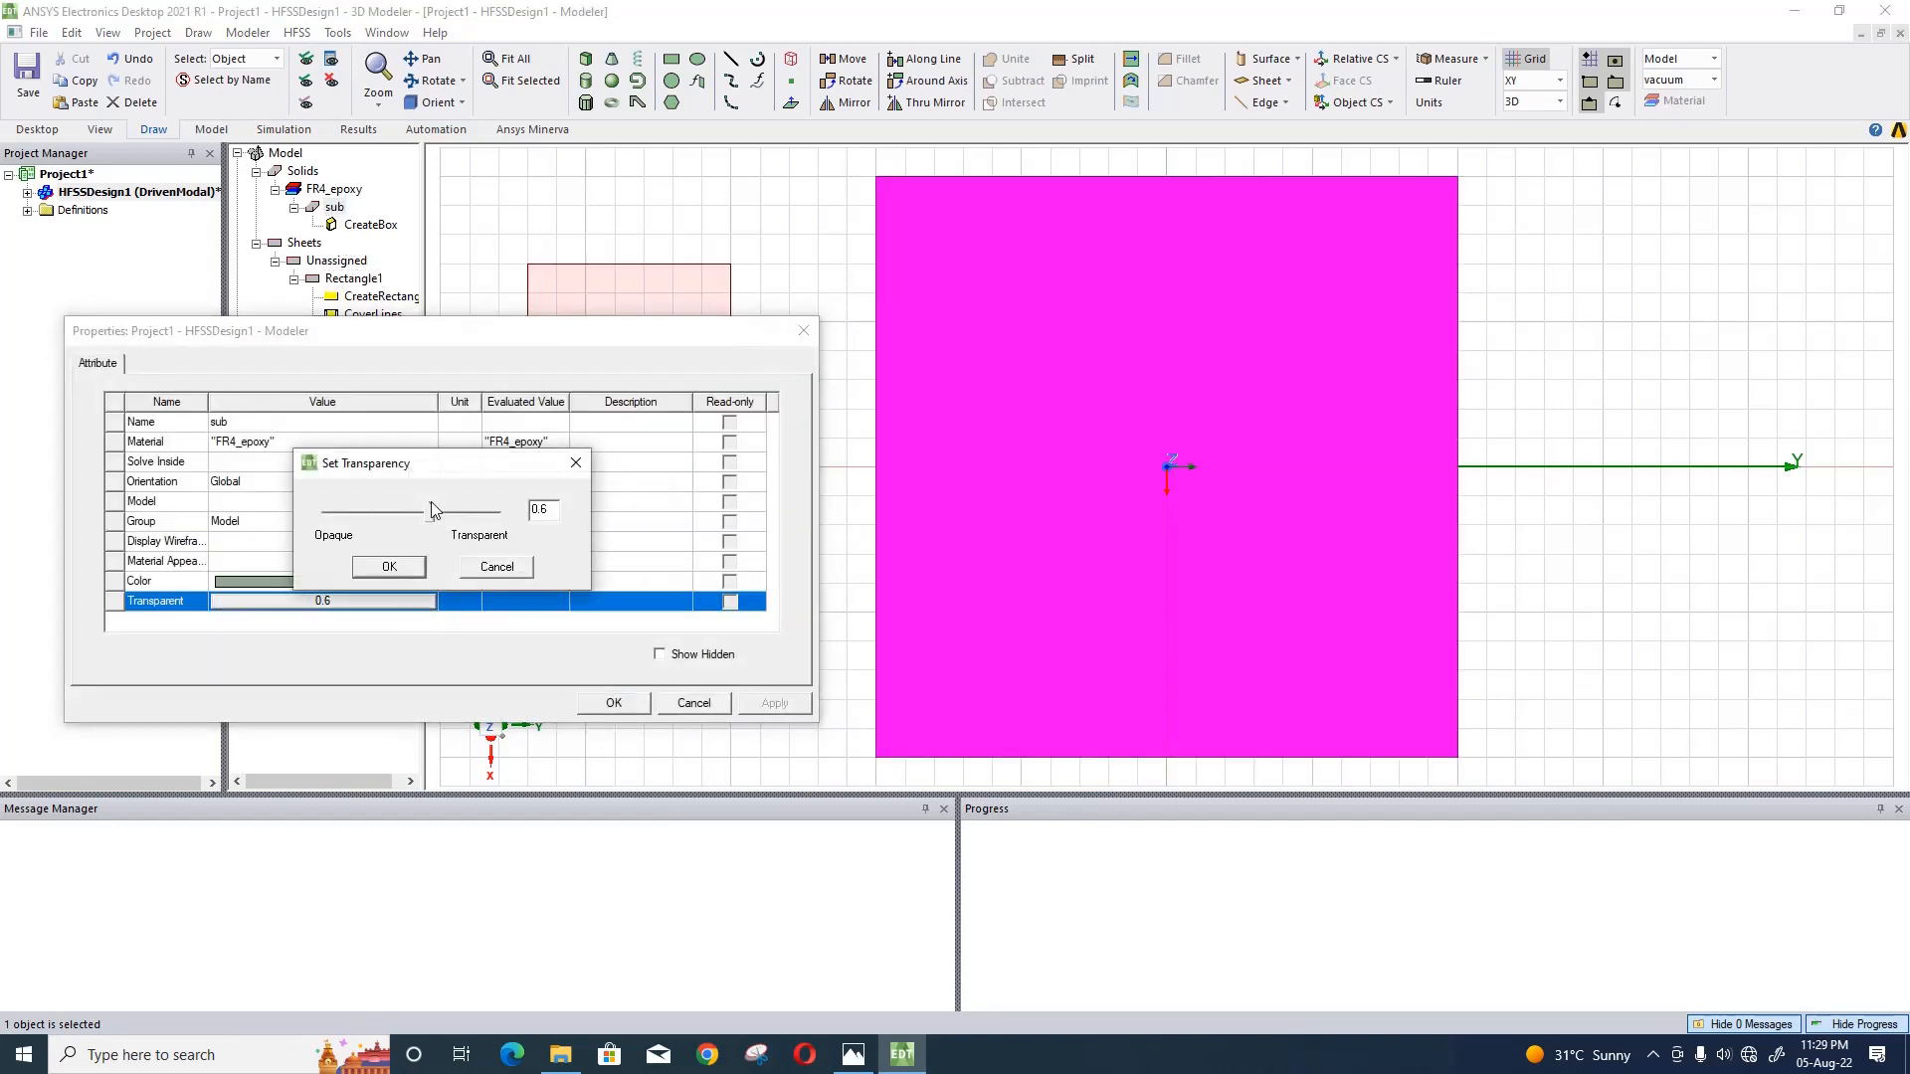
pyautogui.moveTo(432, 506); pyautogui.dragTo(545, 532)
pyautogui.click(389, 566)
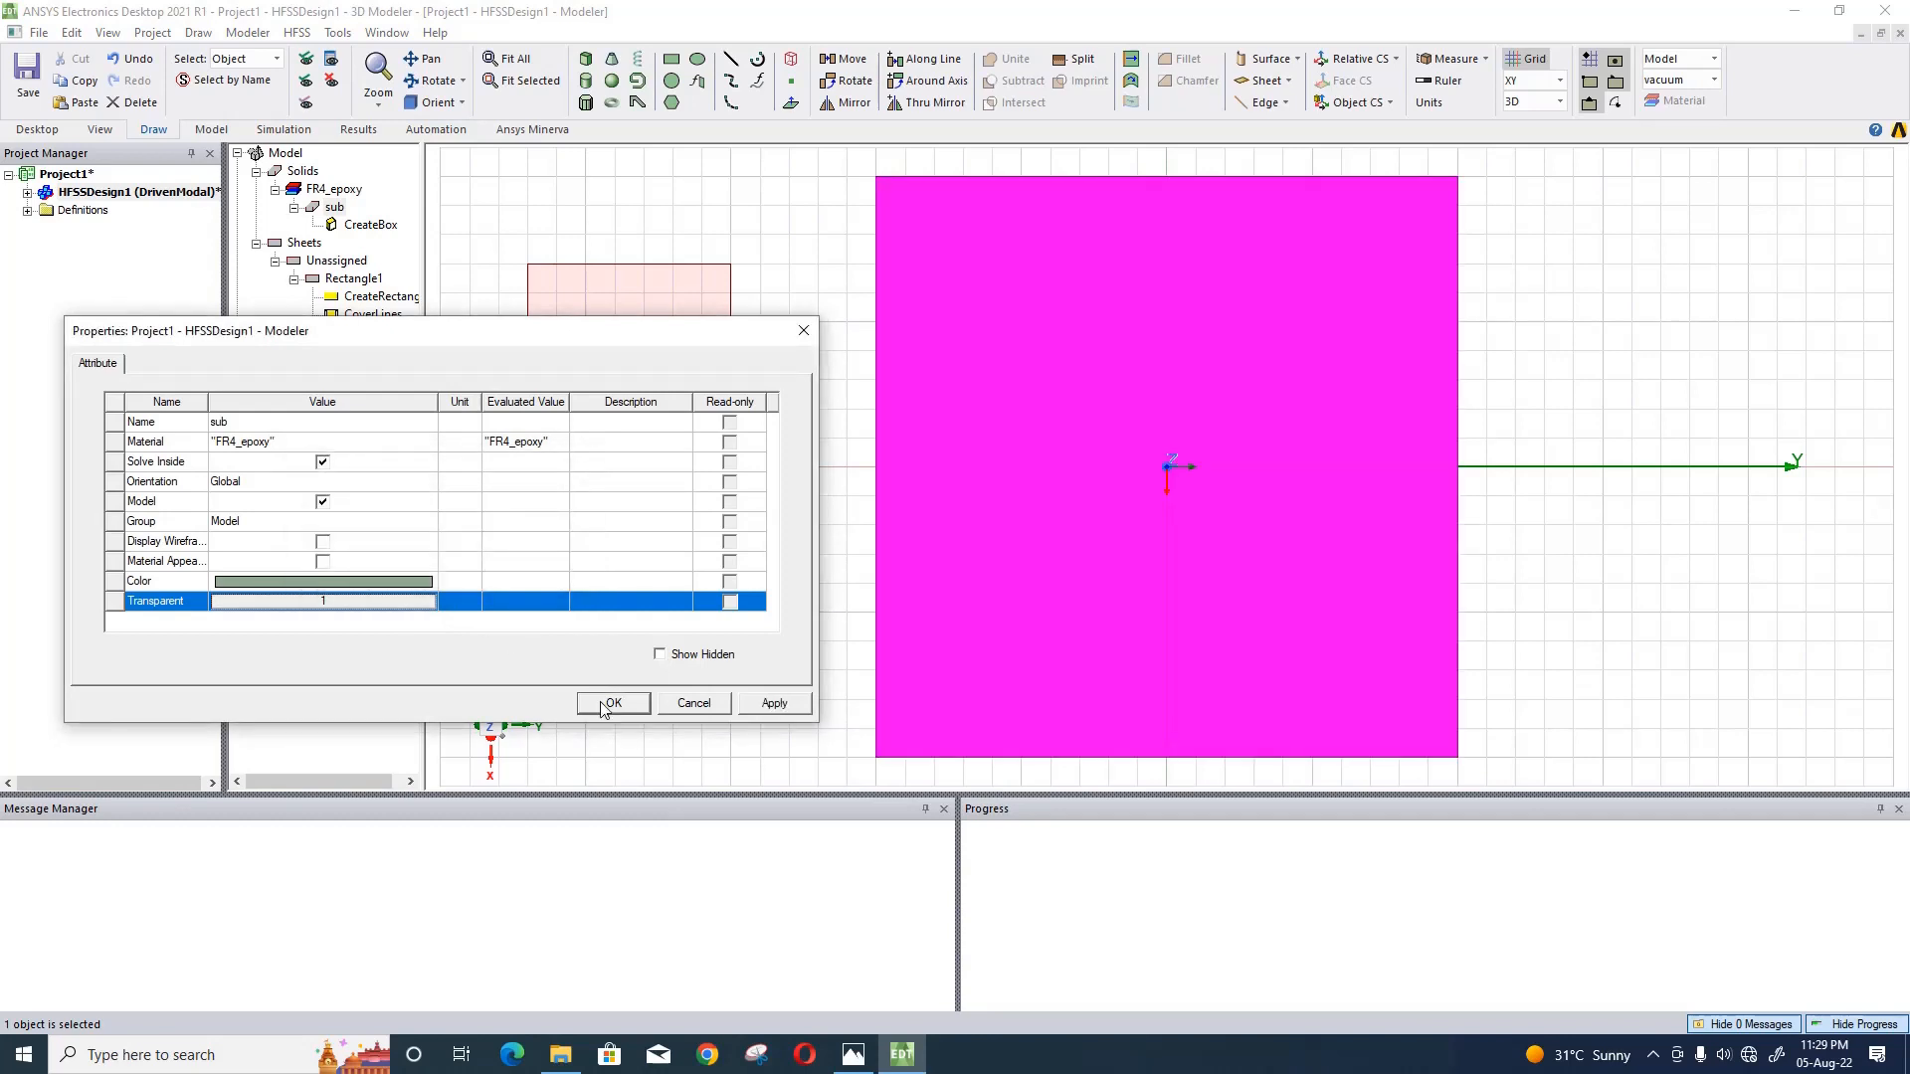
pyautogui.click(601, 703)
pyautogui.click(571, 625)
# - Set the red rectangle's position to sl/2, -sl/2+space, h/2, defining the new variable space as 4.8mm
pyautogui.click(597, 392)
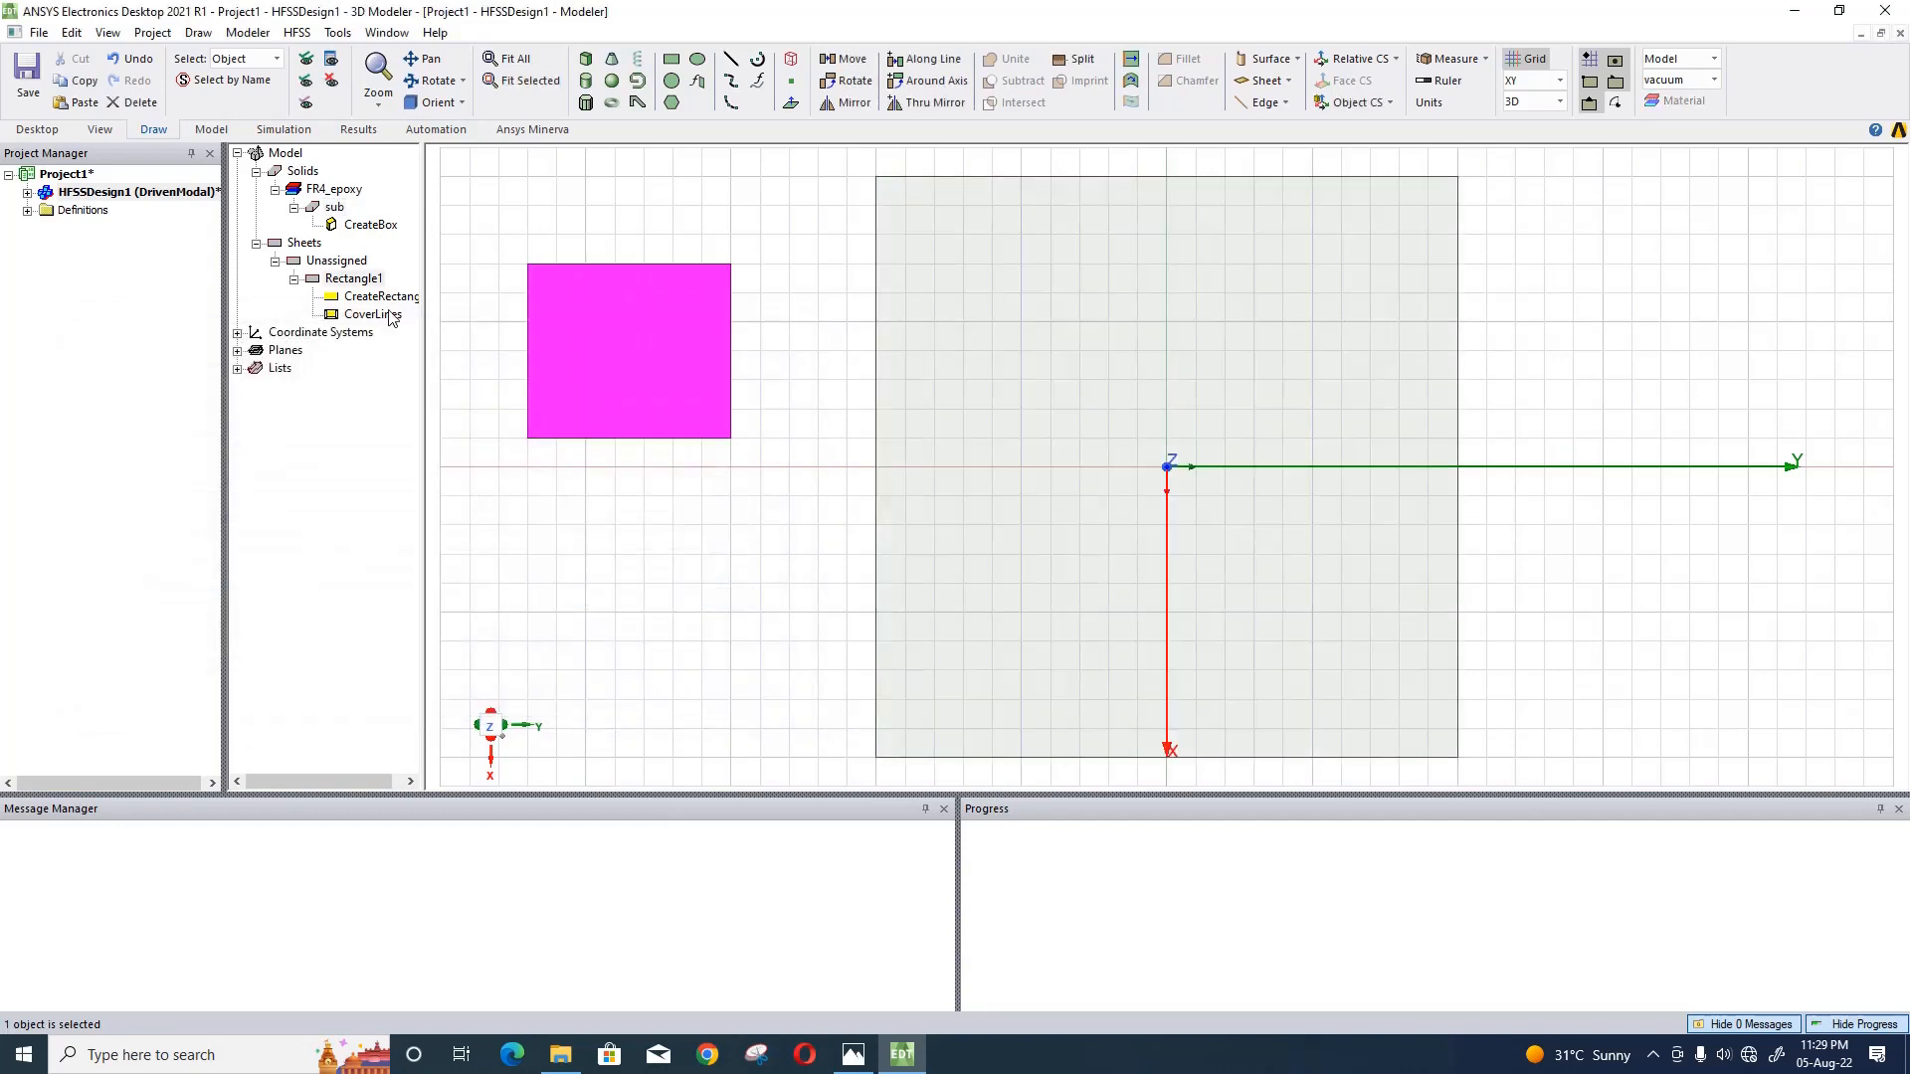
pyautogui.doubleClick(378, 296)
pyautogui.click(343, 462)
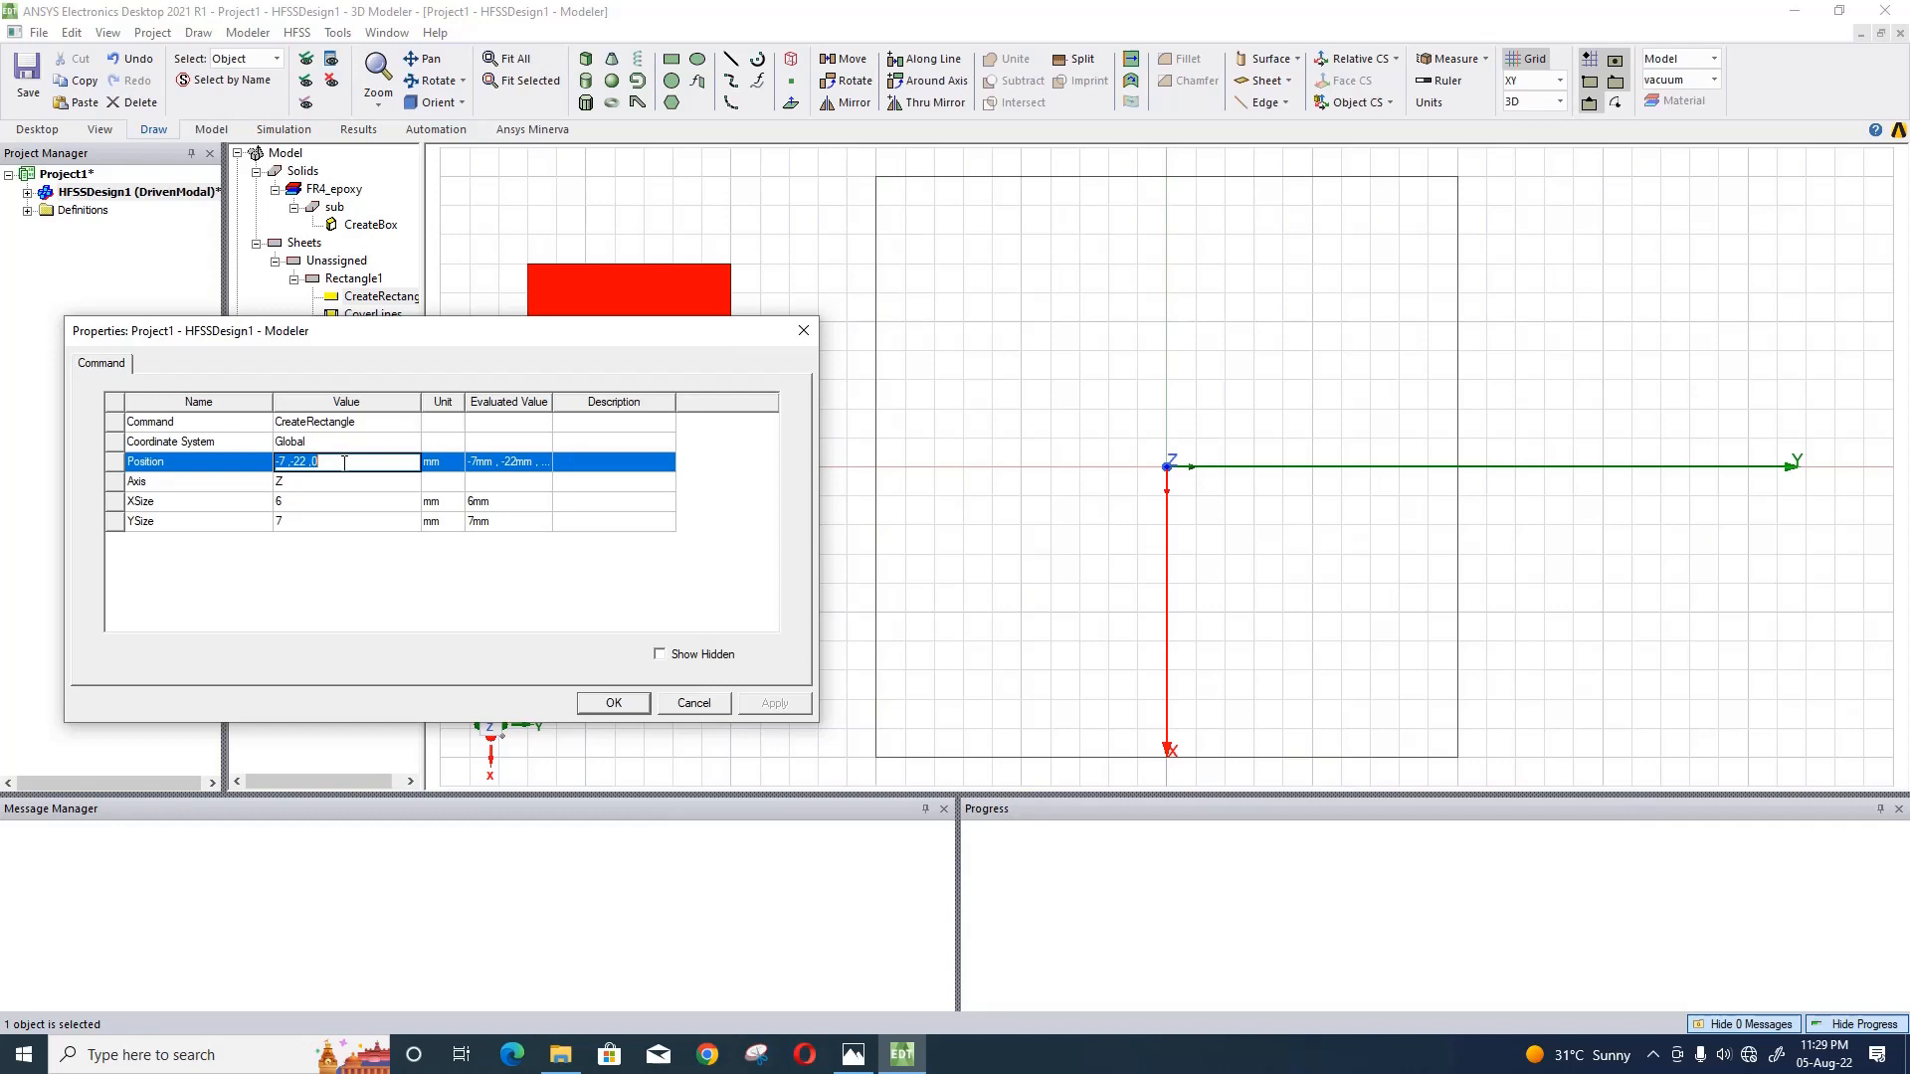
pyautogui.write('-')
pyautogui.write('sl/2')
pyautogui.write(',-sl/')
pyautogui.write('2+s')
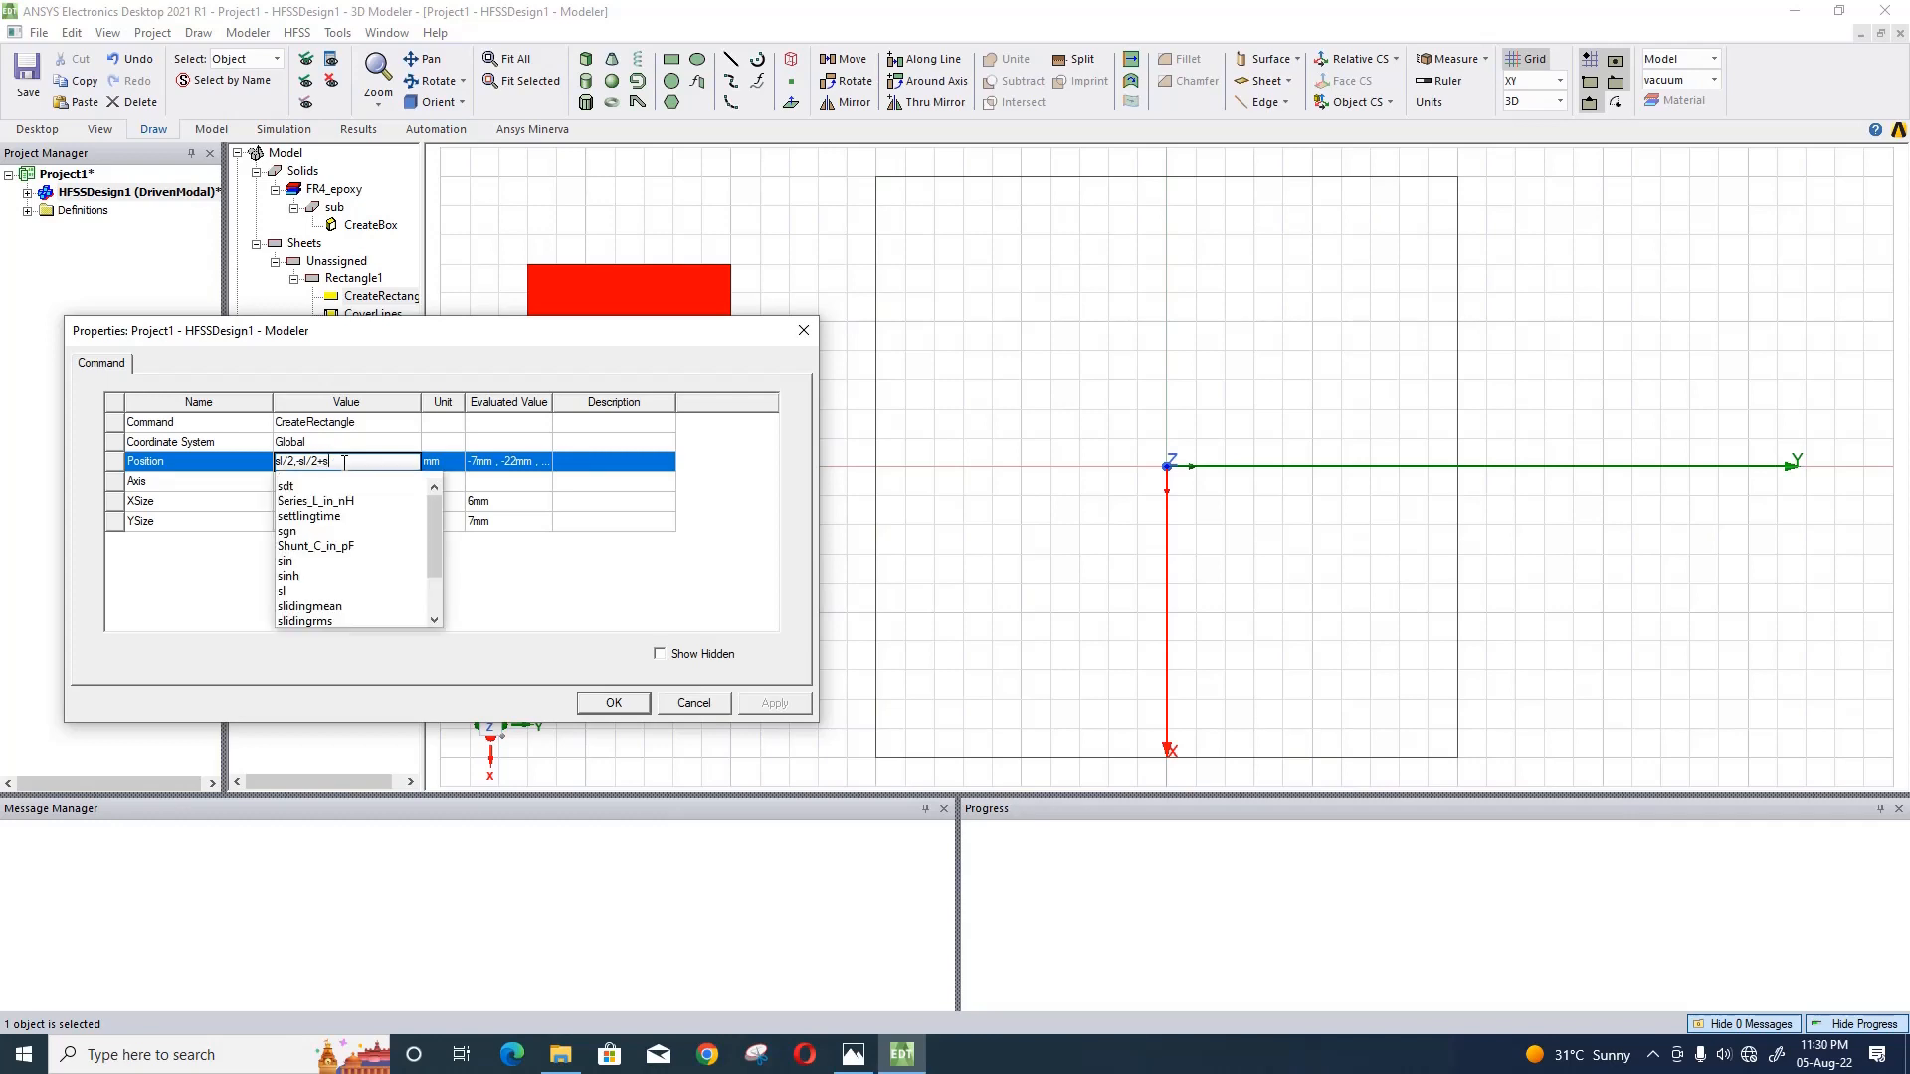
pyautogui.write('pace')
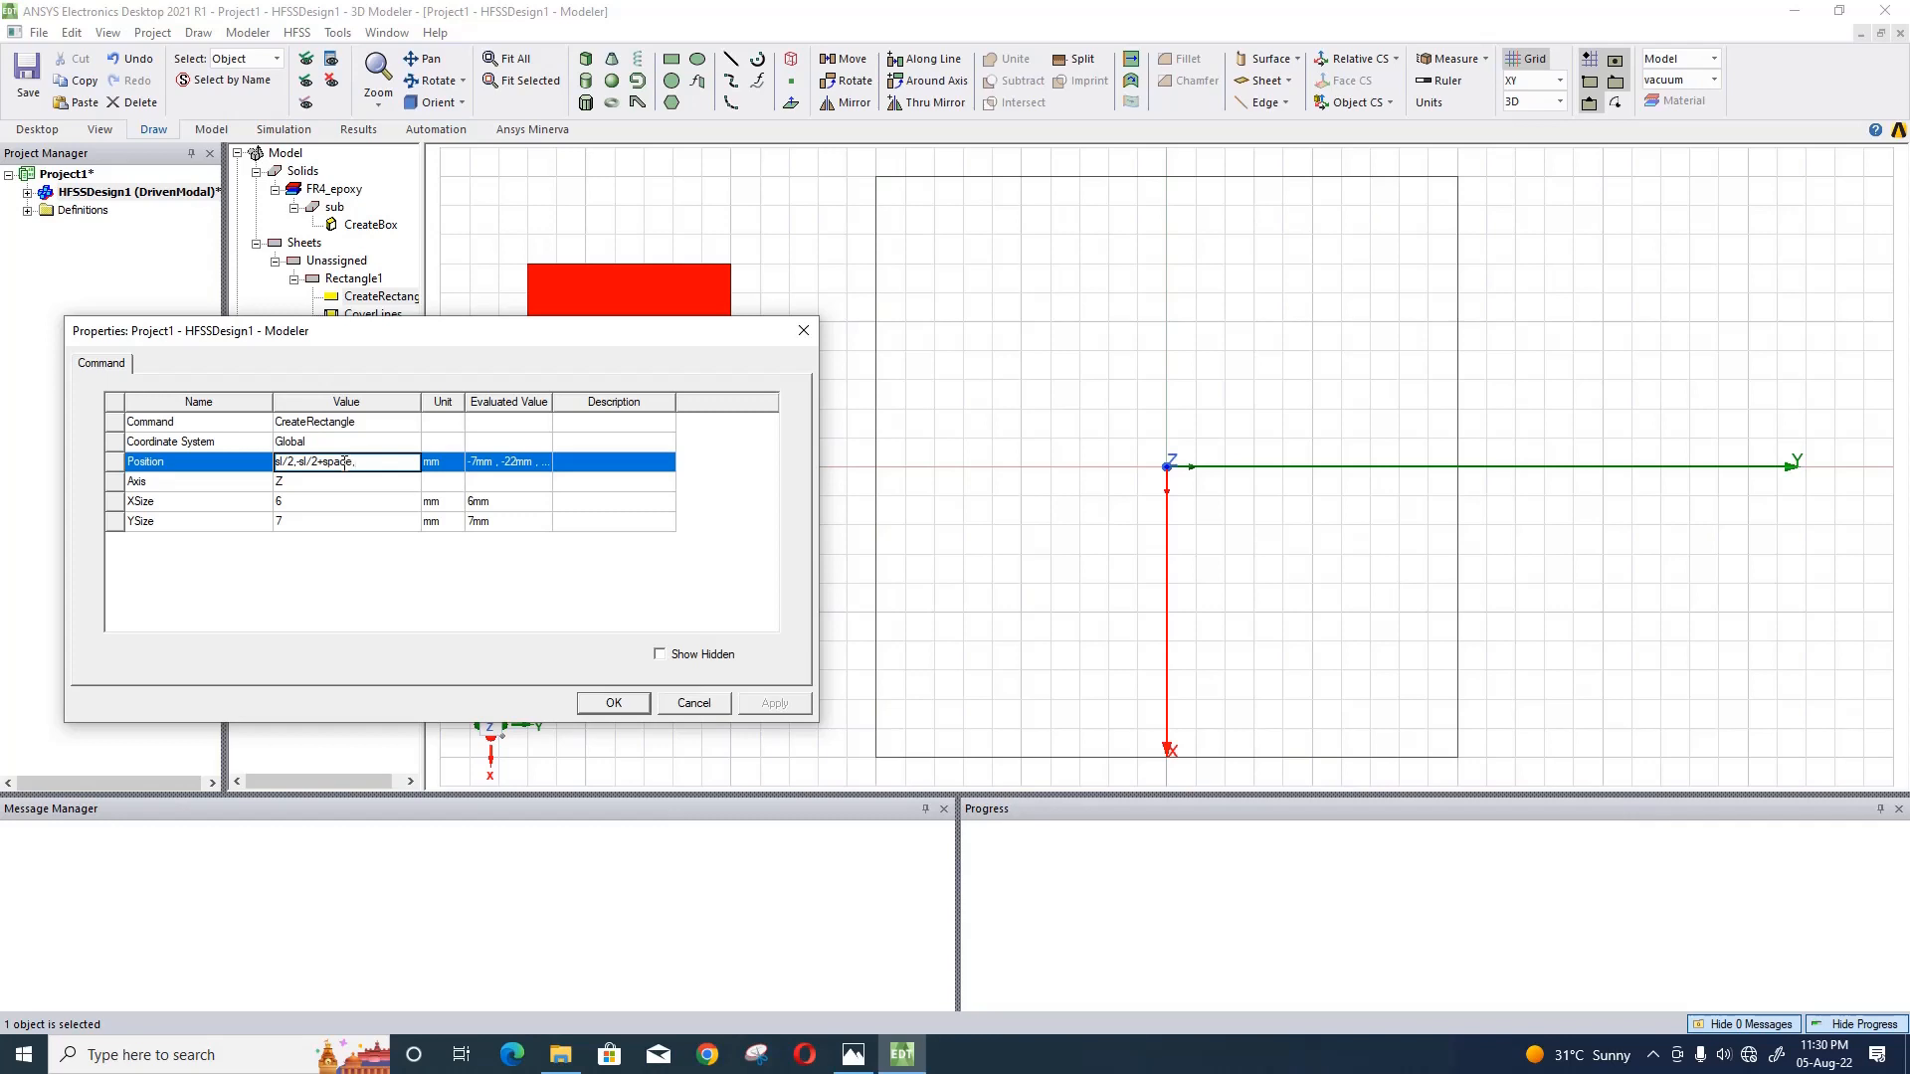
pyautogui.write(',h/2')
pyautogui.click(339, 509)
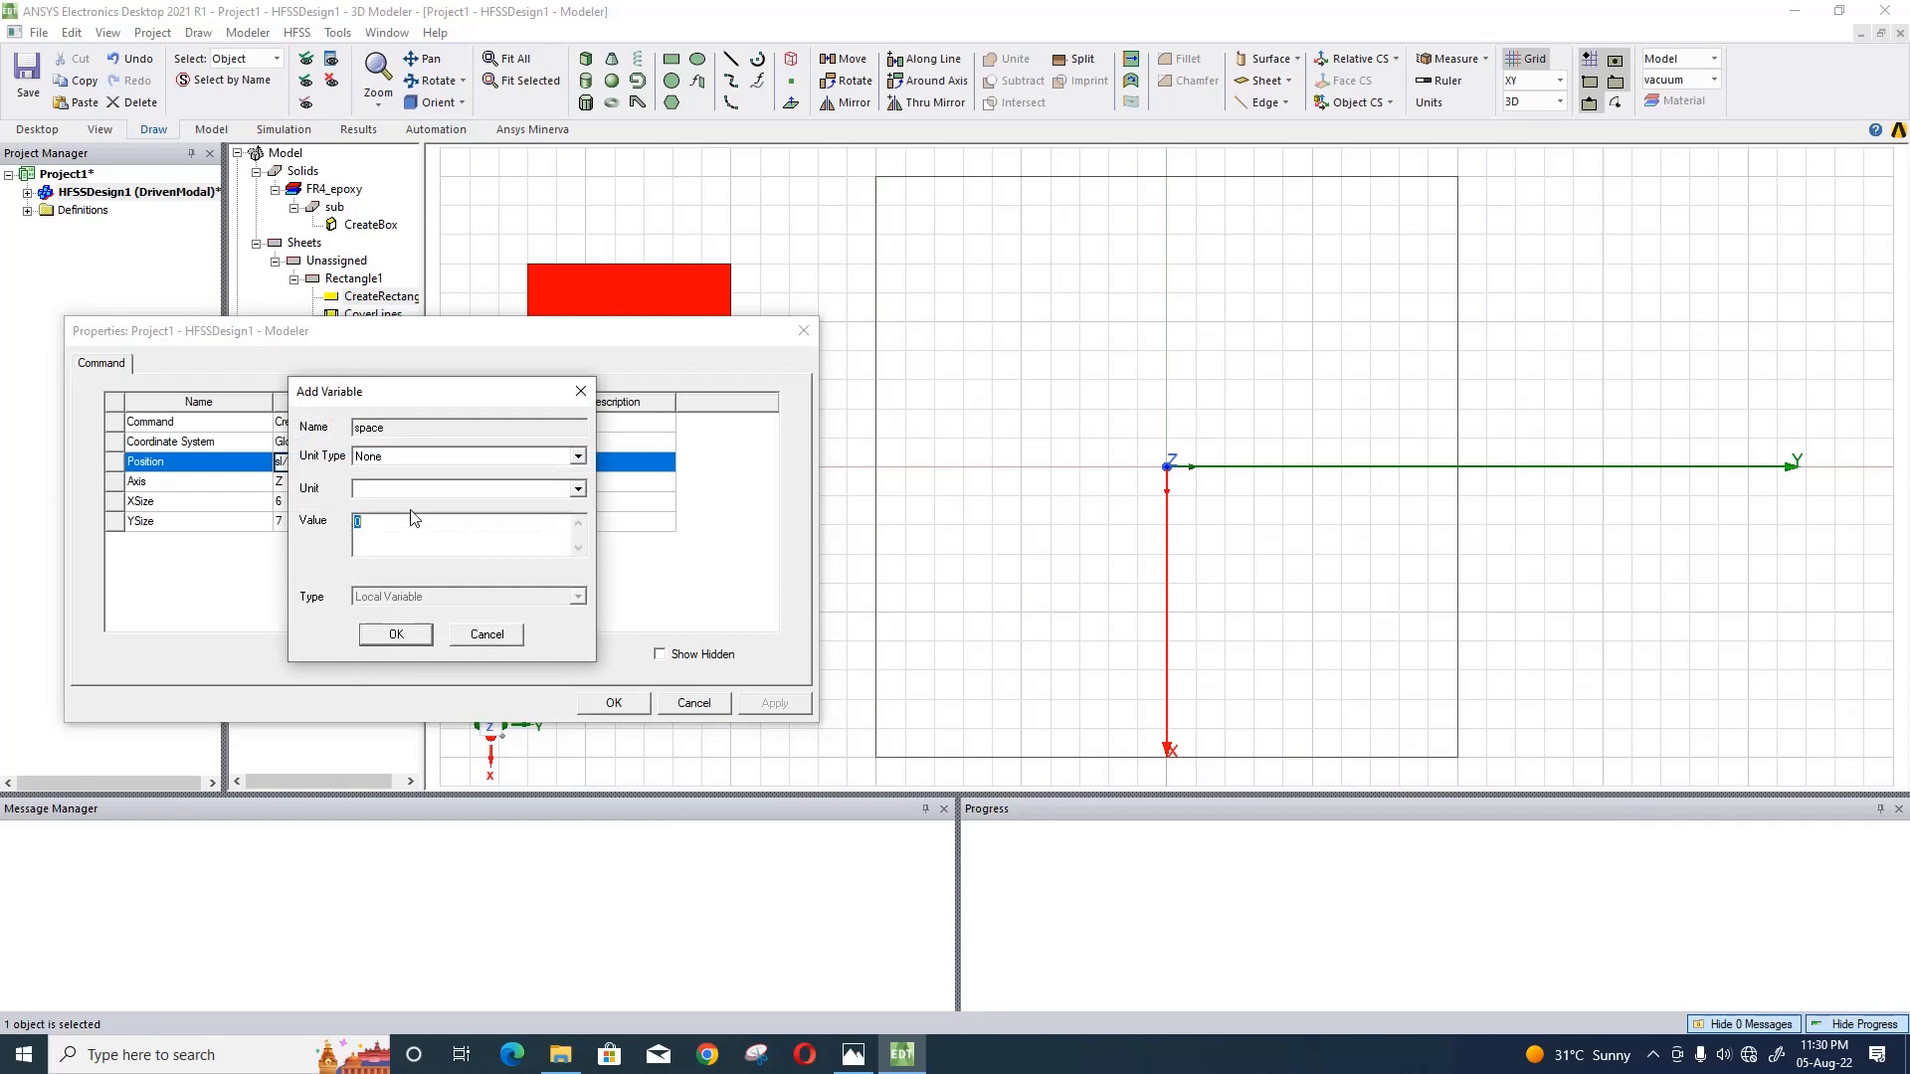
pyautogui.write('4.8mm')
pyautogui.click(396, 634)
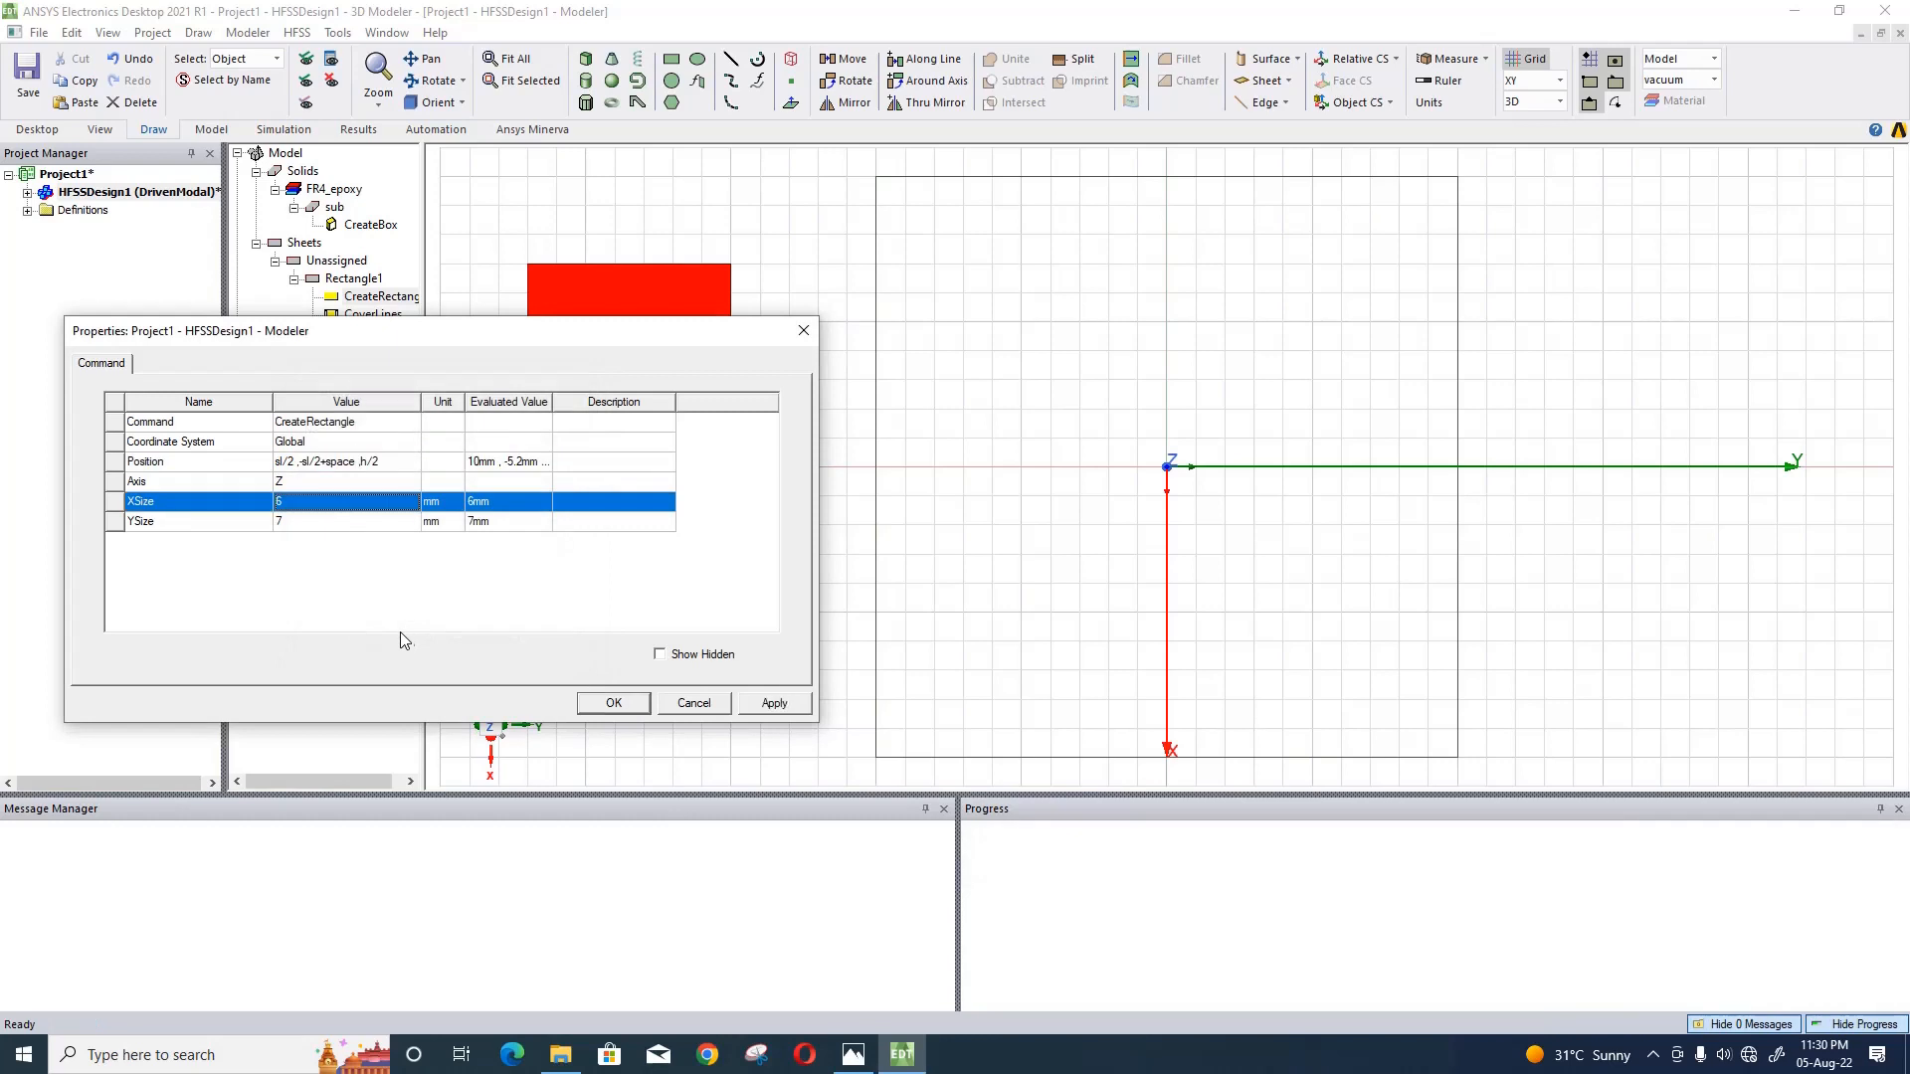
# - Set the red rectangle's XSize to rx, defining the new variable rx as 2 mm
pyautogui.click(342, 512)
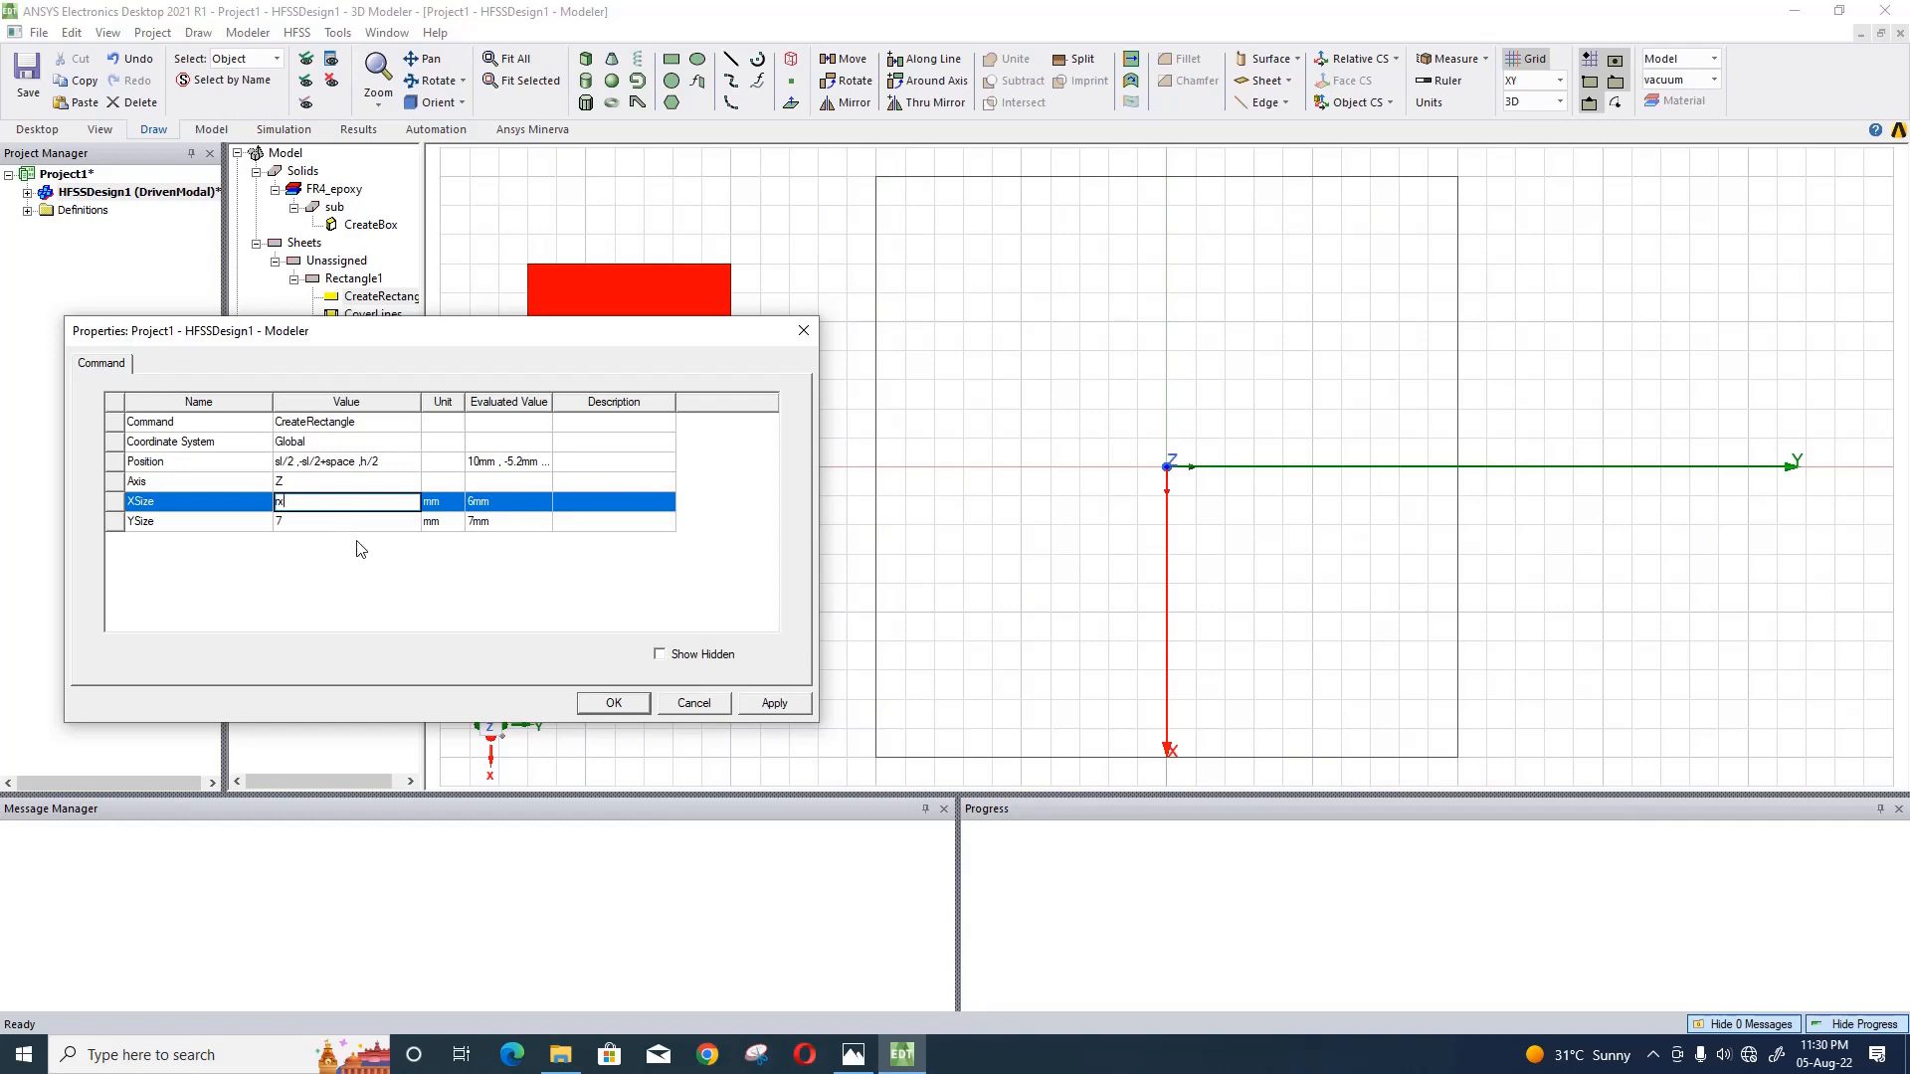
pyautogui.press('Return')
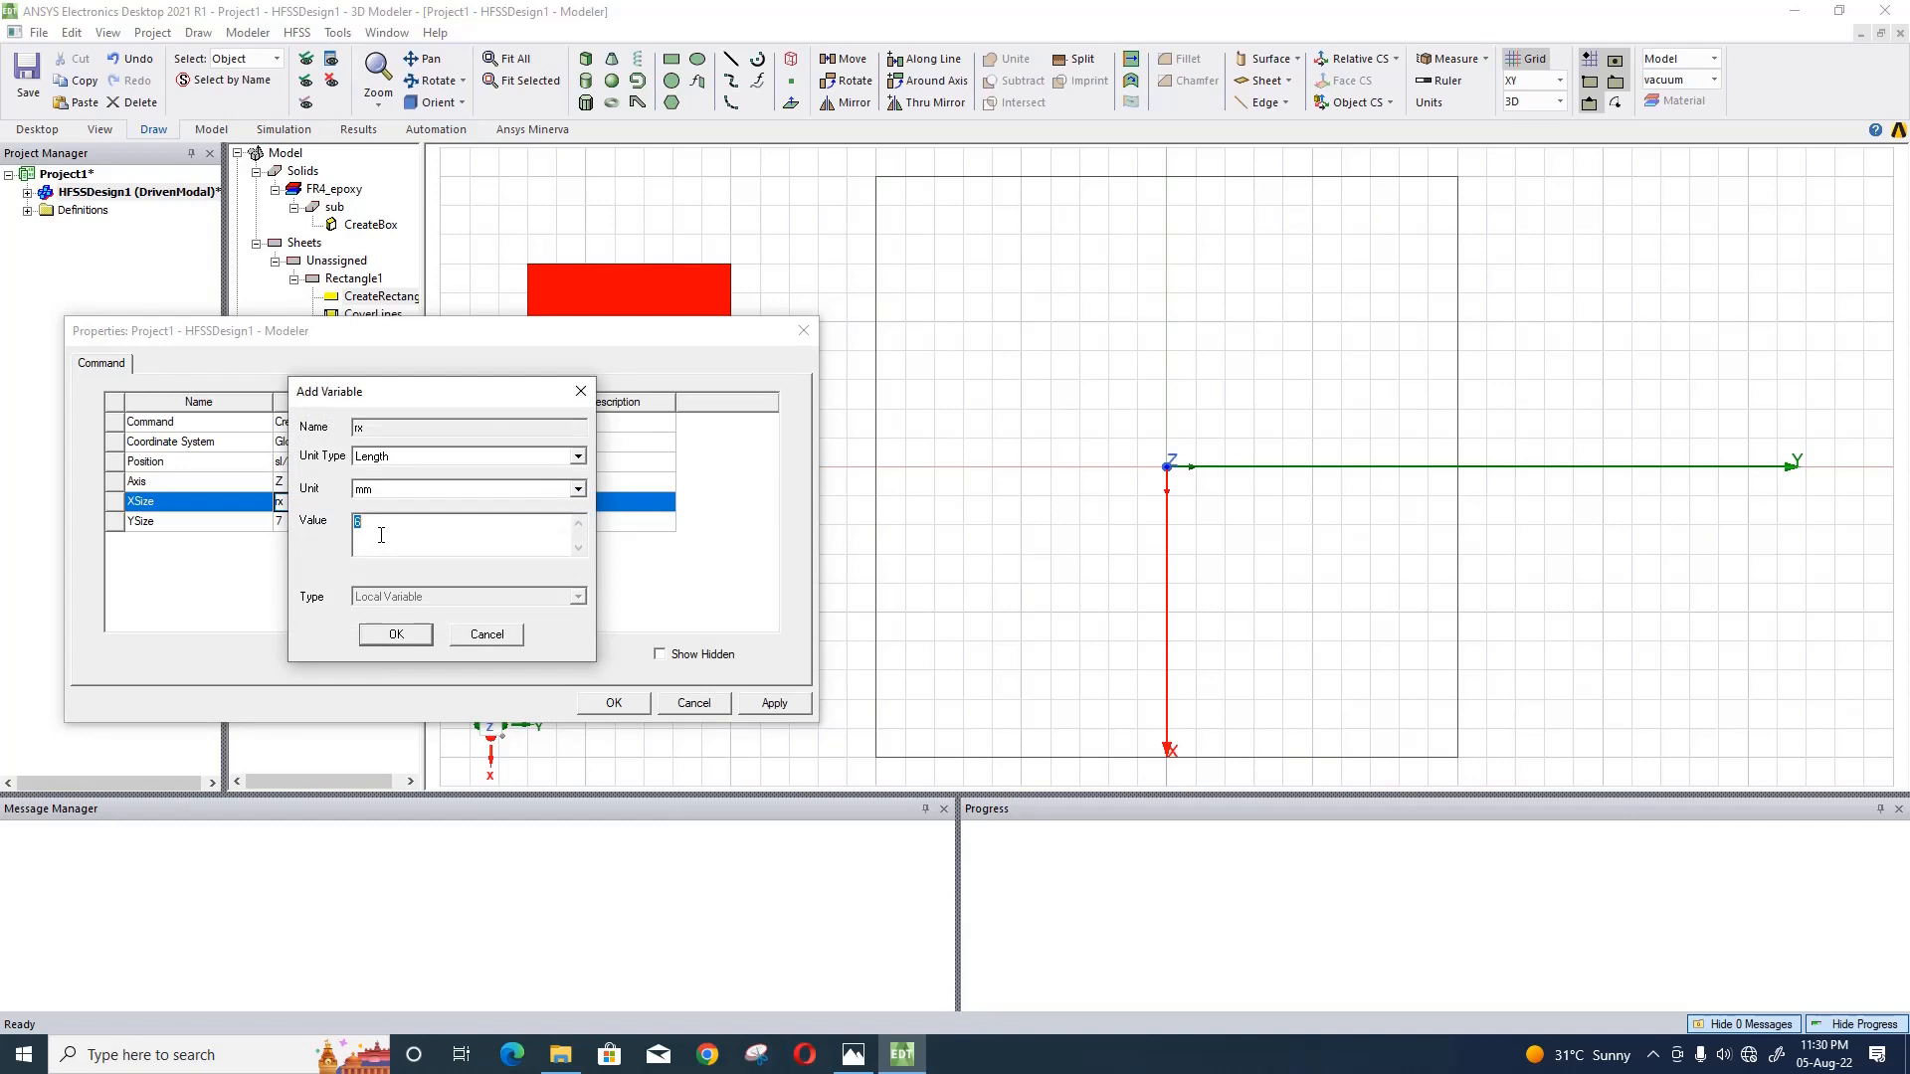
pyautogui.write('2')
pyautogui.click(396, 634)
# - Set the red rectangle's YSize to ry, defining the new variable ry as 2.5 mm, and apply the changes
pyautogui.click(340, 521)
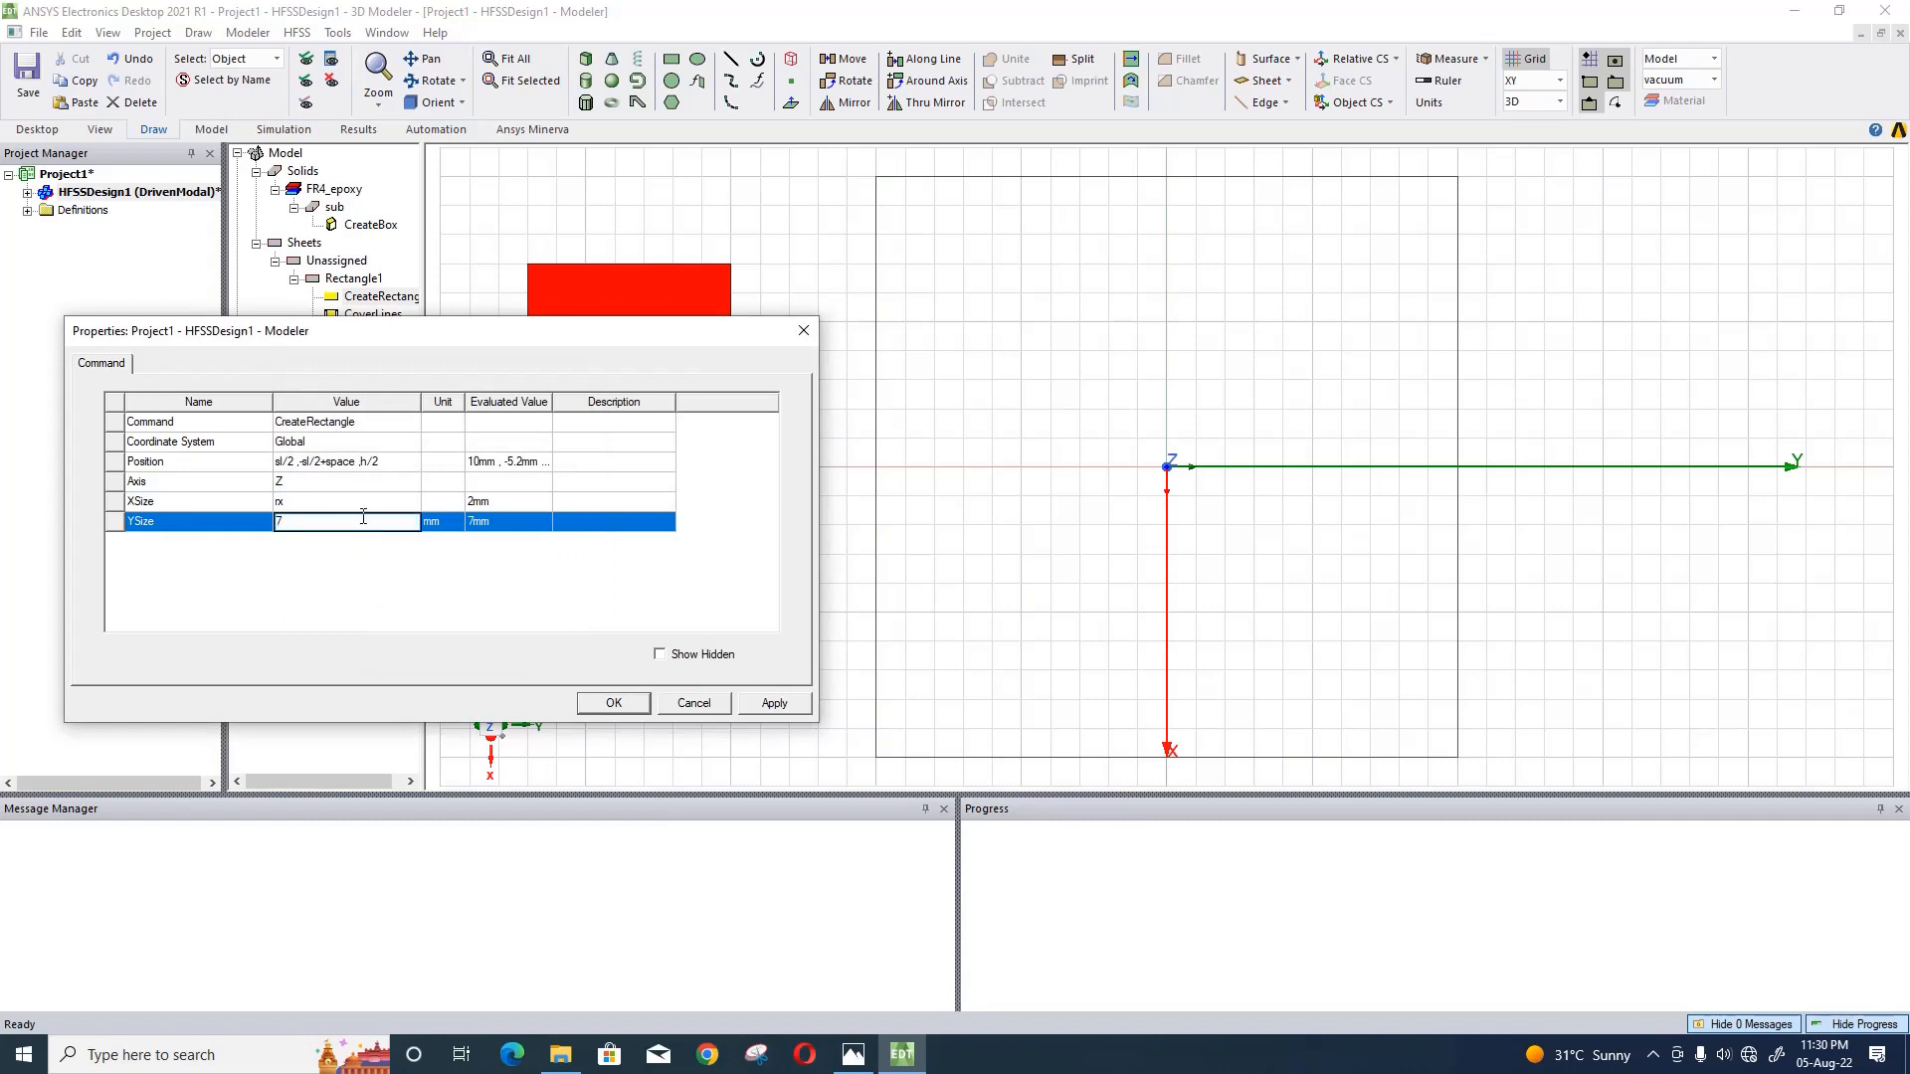
pyautogui.write('ry')
pyautogui.press('Return')
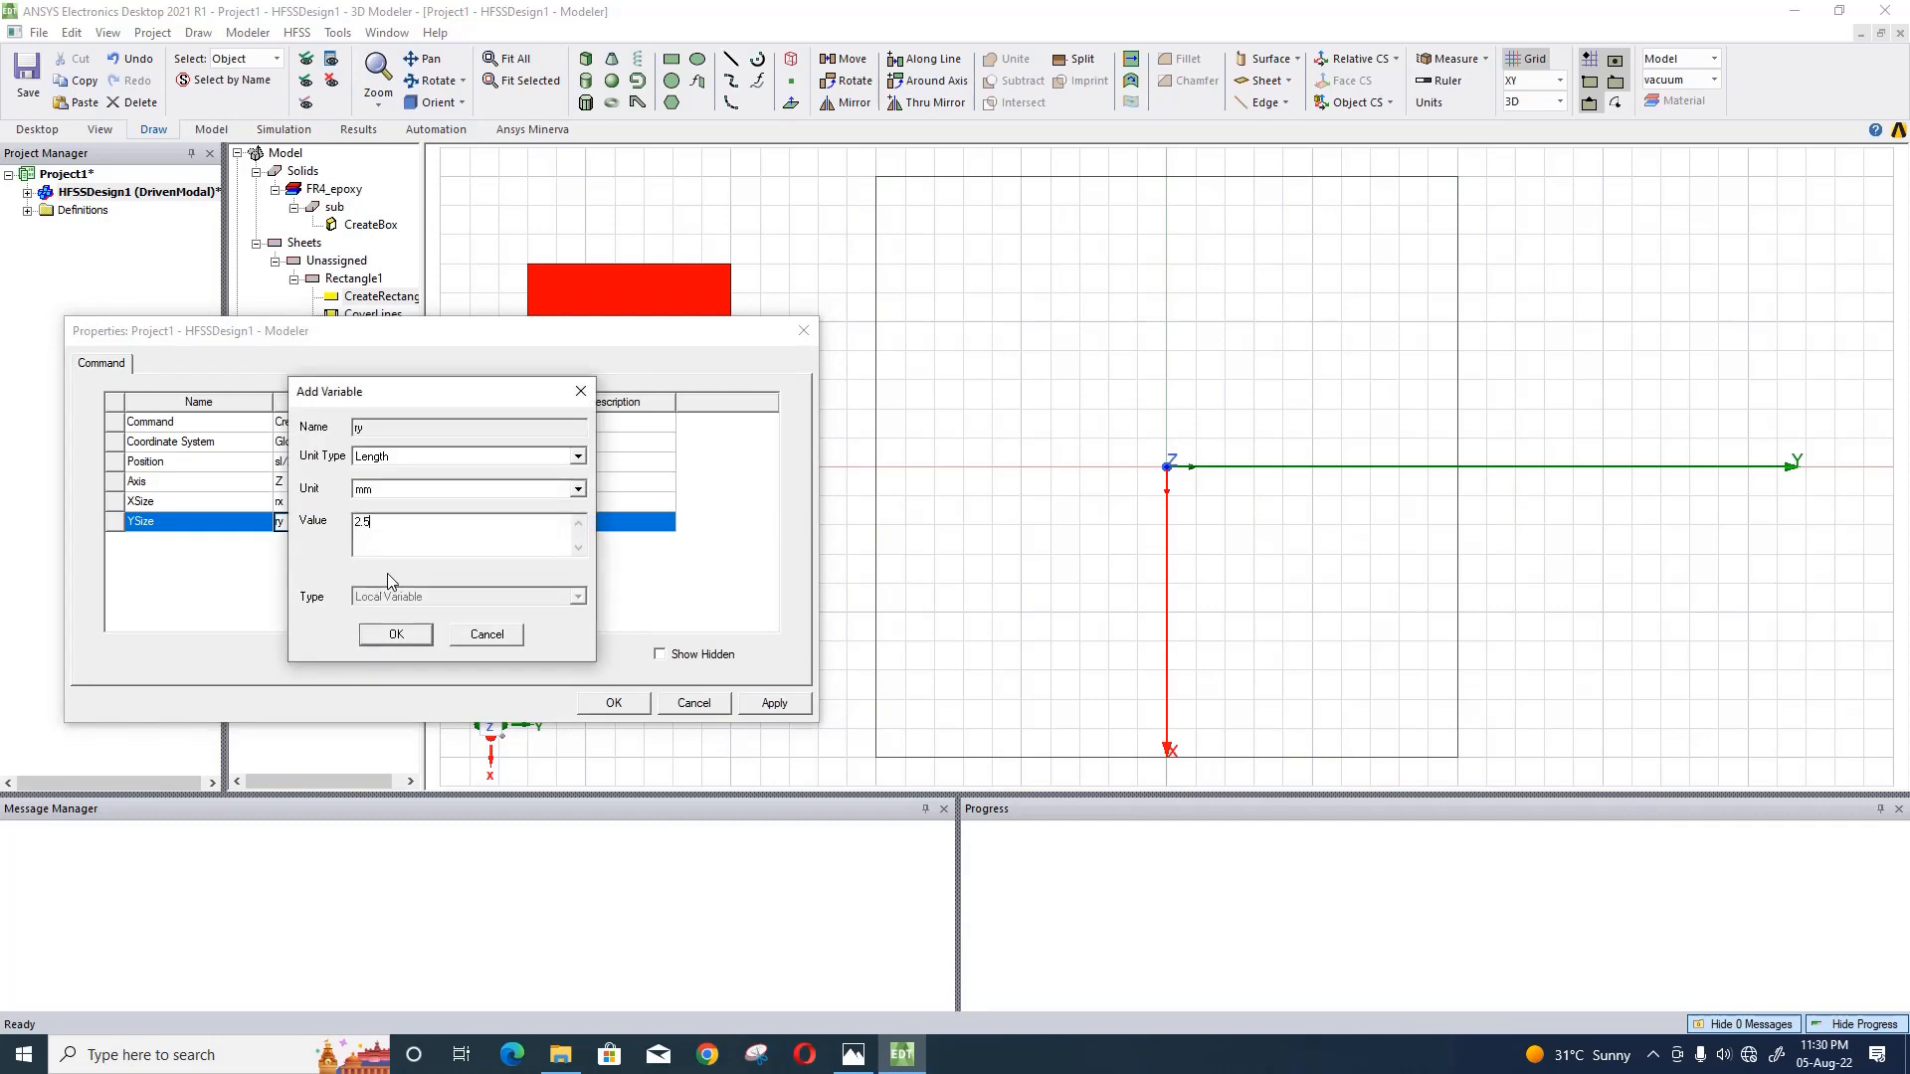
pyautogui.write('2.5')
pyautogui.click(396, 633)
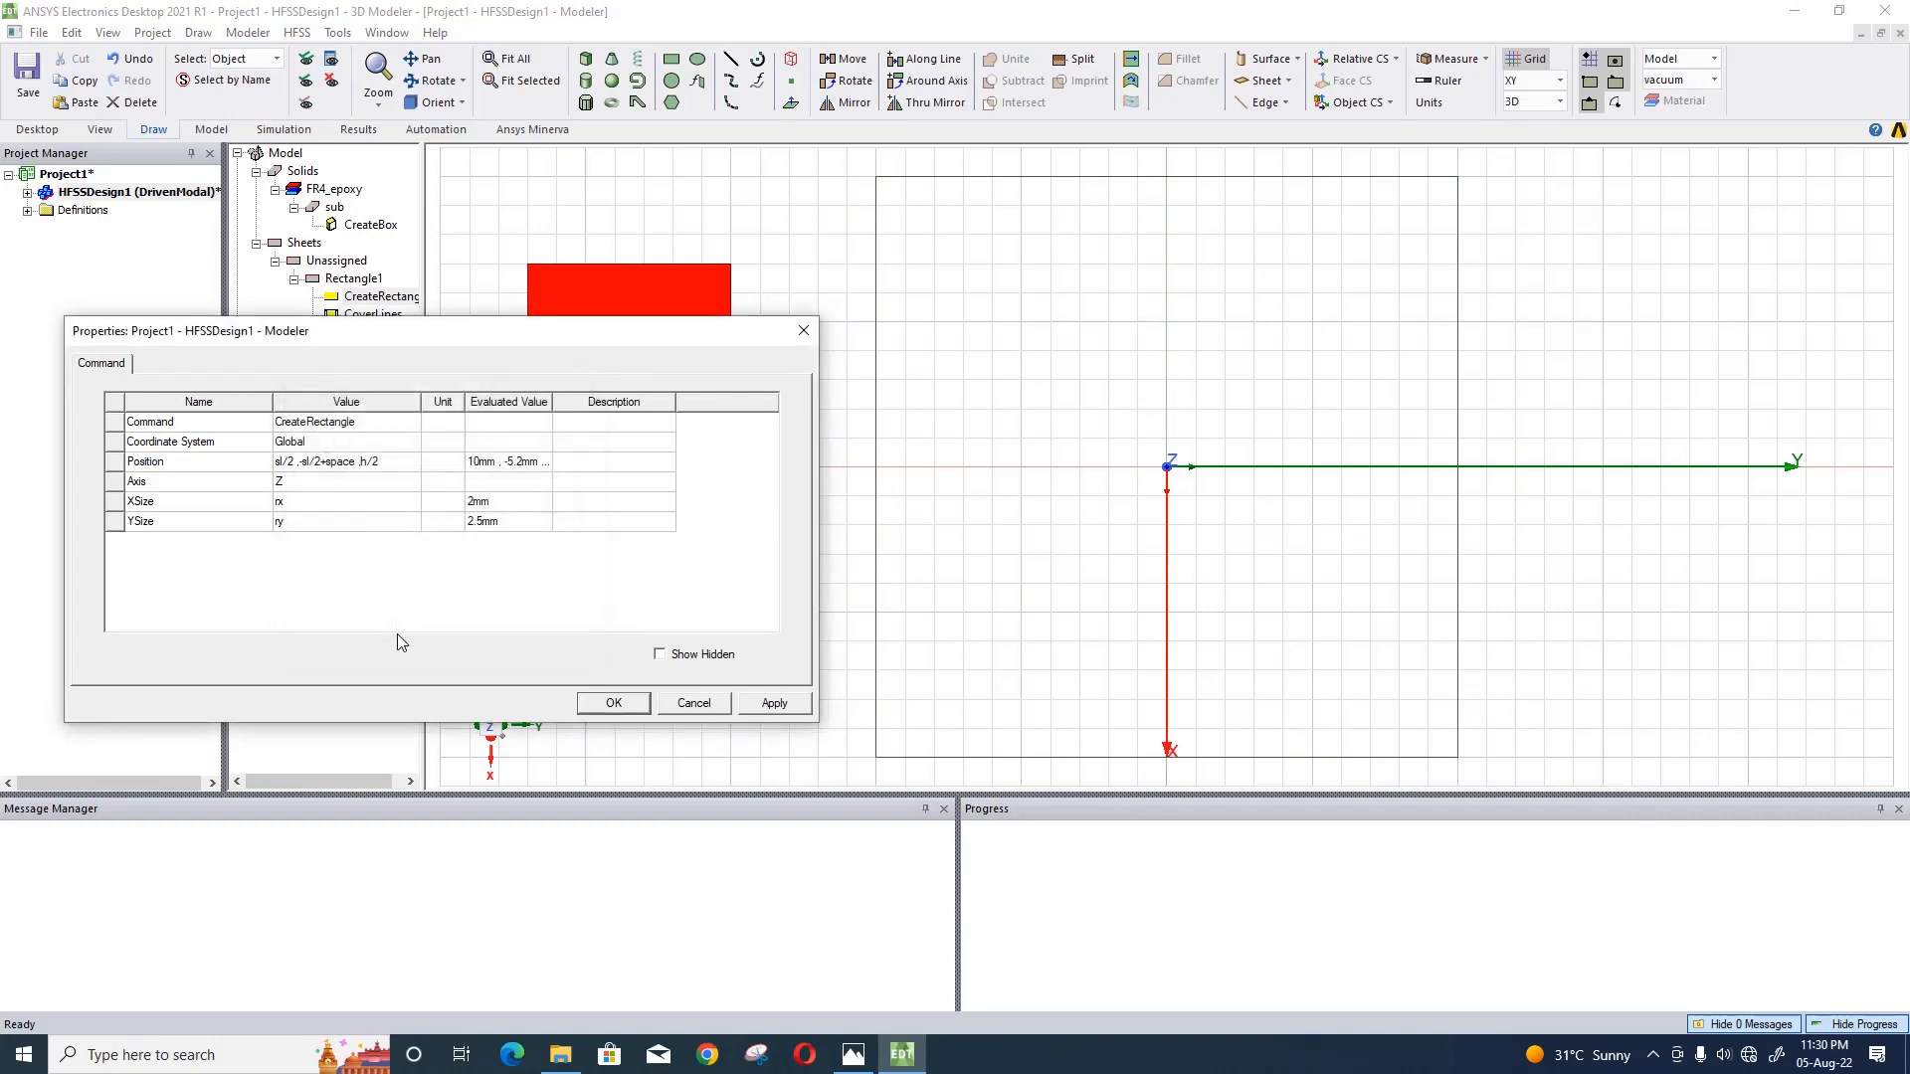
pyautogui.click(745, 704)
# - Reverse the red rectangle's X direction by setting its XSize to -rx
pyautogui.click(311, 504)
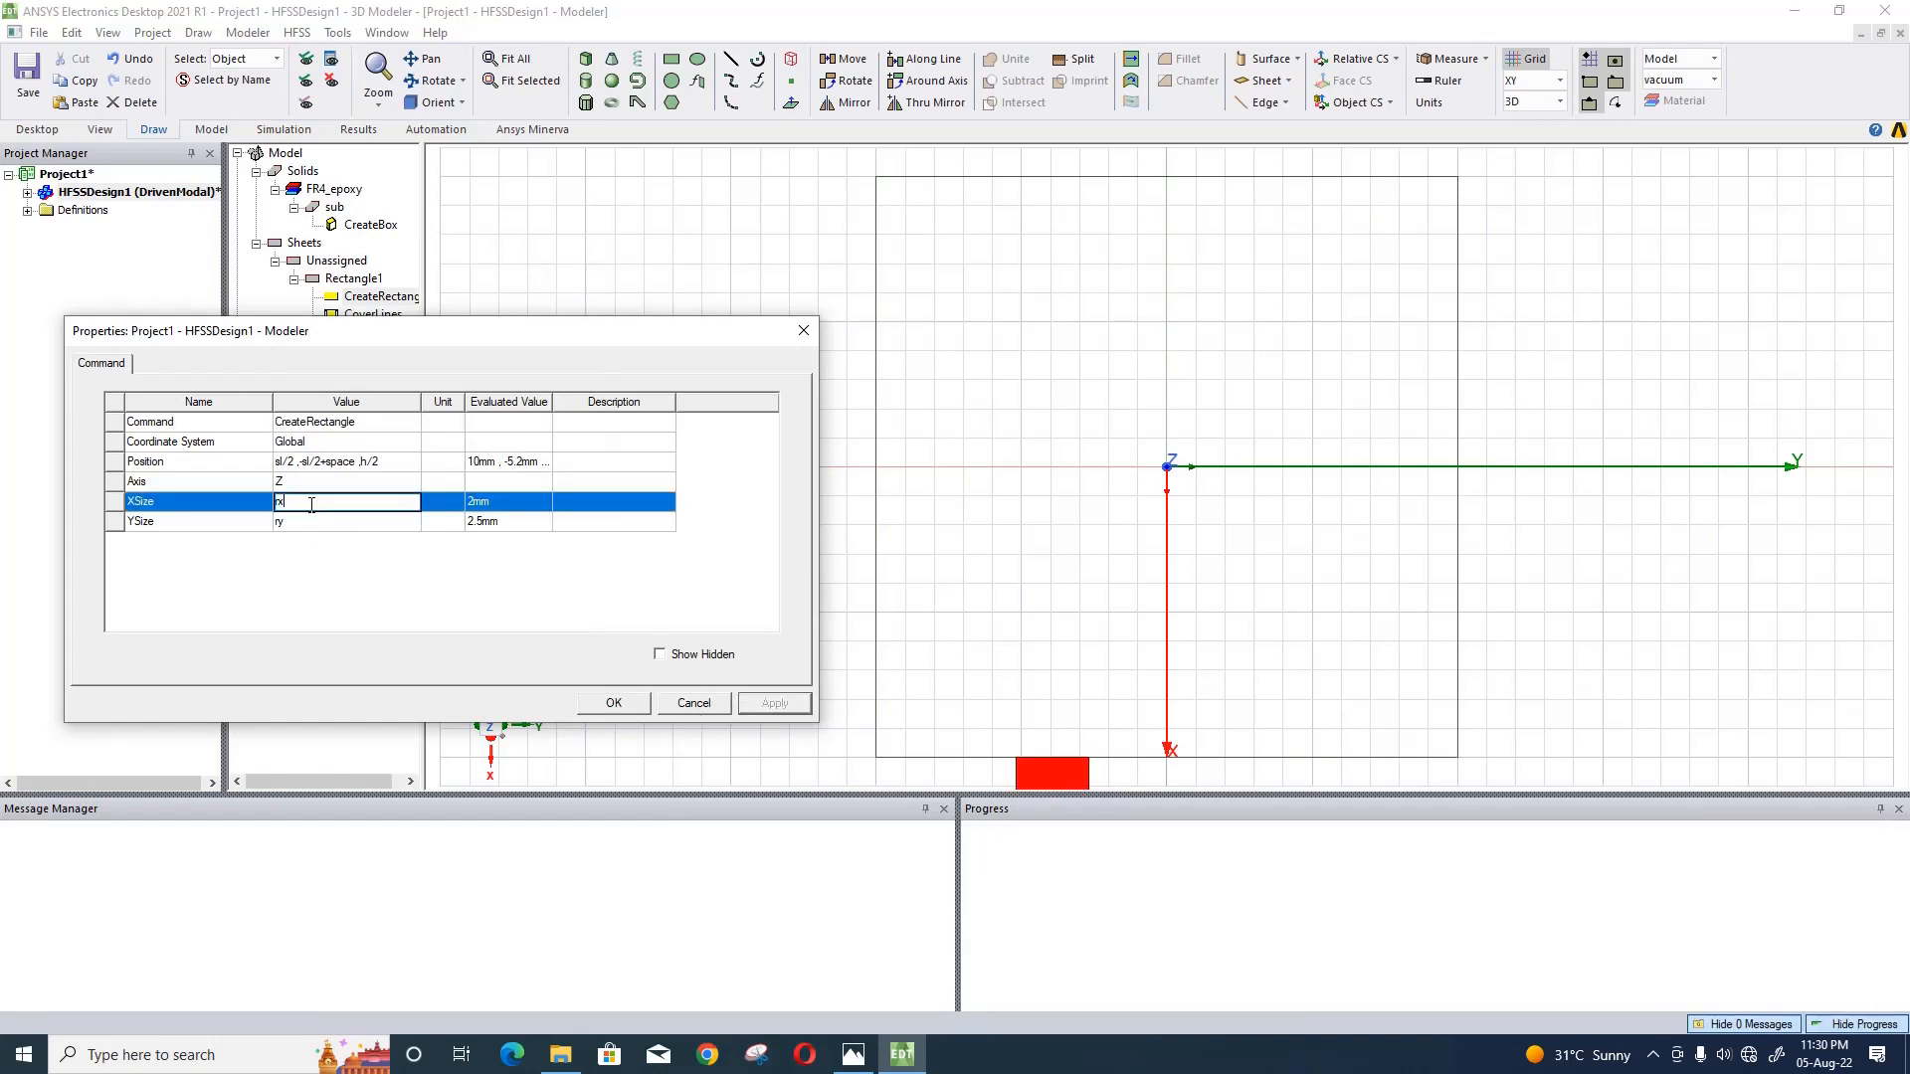
pyautogui.write('-')
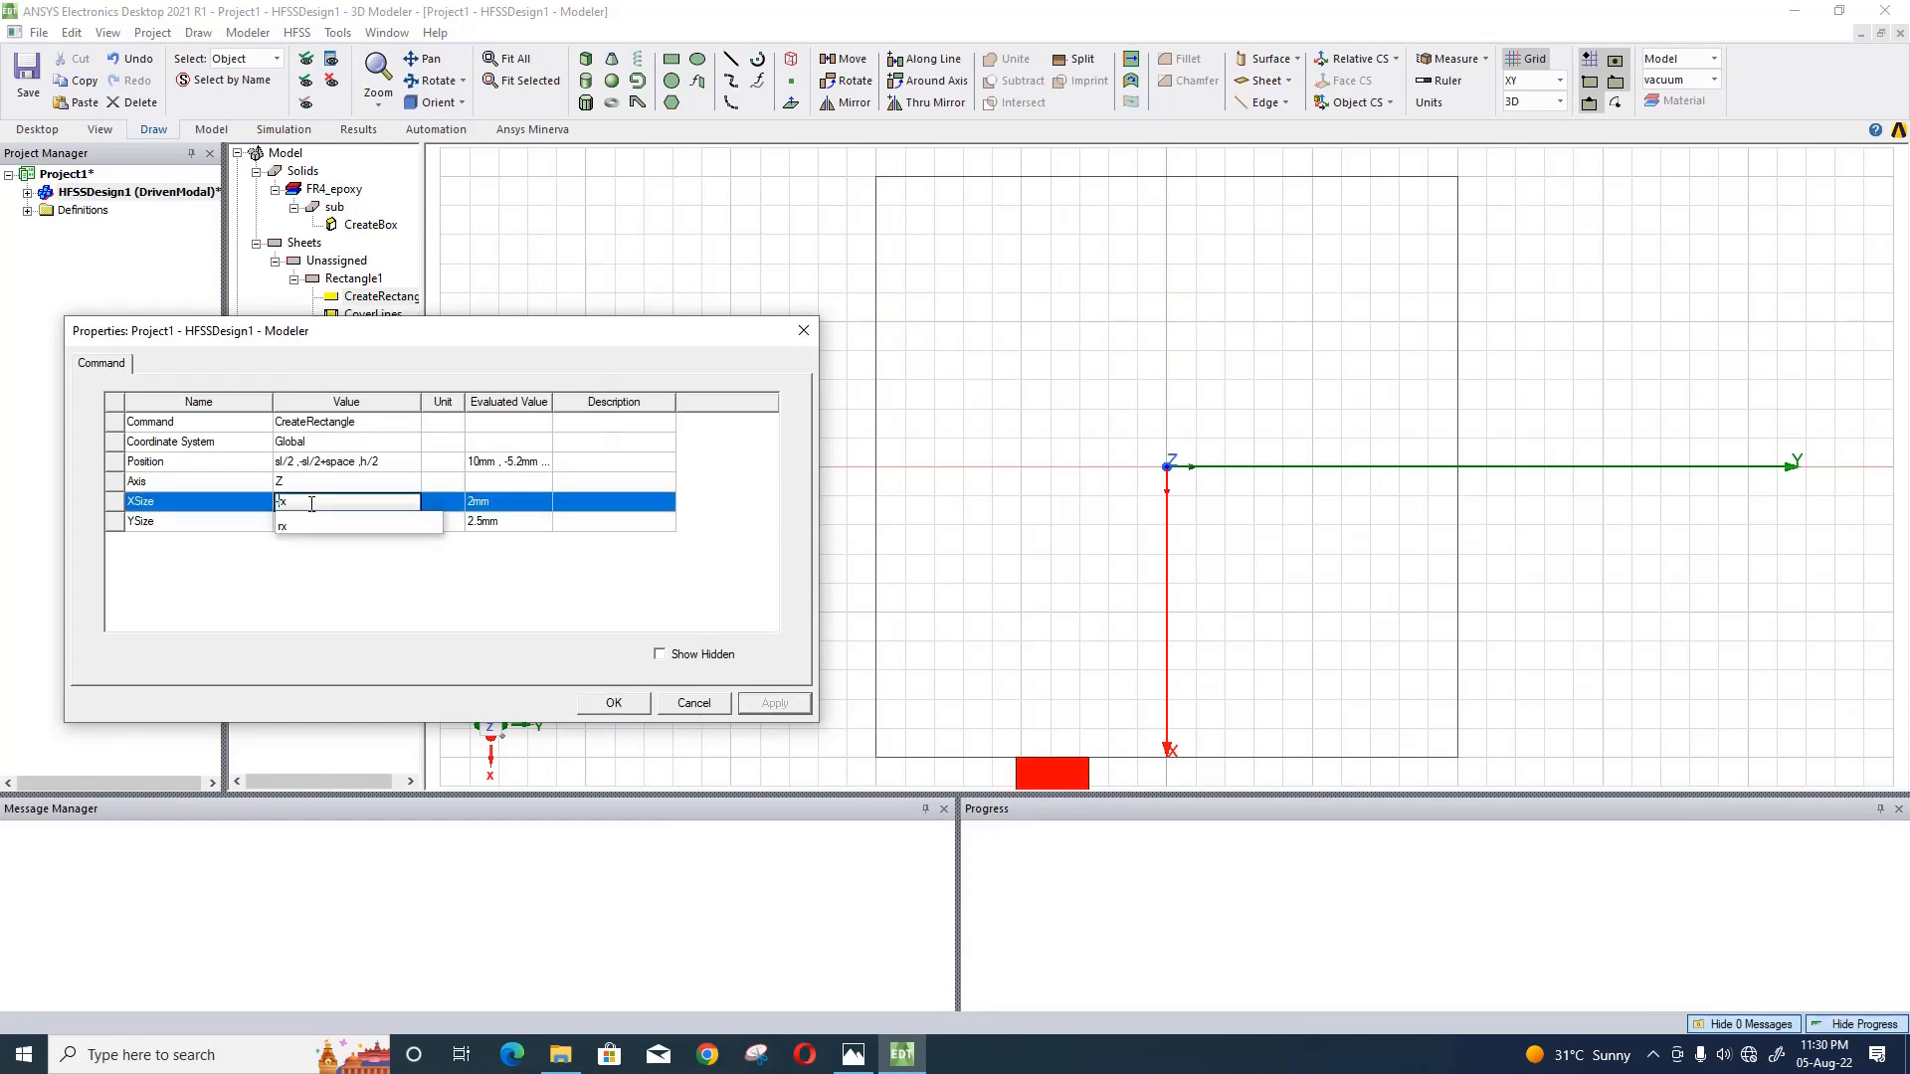
pyautogui.click(543, 578)
pyautogui.click(760, 713)
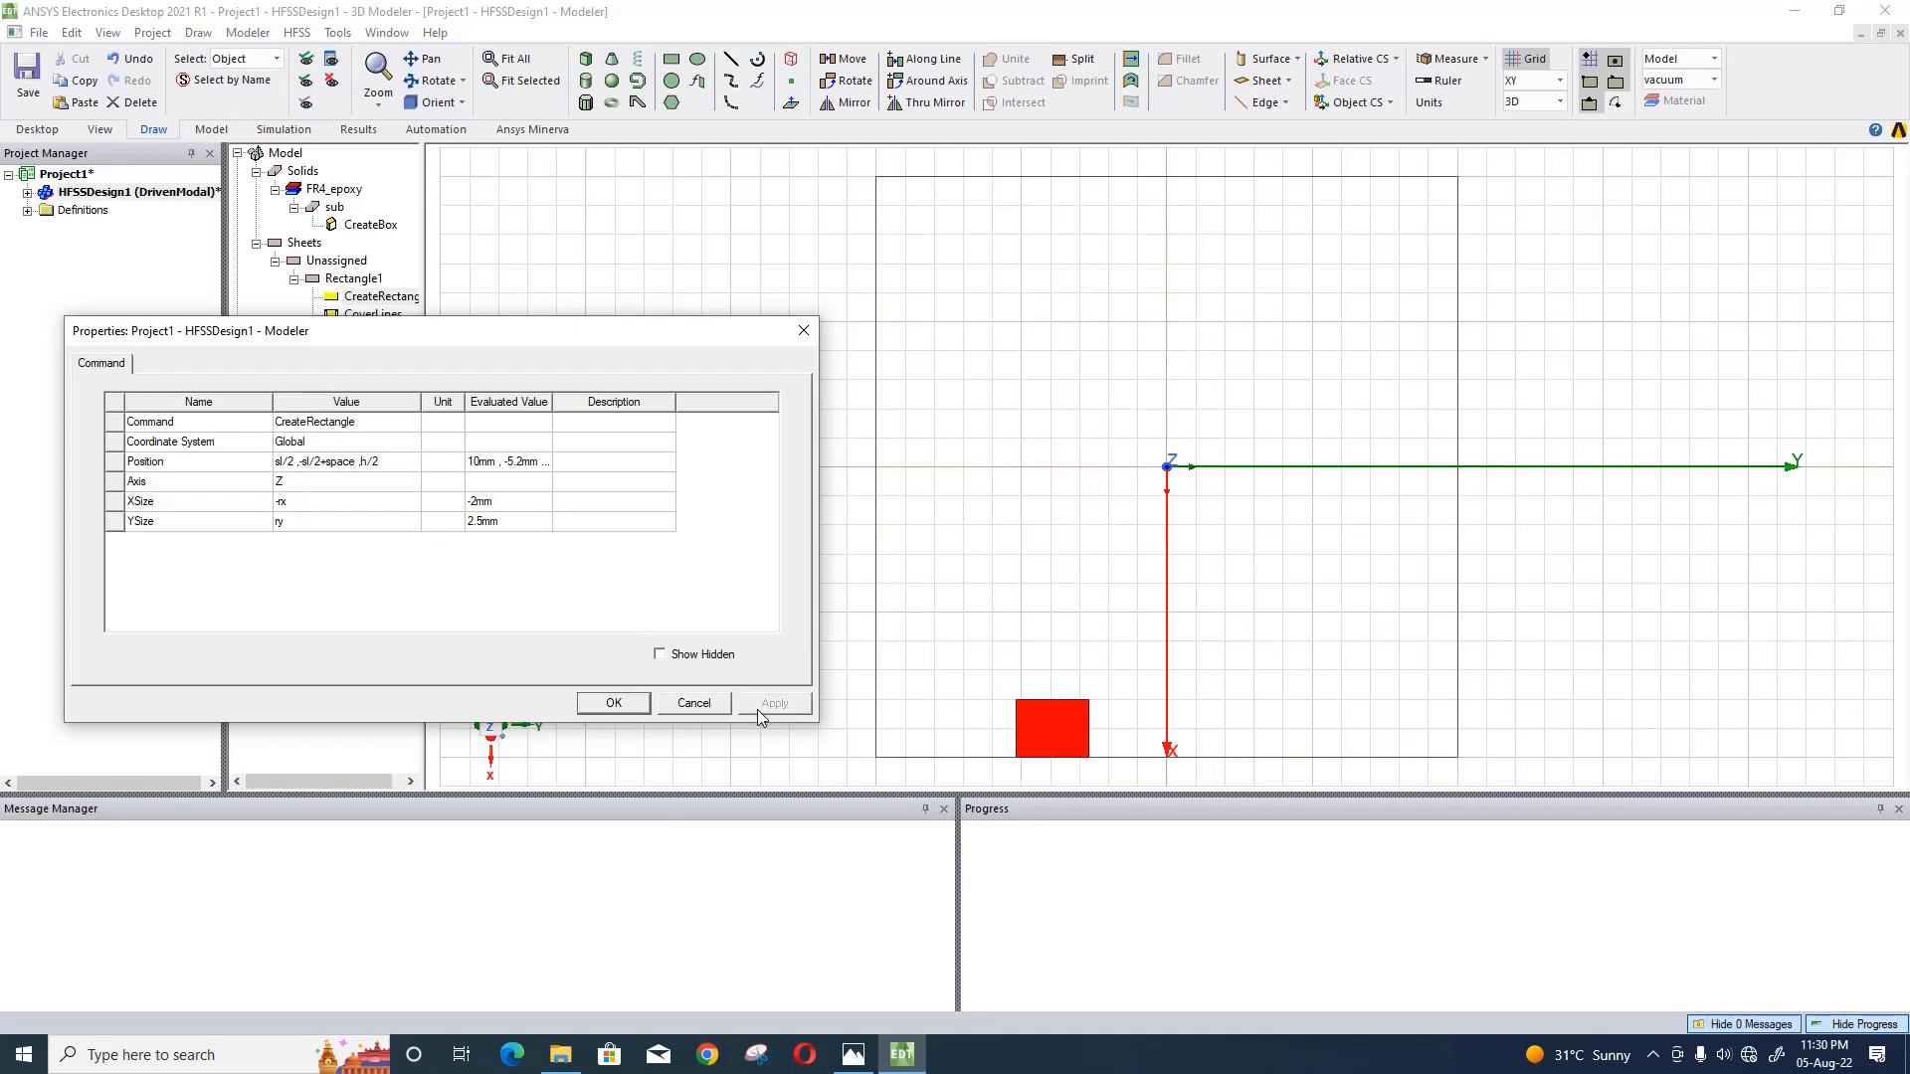
pyautogui.click(614, 703)
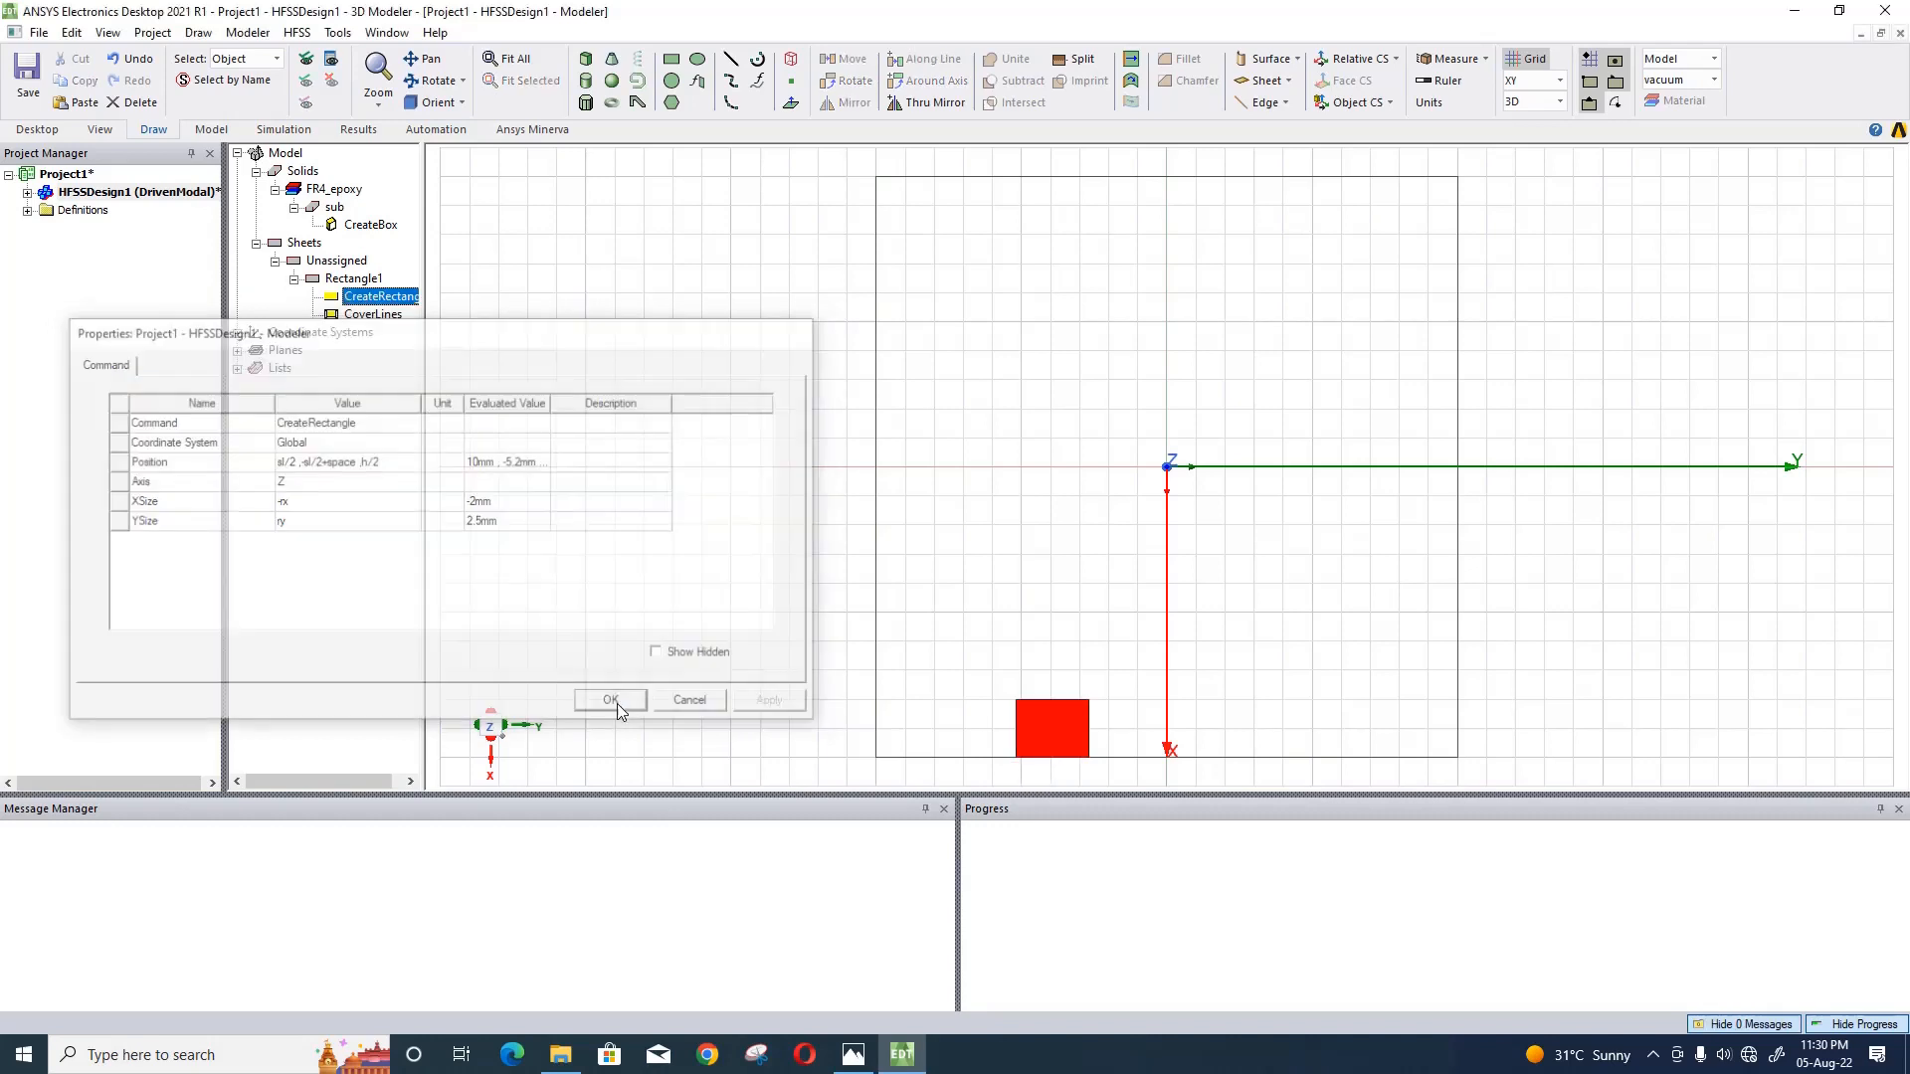
pyautogui.click(643, 236)
pyautogui.click(731, 236)
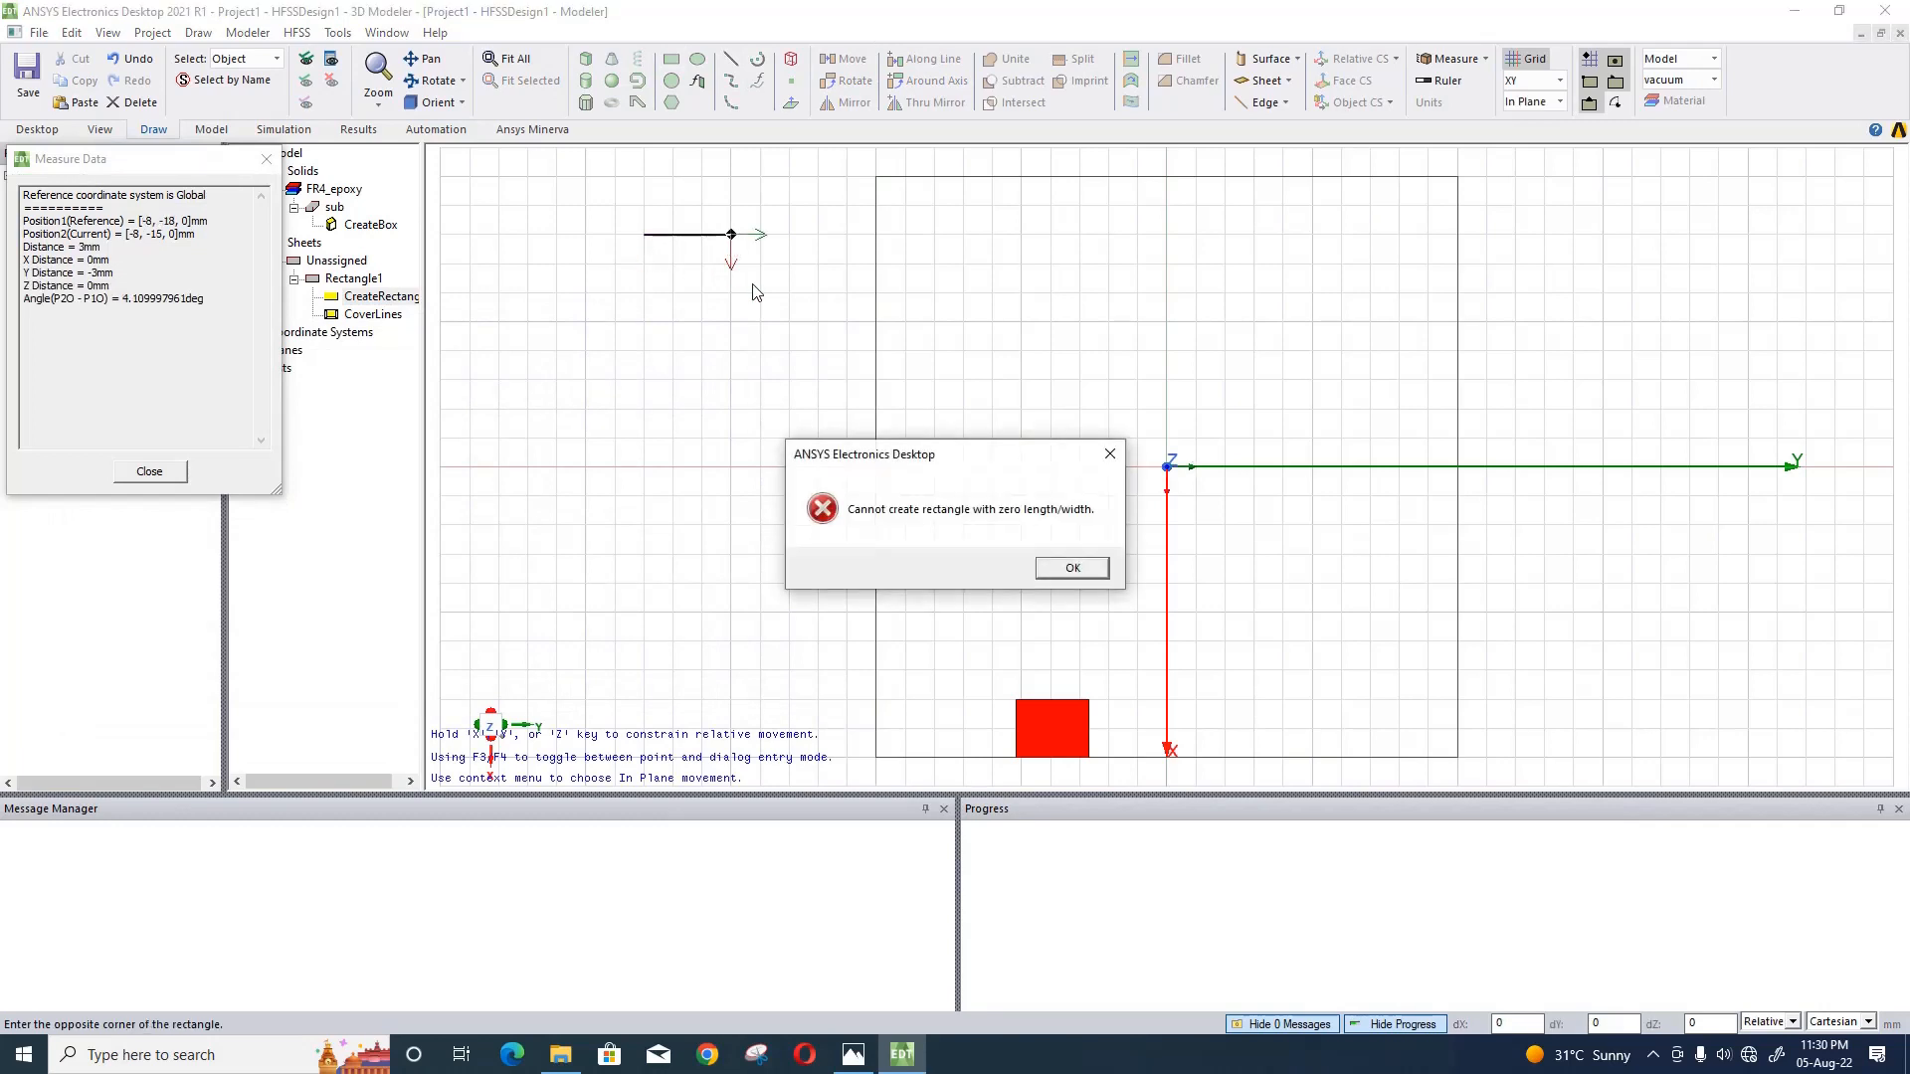
pyautogui.click(1110, 453)
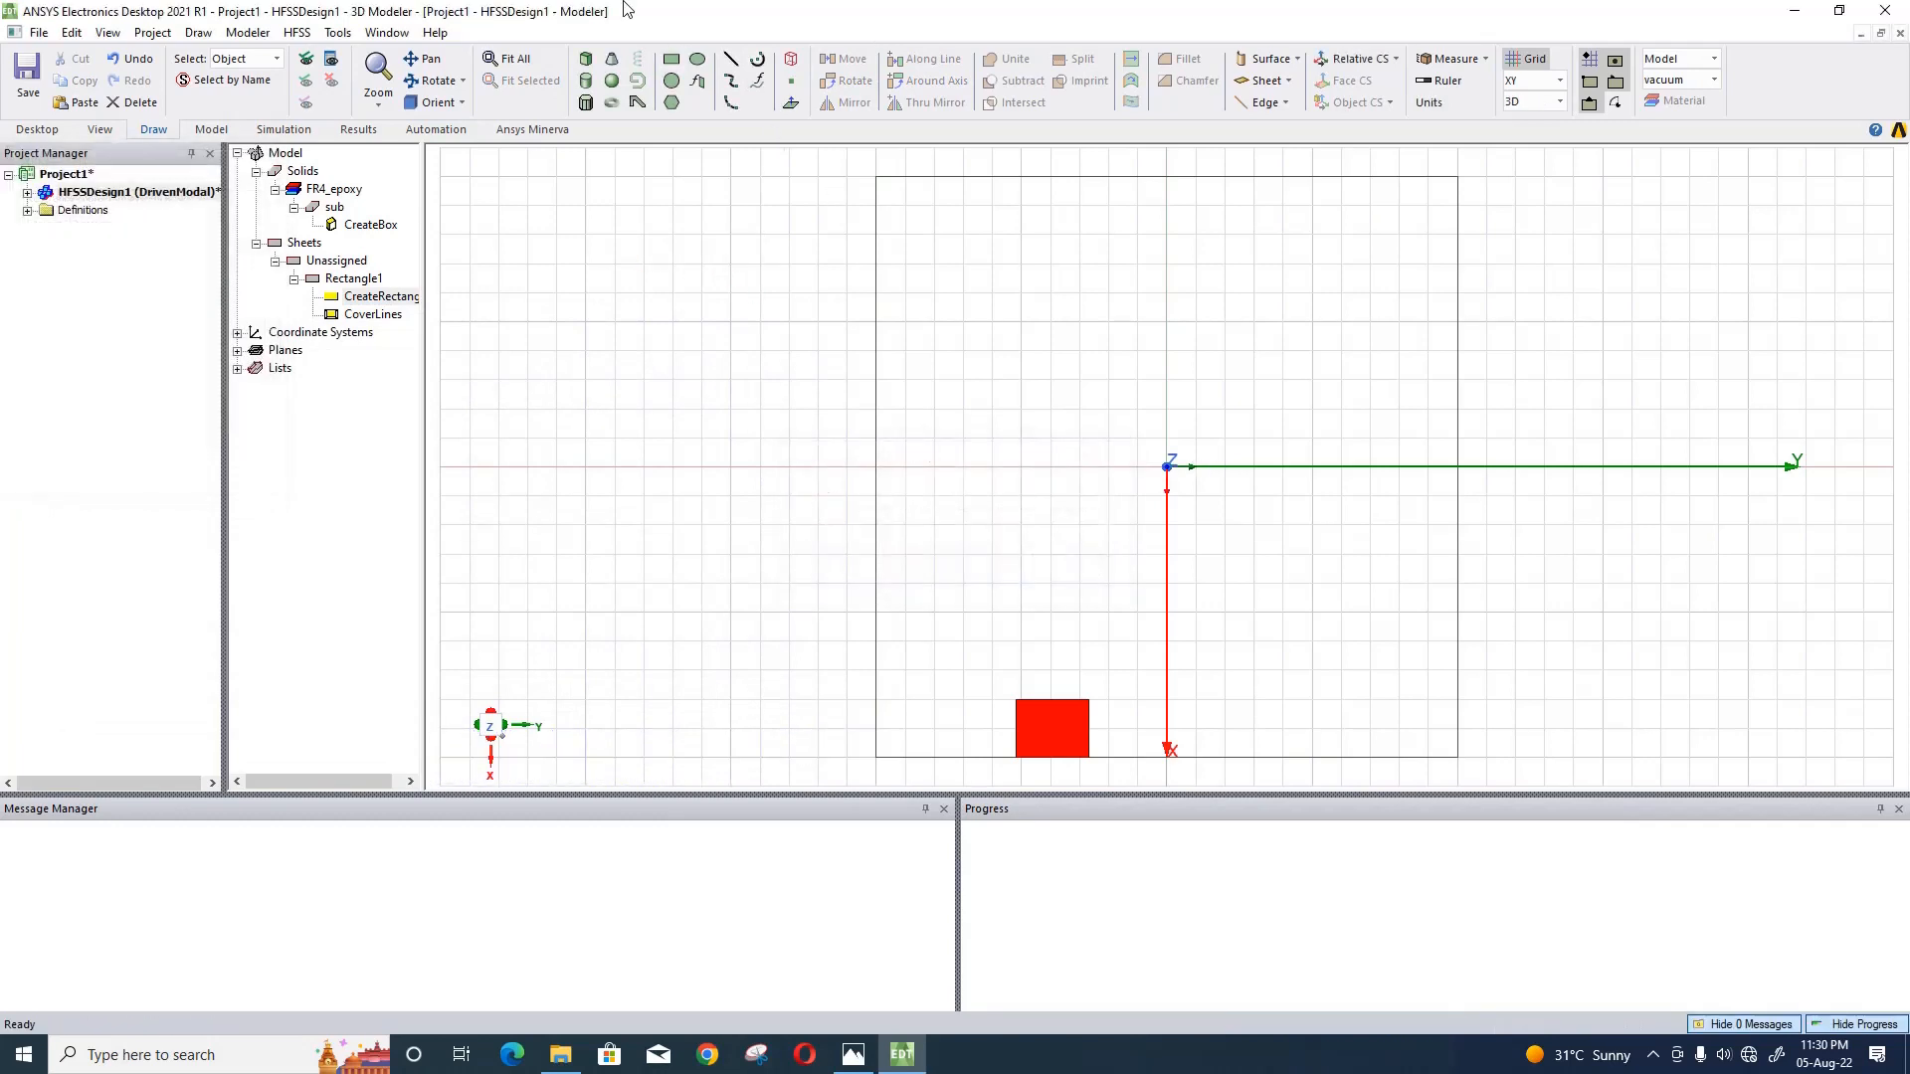
# - Draw a second rectangle about 1 by 5 mm in the empty area beside the substrate
pyautogui.click(671, 63)
pyautogui.click(586, 293)
pyautogui.click(731, 321)
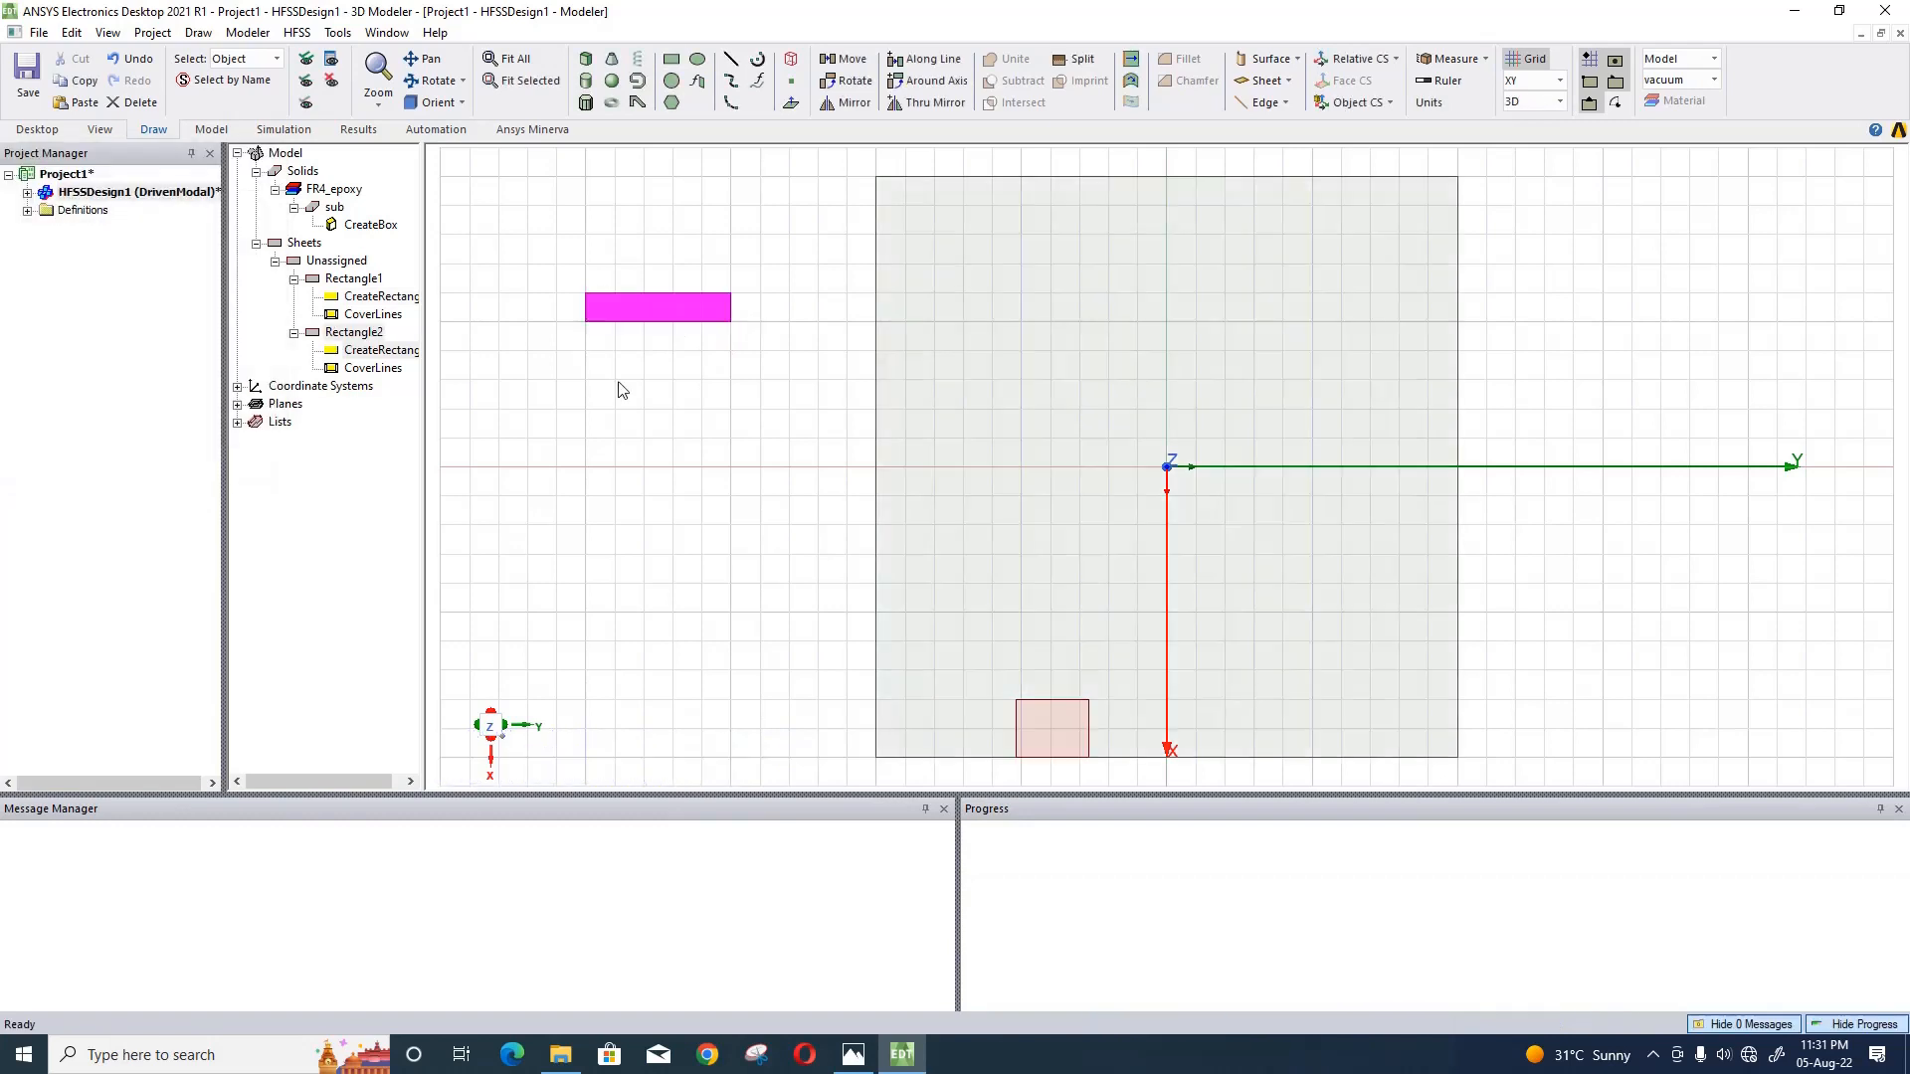
# - Change the color of the second rectangle sheet to yellow
pyautogui.doubleClick(382, 350)
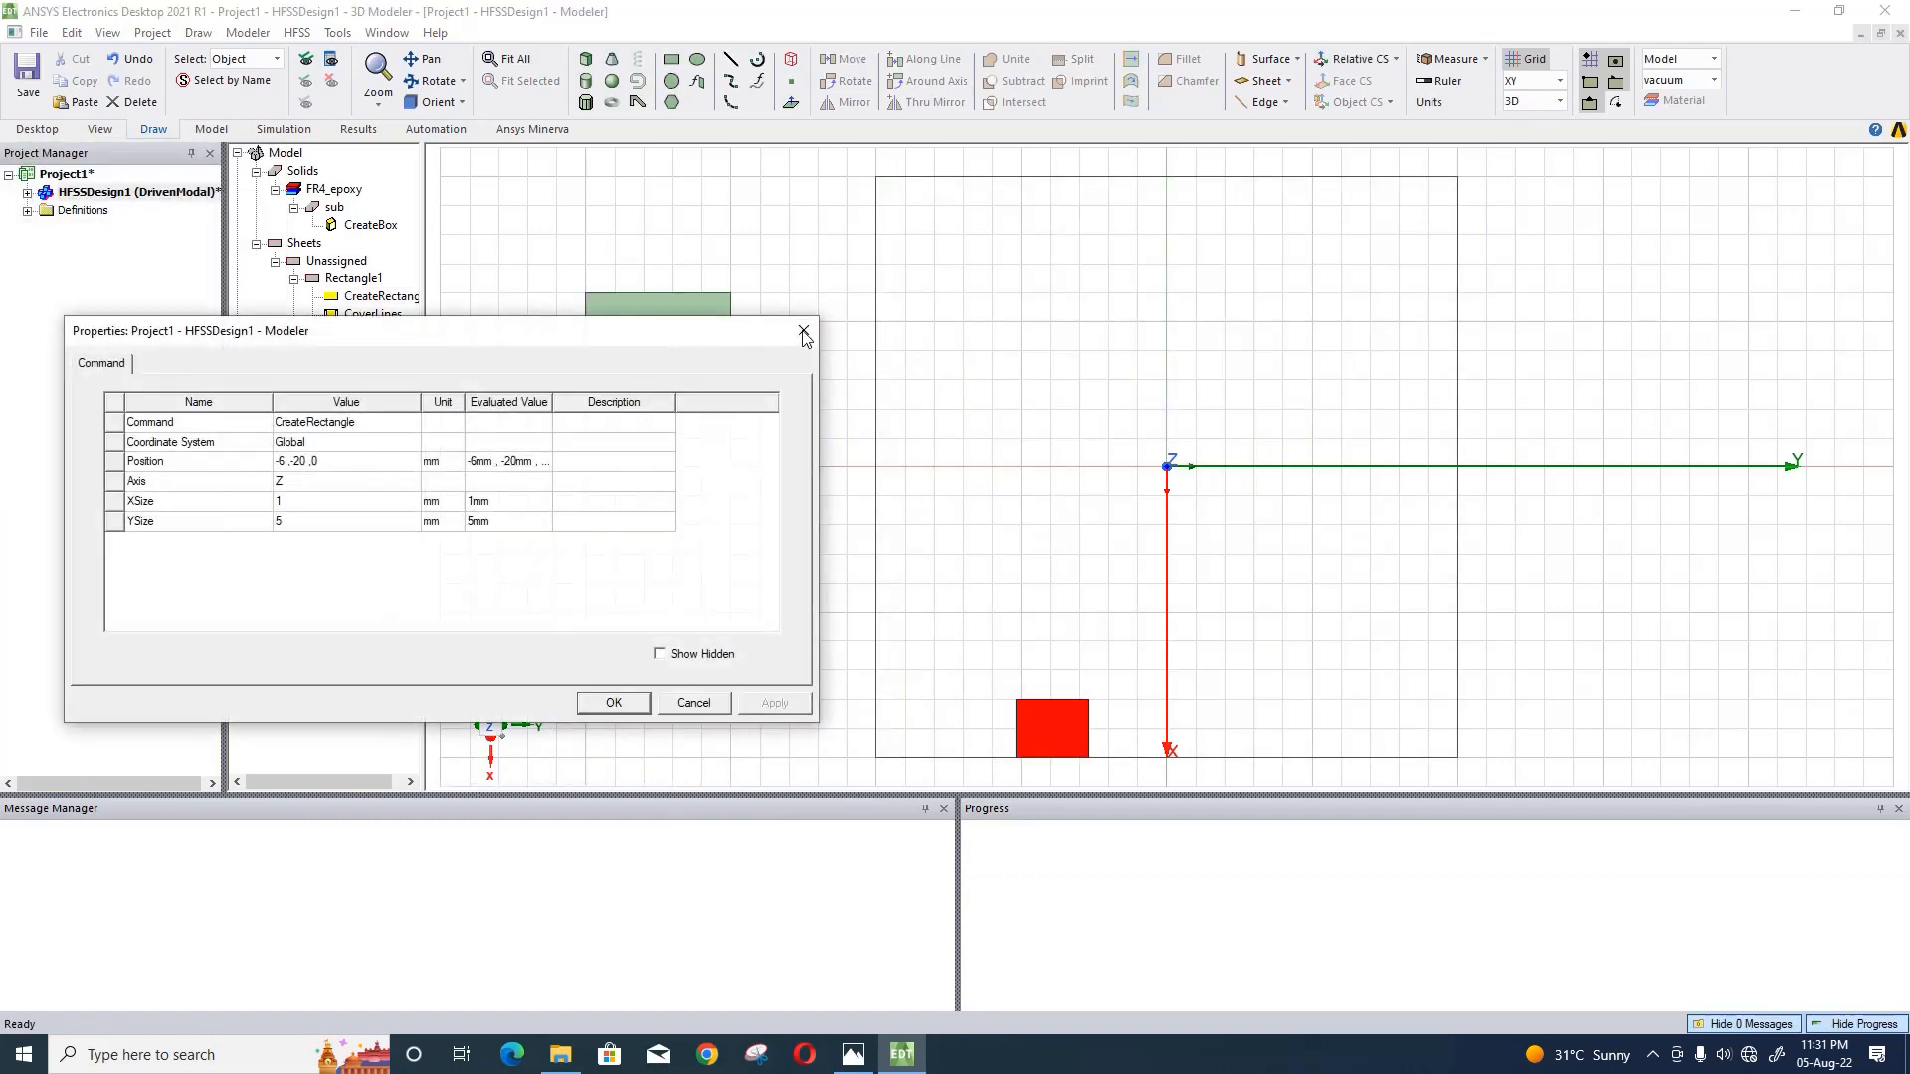
pyautogui.click(803, 332)
pyautogui.doubleClick(340, 331)
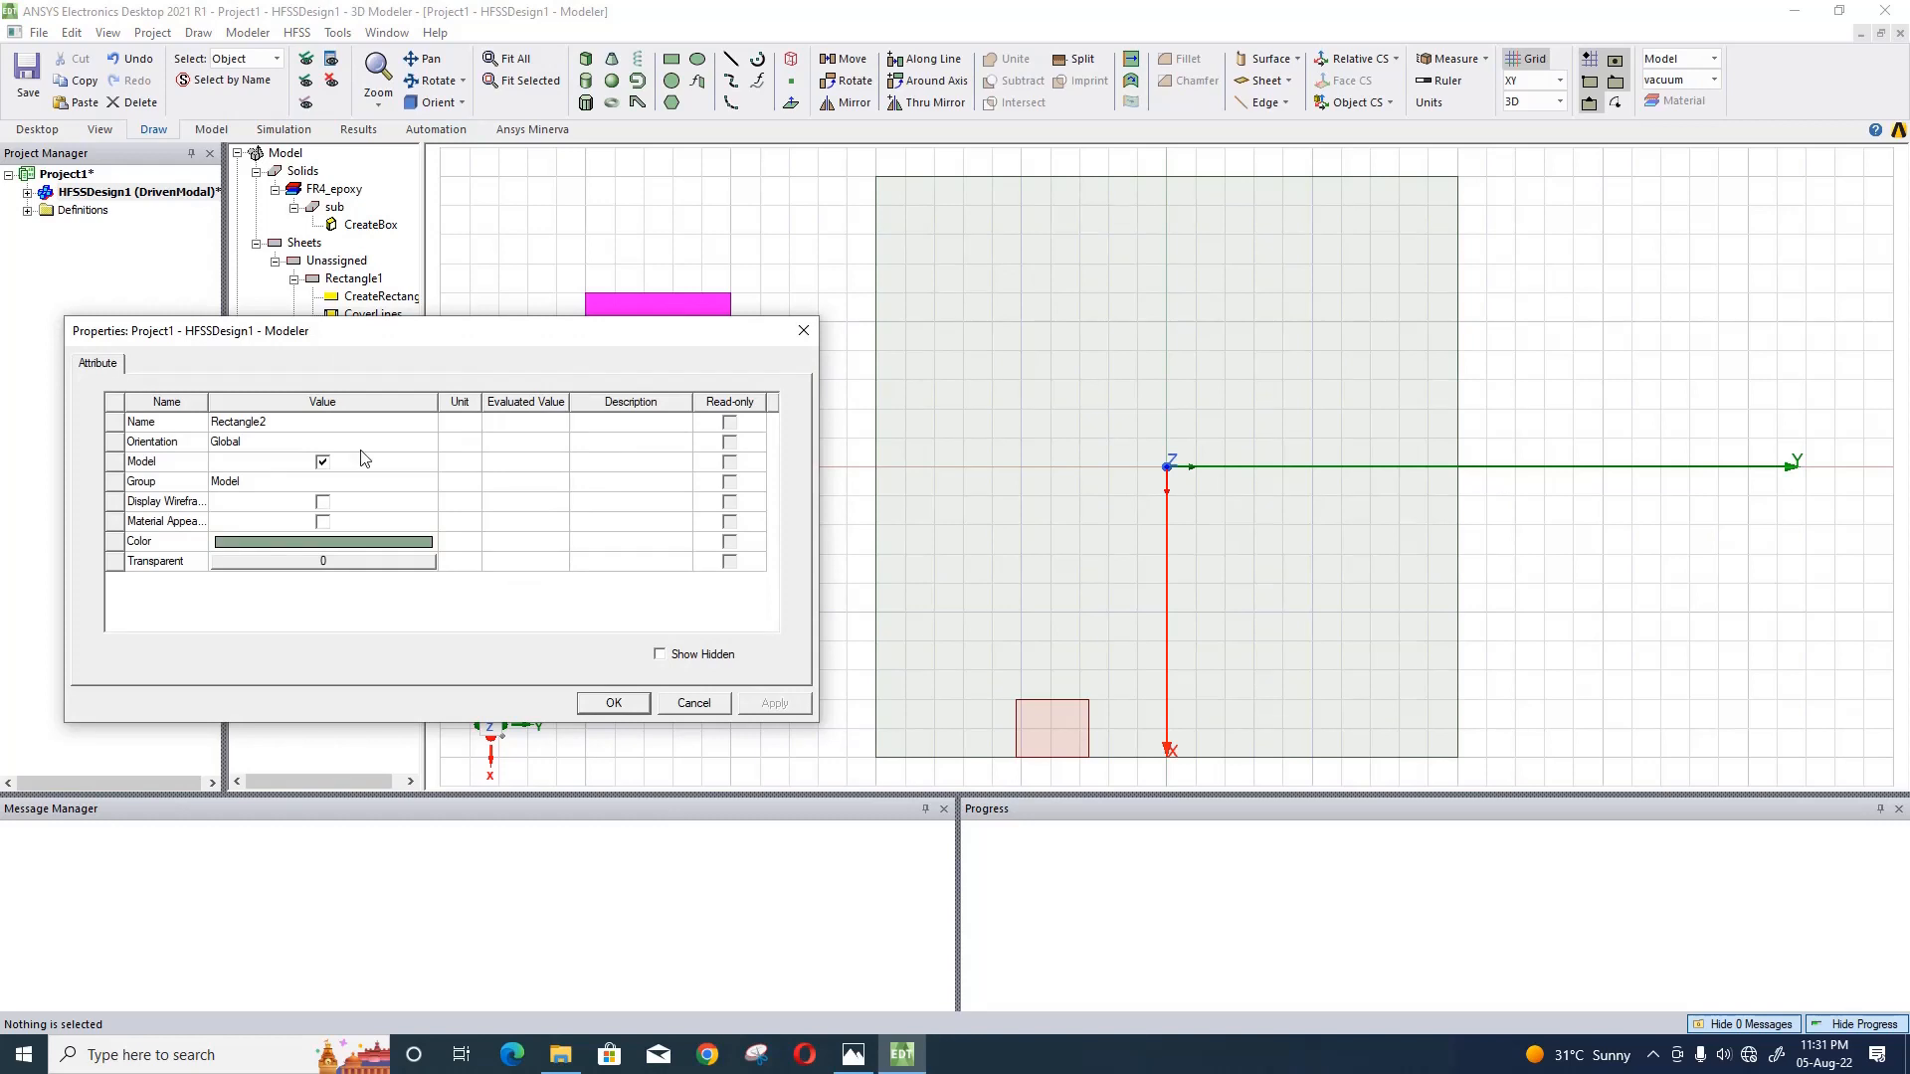
pyautogui.click(351, 542)
pyautogui.click(264, 441)
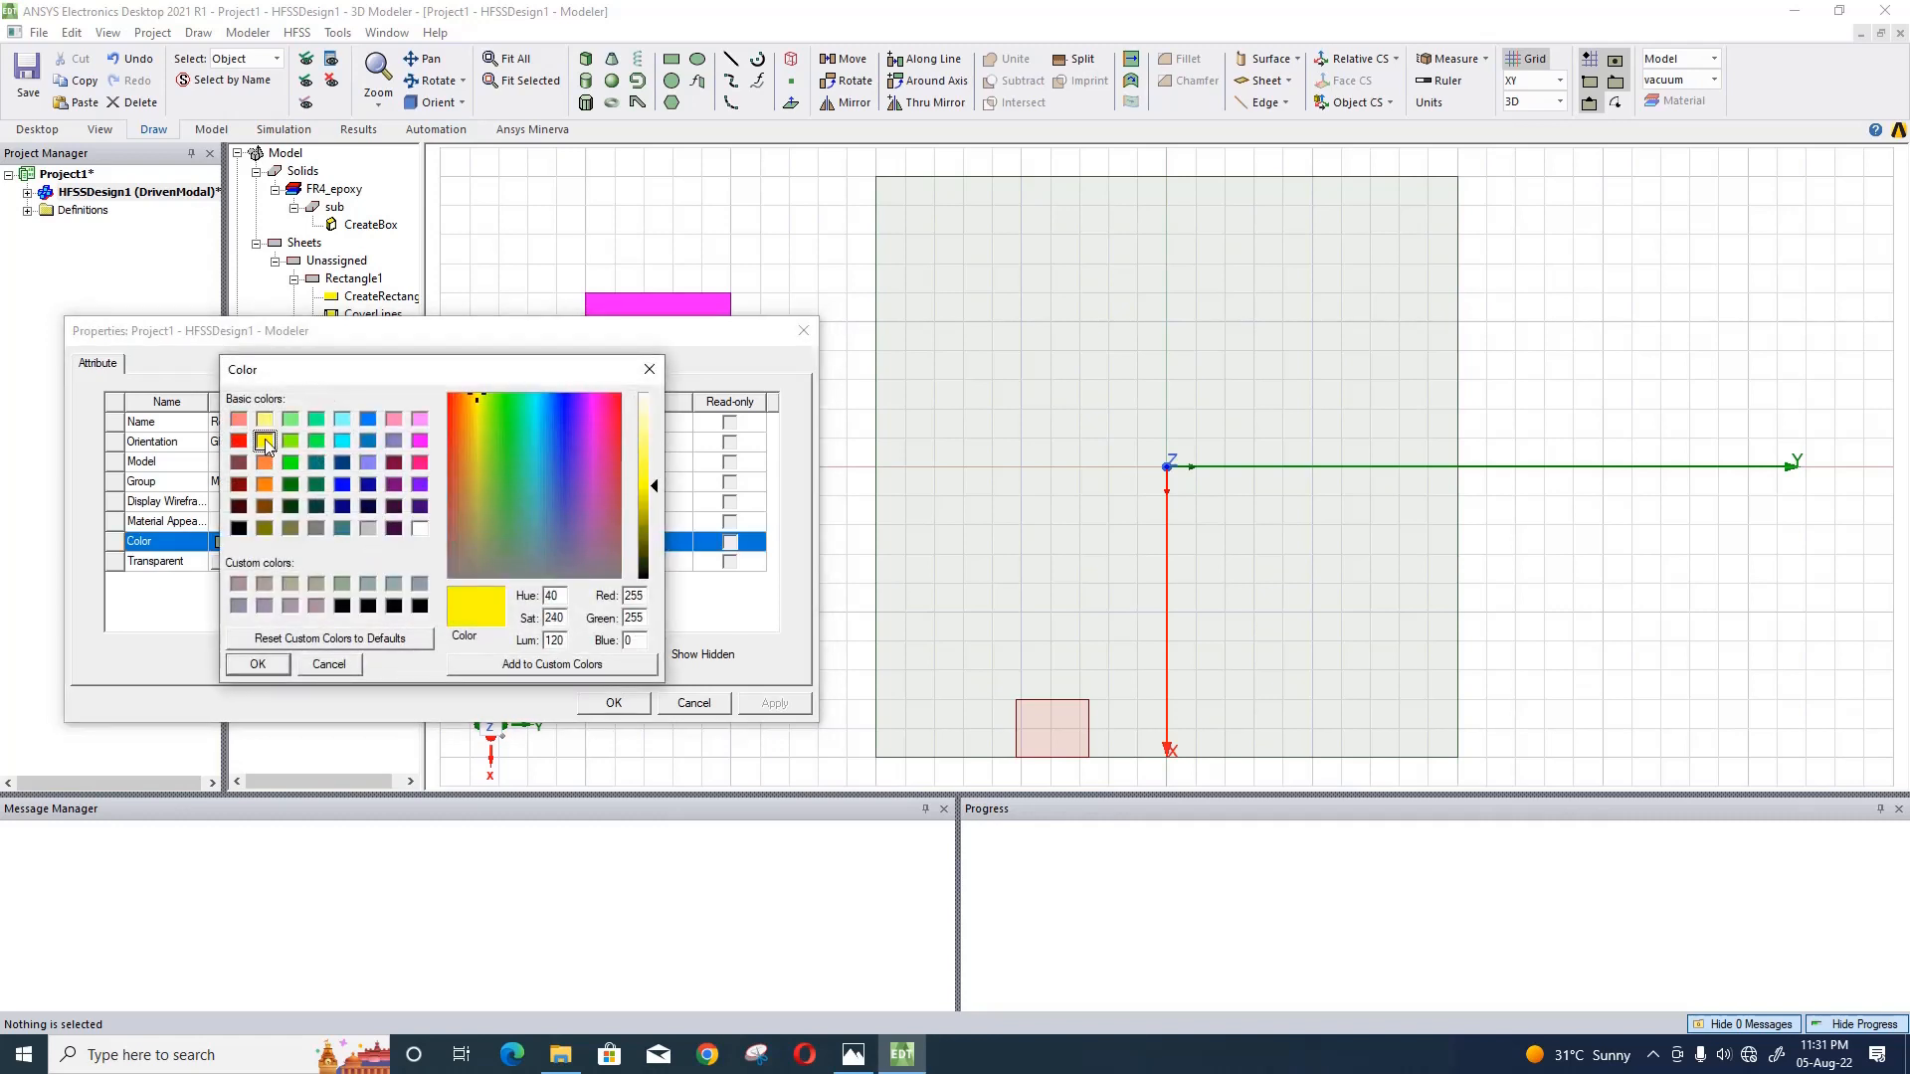
pyautogui.click(257, 666)
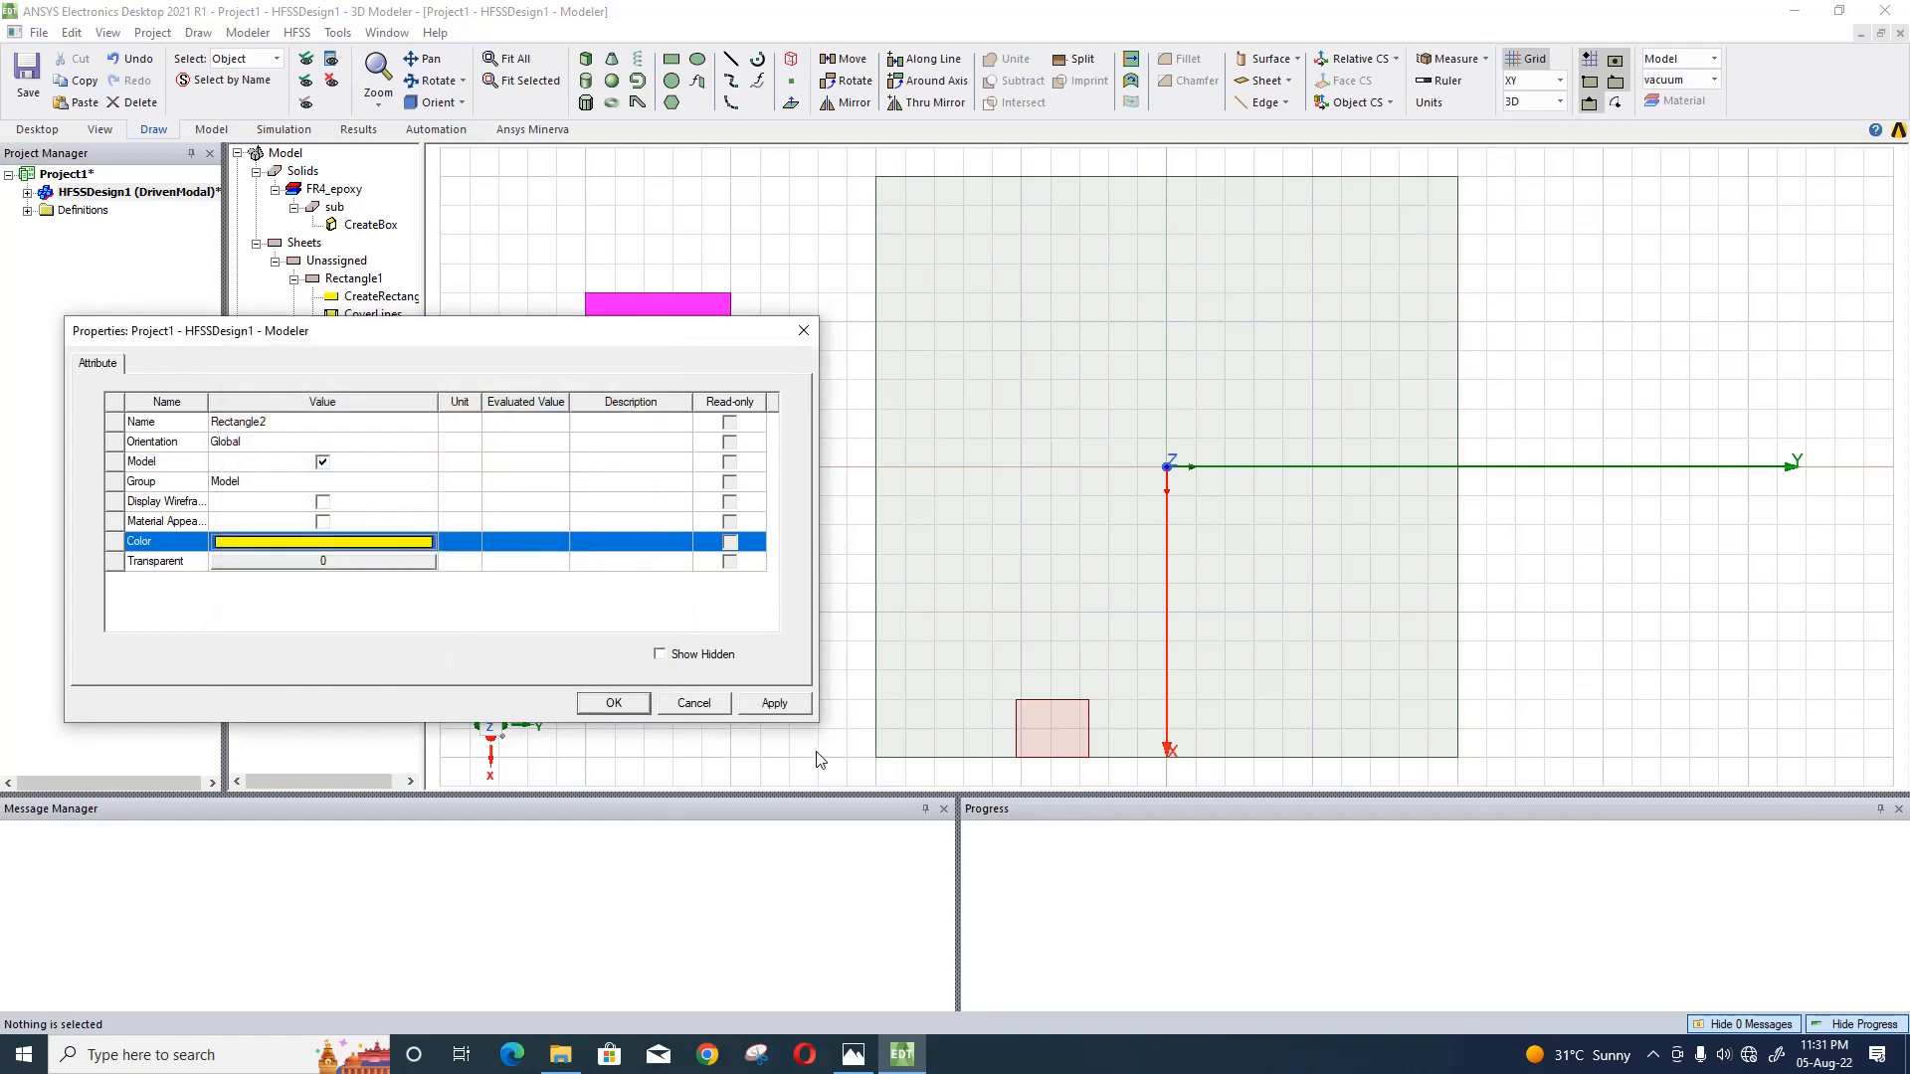
pyautogui.click(614, 703)
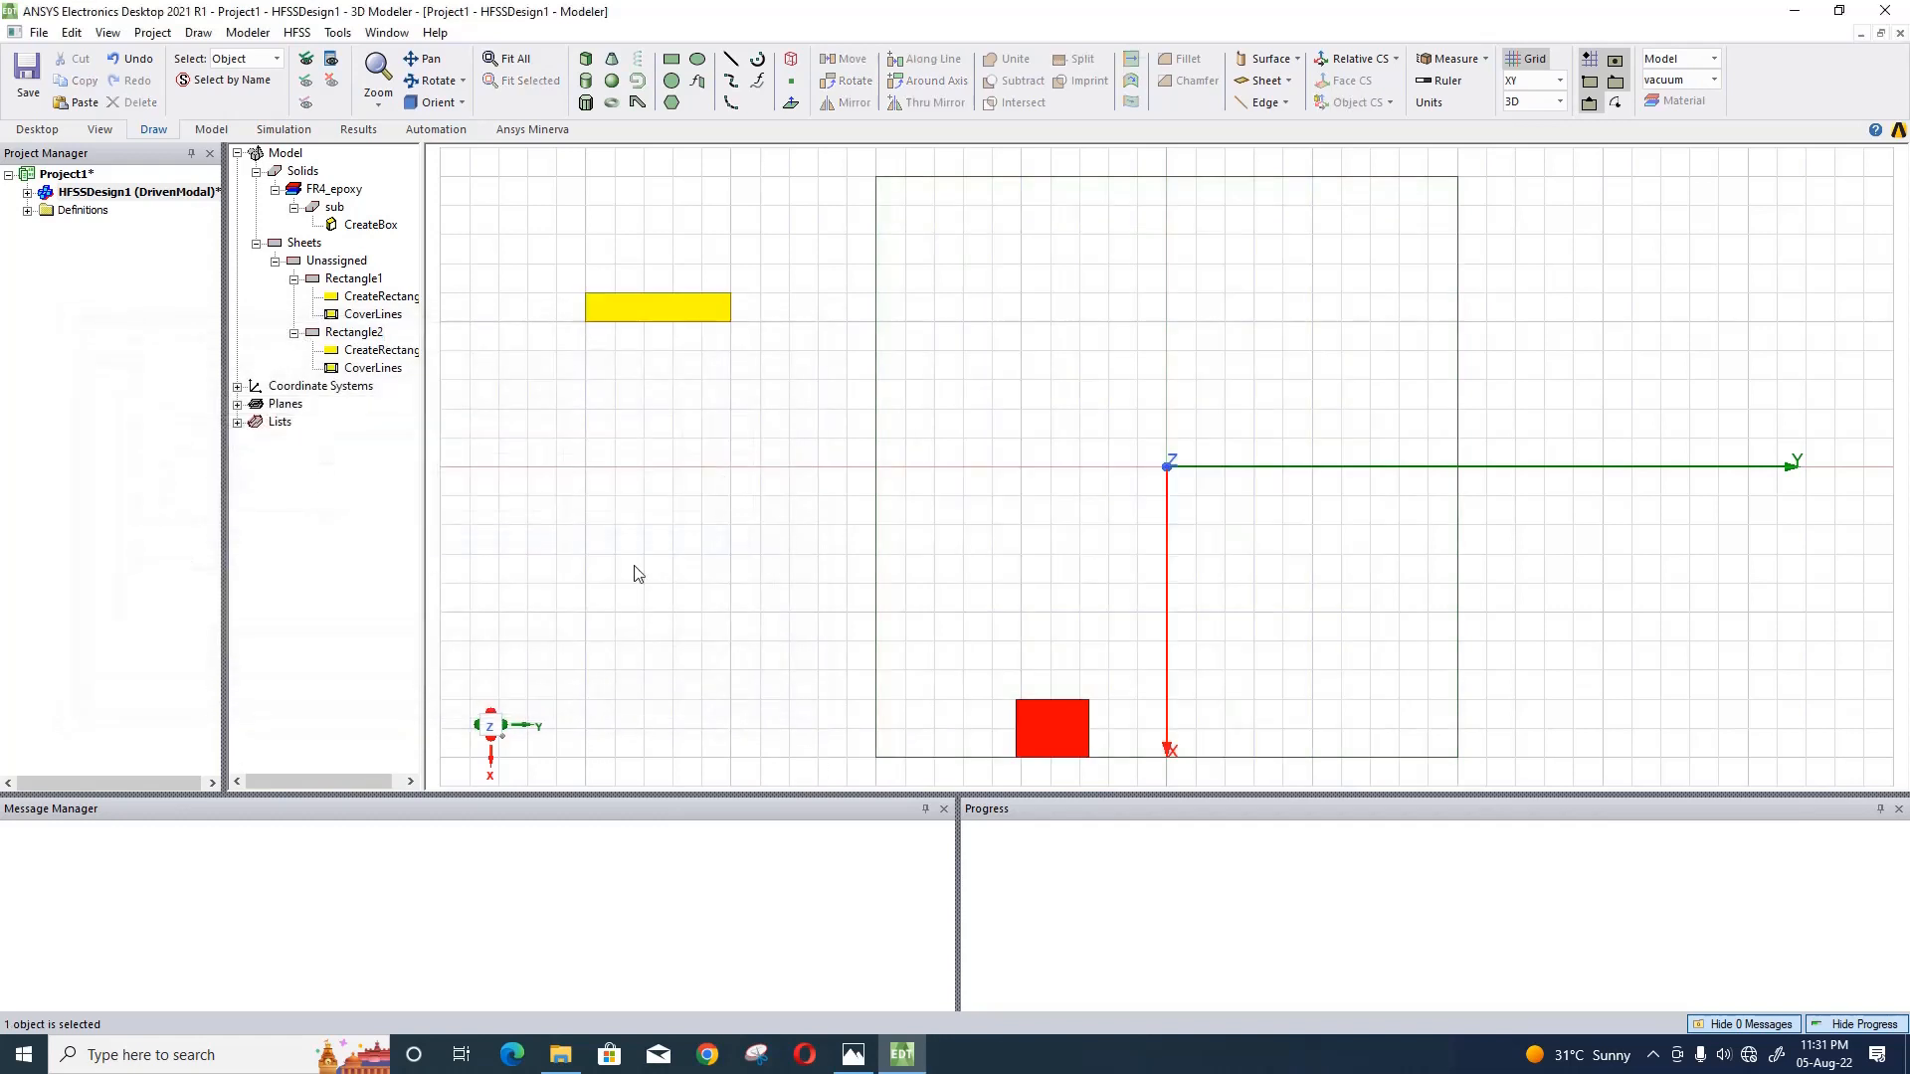
# - Replace the yellow rectangle's position with the X expression sl/2-rx
pyautogui.doubleClick(382, 350)
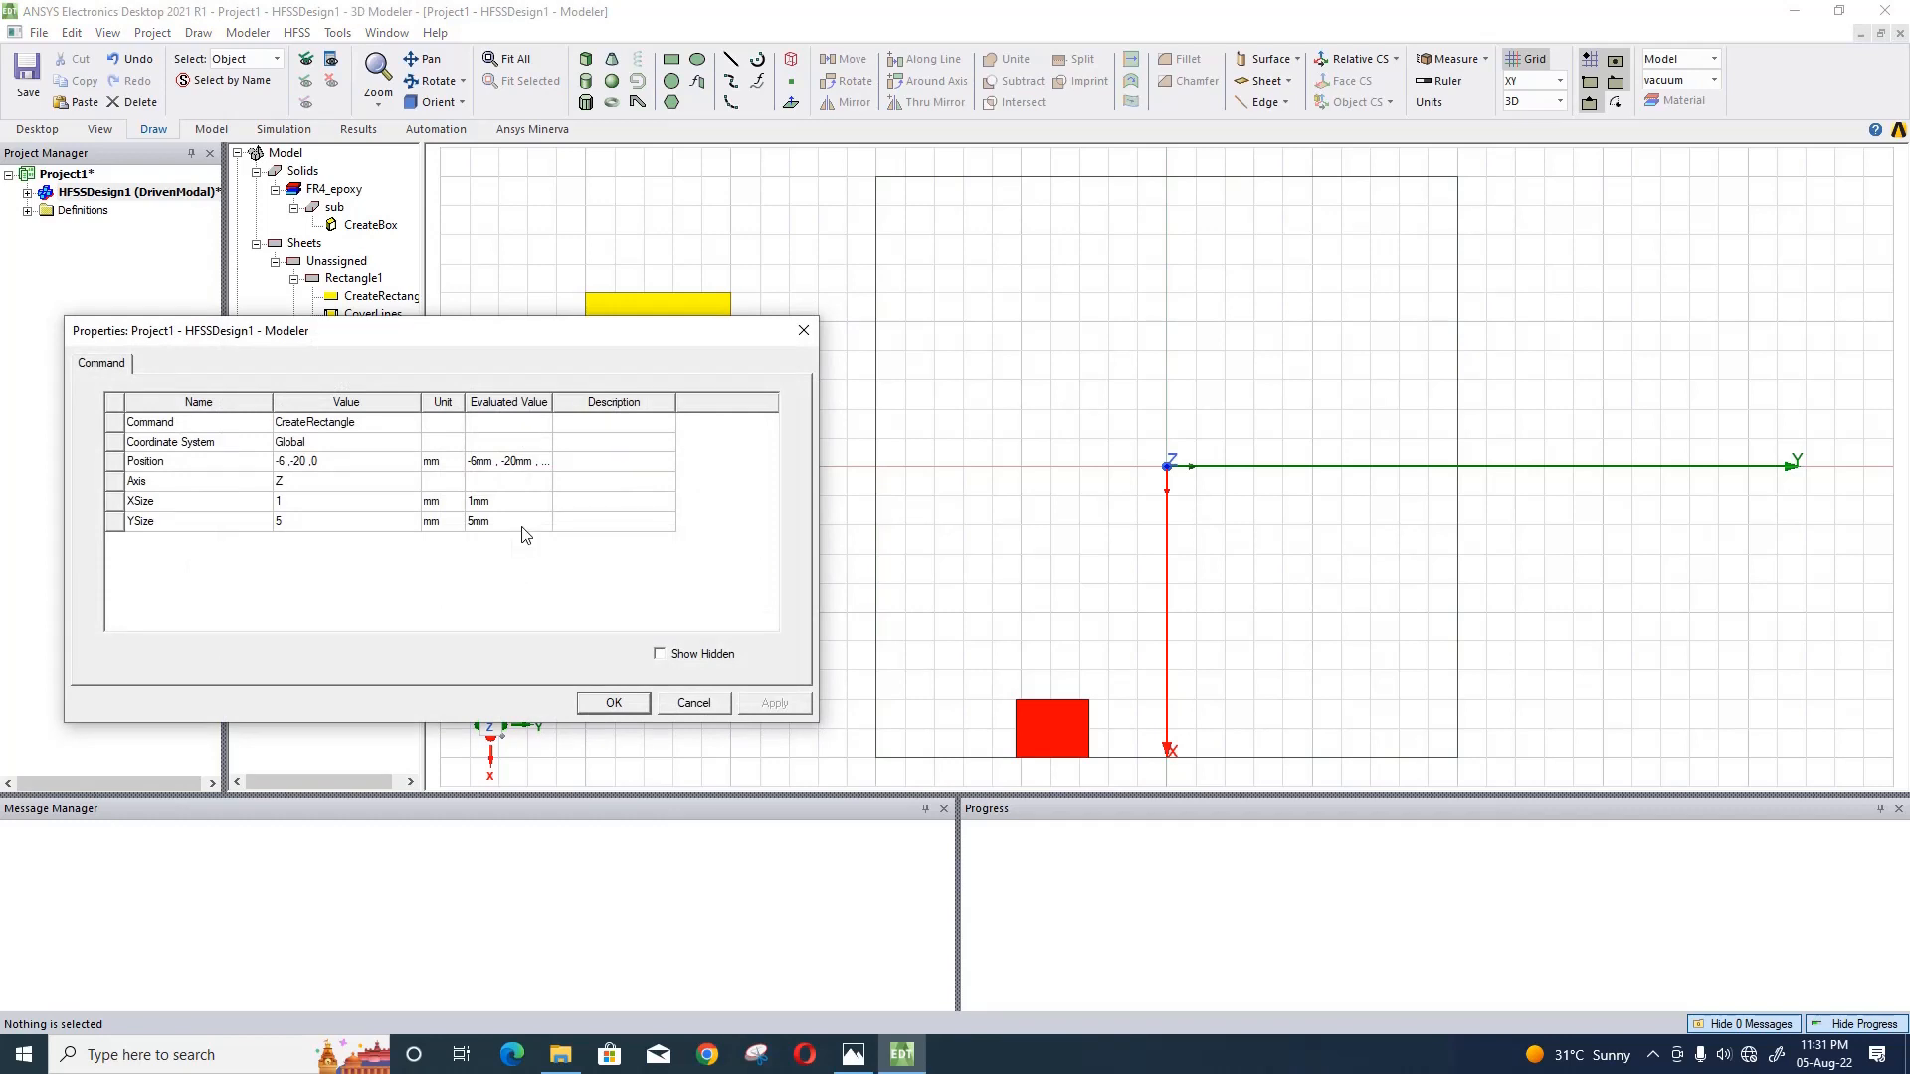
pyautogui.click(302, 469)
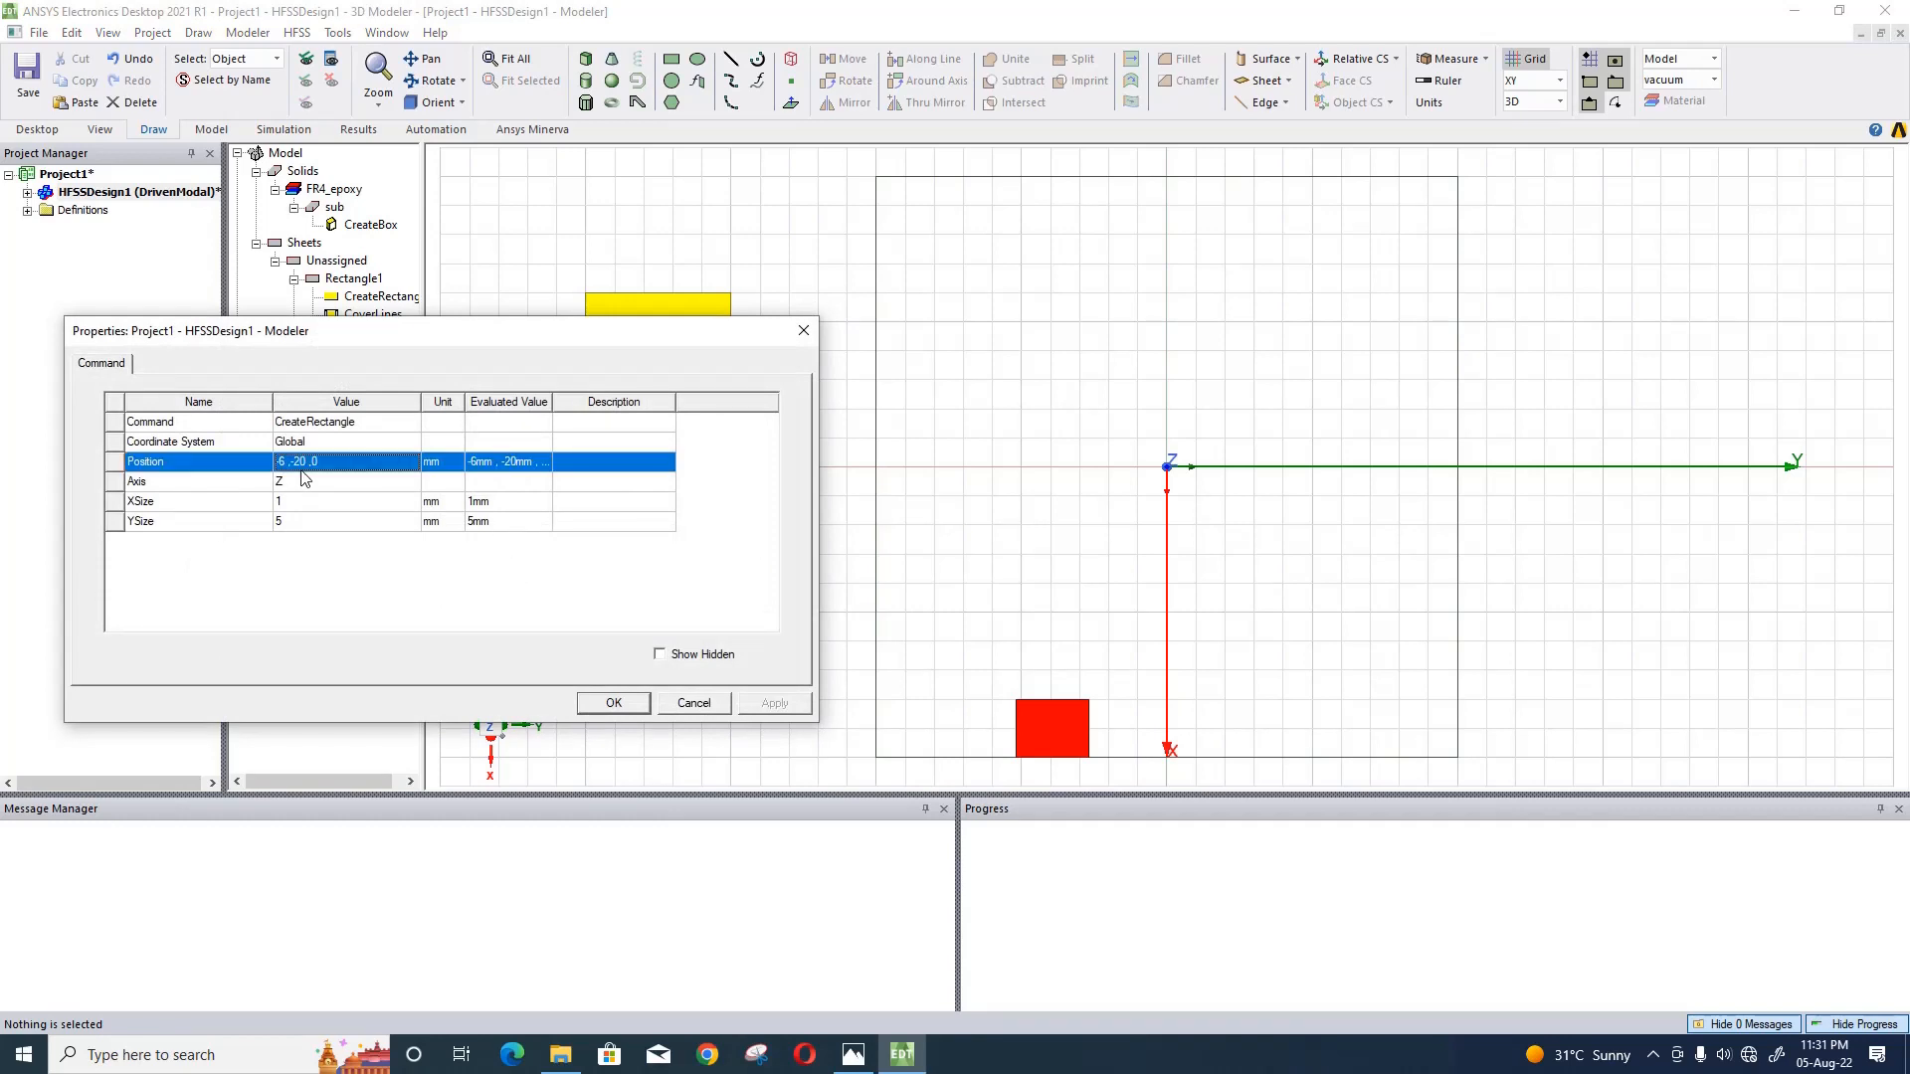
pyautogui.click(302, 469)
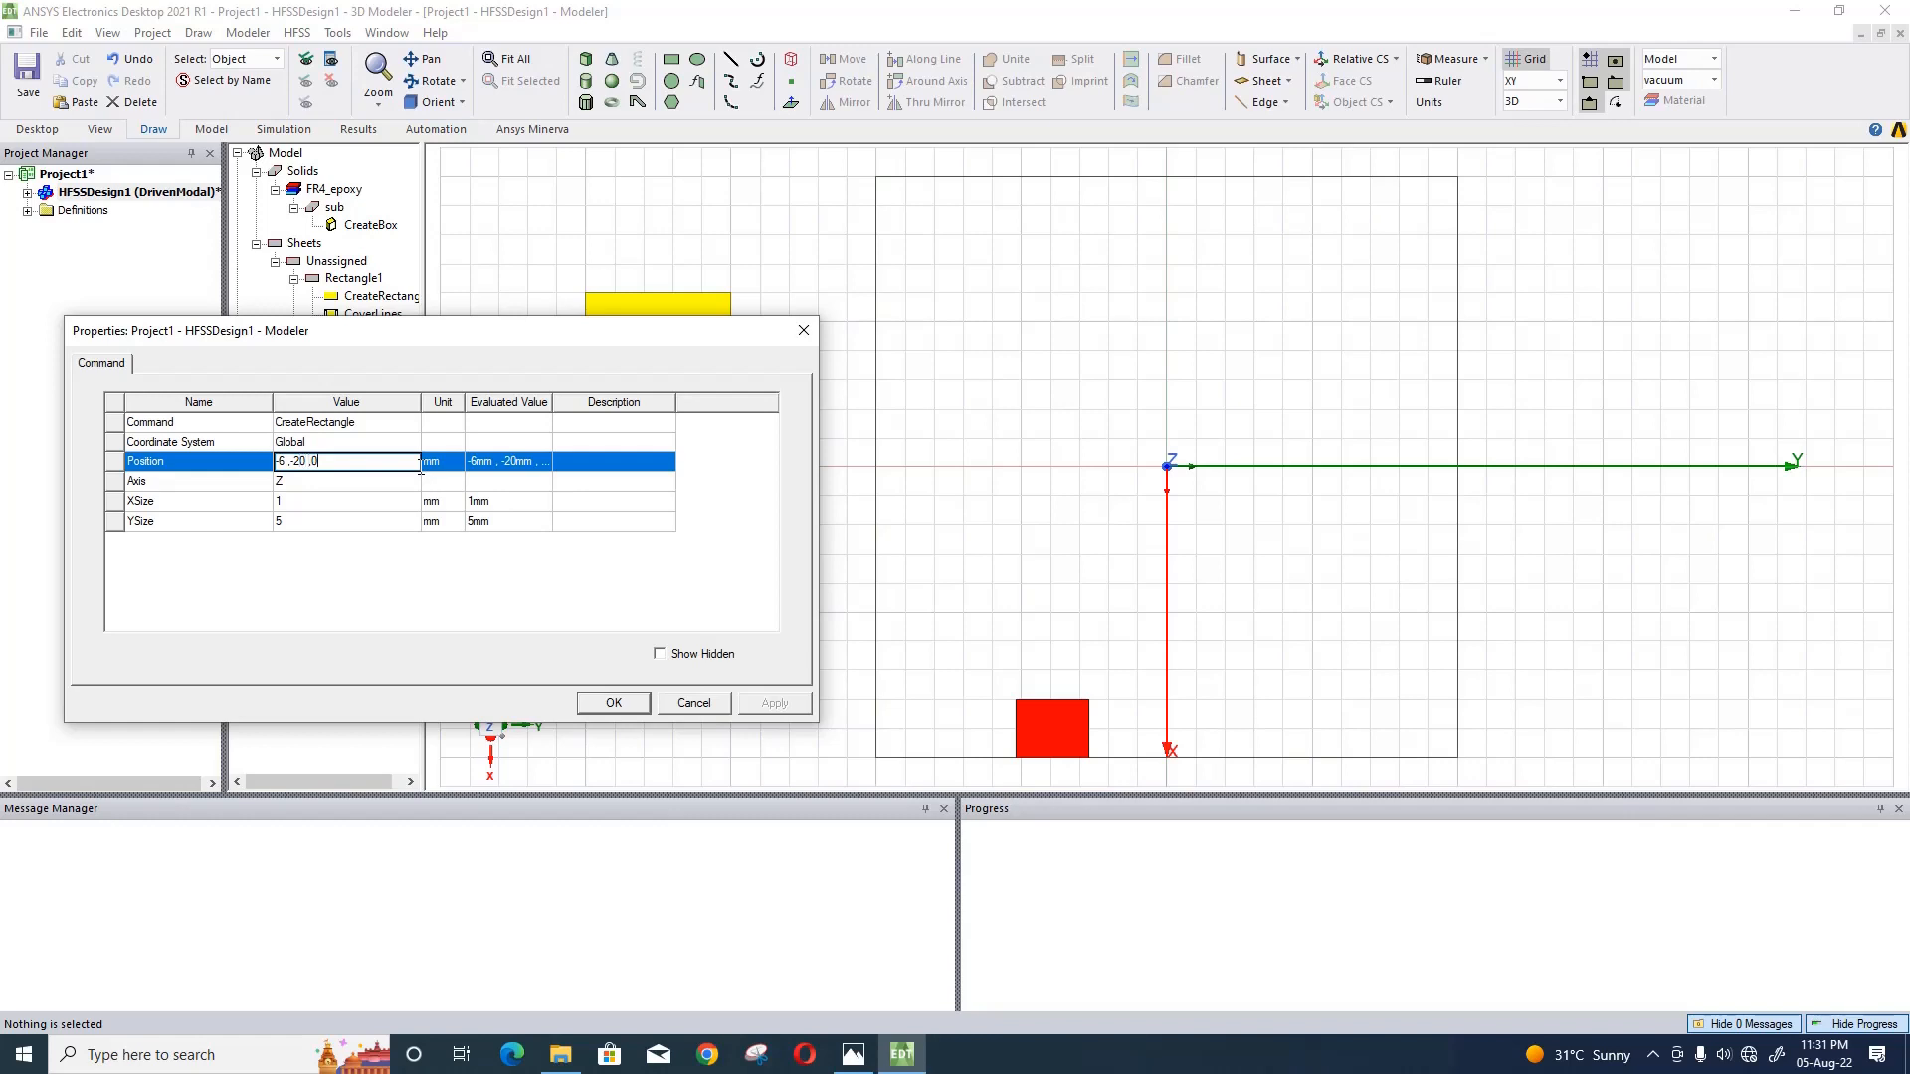
pyautogui.press('BackSpace')
pyautogui.press('BackSpace')
pyautogui.press('BackSpace')
pyautogui.press('BackSpace')
pyautogui.press('BackSpace')
pyautogui.press('BackSpace')
pyautogui.press('BackSpace')
pyautogui.press('BackSpace')
pyautogui.write('sl/')
pyautogui.write('2-rx')
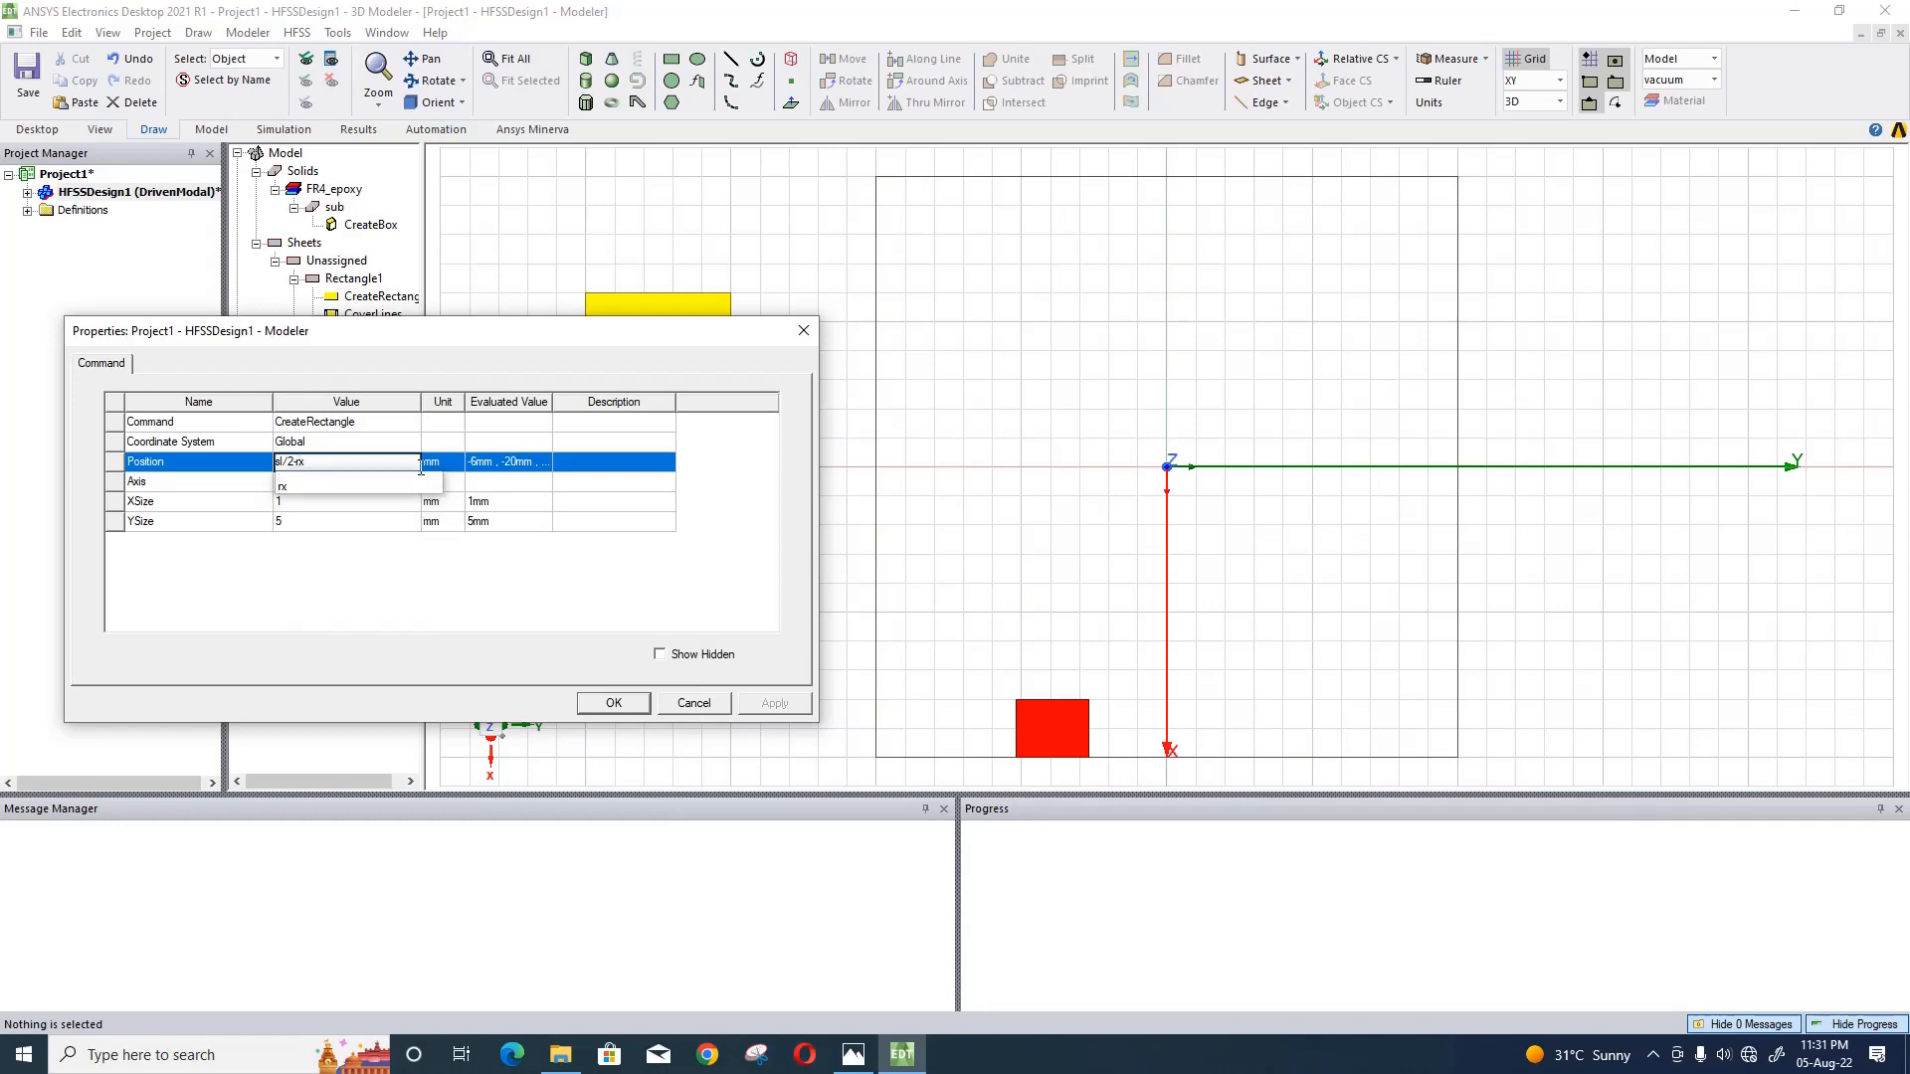
pyautogui.press('Return')
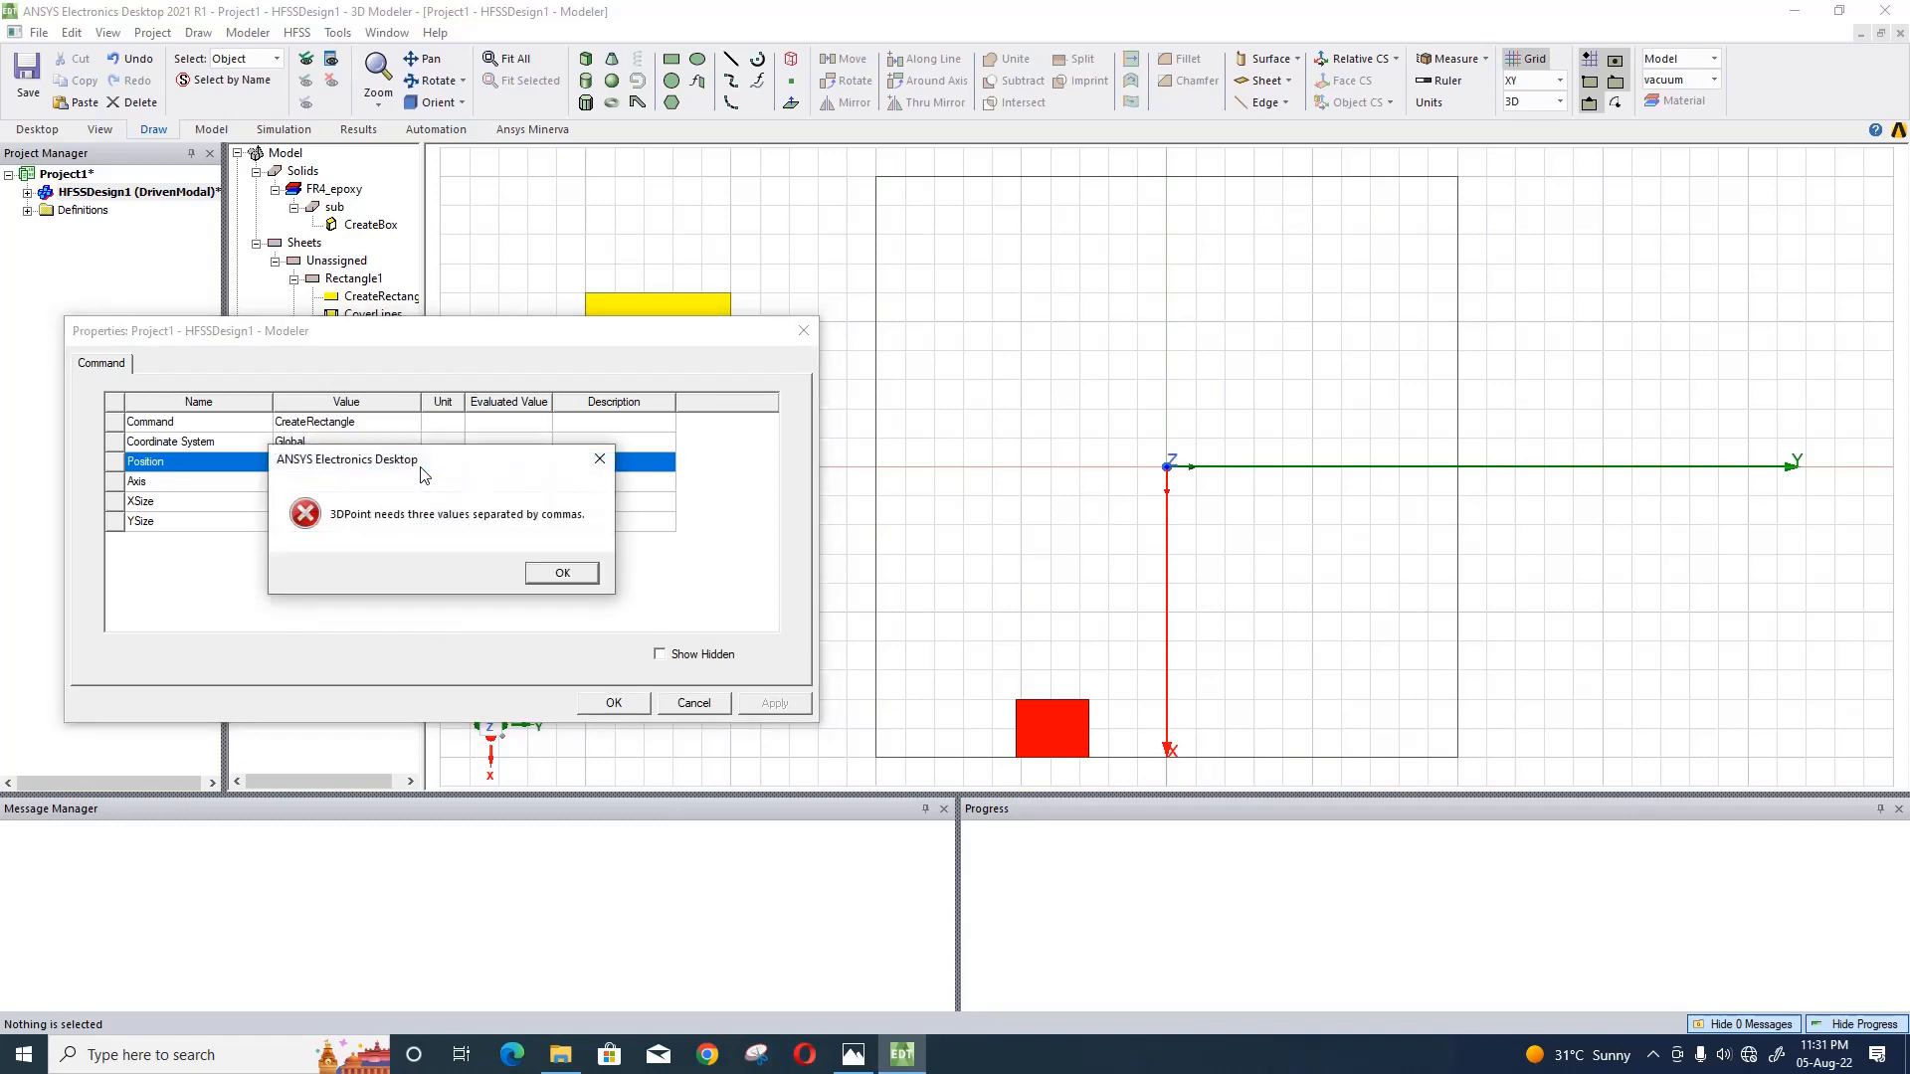
pyautogui.click(562, 574)
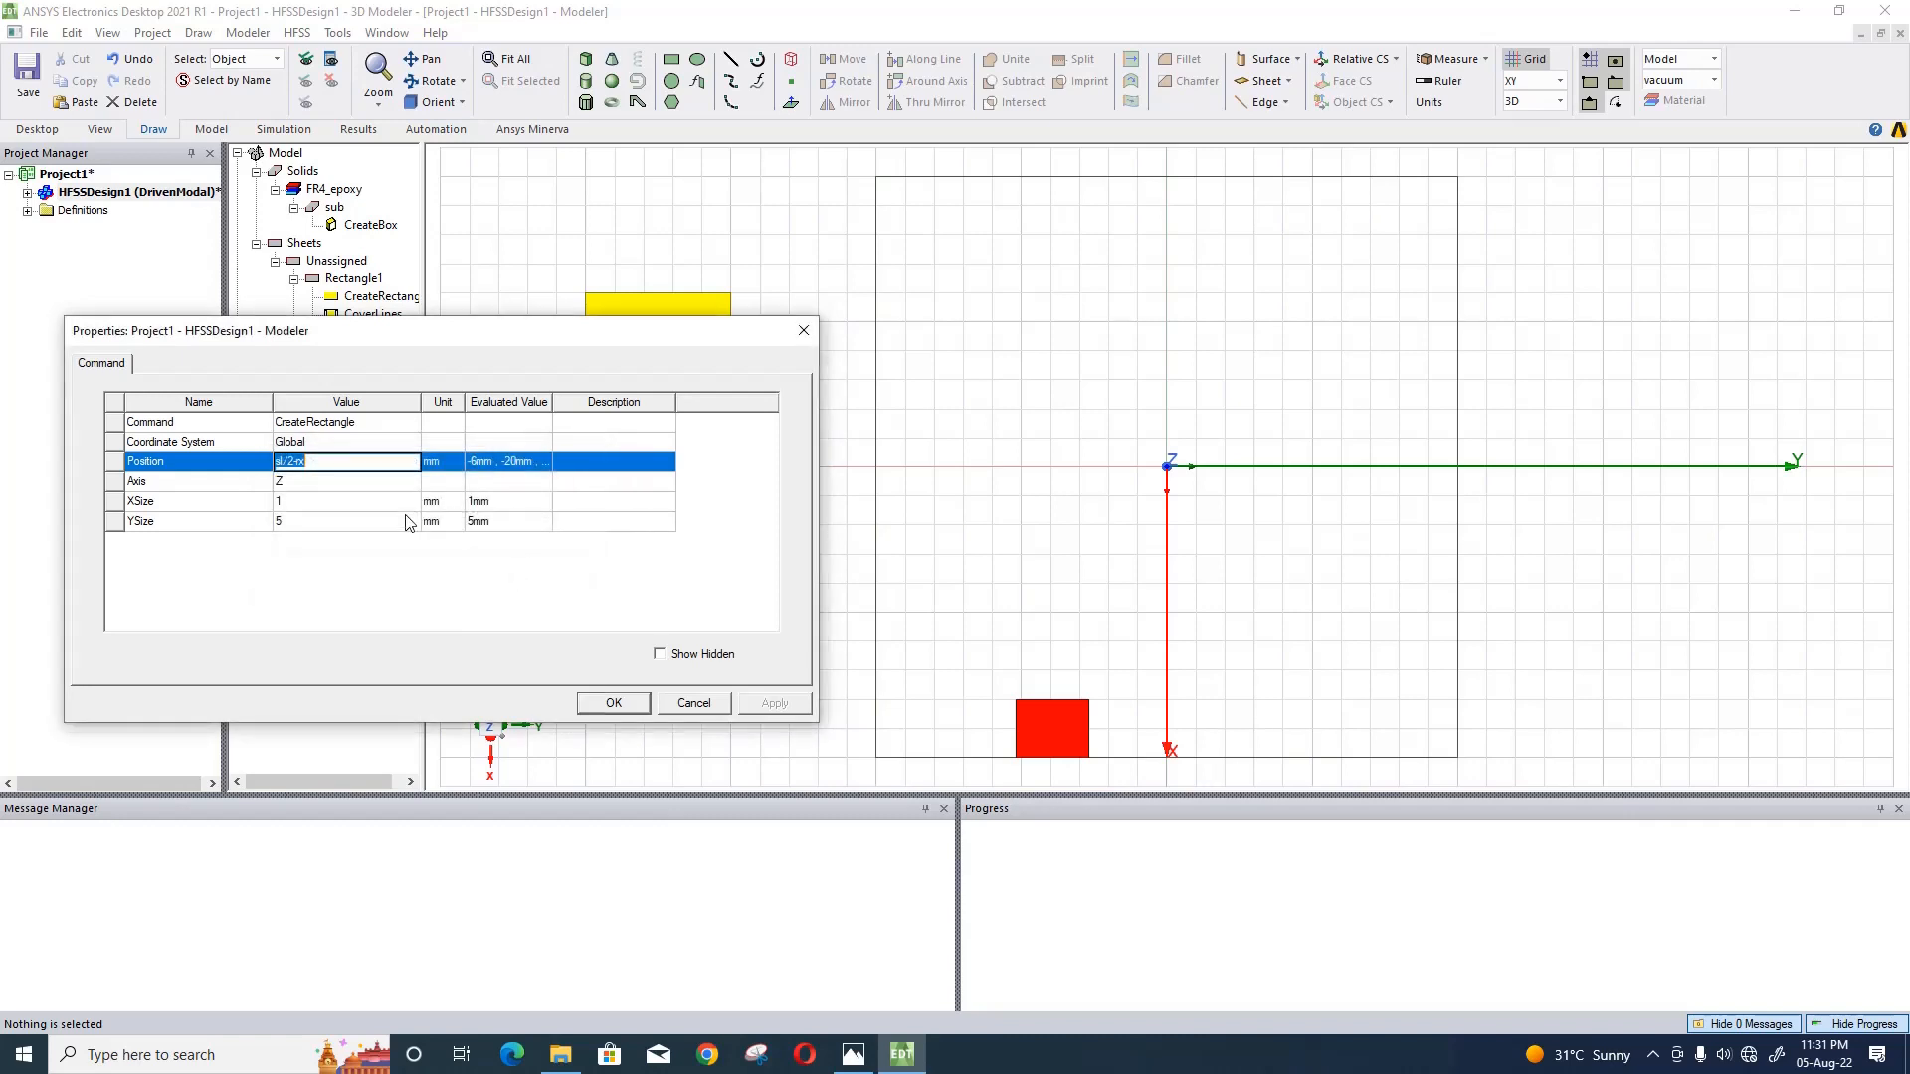
# - Complete the yellow rectangle's position with Y as -sl/2+space+(rx/2)-yy/2 and Z as h/2, defining the new variable yy as 0.5mm
pyautogui.click(365, 462)
pyautogui.write(',-sl/2+sp')
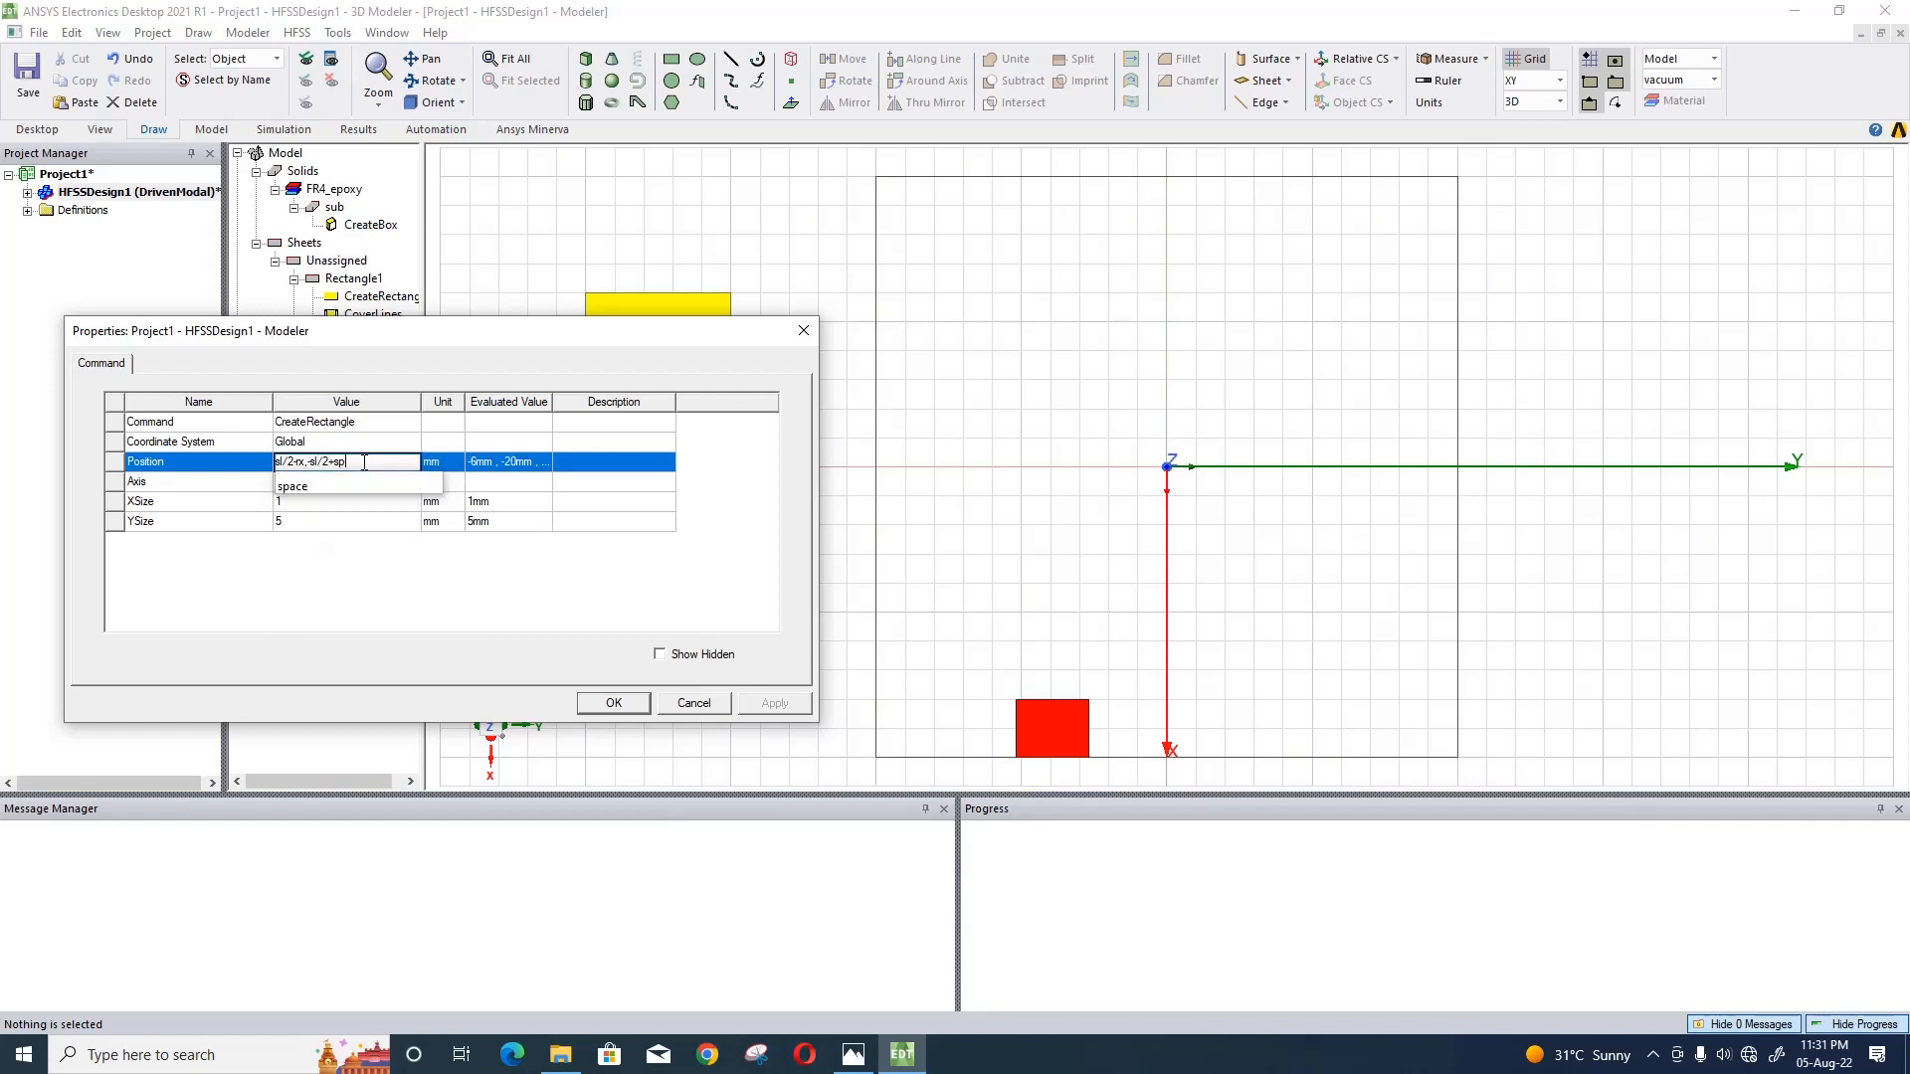
pyautogui.write('ace+')
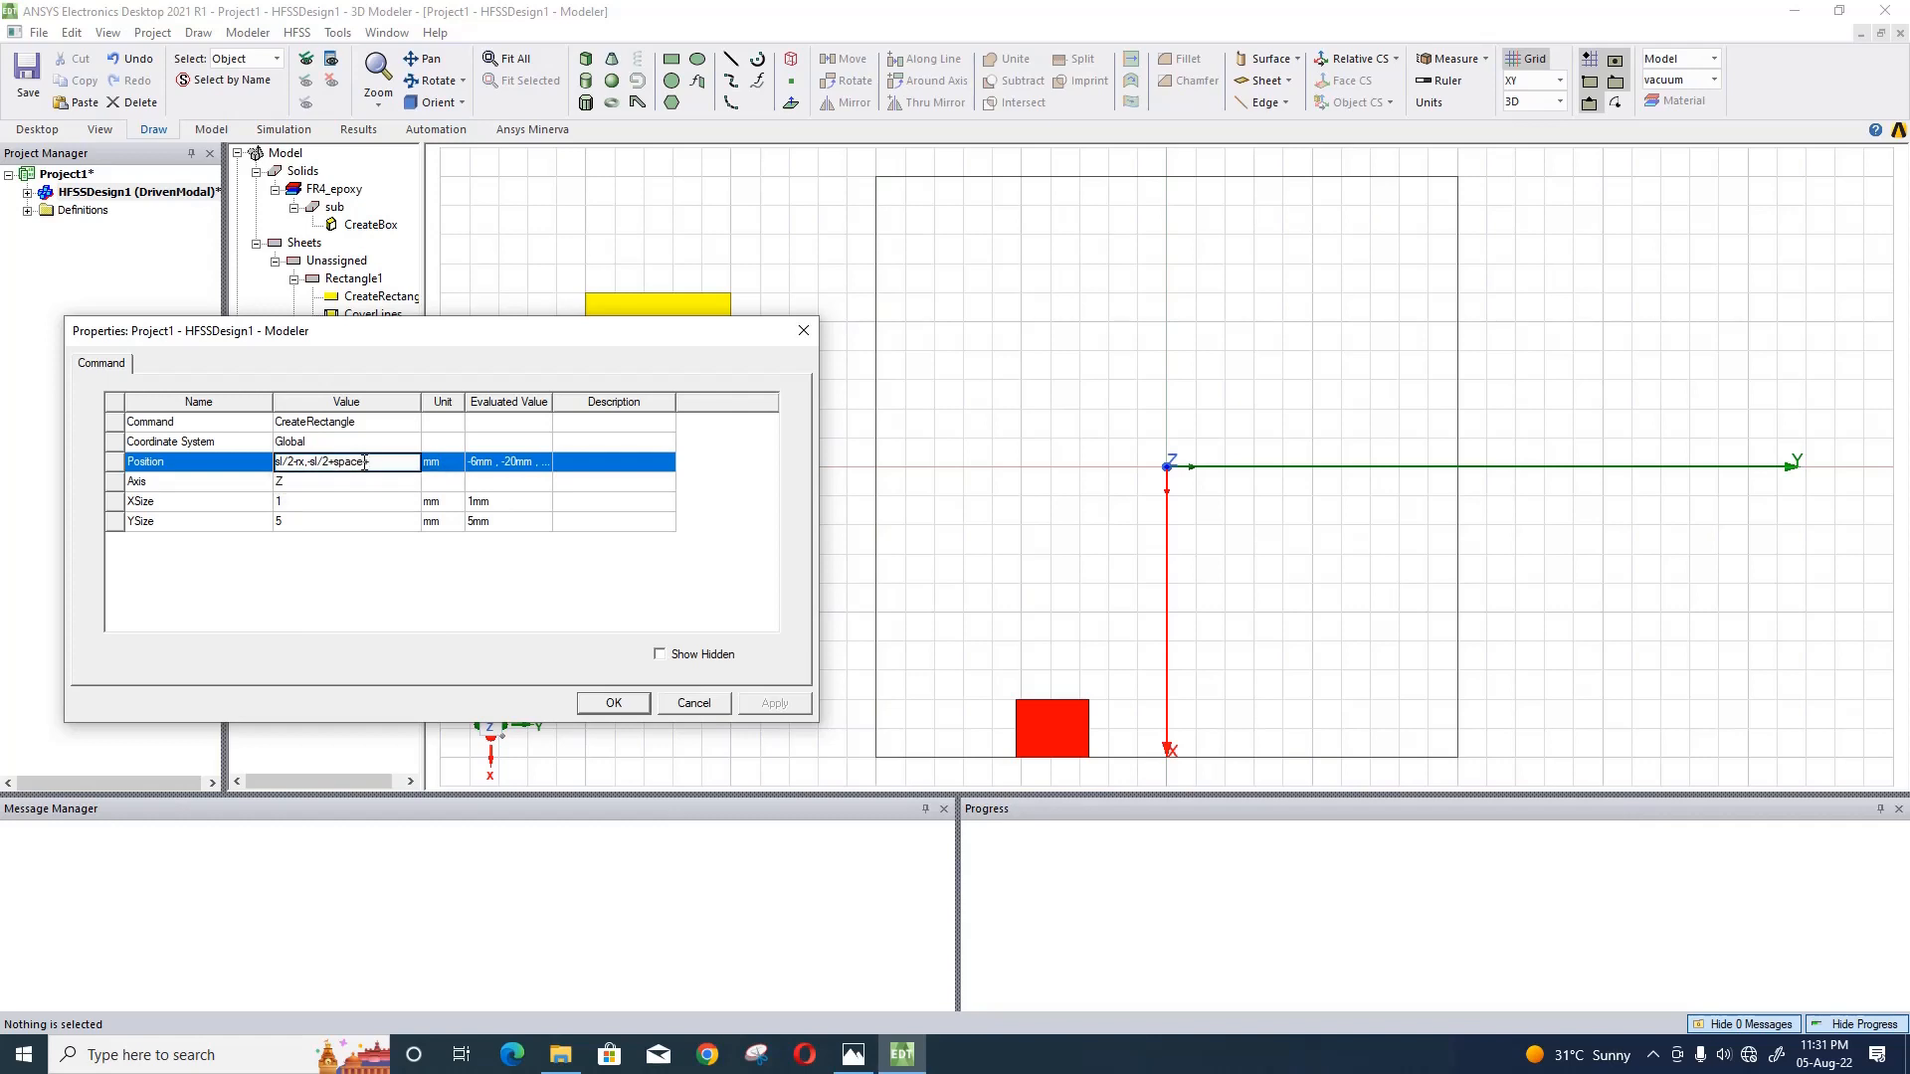
pyautogui.write('(rx/2)-')
pyautogui.write('y')
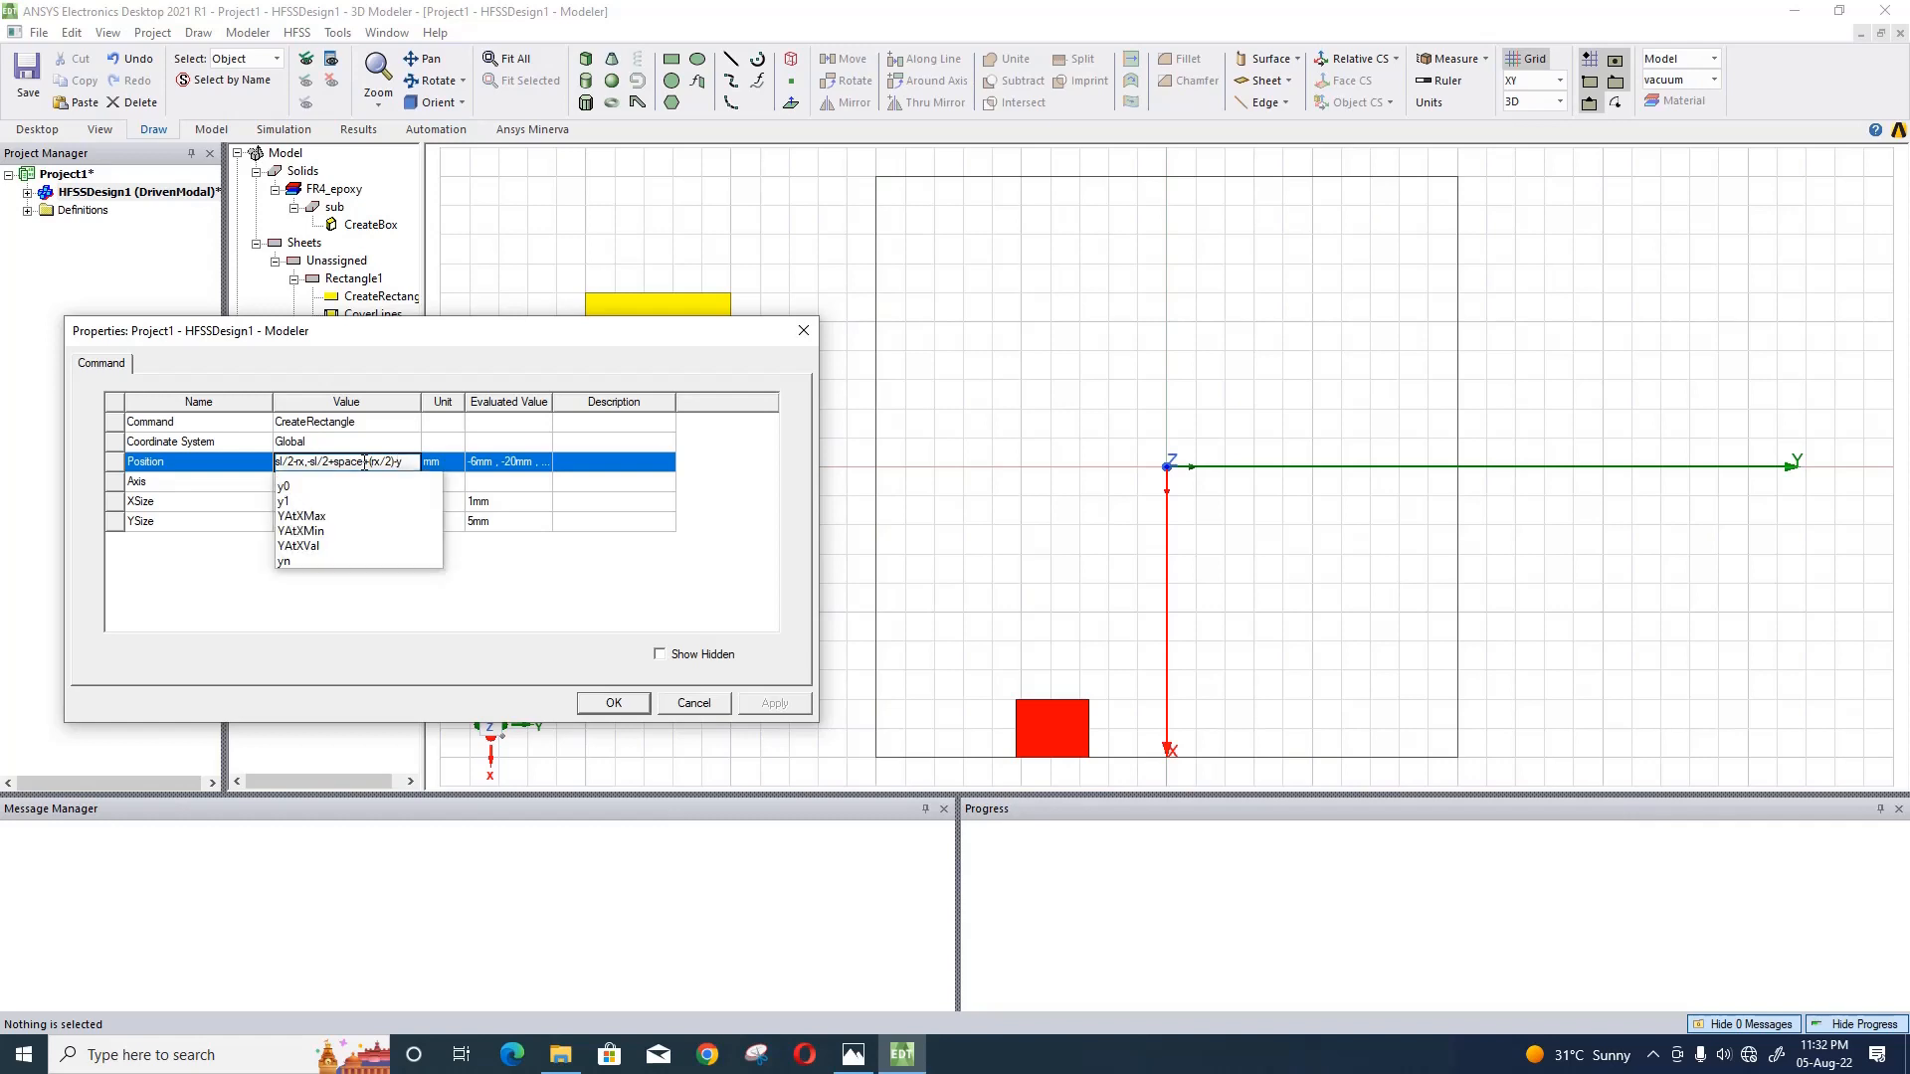
pyautogui.write('y/2')
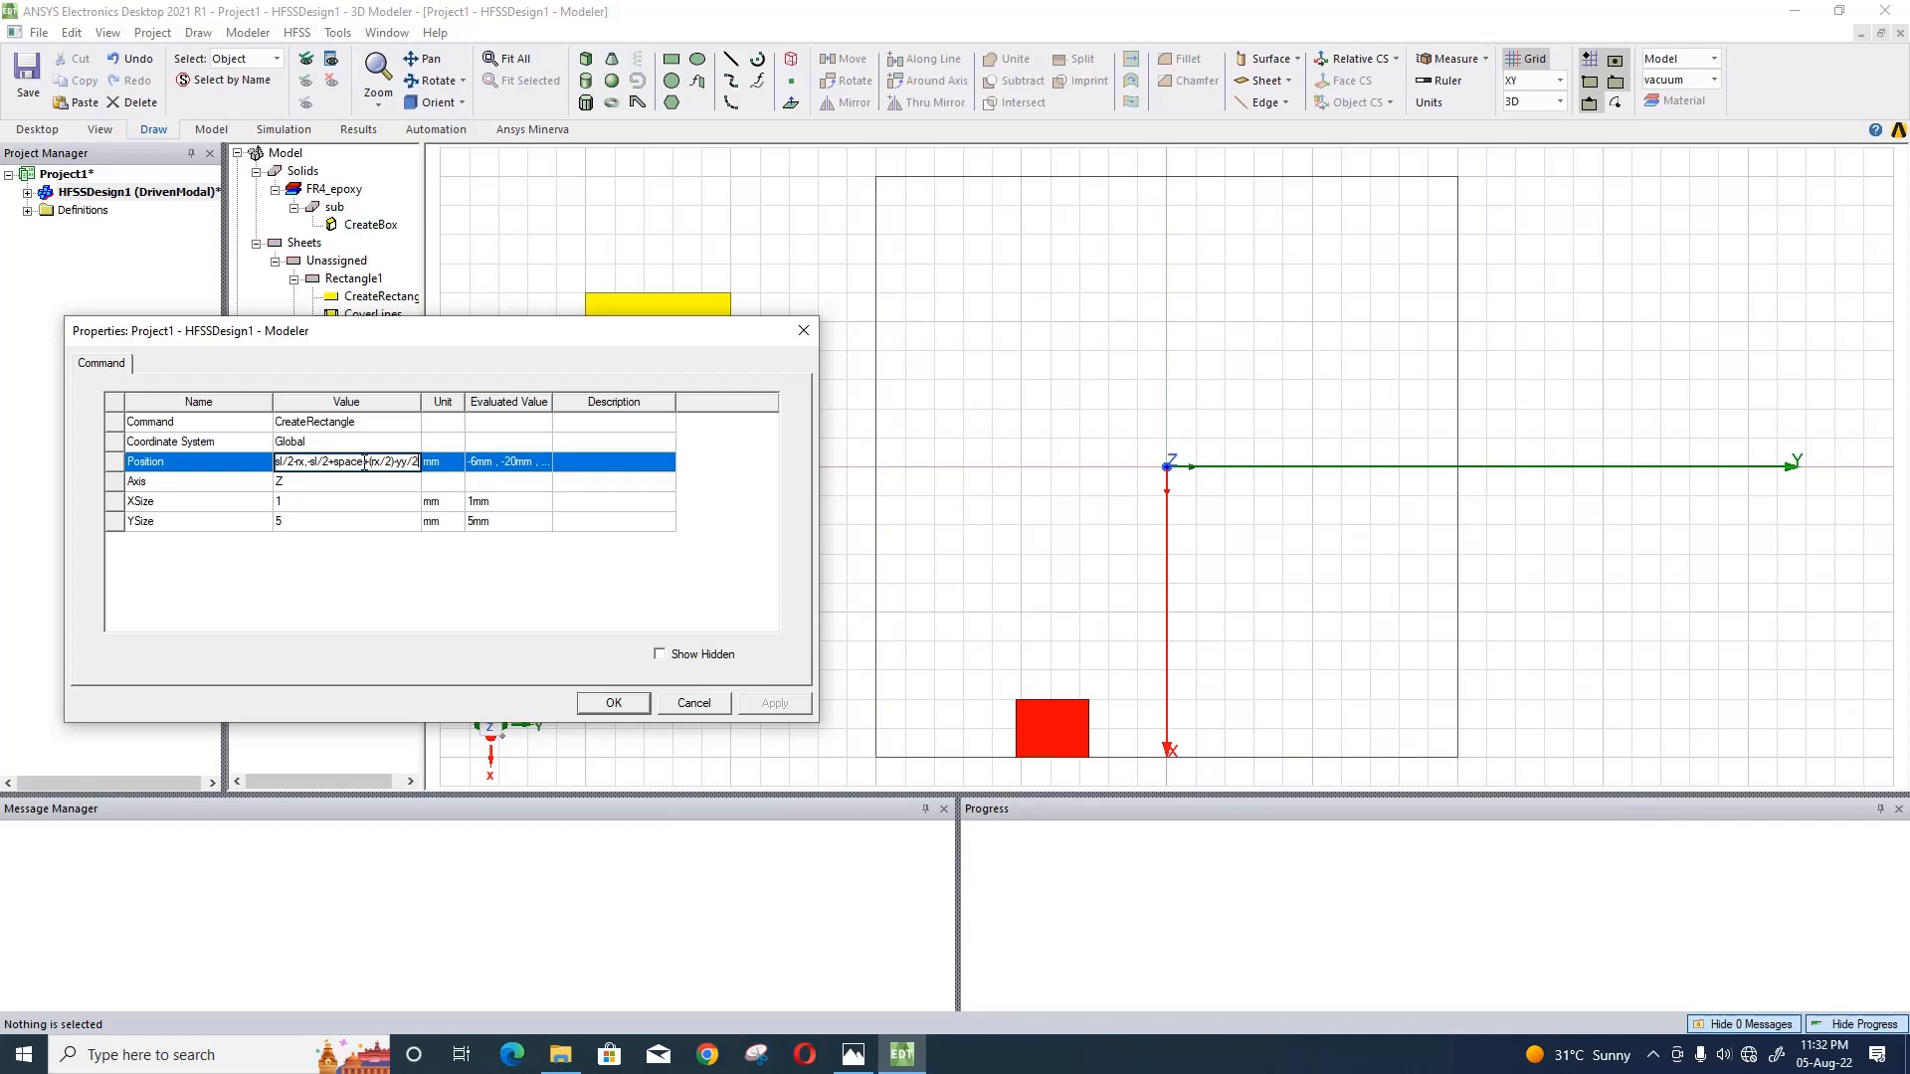
pyautogui.write(',h/2')
pyautogui.press('Return')
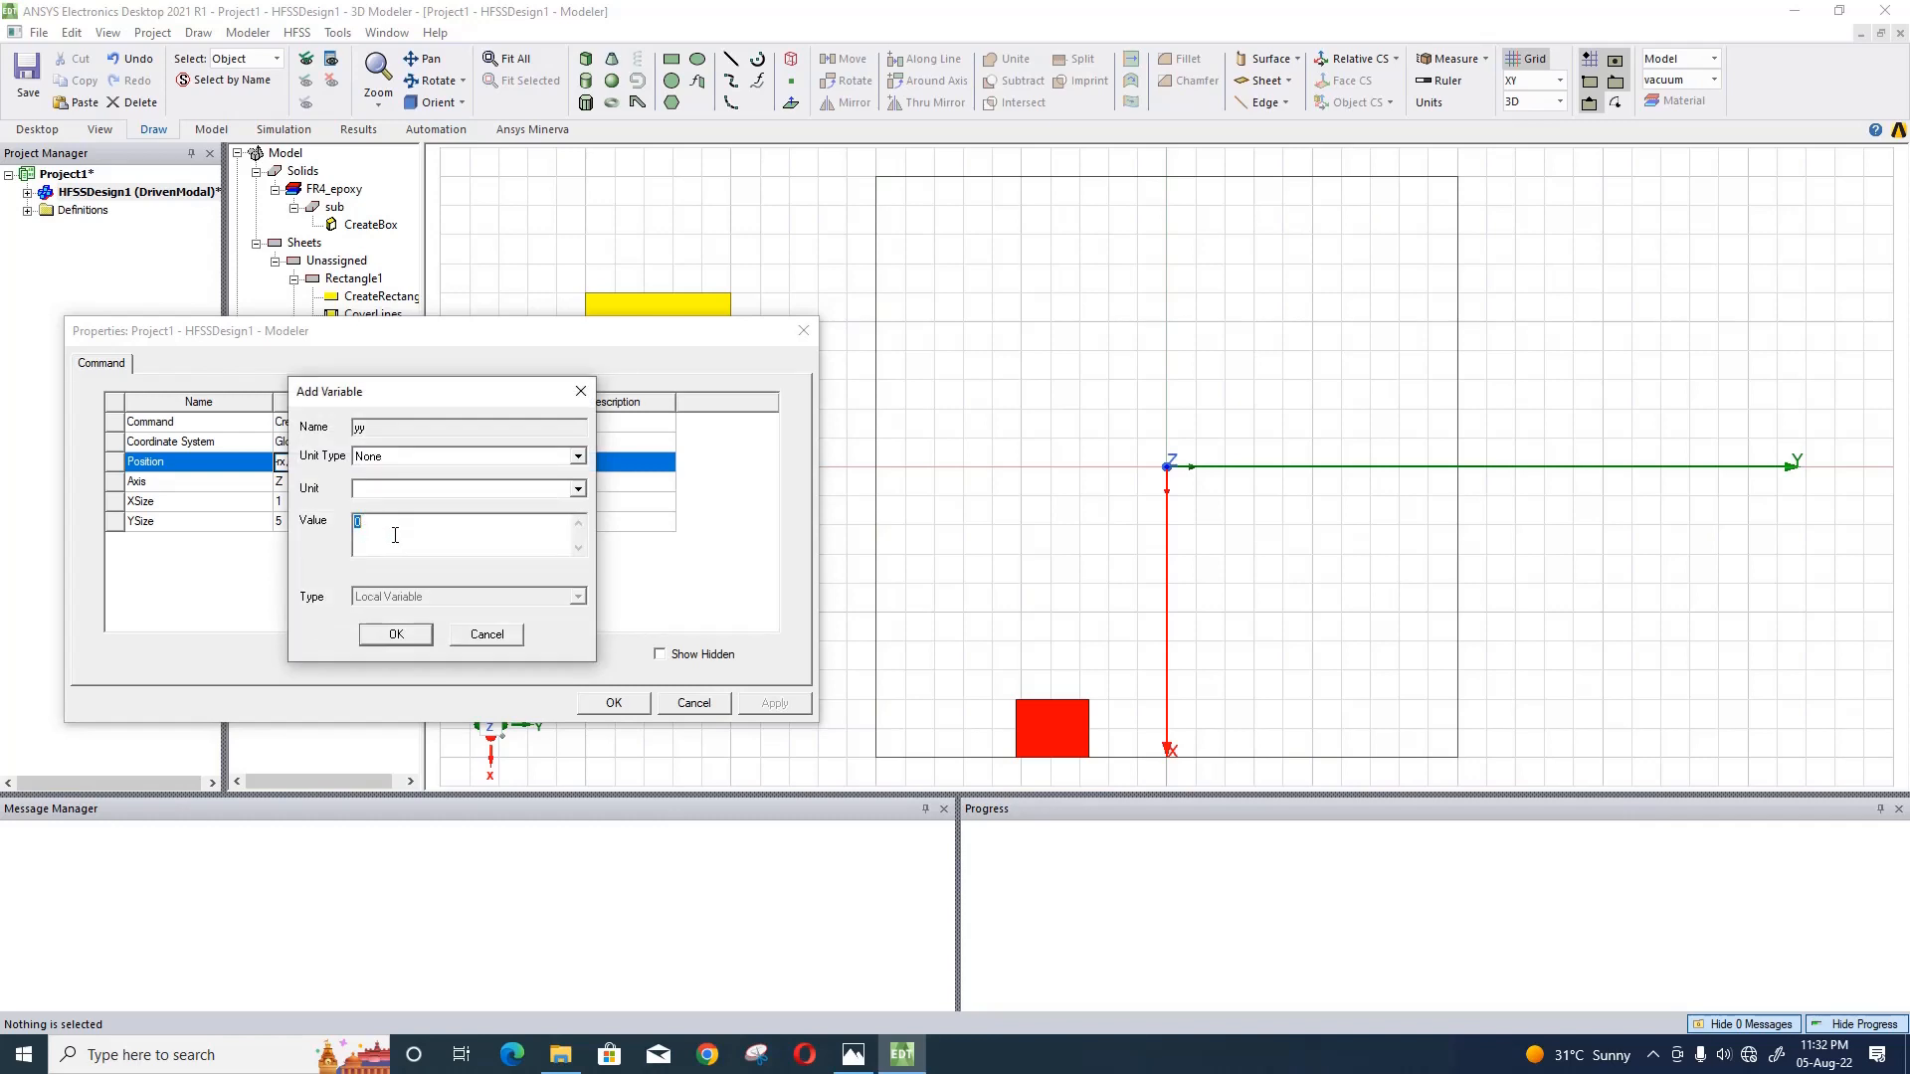
pyautogui.write('0.5mm')
pyautogui.click(378, 634)
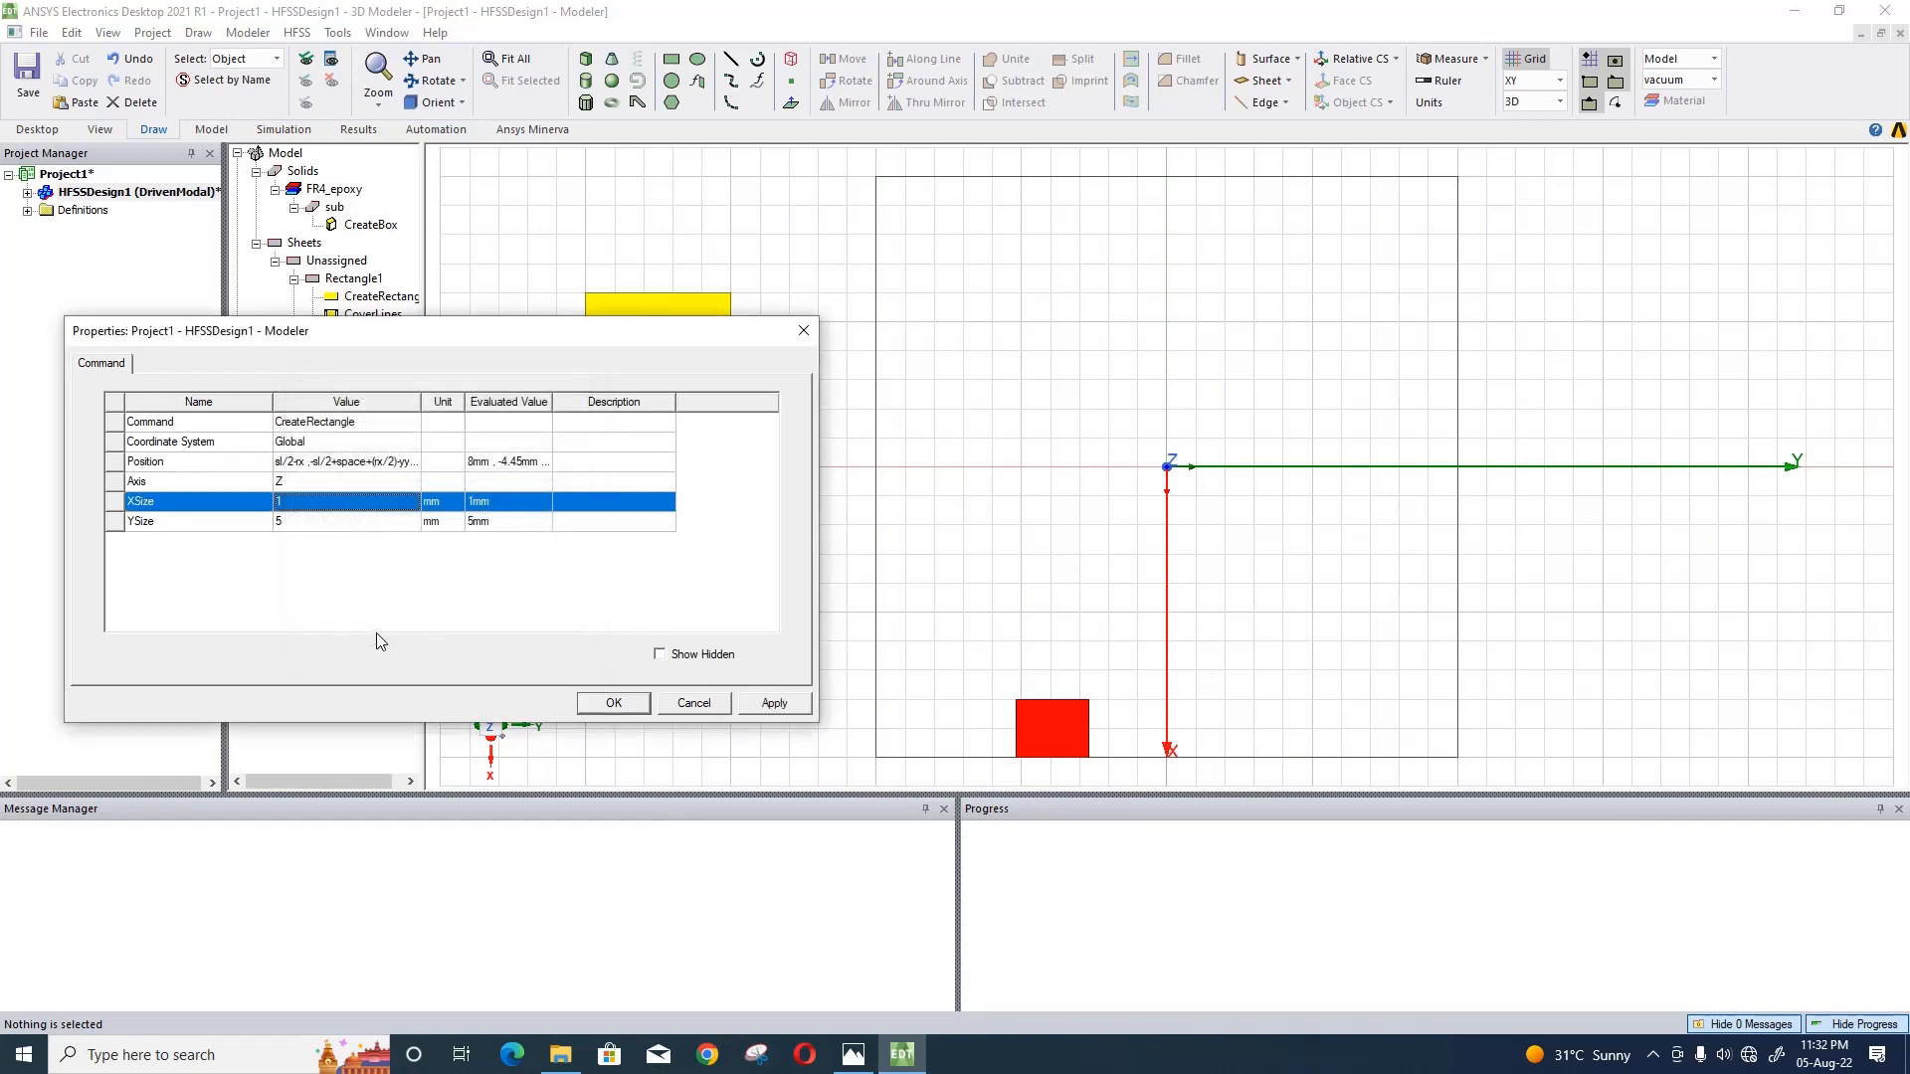
# - Set the yellow rectangle's XSize to -yx, defining the new variable yx as 1.5 mm
pyautogui.click(342, 511)
pyautogui.write('y')
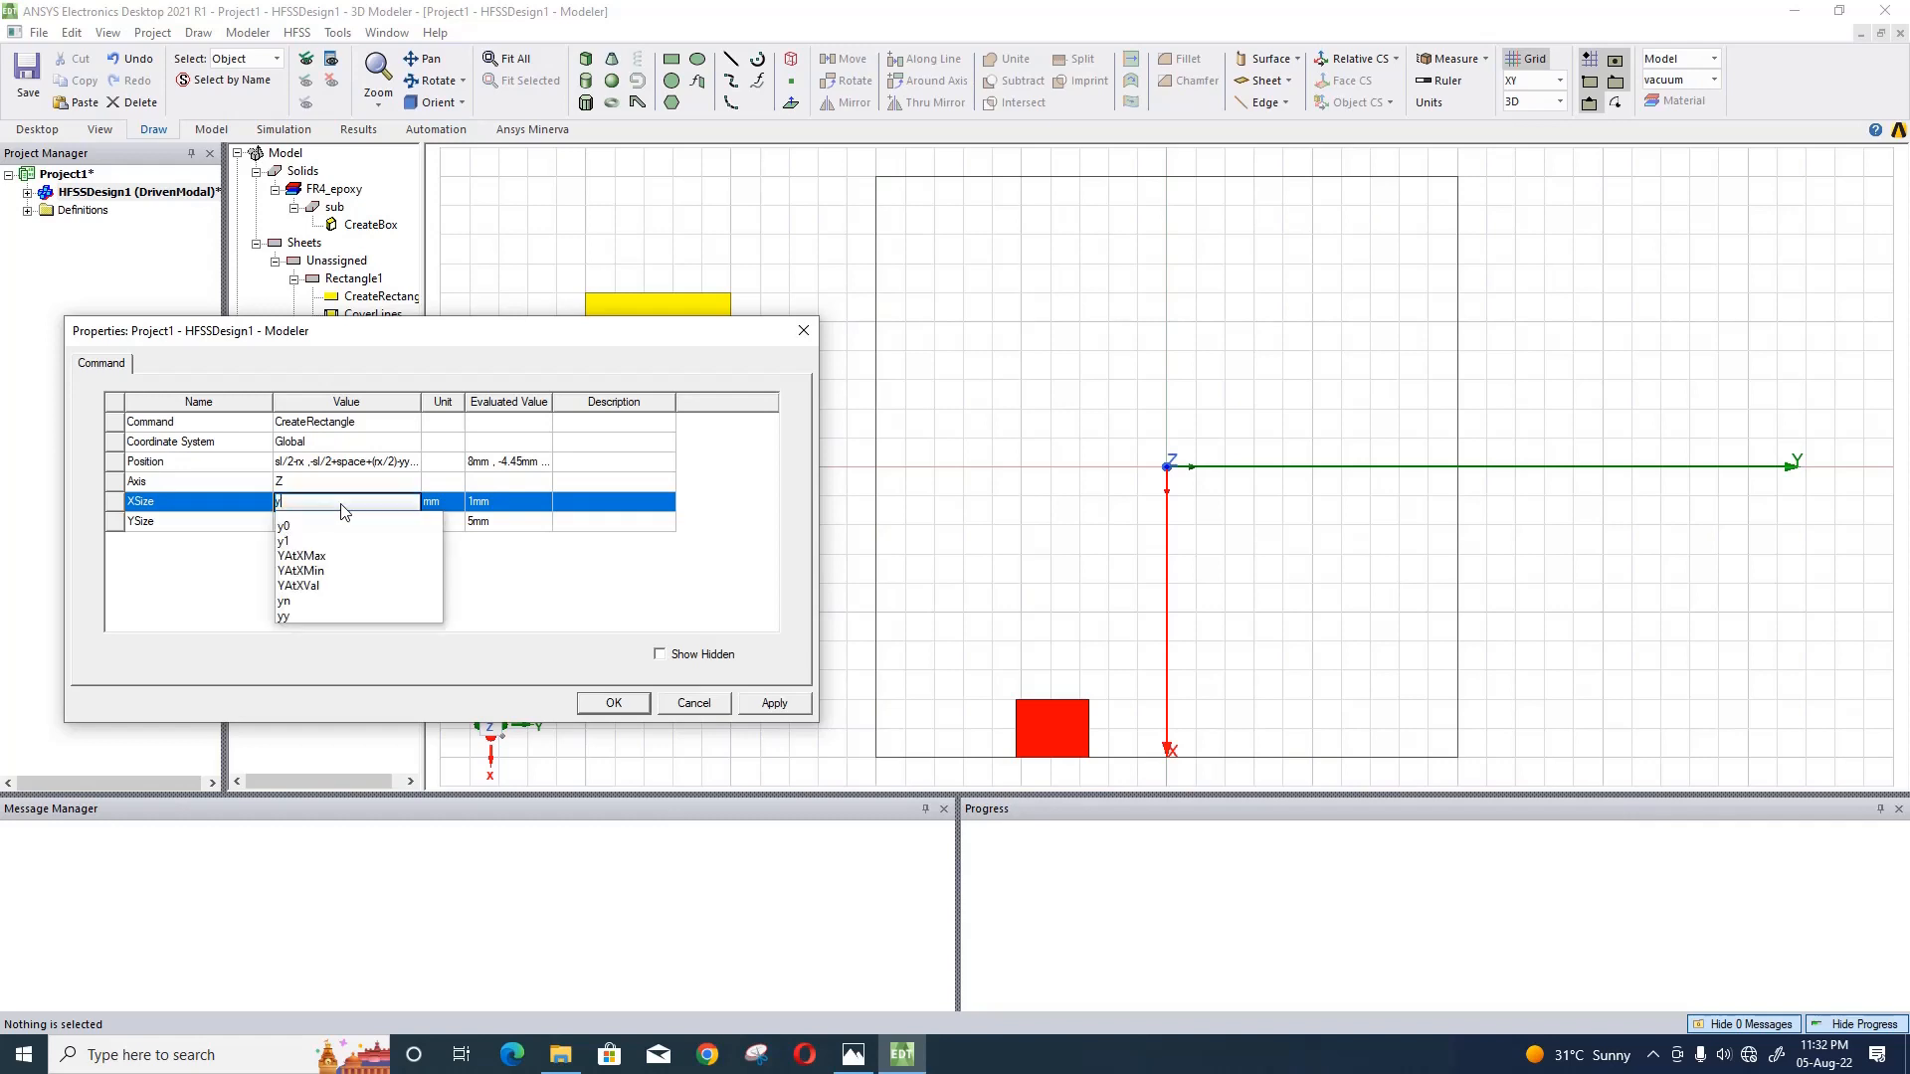
pyautogui.write('x-yx')
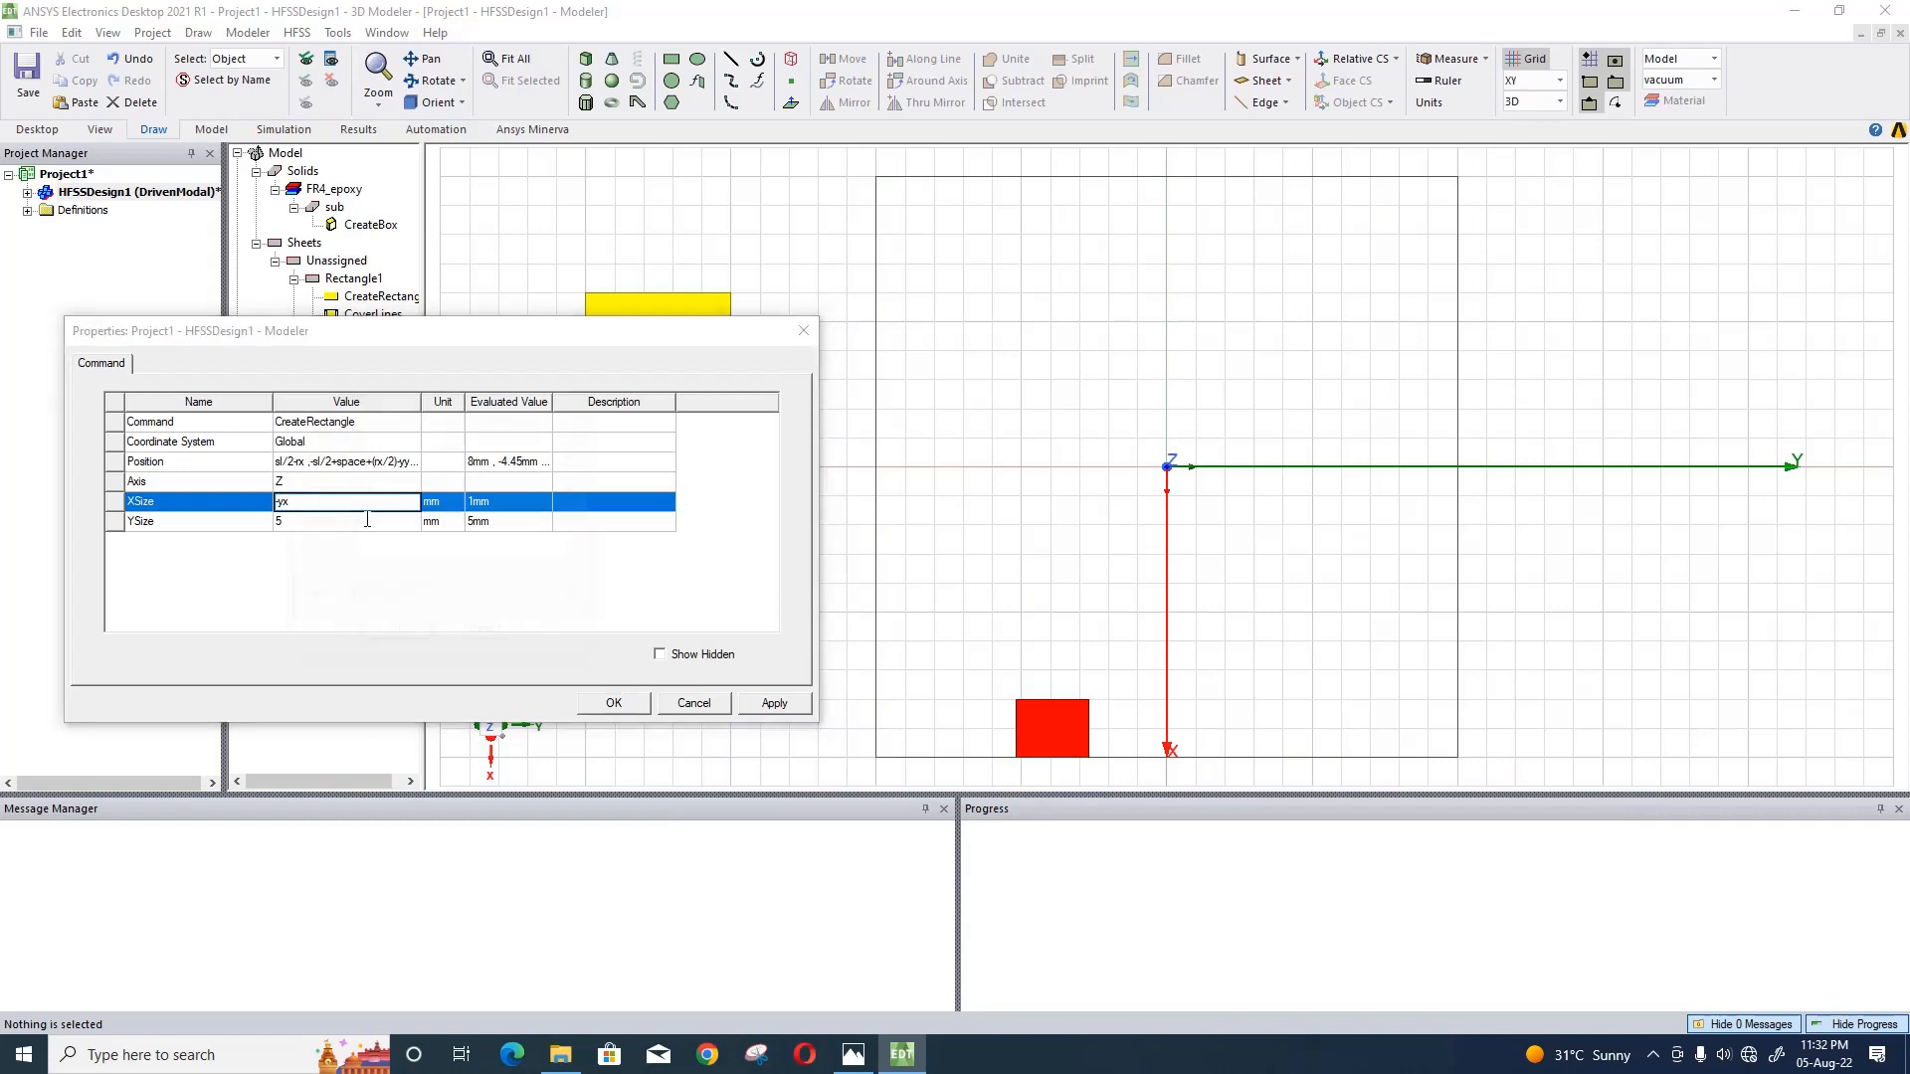
pyautogui.press('Return')
pyautogui.write('1.5')
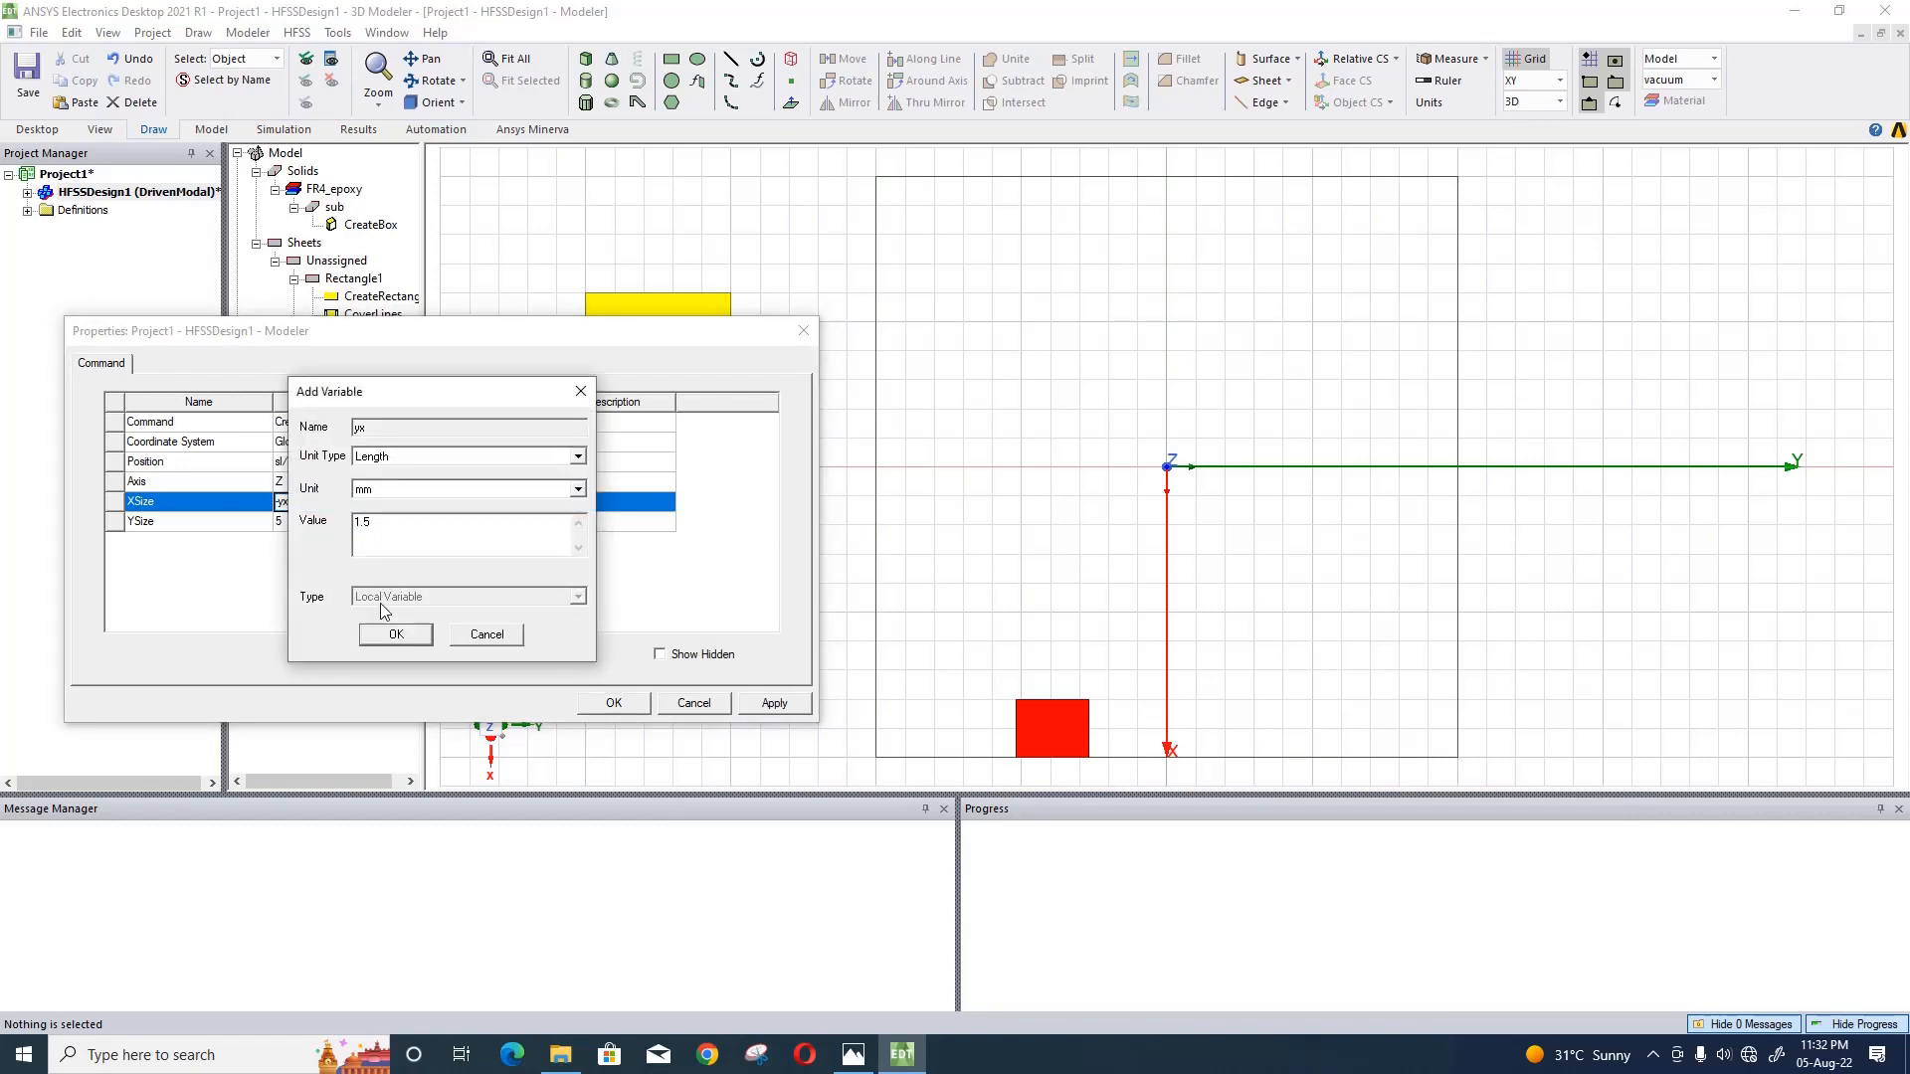
pyautogui.click(395, 634)
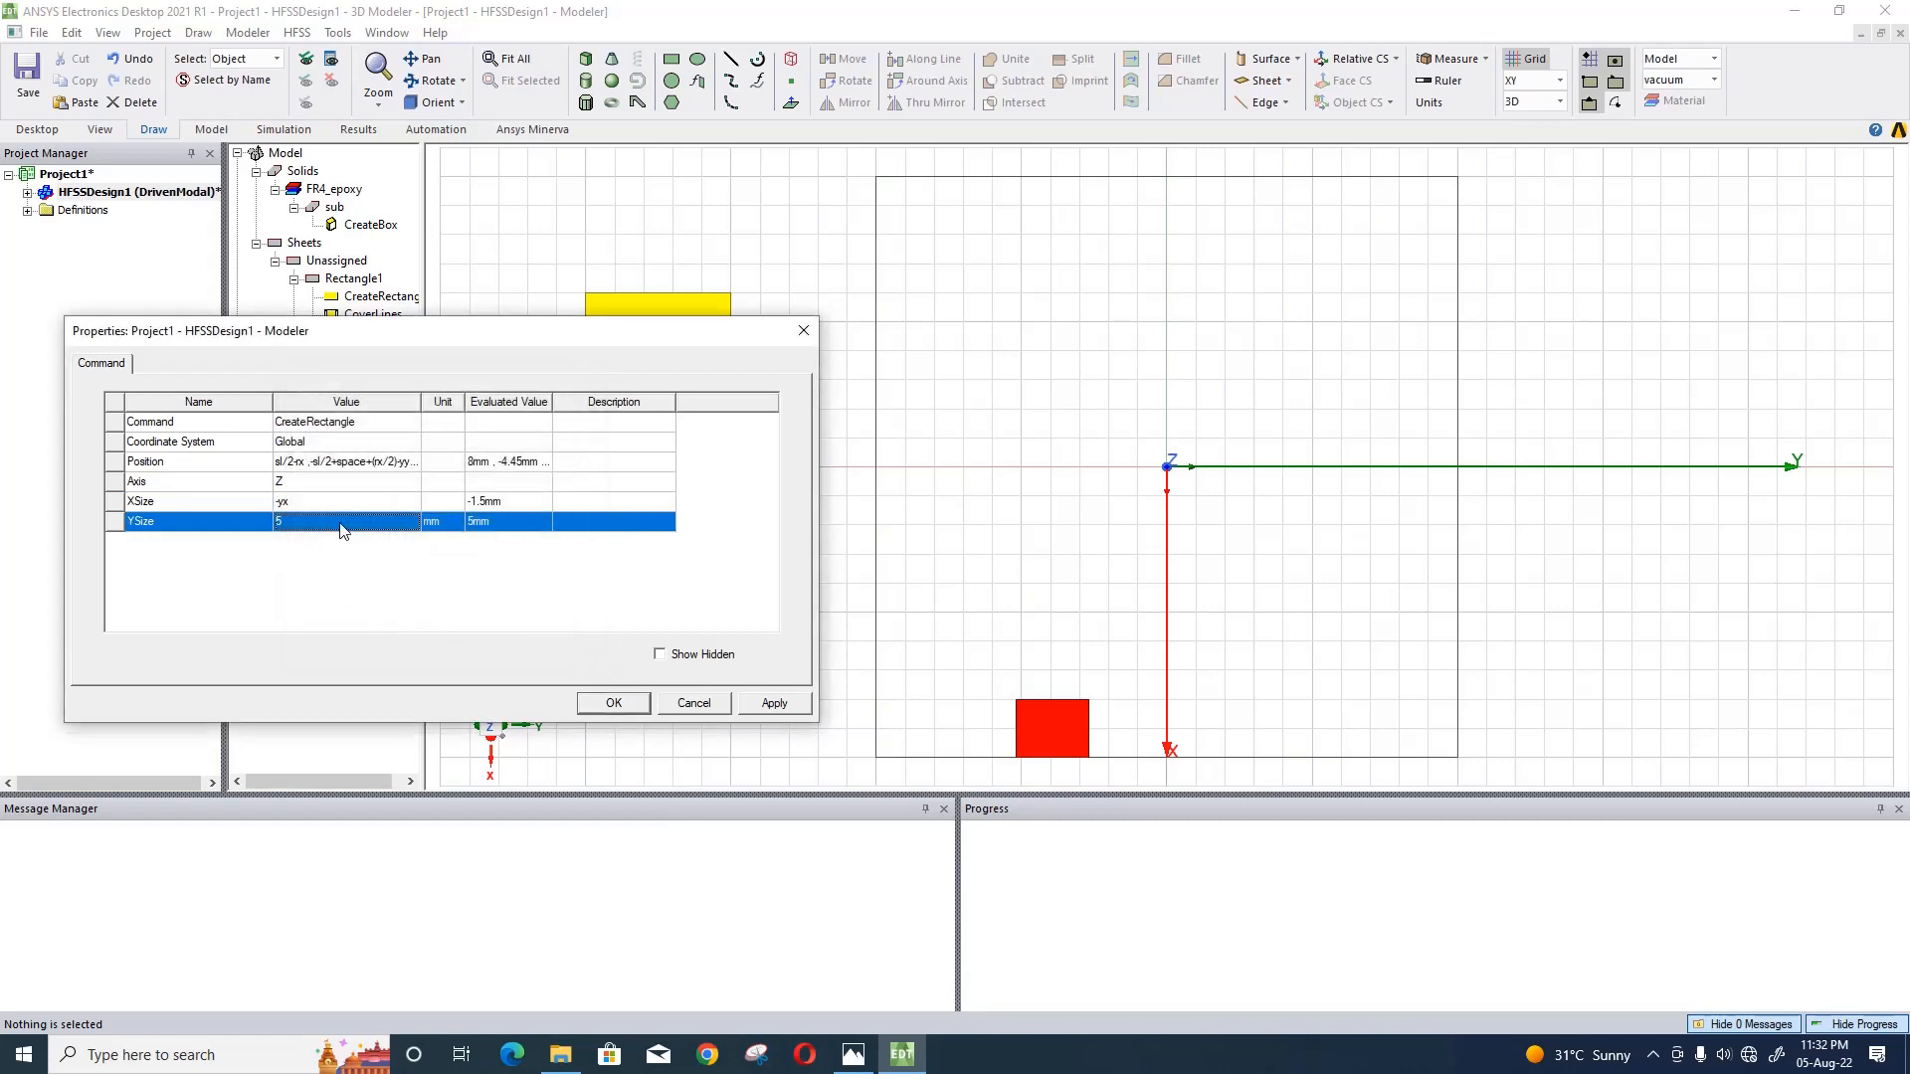
# - Set the yellow rectangle's YSize to yy and apply the changes
pyautogui.click(340, 529)
pyautogui.write('yy')
pyautogui.click(421, 583)
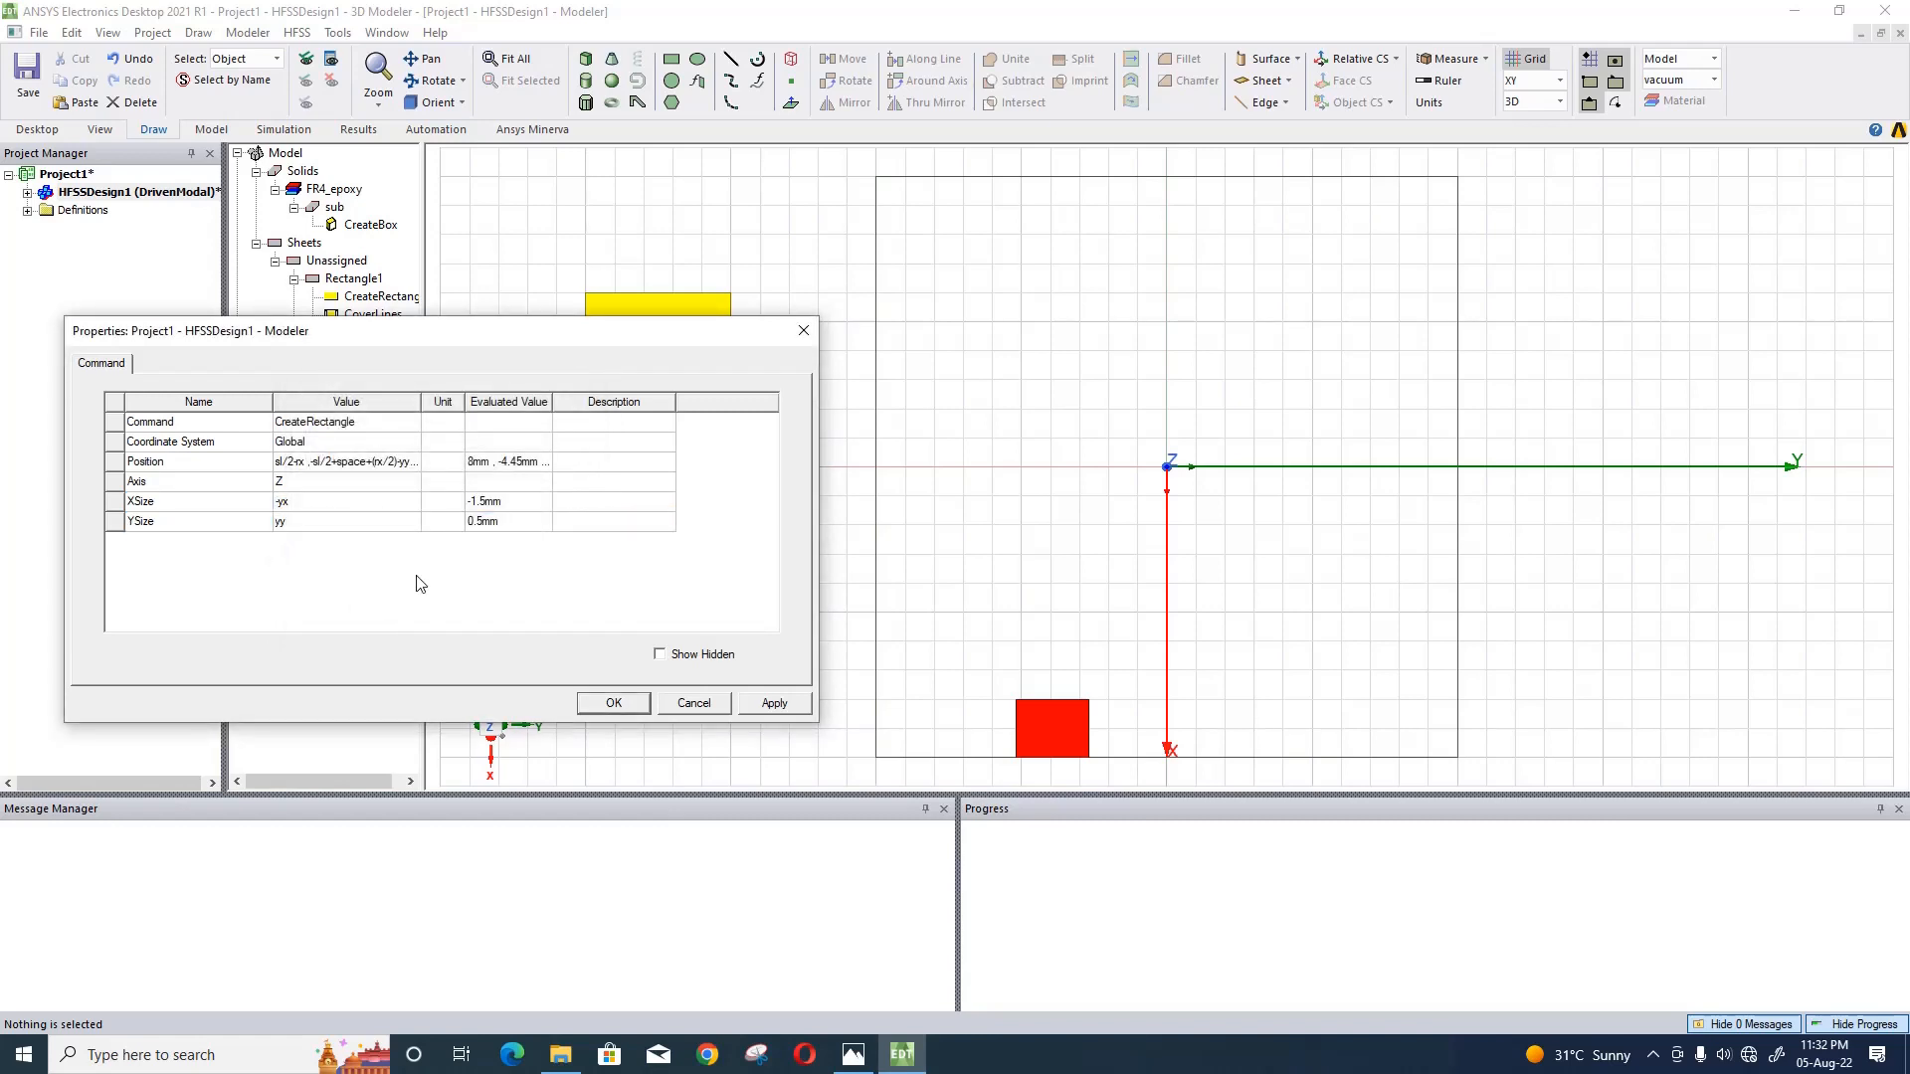
pyautogui.click(761, 703)
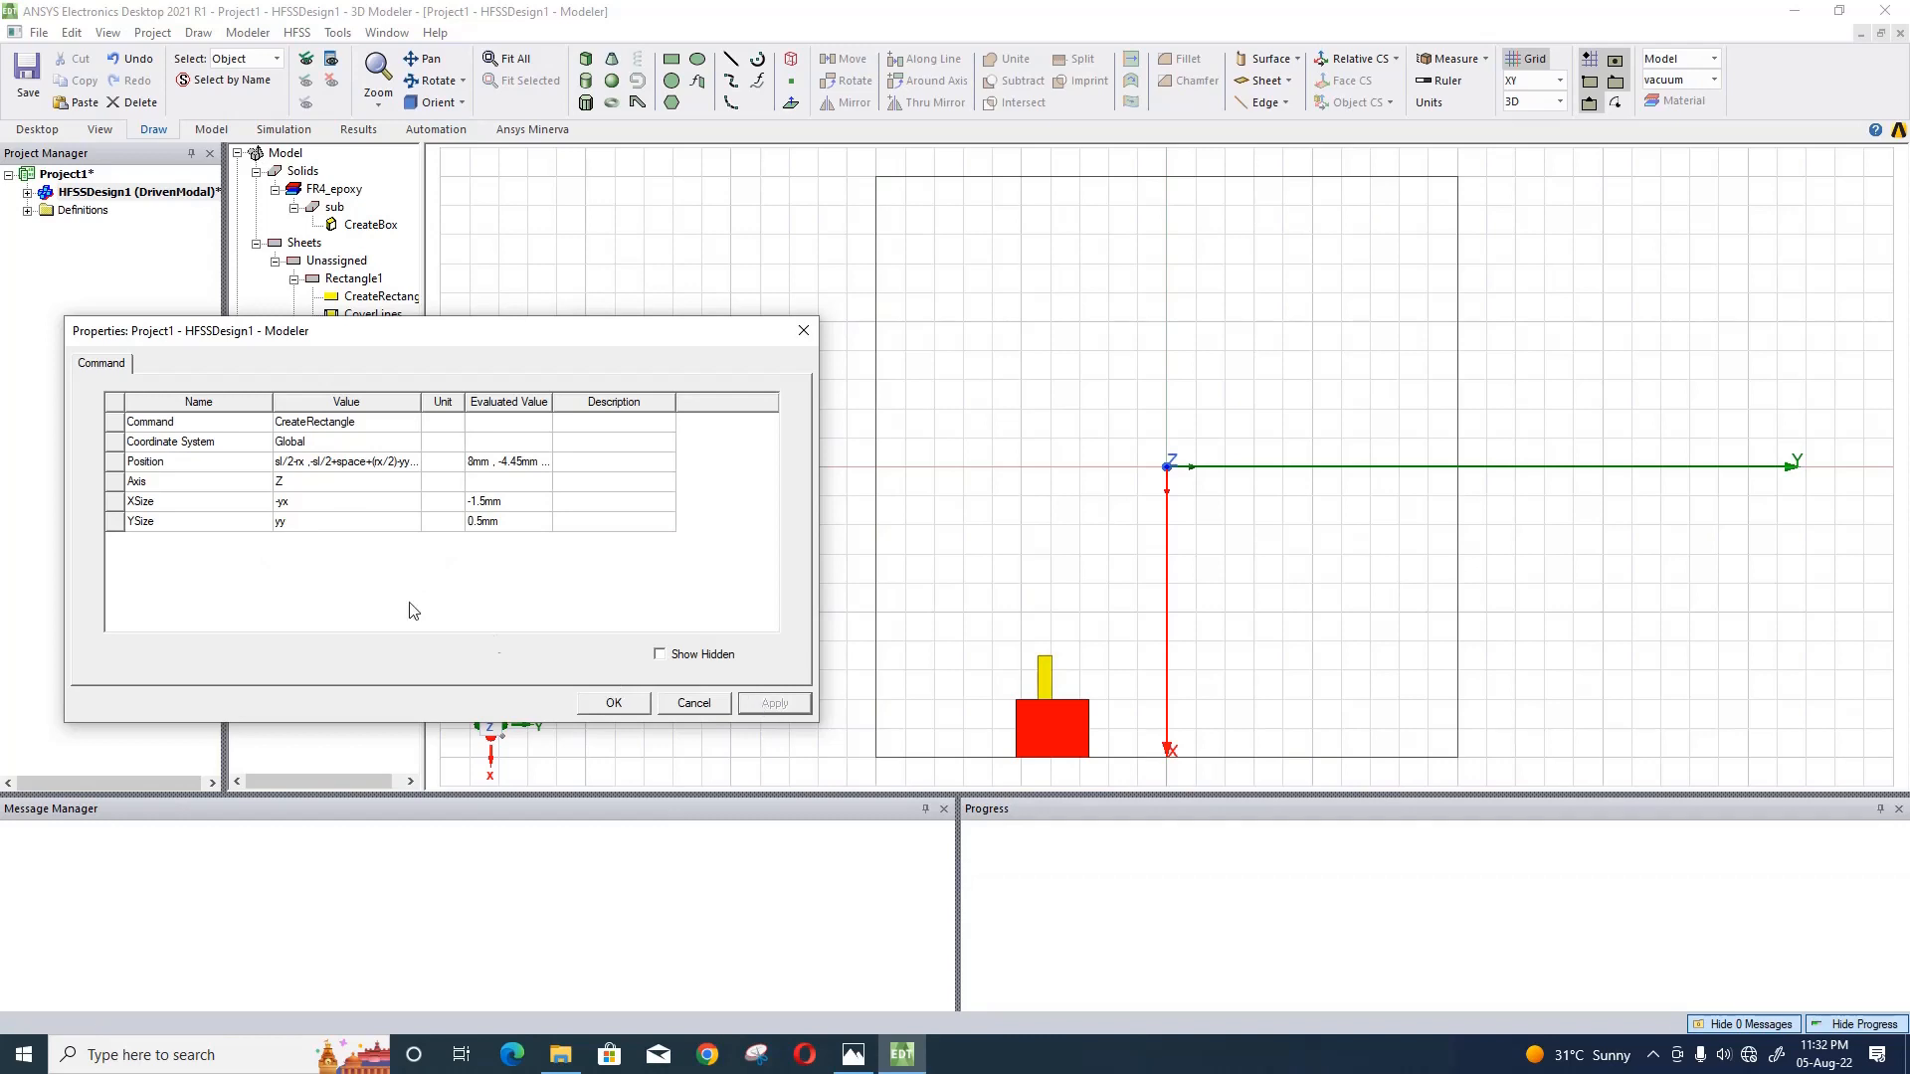
# - Correct the yellow rectangle's Y position expression to -sl/2+space+(ry/2)-yy/2 and apply it
pyautogui.click(352, 462)
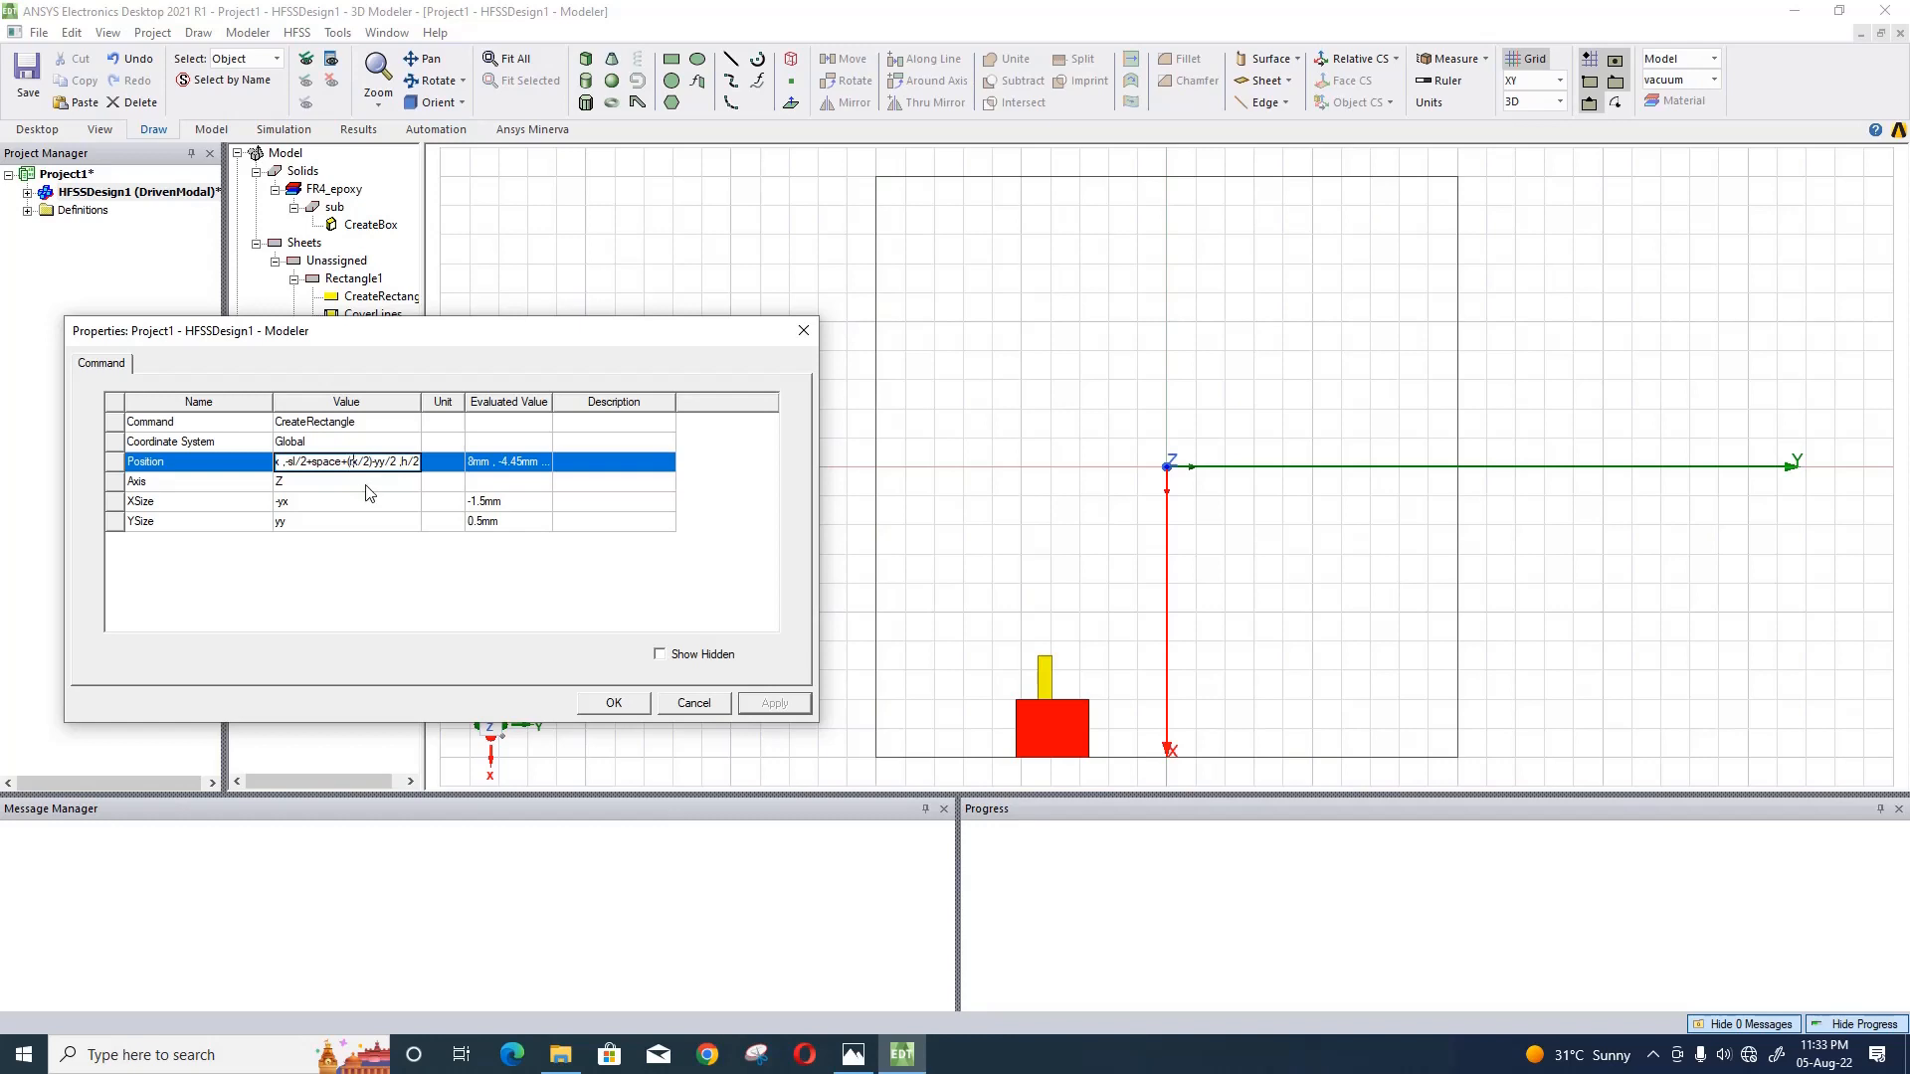
pyautogui.press('BackSpace')
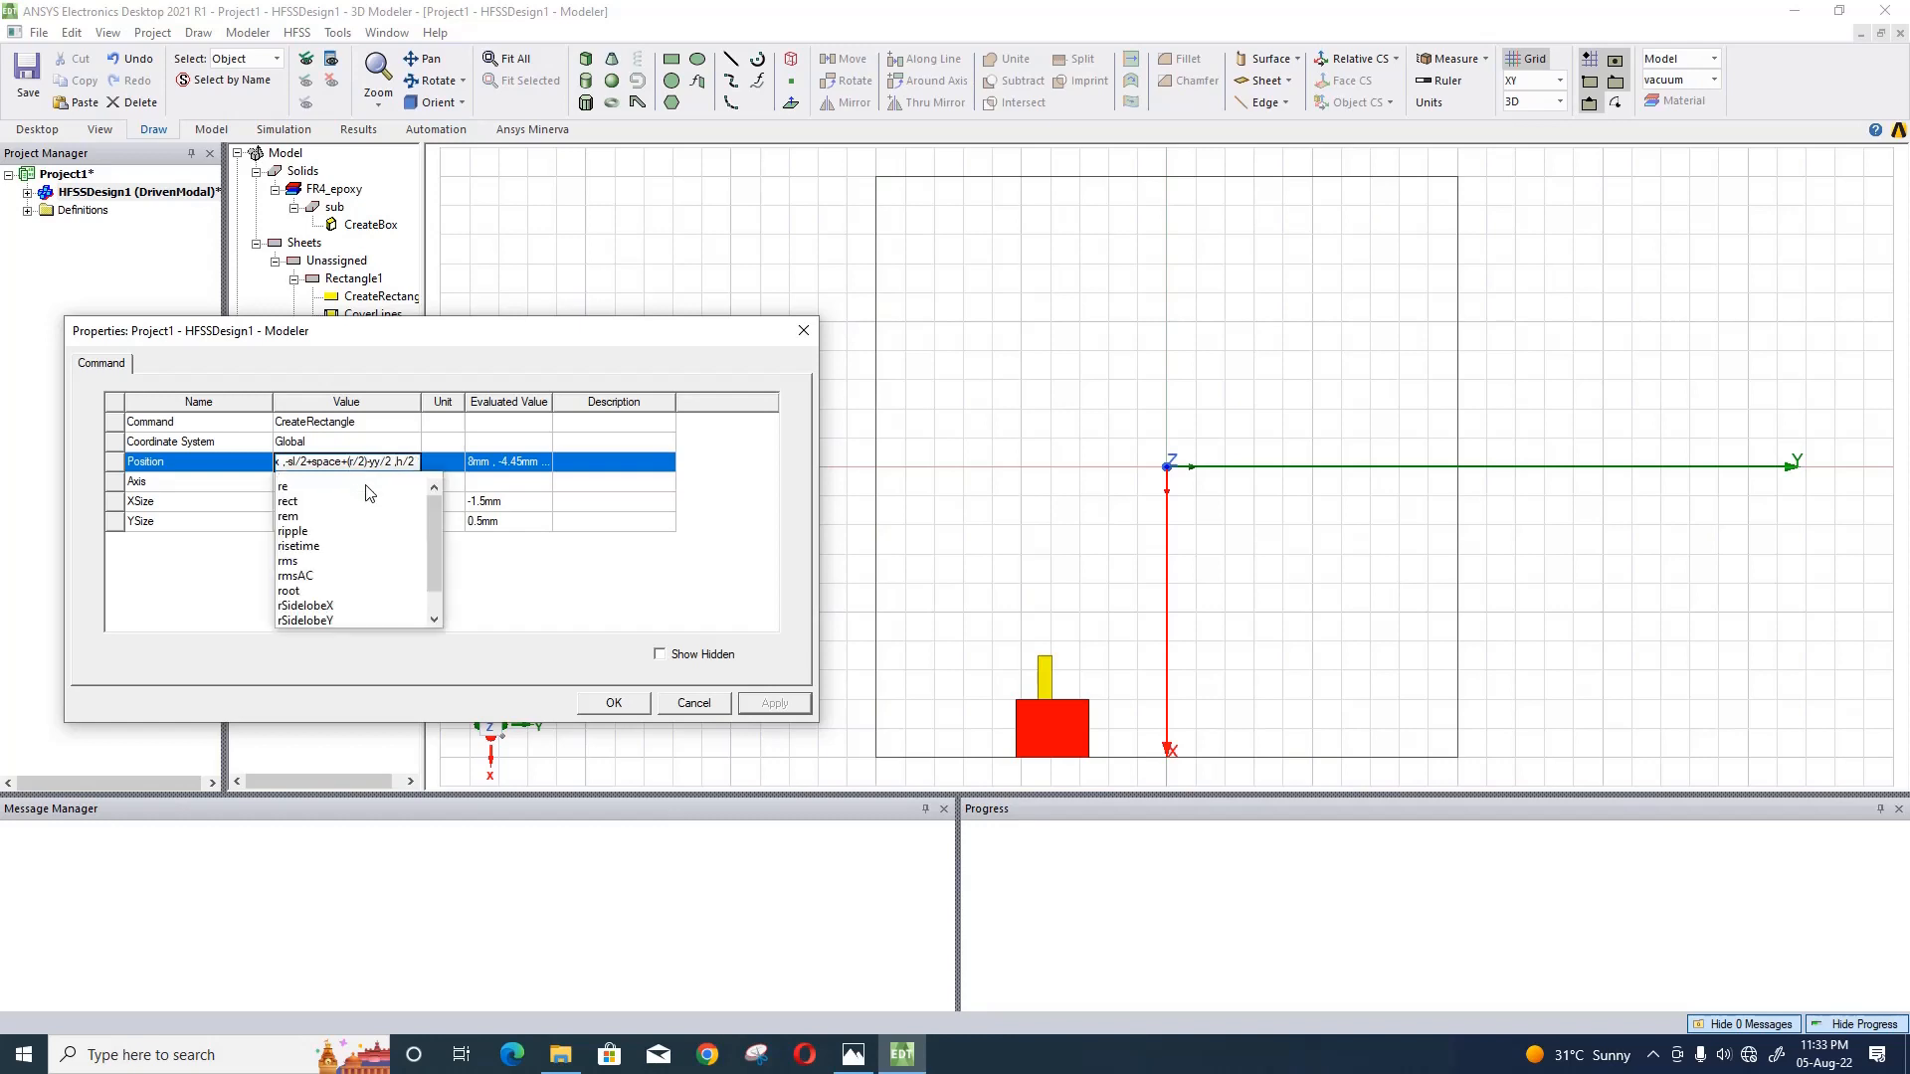
pyautogui.write('y')
pyautogui.click(448, 522)
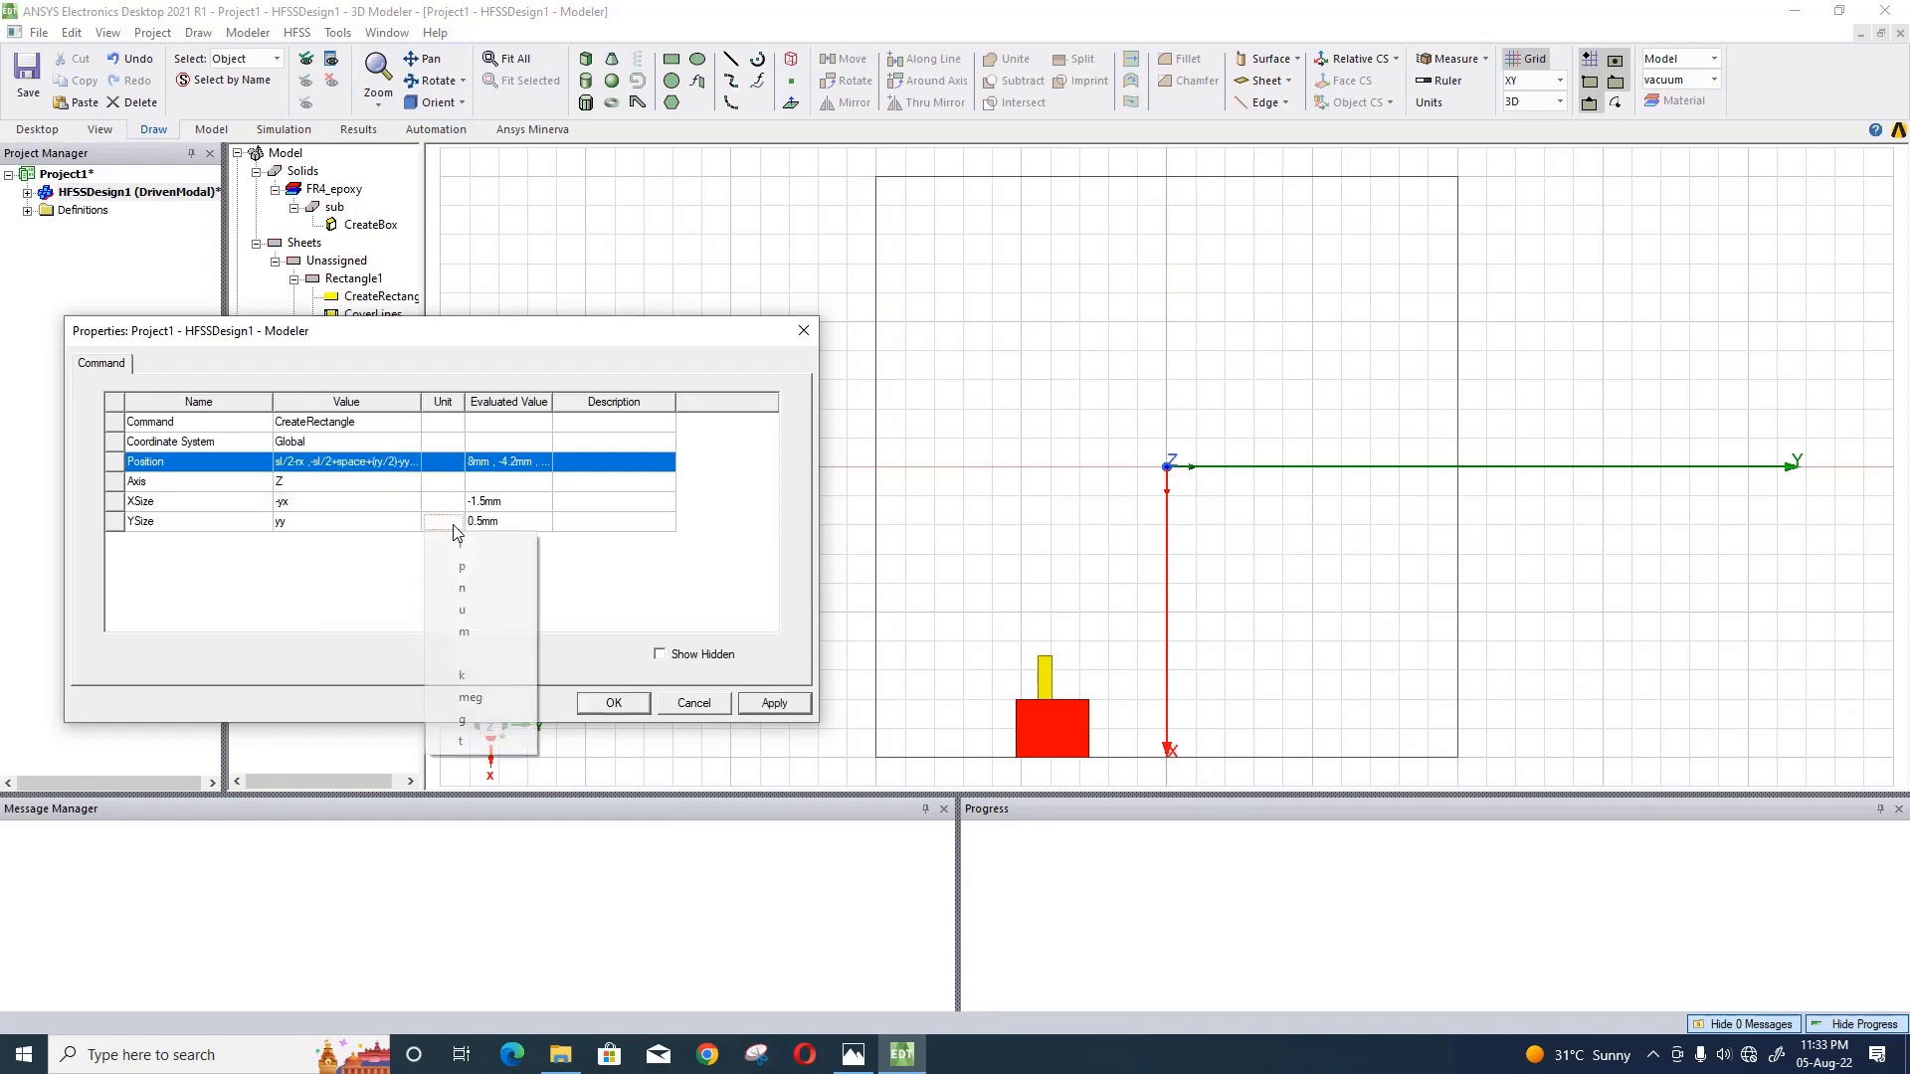
pyautogui.click(774, 705)
pyautogui.click(774, 704)
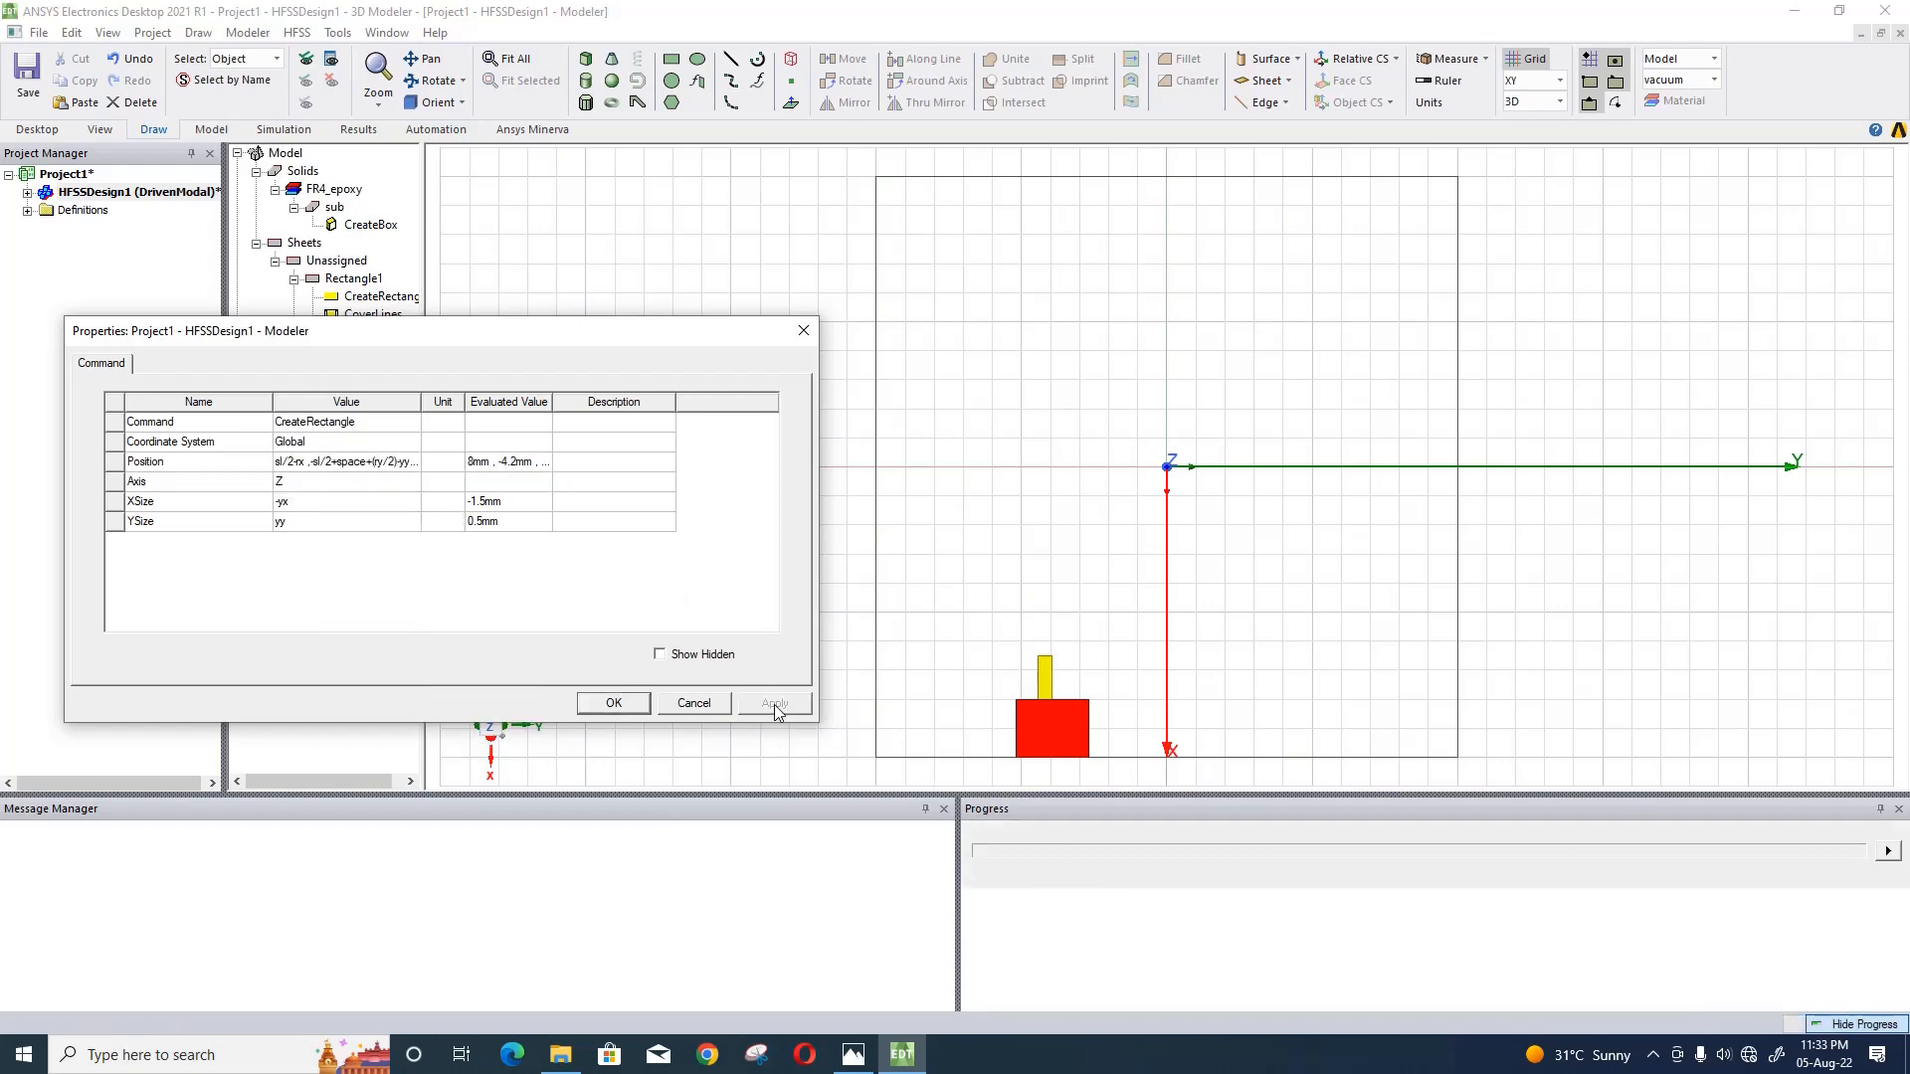
pyautogui.click(618, 702)
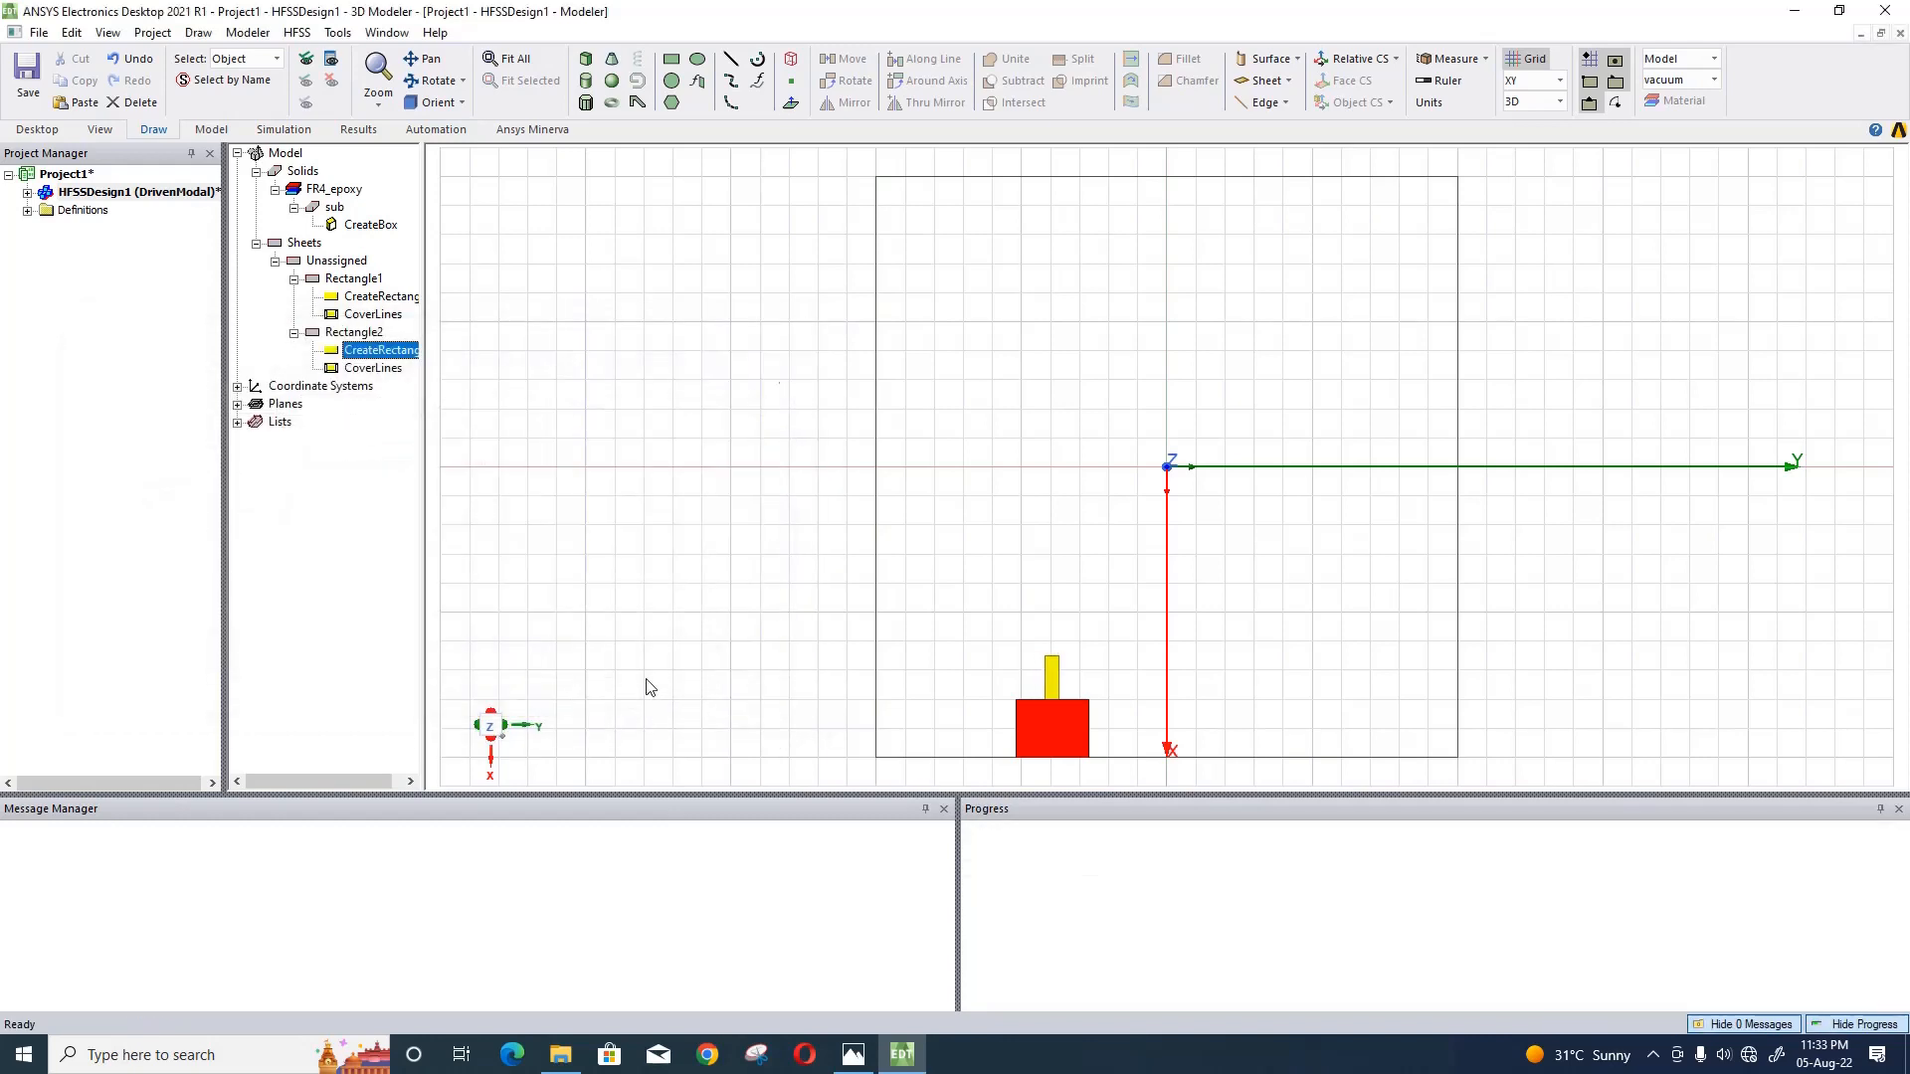
# - Draw a third rectangle about 1 mm by 5 mm outside the substrate and colour it dark green
pyautogui.click(672, 61)
pyautogui.click(571, 291)
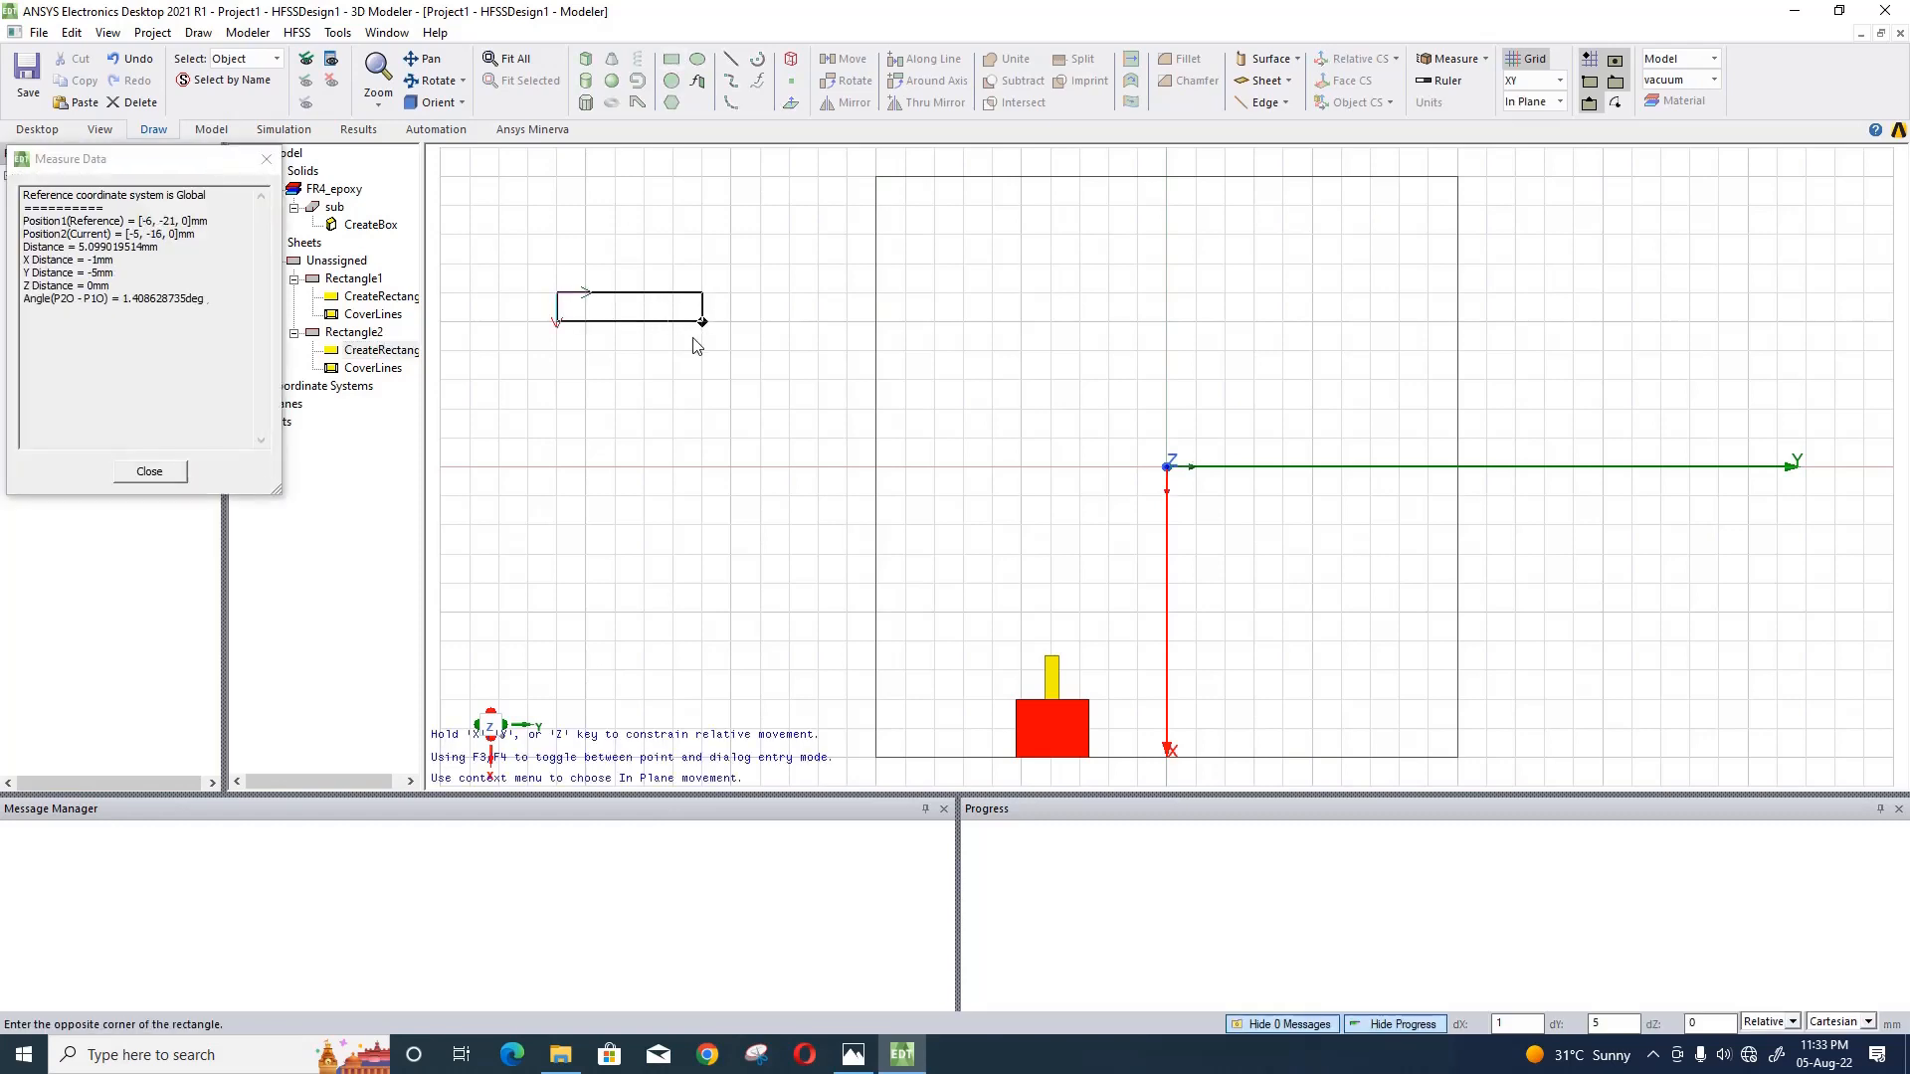
pyautogui.click(696, 347)
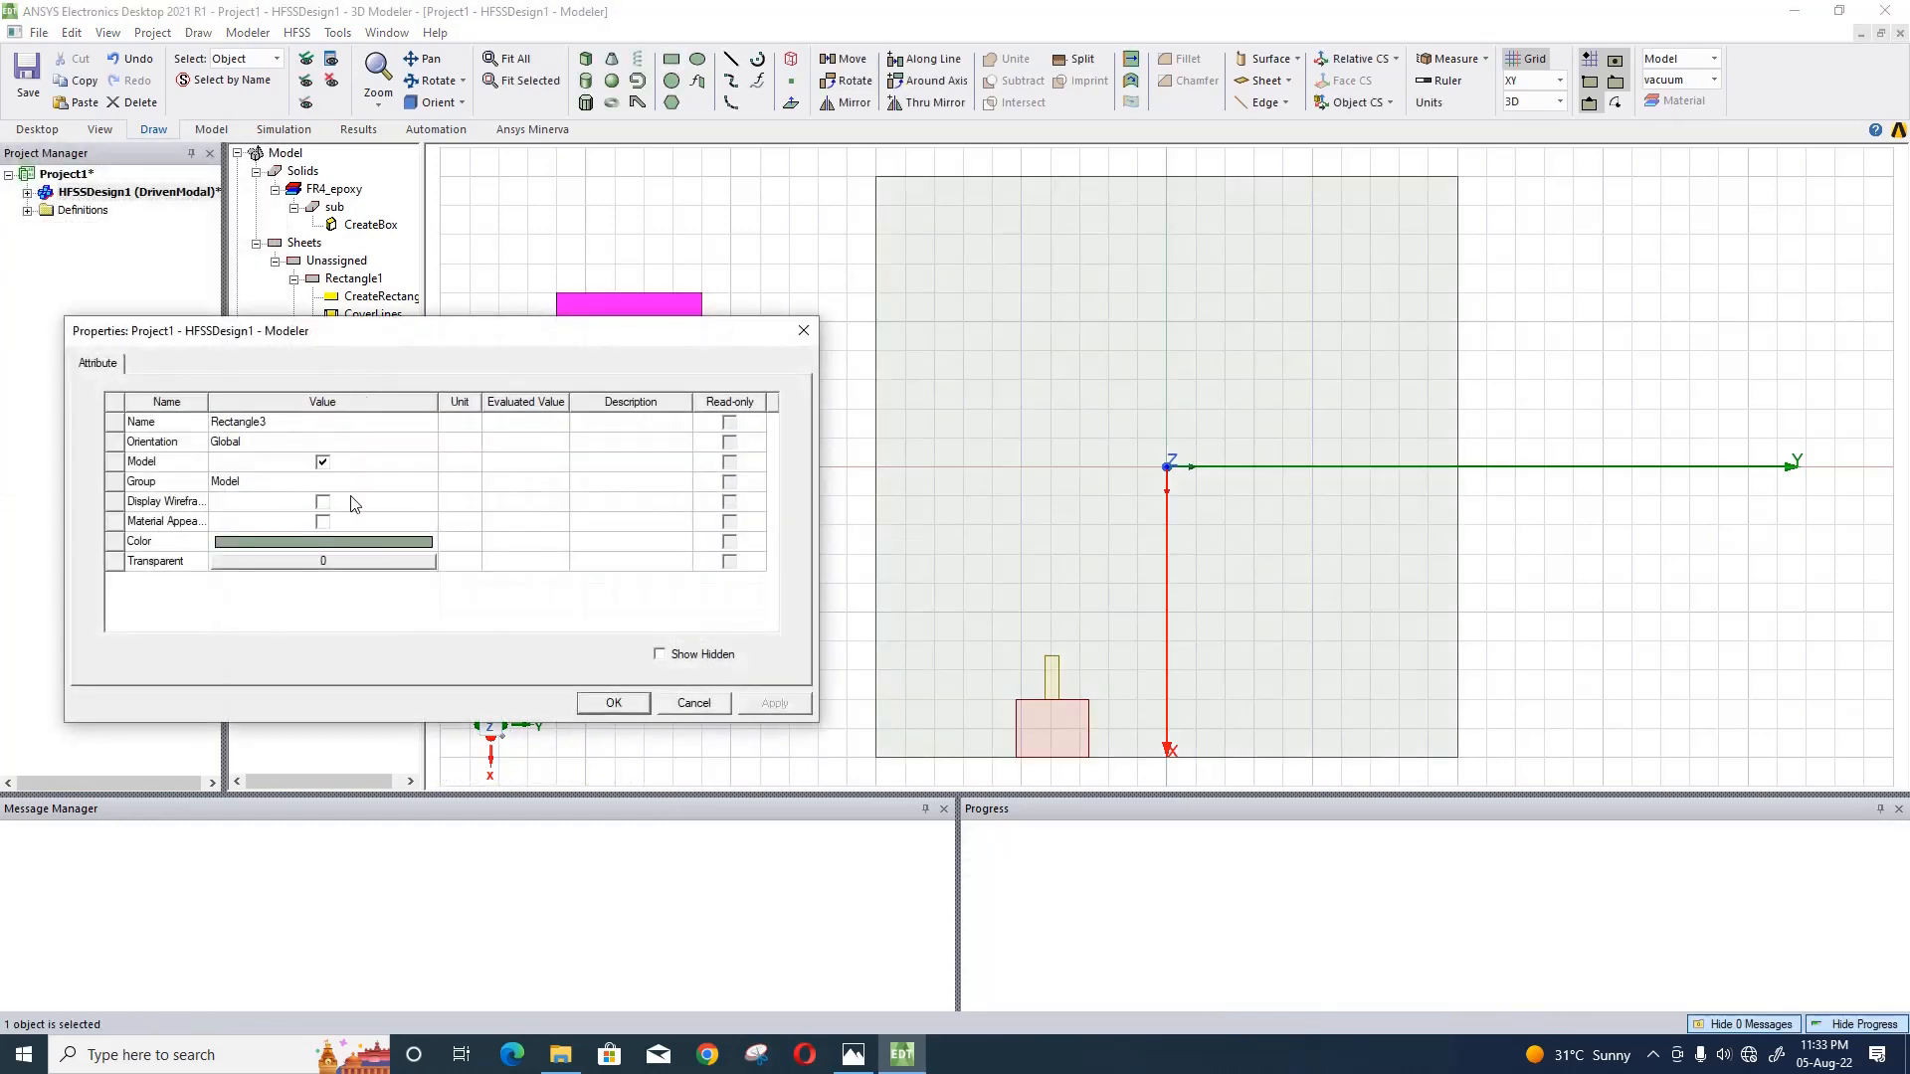
pyautogui.click(345, 541)
pyautogui.click(344, 540)
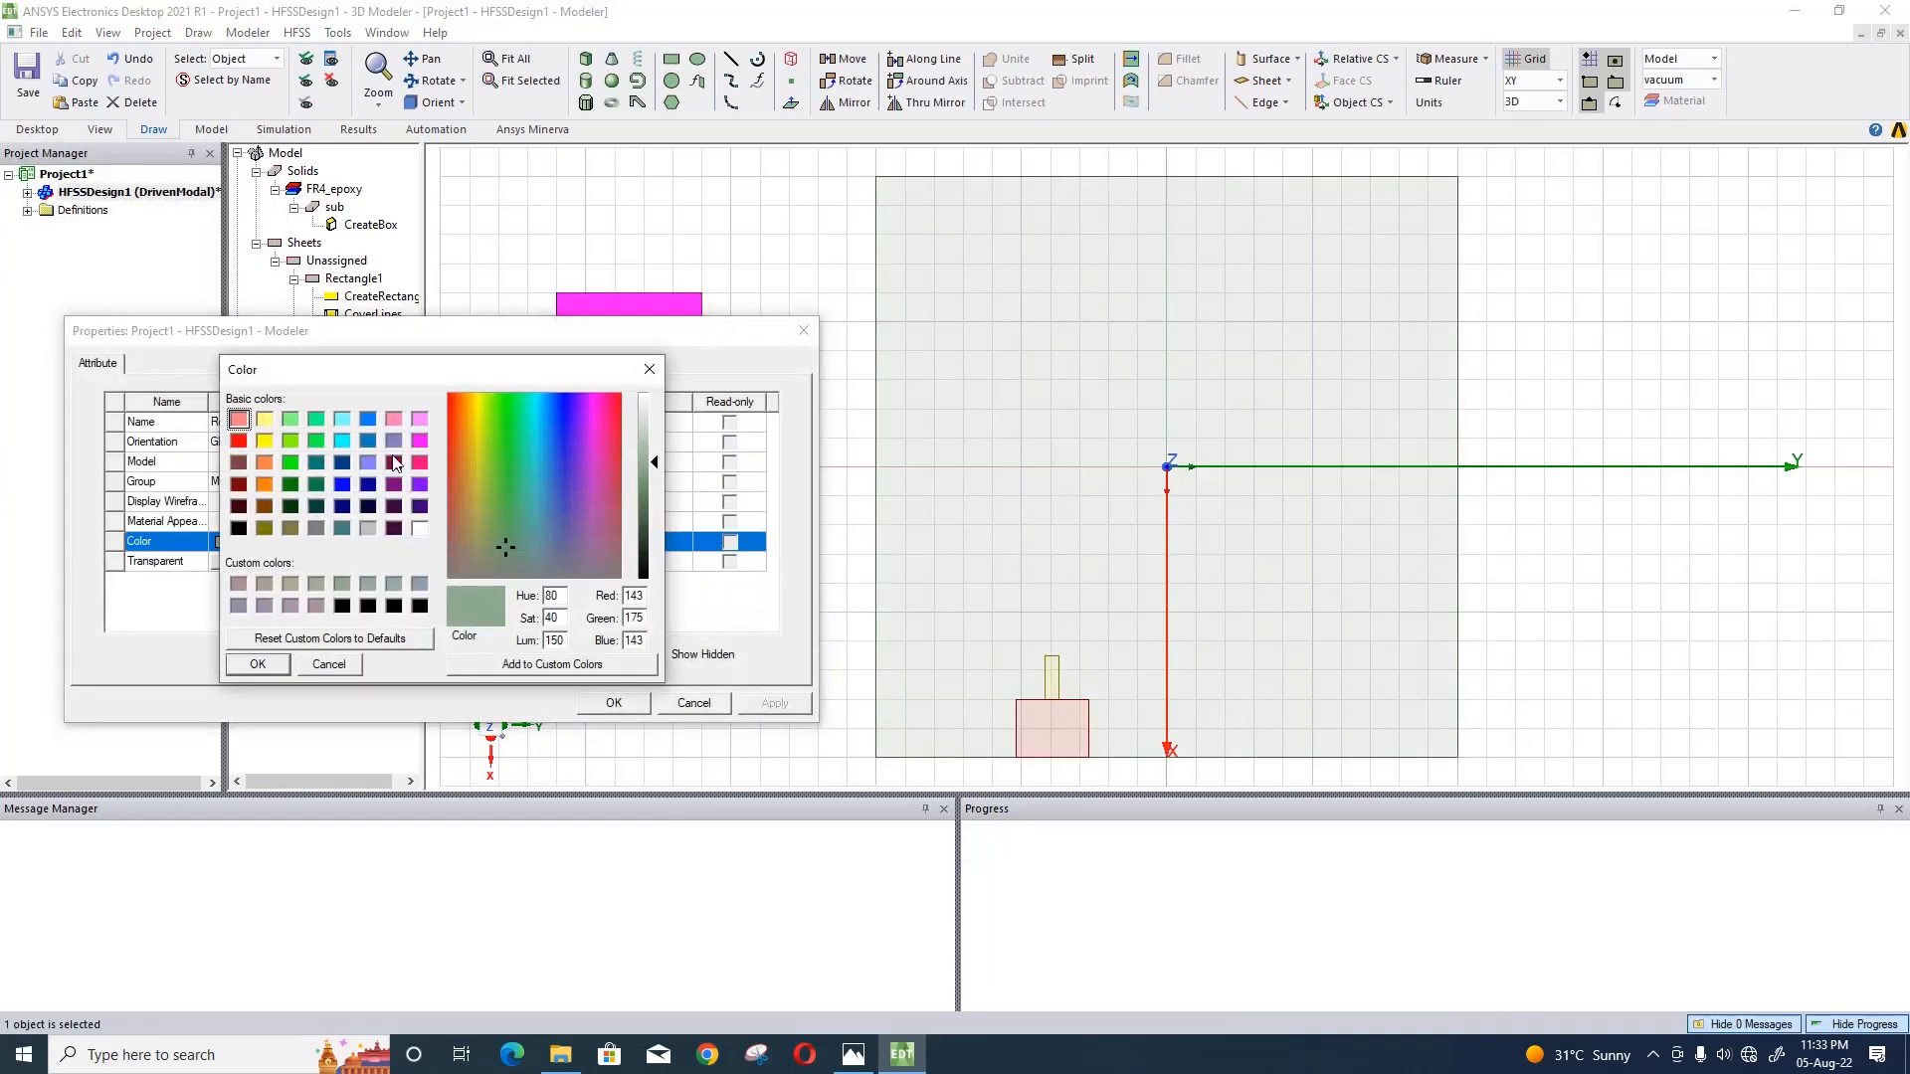
pyautogui.click(289, 484)
pyautogui.click(266, 666)
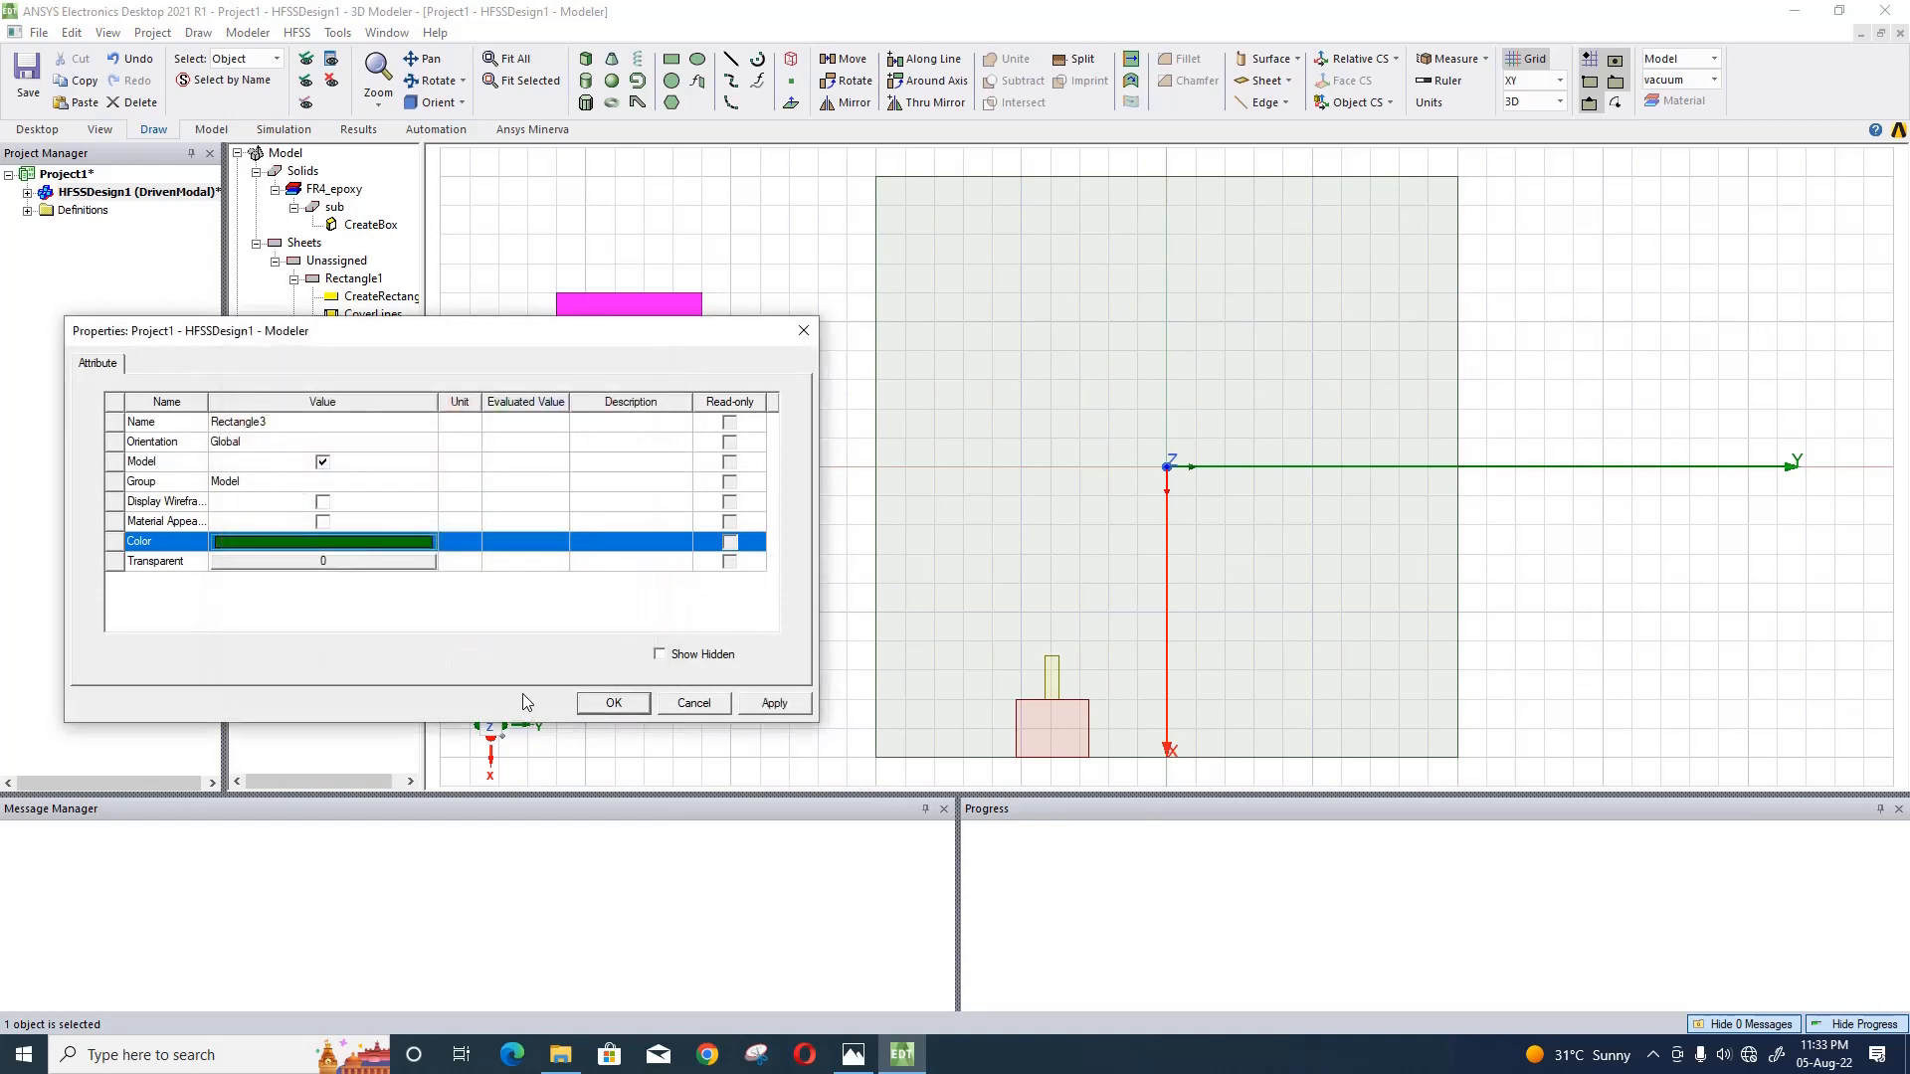
pyautogui.click(762, 709)
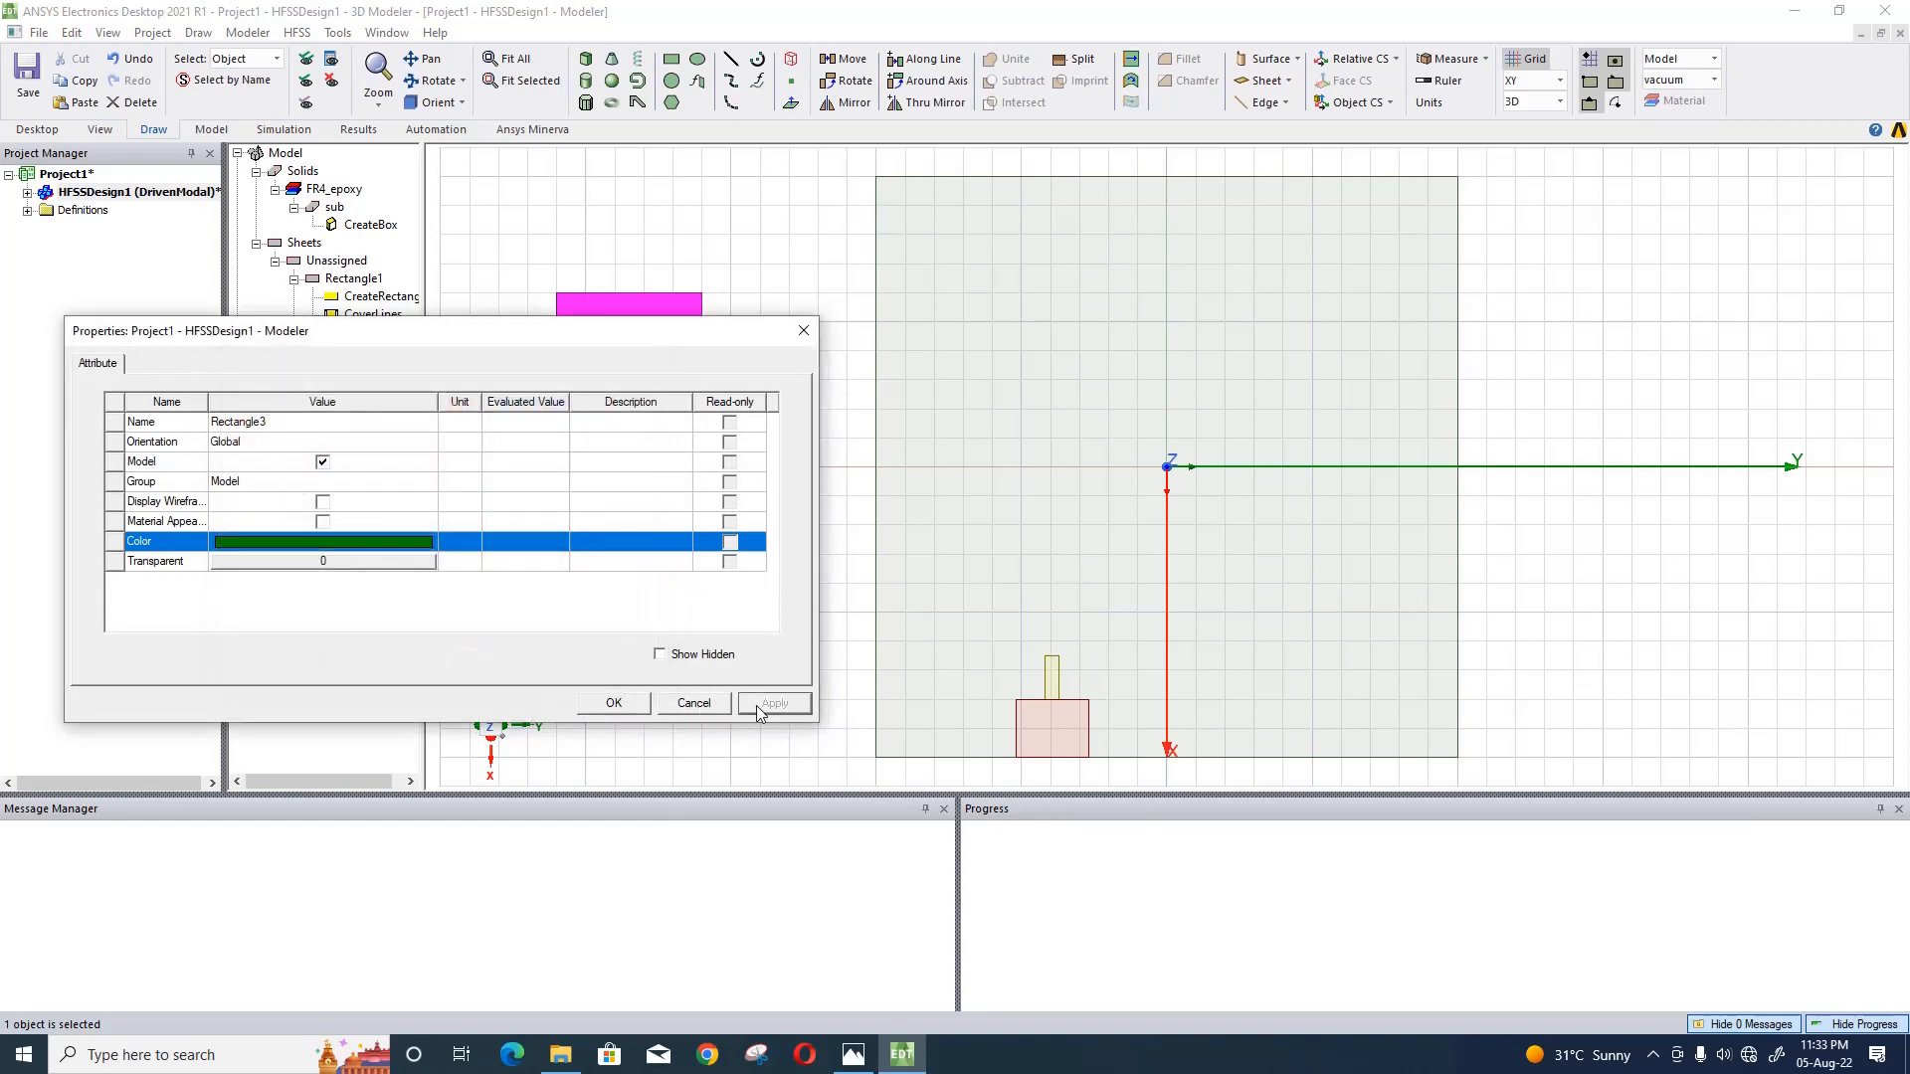
pyautogui.click(639, 702)
pyautogui.doubleClick(382, 404)
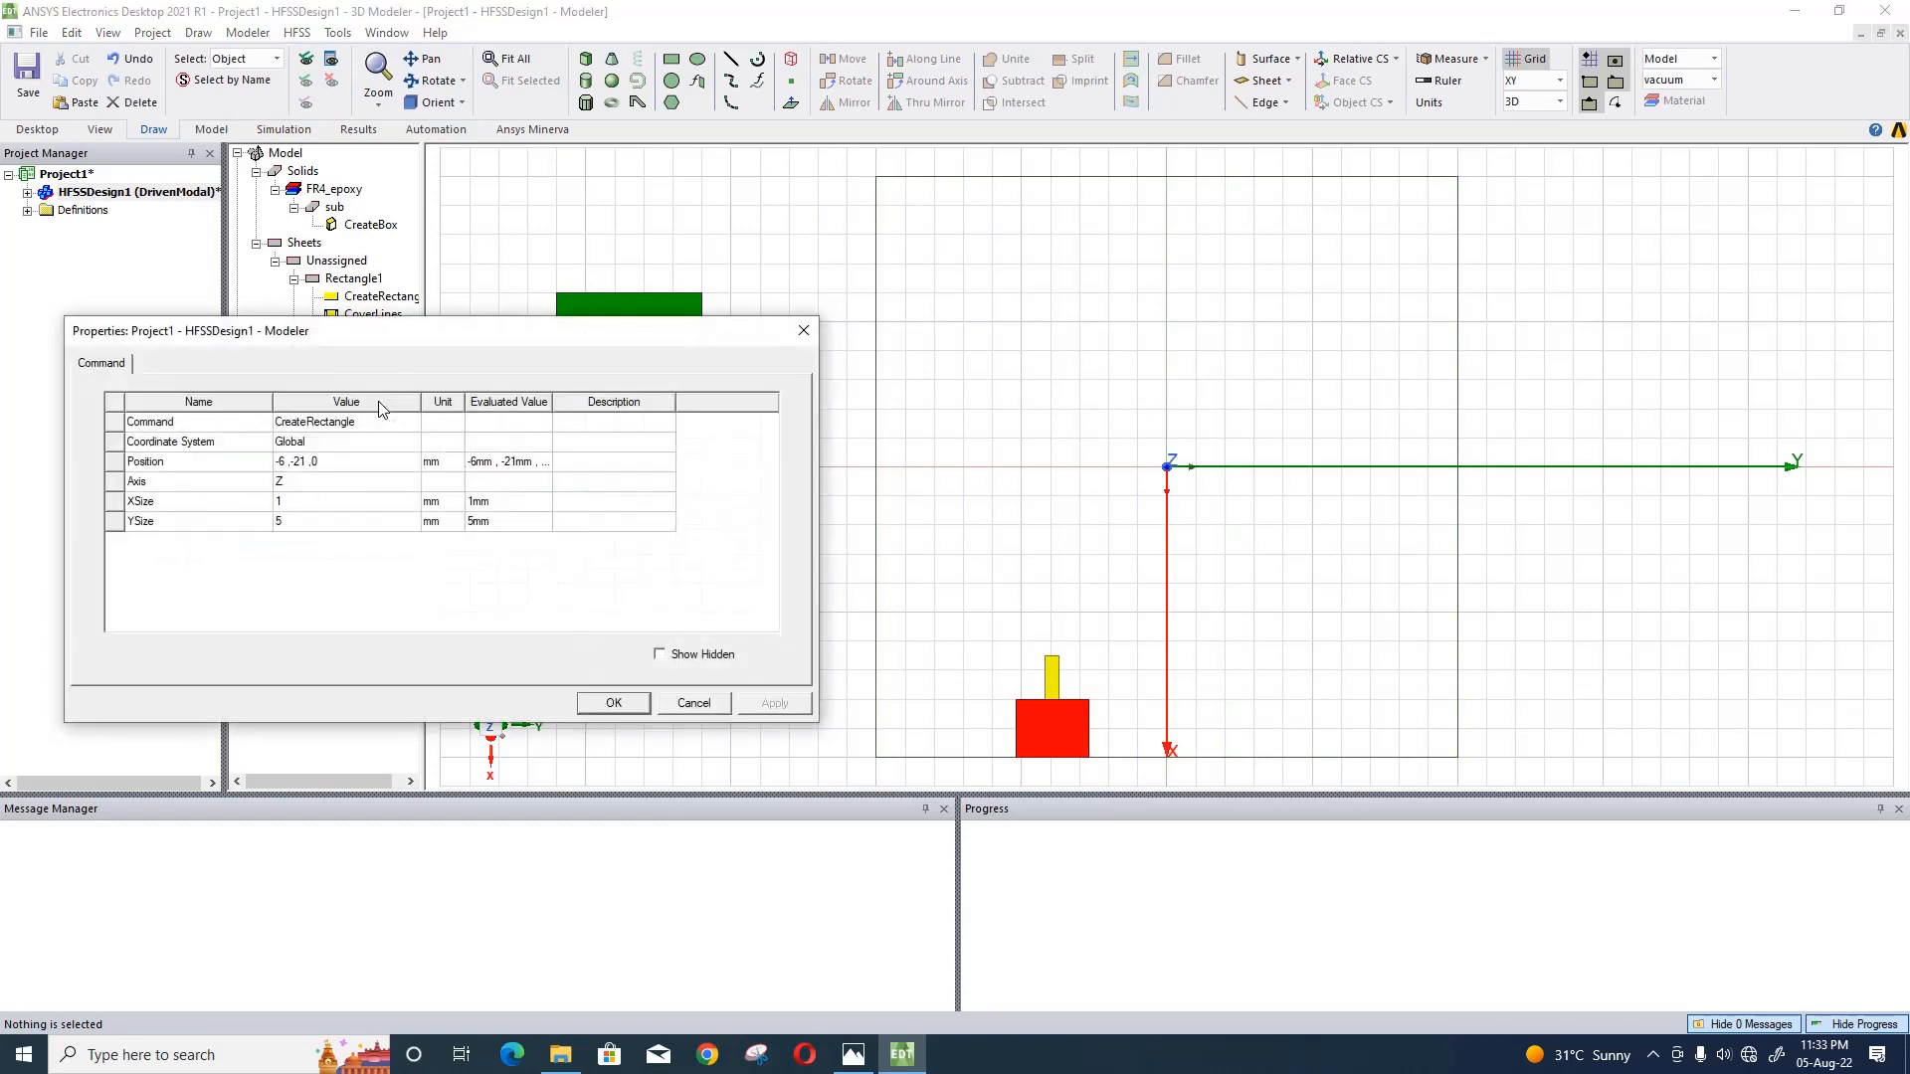
pyautogui.click(802, 330)
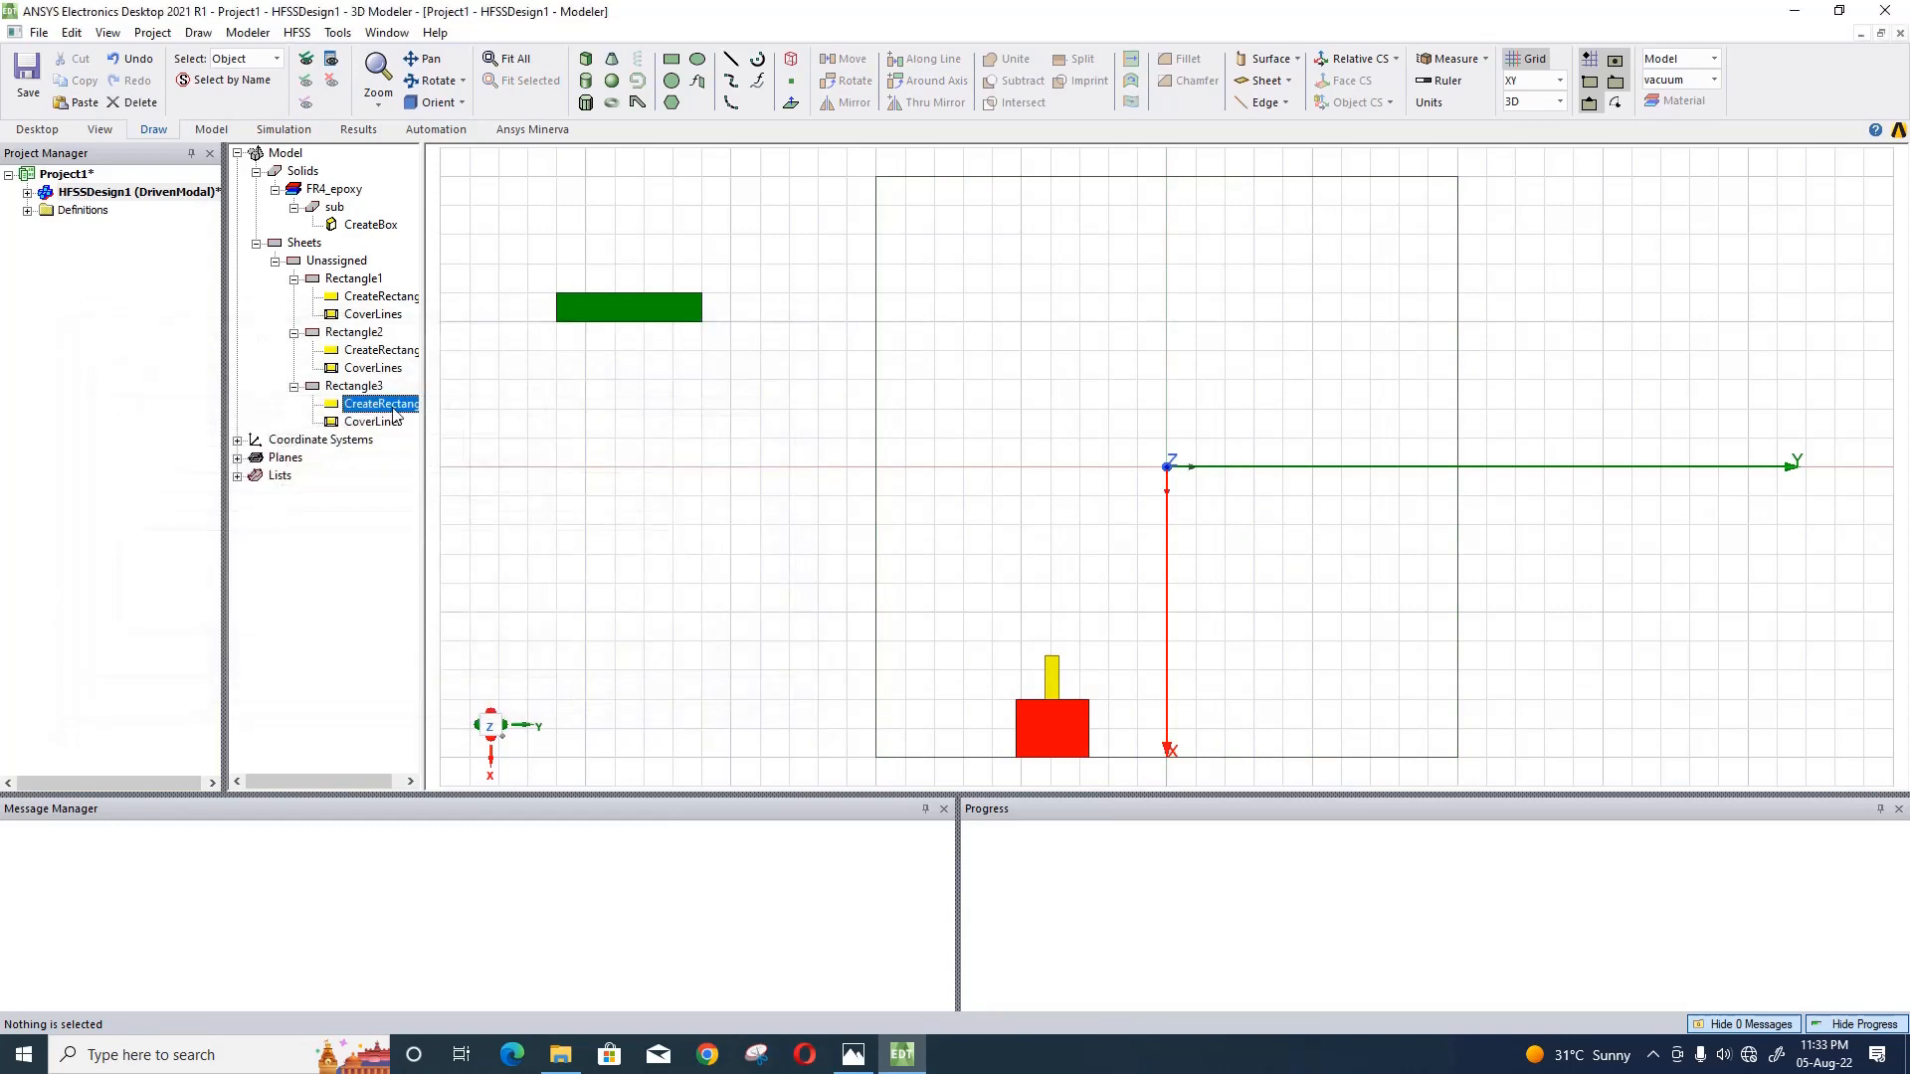
pyautogui.click(370, 337)
pyautogui.doubleClick(369, 338)
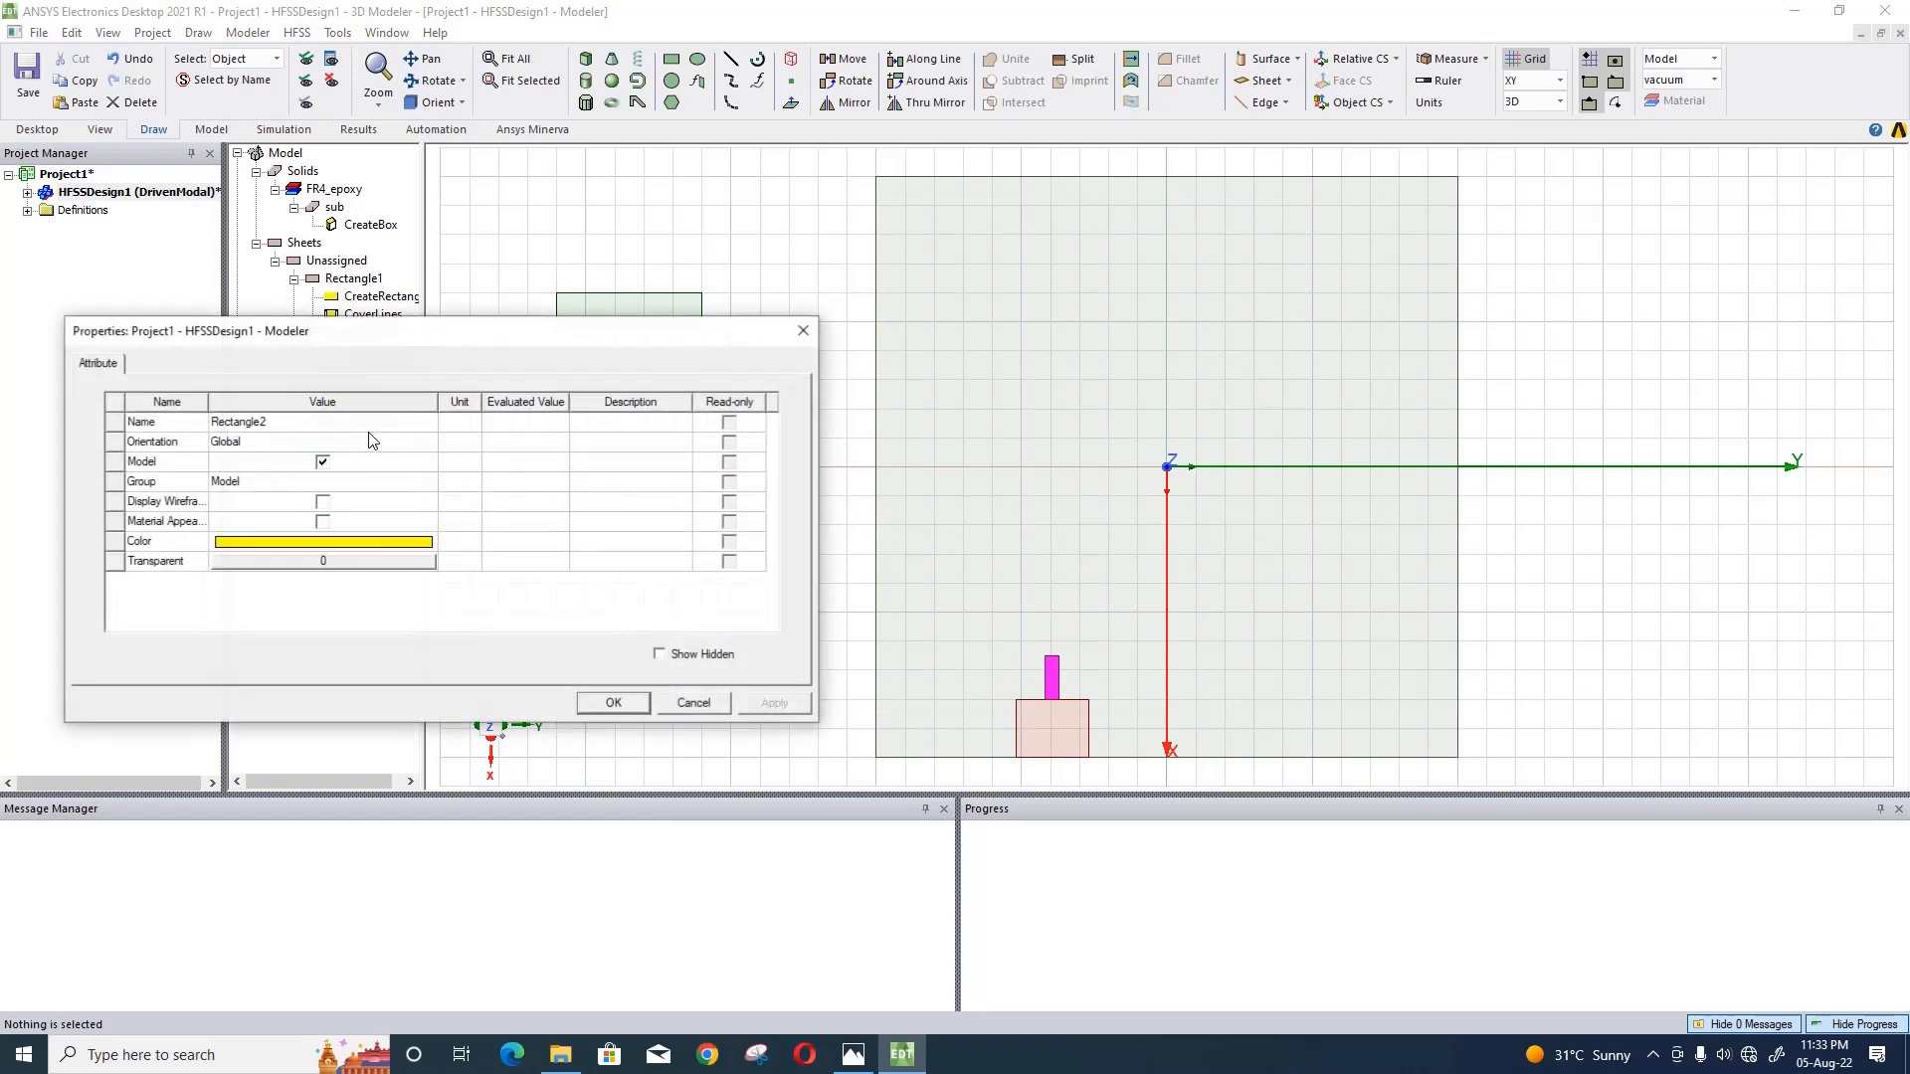
pyautogui.click(797, 329)
pyautogui.doubleClick(364, 339)
pyautogui.click(795, 335)
# - Copy the yellow rectangle's full position expression into the green rectangle's position
pyautogui.doubleClick(401, 349)
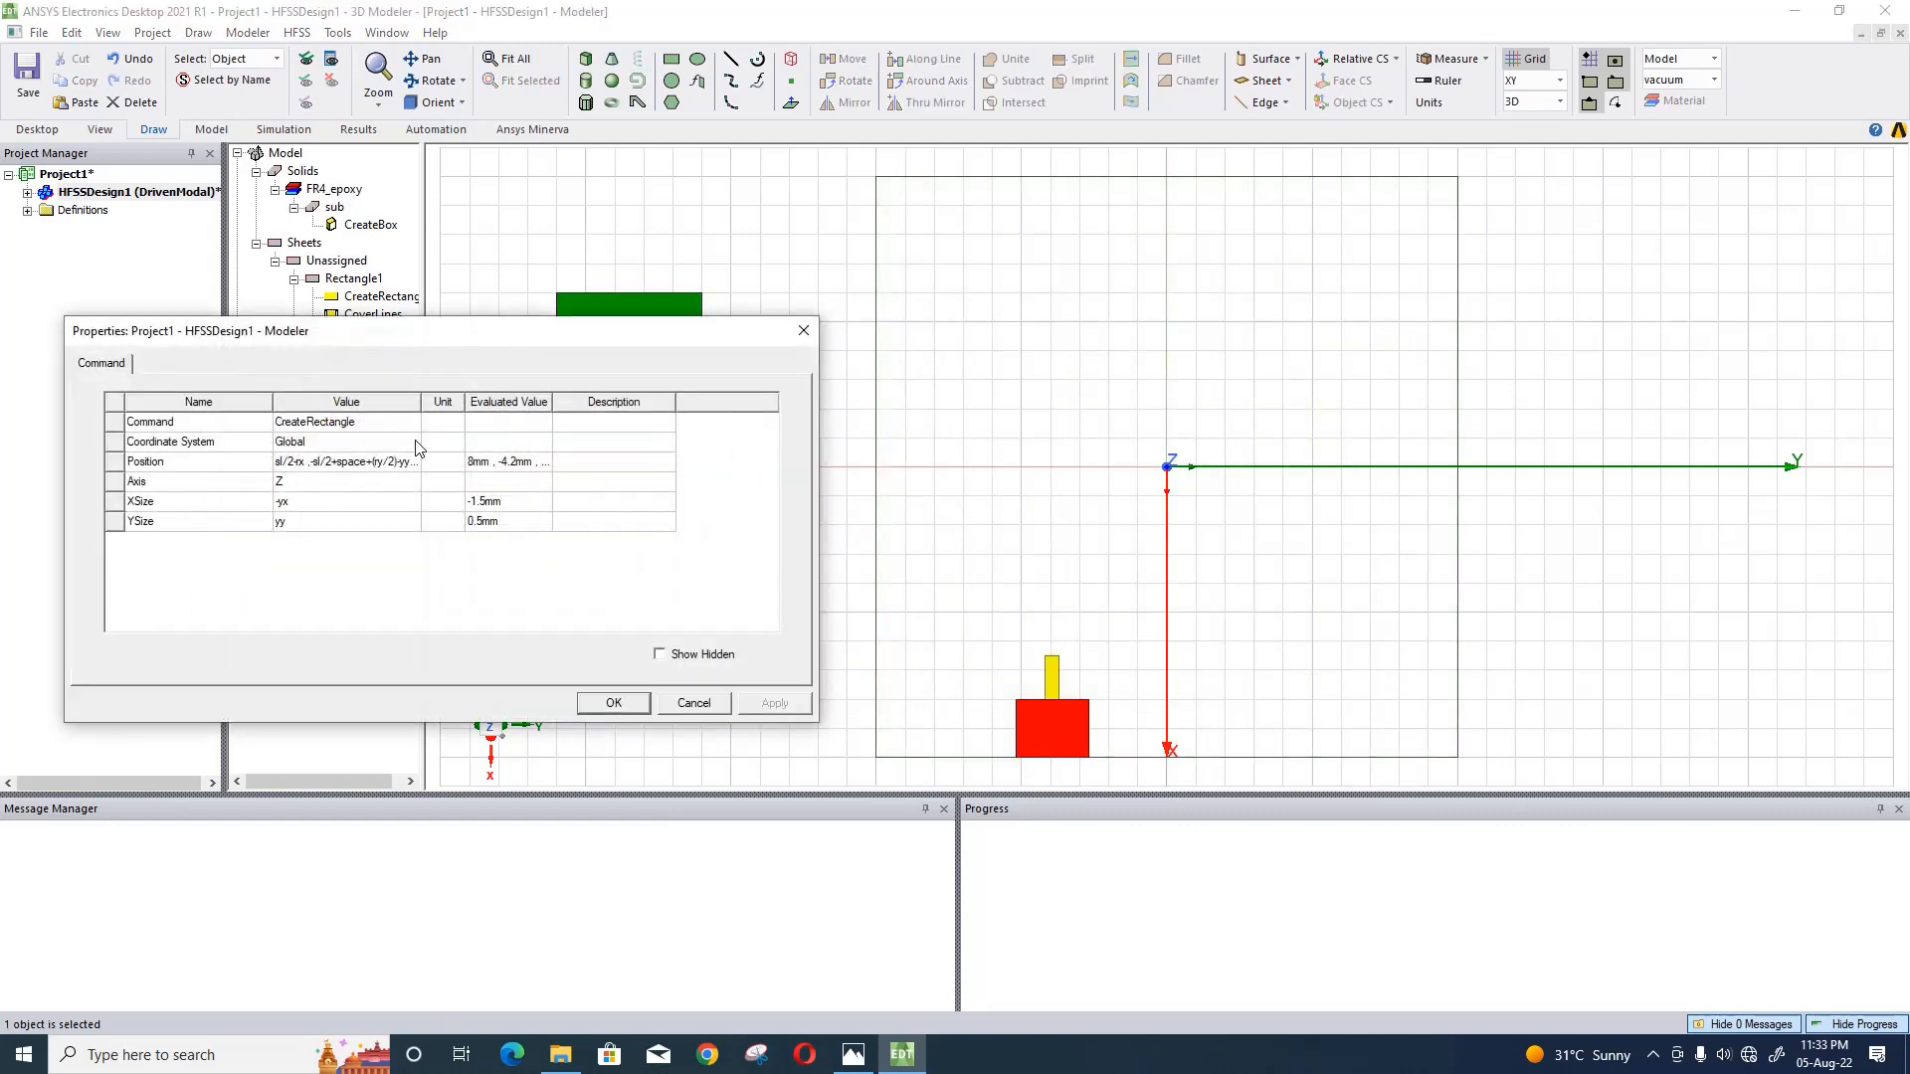
pyautogui.click(402, 463)
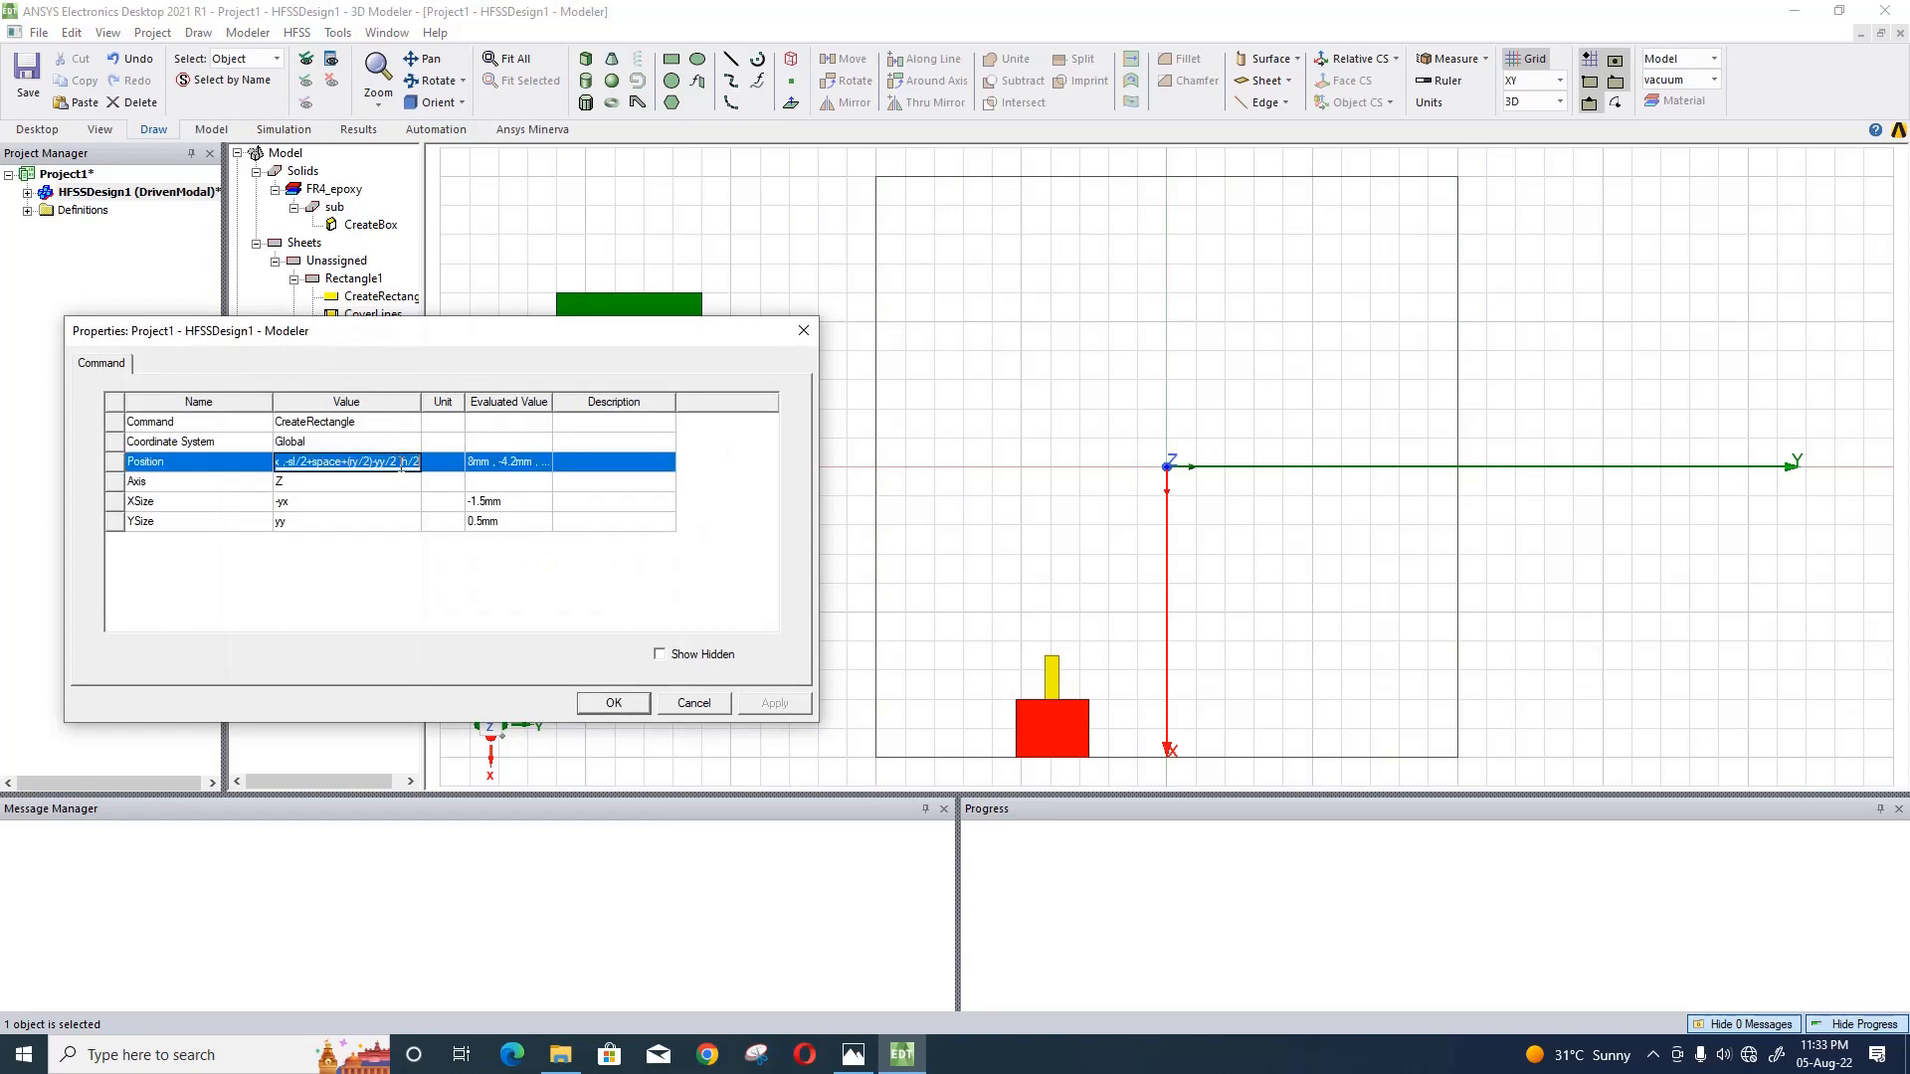
pyautogui.click(802, 330)
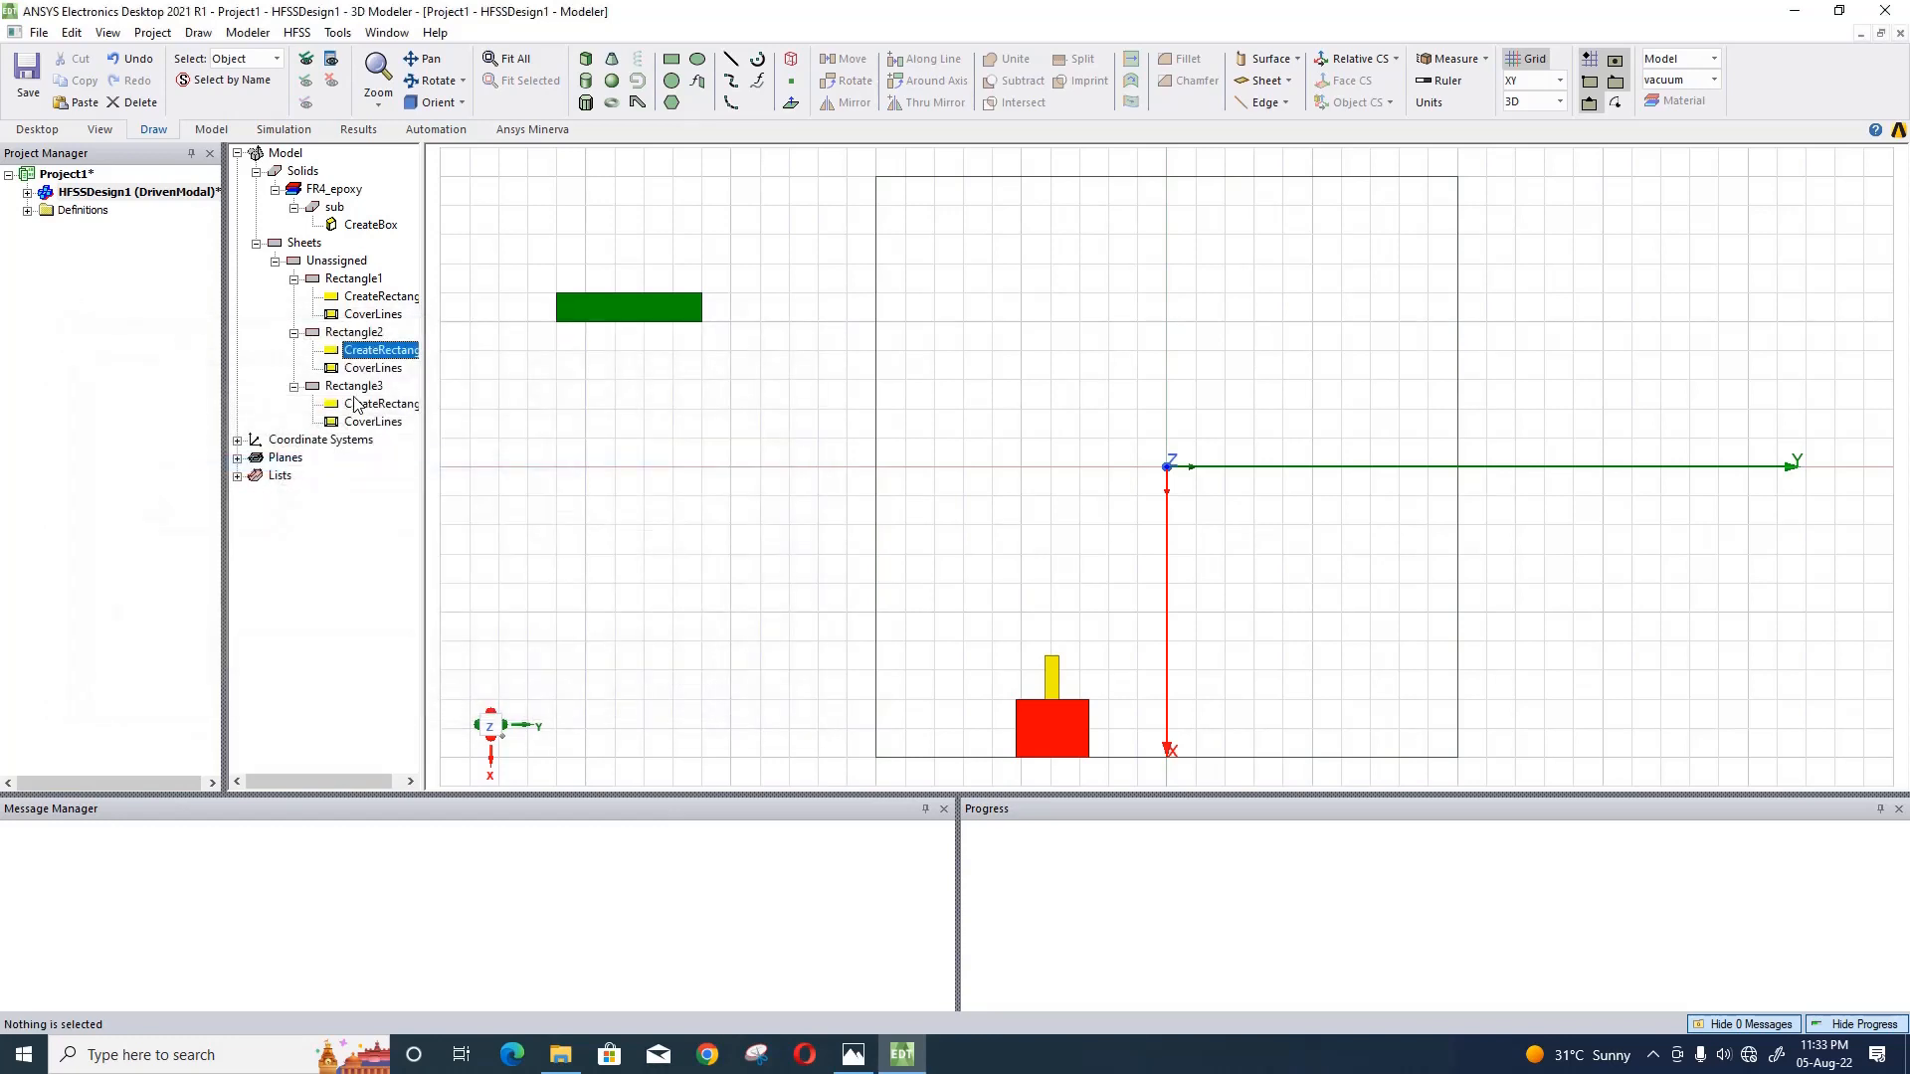
pyautogui.click(376, 387)
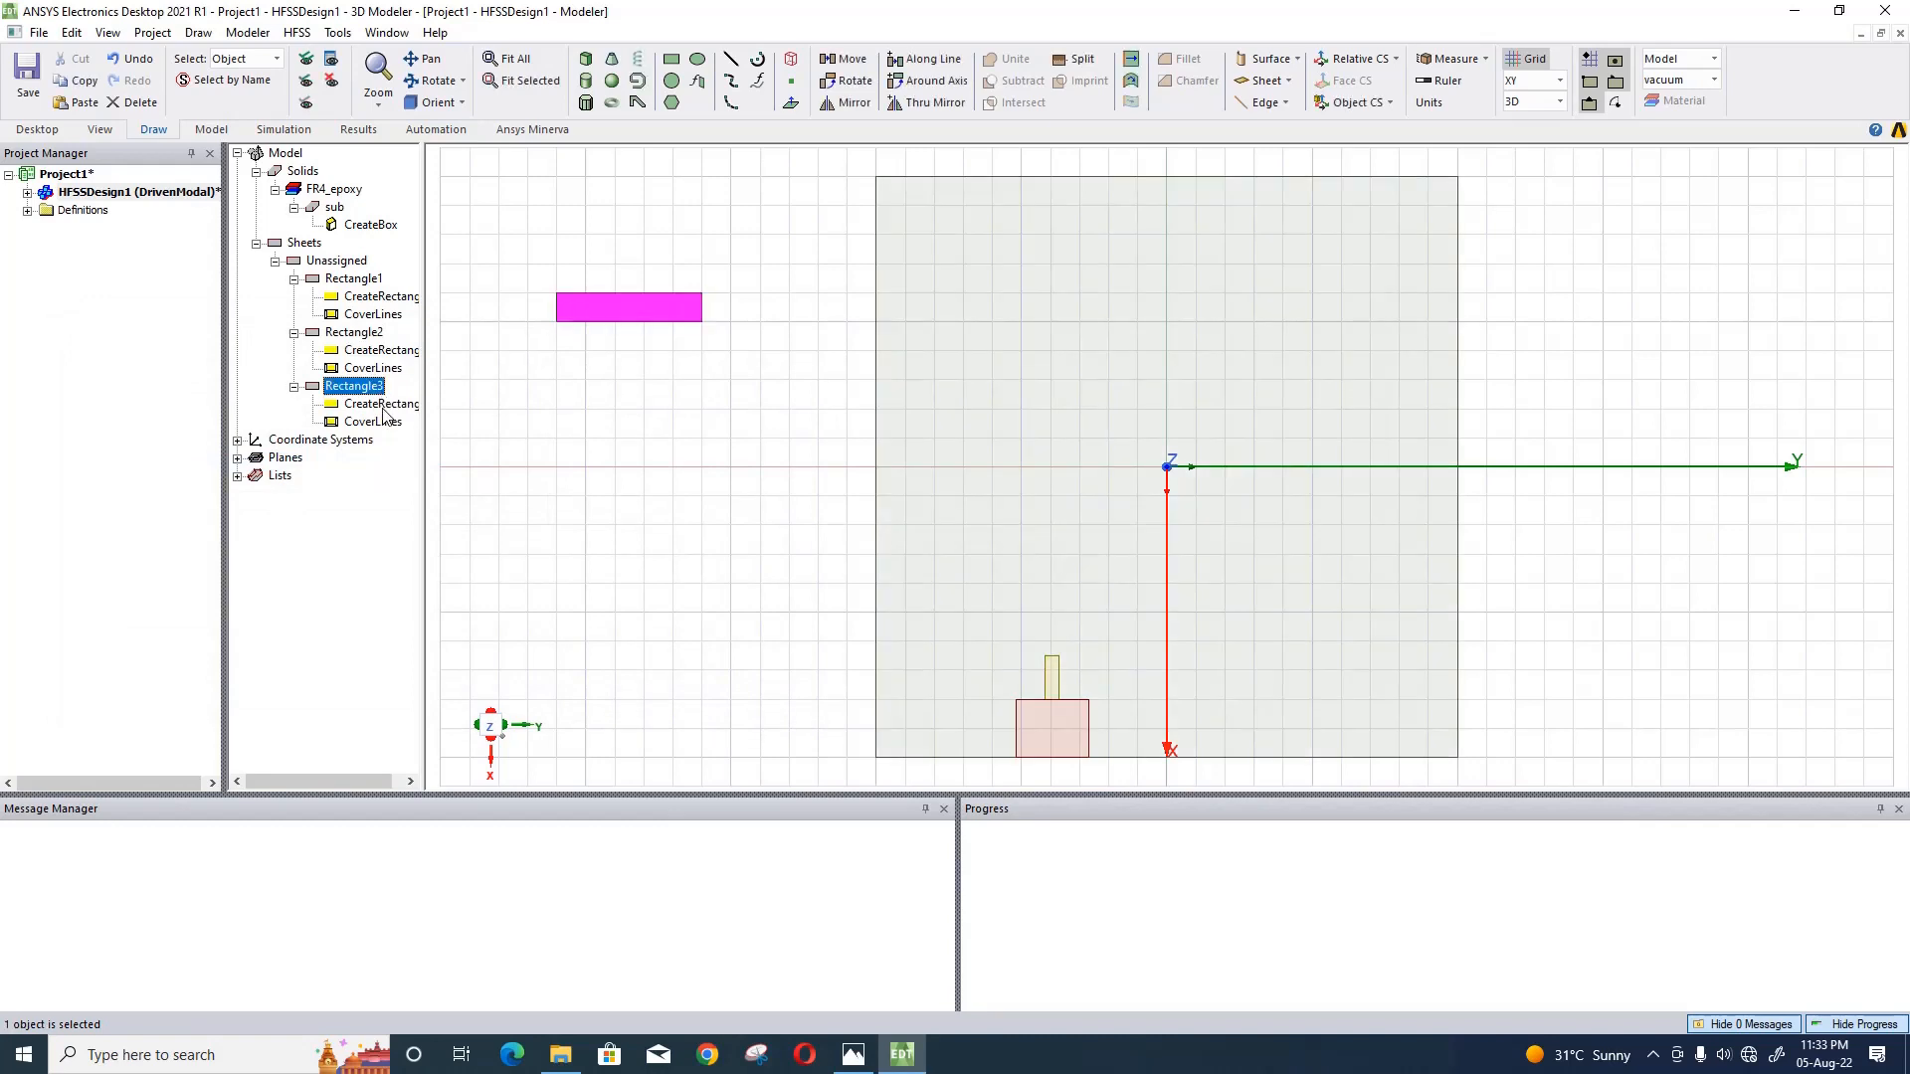
pyautogui.doubleClick(386, 406)
pyautogui.click(371, 463)
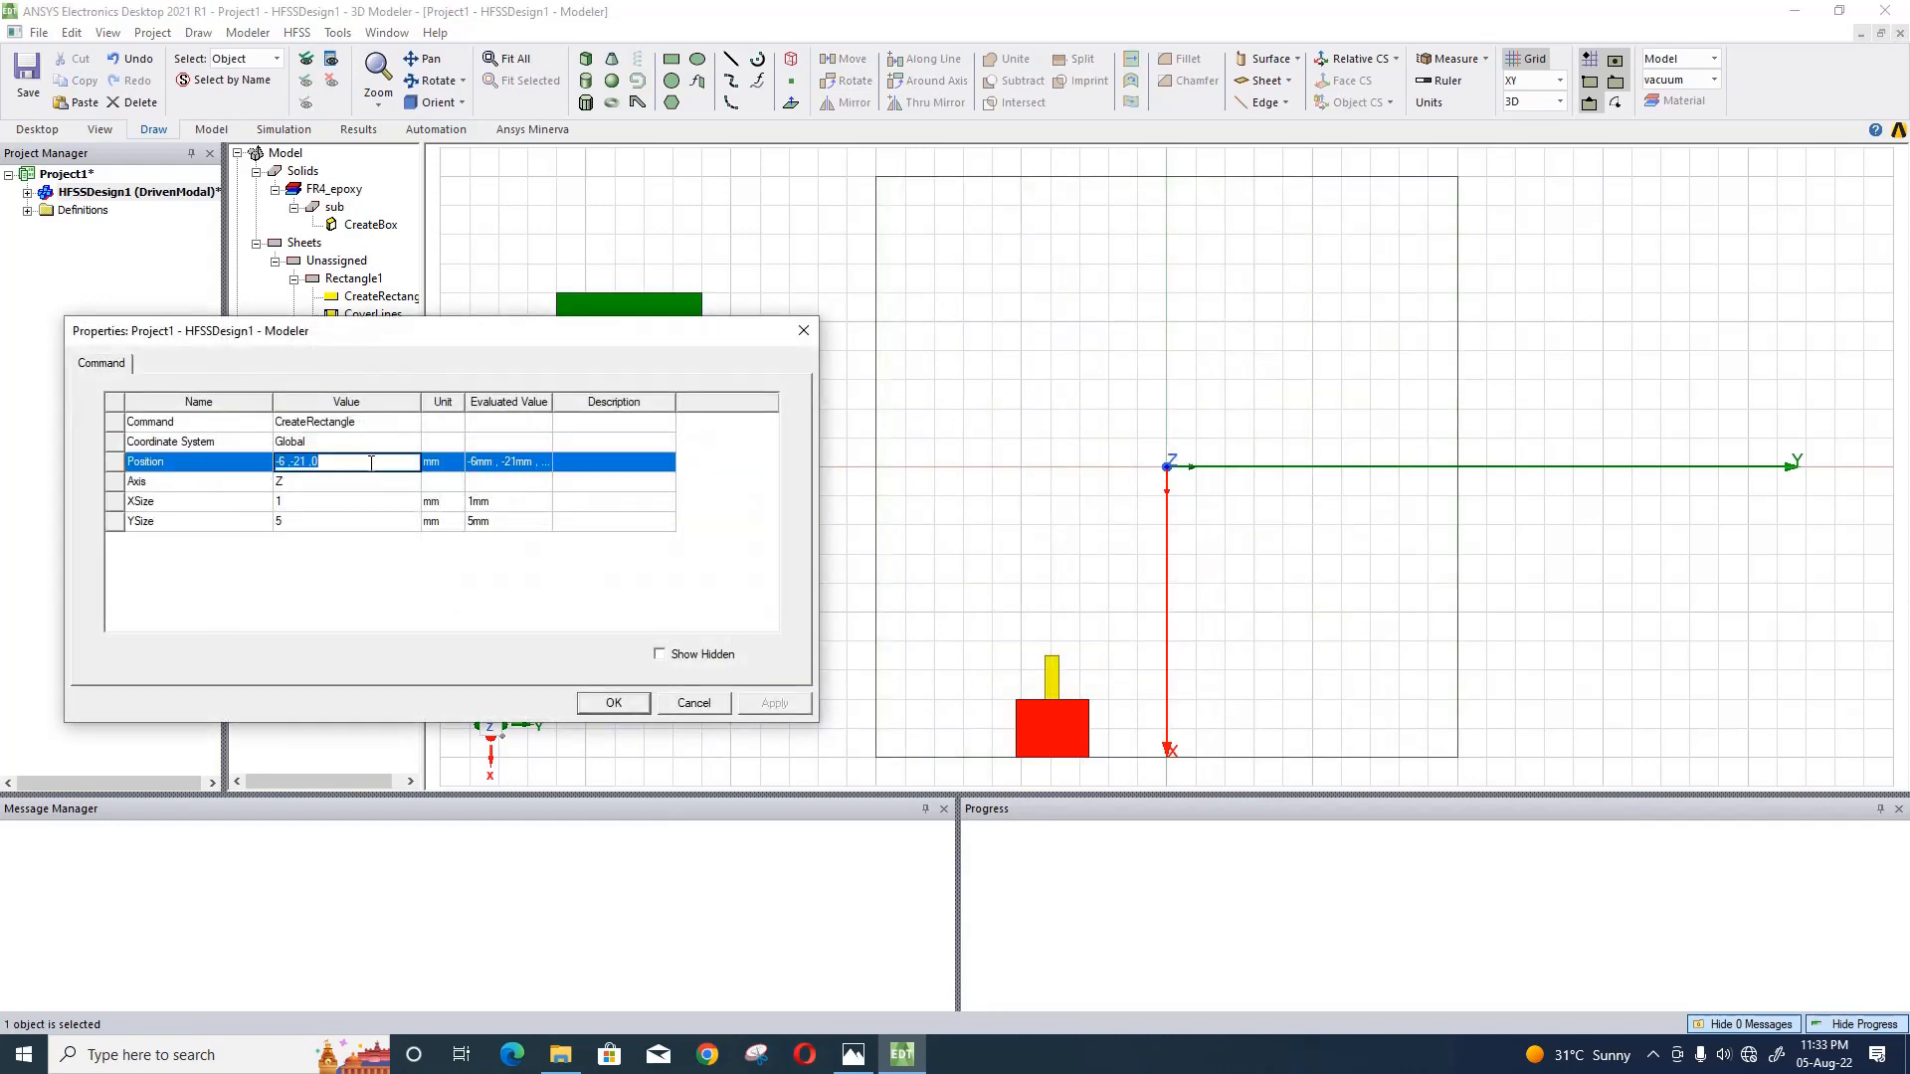
pyautogui.hotkey('ctrl', 'v')
# - Set the green rectangle's XSize to -gx, defining the new variable gx as 0.5 mm
pyautogui.click(350, 505)
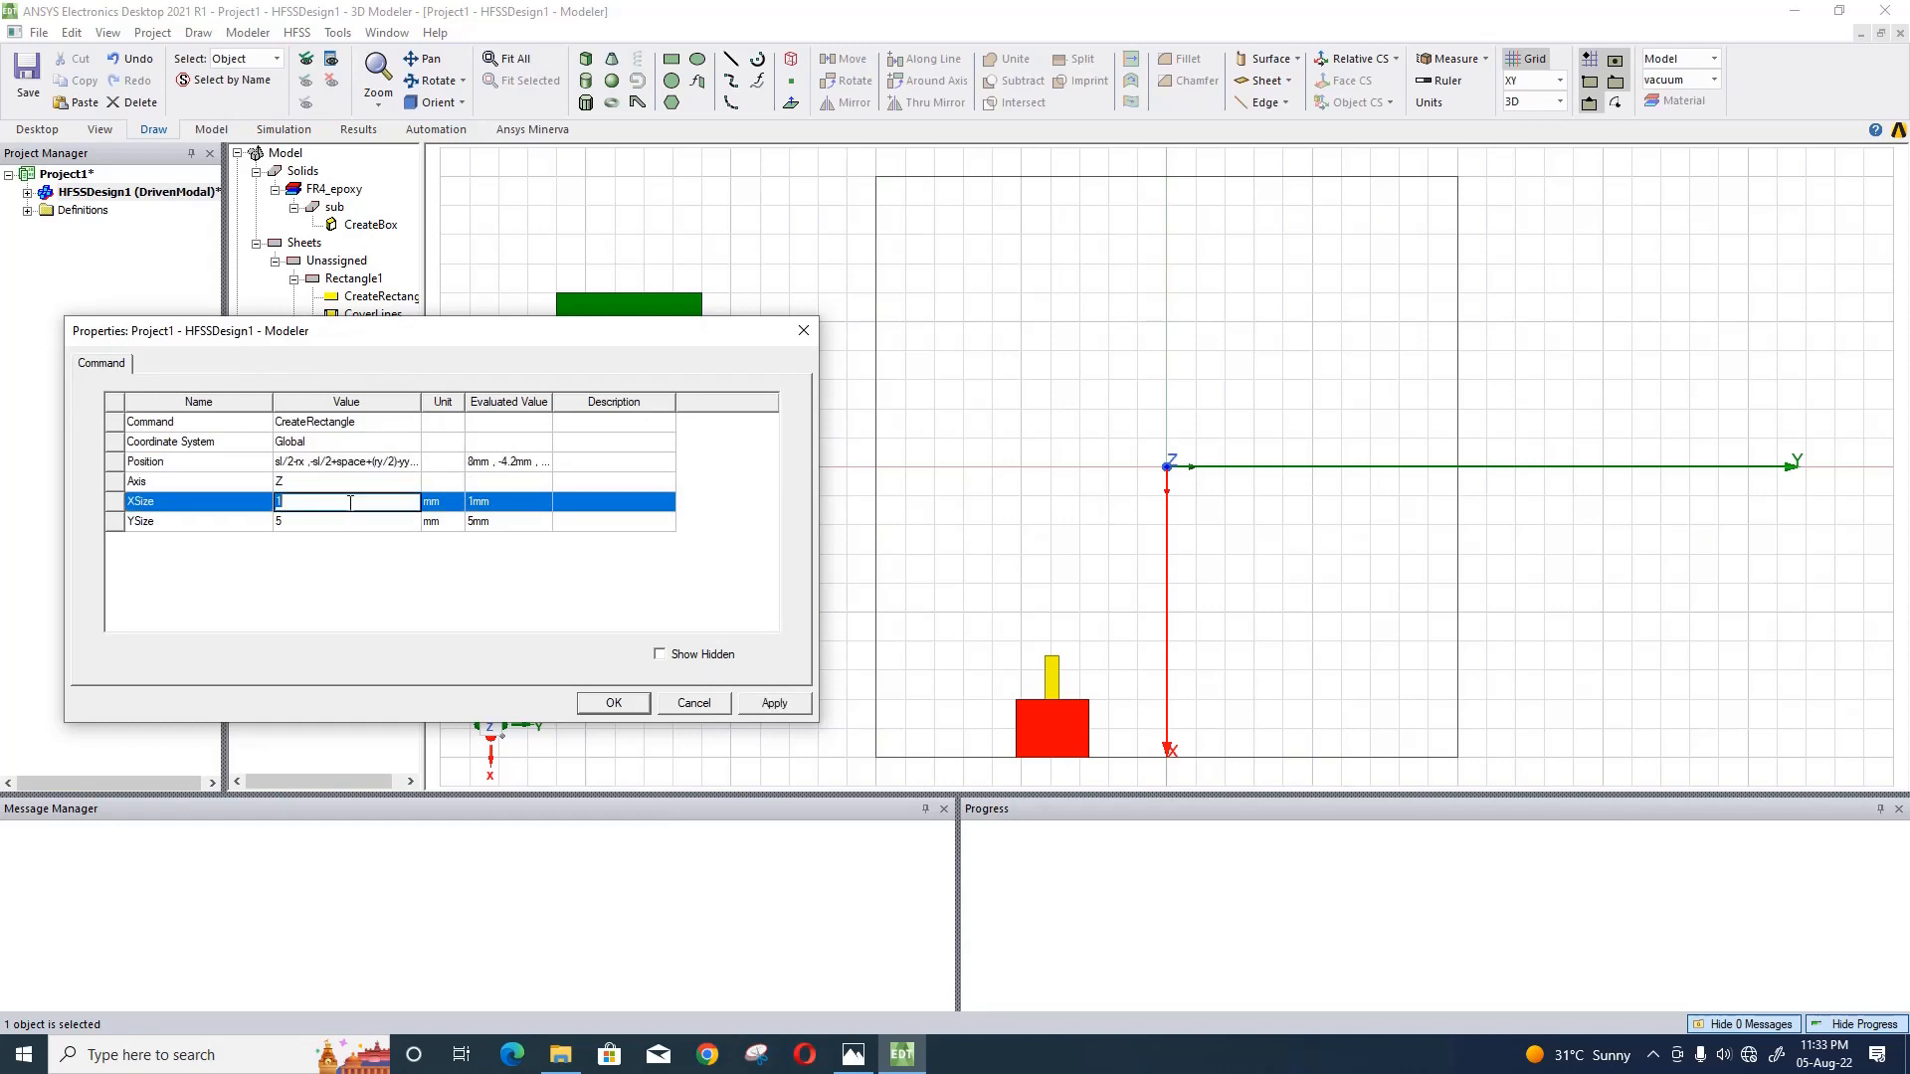
pyautogui.write('-gx')
pyautogui.press('Return')
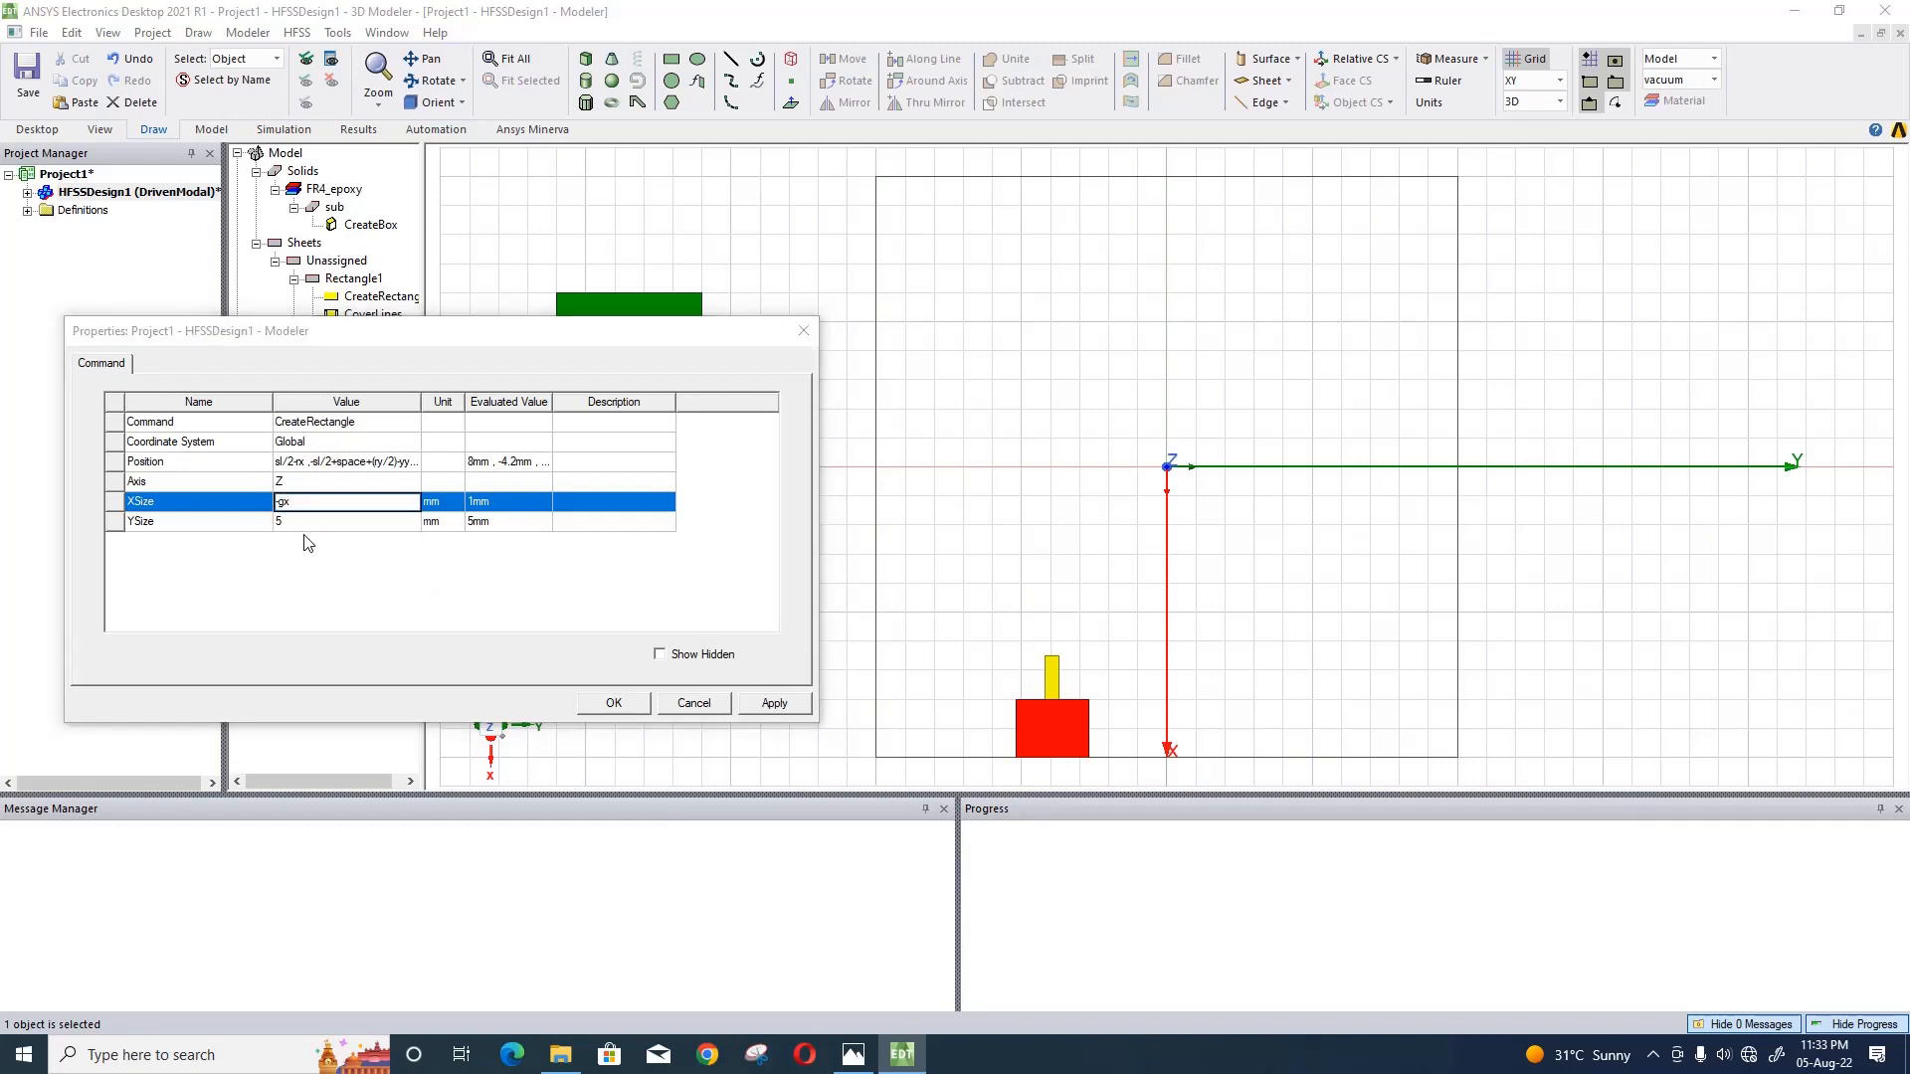
pyautogui.write('0.5')
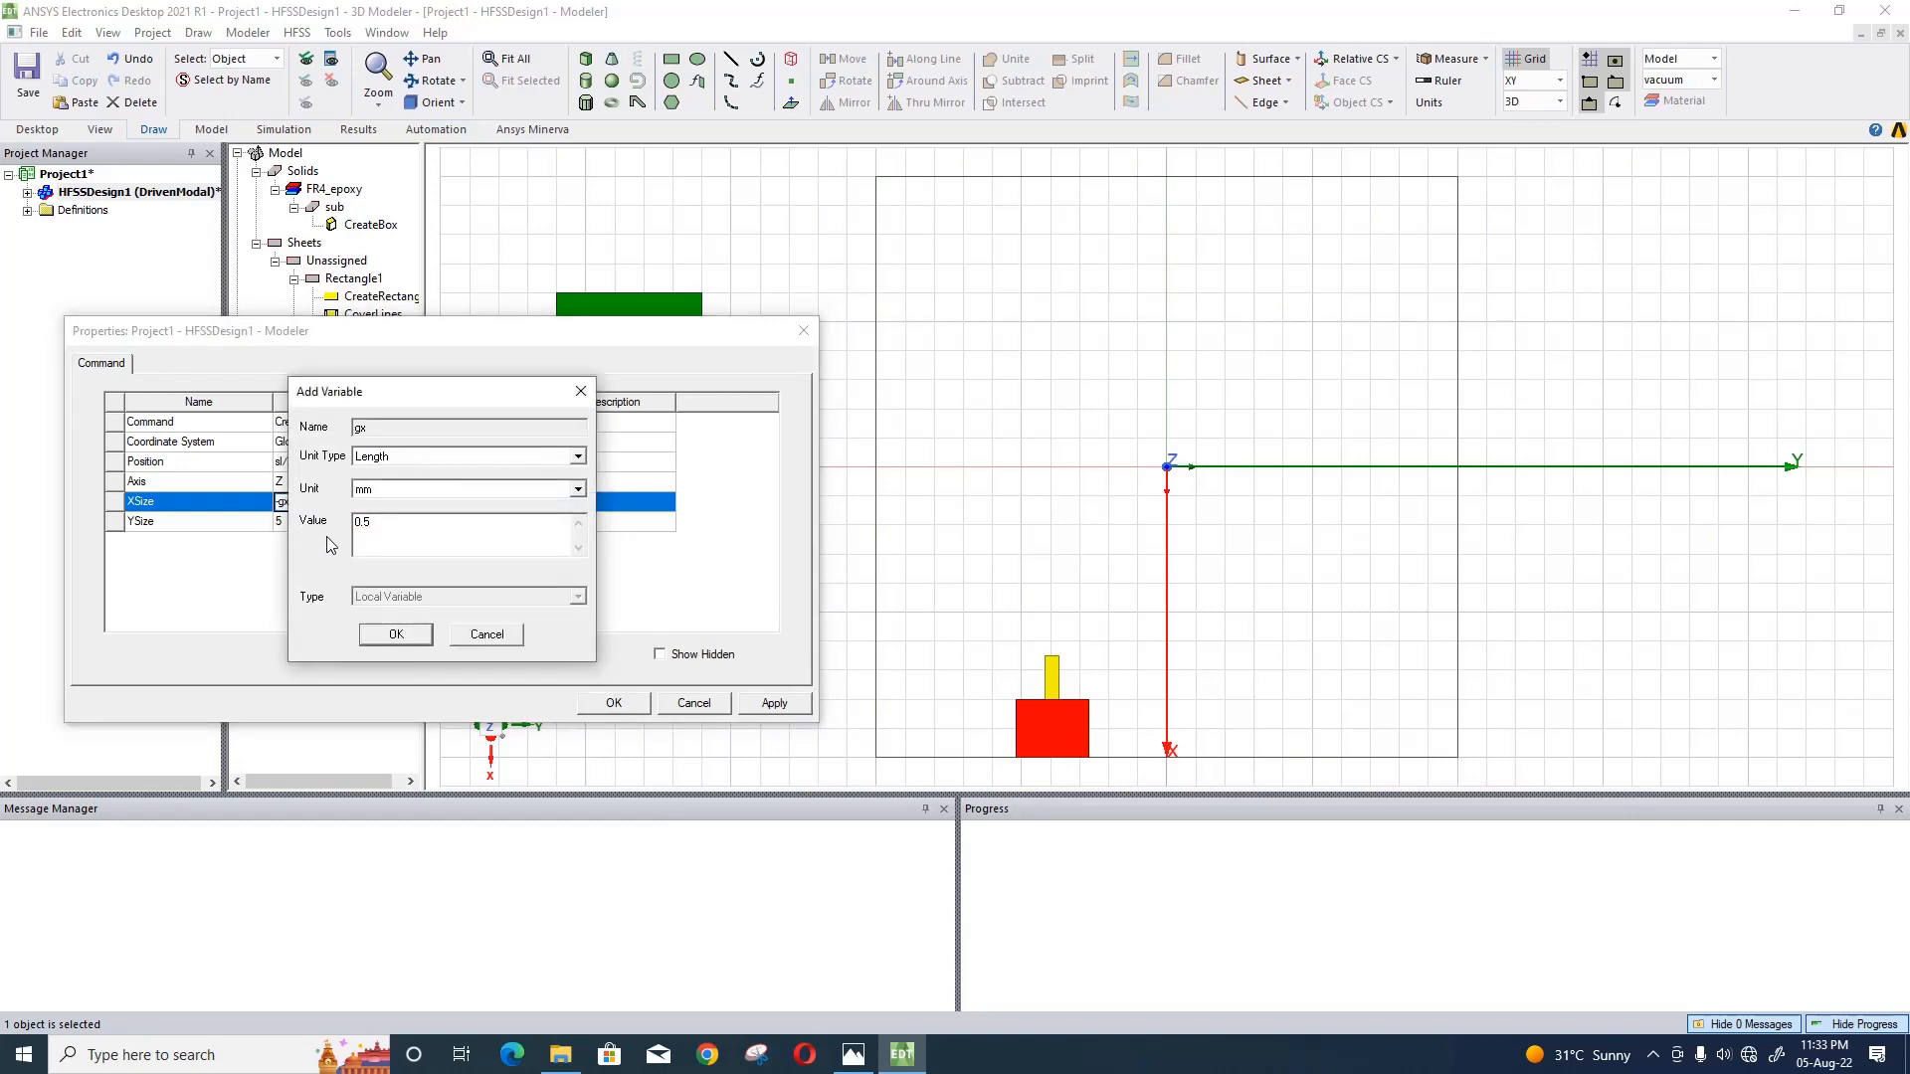
pyautogui.click(396, 635)
# - Set the green rectangle's YSize to gy, defining the new variable gy as 4 mm
pyautogui.click(329, 525)
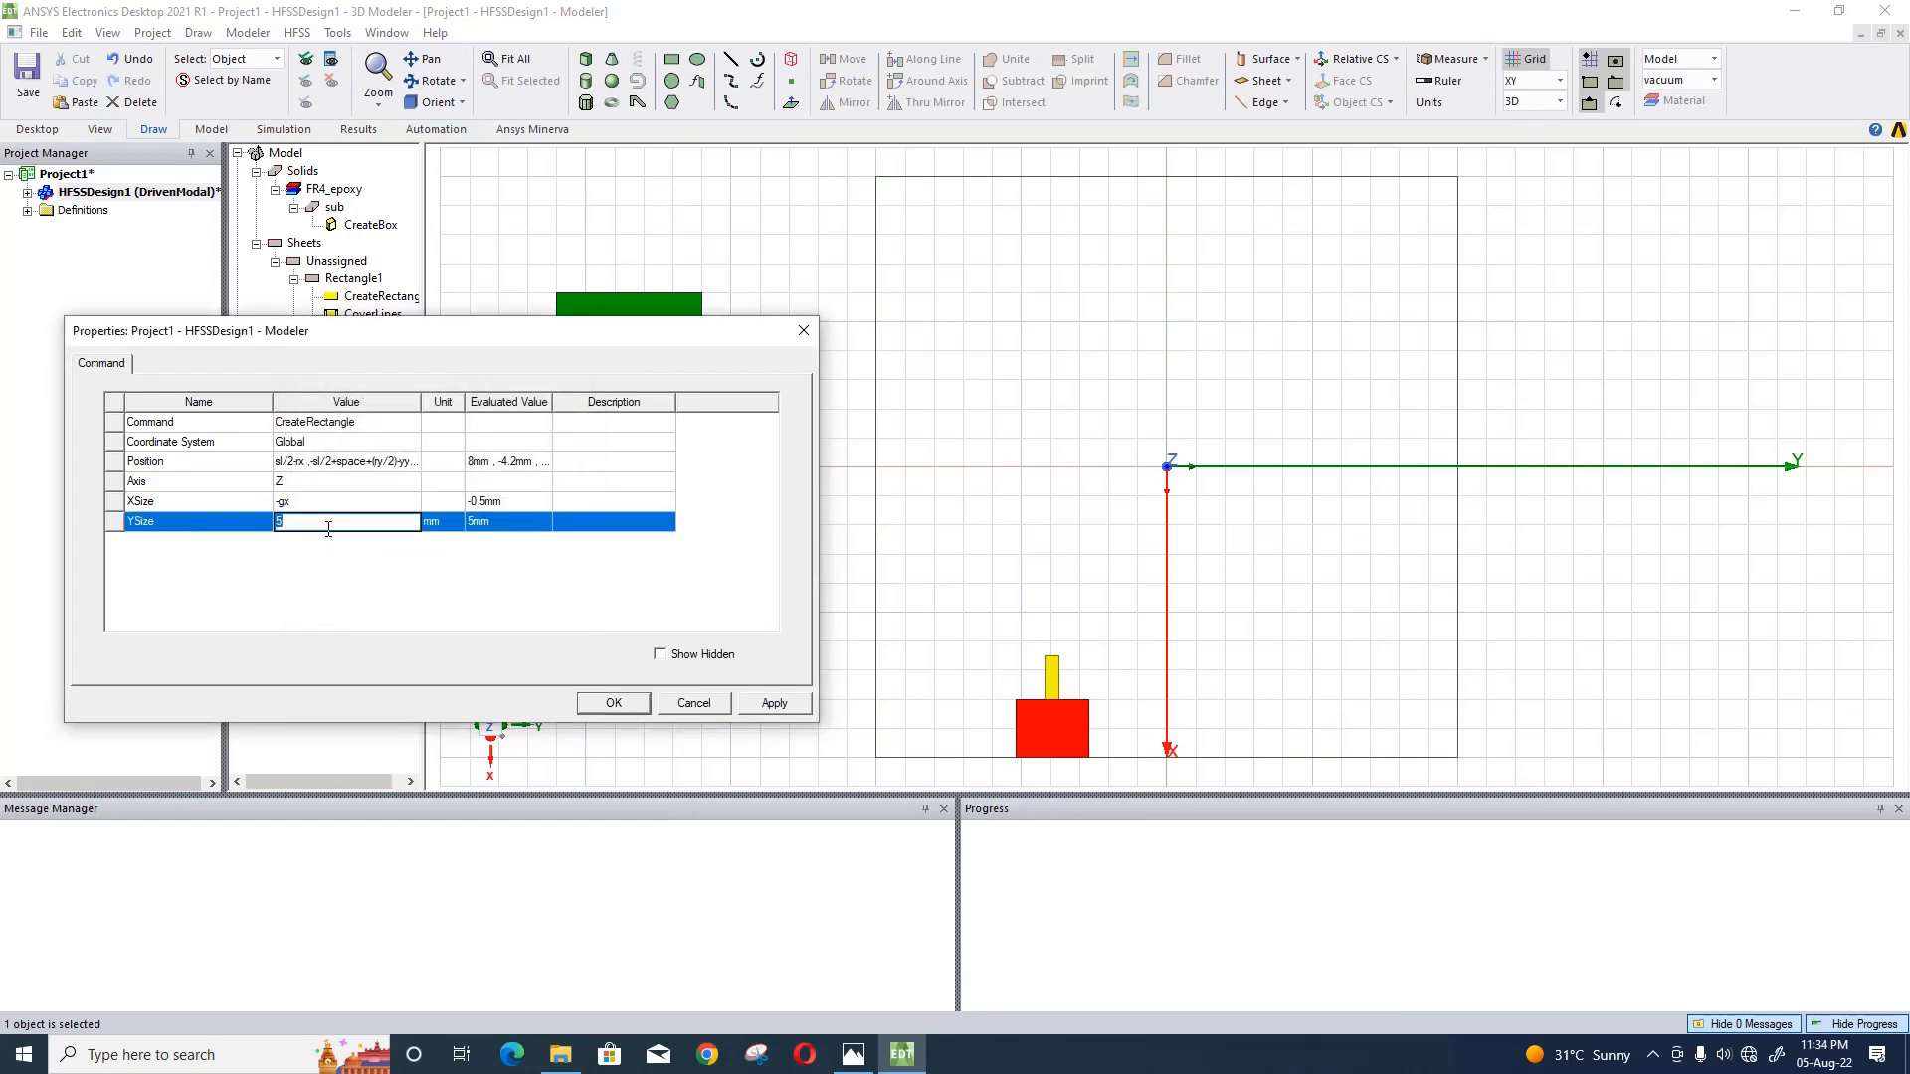
pyautogui.write('gy')
pyautogui.press('Return')
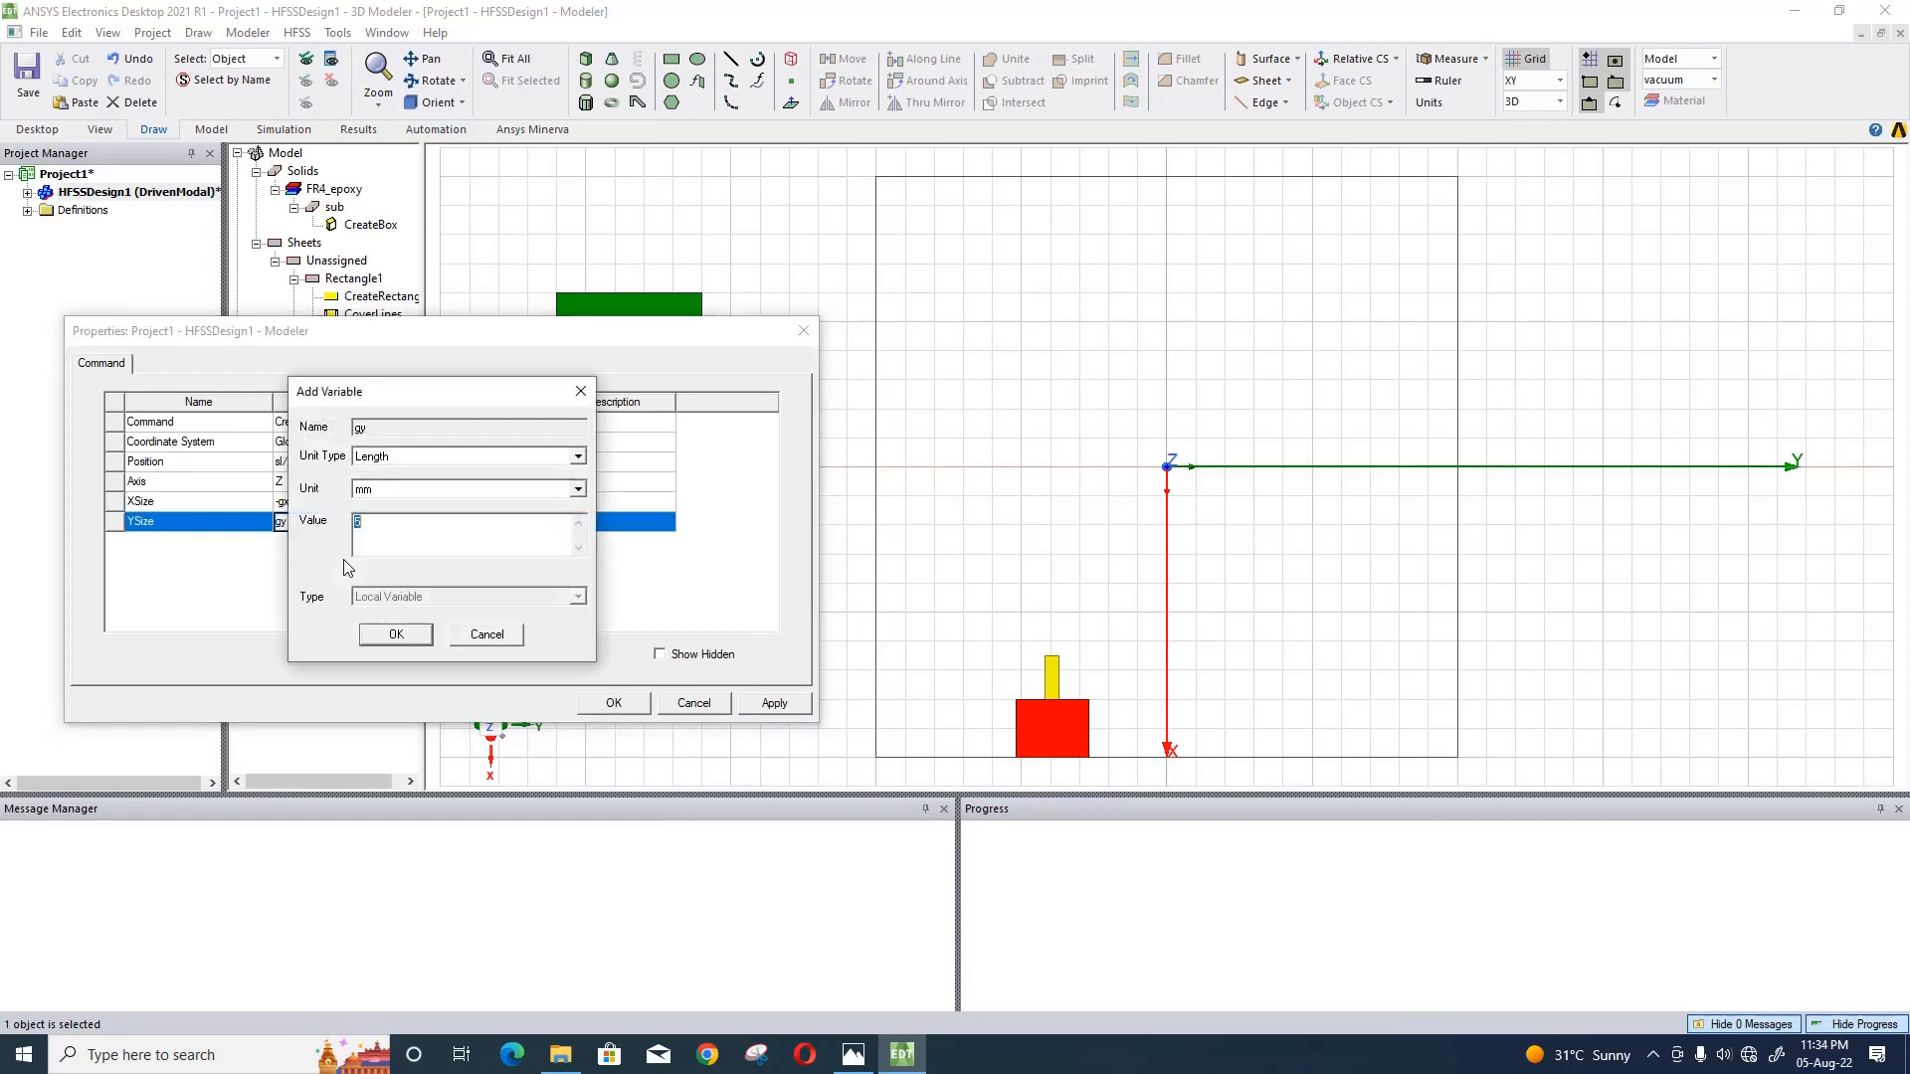
pyautogui.write('4')
pyautogui.click(390, 639)
# - Extend the green rectangle's X position expression to sl/2-rx-yx
pyautogui.click(296, 464)
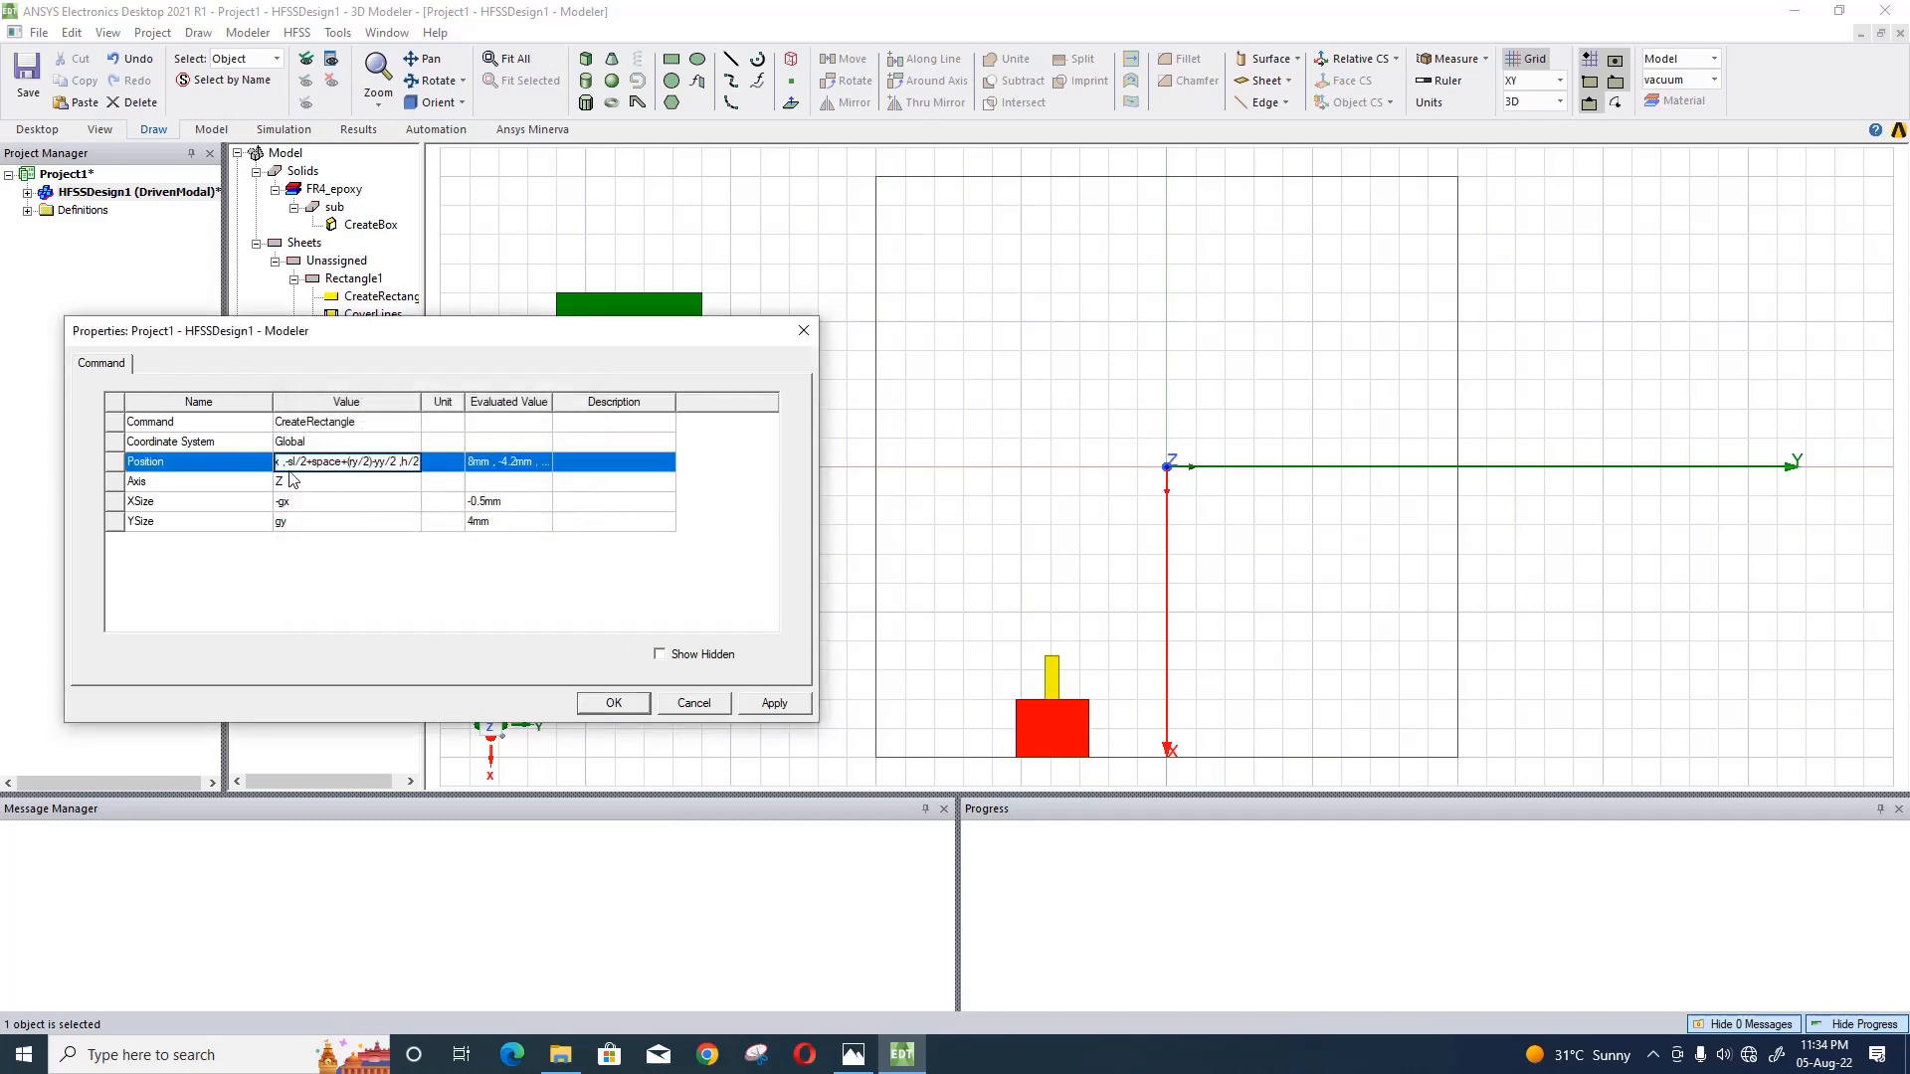
pyautogui.write('-yx')
pyautogui.click(304, 600)
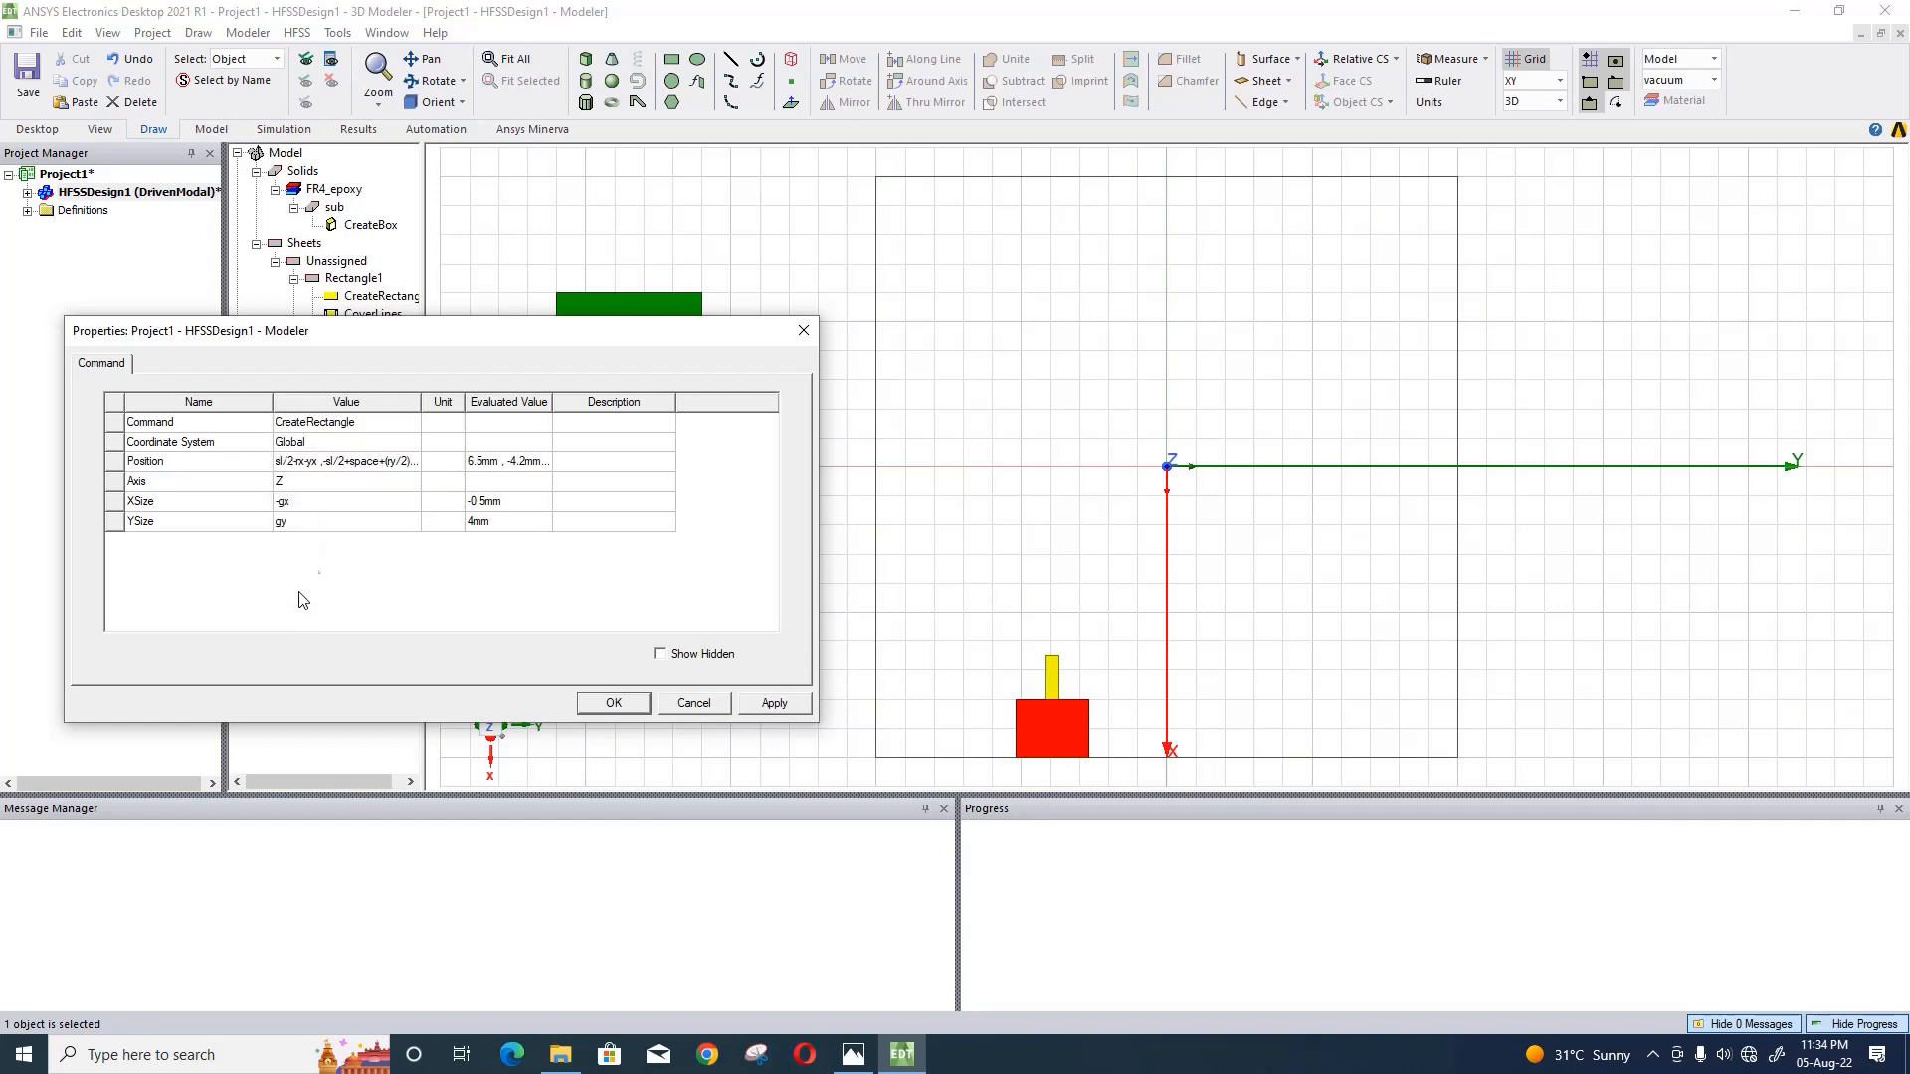
# - Change the green rectangle's Y position expression to -sl/2+space+(ry/2)-gy/2 and apply the changes
pyautogui.click(359, 464)
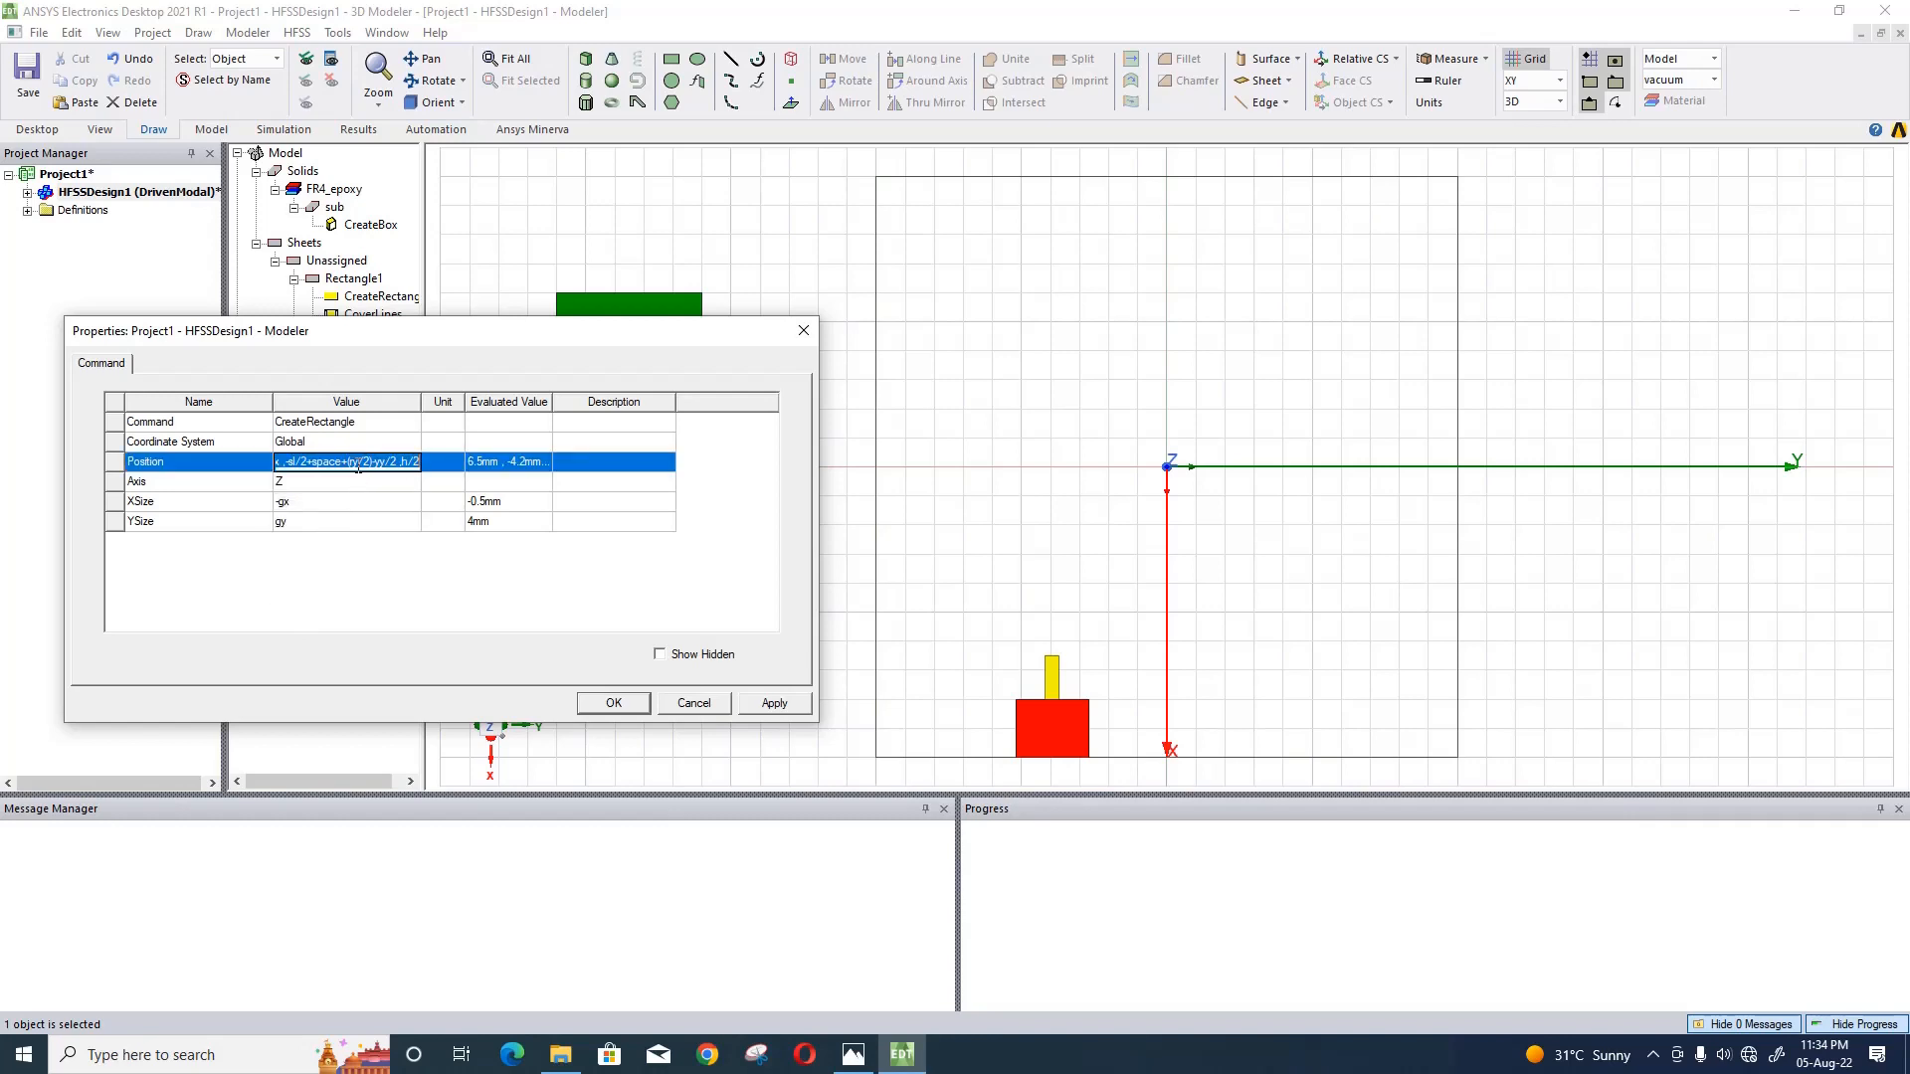
pyautogui.click(358, 463)
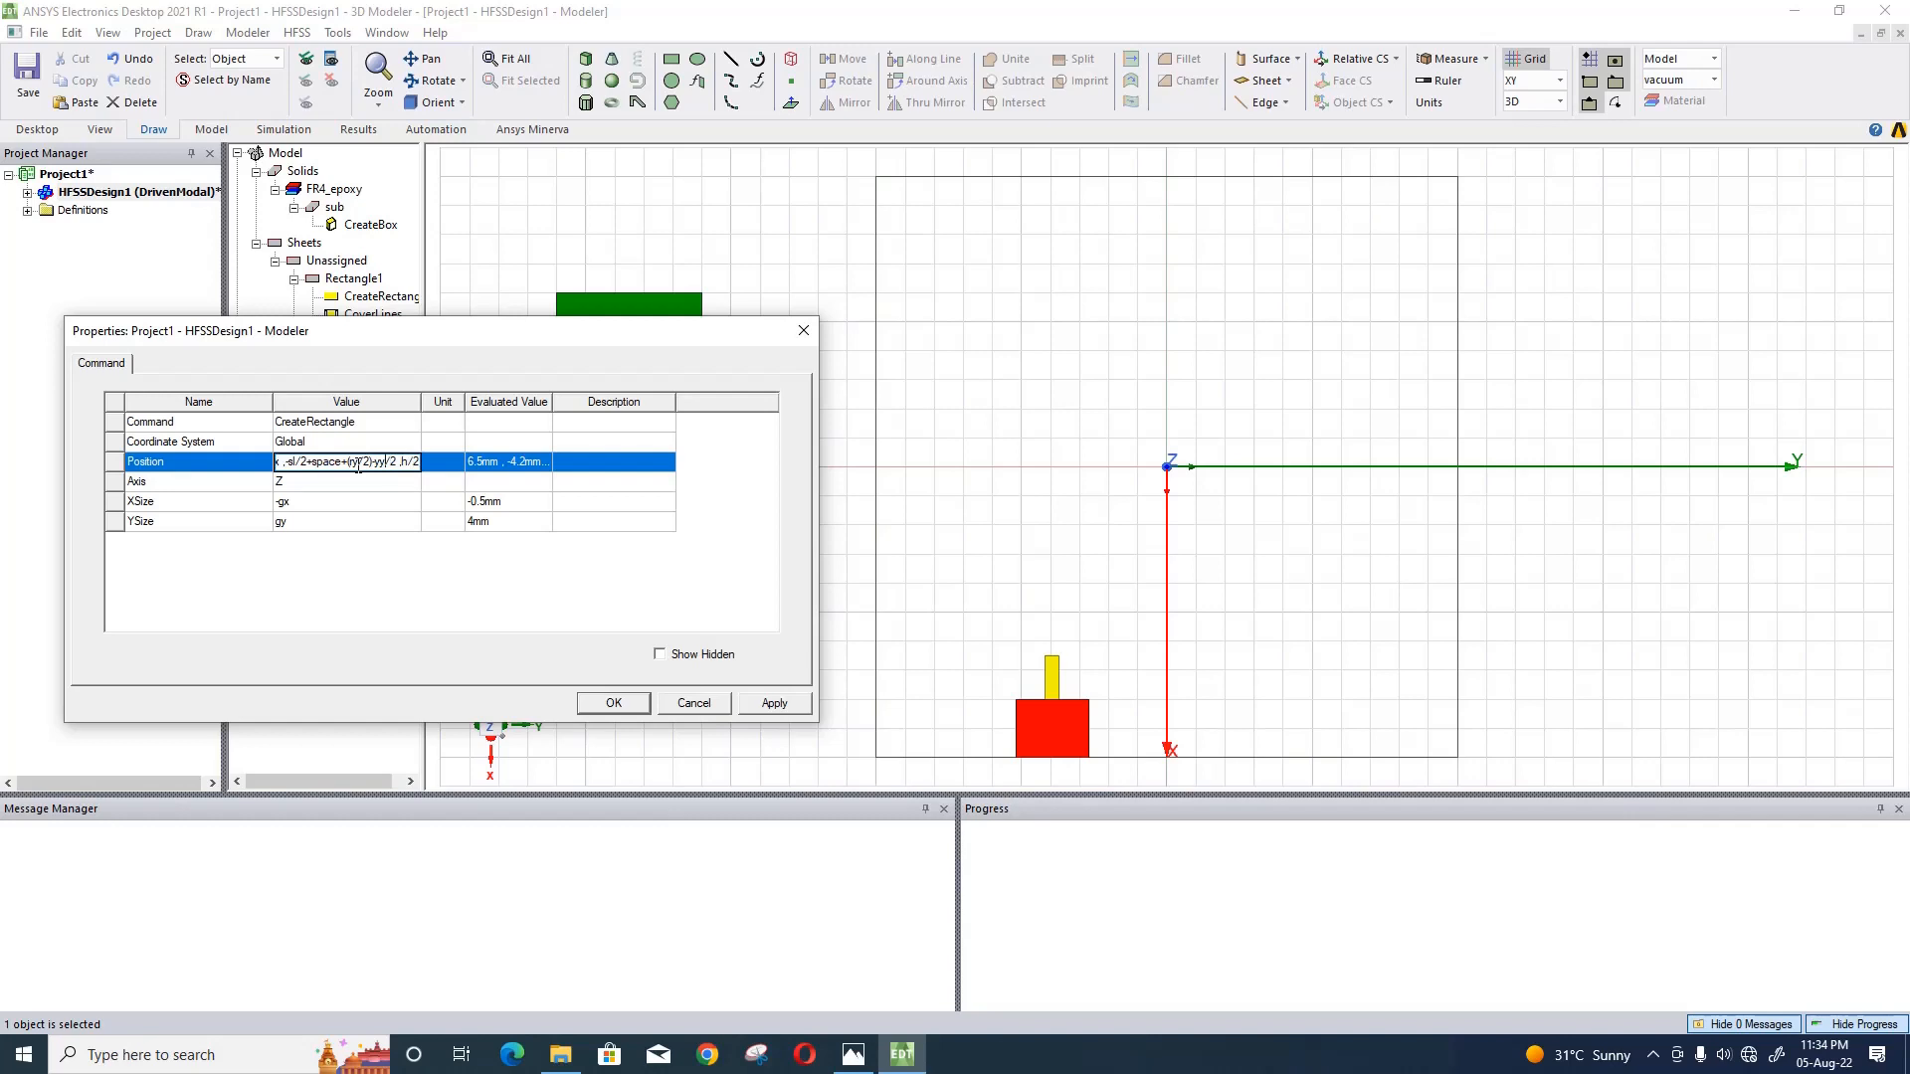
pyautogui.press('BackSpace')
pyautogui.press('BackSpace')
pyautogui.write('gy')
pyautogui.click(440, 596)
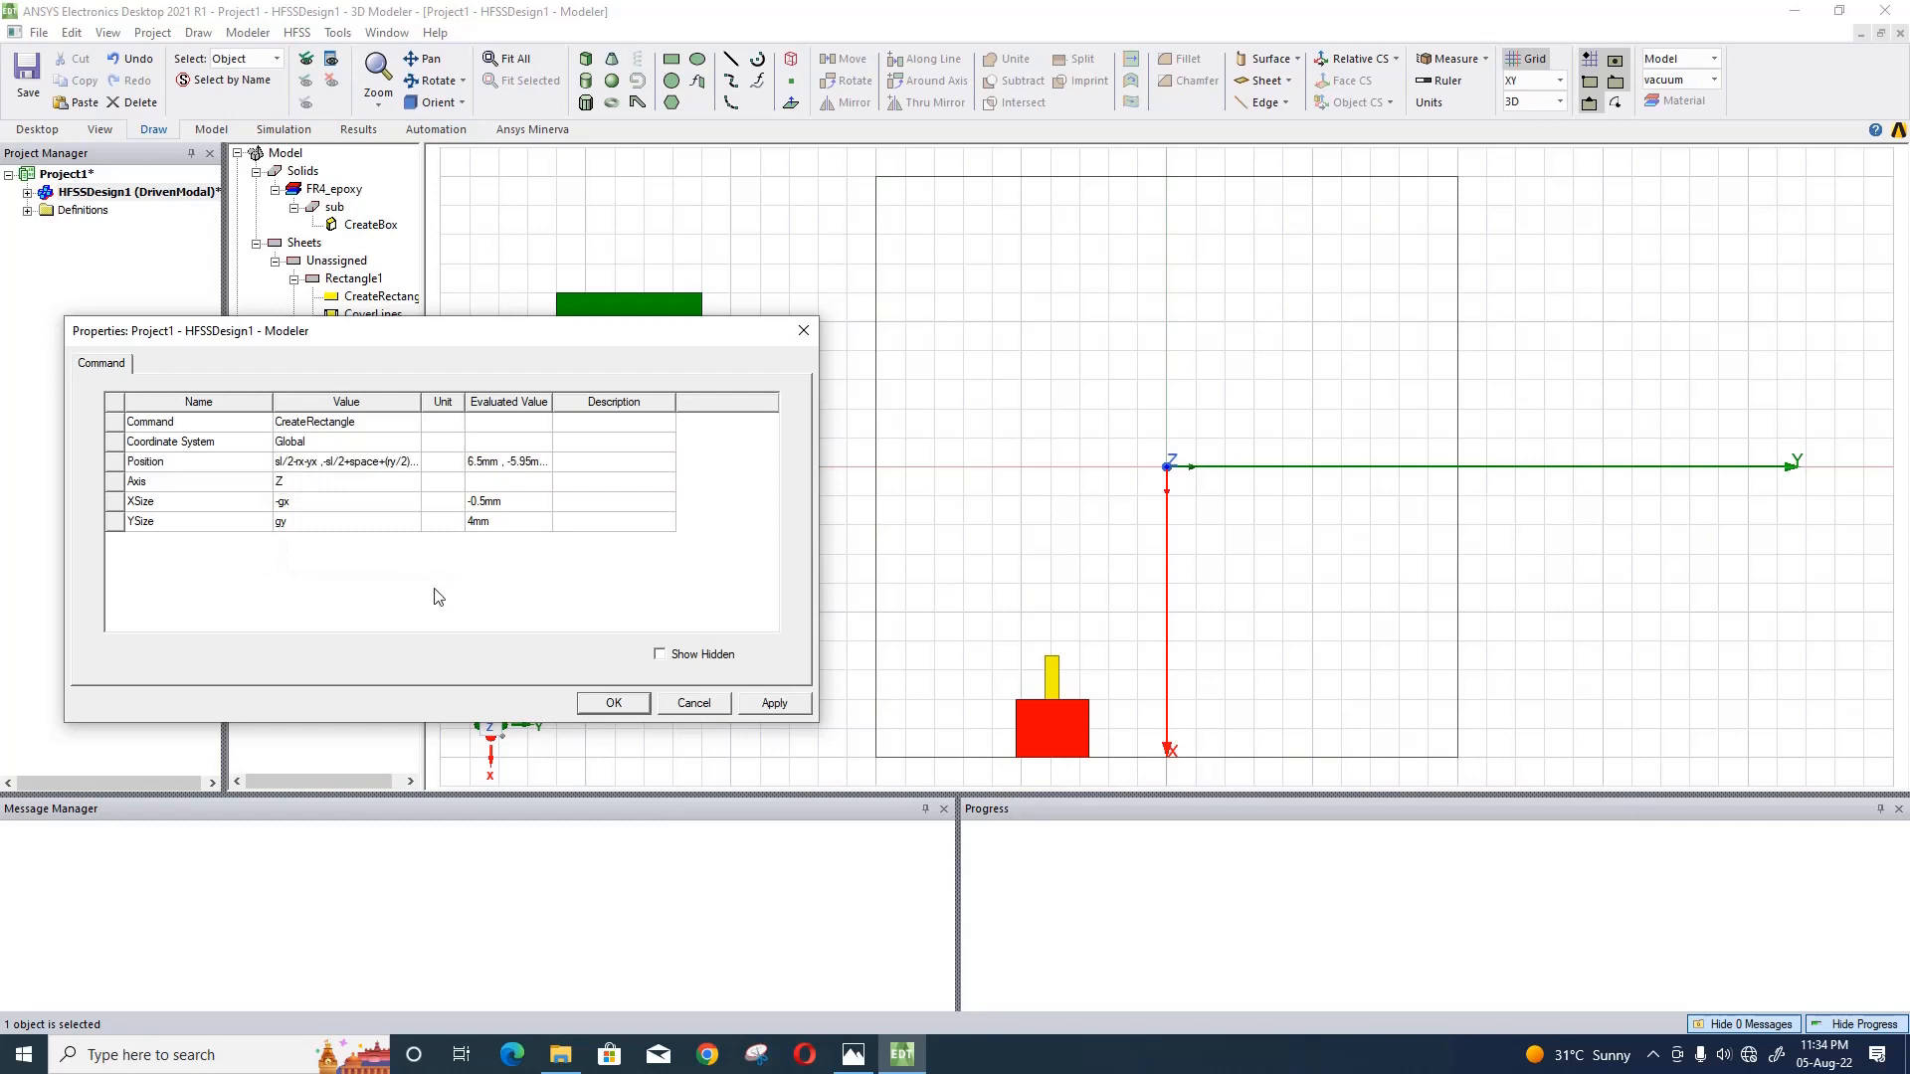
pyautogui.click(771, 704)
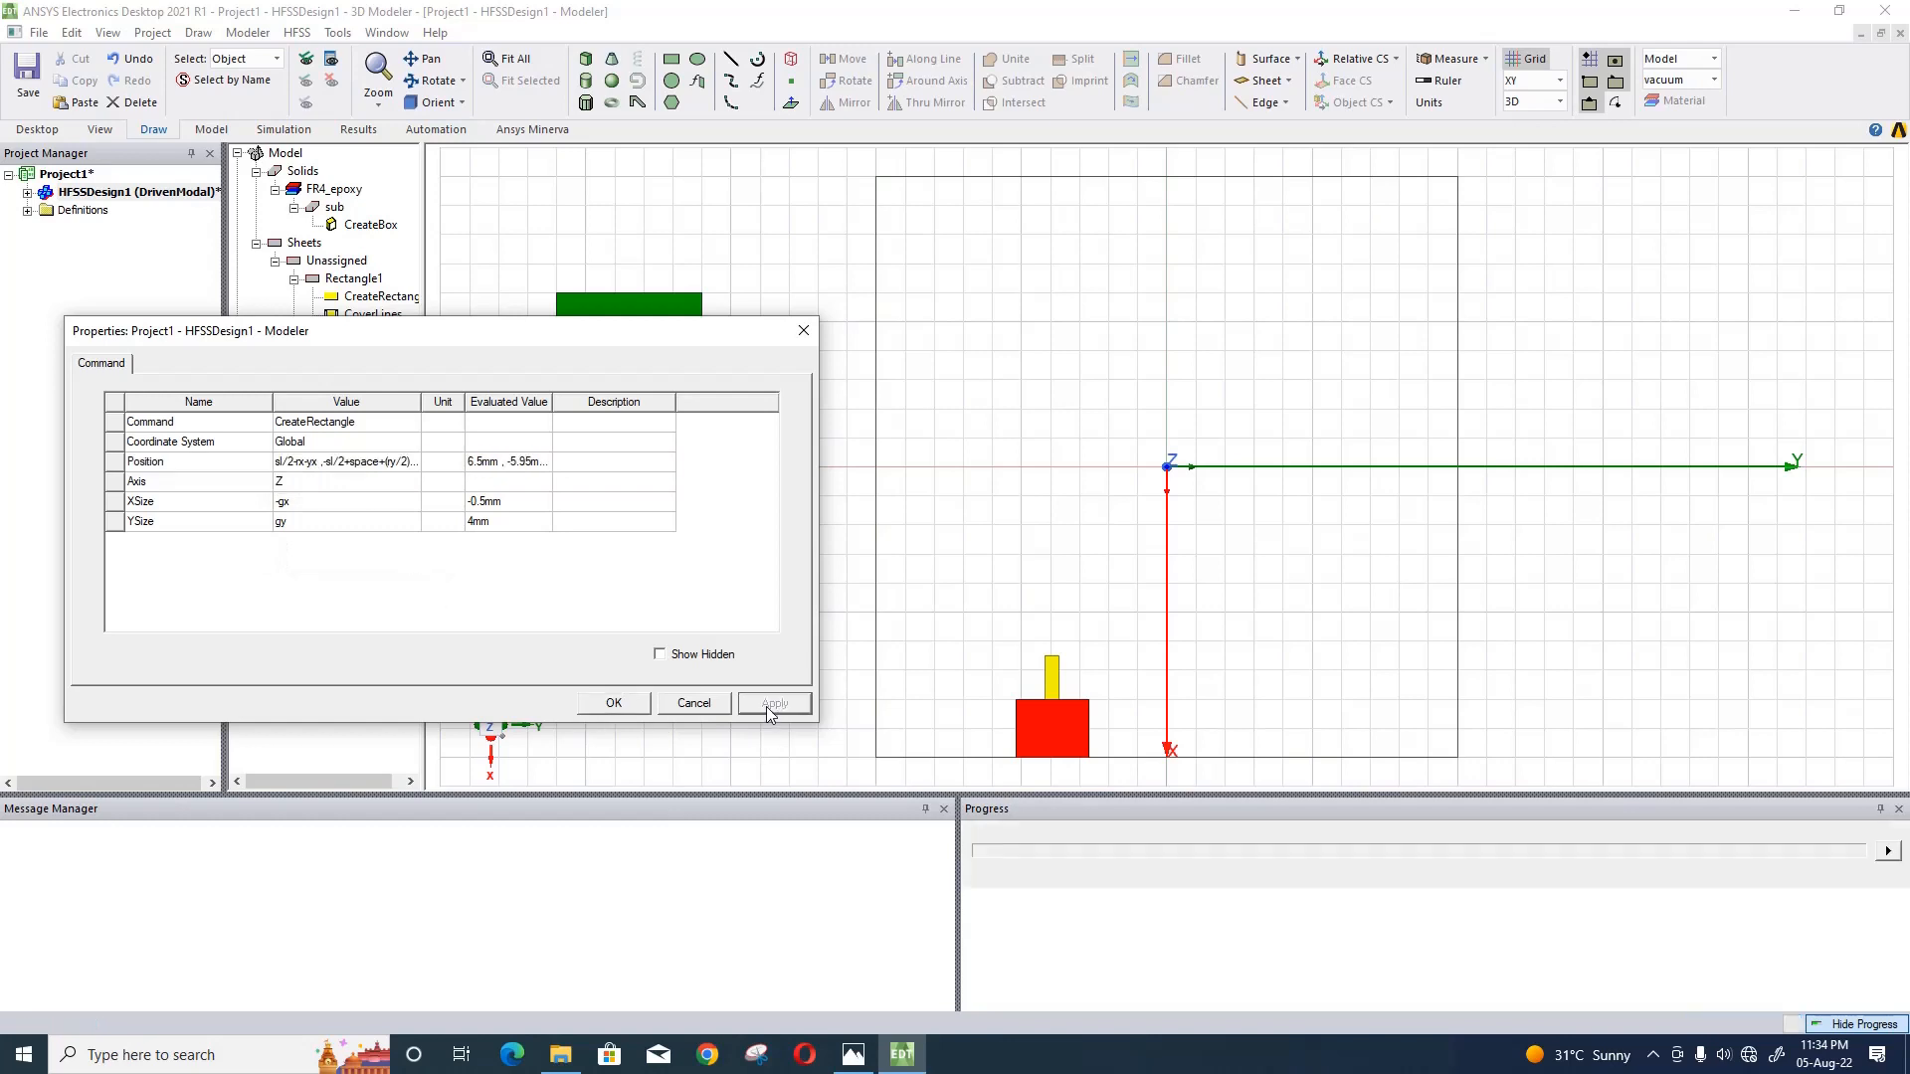
pyautogui.click(645, 705)
# - Draw a fourth rectangle about 12 mm by 3 mm outside the substrate and colour it purple
pyautogui.click(671, 59)
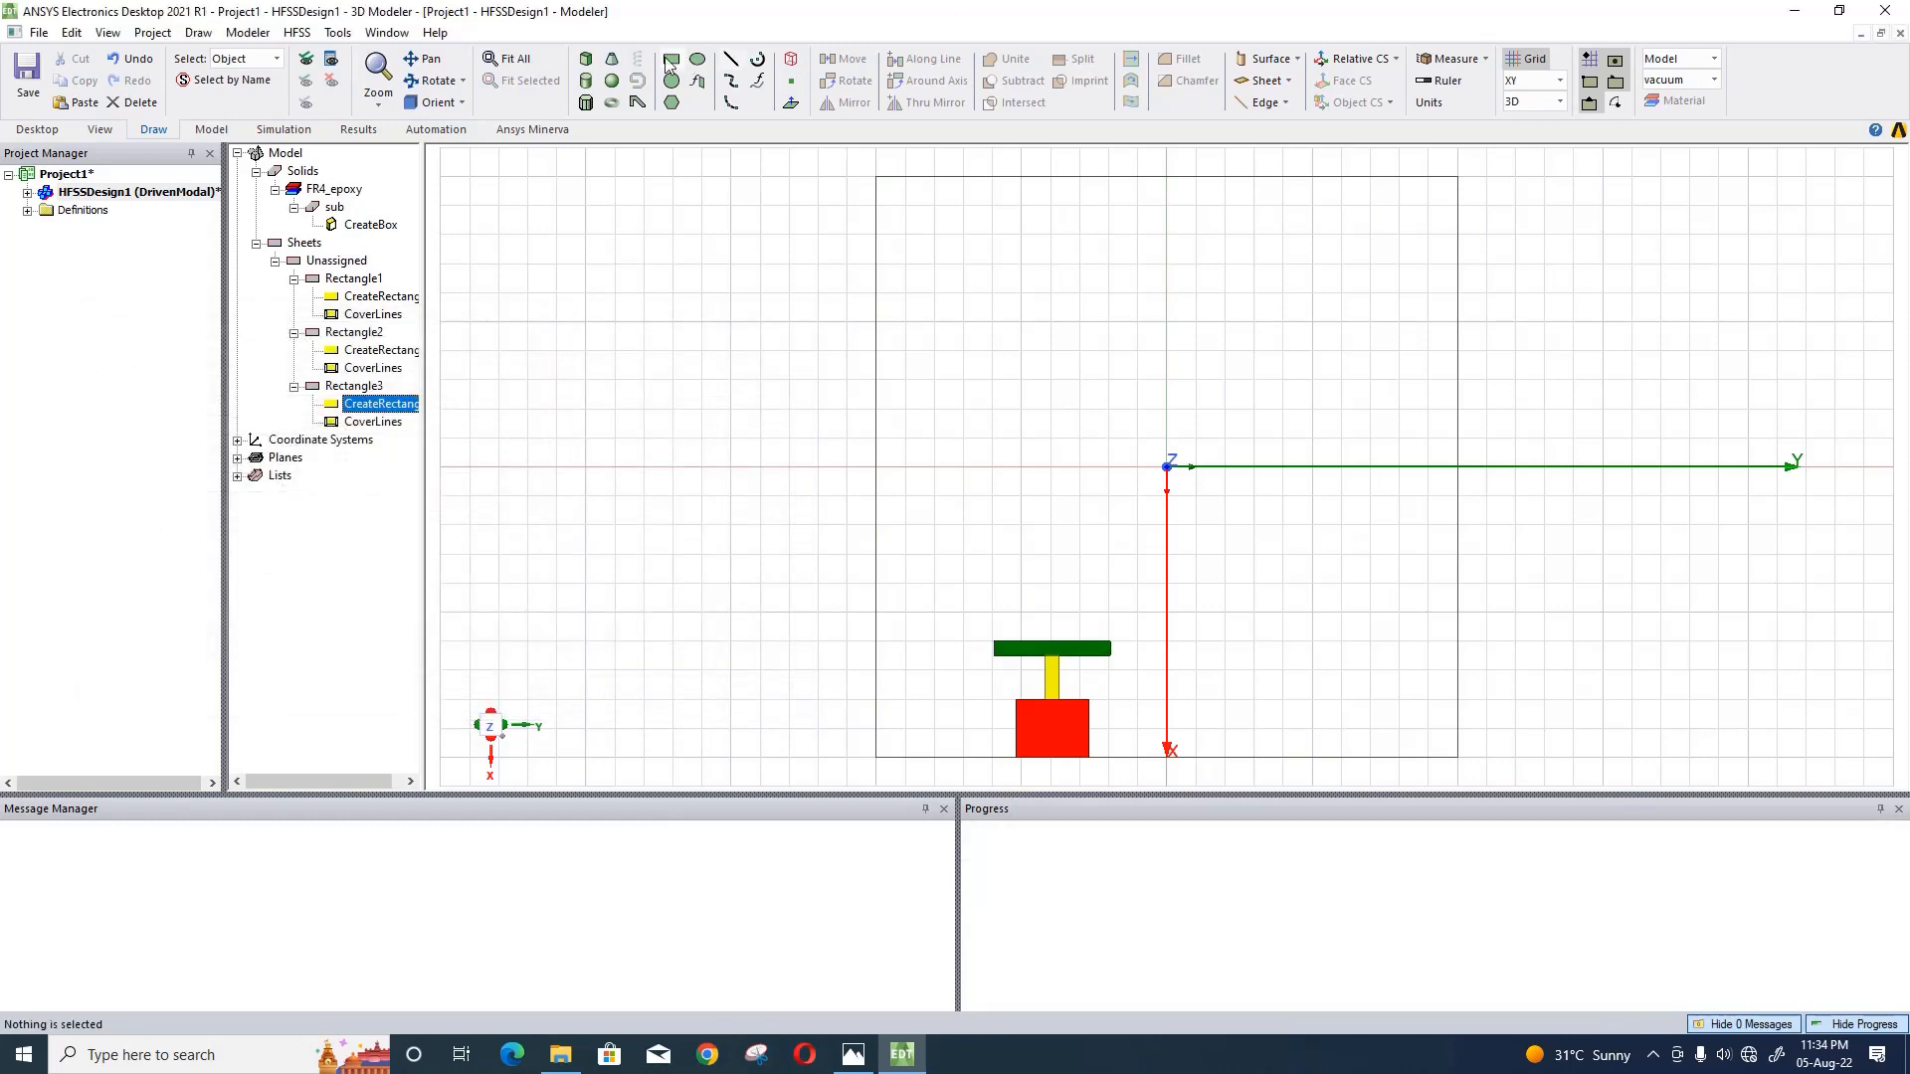
pyautogui.click(586, 322)
pyautogui.click(674, 671)
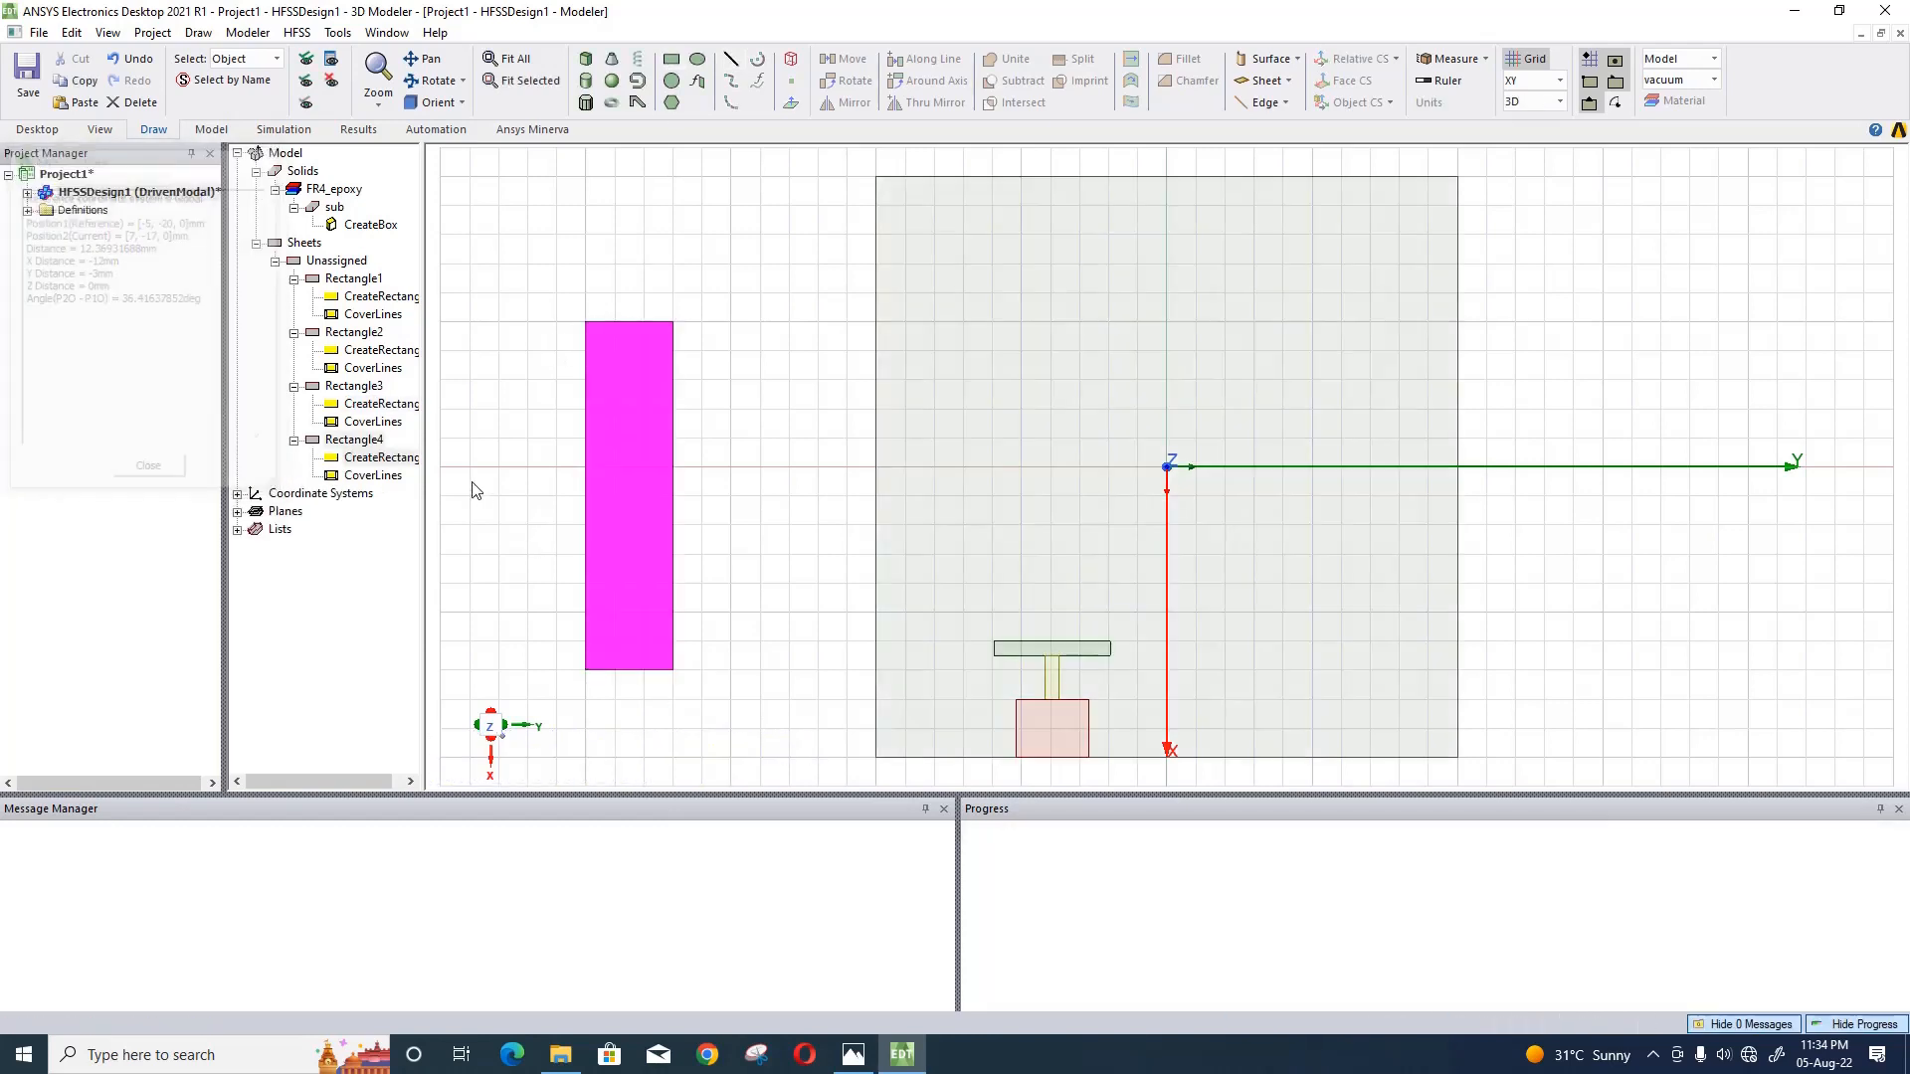
pyautogui.doubleClick(380, 449)
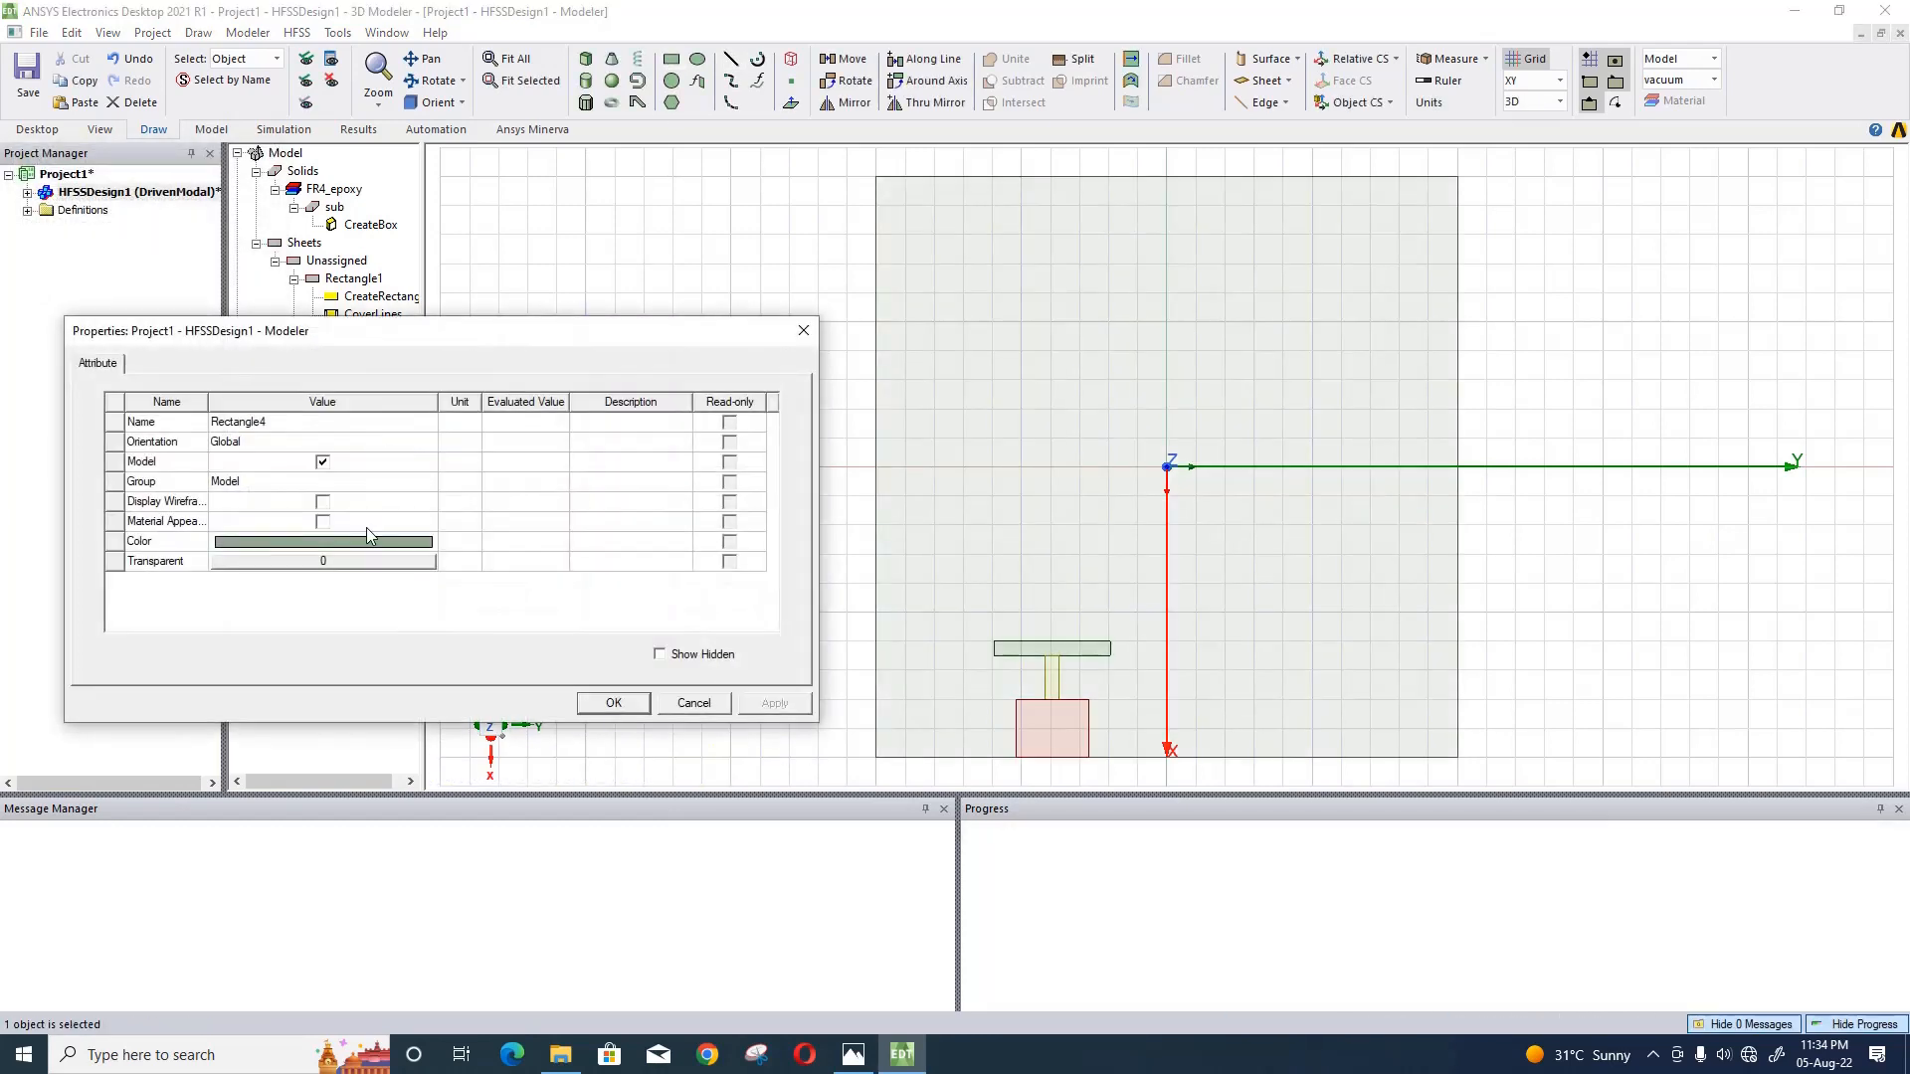
pyautogui.click(366, 541)
pyautogui.click(372, 543)
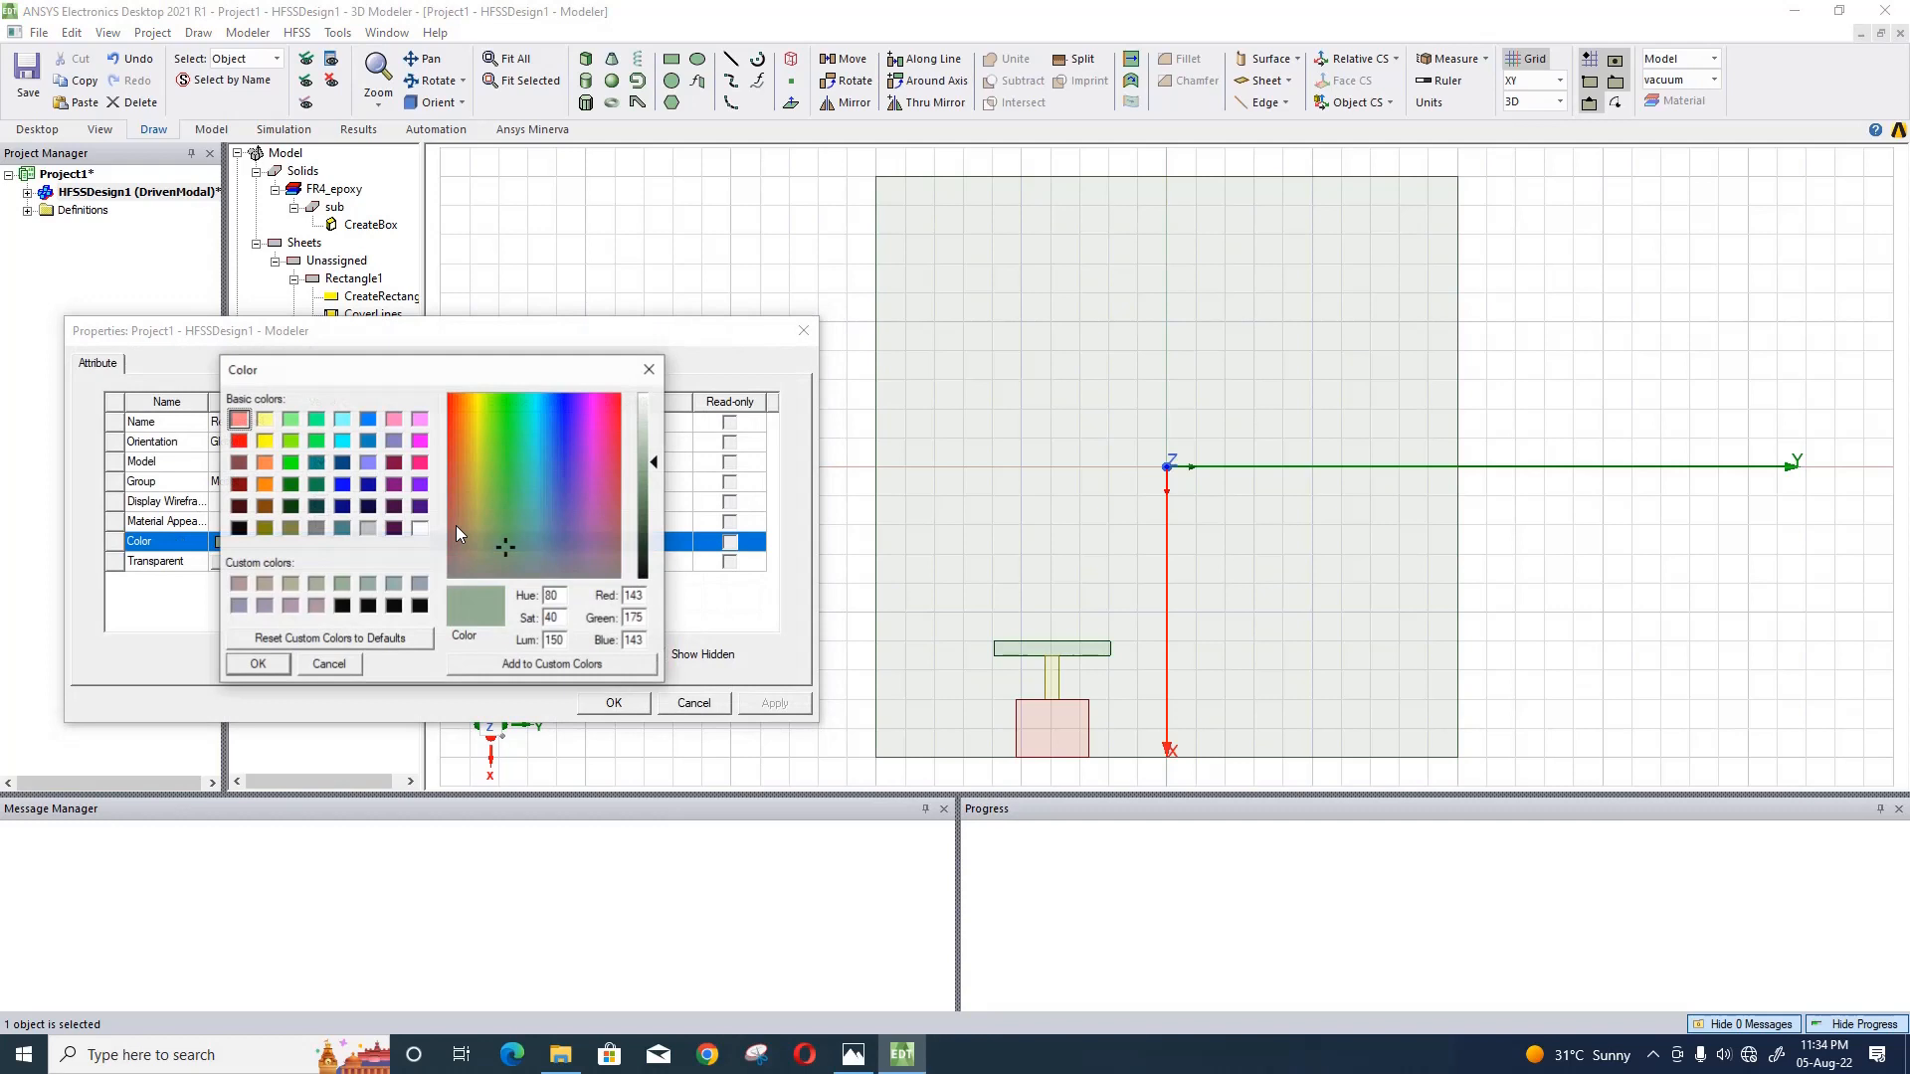
pyautogui.click(394, 484)
pyautogui.click(279, 665)
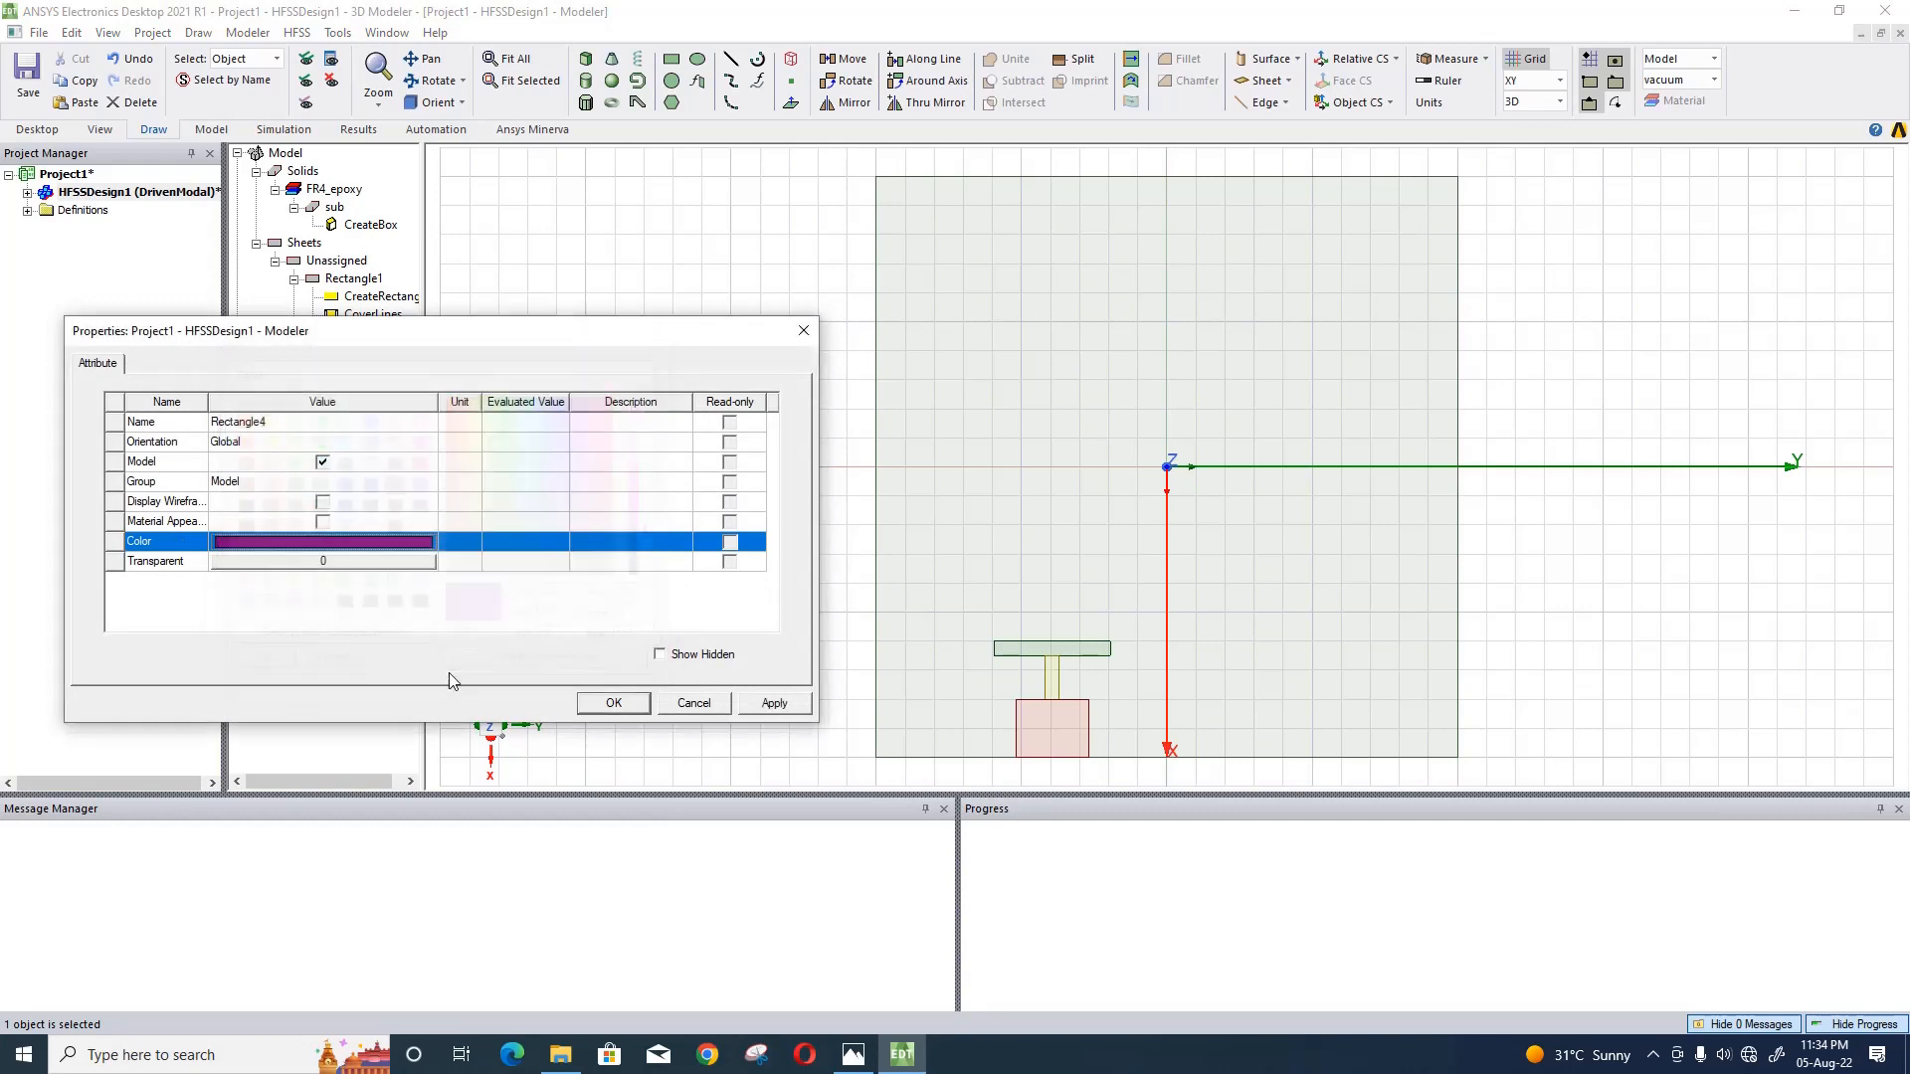
pyautogui.click(613, 703)
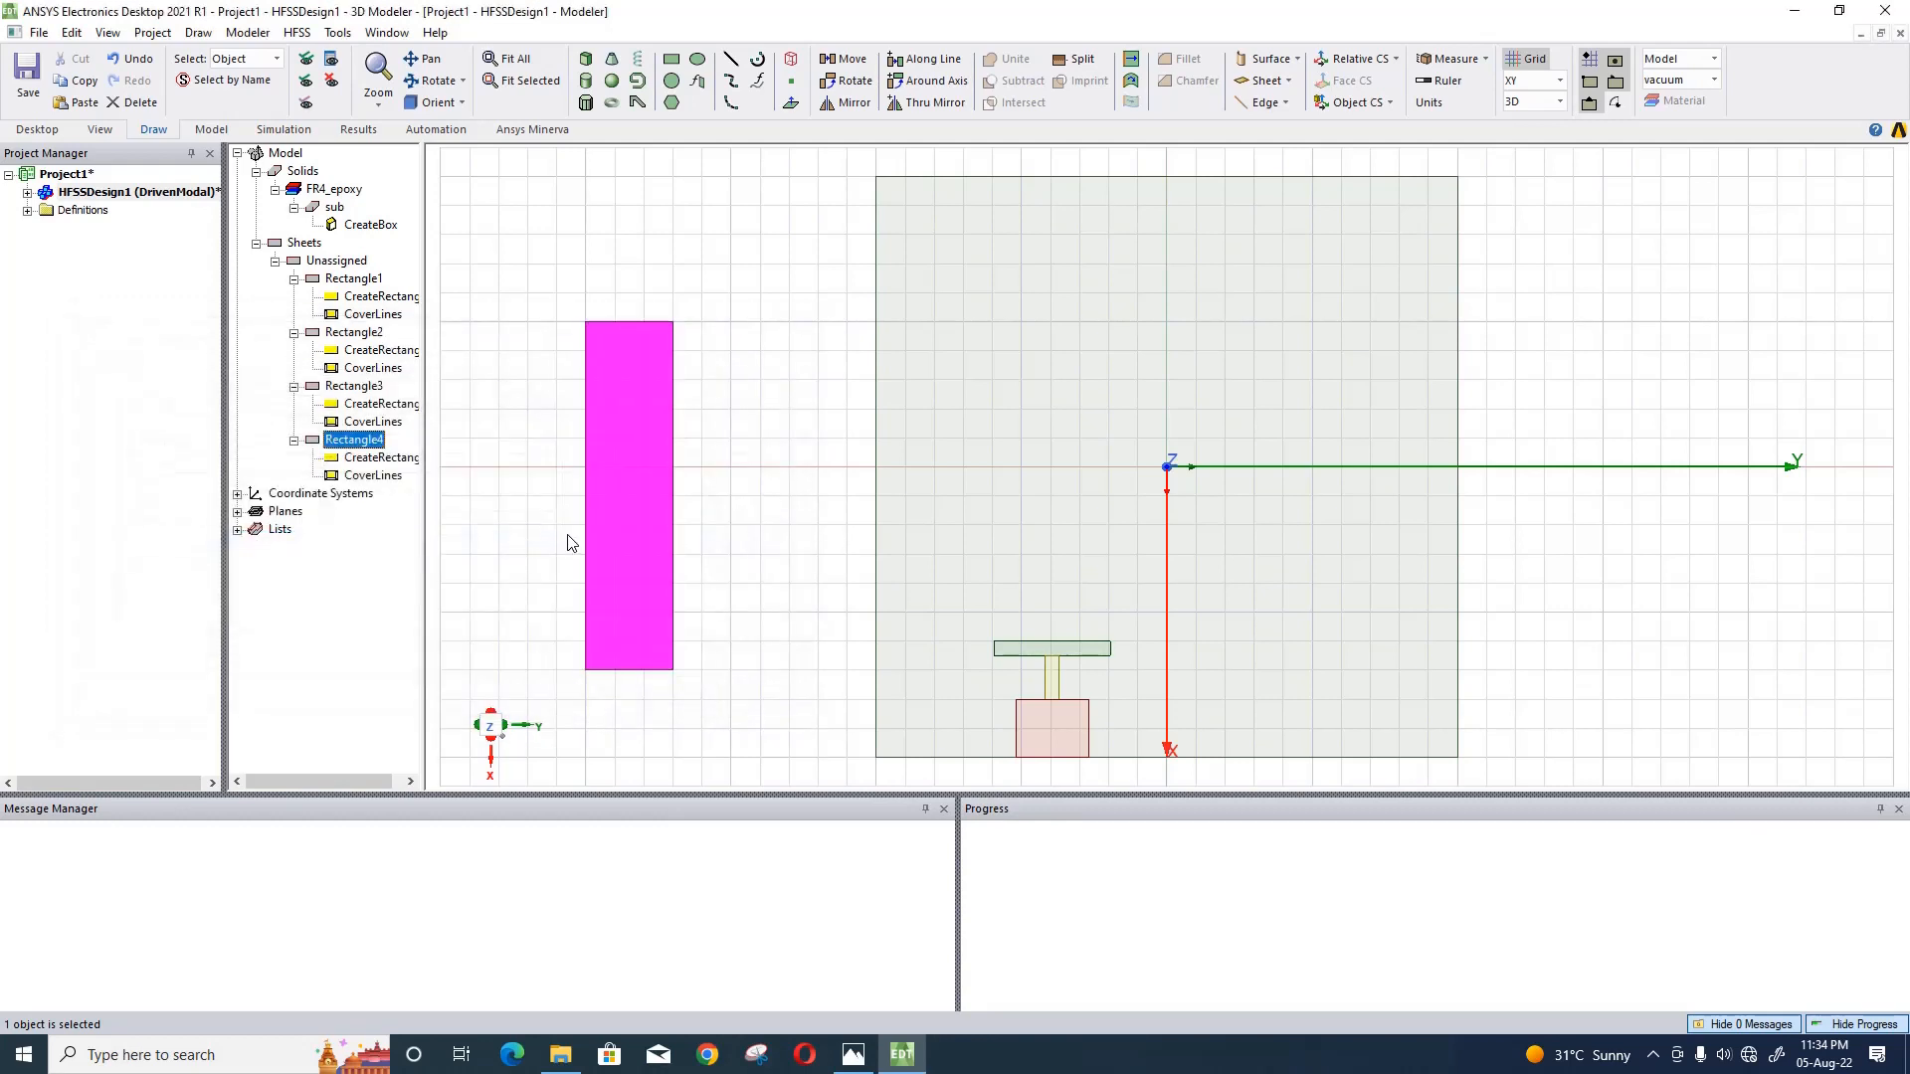
# - Paste the yellow rectangle's position expression sl/2-rx, -sl/2+space+(ry/2)-yy/2, h/2 into the purple rectangle's position
pyautogui.doubleClick(378, 460)
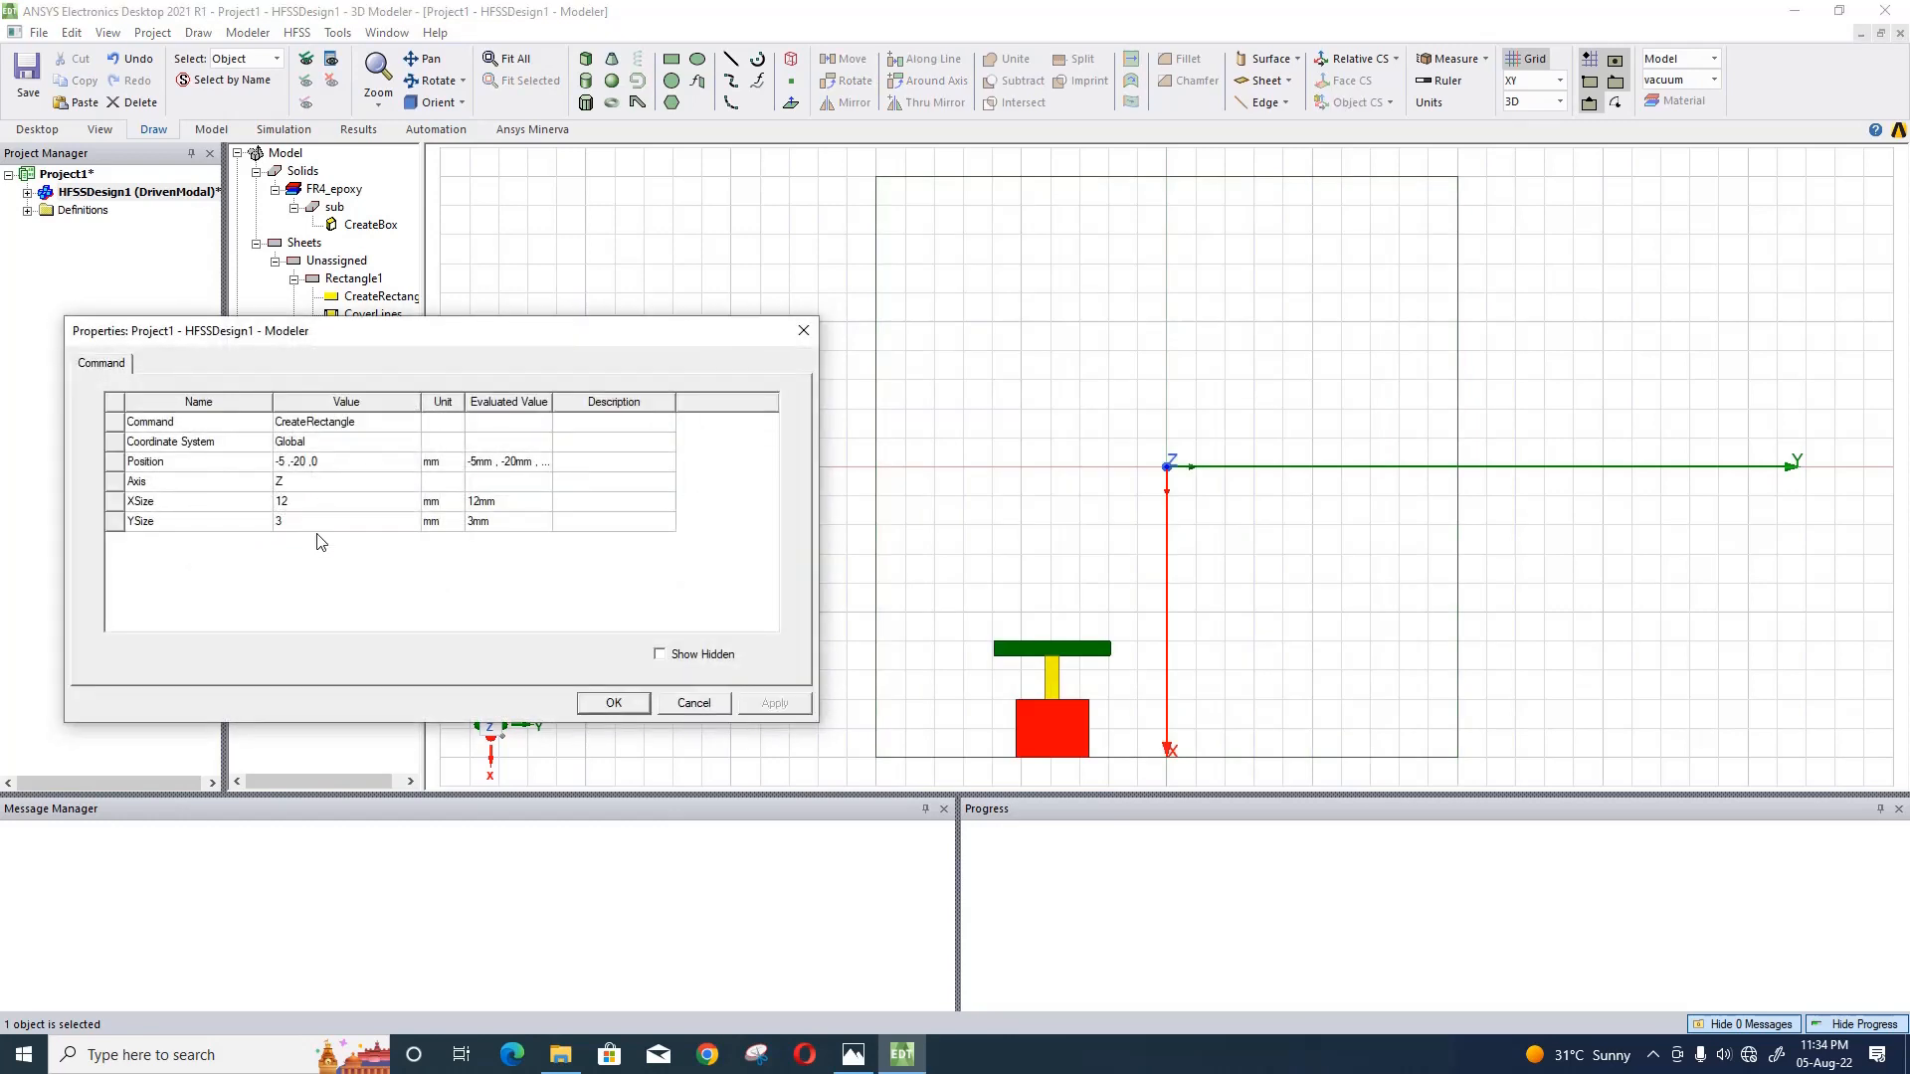
pyautogui.click(317, 463)
pyautogui.hotkey('ctrl', 'v')
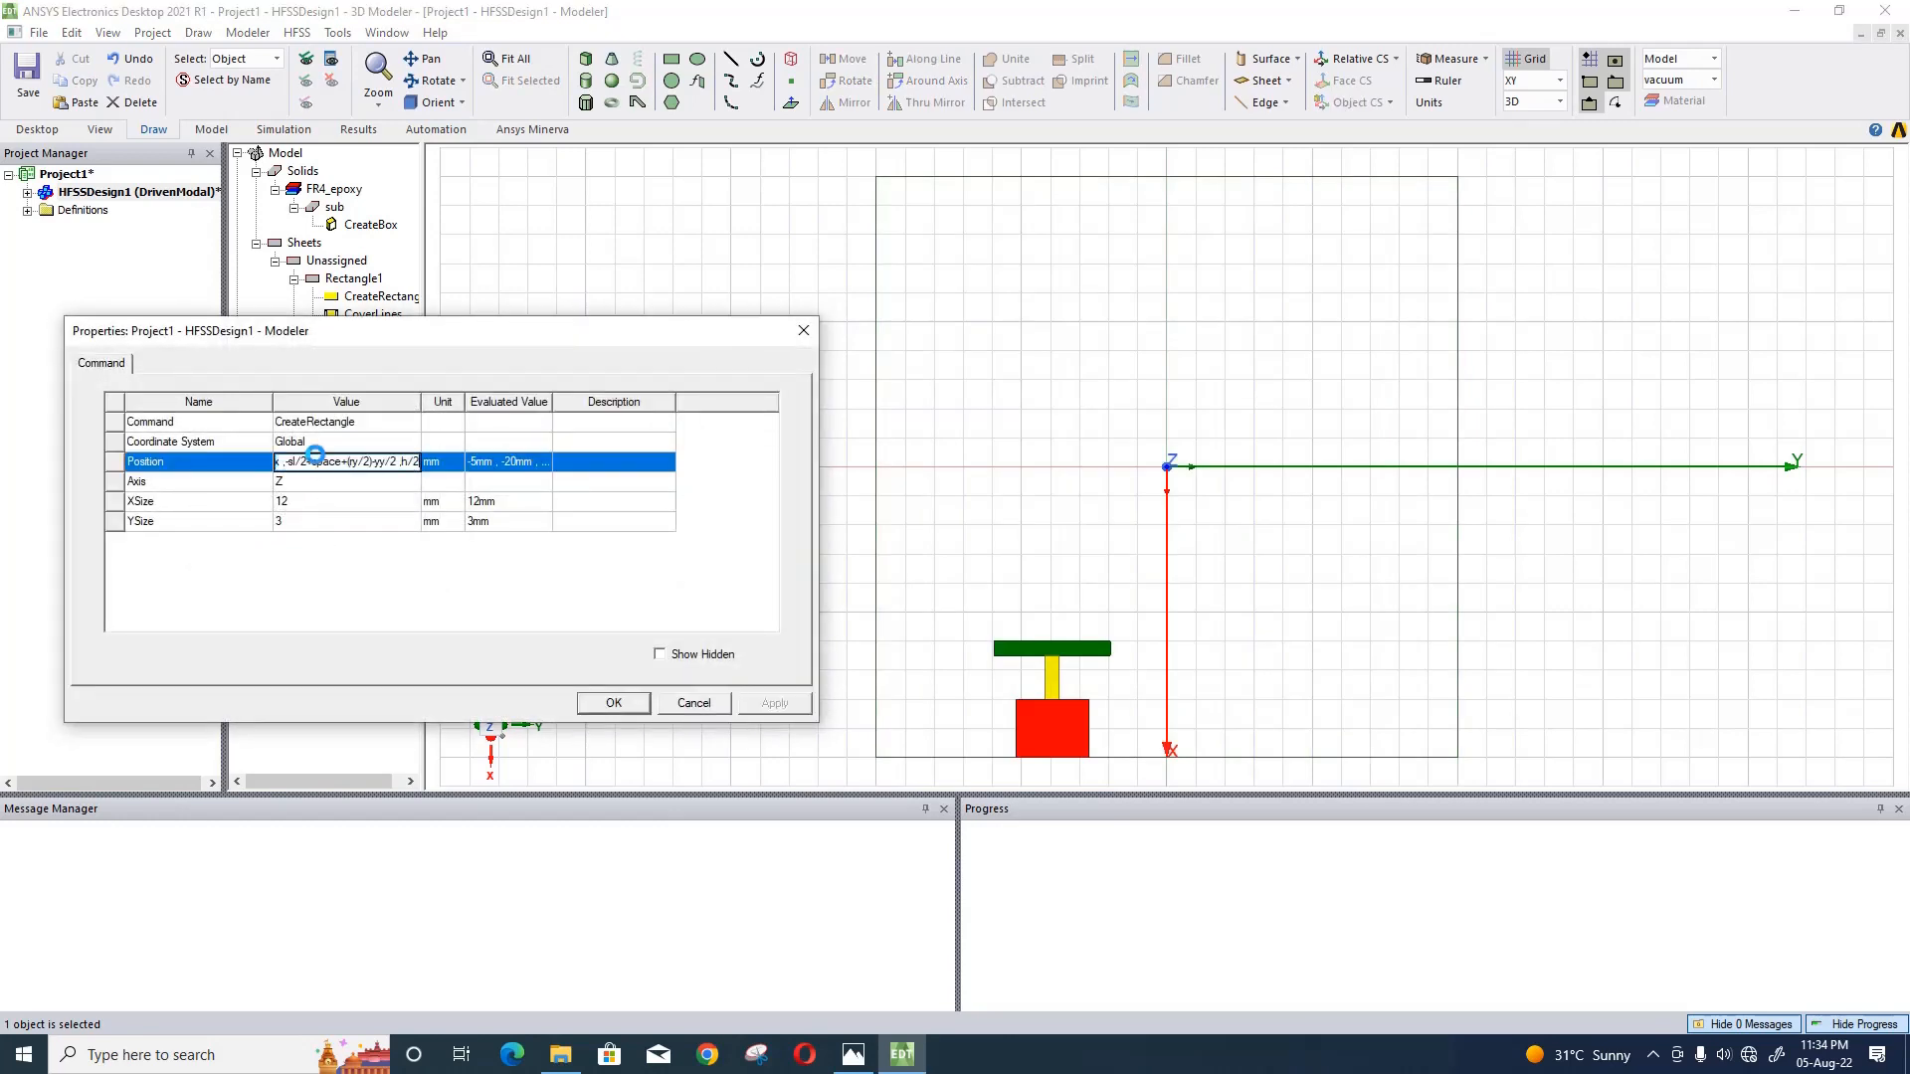
pyautogui.click(292, 504)
pyautogui.click(535, 575)
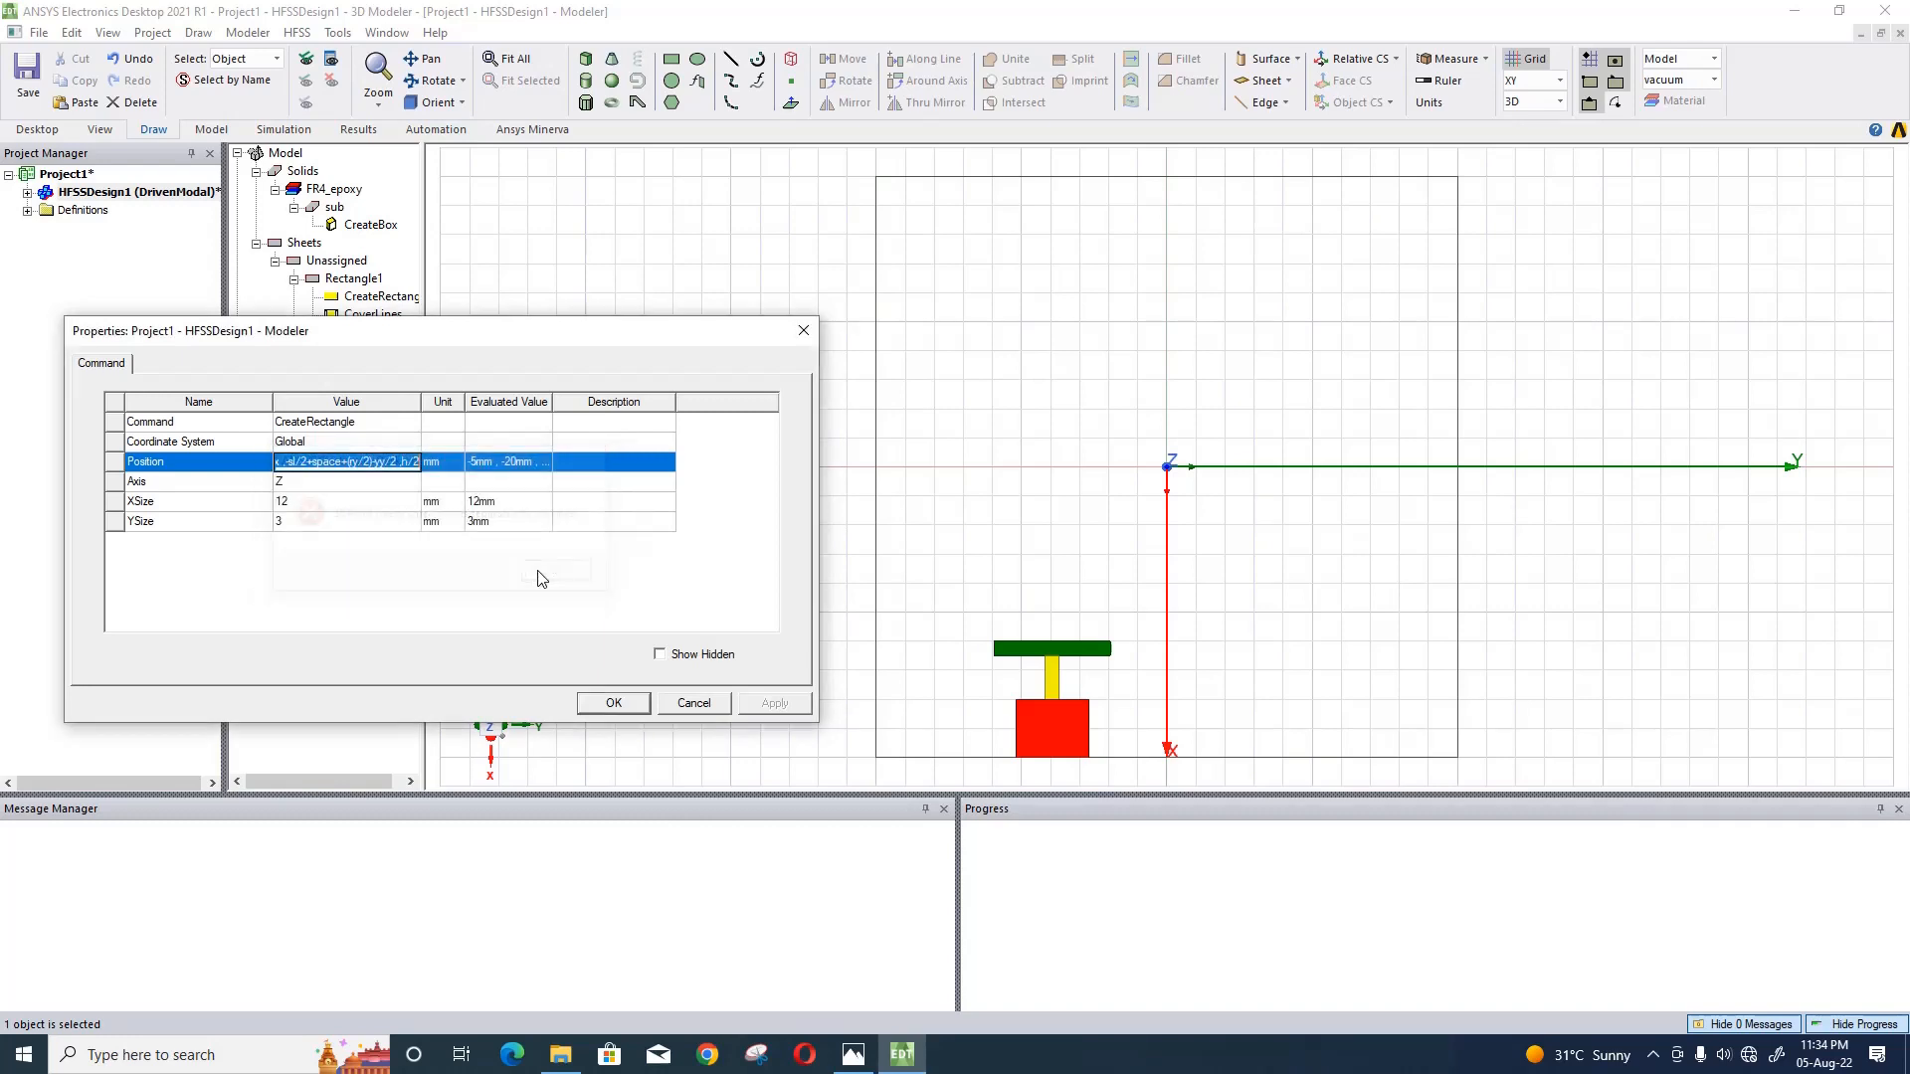
# - Set the purple rectangle's XSize to -px, defining the new variable px as 10.7 mm
pyautogui.click(390, 514)
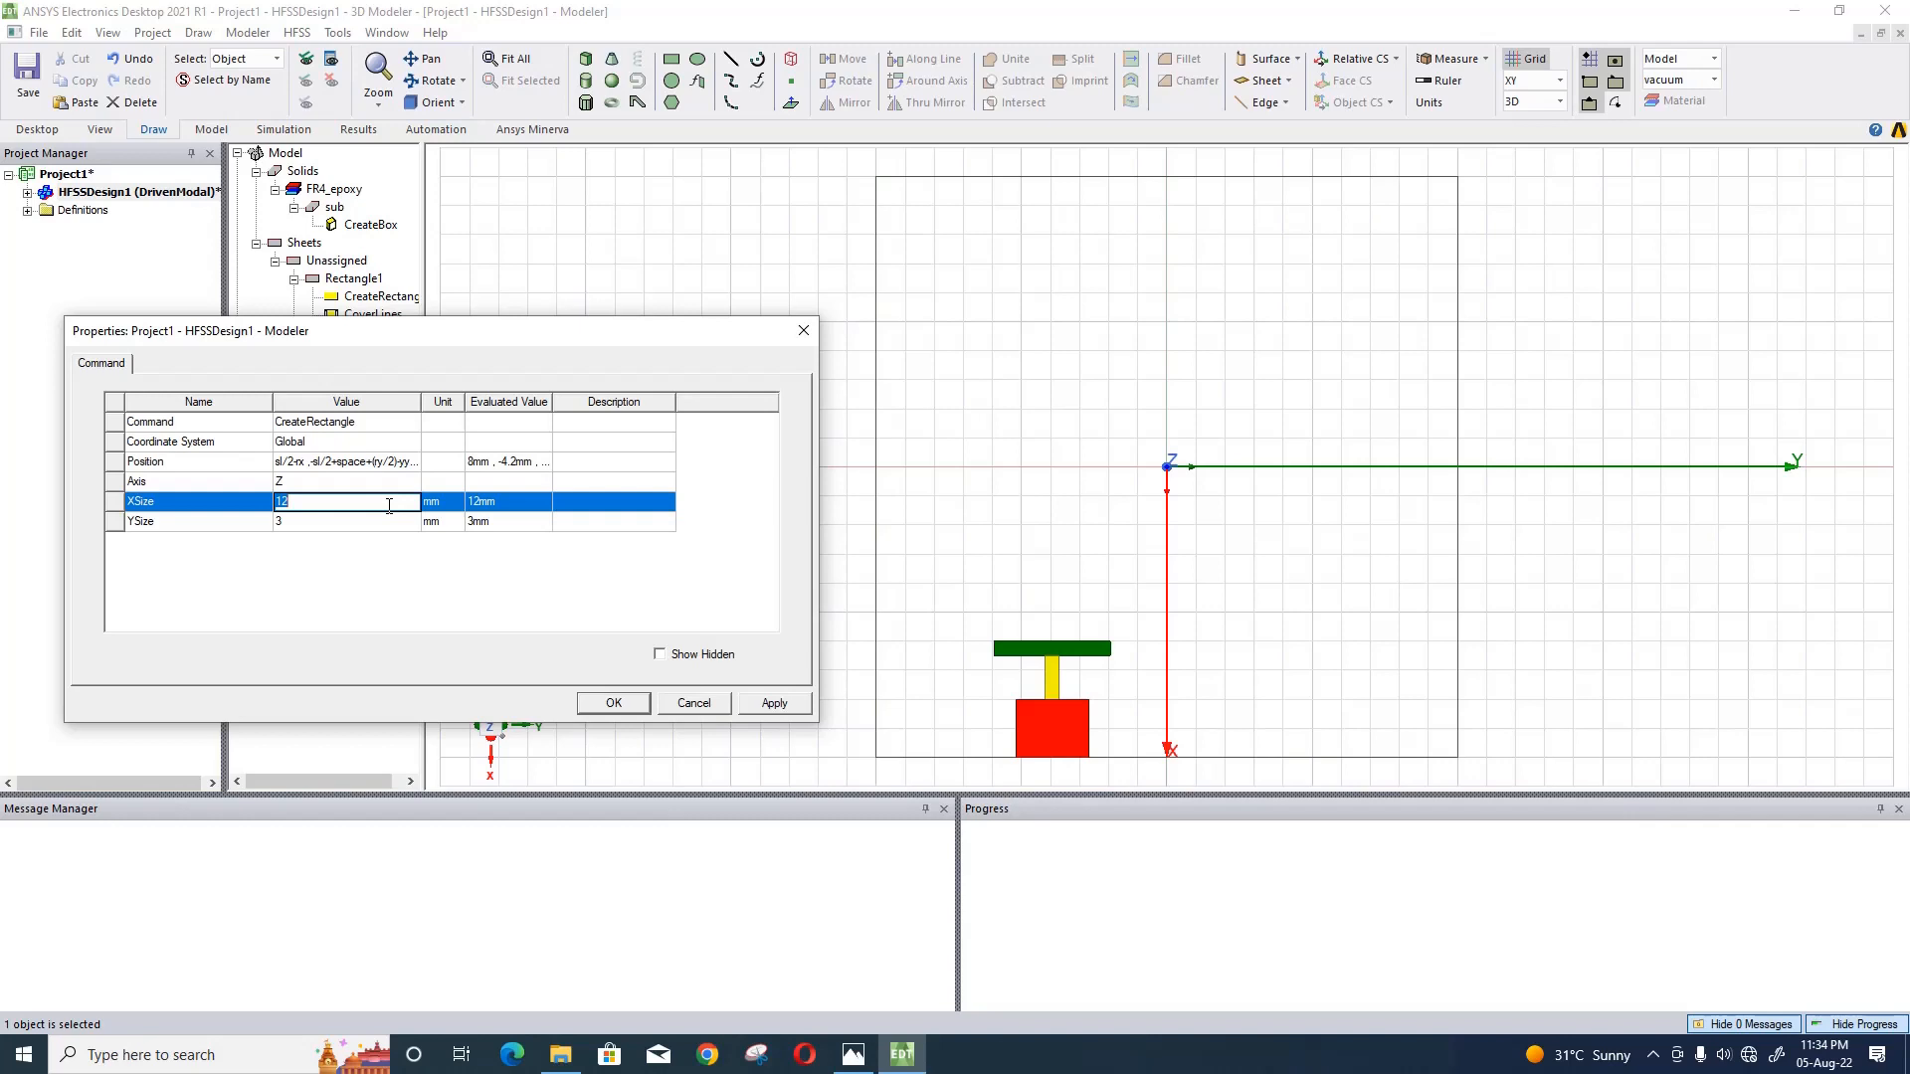
pyautogui.write('-px')
pyautogui.press('Return')
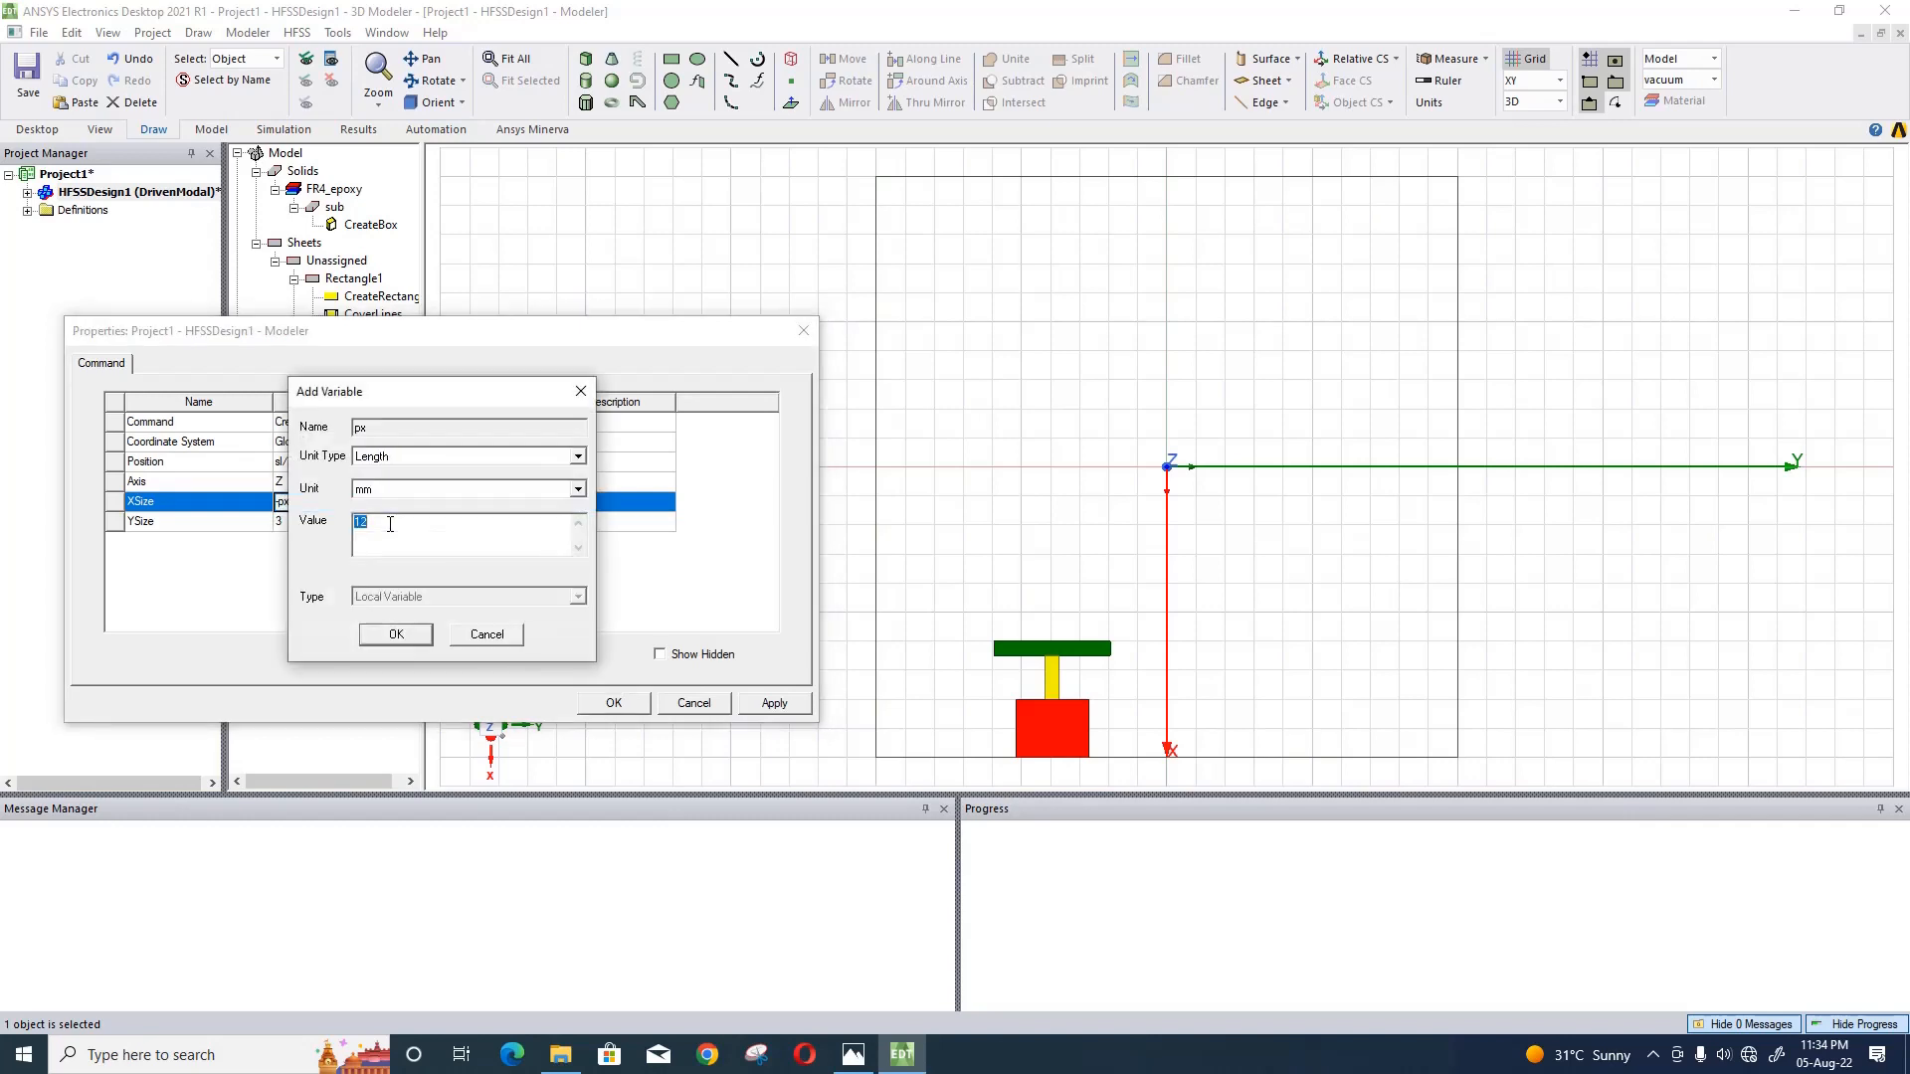
pyautogui.write('10.7')
pyautogui.click(395, 634)
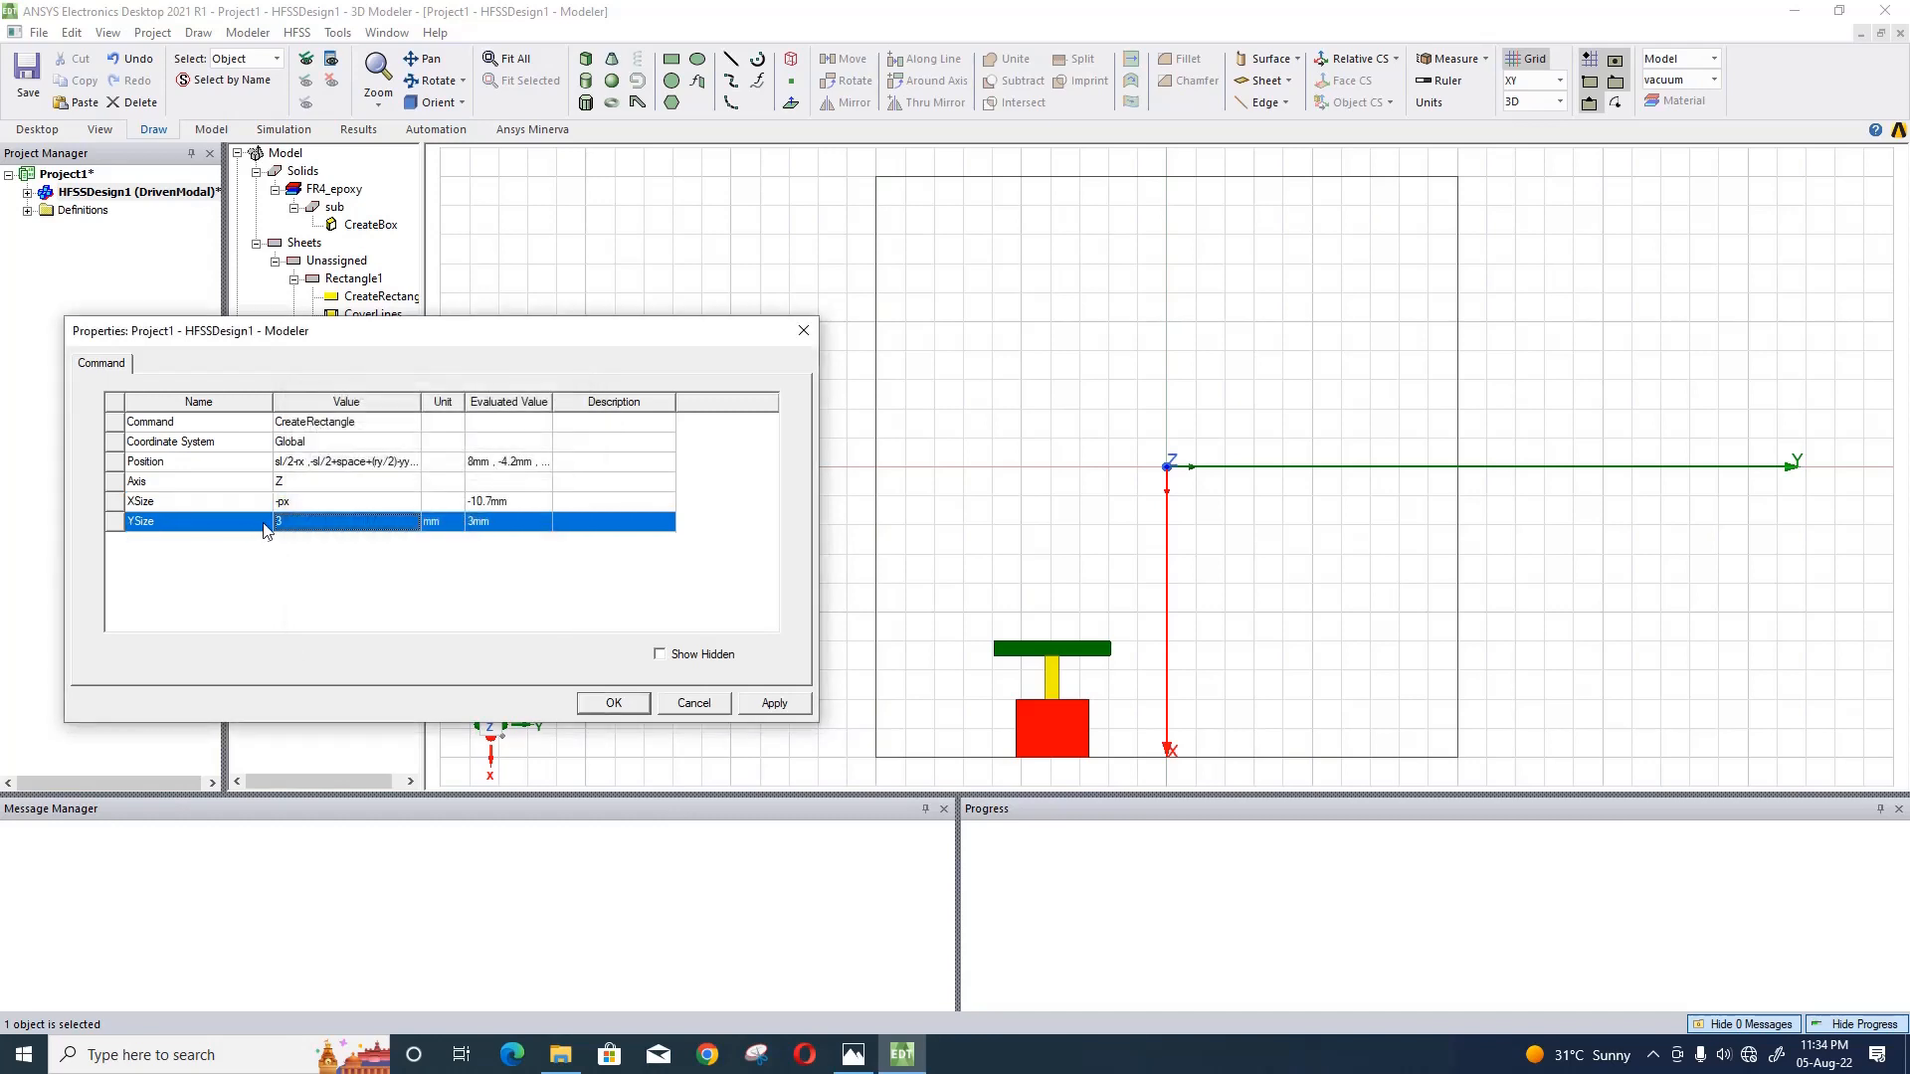
# - Set the purple rectangle's YSize to py, defining the new variable py as 2 mm
pyautogui.click(278, 519)
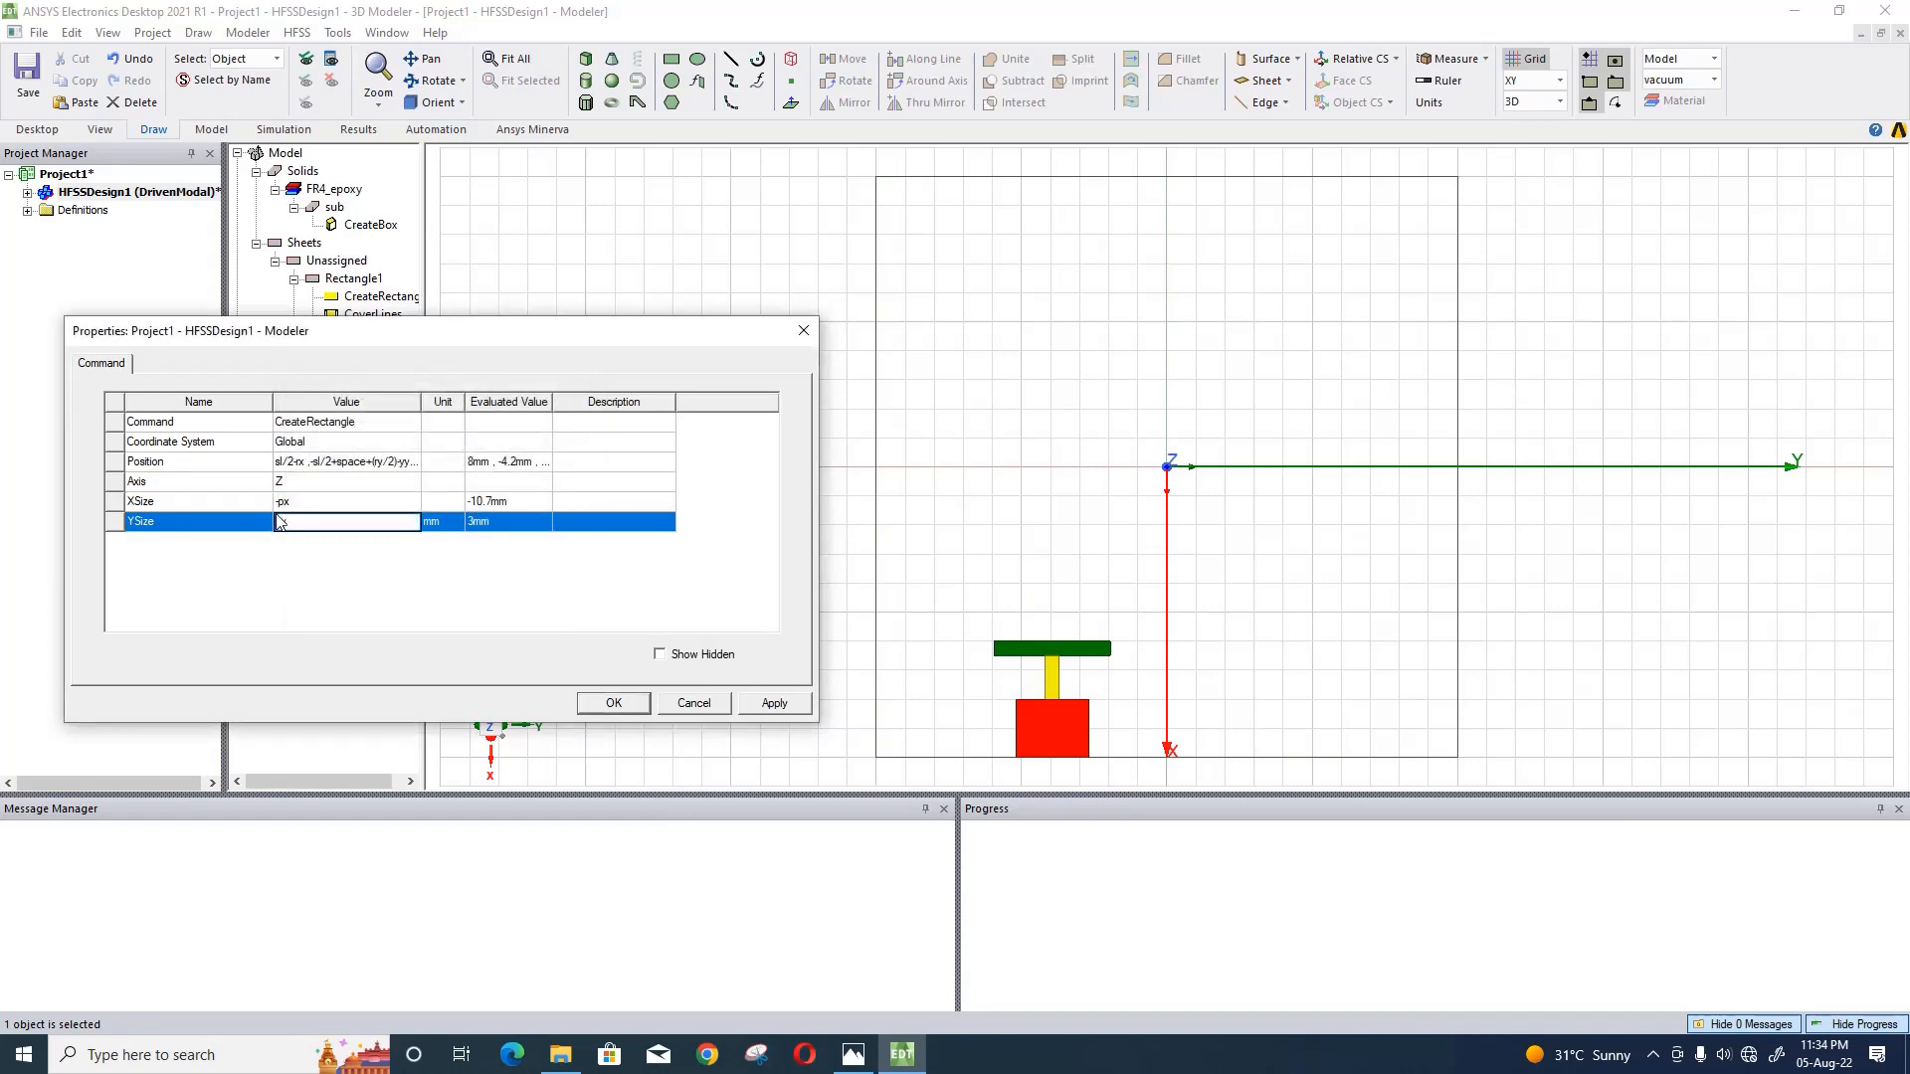
pyautogui.write('py')
pyautogui.press('Return')
pyautogui.write('2')
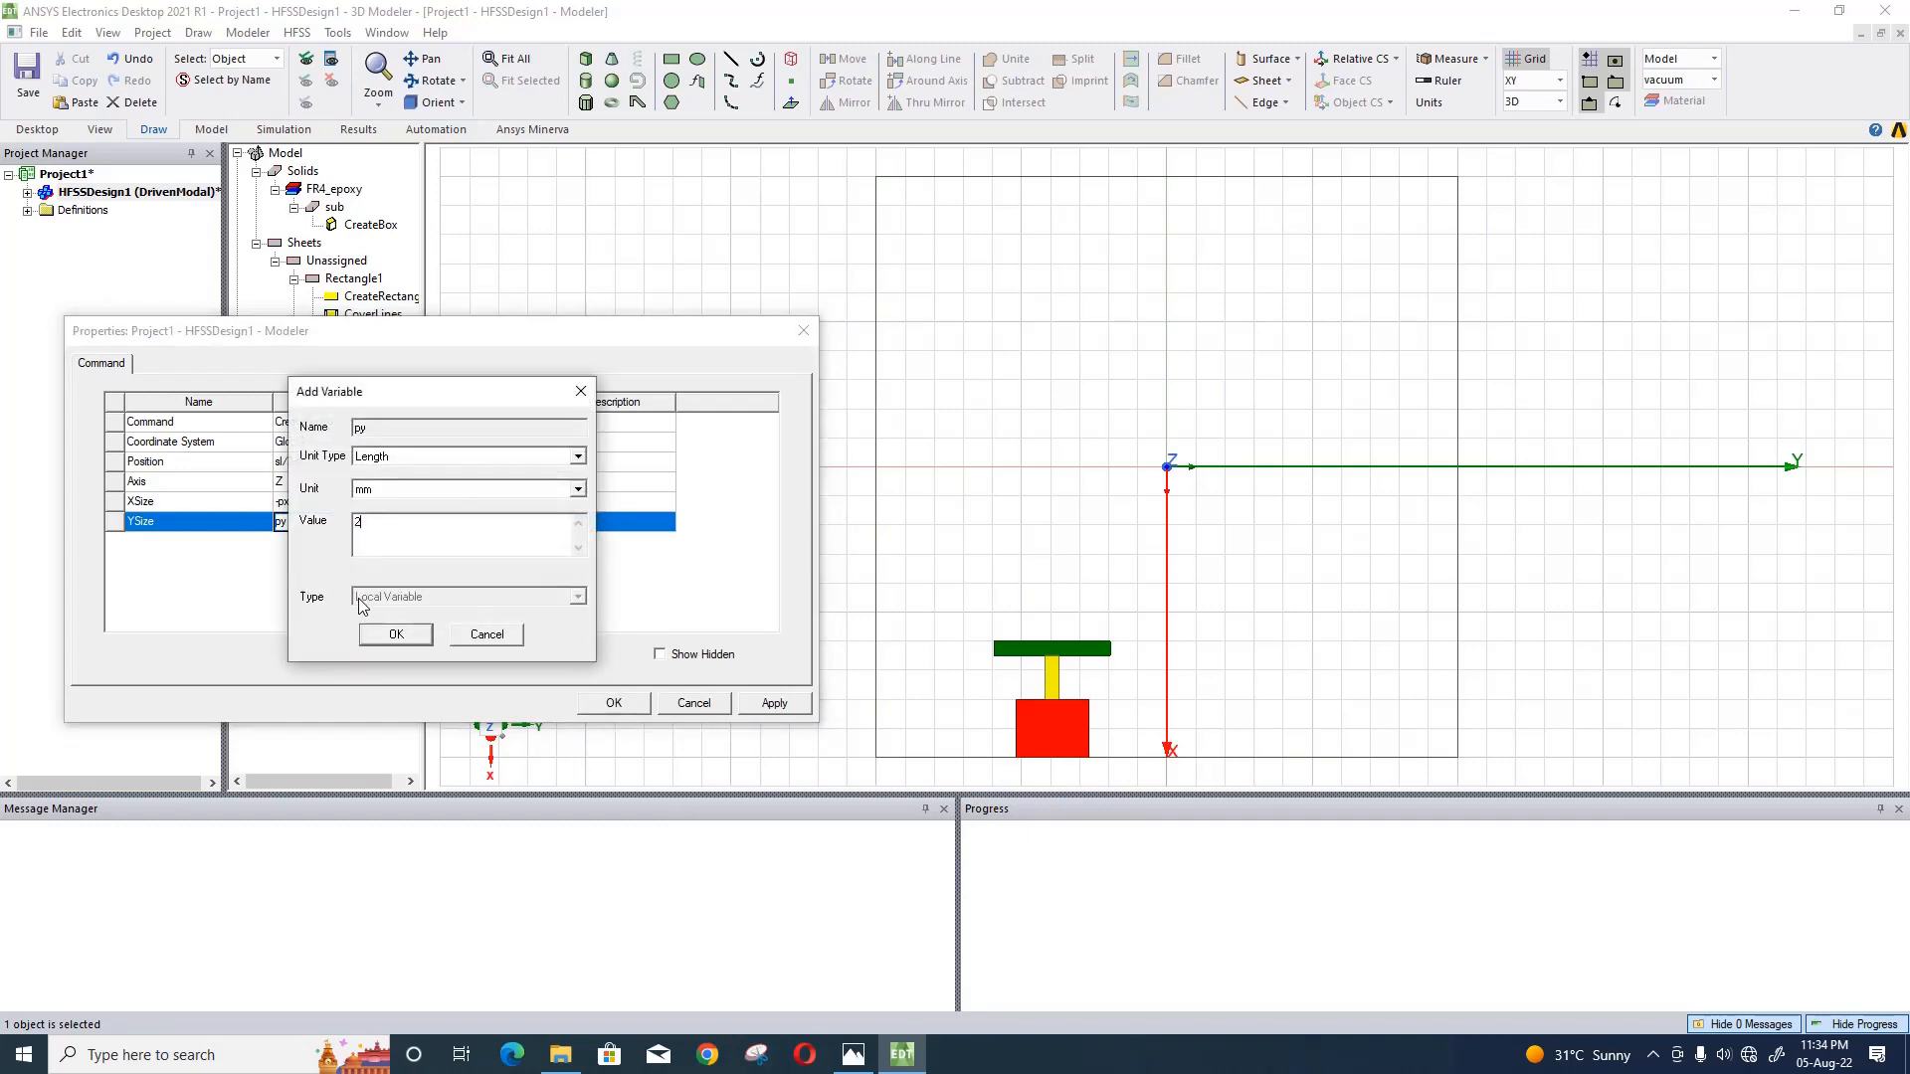
pyautogui.click(394, 636)
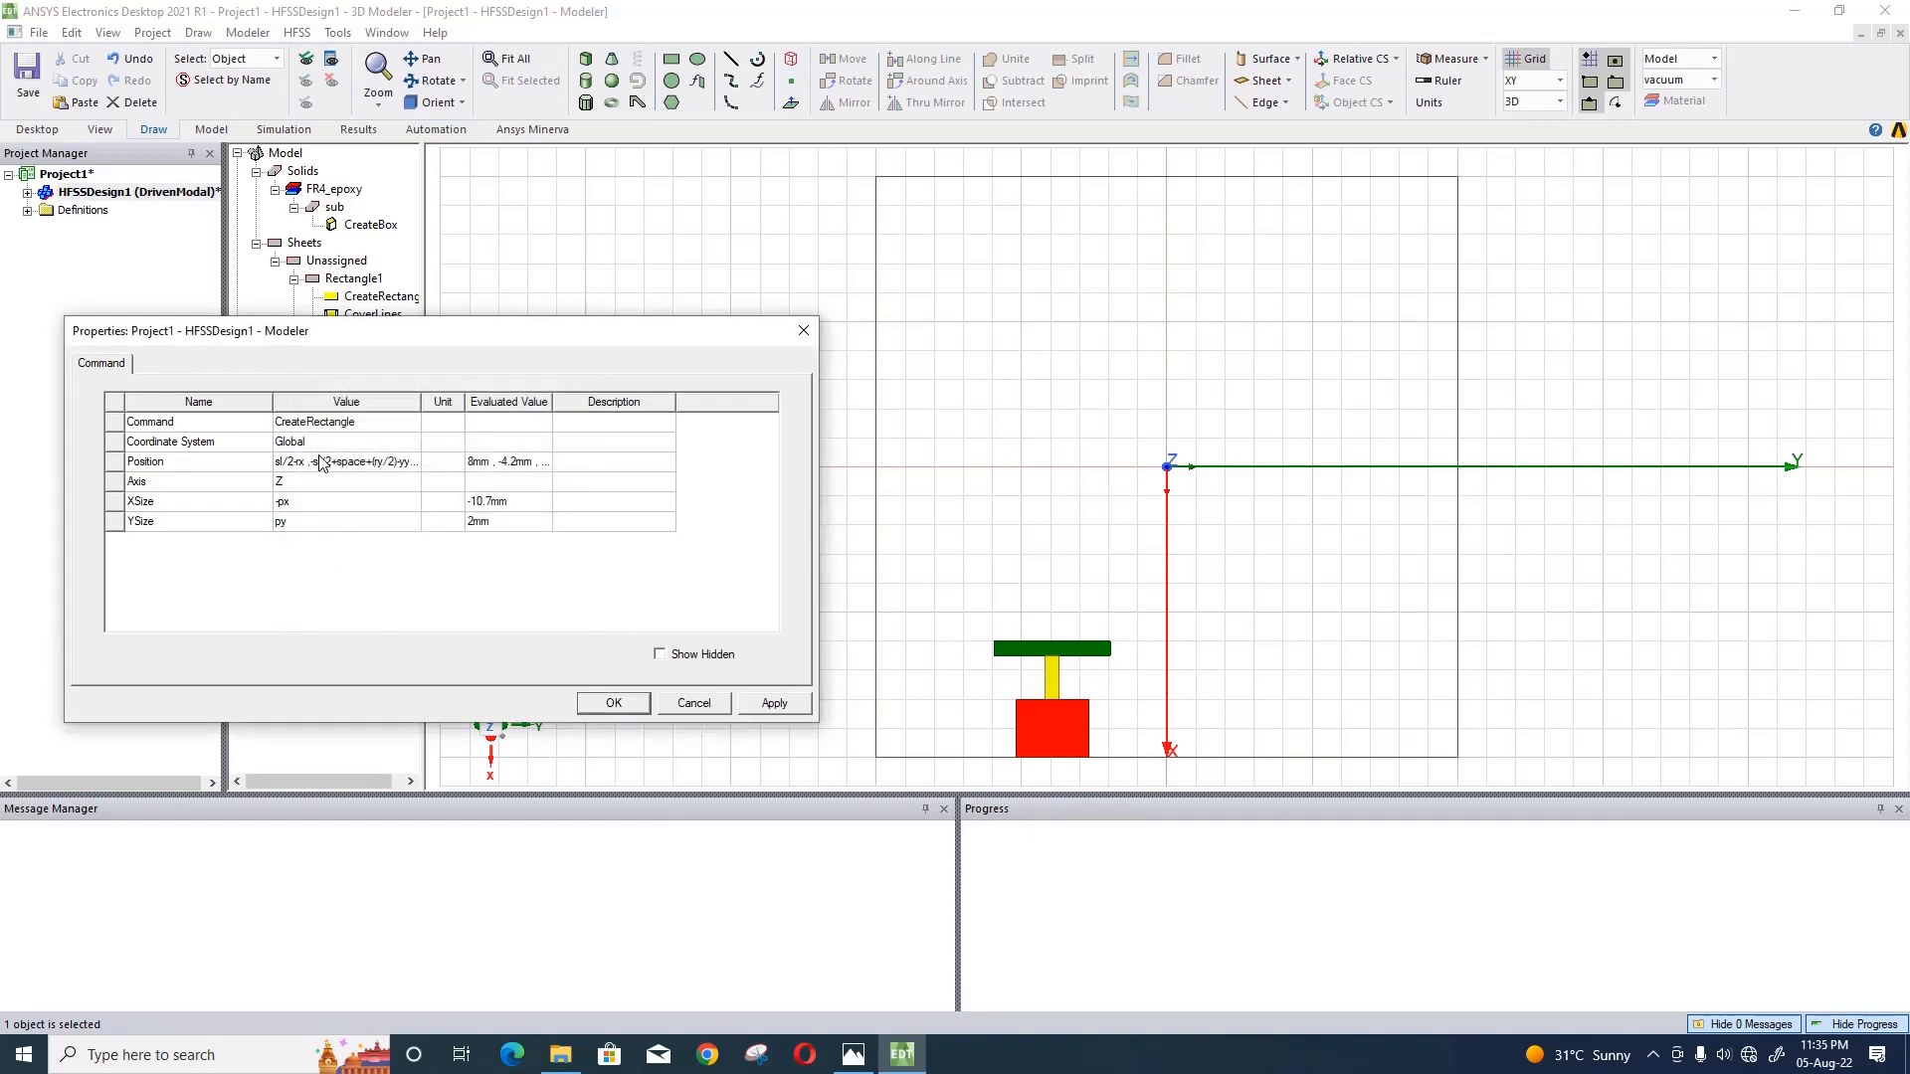
# - Extend the purple rectangle's X position expression to sl/2-rx-yx-gx
pyautogui.click(320, 462)
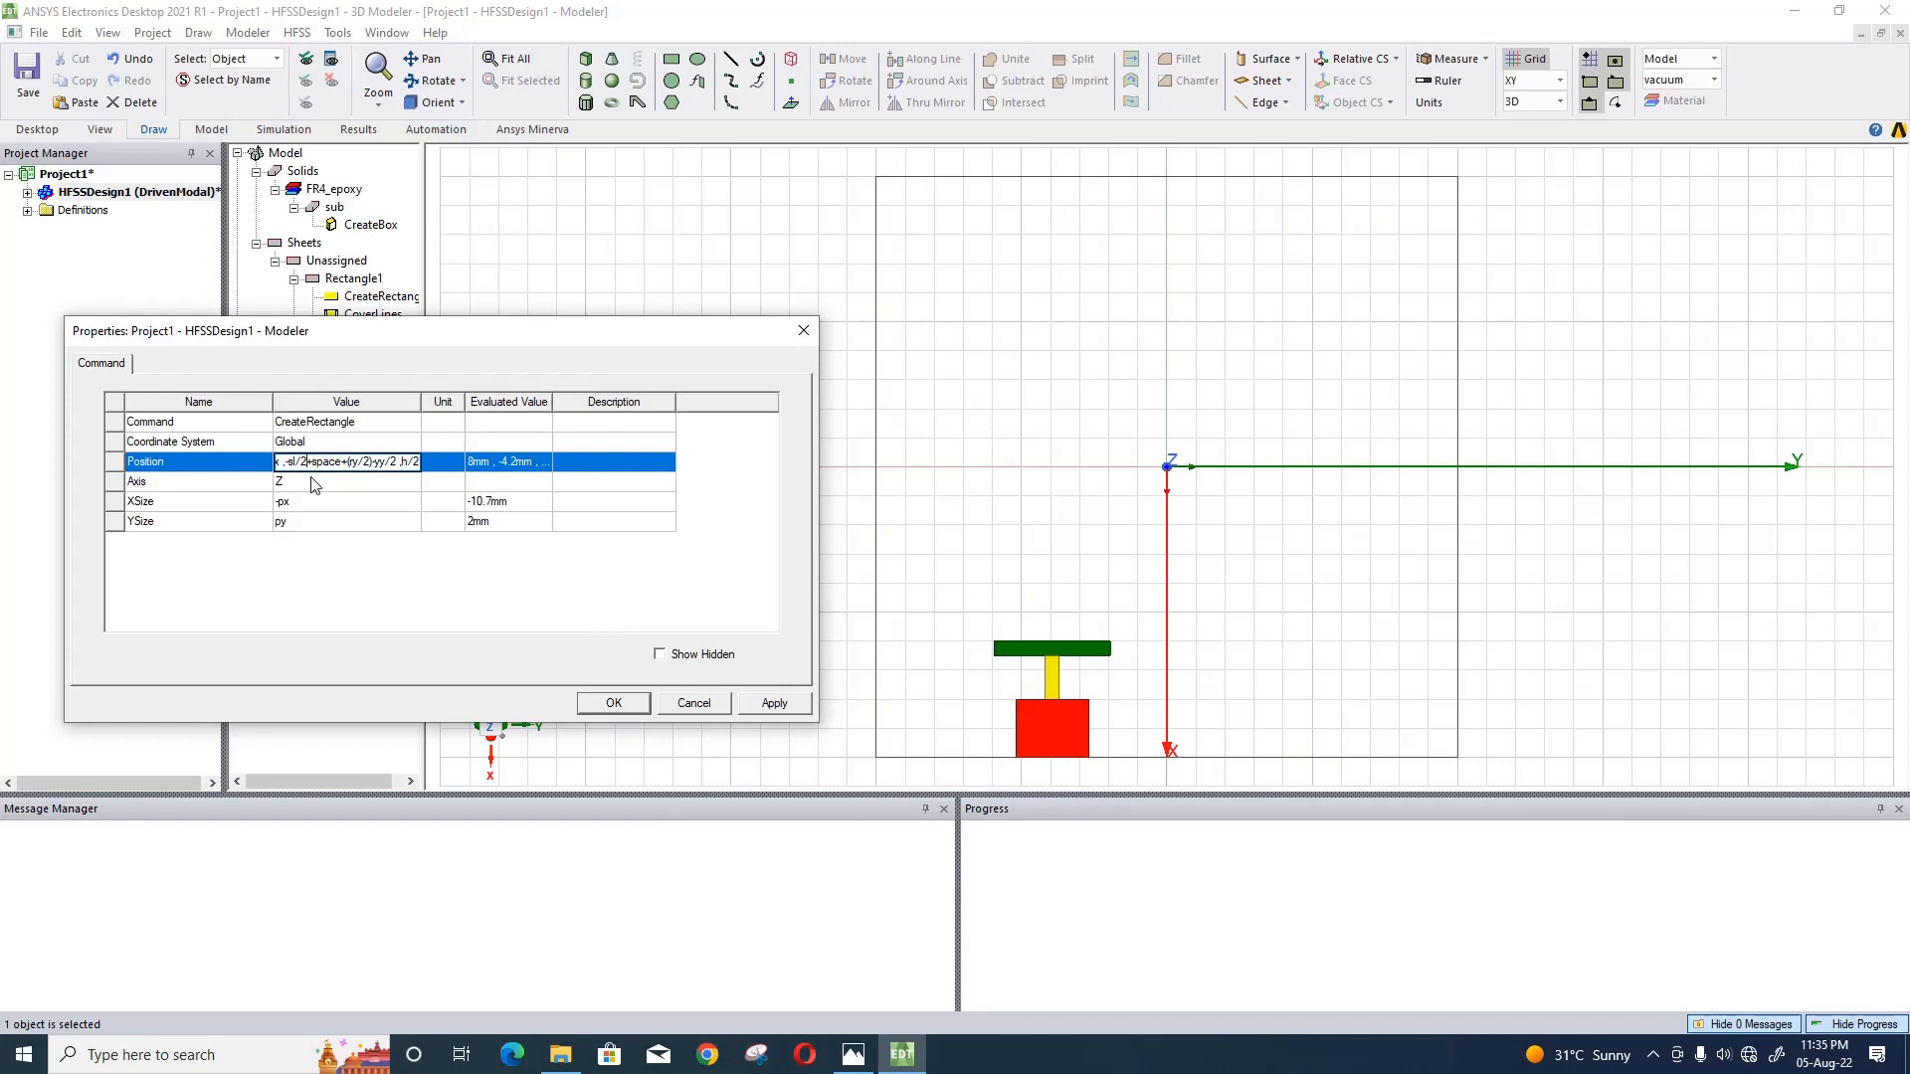
pyautogui.press('Left')
pyautogui.press('Left')
pyautogui.press('Left')
pyautogui.write('-yx-gx')
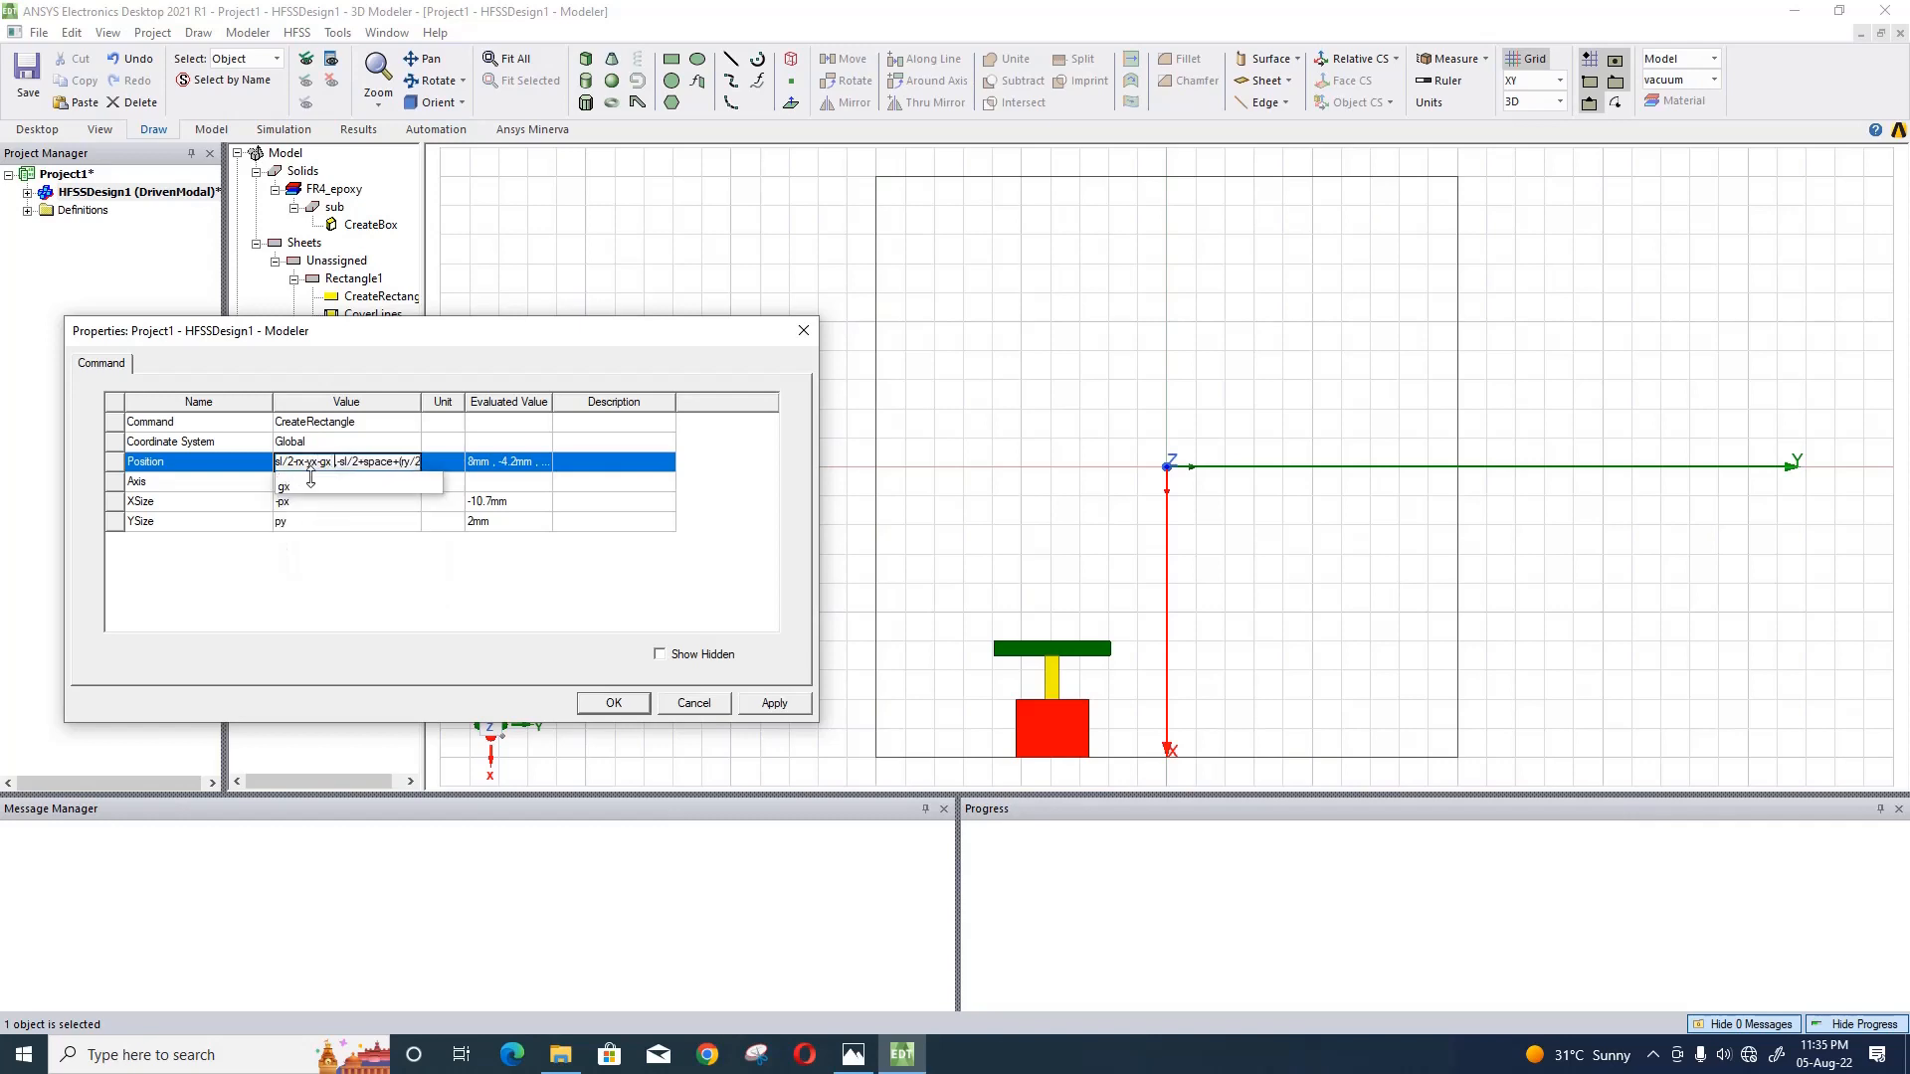
# - Change the purple rectangle's Y position expression to -sl/2+space+(ry/2)-gy/2 and apply the changes
pyautogui.press('Right')
pyautogui.press('Right')
pyautogui.press('Right')
pyautogui.press('Right')
pyautogui.press('BackSpace')
pyautogui.write('g')
pyautogui.click(368, 579)
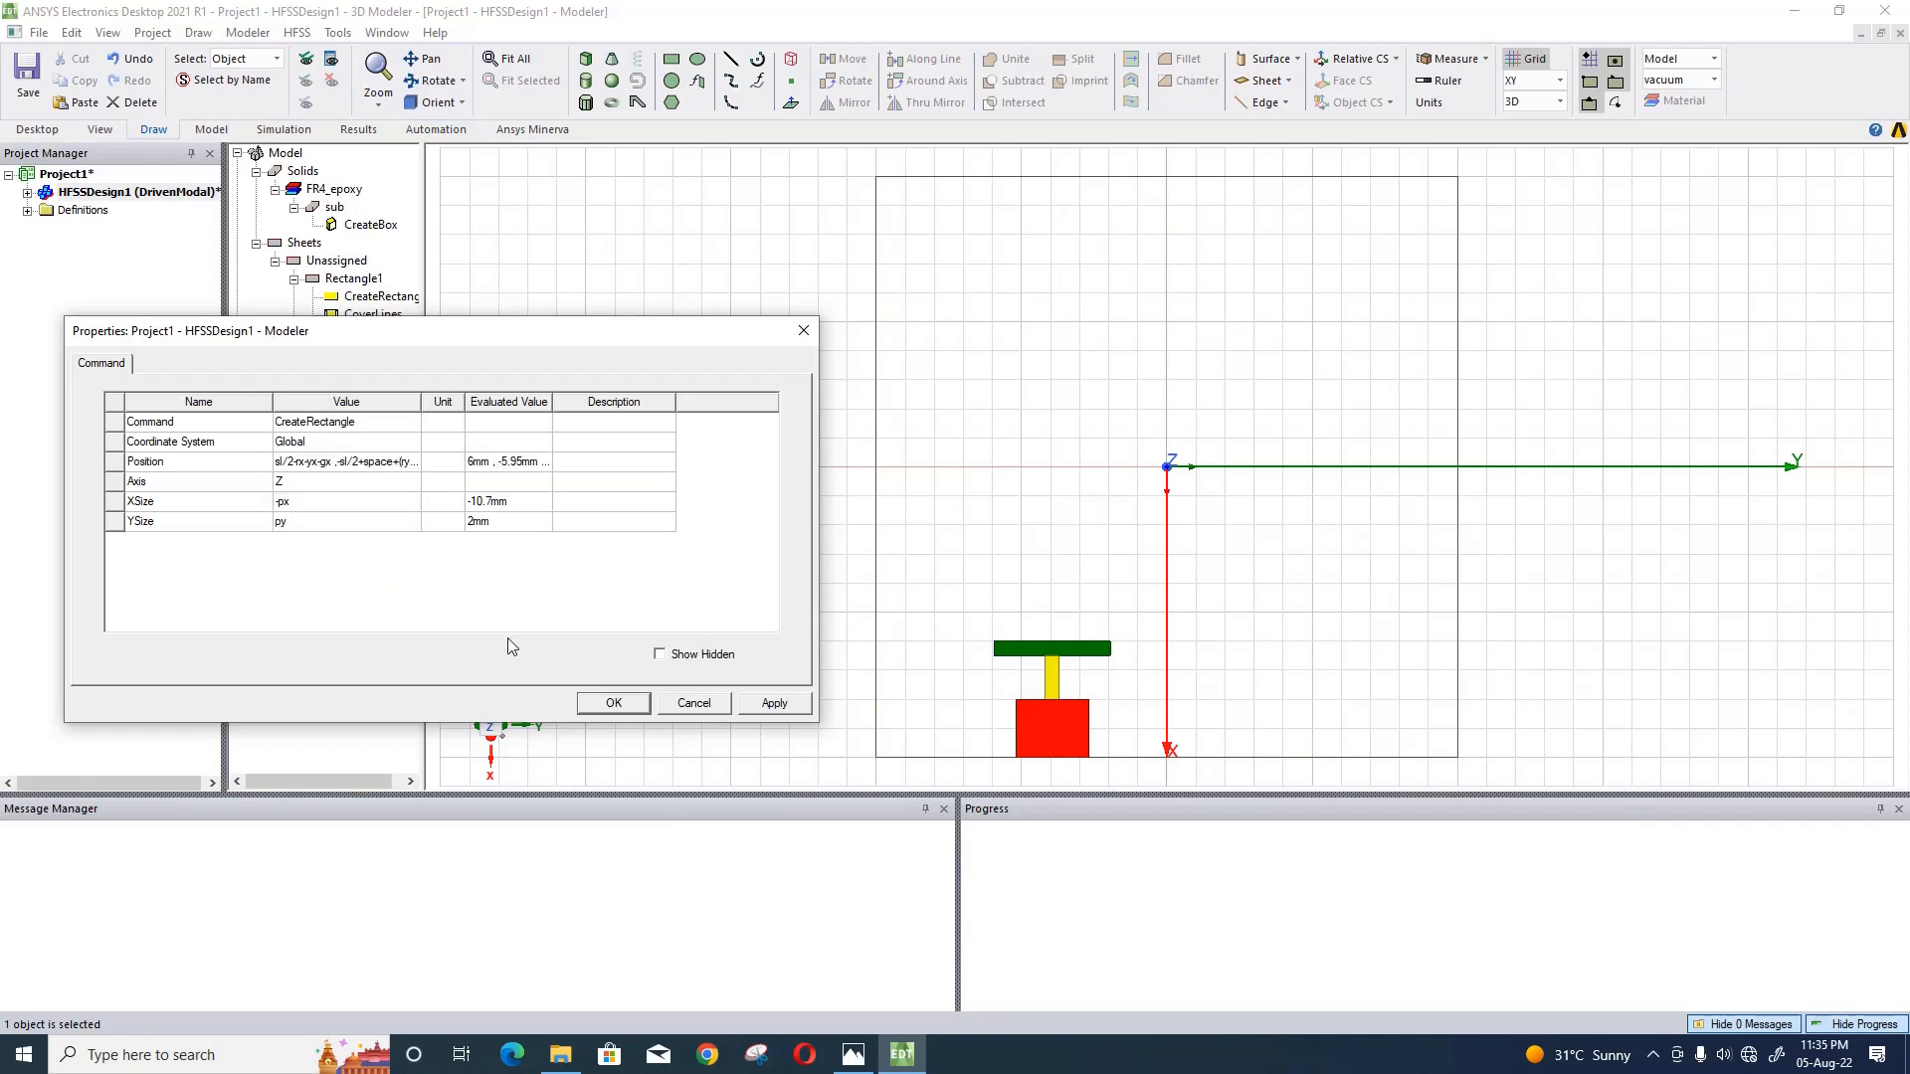
pyautogui.click(770, 702)
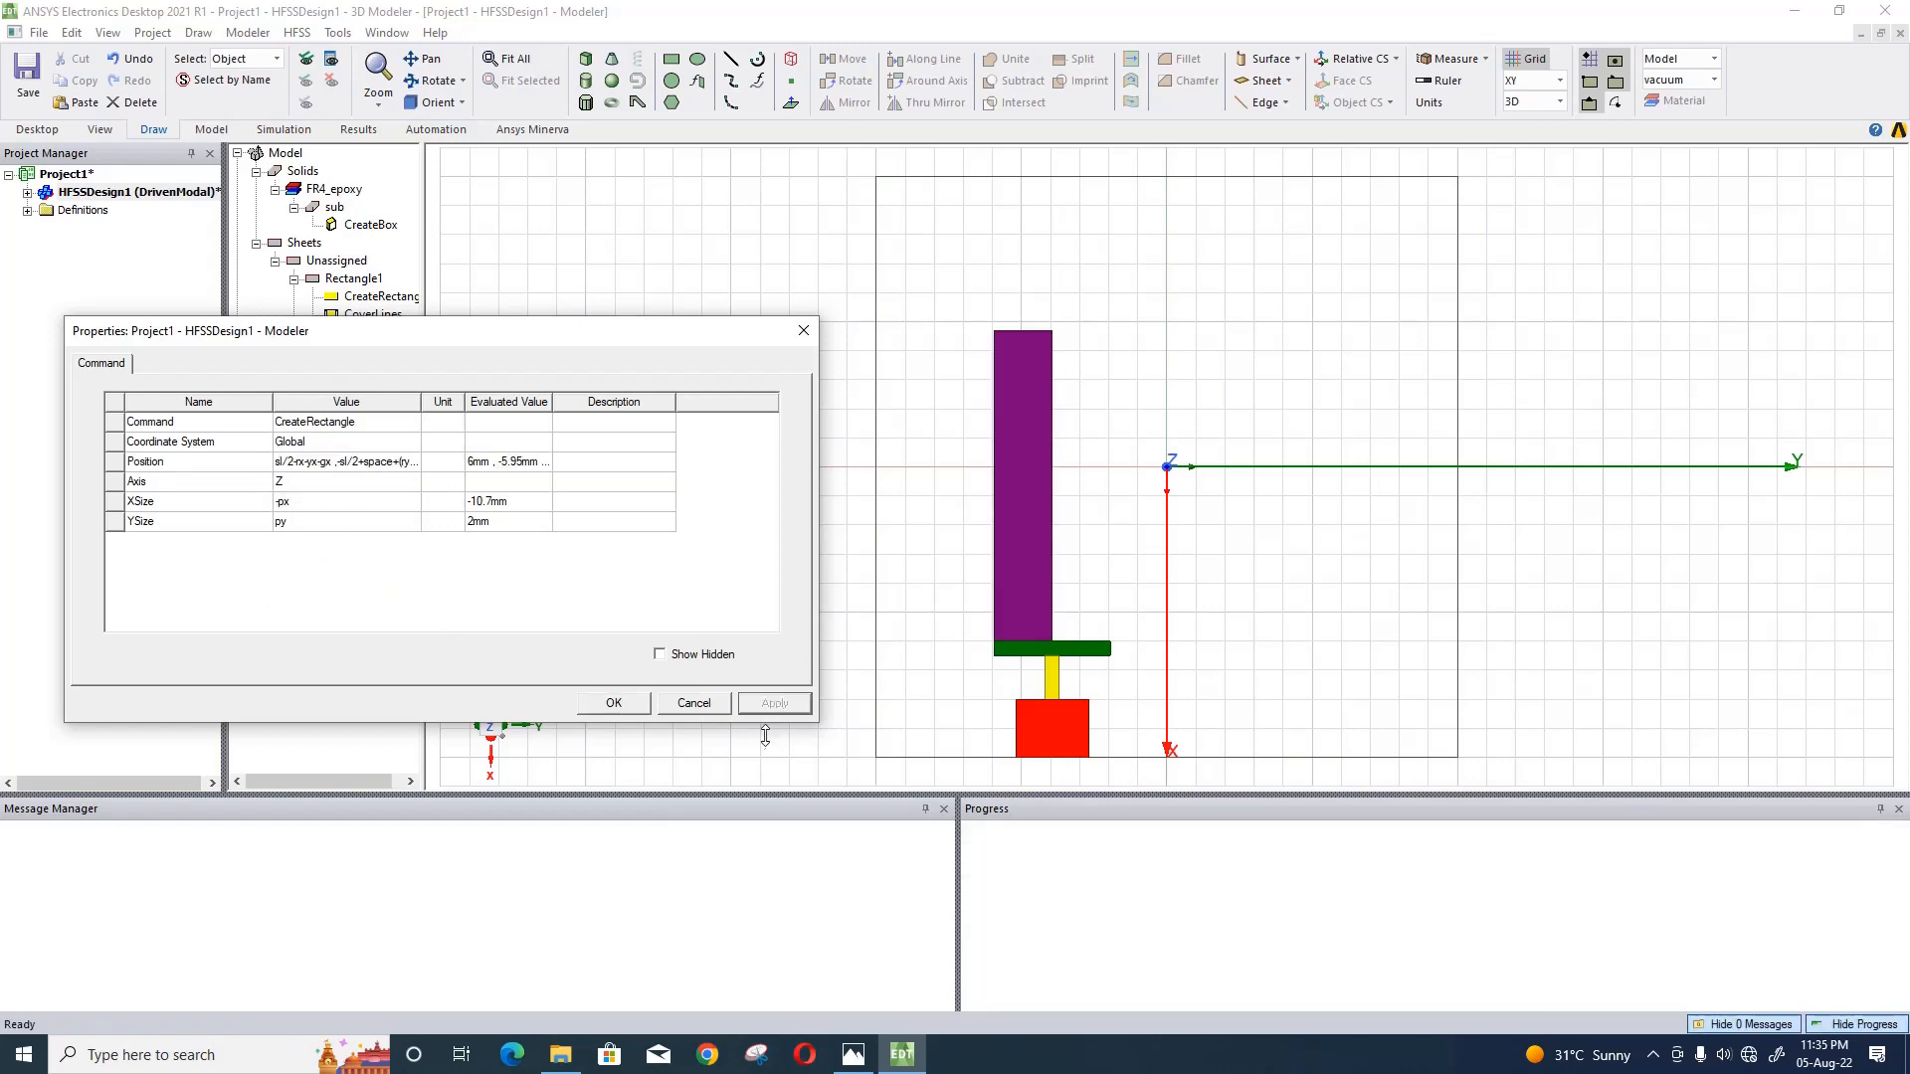
pyautogui.click(602, 706)
# - Draw a fifth rectangle about 3 mm by 7 mm outside the substrate and colour it dark red
pyautogui.click(695, 66)
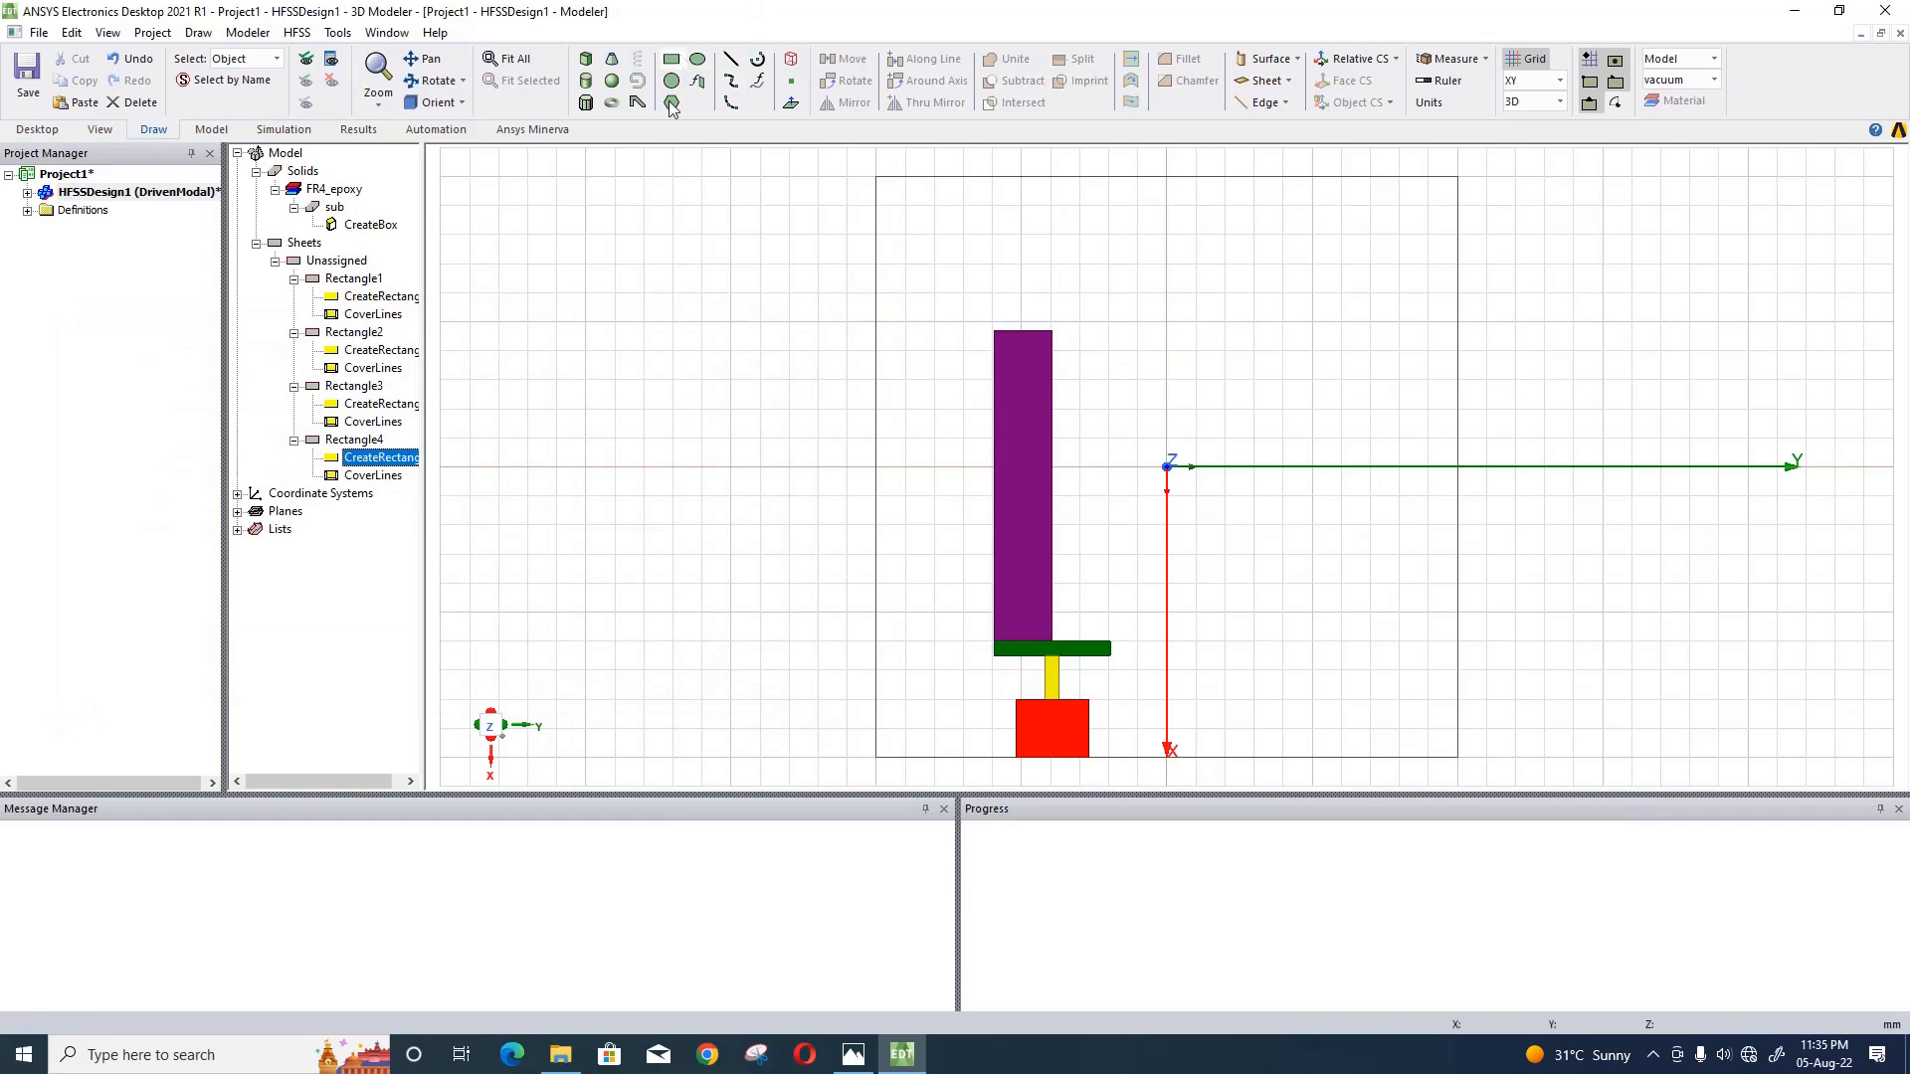
pyautogui.click(615, 292)
pyautogui.click(822, 379)
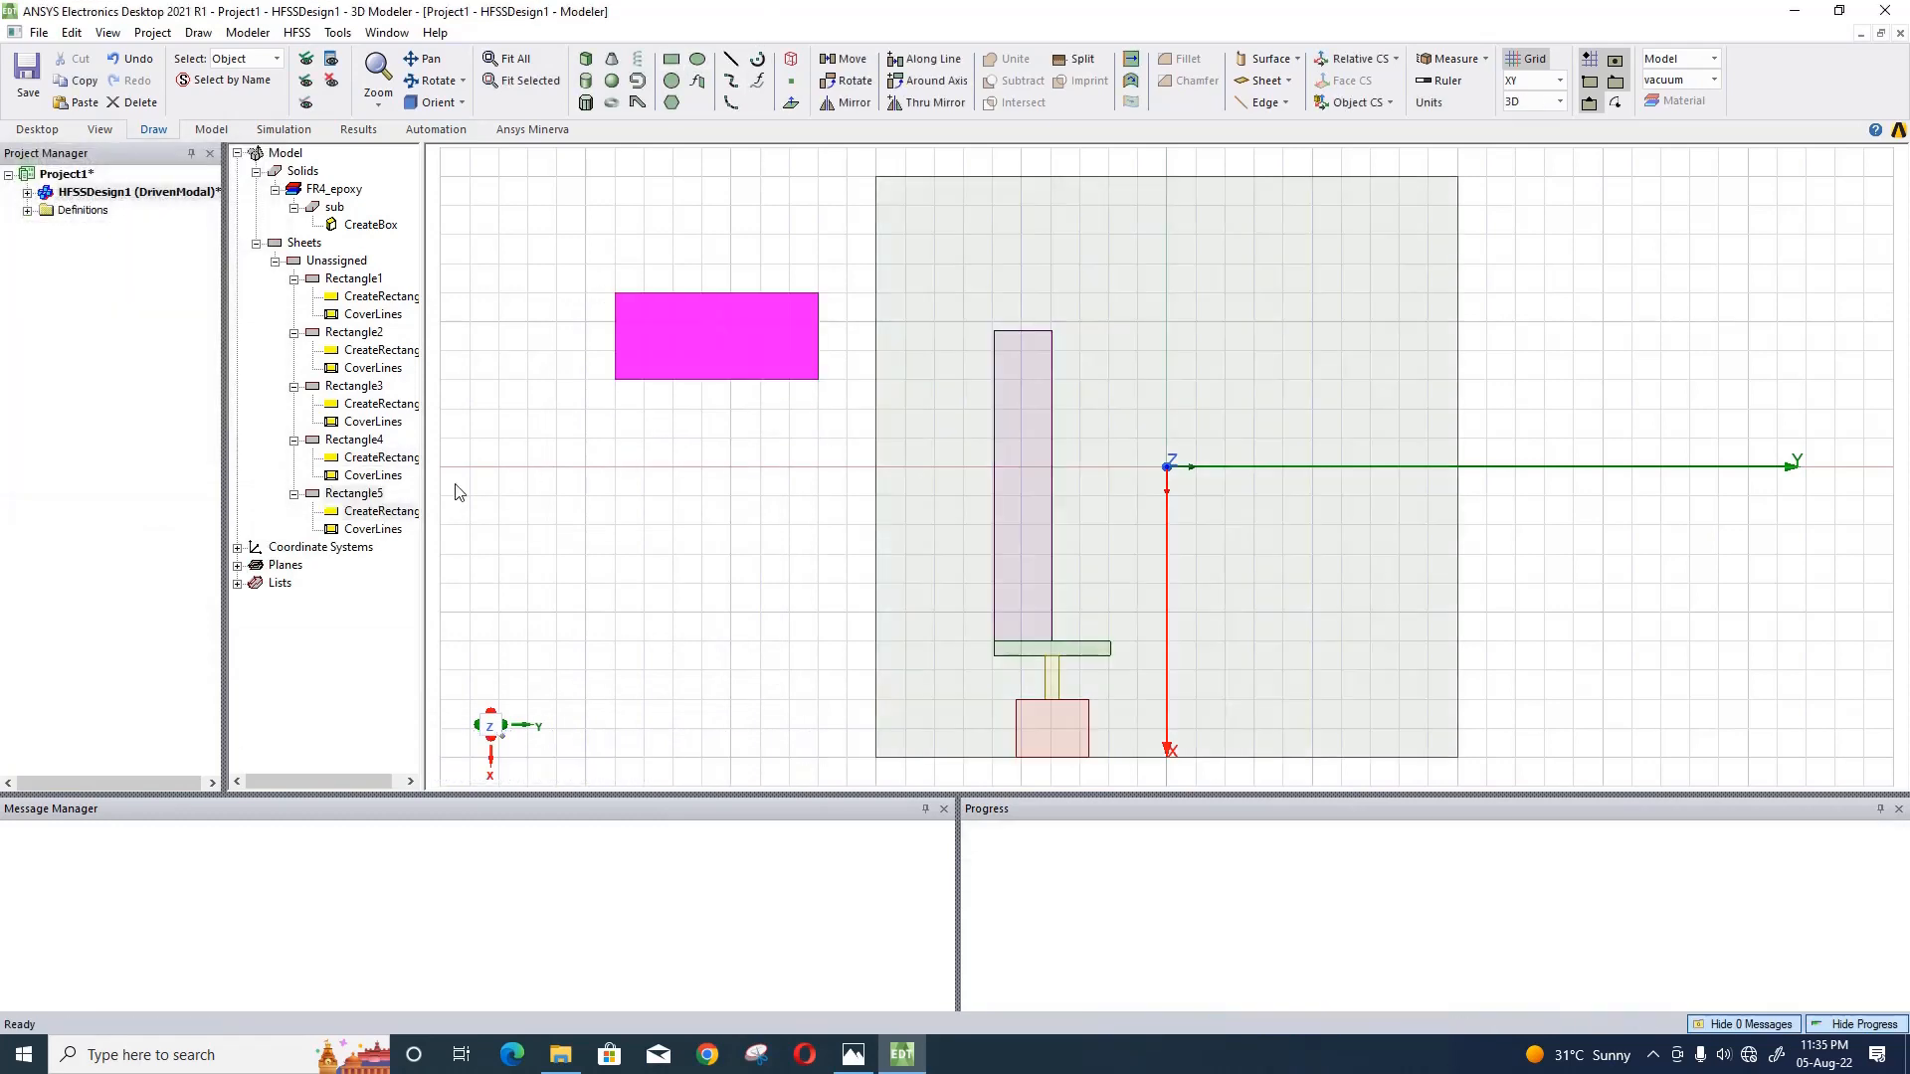
pyautogui.click(364, 496)
pyautogui.doubleClick(365, 497)
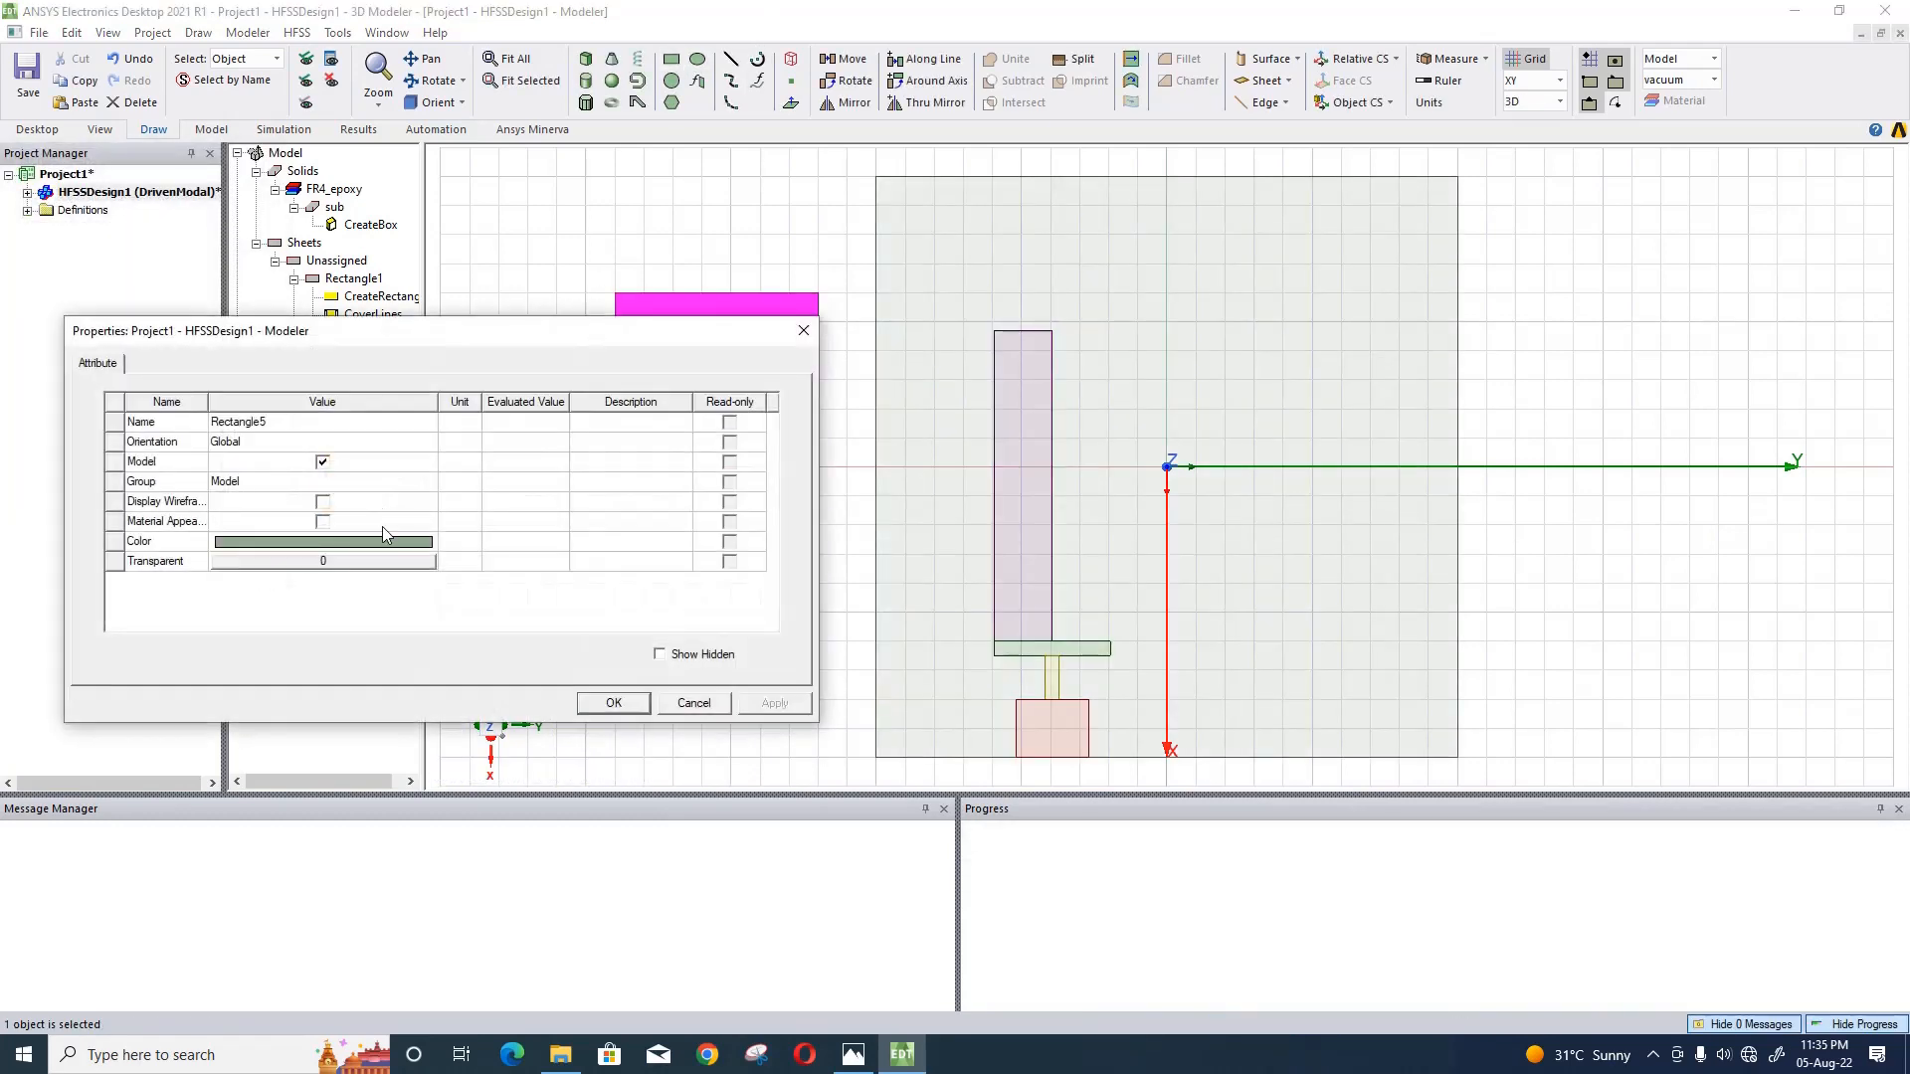
pyautogui.click(387, 546)
pyautogui.click(239, 485)
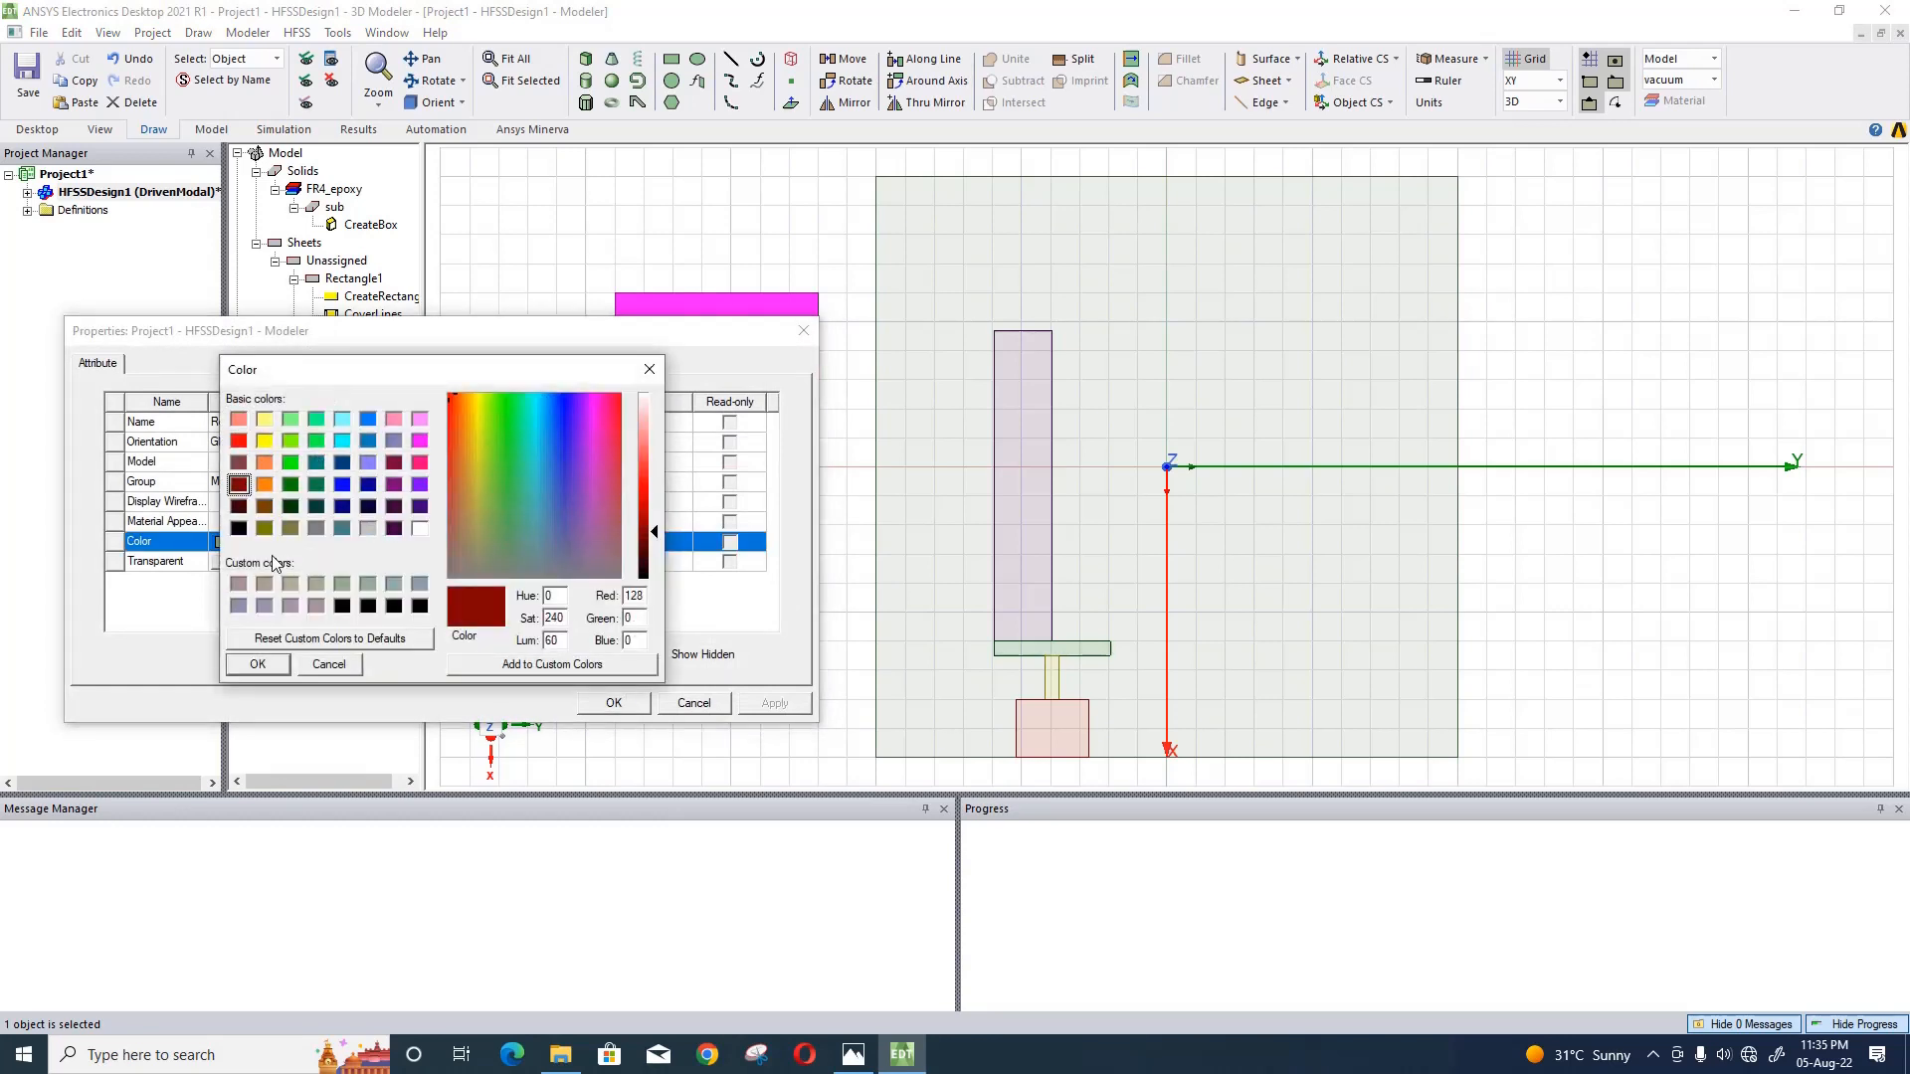
pyautogui.click(257, 665)
pyautogui.click(614, 703)
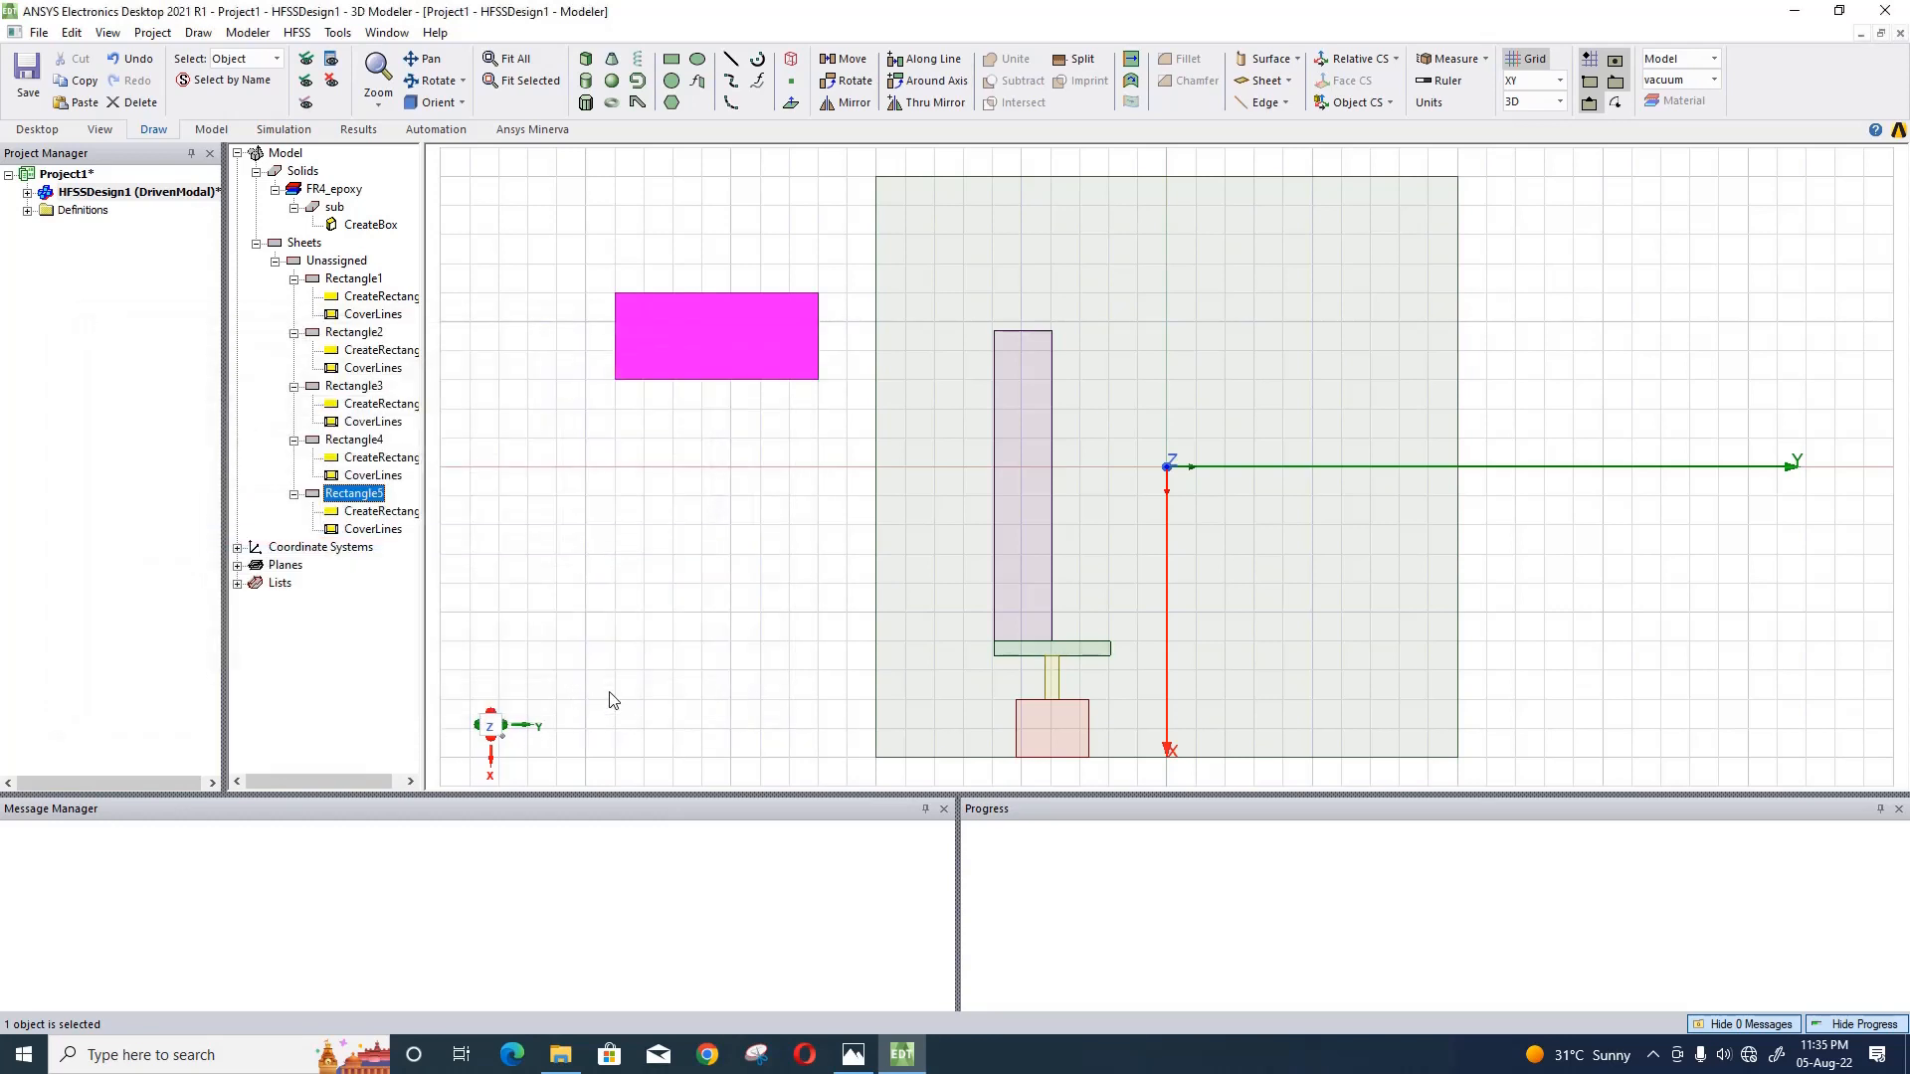
pyautogui.click(408, 593)
# - Paste the copied position expression sl/2-rx, -sl/2+space+(ry/2)-yy/2, h/2 into the dark red rectangle's position
pyautogui.doubleClick(382, 512)
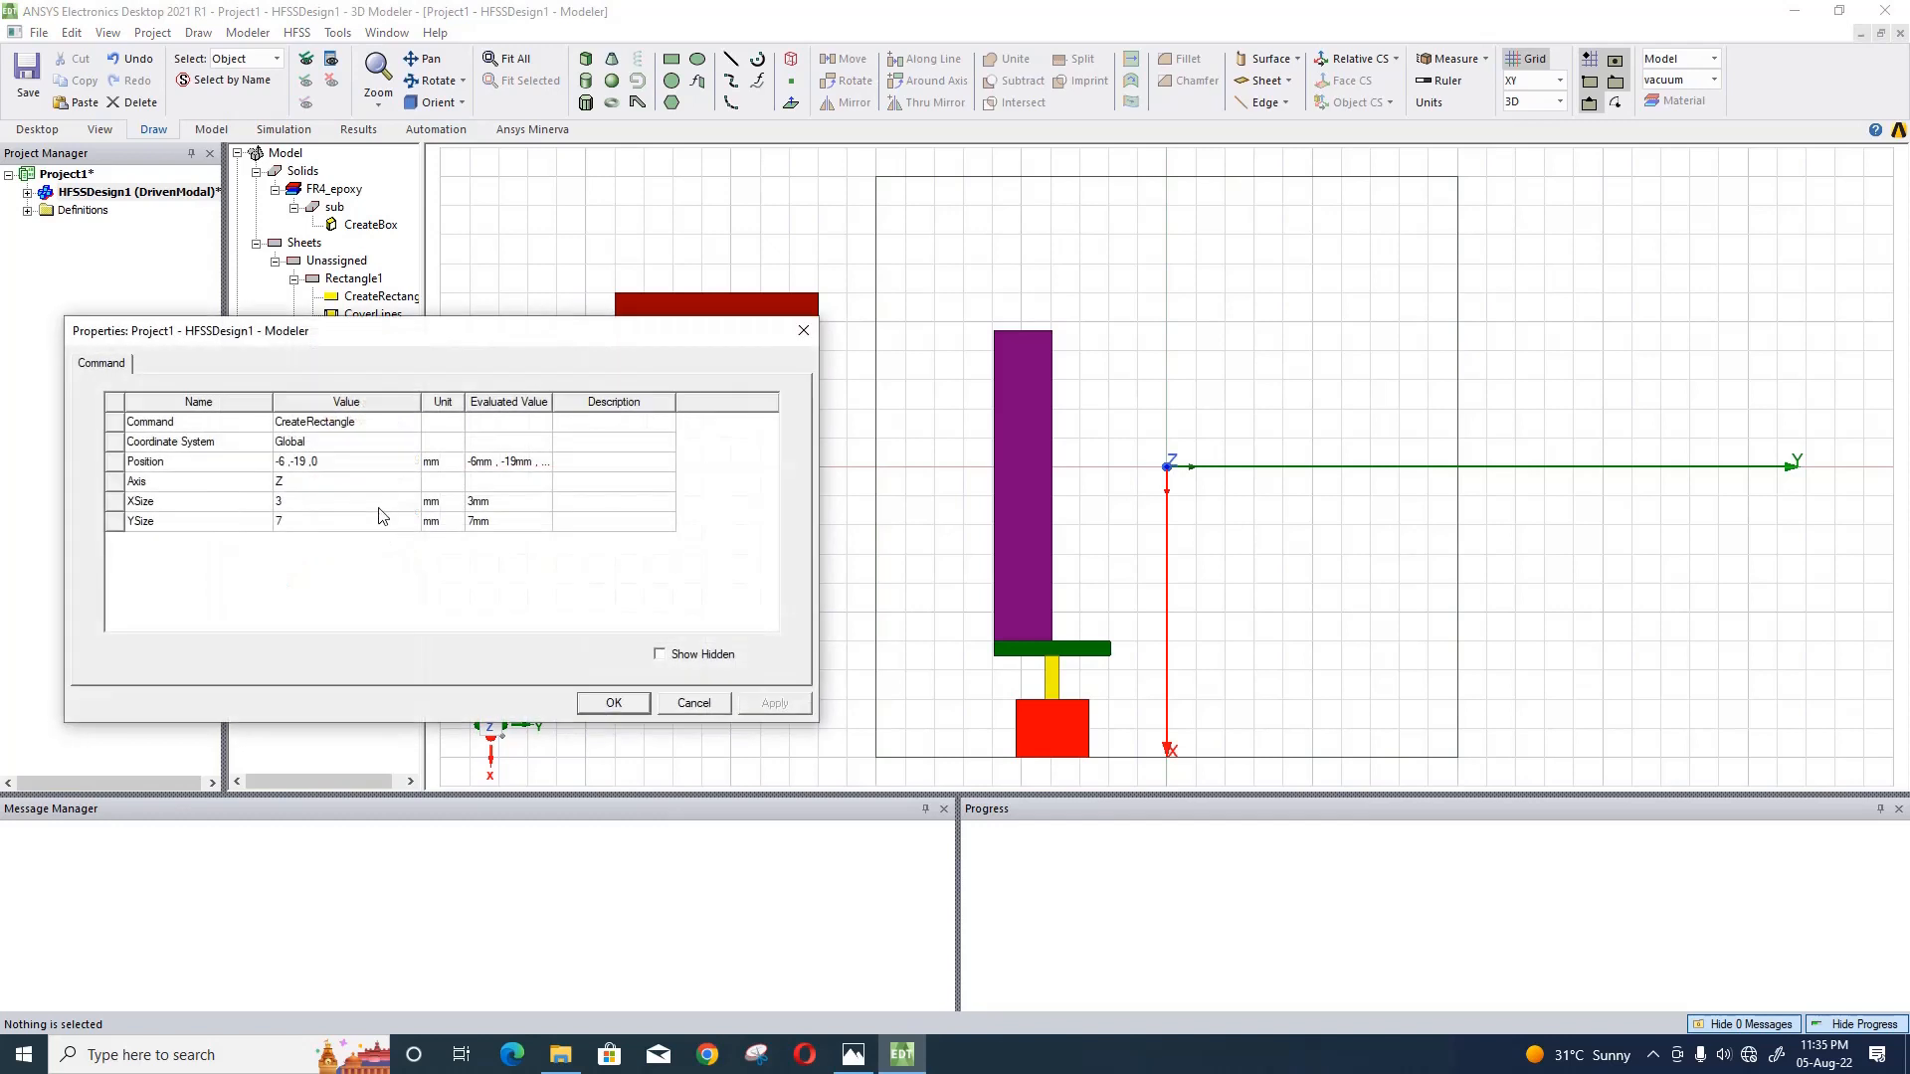
pyautogui.click(358, 464)
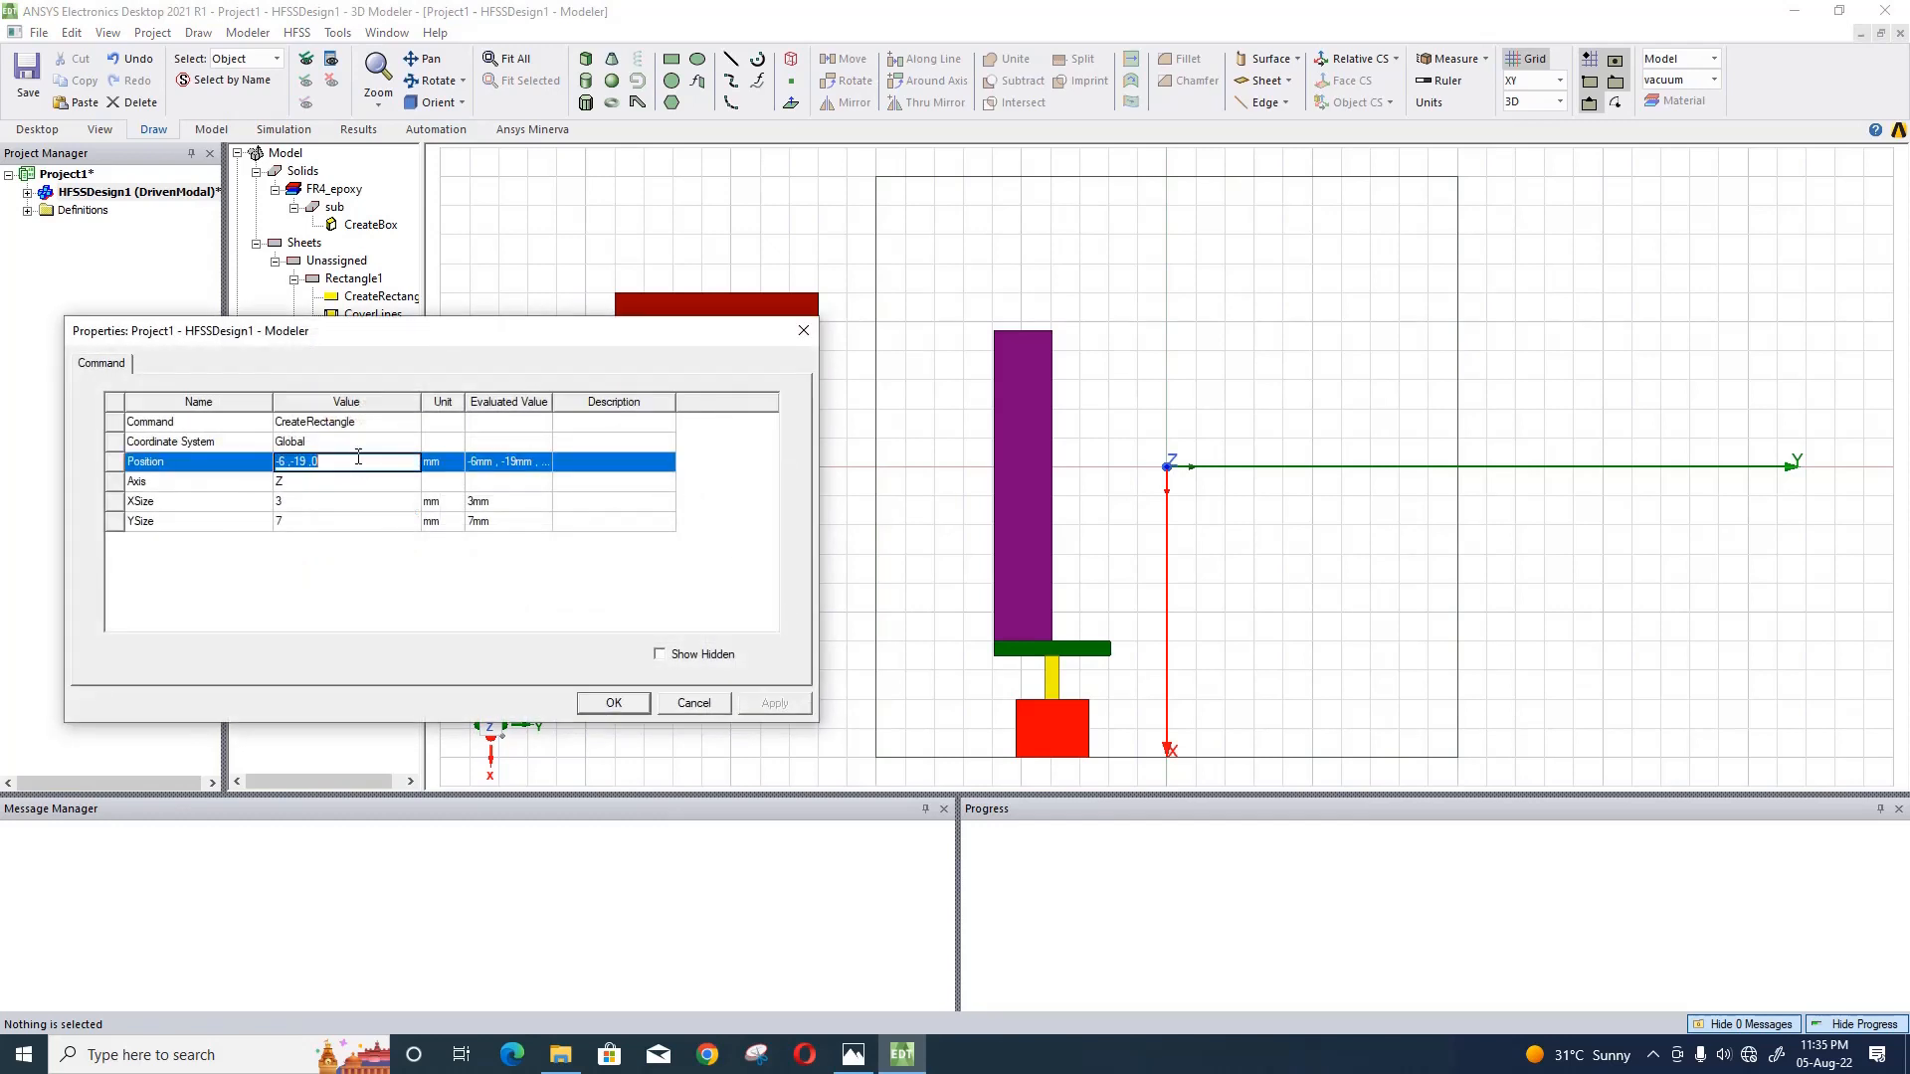
pyautogui.hotkey('ctrl', 'v')
# - Set the dark red rectangle's XSize to bx, defining the new variable bx as 1.5 mm
pyautogui.click(298, 508)
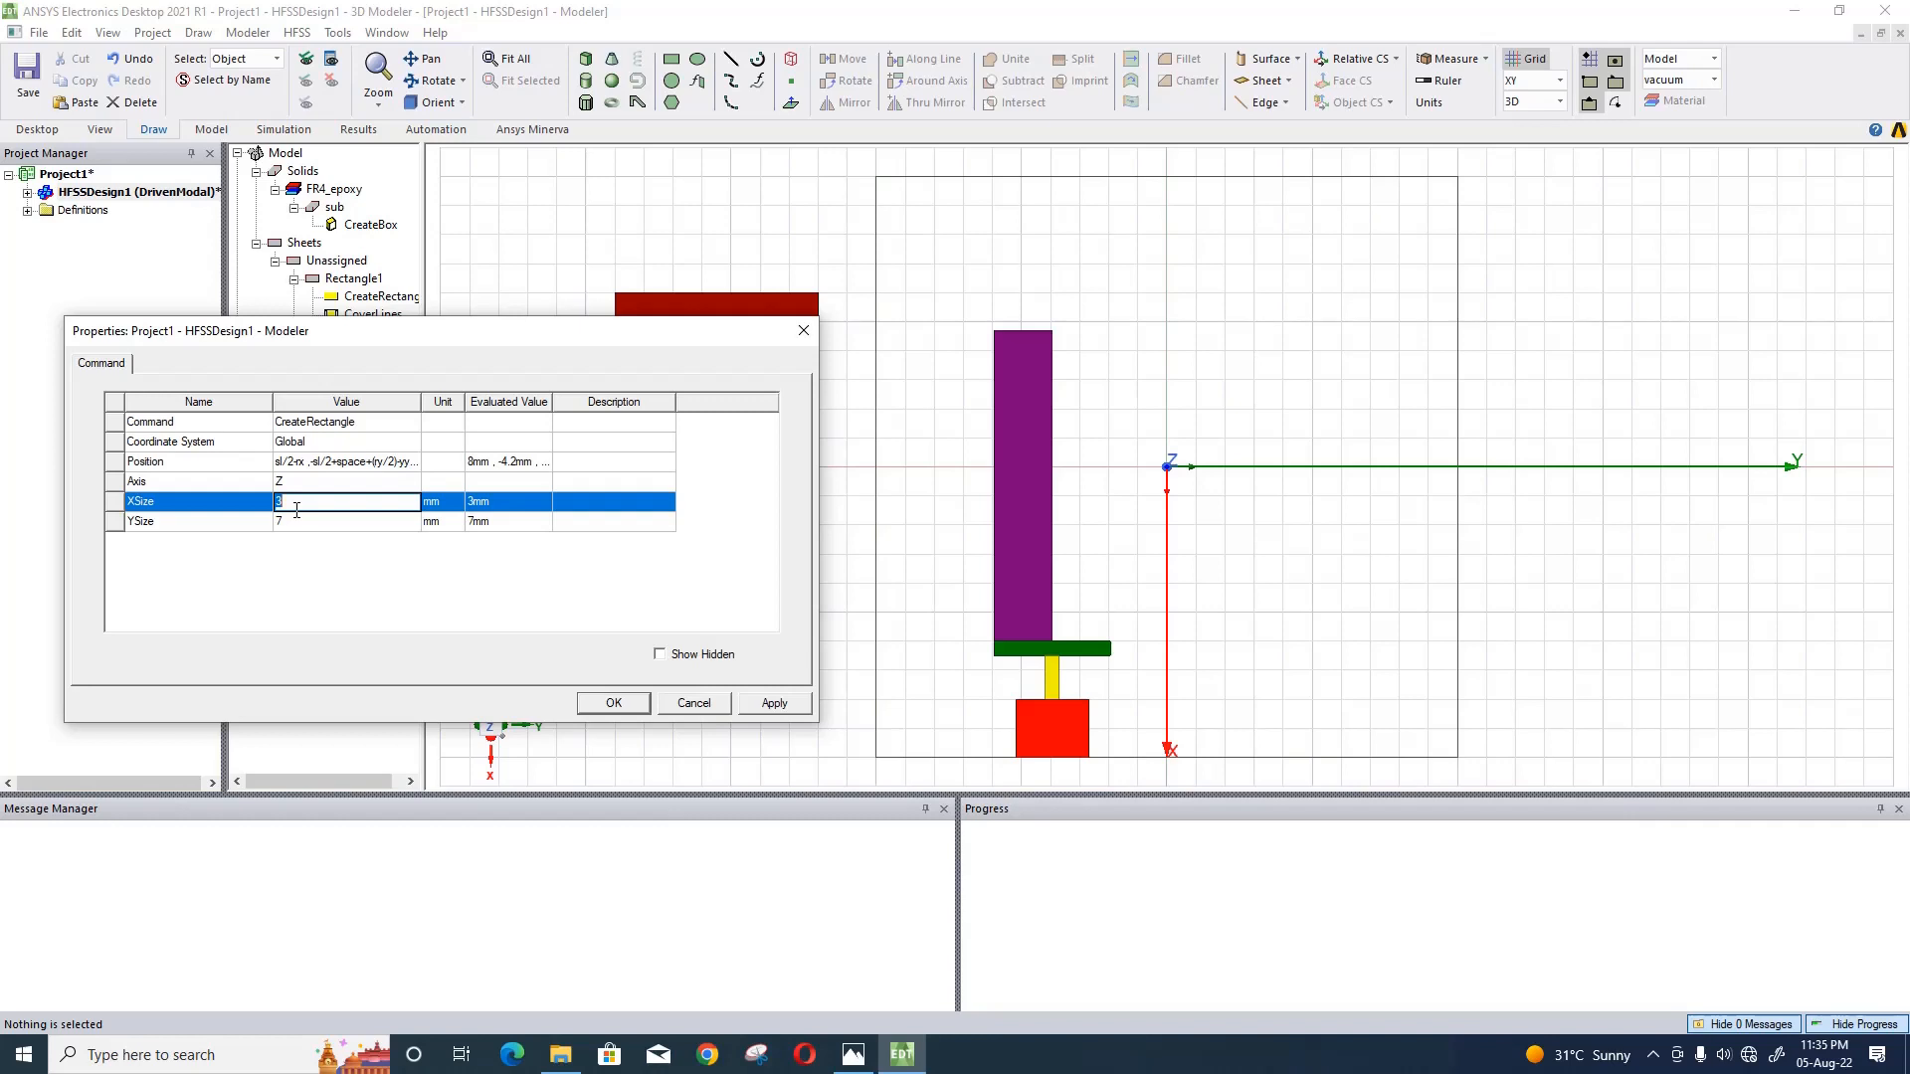
pyautogui.write('b')
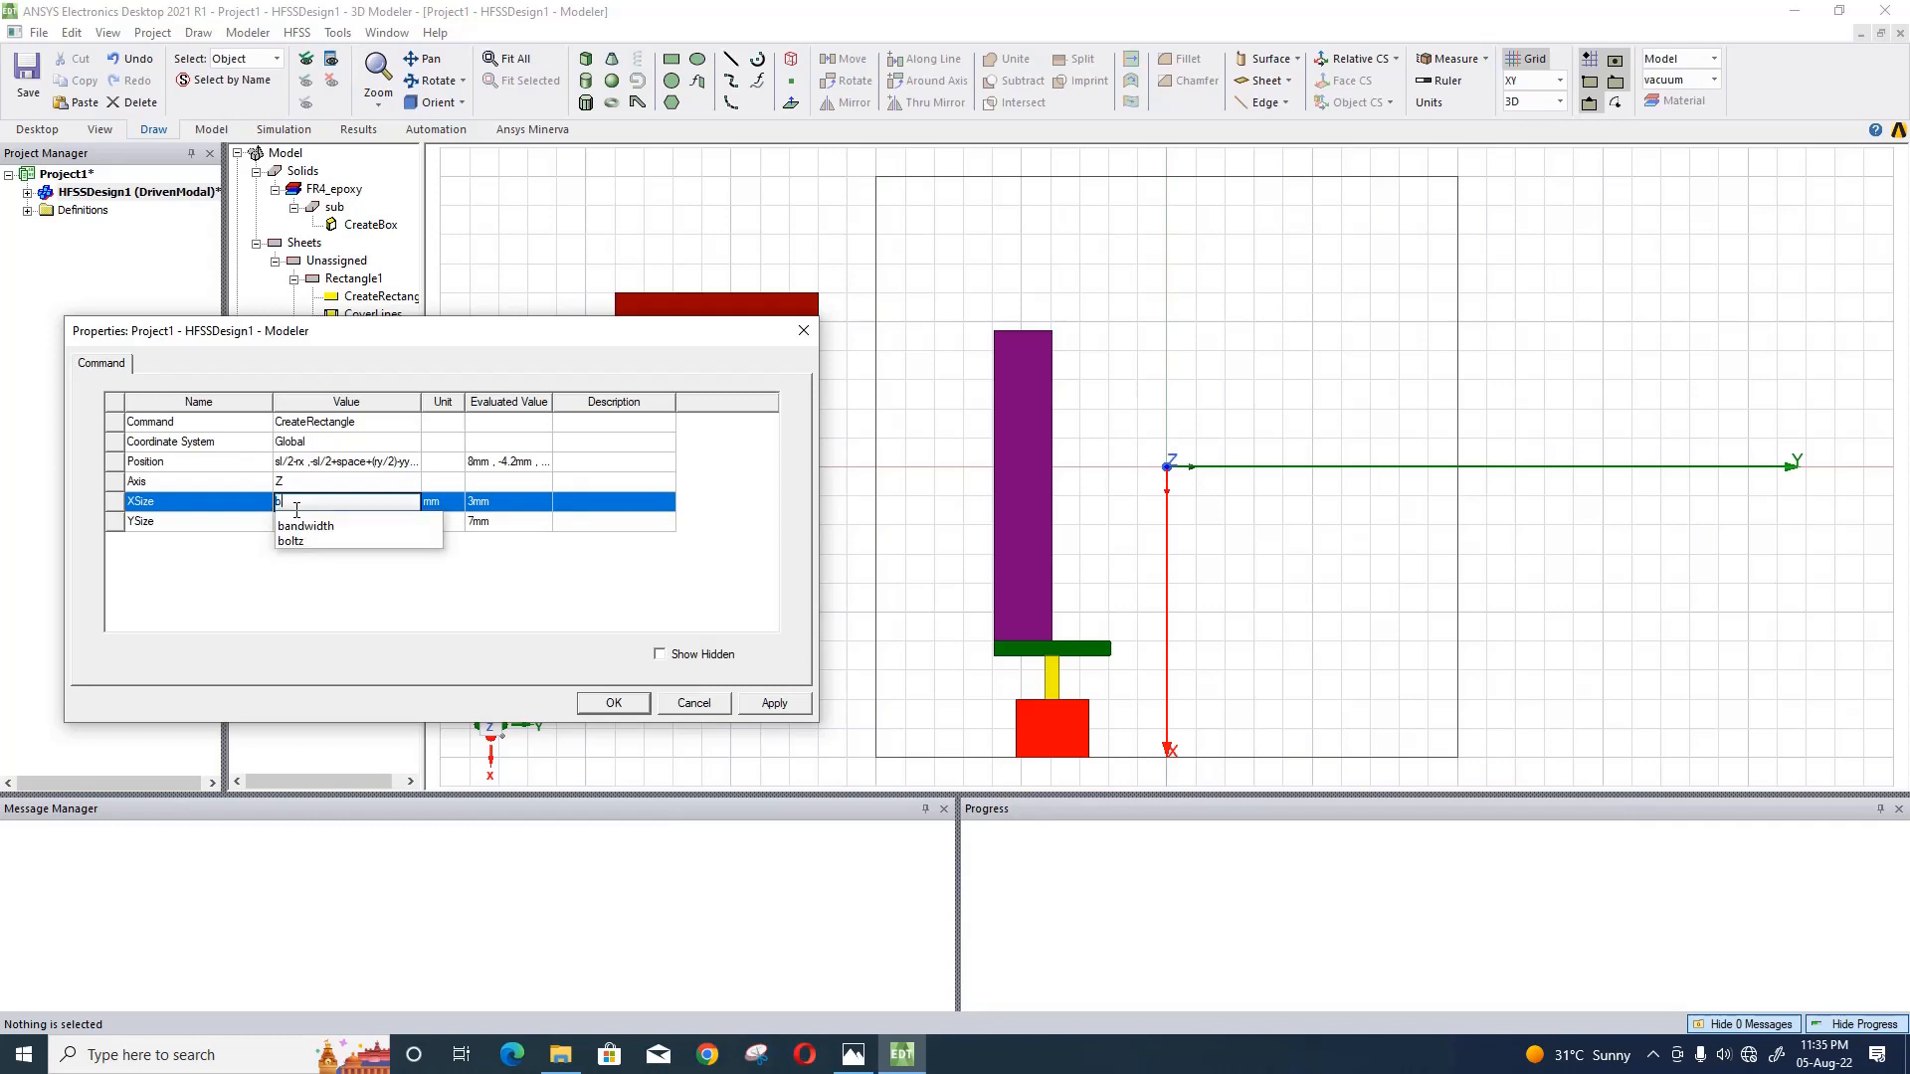
pyautogui.write('x')
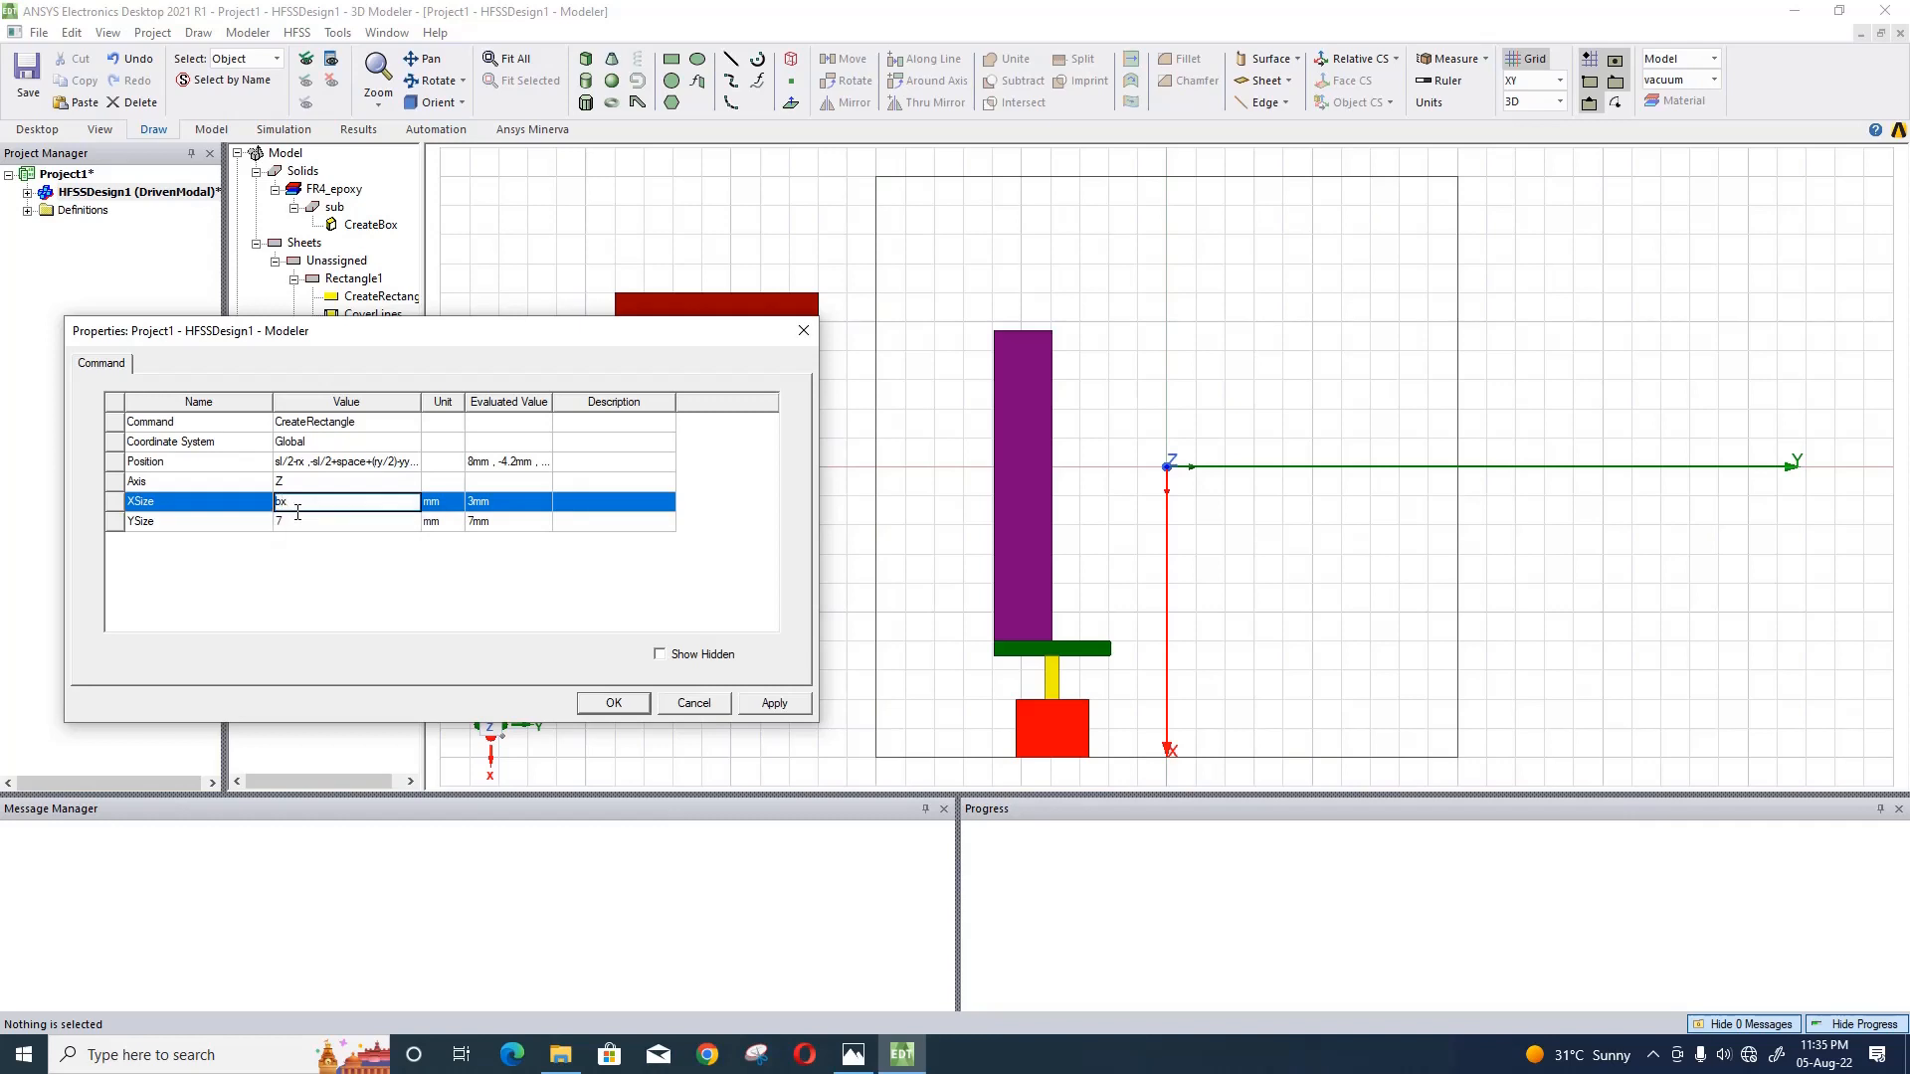
pyautogui.press('Return')
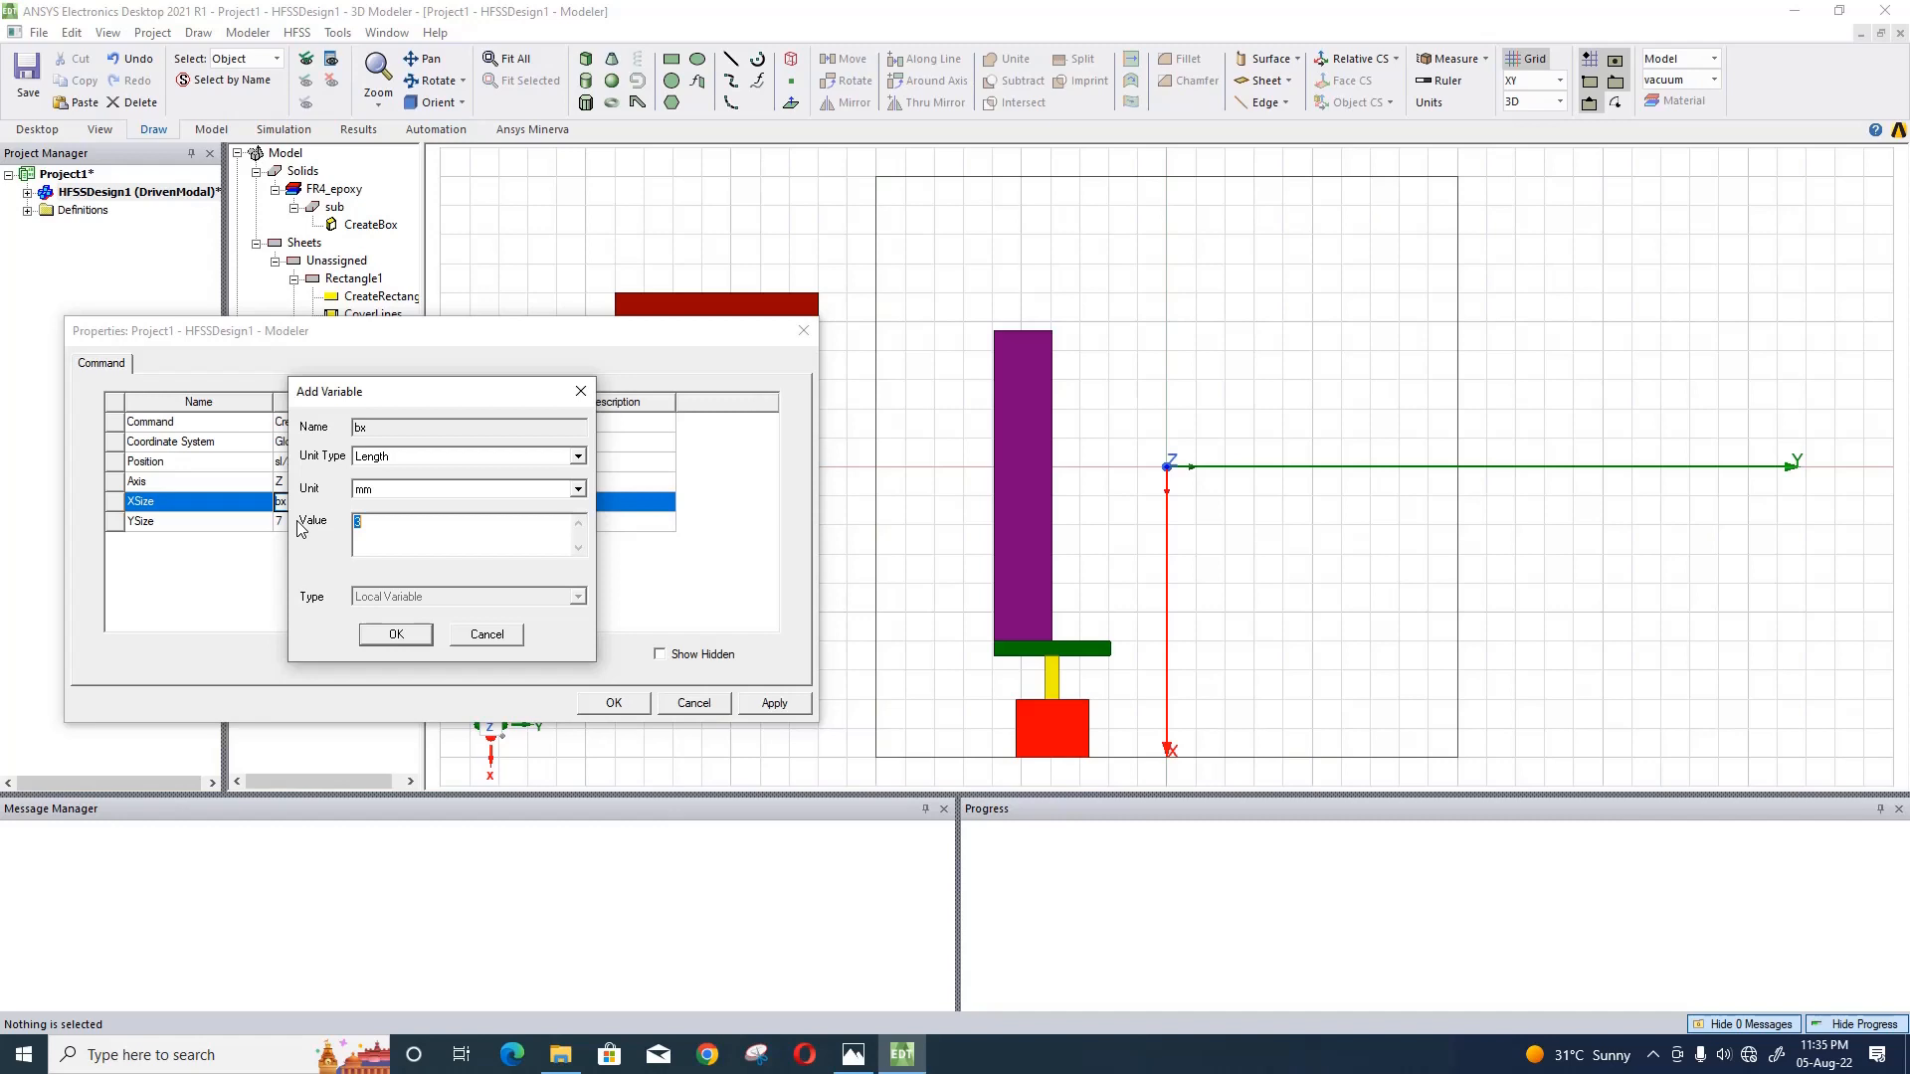
pyautogui.write('.5')
pyautogui.click(395, 635)
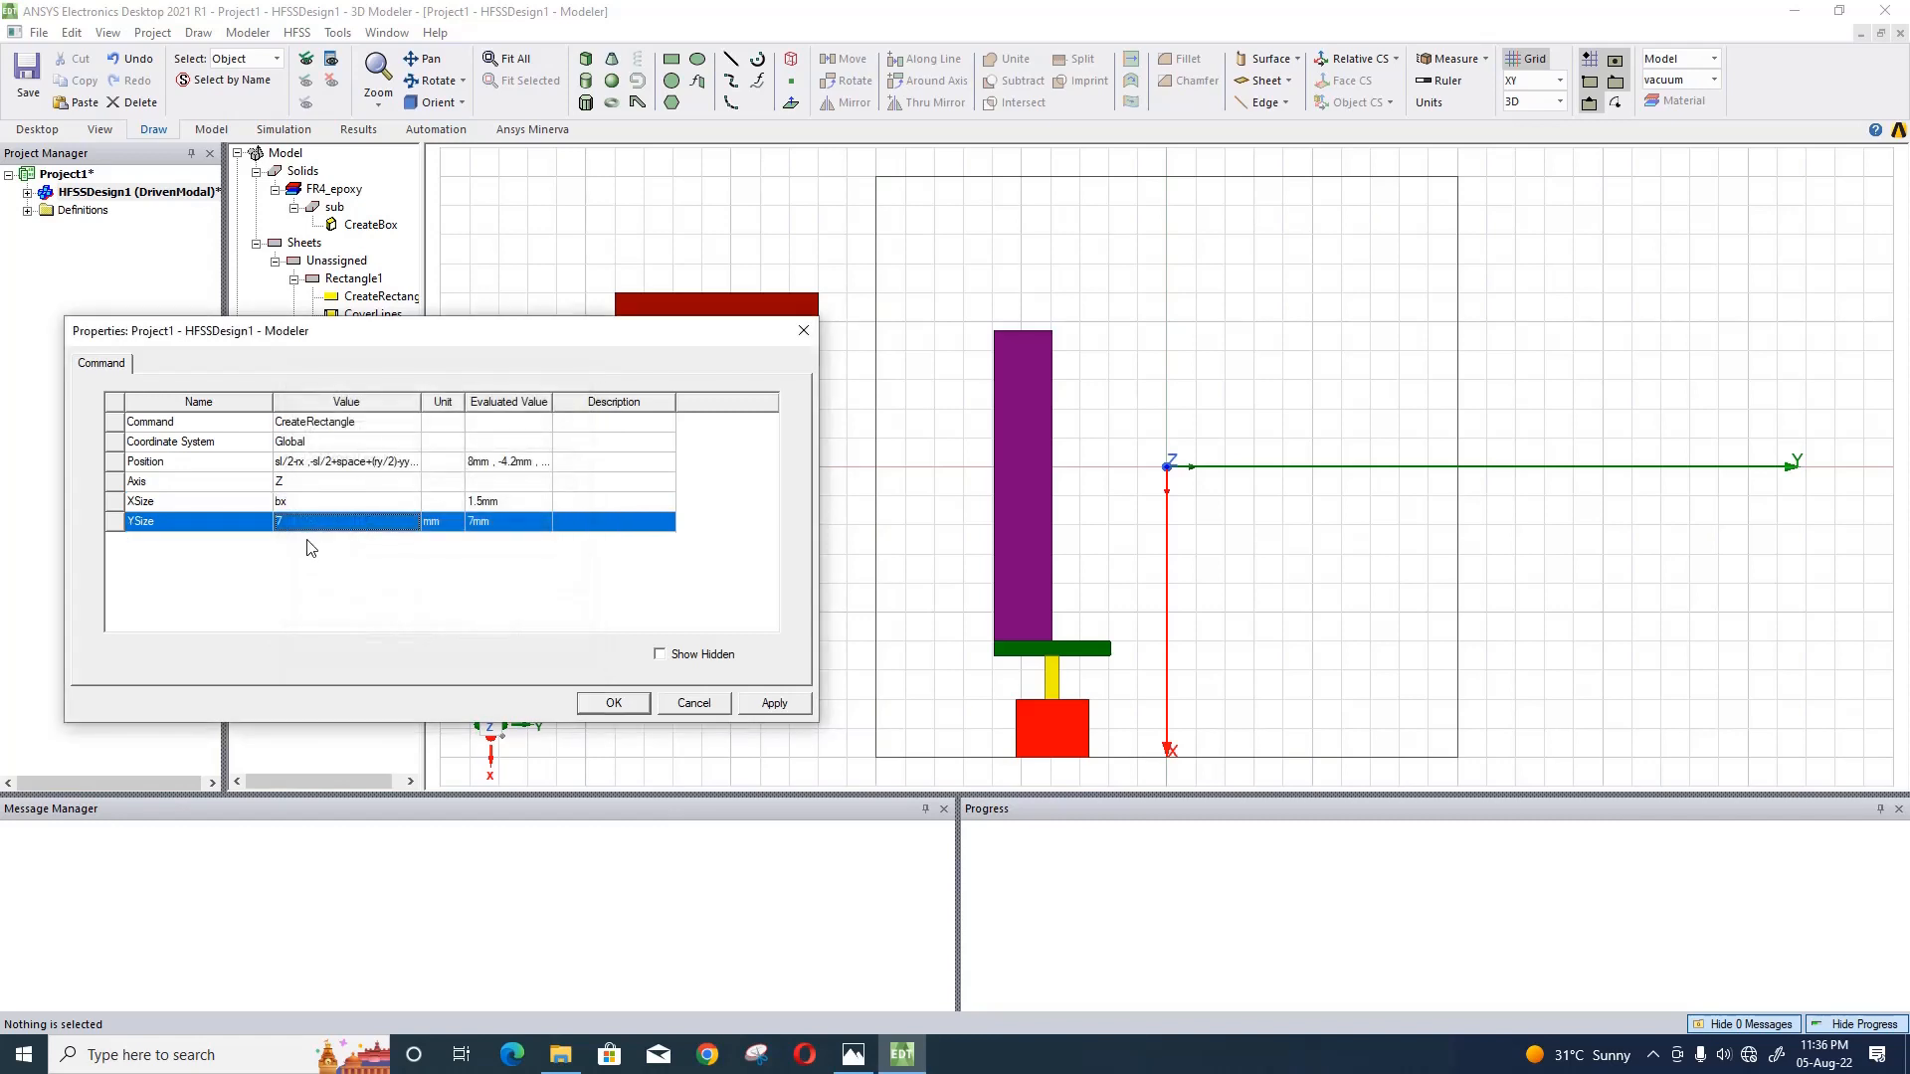
# - Set the dark red rectangle's YSize to by, defining the new variable by as 5 mm
pyautogui.click(305, 521)
pyautogui.write('by')
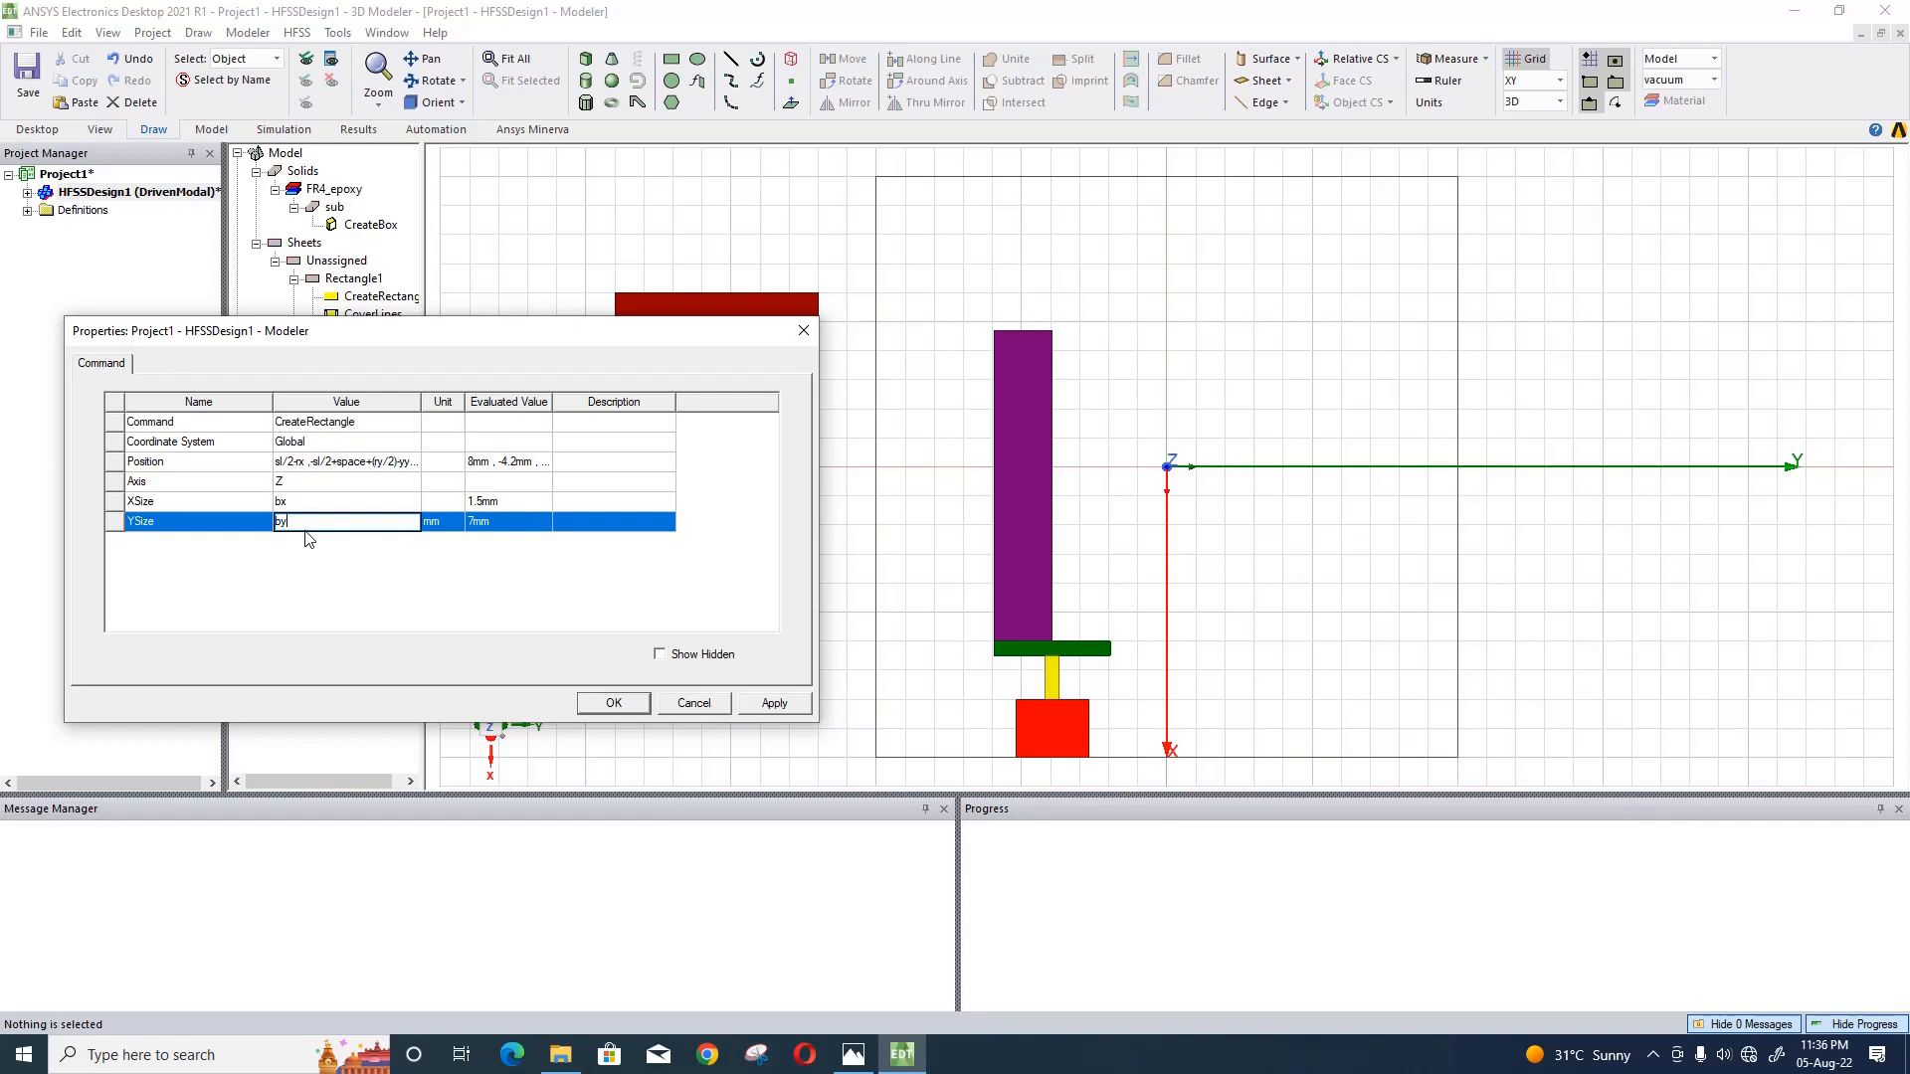
pyautogui.press('Return')
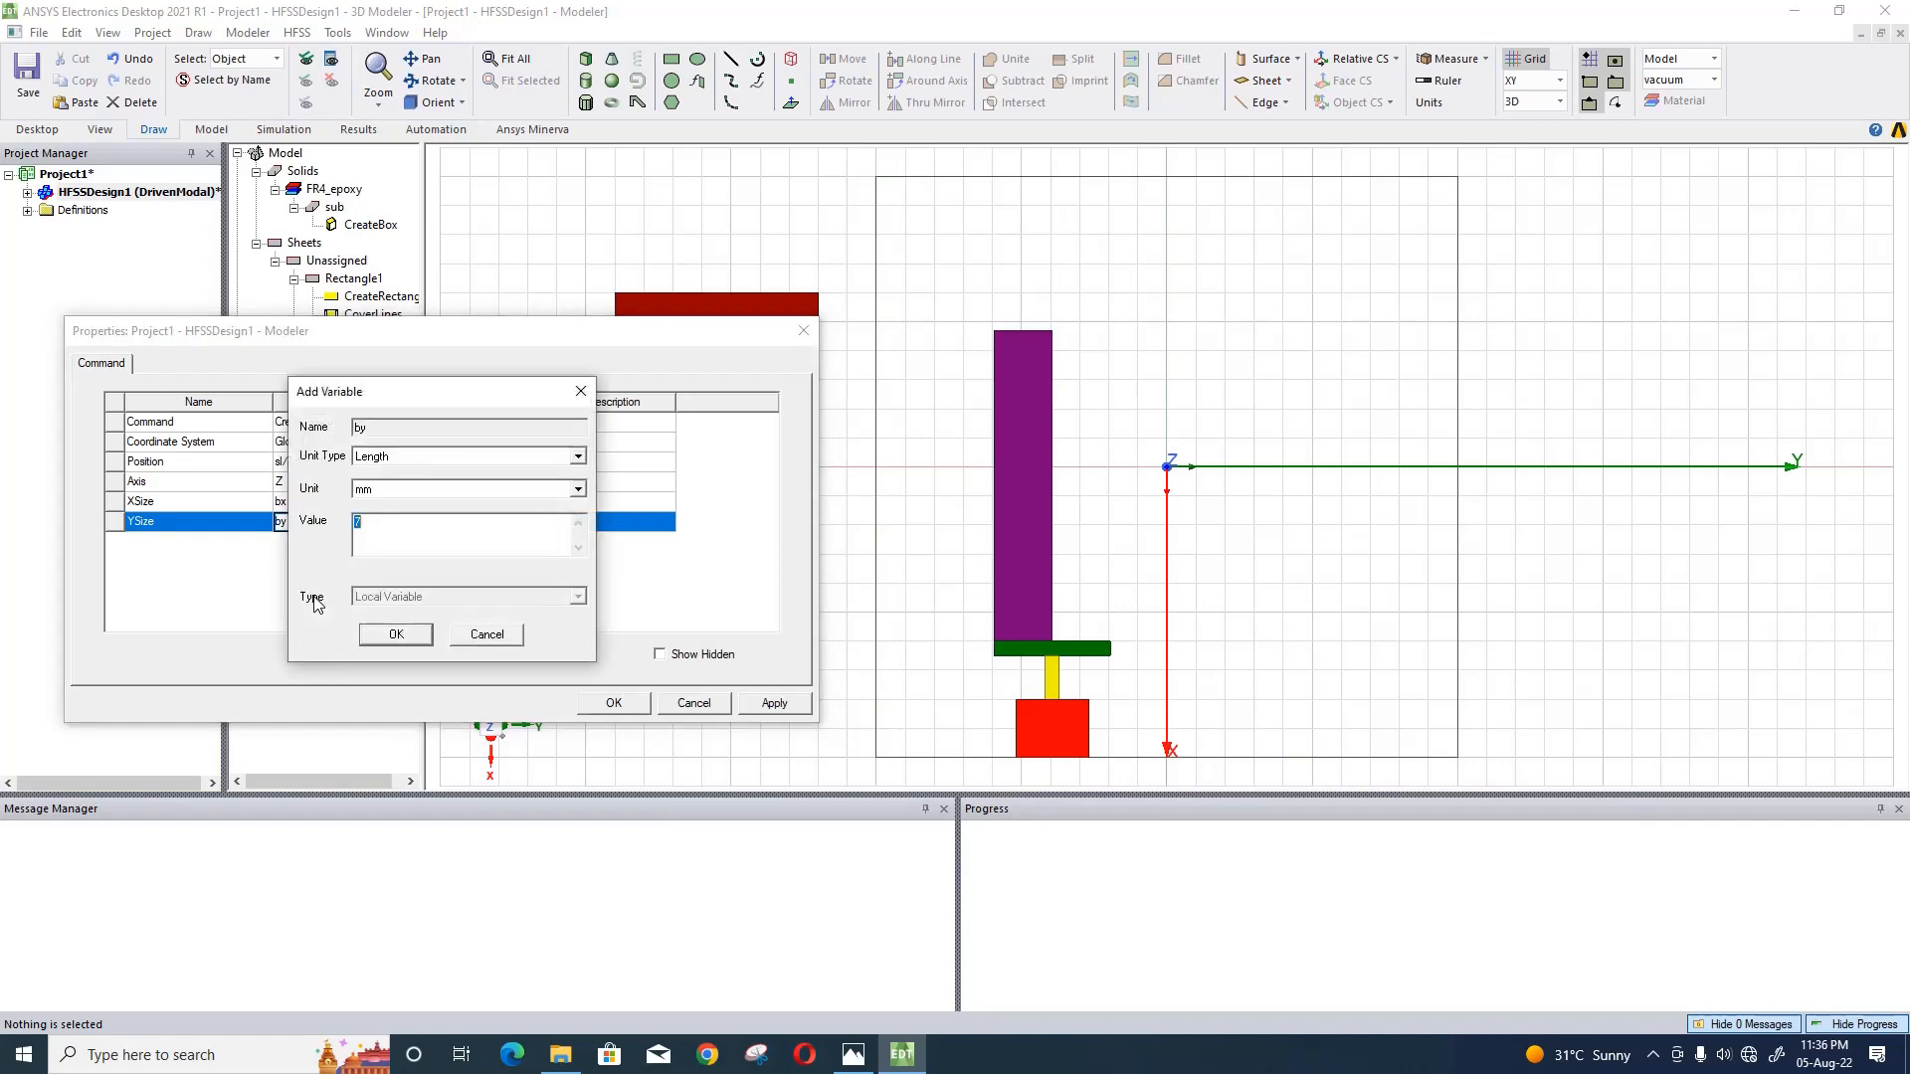
pyautogui.write('5')
pyautogui.click(366, 638)
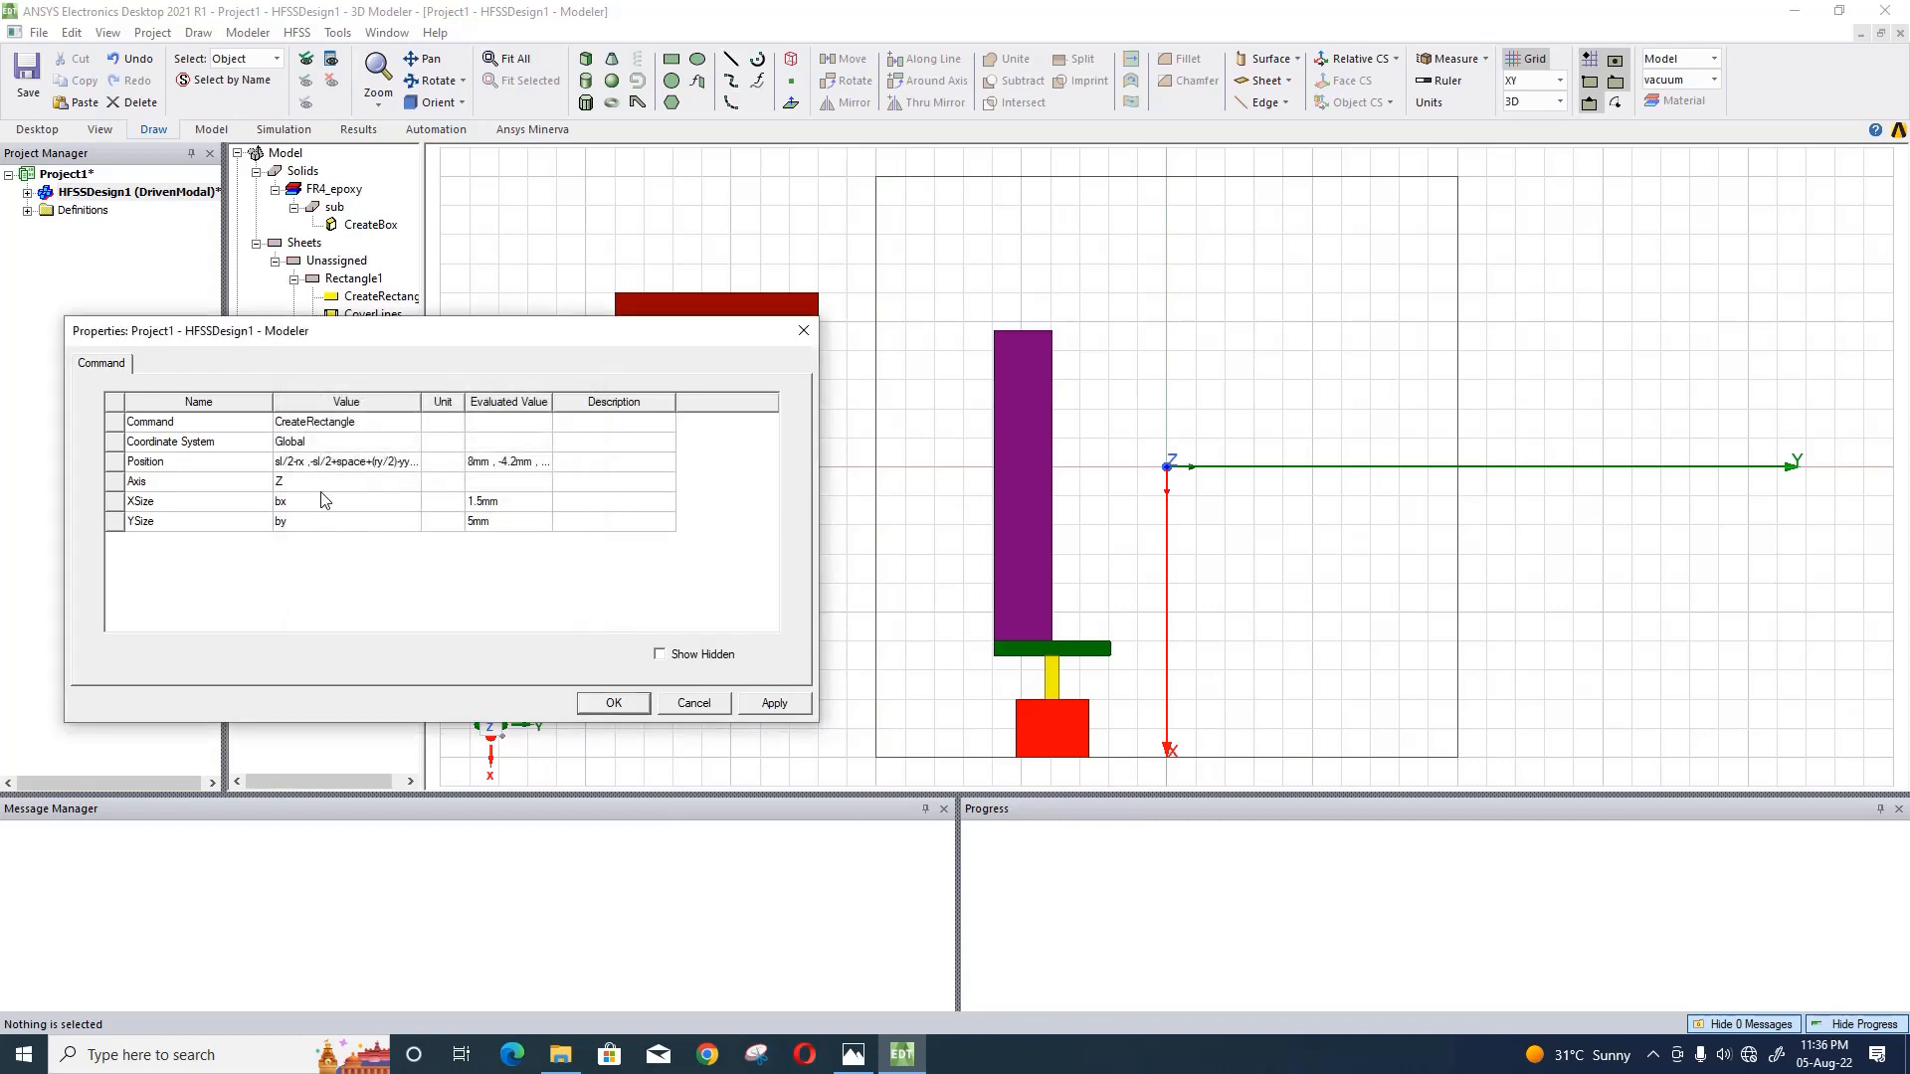
# - Extend the dark red rectangle's X position expression to sl/2-rx-yx-gx-px+space1
pyautogui.click(309, 463)
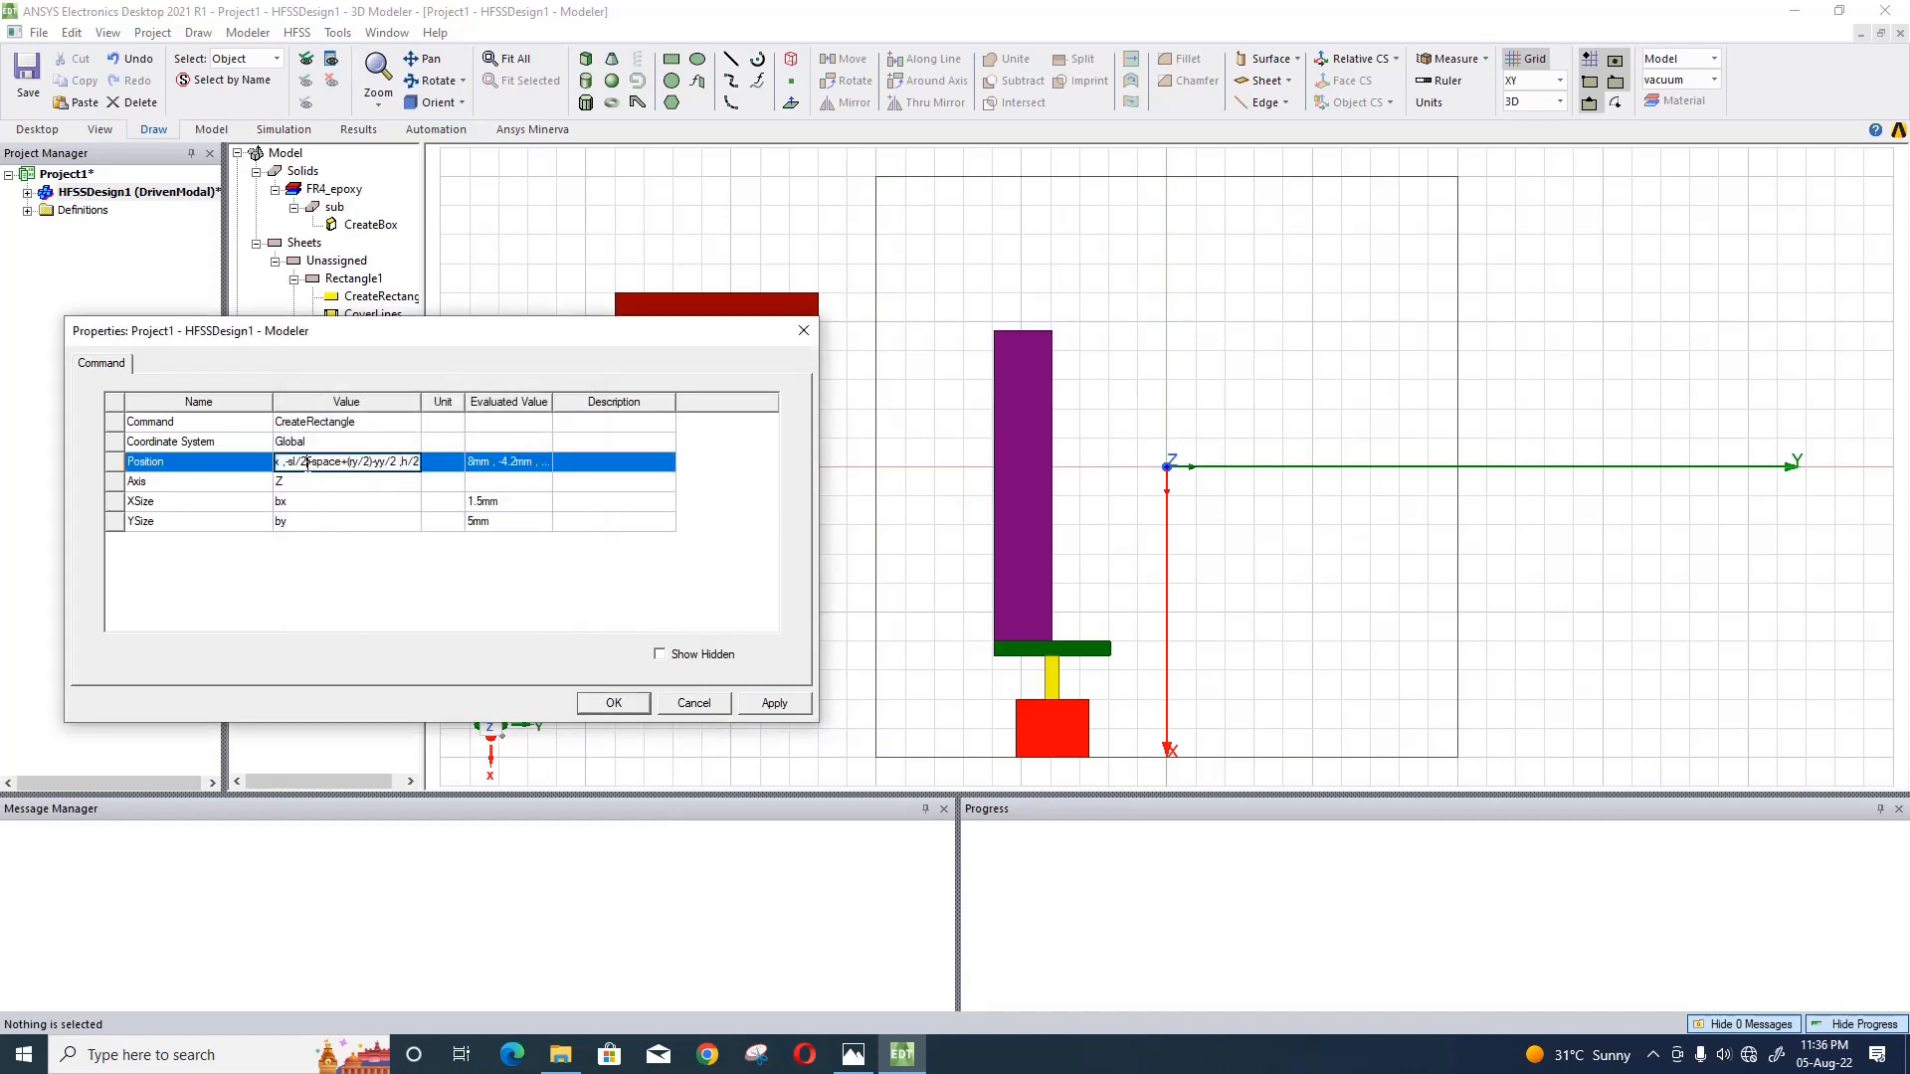
pyautogui.press('Left')
pyautogui.press('Left')
pyautogui.press('Left')
pyautogui.press('Left')
pyautogui.press('Left')
pyautogui.press('Left')
pyautogui.write('-yx')
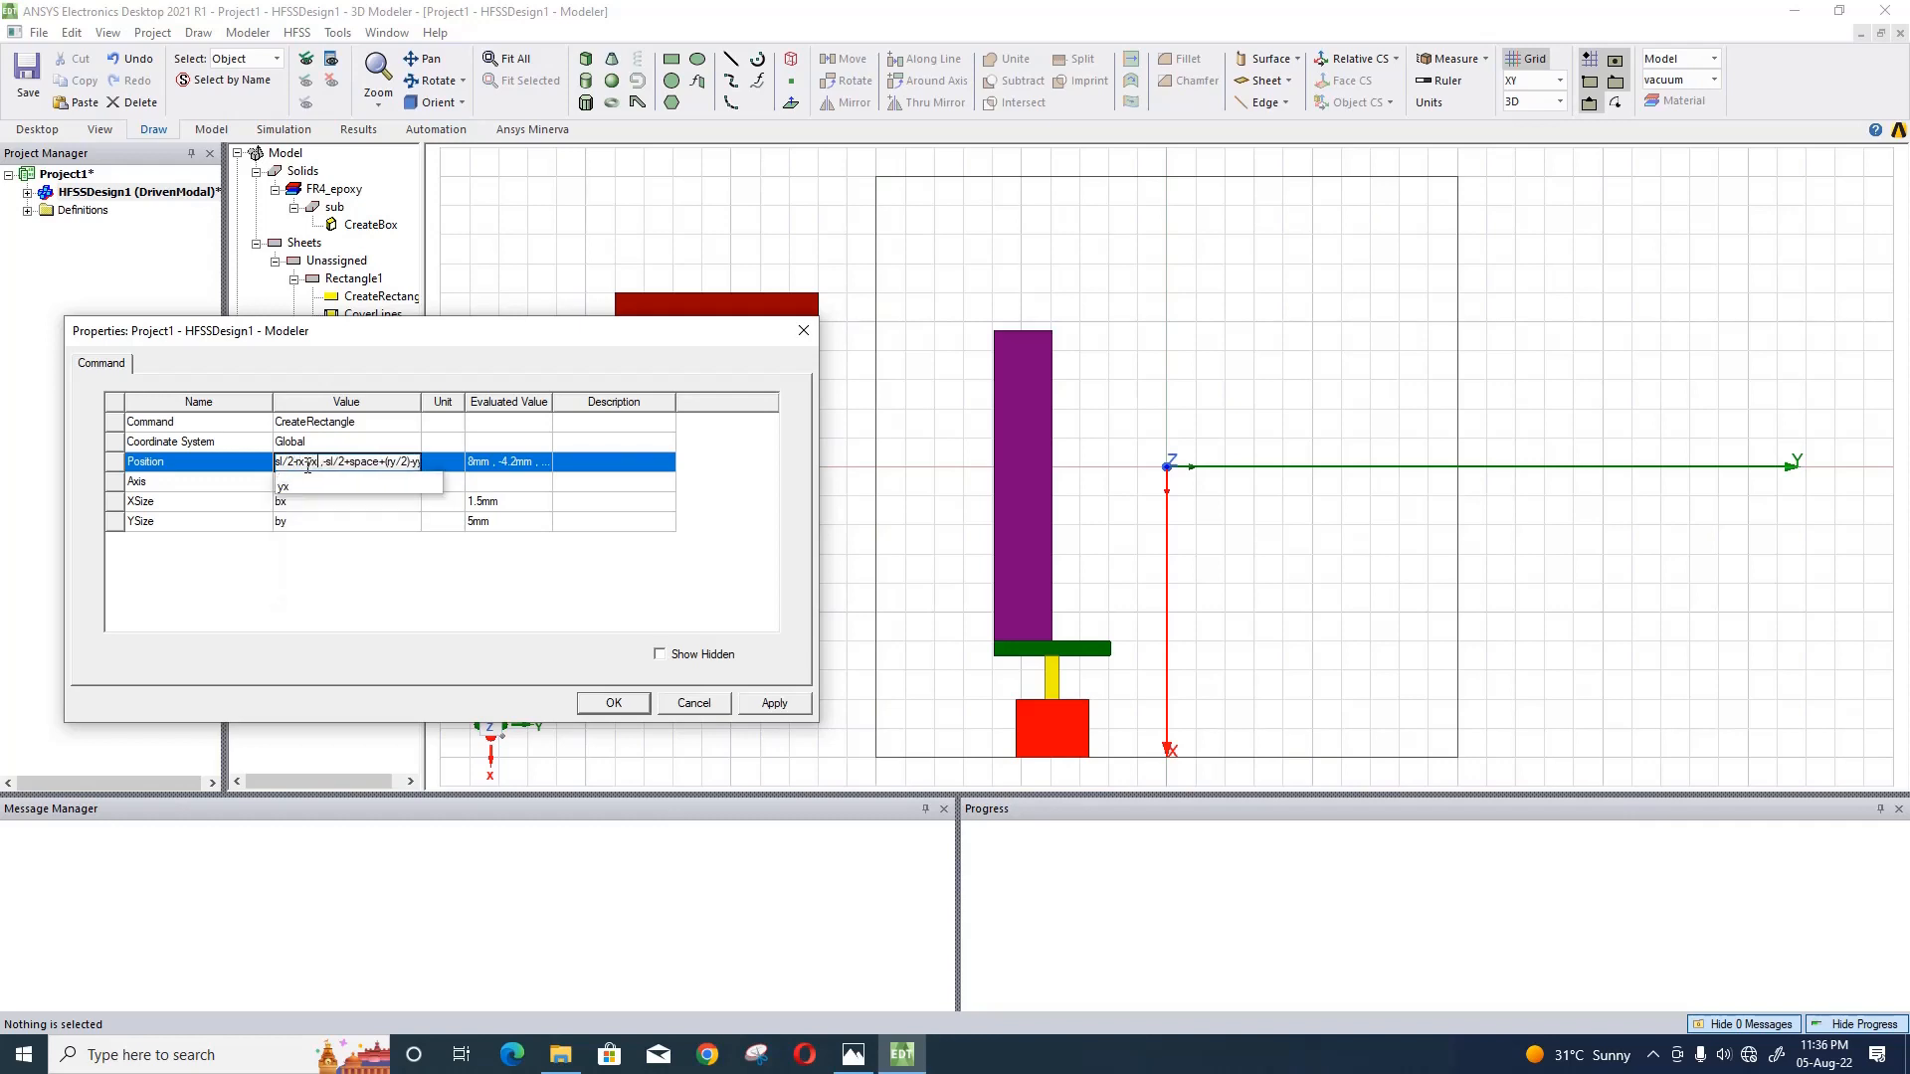
pyautogui.write('-gx-')
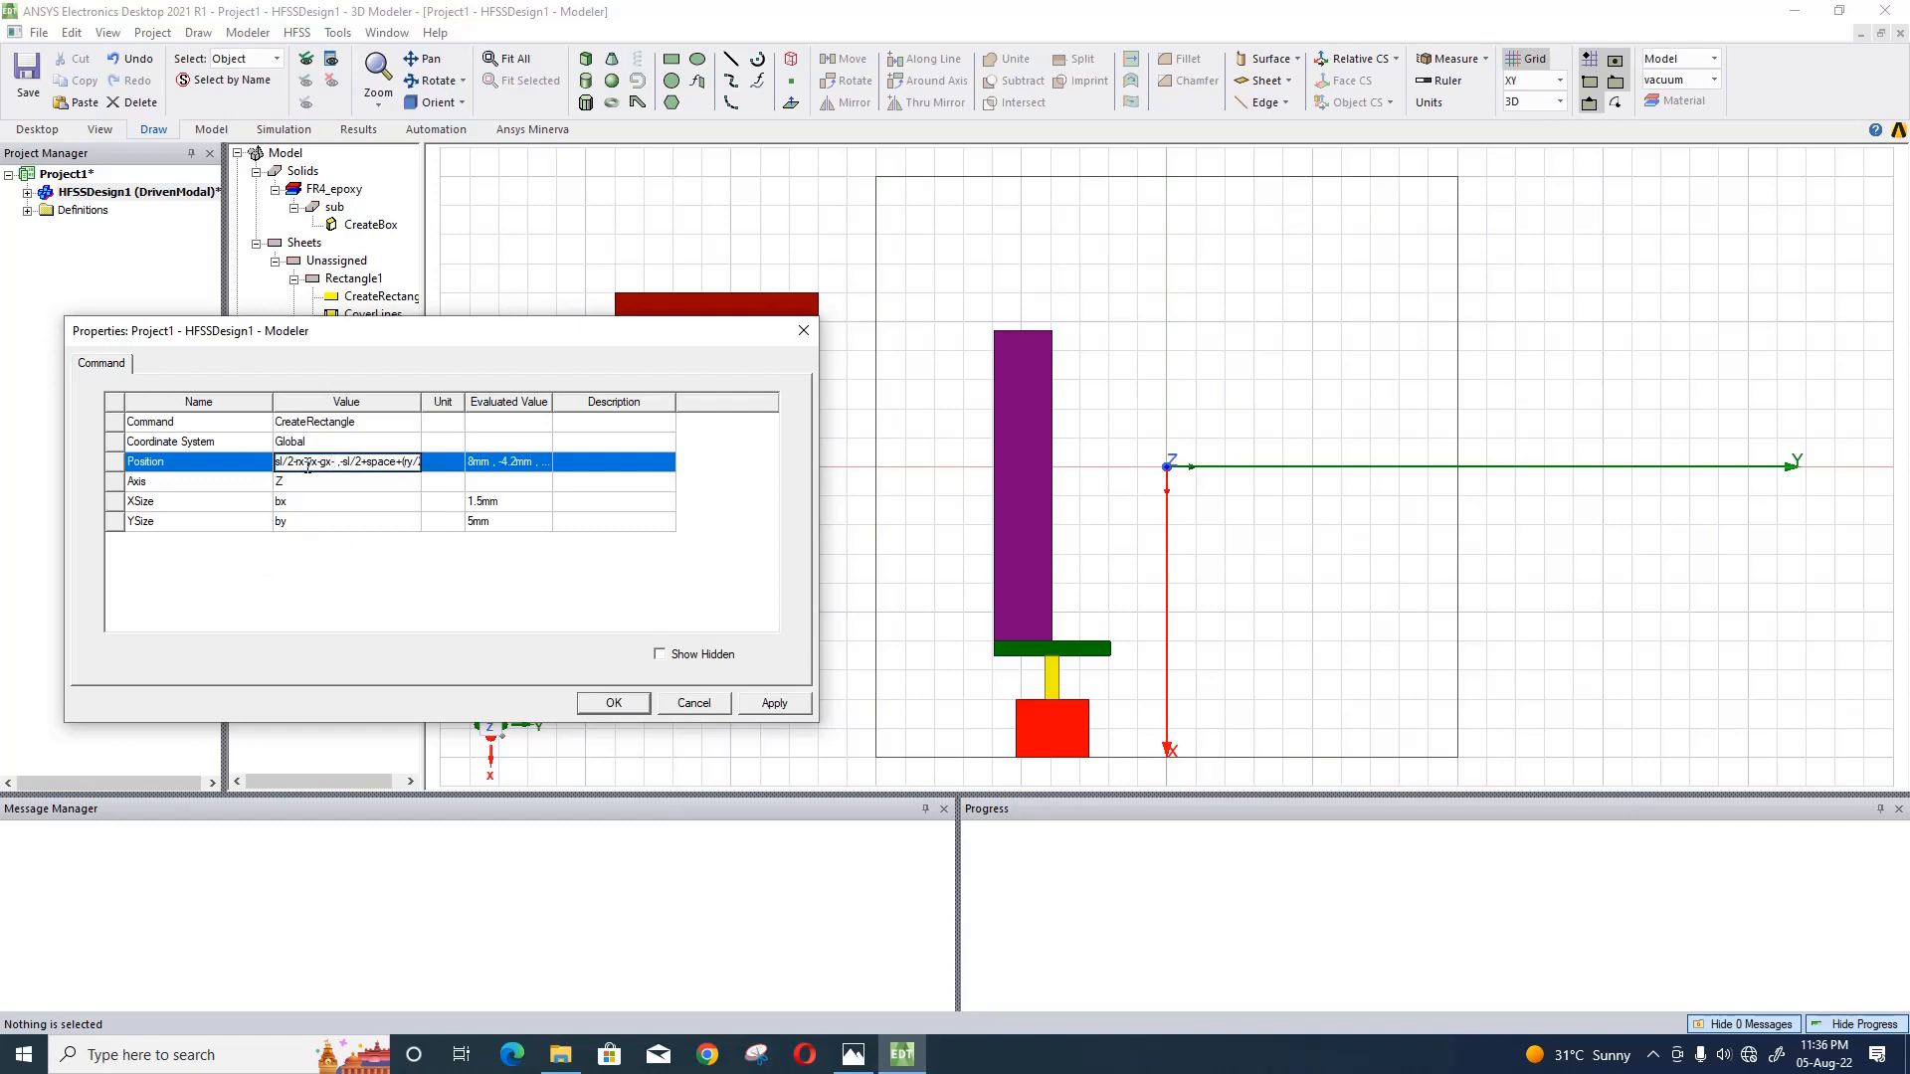
pyautogui.write('px')
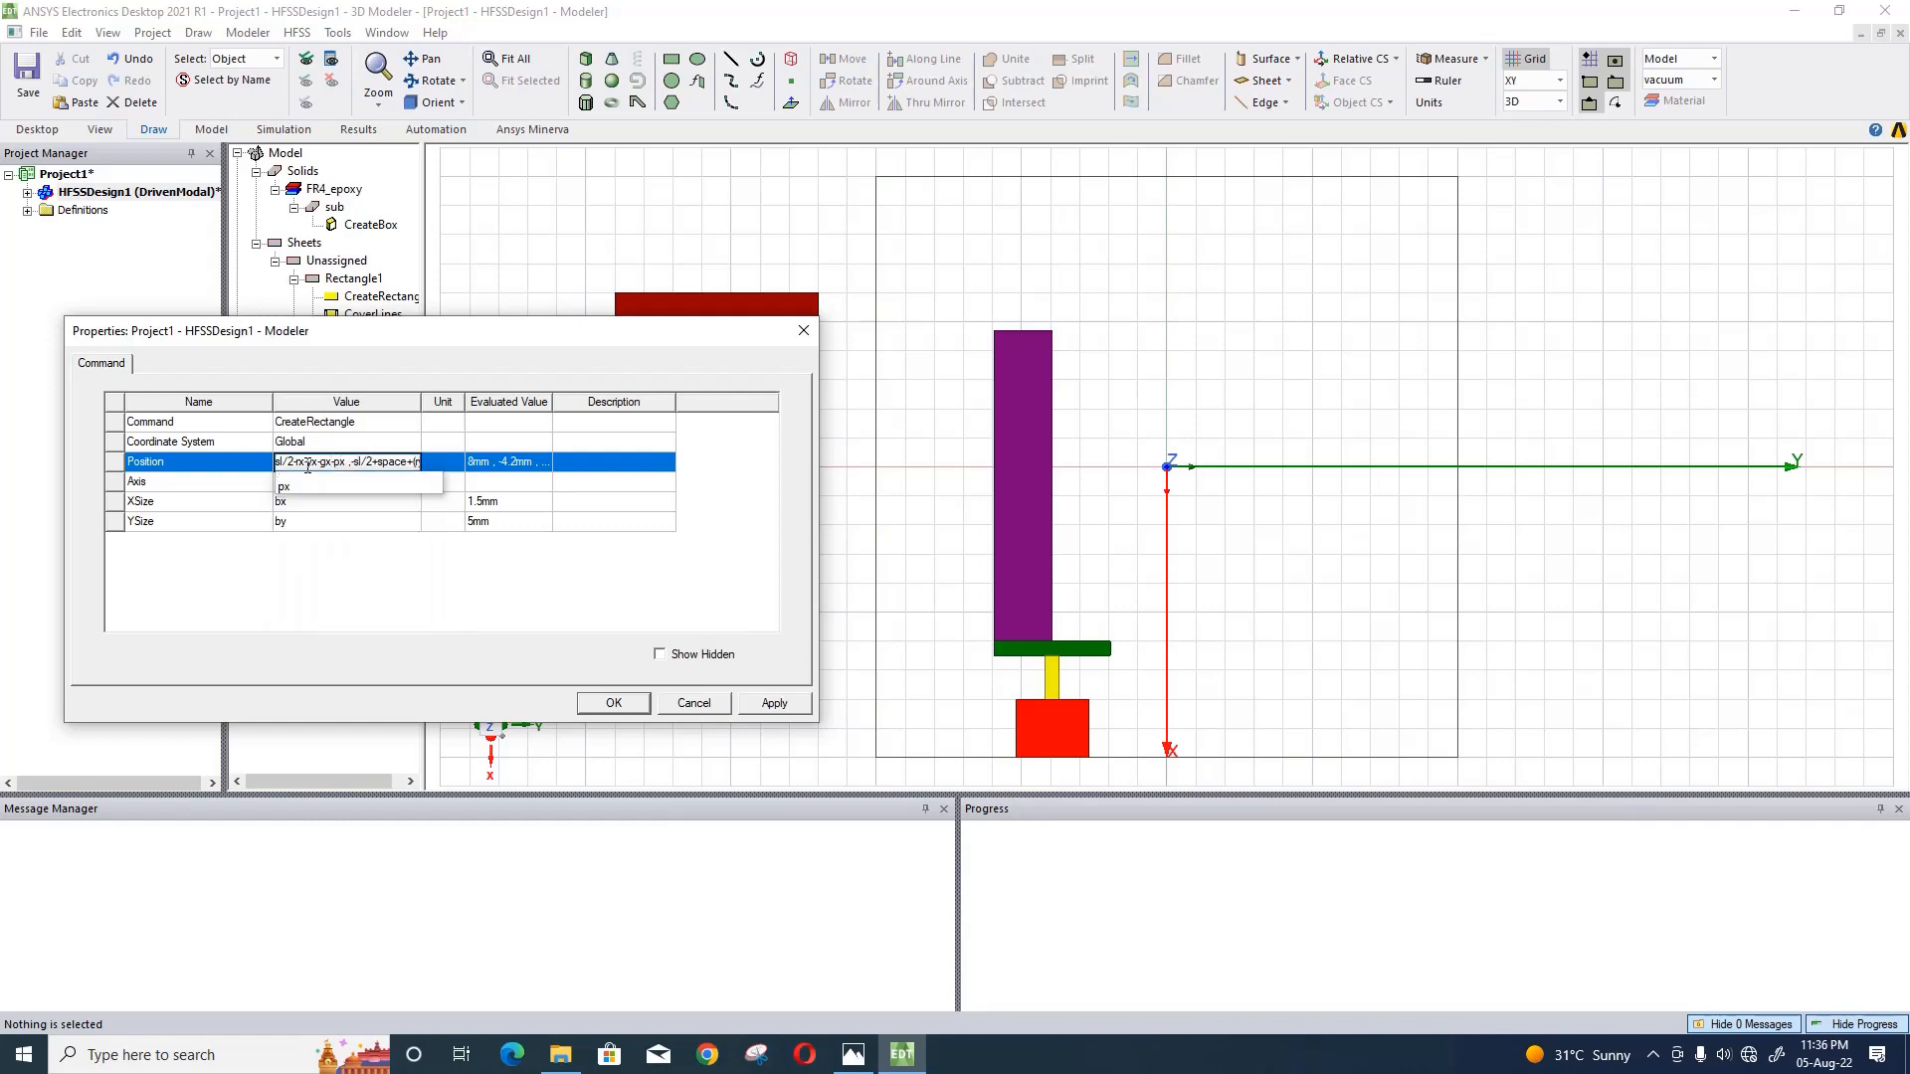
pyautogui.write('+')
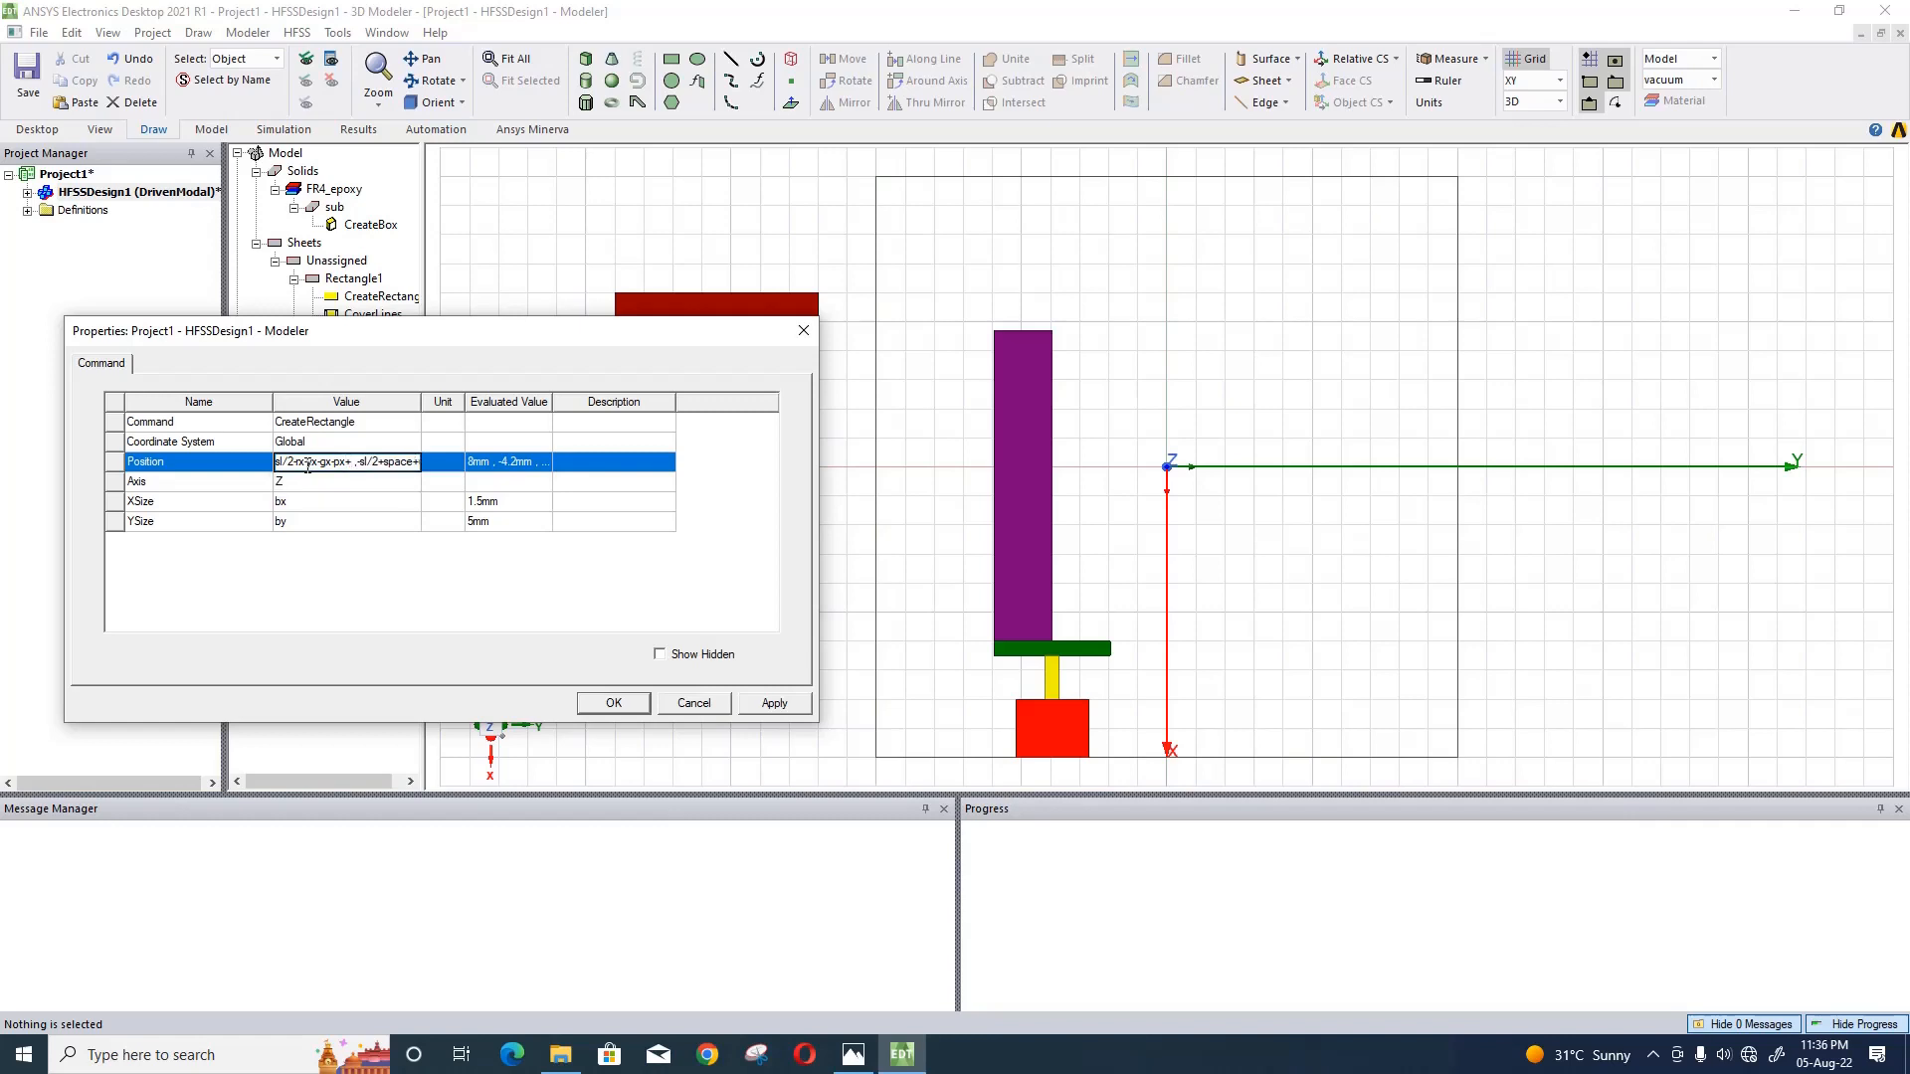
pyautogui.write('spac')
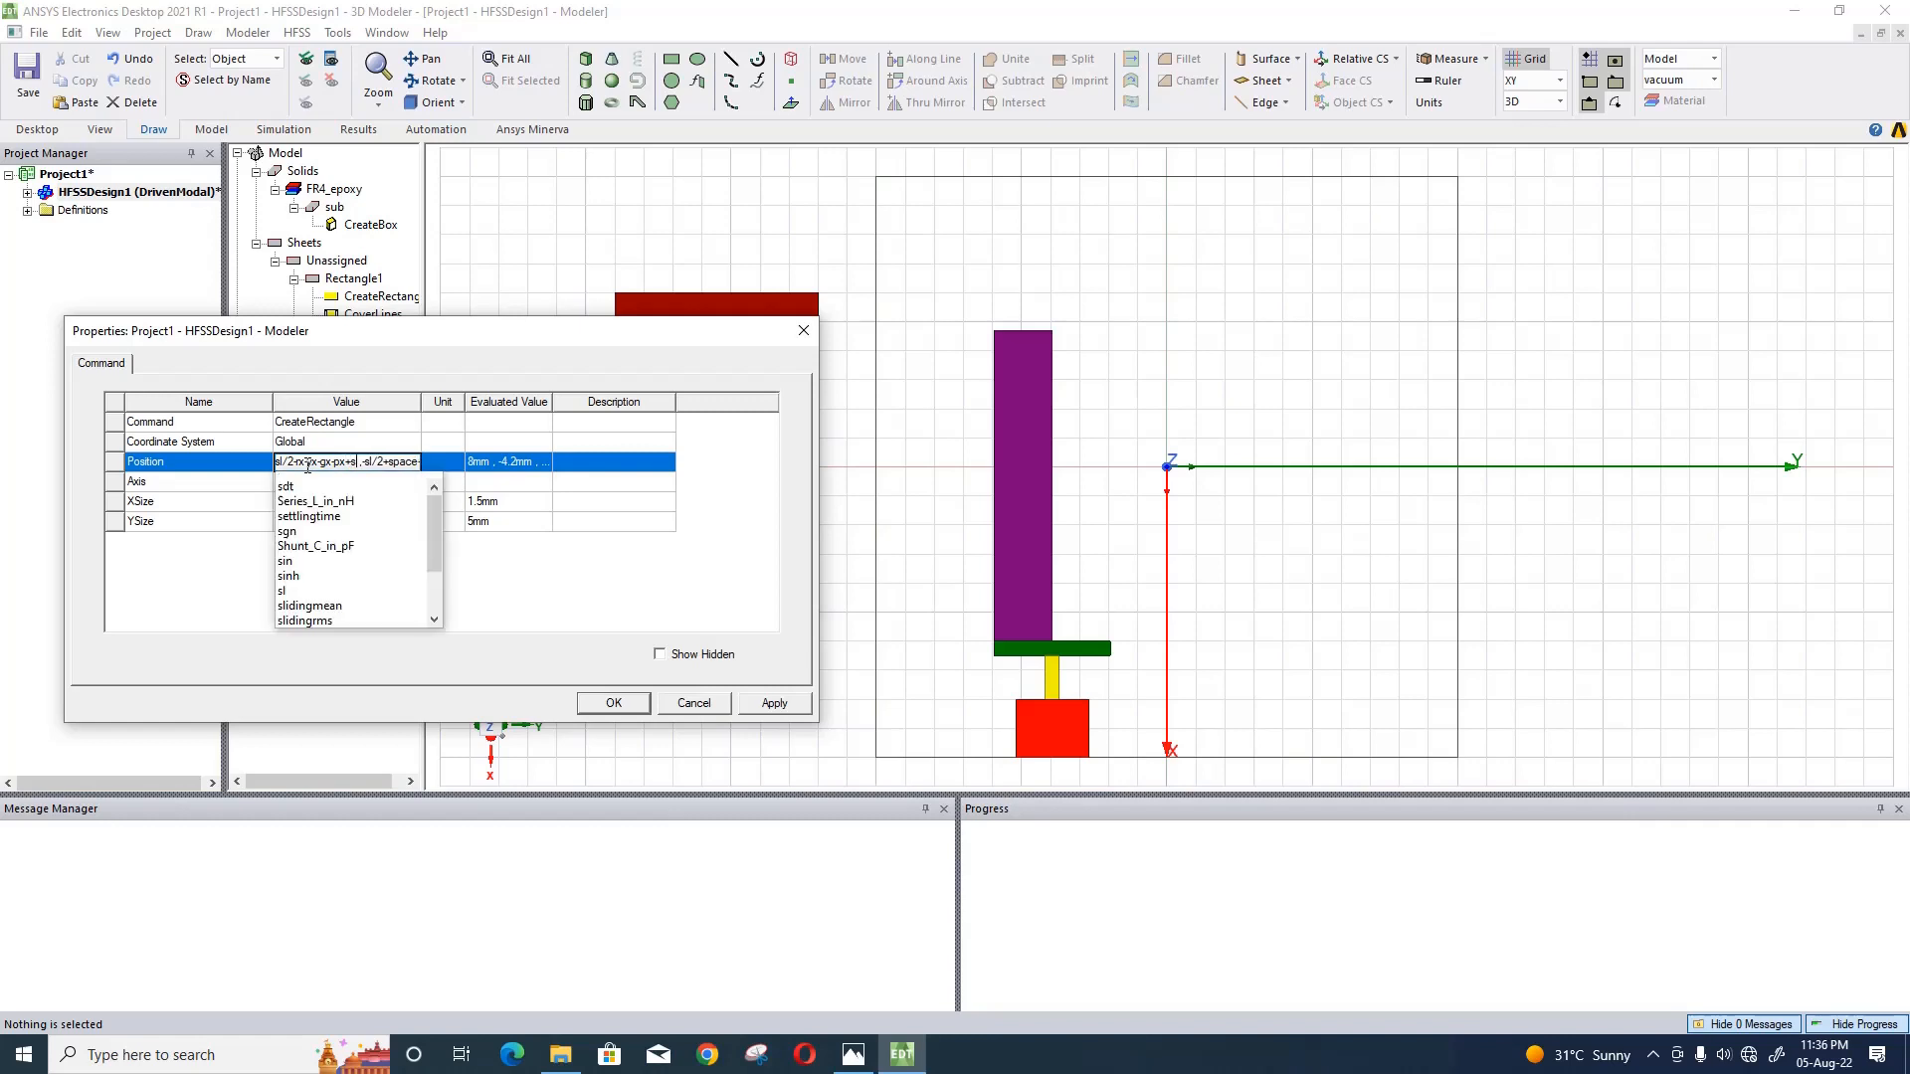
pyautogui.write('e1')
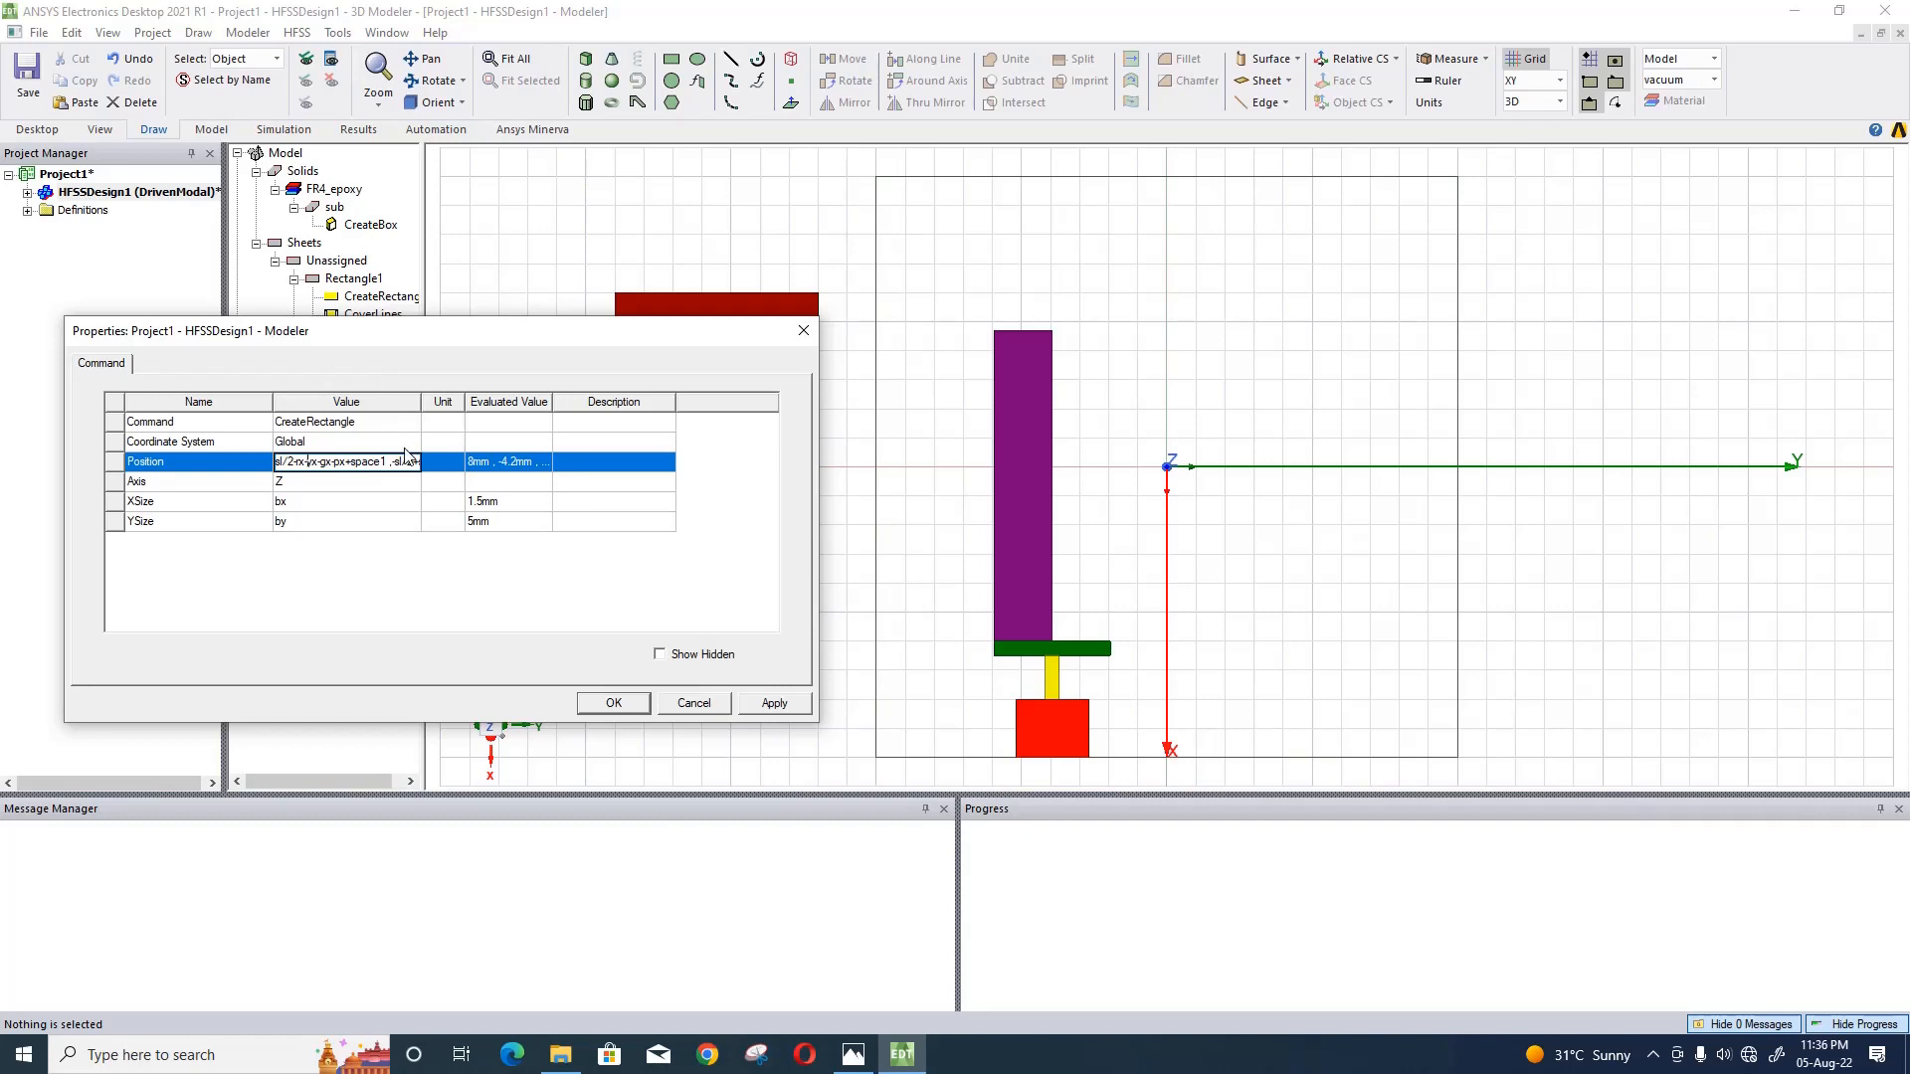
# - Change the Y term of the dark red rectangle's position expression to -sl/2+space+py
pyautogui.press('Right')
pyautogui.press('Right')
pyautogui.press('Right')
pyautogui.press('Right')
pyautogui.press('Right')
pyautogui.press('Right')
pyautogui.press('Right')
pyautogui.press('BackSpace')
pyautogui.press('BackSpace')
pyautogui.press('BackSpace')
pyautogui.press('BackSpace')
pyautogui.press('BackSpace')
pyautogui.press('BackSpace')
pyautogui.press('BackSpace')
pyautogui.press('BackSpace')
pyautogui.press('BackSpace')
pyautogui.press('BackSpace')
pyautogui.press('Delete')
pyautogui.write('p')
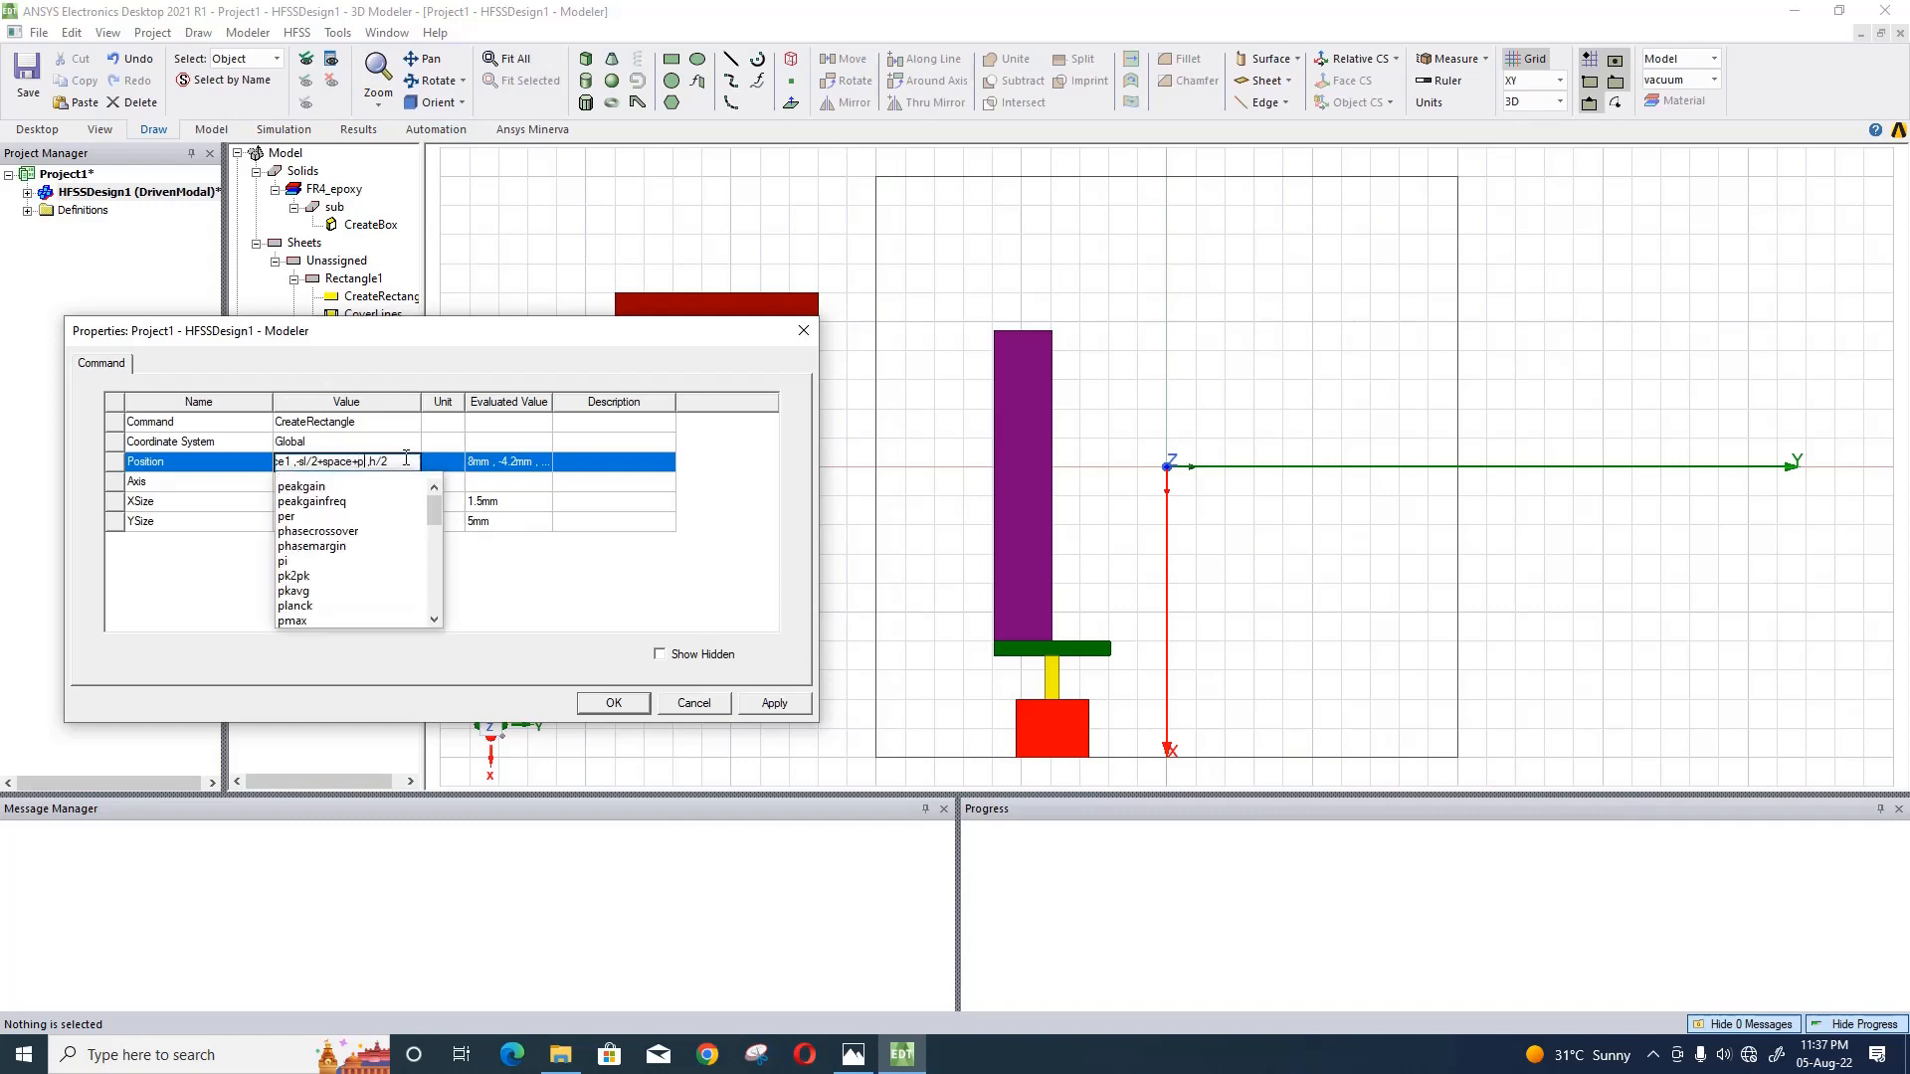
pyautogui.write('y')
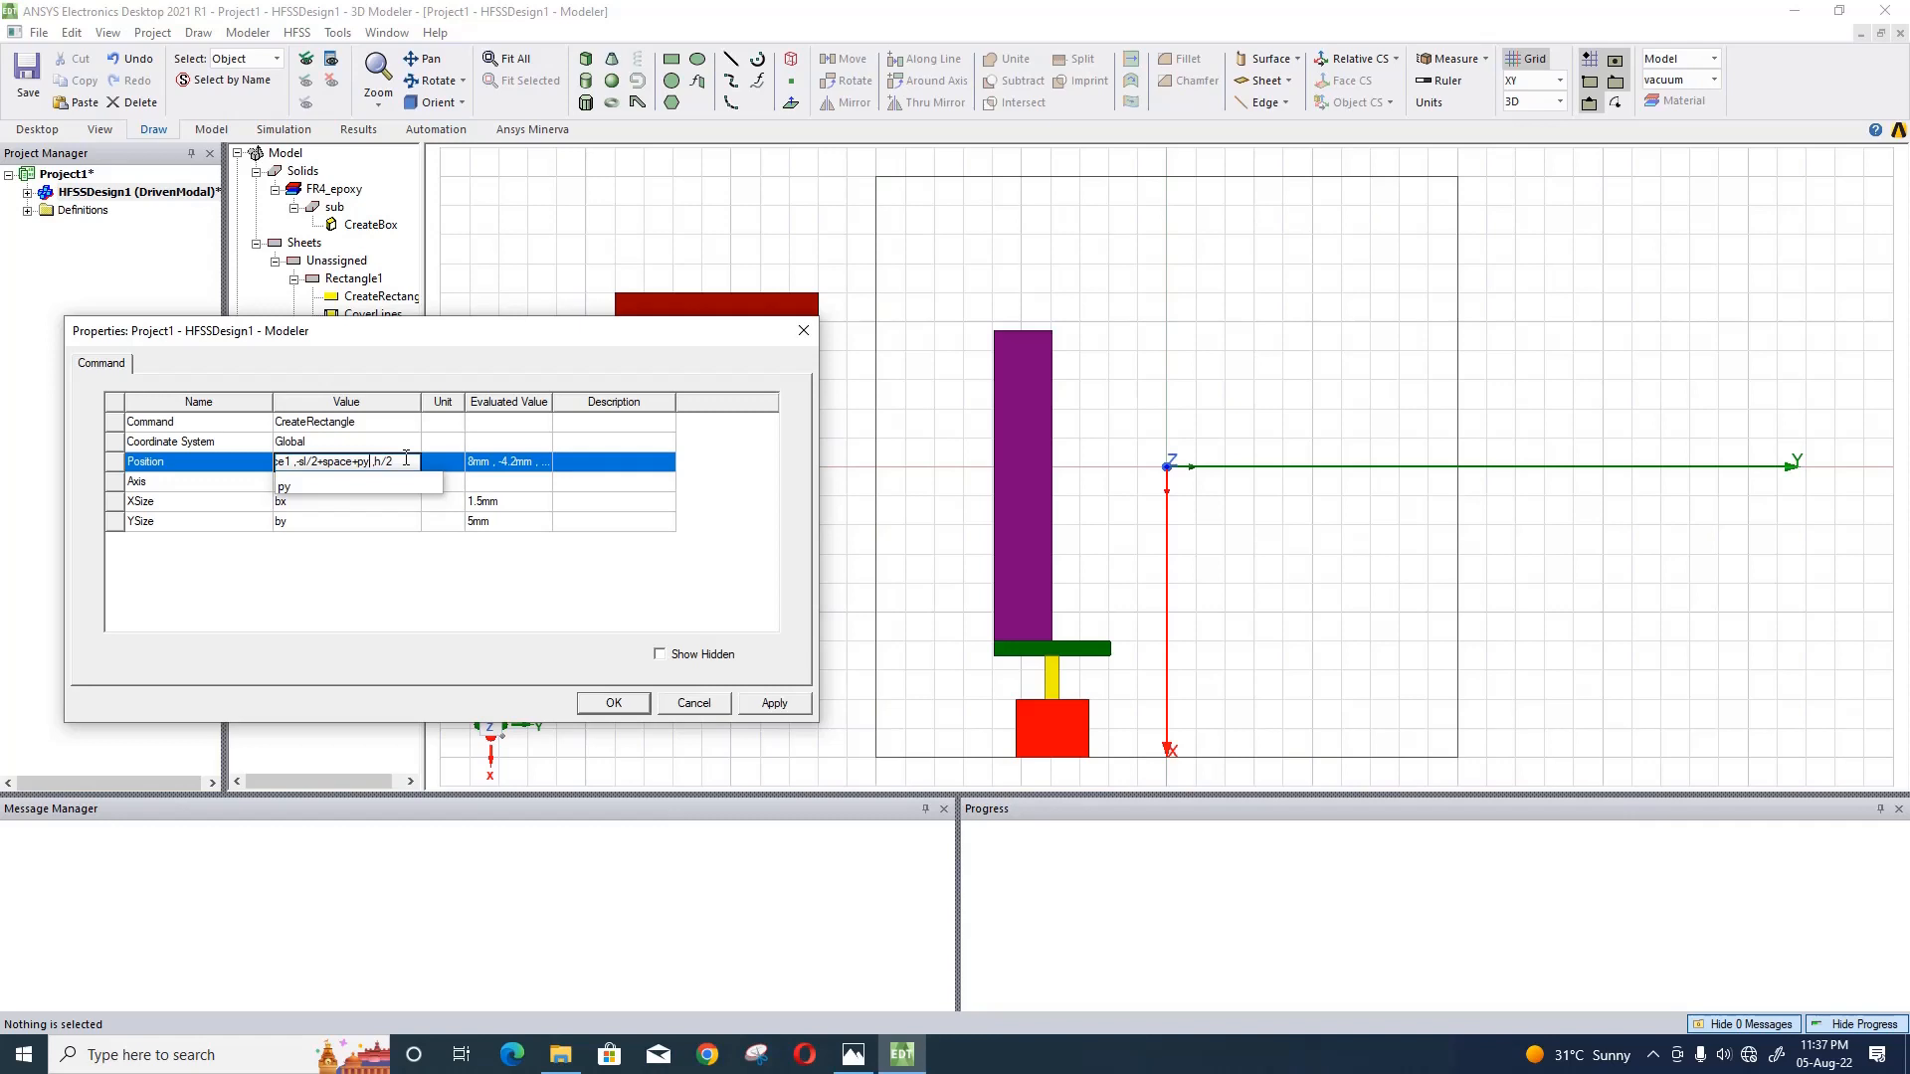
pyautogui.click(375, 600)
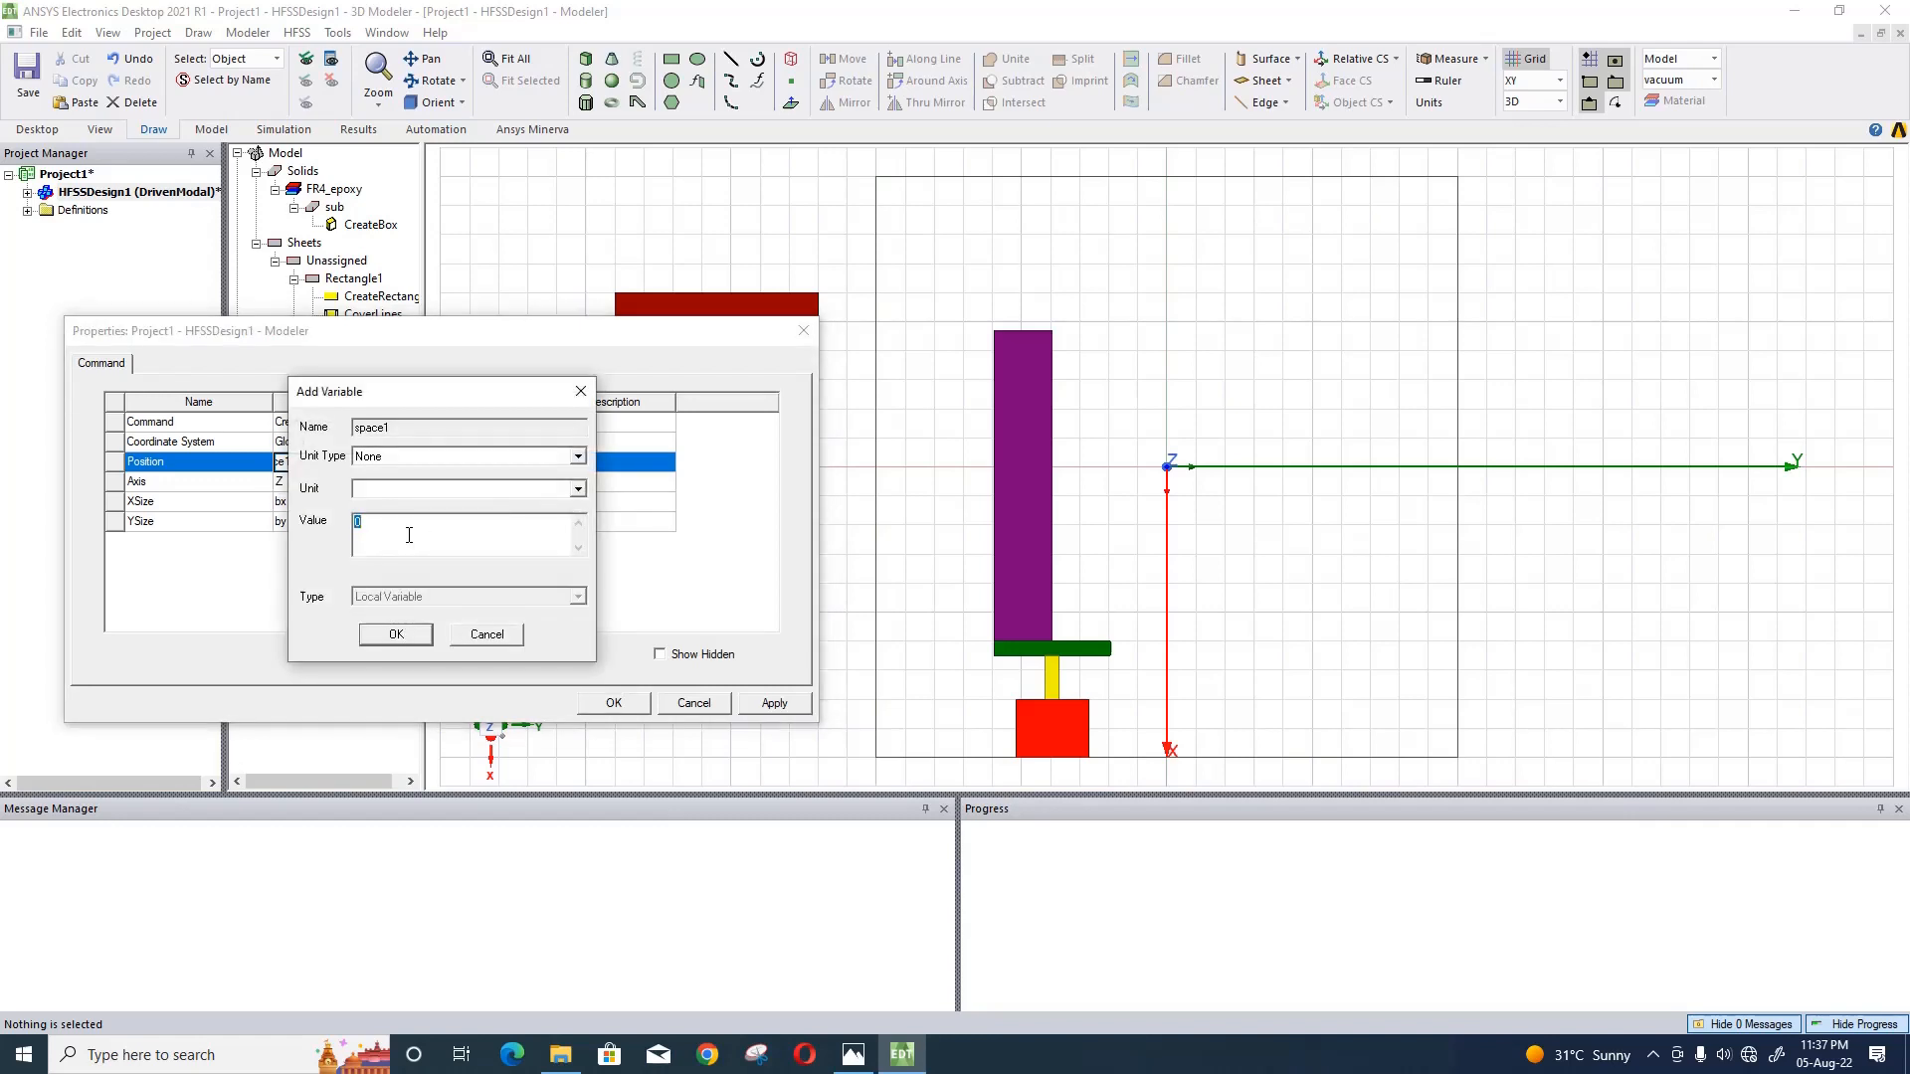
# - Define the new variable space1 as 6.7 mm and apply the dark red rectangle's position
pyautogui.write('6.7mm')
pyautogui.click(395, 634)
pyautogui.click(795, 708)
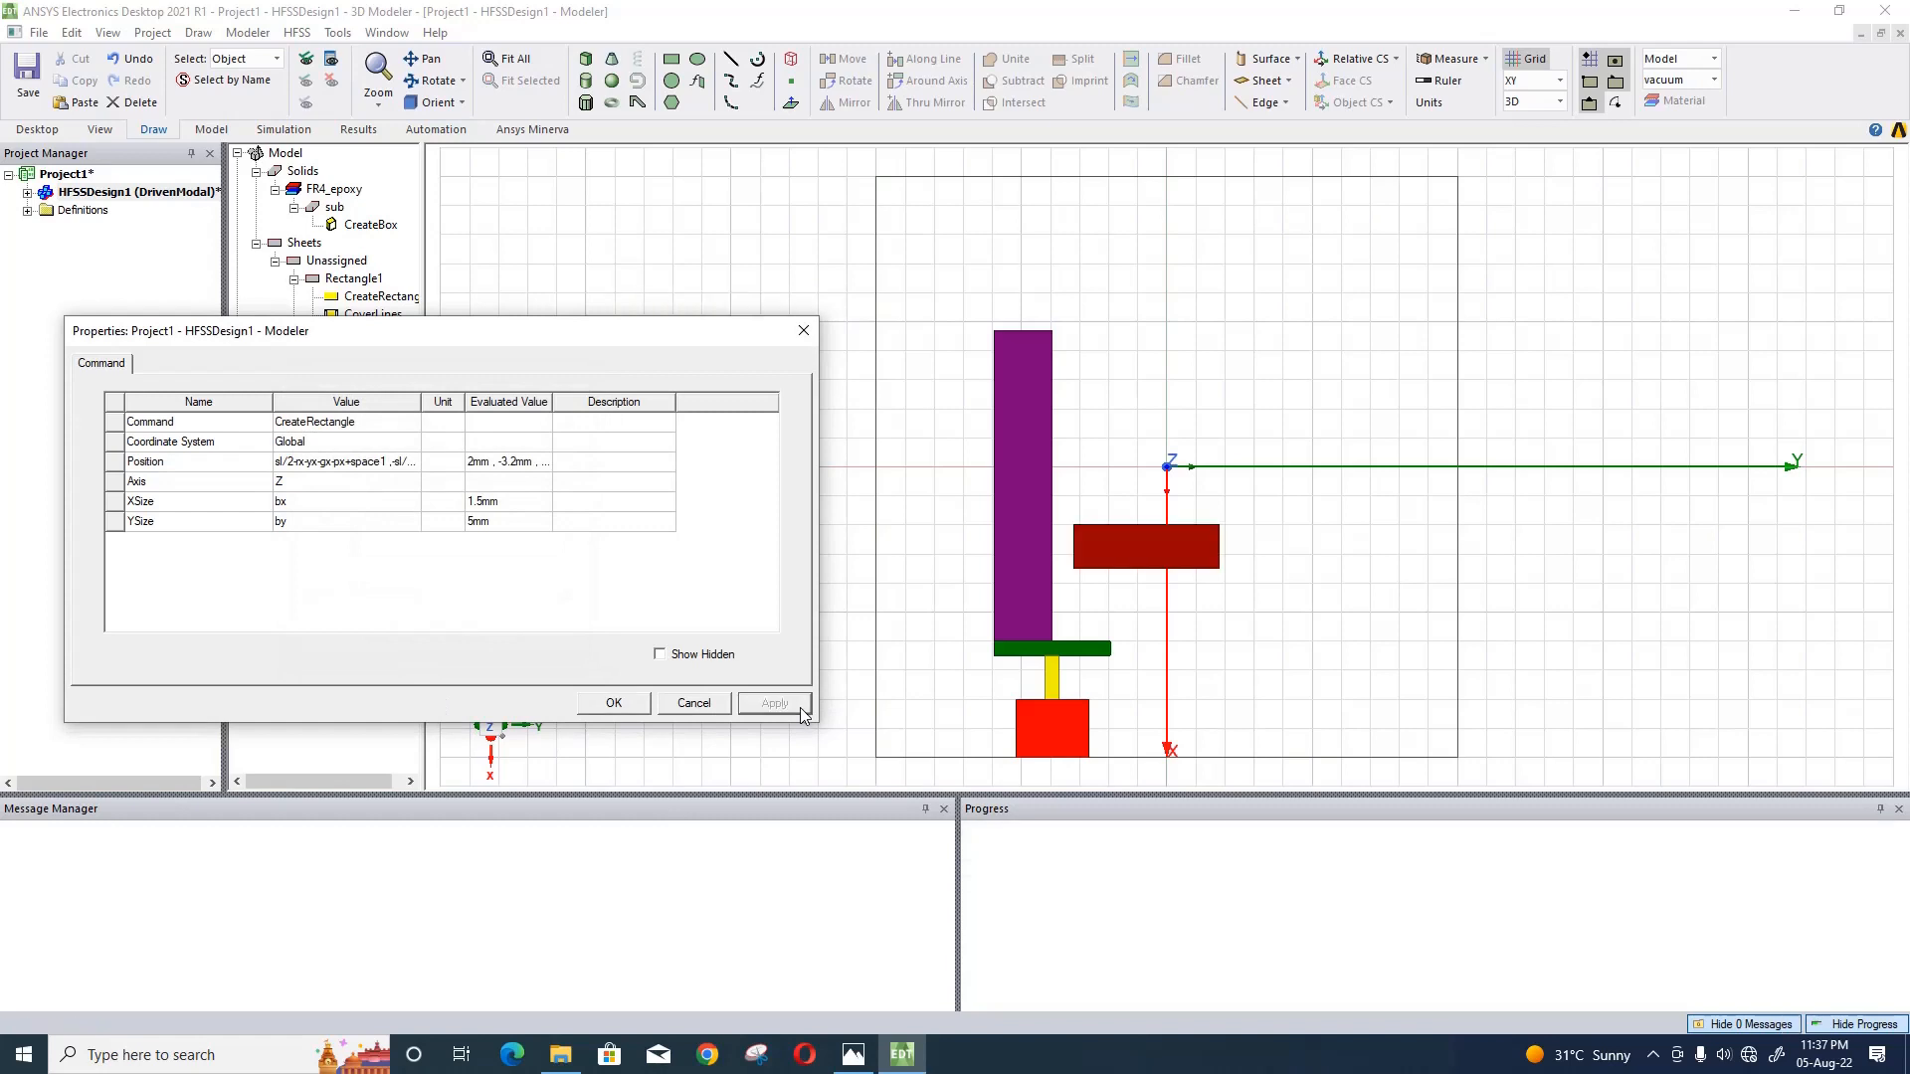
# - Extend the dark red rectangle's Y position expression to -sl/2+space+ry/2-gy/2+py and accept its properties
pyautogui.click(373, 463)
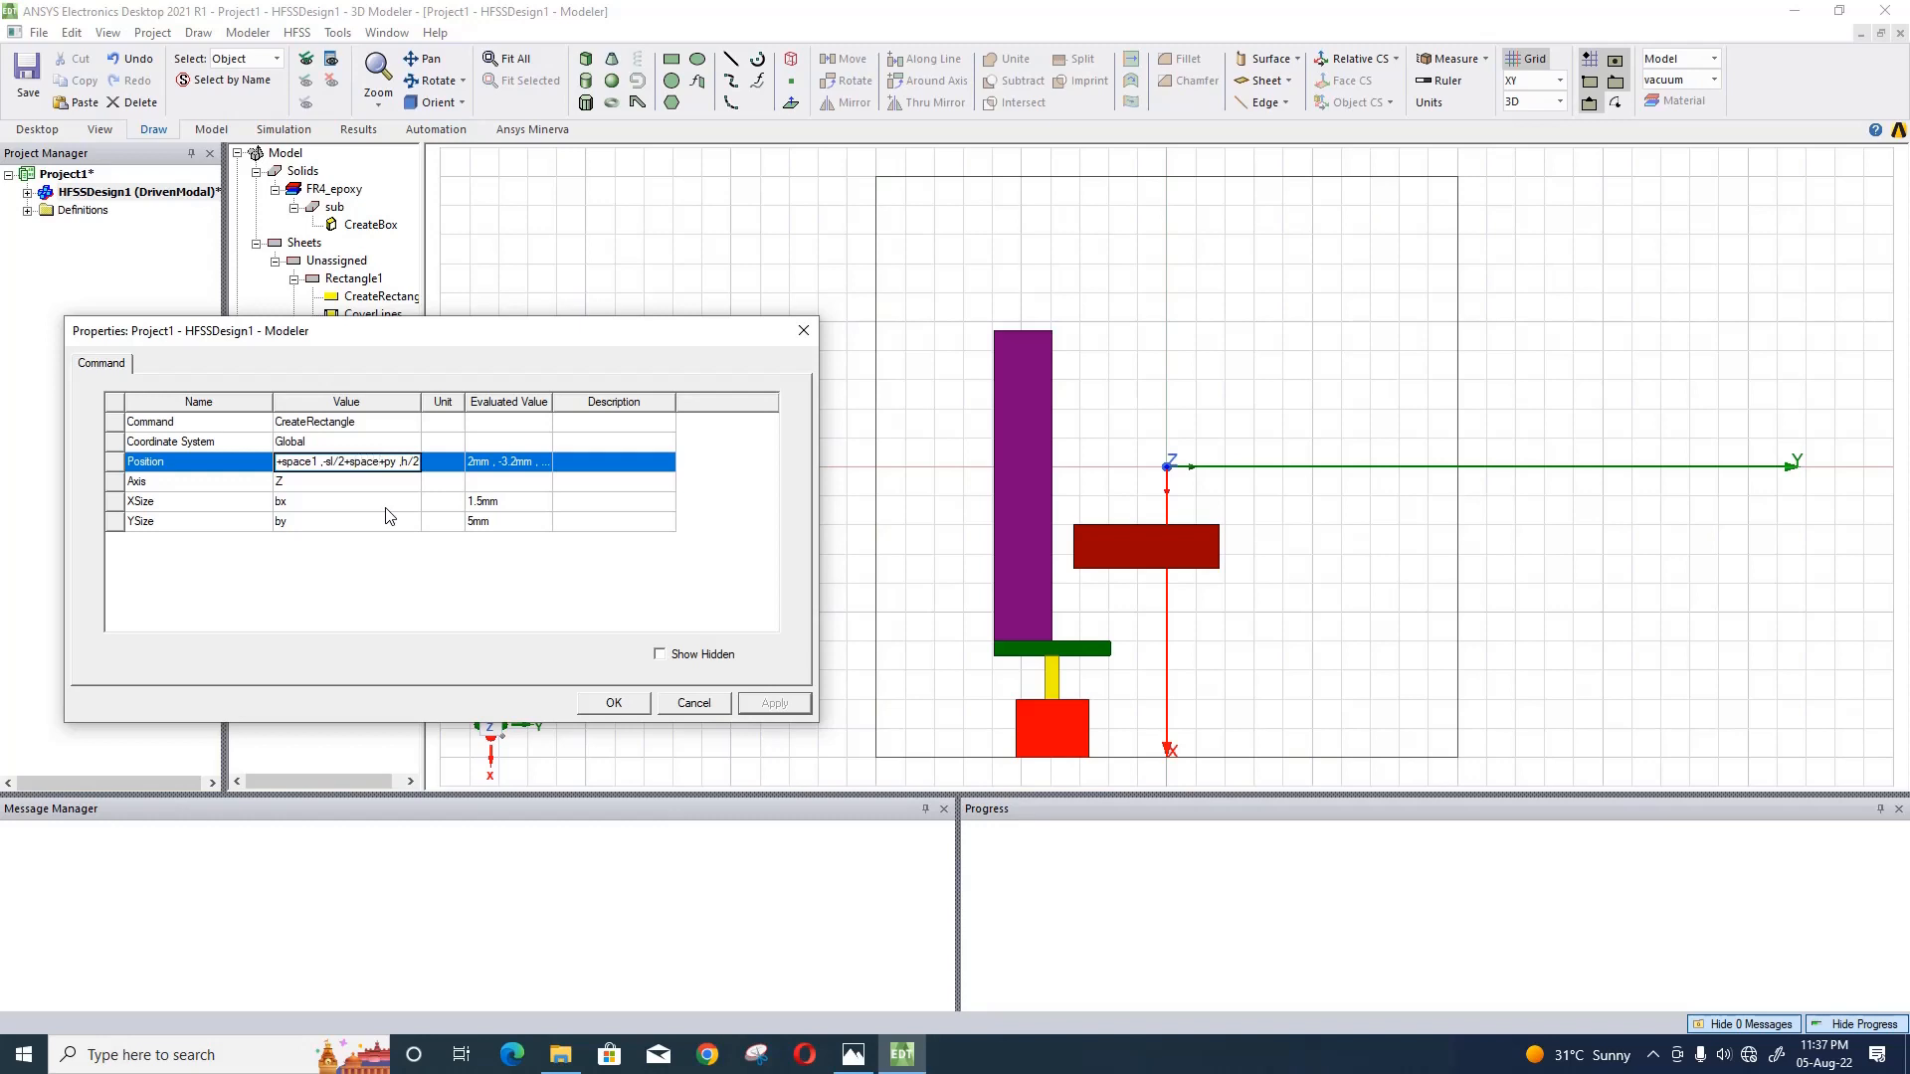
pyautogui.write('-')
pyautogui.press('BackSpace')
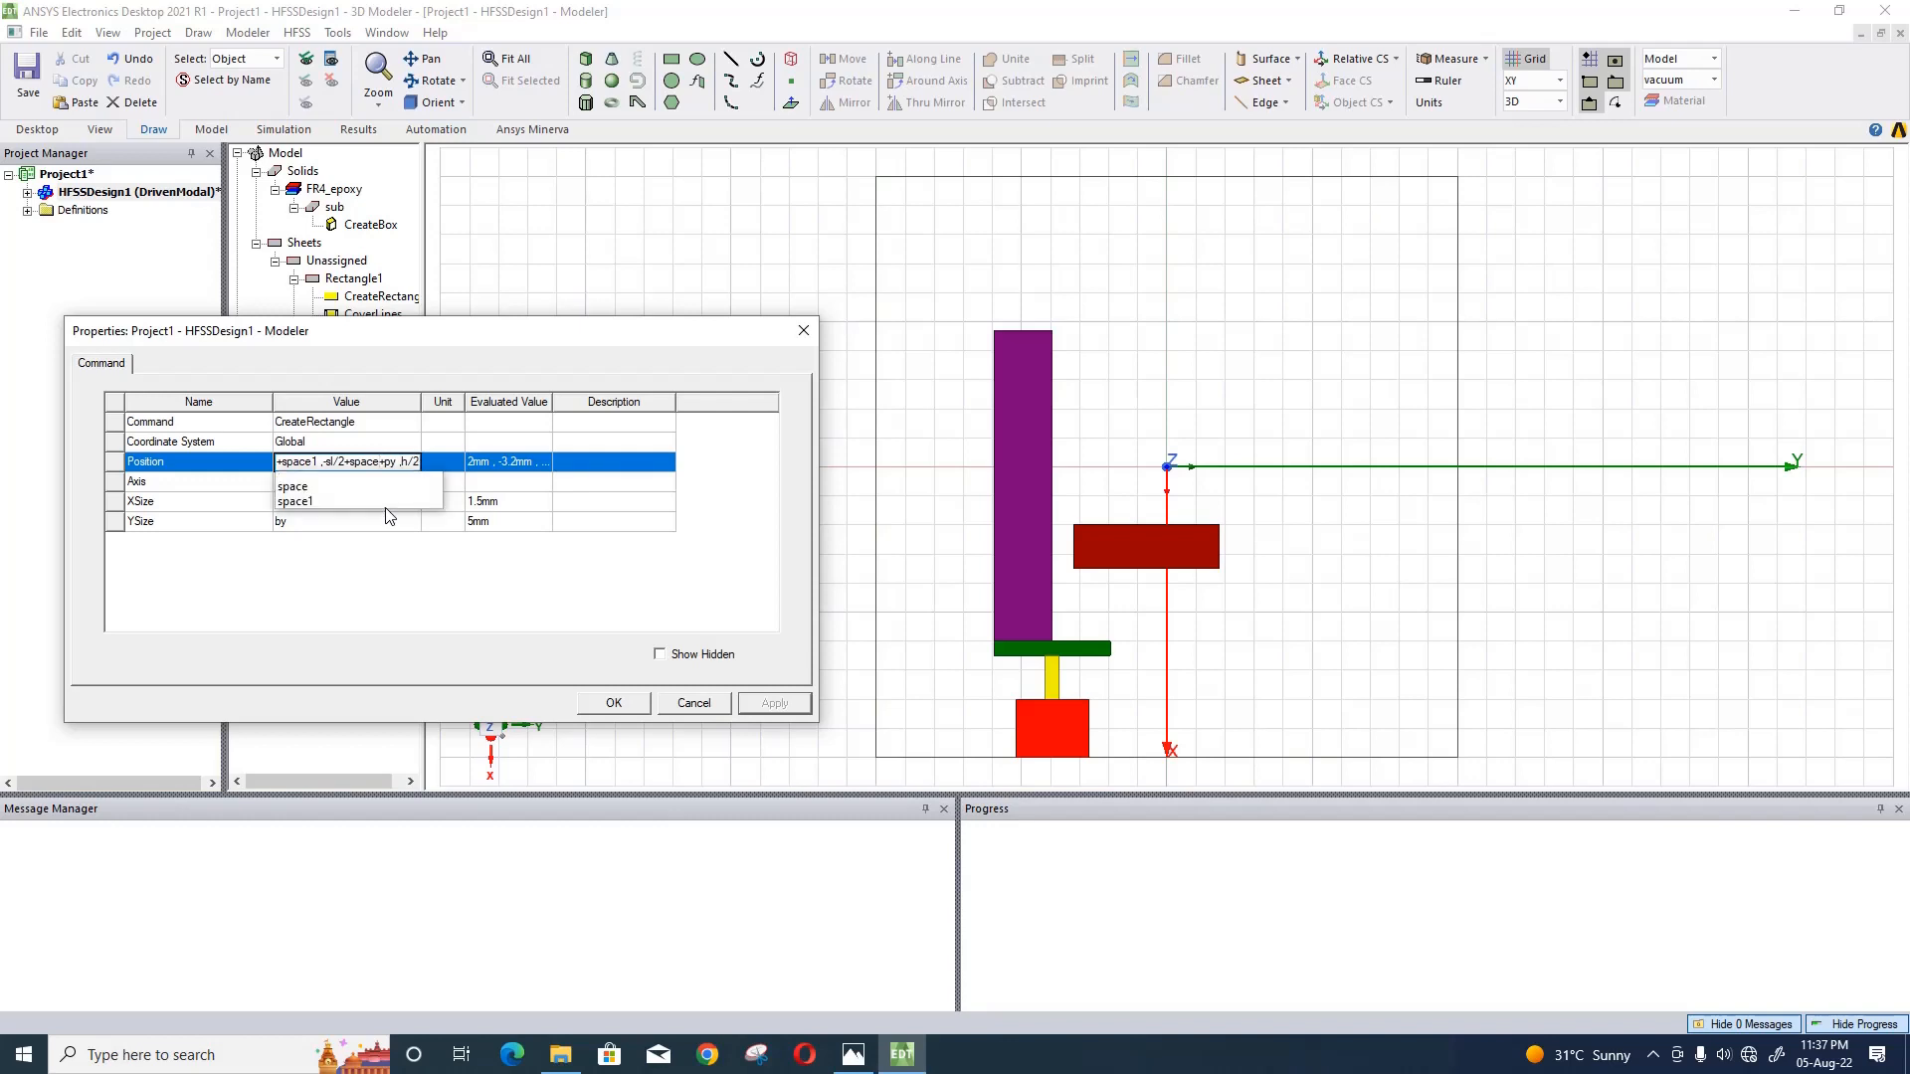
pyautogui.write('+r')
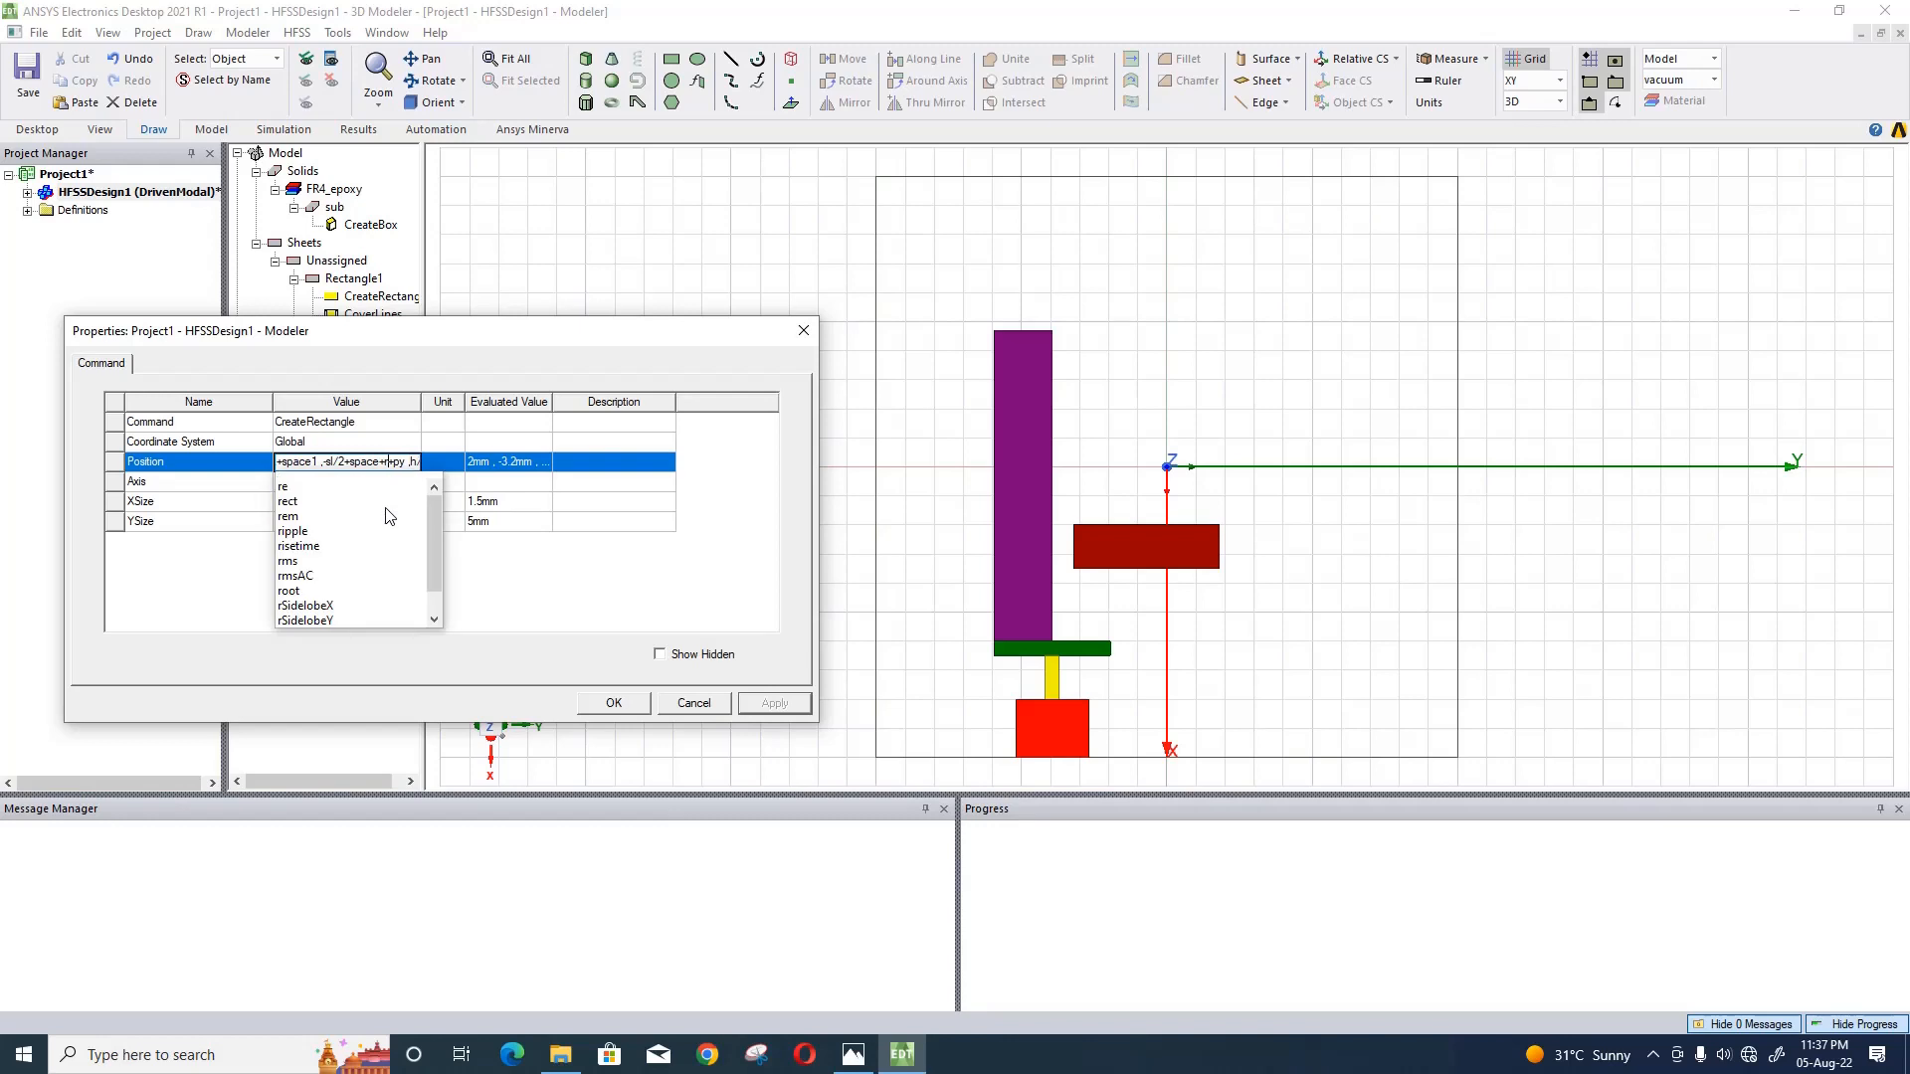
pyautogui.write('y/')
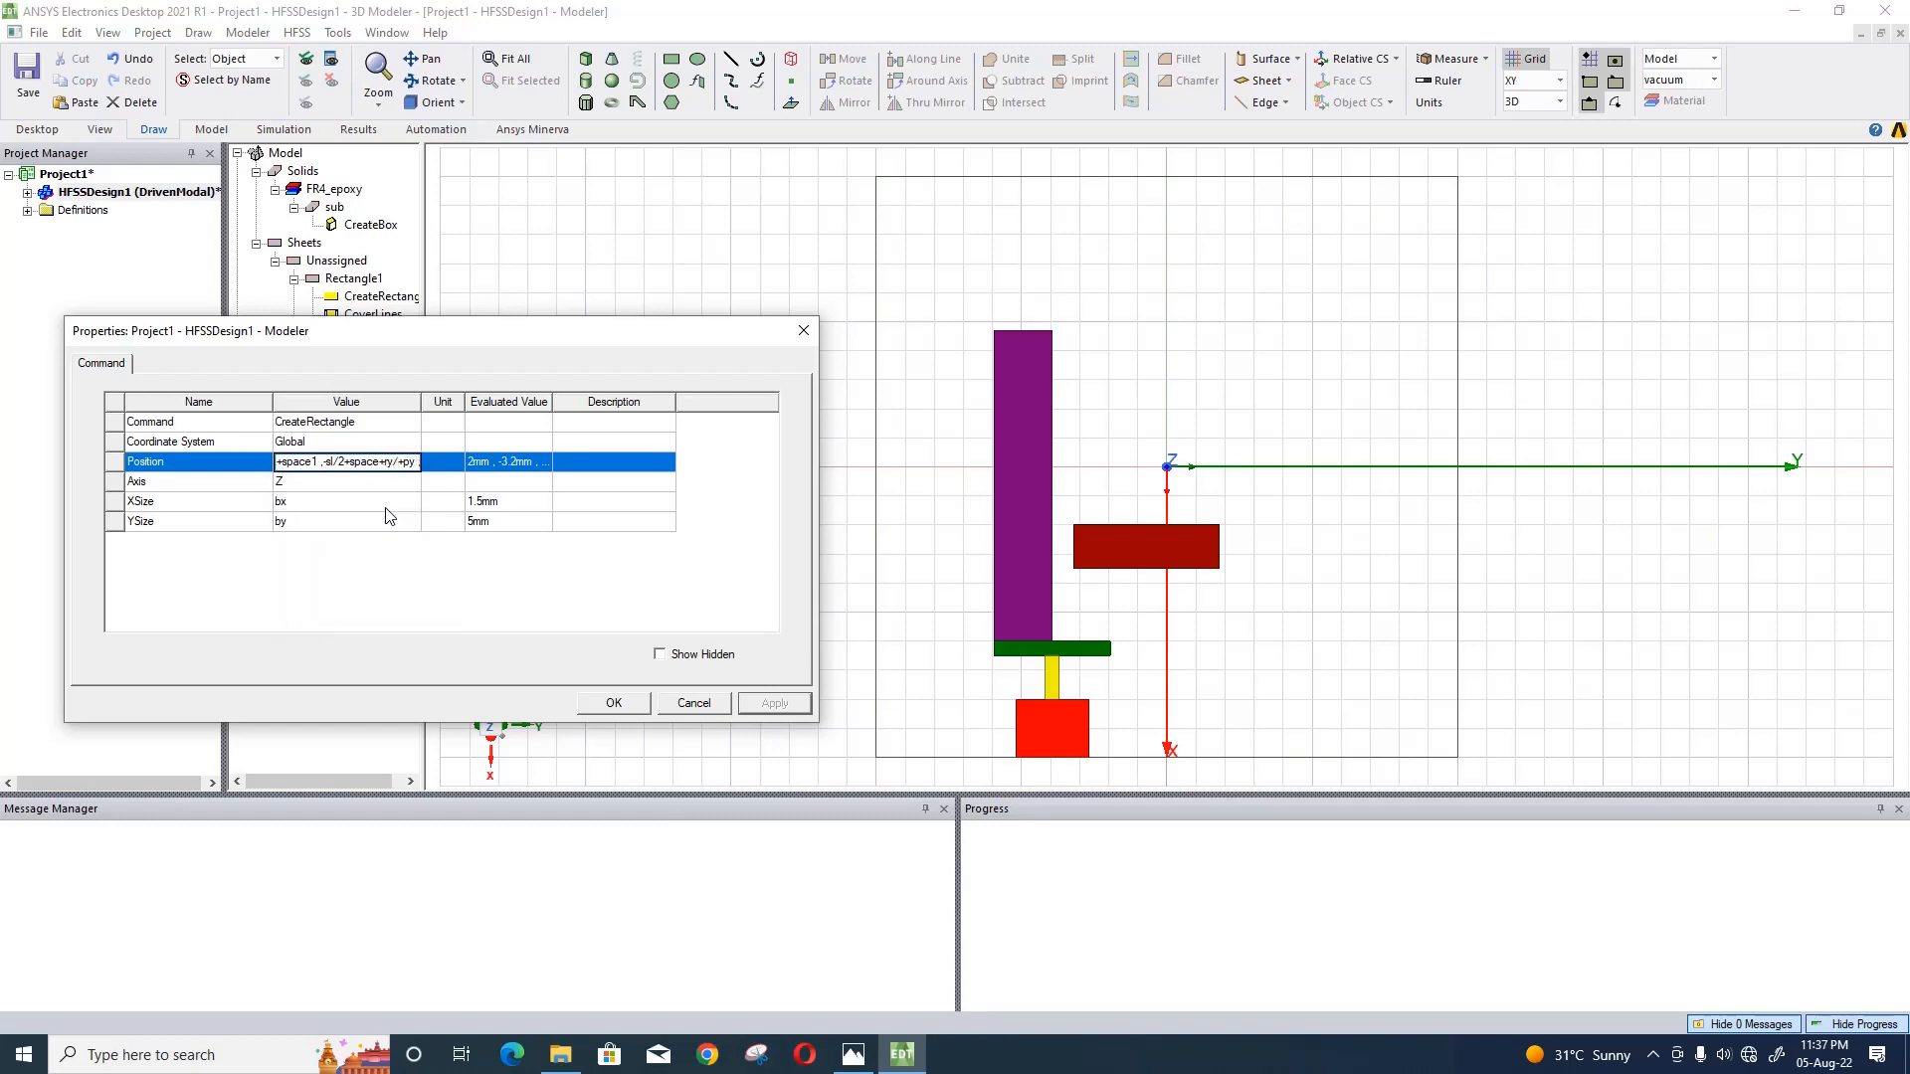
pyautogui.write('2-gy/2')
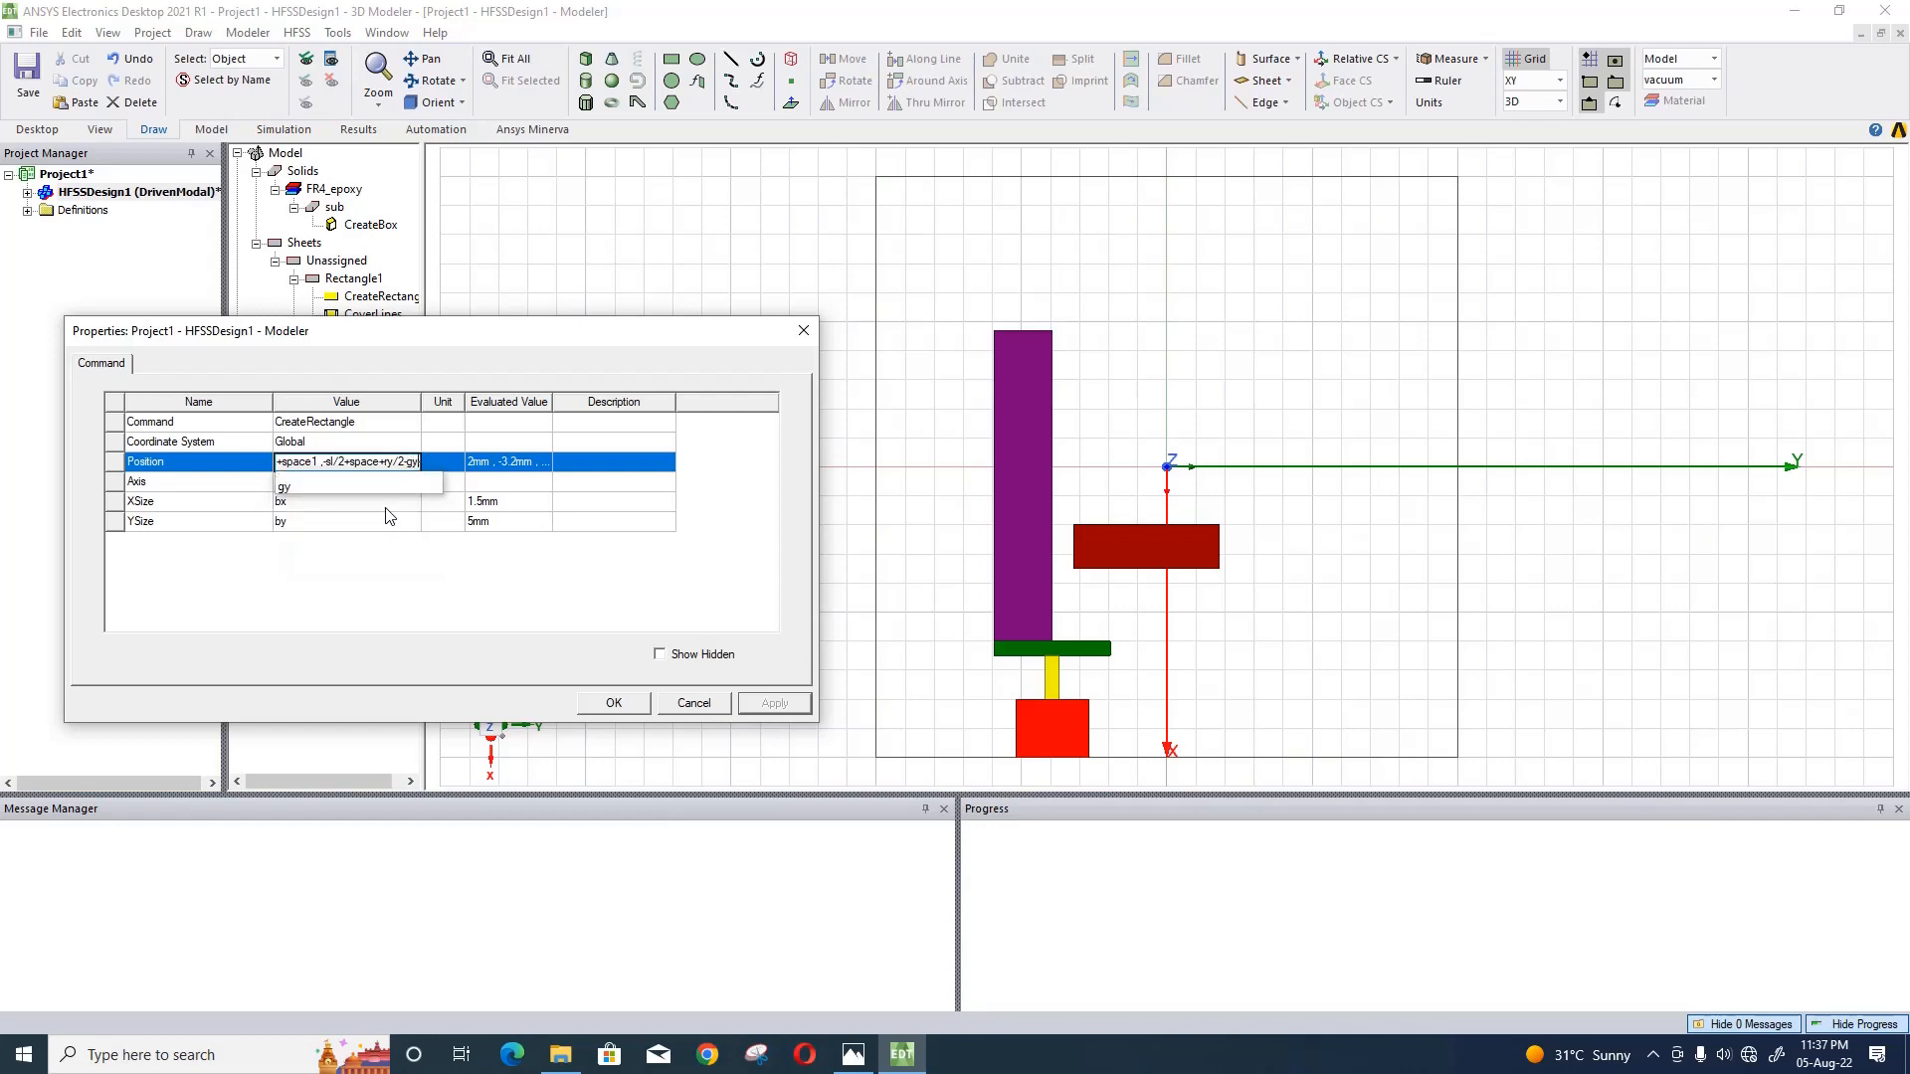
pyautogui.click(448, 582)
pyautogui.click(775, 703)
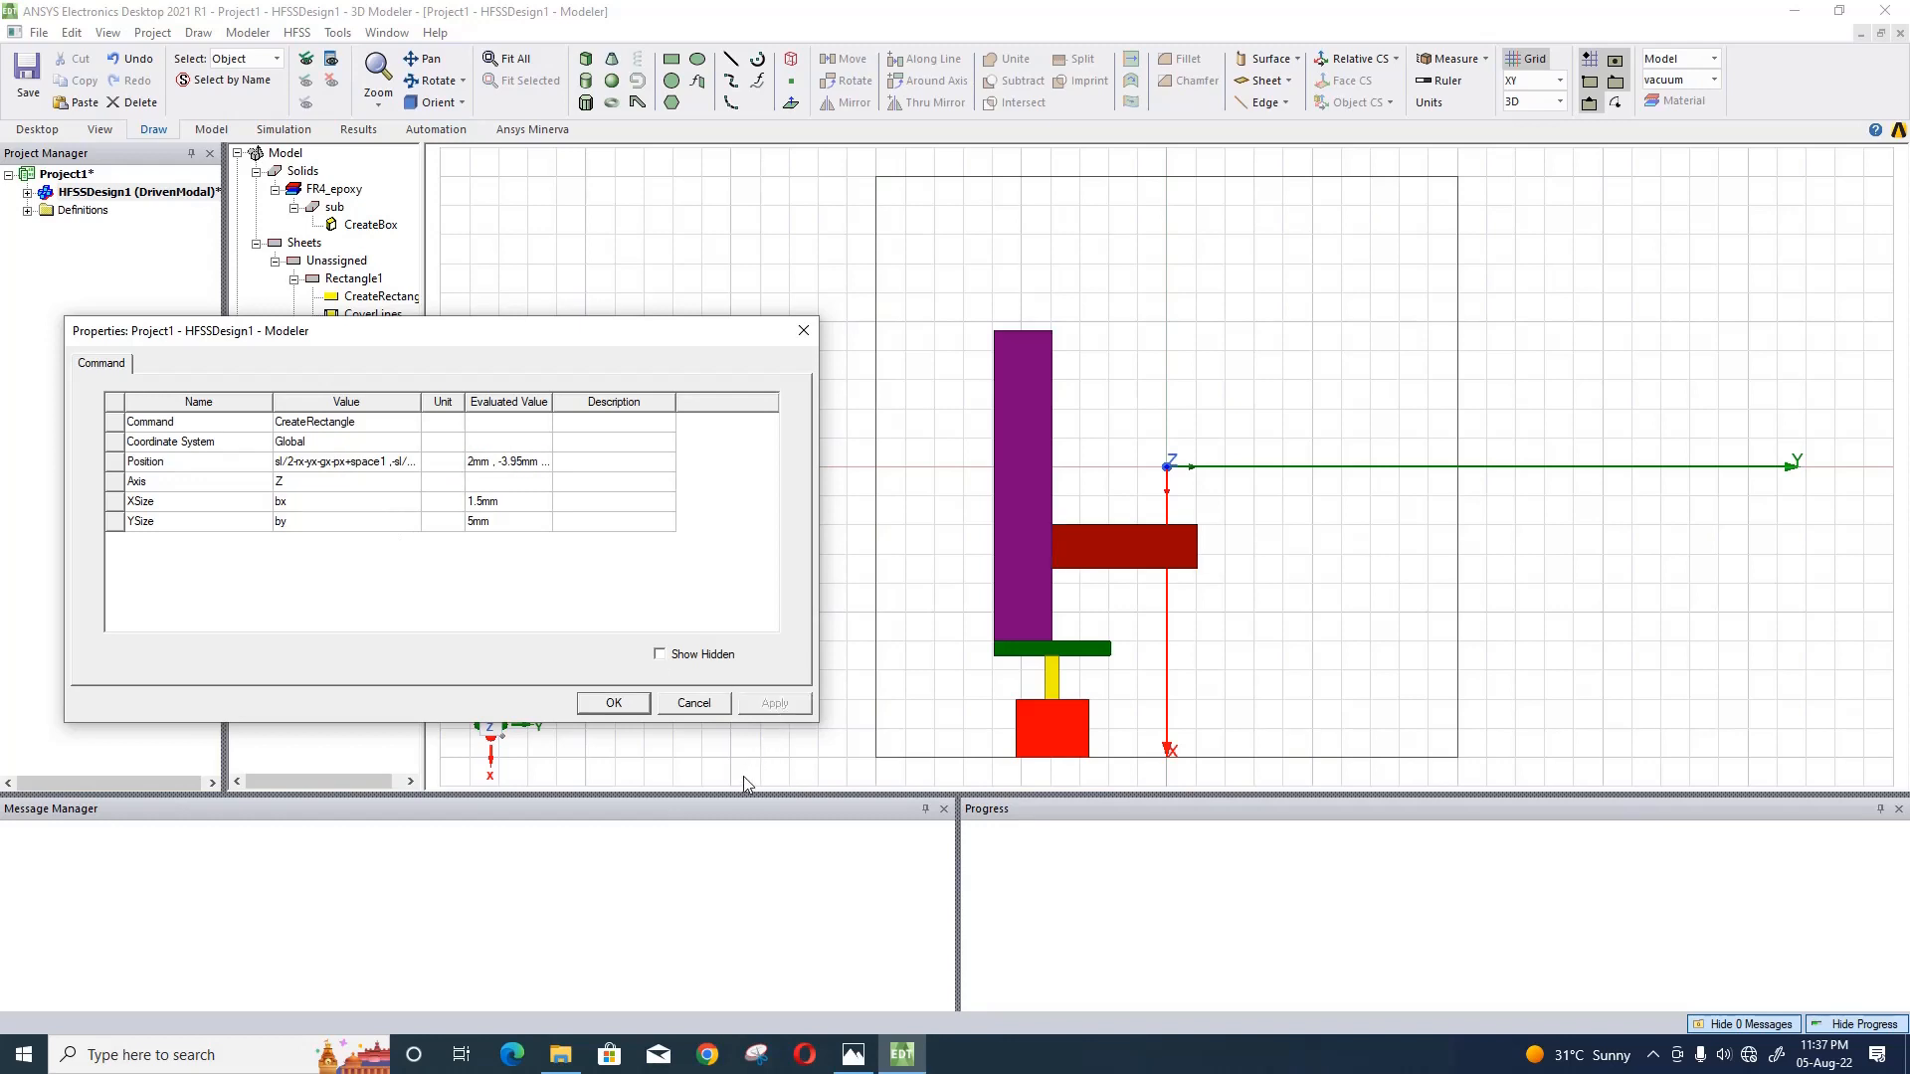
pyautogui.click(605, 704)
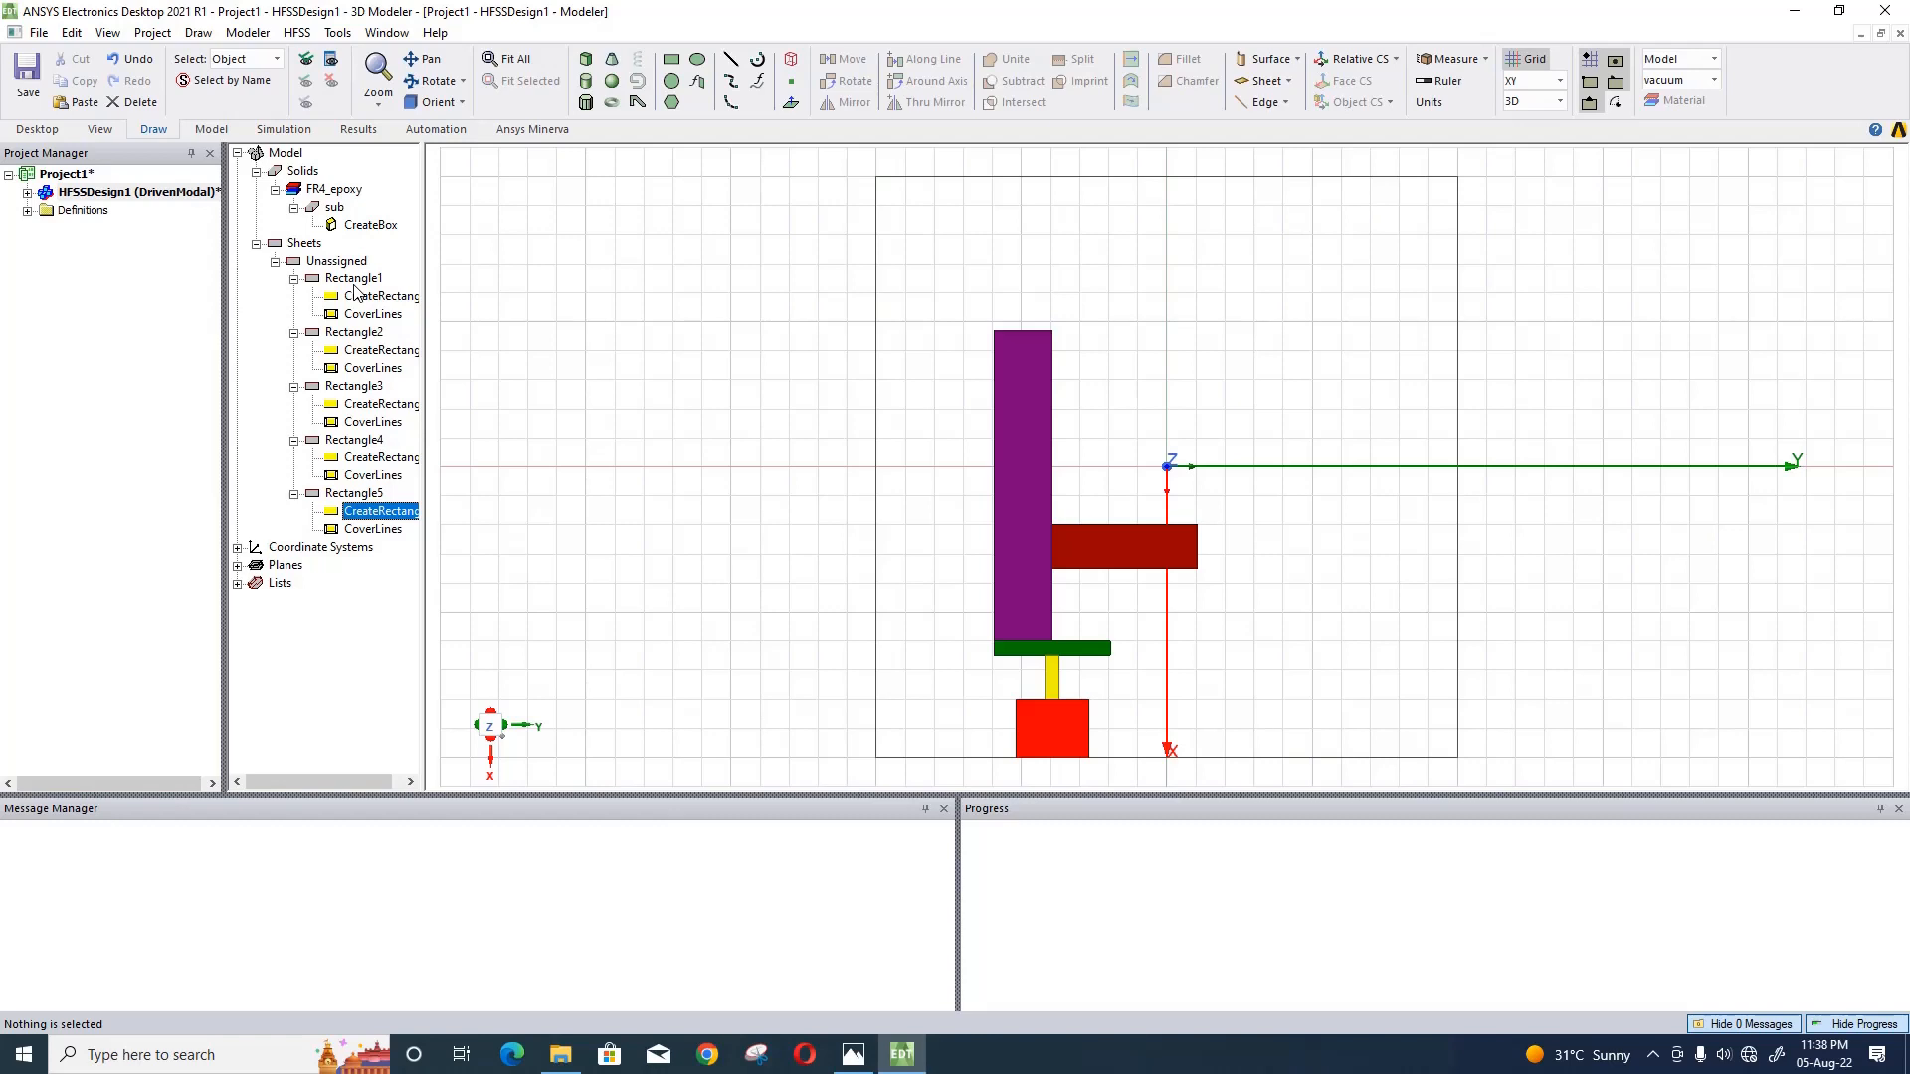
# - Unite all five coloured rectangle sheets into a single sheet, keeping the first rectangle as the base
pyautogui.click(355, 280)
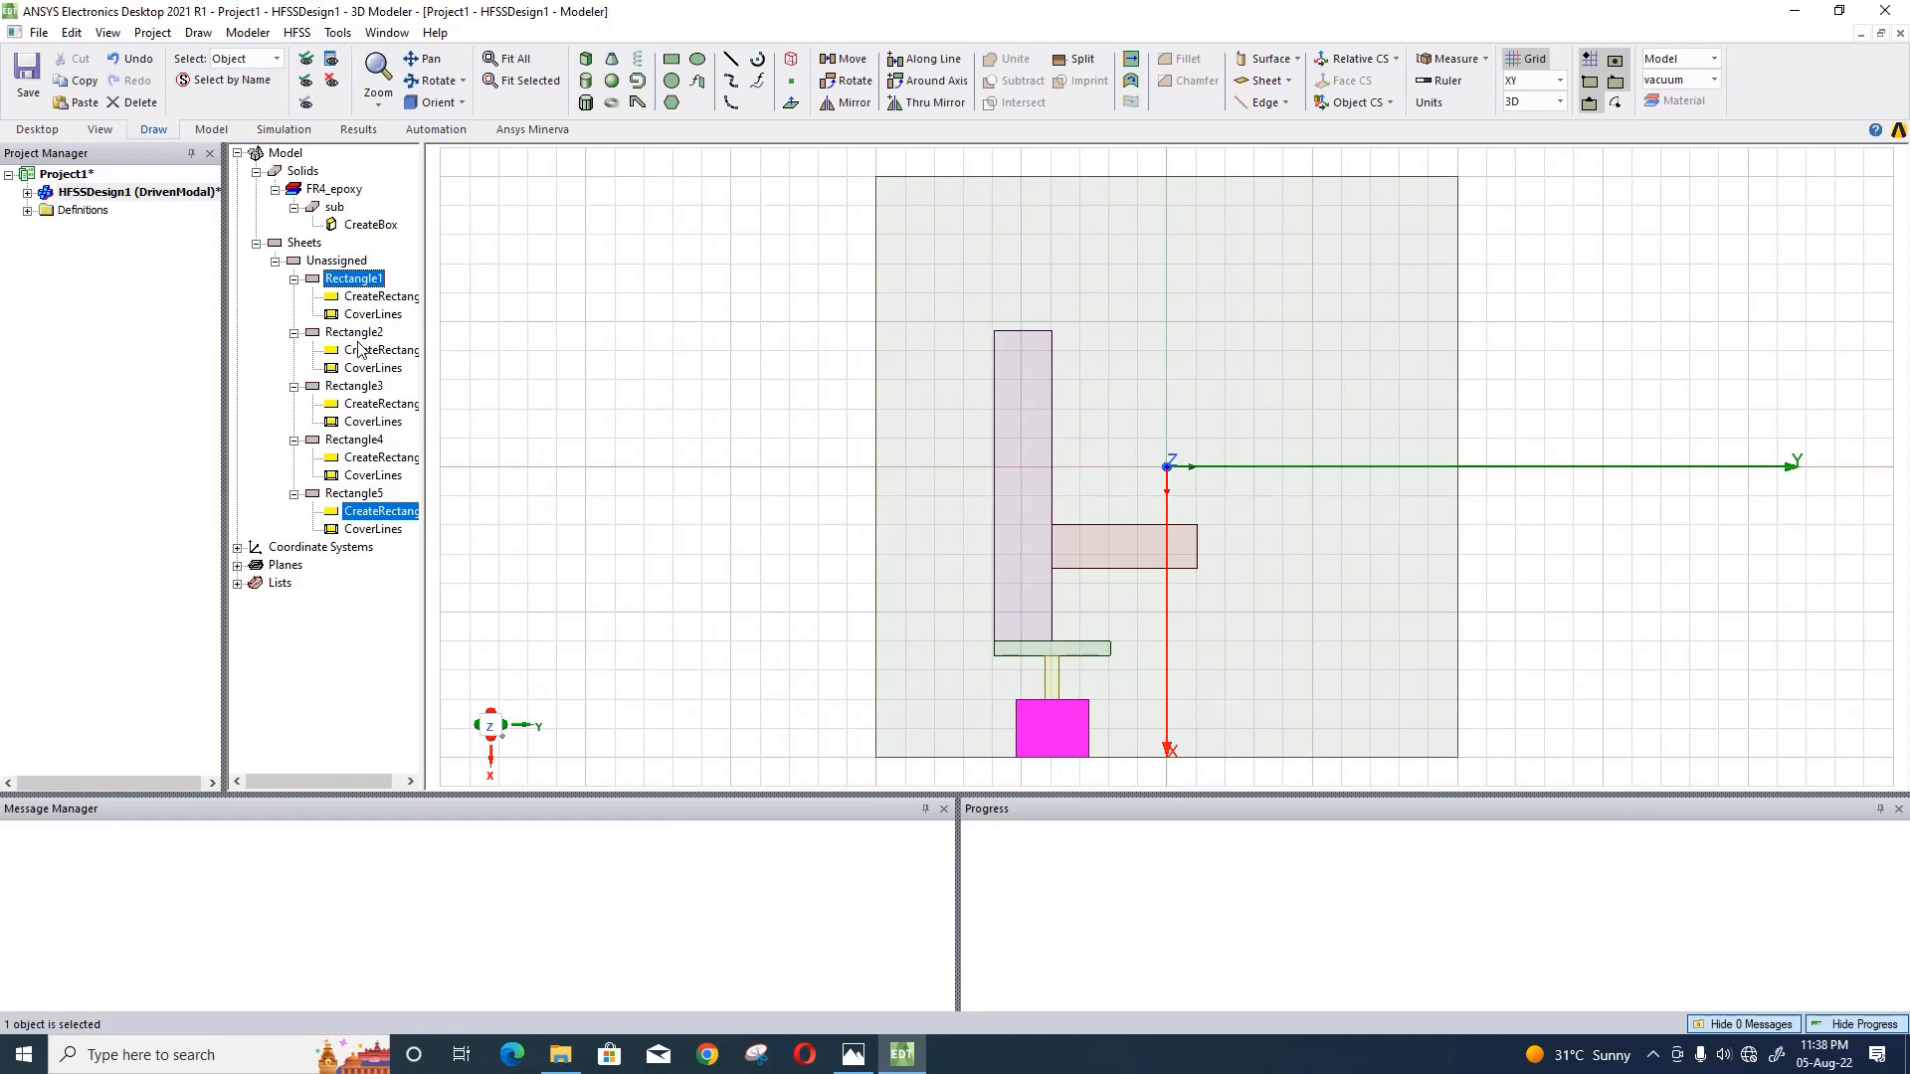
pyautogui.keyDown('ctrl'); pyautogui.click(358, 335); pyautogui.keyUp('ctrl')
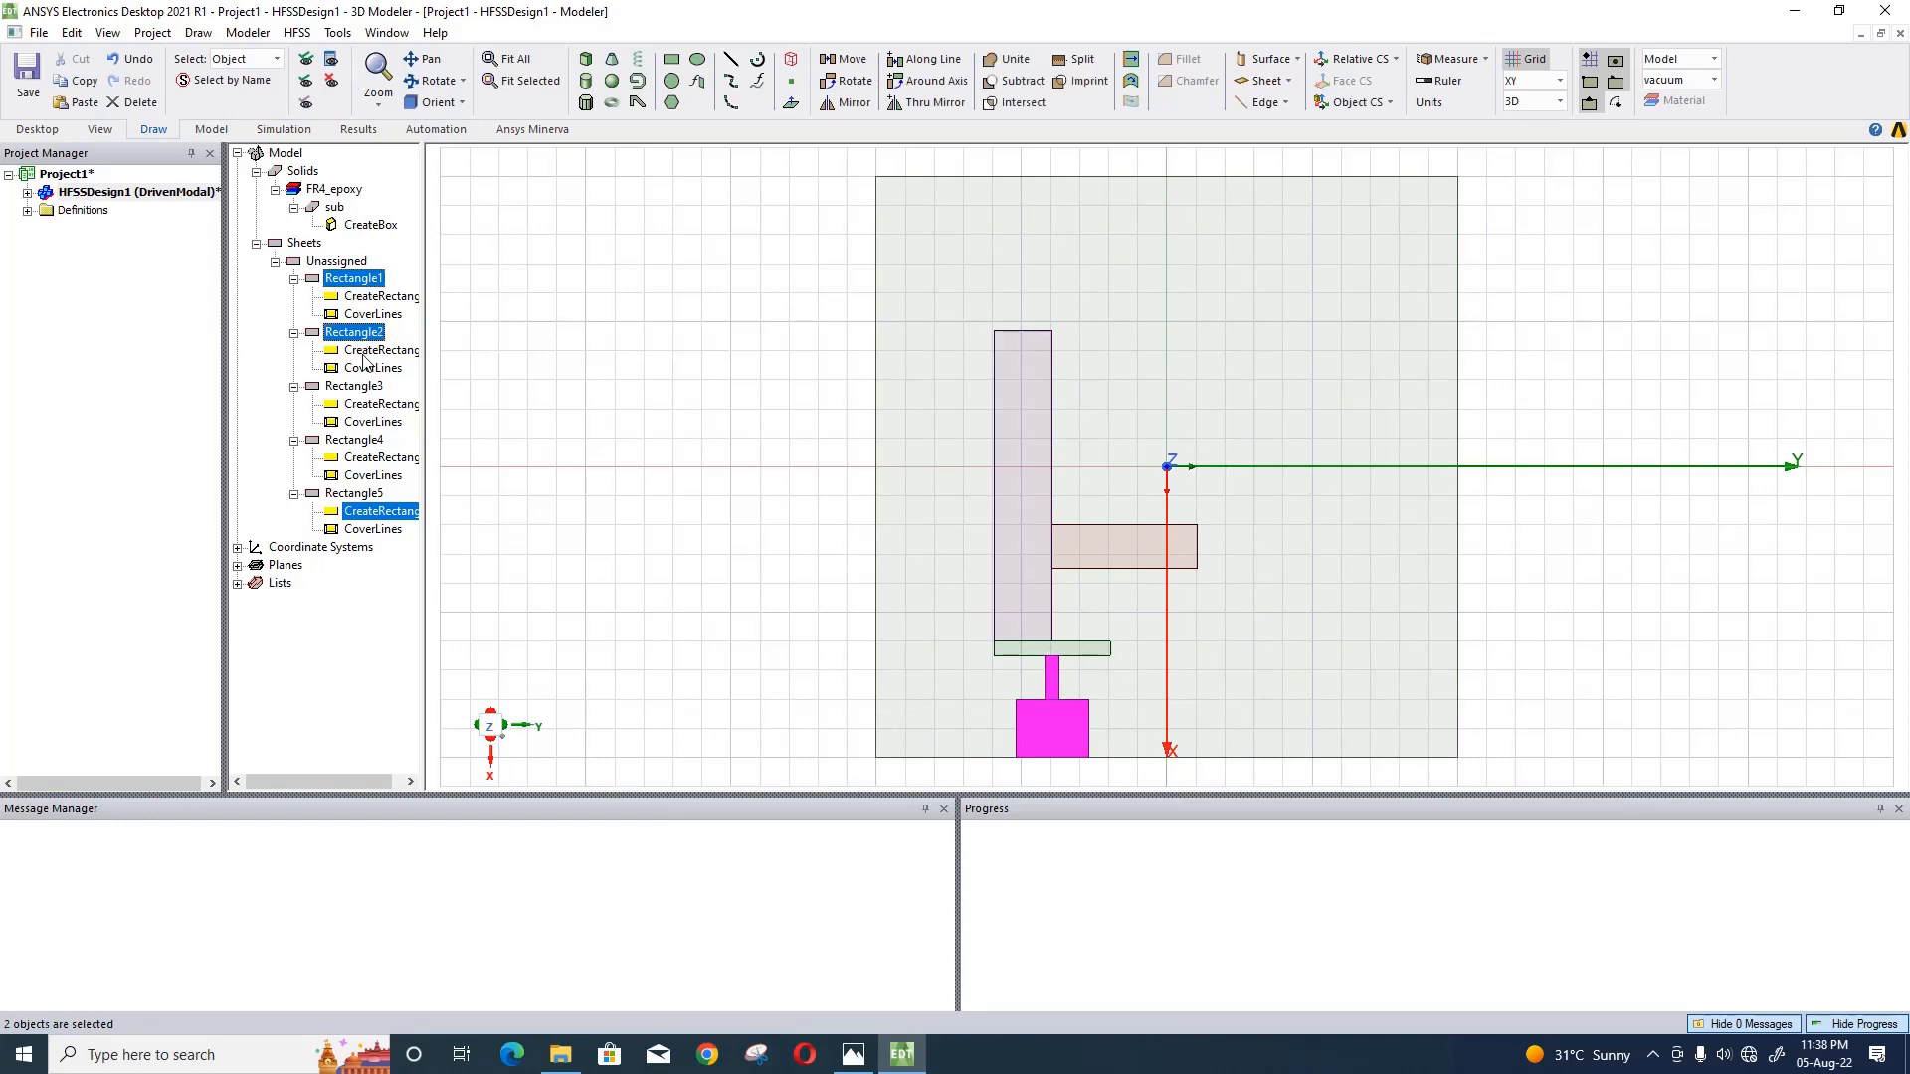
pyautogui.keyDown('ctrl'); pyautogui.click(371, 495); pyautogui.keyUp('ctrl')
pyautogui.keyDown('ctrl'); pyautogui.click(364, 441); pyautogui.keyUp('ctrl')
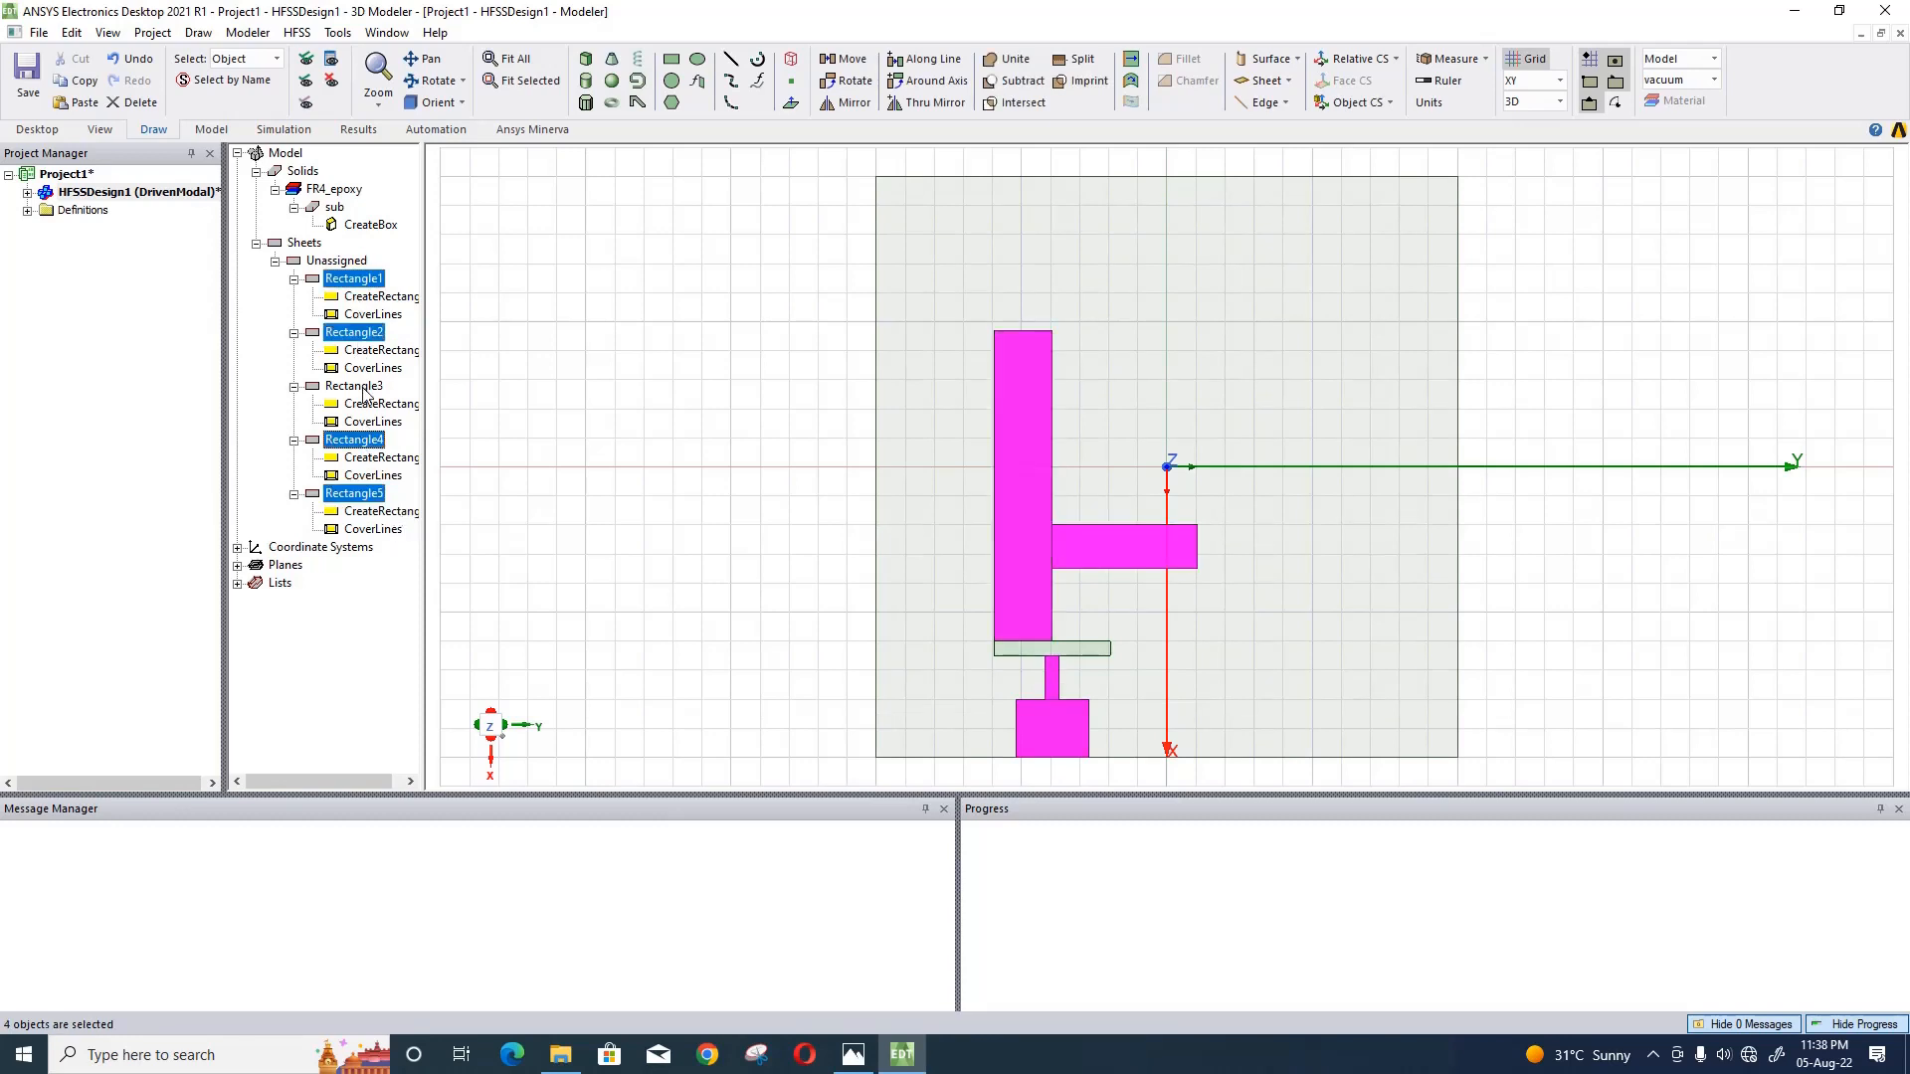
pyautogui.keyDown('ctrl'); pyautogui.click(364, 387); pyautogui.keyUp('ctrl')
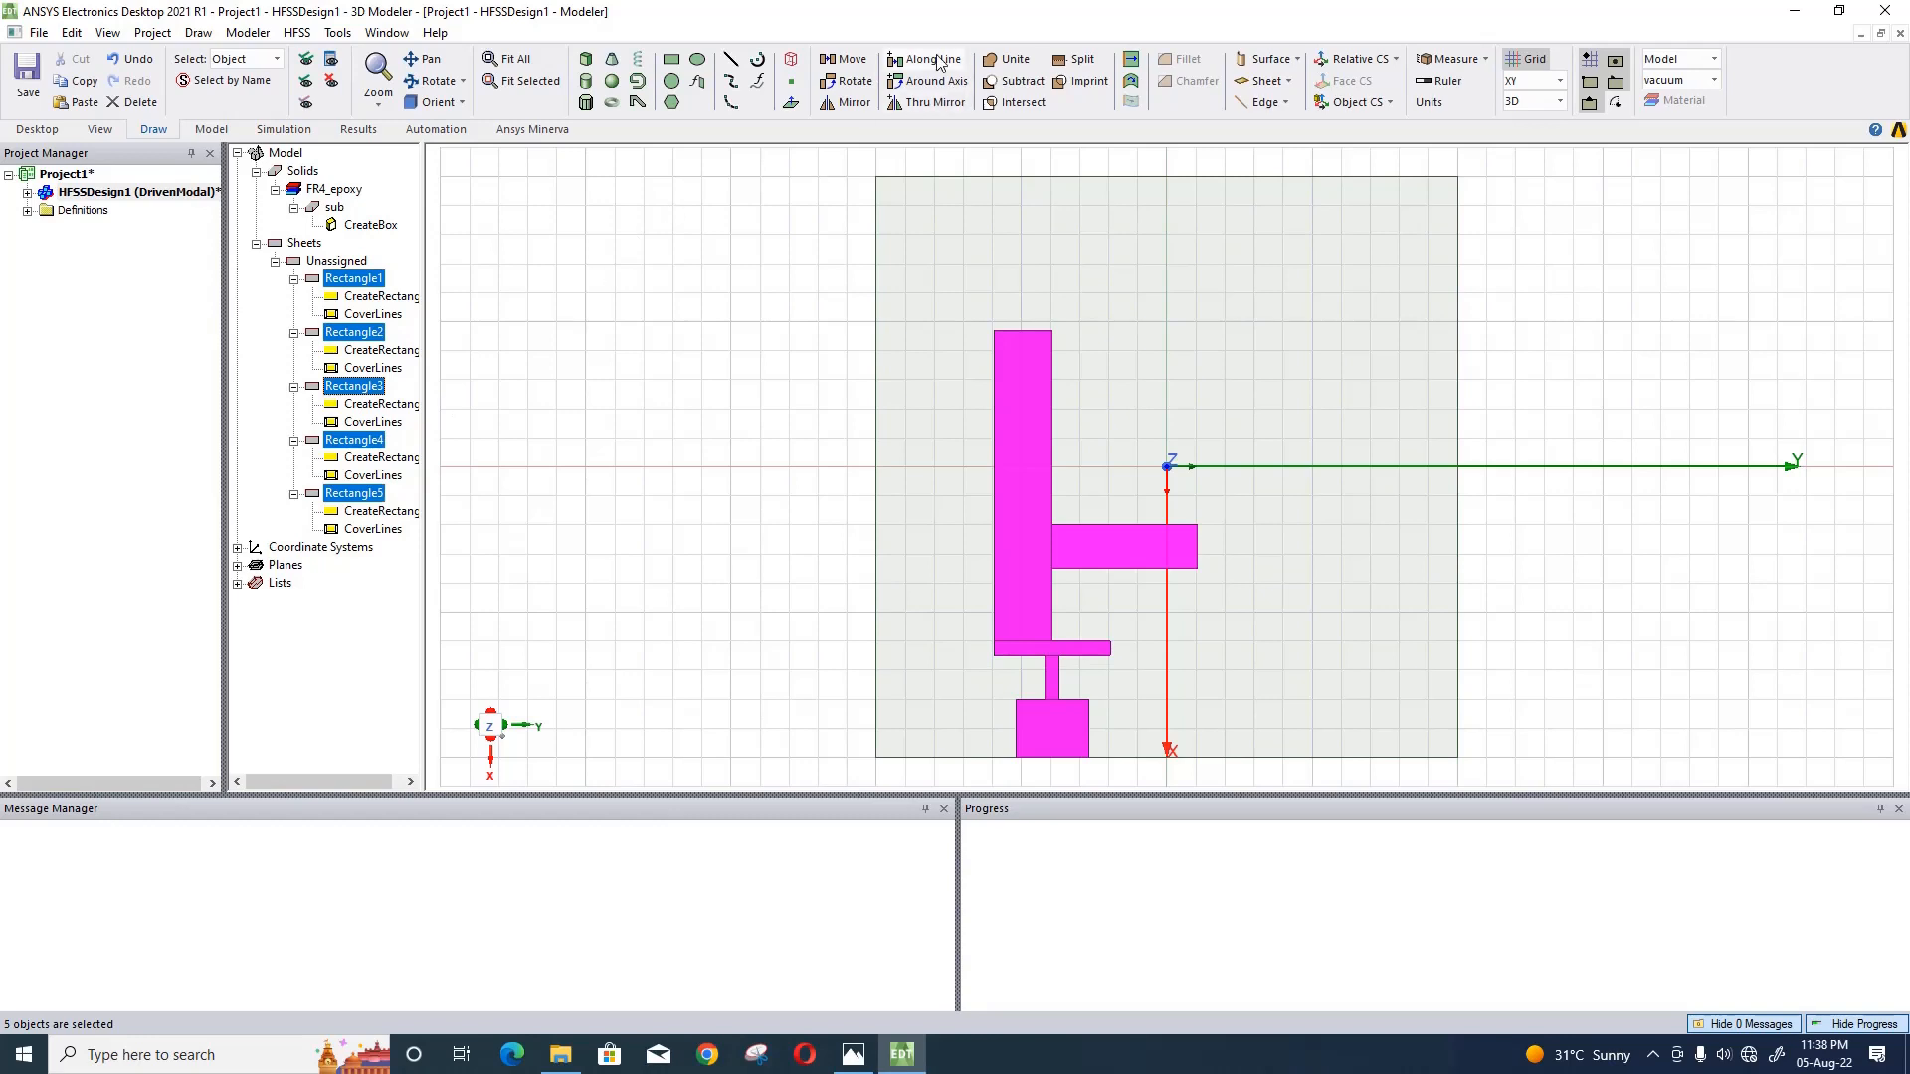
pyautogui.click(1019, 67)
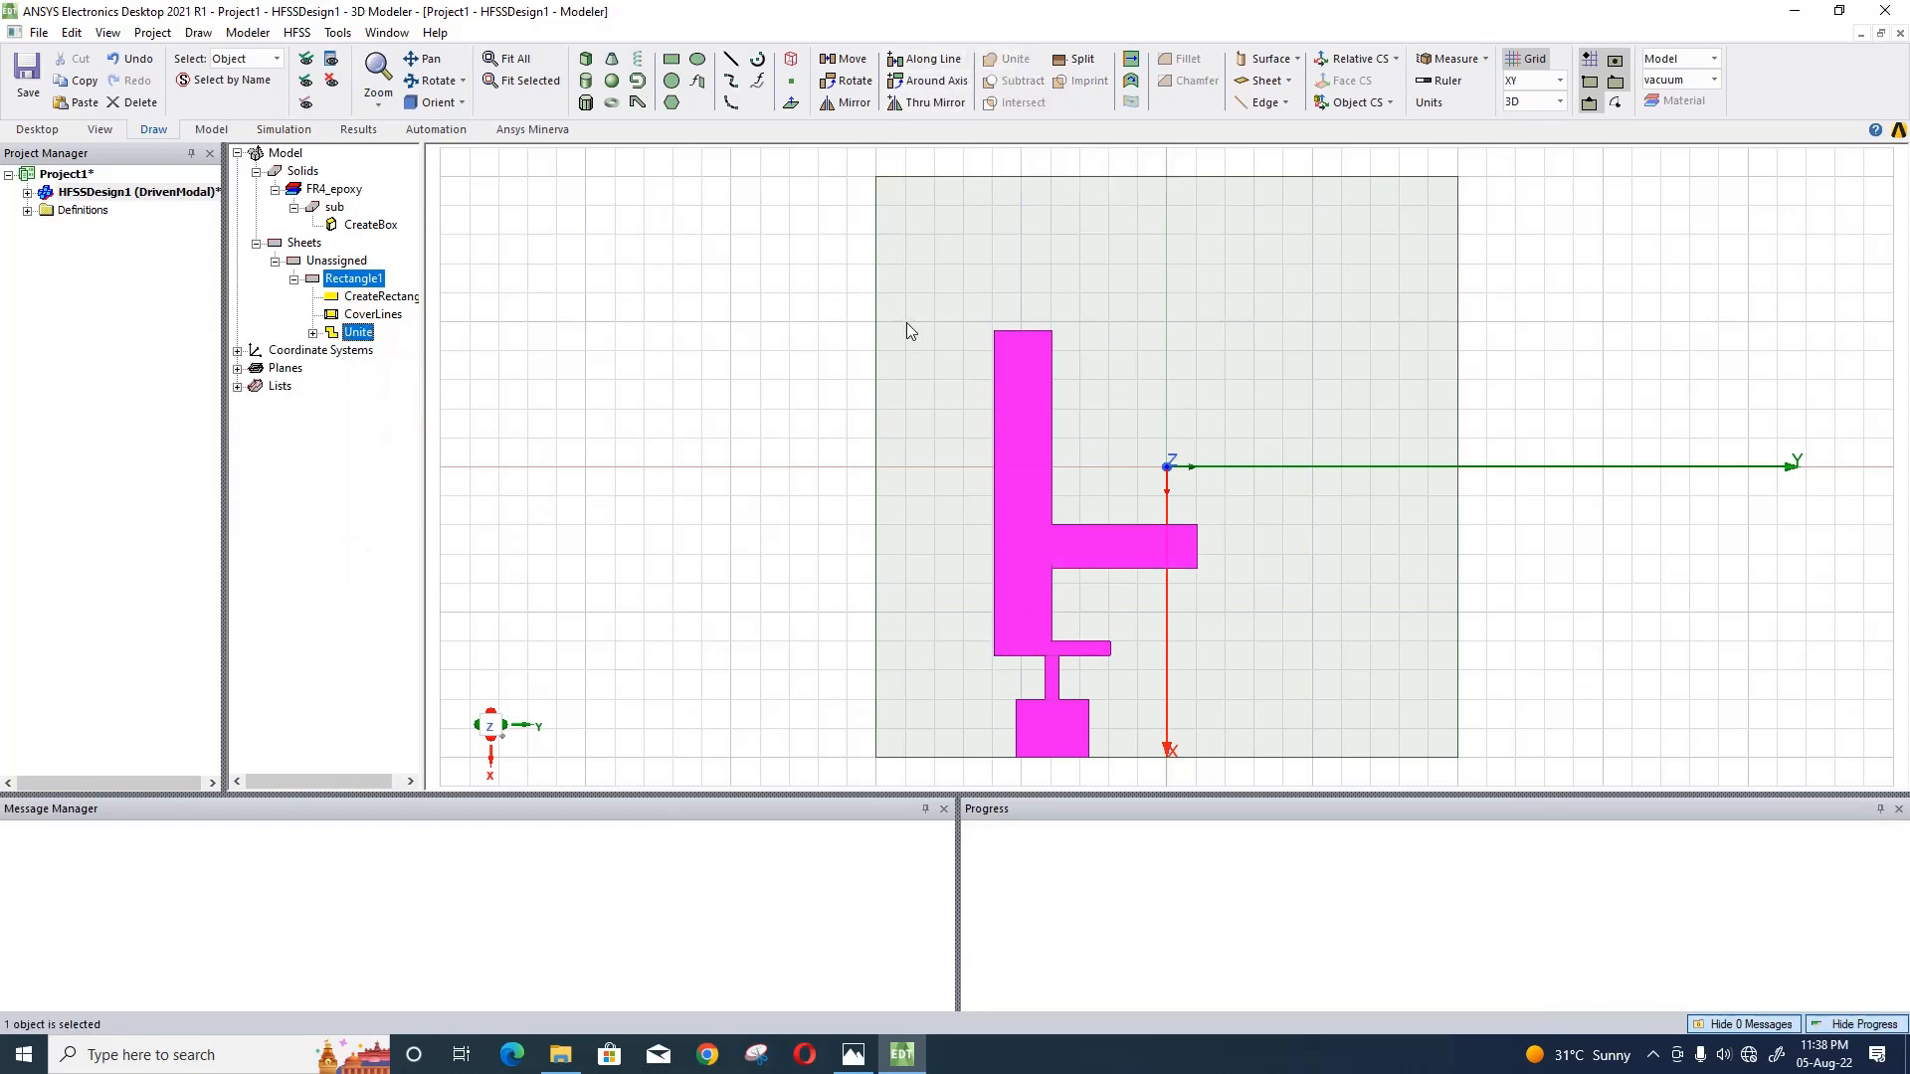
# - Change the united sheet's color to the basic pink with RGB 255, 0, 128
pyautogui.click(381, 285)
pyautogui.doubleClick(381, 285)
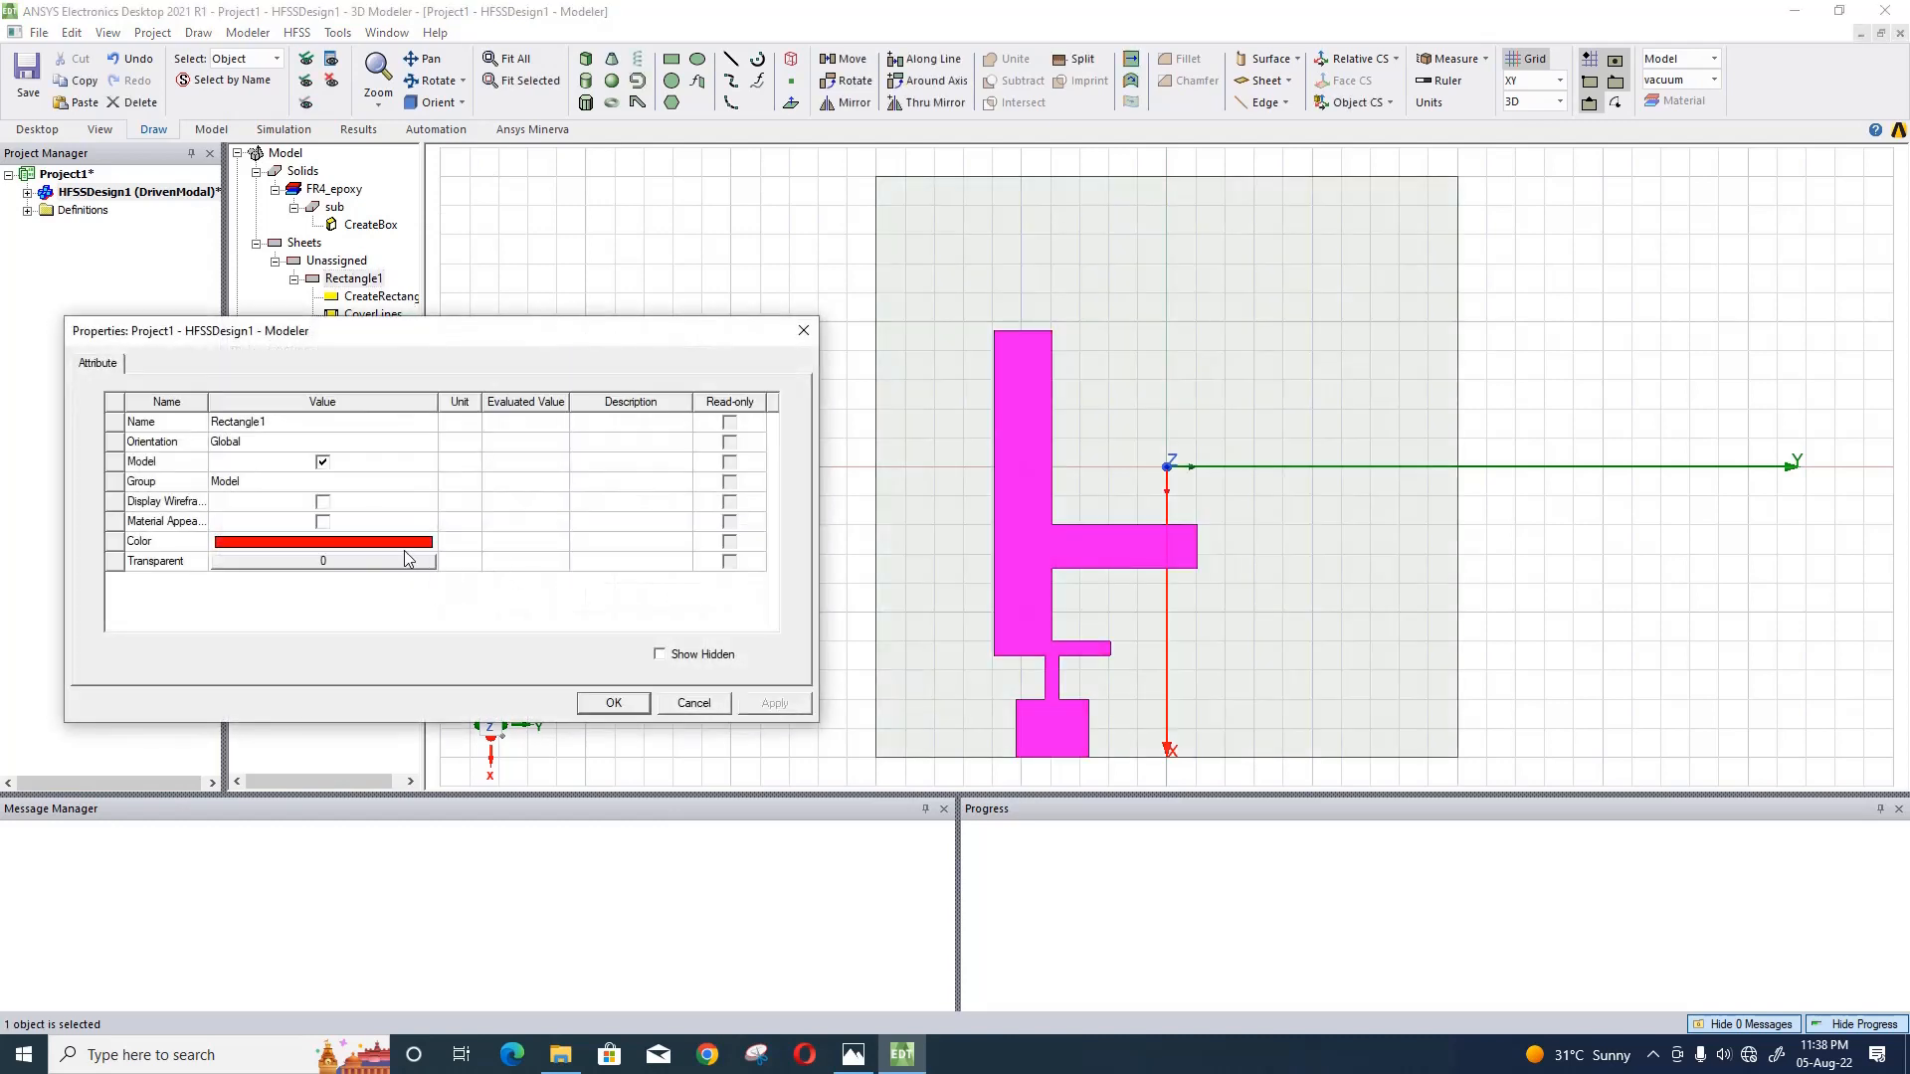
pyautogui.click(406, 544)
pyautogui.click(419, 462)
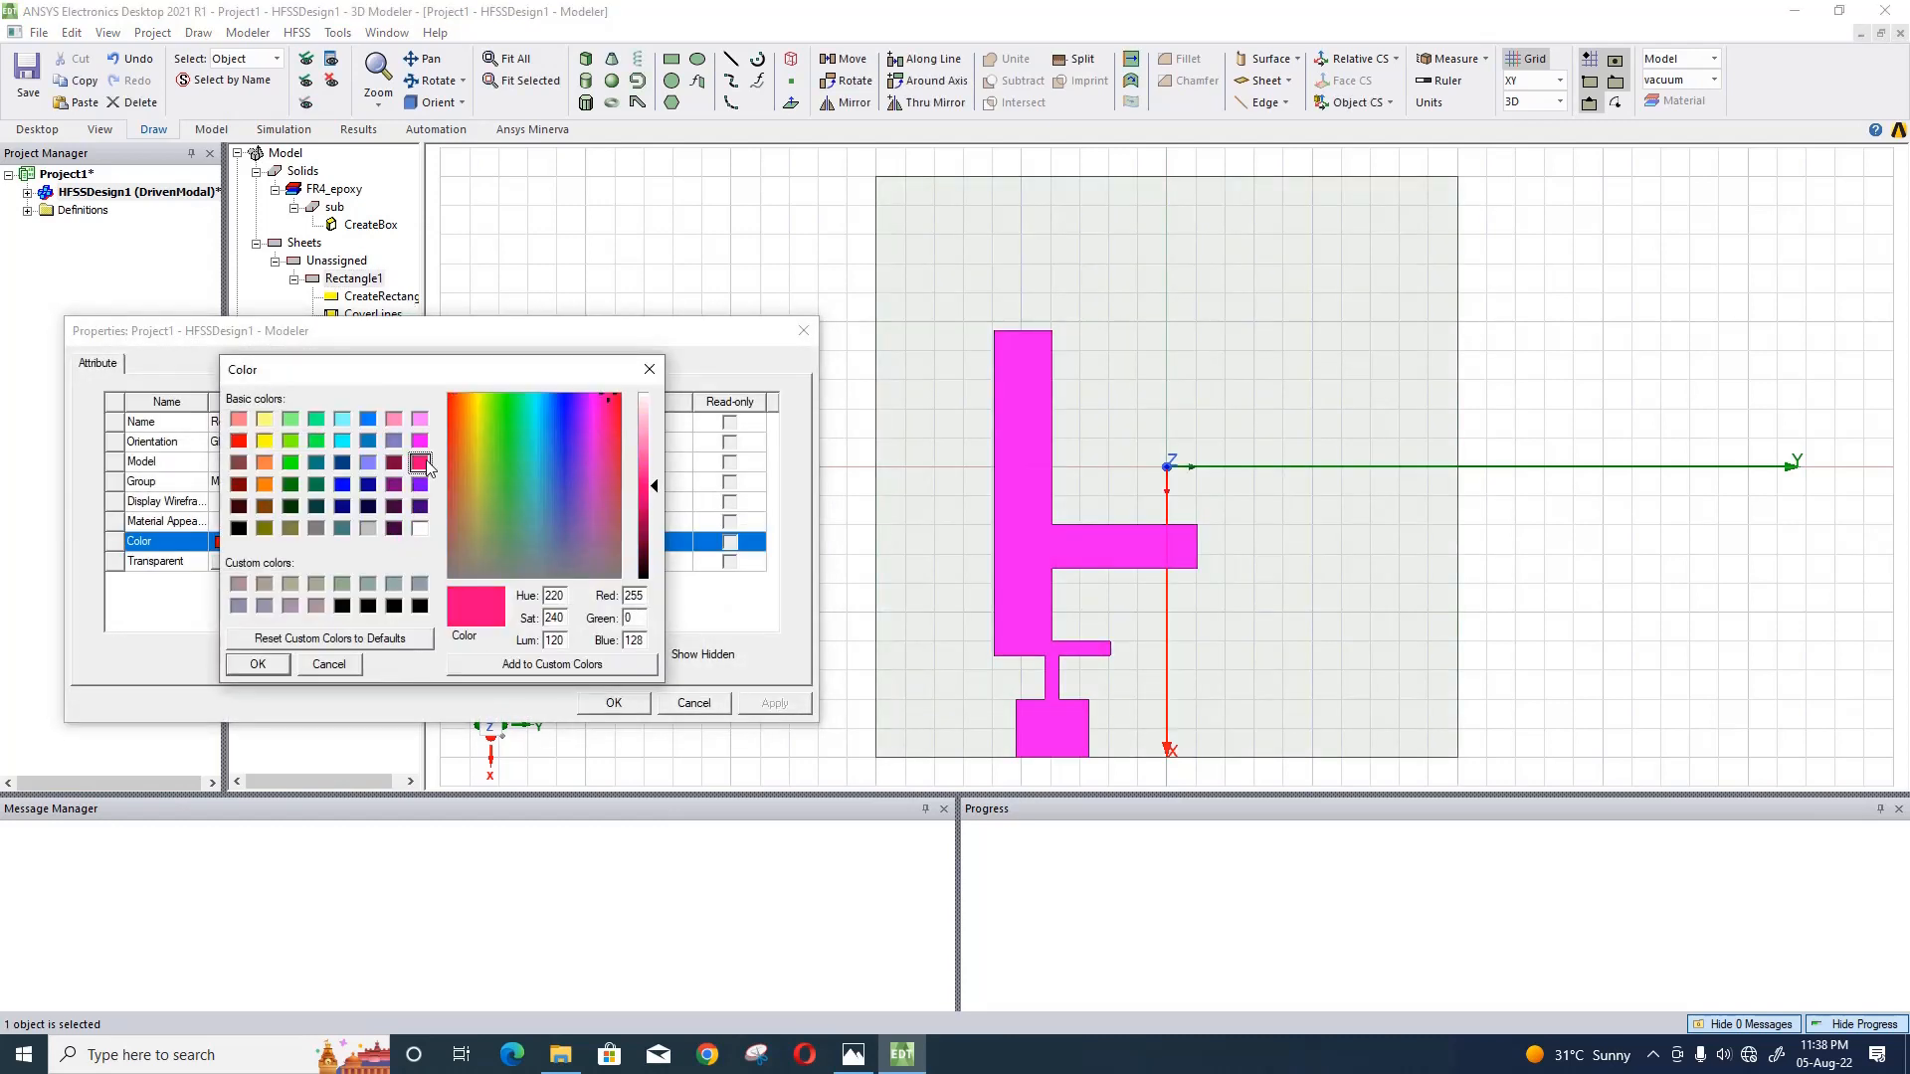
pyautogui.click(257, 665)
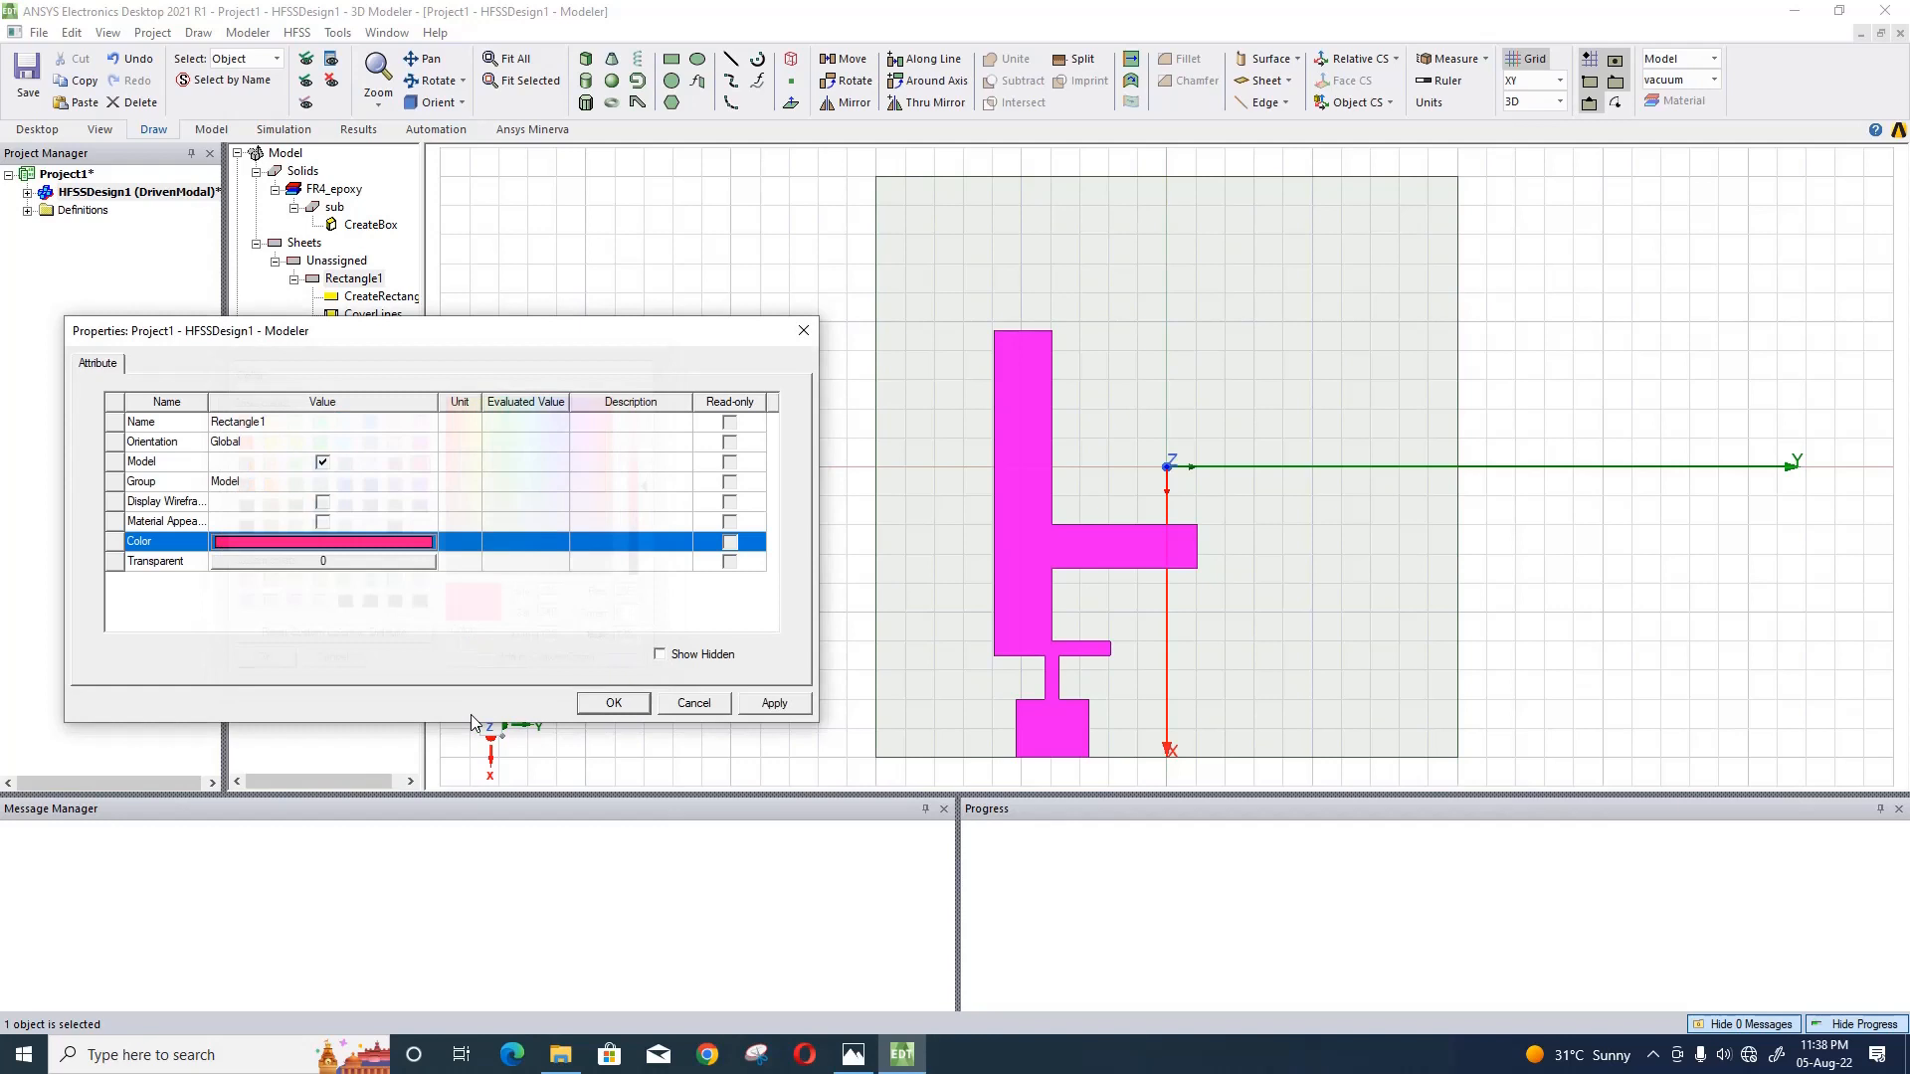
pyautogui.click(614, 702)
pyautogui.click(388, 414)
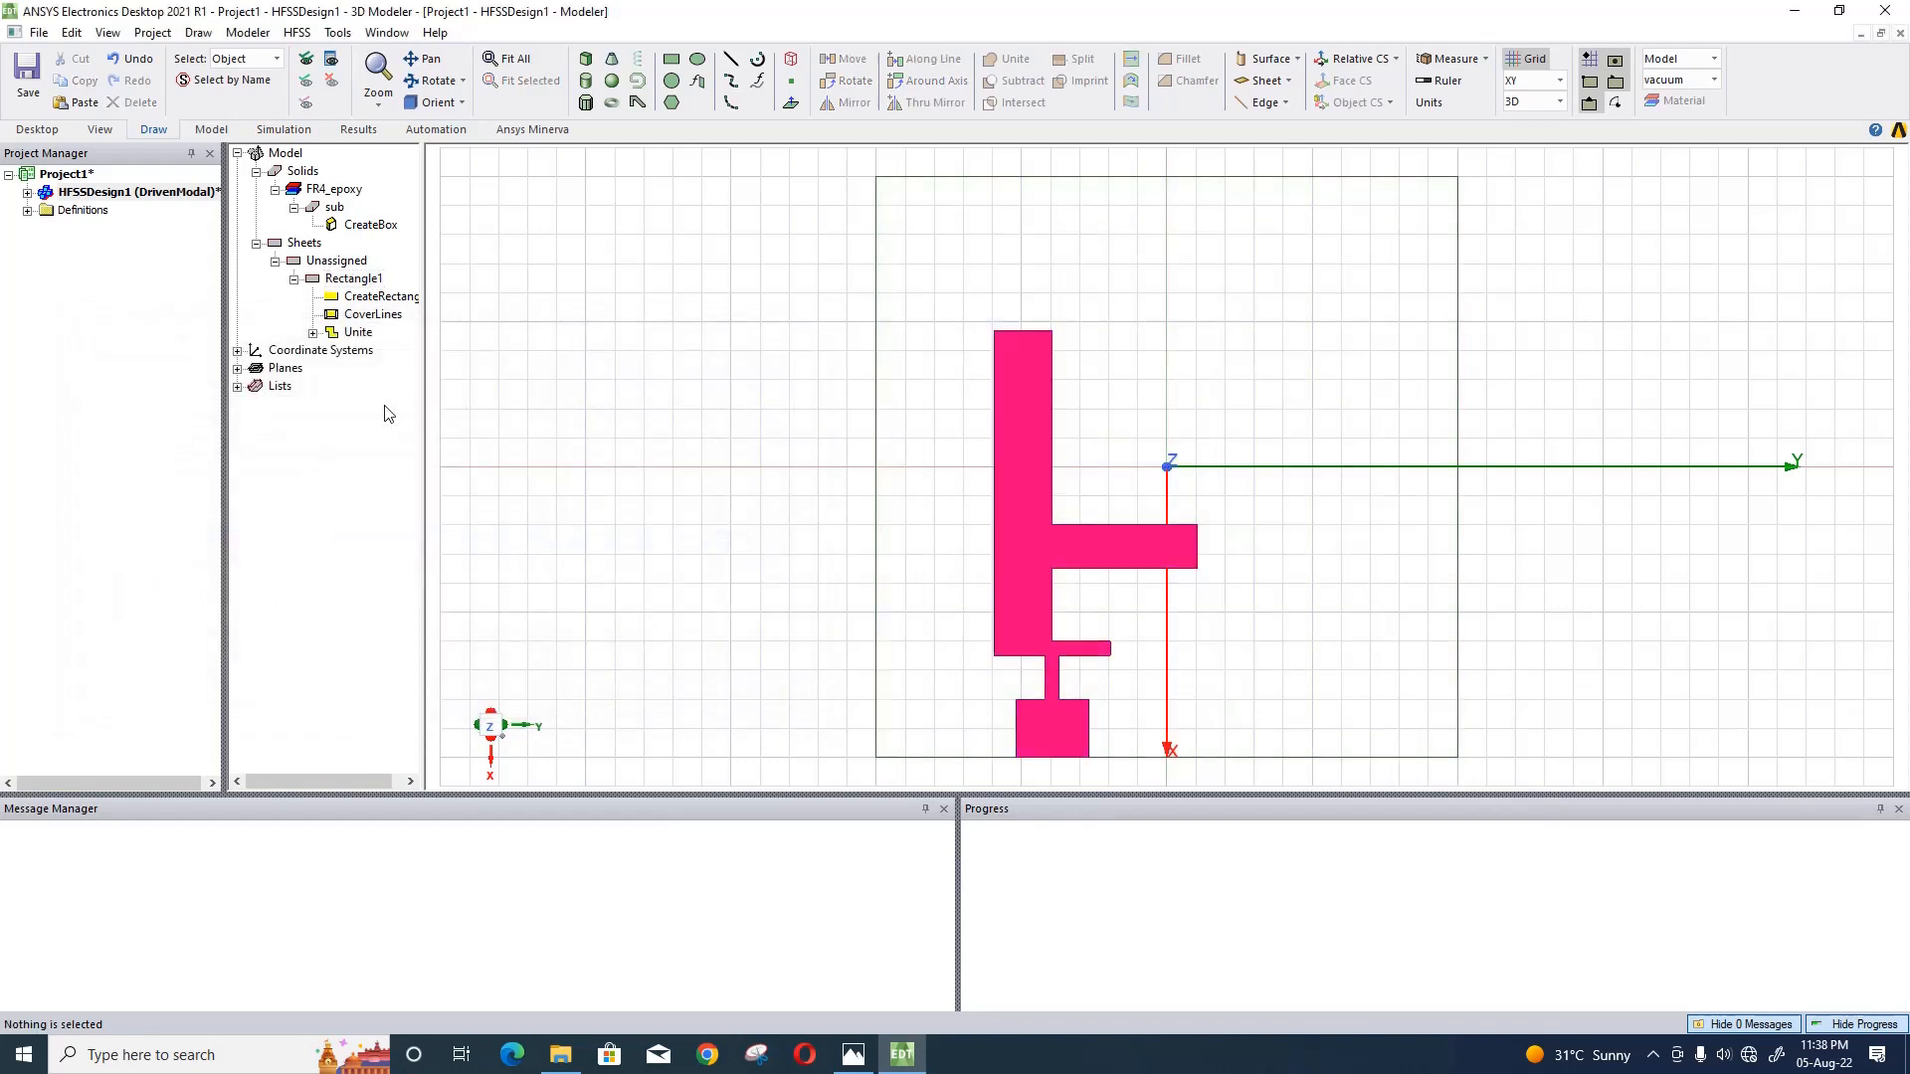
# - Hide the united pink sheet so that only the substrate stays in the view
pyautogui.rightClick(333, 282)
pyautogui.click(619, 396)
pyautogui.click(1019, 481)
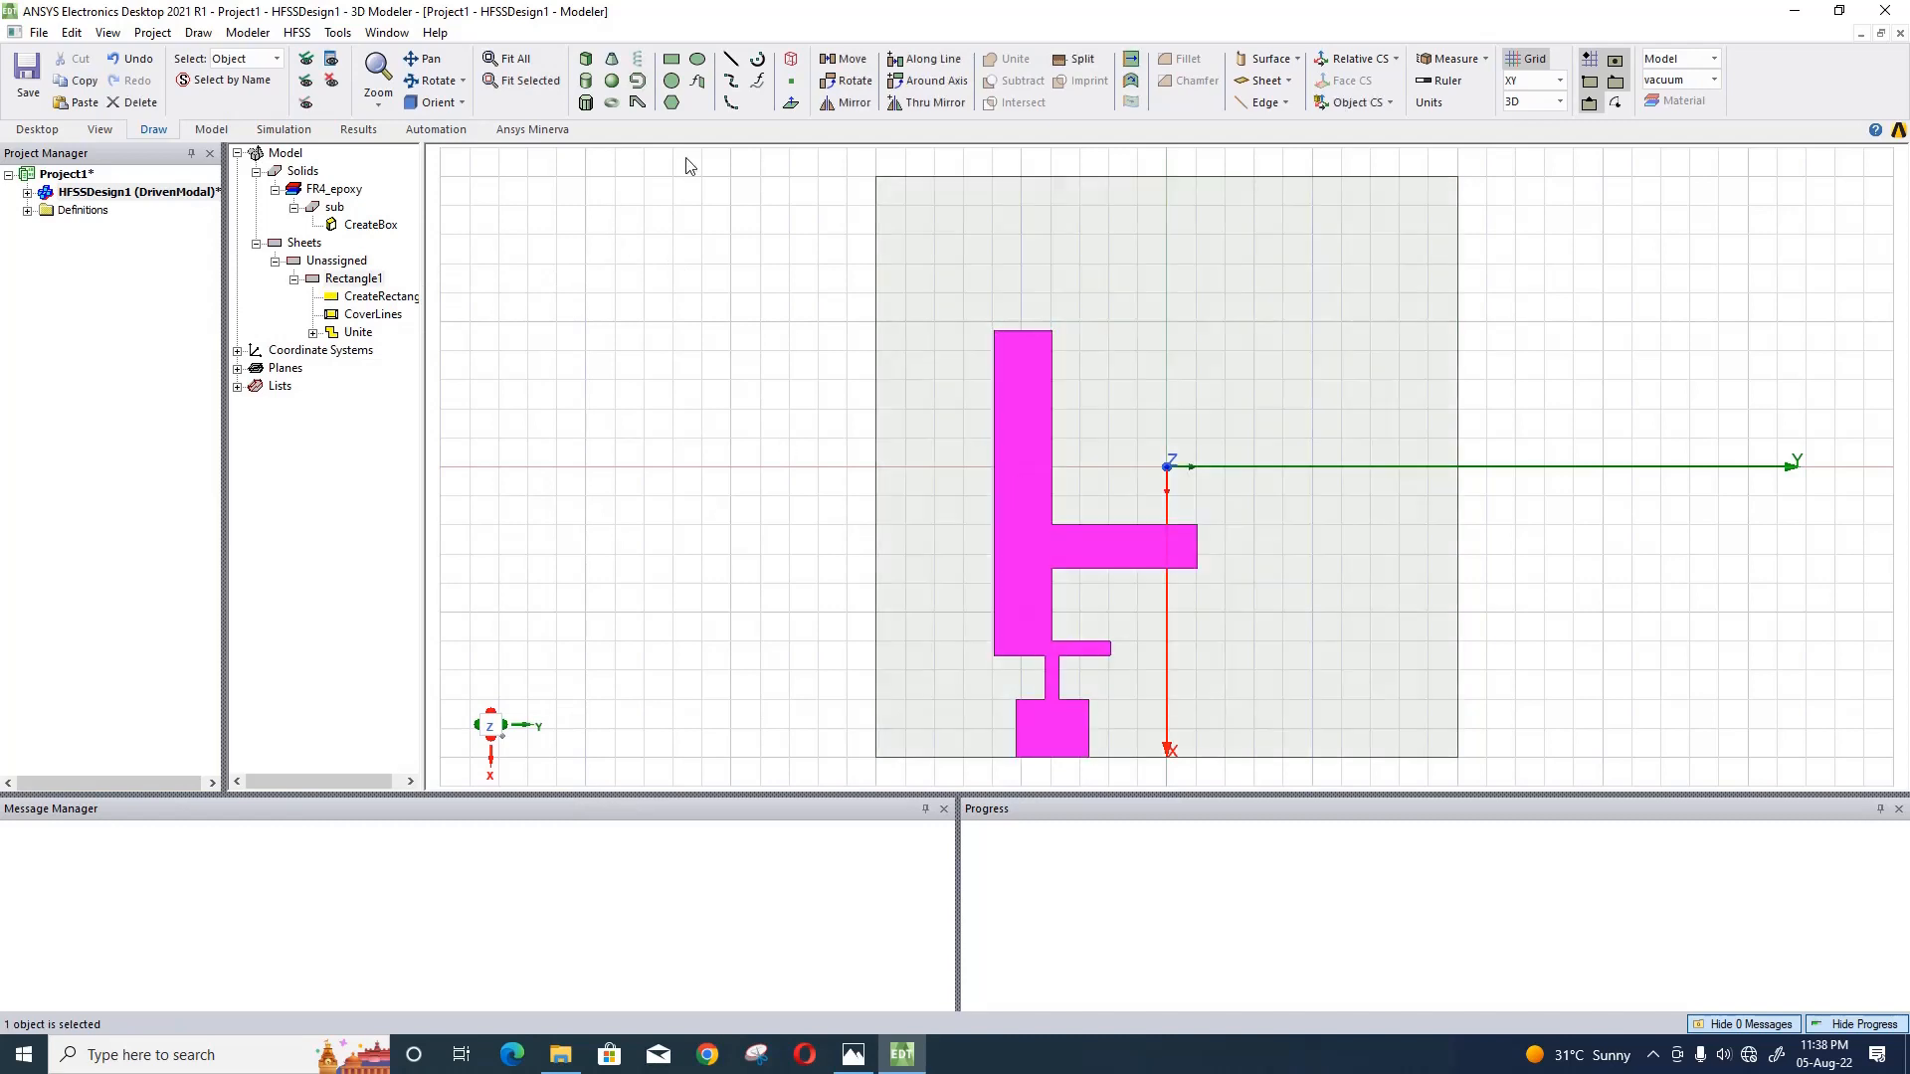
pyautogui.click(330, 83)
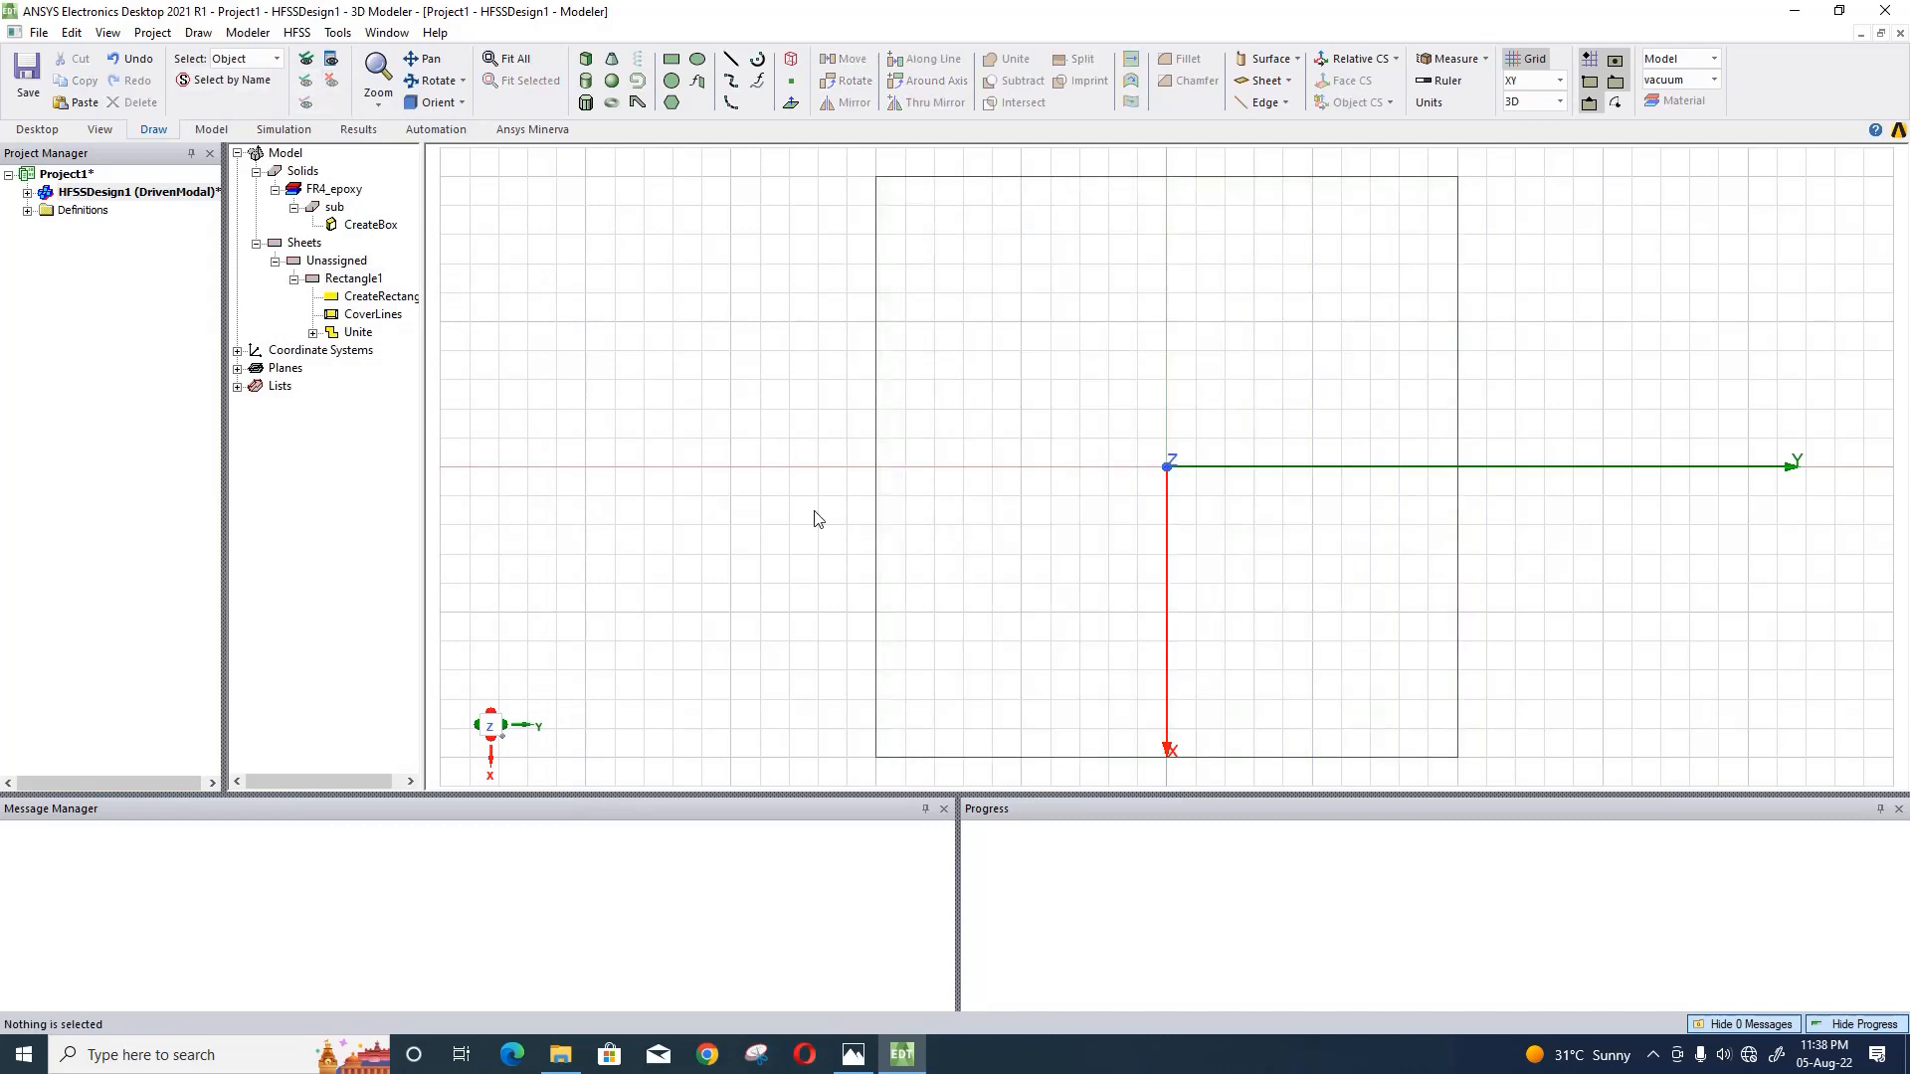
# - Draw a new rectangle sheet about 7 mm in X by 11 mm in Y, outside the substrate on its negative Y side
pyautogui.click(671, 62)
pyautogui.click(557, 293)
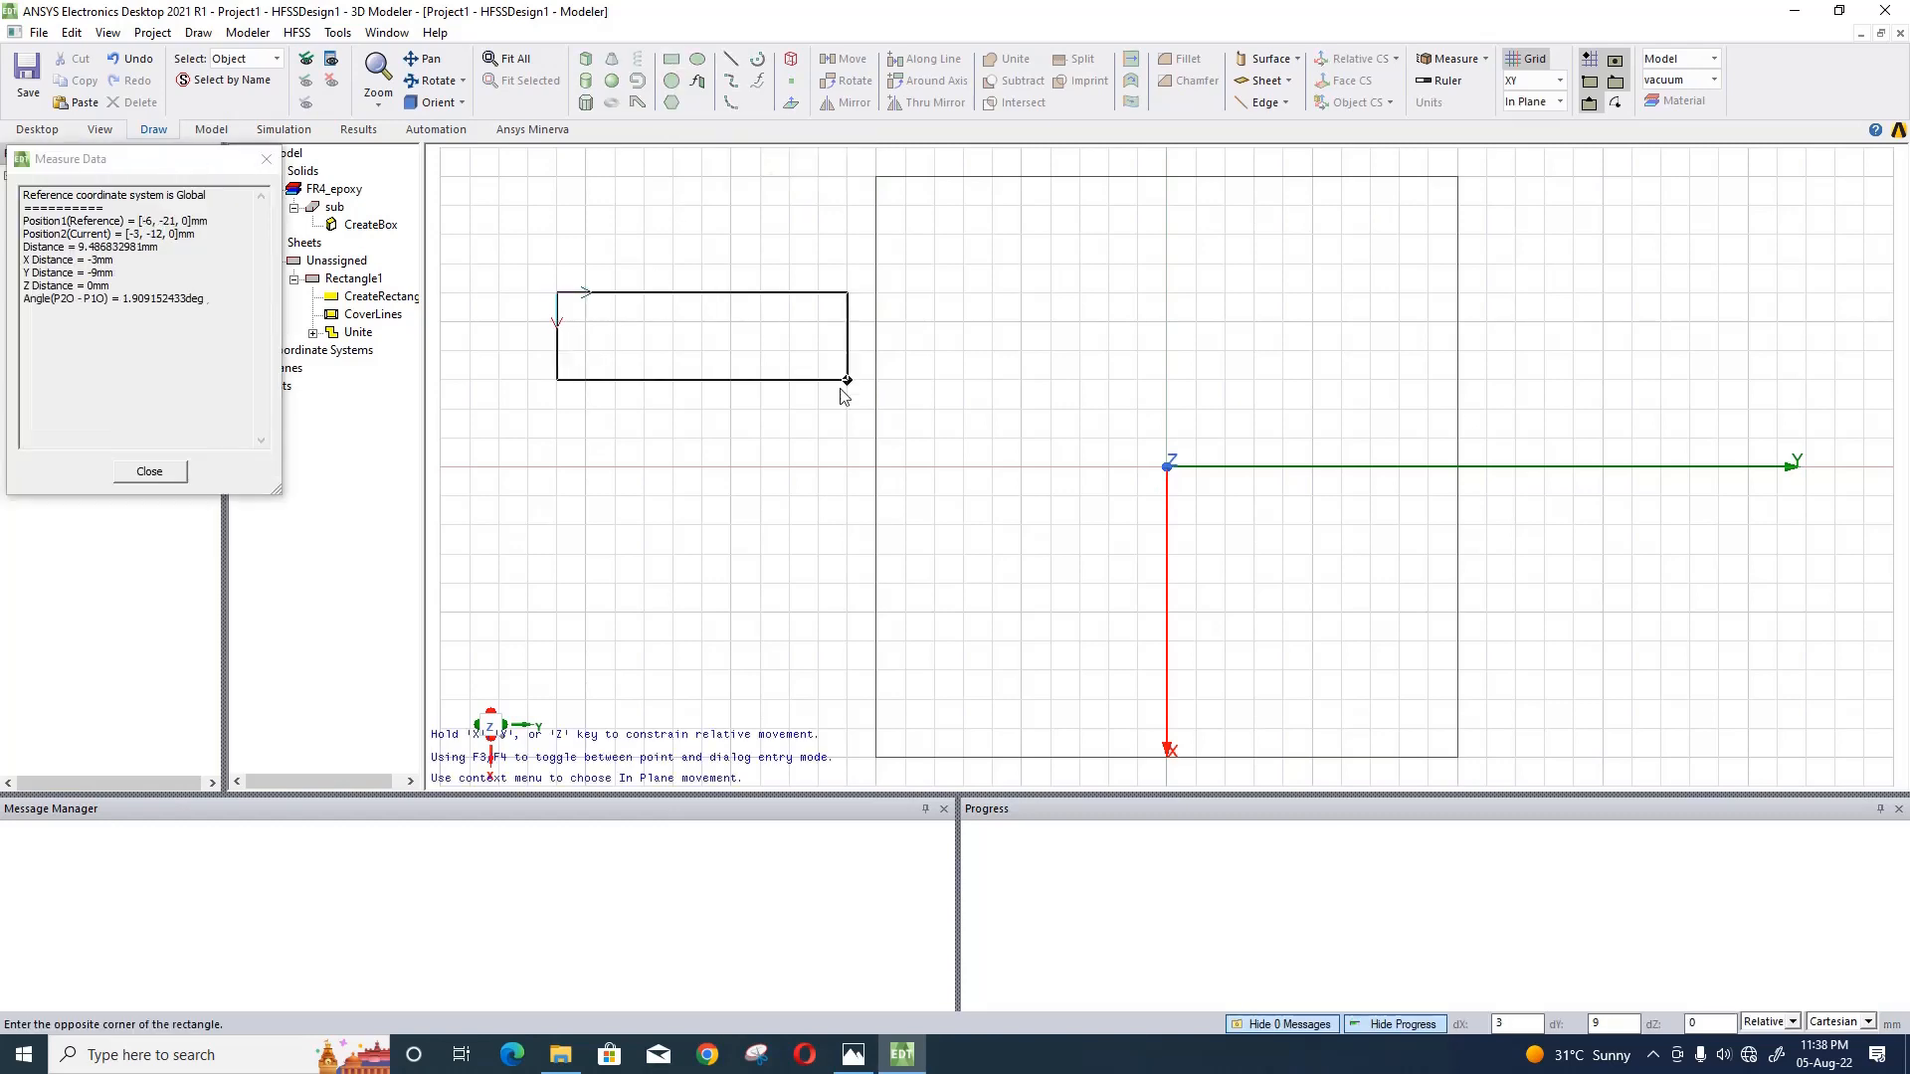
pyautogui.click(876, 495)
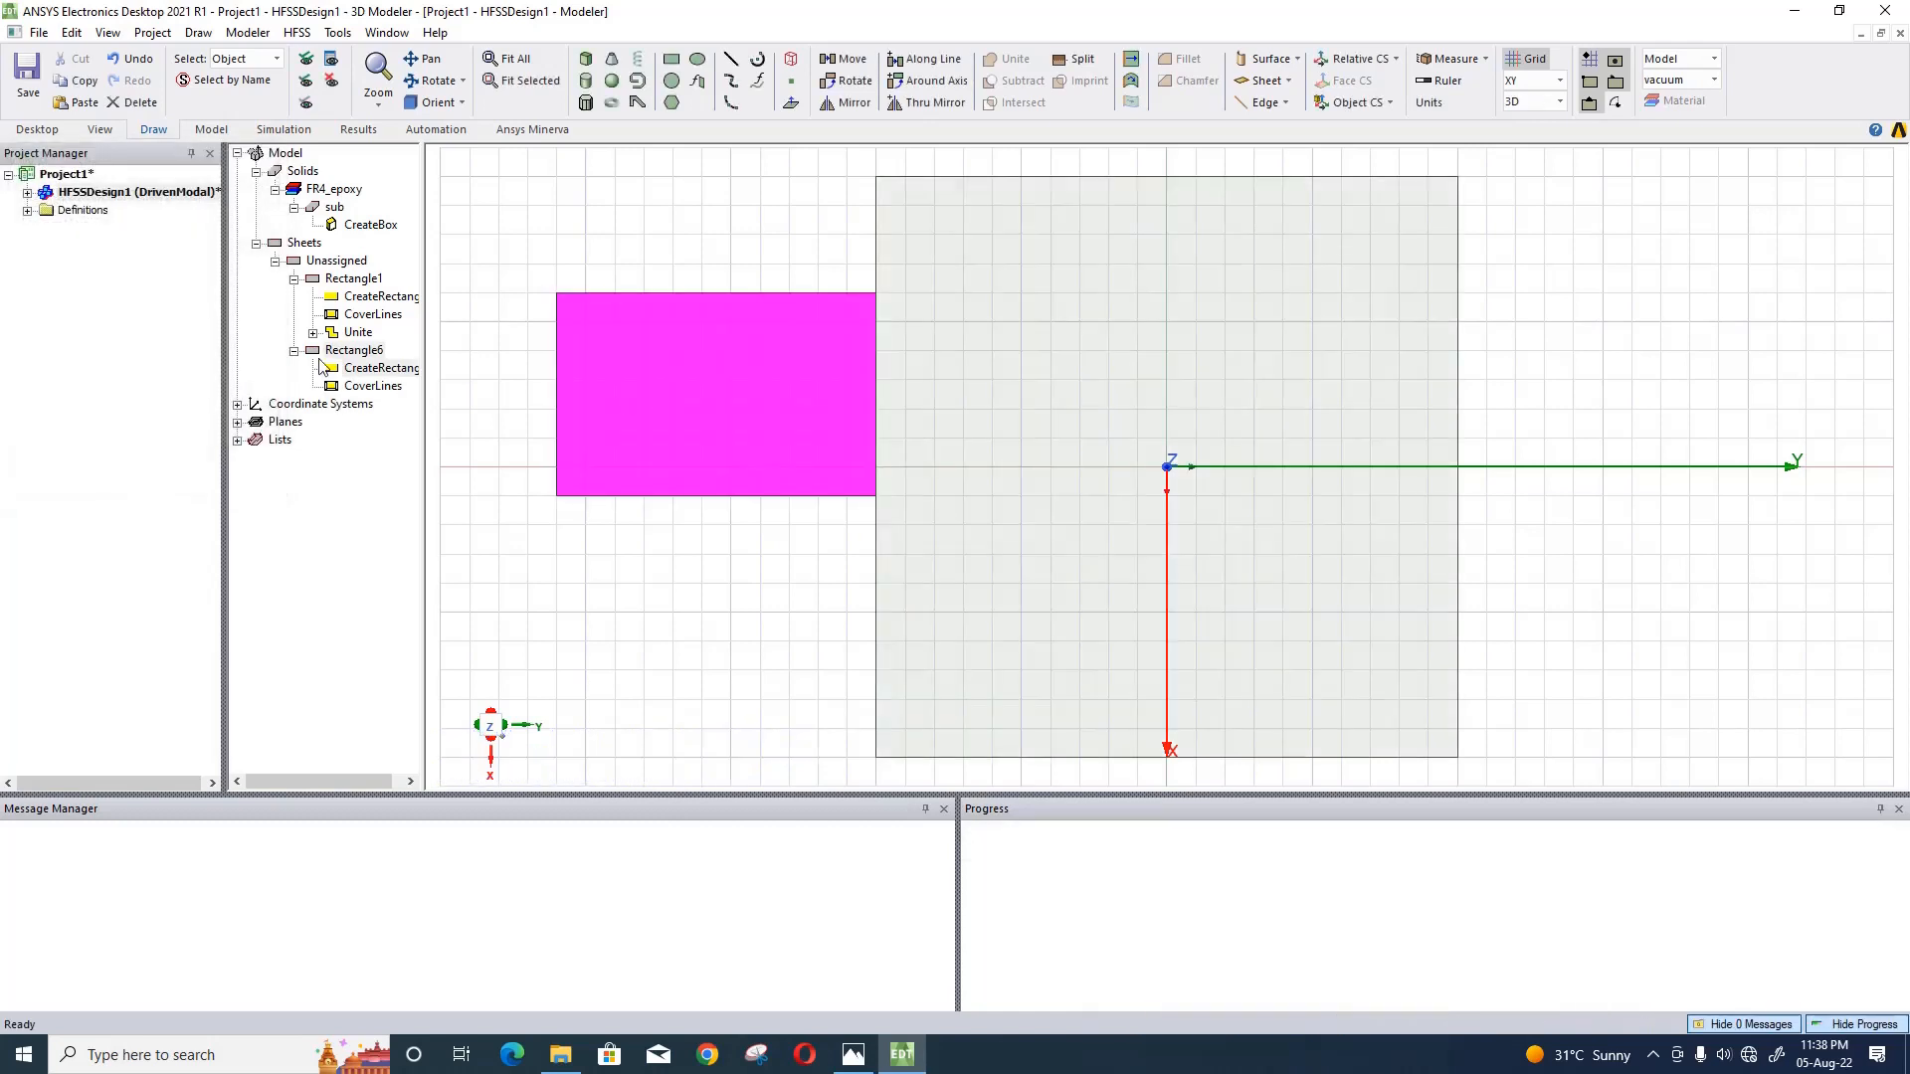
pyautogui.click(397, 374)
pyautogui.doubleClick(396, 373)
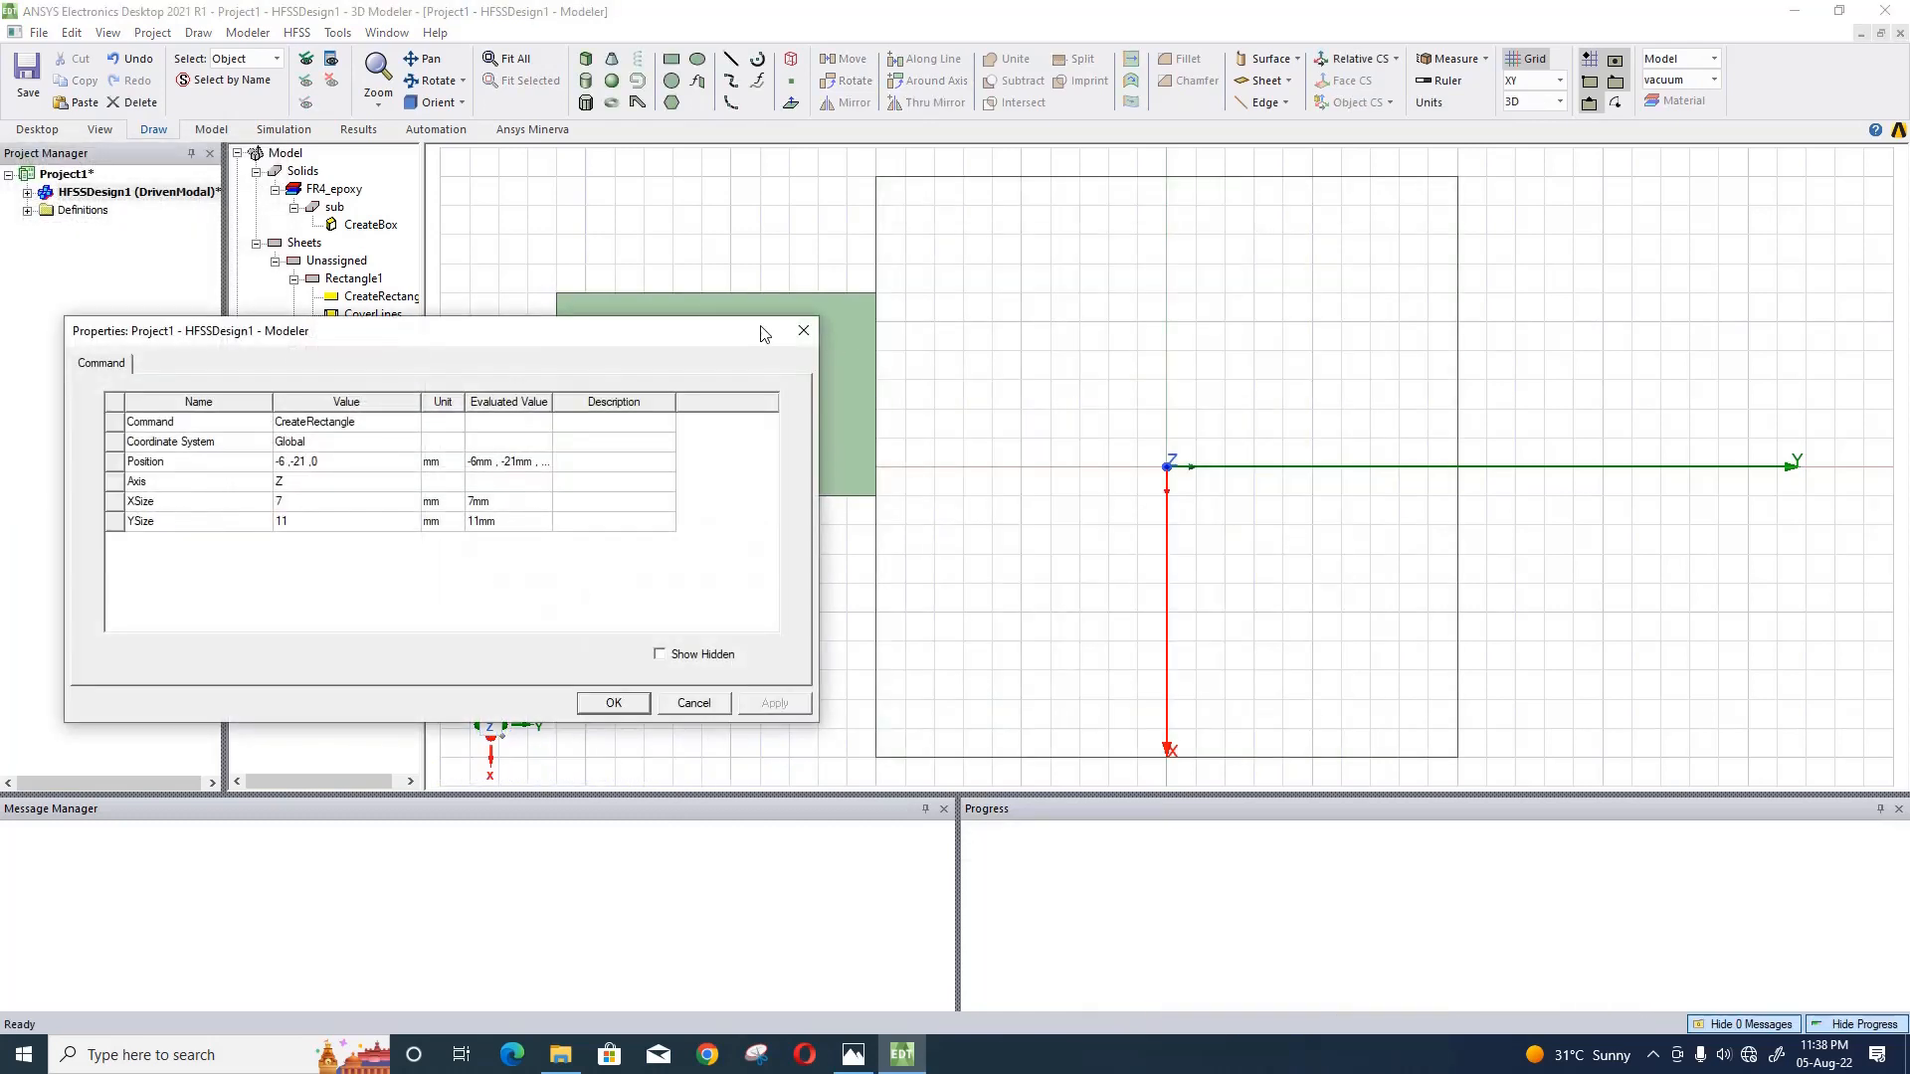
pyautogui.click(804, 330)
# - Set the new rectangle sheet's color to the basic bright red and accept its attributes
pyautogui.click(416, 494)
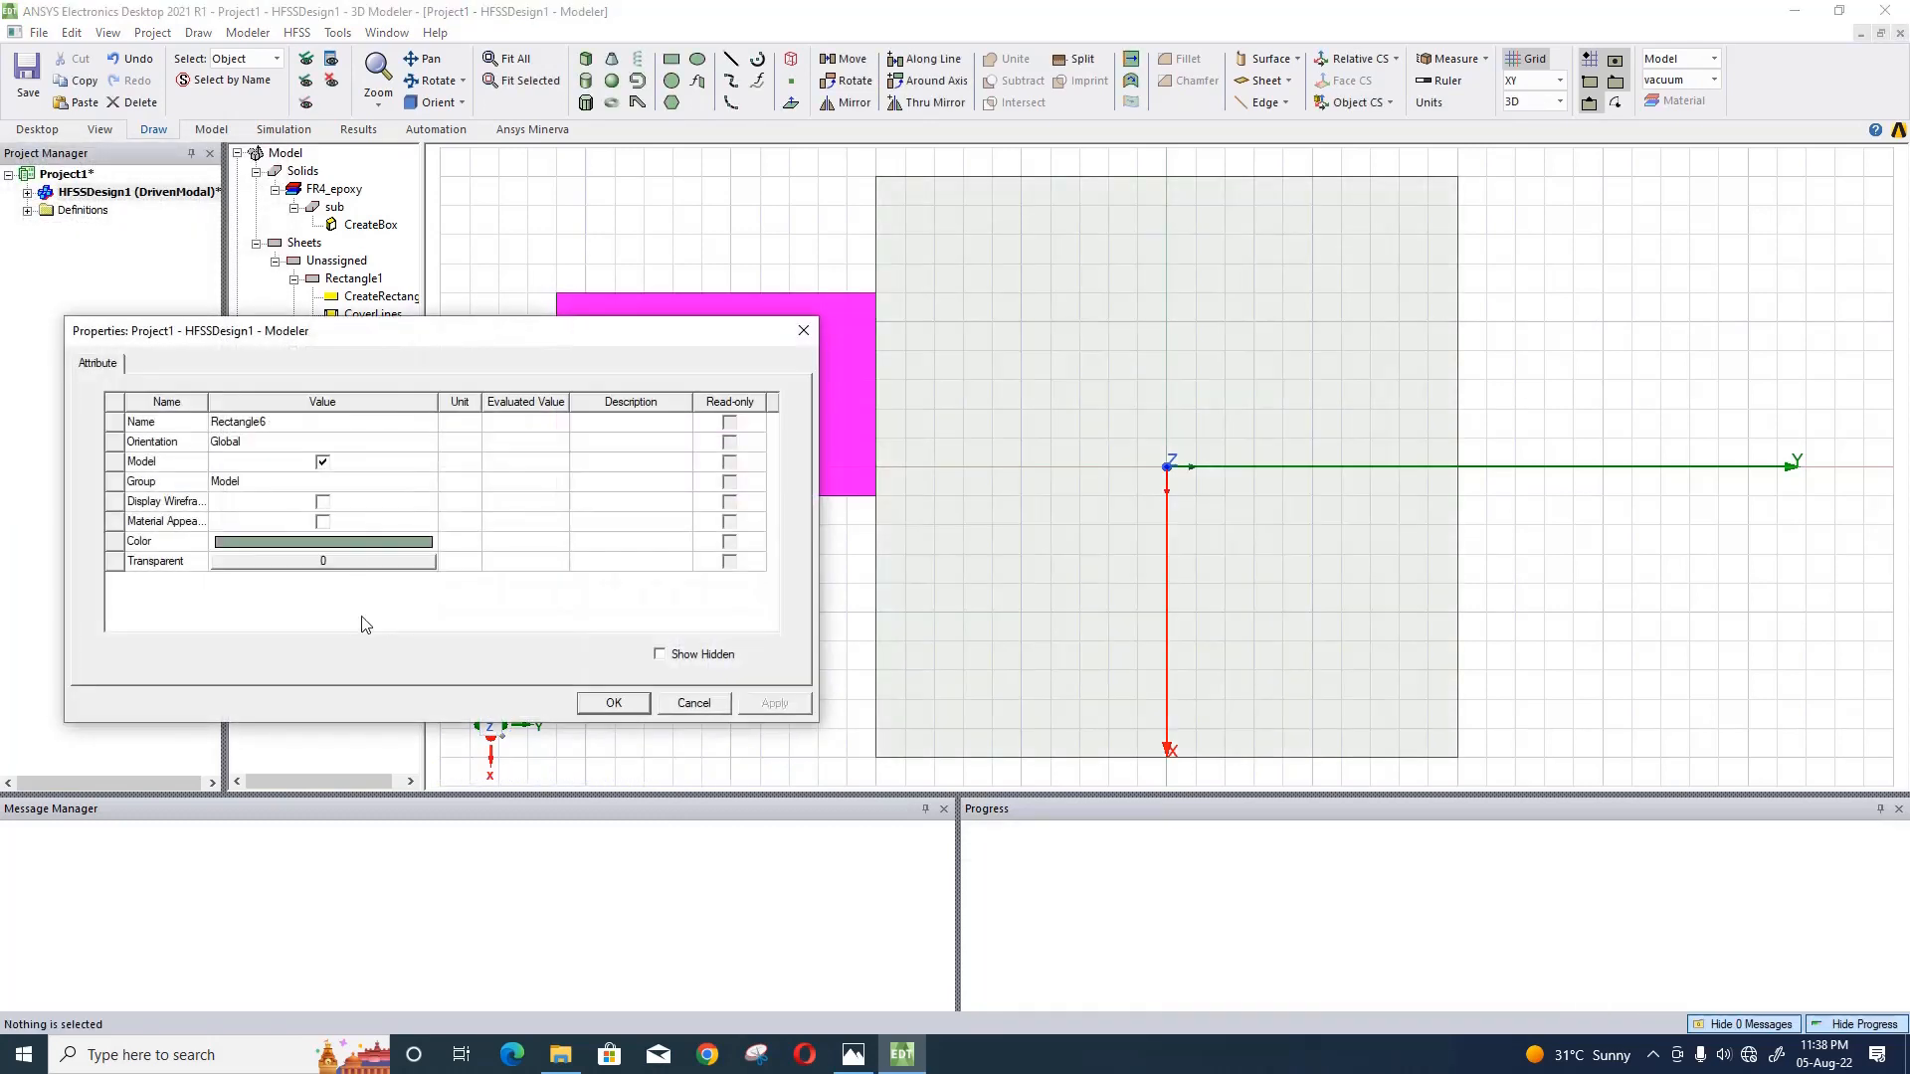
pyautogui.click(355, 543)
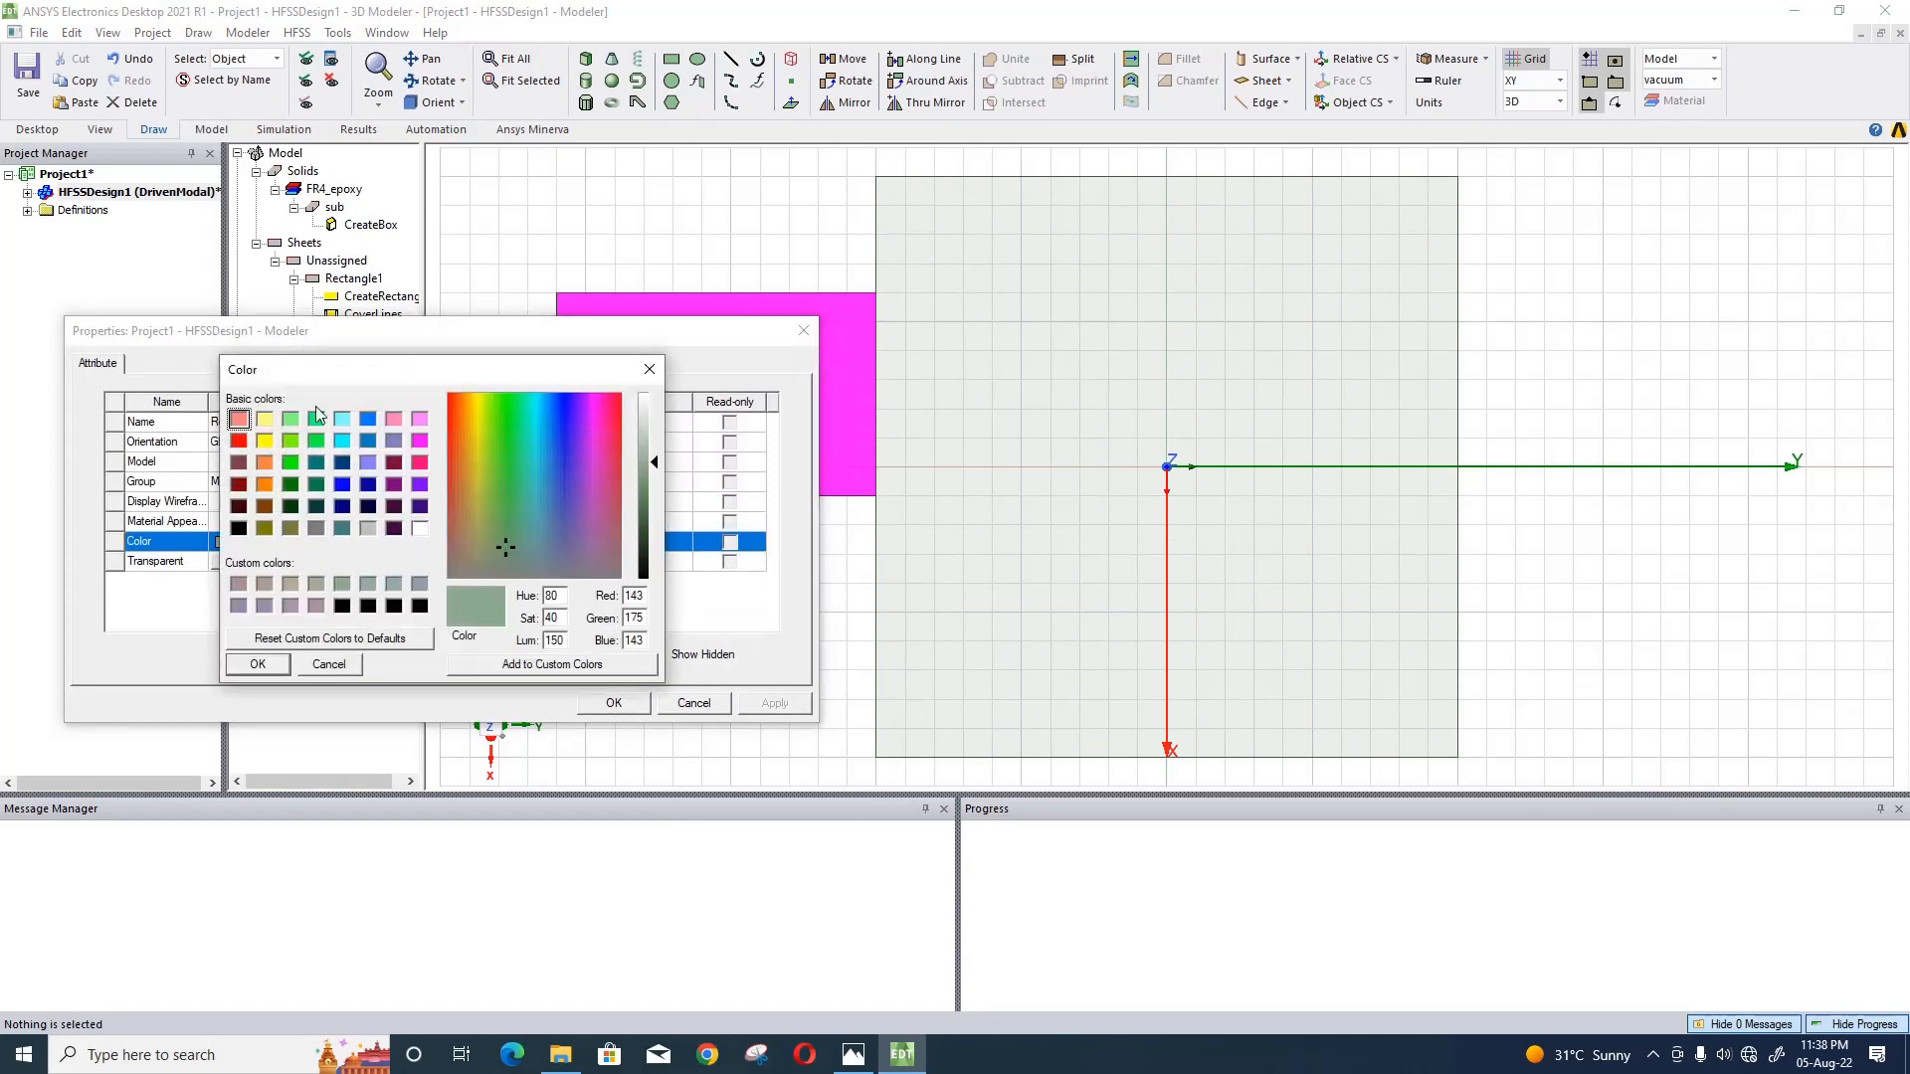
pyautogui.click(239, 440)
pyautogui.click(258, 664)
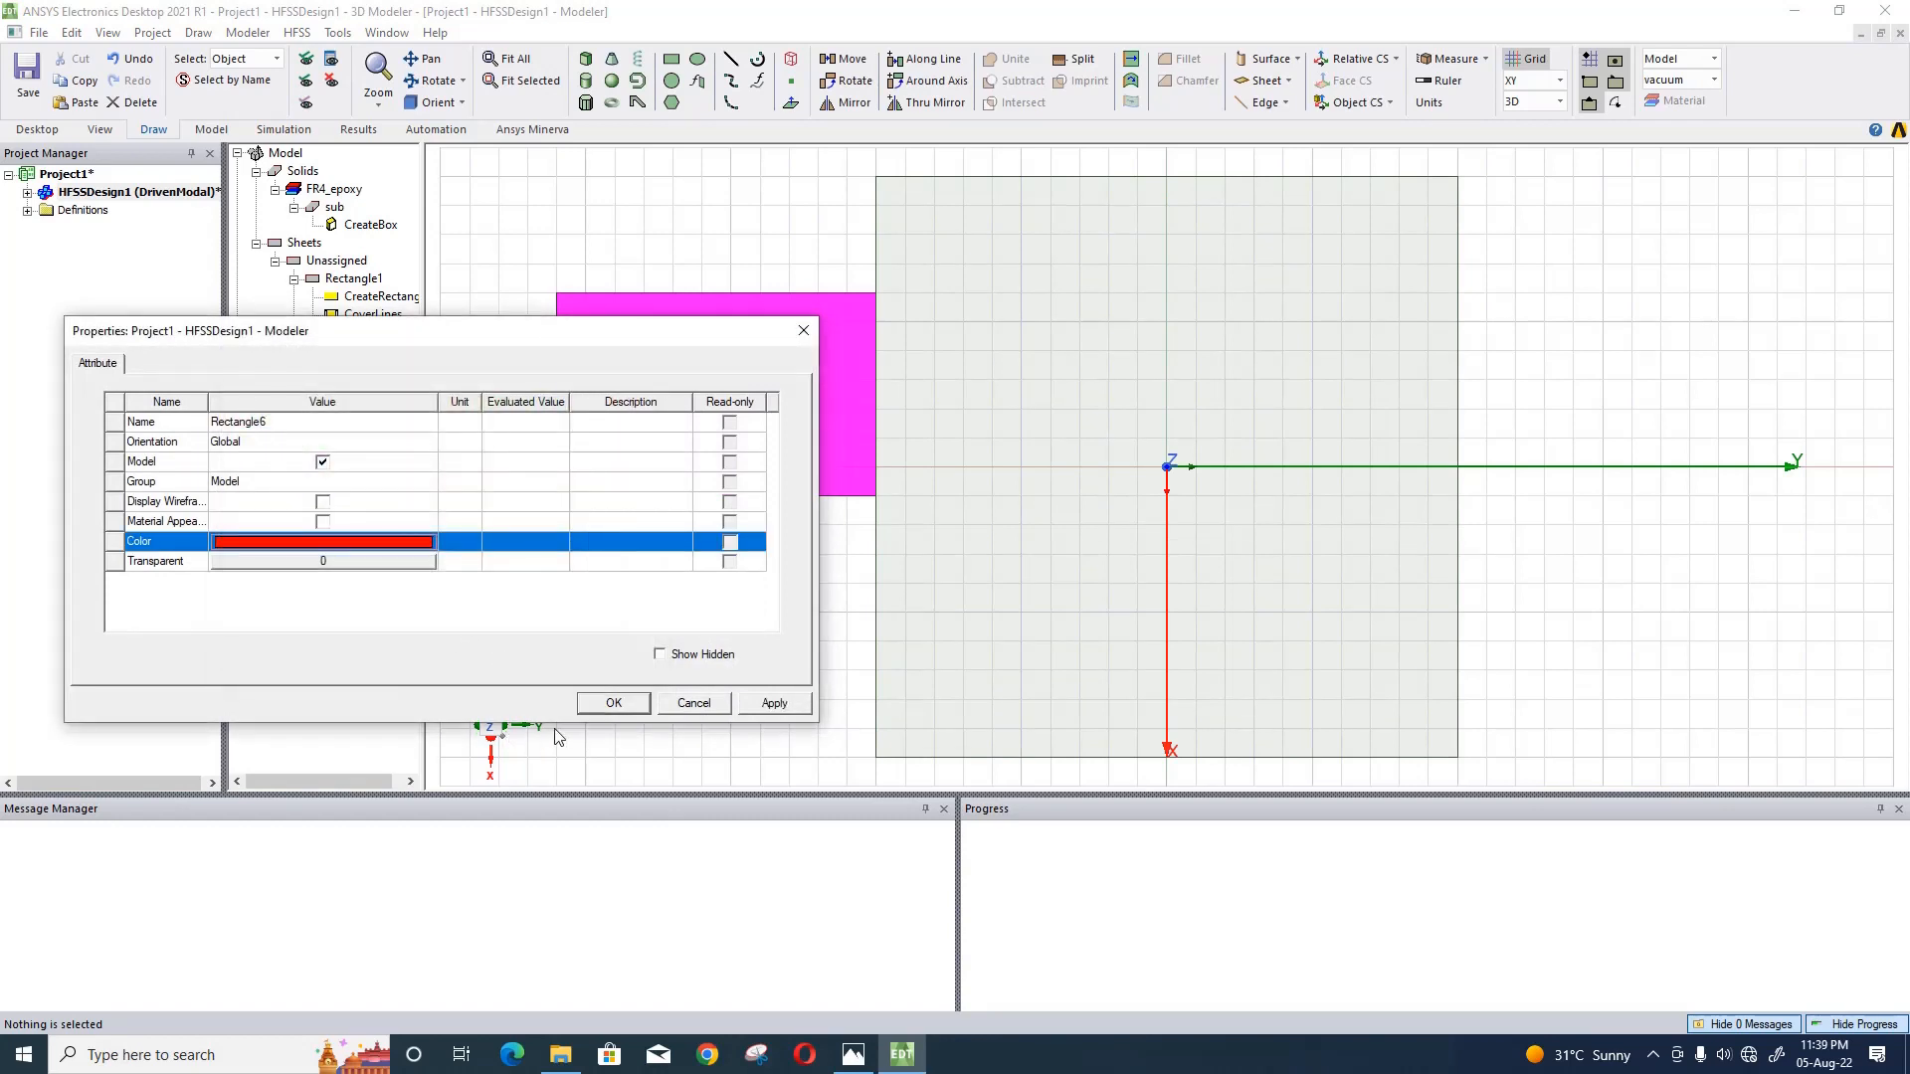
pyautogui.click(581, 707)
# - Set the red rectangle's position to sl/2, -sl/2, -h/2
pyautogui.doubleClick(378, 368)
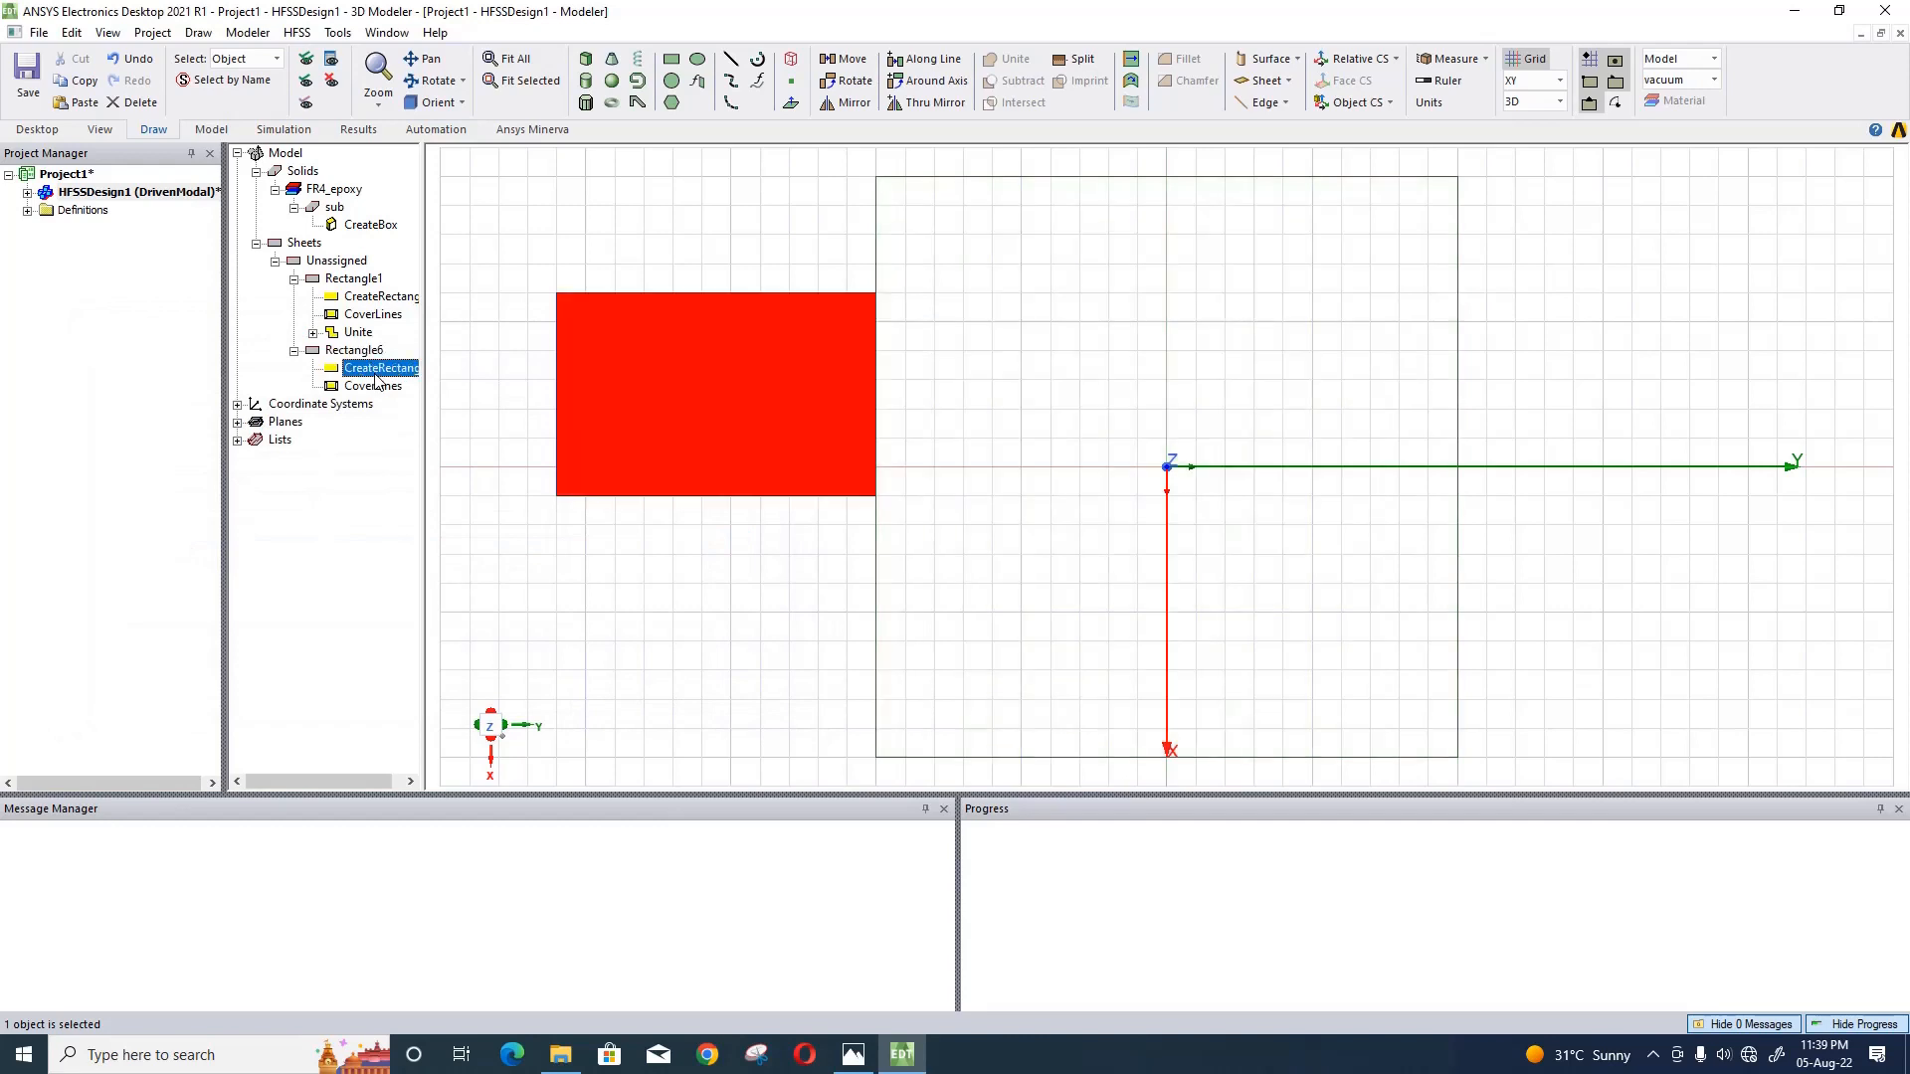
pyautogui.click(338, 463)
pyautogui.click(339, 463)
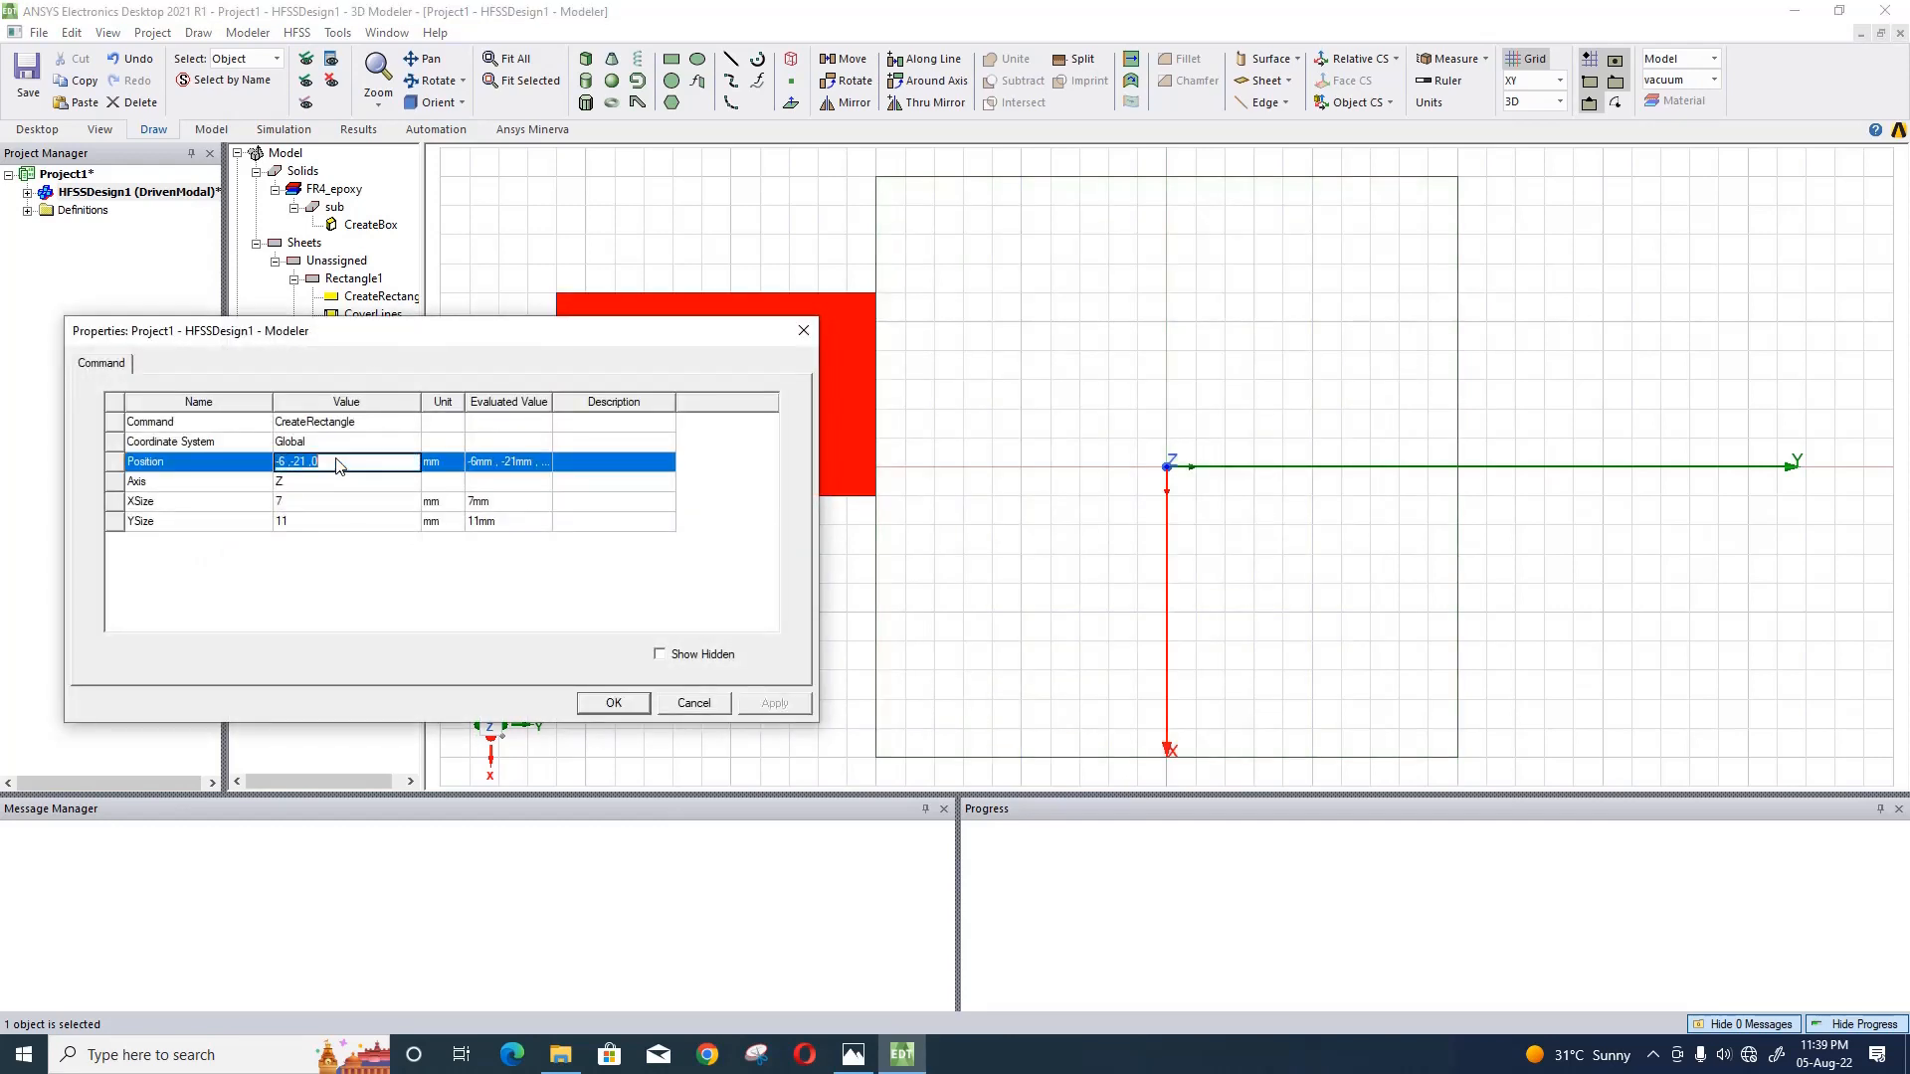
pyautogui.write('sl/2,-sl/2,-h/2')
pyautogui.click(338, 504)
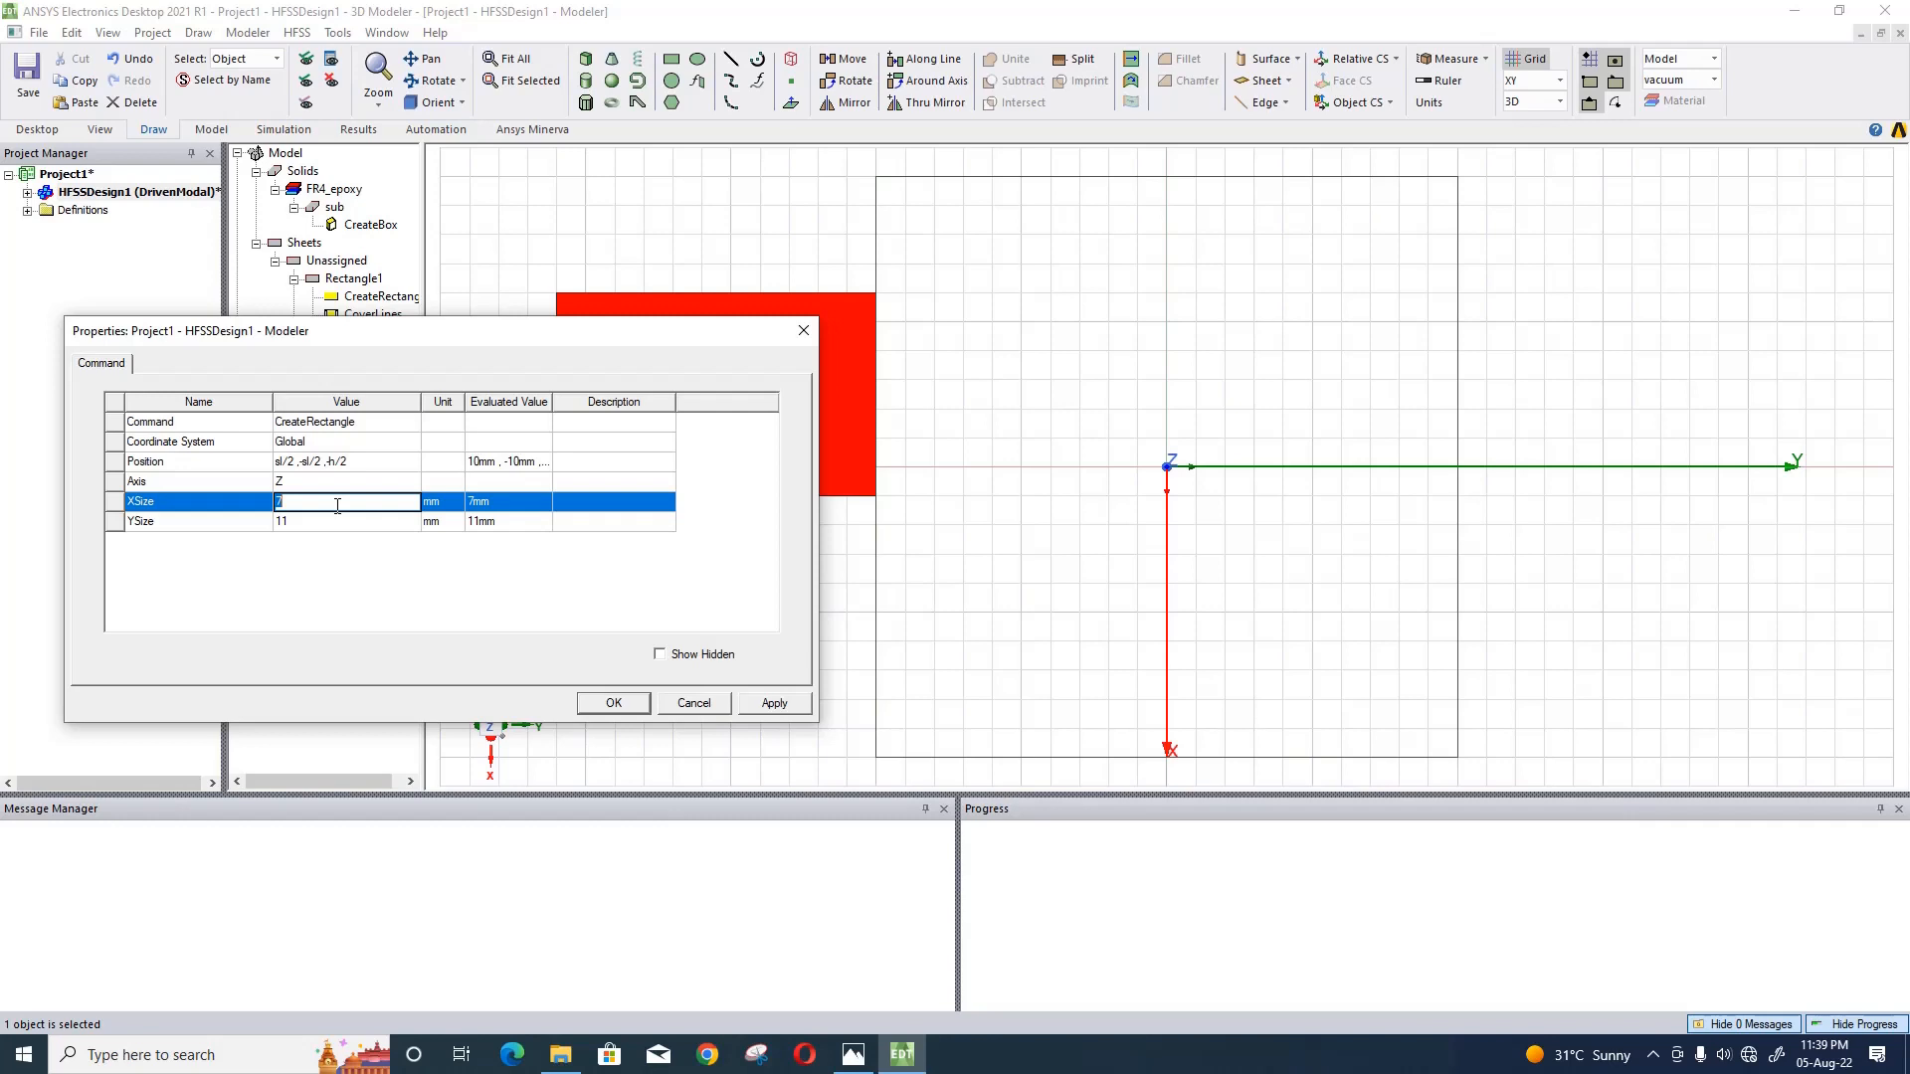
# - Set the red rectangle's X size to -5 mm and Y size to sl, and accept its properties
pyautogui.write('-5mm')
pyautogui.click(317, 524)
pyautogui.write('s')
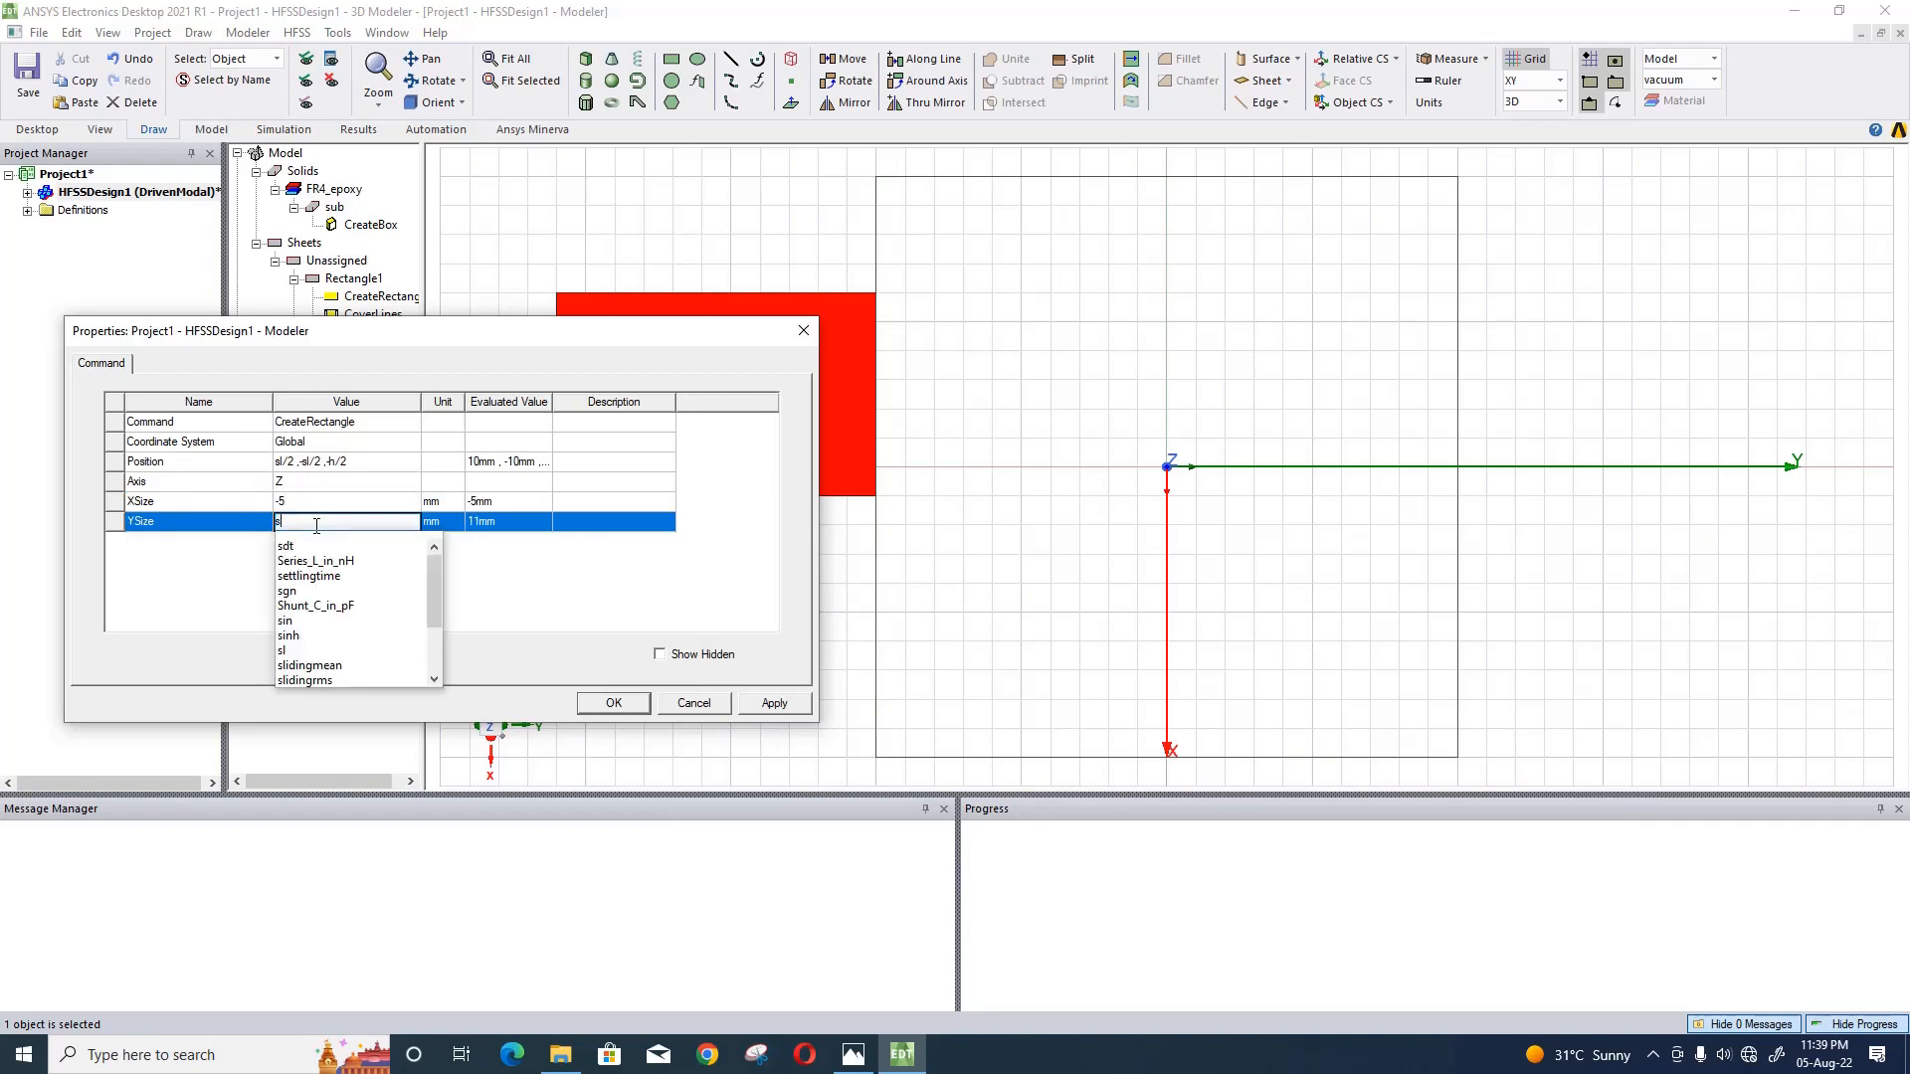
pyautogui.write('l')
pyautogui.click(598, 592)
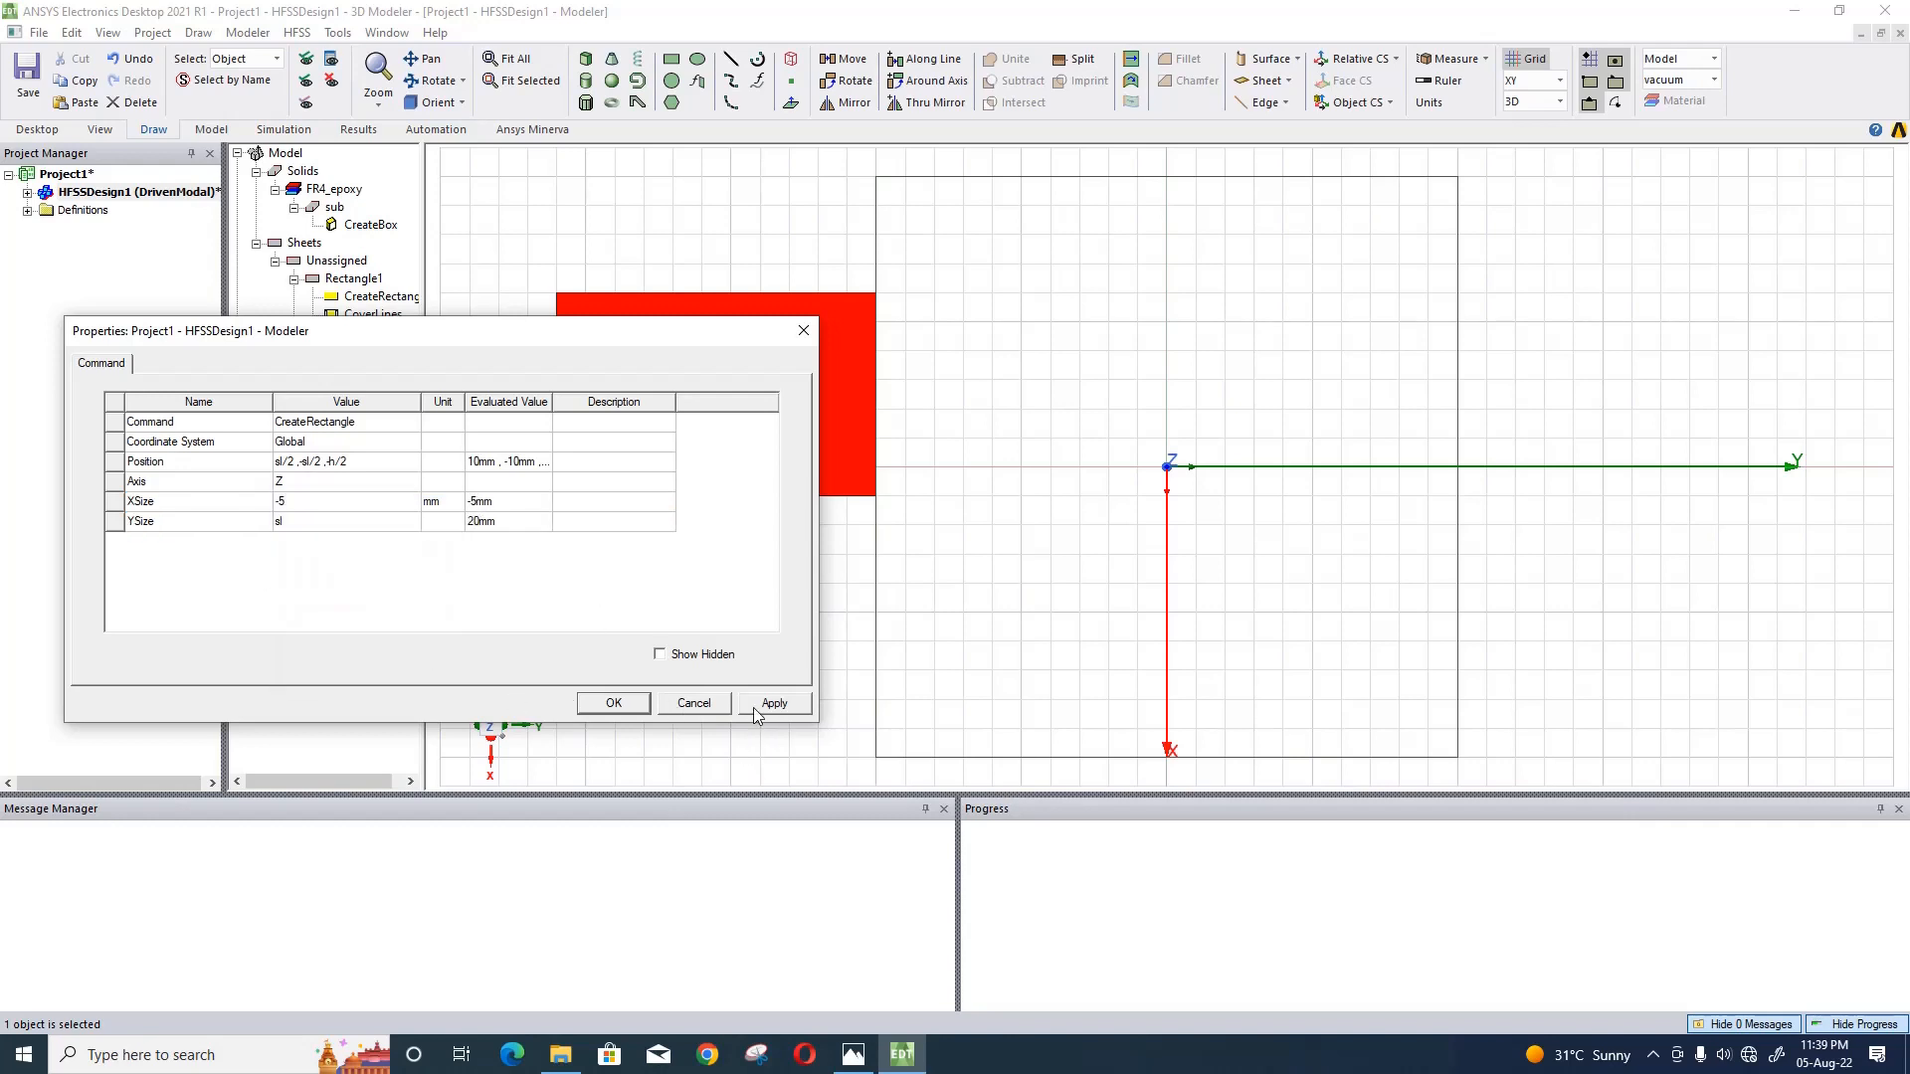
pyautogui.click(754, 705)
pyautogui.click(614, 704)
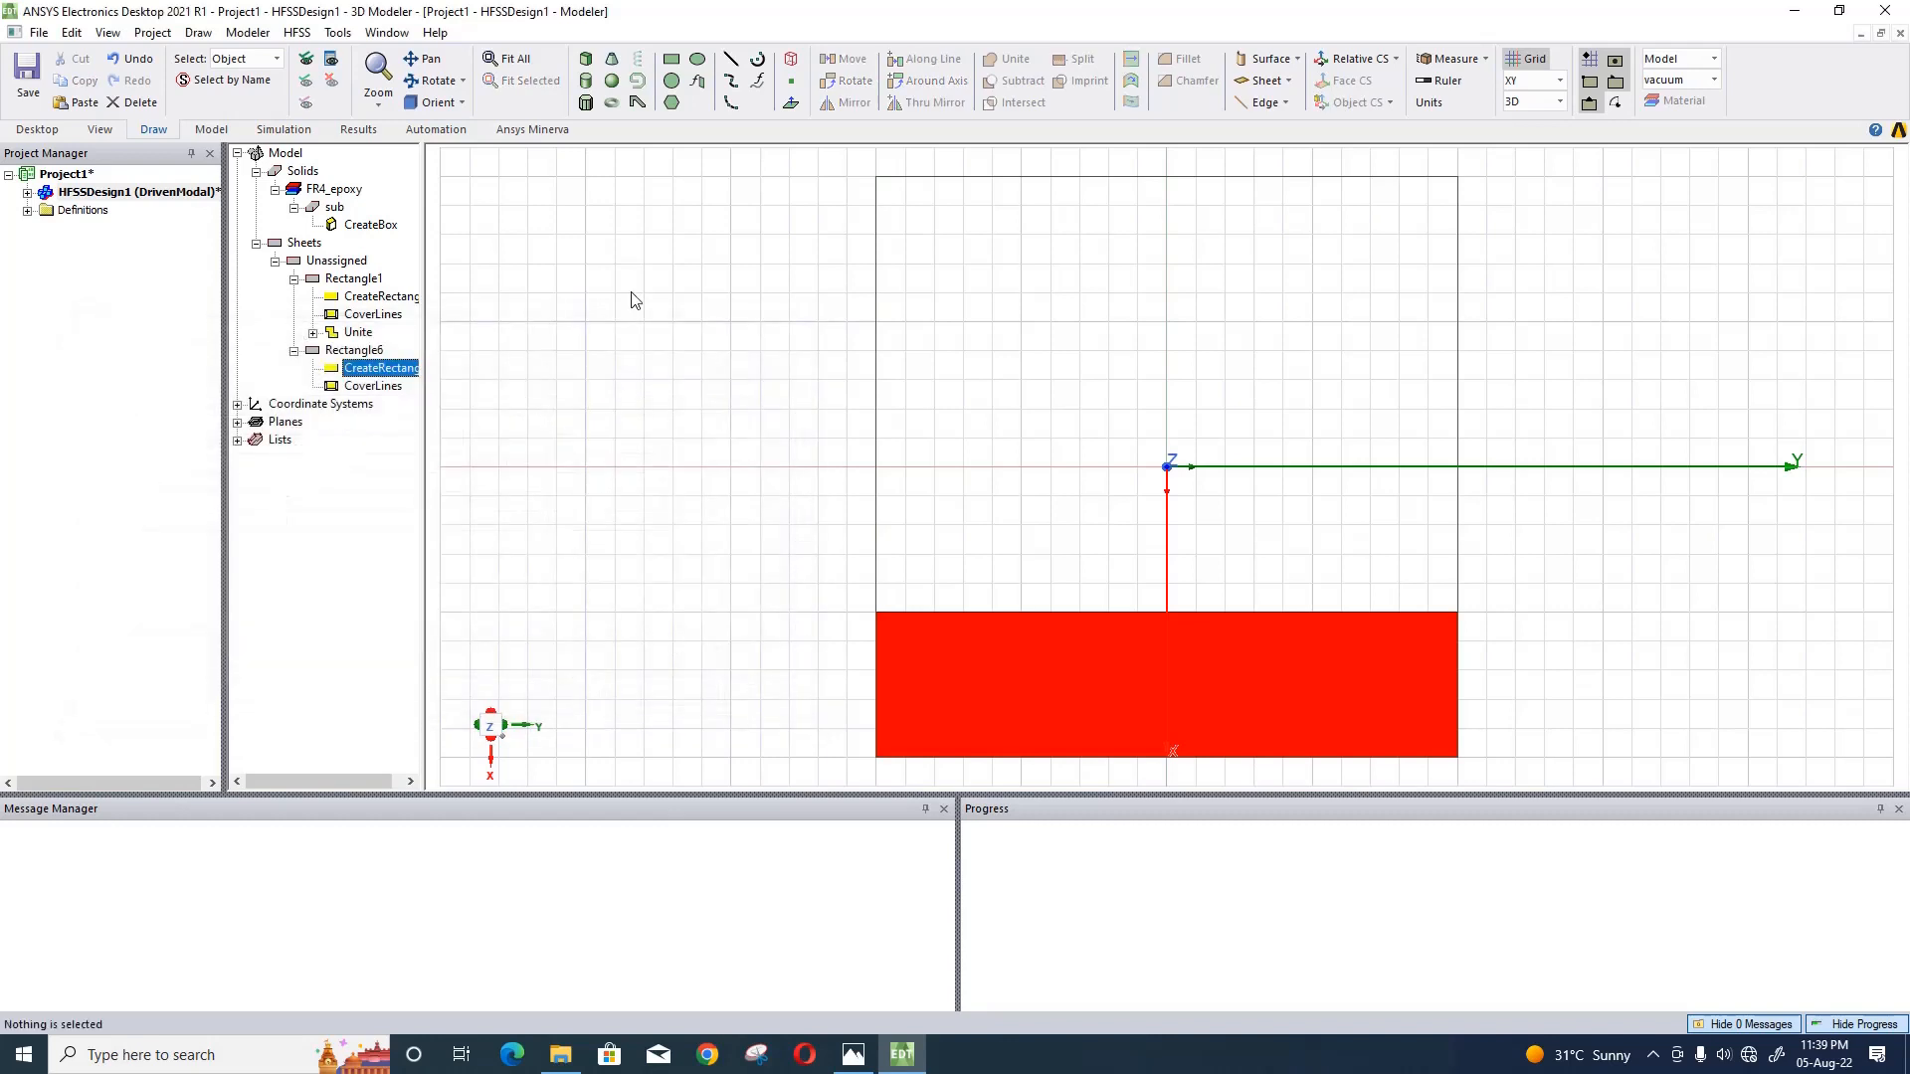
# - Draw another rectangle sheet about 3 mm in X by 6 mm in Y in the empty area outside the substrate
pyautogui.click(672, 59)
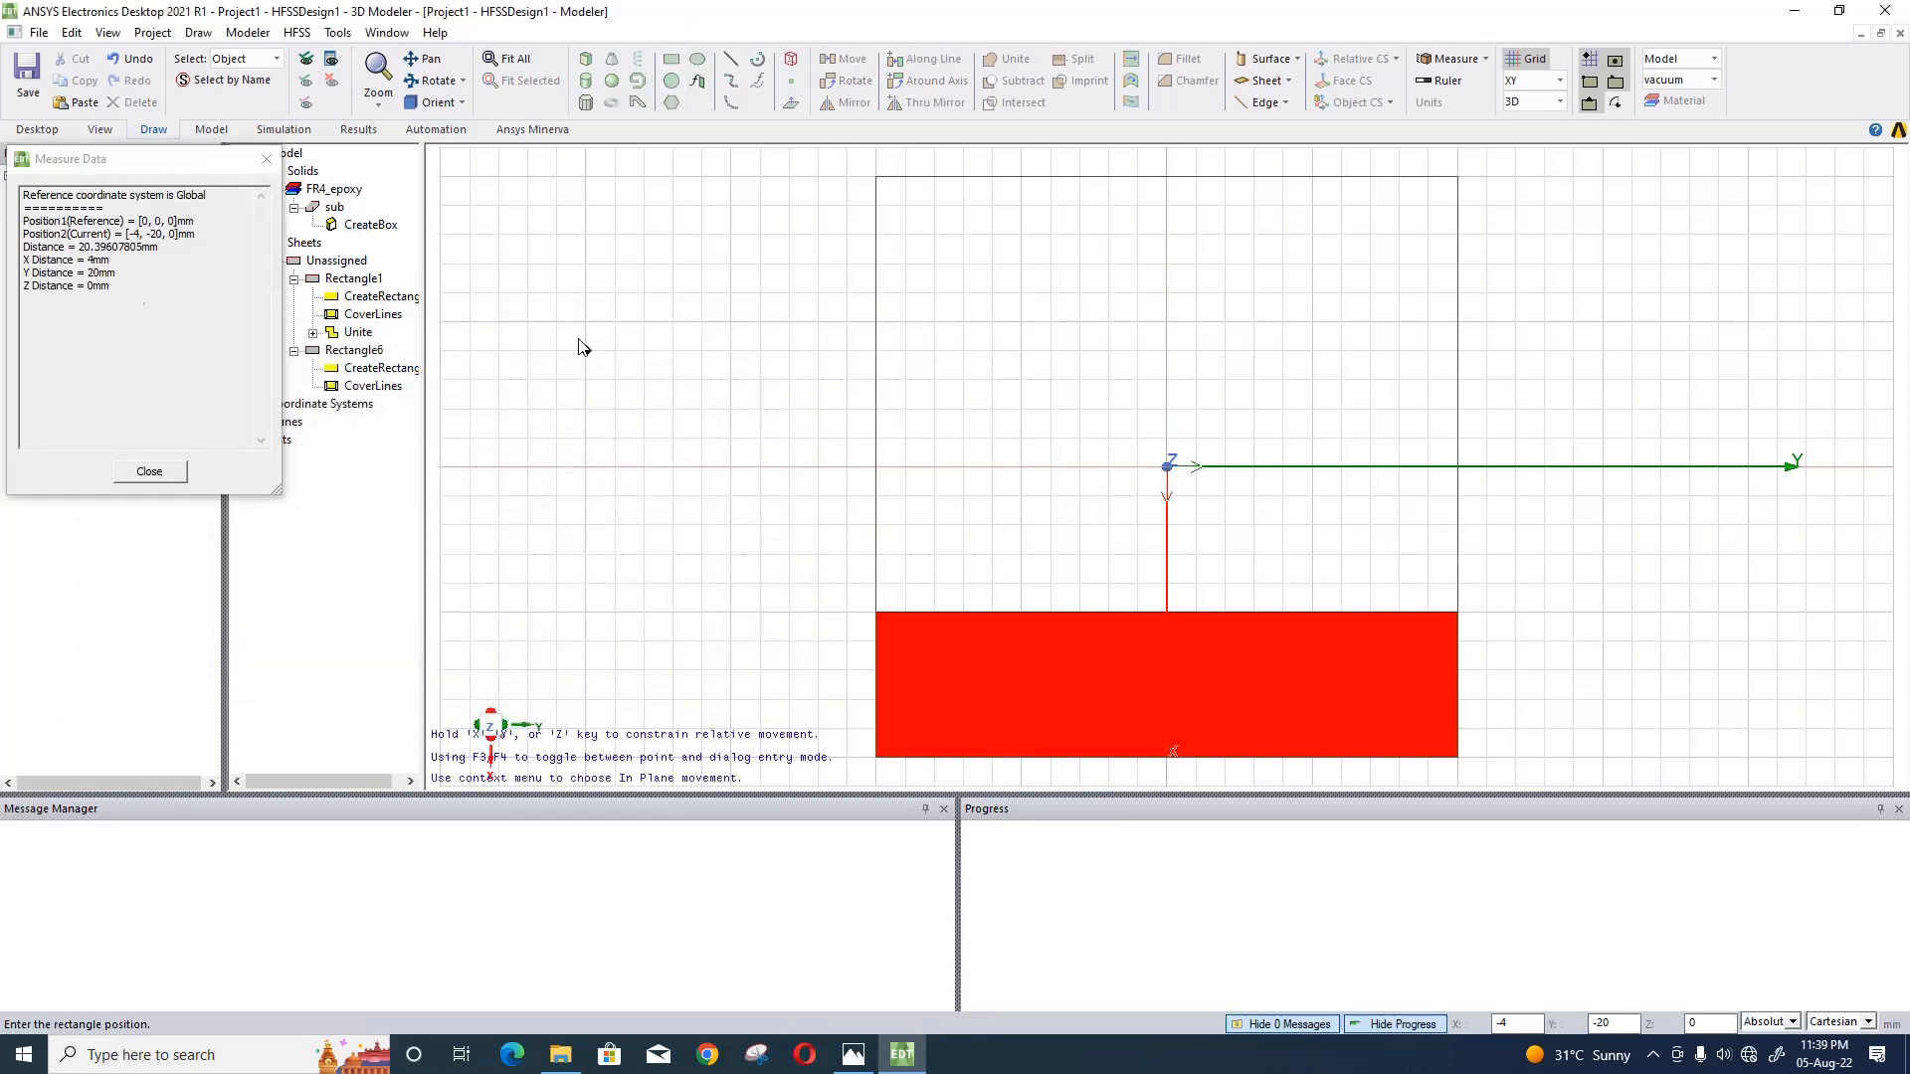
pyautogui.click(585, 350)
pyautogui.click(761, 437)
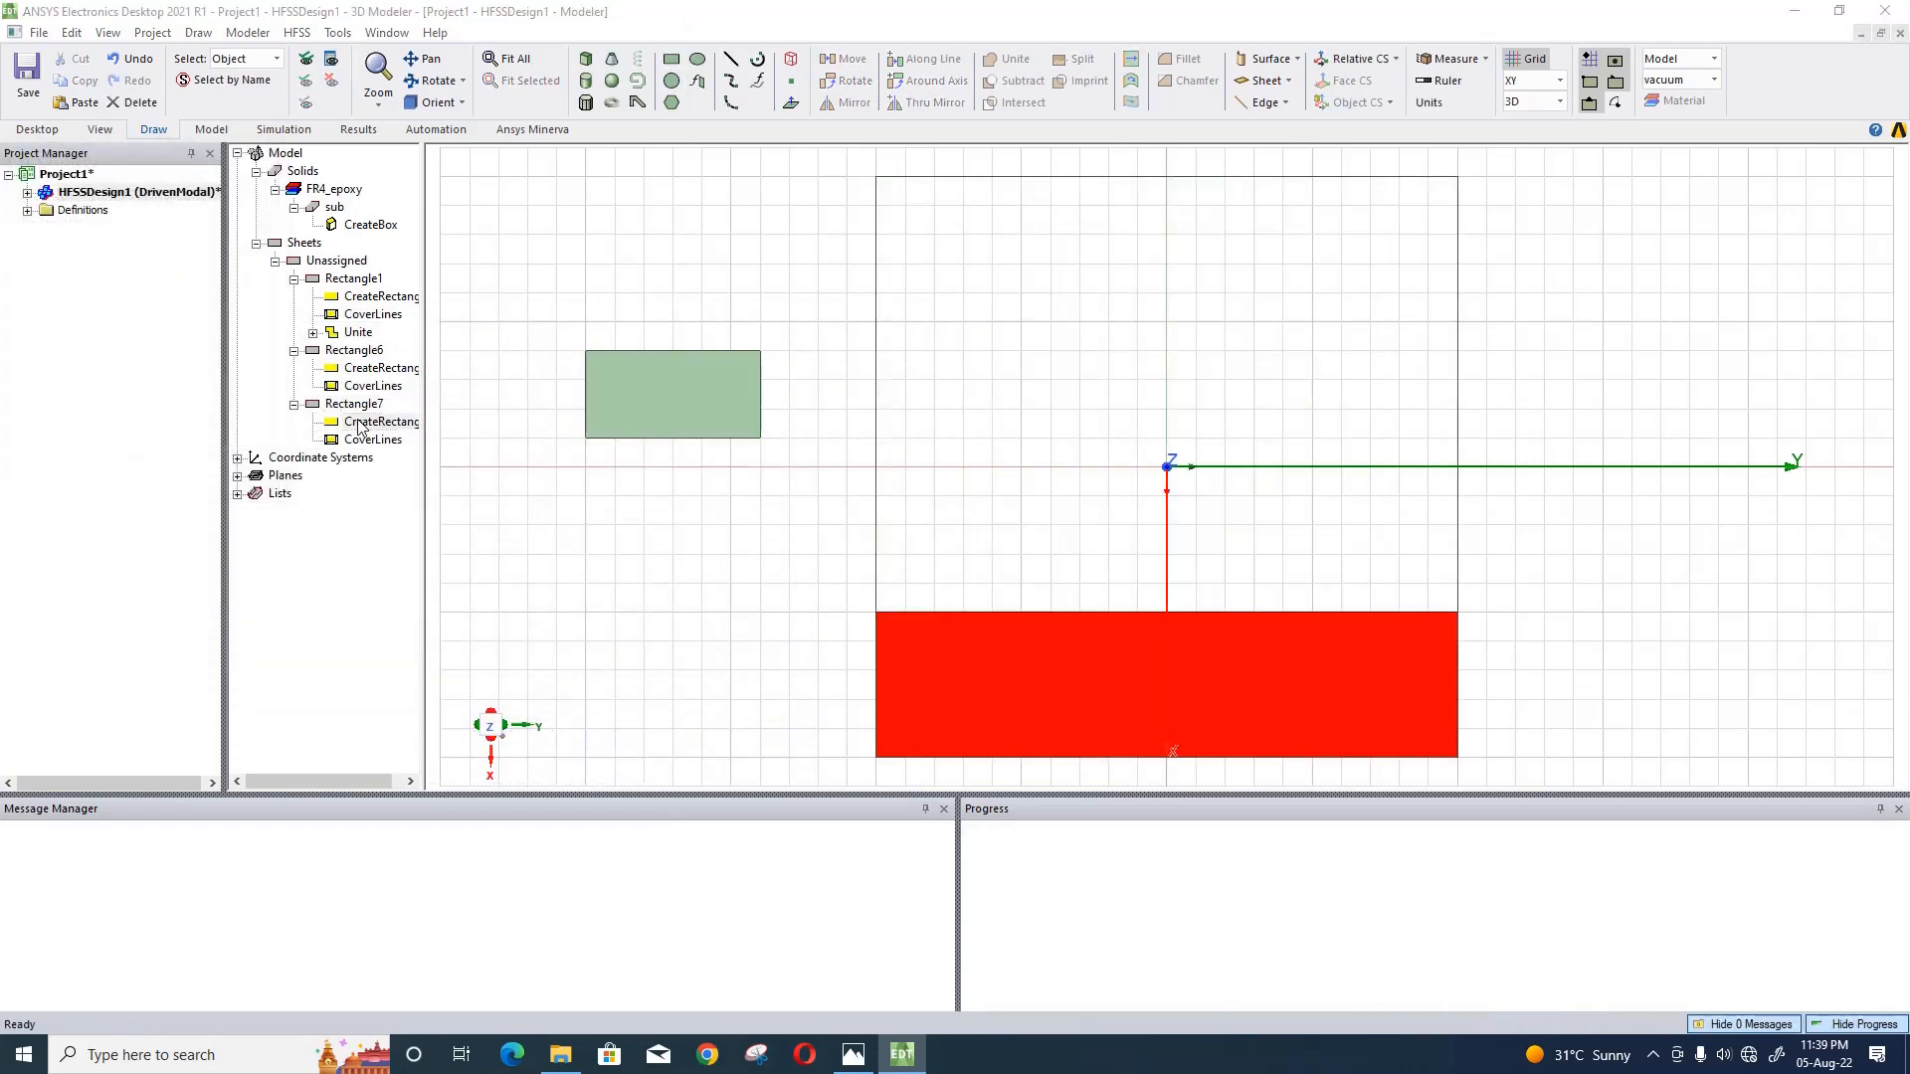
# - Enter sl/2-5mm-1.1mm as the X term of the newest rectangle's position
pyautogui.doubleClick(360, 422)
pyautogui.click(342, 463)
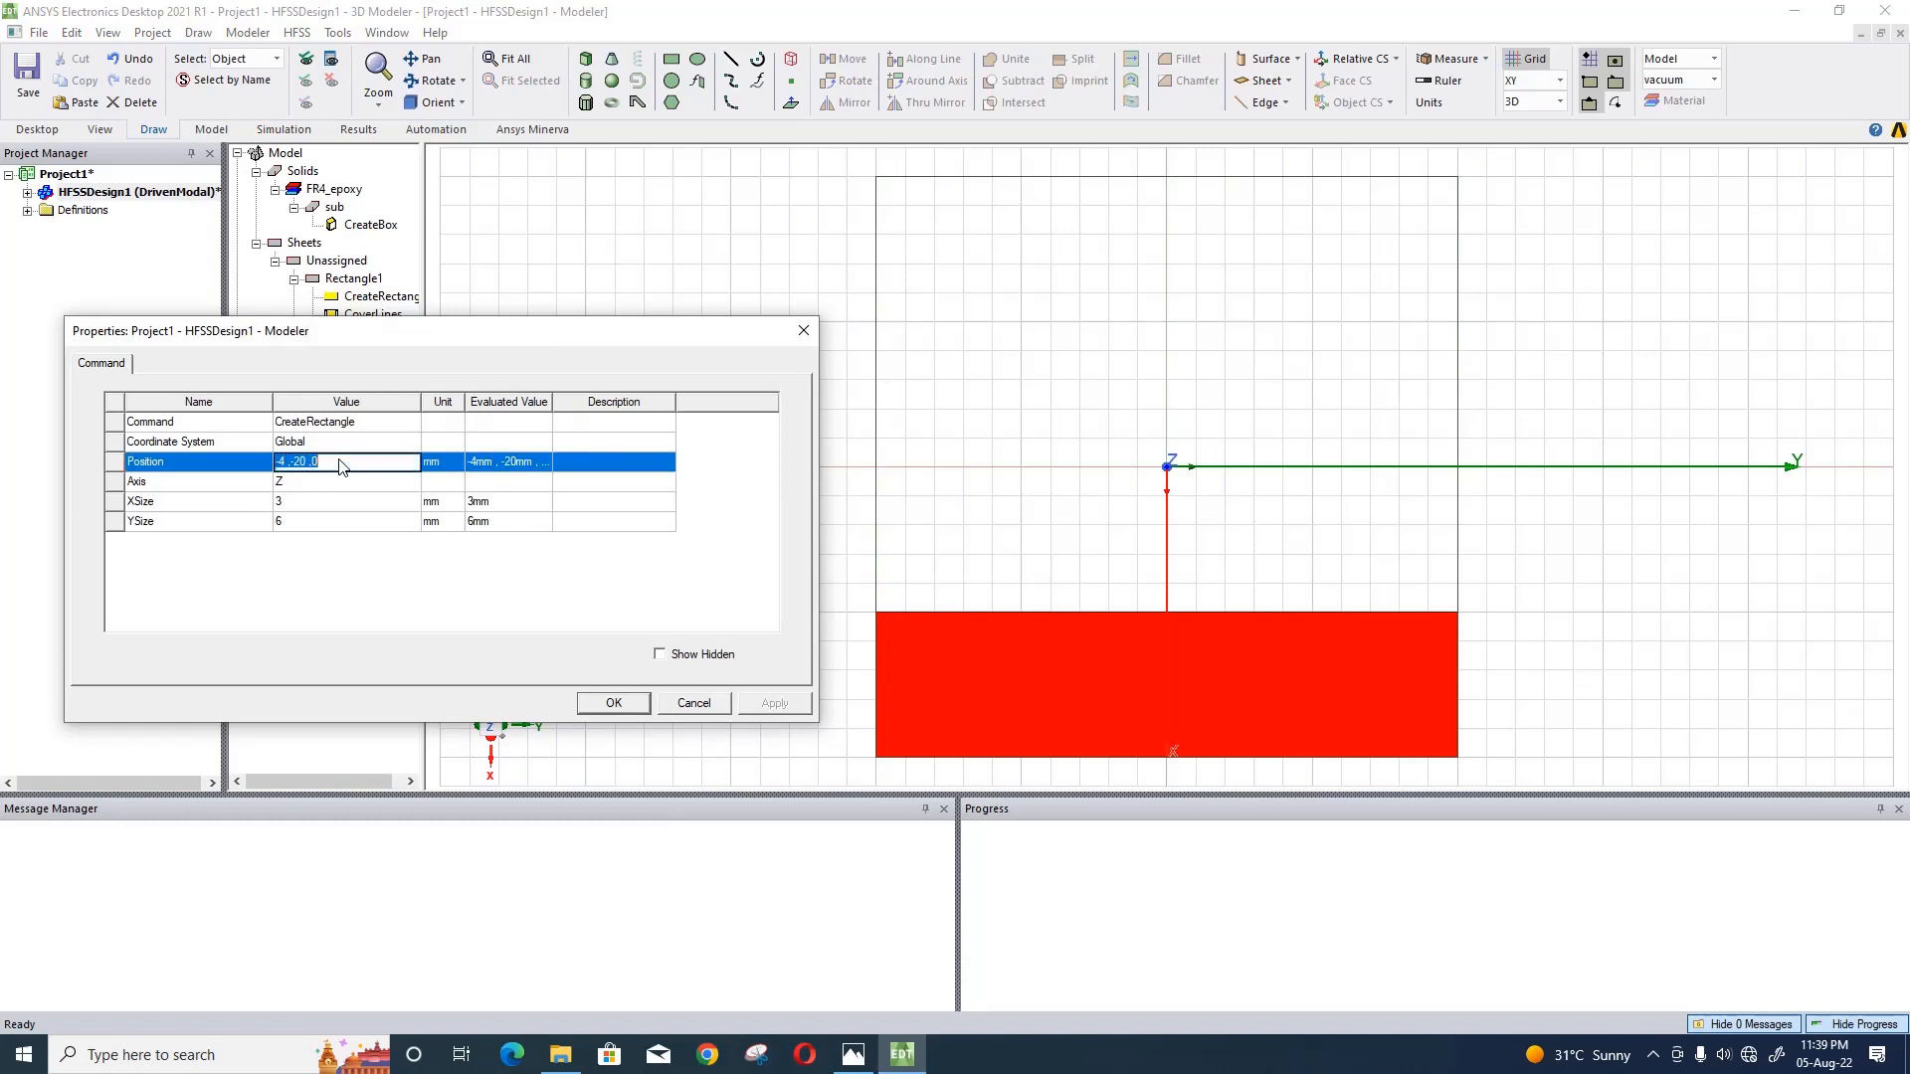
pyautogui.write('sl/2-5mm-1.1mm,-sl/2+spa')
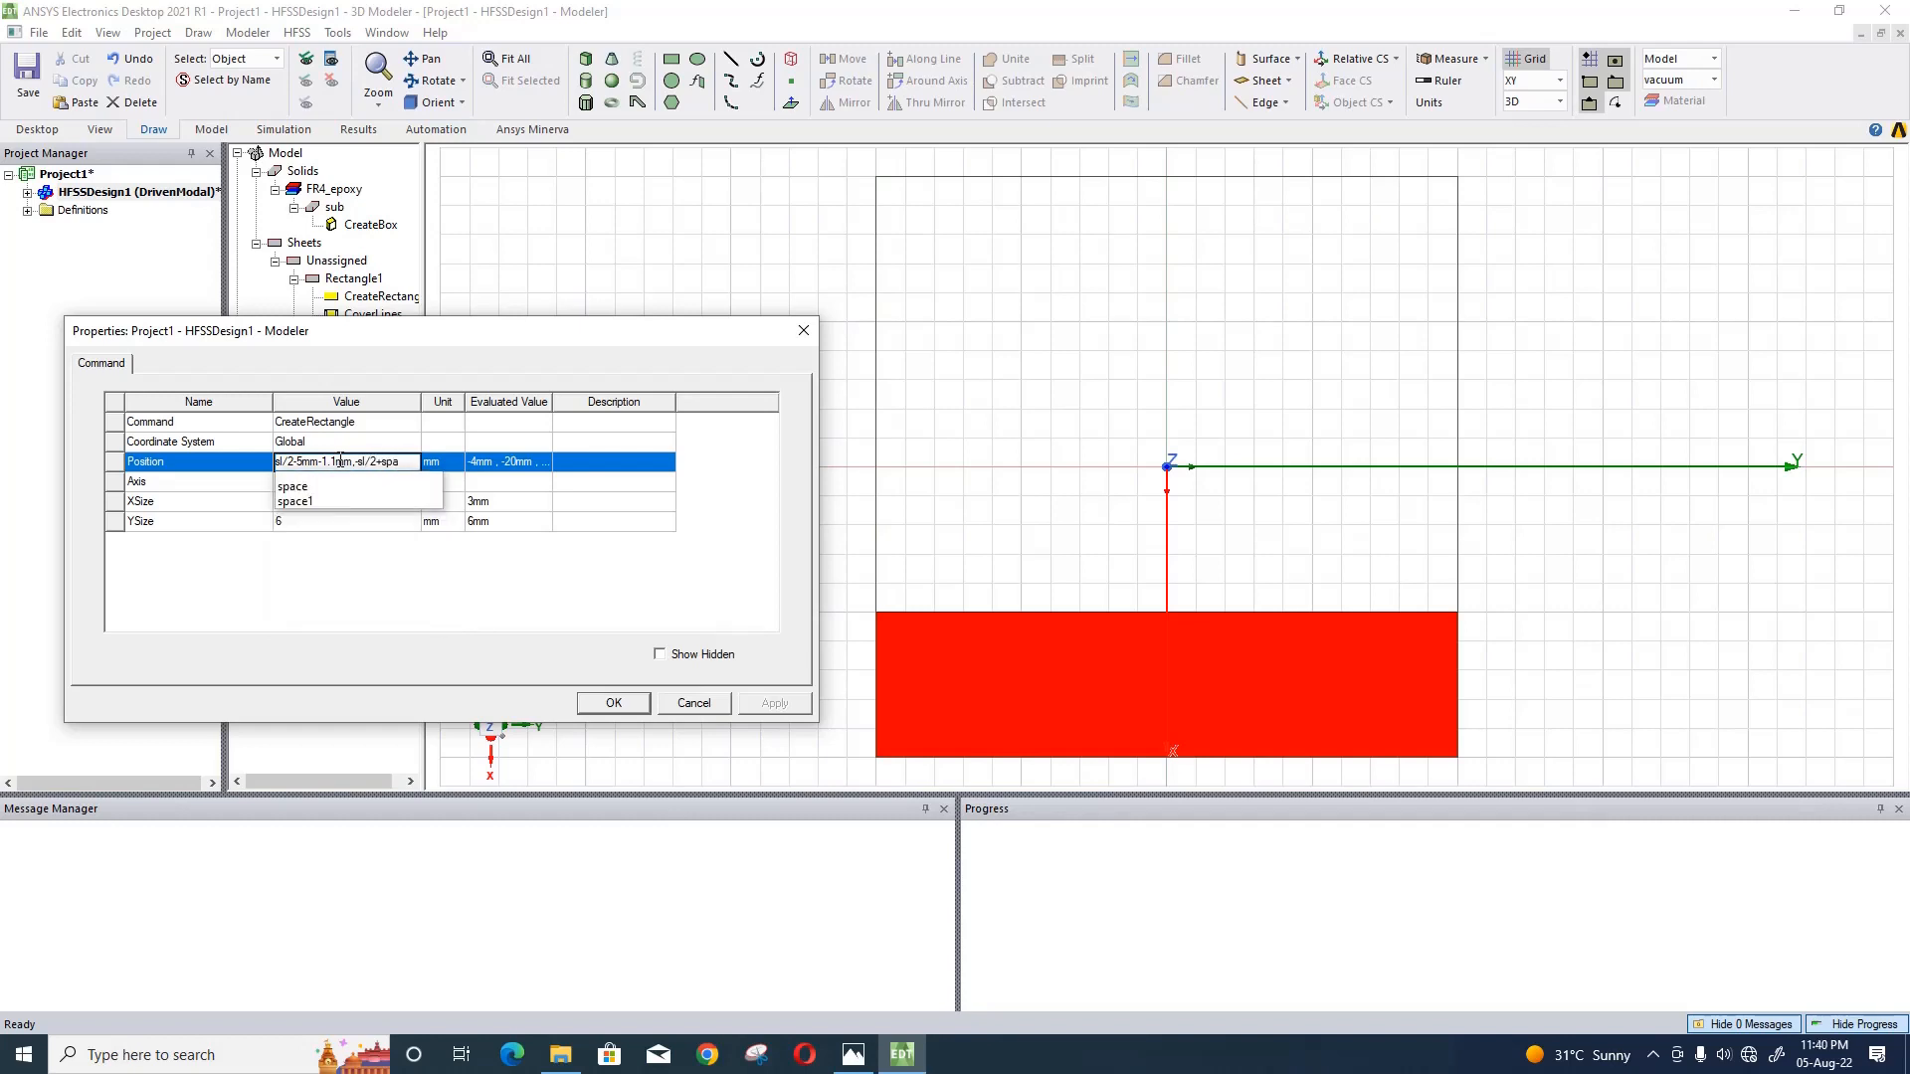
# - Complete the newest rectangle's position expression with Y term -sl/2+space2 and Z term -h/2
pyautogui.press('BackSpace')
pyautogui.press('BackSpace')
pyautogui.press('BackSpace')
pyautogui.press('BackSpace')
pyautogui.write('pace2')
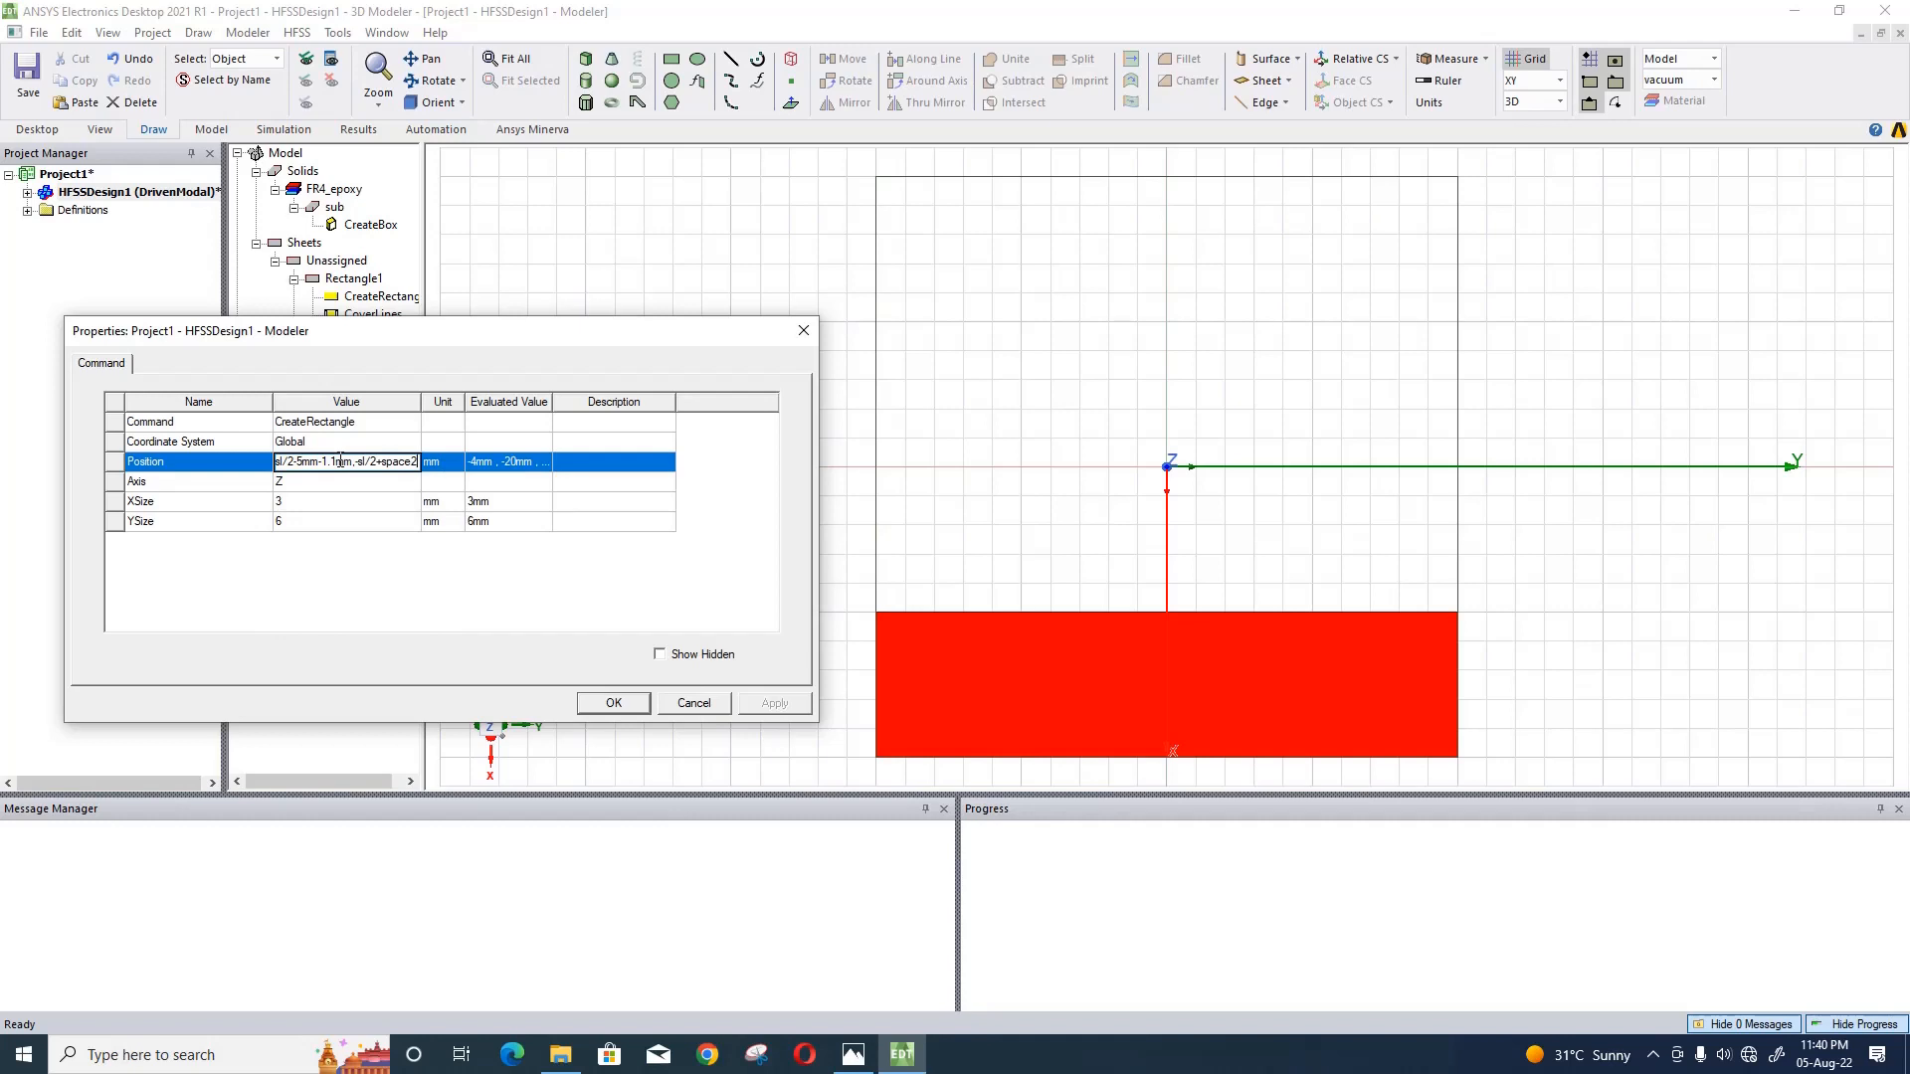
pyautogui.write(',-h/2')
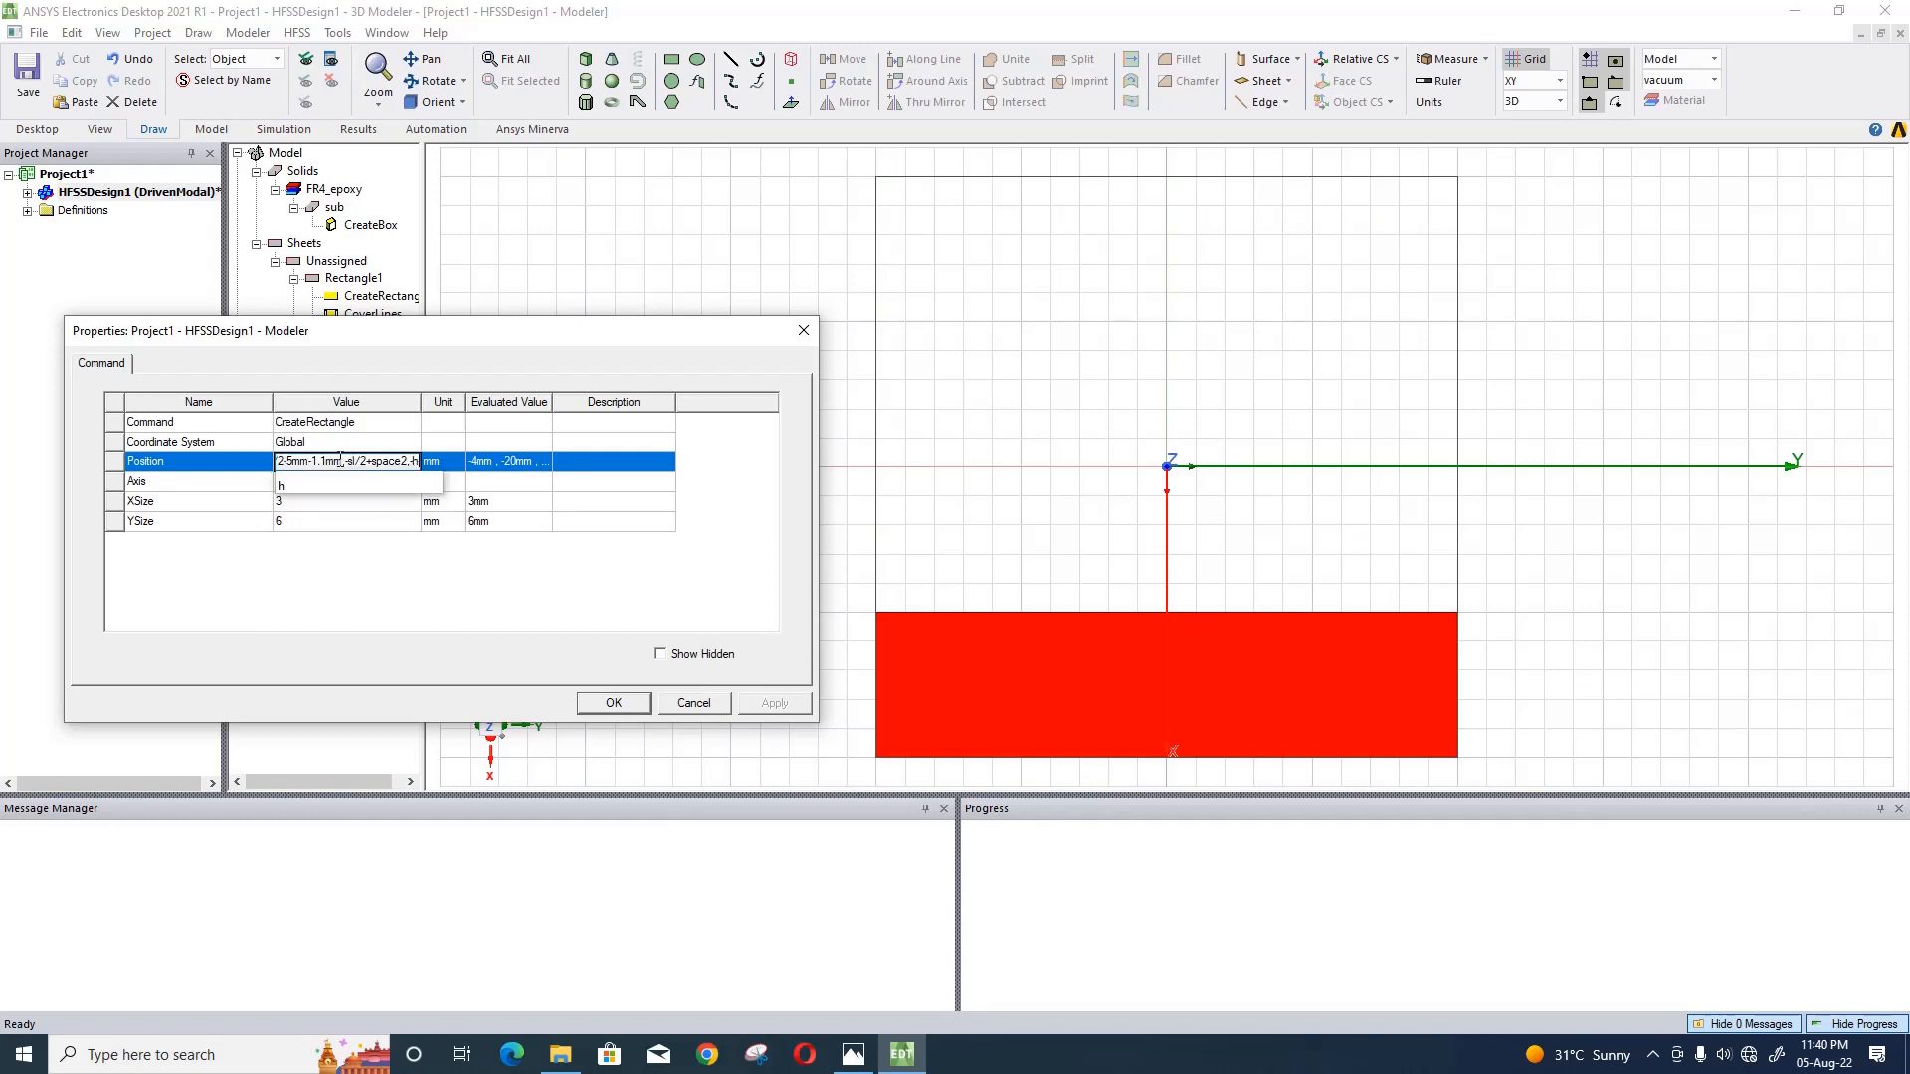
# - Apply the position expression and define the new variable space2 as 5.2 mm
pyautogui.click(306, 511)
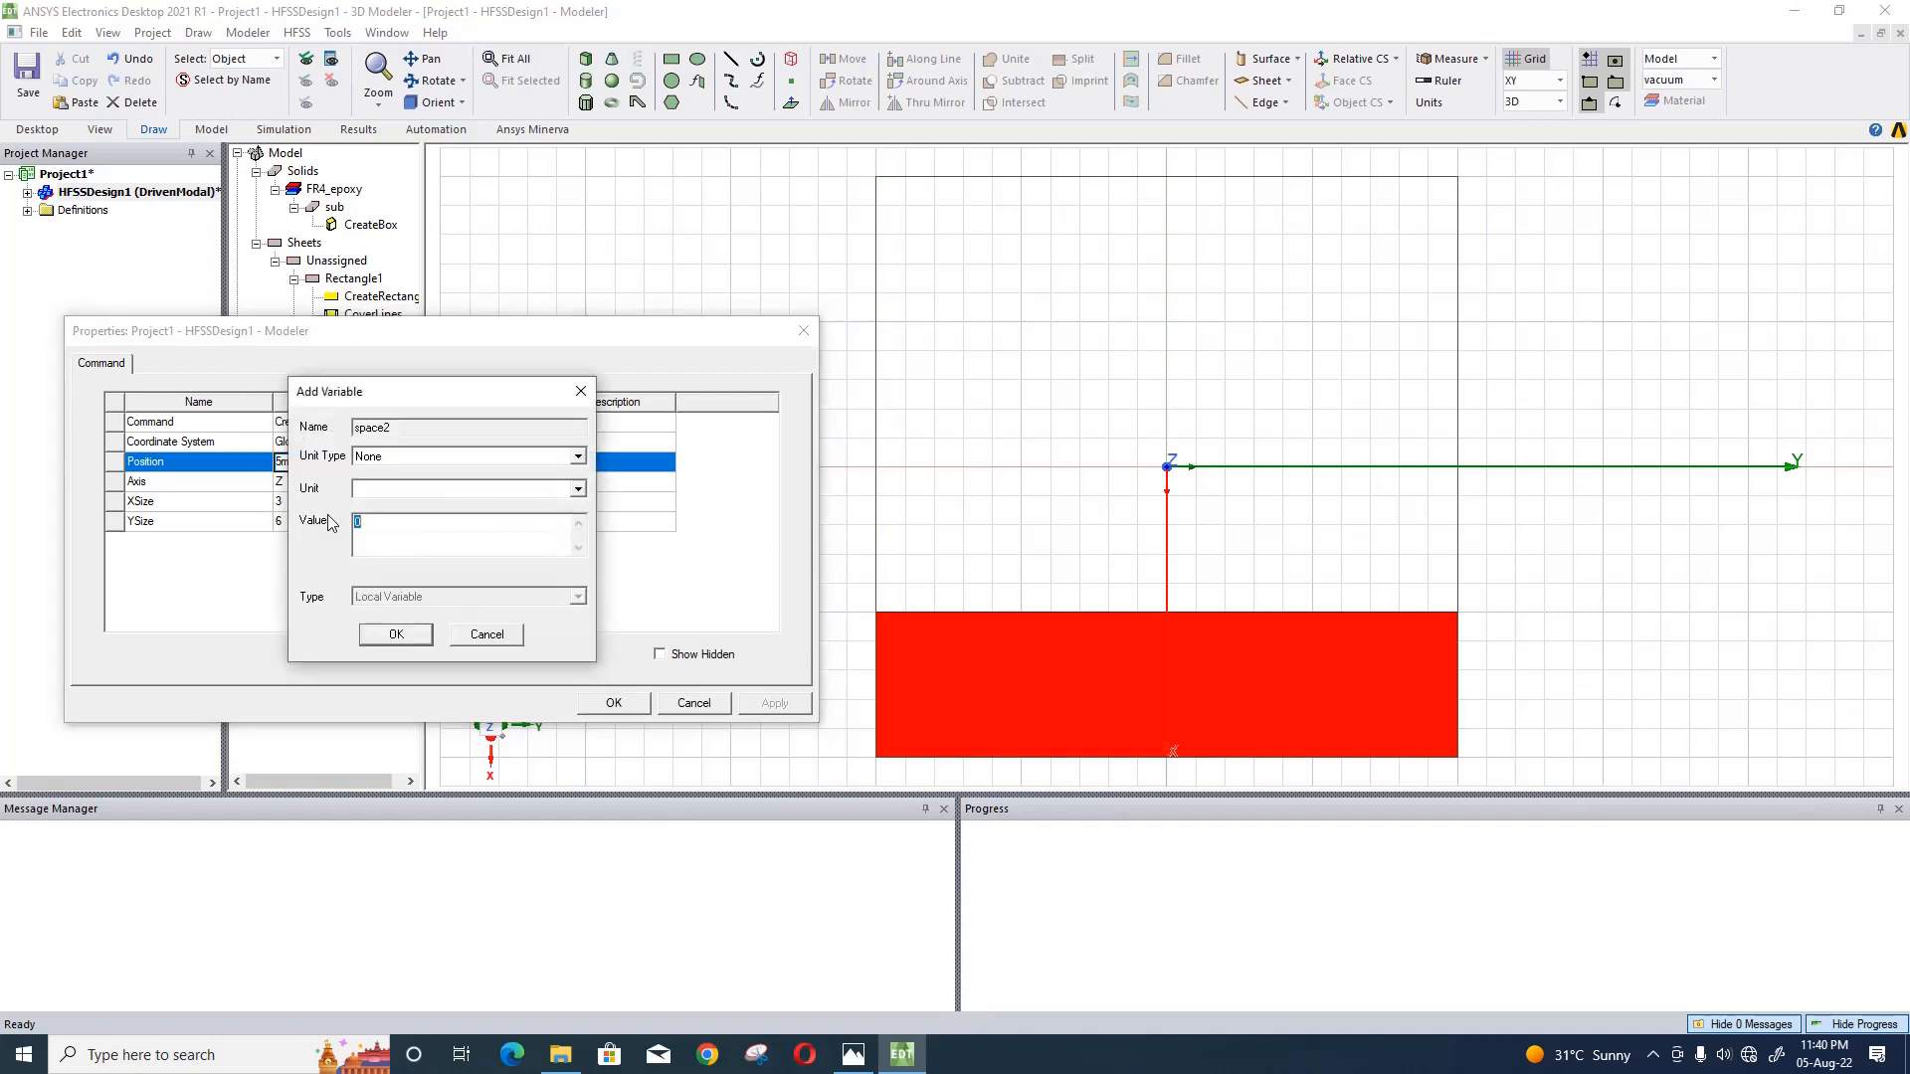
pyautogui.write('5.2mm')
pyautogui.click(390, 637)
# - Set the newest rectangle's X size to -2 mm and Y size to 5.1 mm, and accept its properties
pyautogui.click(339, 503)
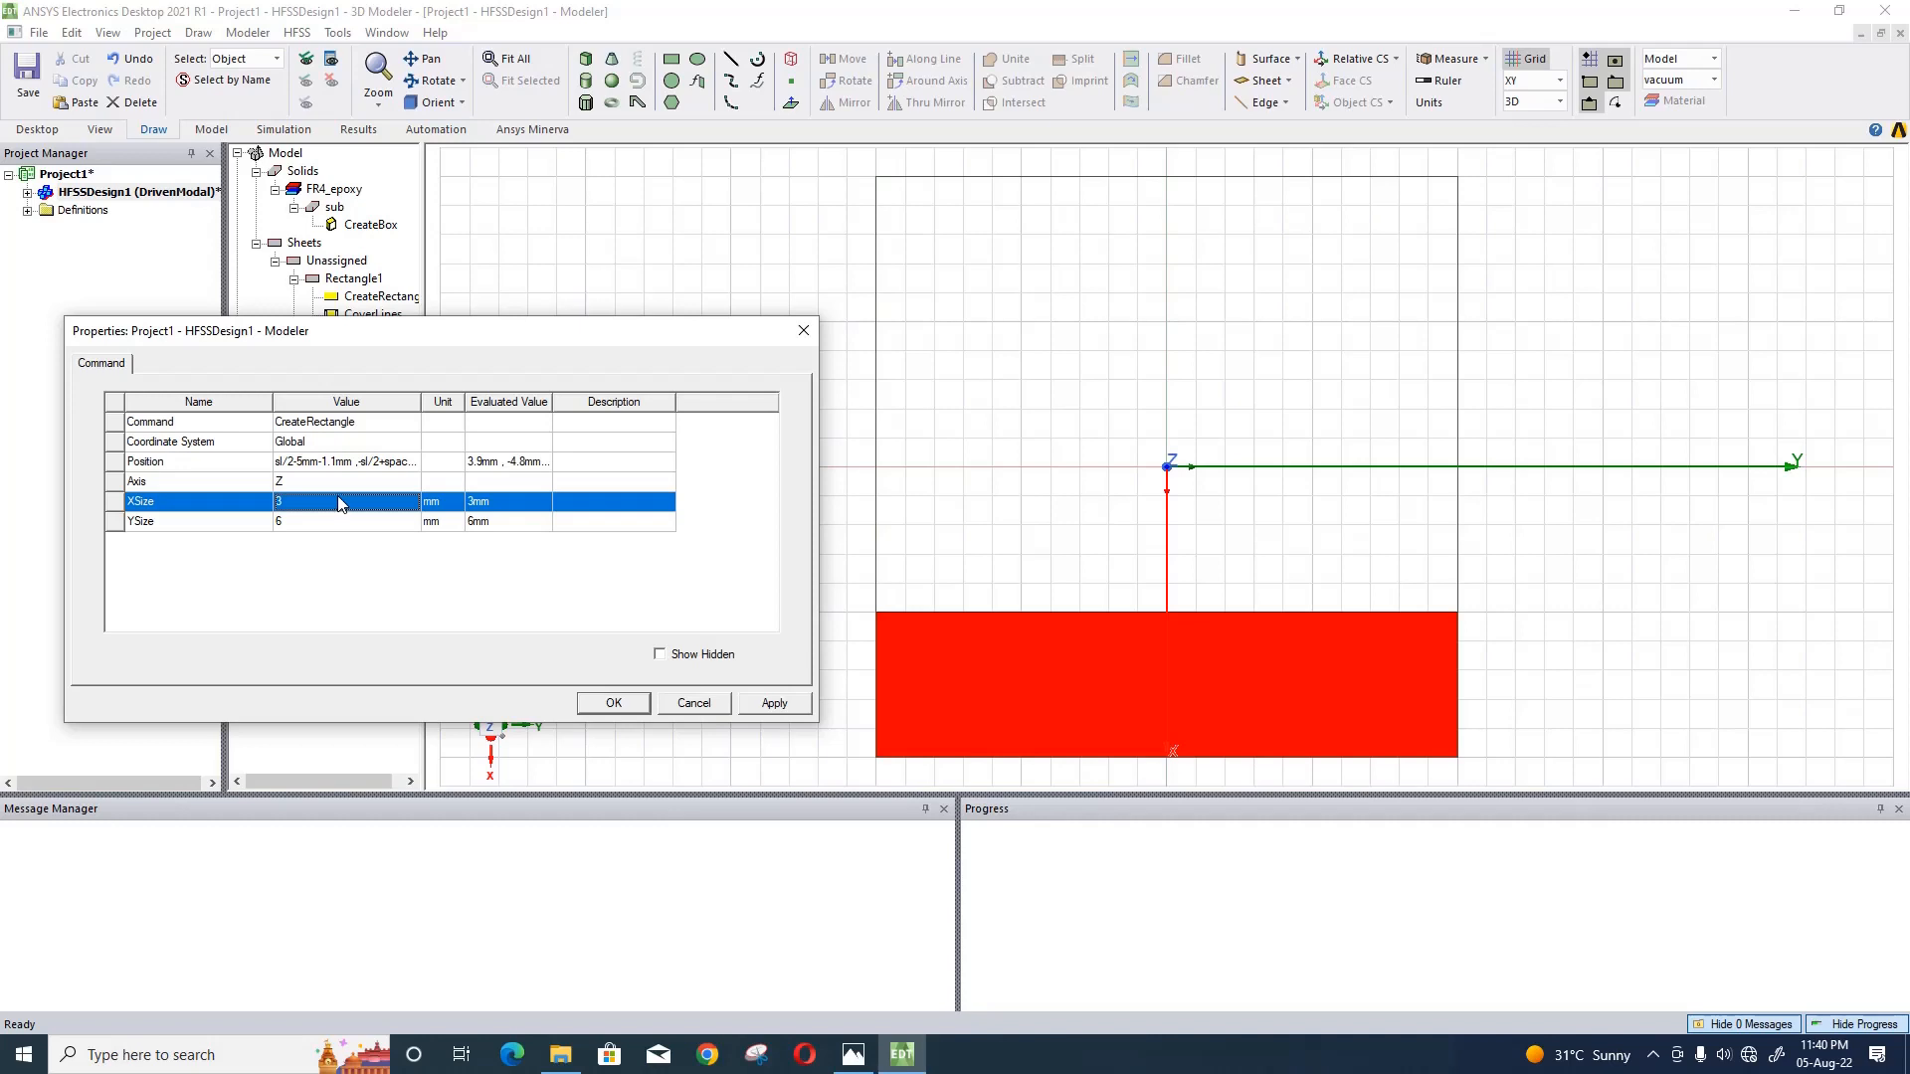
pyautogui.write('2')
pyautogui.write('-')
pyautogui.click(348, 522)
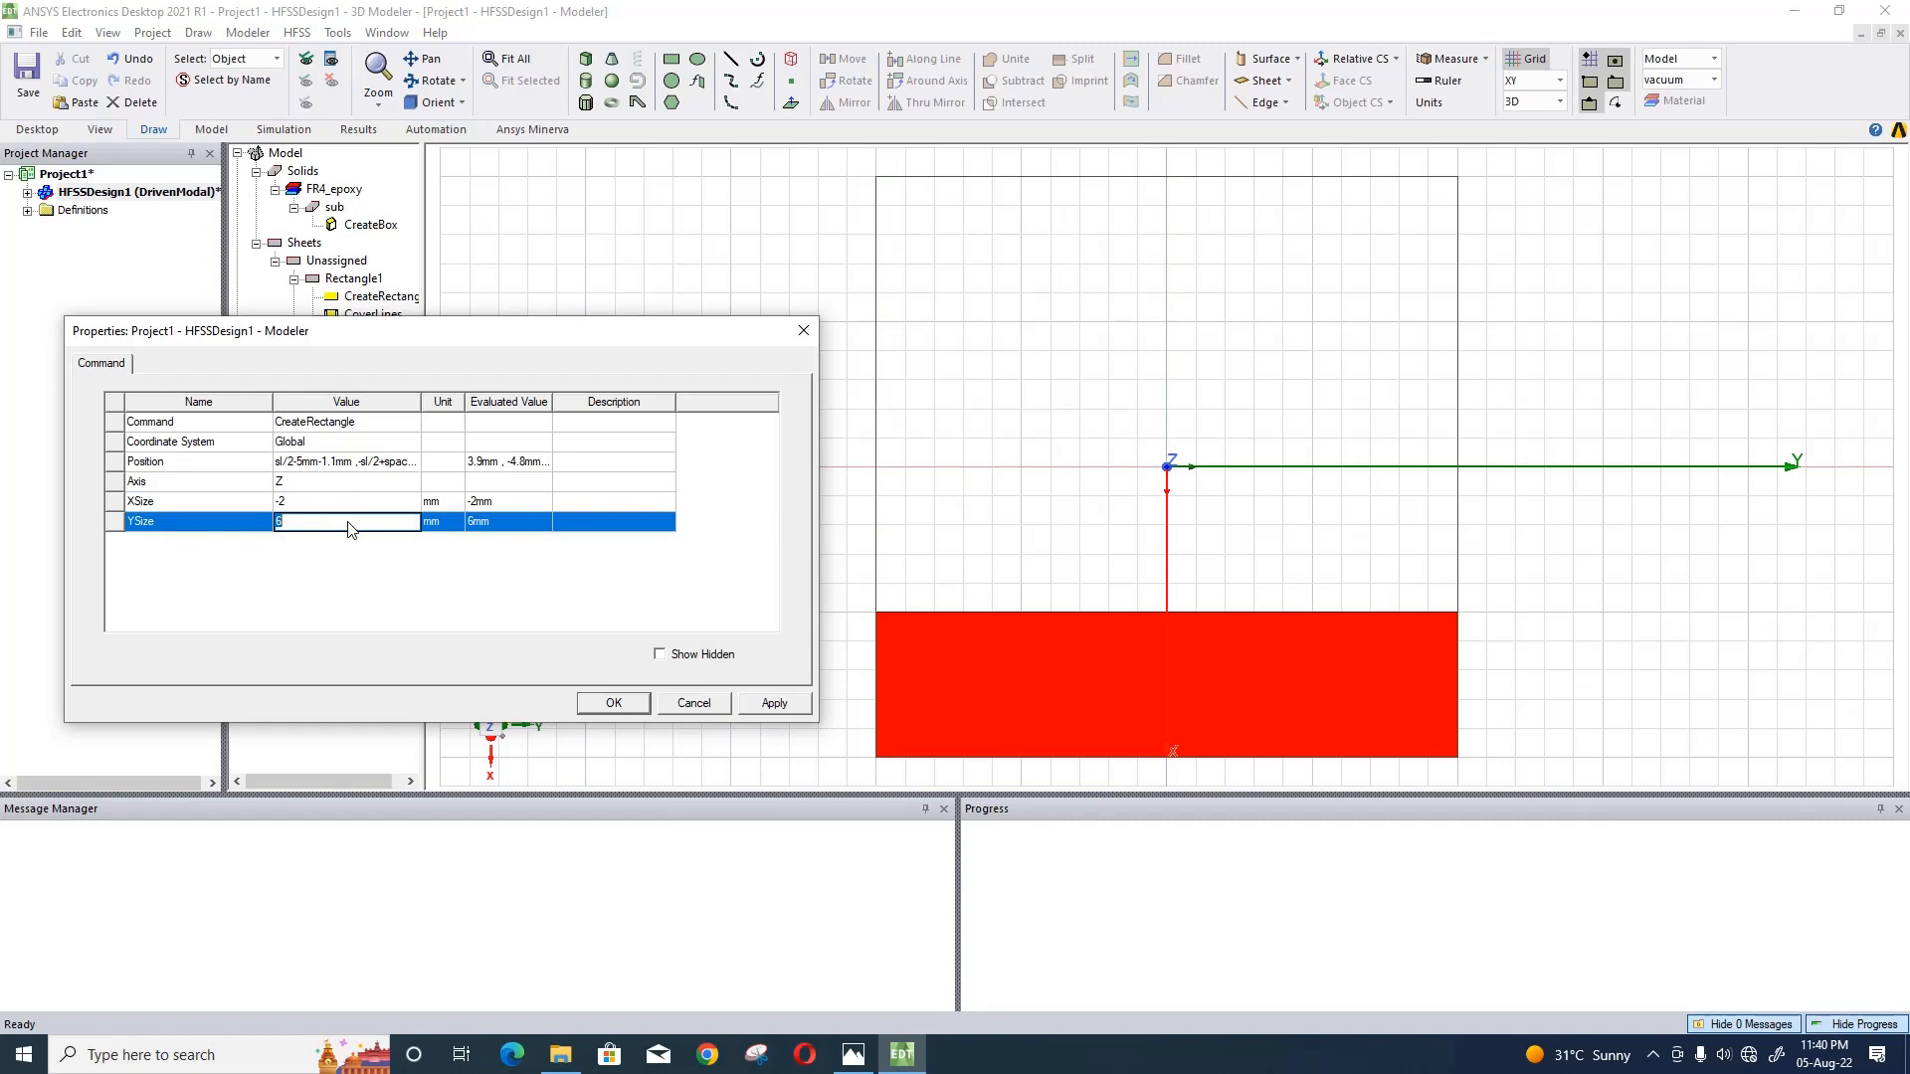
pyautogui.write('5.1')
pyautogui.click(746, 696)
pyautogui.click(750, 704)
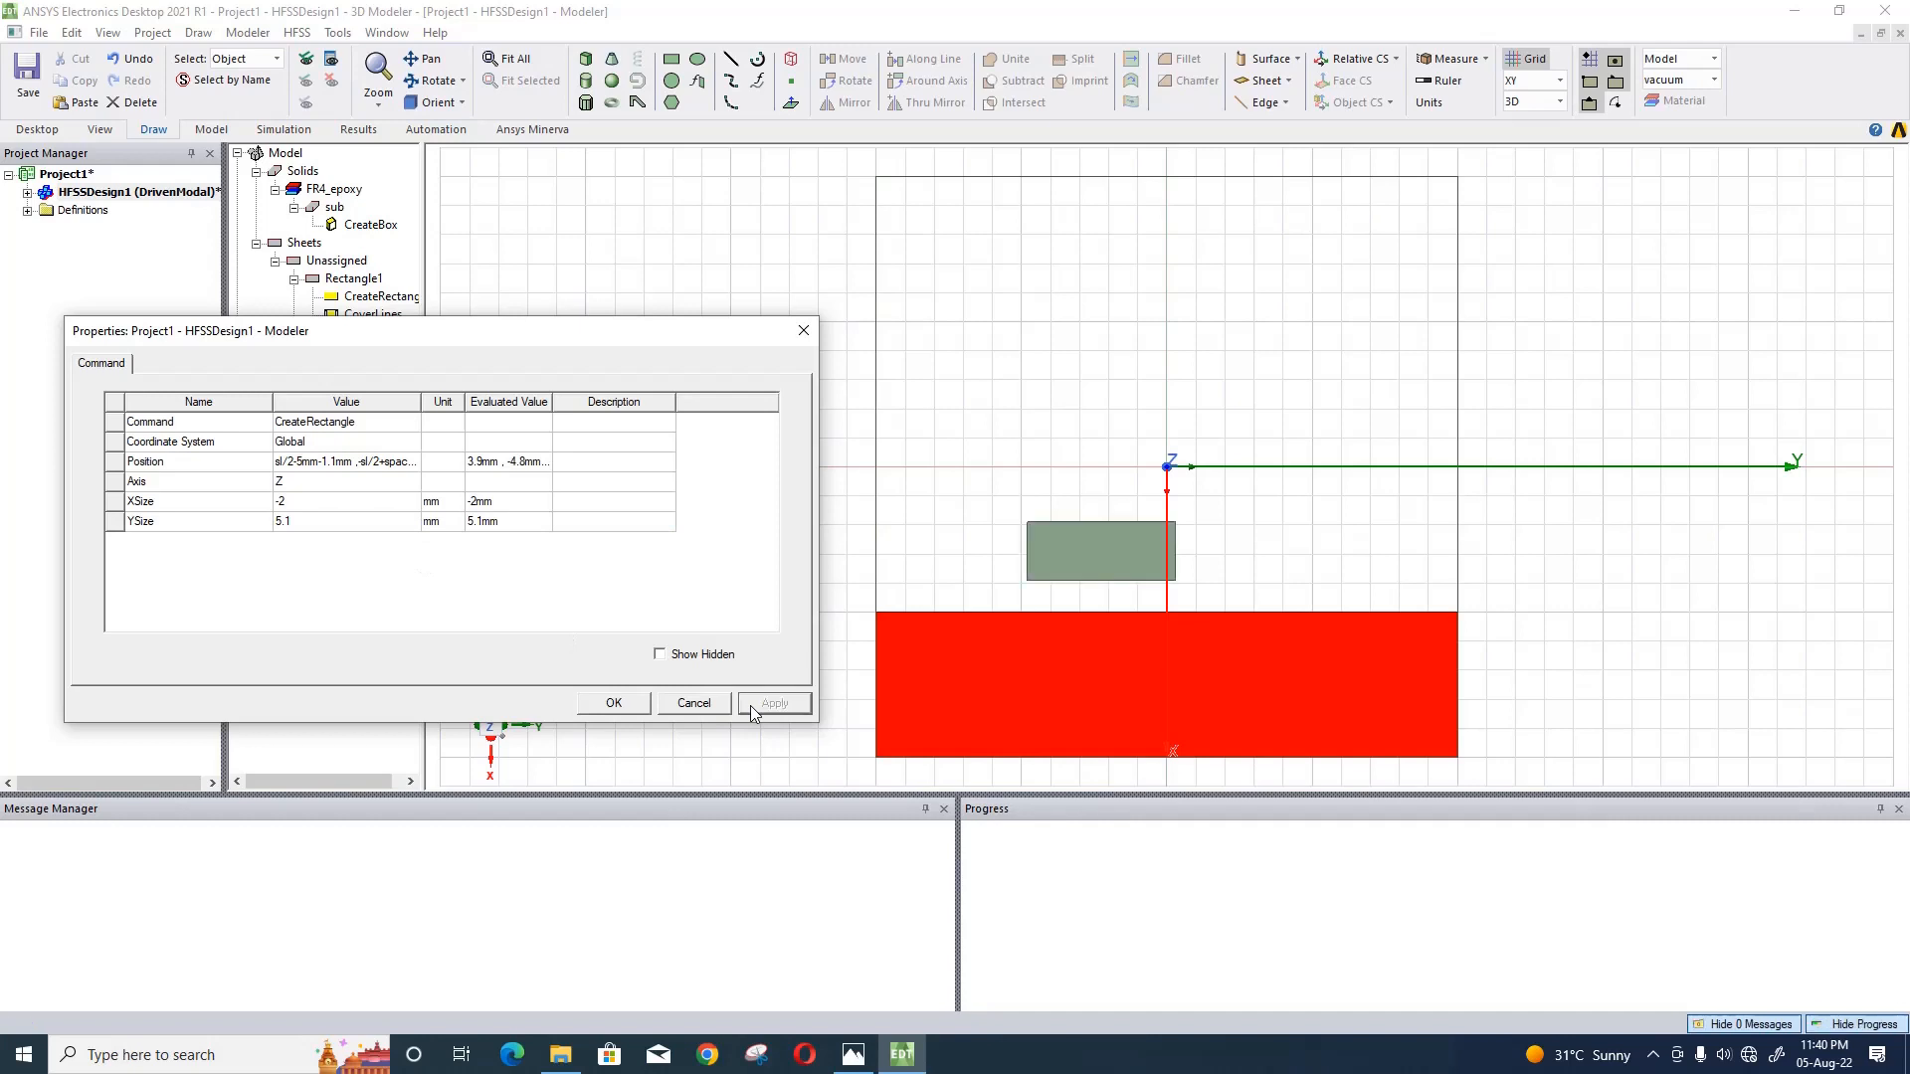
pyautogui.click(614, 702)
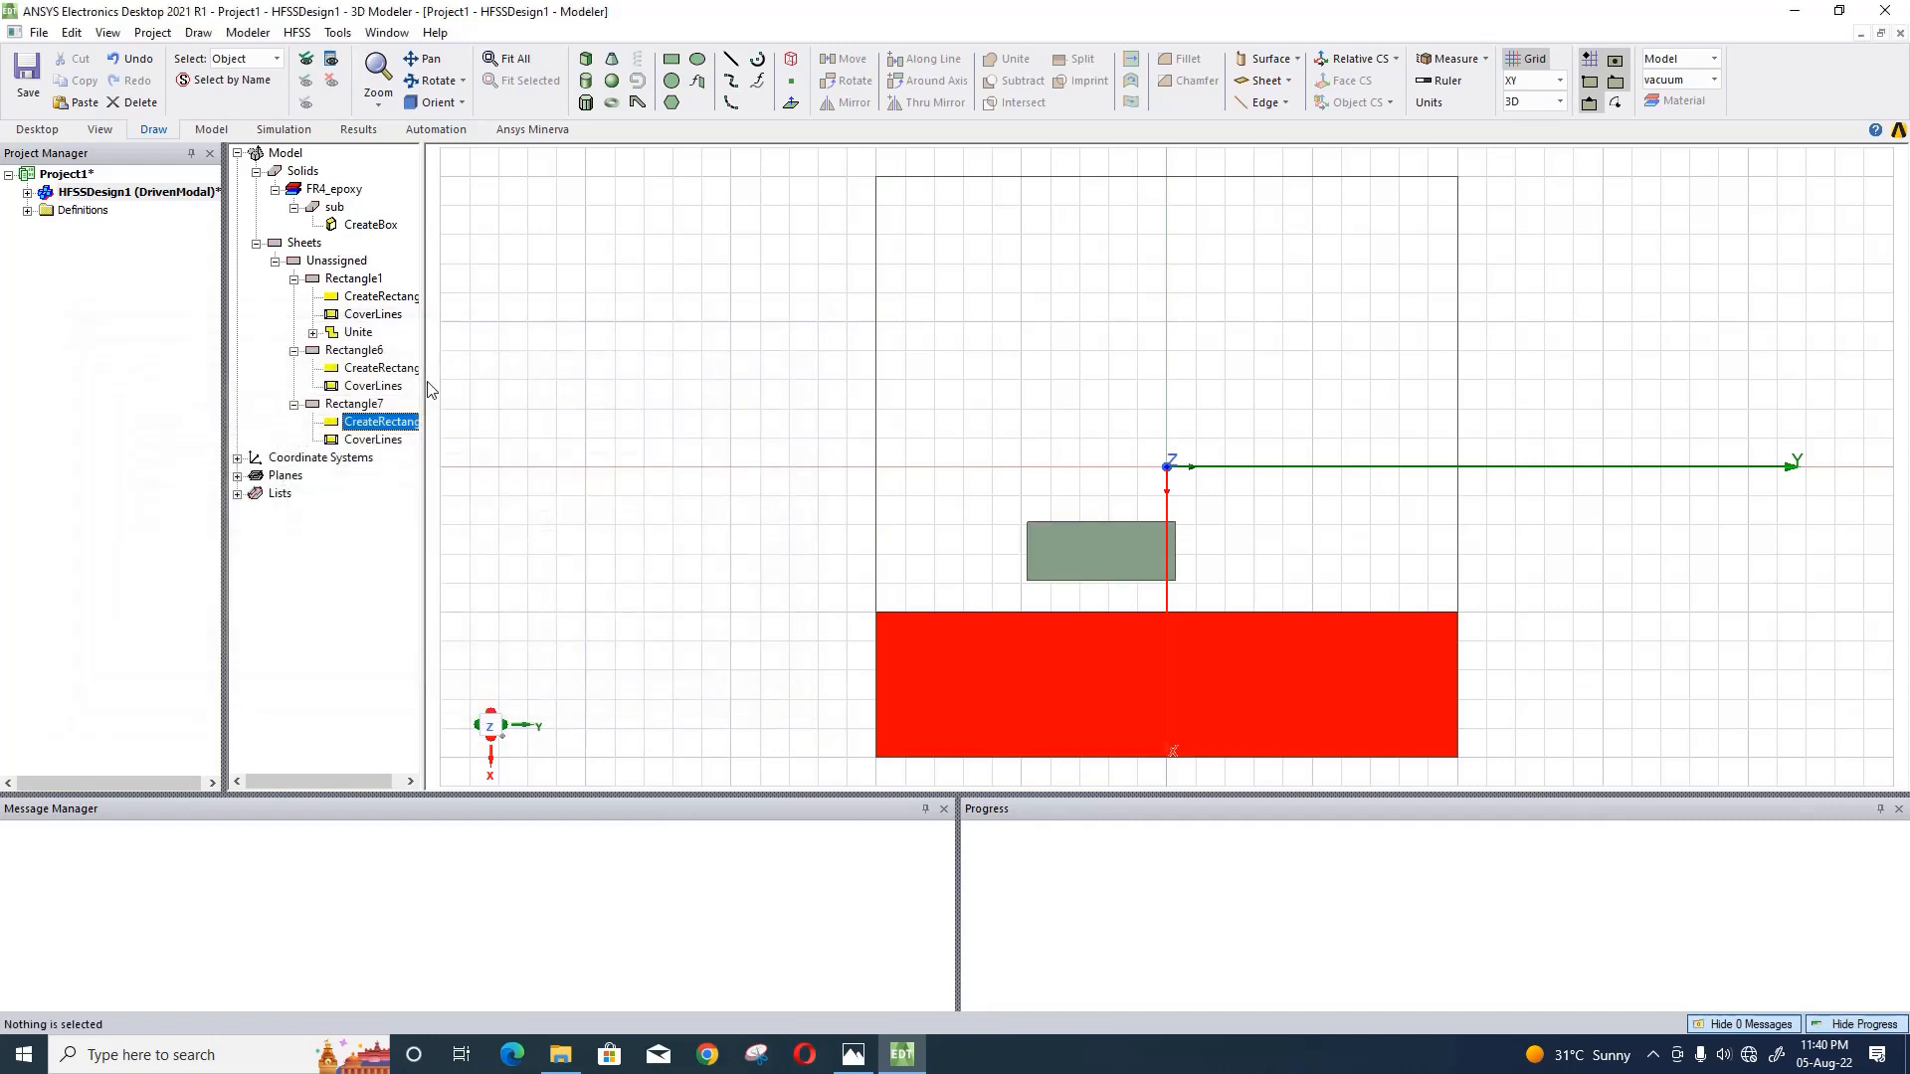
# - Colour the newest rectangle, the small one above the red ground sheet, yellow and accept its attributes
pyautogui.doubleClick(383, 421)
pyautogui.click(414, 541)
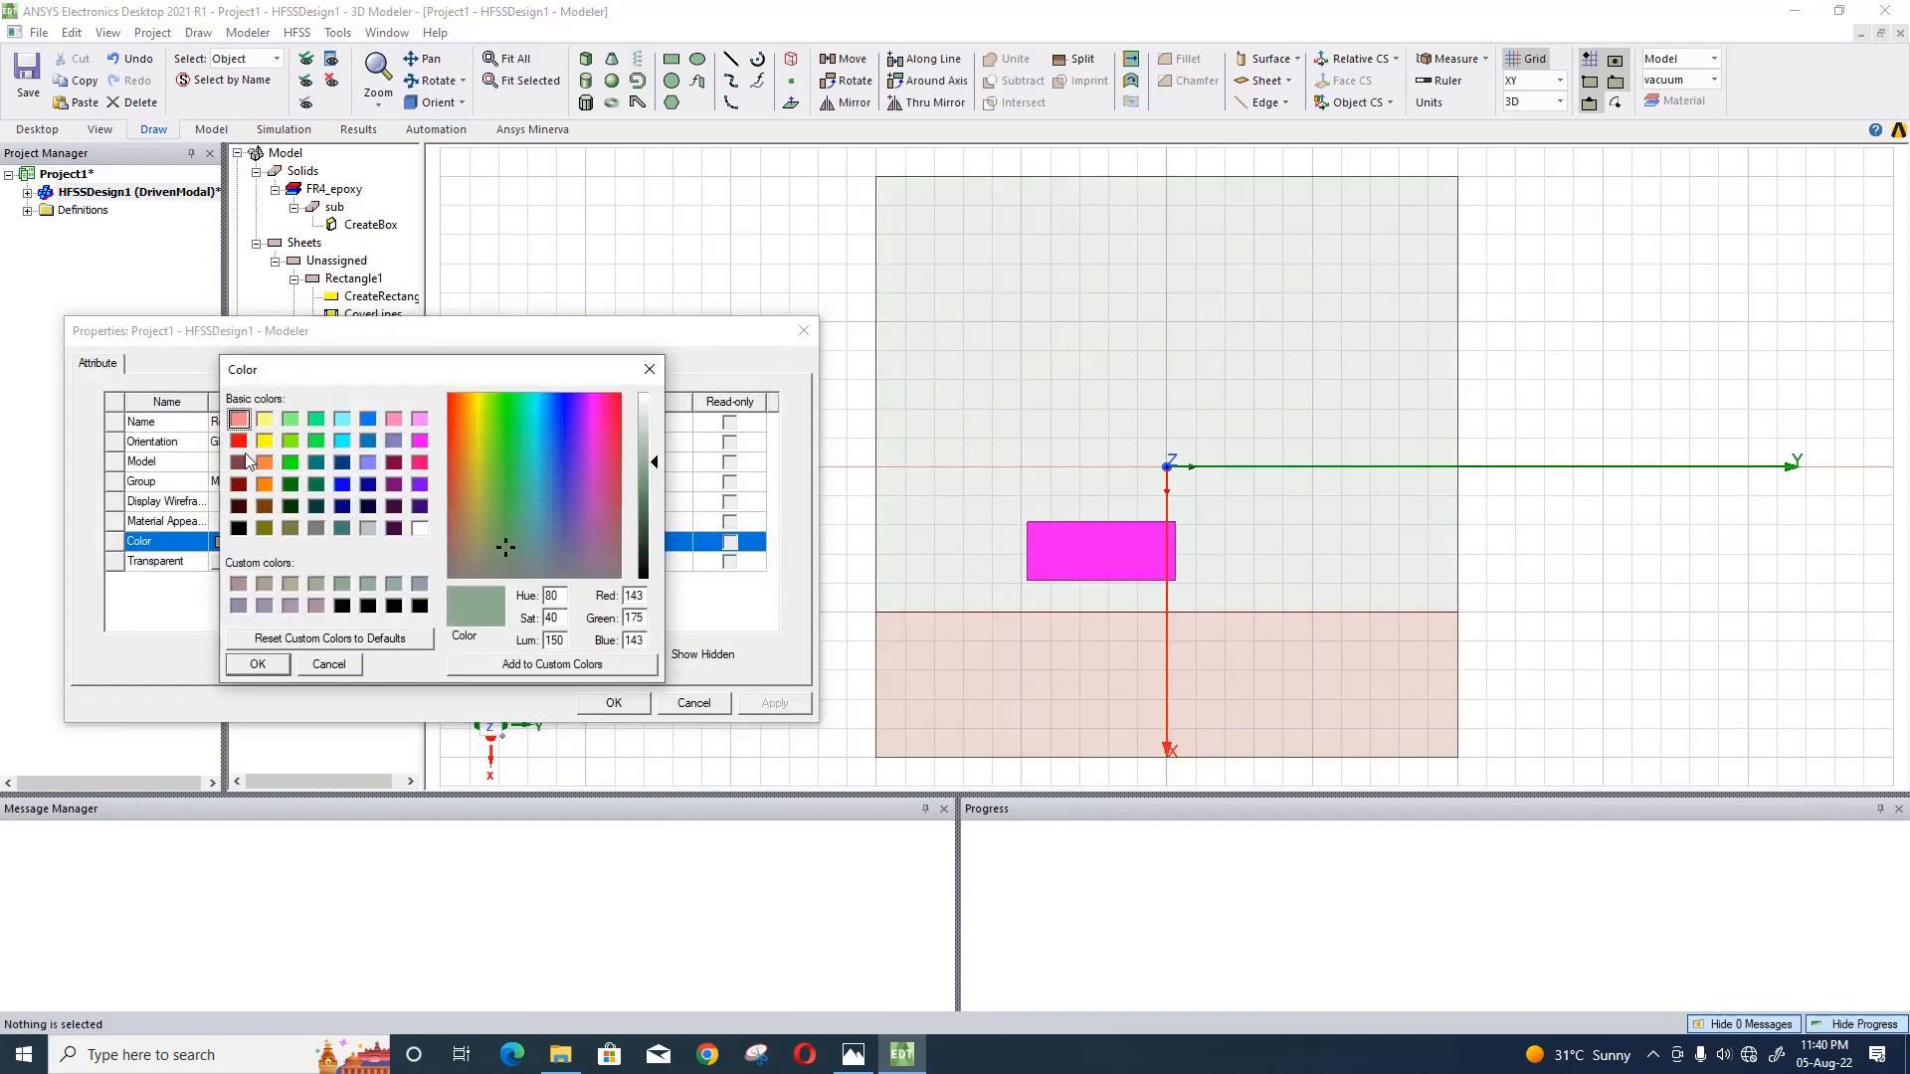
pyautogui.click(265, 440)
pyautogui.click(259, 664)
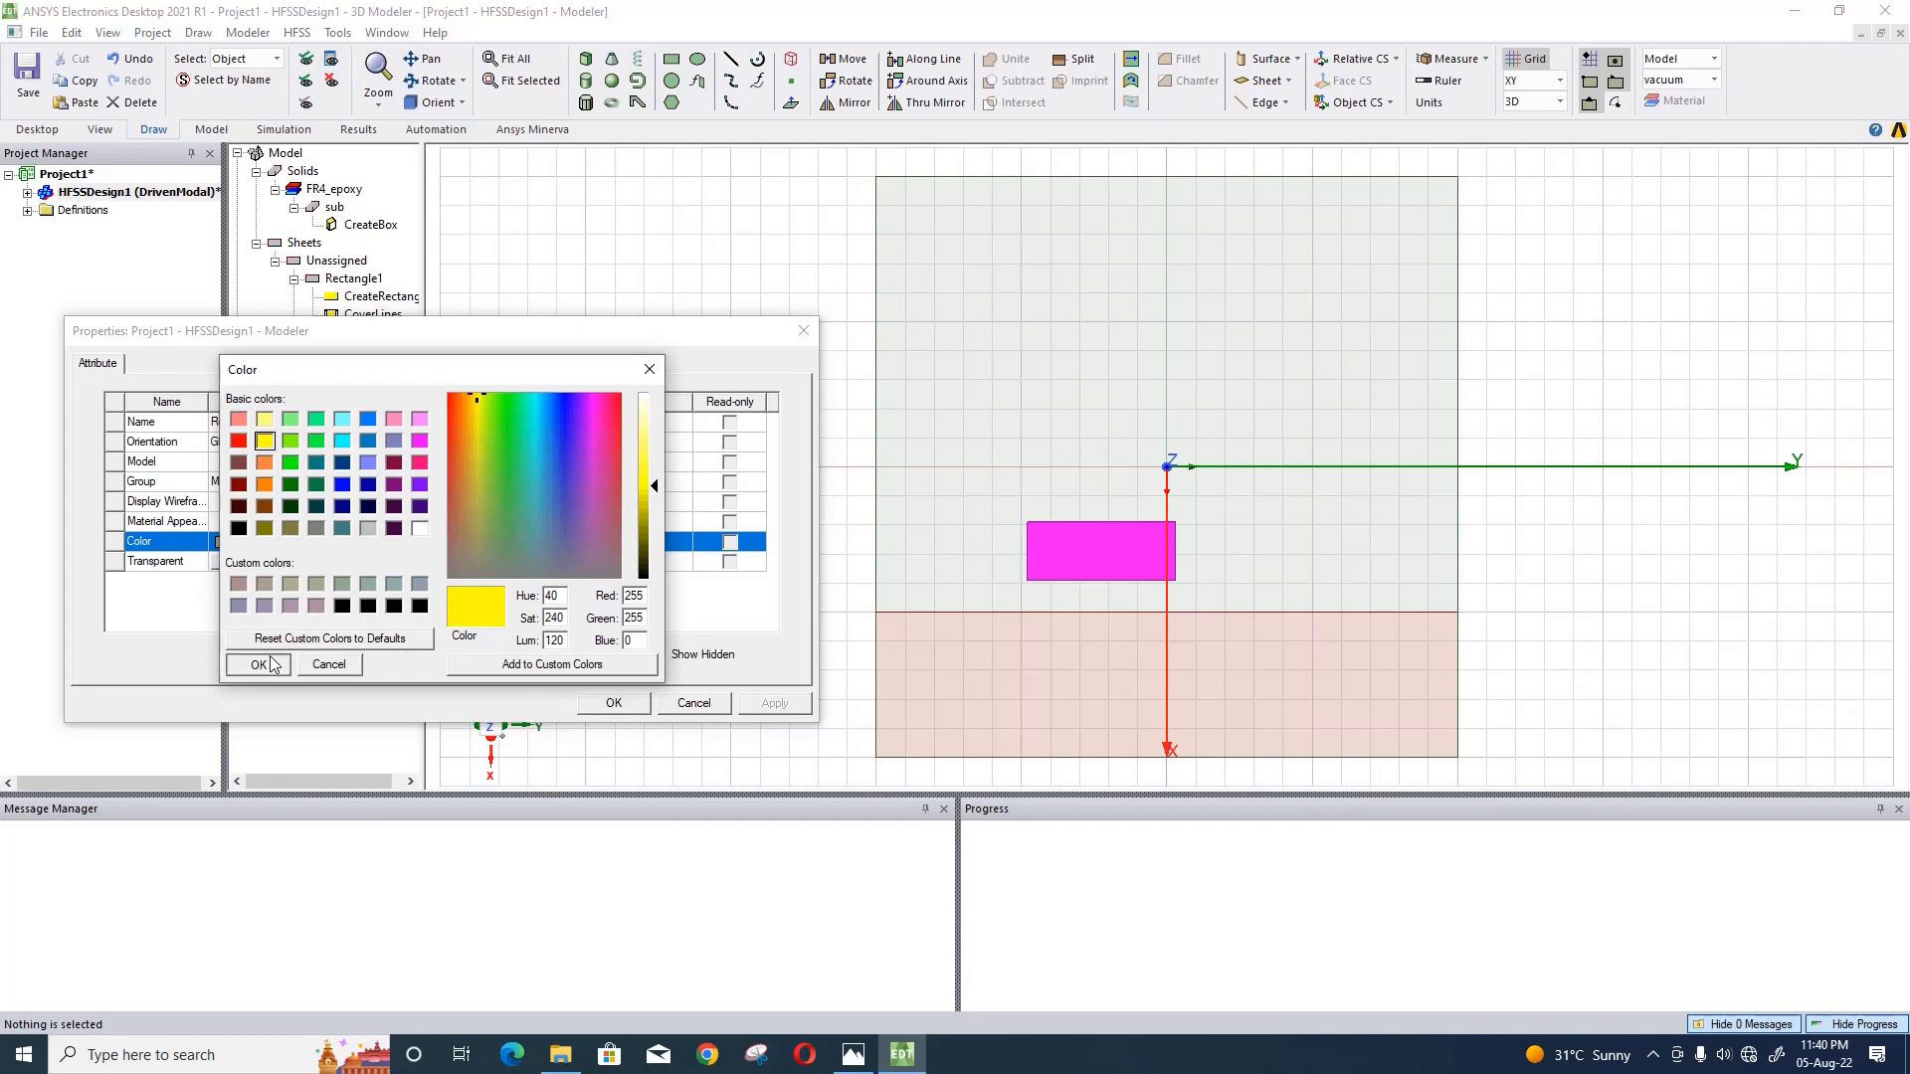
pyautogui.click(614, 702)
pyautogui.click(610, 567)
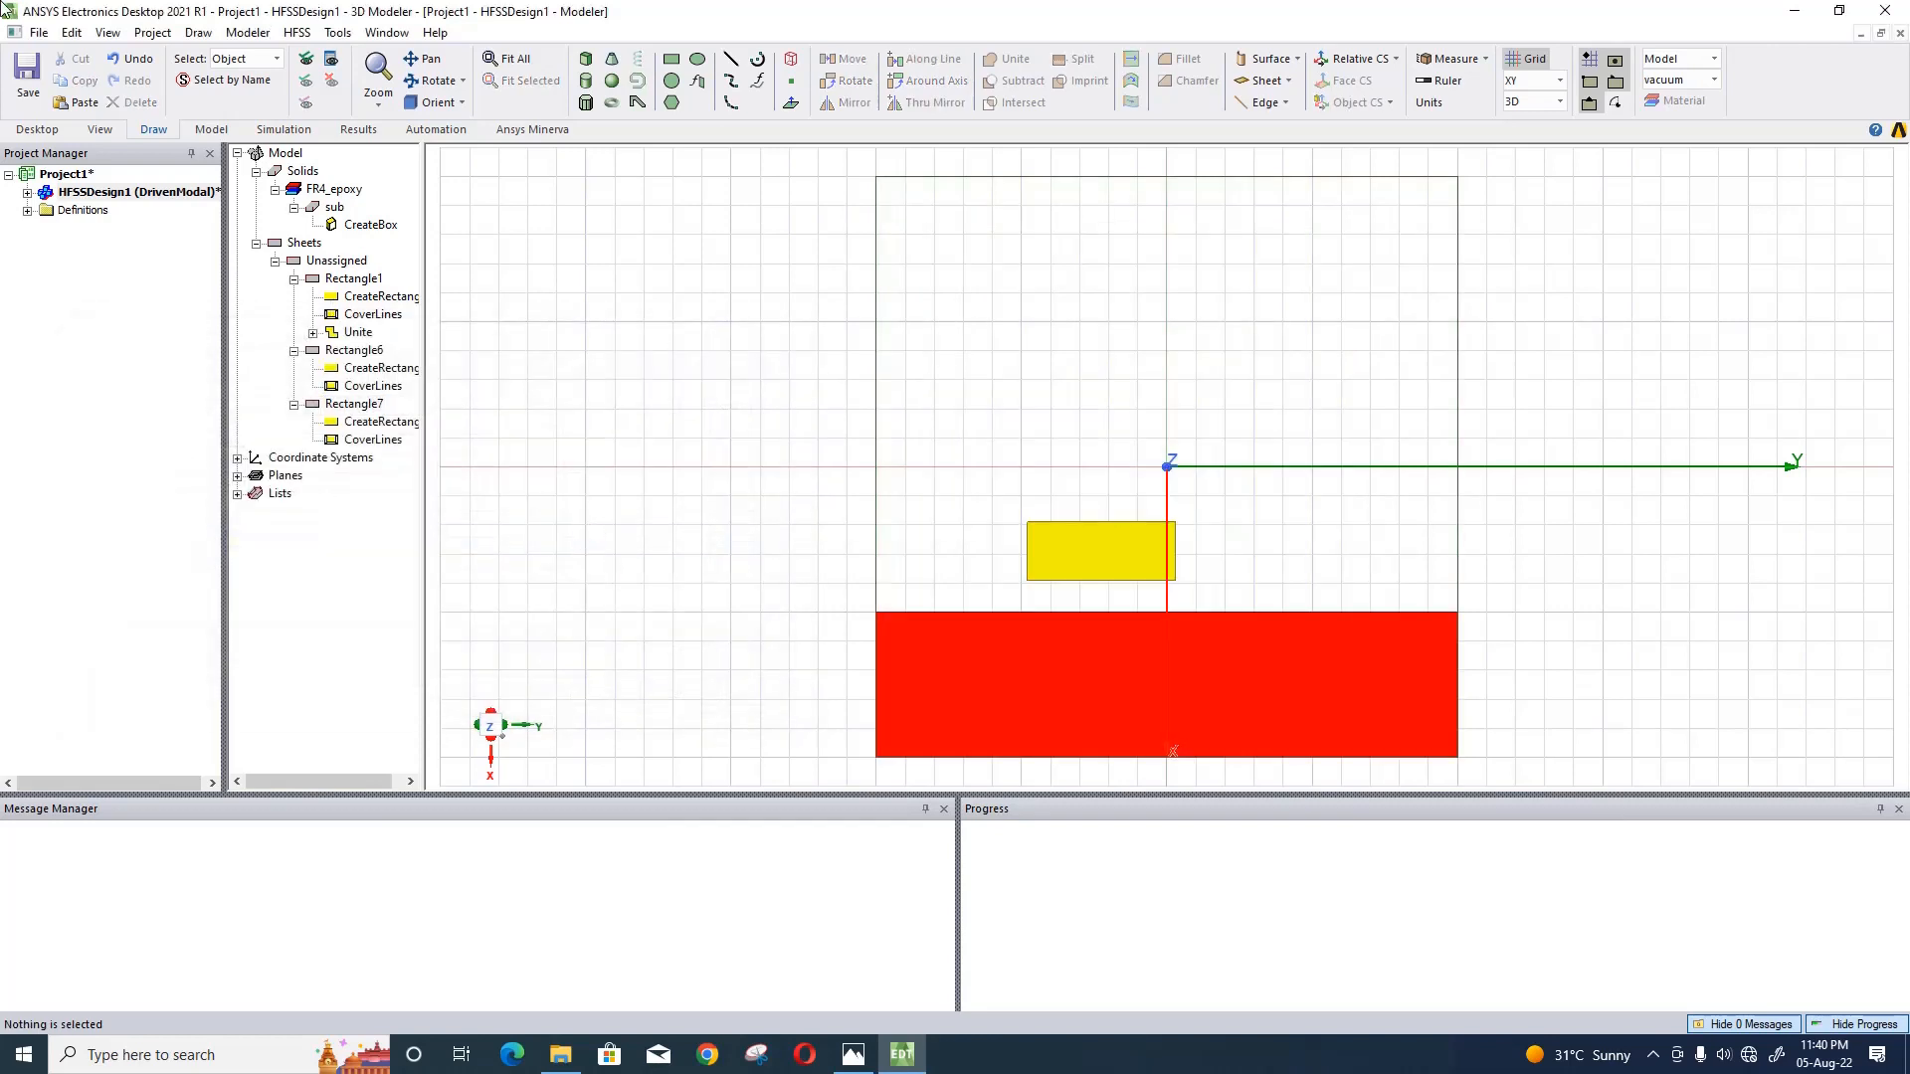
# - Draw a rectangle about 8 mm by 2 mm on the empty grid beside the substrate and colour it dark green
pyautogui.click(672, 59)
pyautogui.click(557, 321)
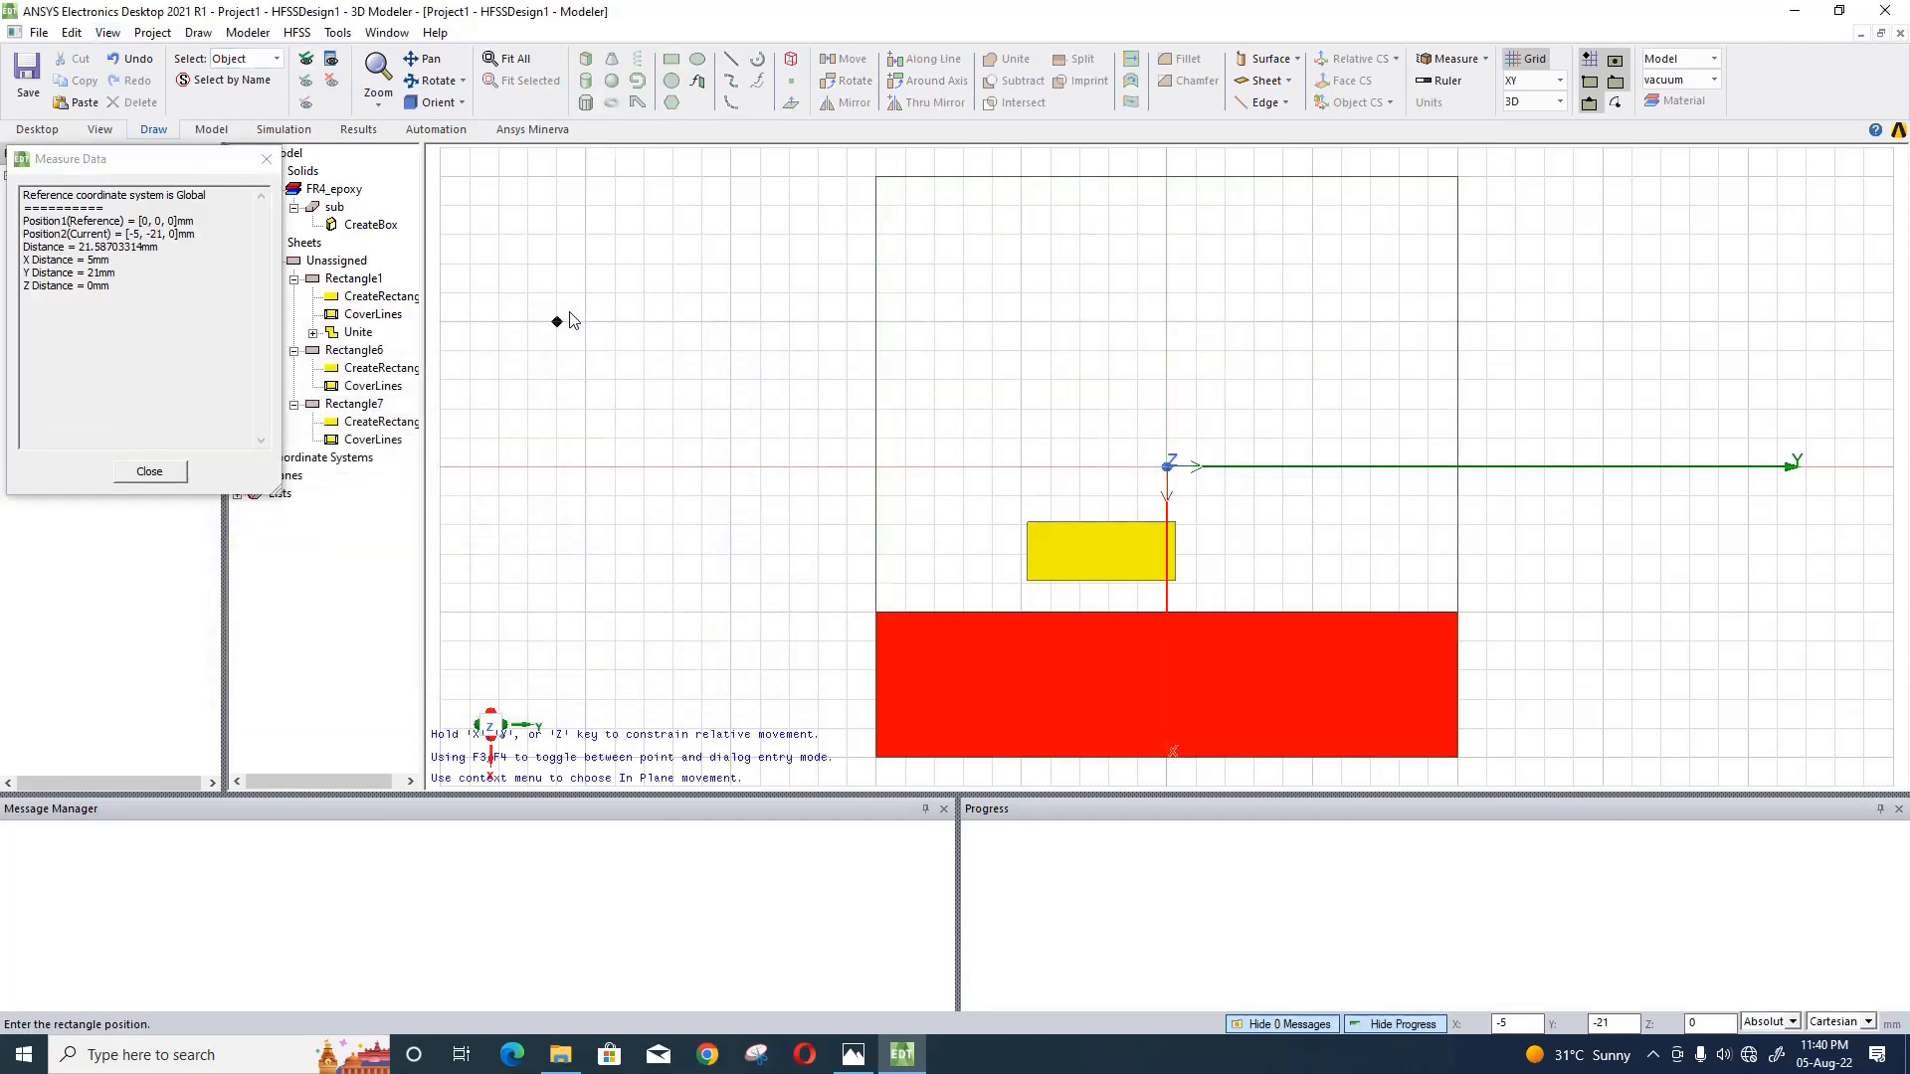
pyautogui.click(616, 554)
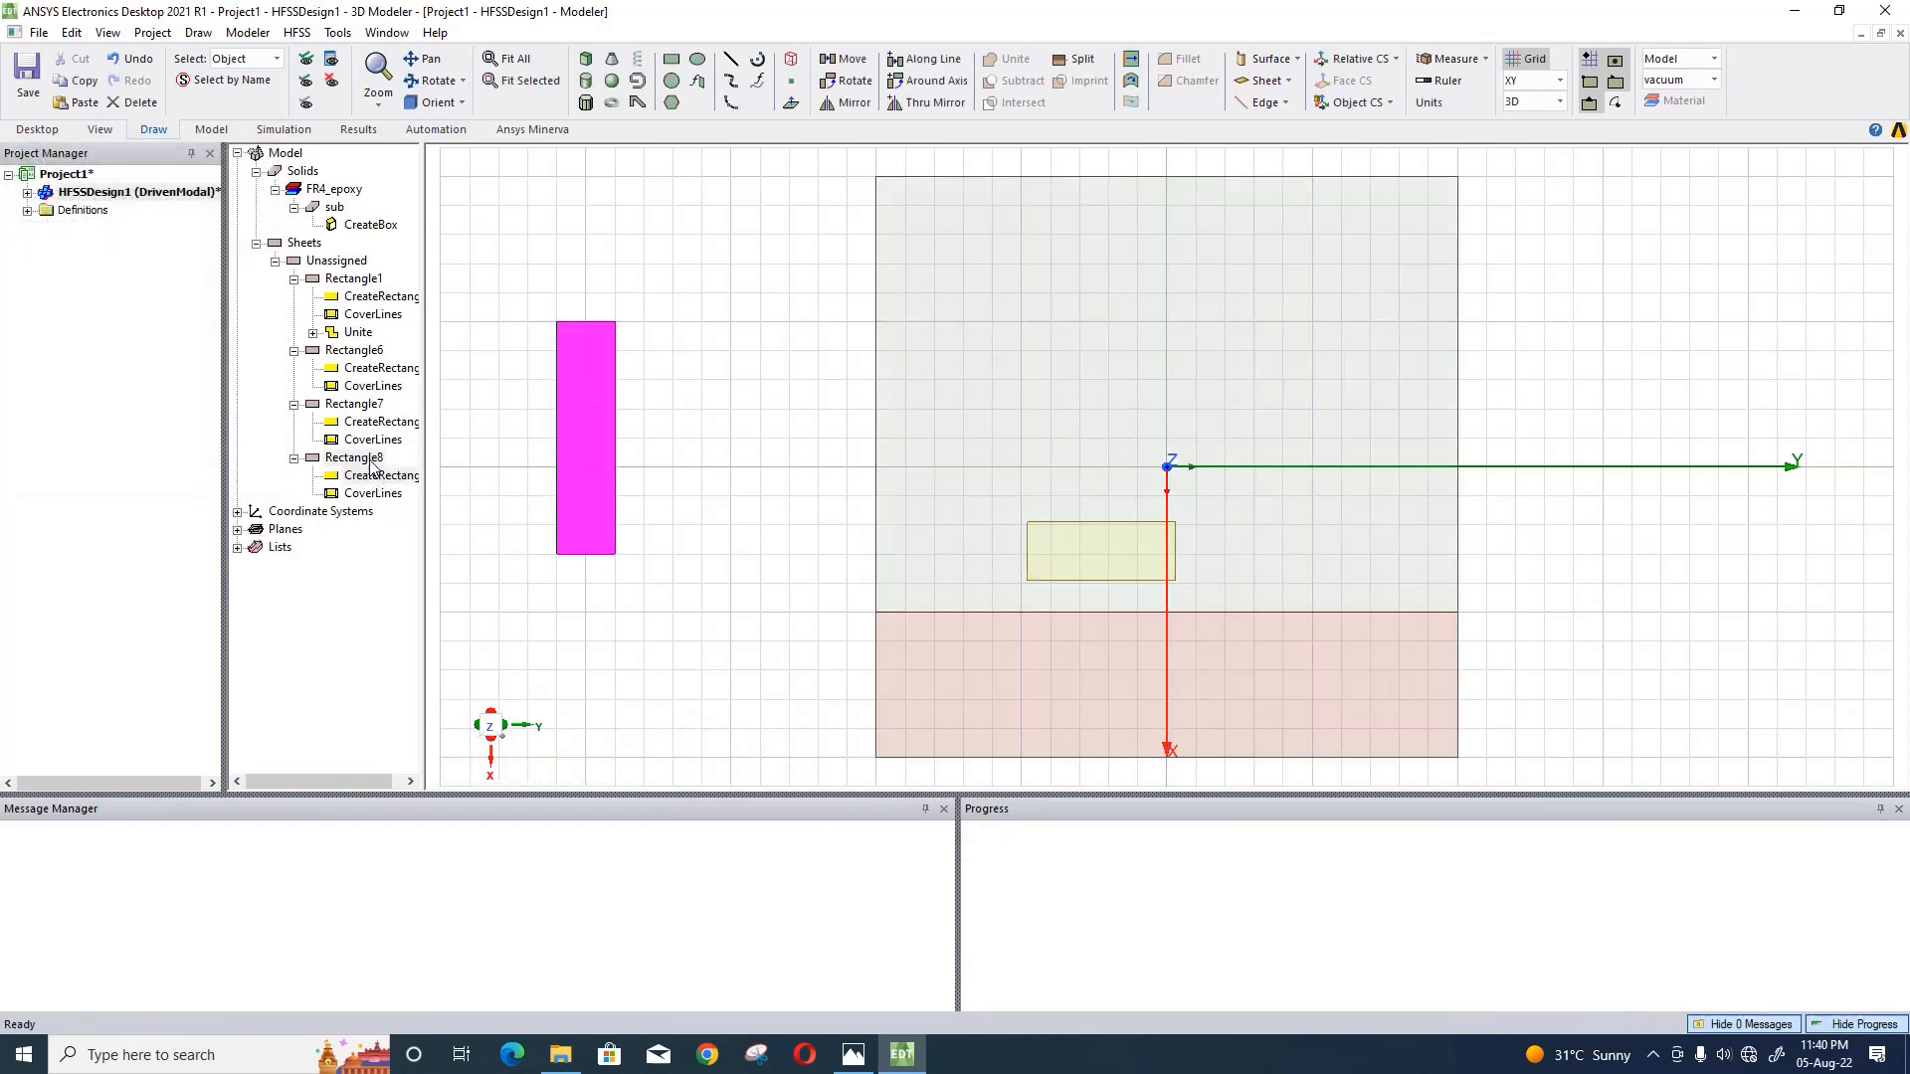
pyautogui.click(393, 556)
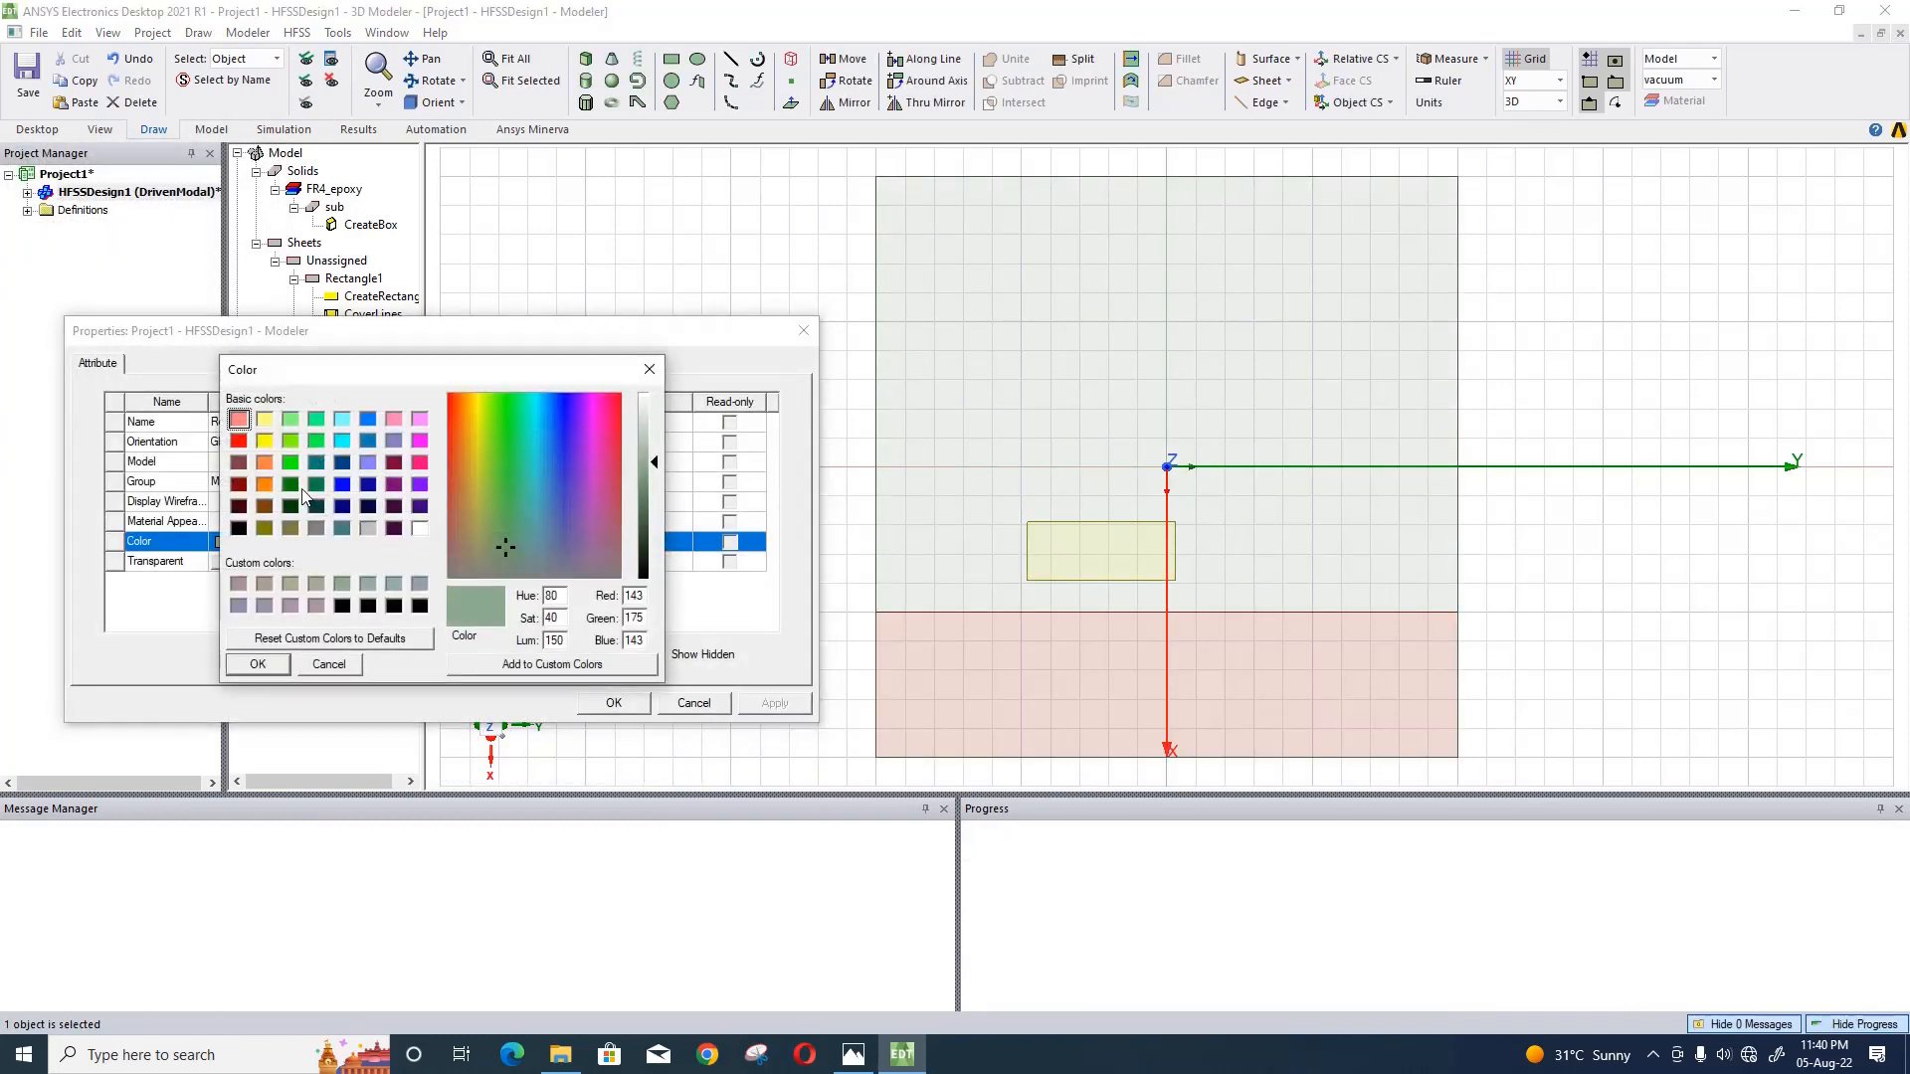
pyautogui.click(290, 485)
pyautogui.click(261, 663)
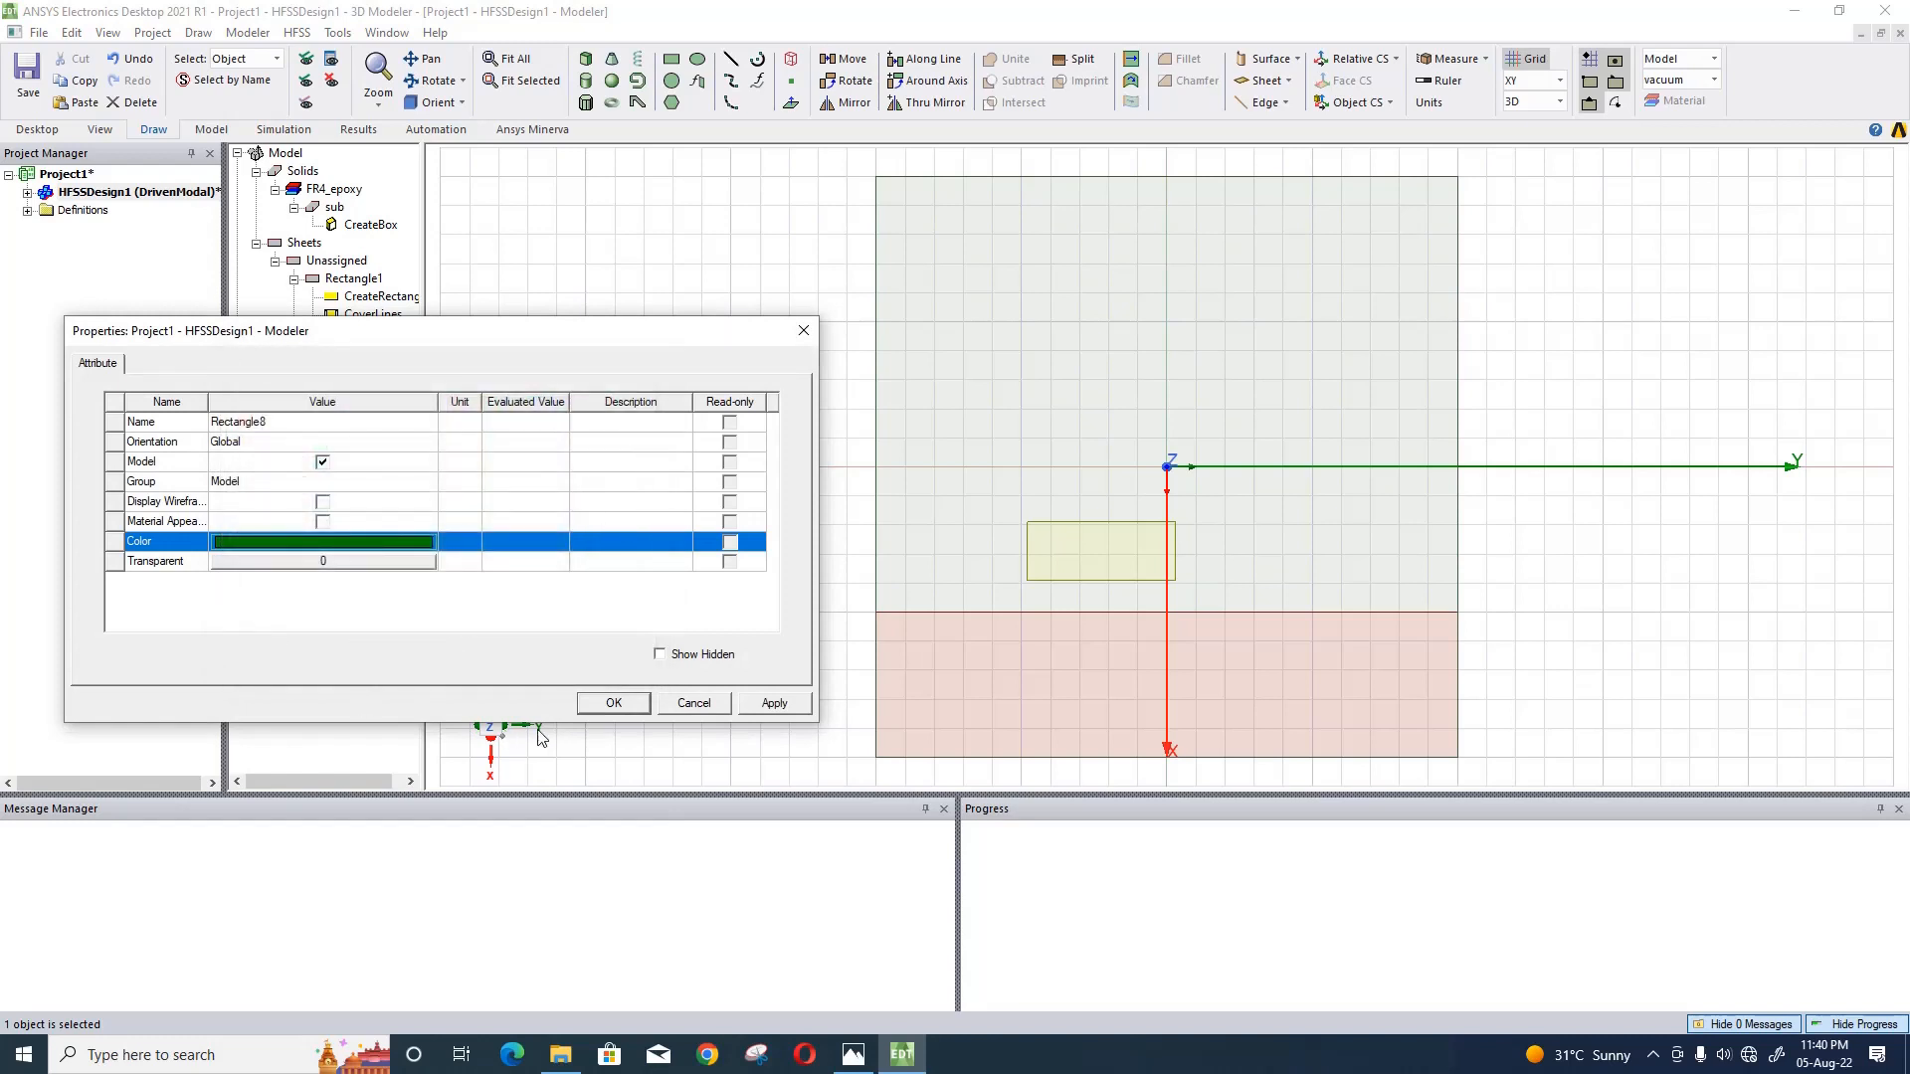
pyautogui.click(614, 702)
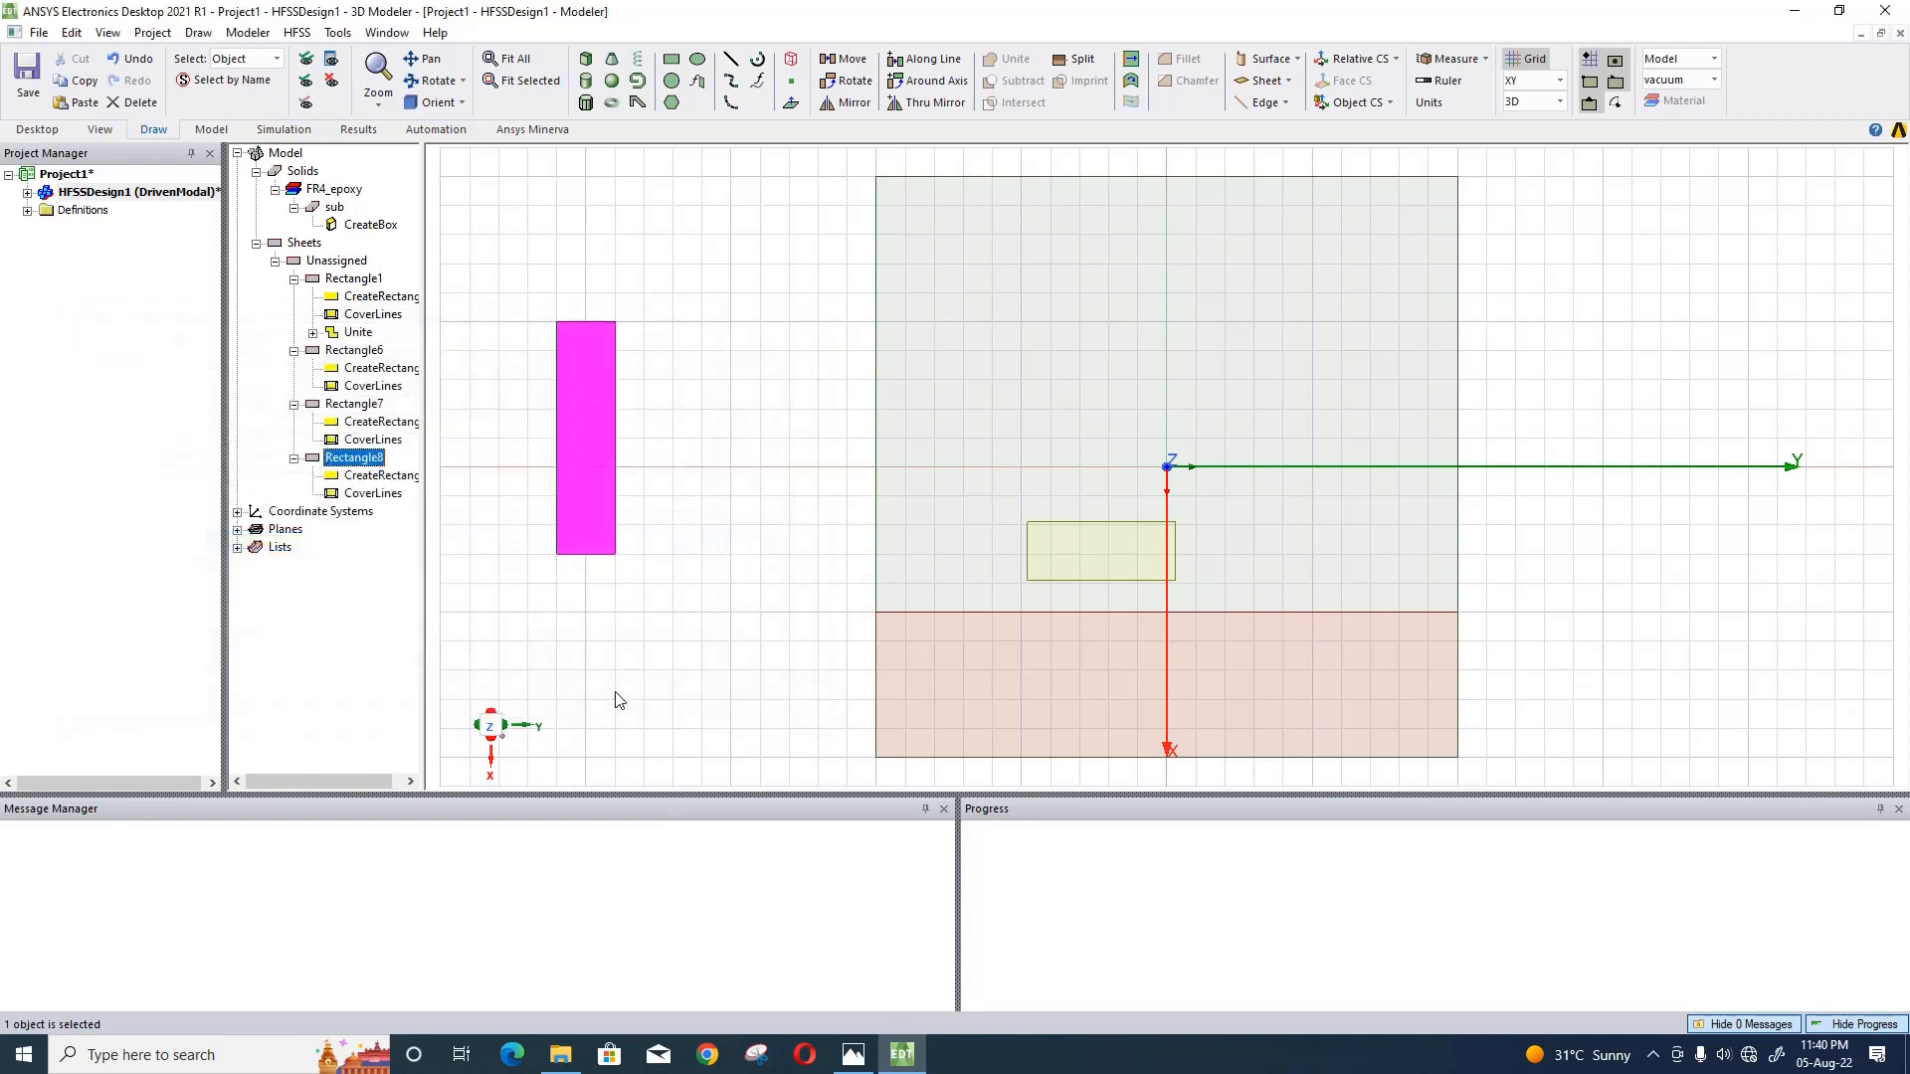
# - Enter sl/2-5mm-1.1mm as the X term of the dark green rectangle's position
pyautogui.doubleClick(381, 475)
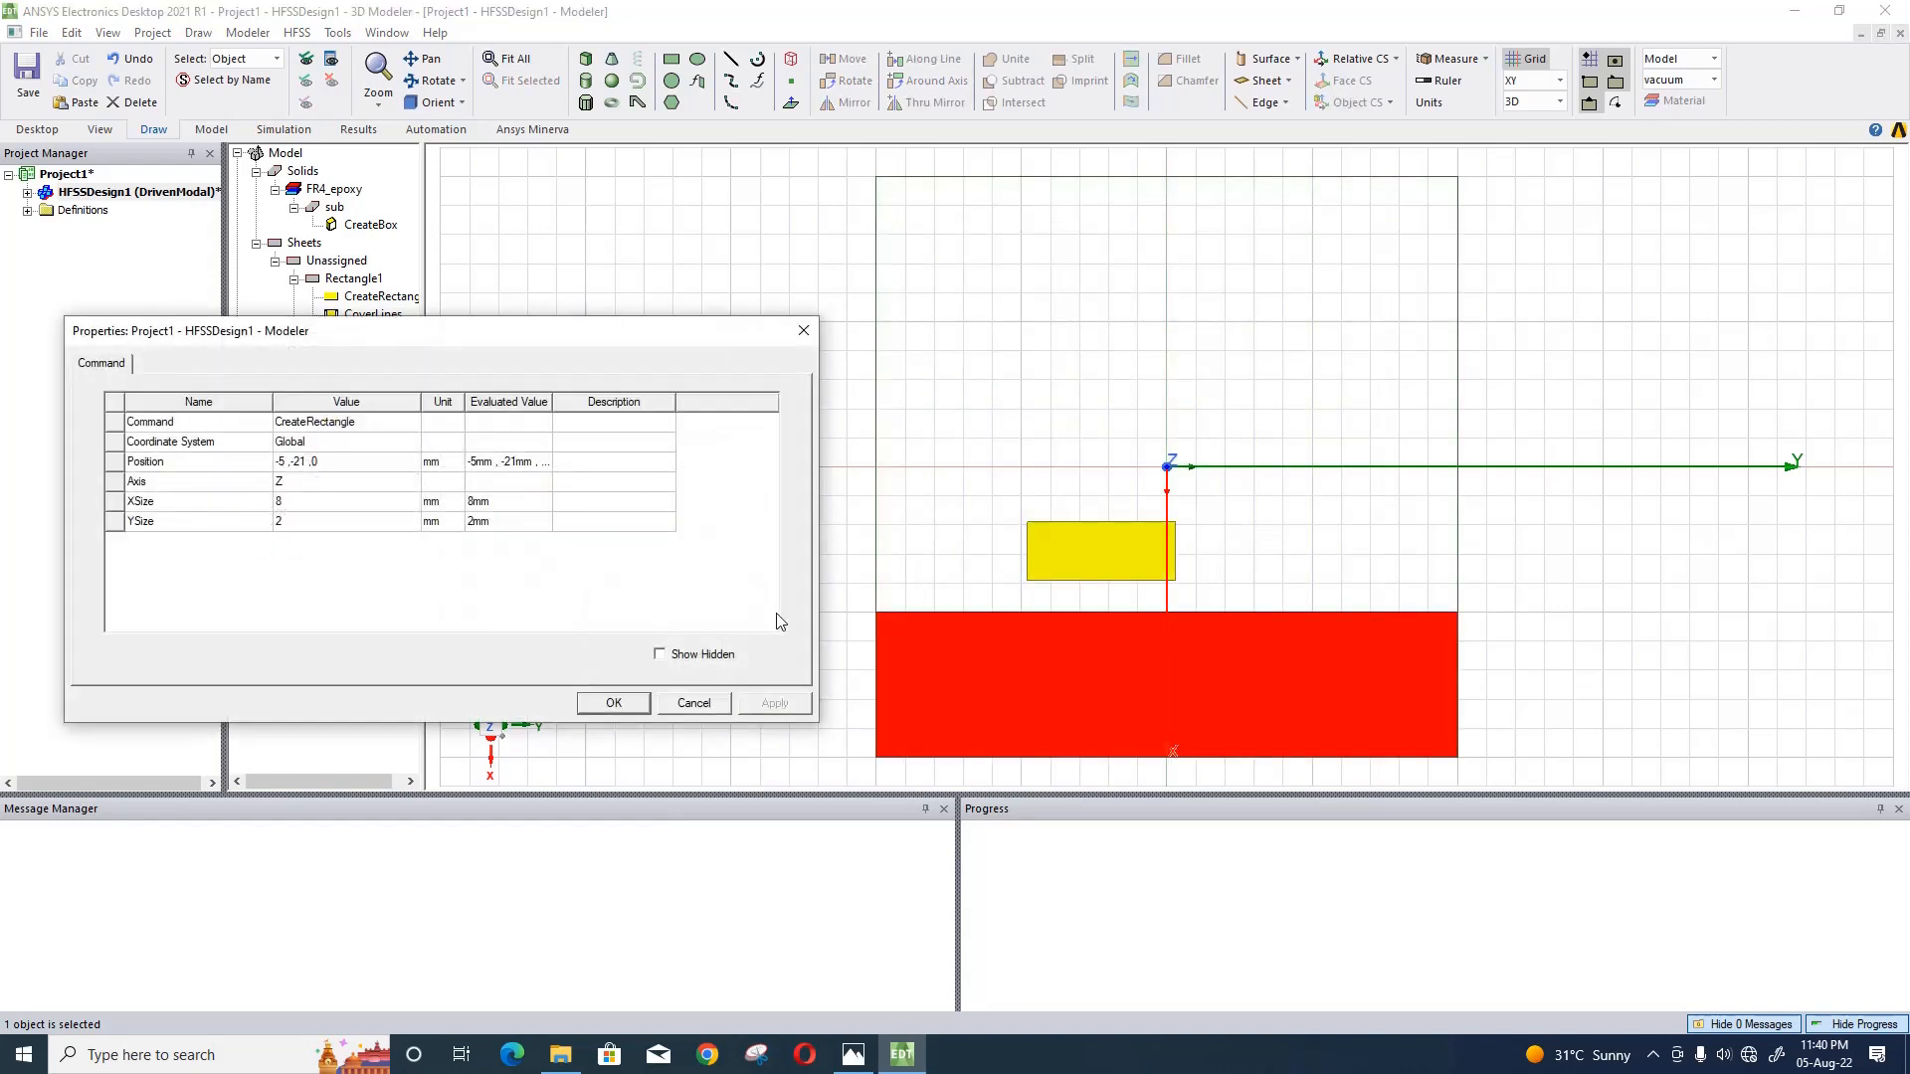
pyautogui.click(350, 461)
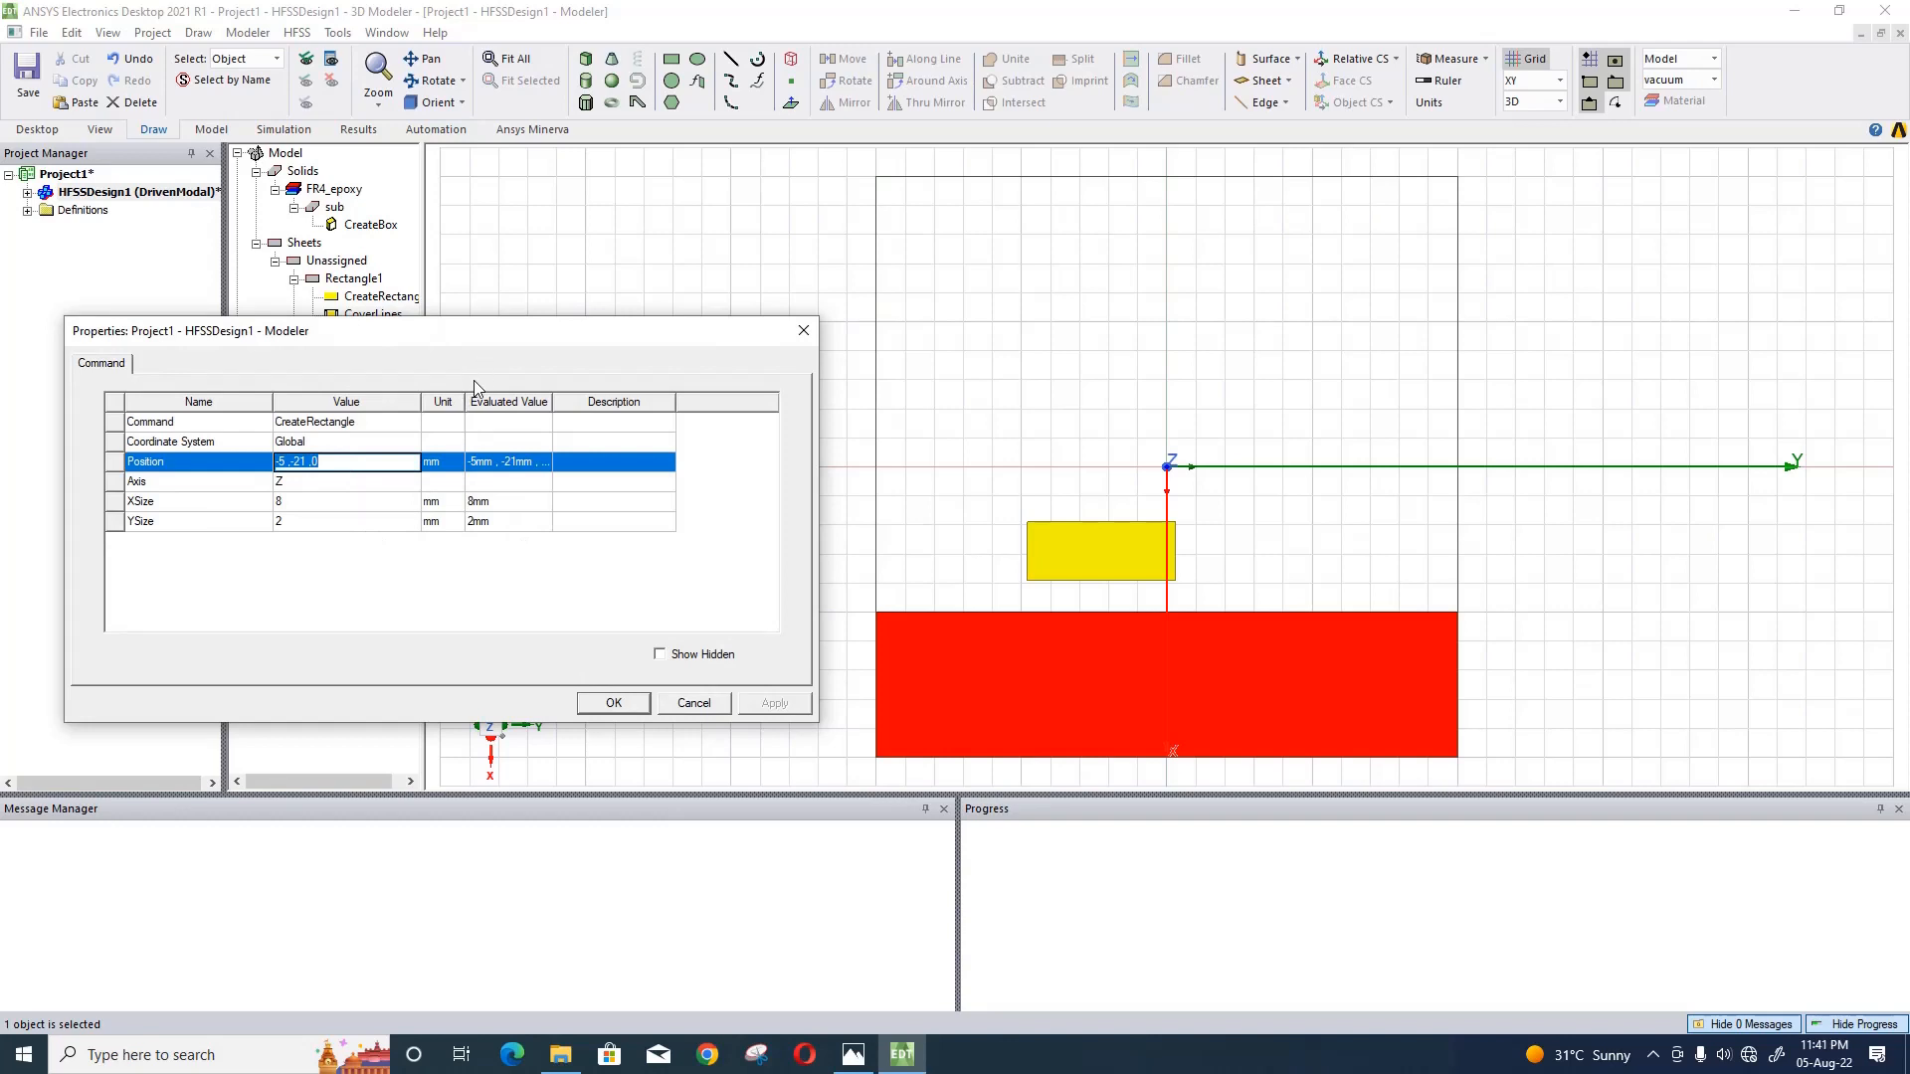
pyautogui.write('sl/2-5mm-1.1mm')
# - Complete the dark green rectangle's position expression with Y term -sl/2+space2+5.1mm and Z term -h/2
pyautogui.write(',-sl/2+space')
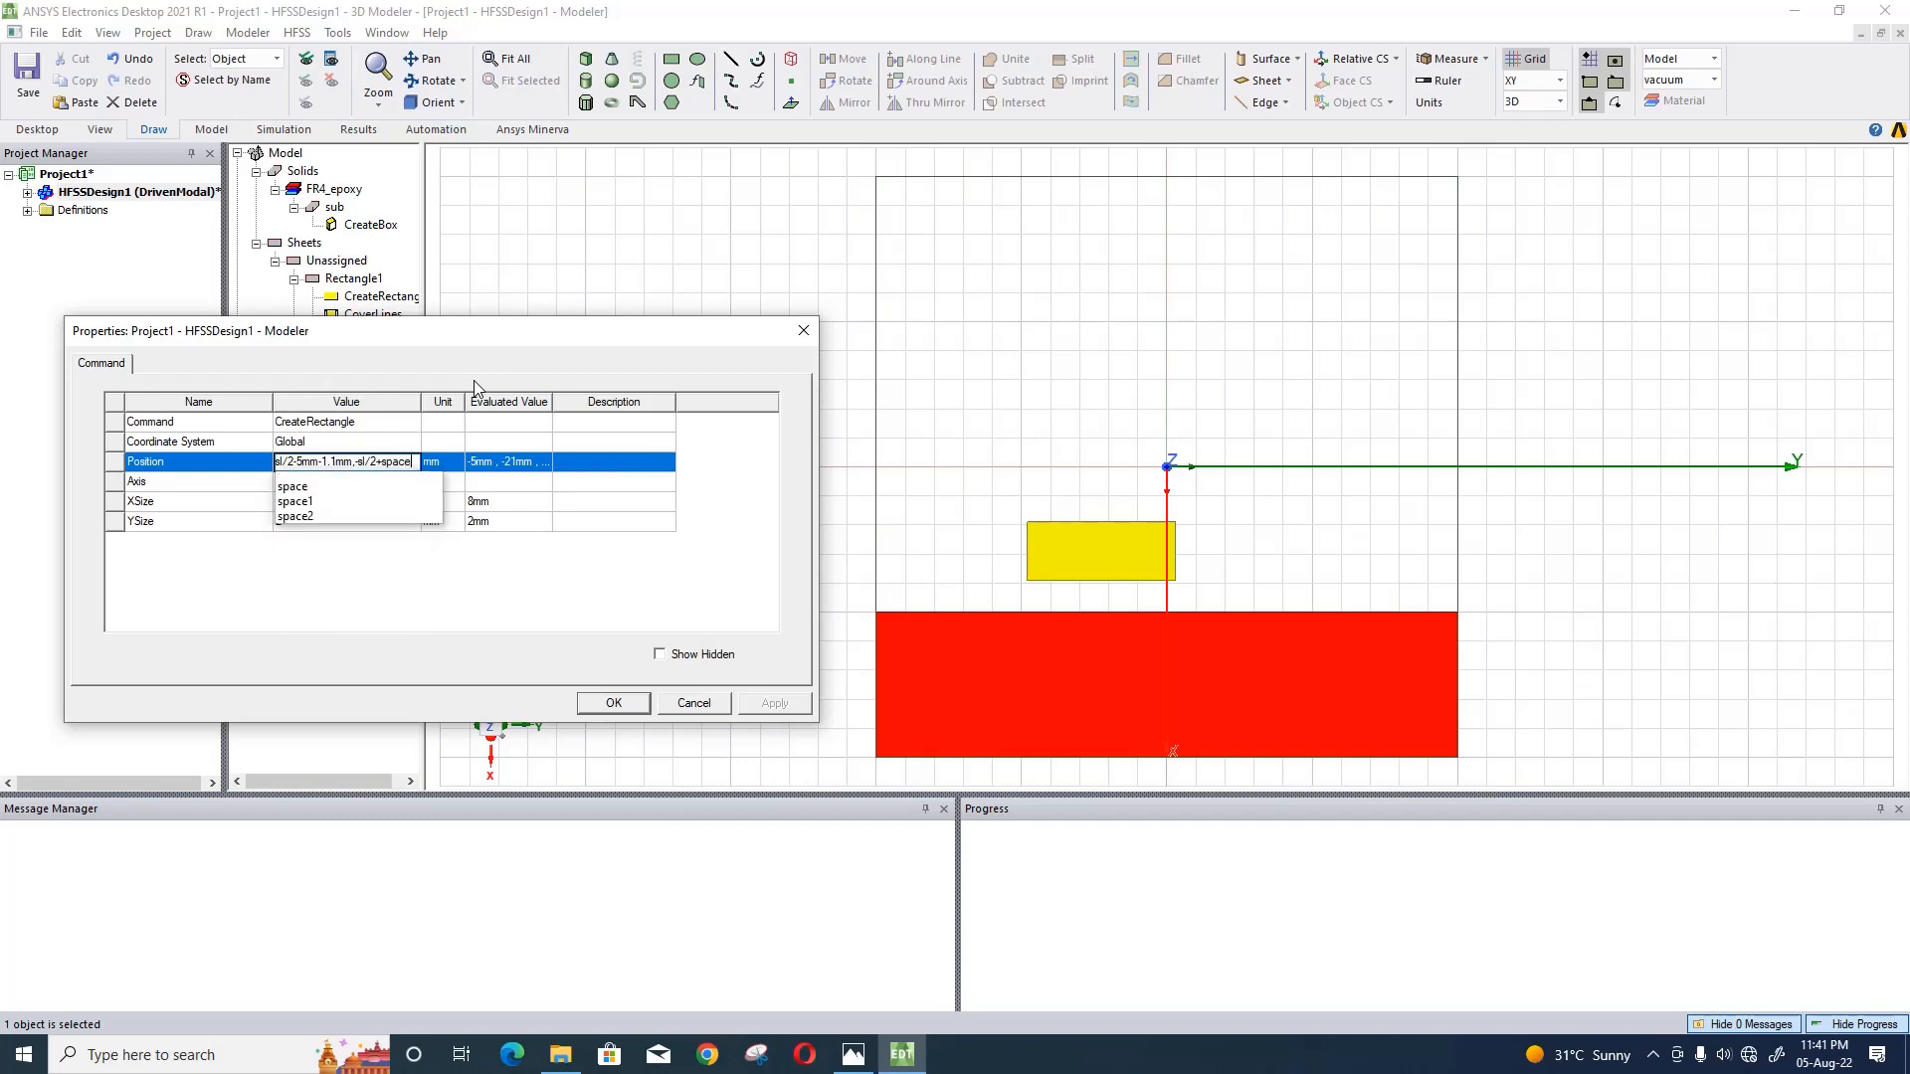
pyautogui.write('2')
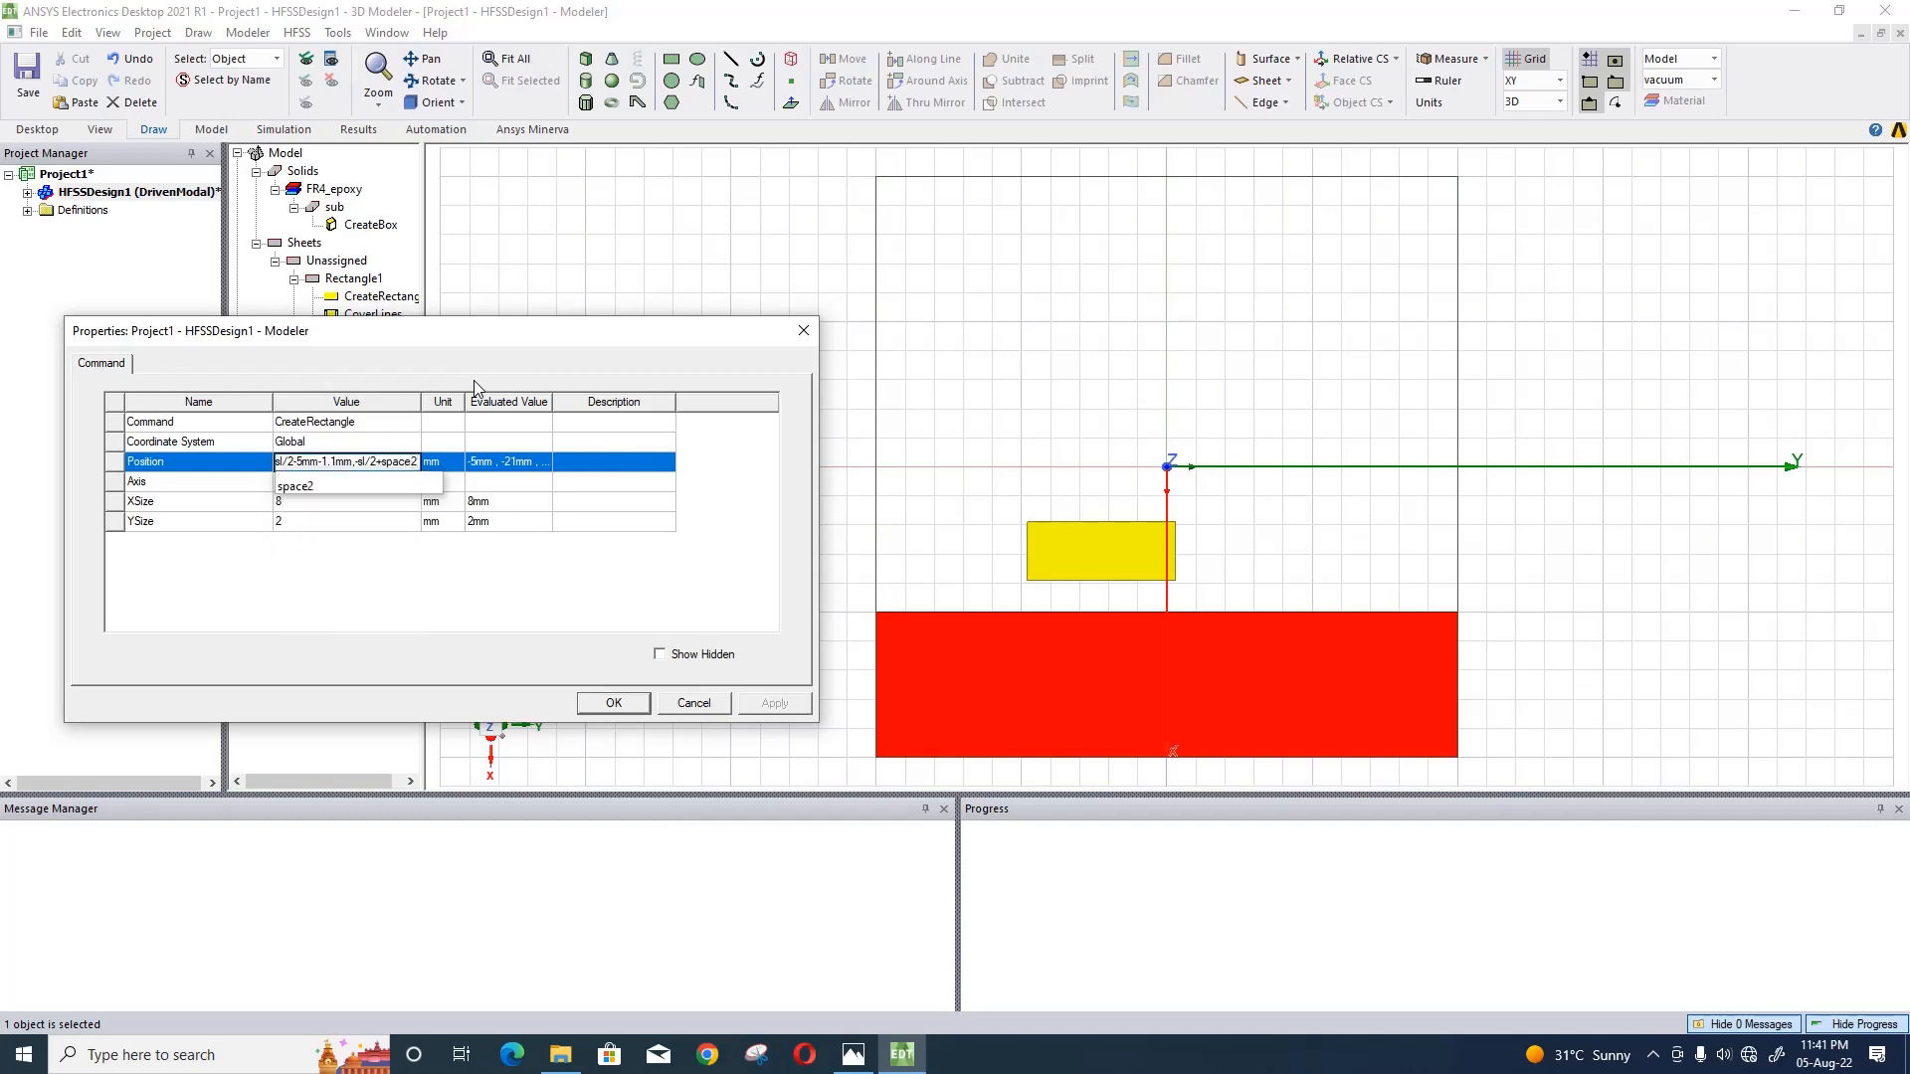
pyautogui.write('+')
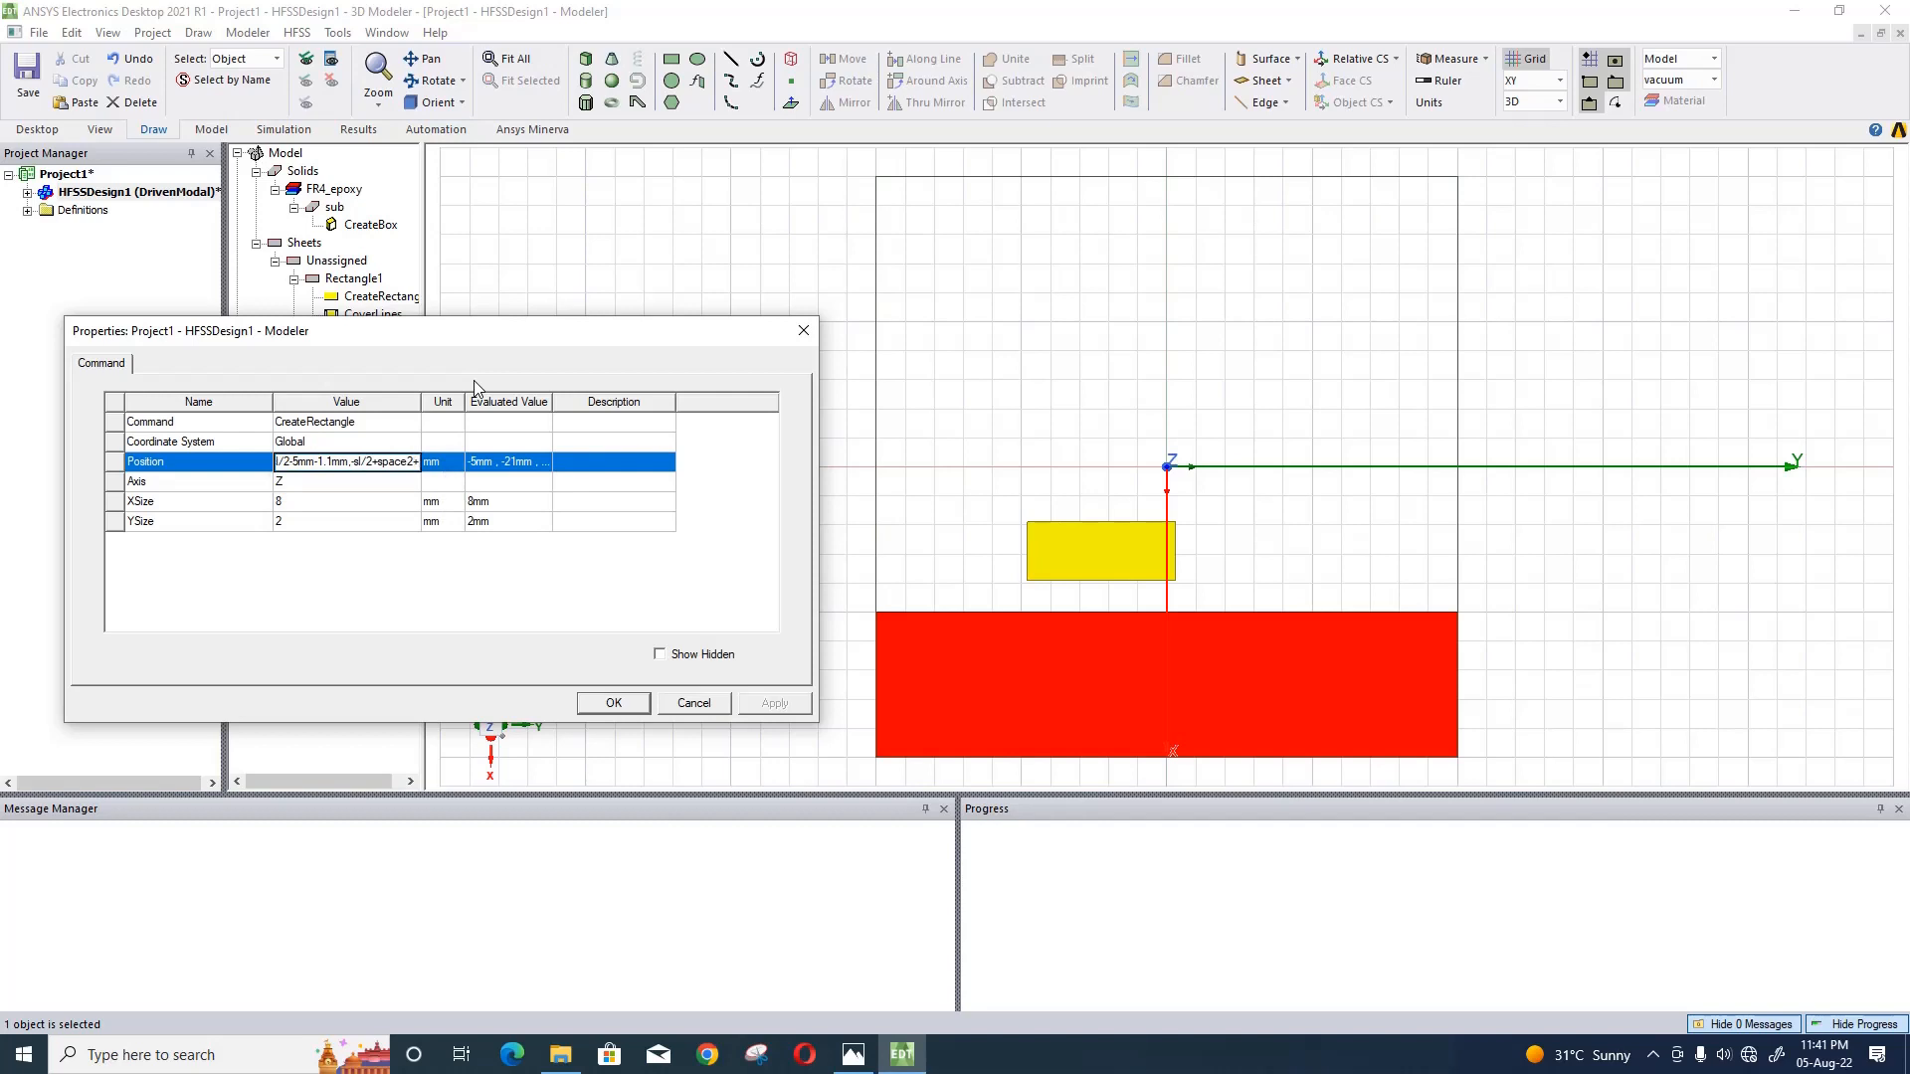
pyautogui.write('5.1mm,-h/2')
pyautogui.click(400, 495)
# - Set the dark green rectangle's X size to 7 mm and Y size to 1.2 mm, and apply the changes
pyautogui.click(398, 509)
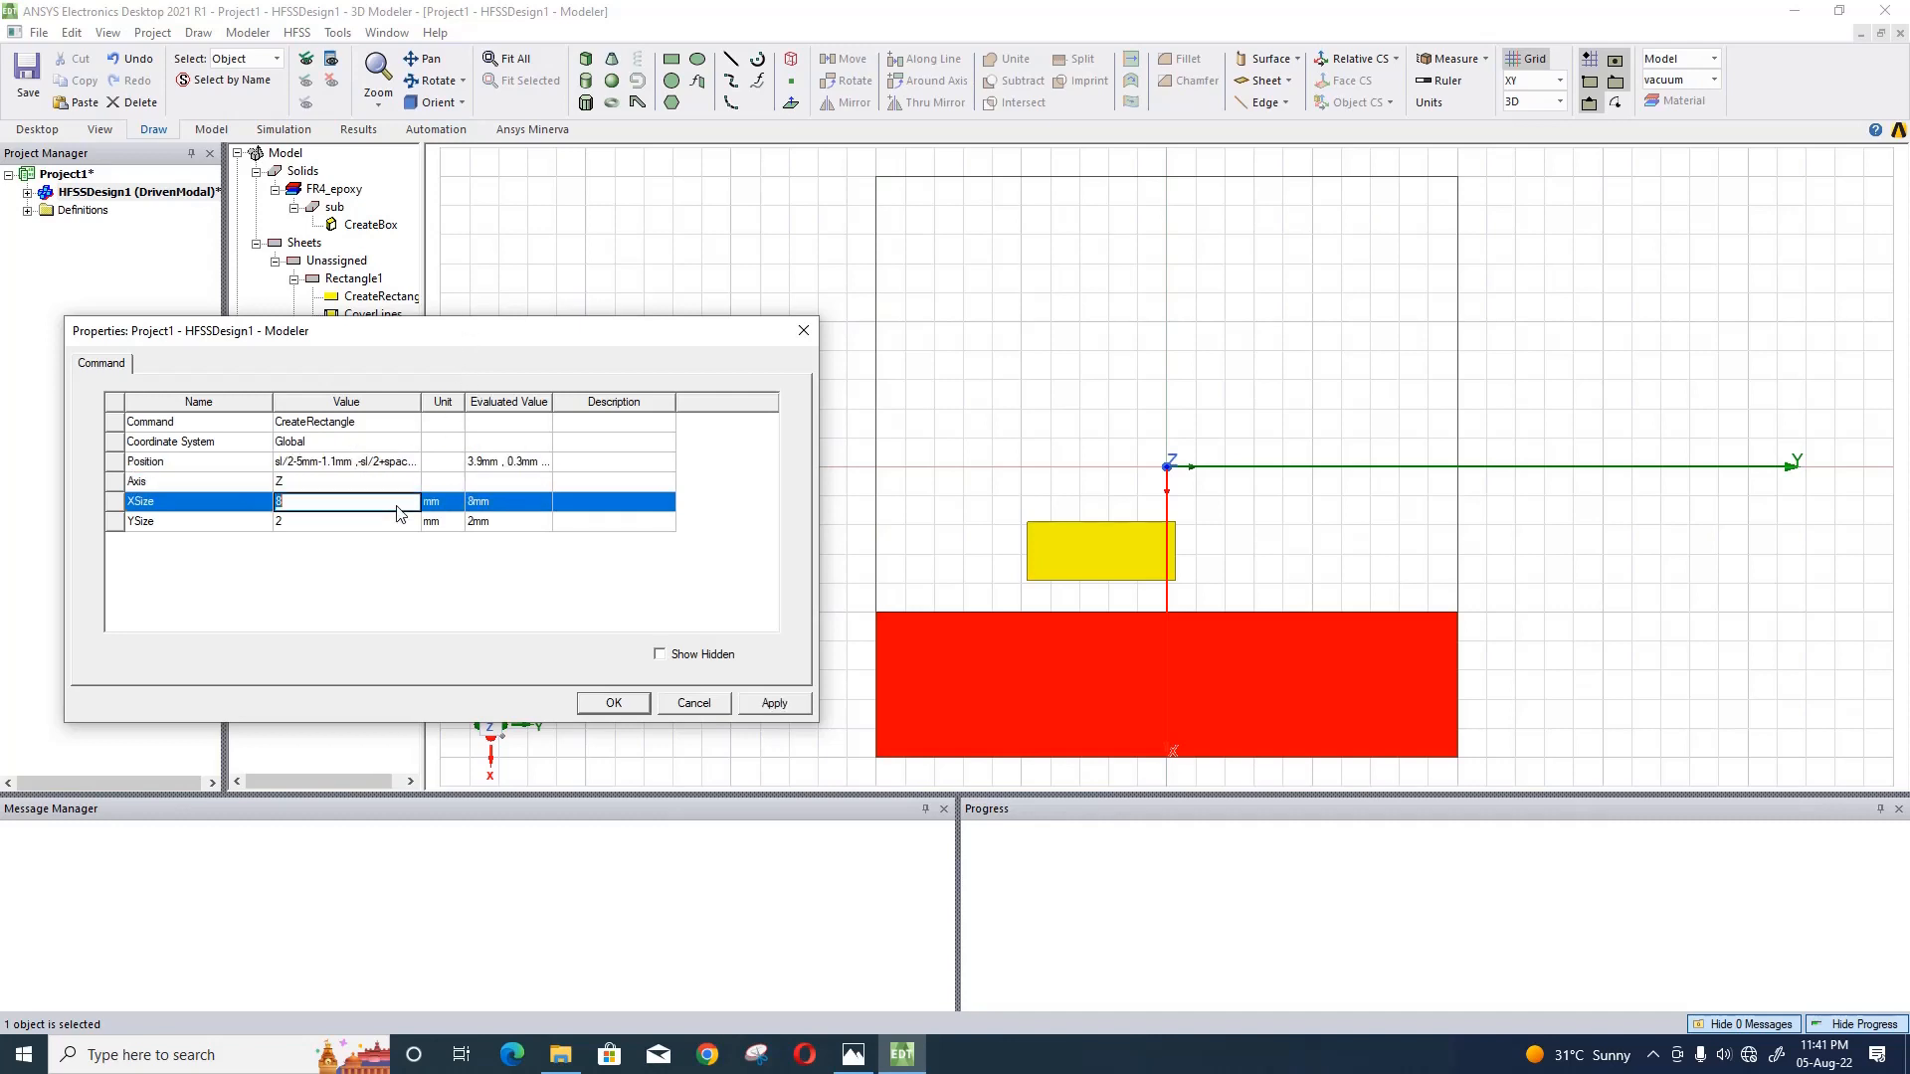
pyautogui.write('7')
pyautogui.click(382, 525)
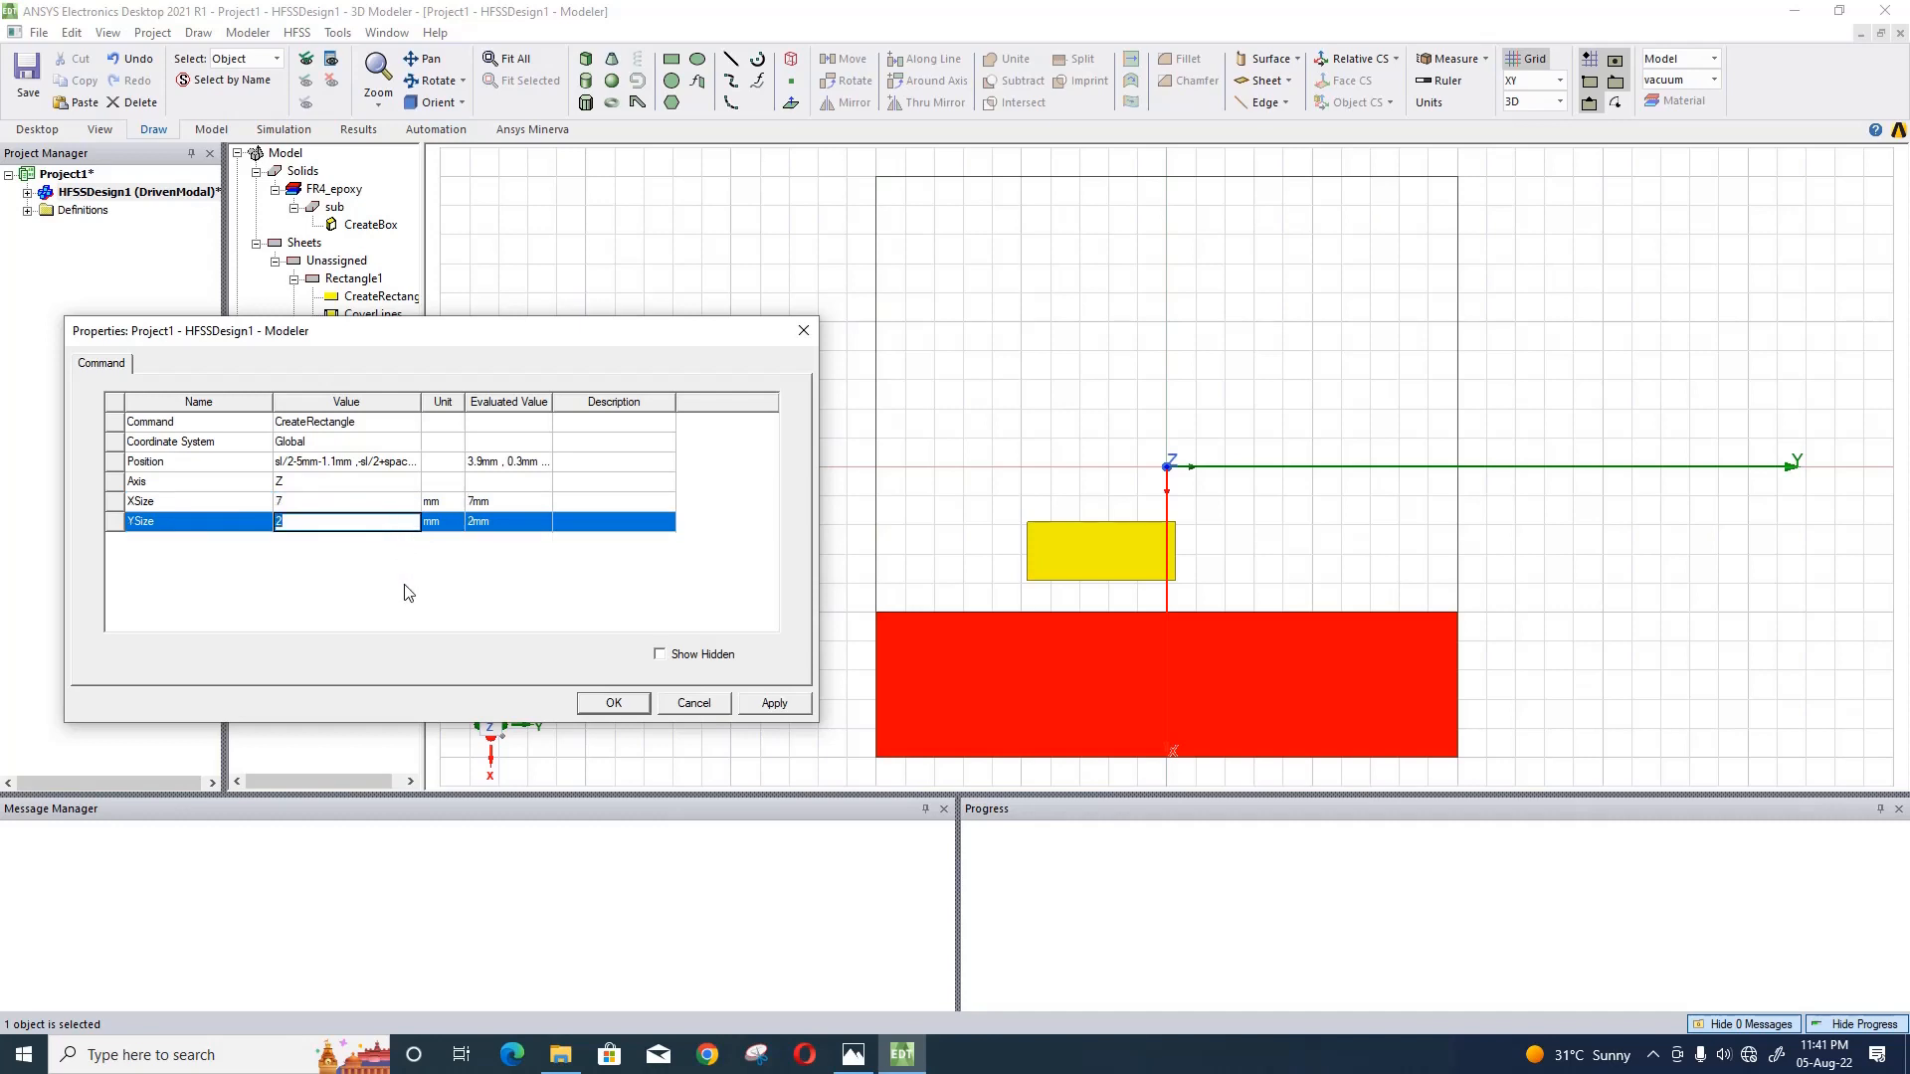
pyautogui.write('1.2')
pyautogui.click(430, 611)
pyautogui.click(762, 706)
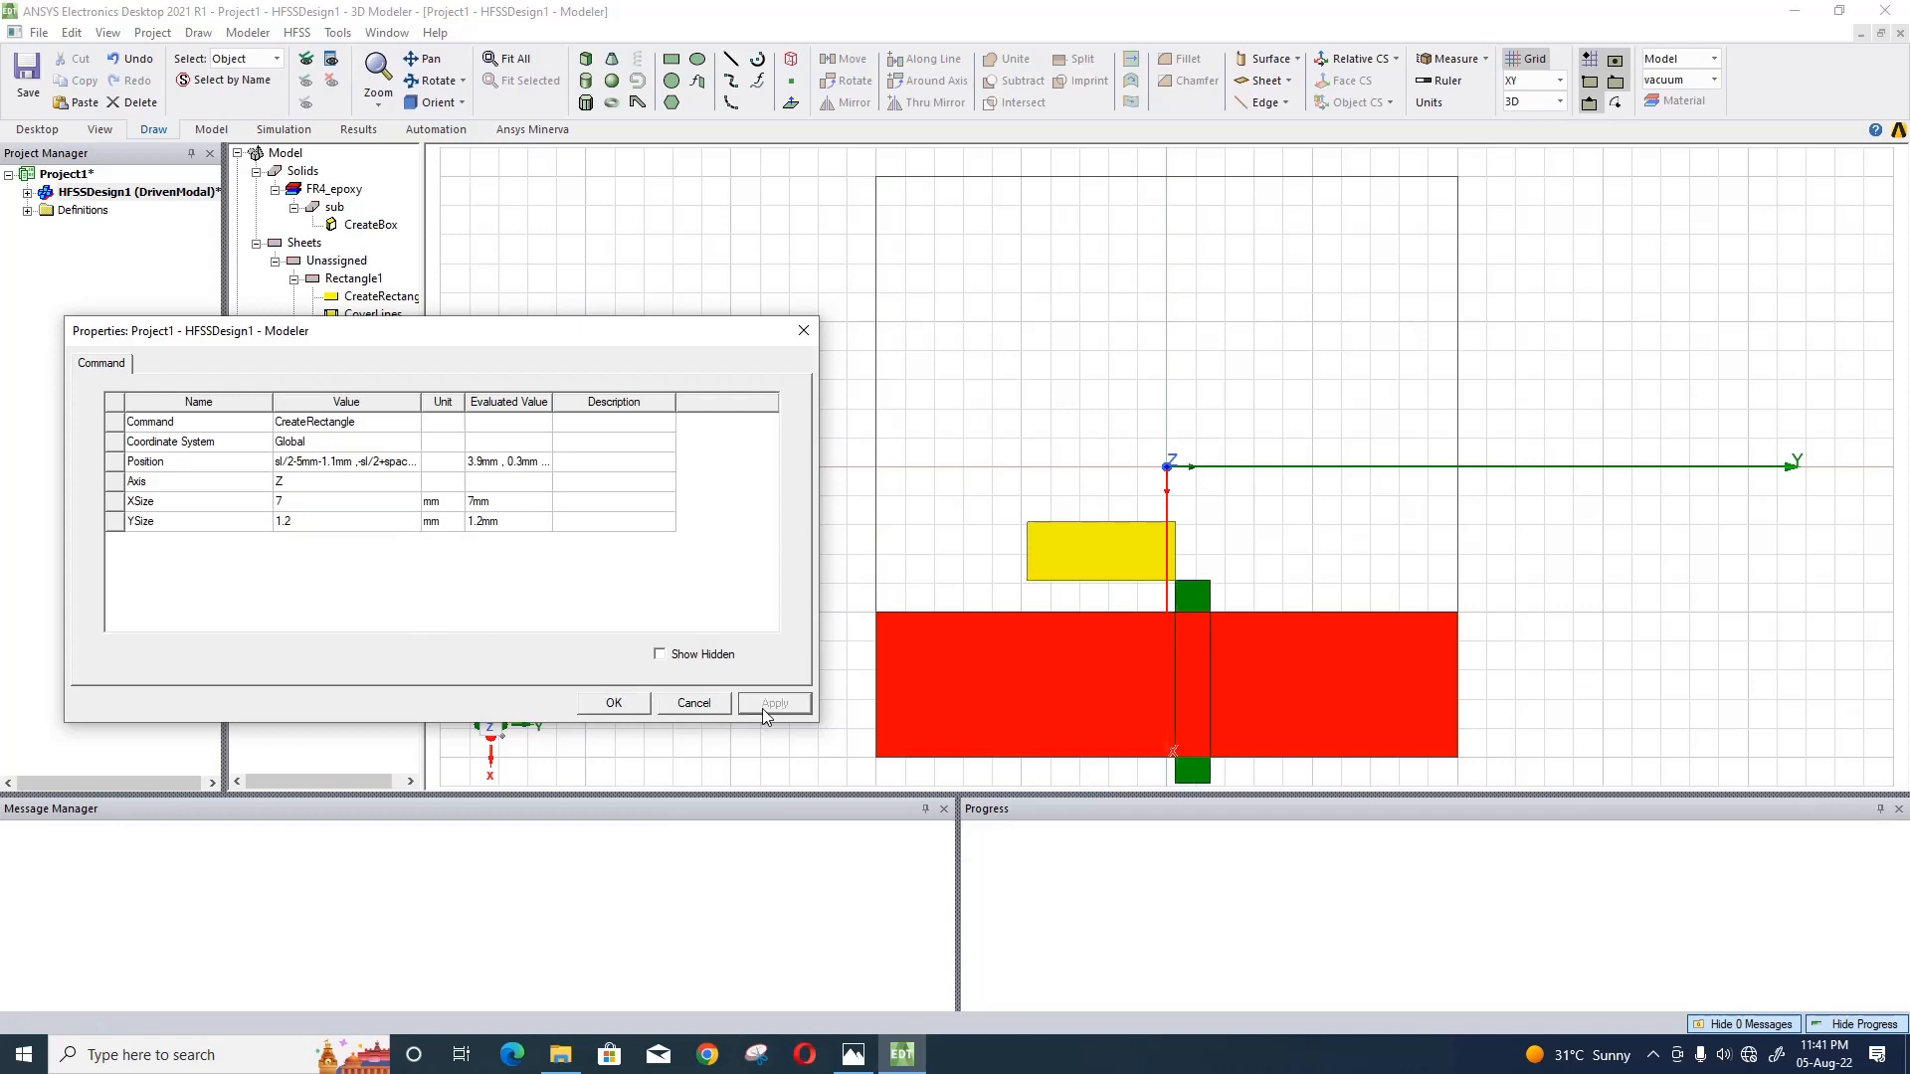
# - Set the dark green rectangle's X size to -7 mm, apply it and close its properties
pyautogui.click(305, 502)
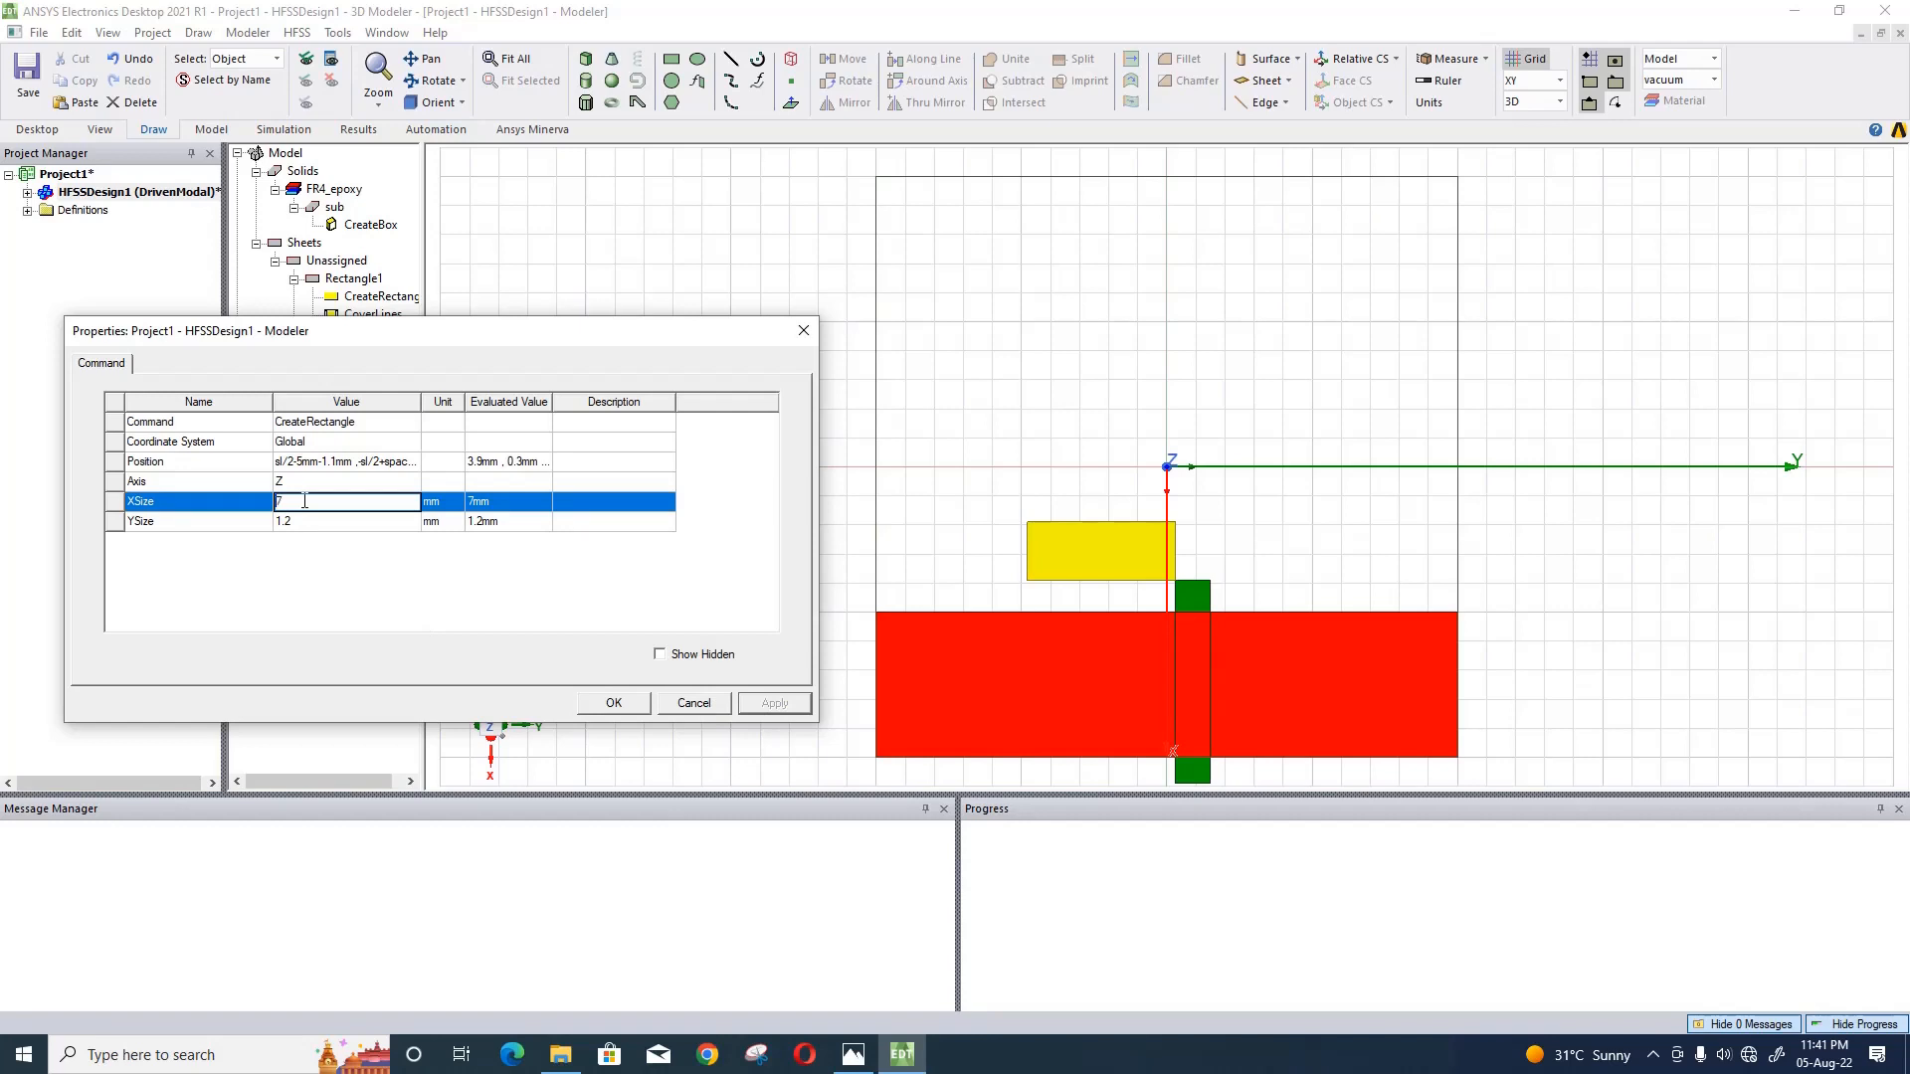
pyautogui.write('-')
pyautogui.click(358, 543)
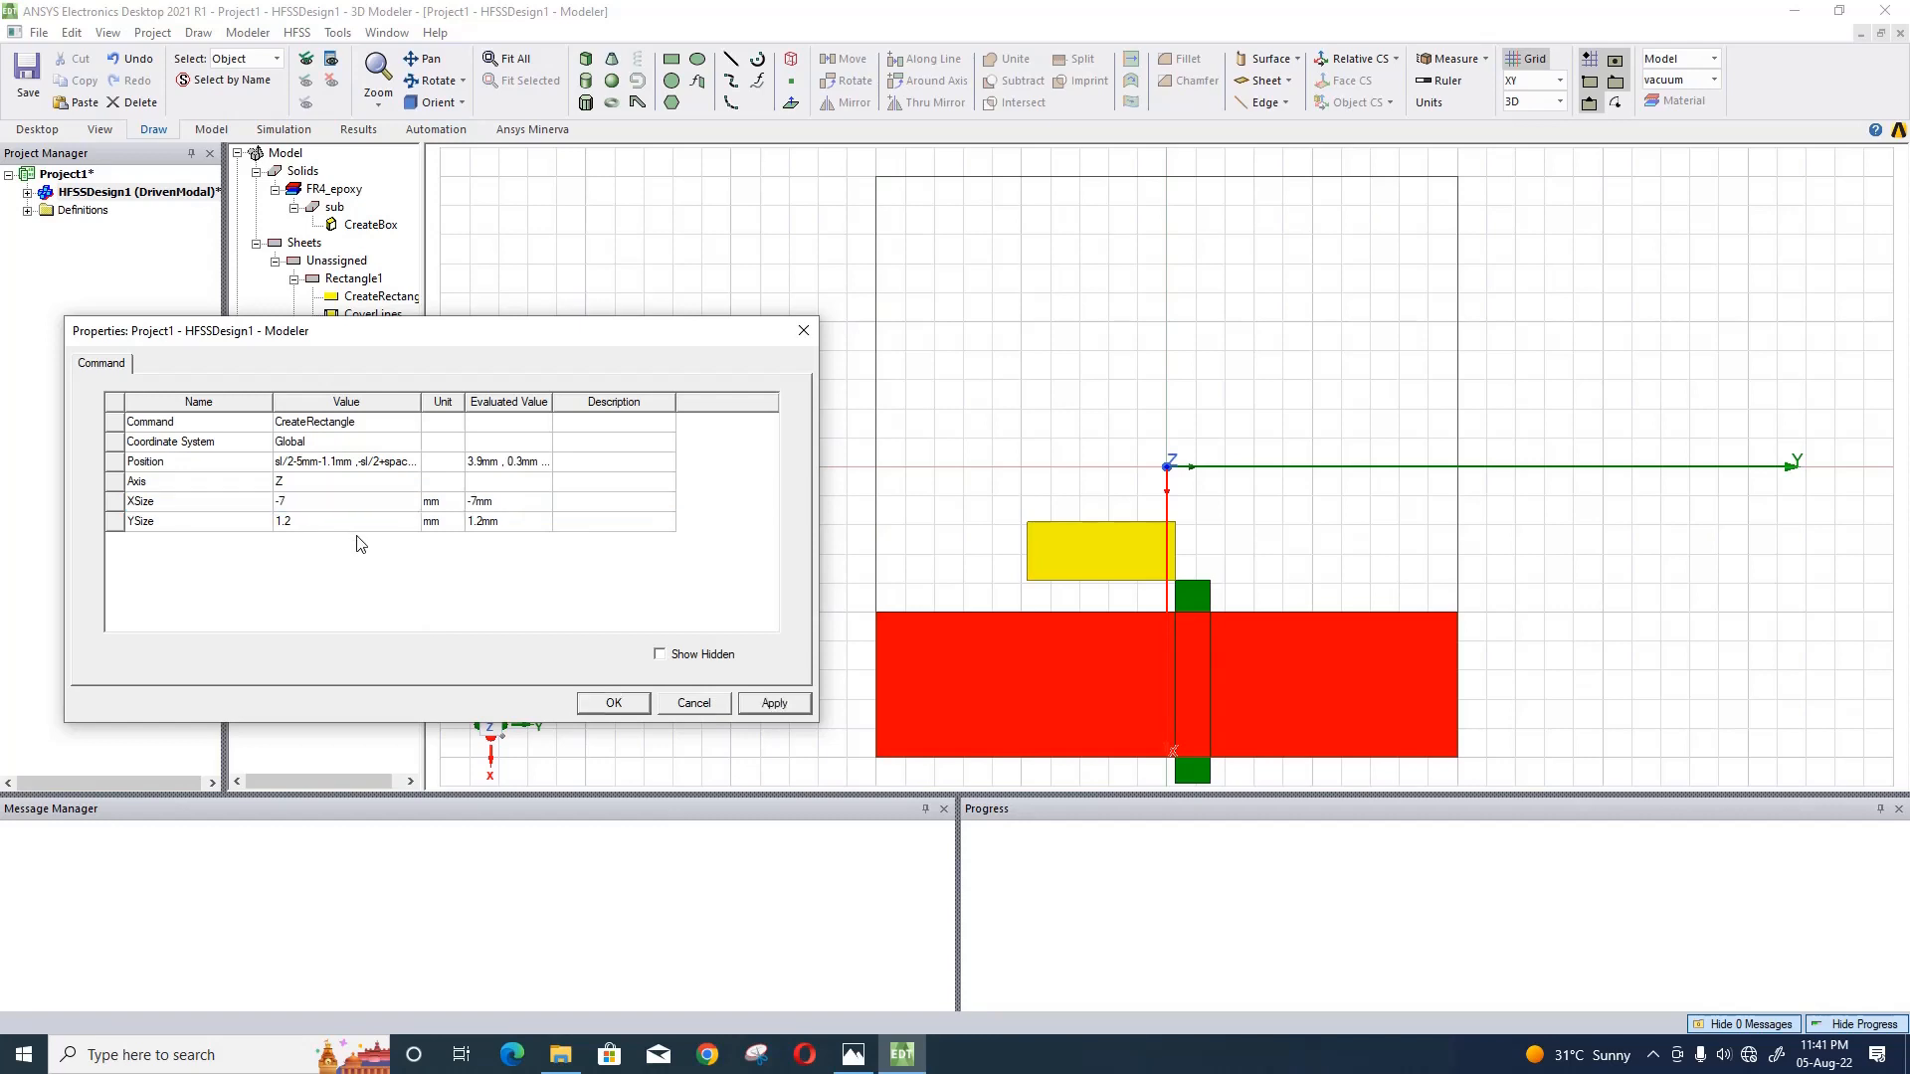
pyautogui.click(766, 703)
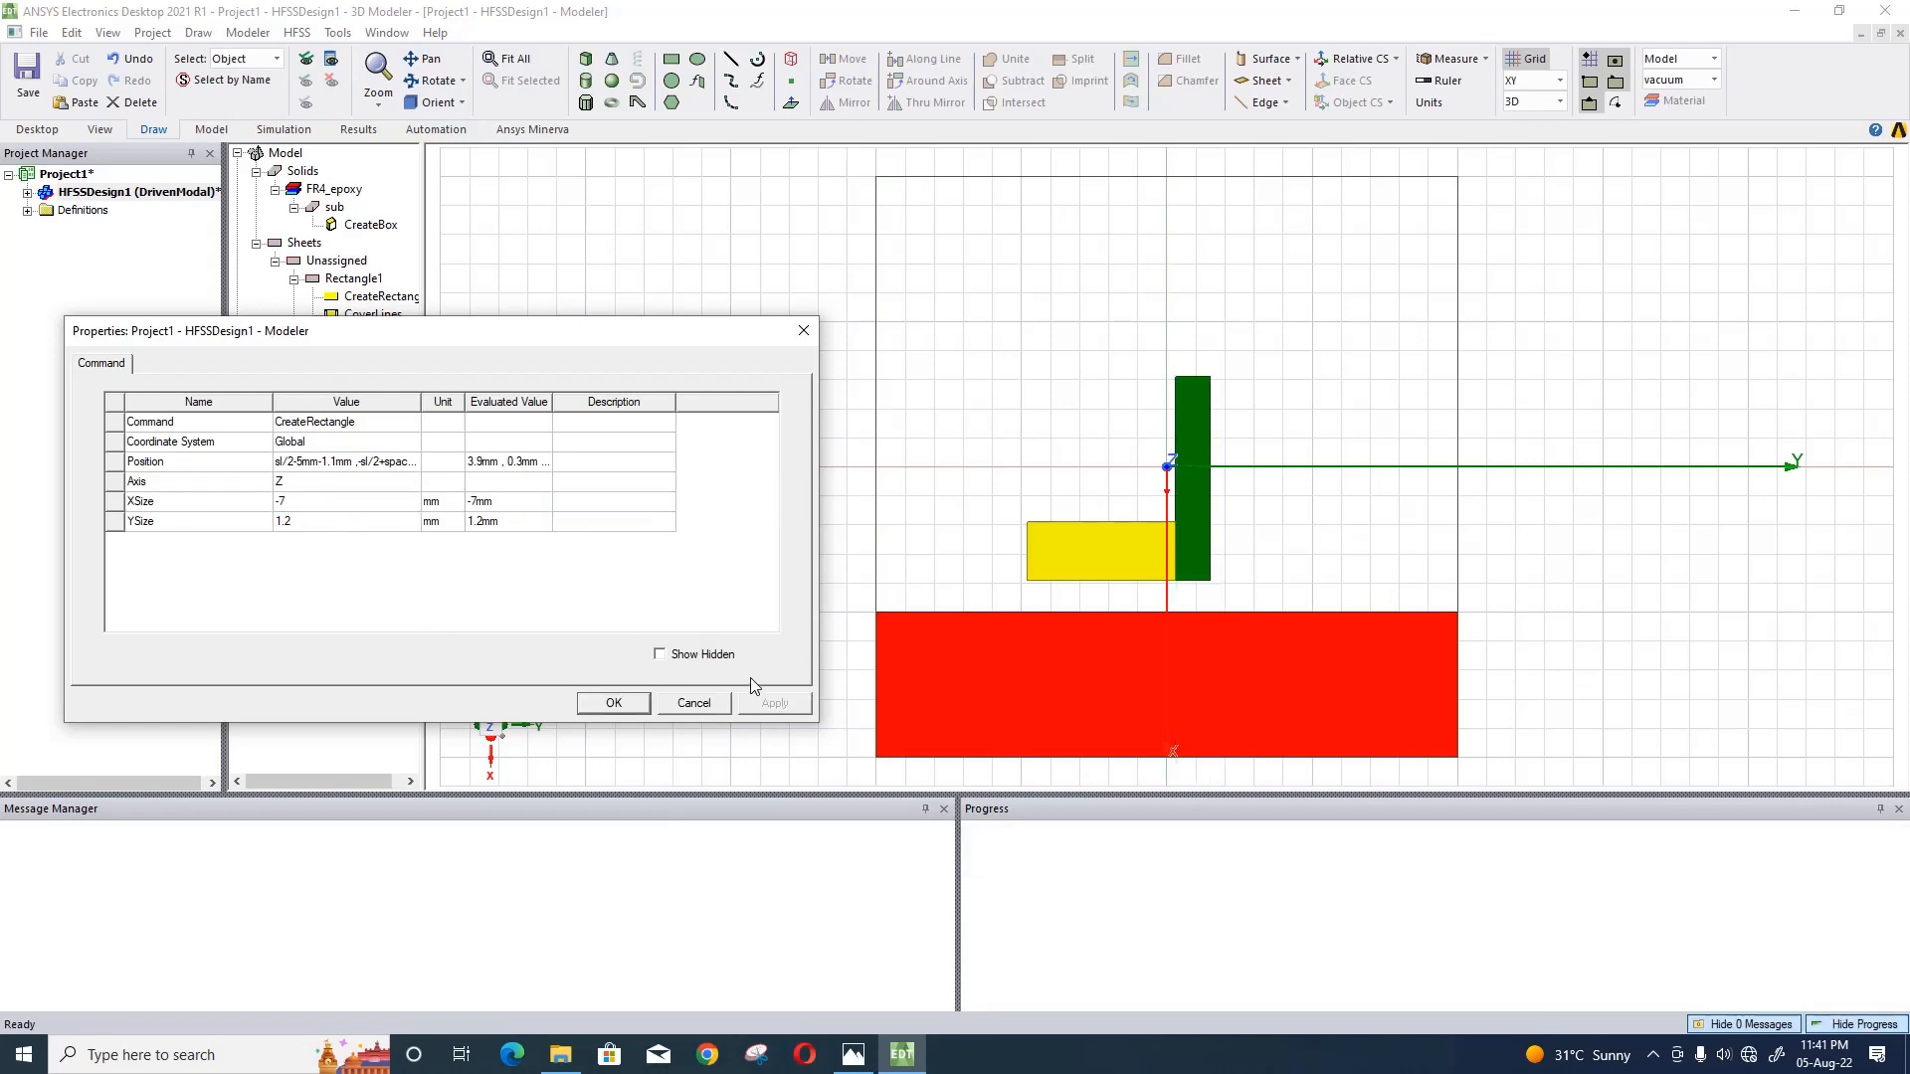
pyautogui.click(803, 330)
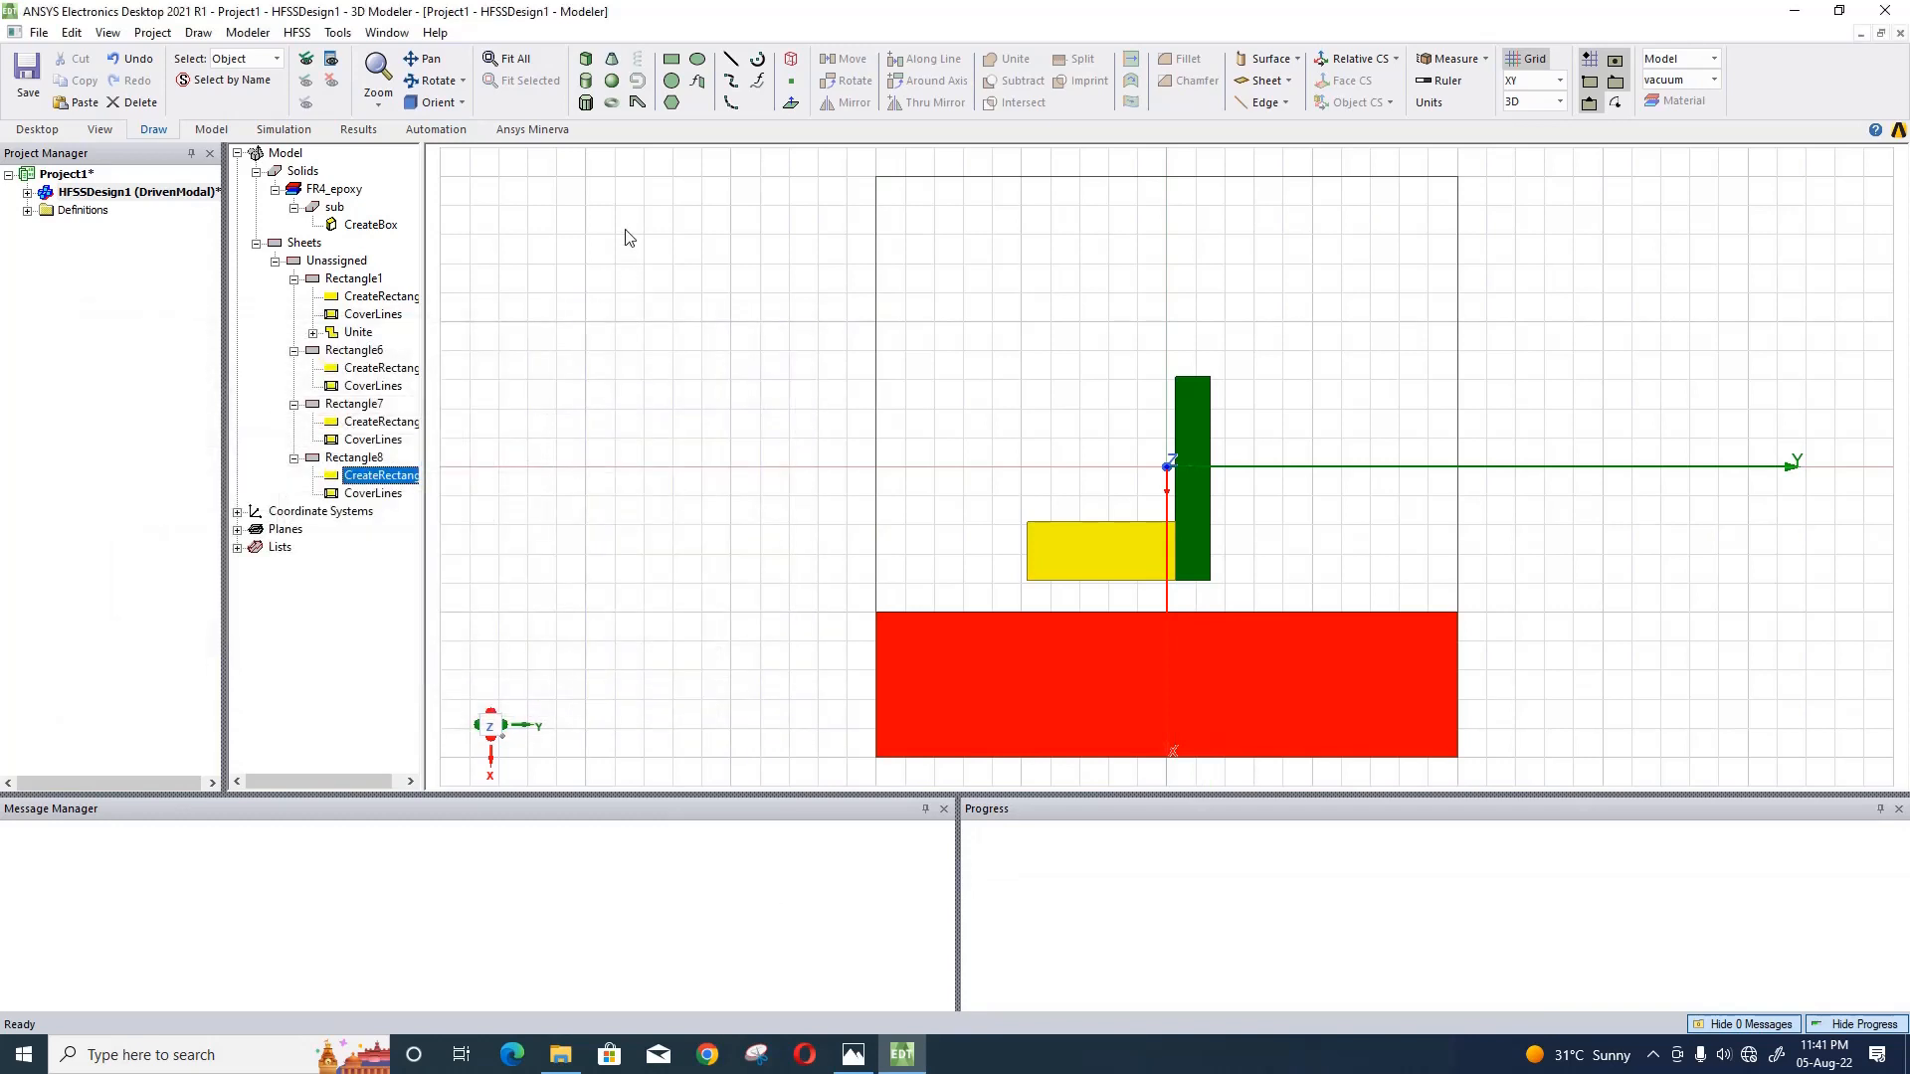
# - Draw another rectangle about 2 mm by 3 mm on the empty grid beside the substrate
pyautogui.click(673, 64)
pyautogui.click(644, 264)
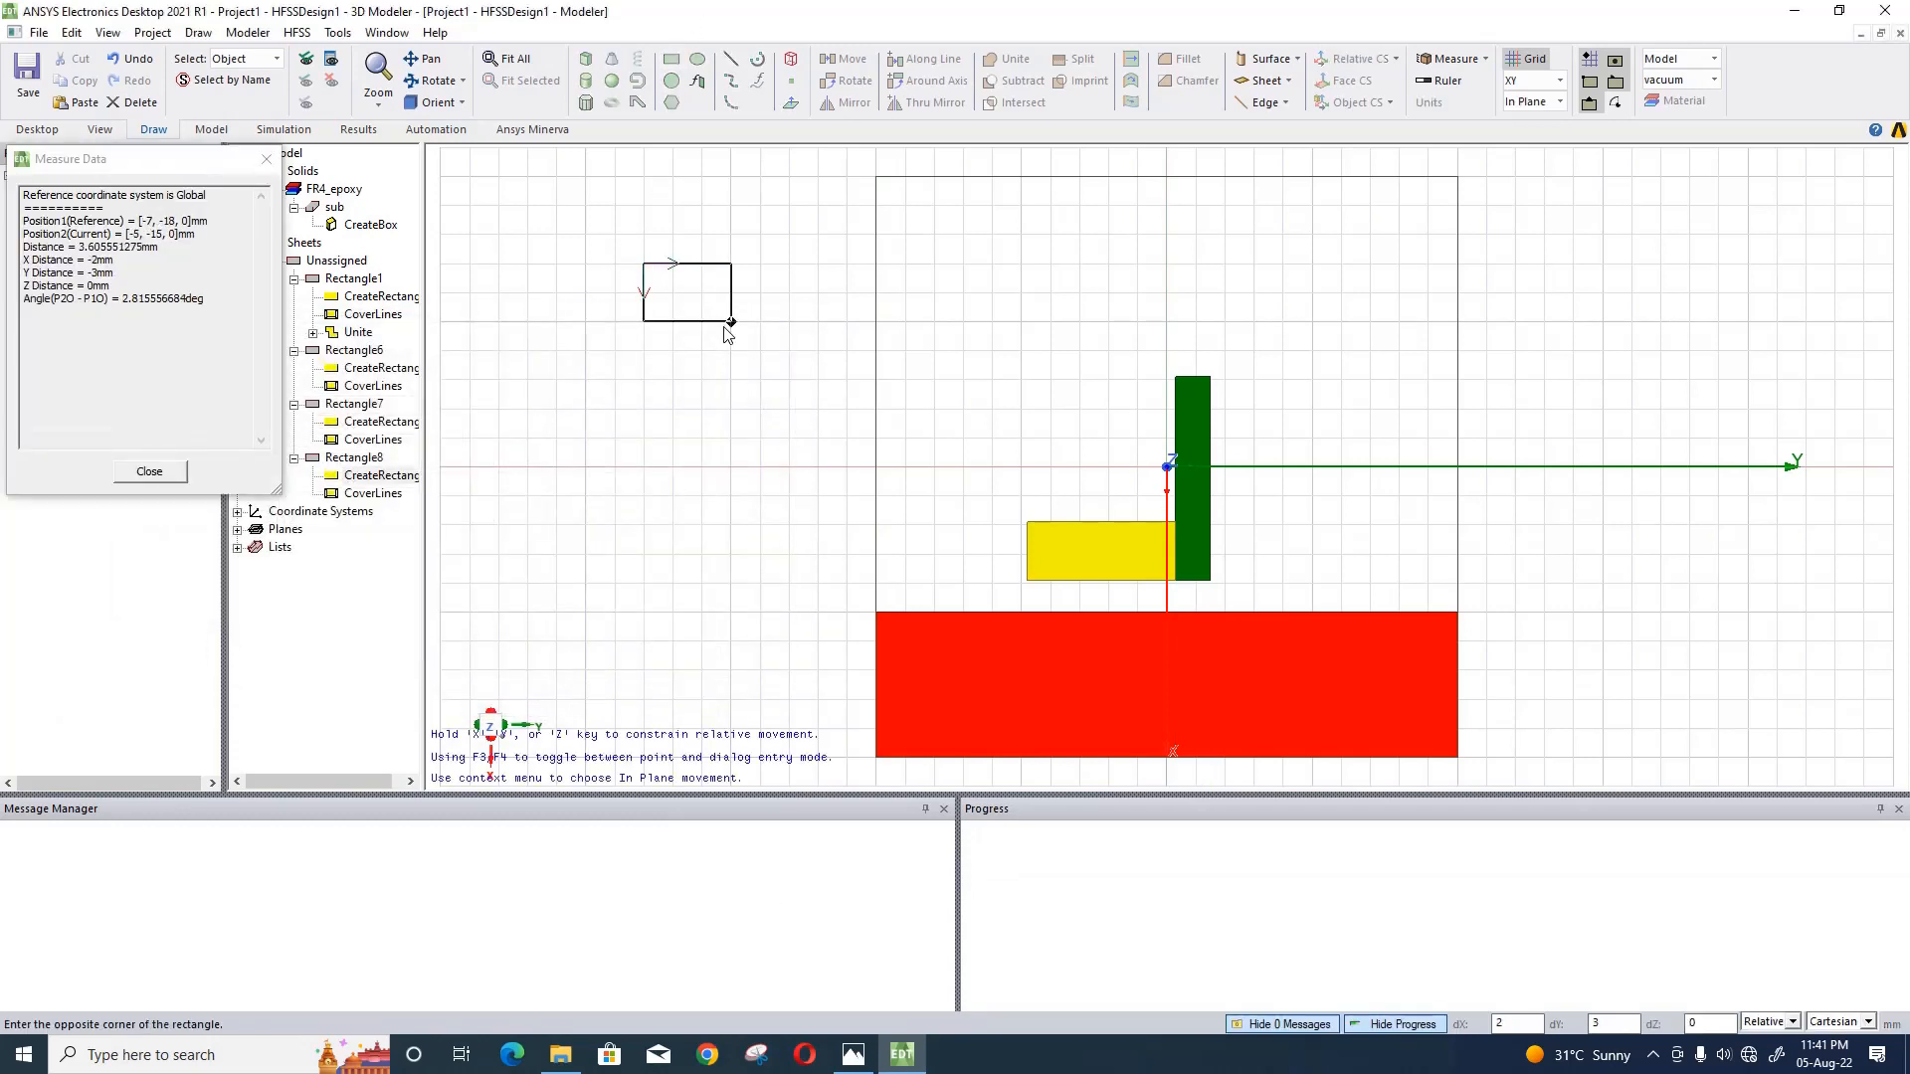
pyautogui.click(731, 321)
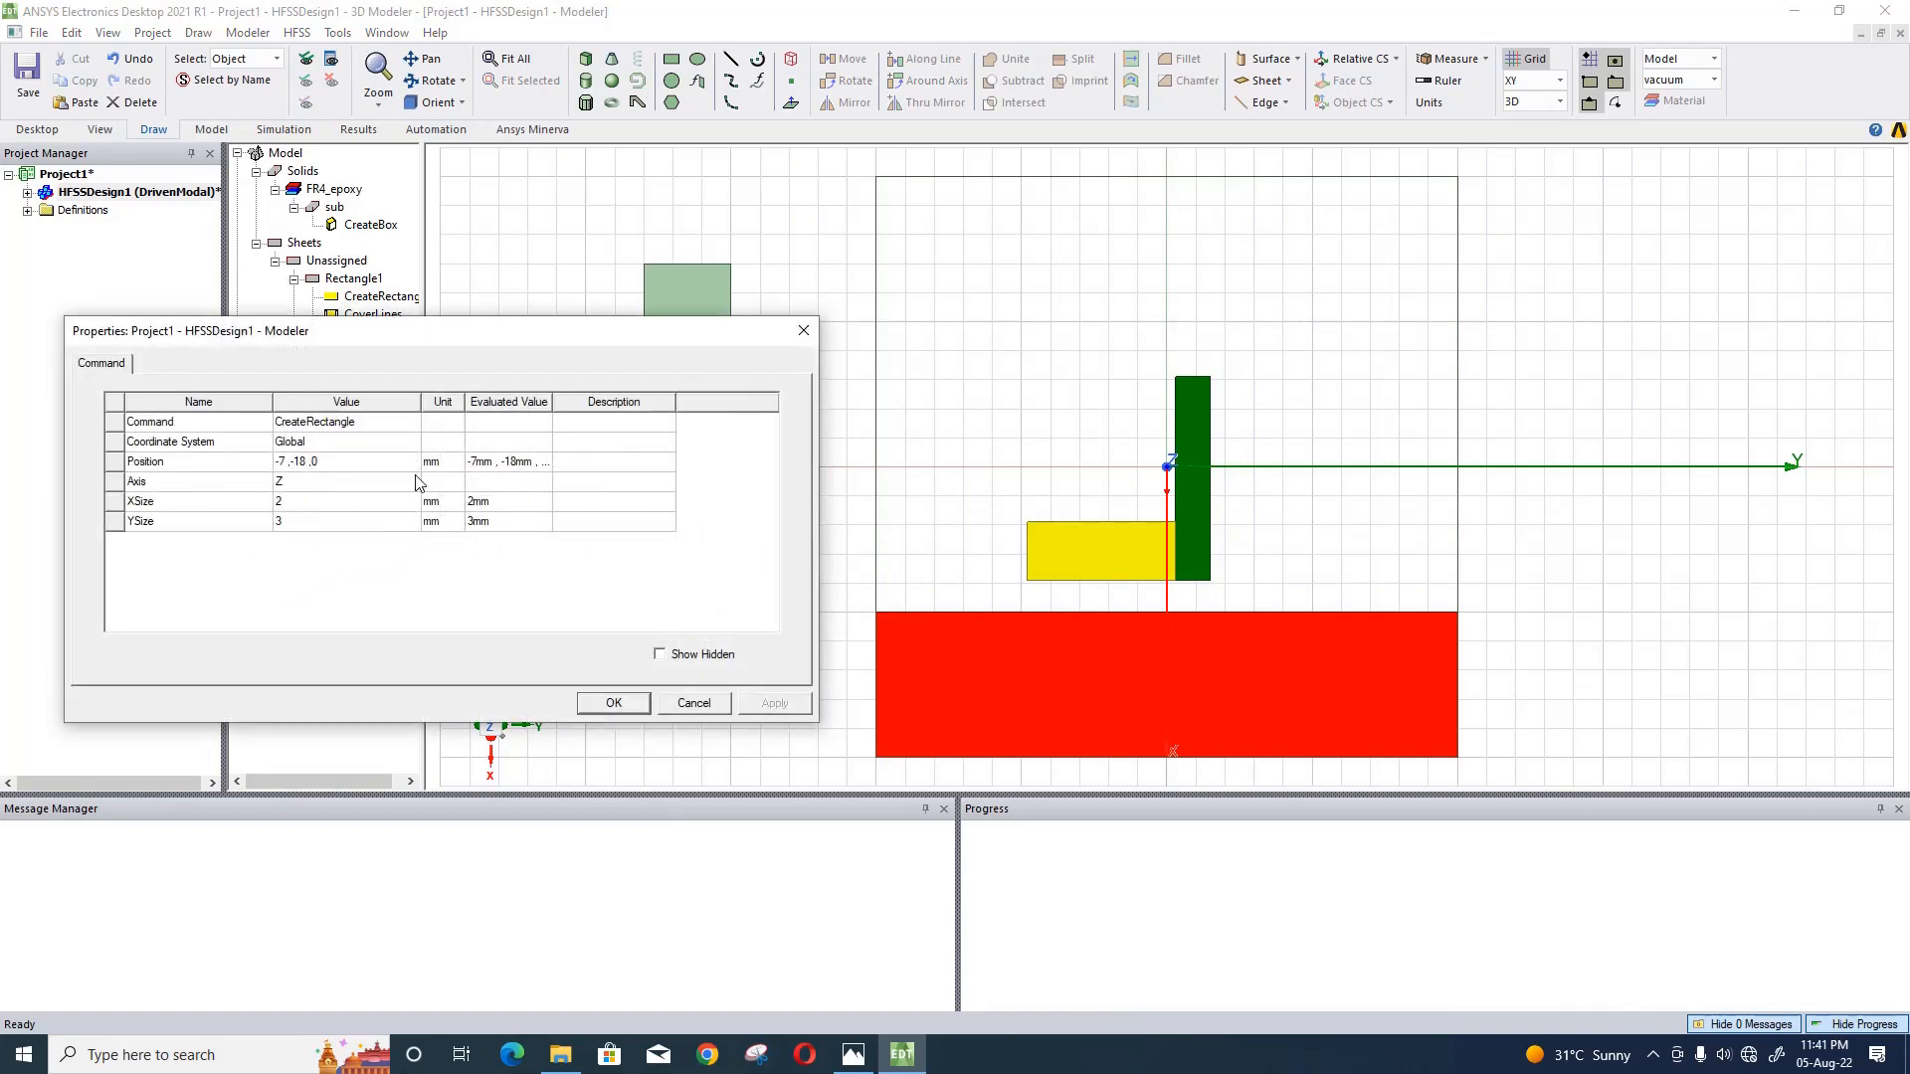
# - Enter sl/2-5mm-1.1mm-7mm as the X term of the newest rectangle's position
pyautogui.click(332, 463)
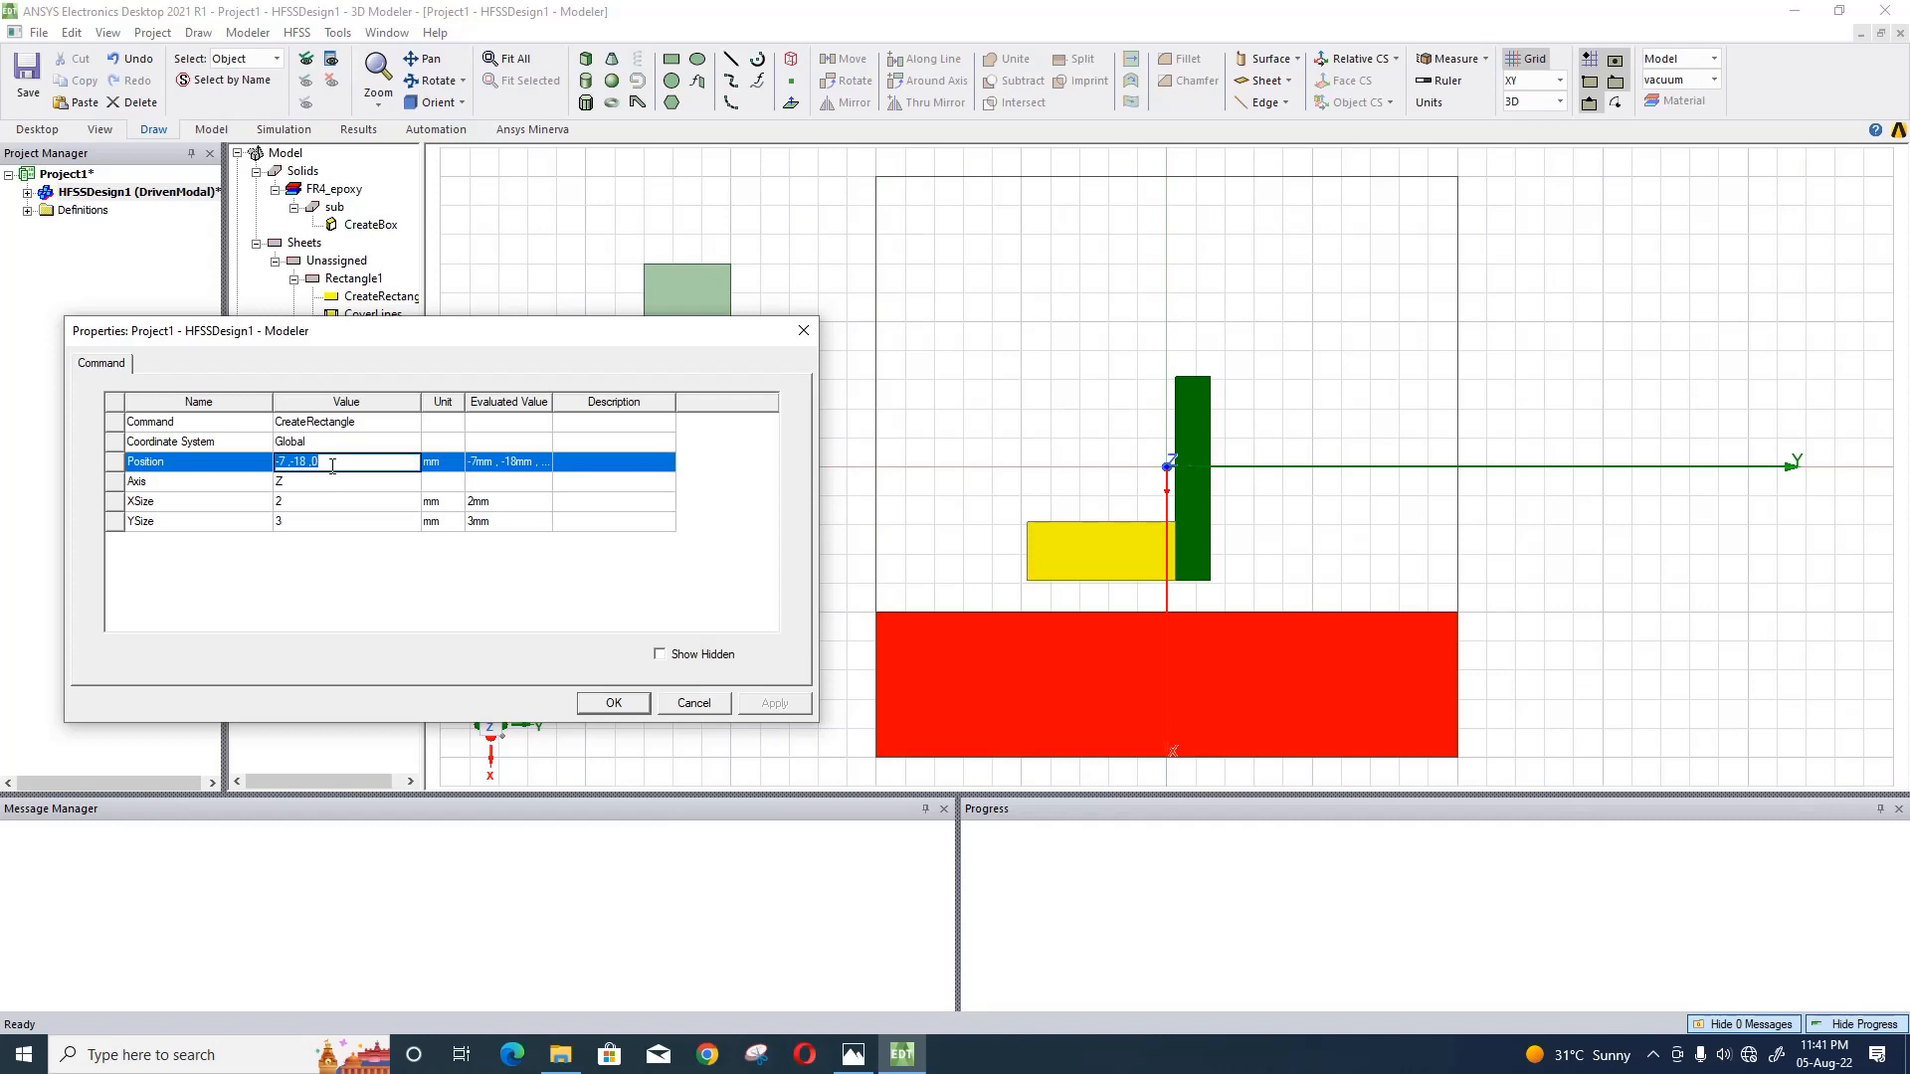
pyautogui.write('sl/2-5mm-1.1mm-7mm,-sl')
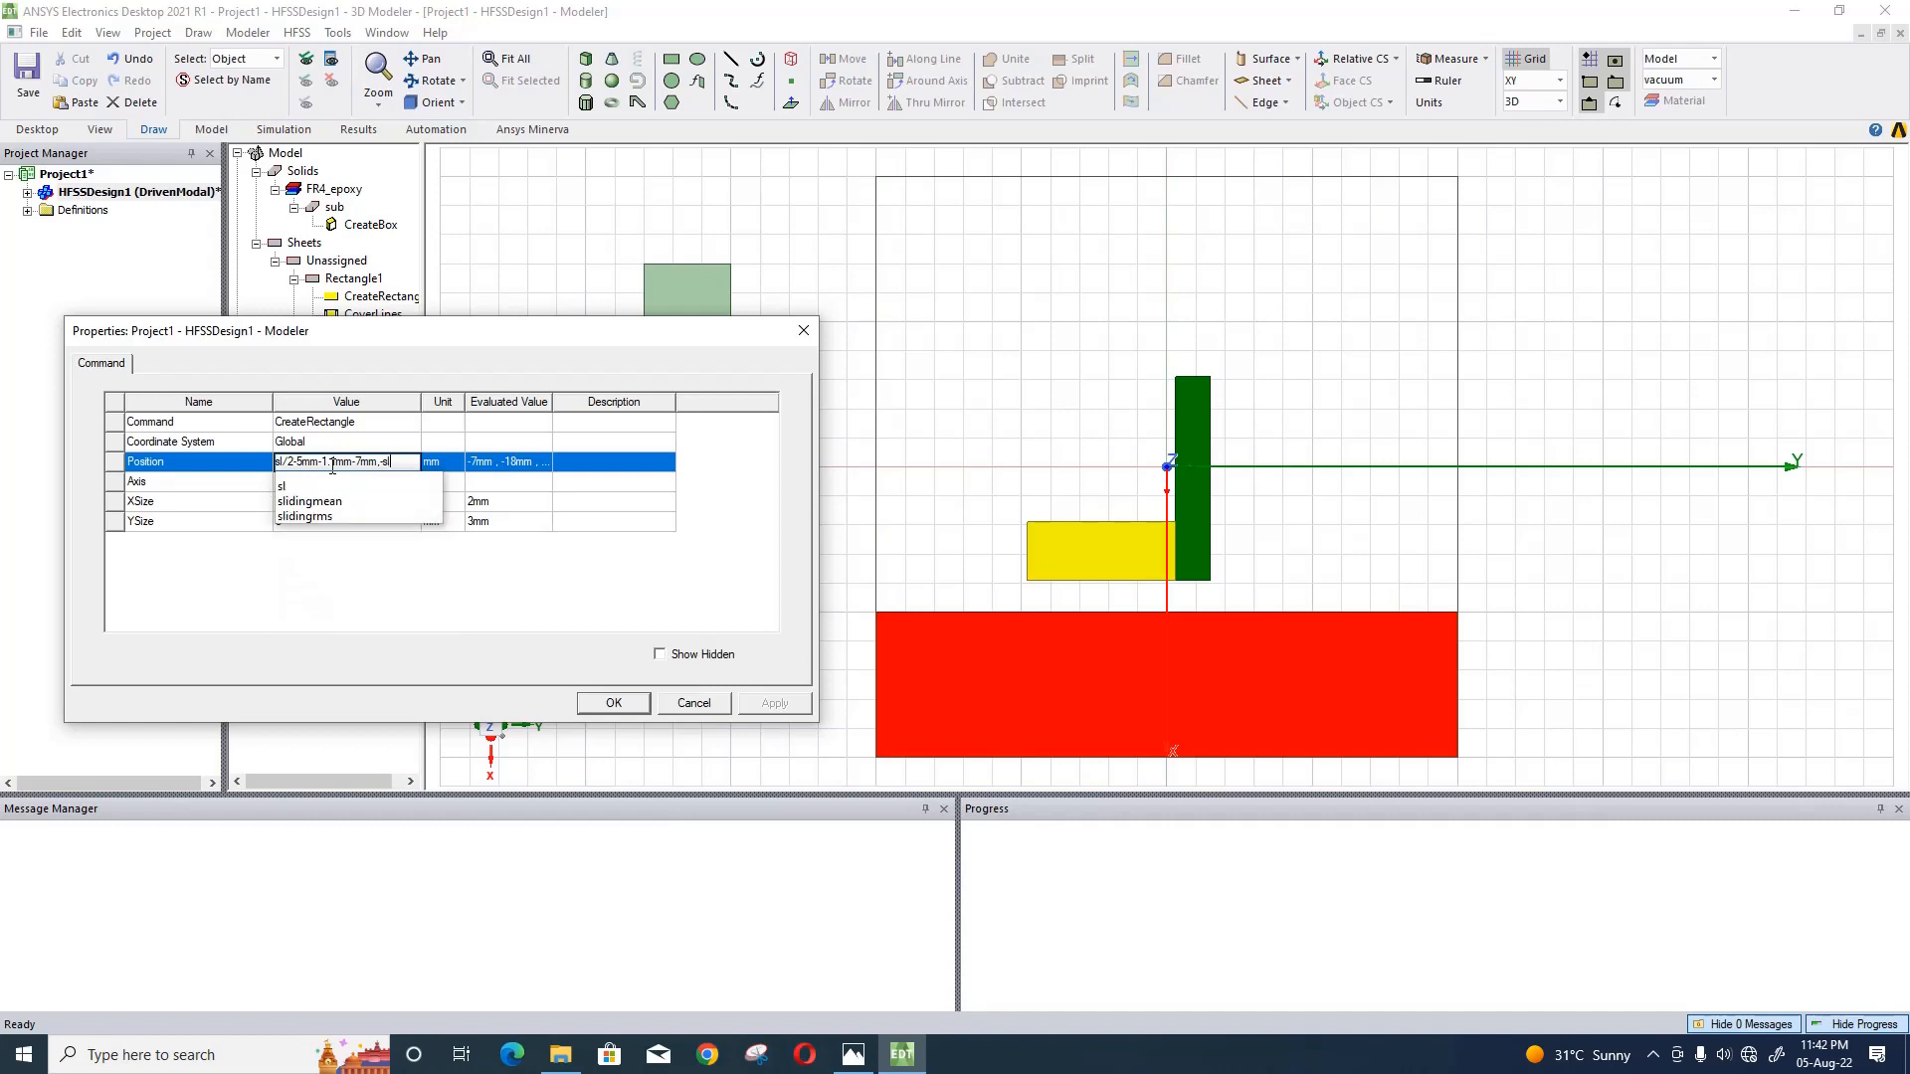
pyautogui.write('/2+space2')
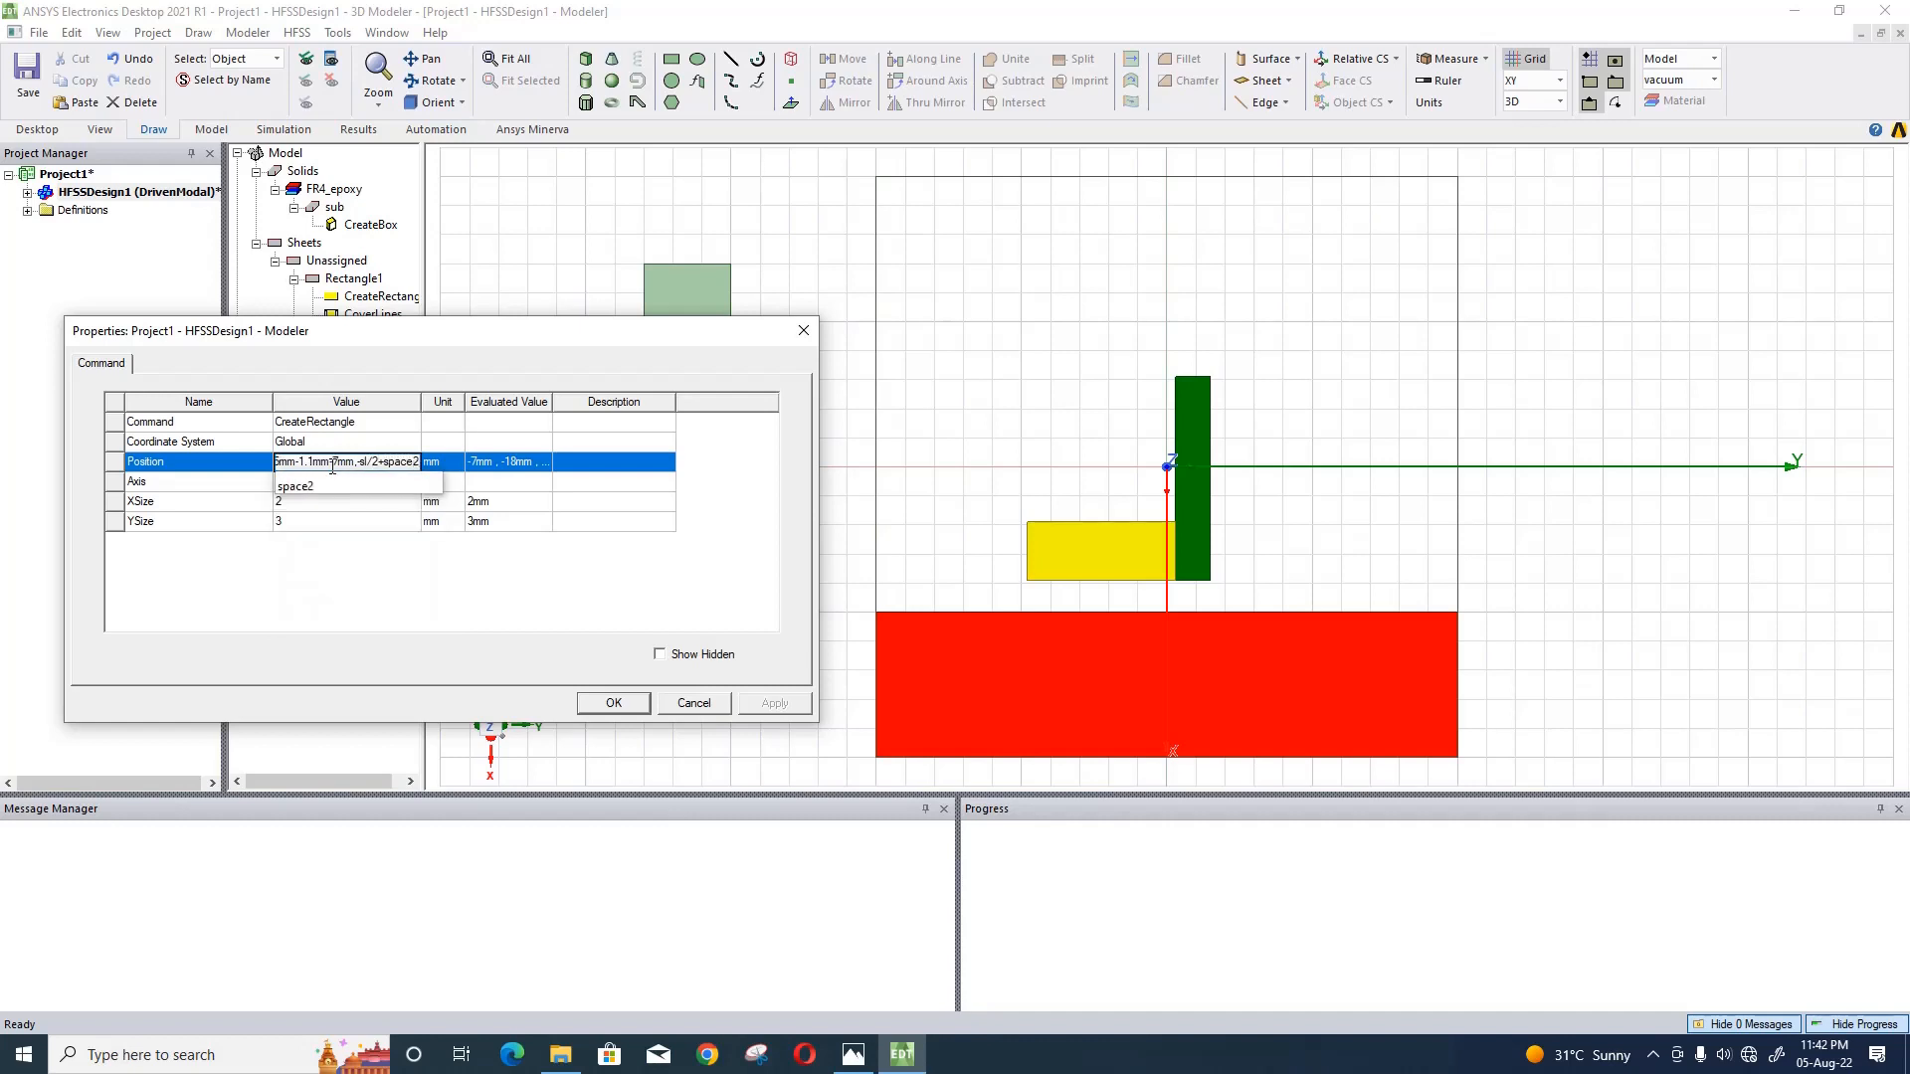
pyautogui.write('+')
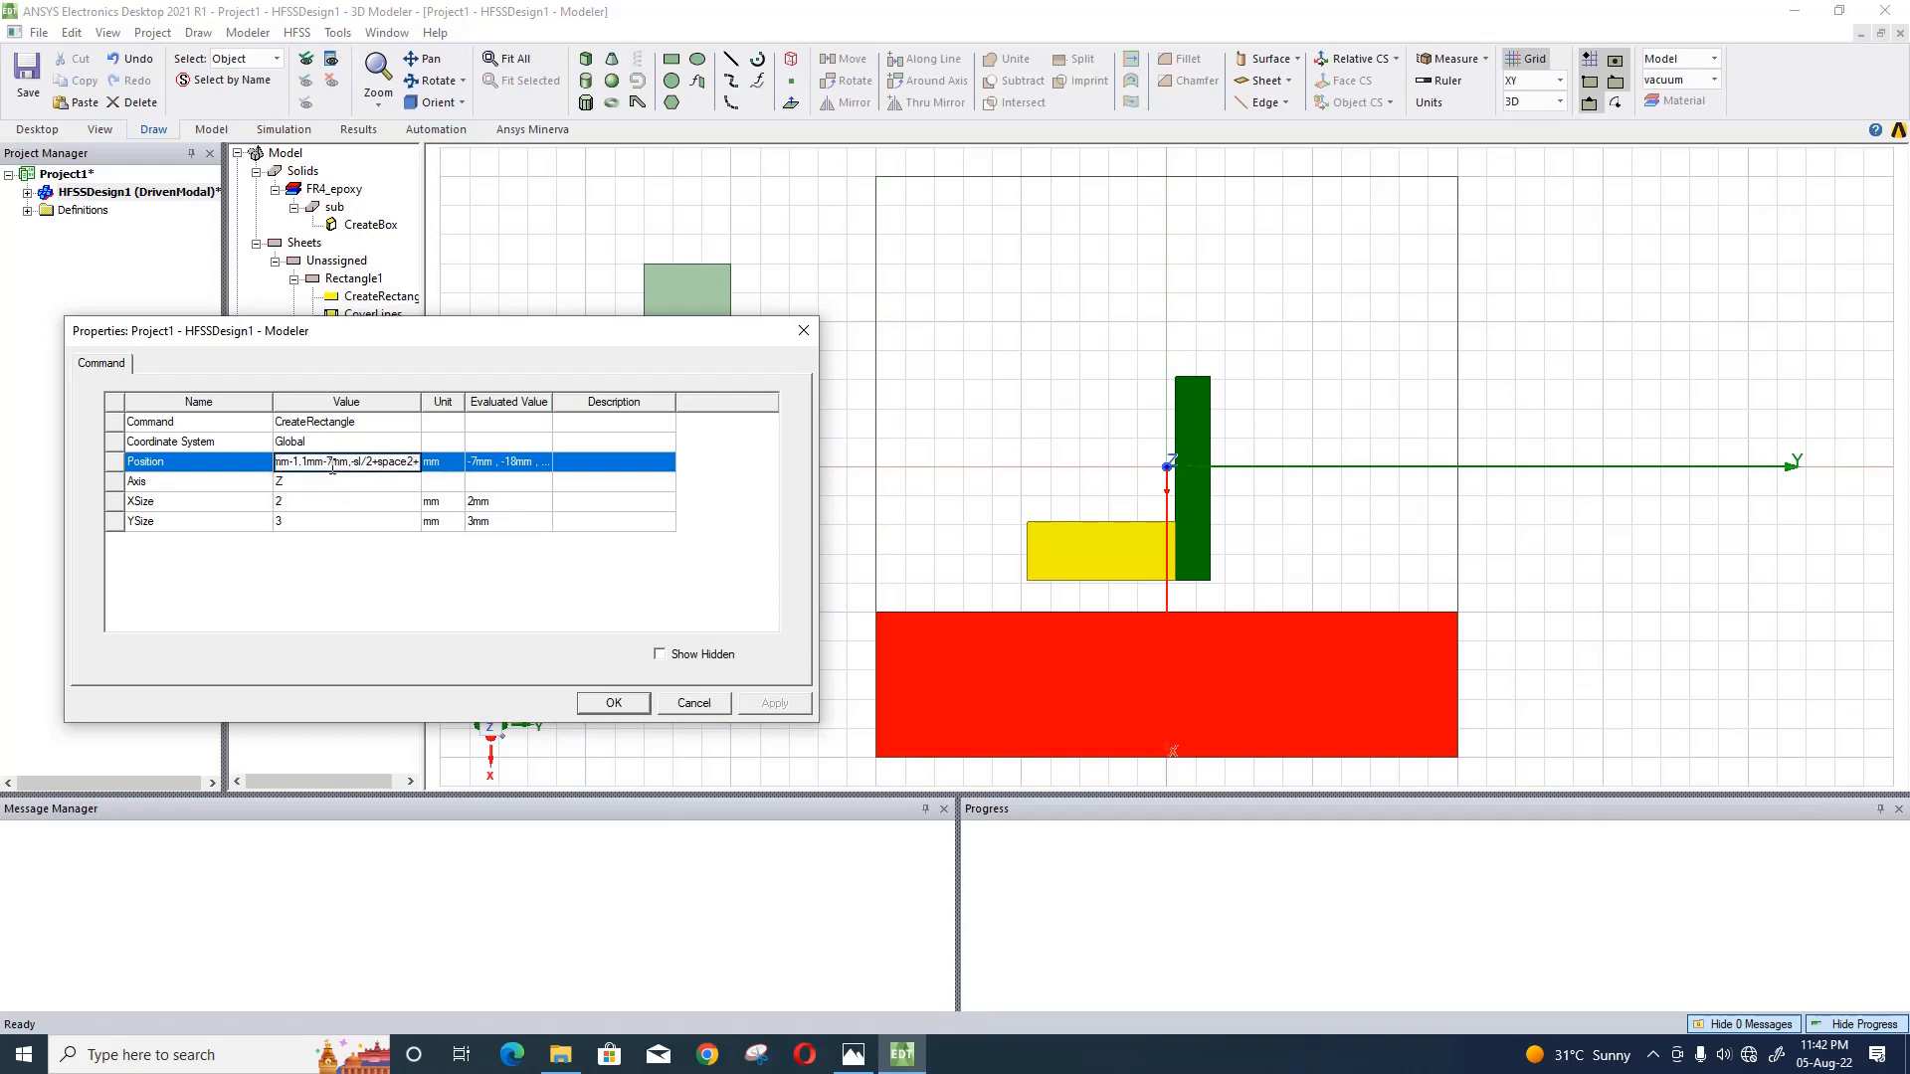
pyautogui.write('5.1mm,-h')
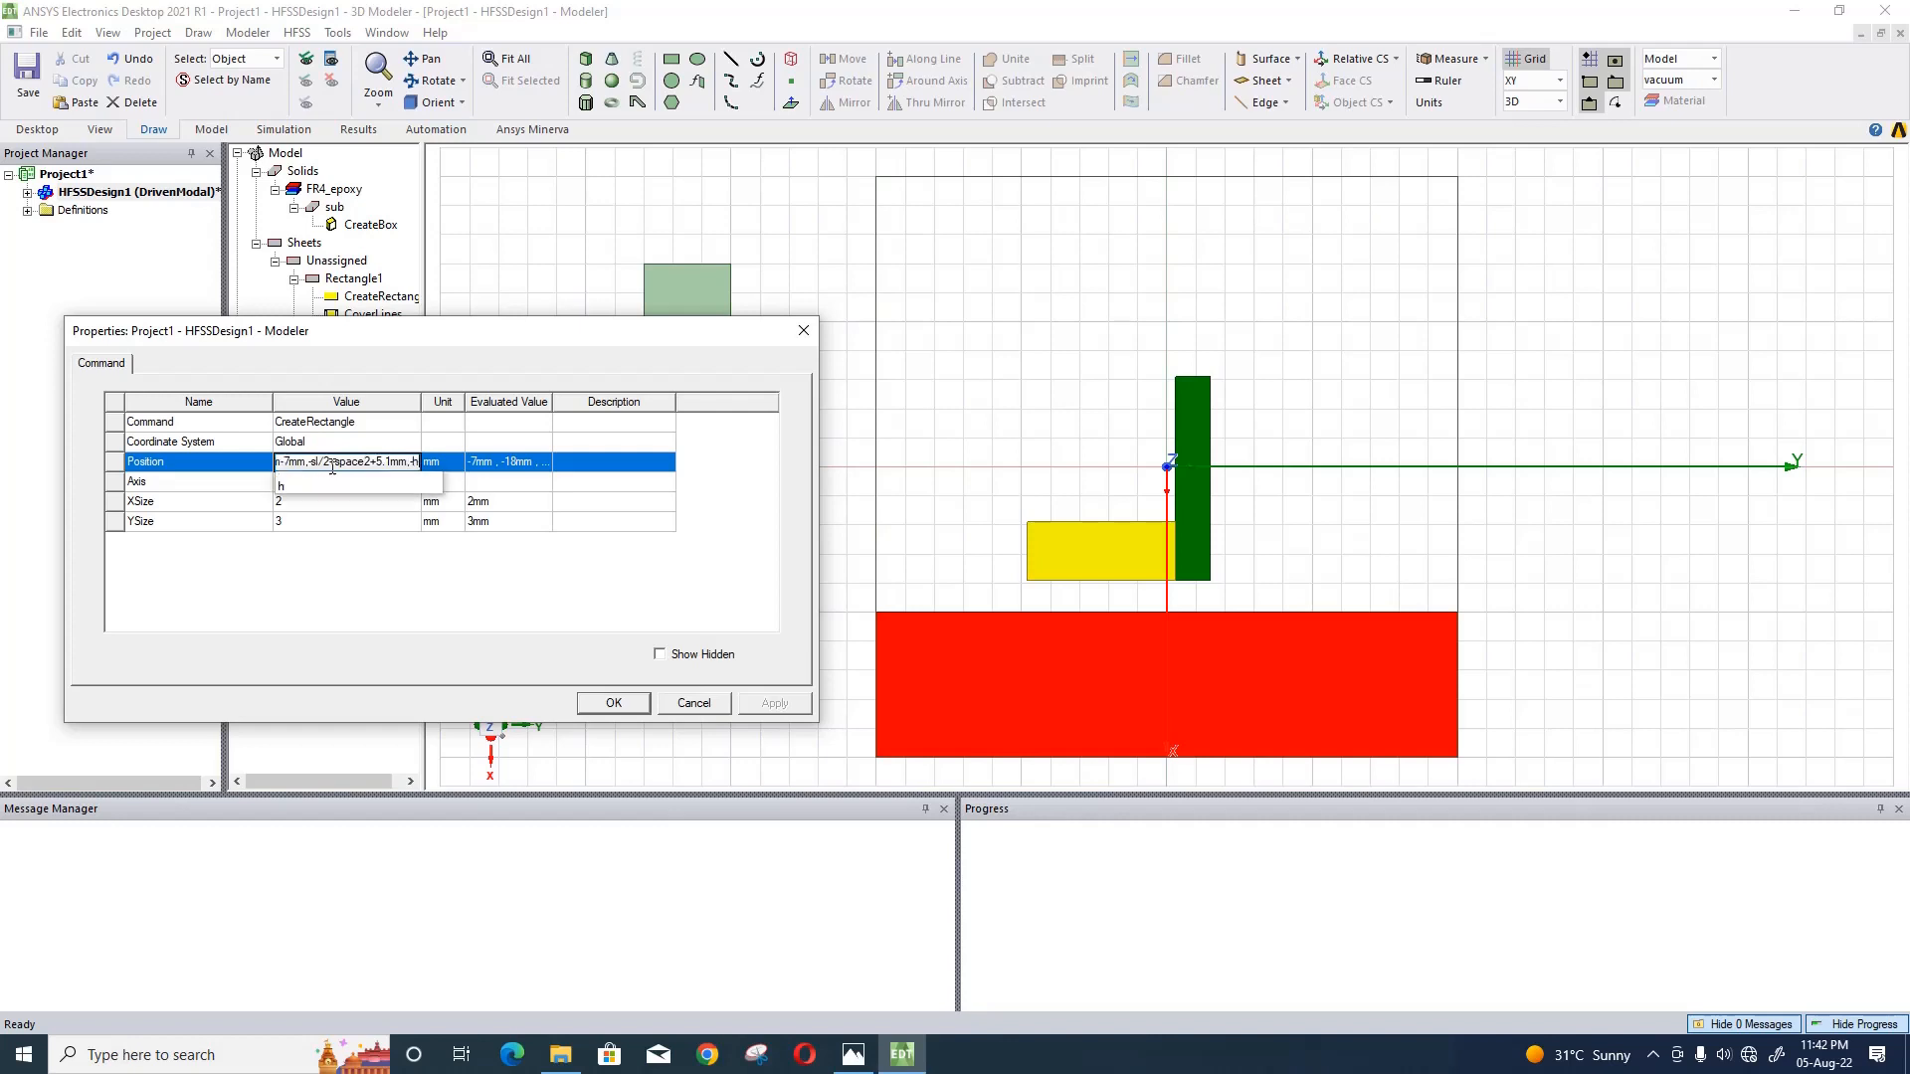
pyautogui.write('/2')
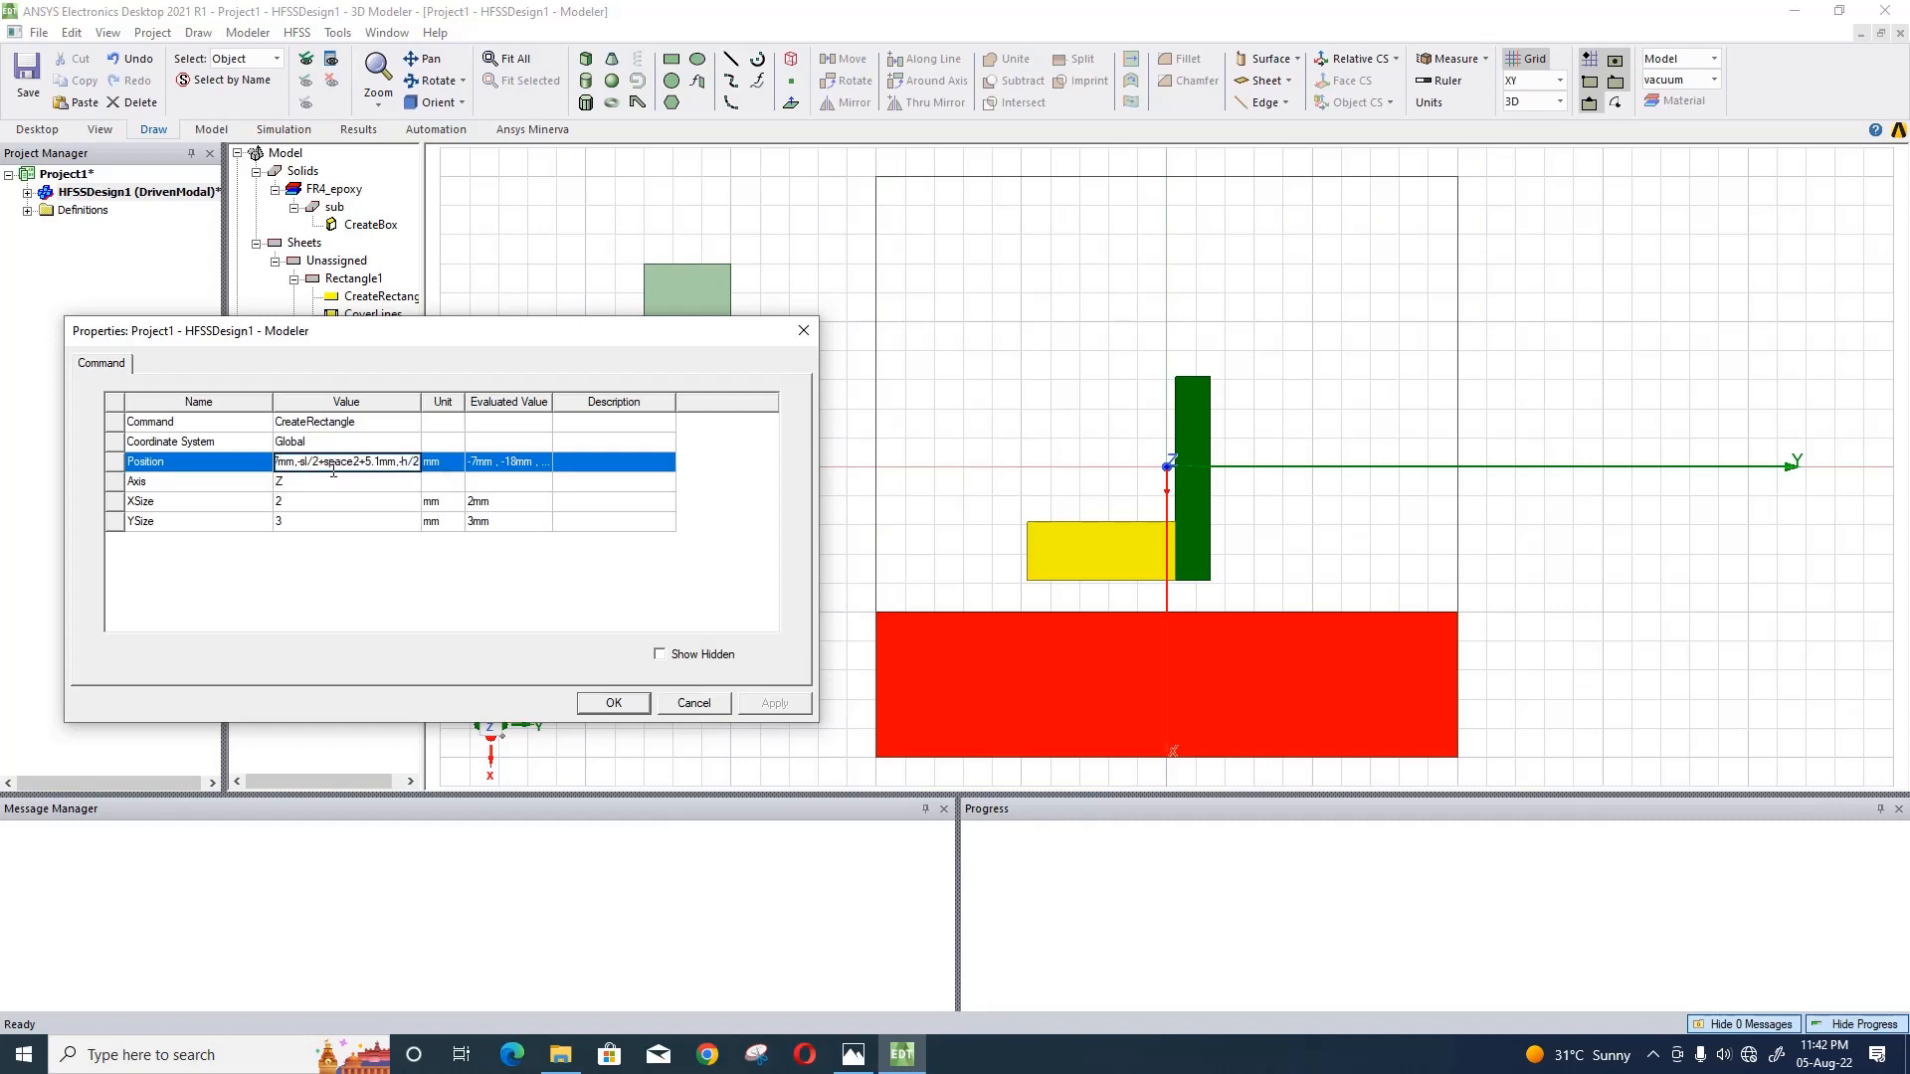
# - Set the newest rectangle's X size to -1 mm and Y size to -2.4 mm, and apply the changes
pyautogui.click(374, 510)
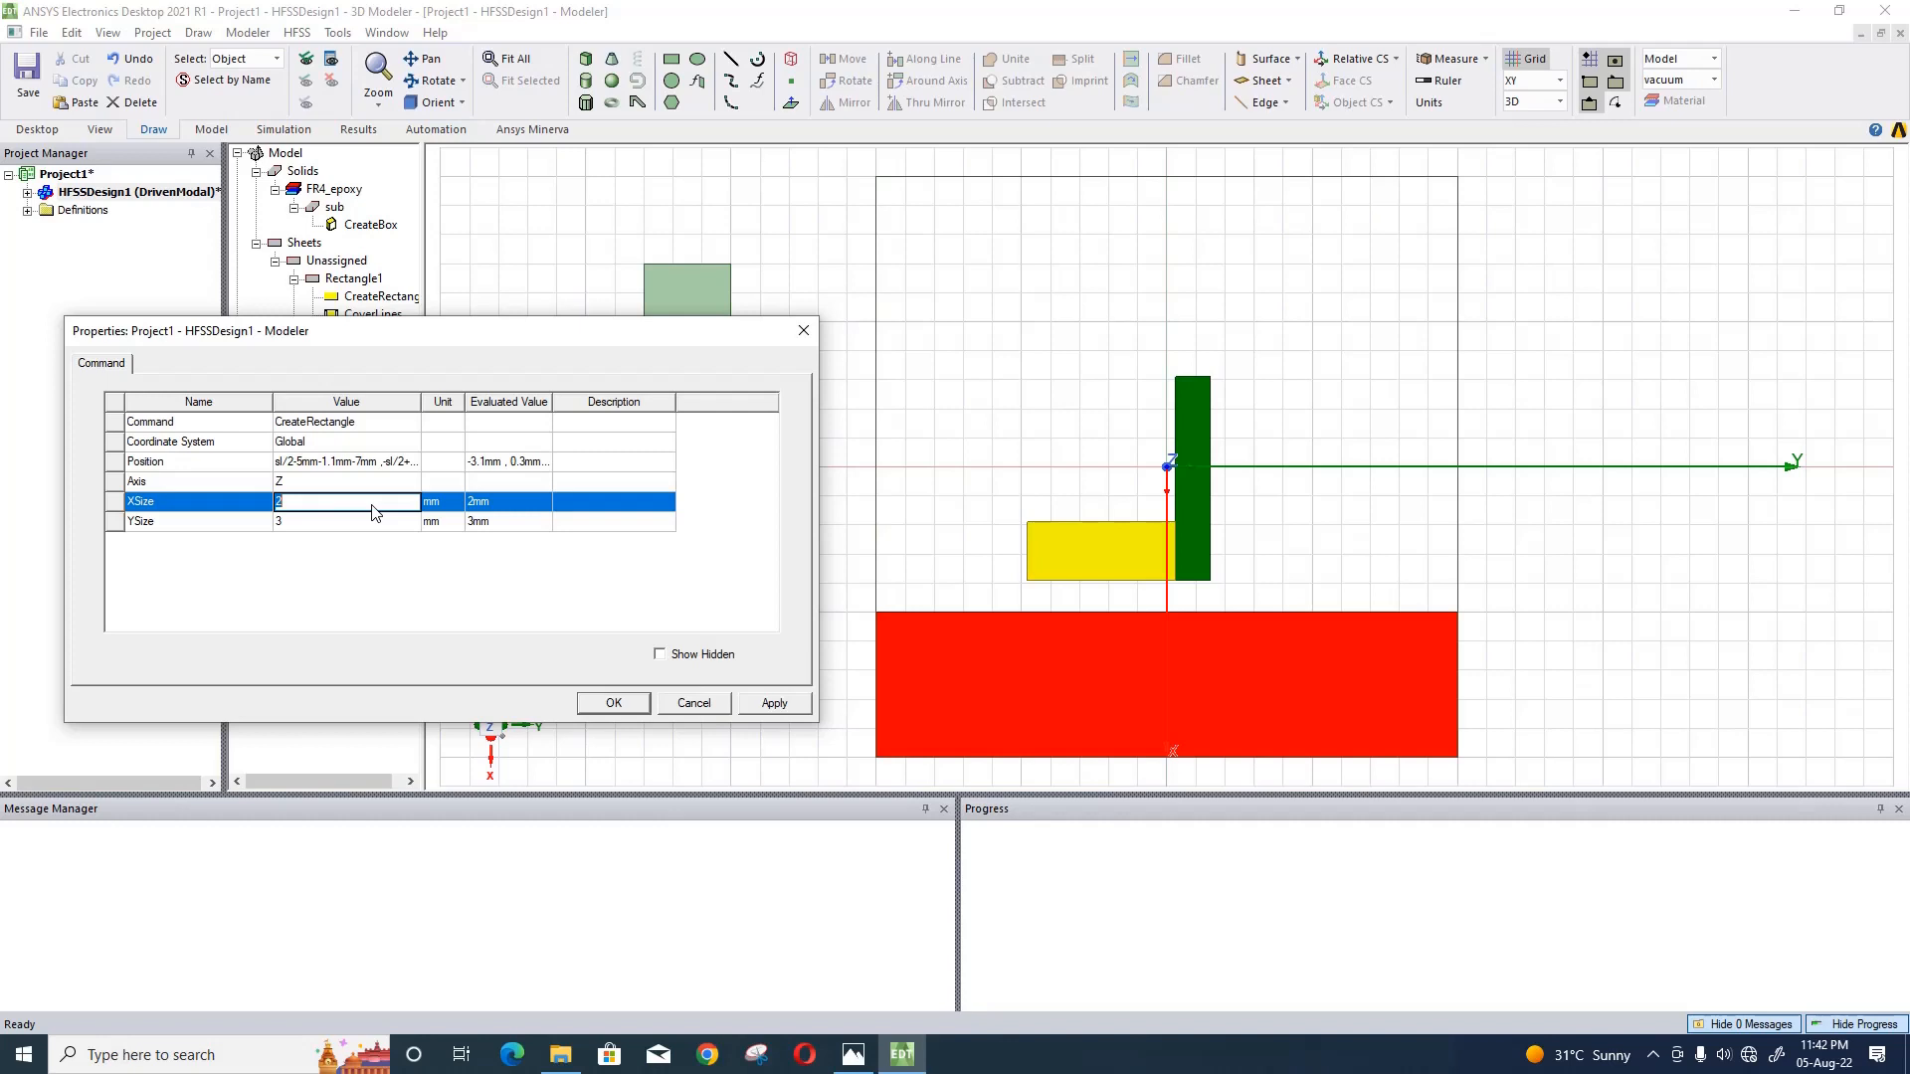
pyautogui.write('-1mm')
pyautogui.press('Return')
pyautogui.click(370, 527)
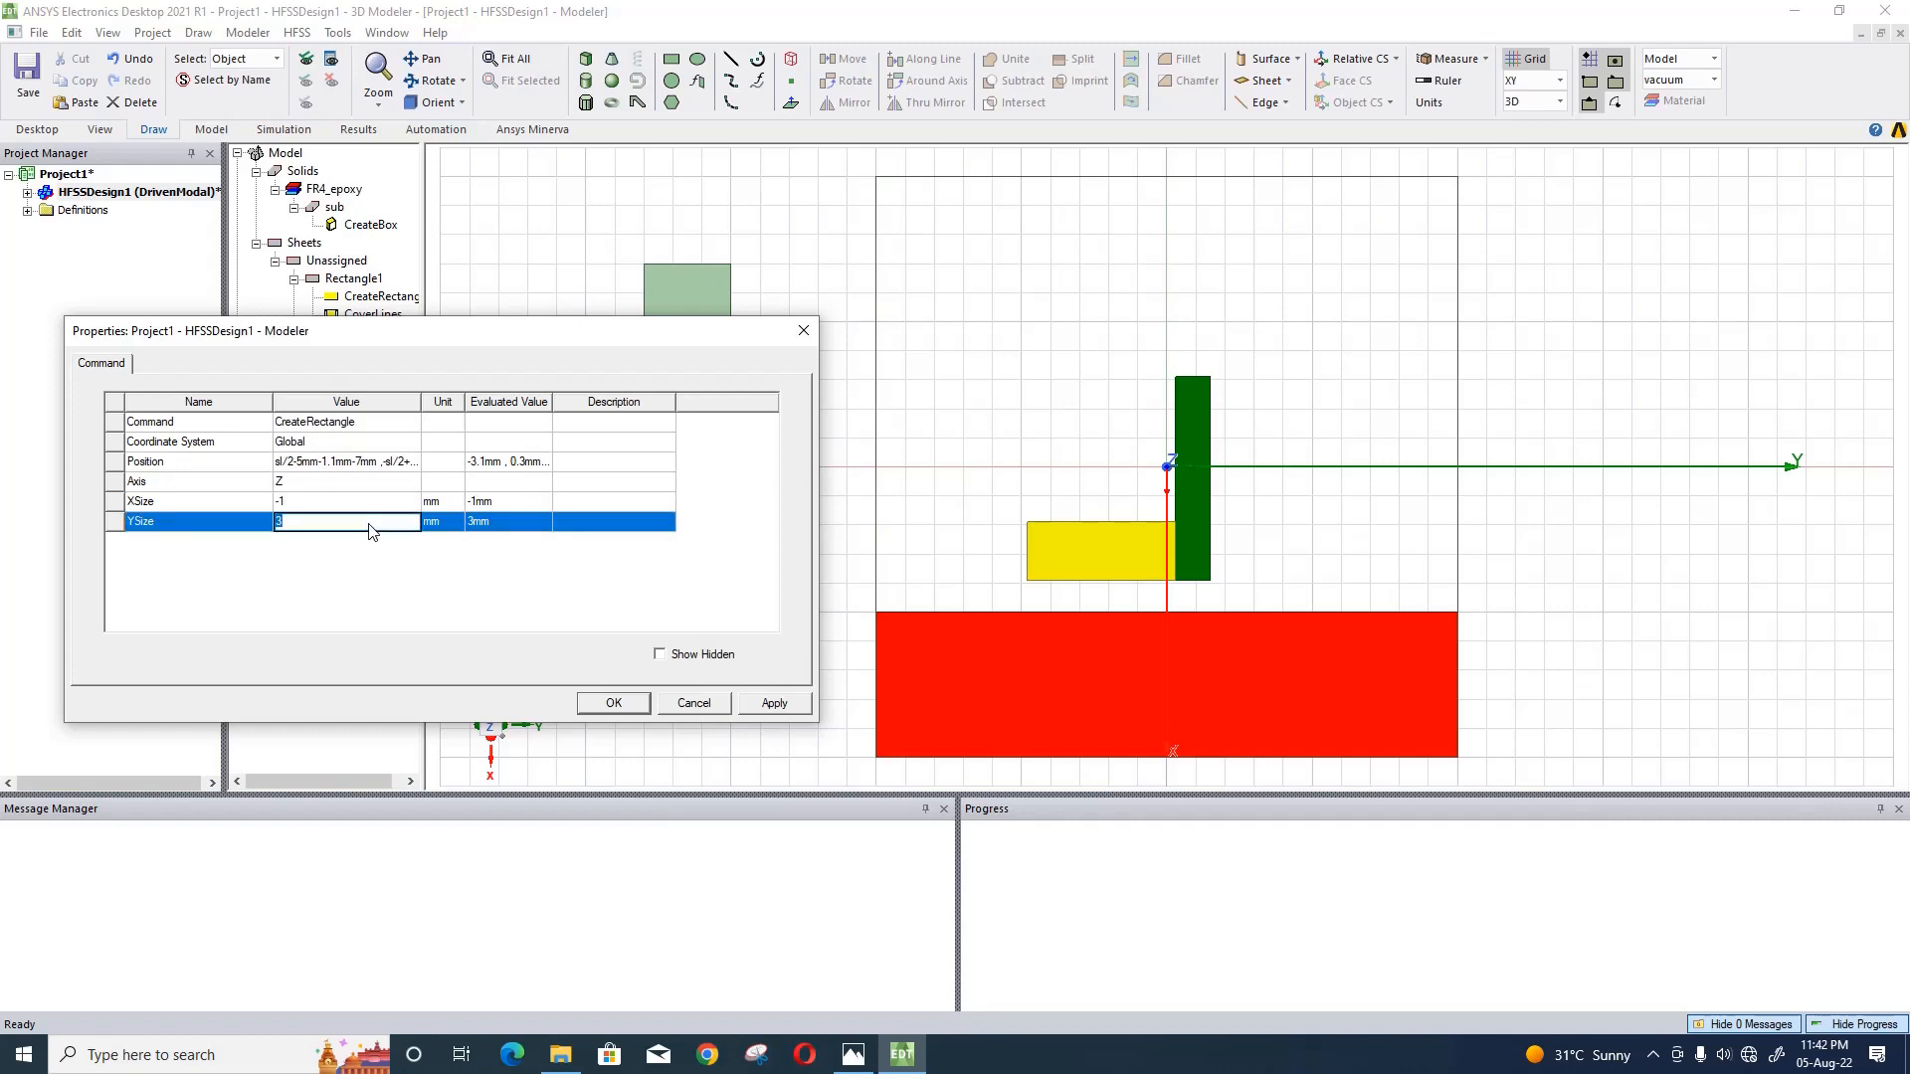
pyautogui.write('2.4')
pyautogui.press('Home')
pyautogui.write('-')
pyautogui.press('Return')
pyautogui.click(775, 703)
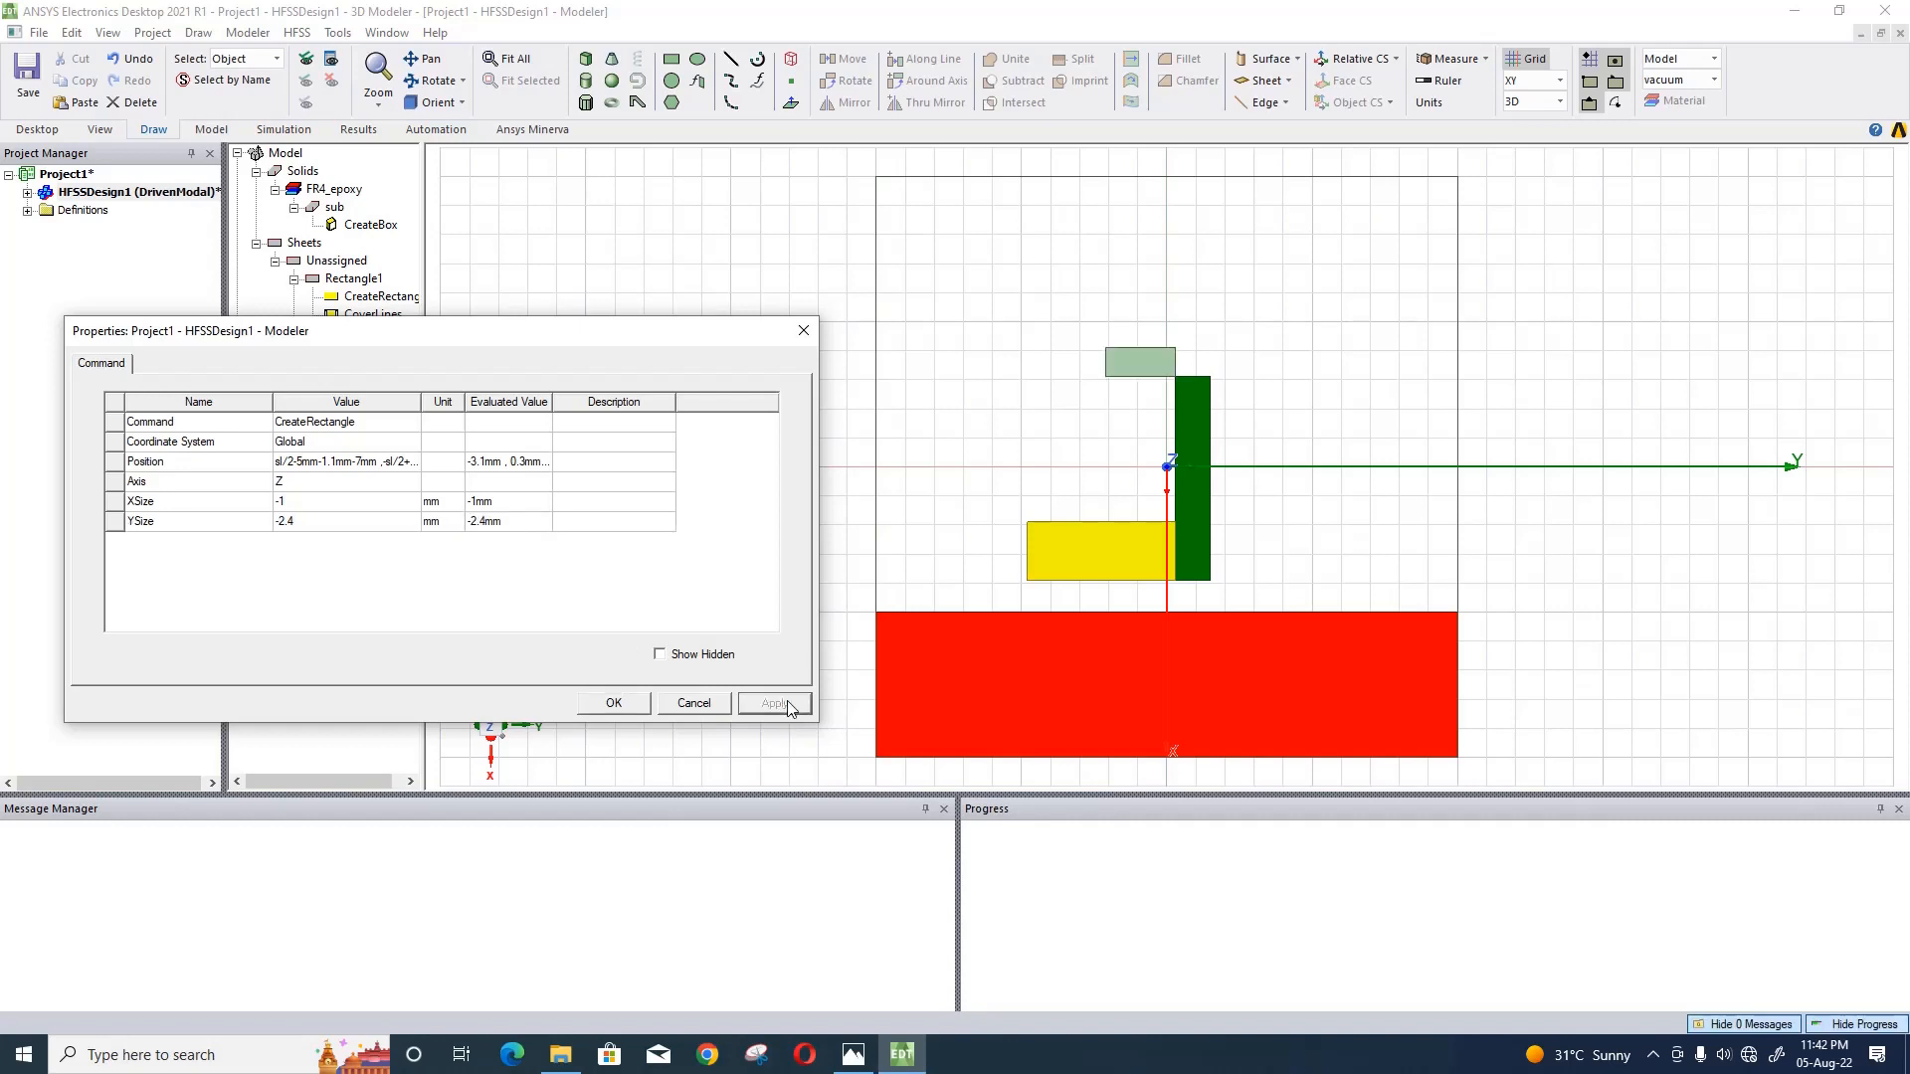
# - Set the newest rectangle's X size to 1 mm, apply it and accept its properties
pyautogui.click(347, 501)
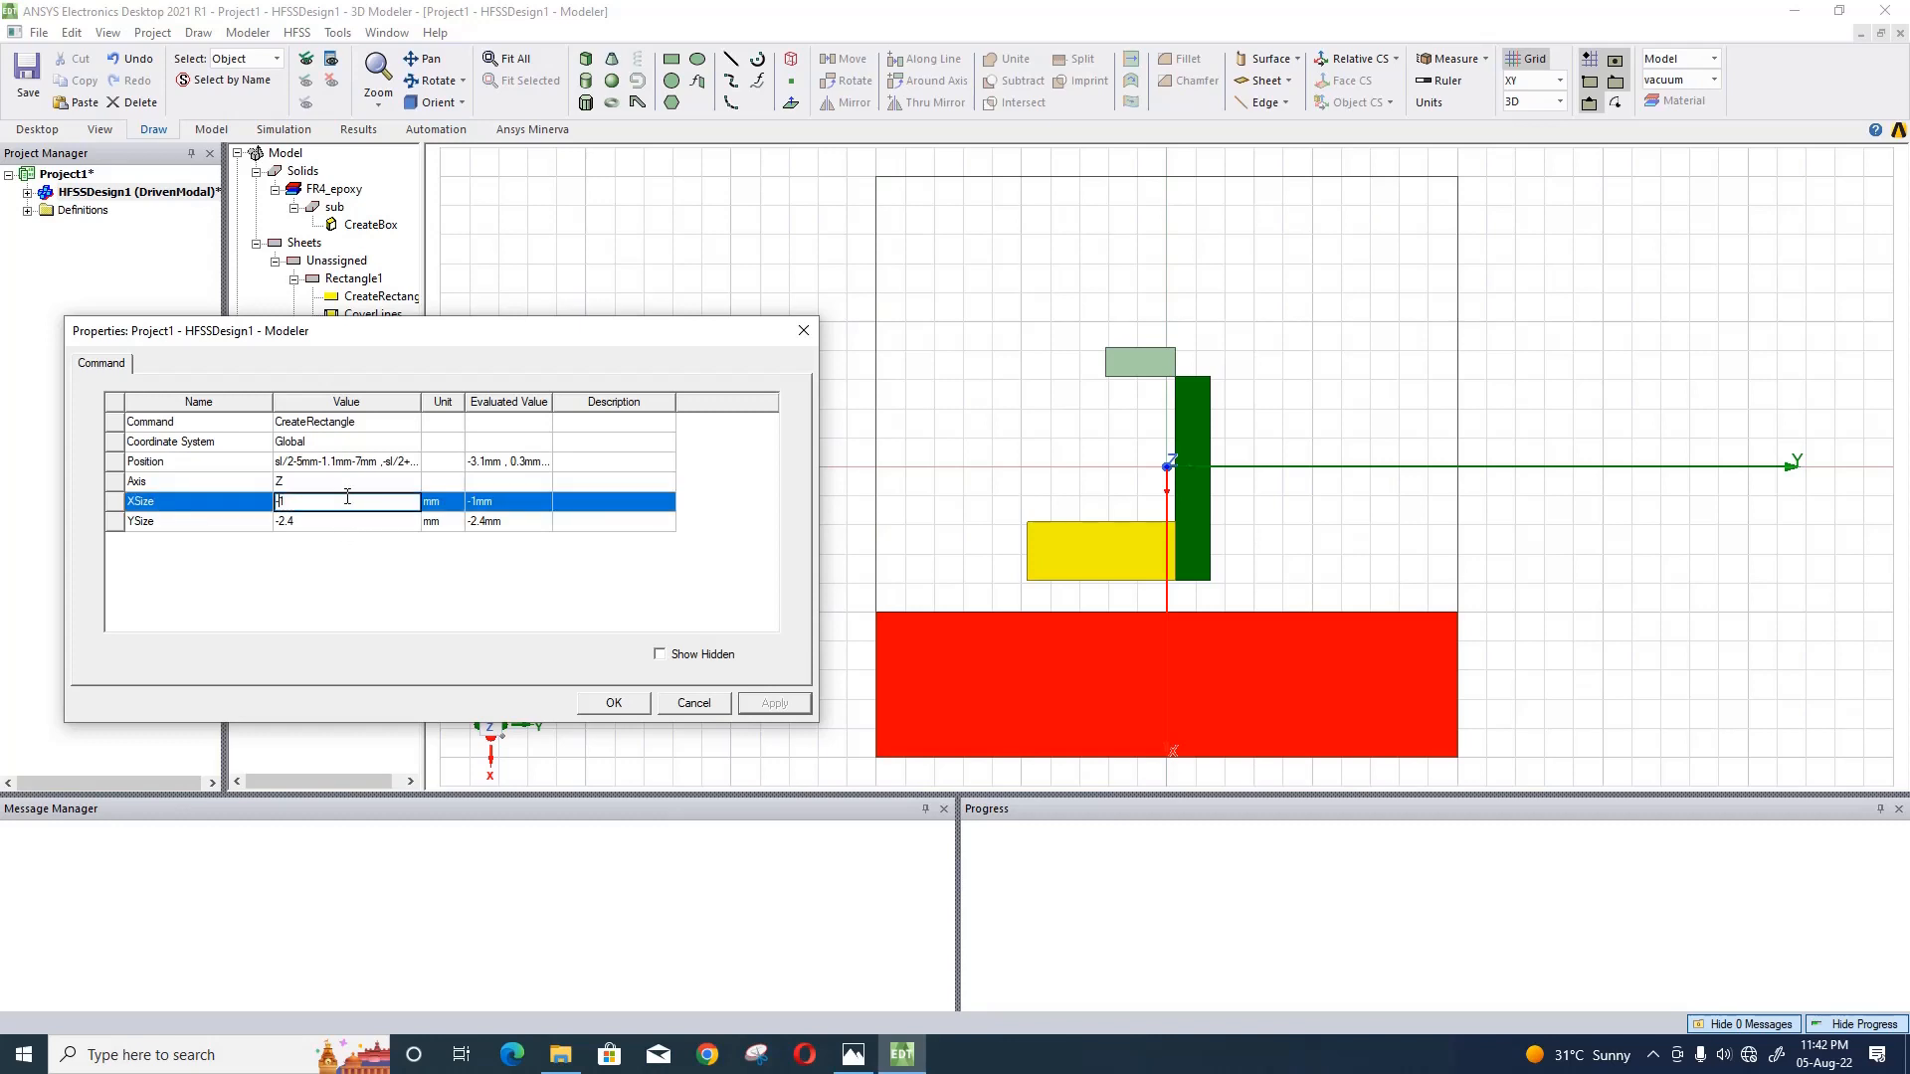
pyautogui.press('Home')
pyautogui.press('Delete')
pyautogui.press('Return')
pyautogui.click(773, 703)
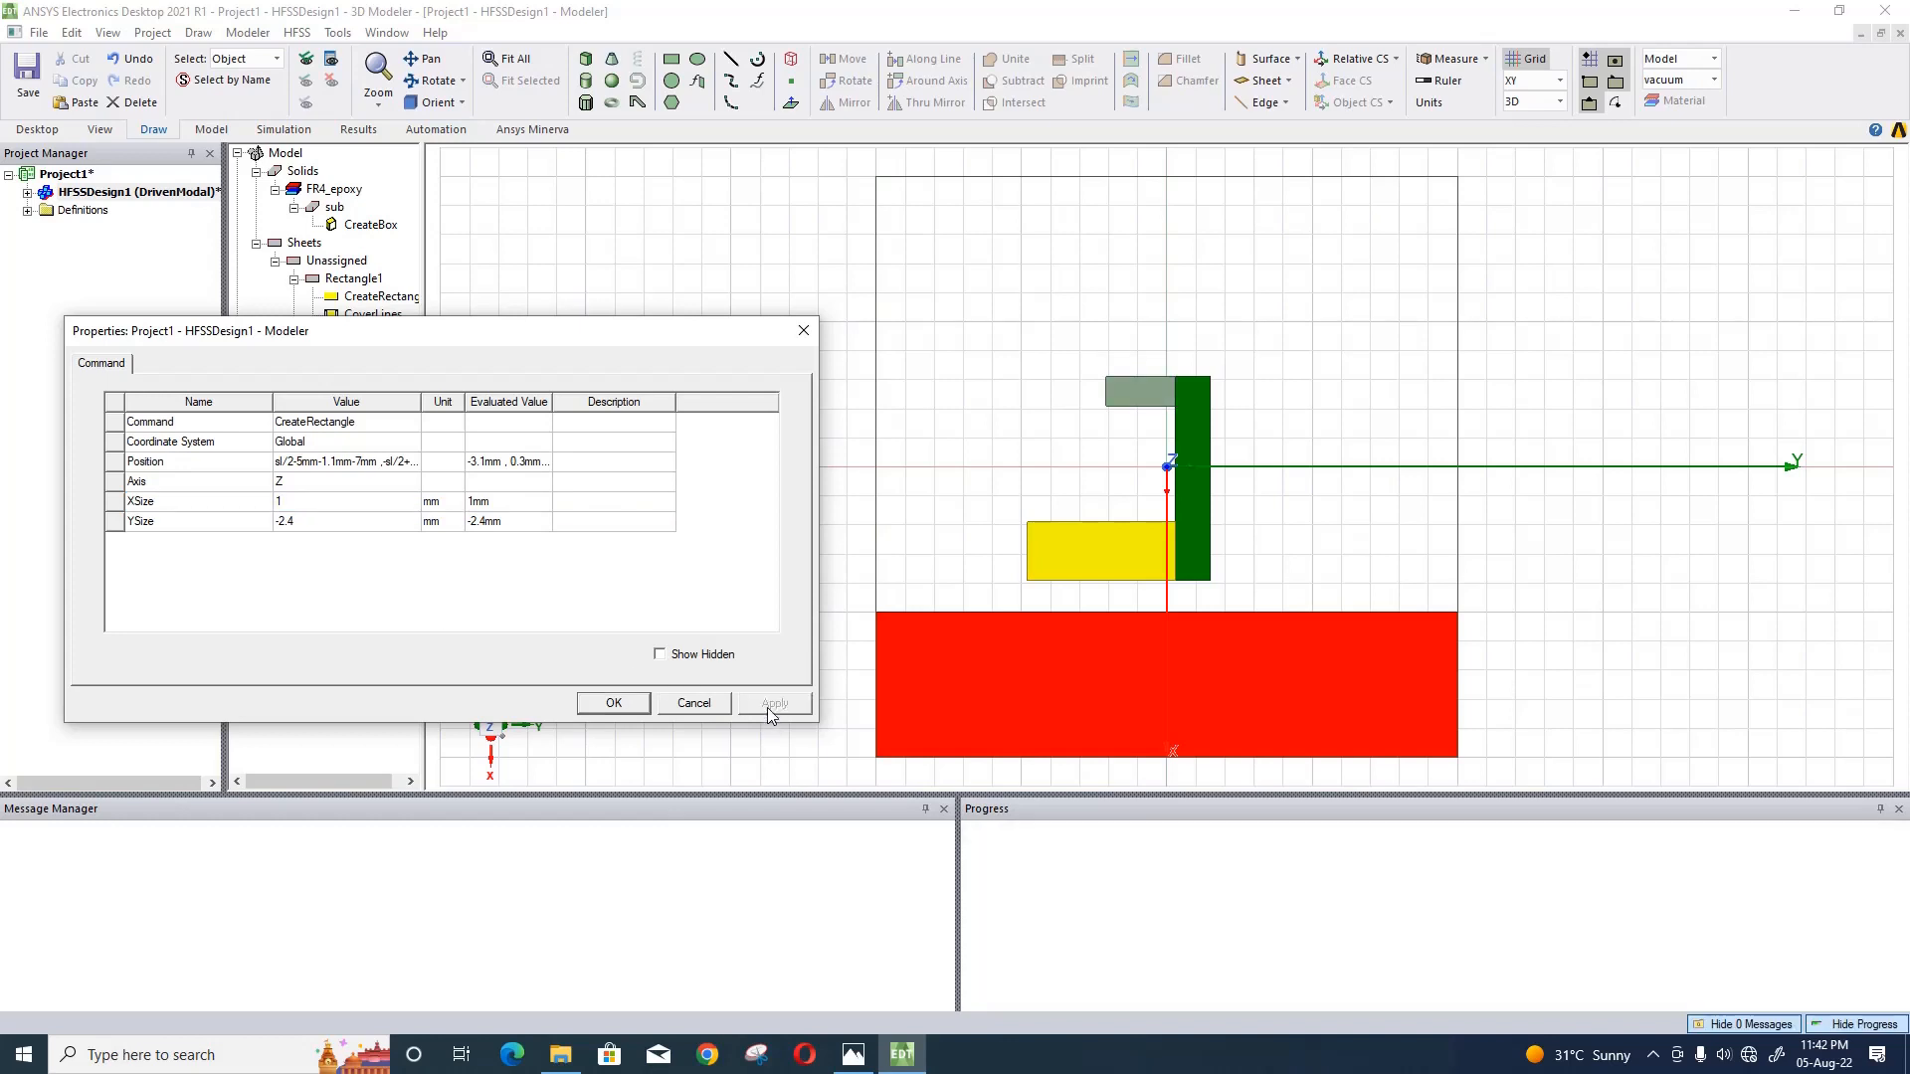
pyautogui.click(620, 704)
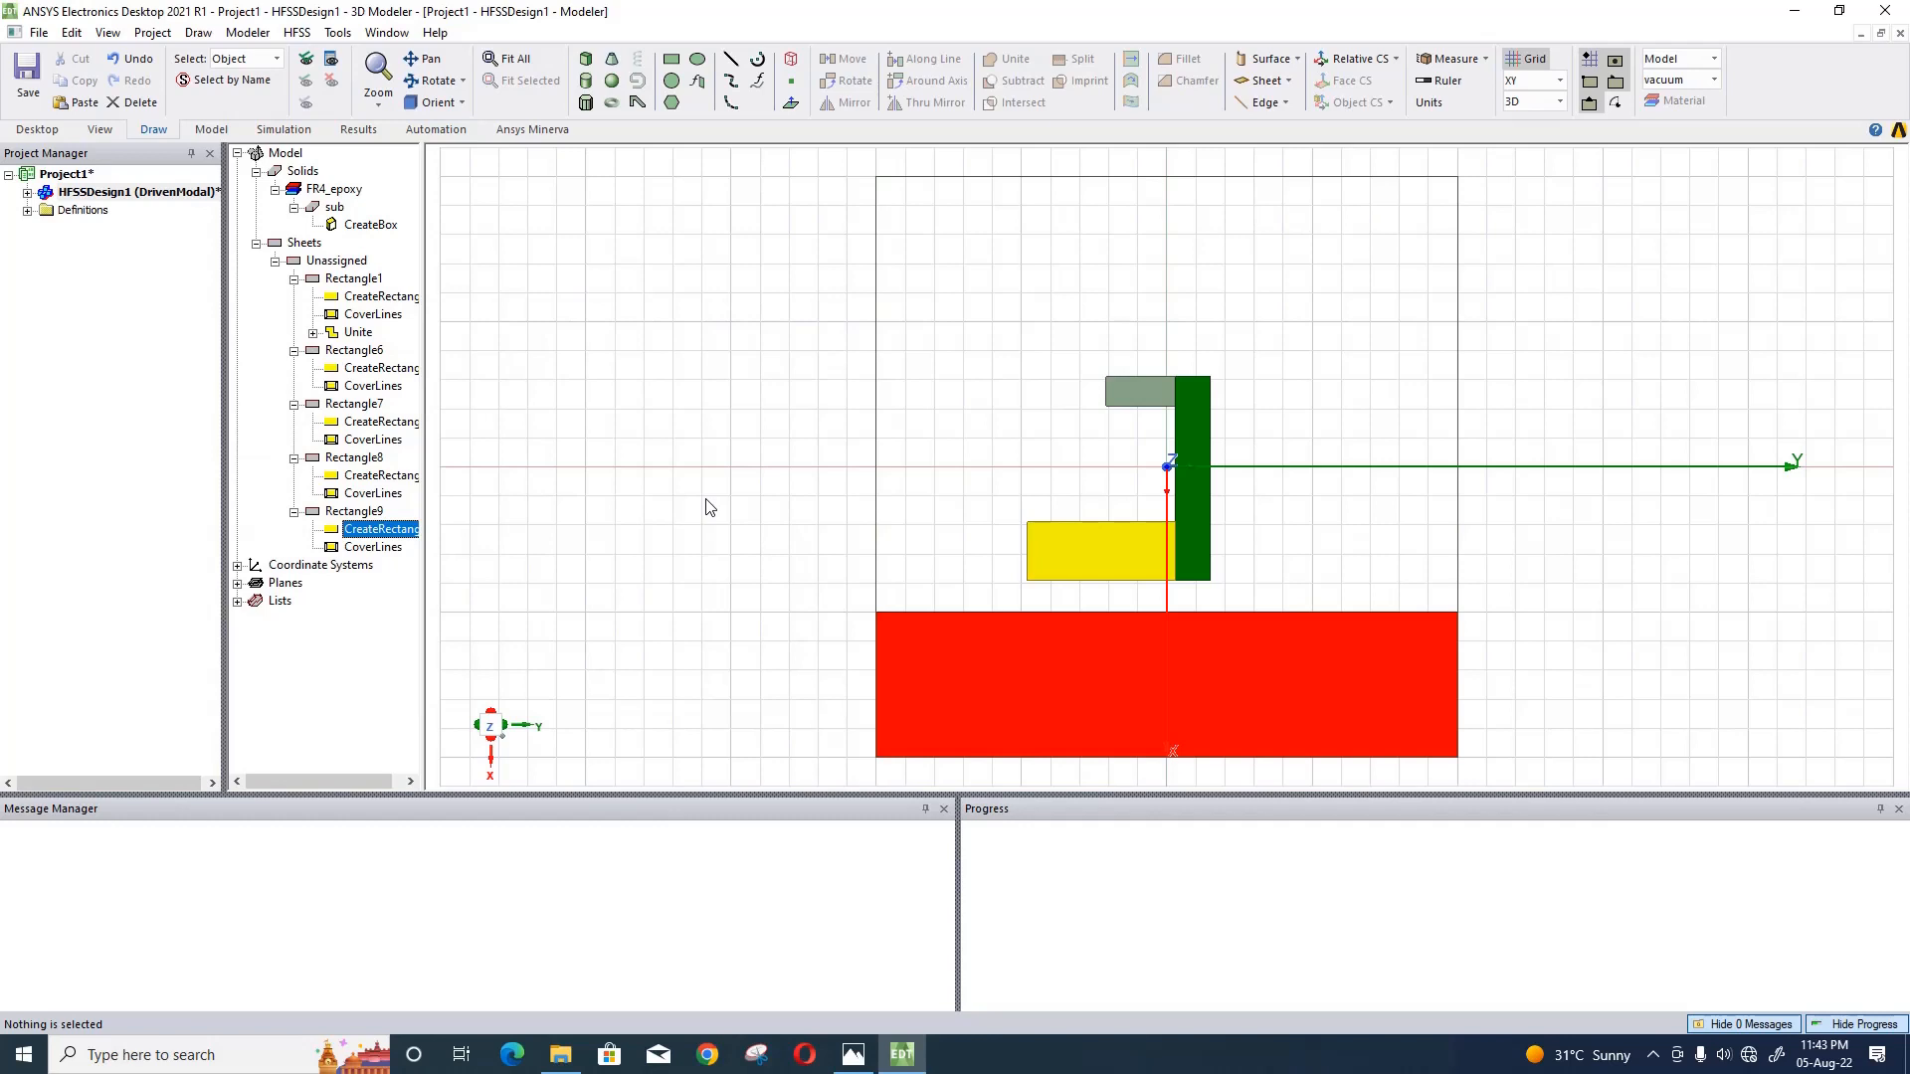
# - Unite Rectangle7, Rectangle8 and Rectangle9 into one C-shaped sheet
pyautogui.click(358, 512)
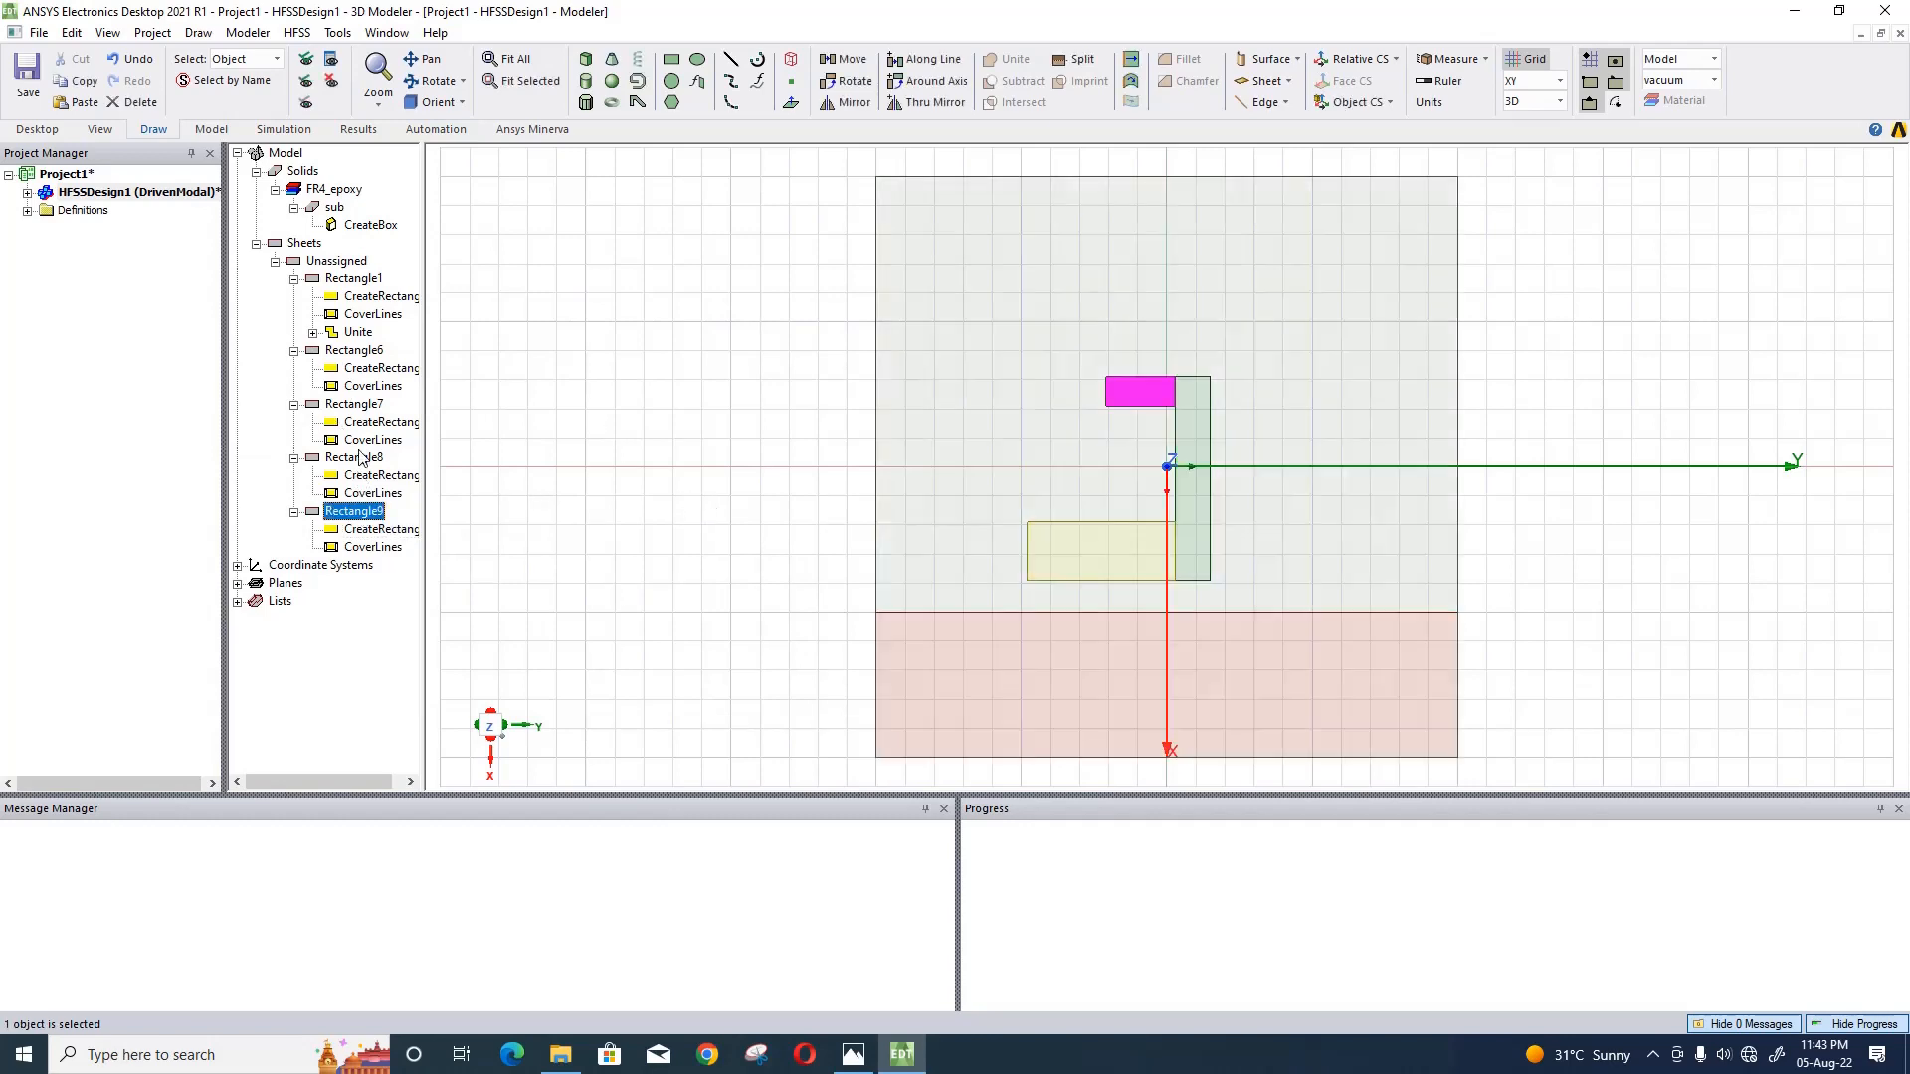
pyautogui.keyDown('ctrl'); pyautogui.click(356, 456); pyautogui.keyUp('ctrl')
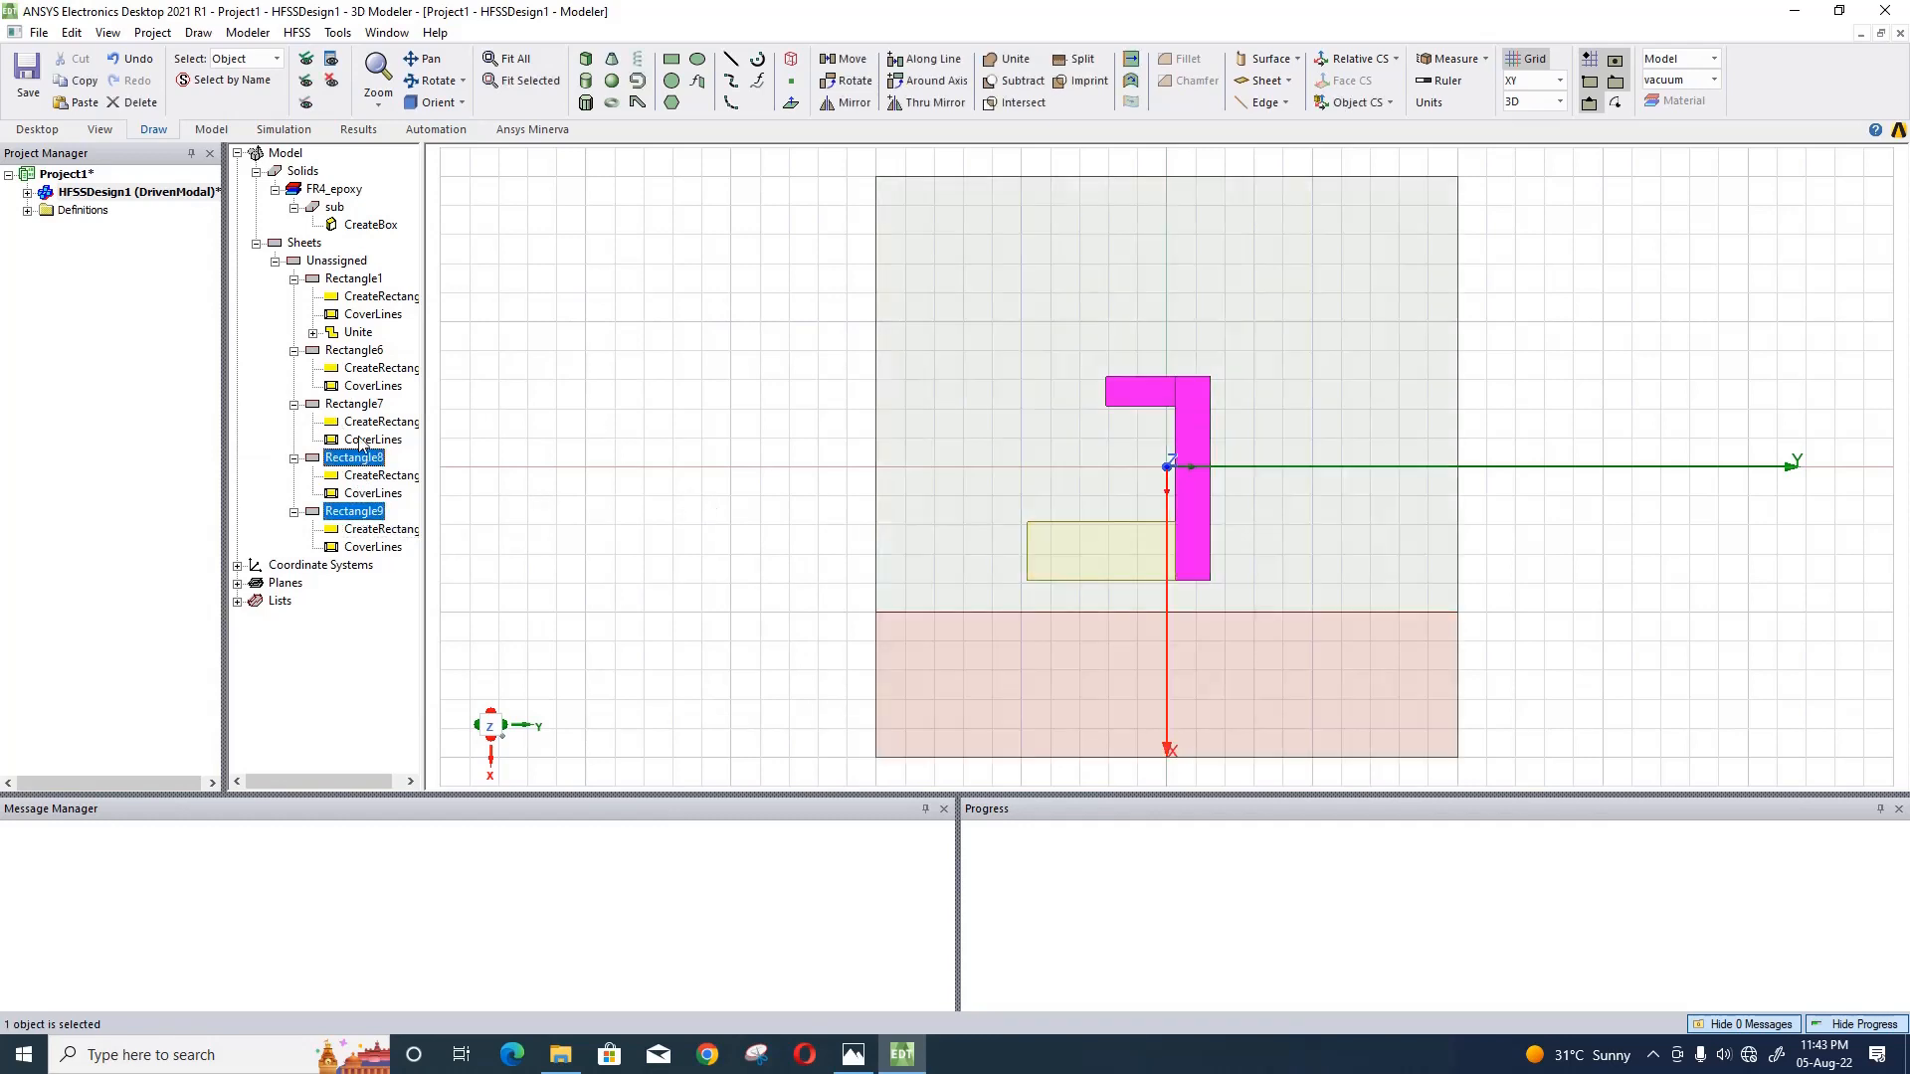
pyautogui.click(1008, 59)
pyautogui.click(723, 310)
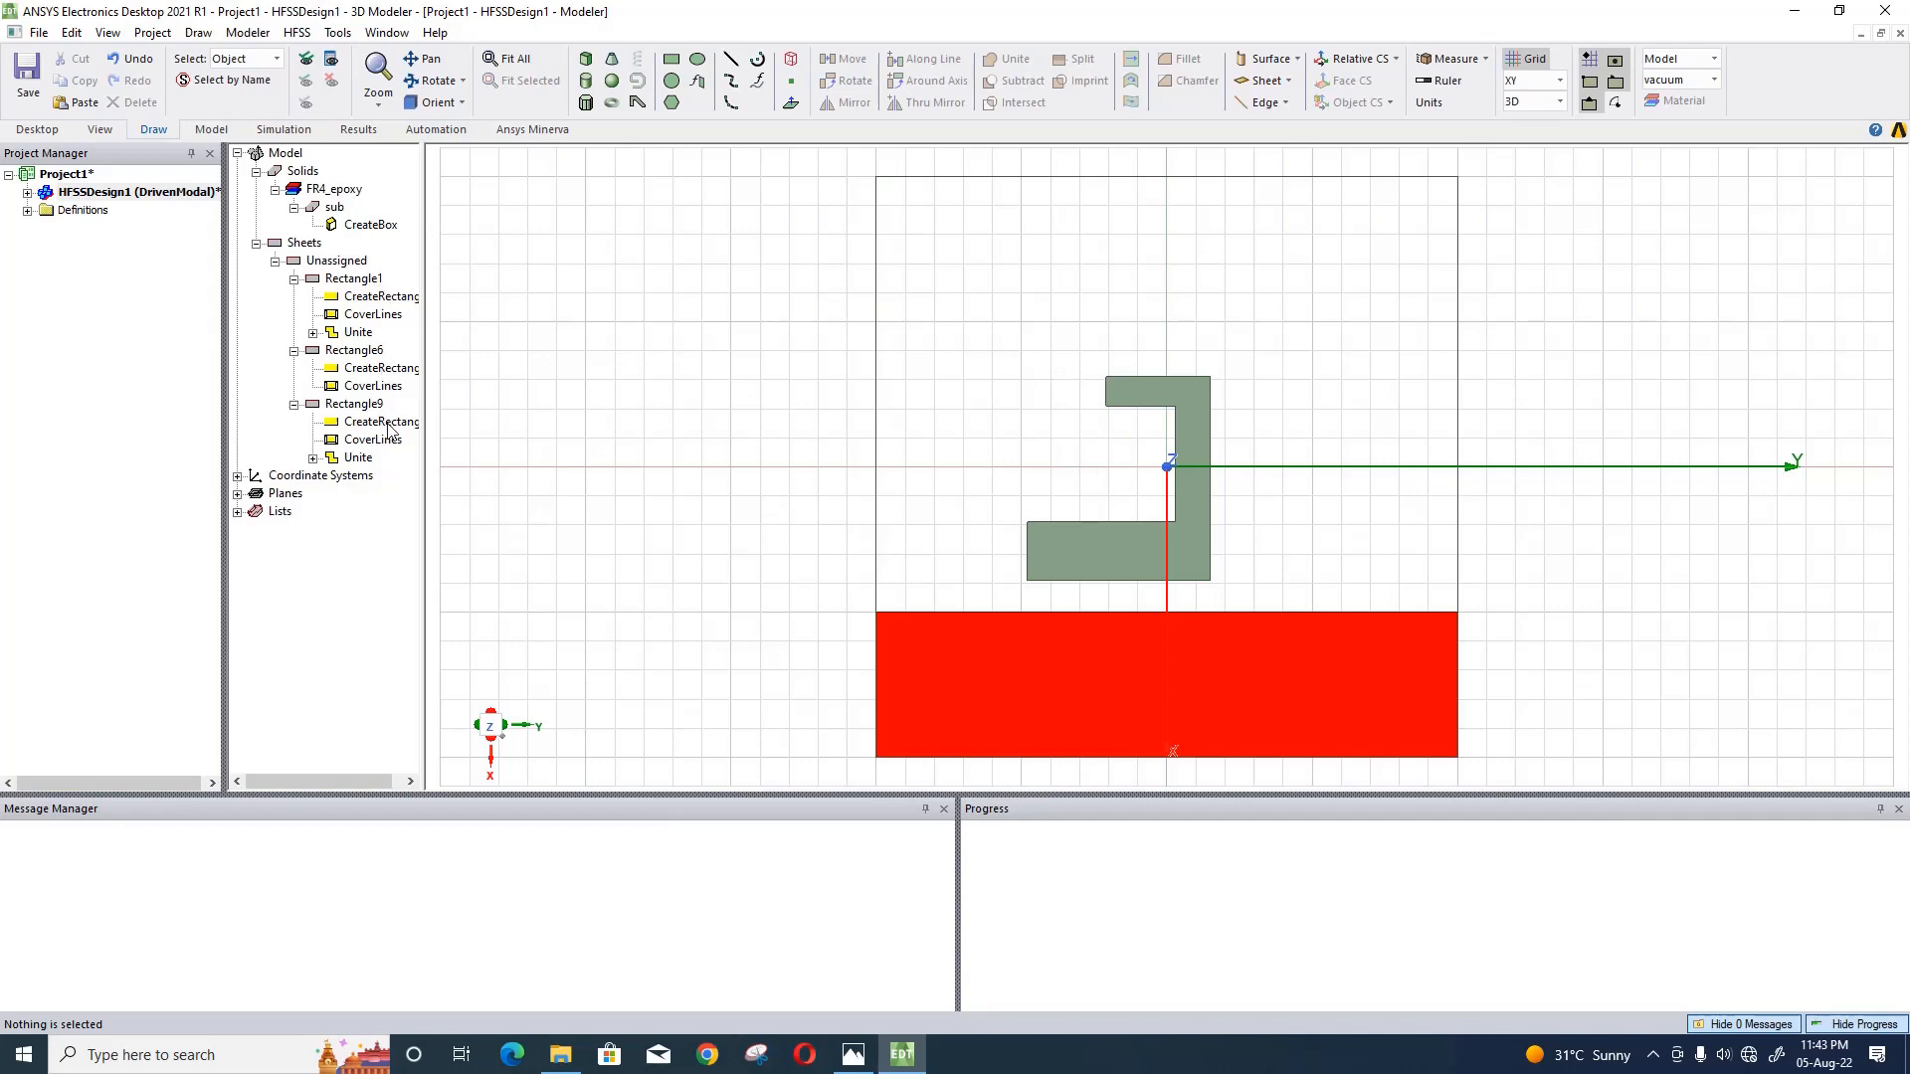
# - Assign the Perfect E boundary PerfE1 to Rectangle1, Rectangle6 and Rectangle9, and show all hidden objects
pyautogui.click(370, 279)
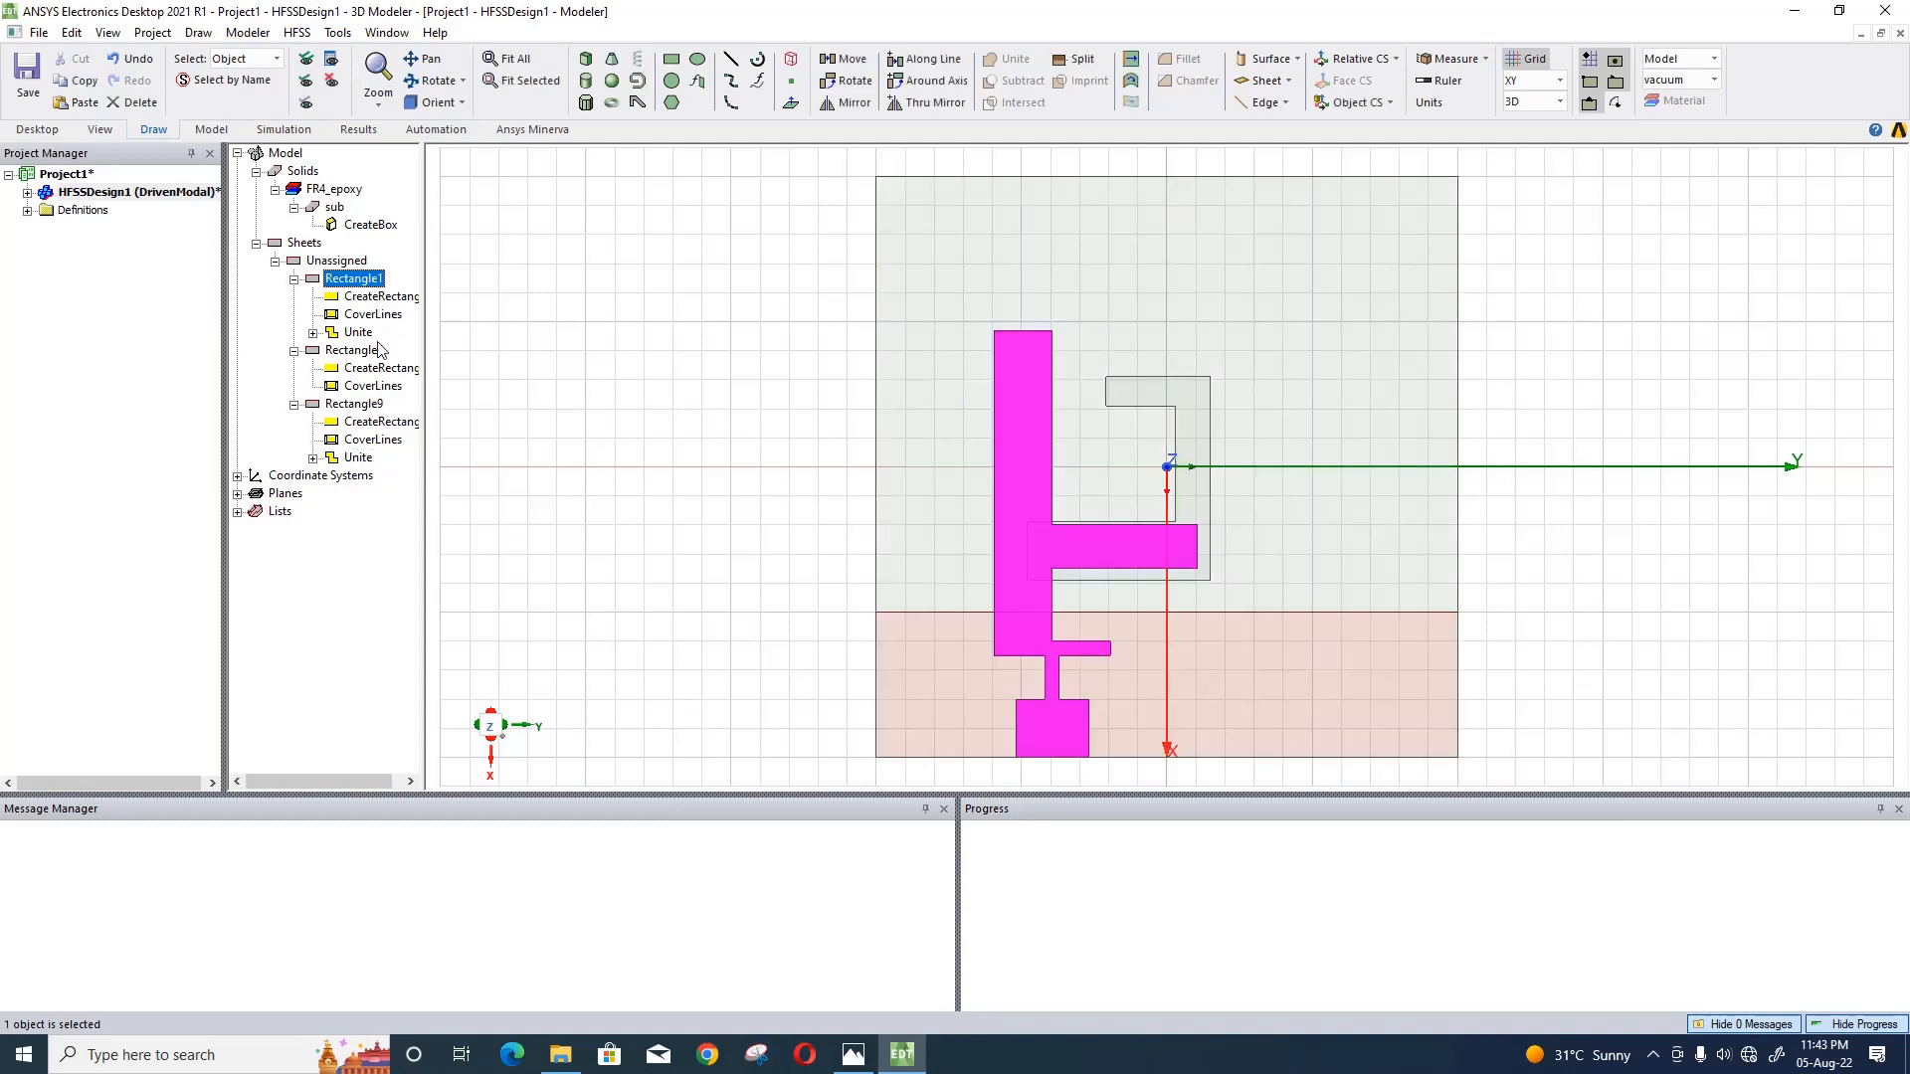
pyautogui.keyDown('ctrl'); pyautogui.click(370, 352); pyautogui.keyUp('ctrl')
pyautogui.keyDown('ctrl'); pyautogui.click(371, 405); pyautogui.keyUp('ctrl')
pyautogui.rightClick(372, 407)
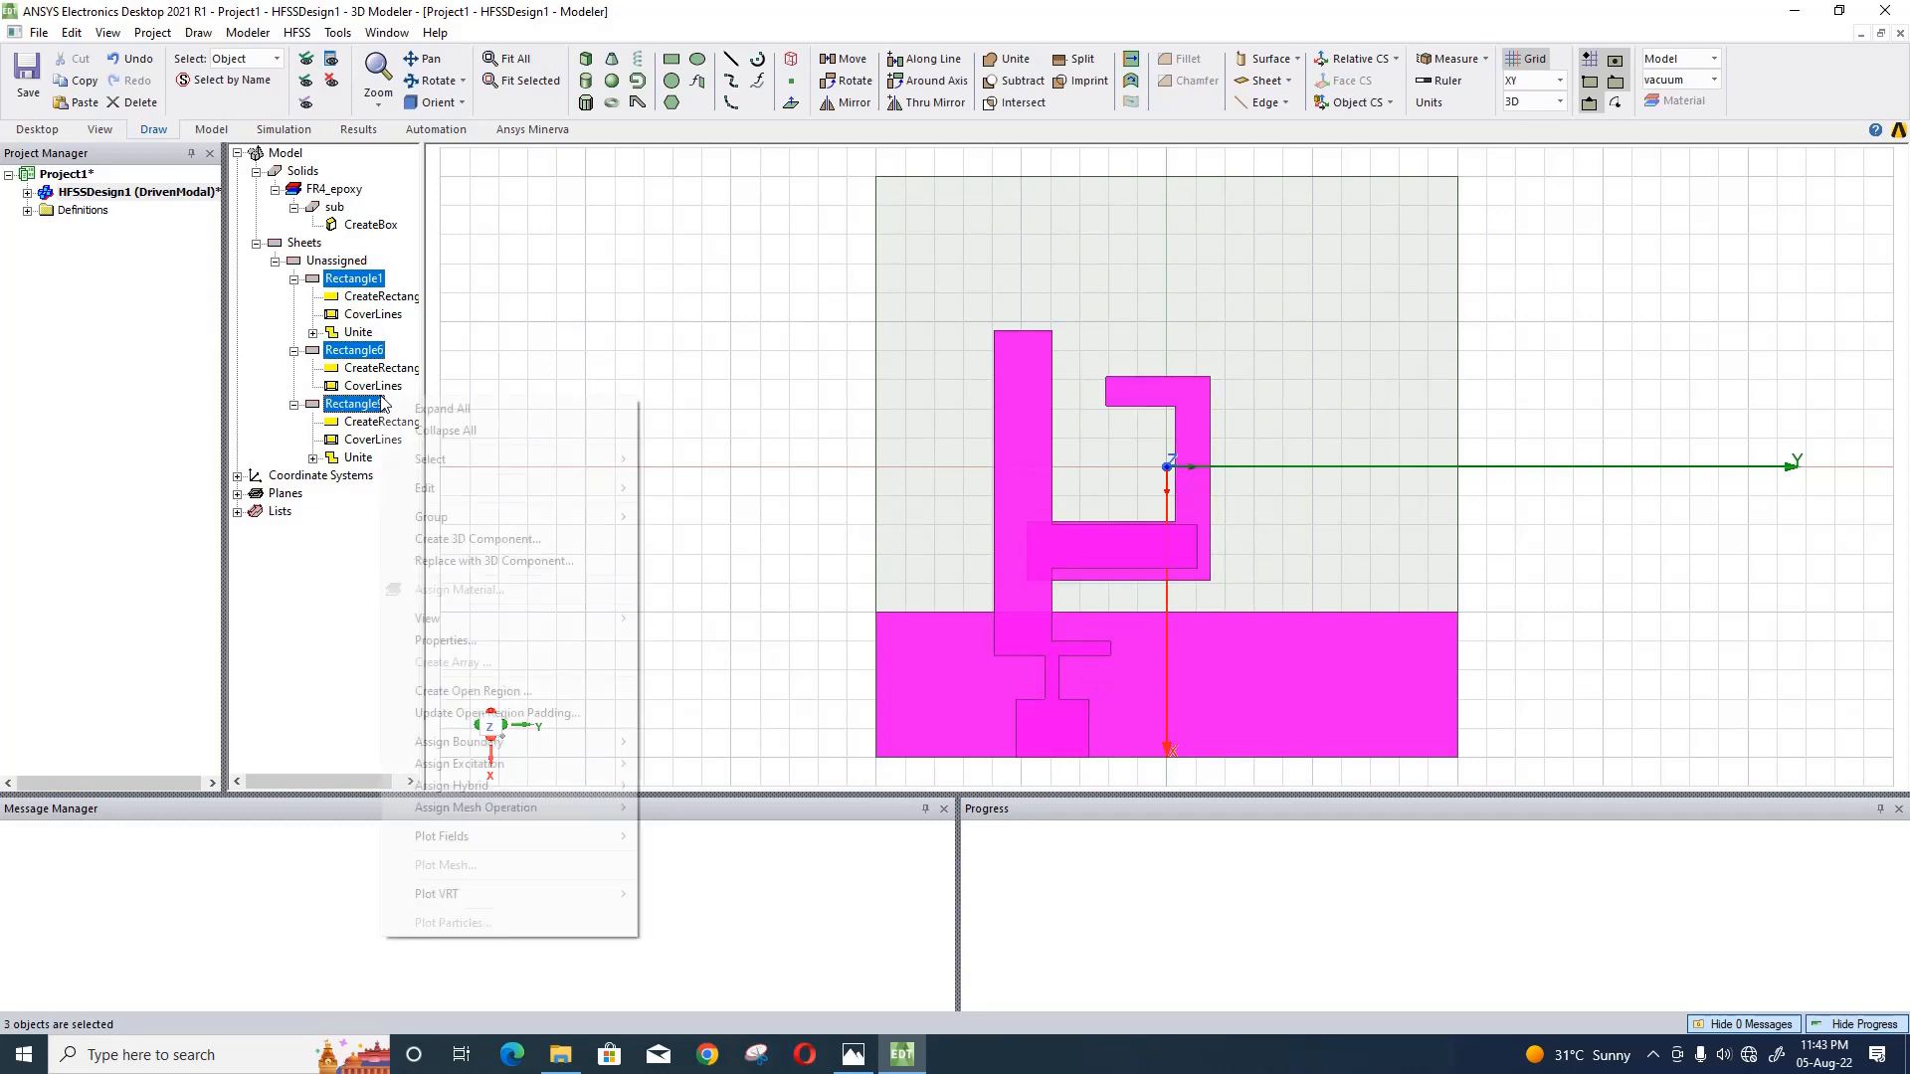
pyautogui.moveTo(551, 738)
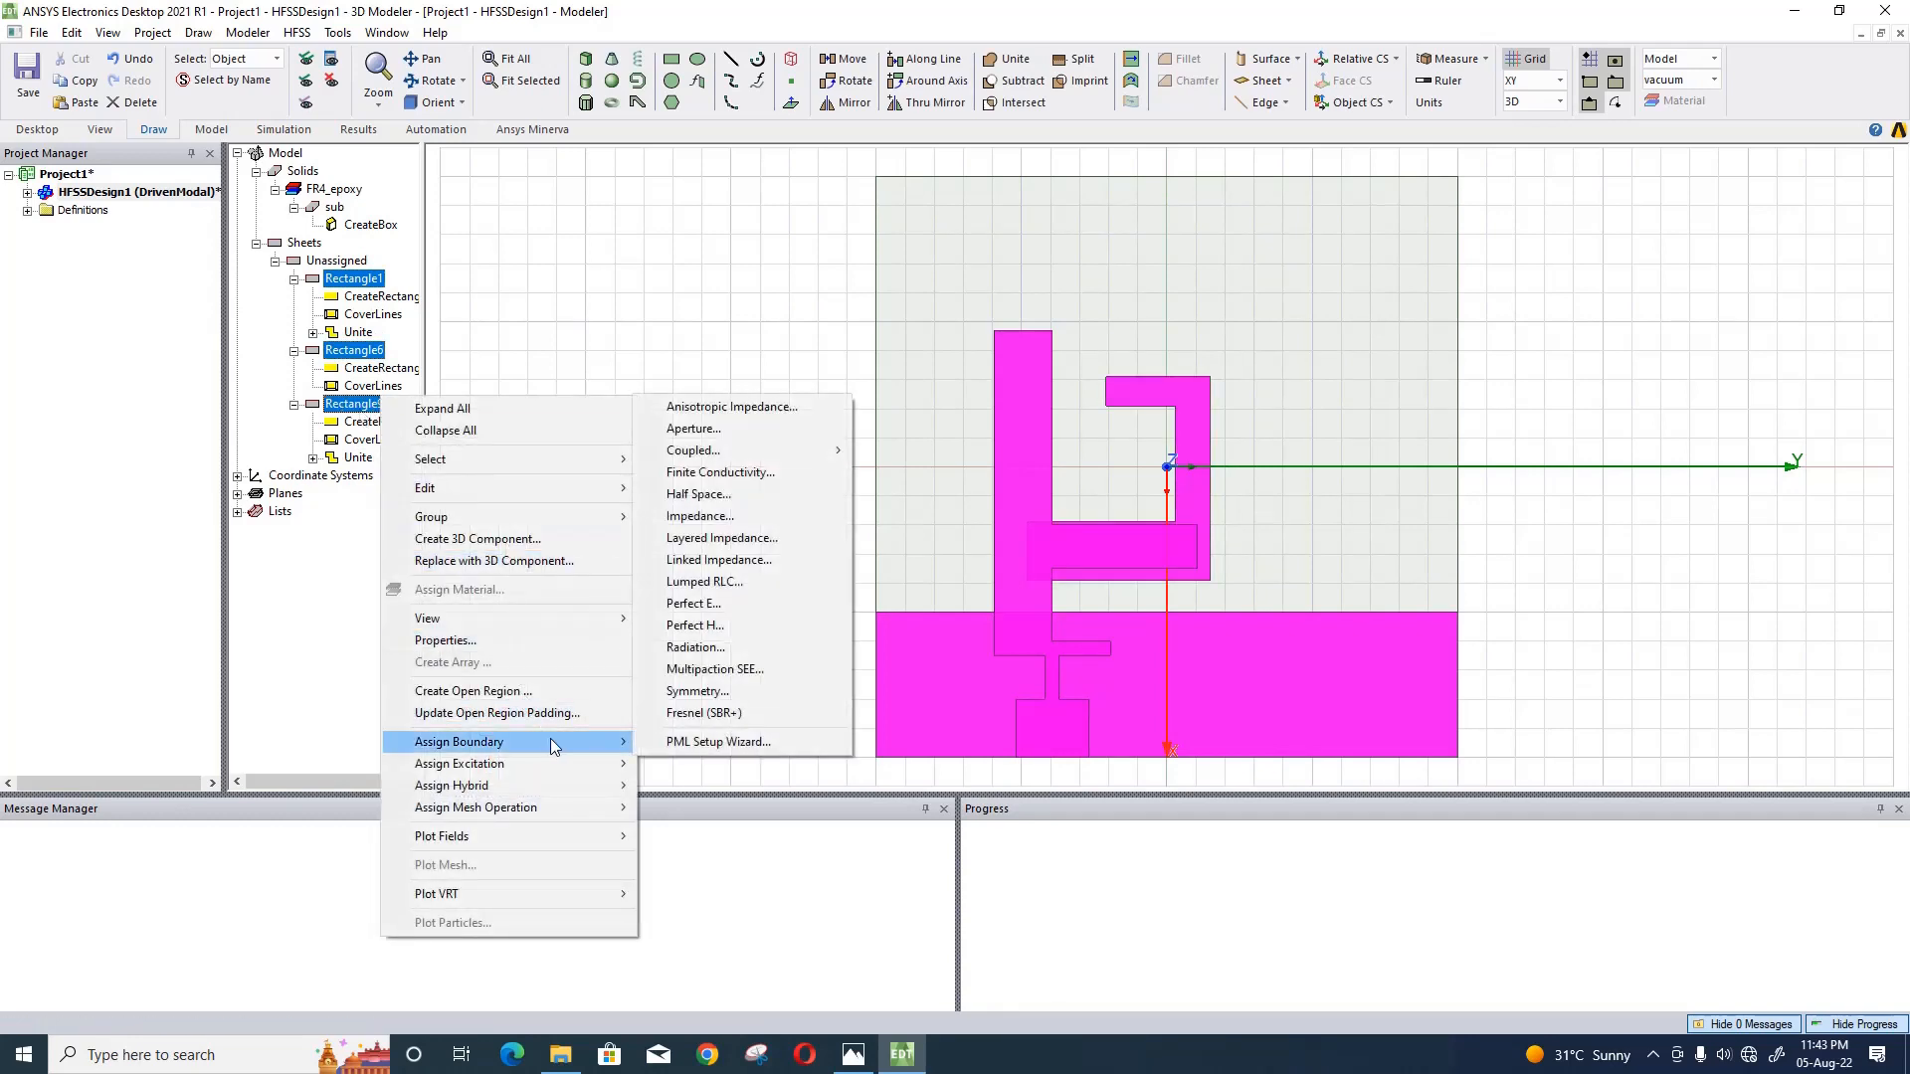
pyautogui.click(720, 606)
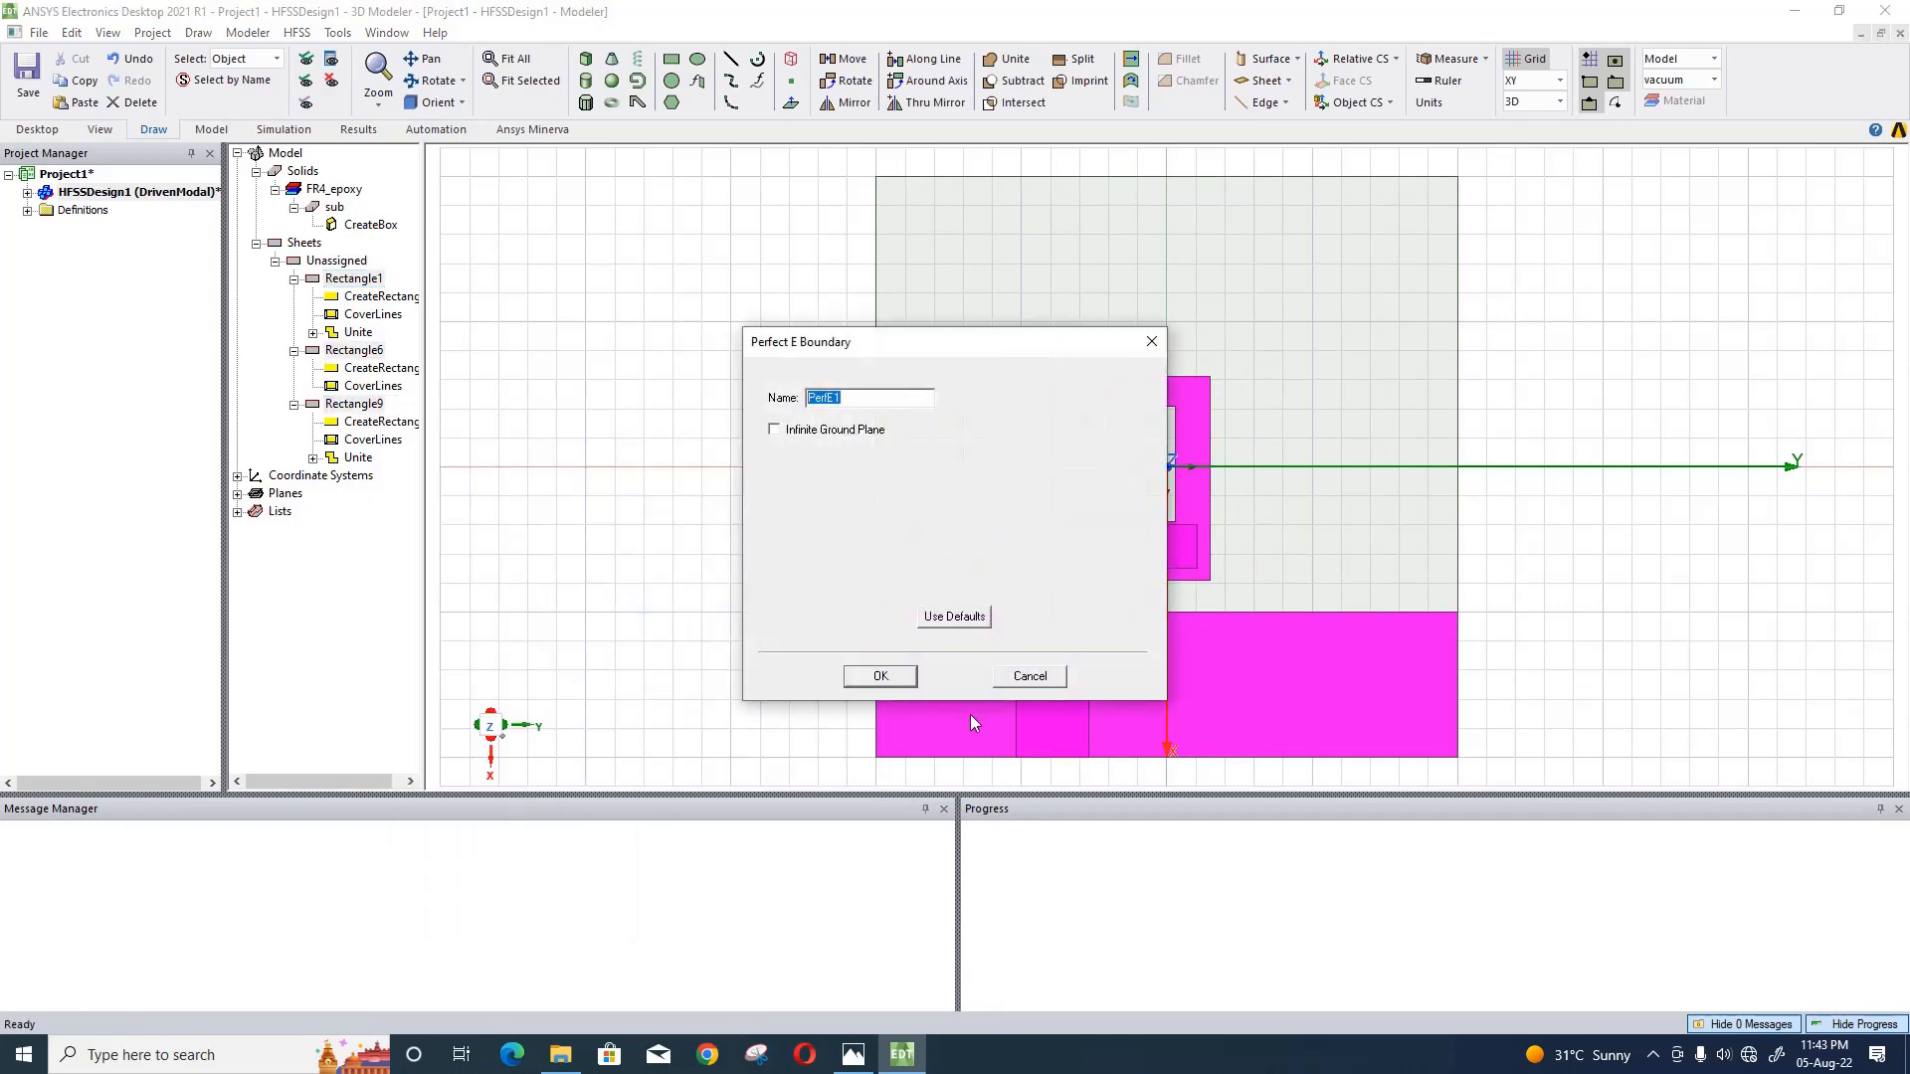
pyautogui.click(881, 671)
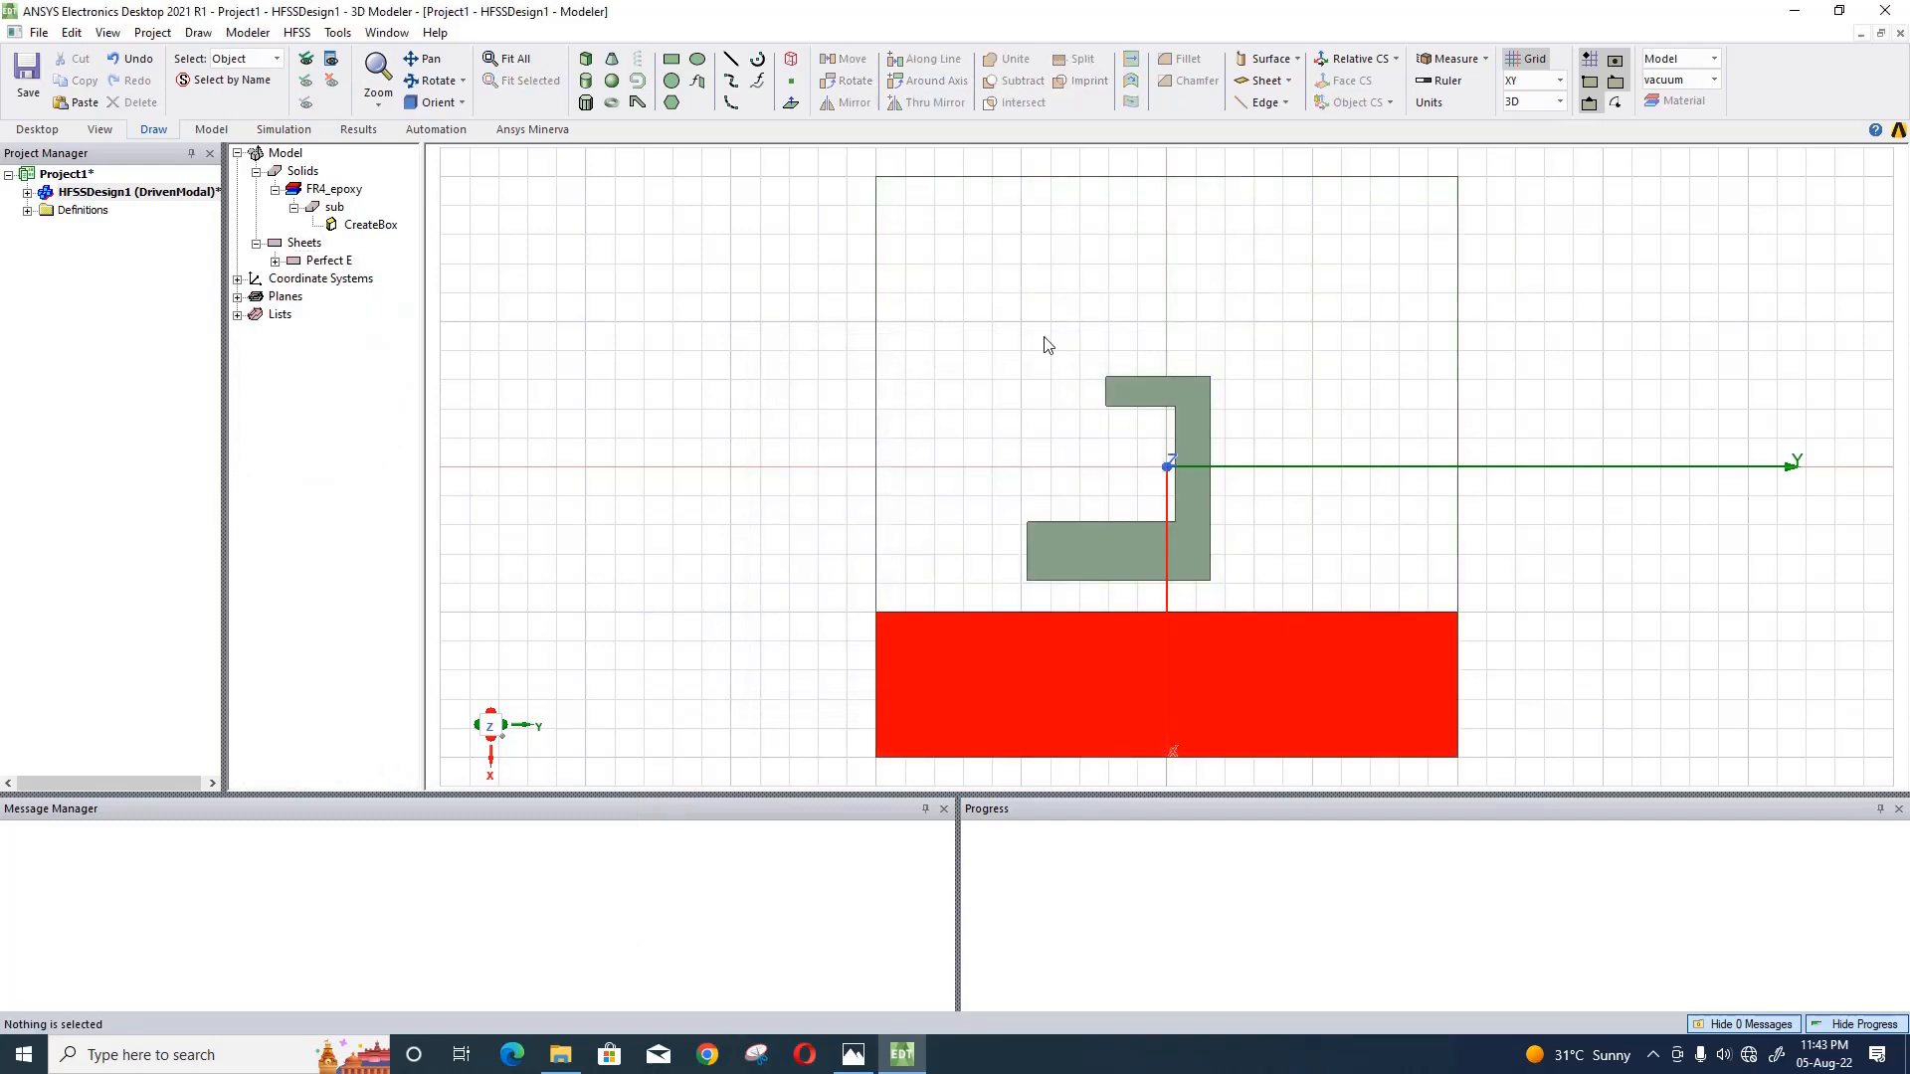
pyautogui.click(308, 73)
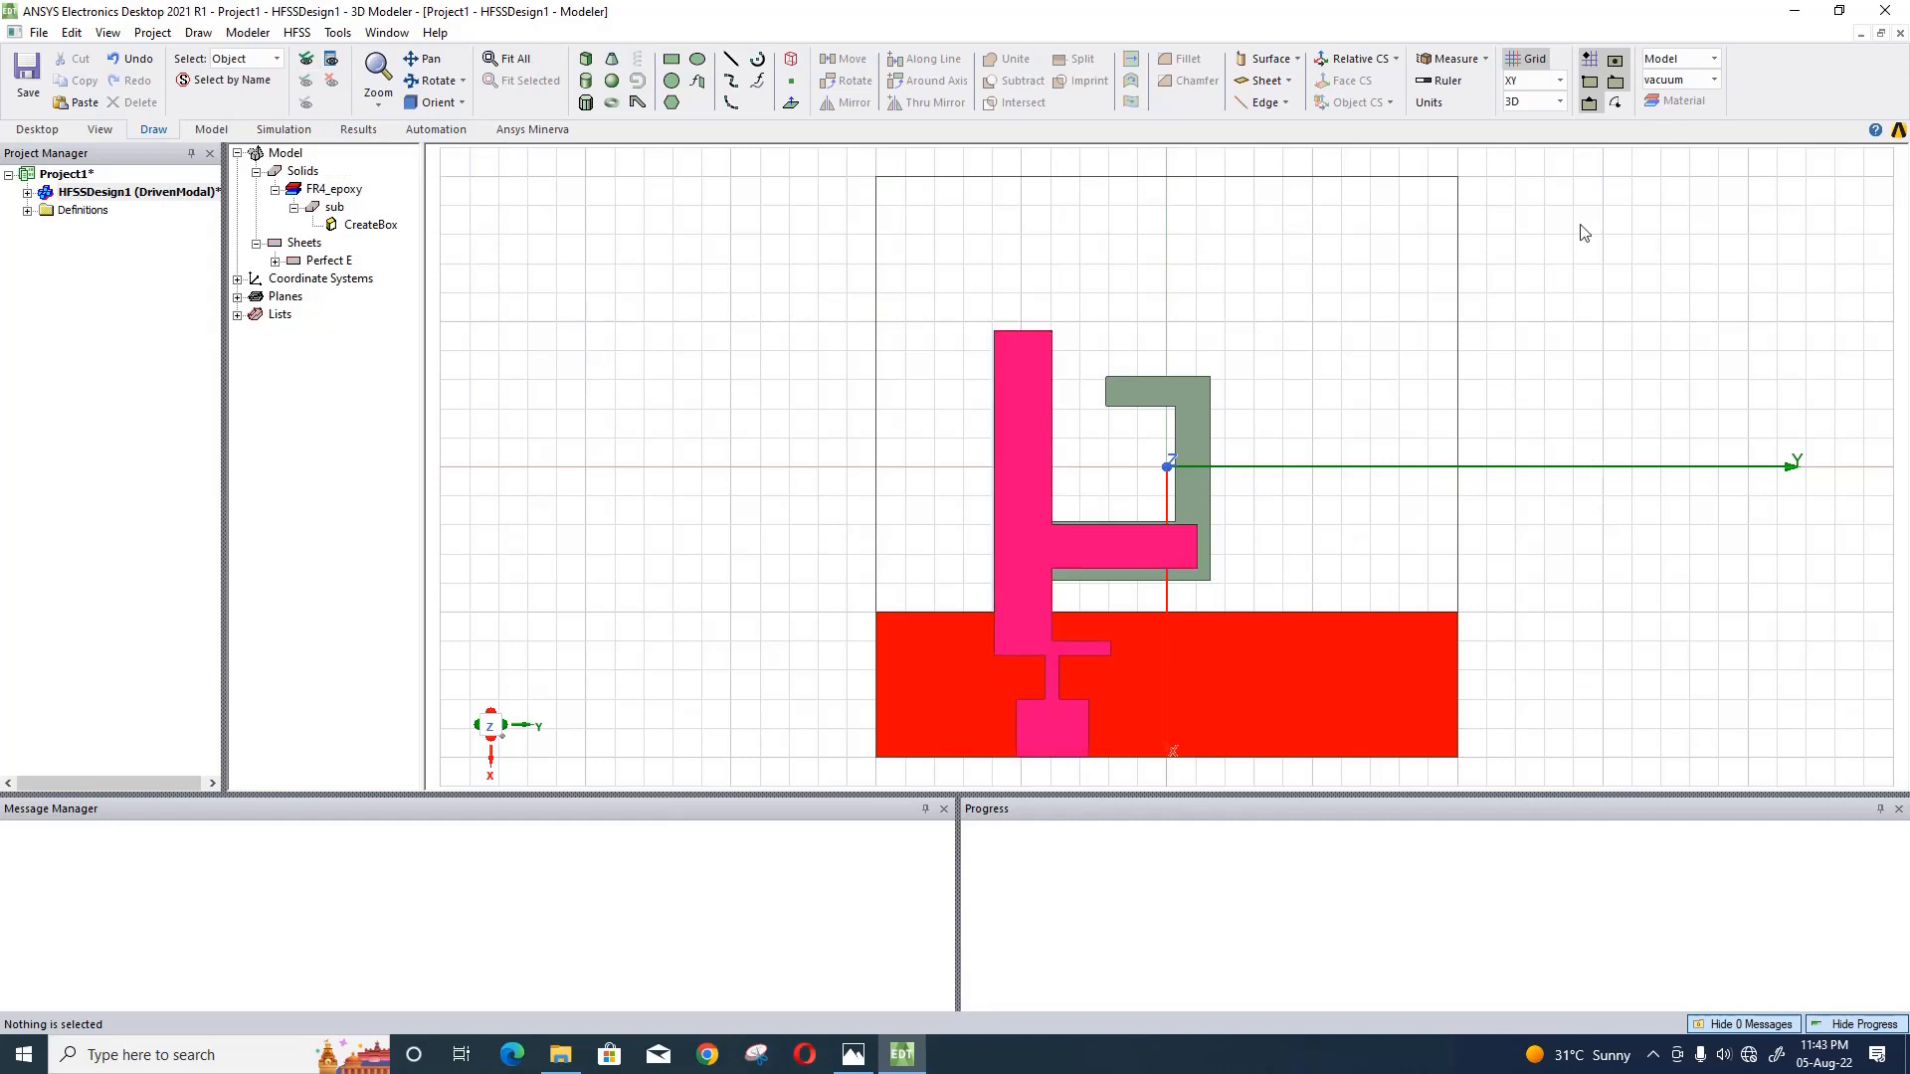
# - Set the drawing plane to YZ and sketch a rectangle about 4 mm by 5 mm beside the substrate
pyautogui.click(1558, 84)
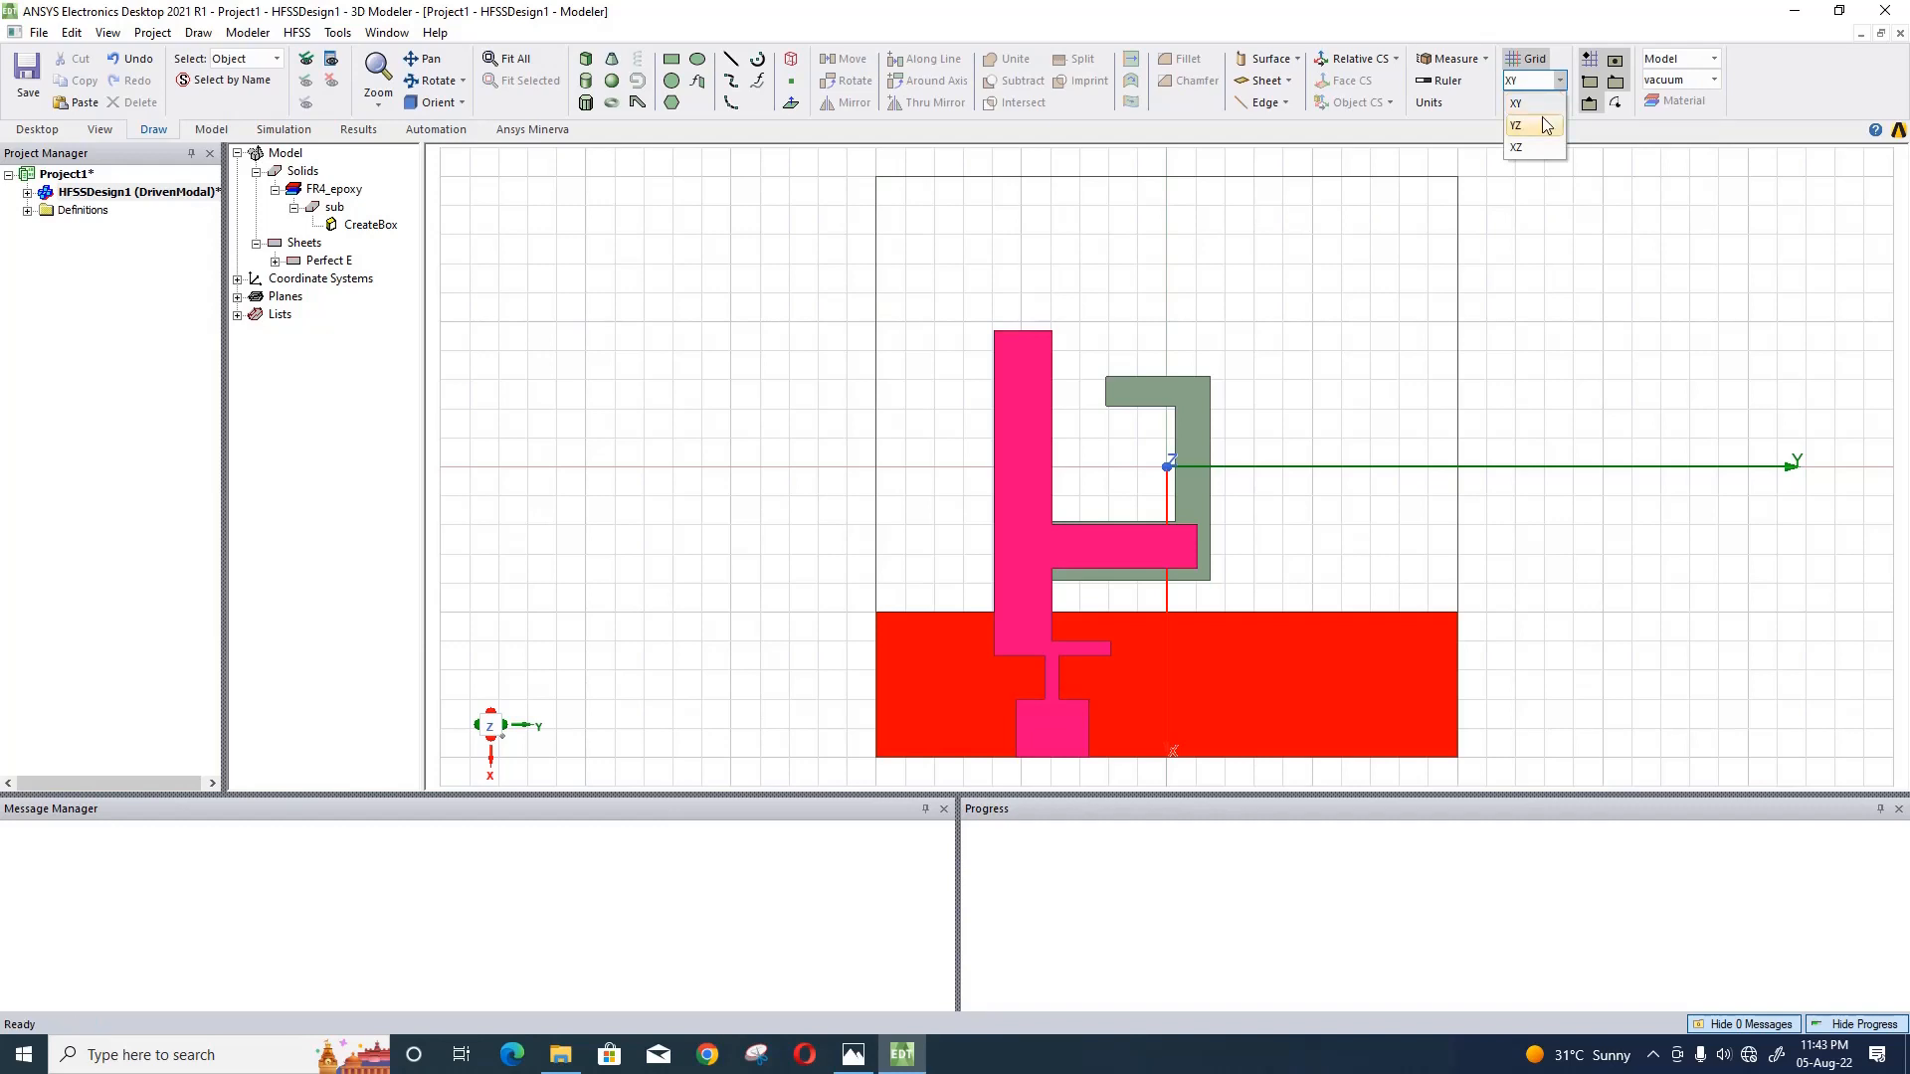
pyautogui.click(1545, 124)
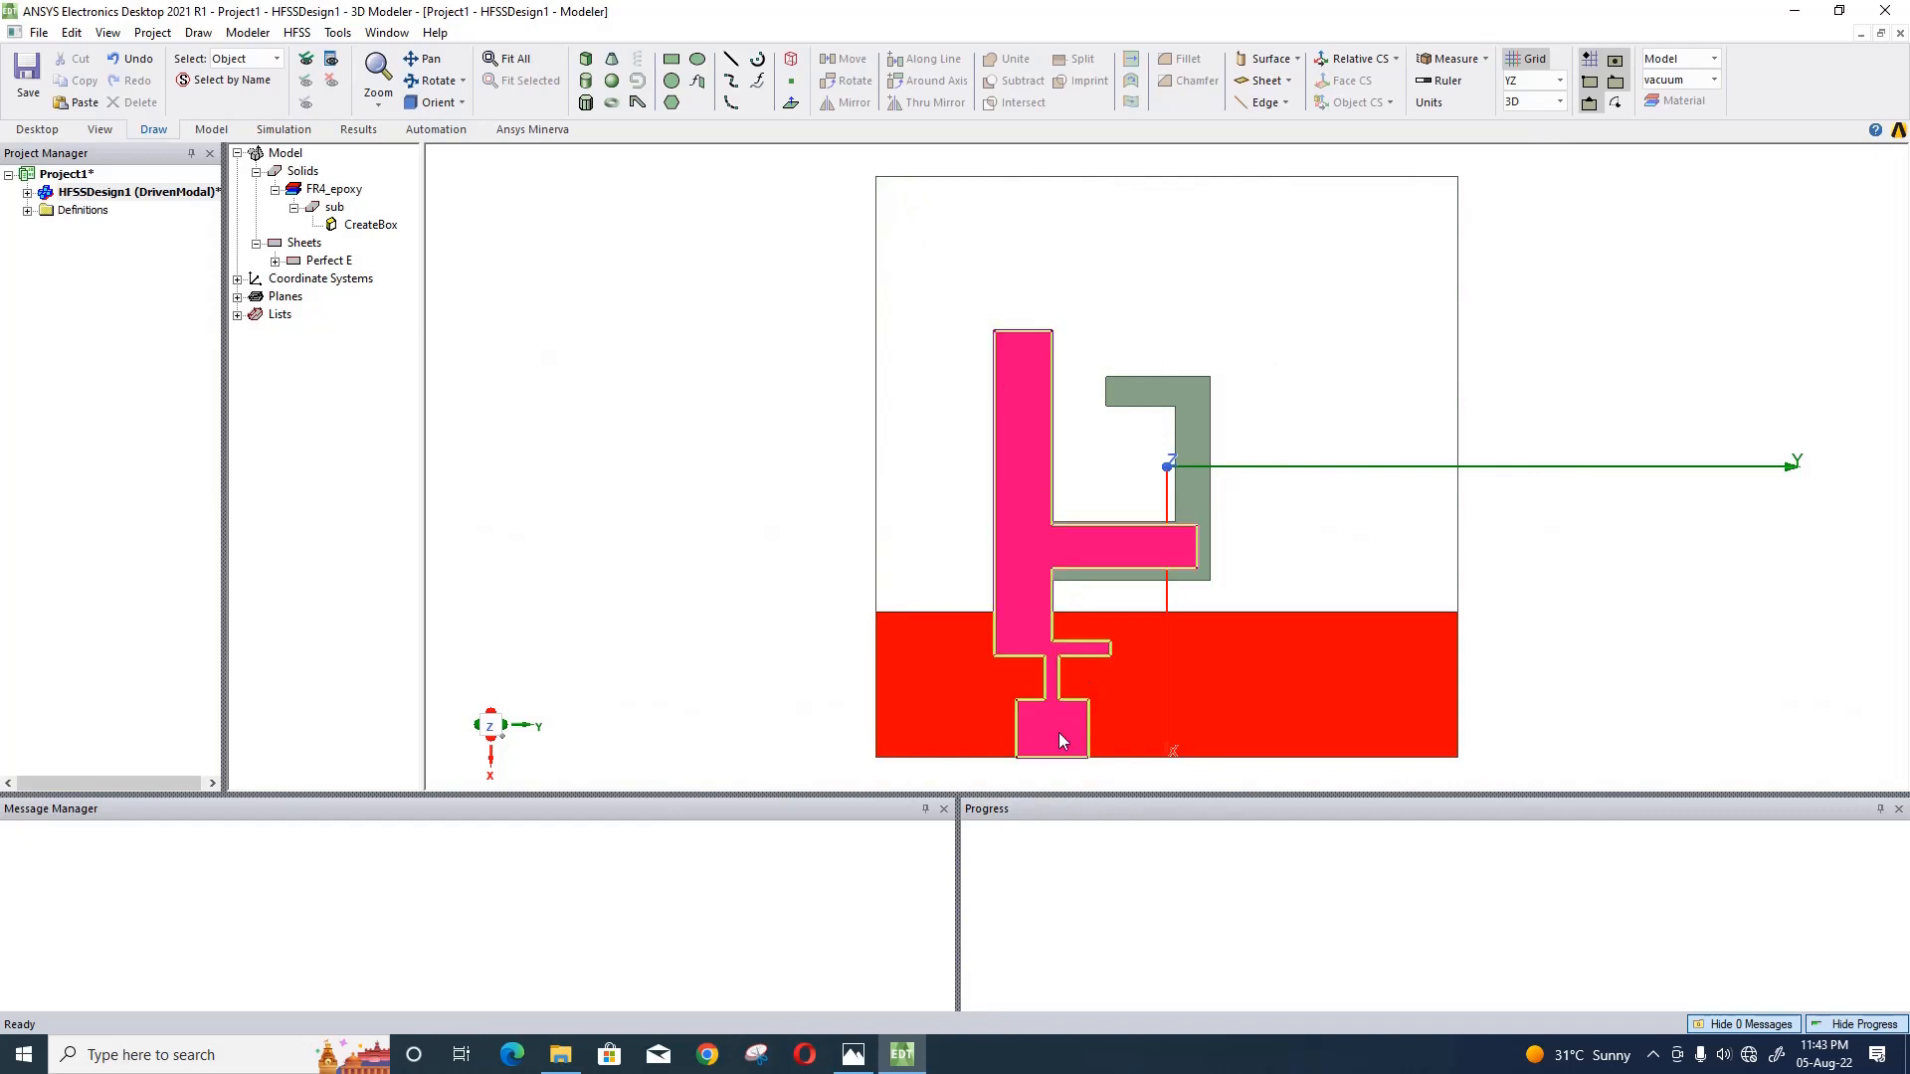
pyautogui.click(462, 105)
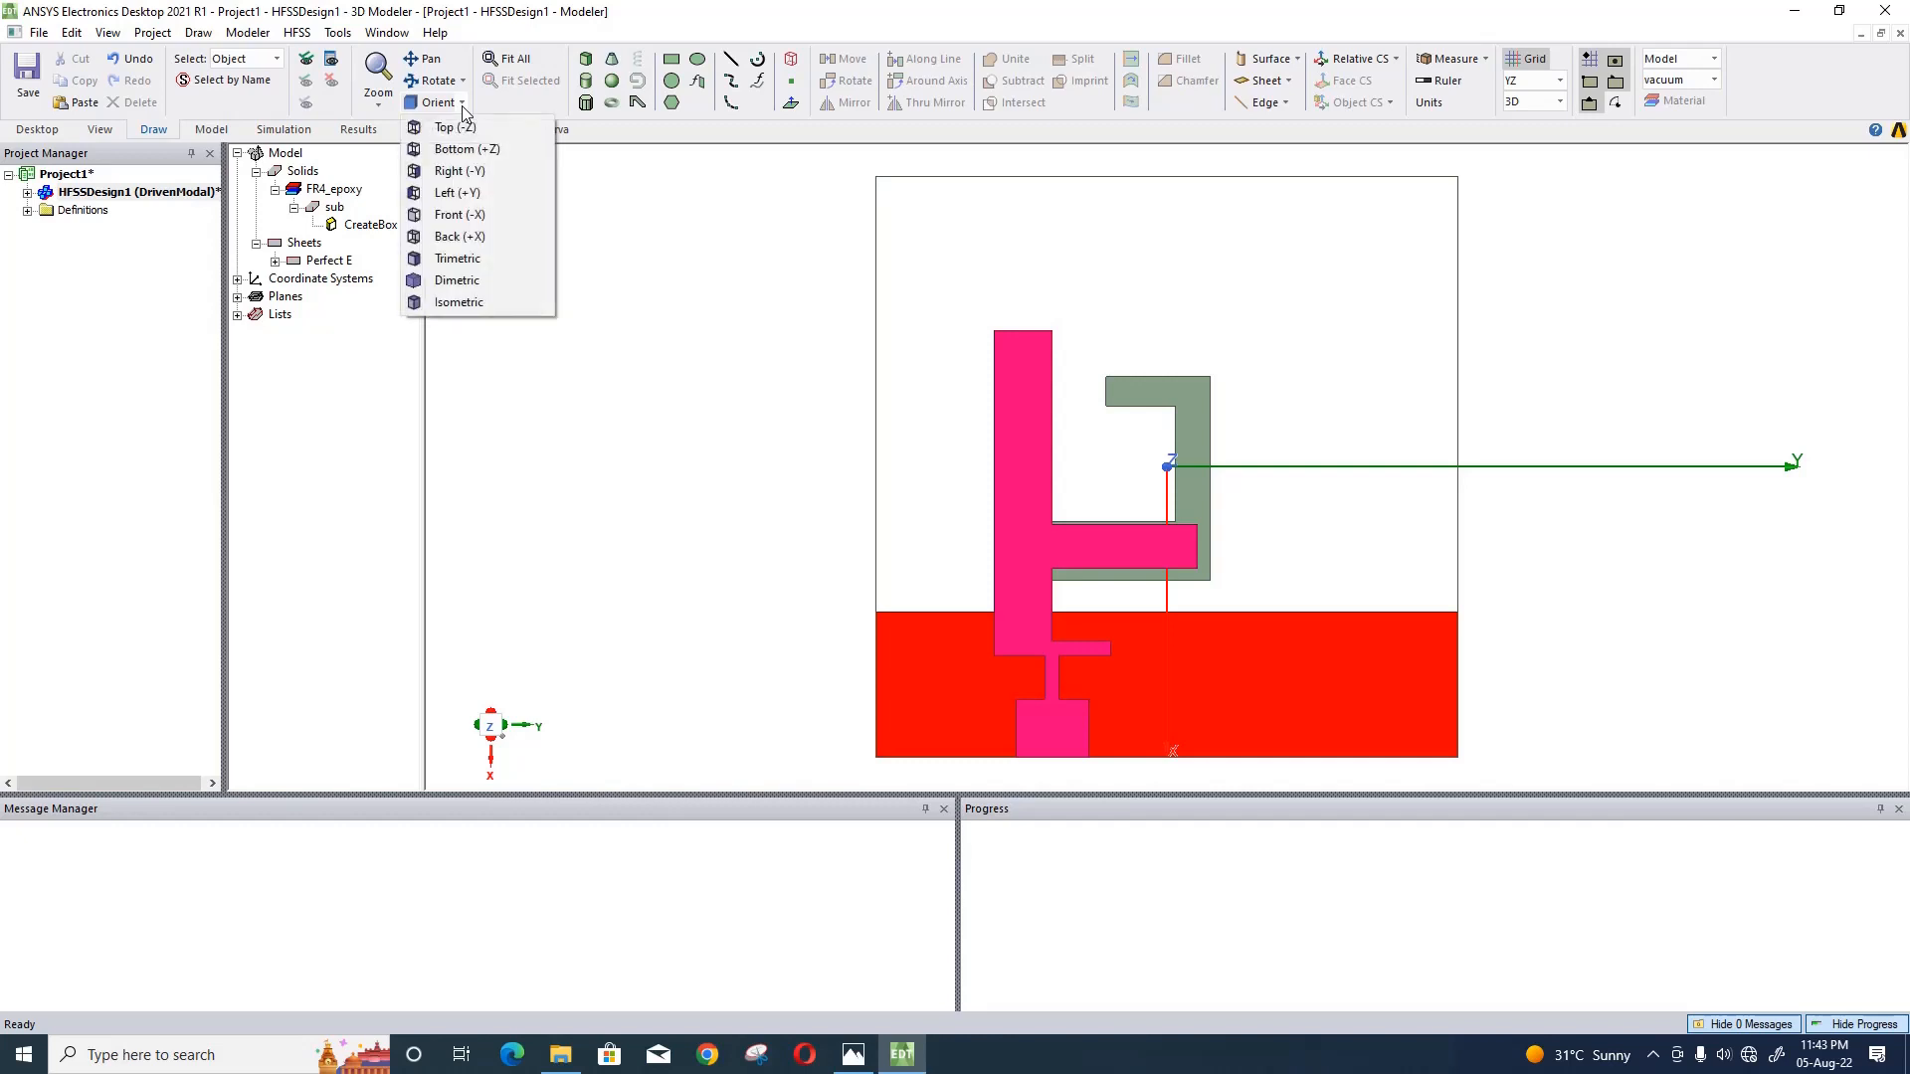
pyautogui.click(479, 216)
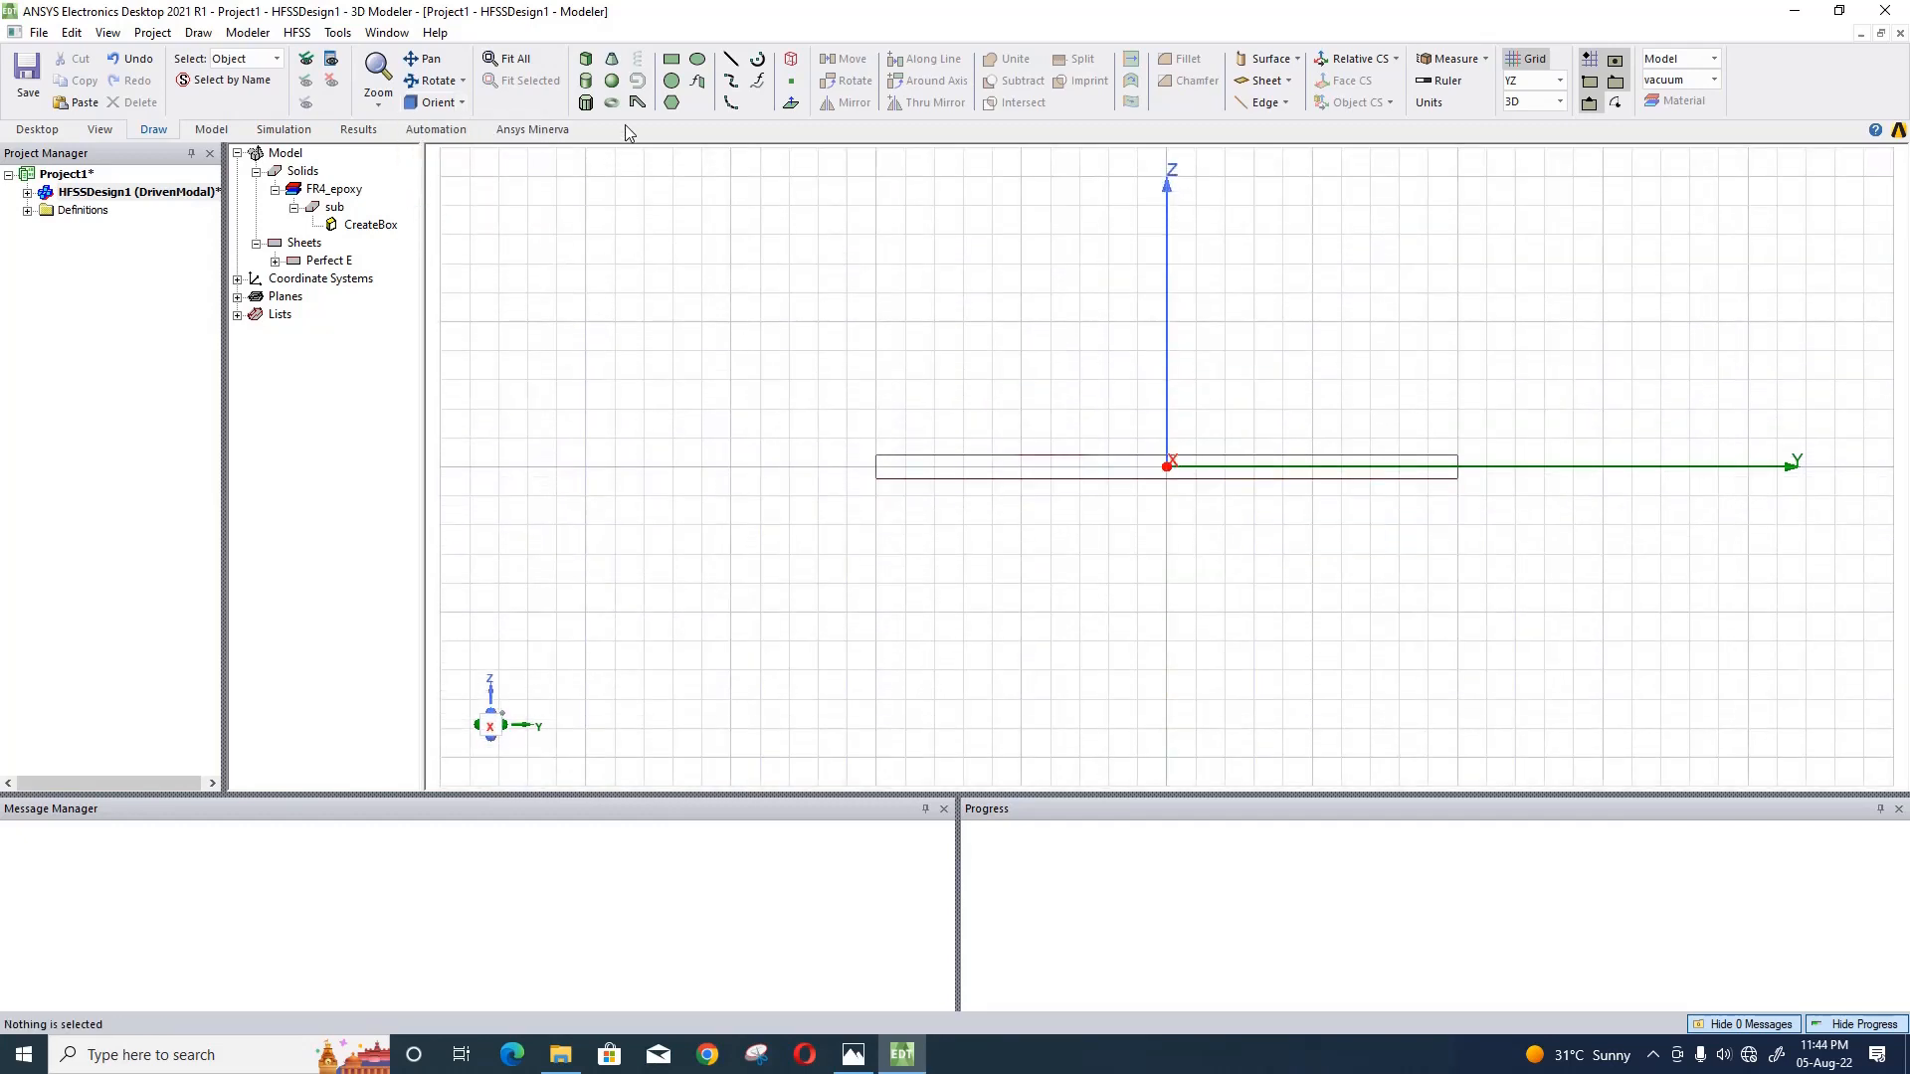
pyautogui.click(671, 59)
pyautogui.click(614, 293)
pyautogui.click(730, 438)
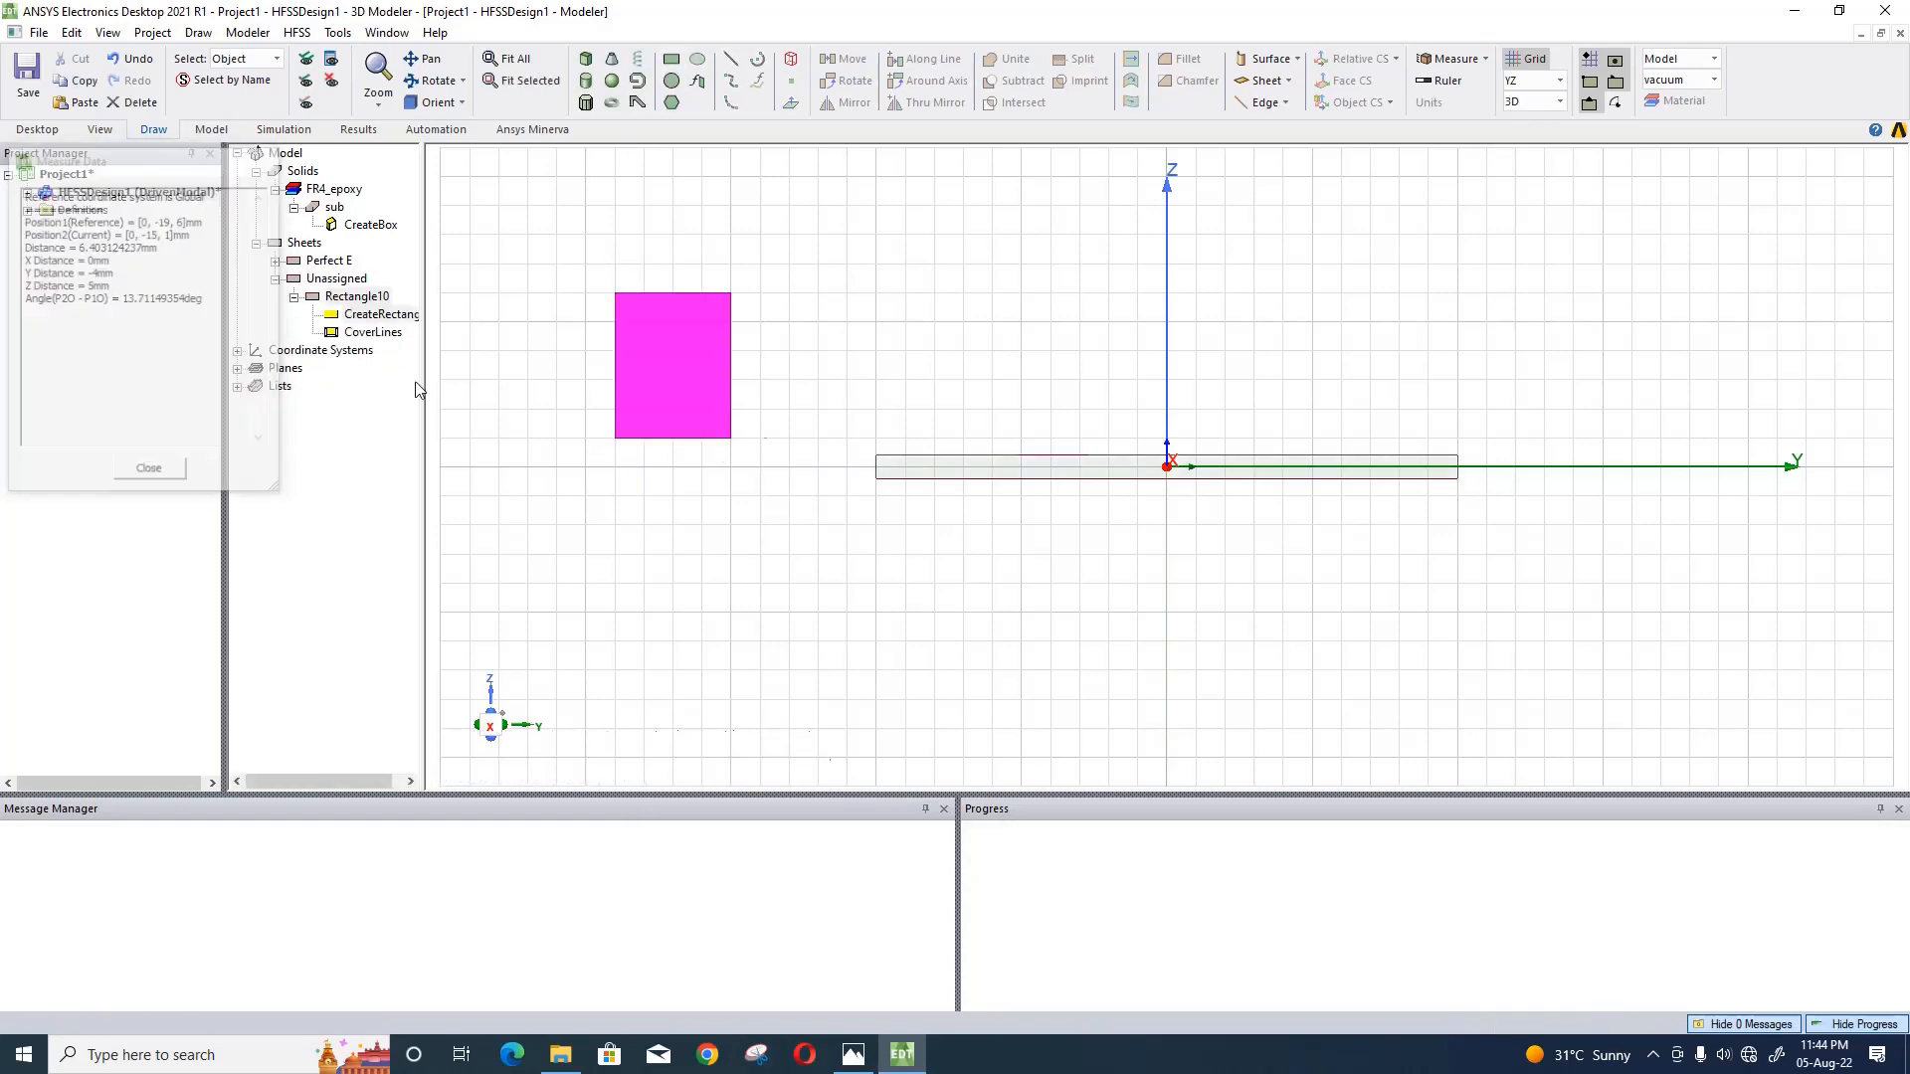
# - Set the new YZ rectangle's position to sl/2, -sl/2+space2, -h/2
pyautogui.doubleClick(381, 314)
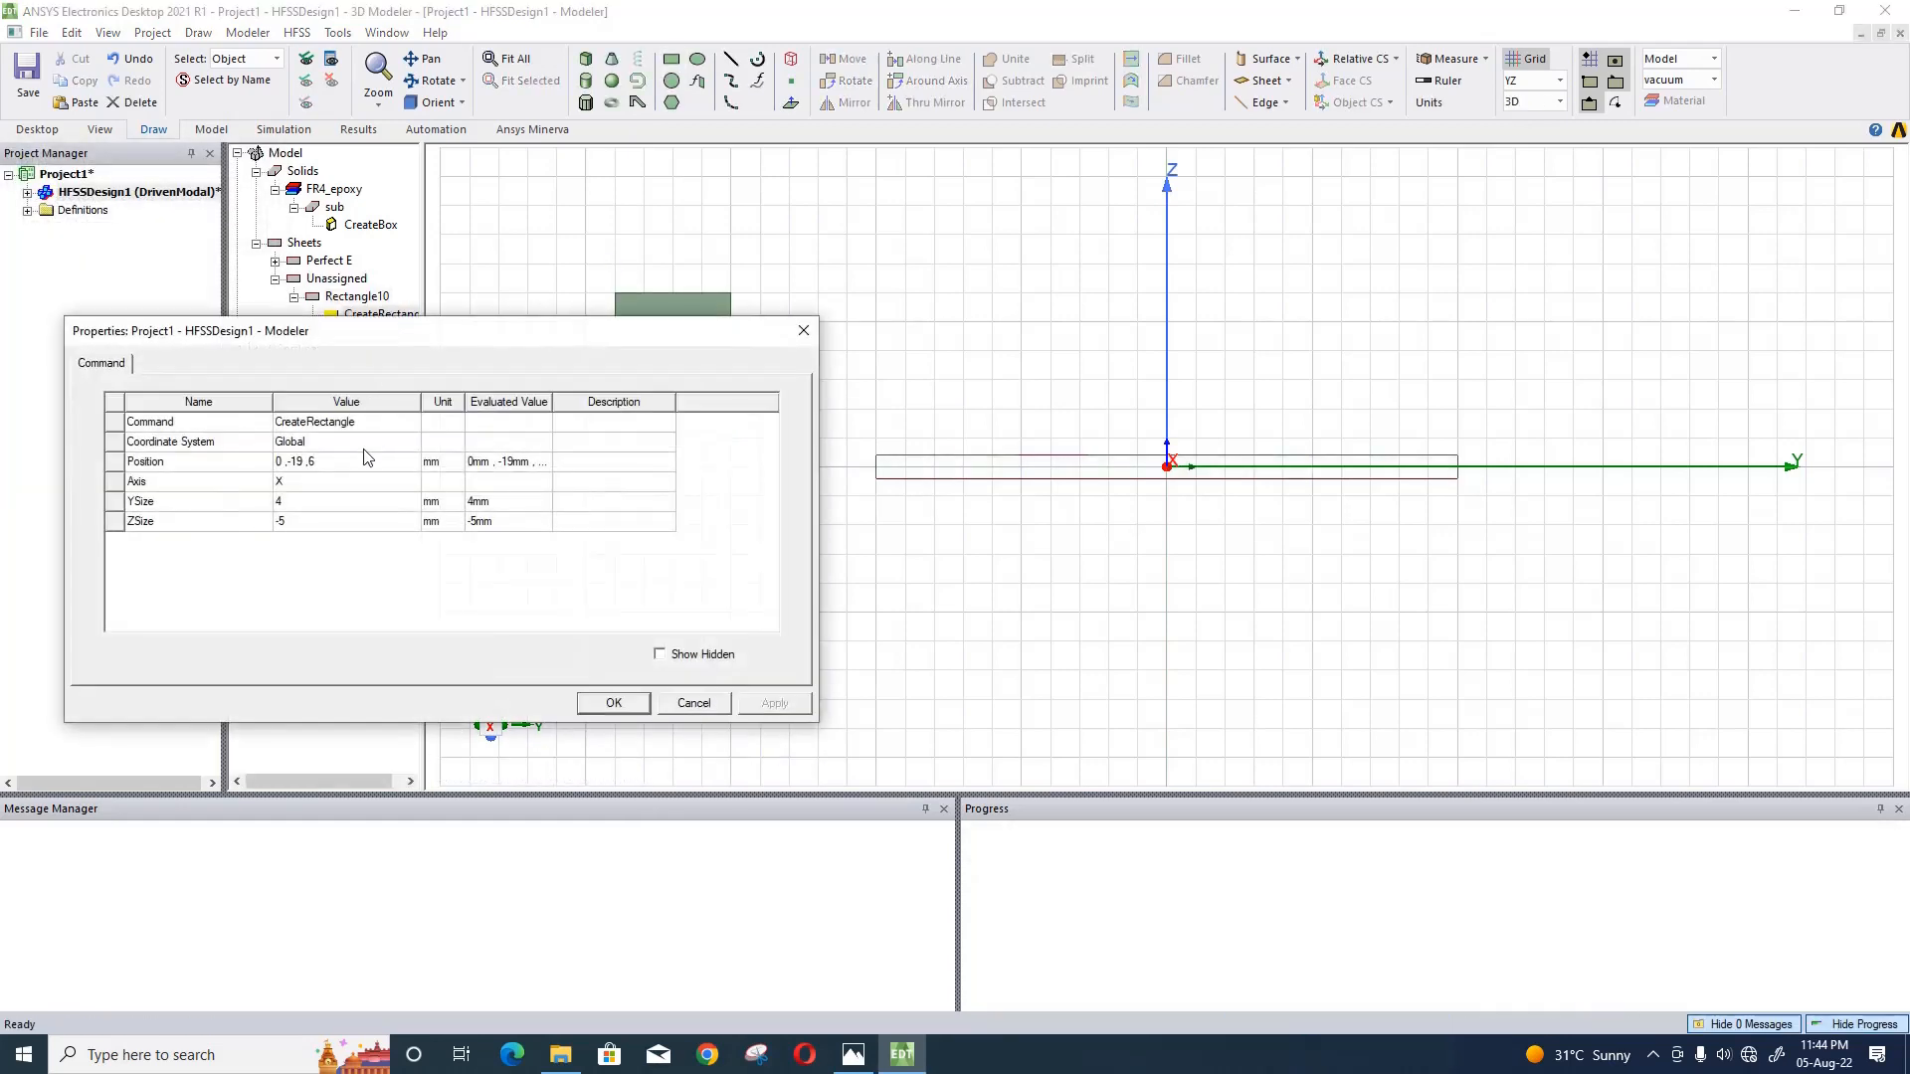
pyautogui.click(367, 463)
pyautogui.write('sl/')
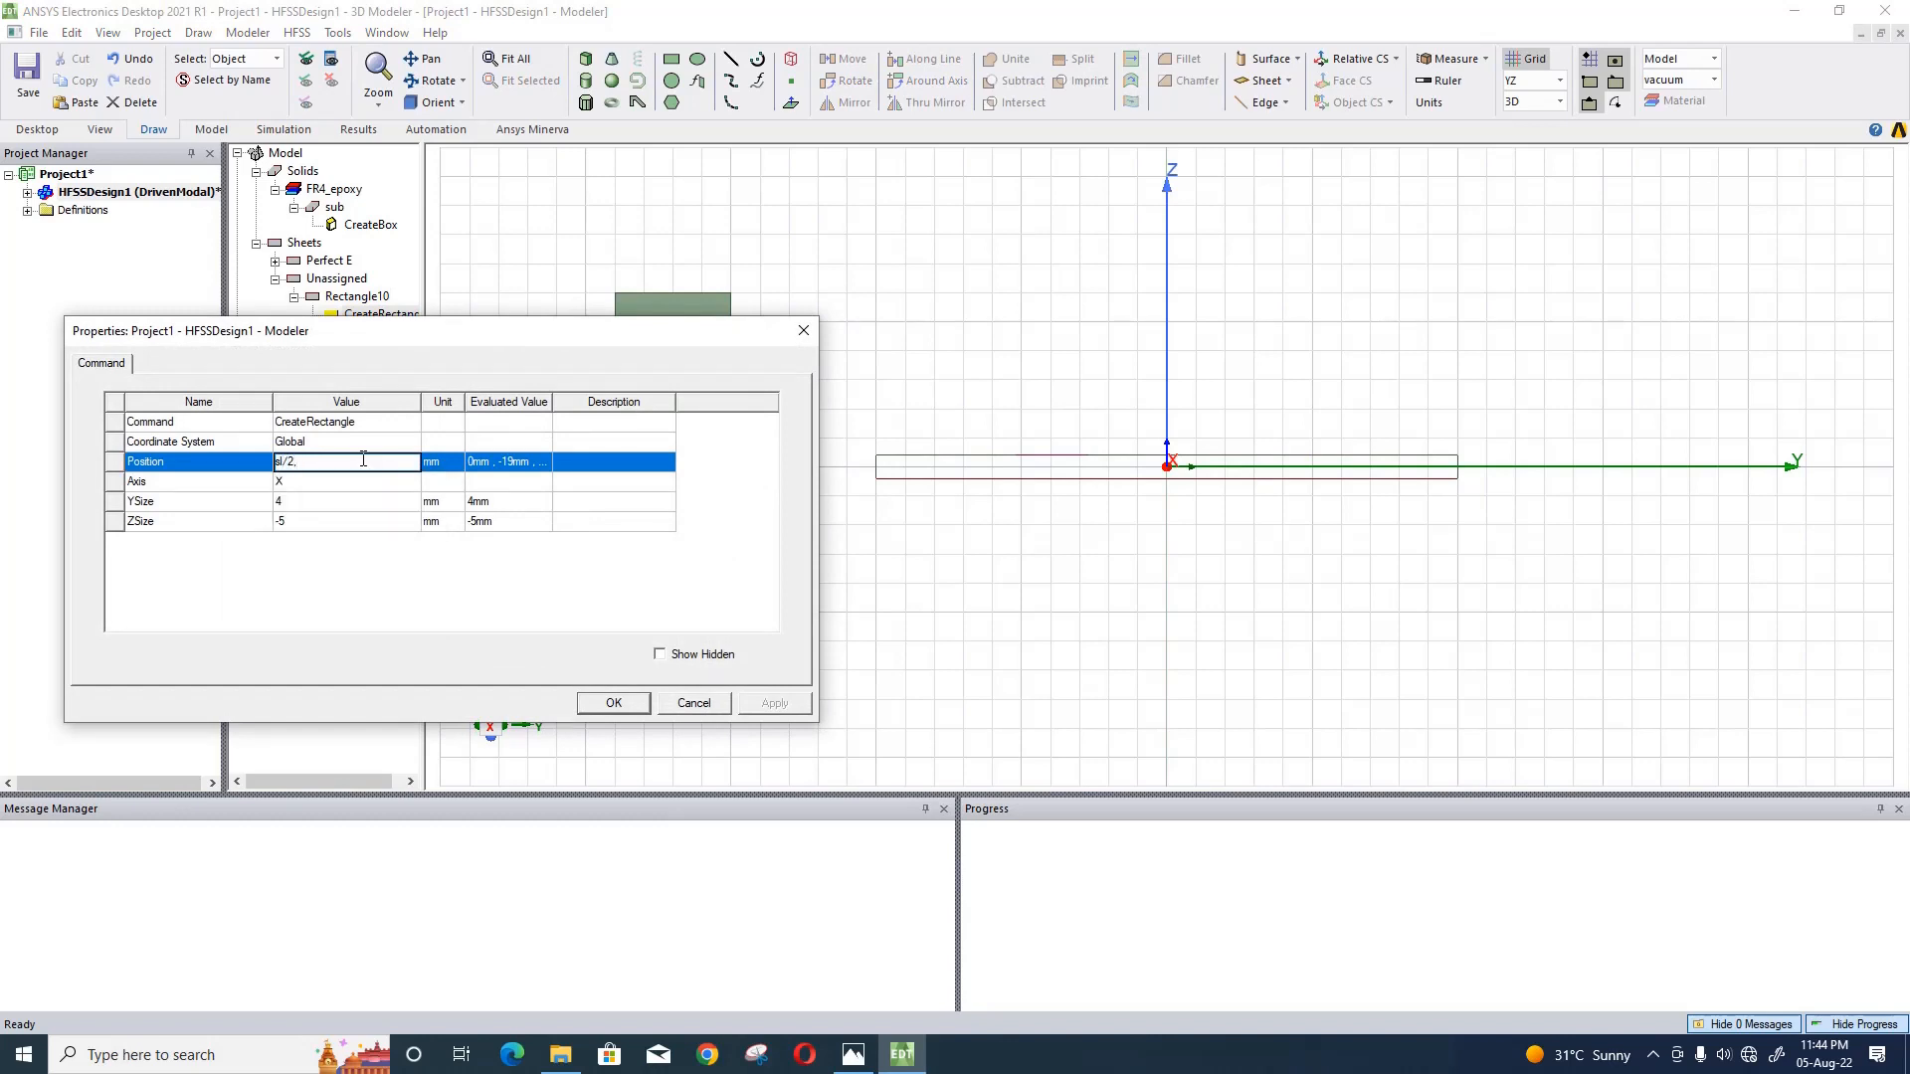
pyautogui.write('2 ,-sl/')
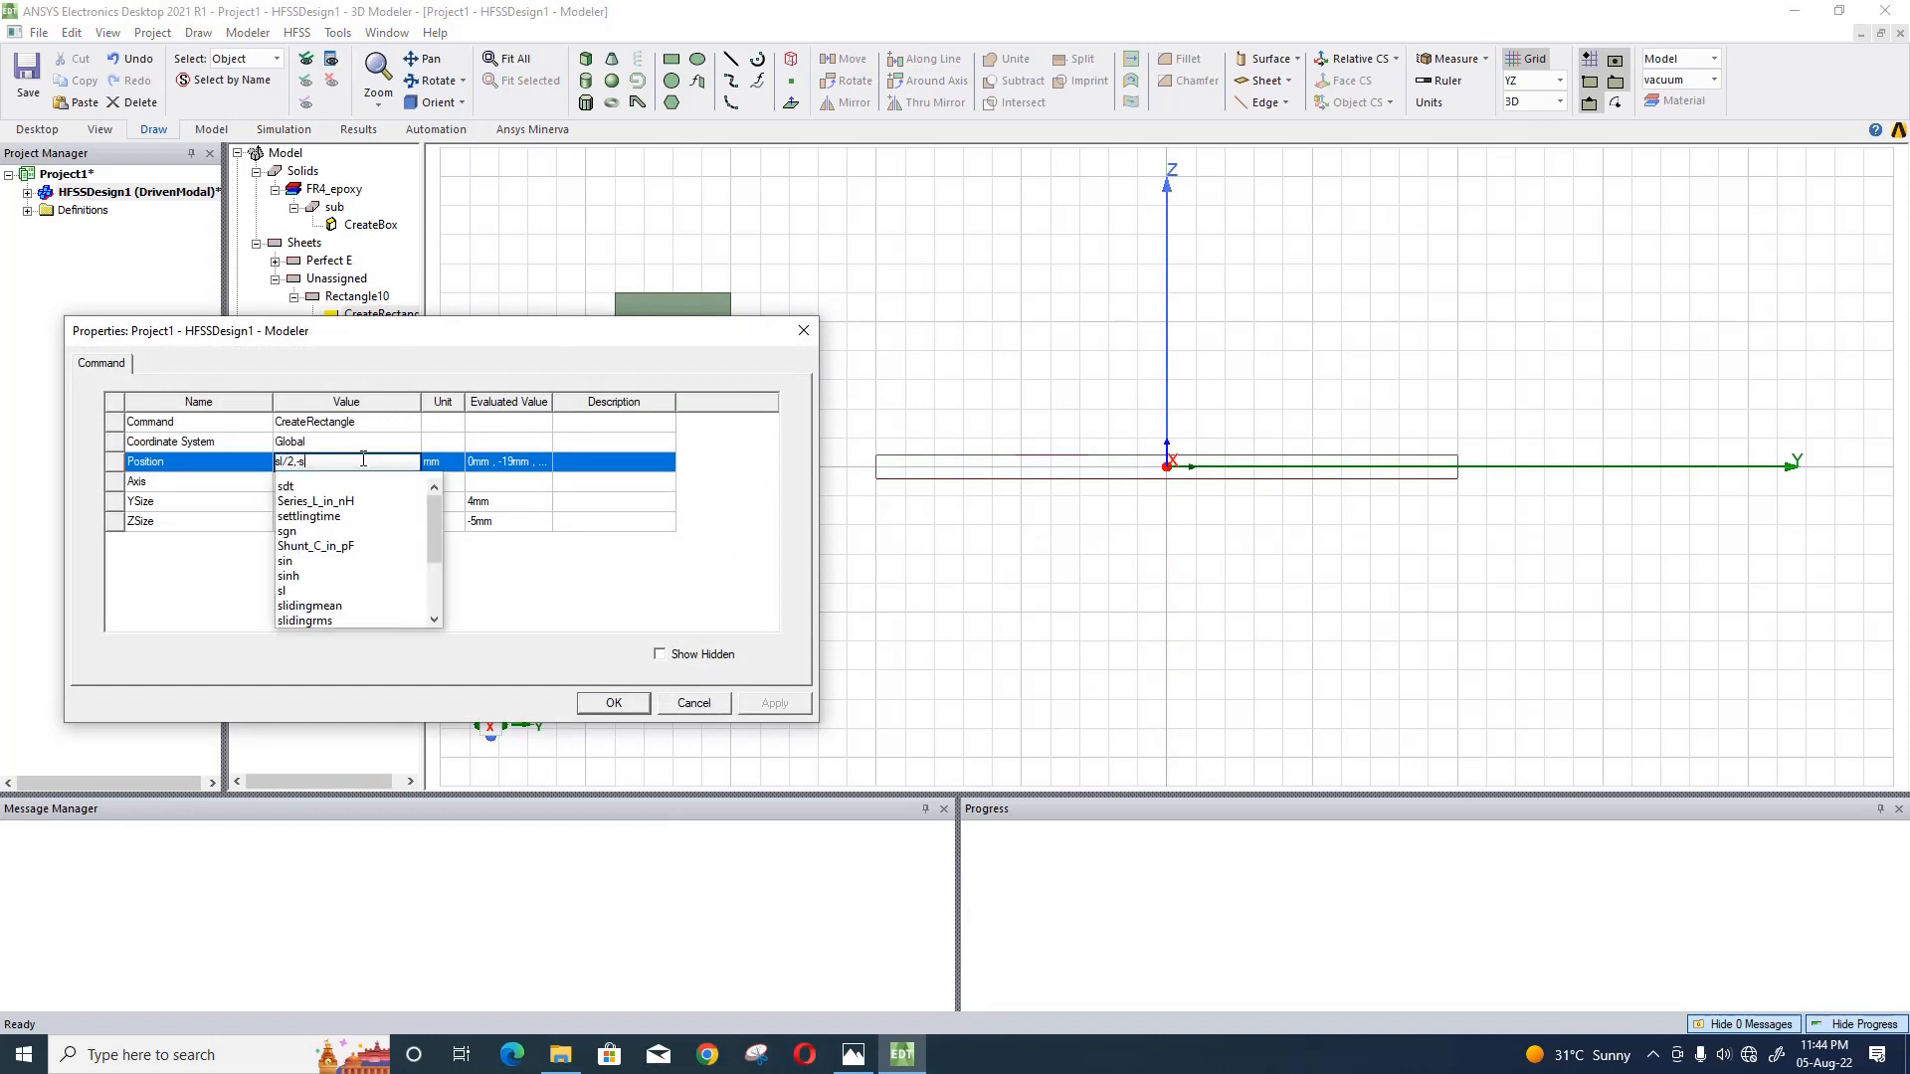
pyautogui.write('2+space2 ')
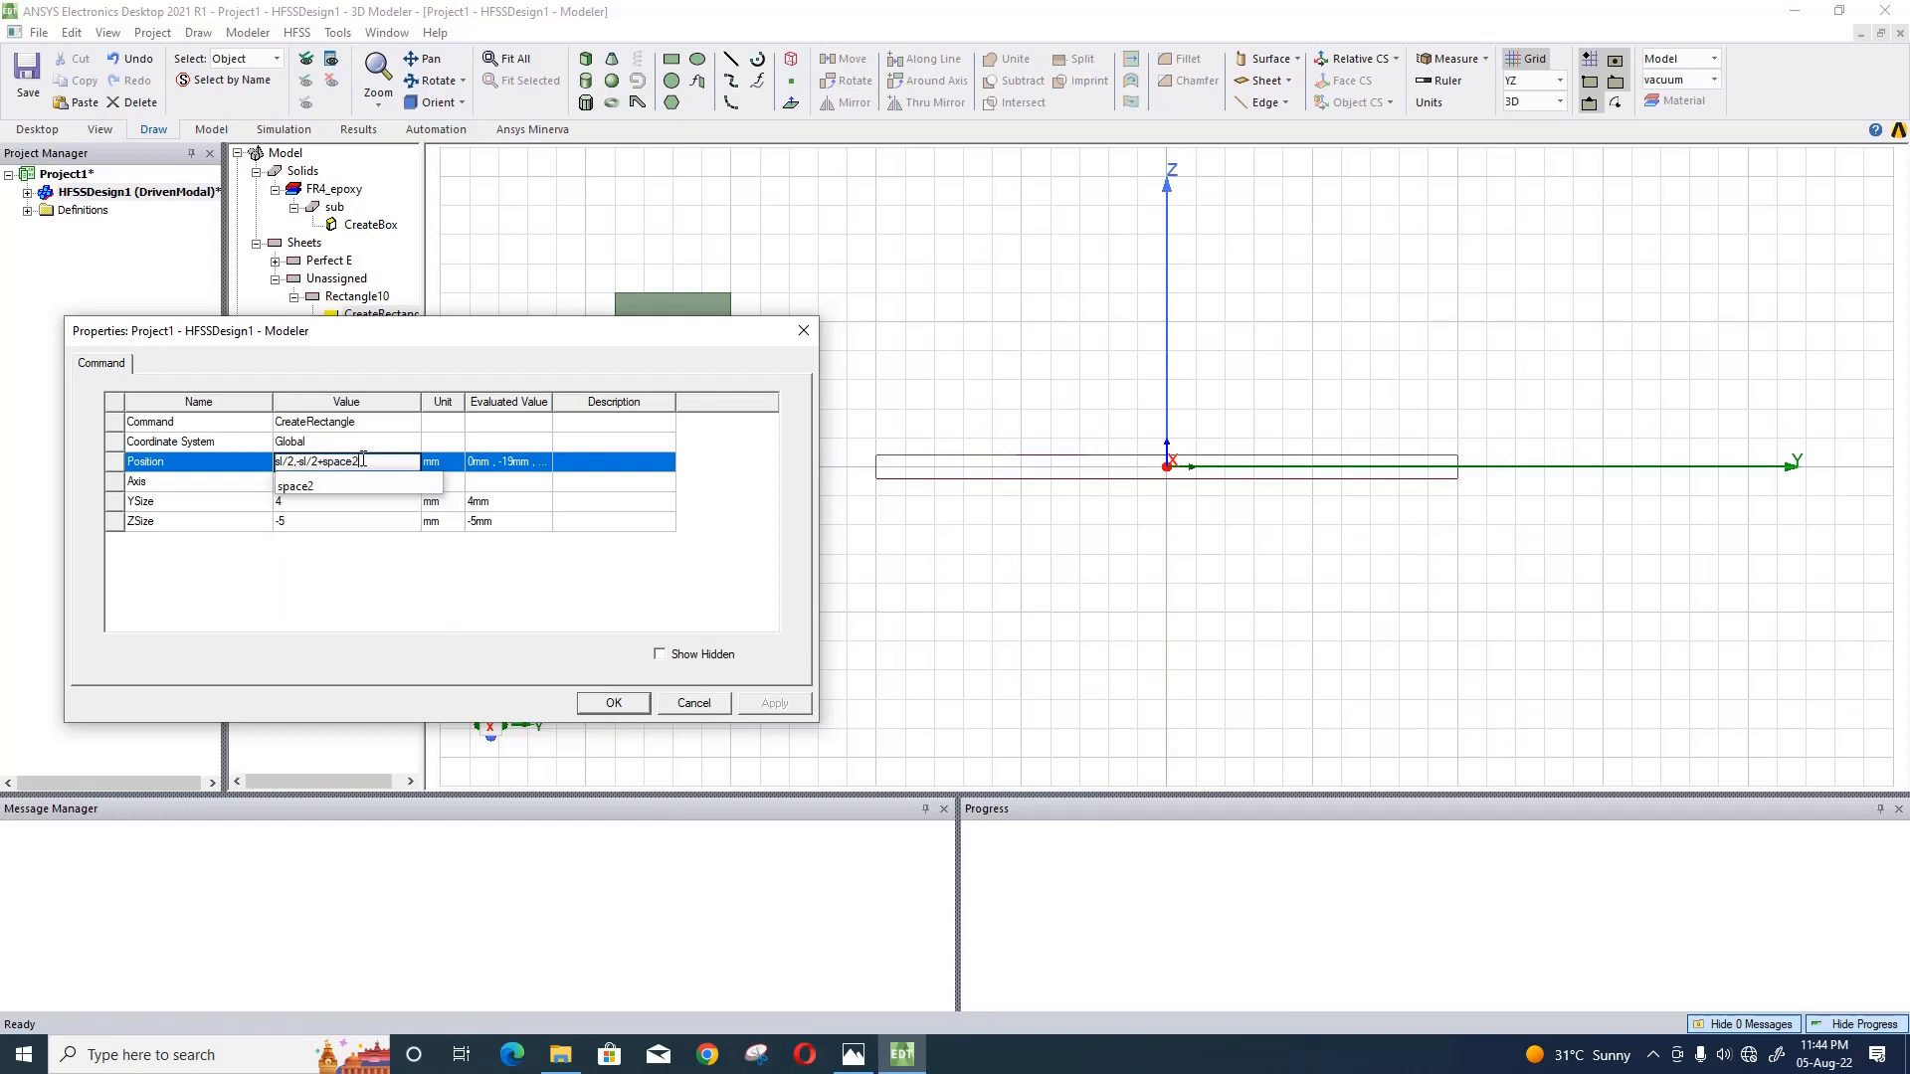
pyautogui.write(',')
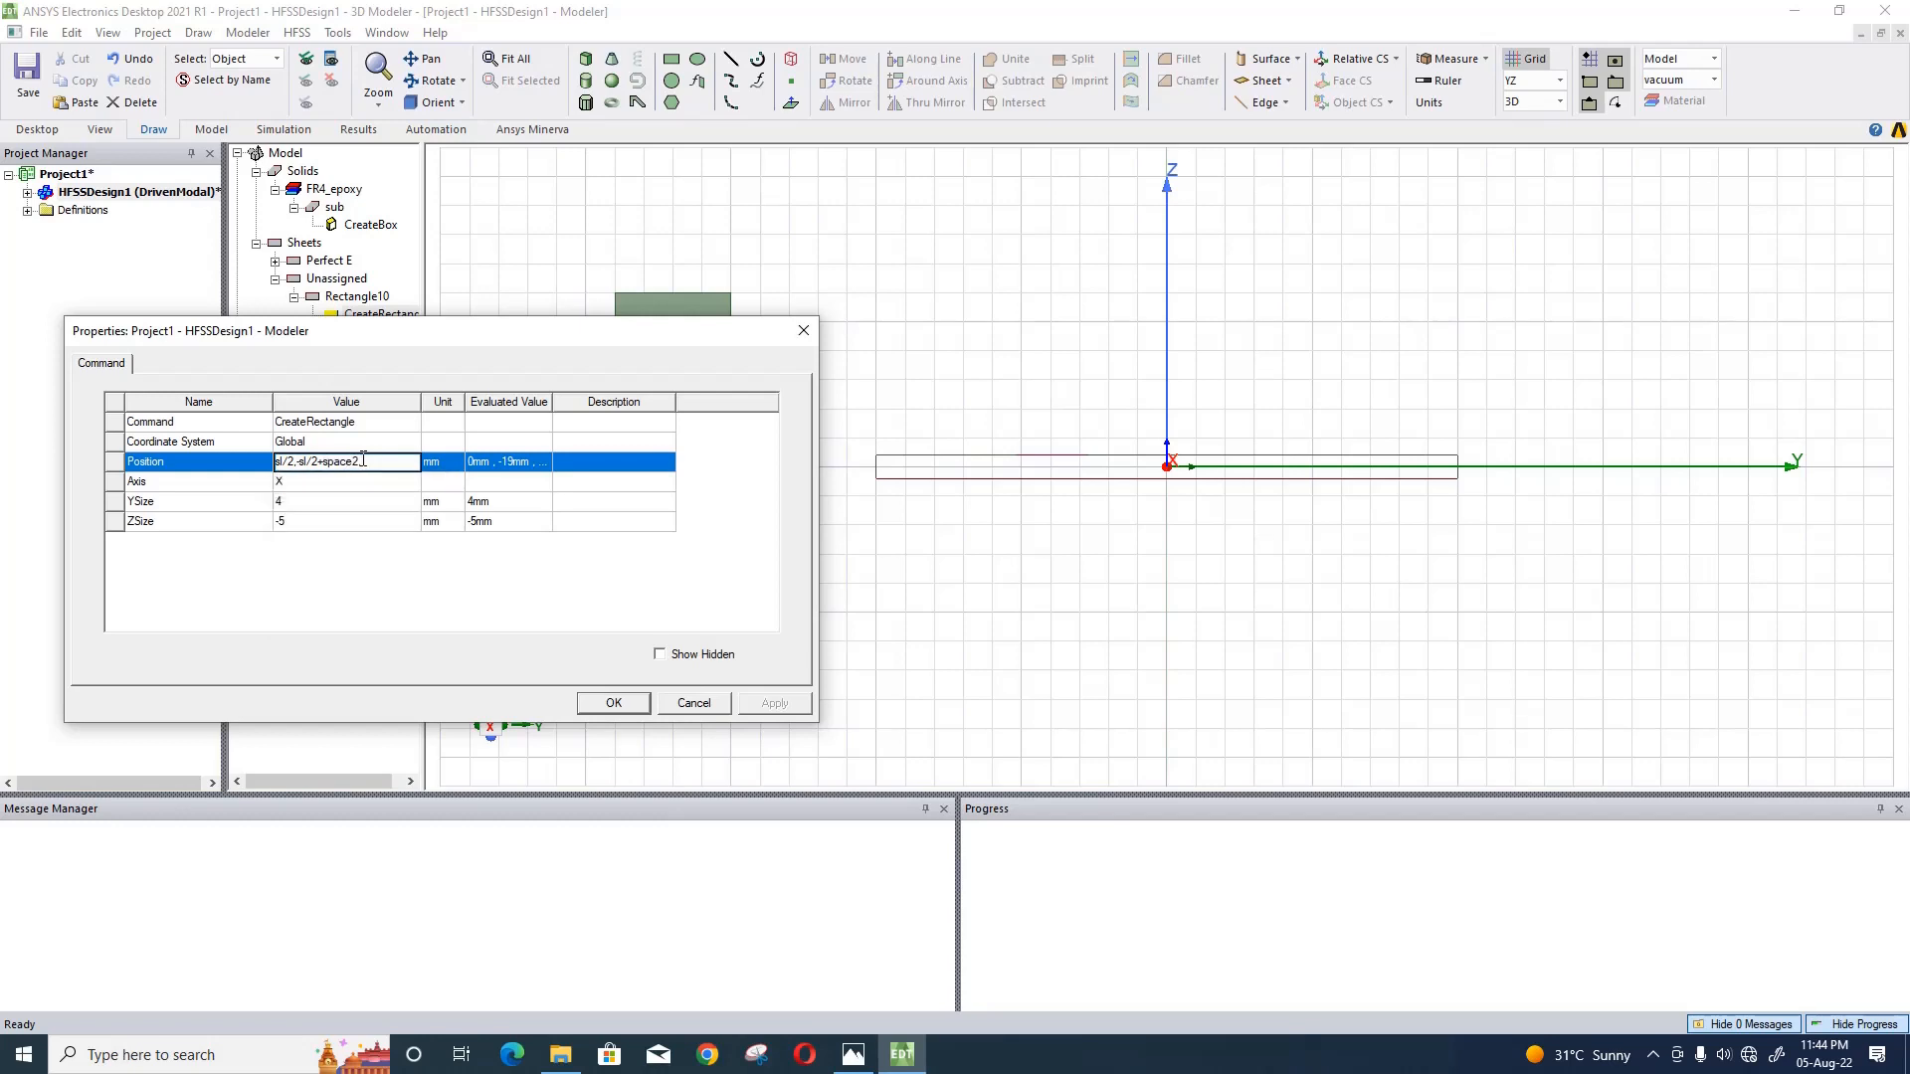
pyautogui.write('h/2')
# - Set the YZ rectangle's Y size to ry and Z size to h, and accept its properties
pyautogui.click(342, 508)
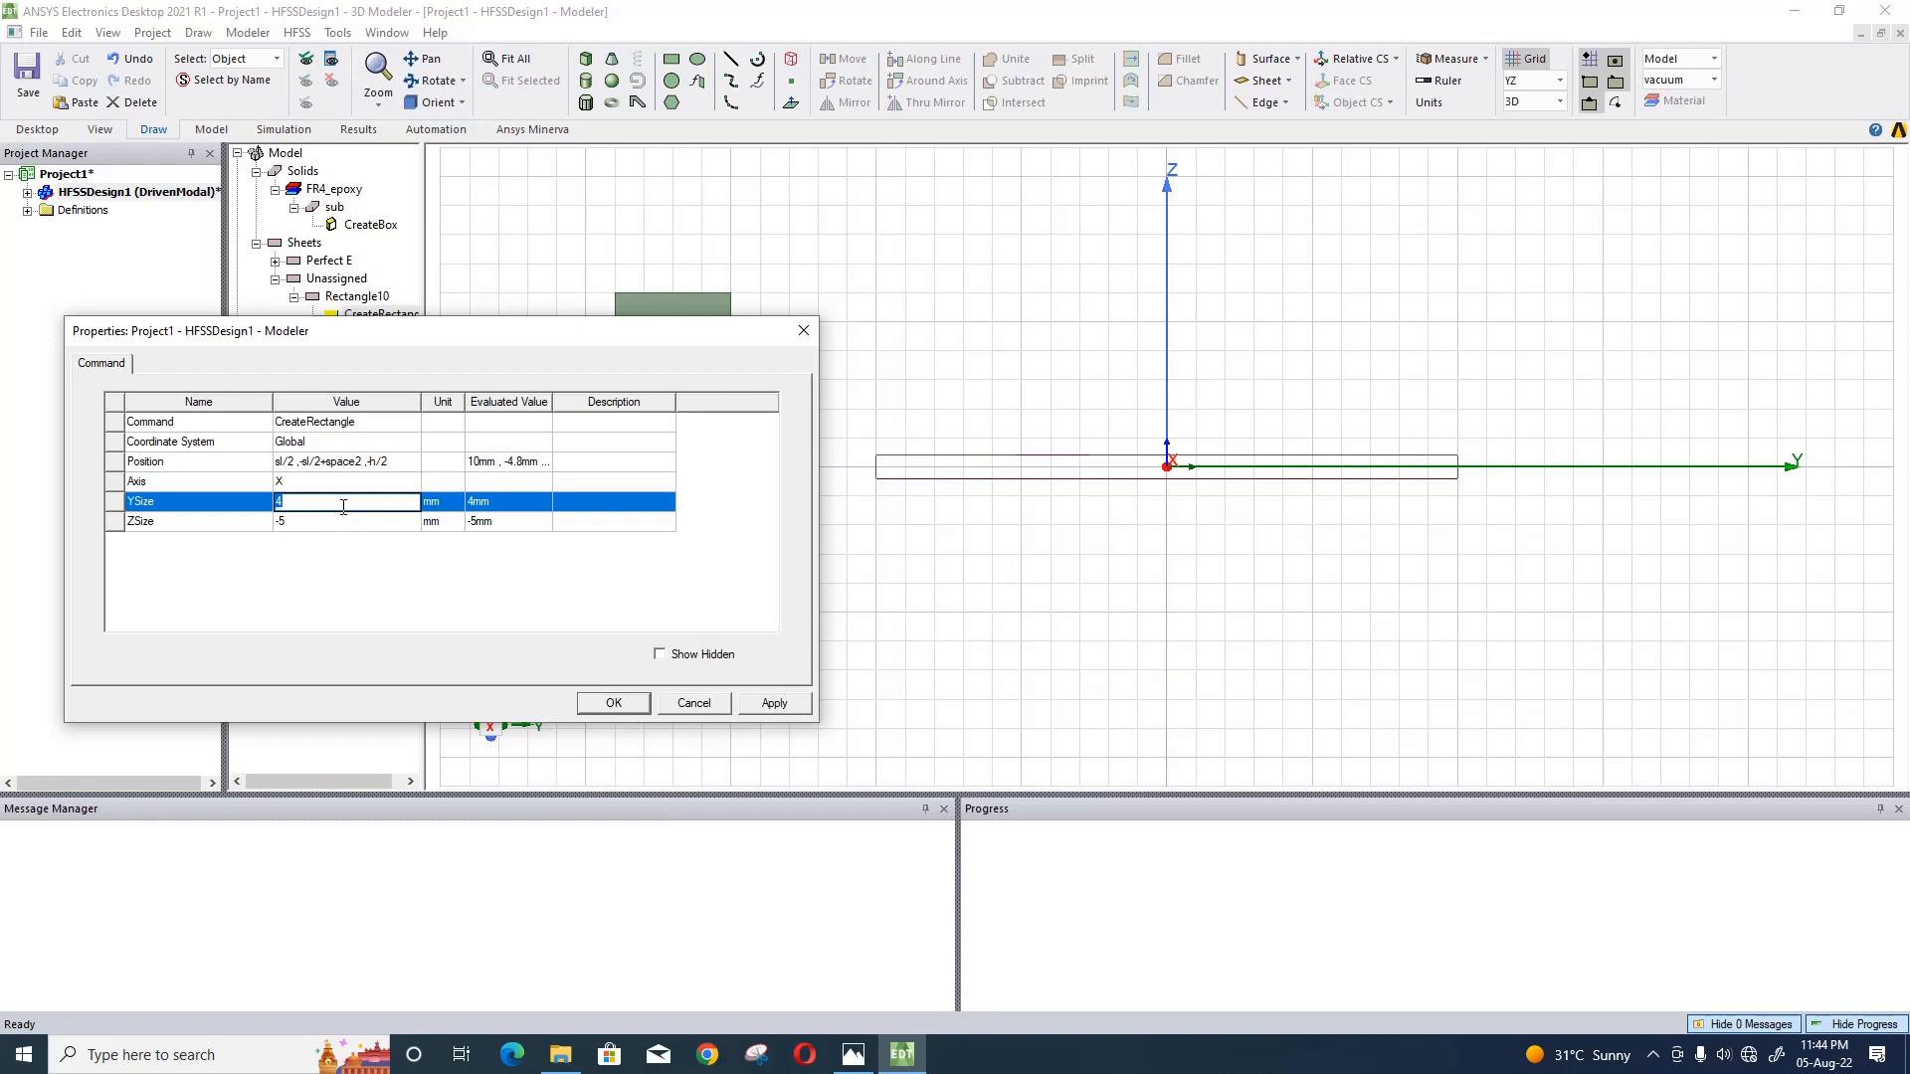
pyautogui.write('ry')
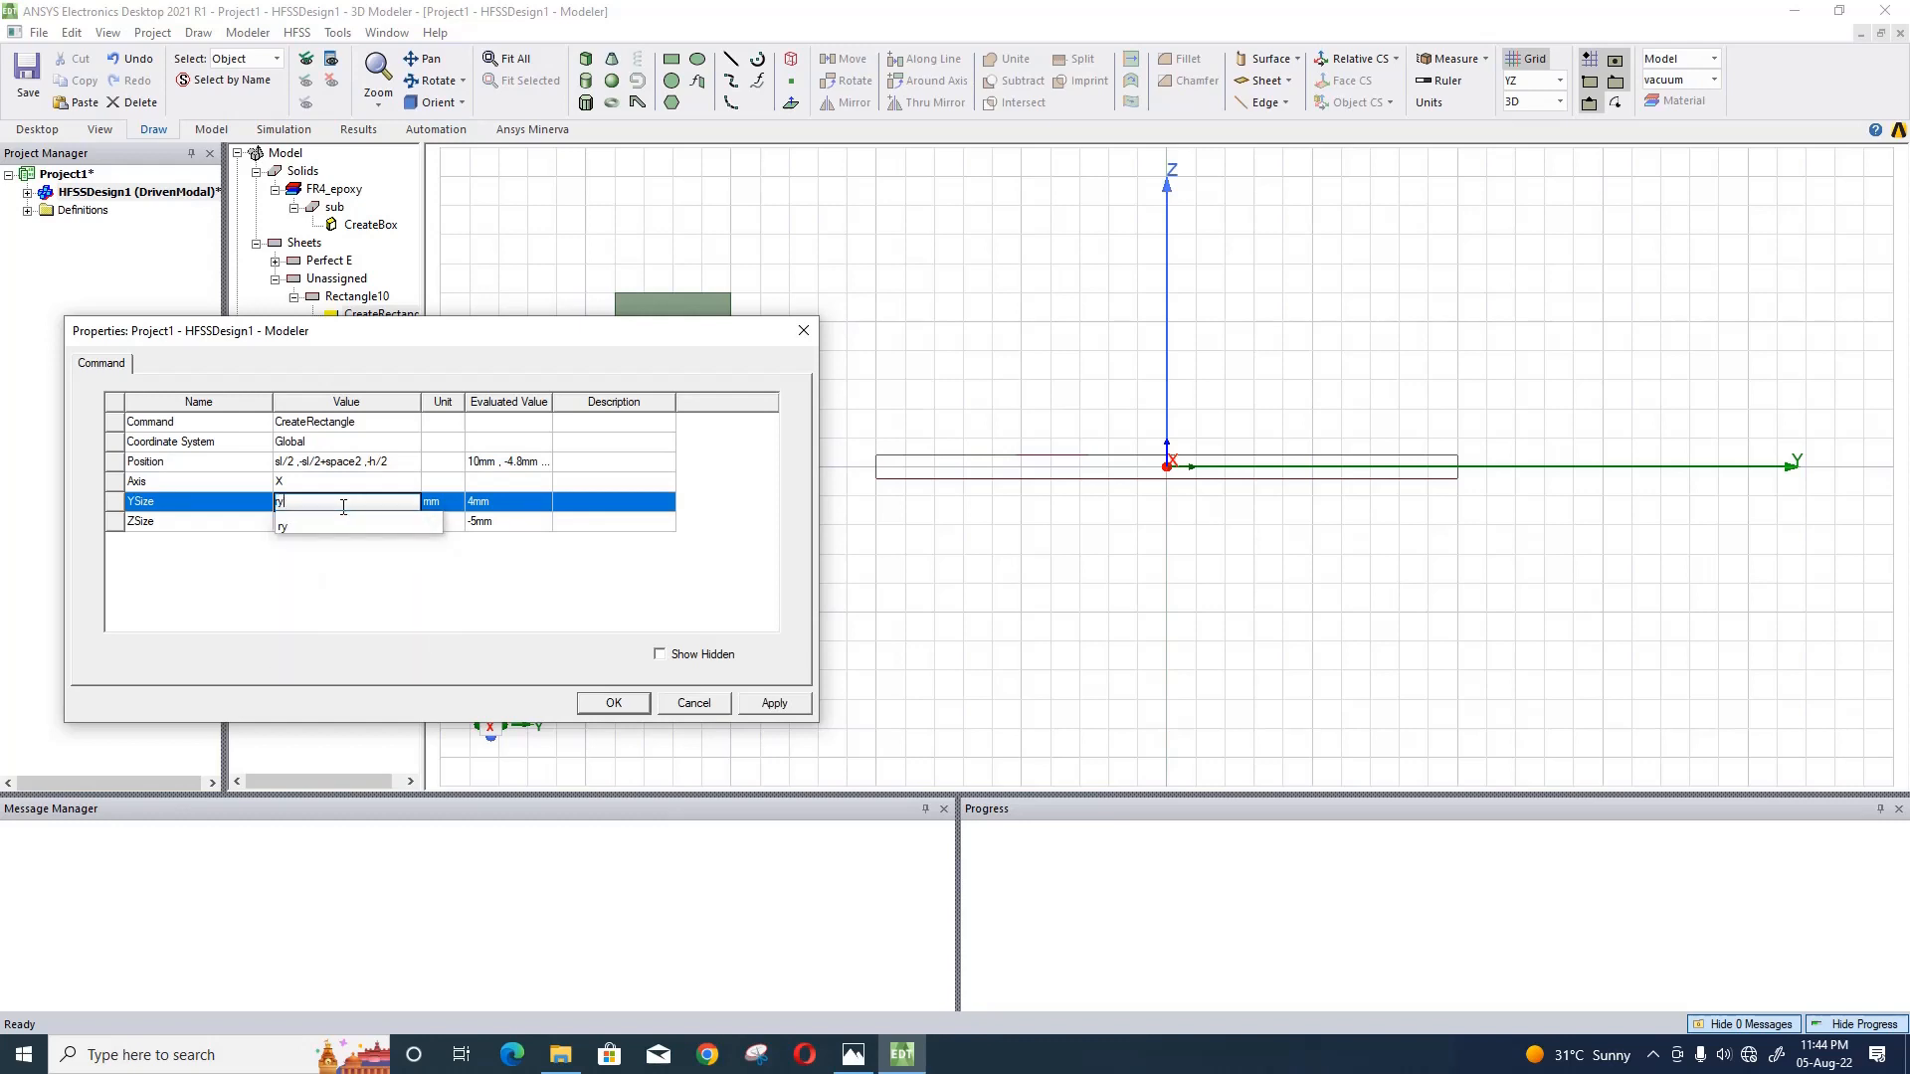
pyautogui.click(353, 567)
pyautogui.click(336, 518)
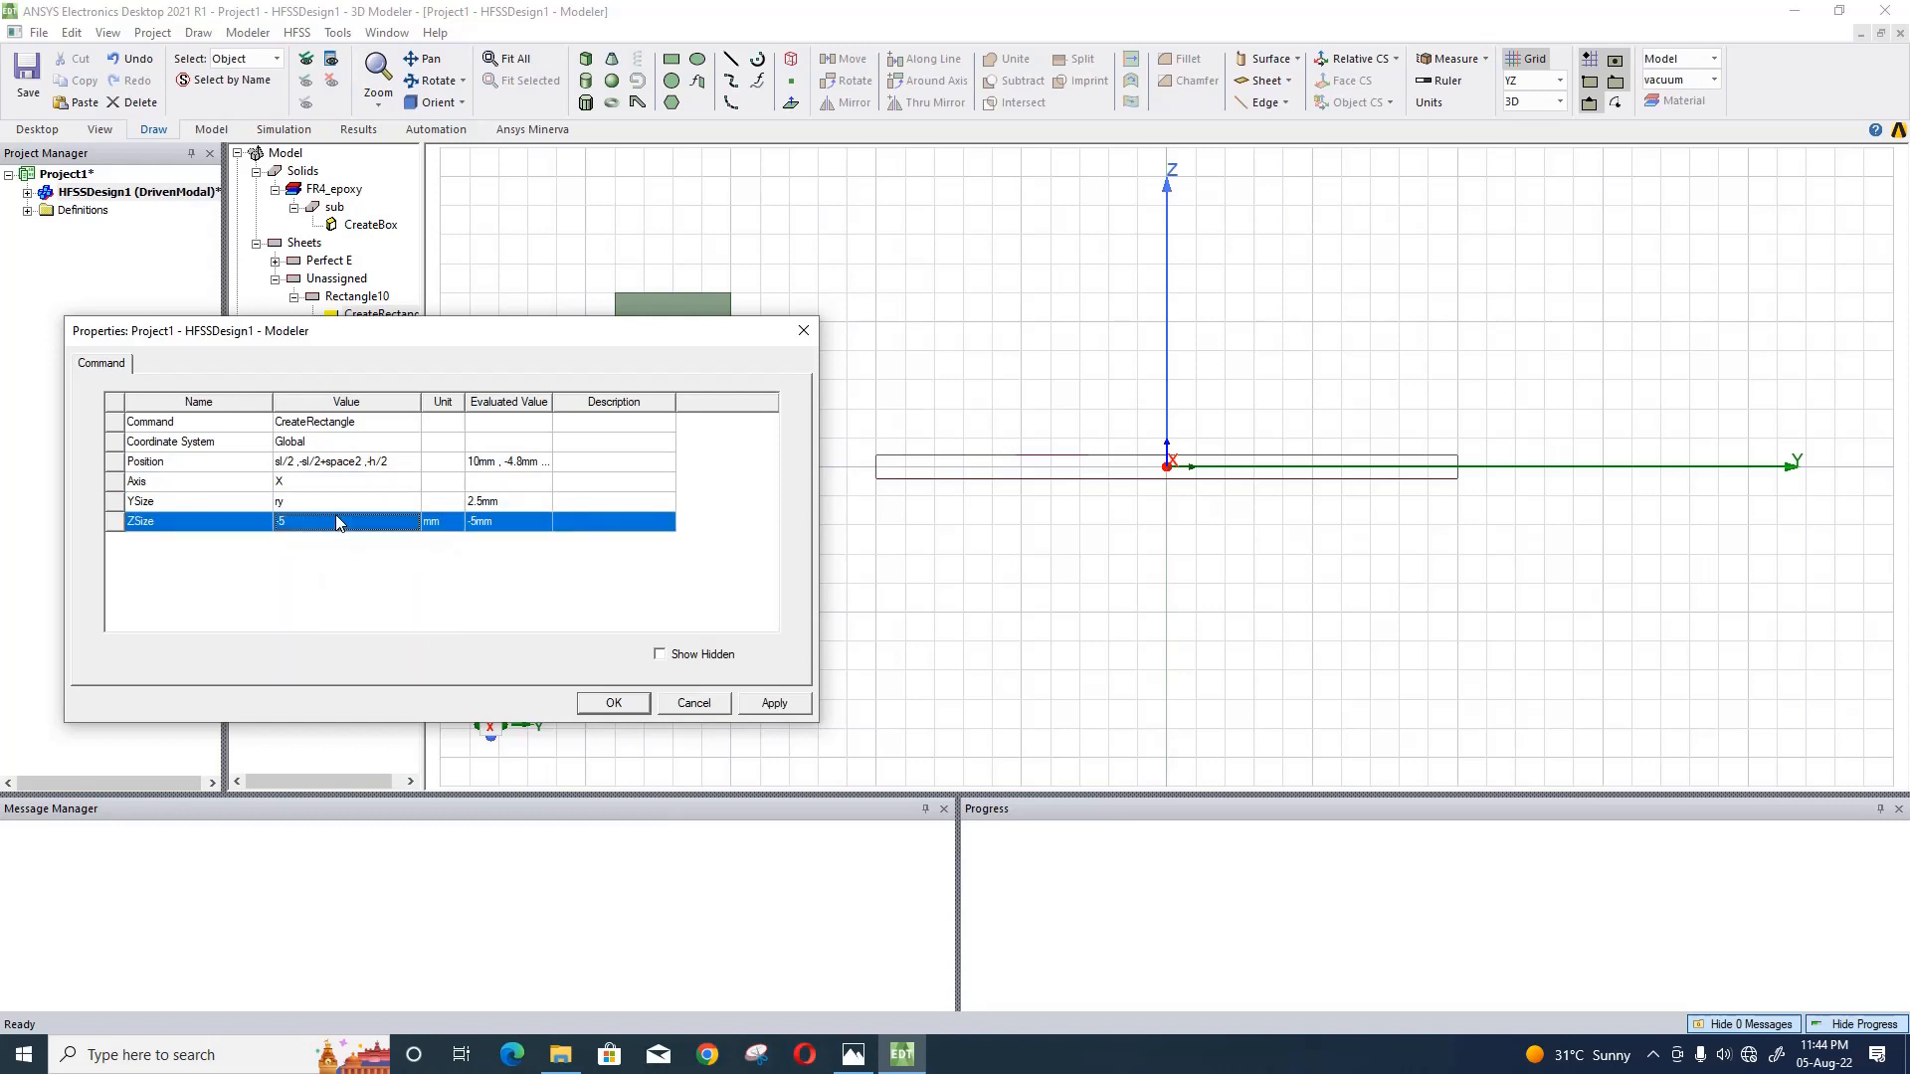
pyautogui.write('h')
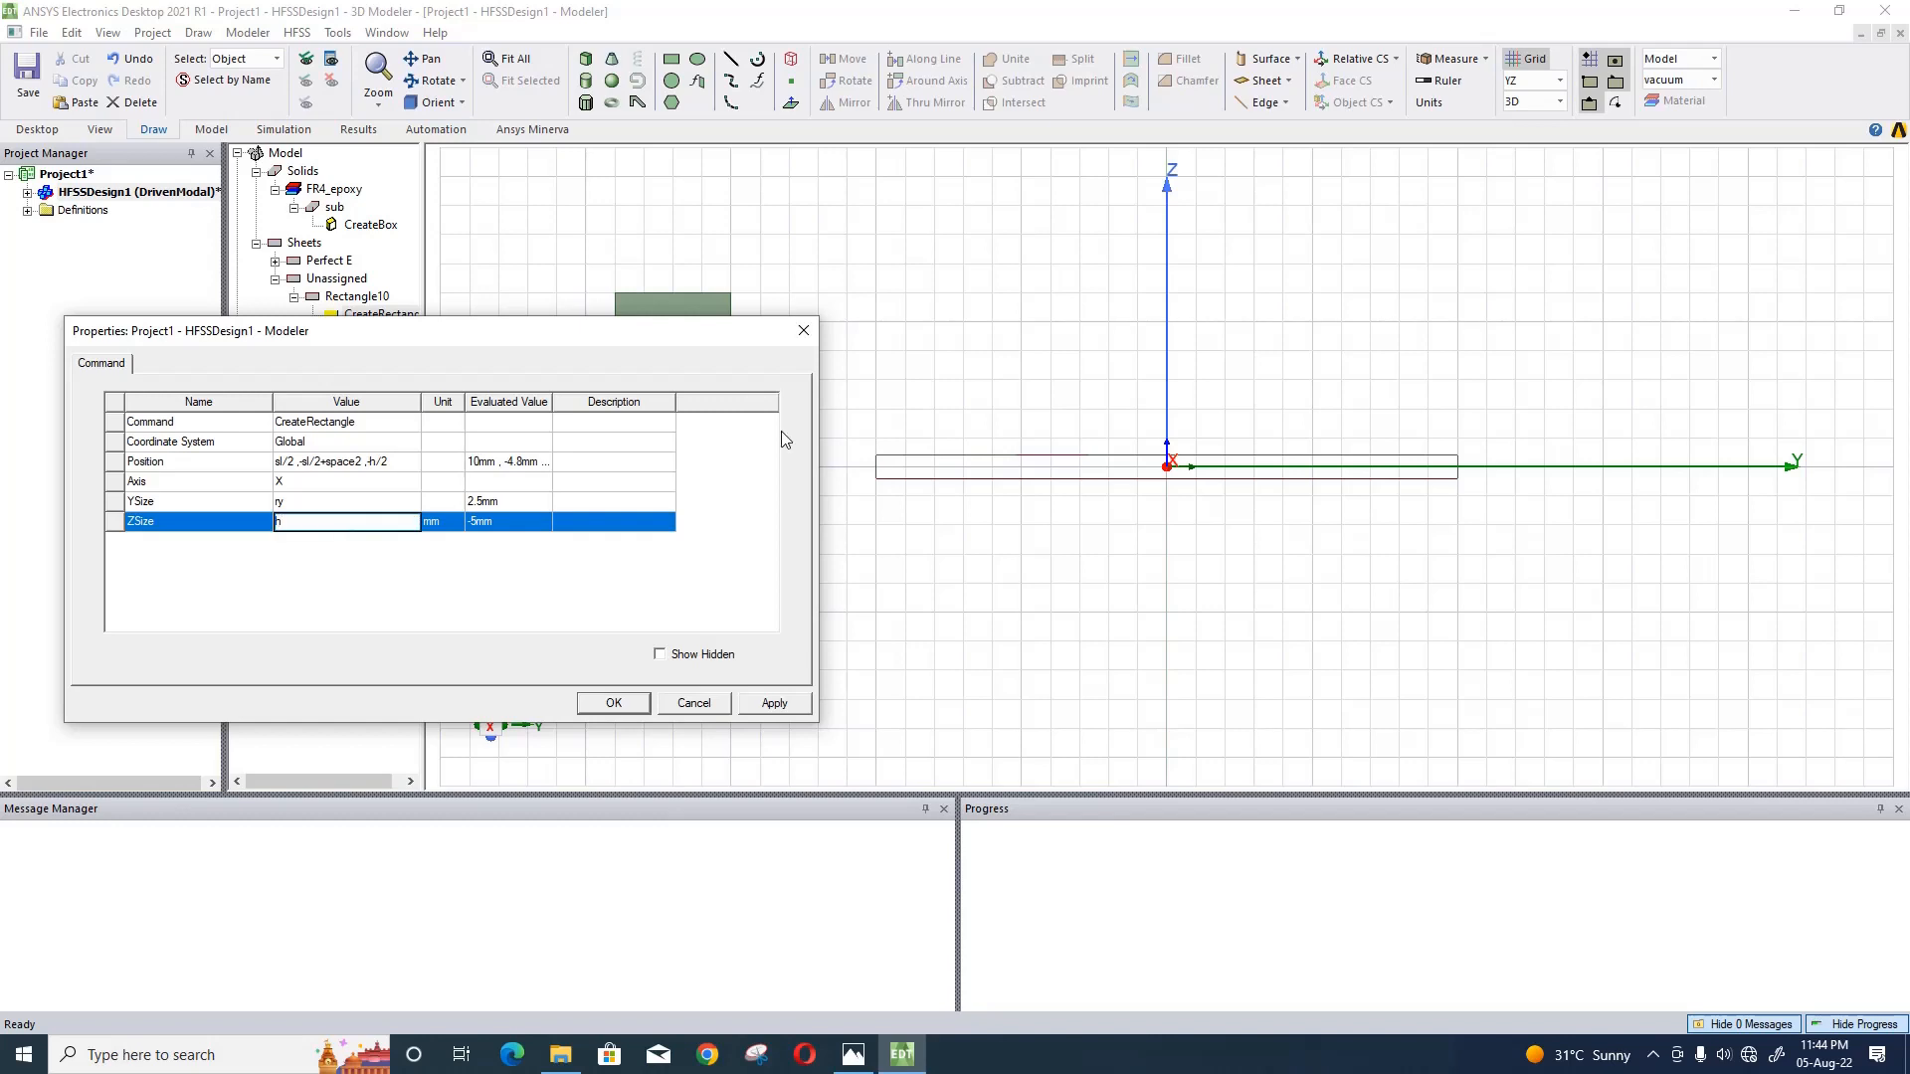
pyautogui.click(749, 512)
pyautogui.click(758, 703)
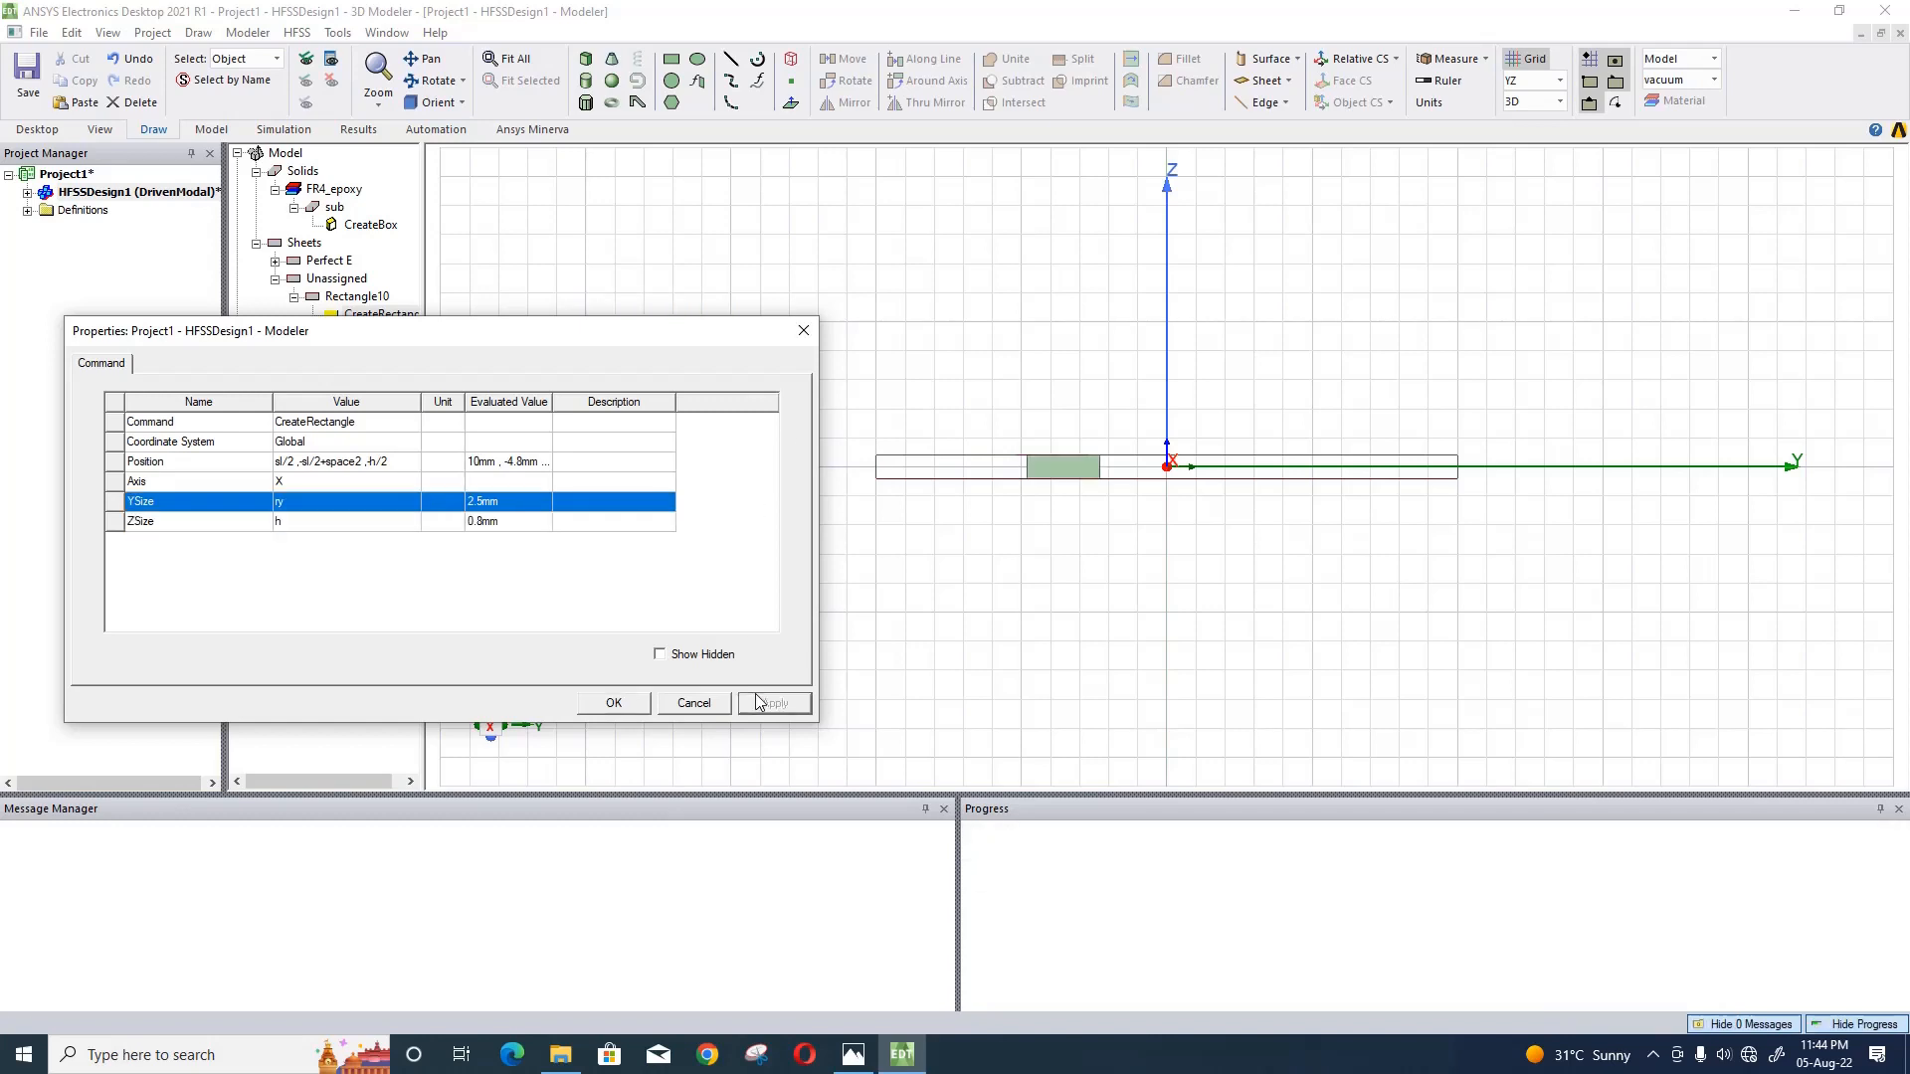
pyautogui.click(646, 705)
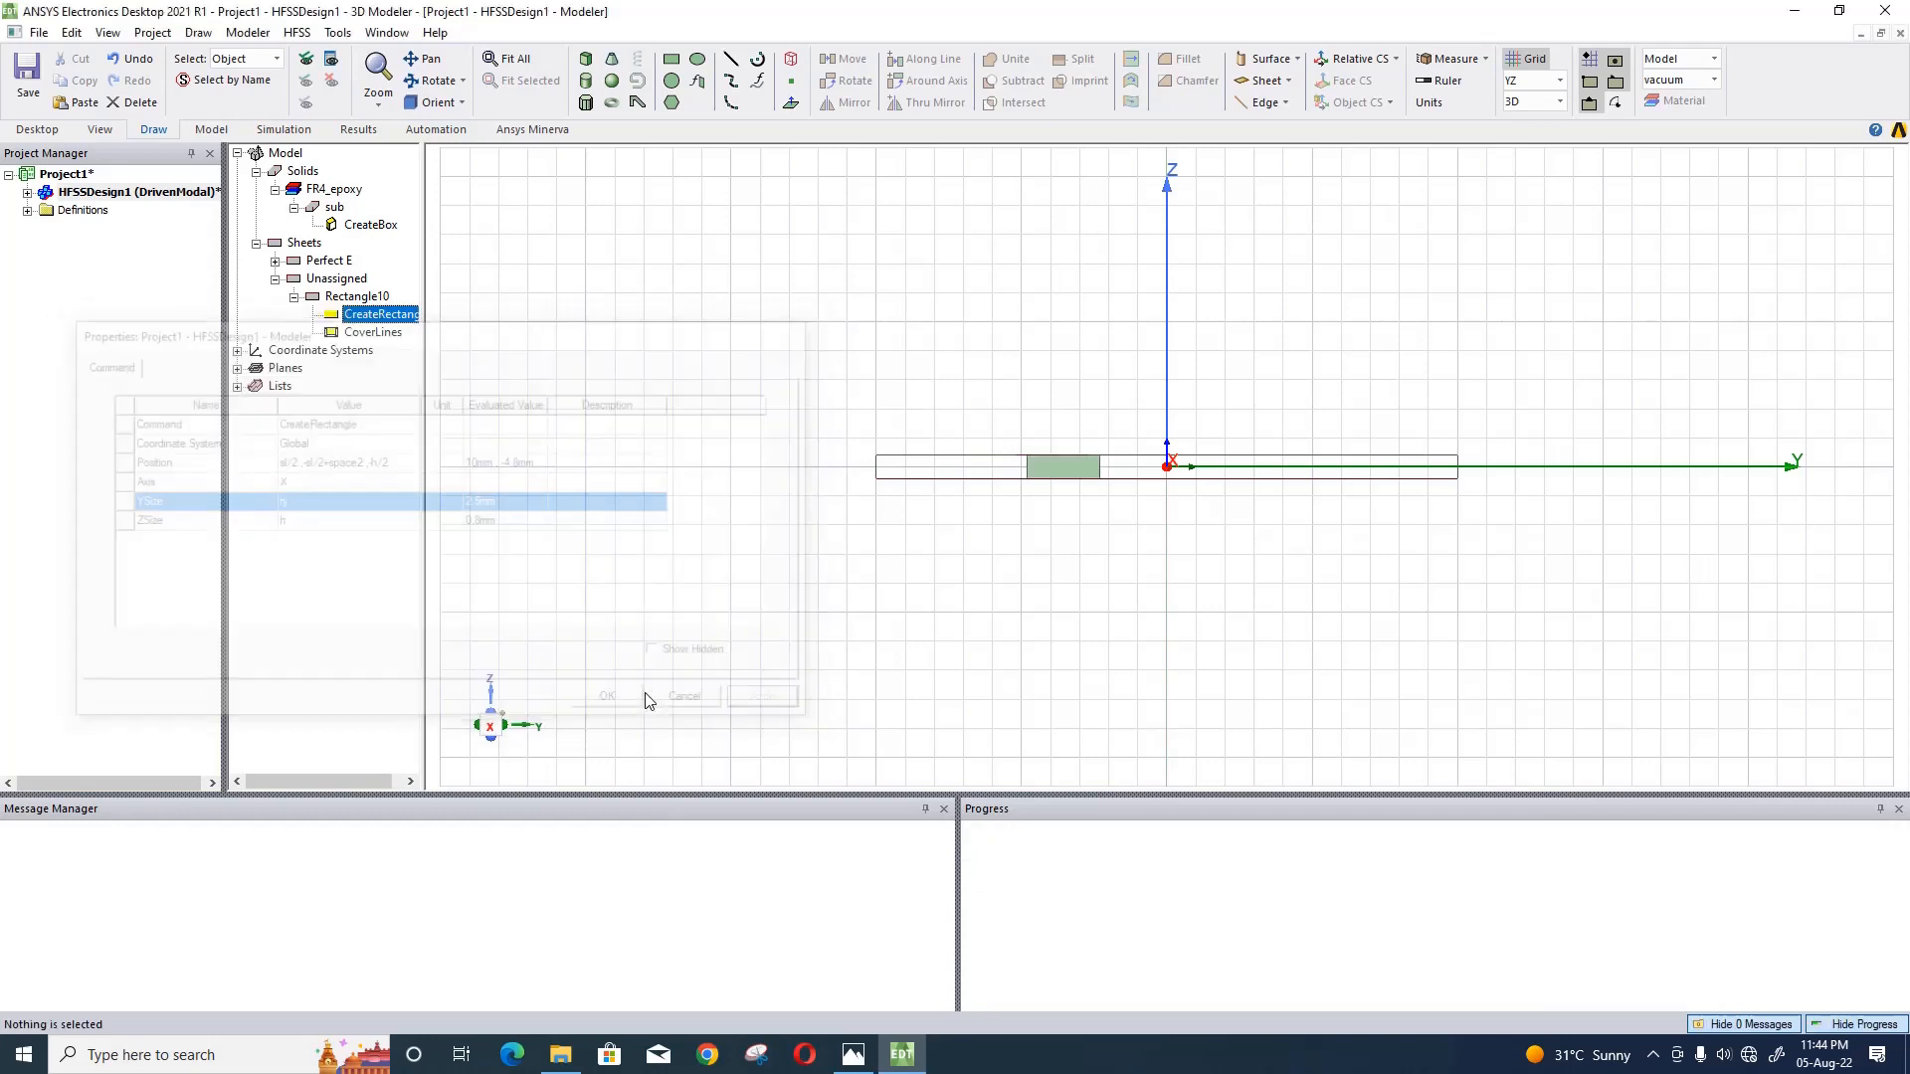
pyautogui.click(923, 146)
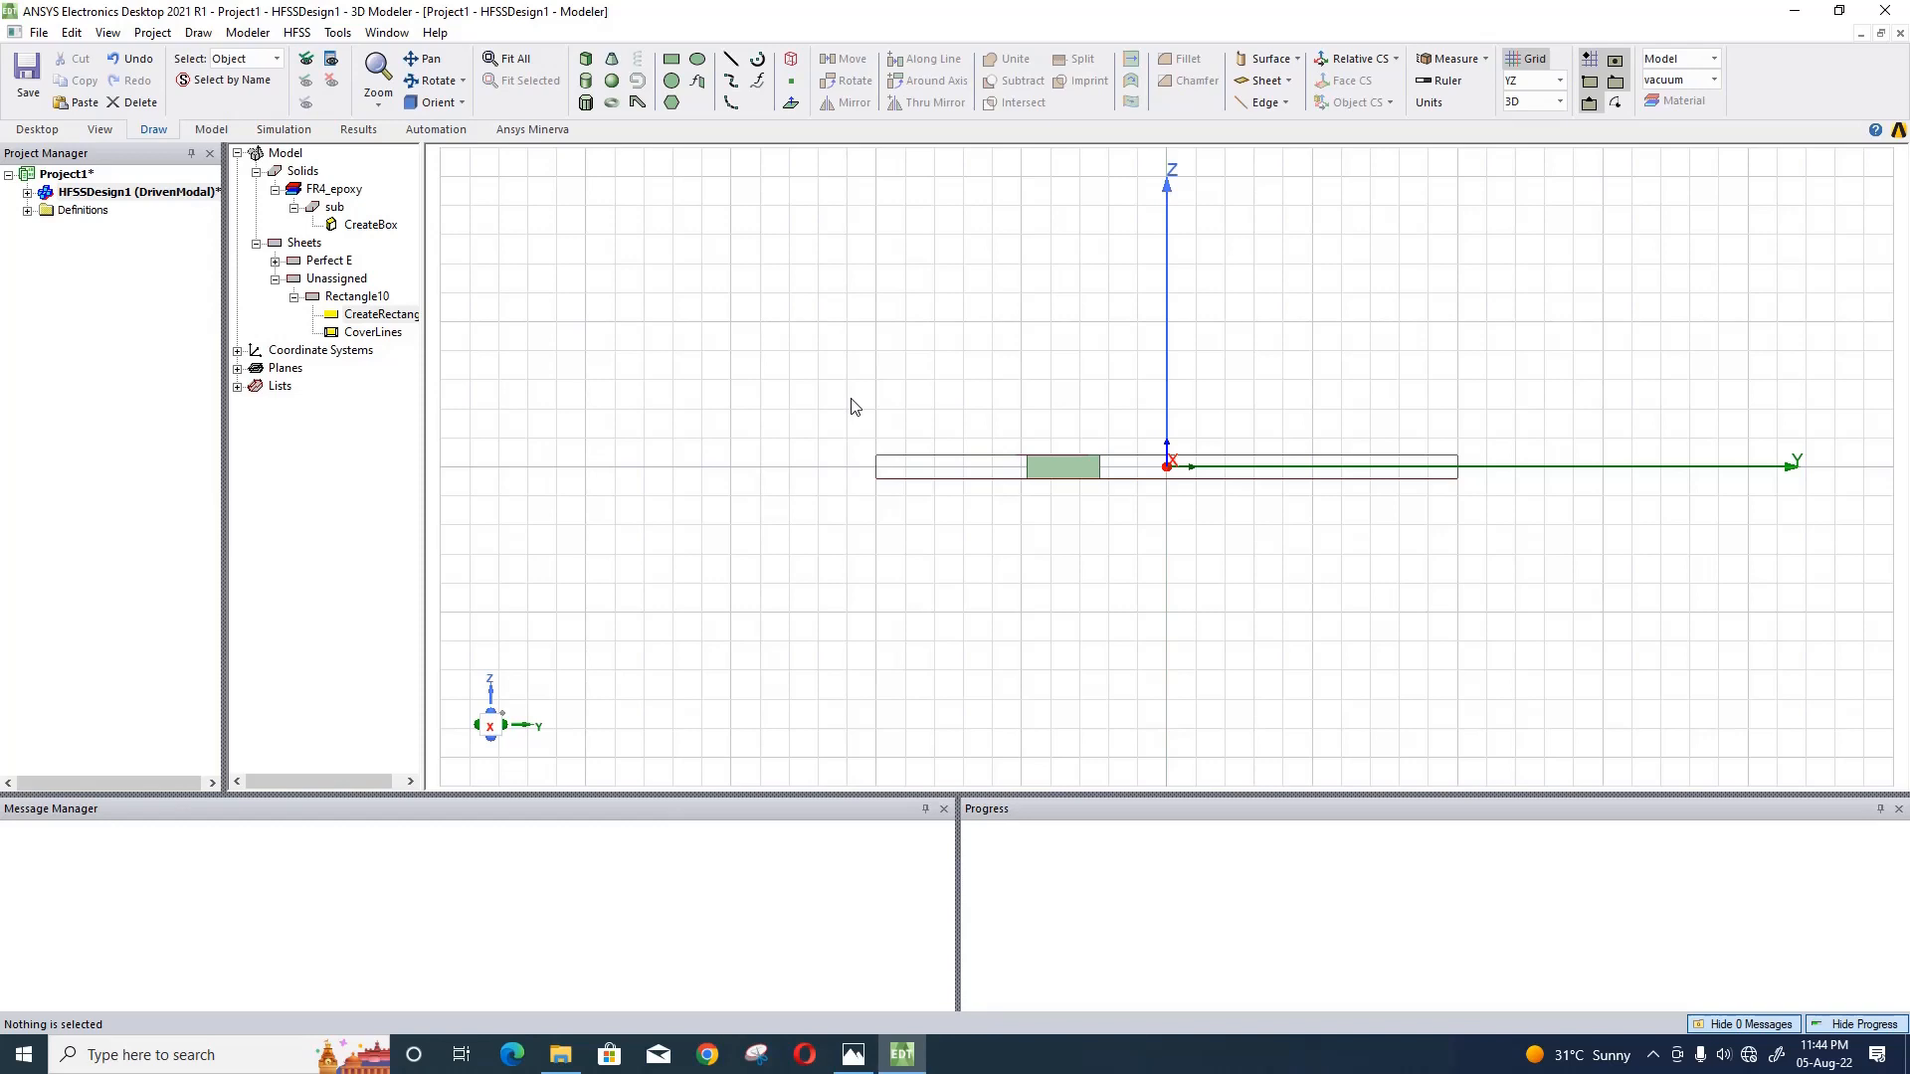
# - Correct the YZ rectangle's Y position term to -sl/2+space so that it lines up with the feed, and accept the change
pyautogui.keyDown('alt'); pyautogui.moveTo(866, 384); pyautogui.dragTo(878, 458); pyautogui.keyUp('alt')
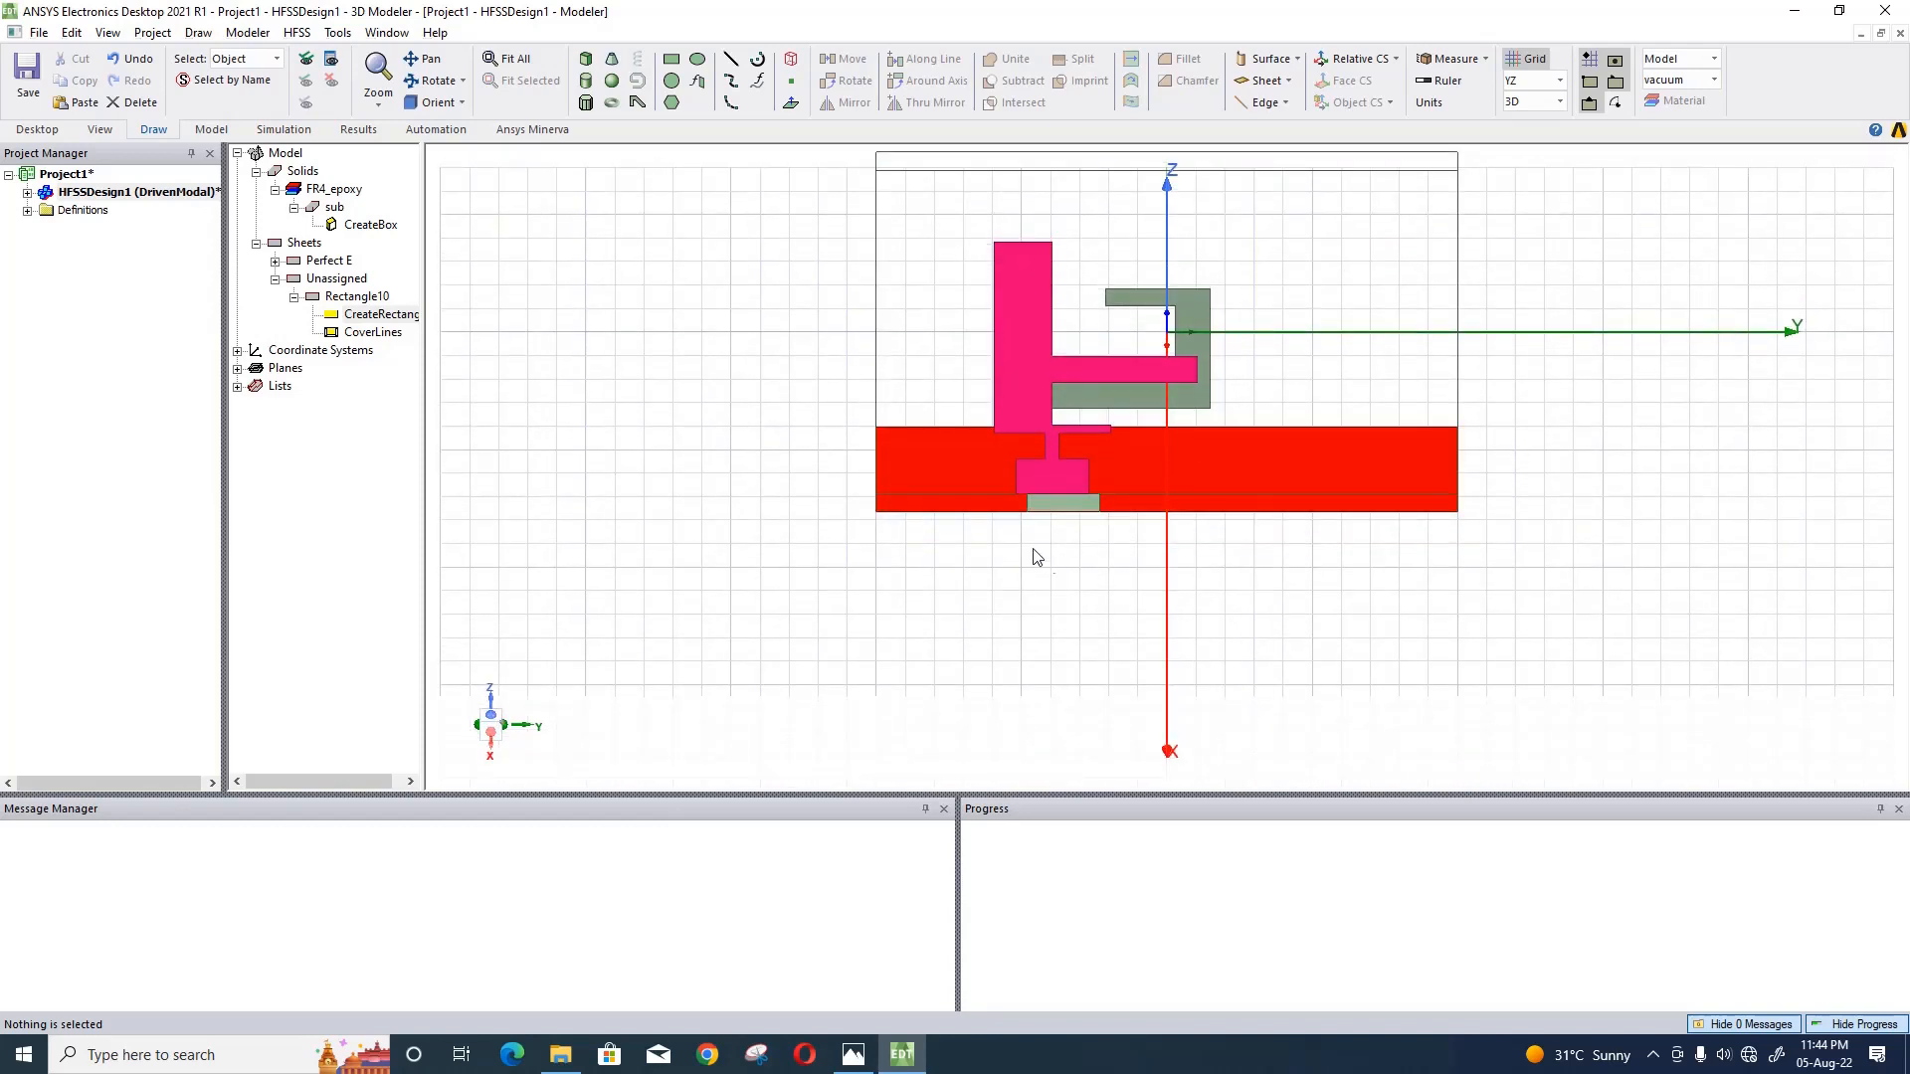
pyautogui.doubleClick(379, 315)
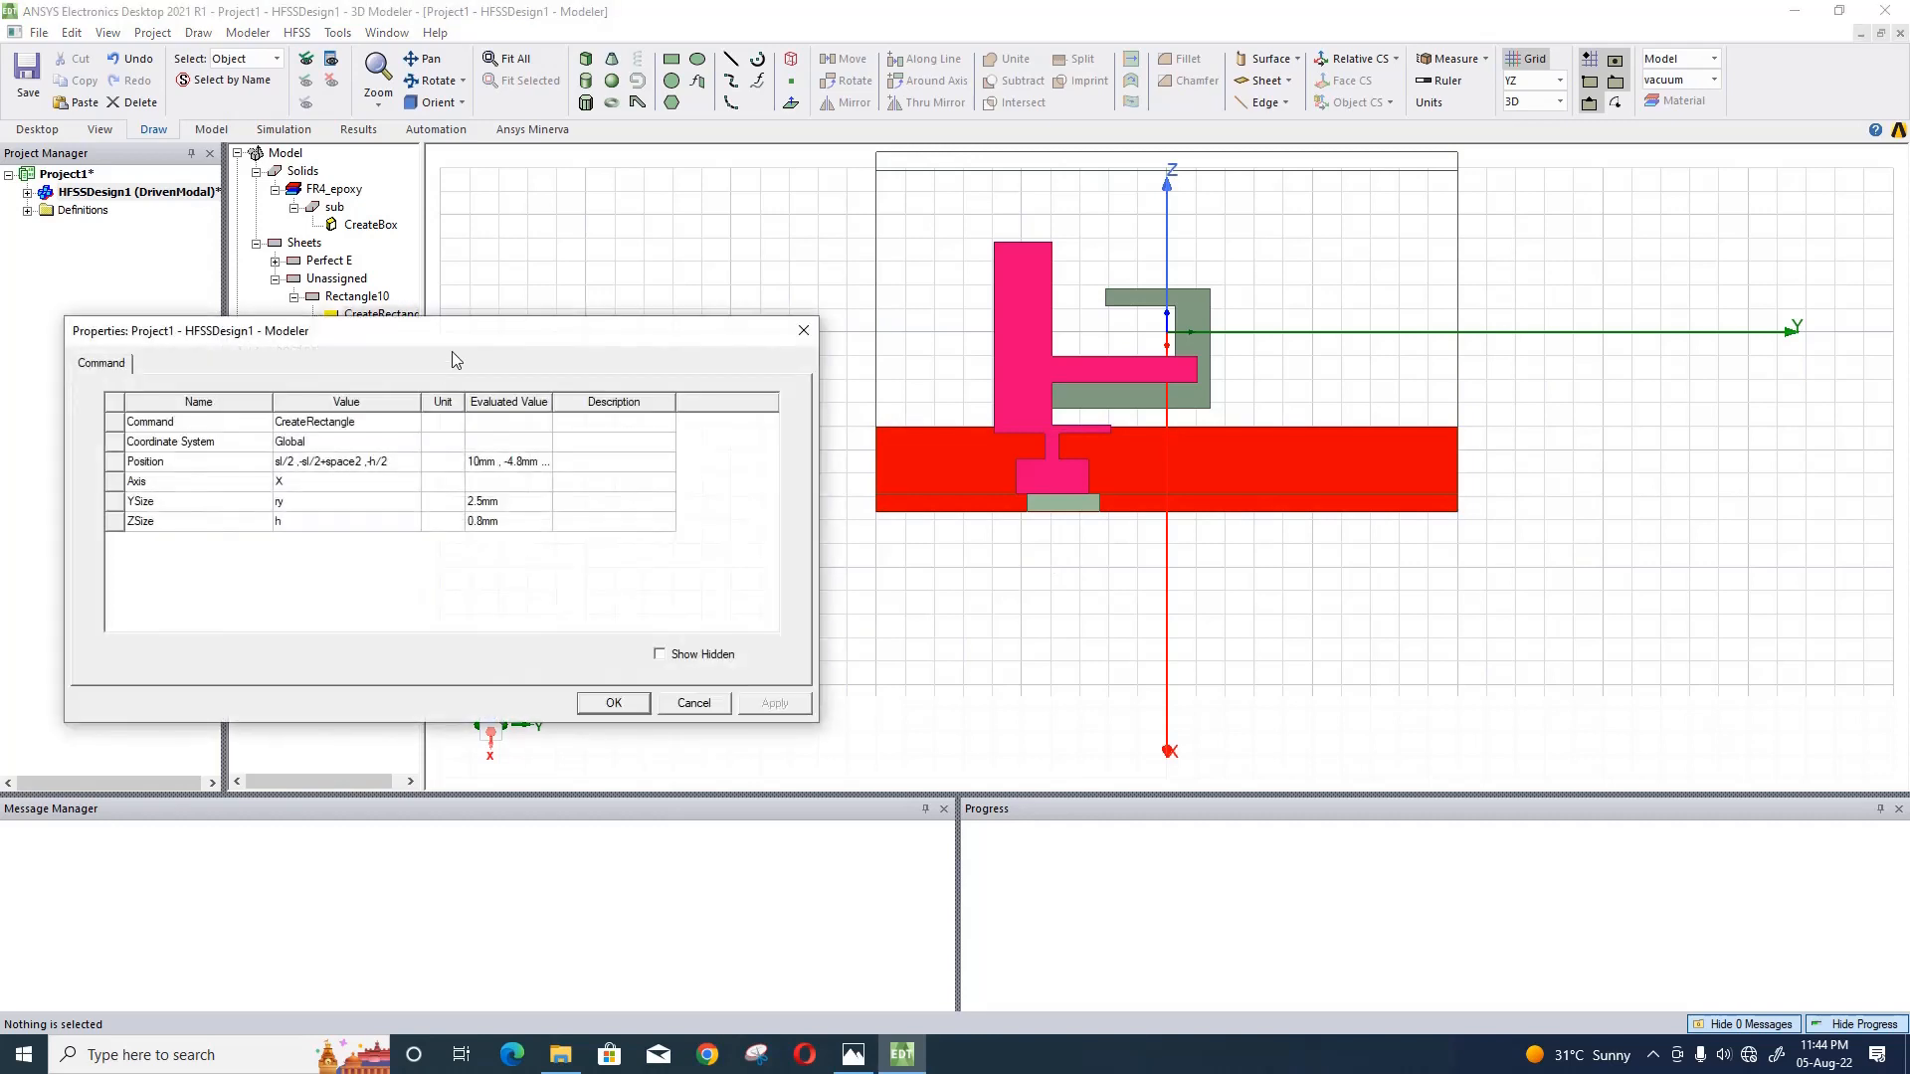
pyautogui.click(360, 463)
pyautogui.press('BackSpace')
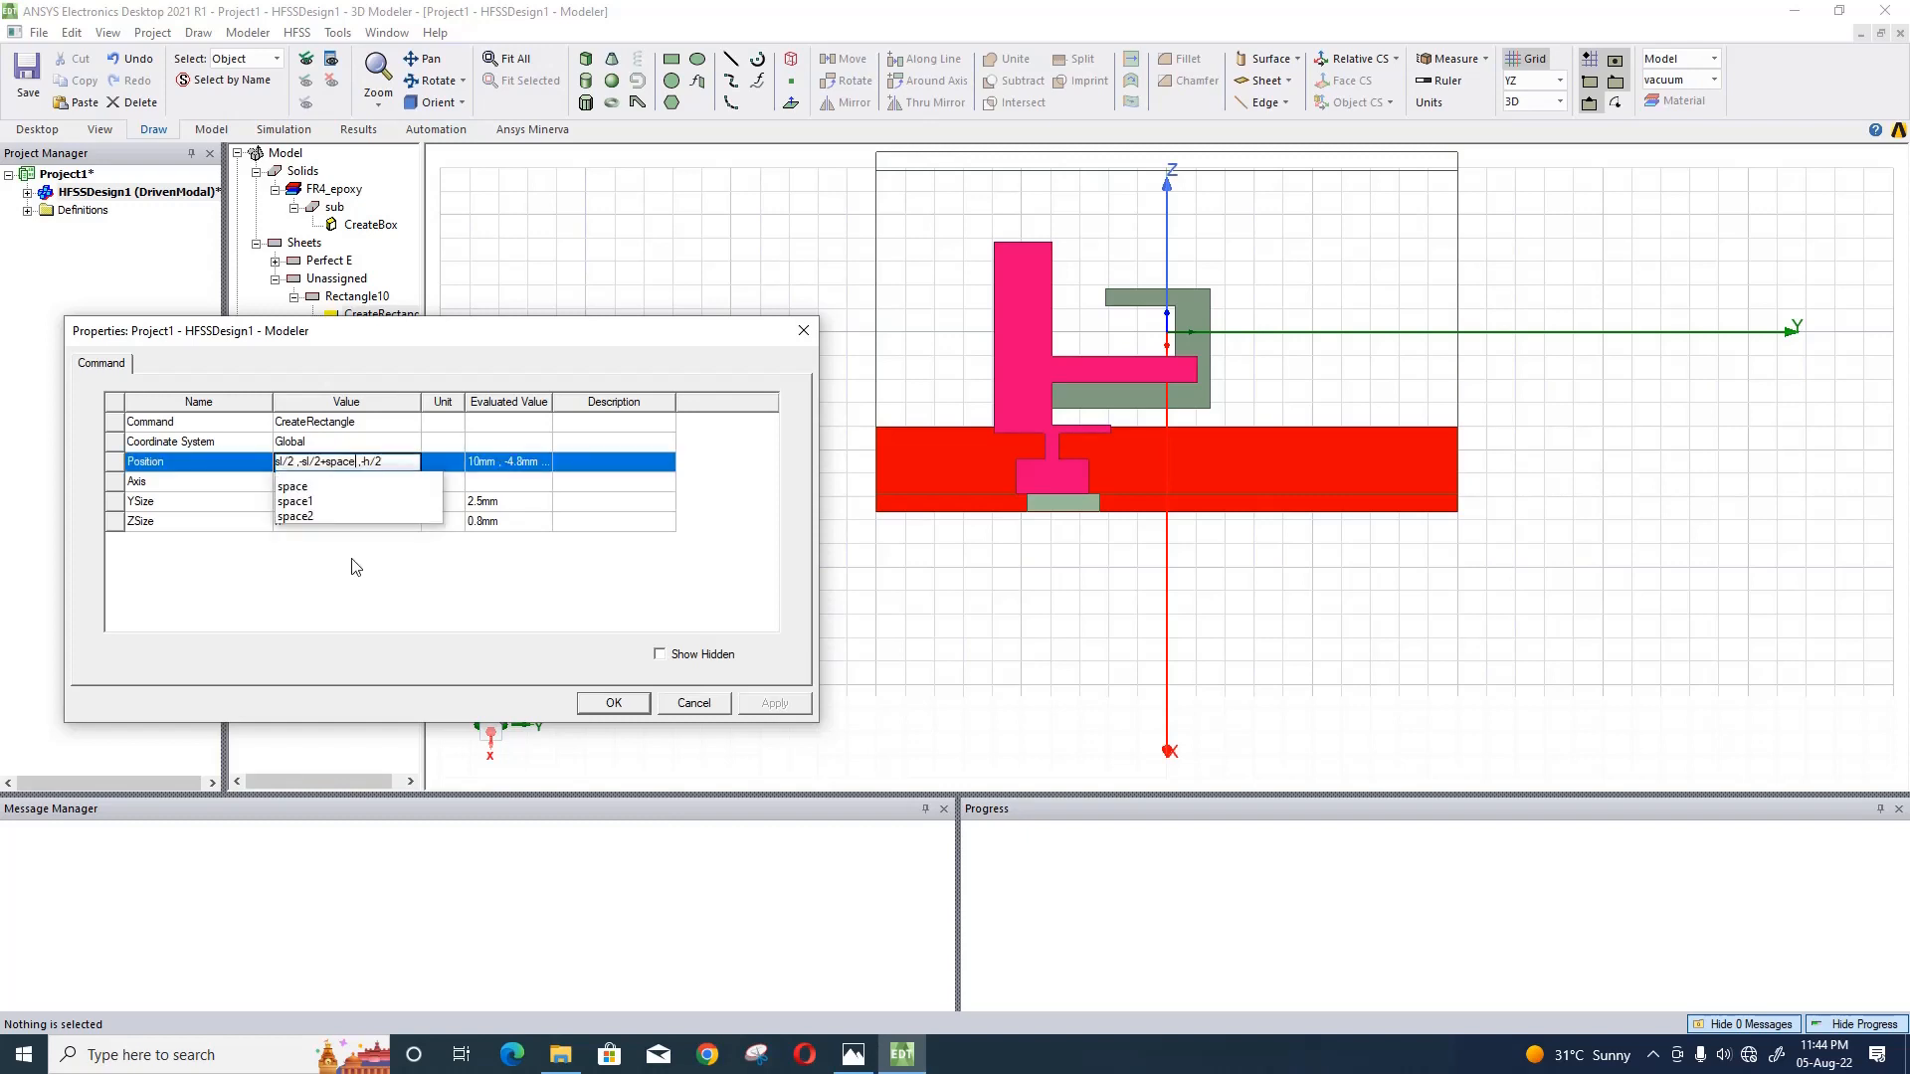
pyautogui.click(460, 587)
pyautogui.click(774, 703)
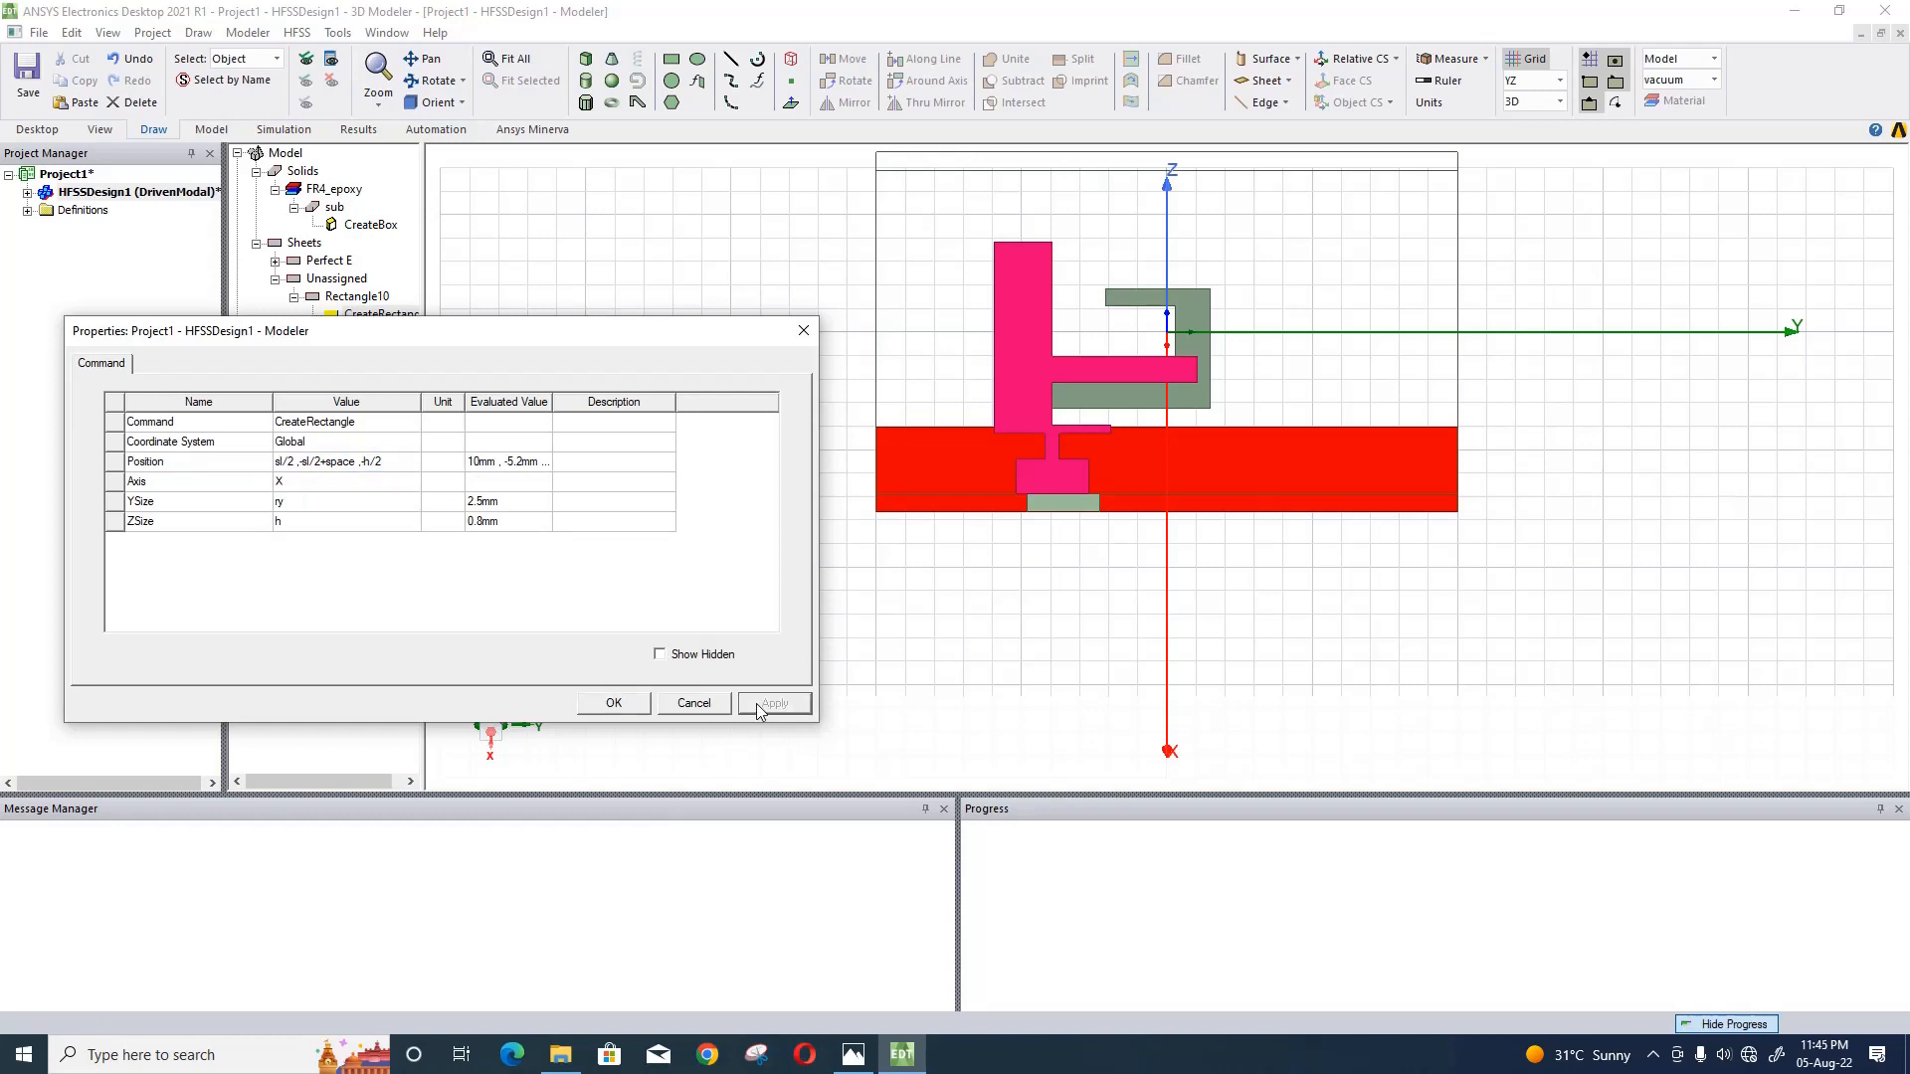
pyautogui.click(614, 702)
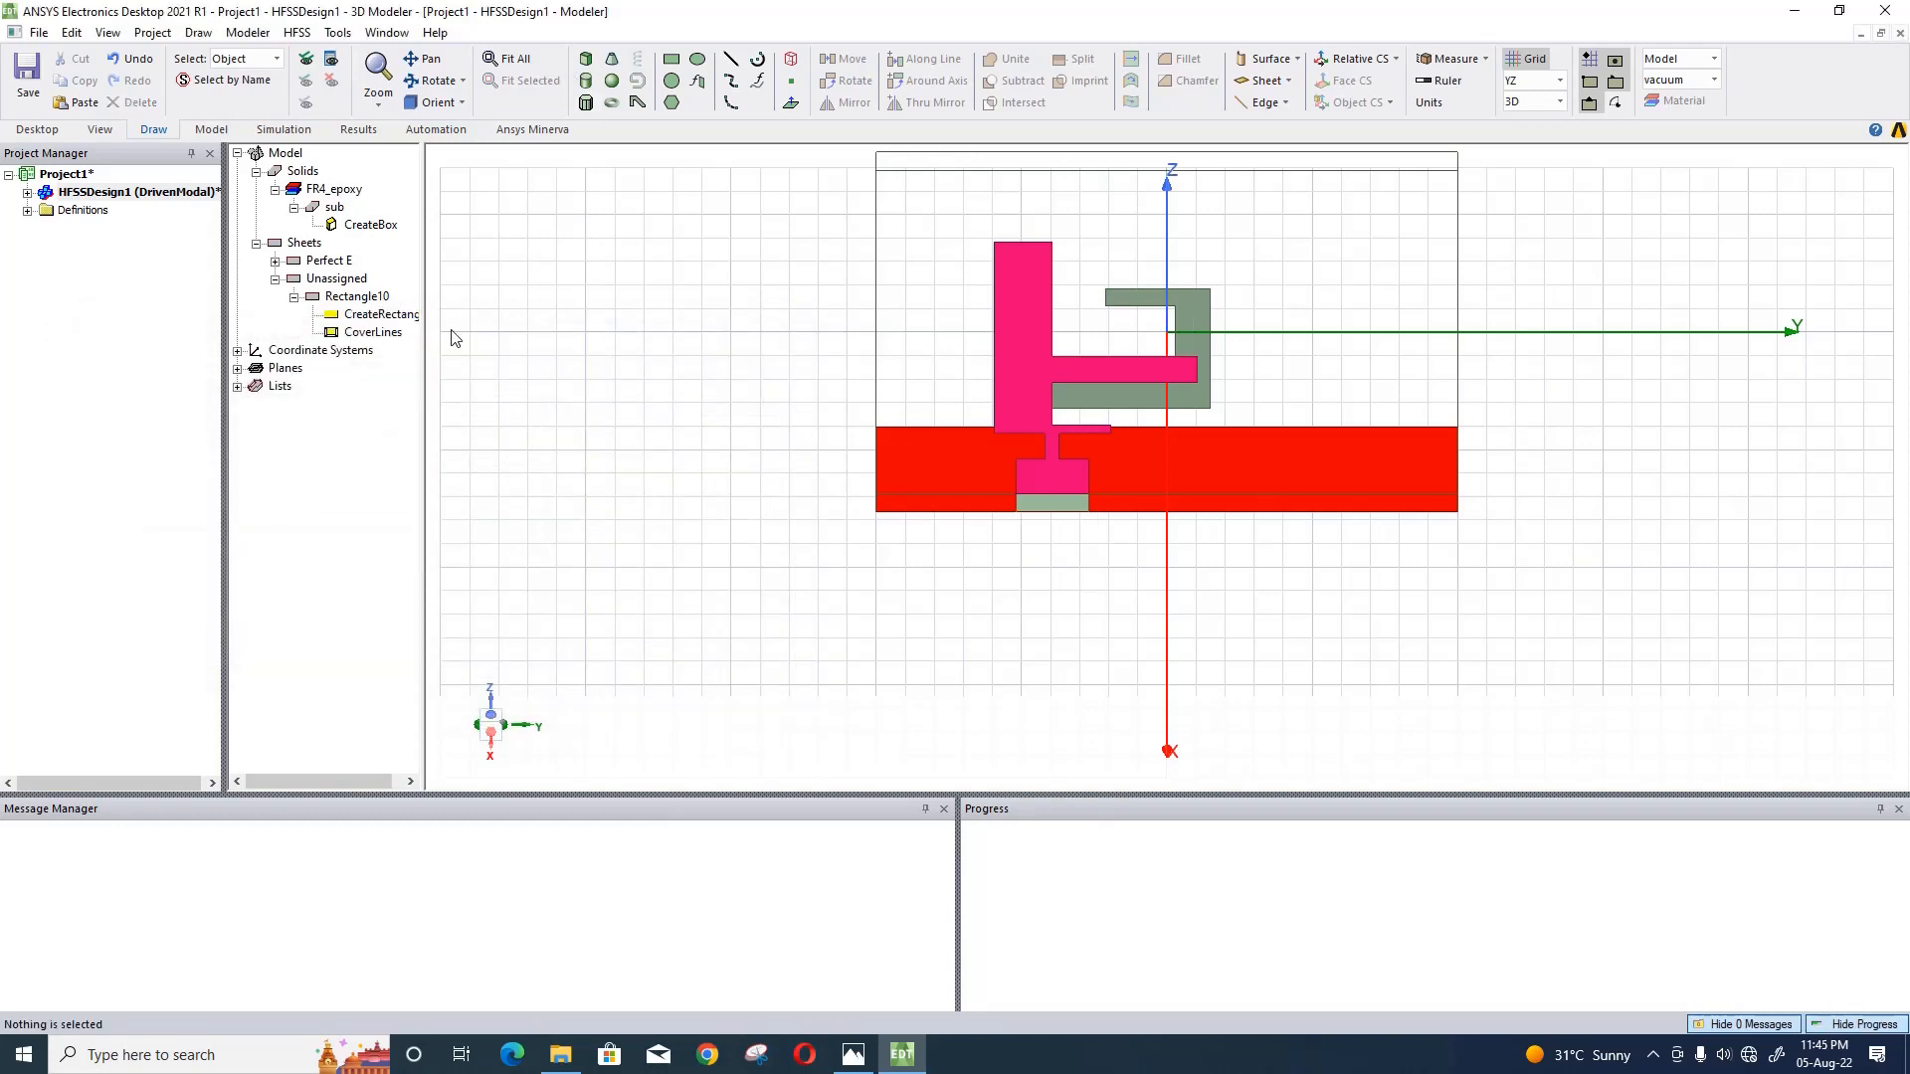
pyautogui.rightClick(375, 301)
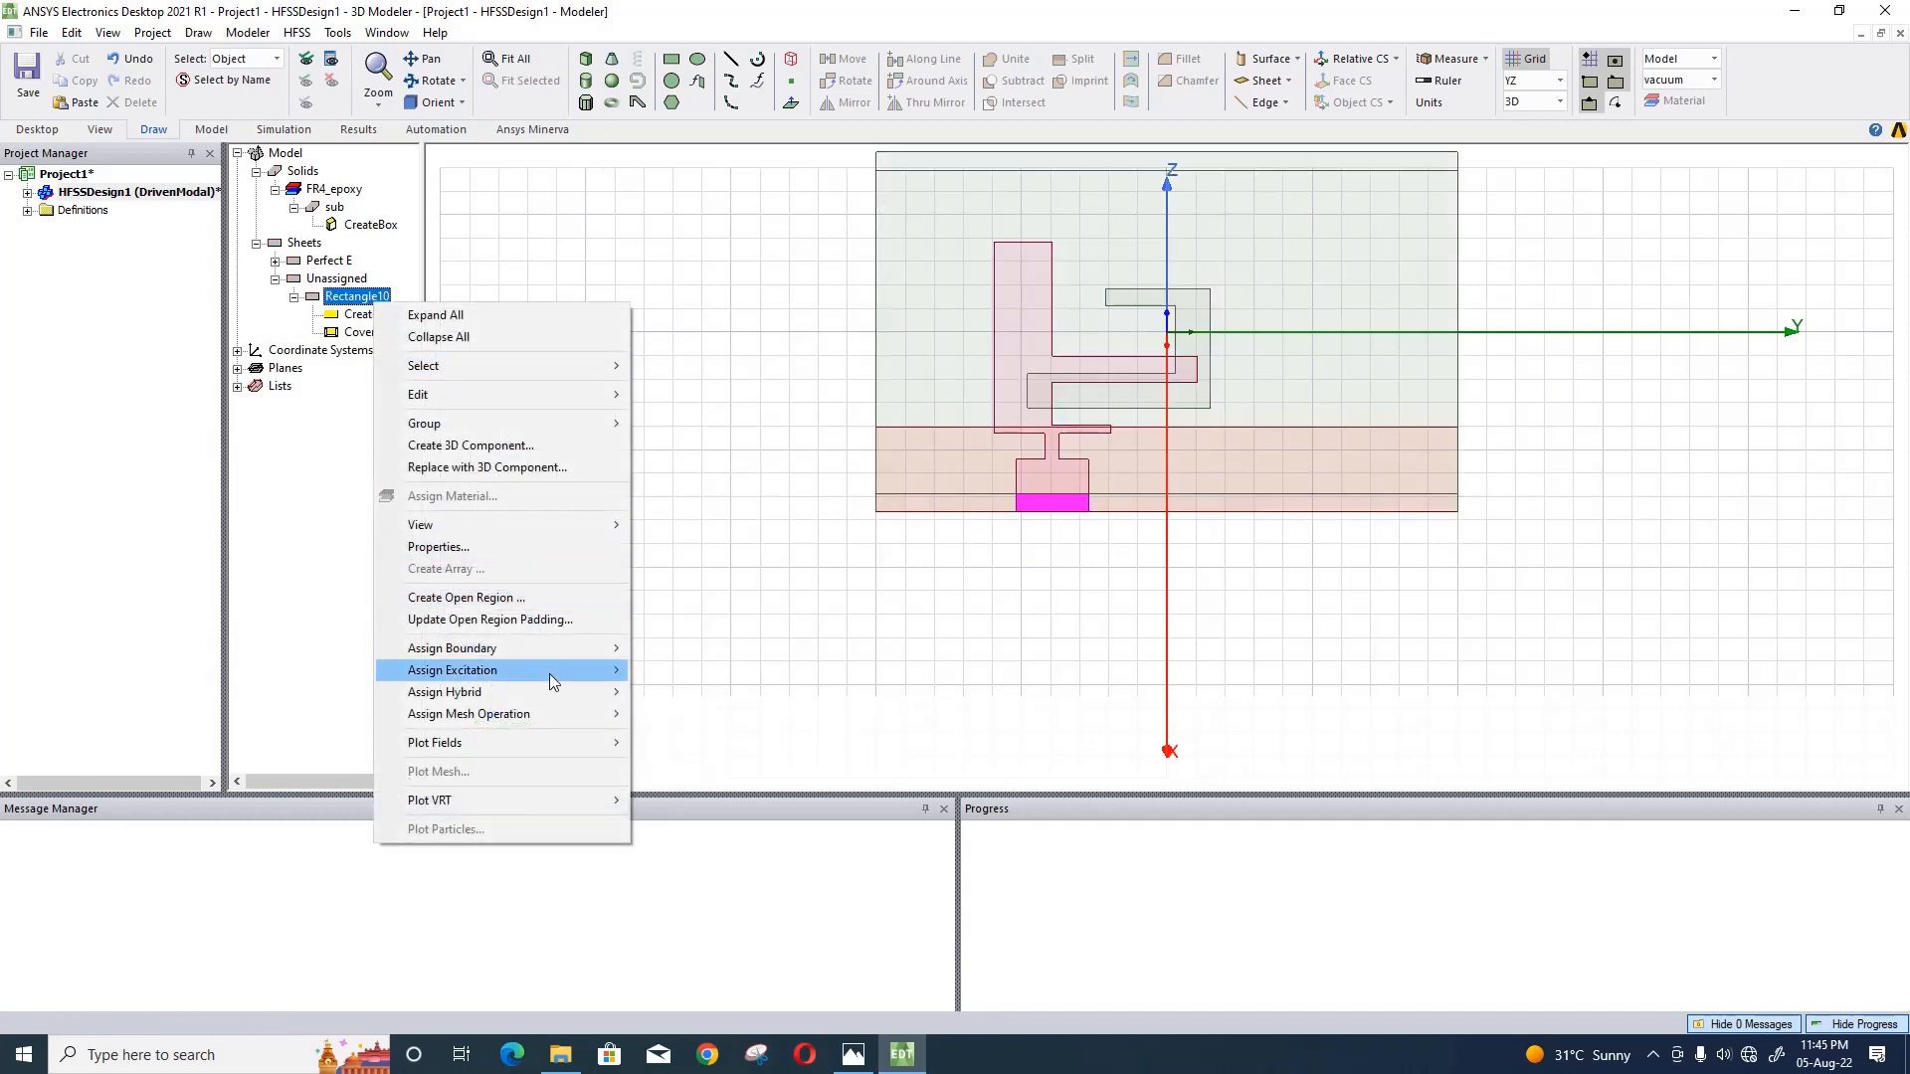
pyautogui.moveTo(554, 682)
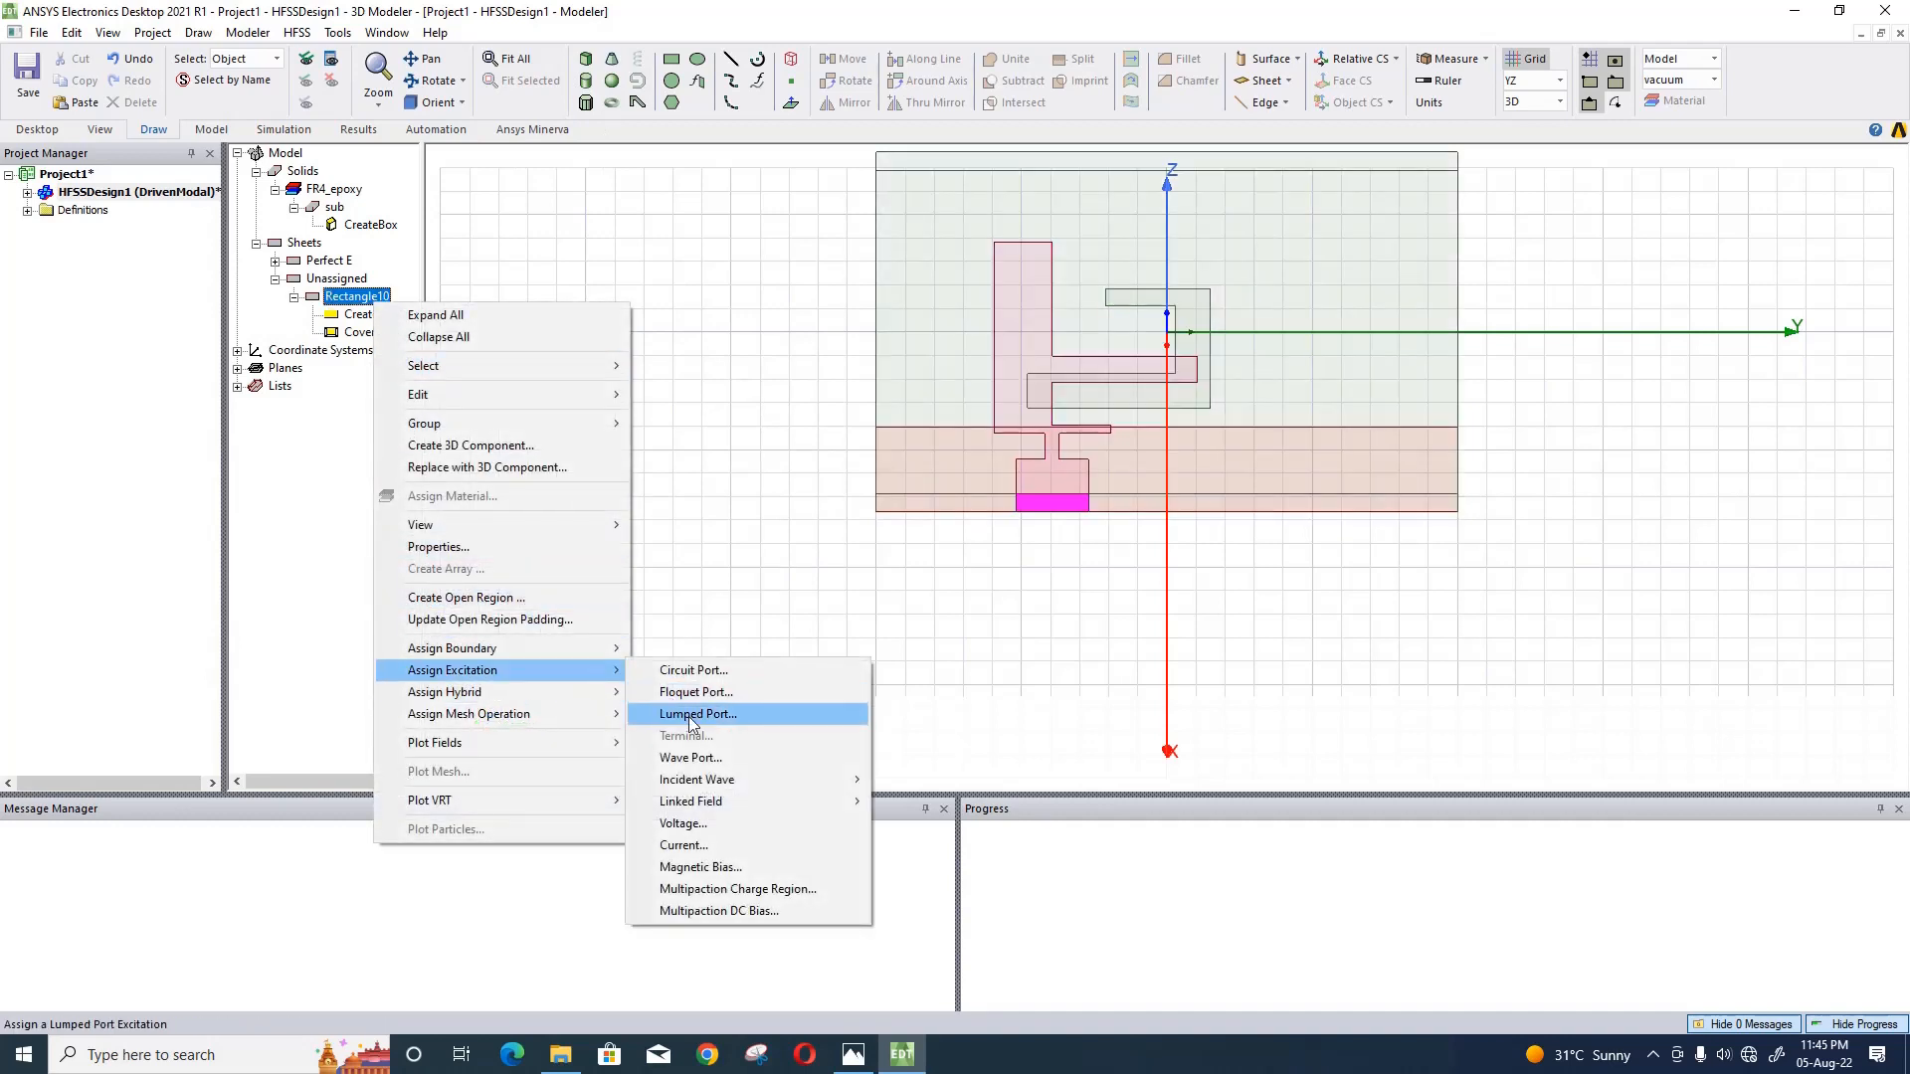
pyautogui.click(699, 536)
# - Begin assigning a lumped port excitation to the feed rectangle, with a full port impedance of 50 ohm
pyautogui.click(438, 103)
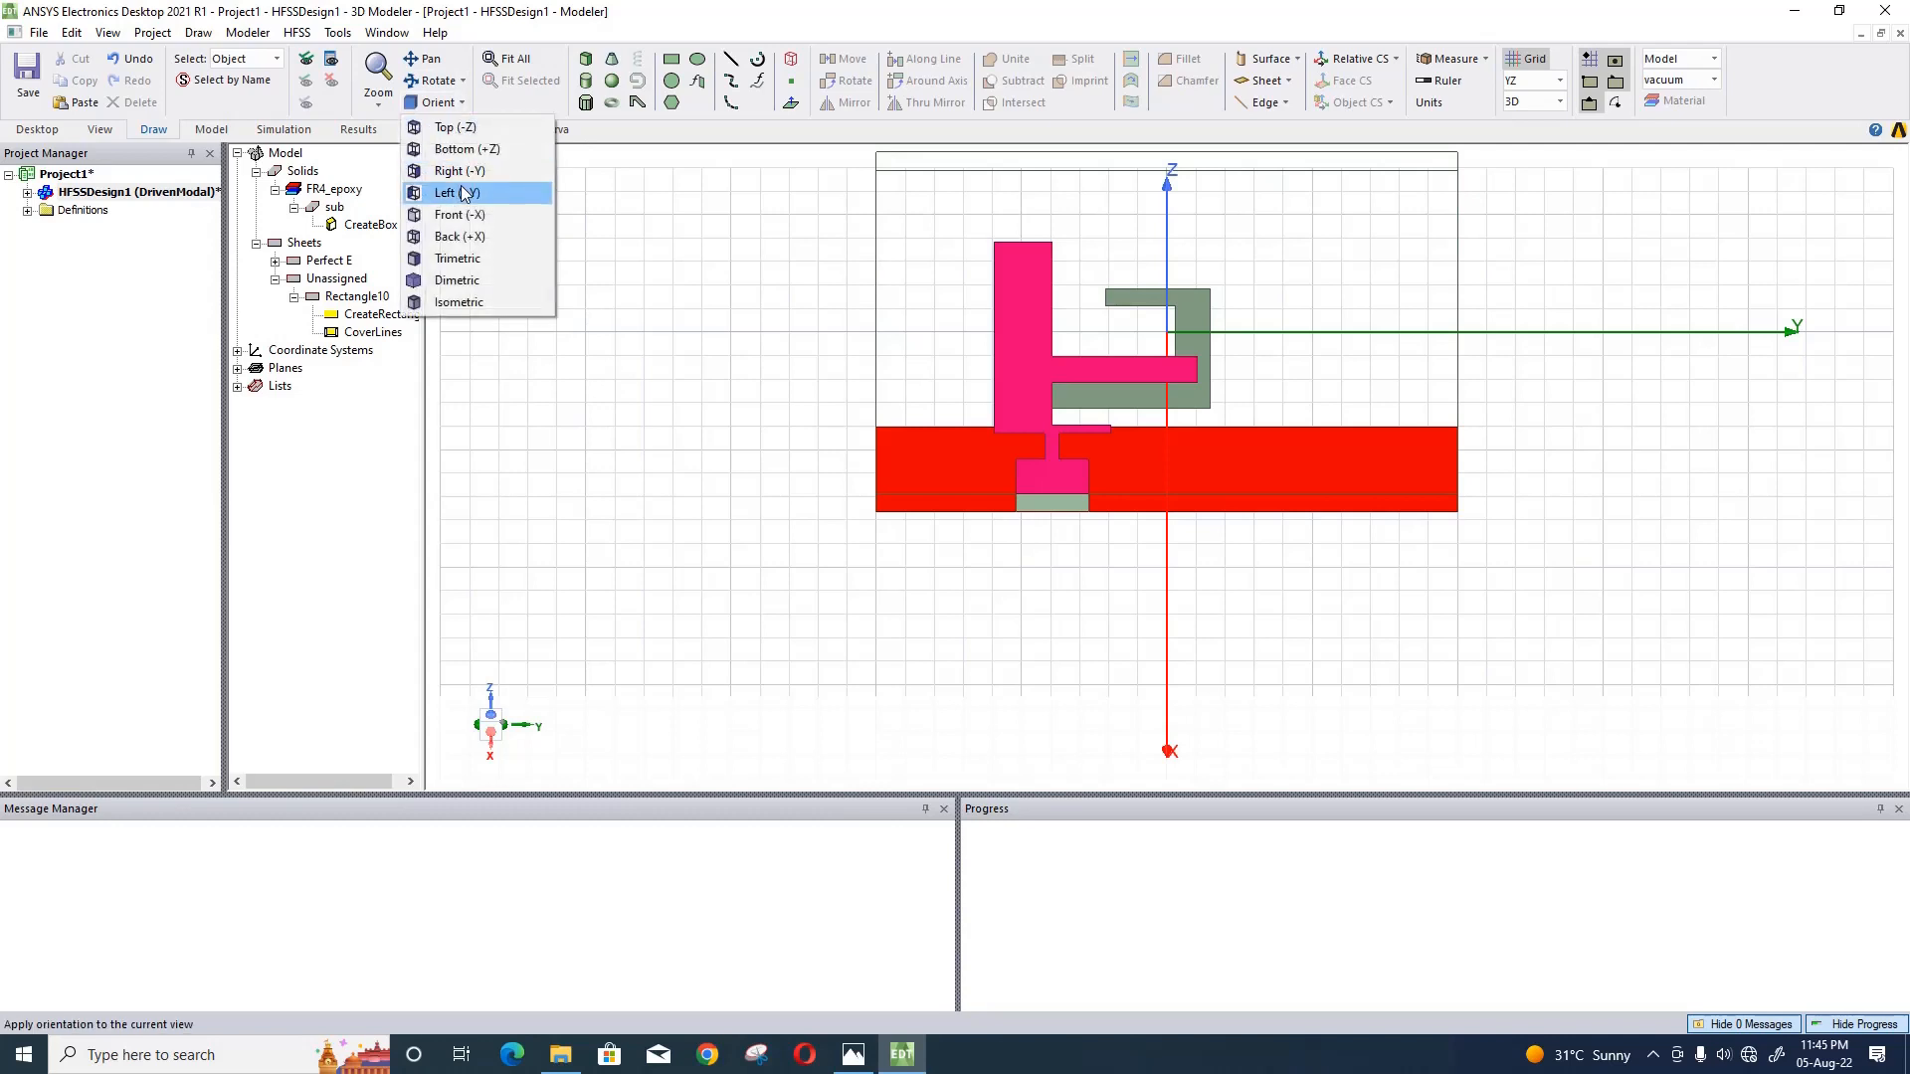
pyautogui.click(448, 214)
pyautogui.click(514, 59)
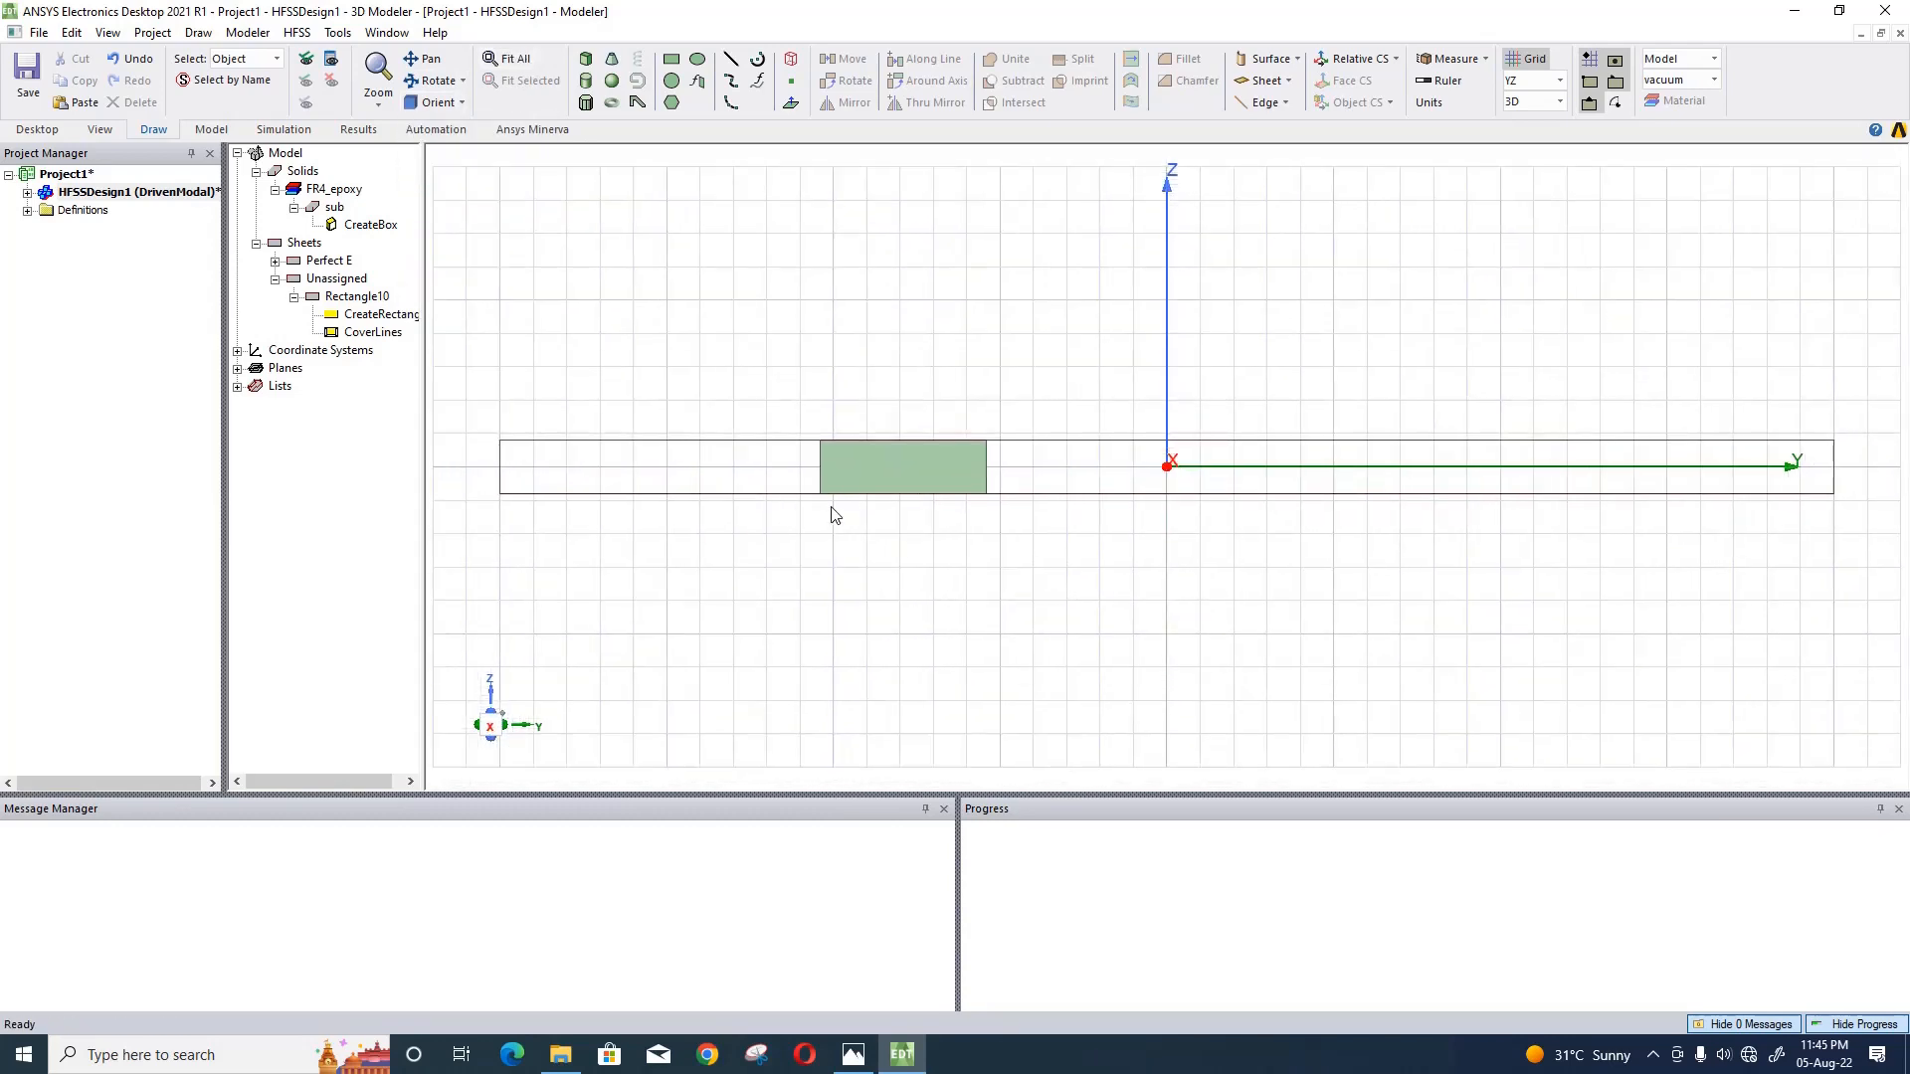
pyautogui.rightClick(365, 291)
pyautogui.moveTo(529, 665)
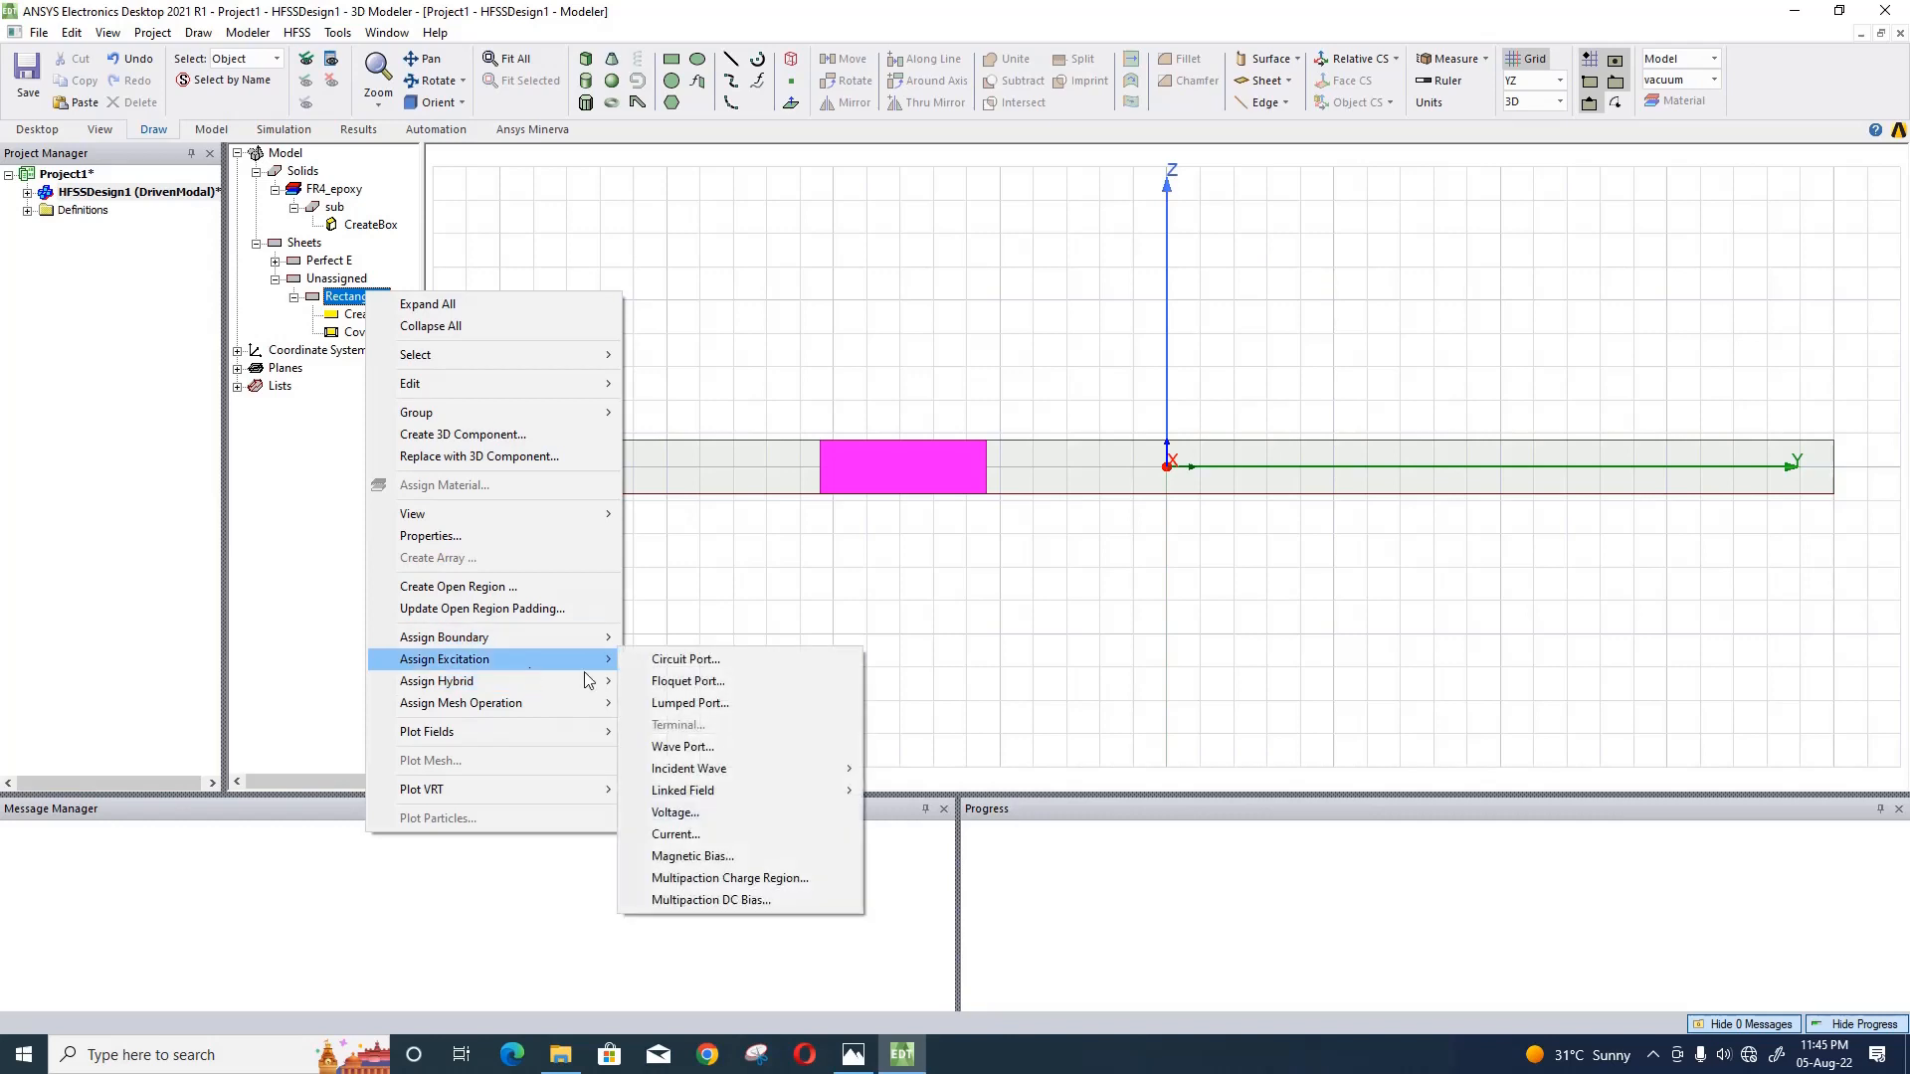
pyautogui.click(697, 717)
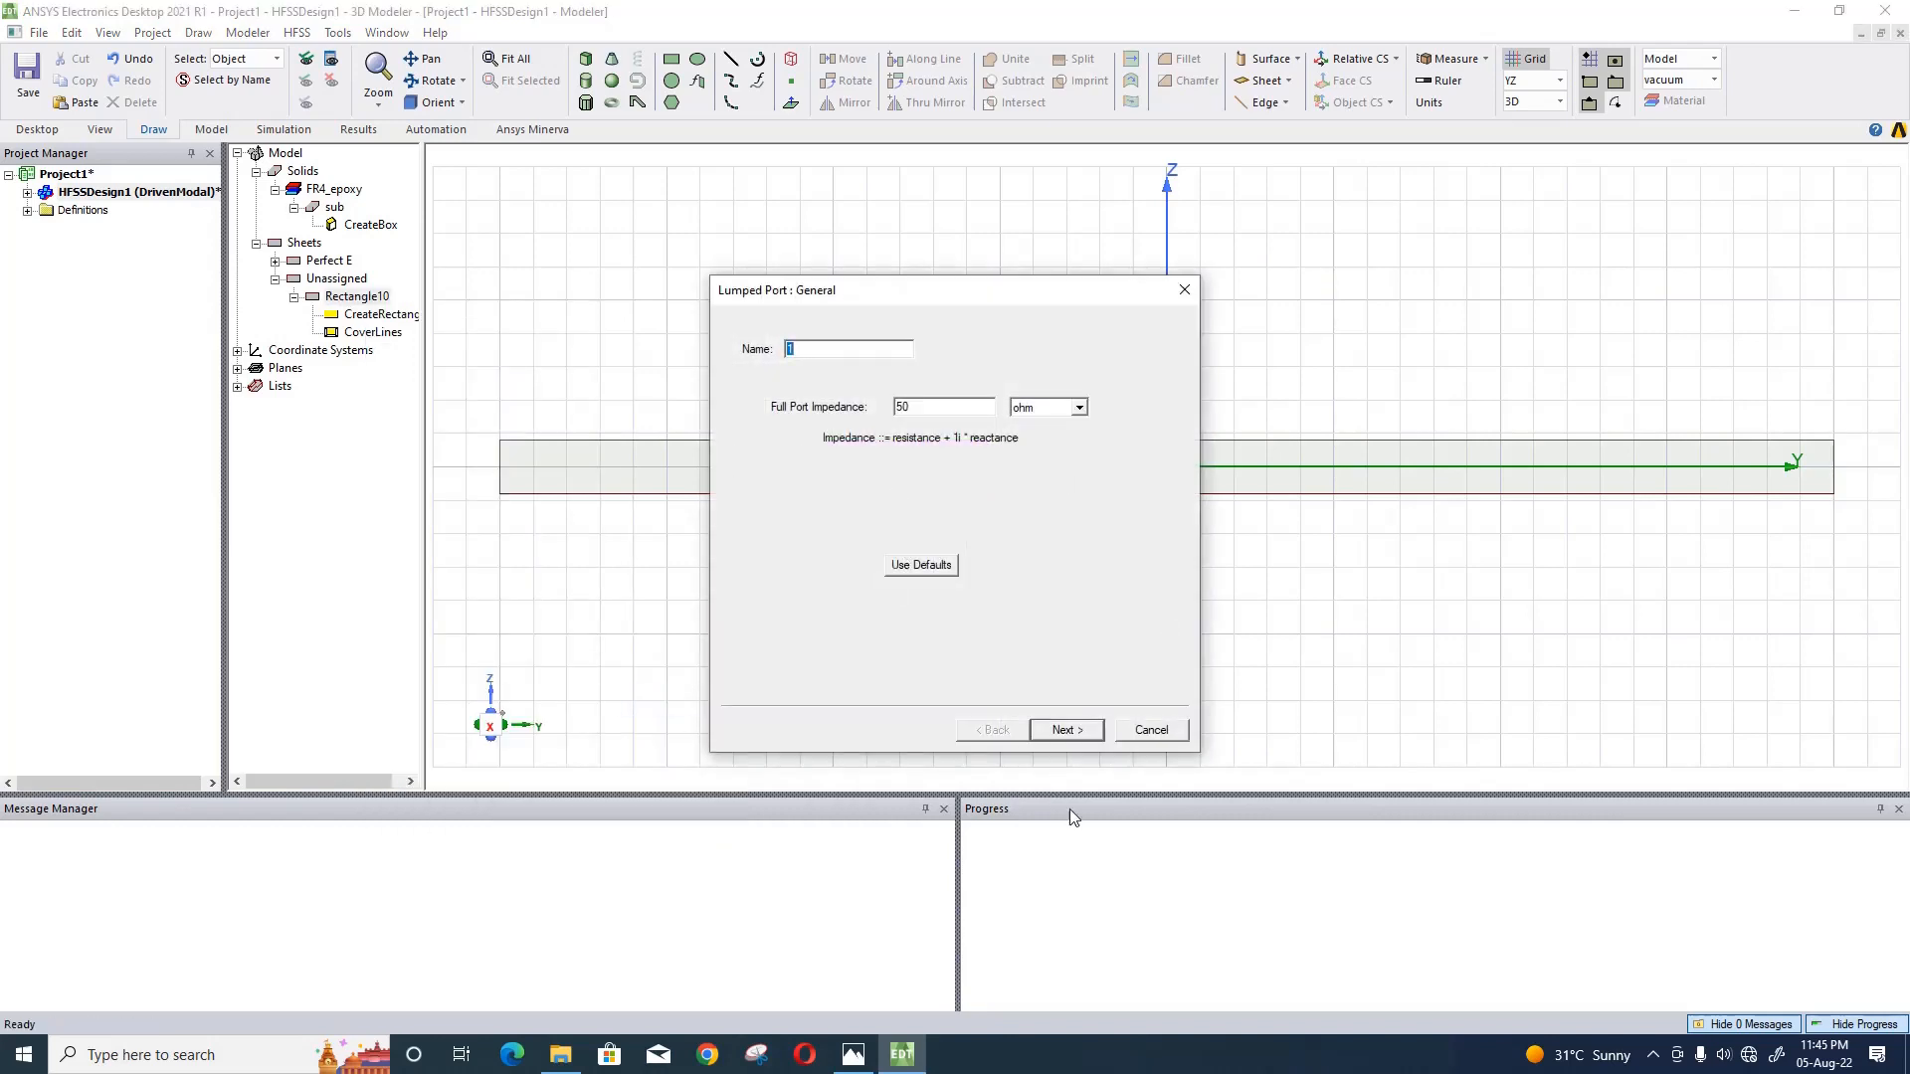
pyautogui.click(1062, 730)
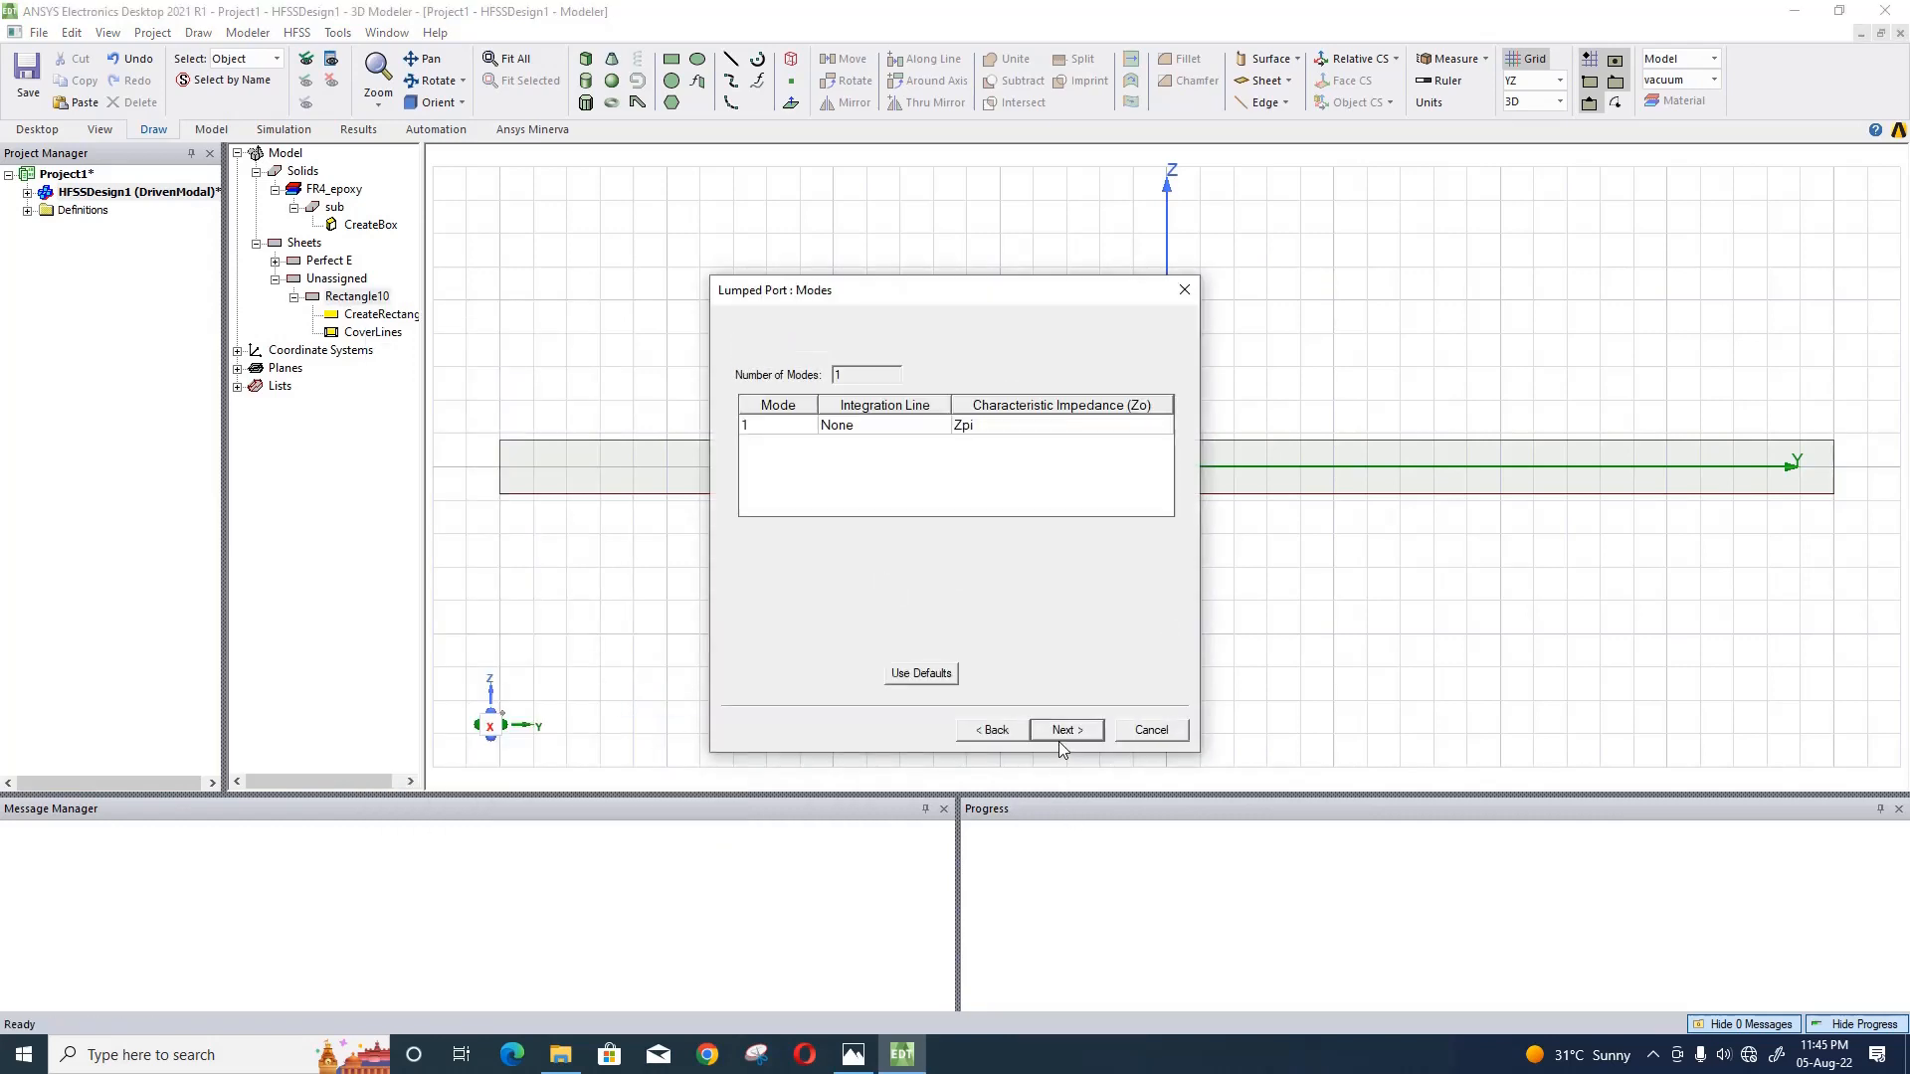
# - Draw the port's integration line from the midpoint of the rectangle's lower edge to its upper edge midpoint, and finish the port
pyautogui.click(908, 430)
pyautogui.click(907, 467)
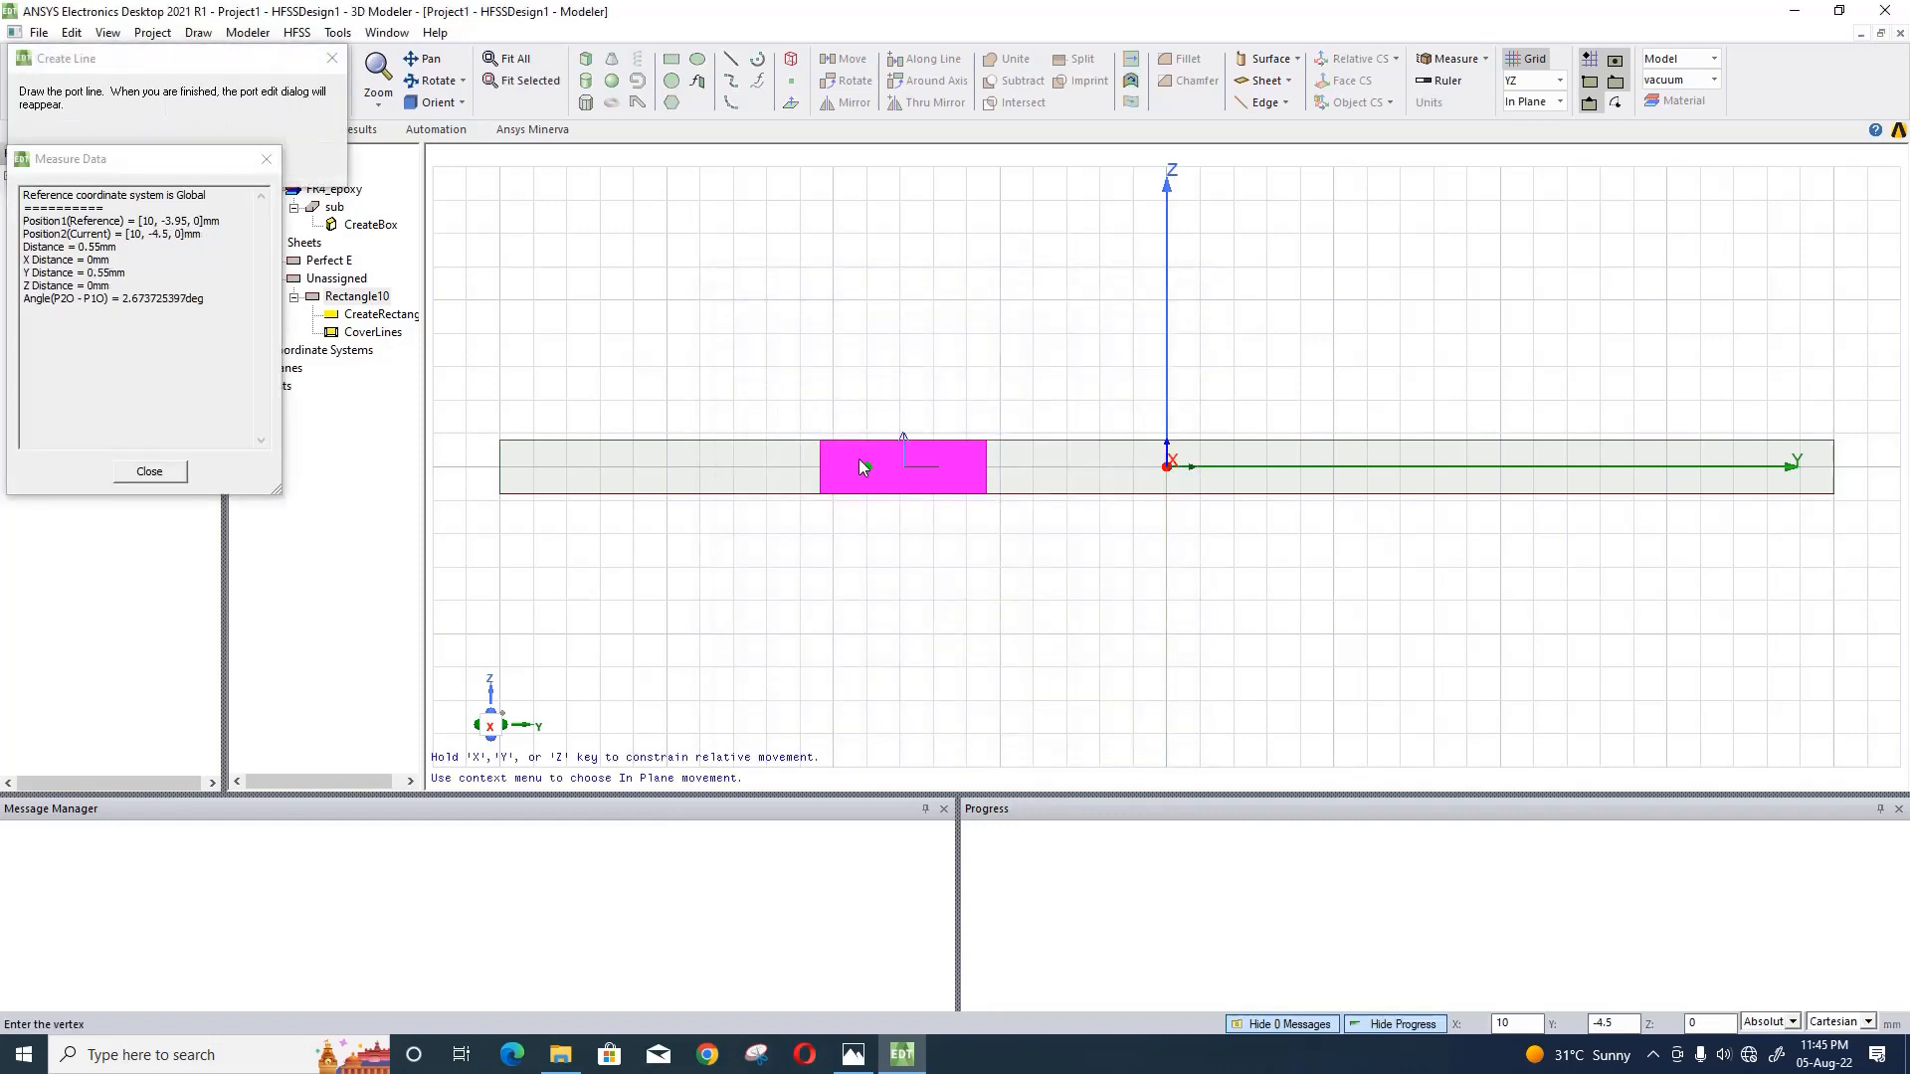
pyautogui.click(901, 493)
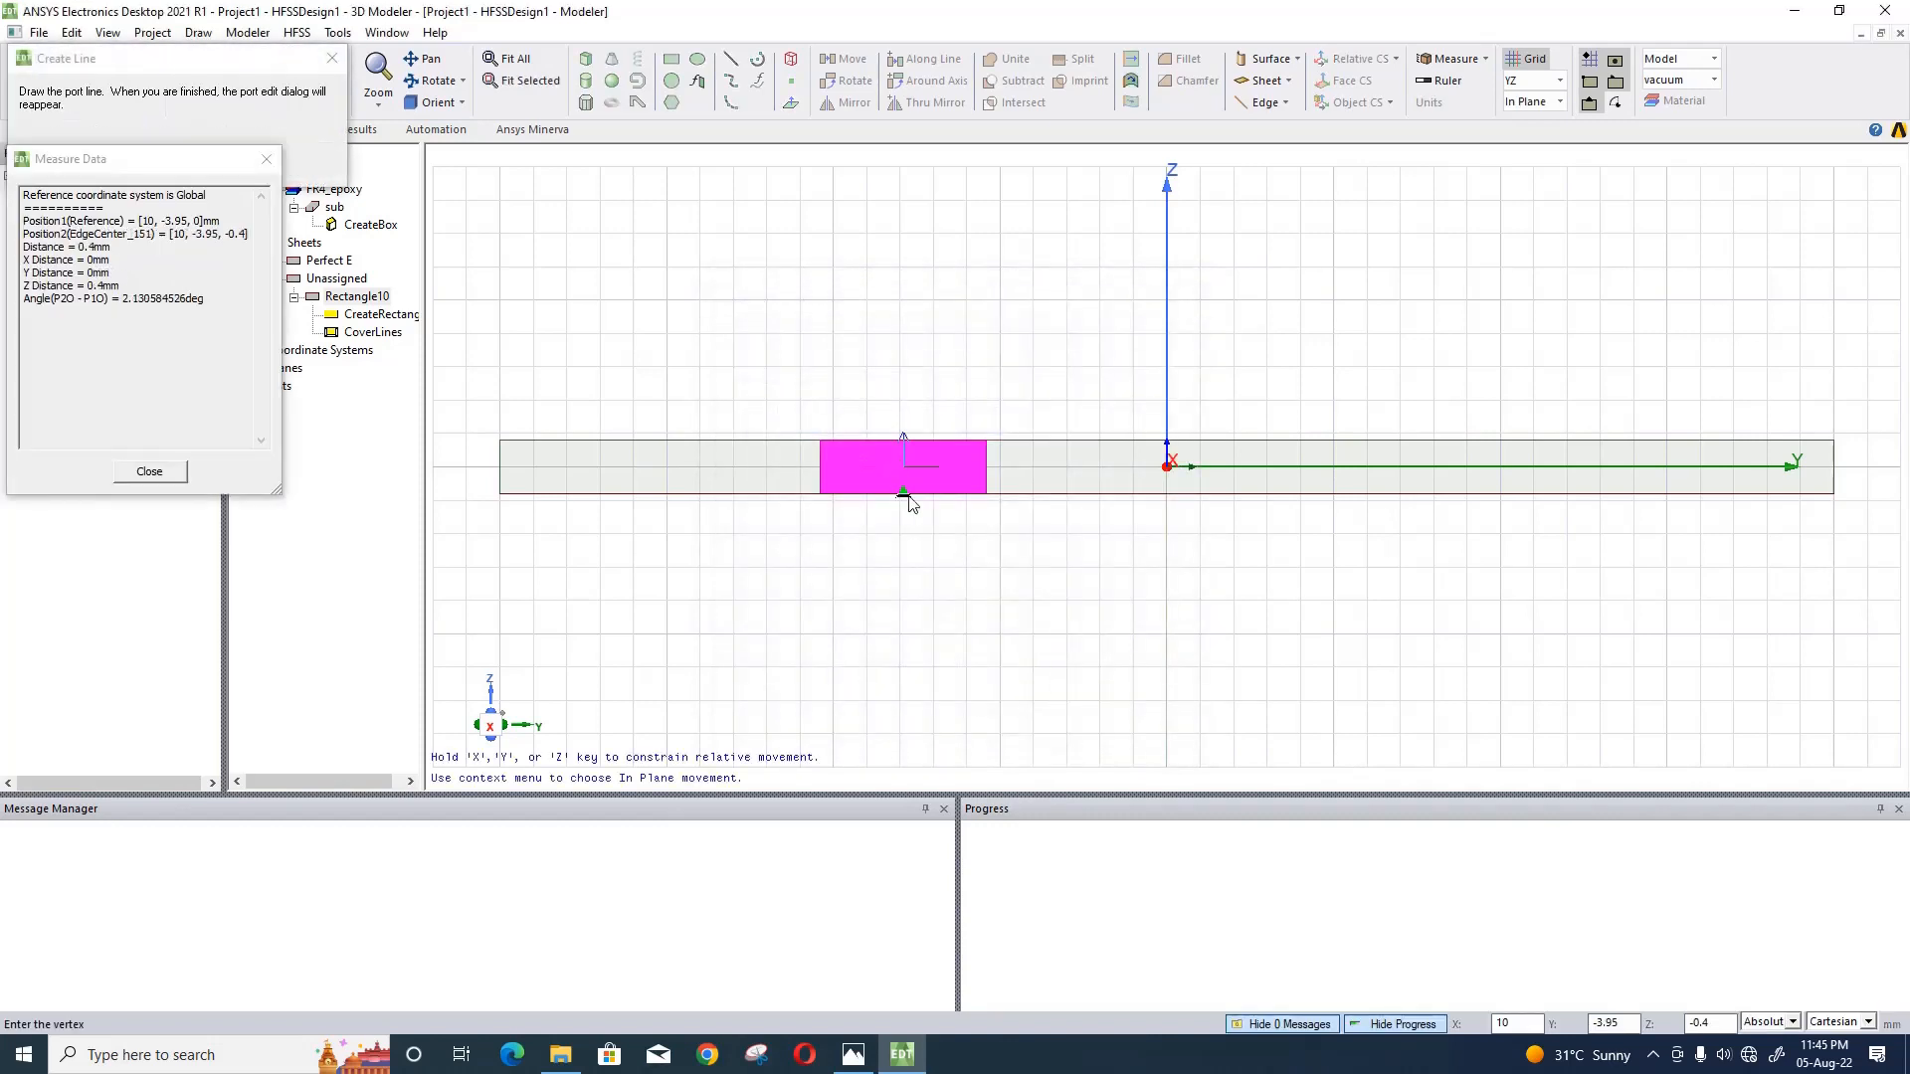
pyautogui.click(903, 440)
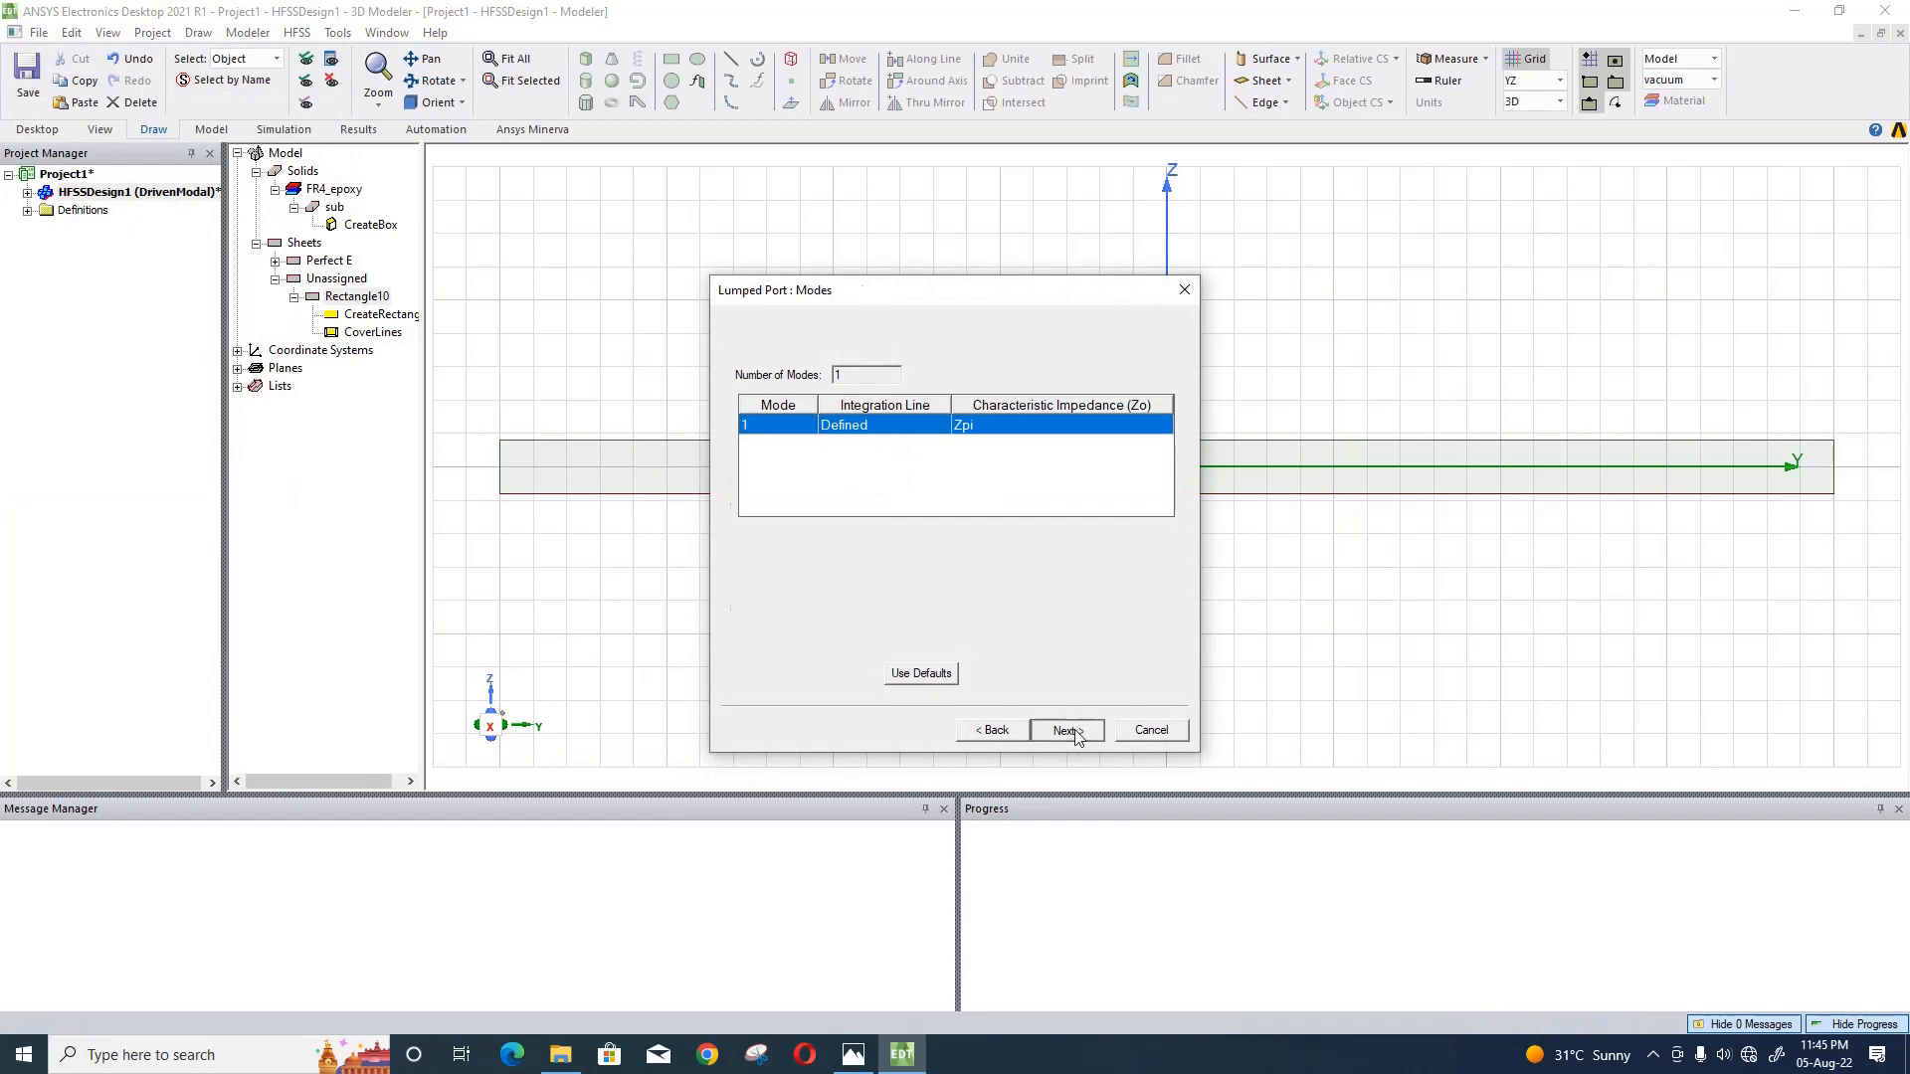
pyautogui.click(1066, 731)
pyautogui.click(1067, 731)
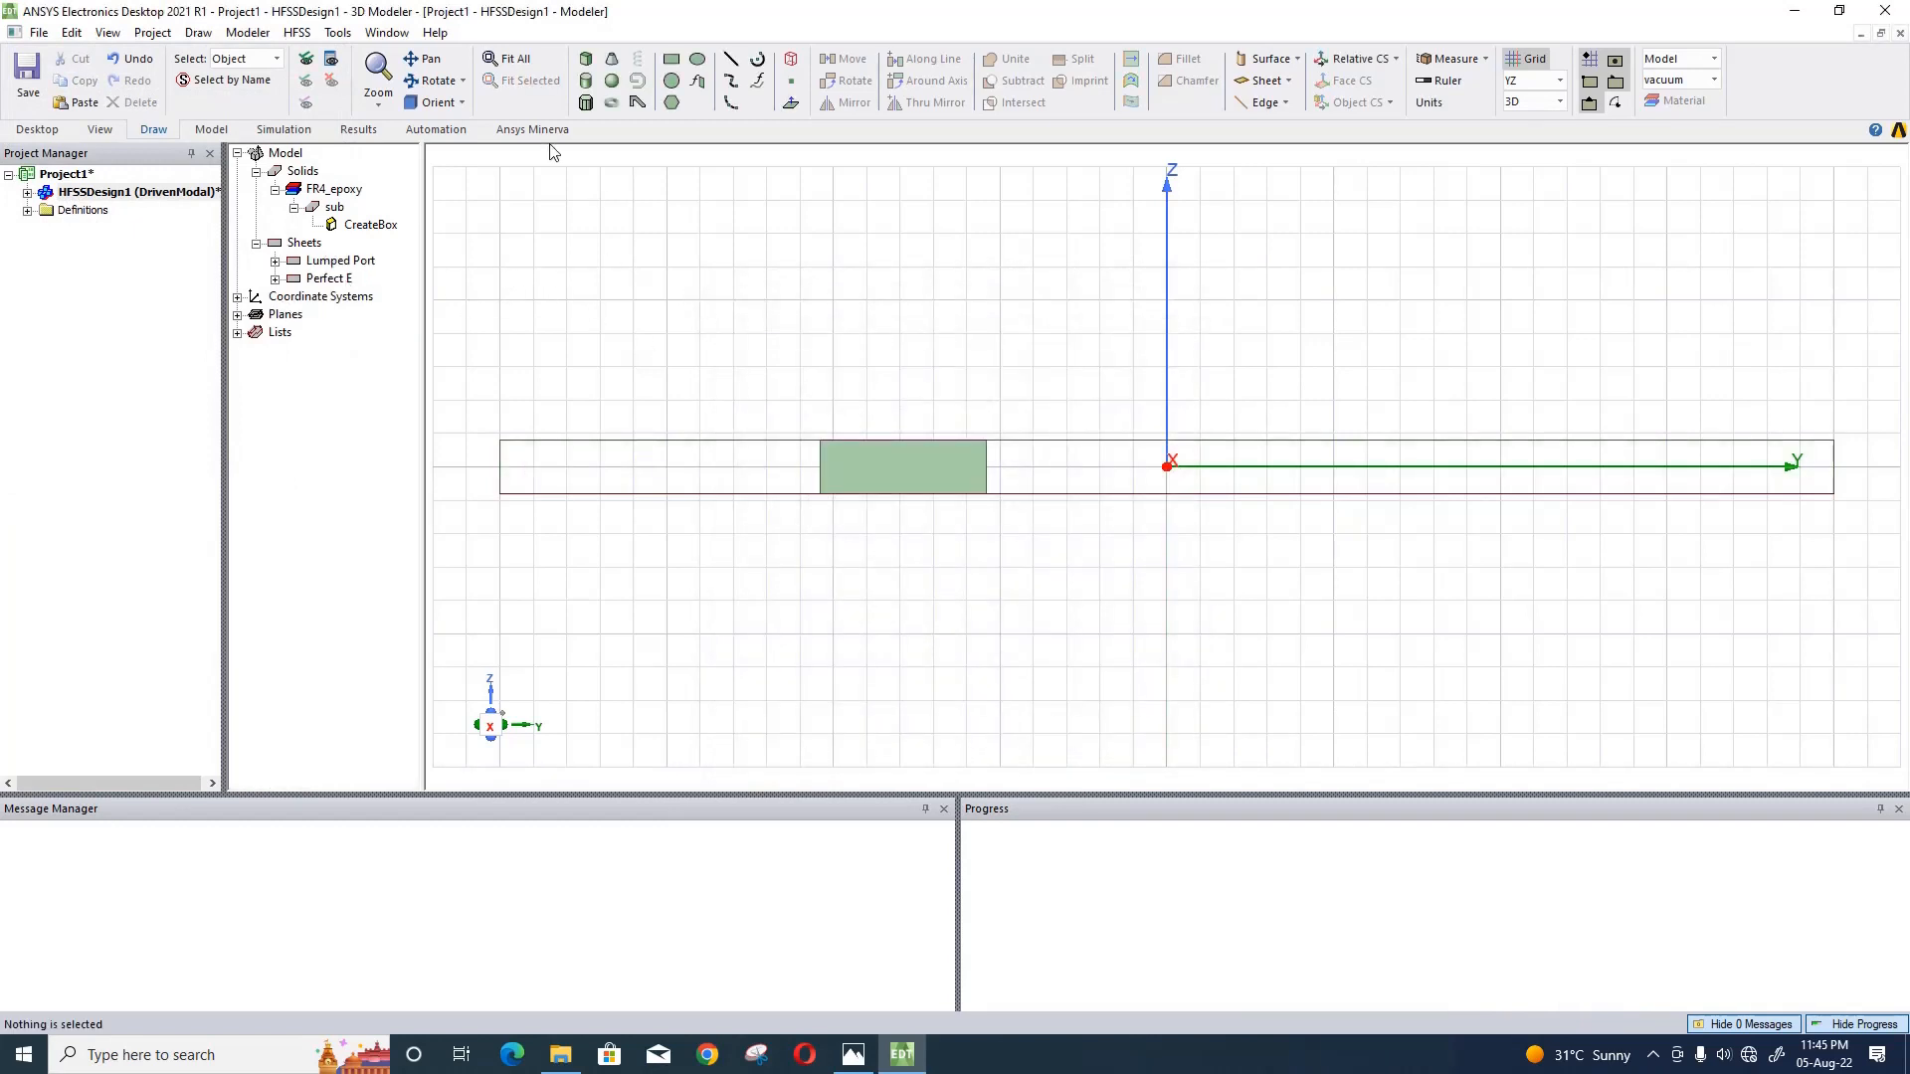
# - Set the drawing plane back to XY and show the whole antenna from the top (-Z)
pyautogui.click(1560, 81)
pyautogui.click(1554, 103)
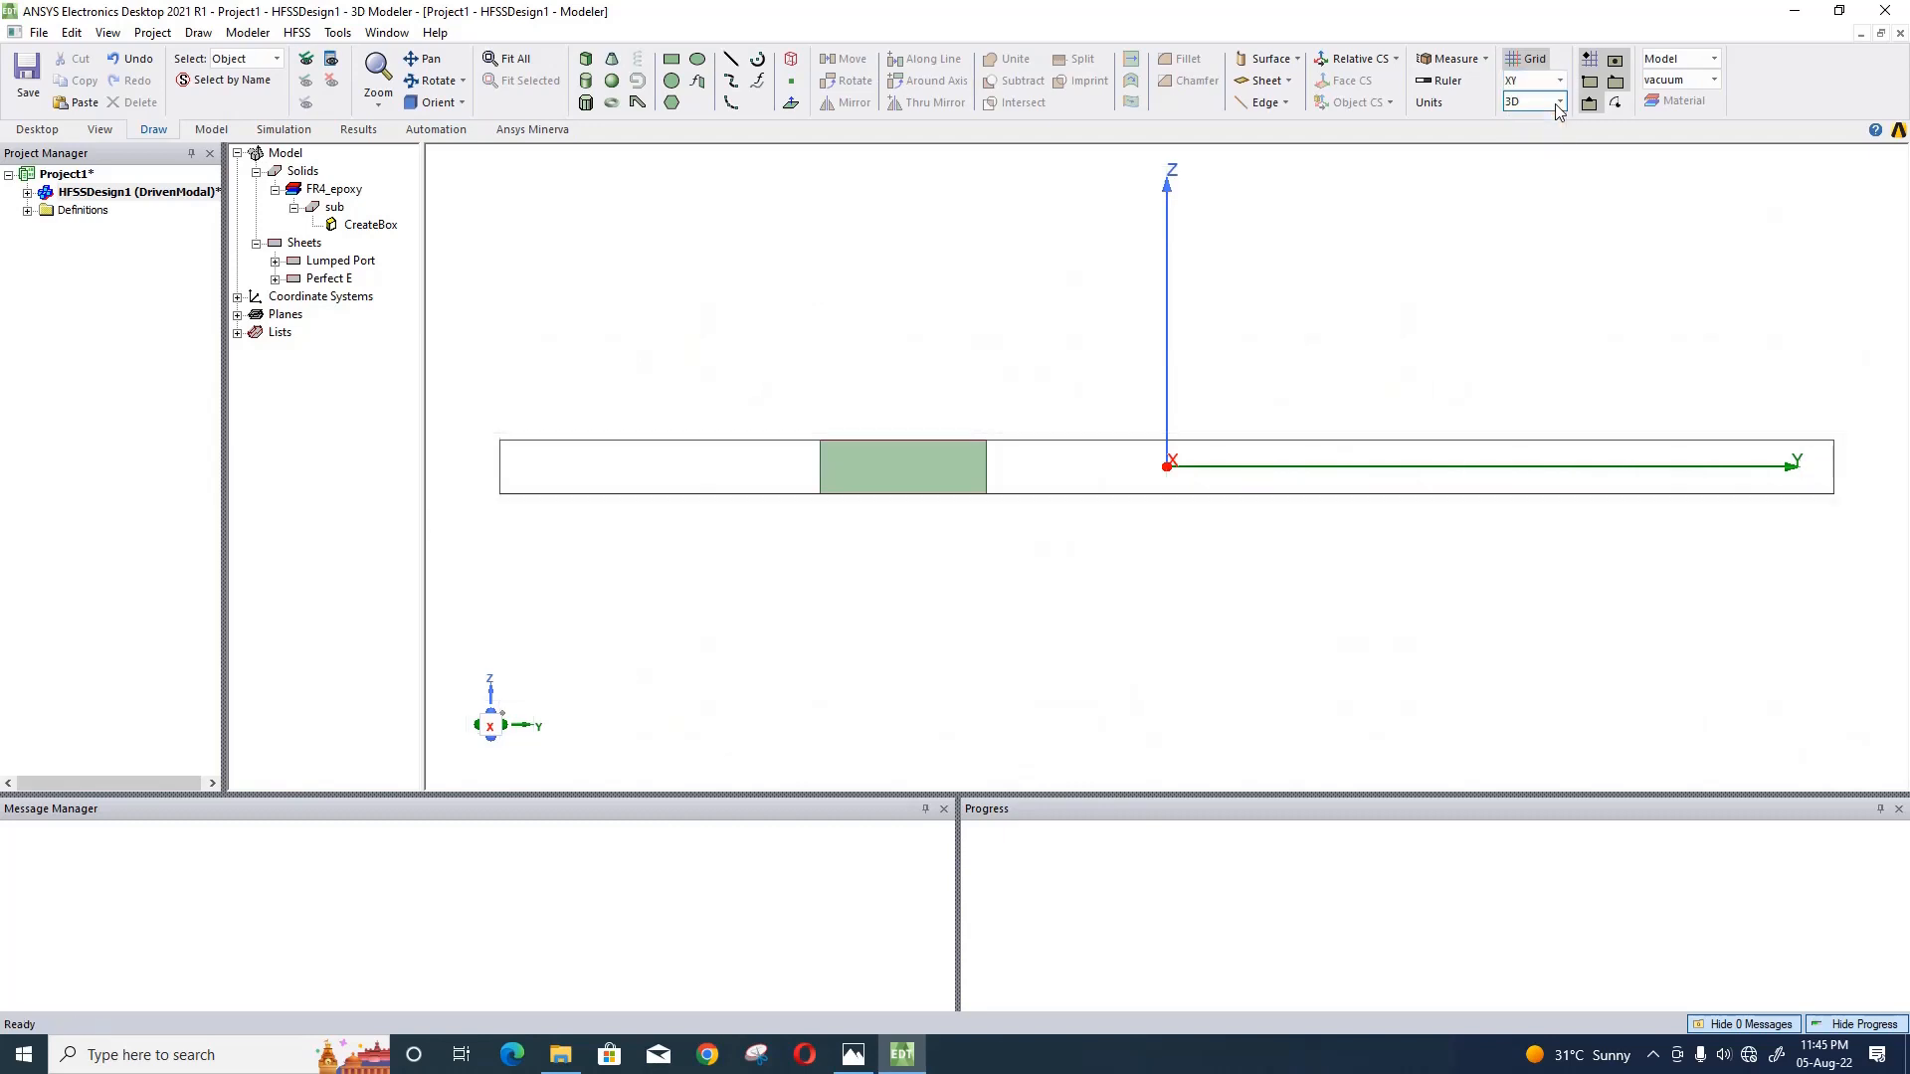
pyautogui.click(438, 102)
pyautogui.click(478, 127)
pyautogui.click(531, 67)
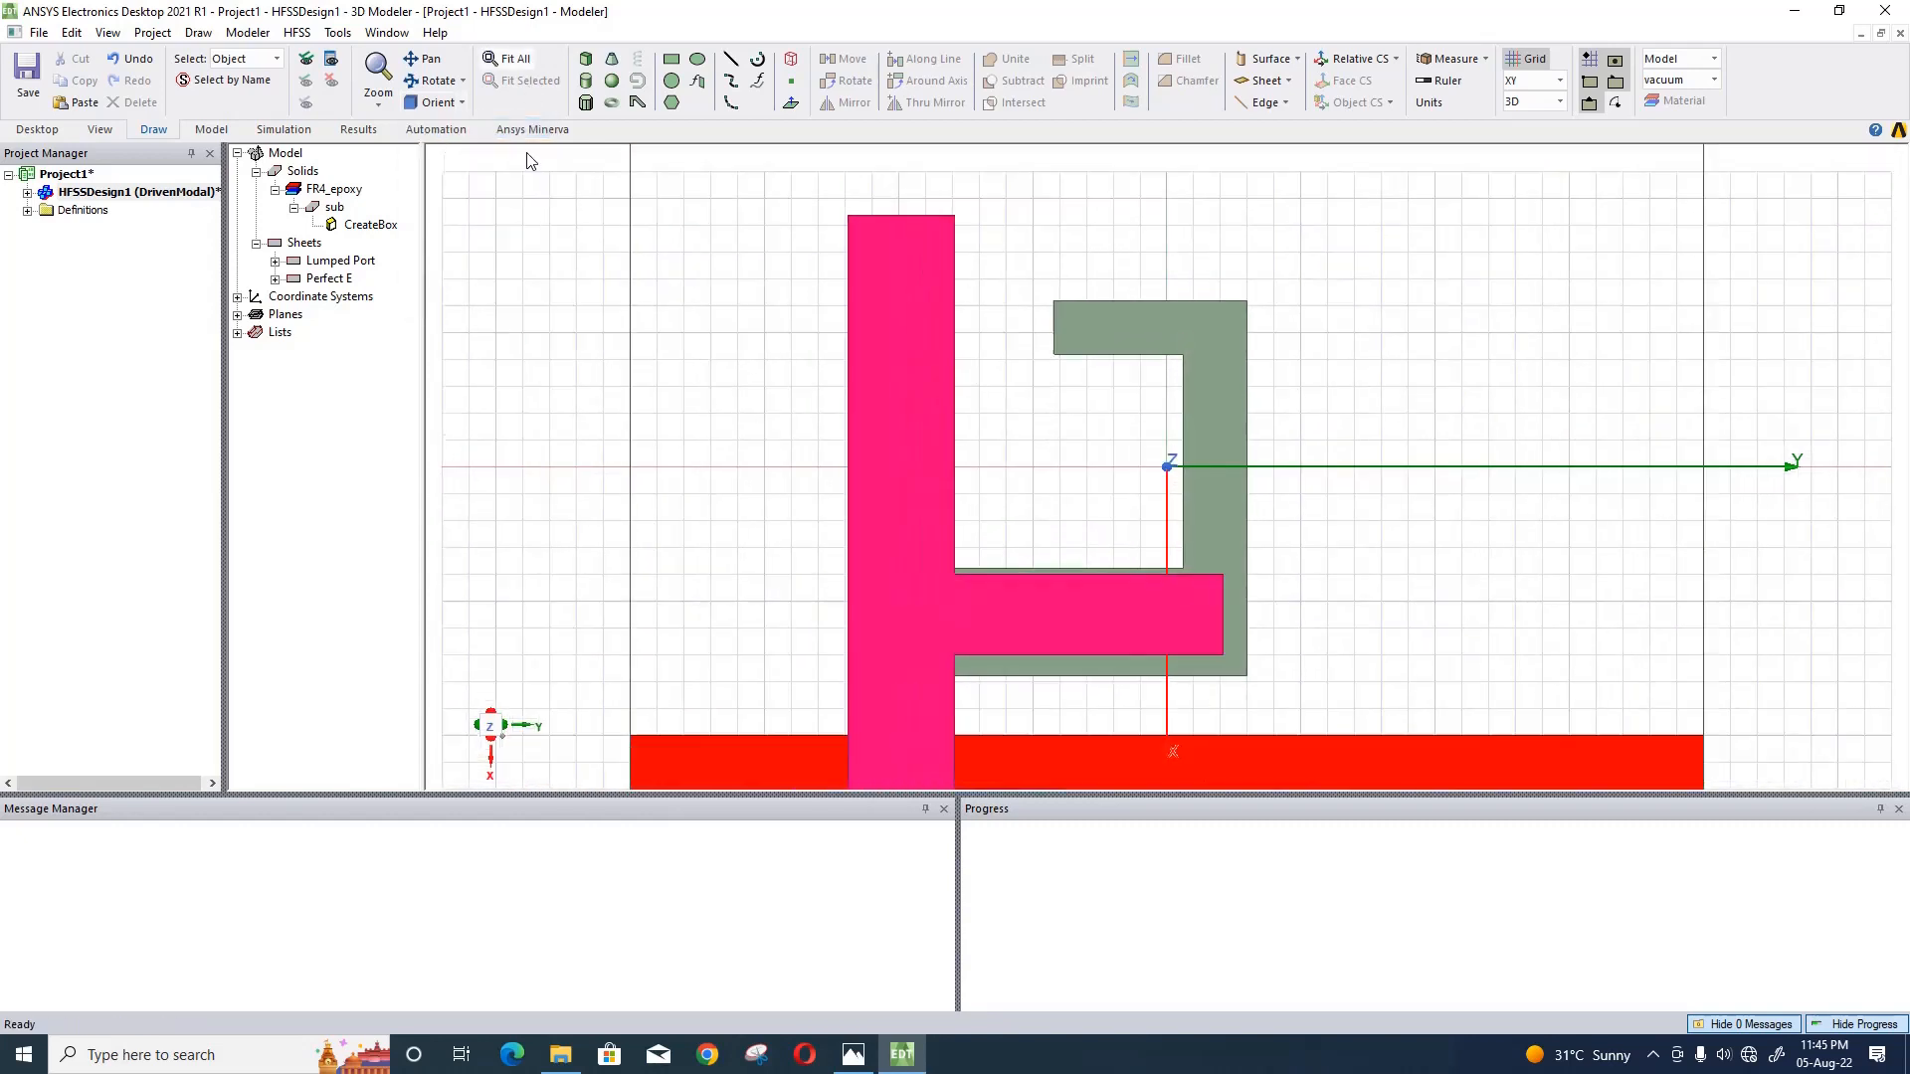
# - Create an open region with a Radiation boundary around the antenna, specifying its operating frequency in GHz
pyautogui.rightClick(547, 290)
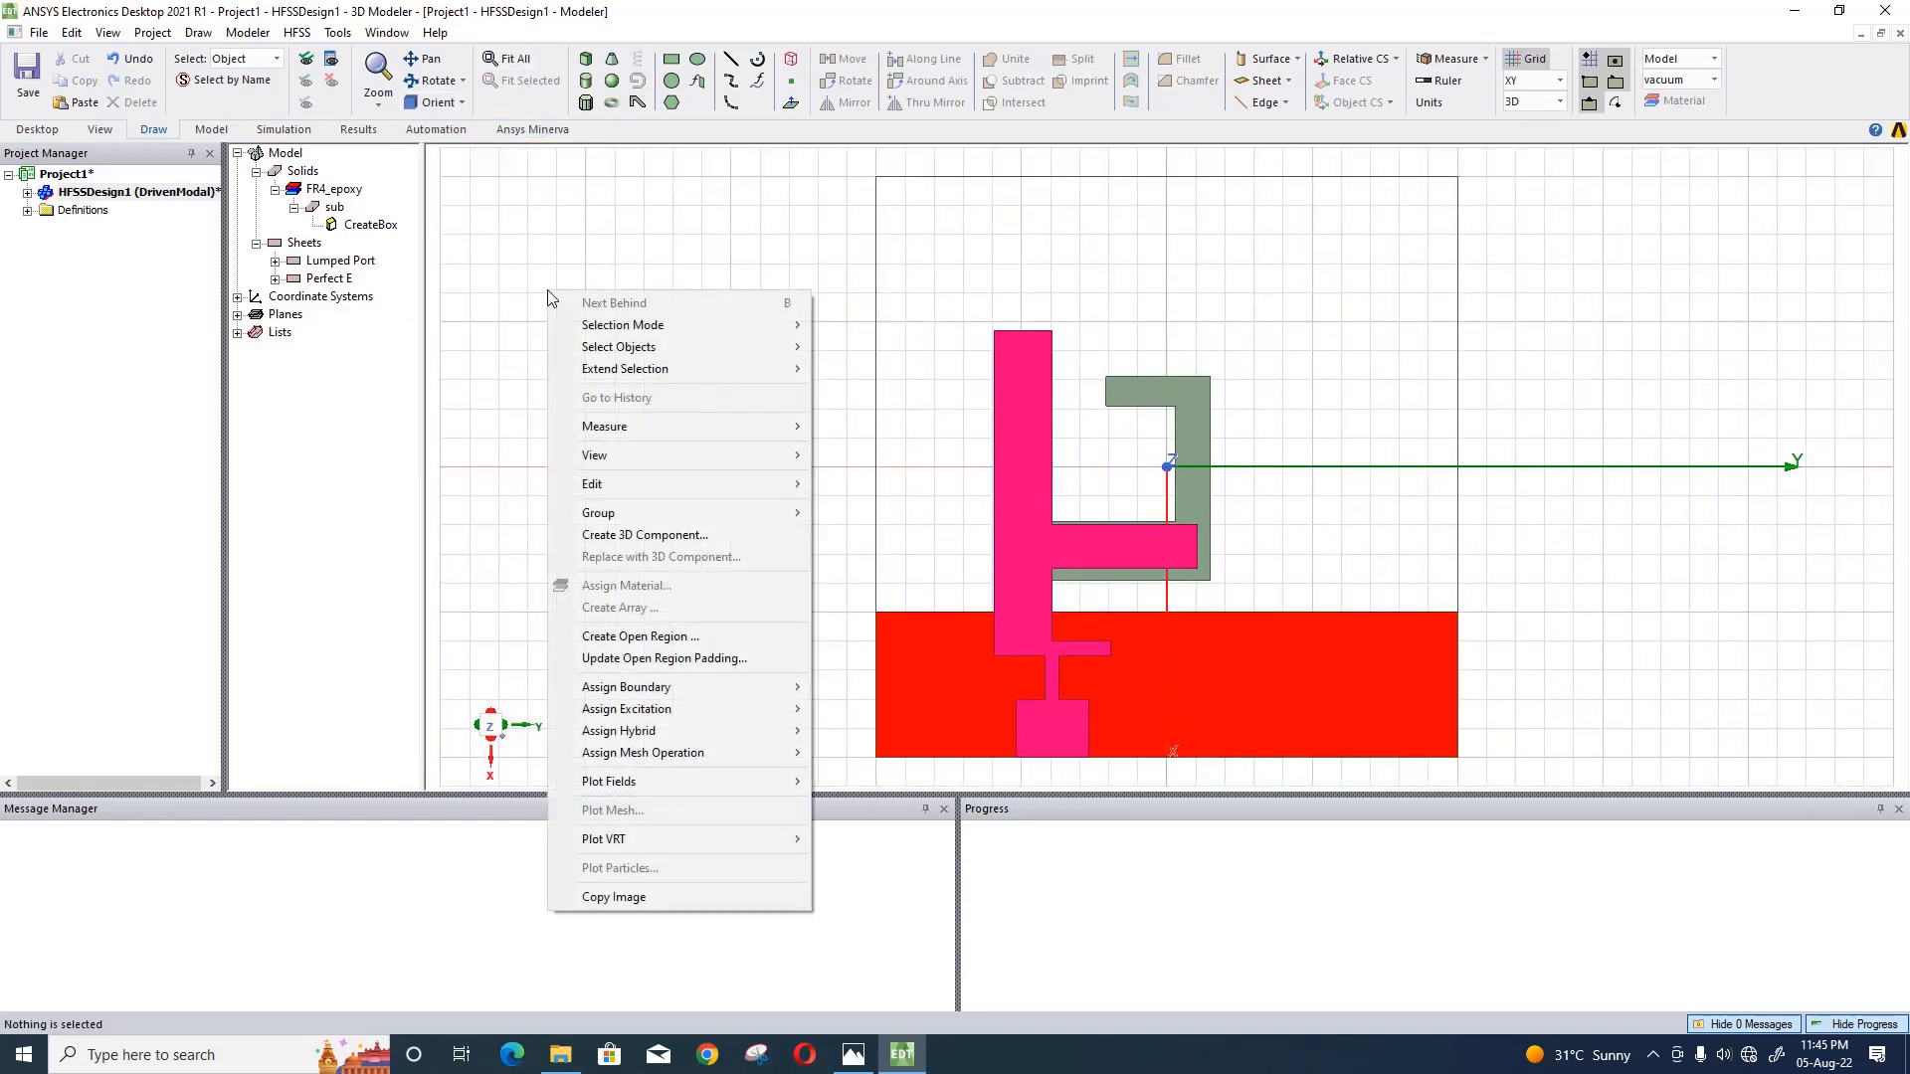
pyautogui.click(732, 642)
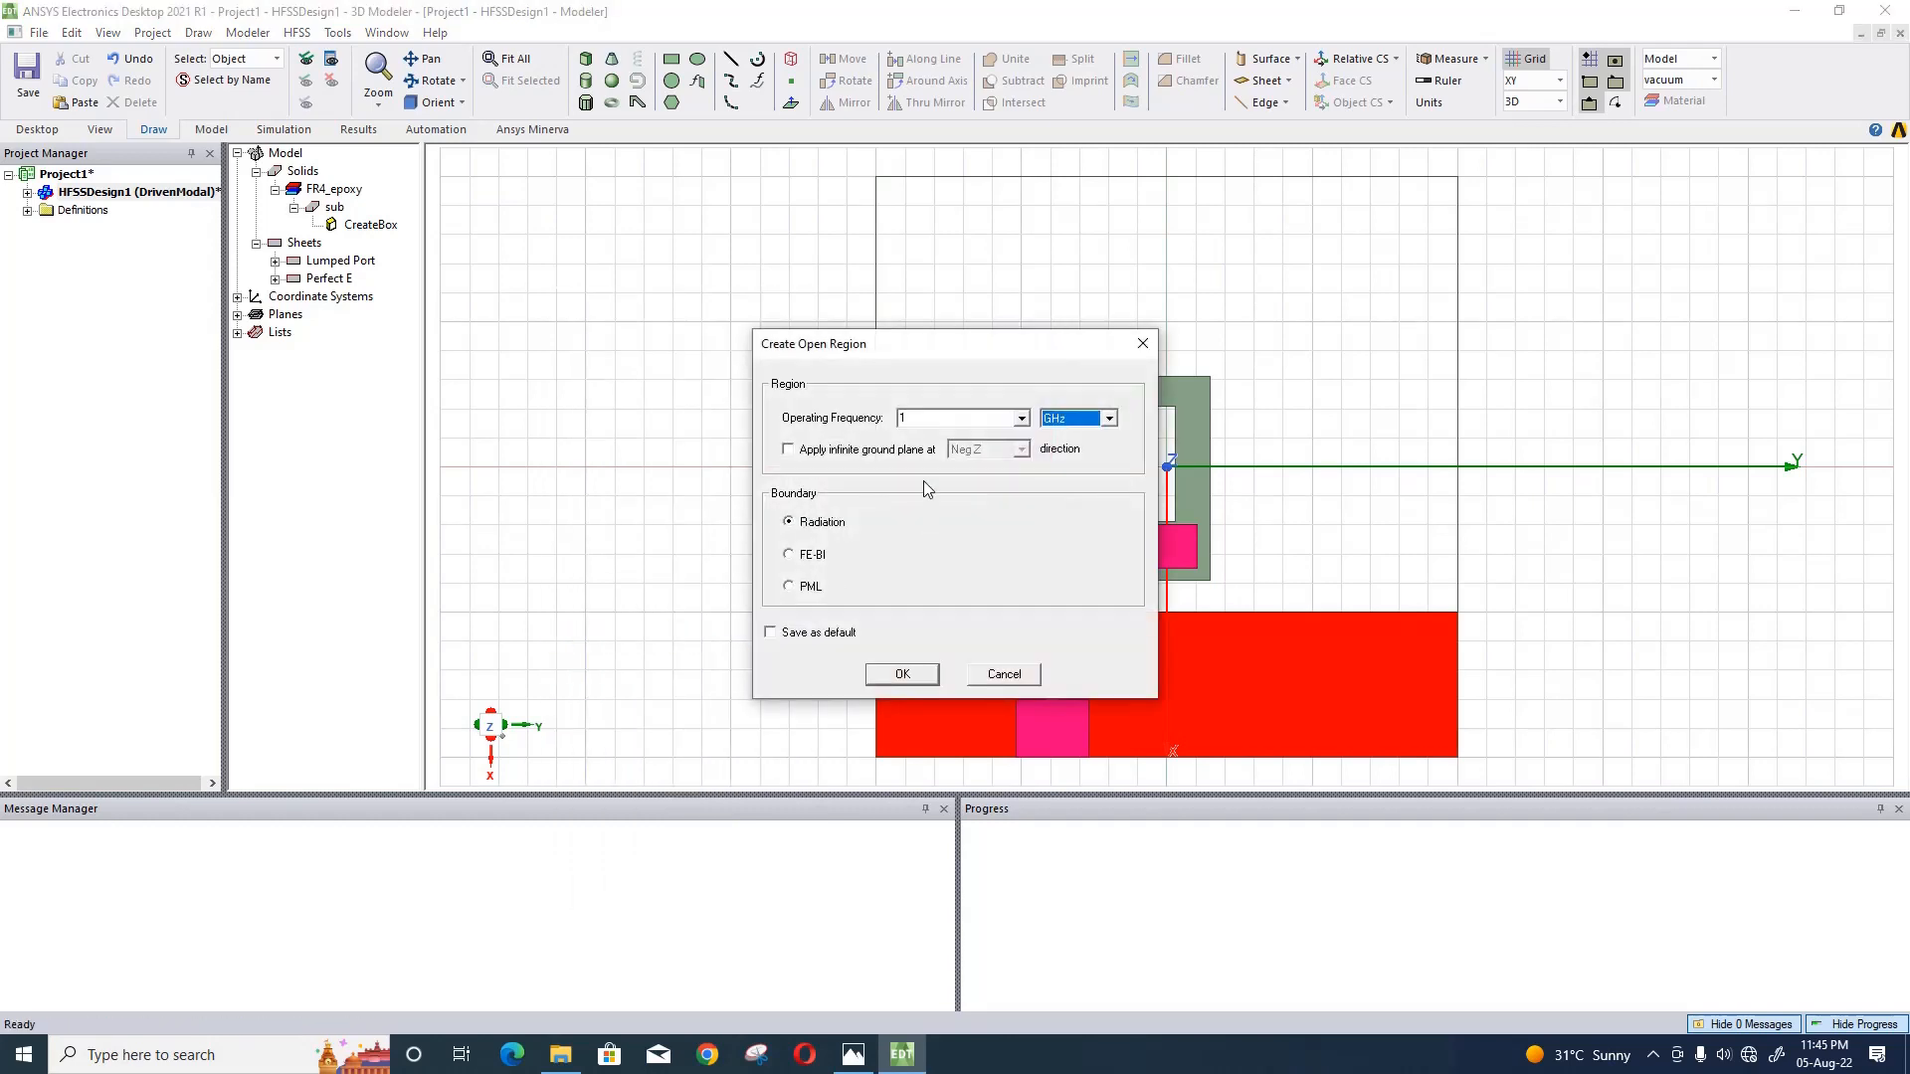
pyautogui.click(922, 419)
pyautogui.click(934, 674)
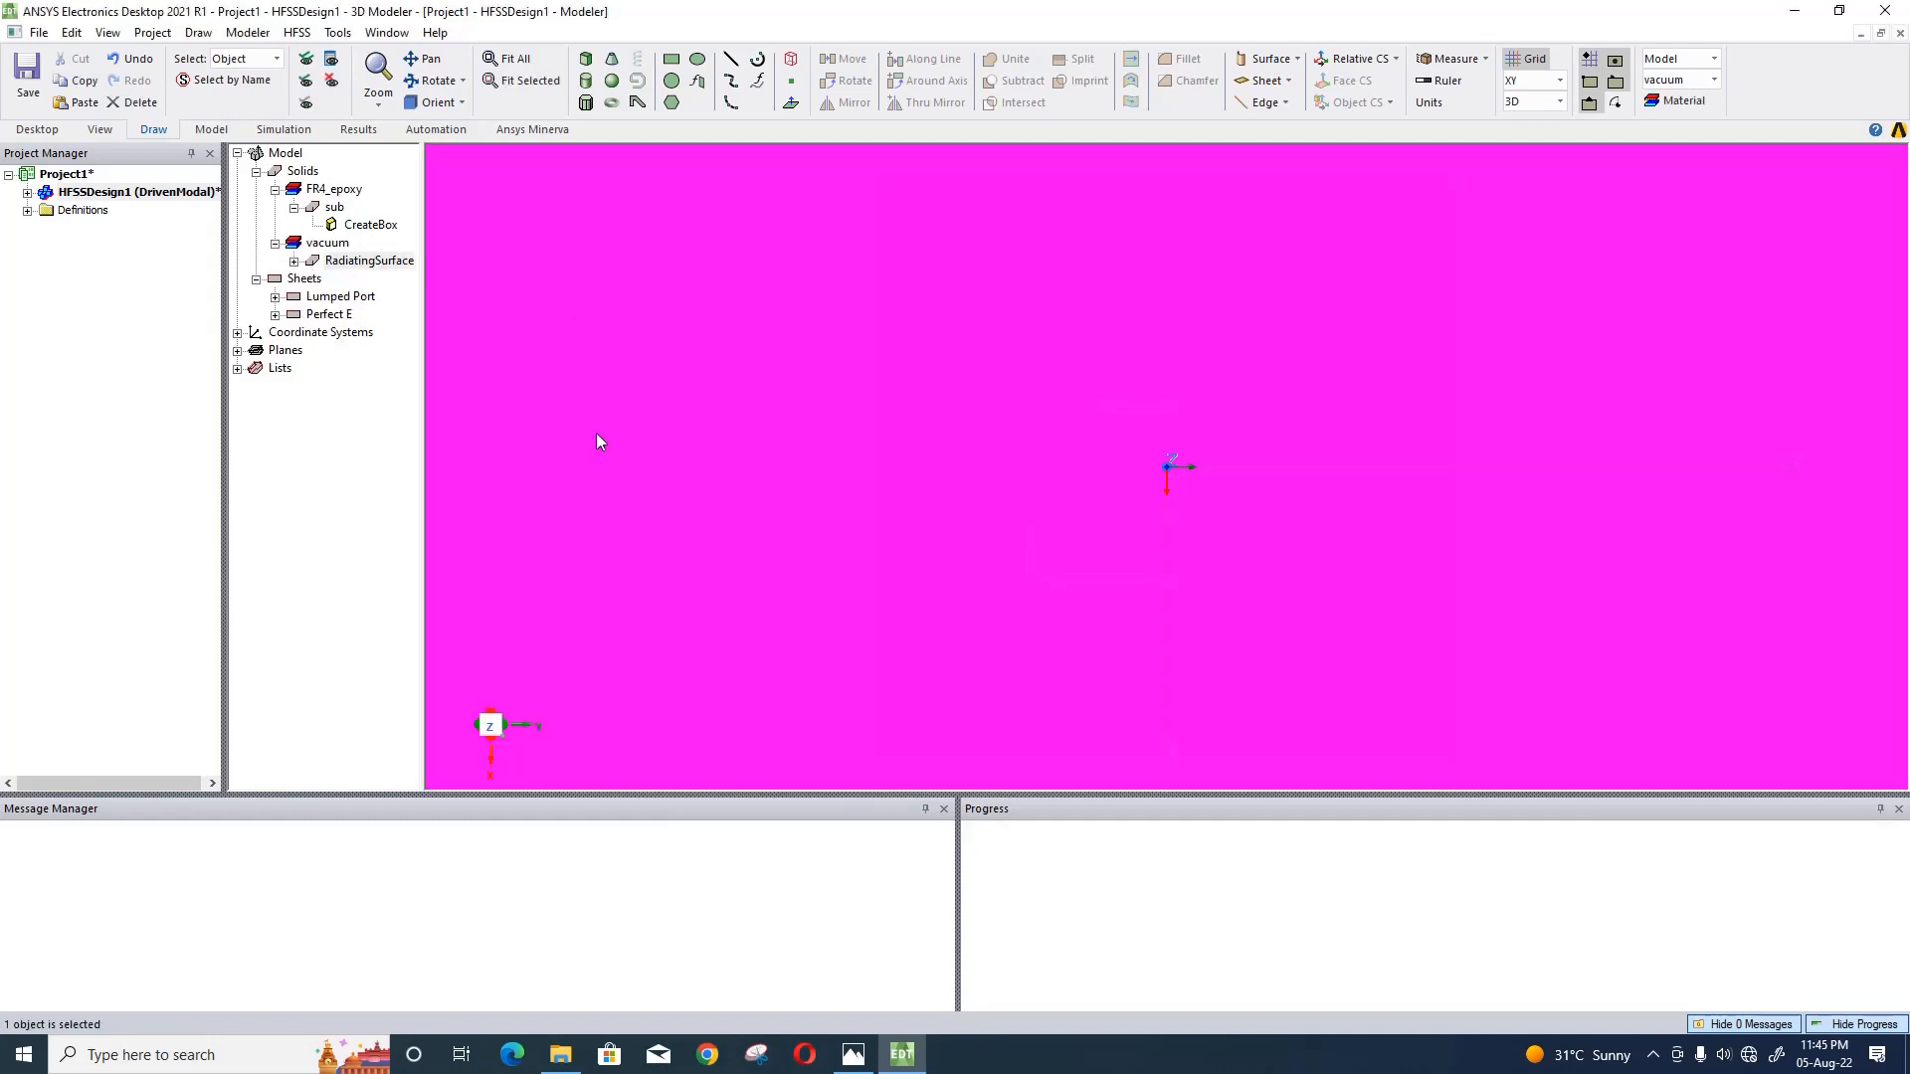
pyautogui.click(509, 60)
# - Add an advanced driven solution setup with a single 5 GHz solution frequency, adjusting its maximum number of passes
pyautogui.click(290, 131)
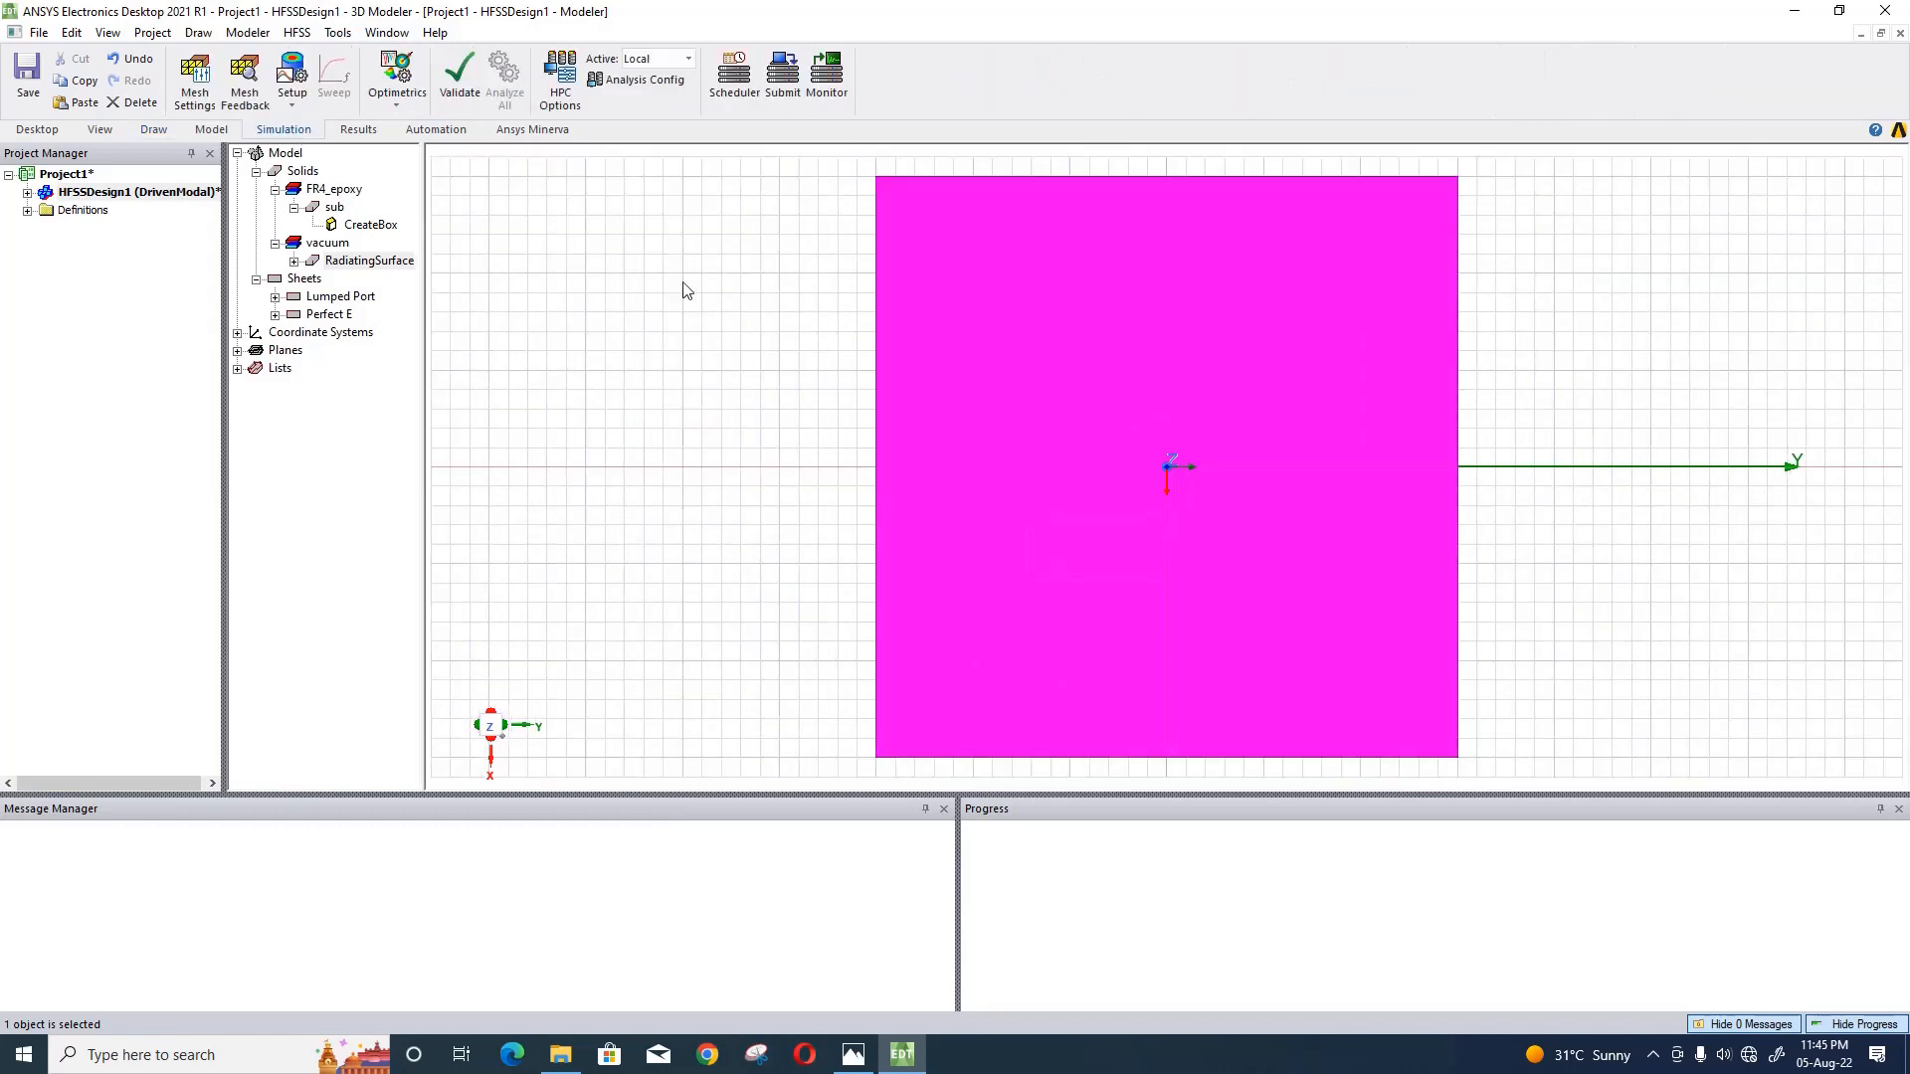
pyautogui.click(672, 370)
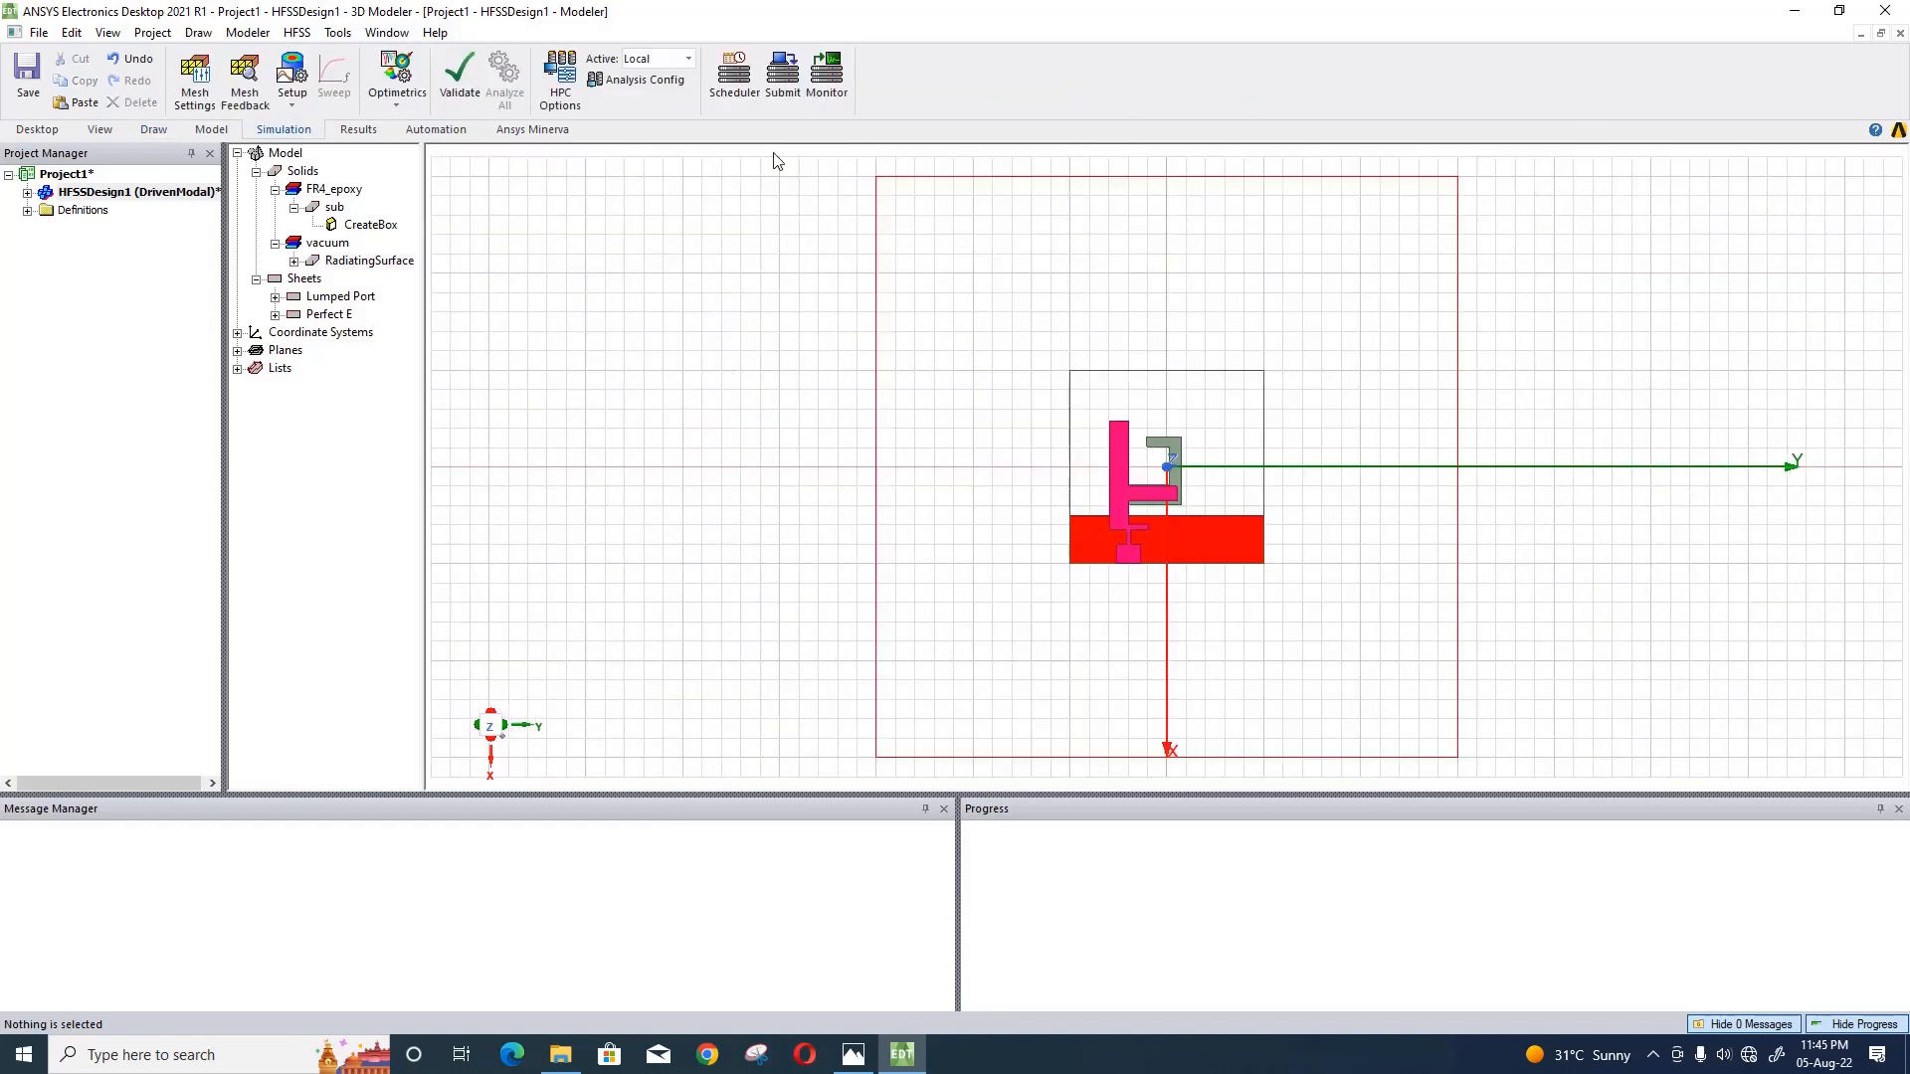
pyautogui.click(292, 99)
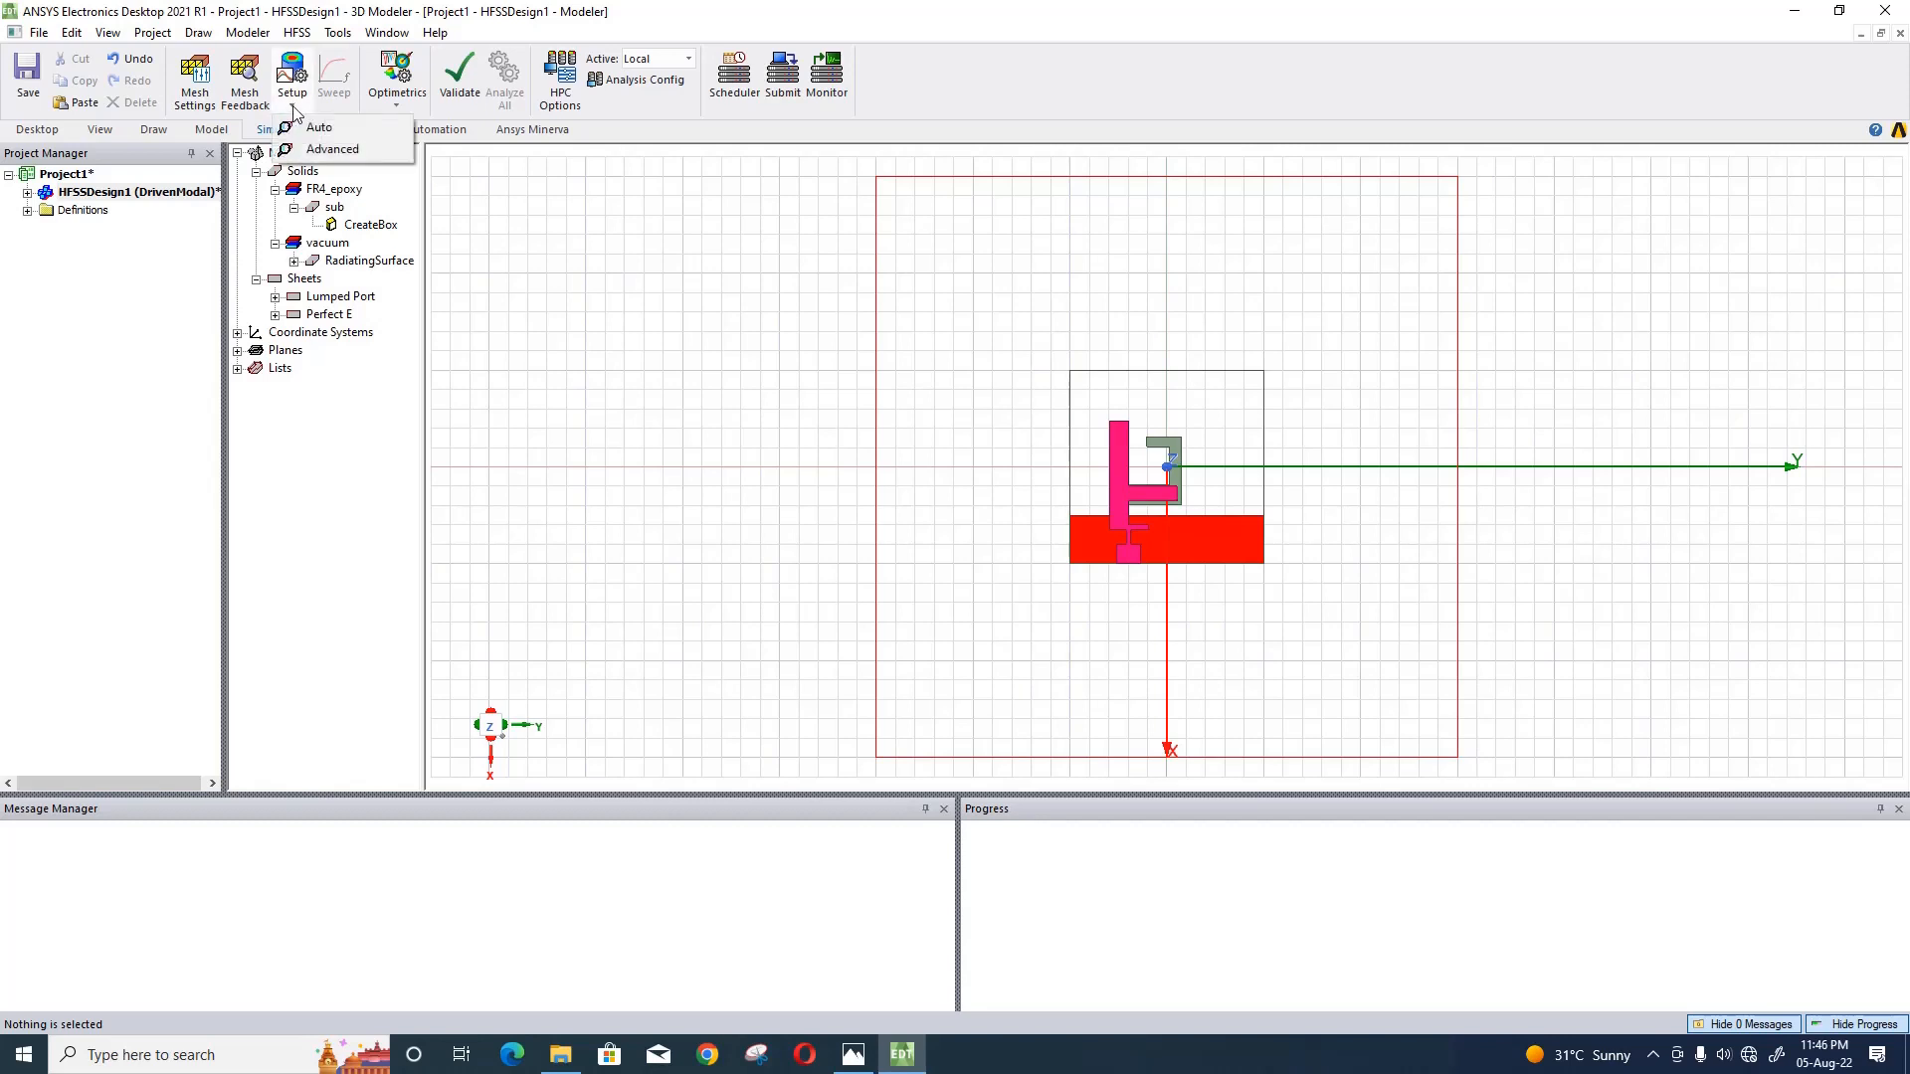
pyautogui.click(312, 149)
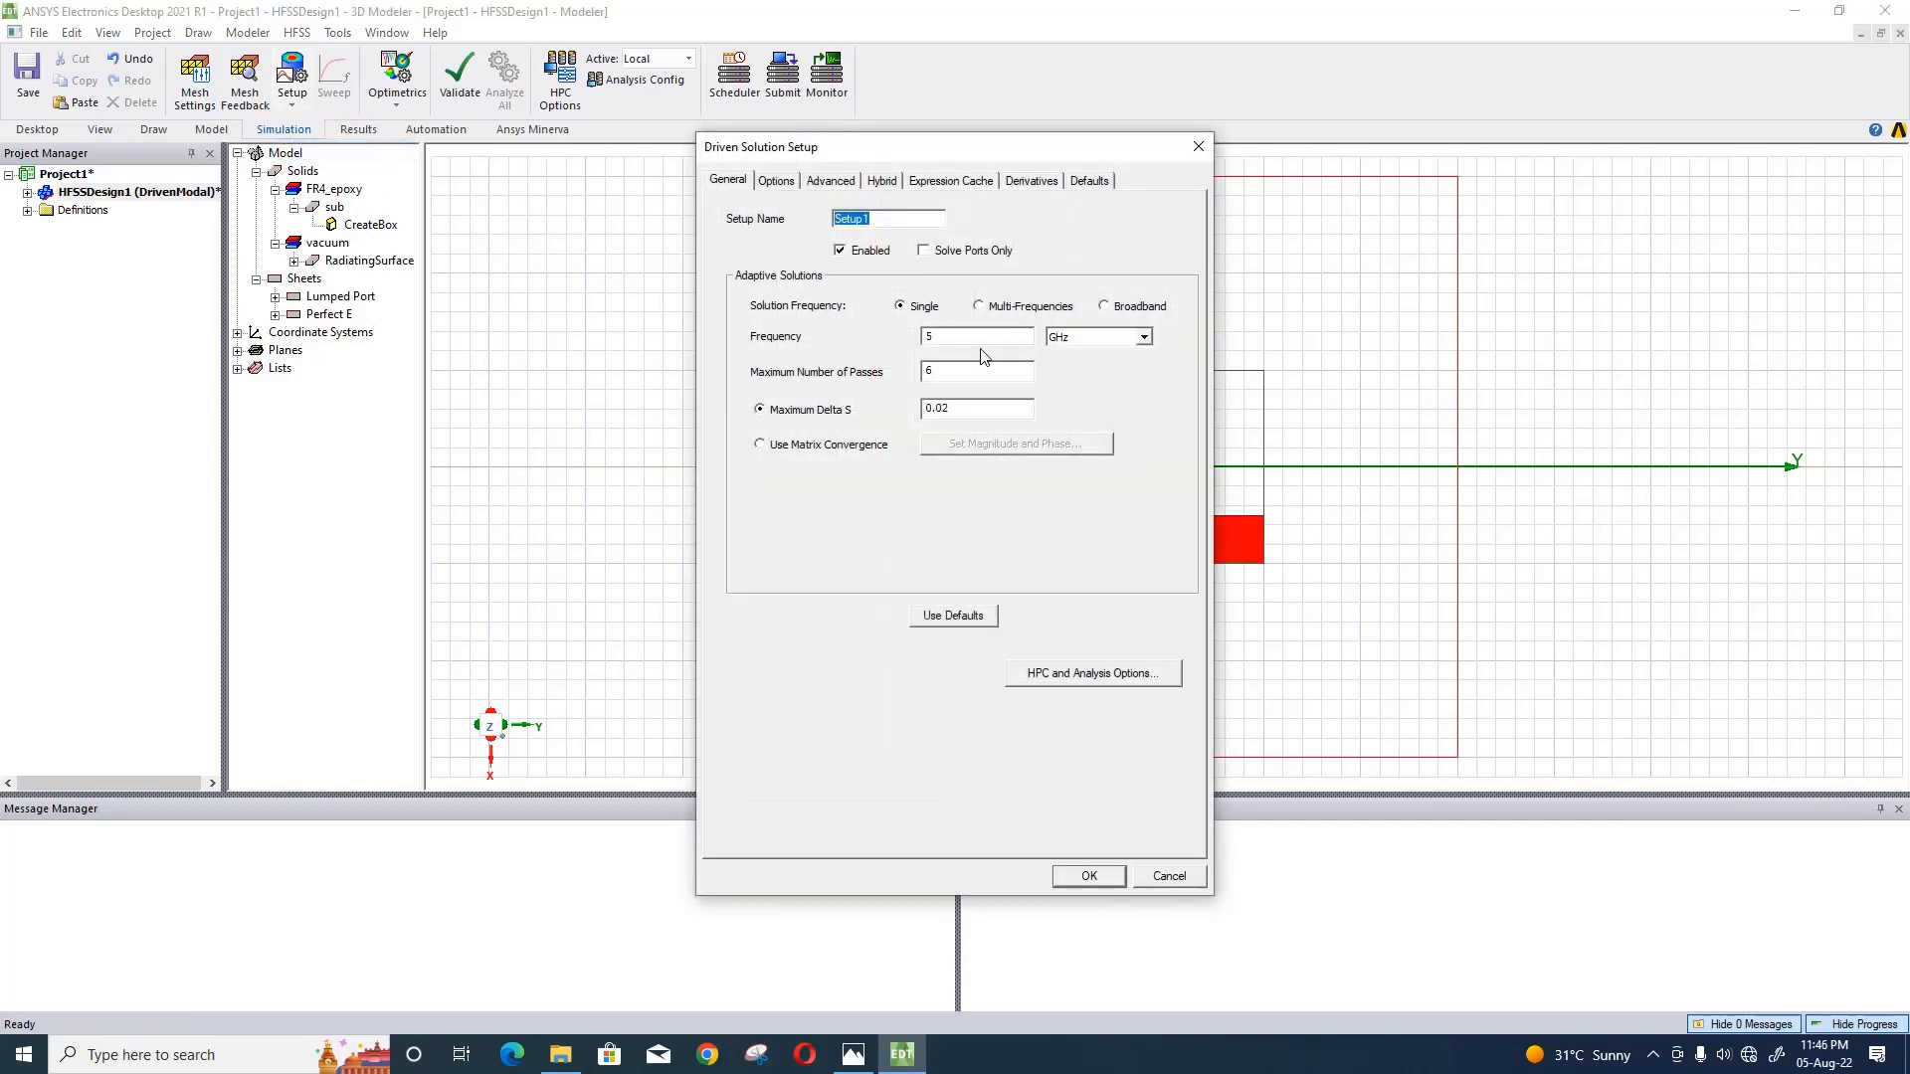
pyautogui.click(999, 369)
pyautogui.click(1089, 874)
# - Set the linear count frequency sweep to start at 1 GHz and end at 10 GHz
pyautogui.click(902, 485)
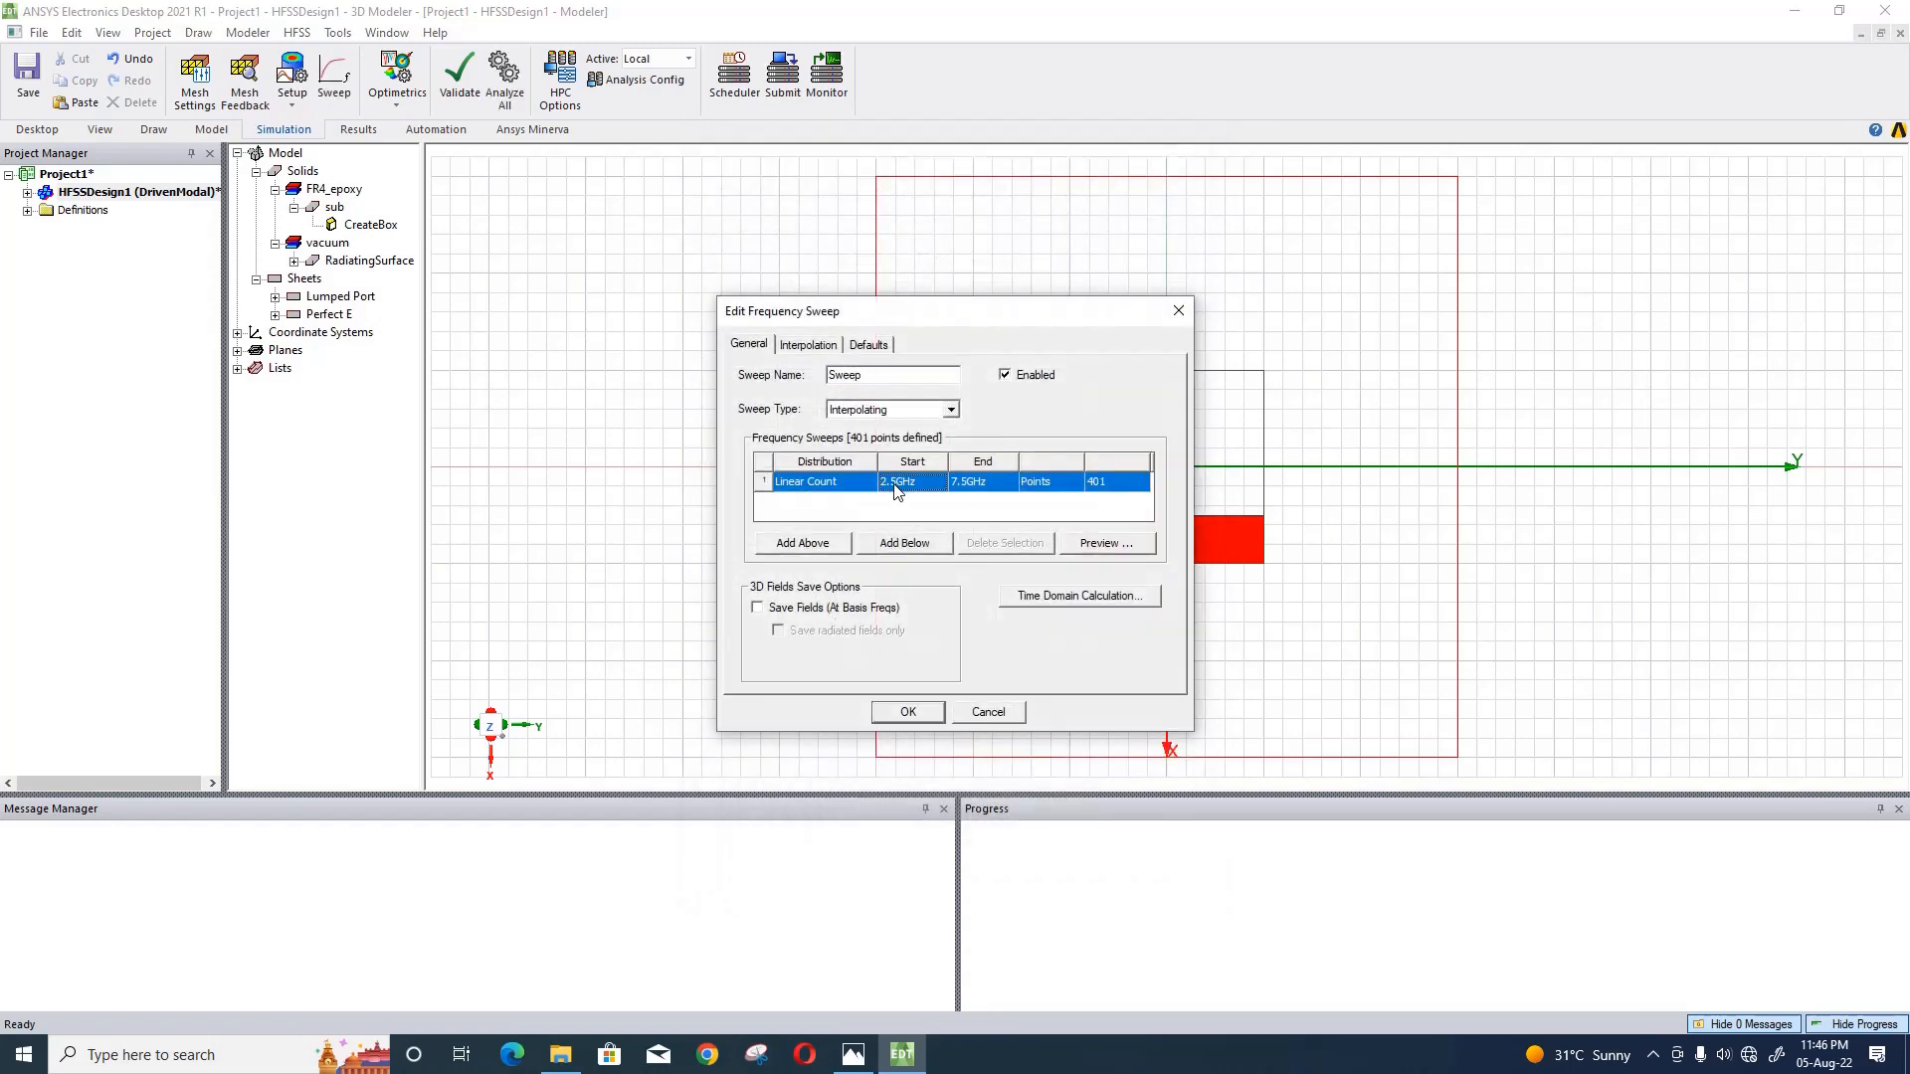
pyautogui.press('BackSpace')
pyautogui.press('BackSpace')
pyautogui.write('1')
pyautogui.click(956, 483)
# - Make the sweep type Discrete, enable saving fields at all frequencies, and accept the sweep
pyautogui.click(952, 410)
pyautogui.click(950, 428)
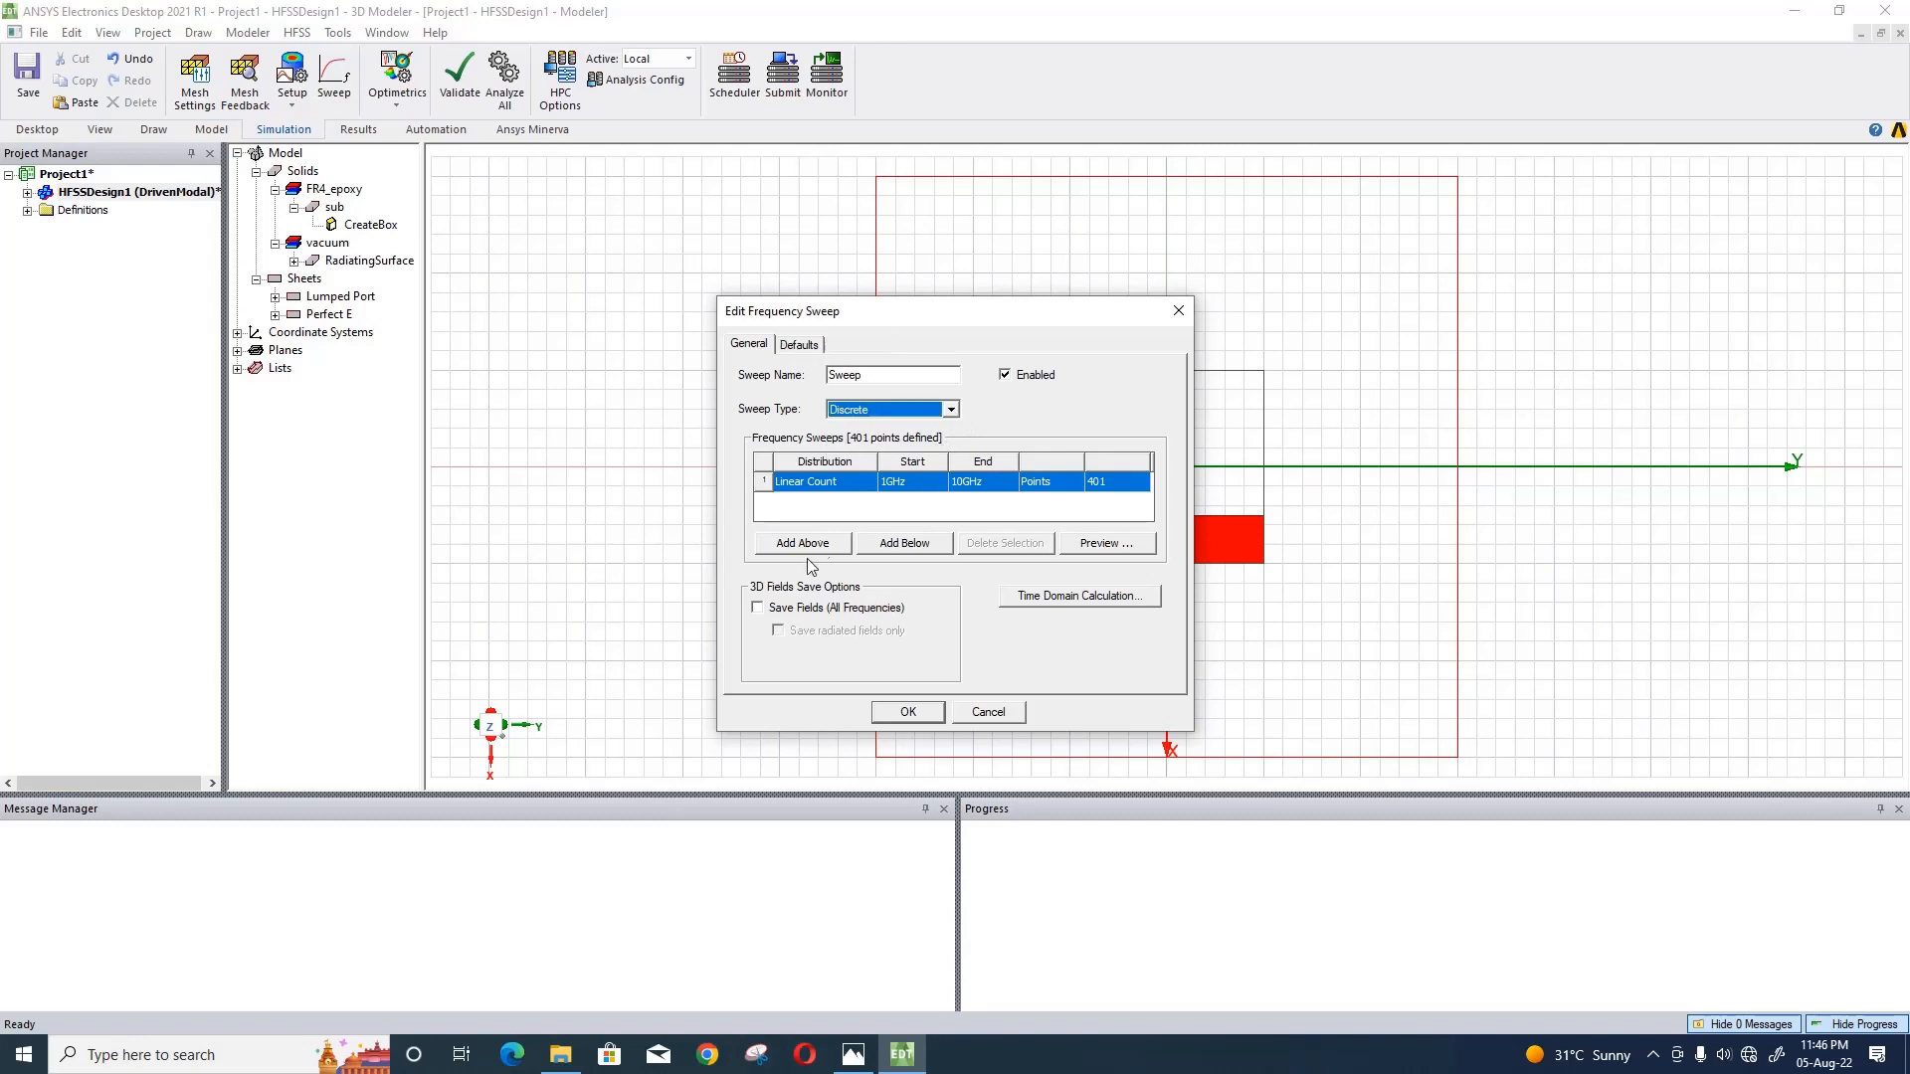
pyautogui.click(799, 609)
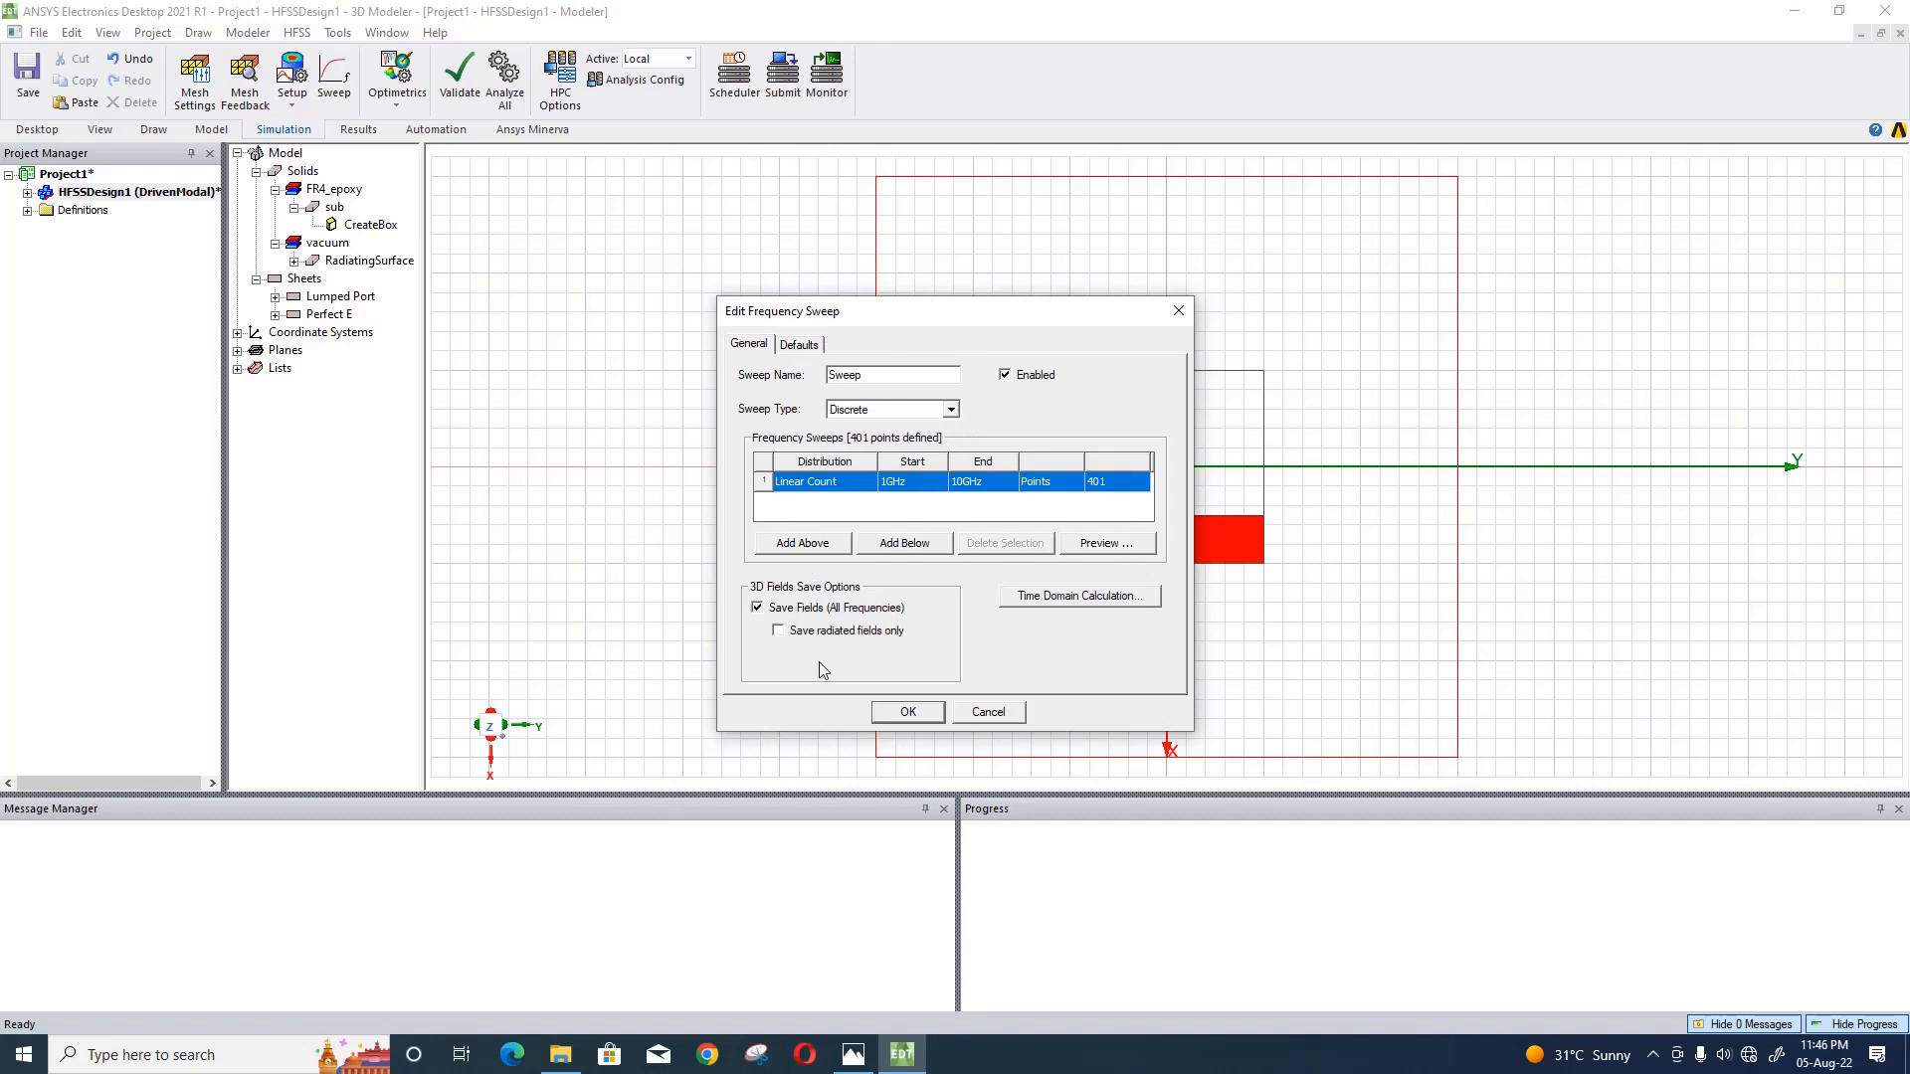
pyautogui.click(908, 712)
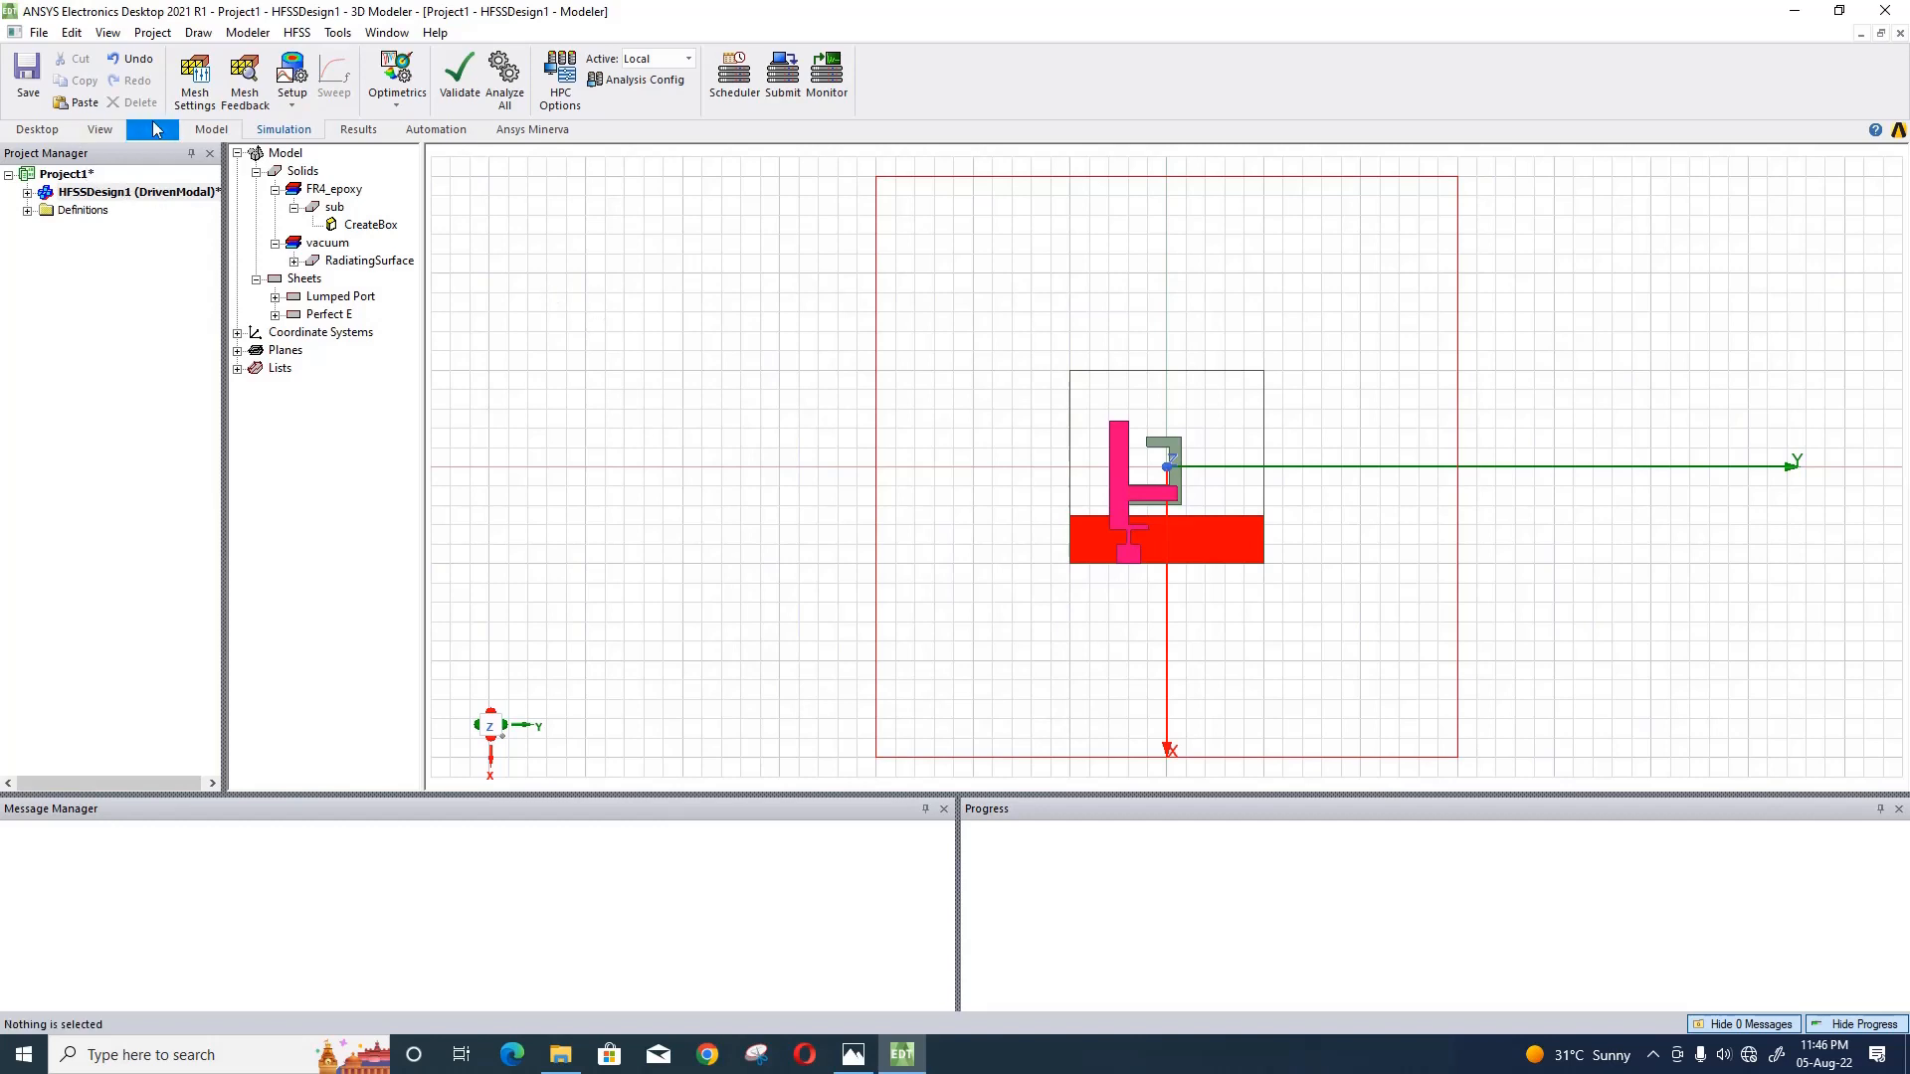
# - Save the project as CPdualband in the hfss folder on the desktop
pyautogui.click(44, 99)
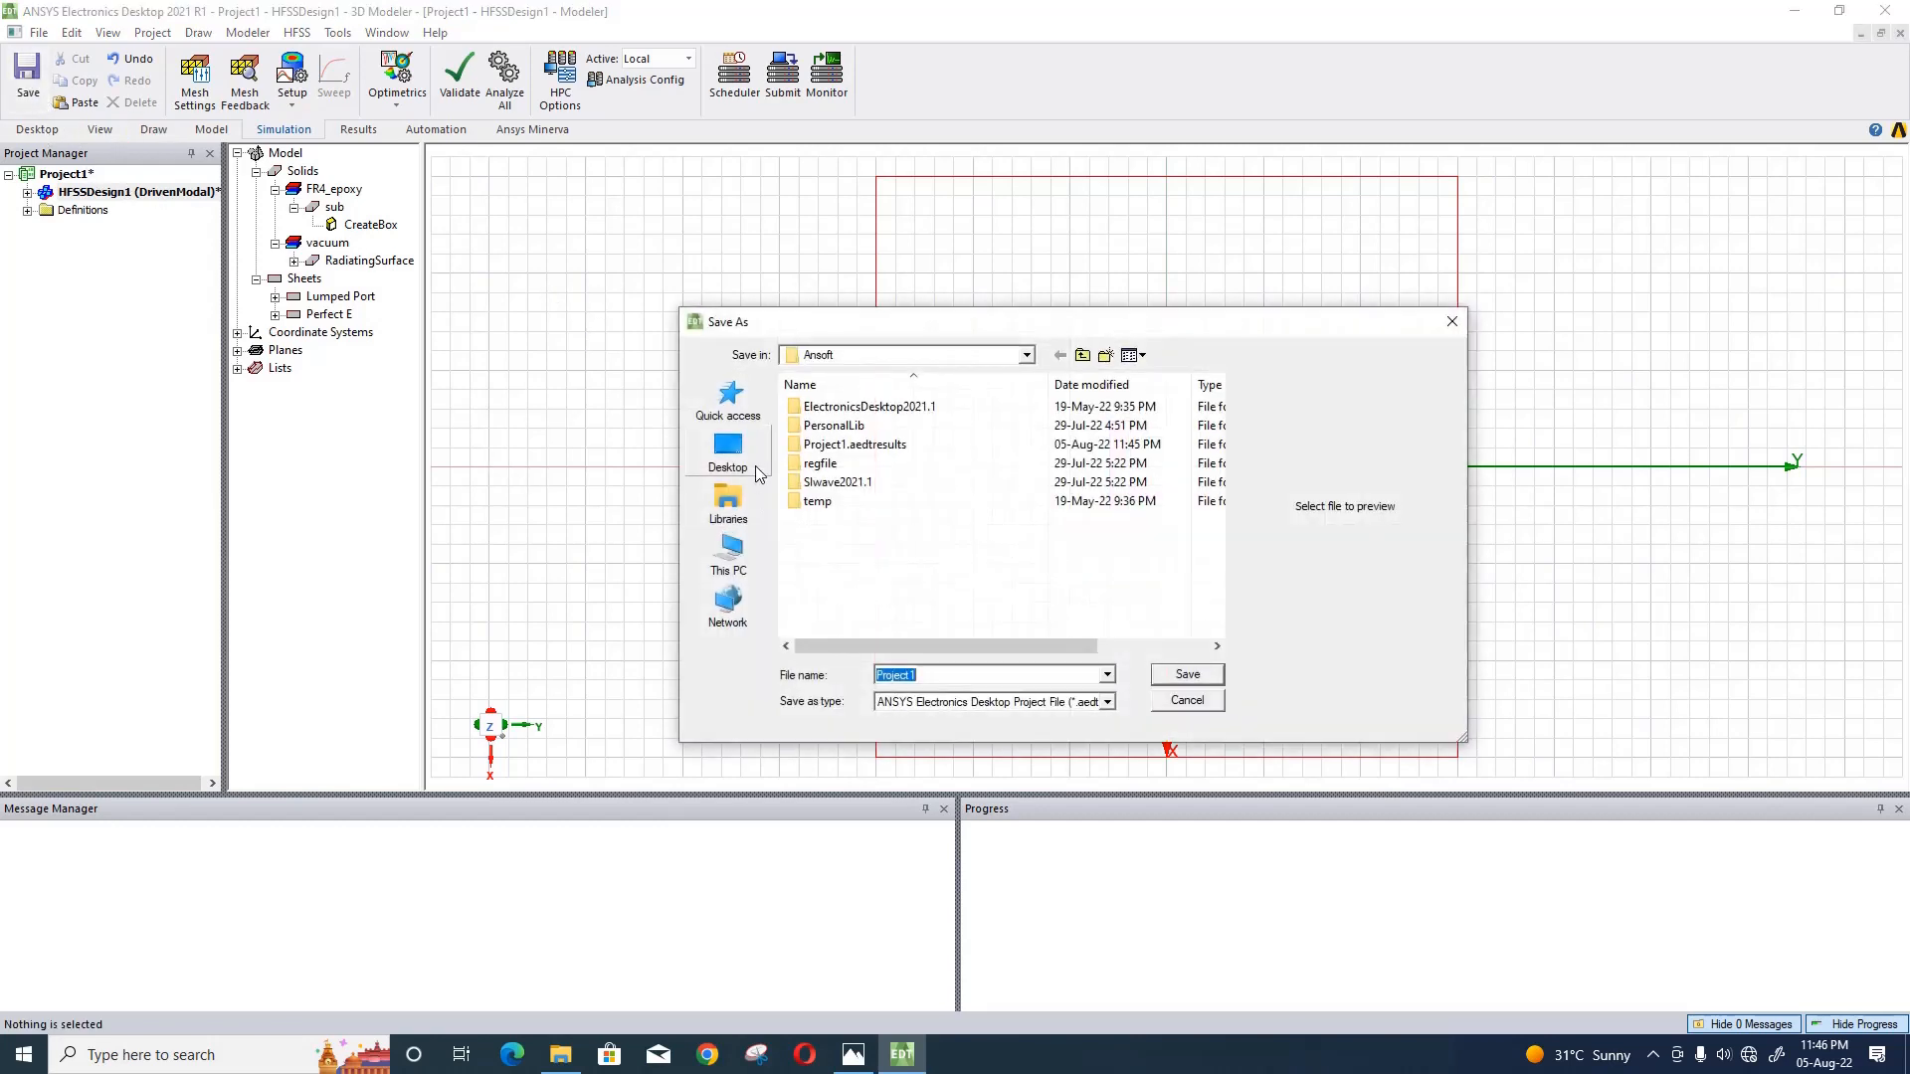
pyautogui.click(728, 449)
pyautogui.scroll(-2, 819, 518)
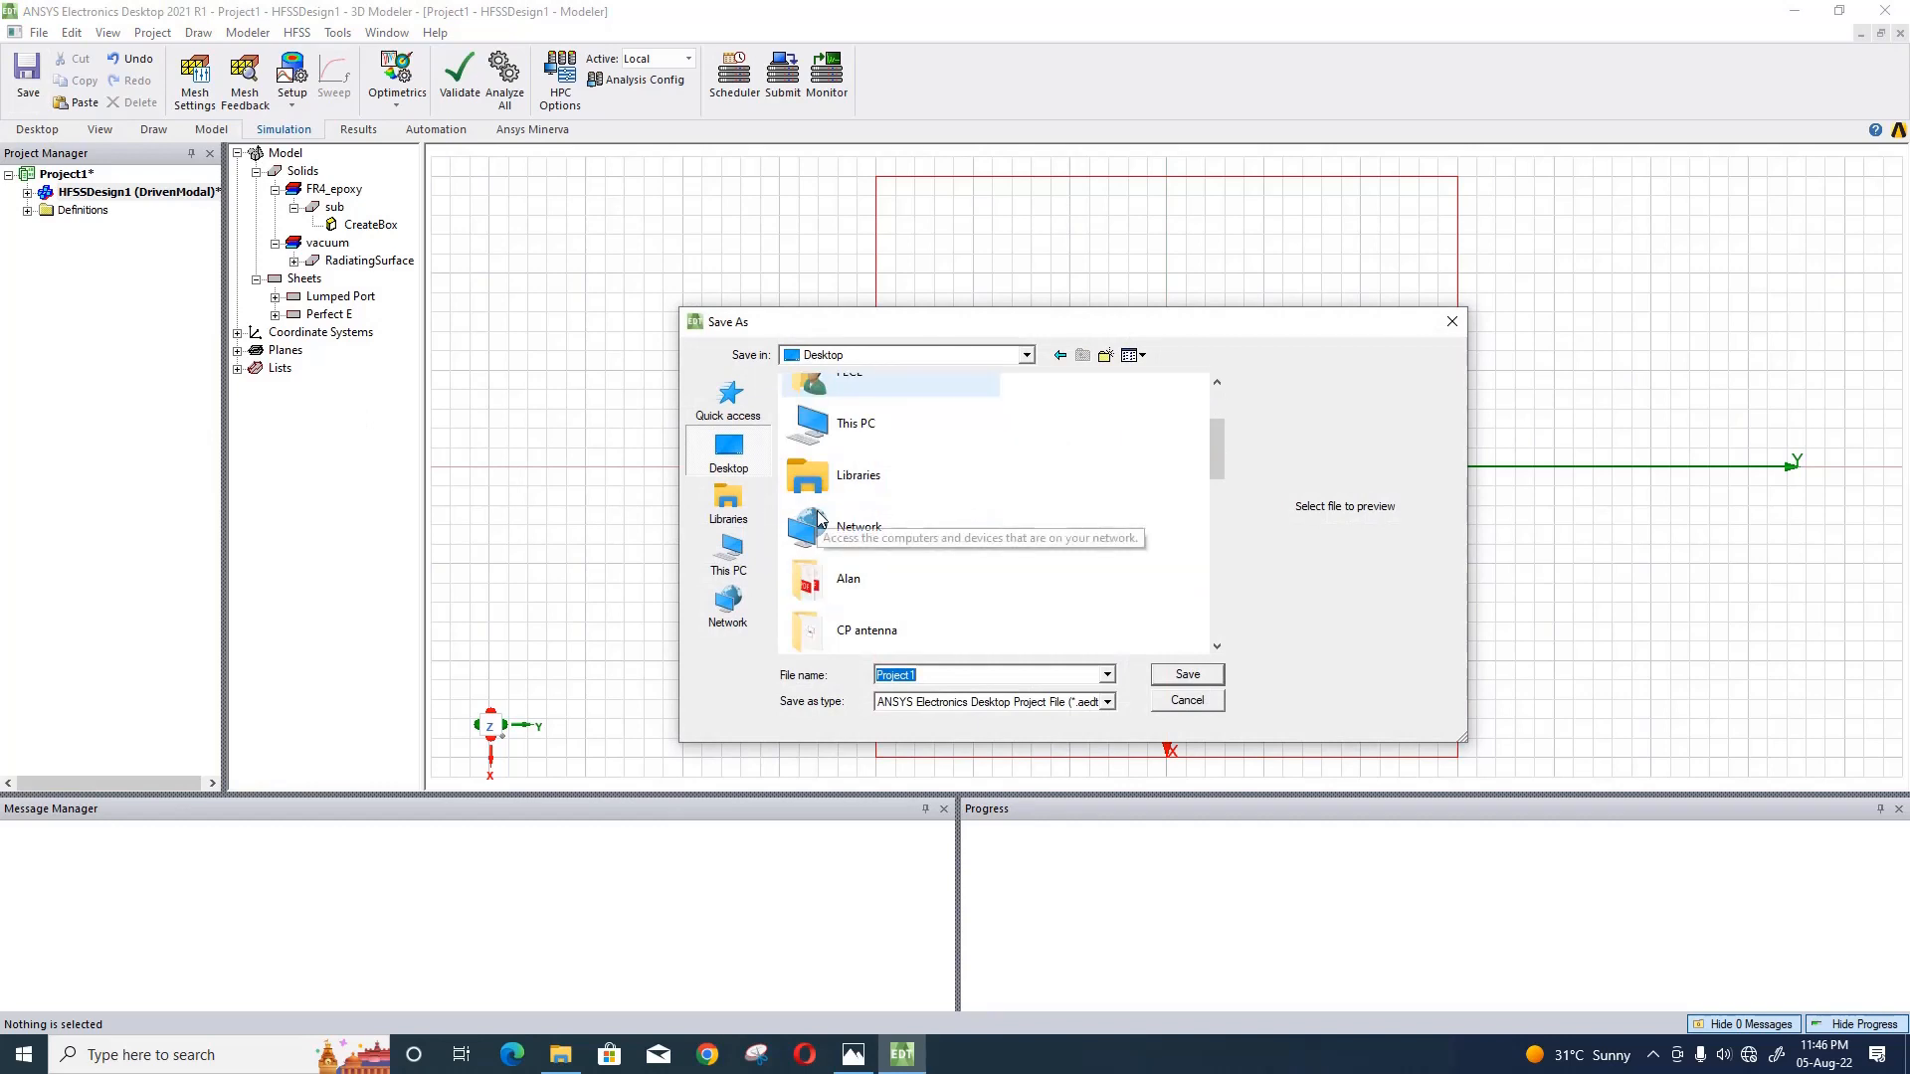
pyautogui.write('h')
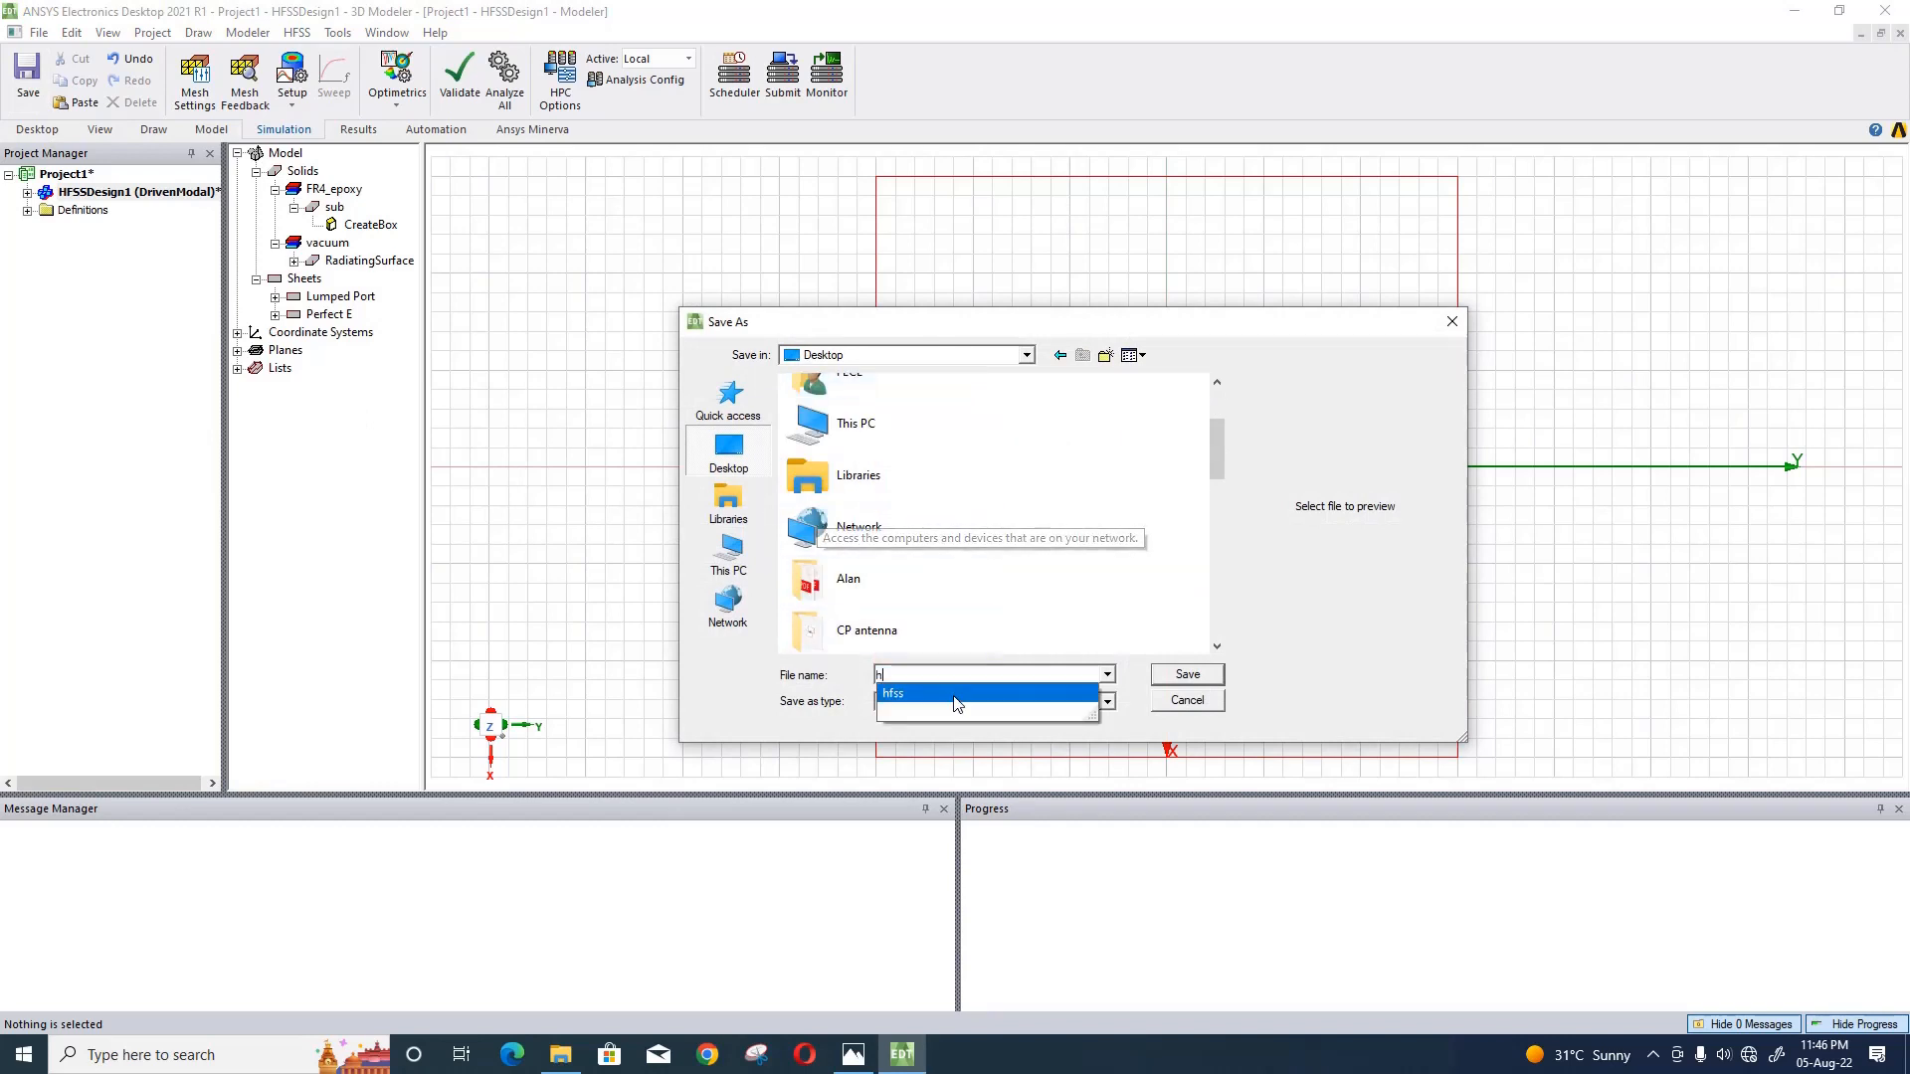
pyautogui.click(872, 480)
pyautogui.press('h')
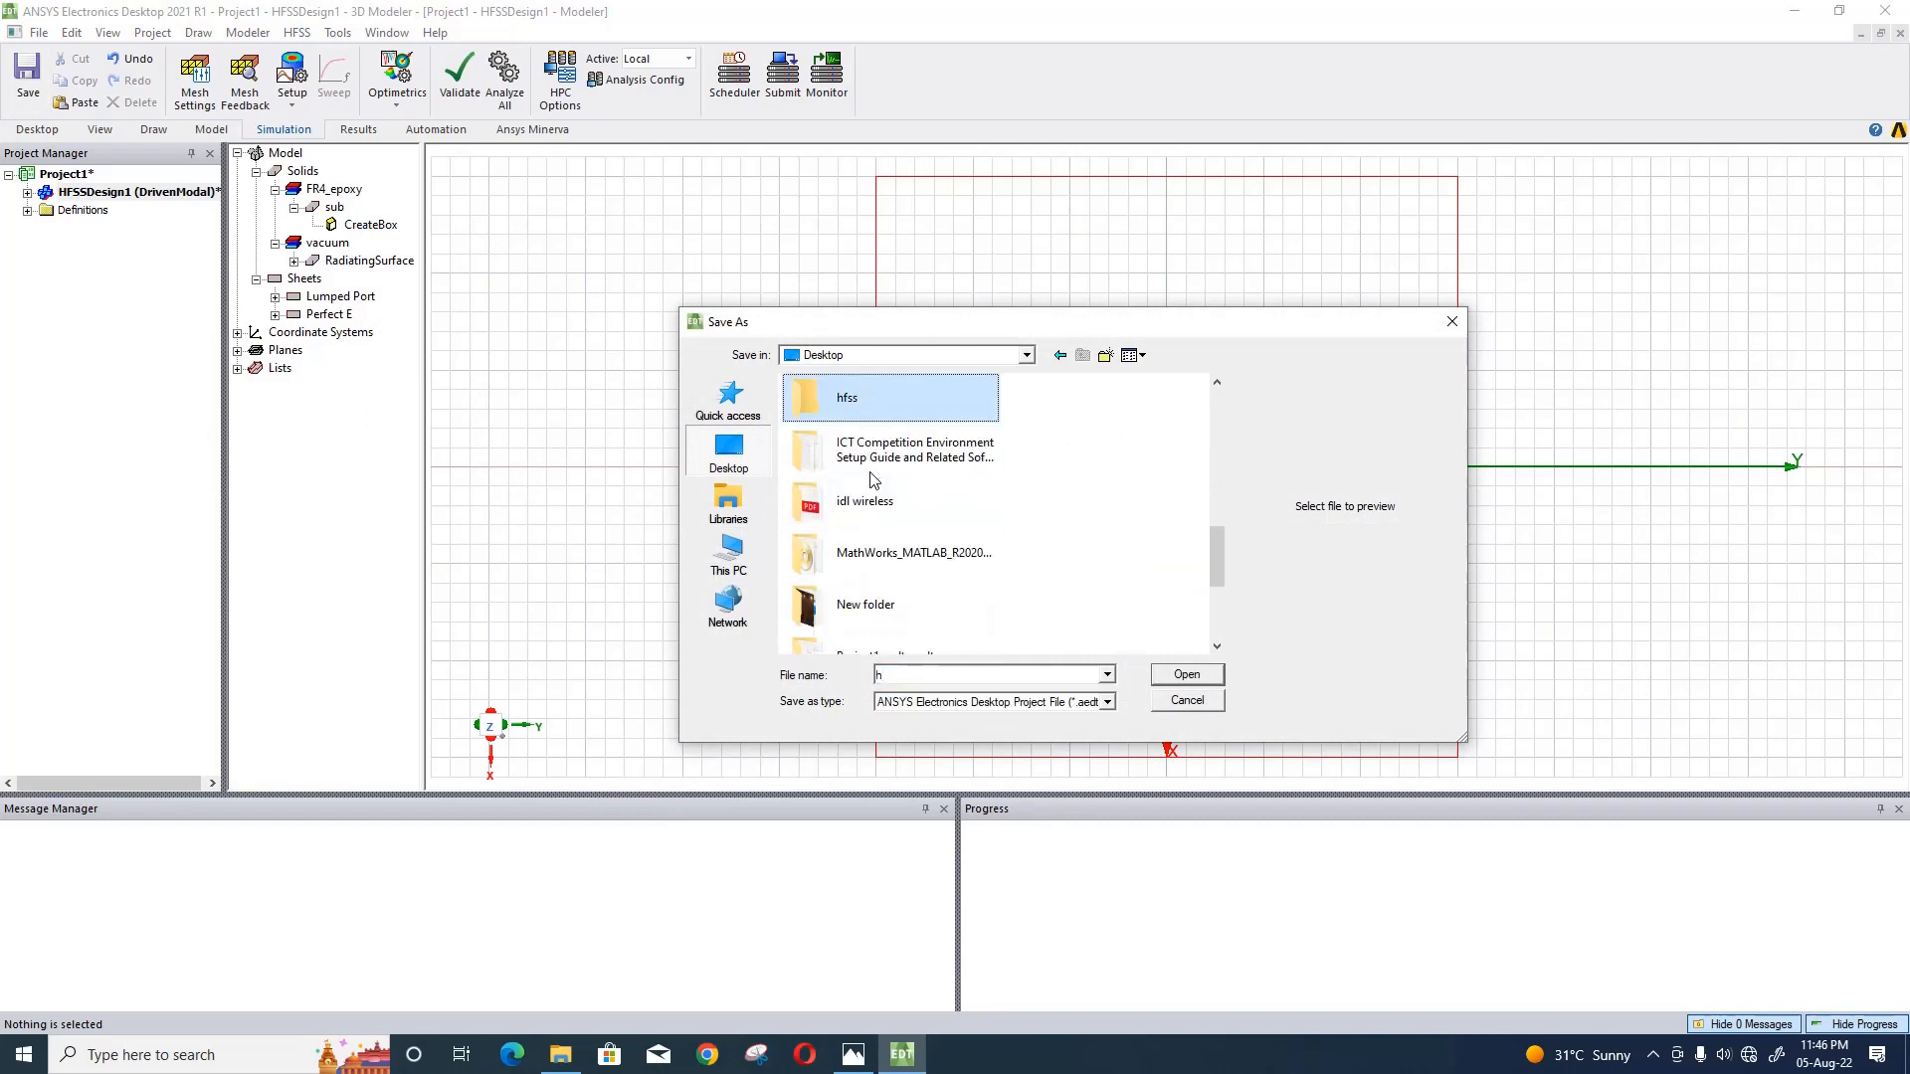
pyautogui.press('Return')
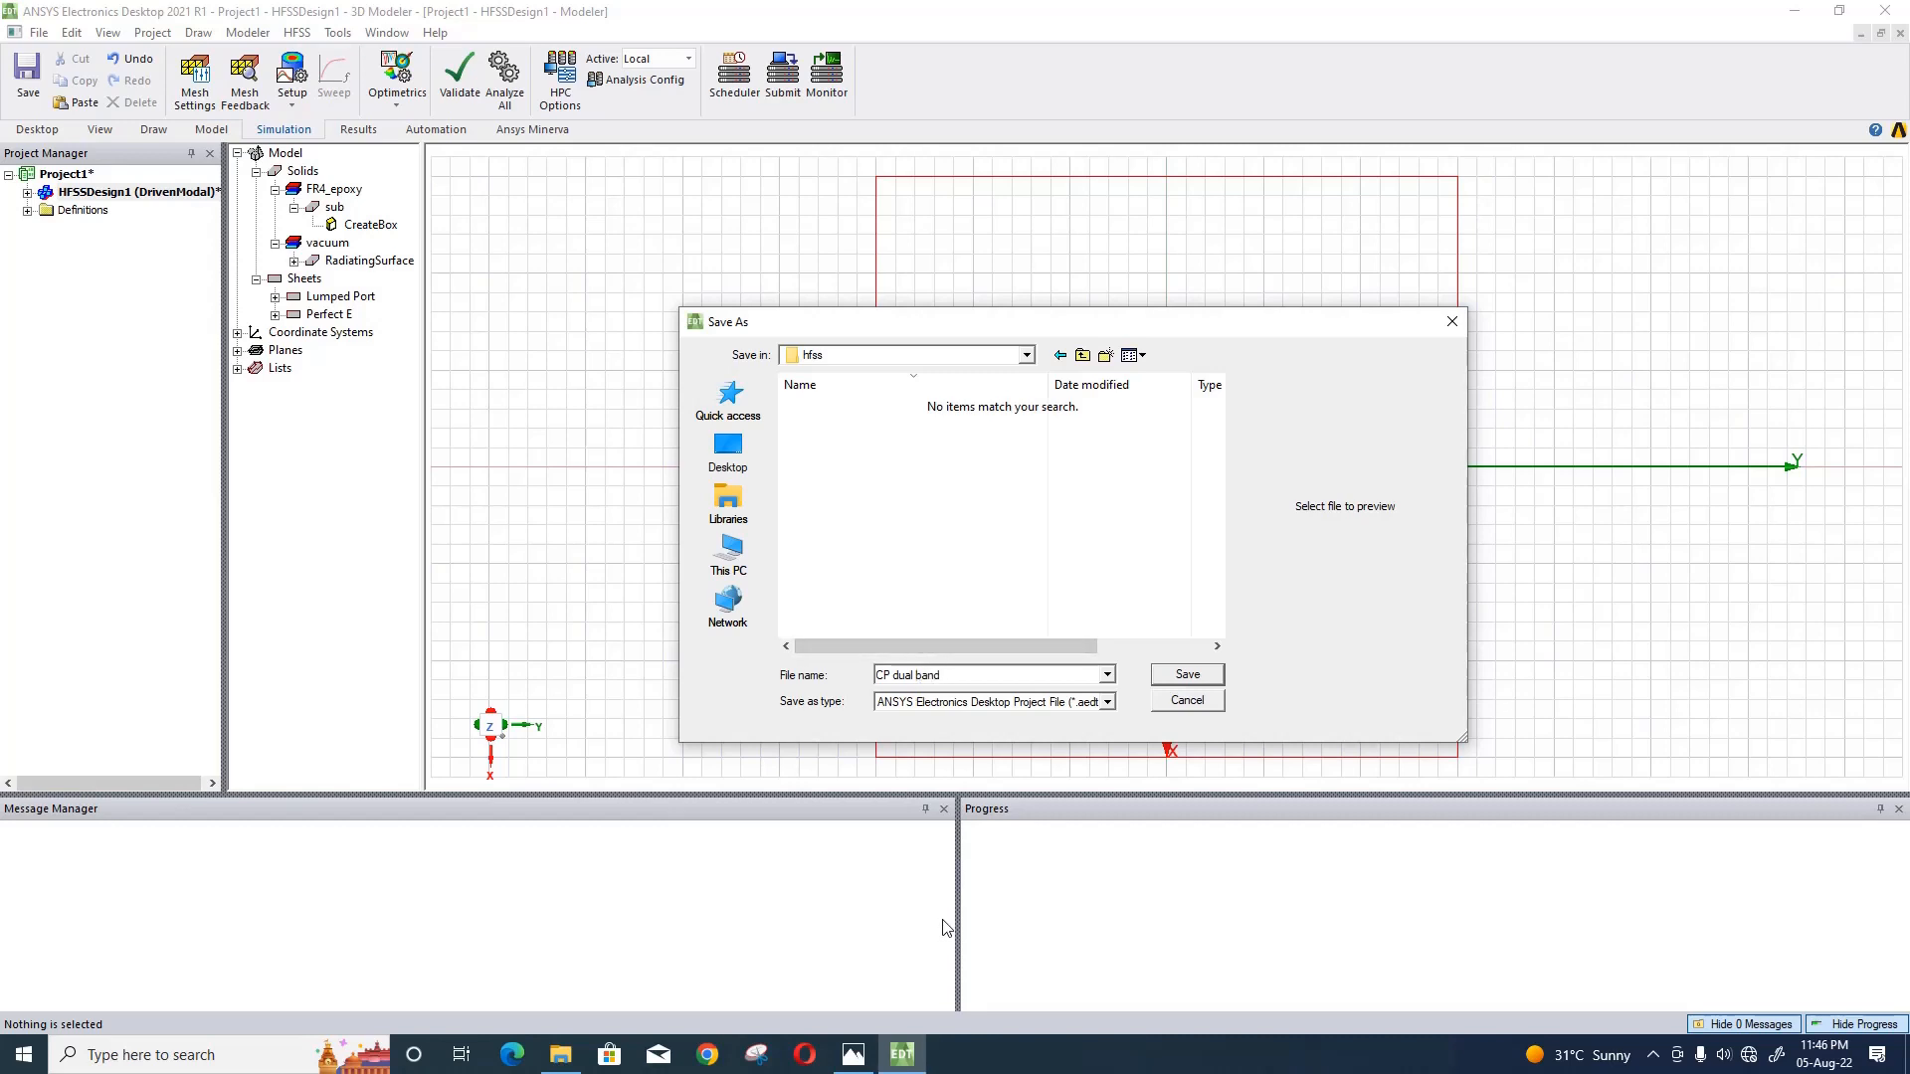
pyautogui.press('BackSpace')
pyautogui.click(1174, 681)
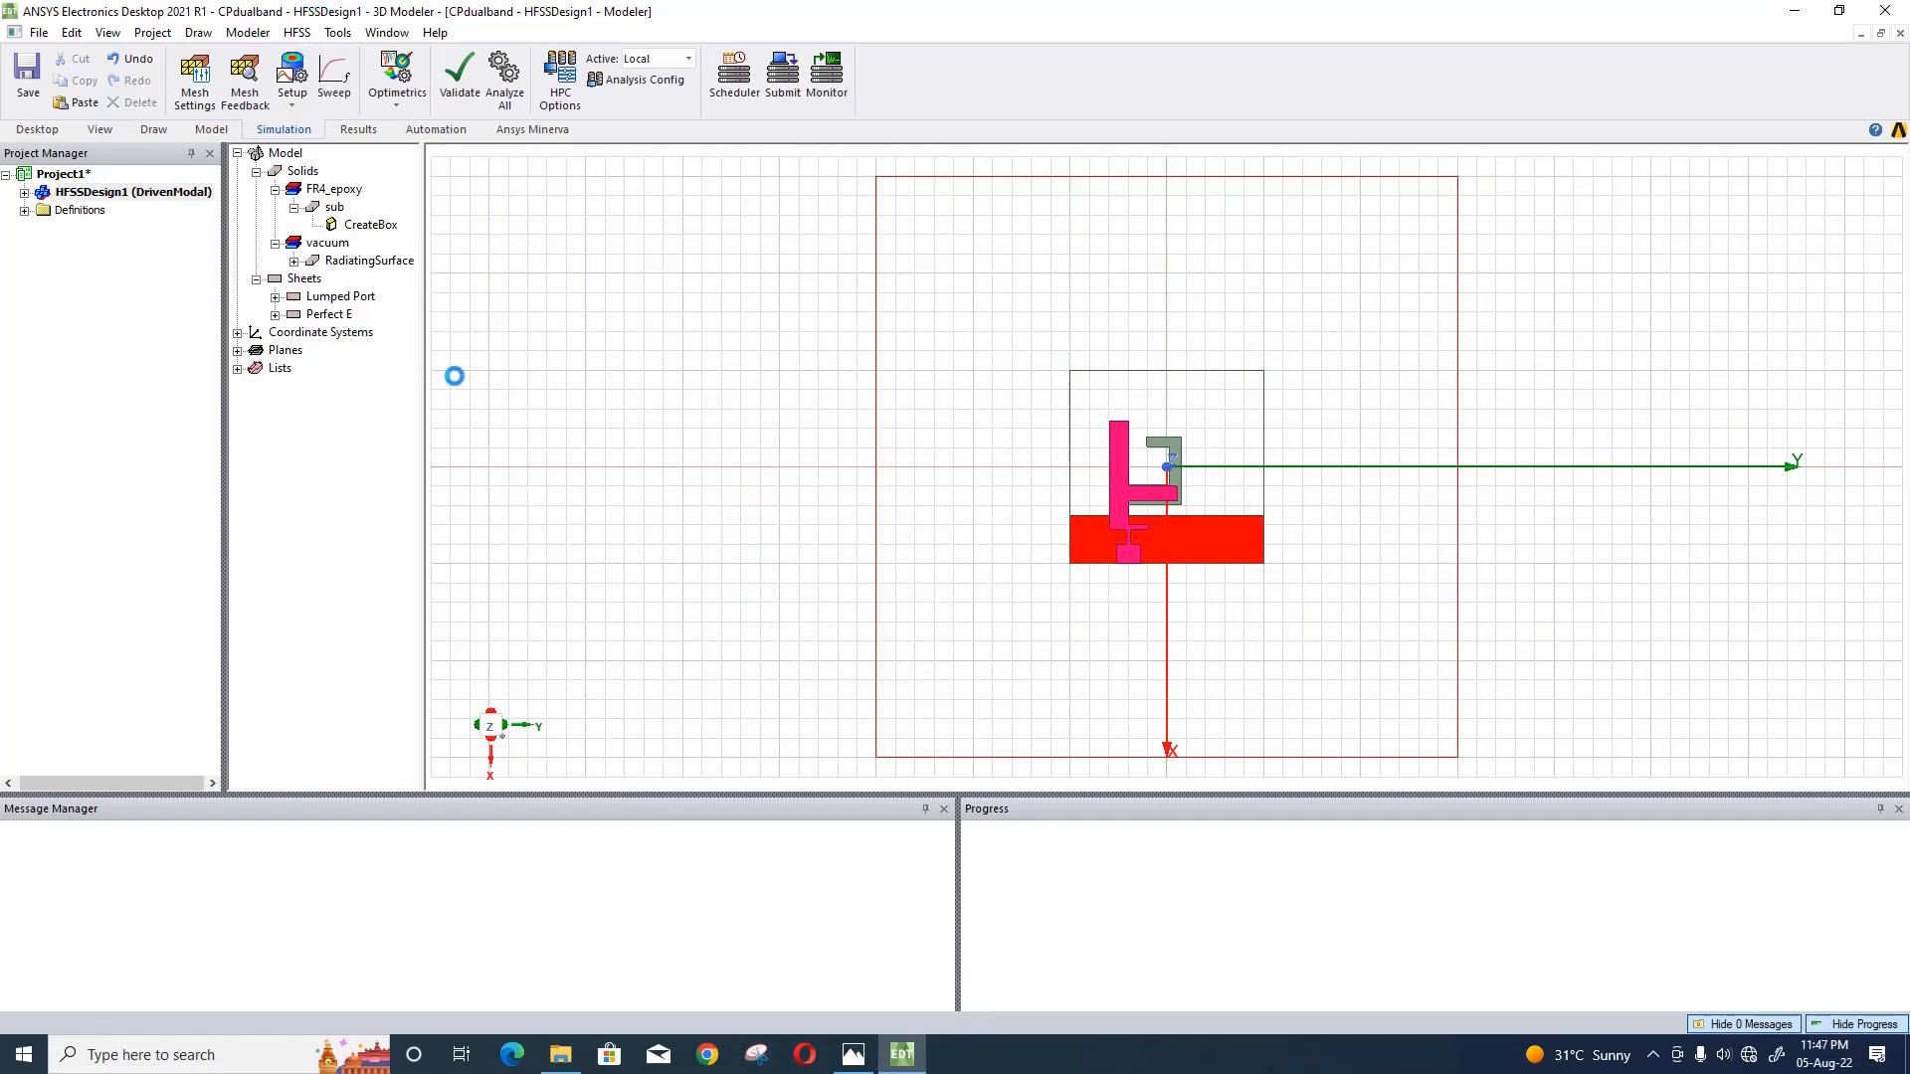
pyautogui.click(25, 193)
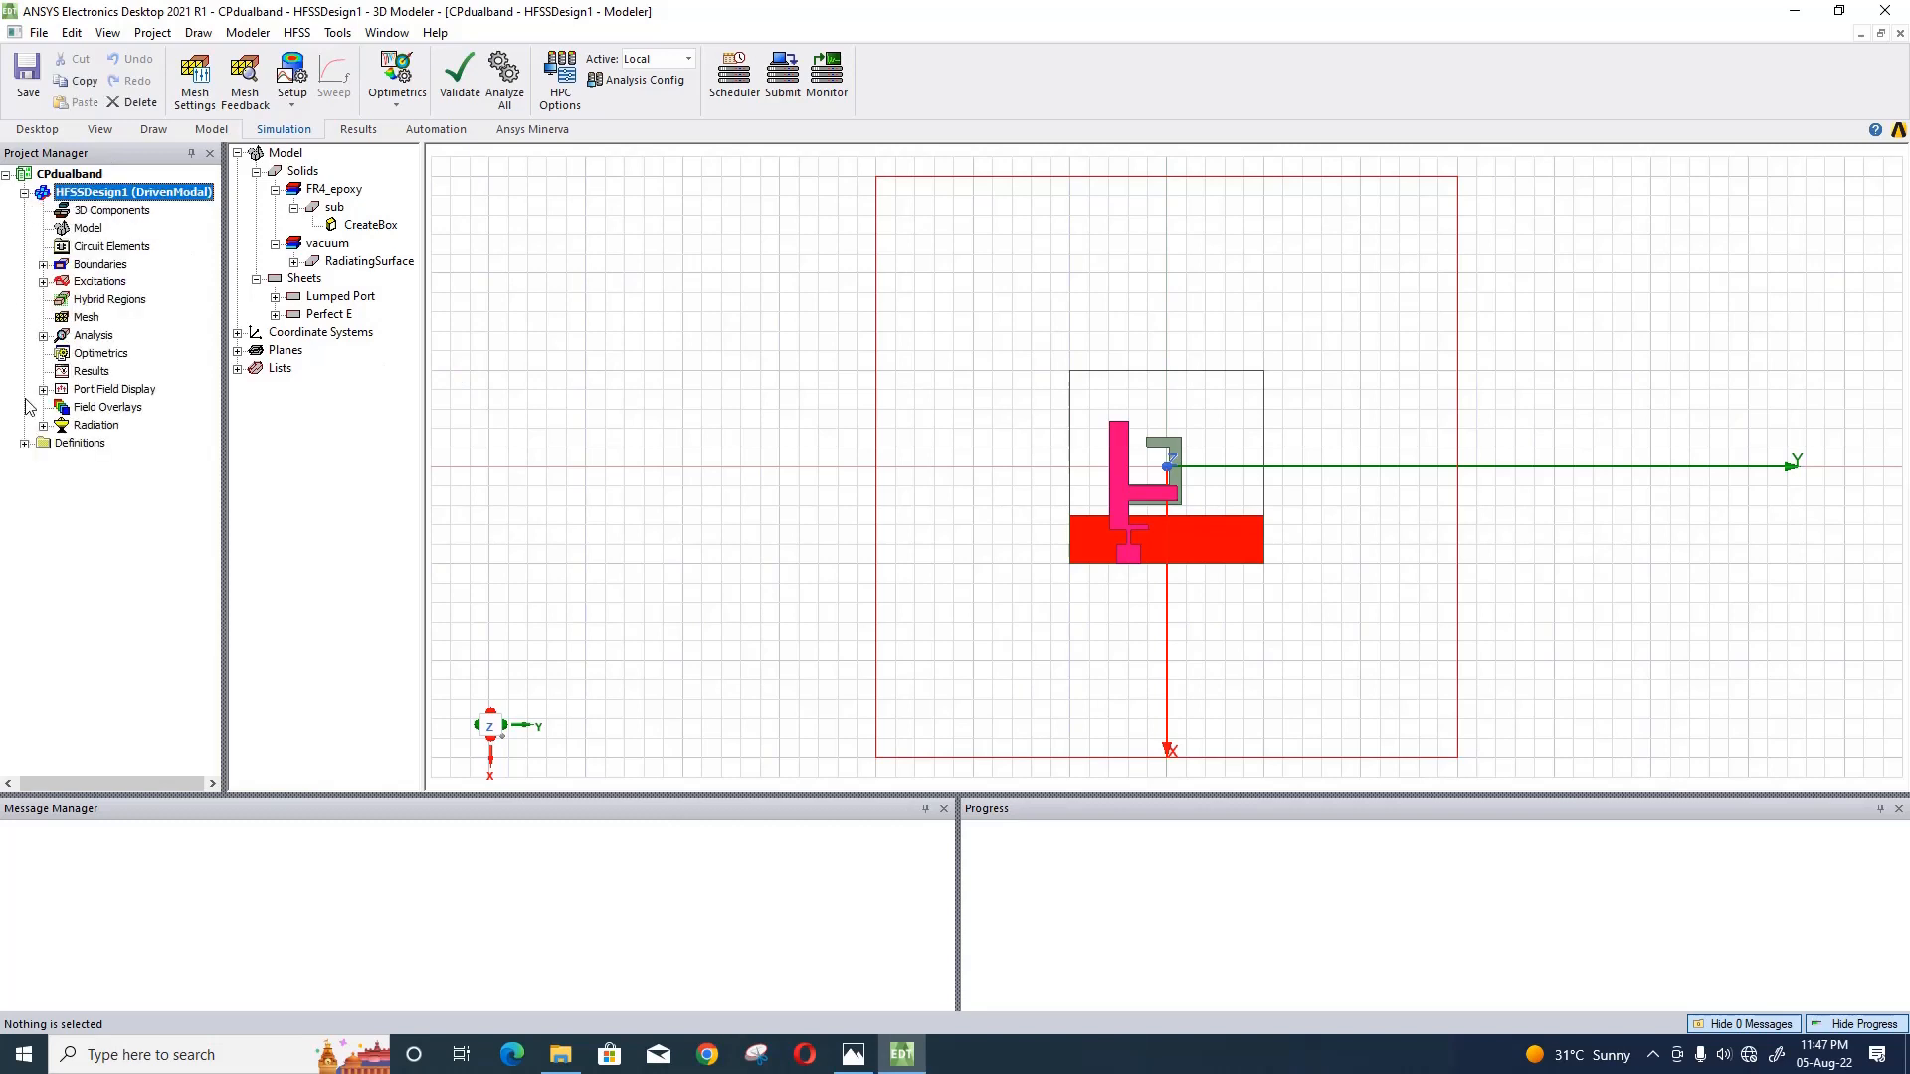
pyautogui.rightClick(70, 372)
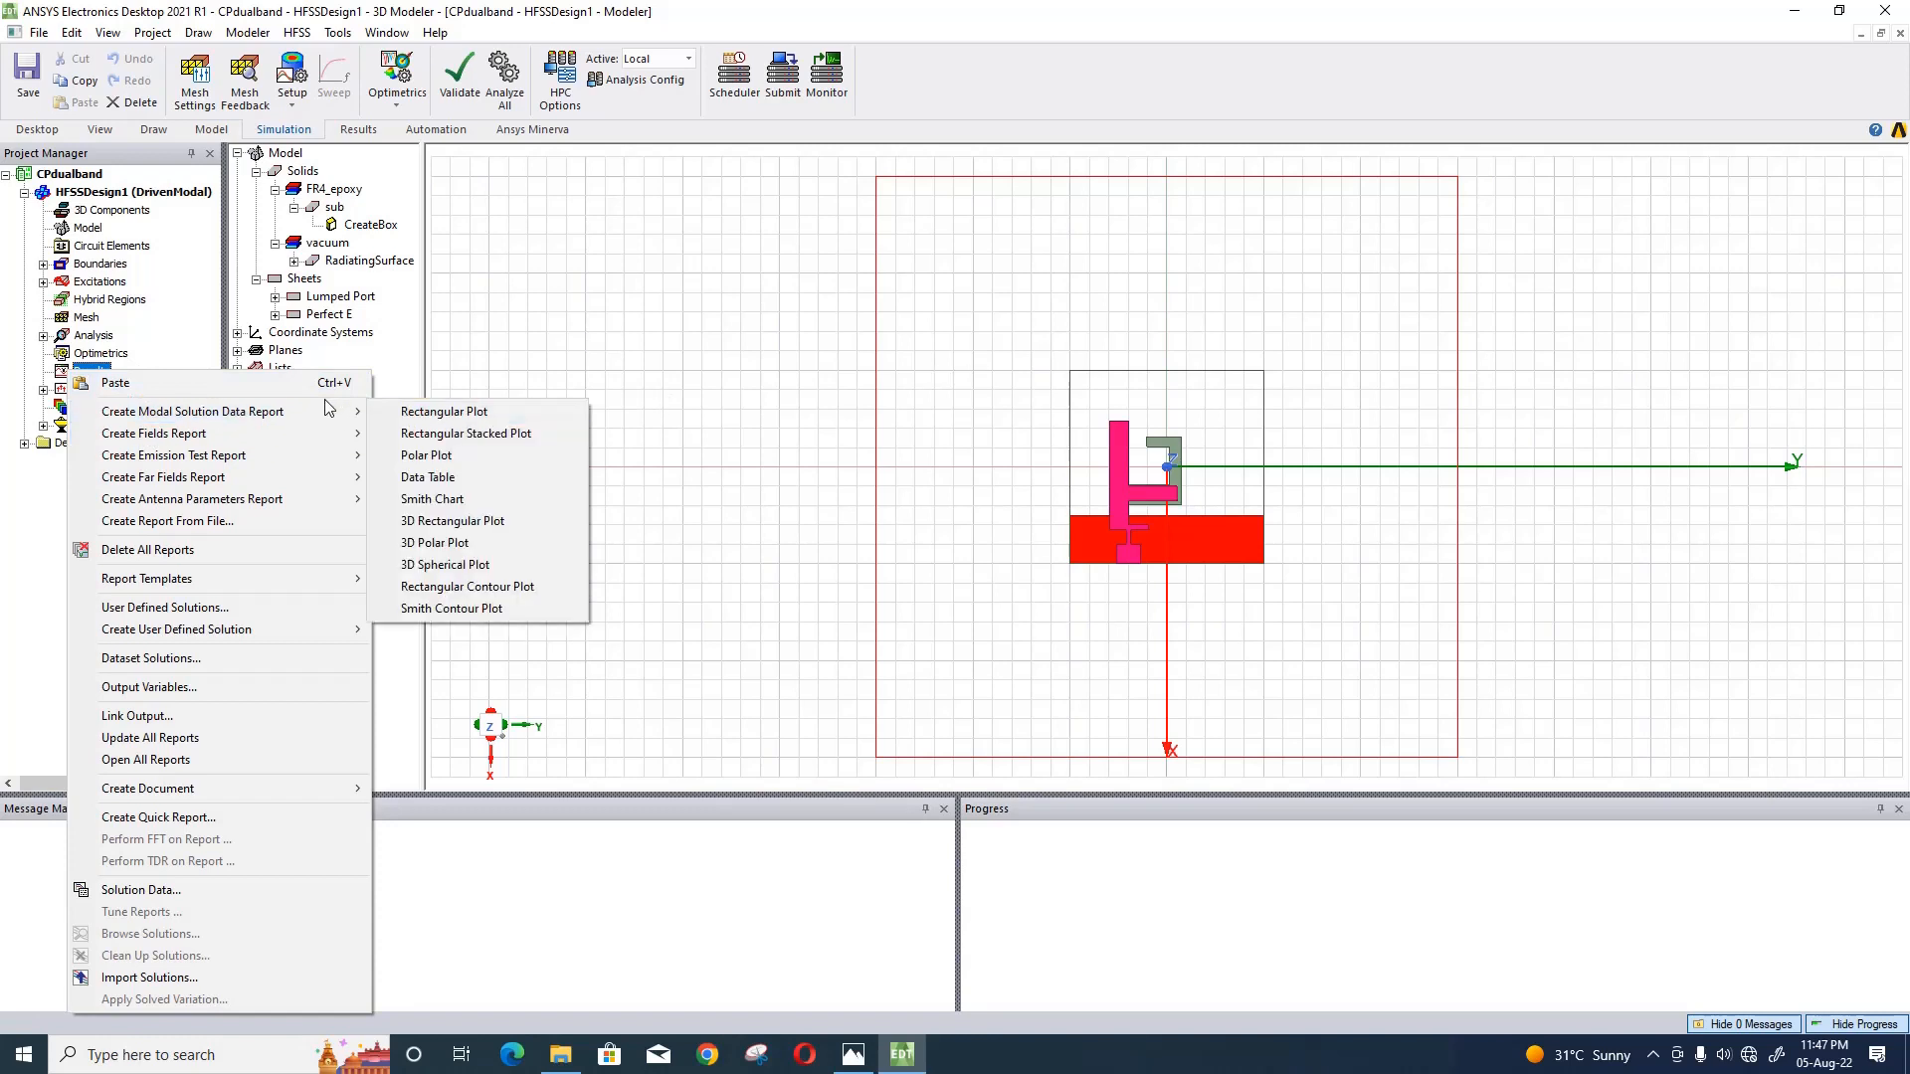
pyautogui.moveTo(251, 437)
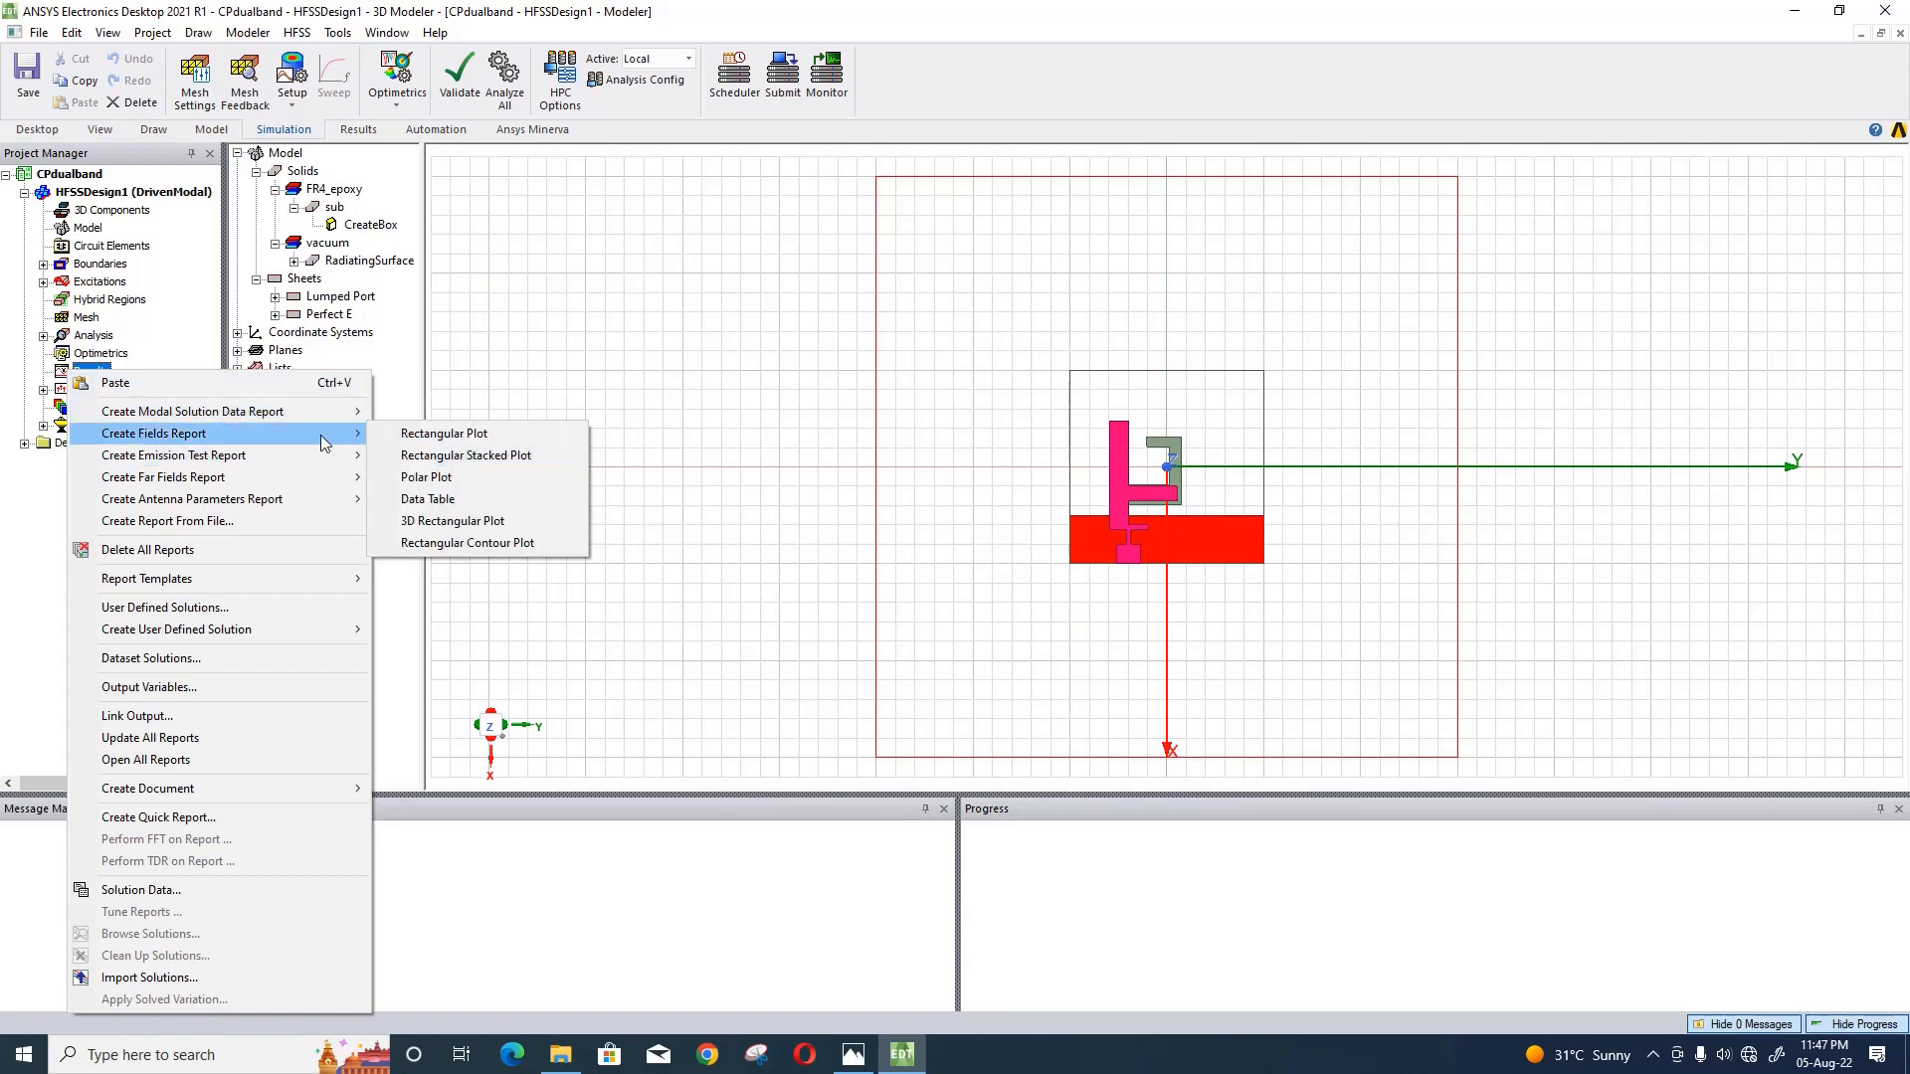
pyautogui.click(430, 435)
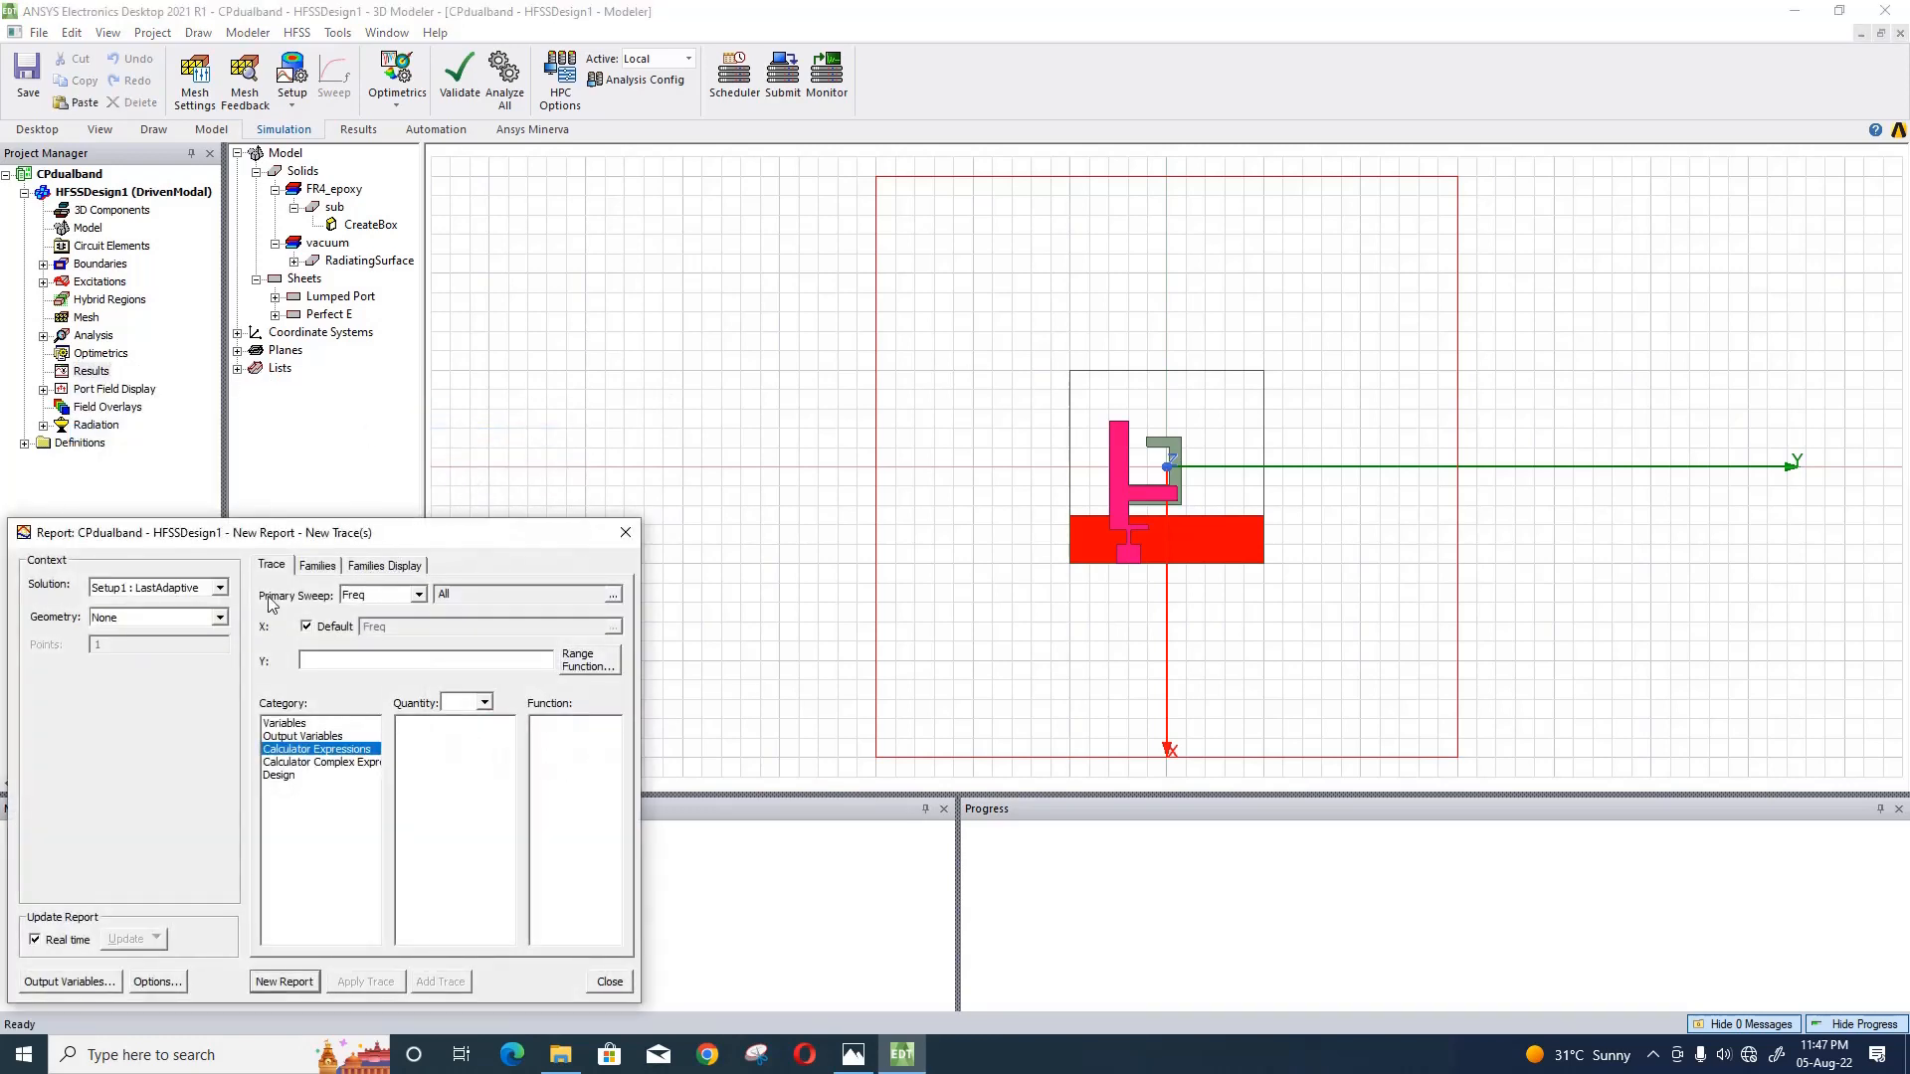
pyautogui.click(214, 589)
pyautogui.click(208, 611)
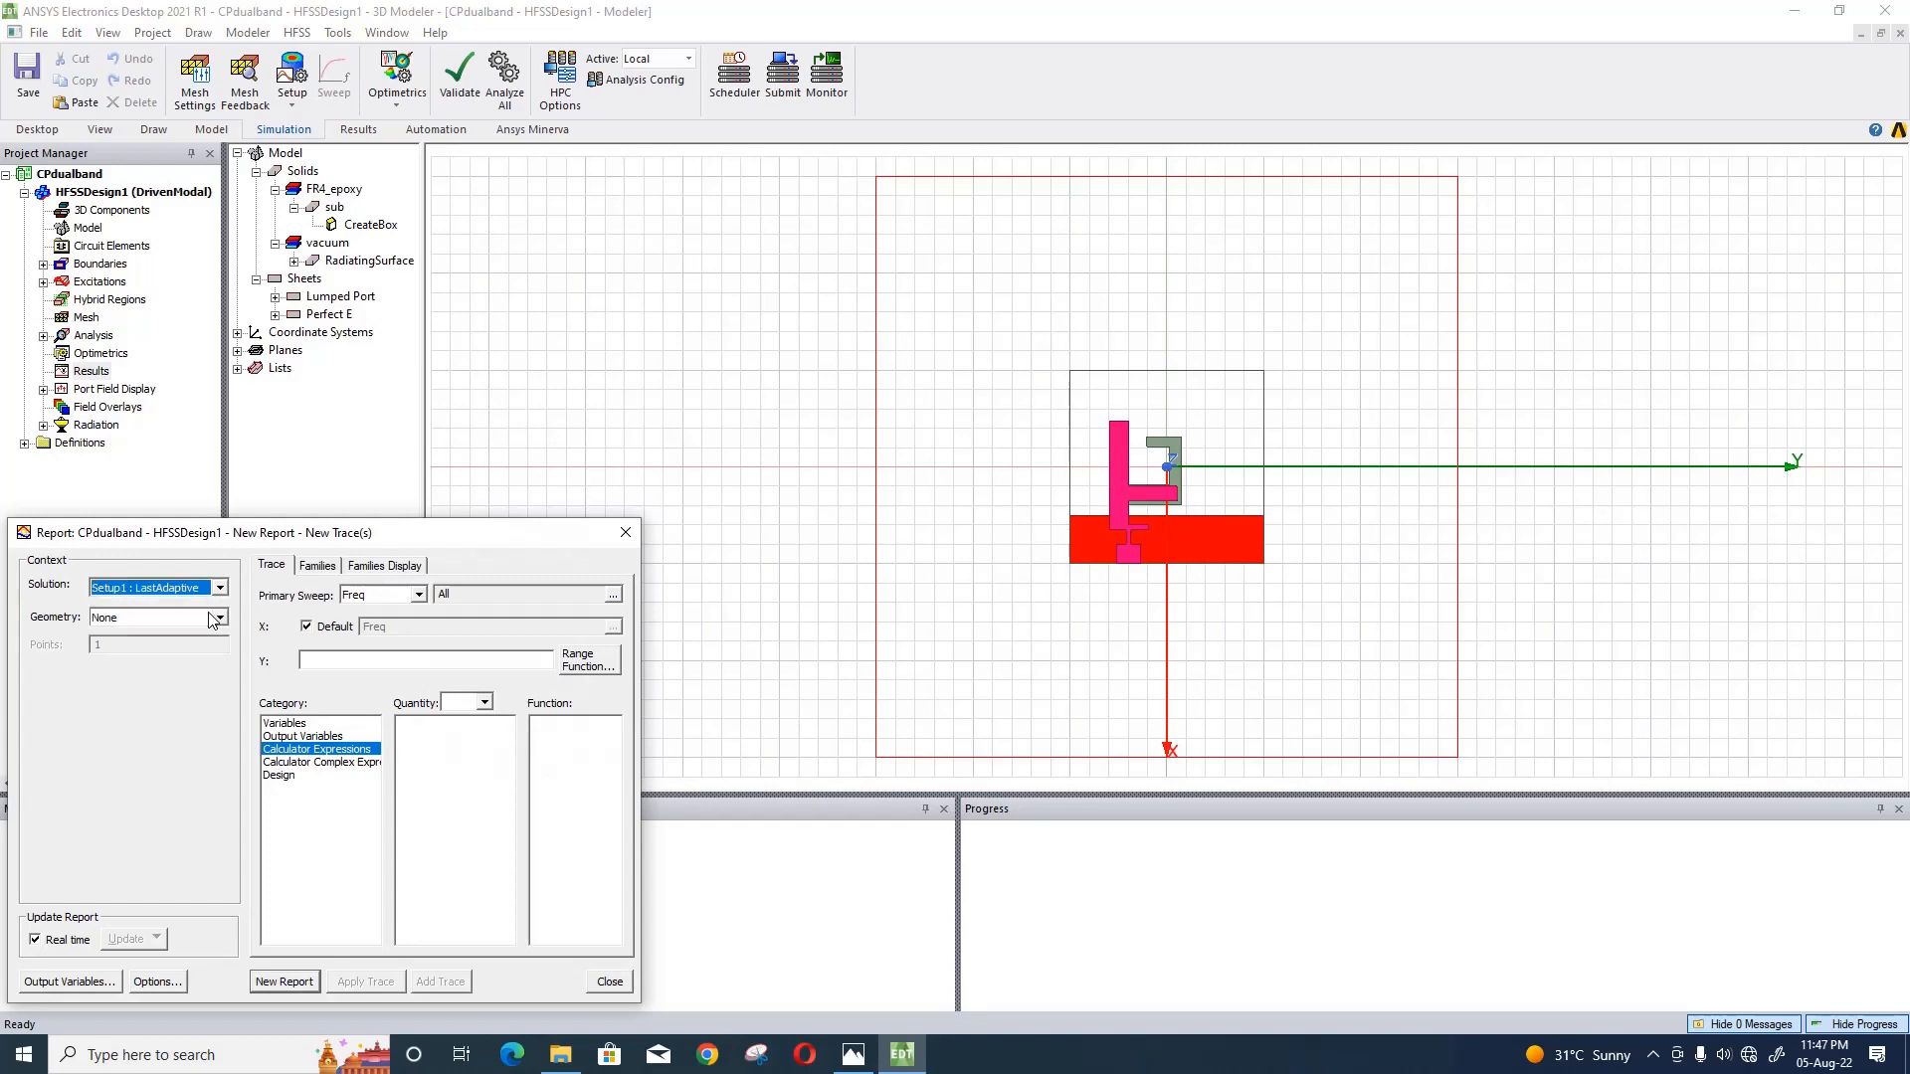
pyautogui.click(221, 593)
pyautogui.click(222, 618)
pyautogui.click(220, 618)
pyautogui.click(215, 634)
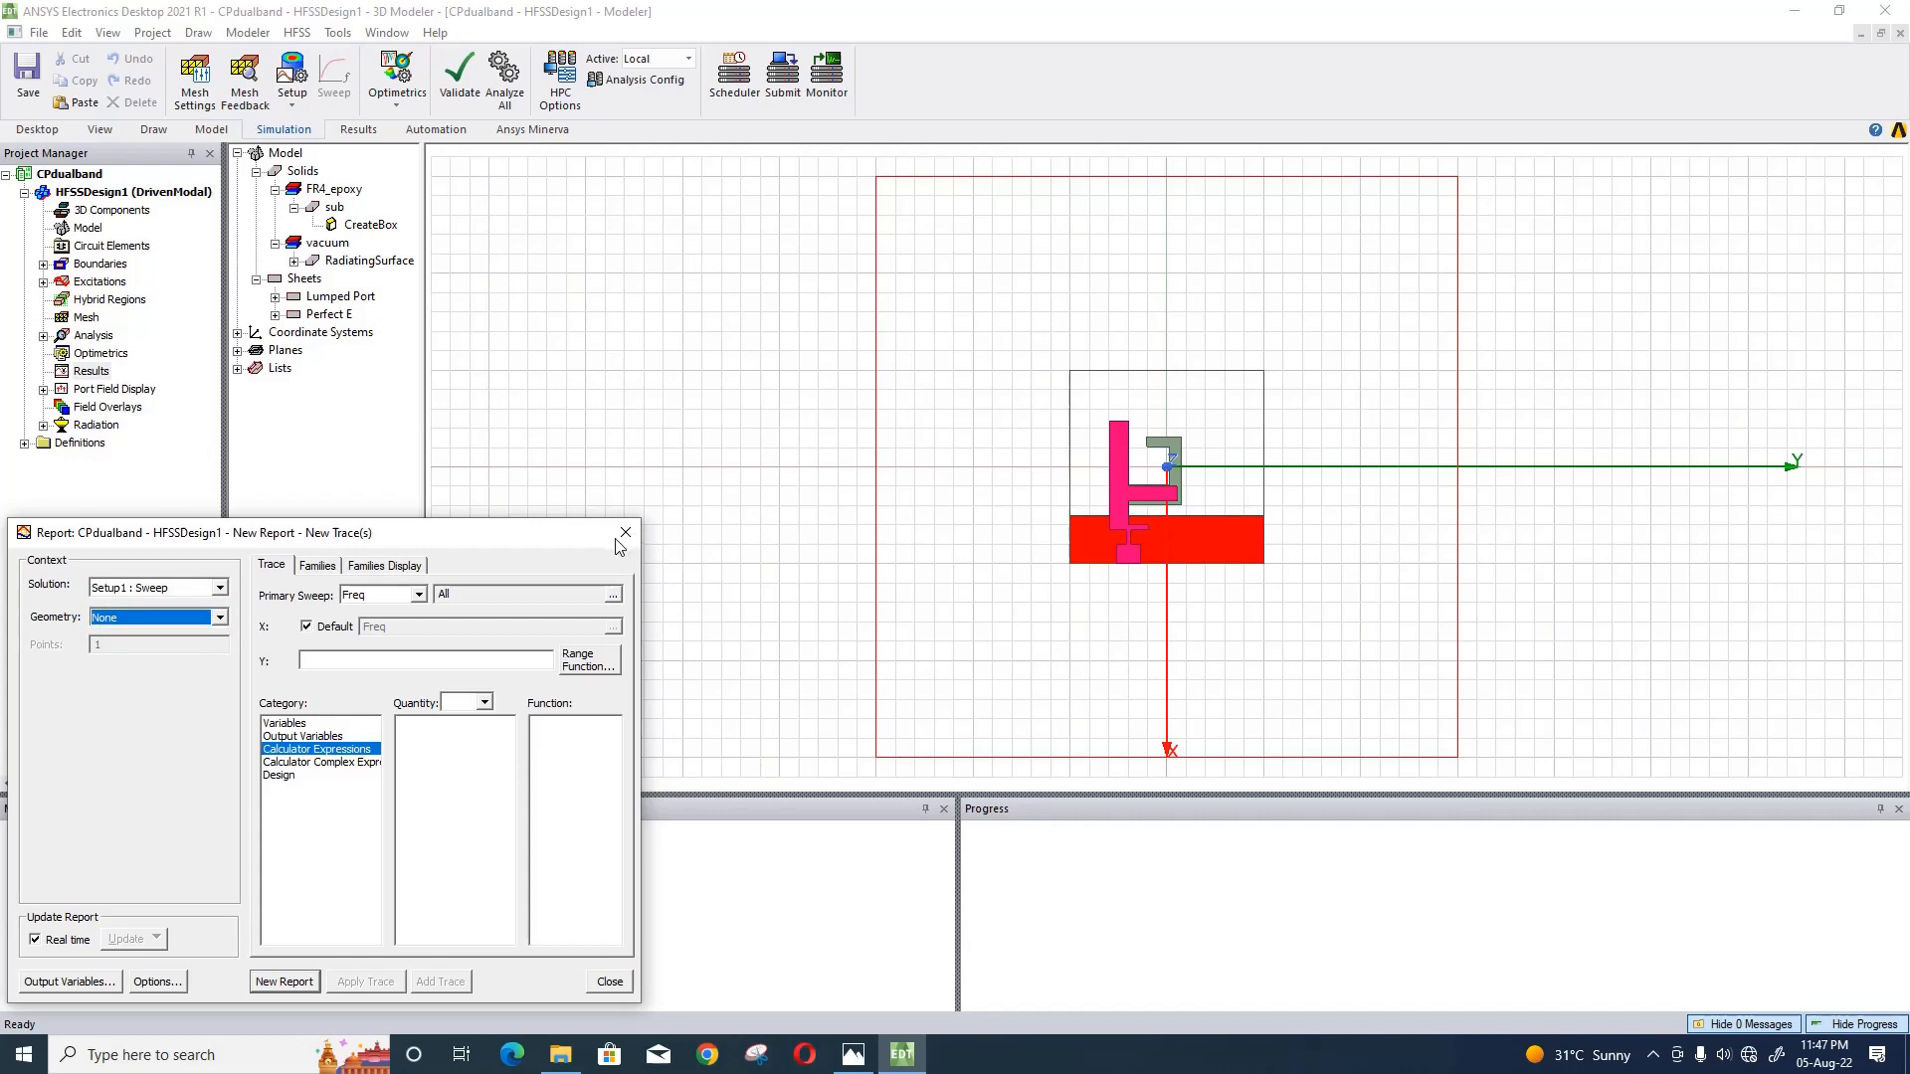
pyautogui.click(624, 534)
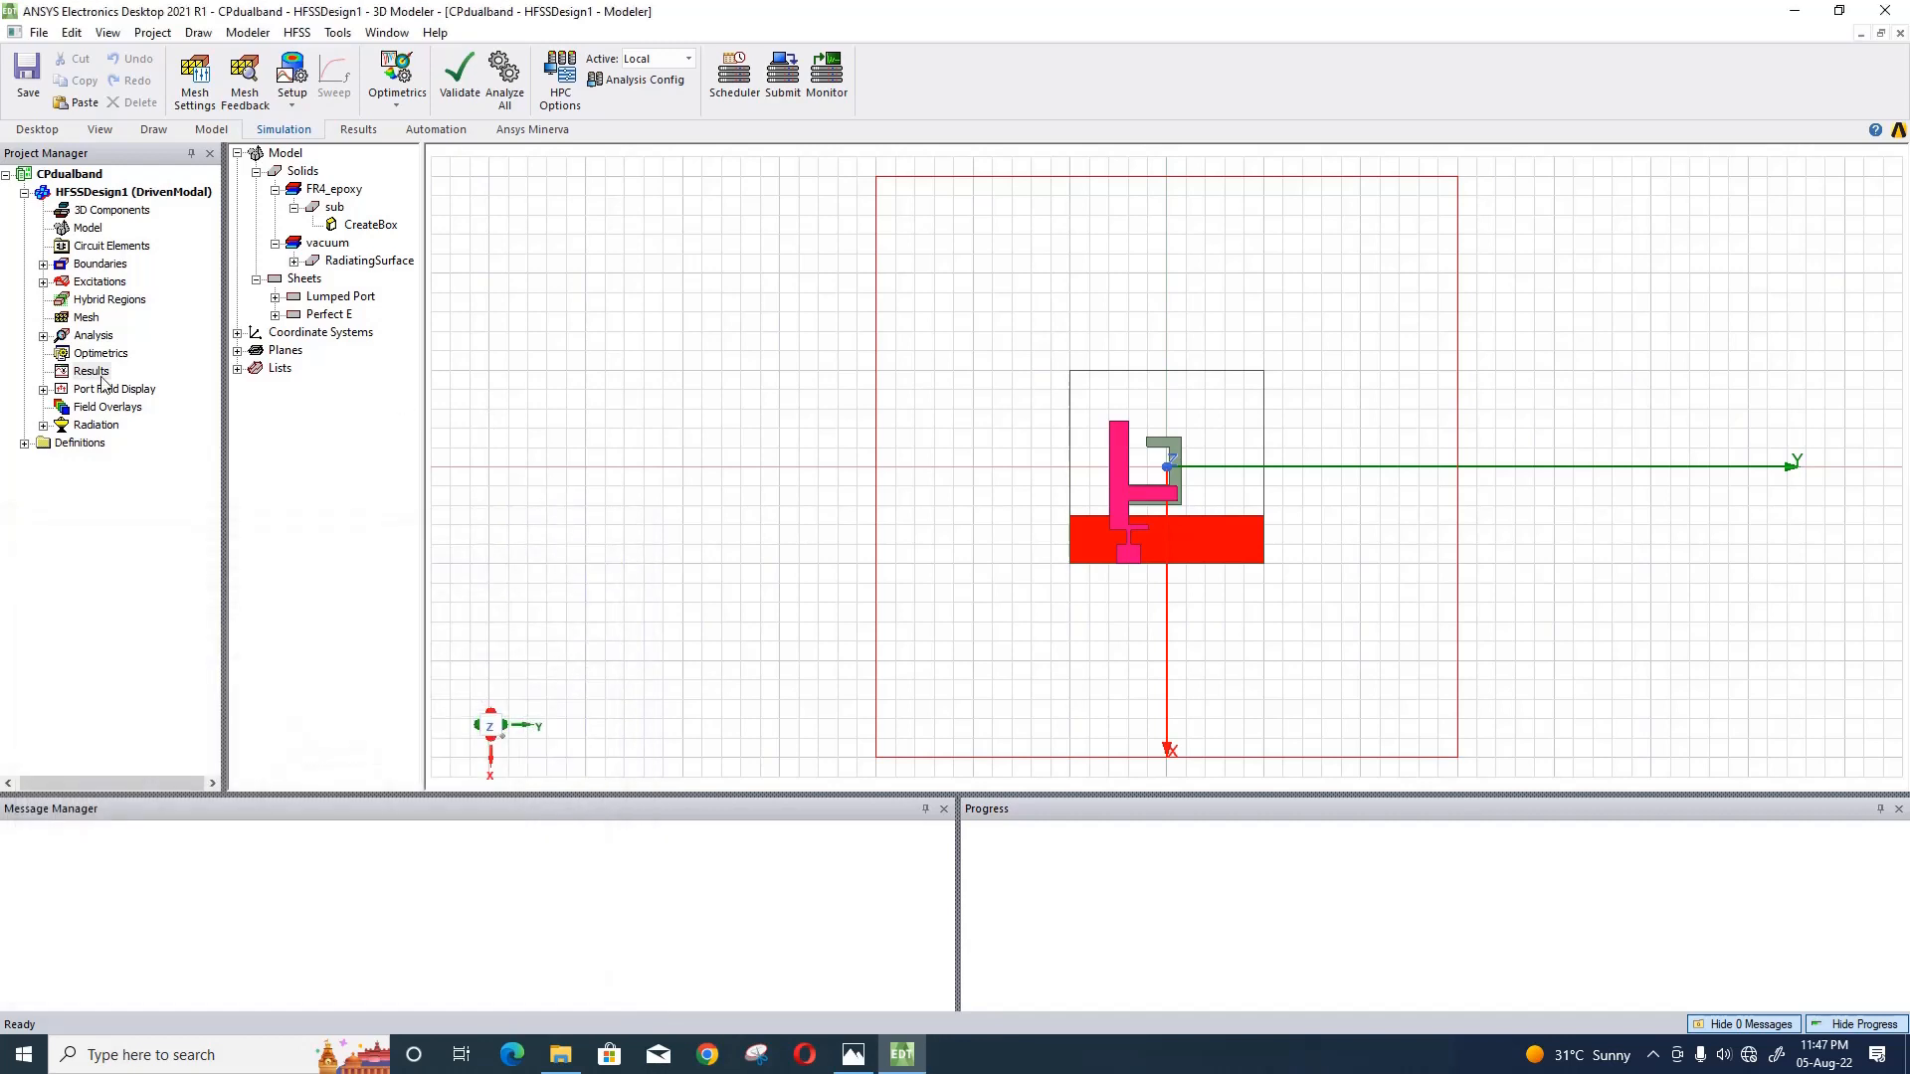
# - Review the settings of the frequency sweep under Setup1 and accept them
pyautogui.click(43, 335)
pyautogui.click(62, 354)
pyautogui.doubleClick(128, 372)
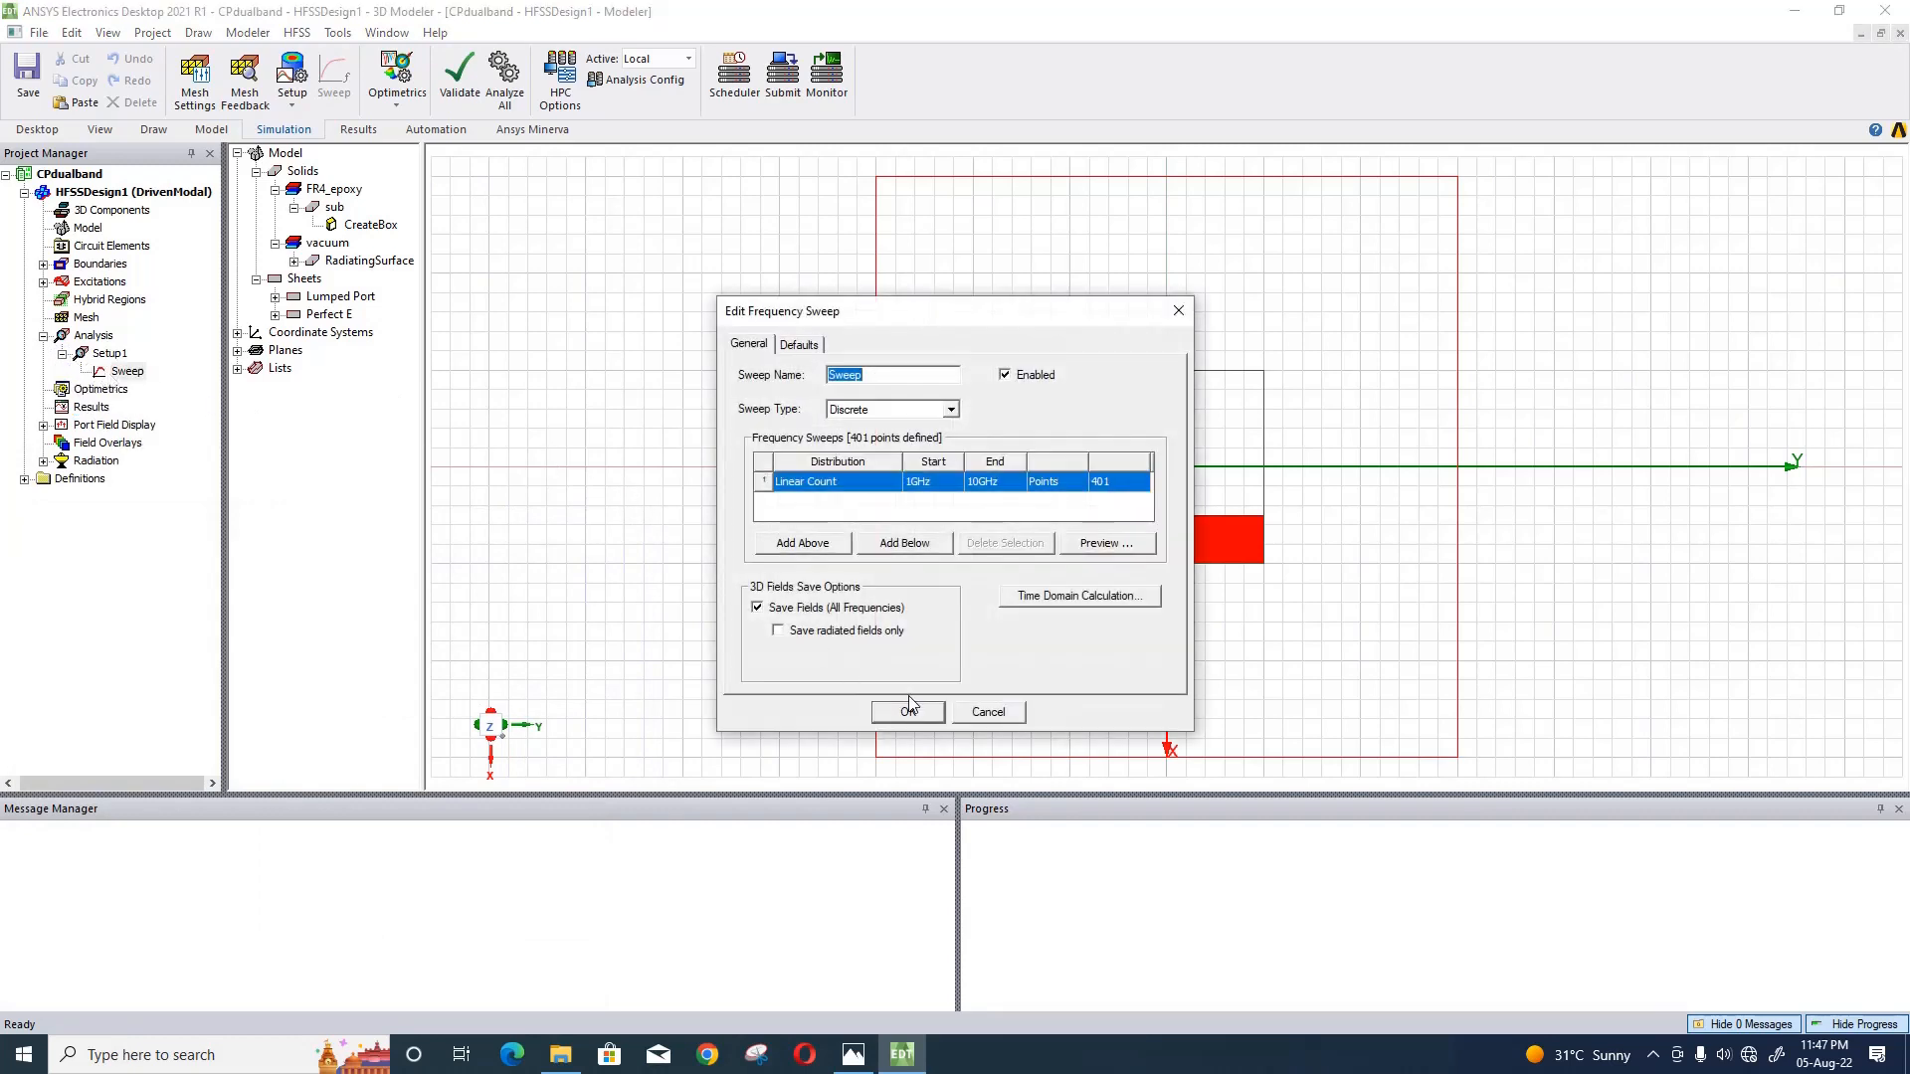
pyautogui.click(908, 712)
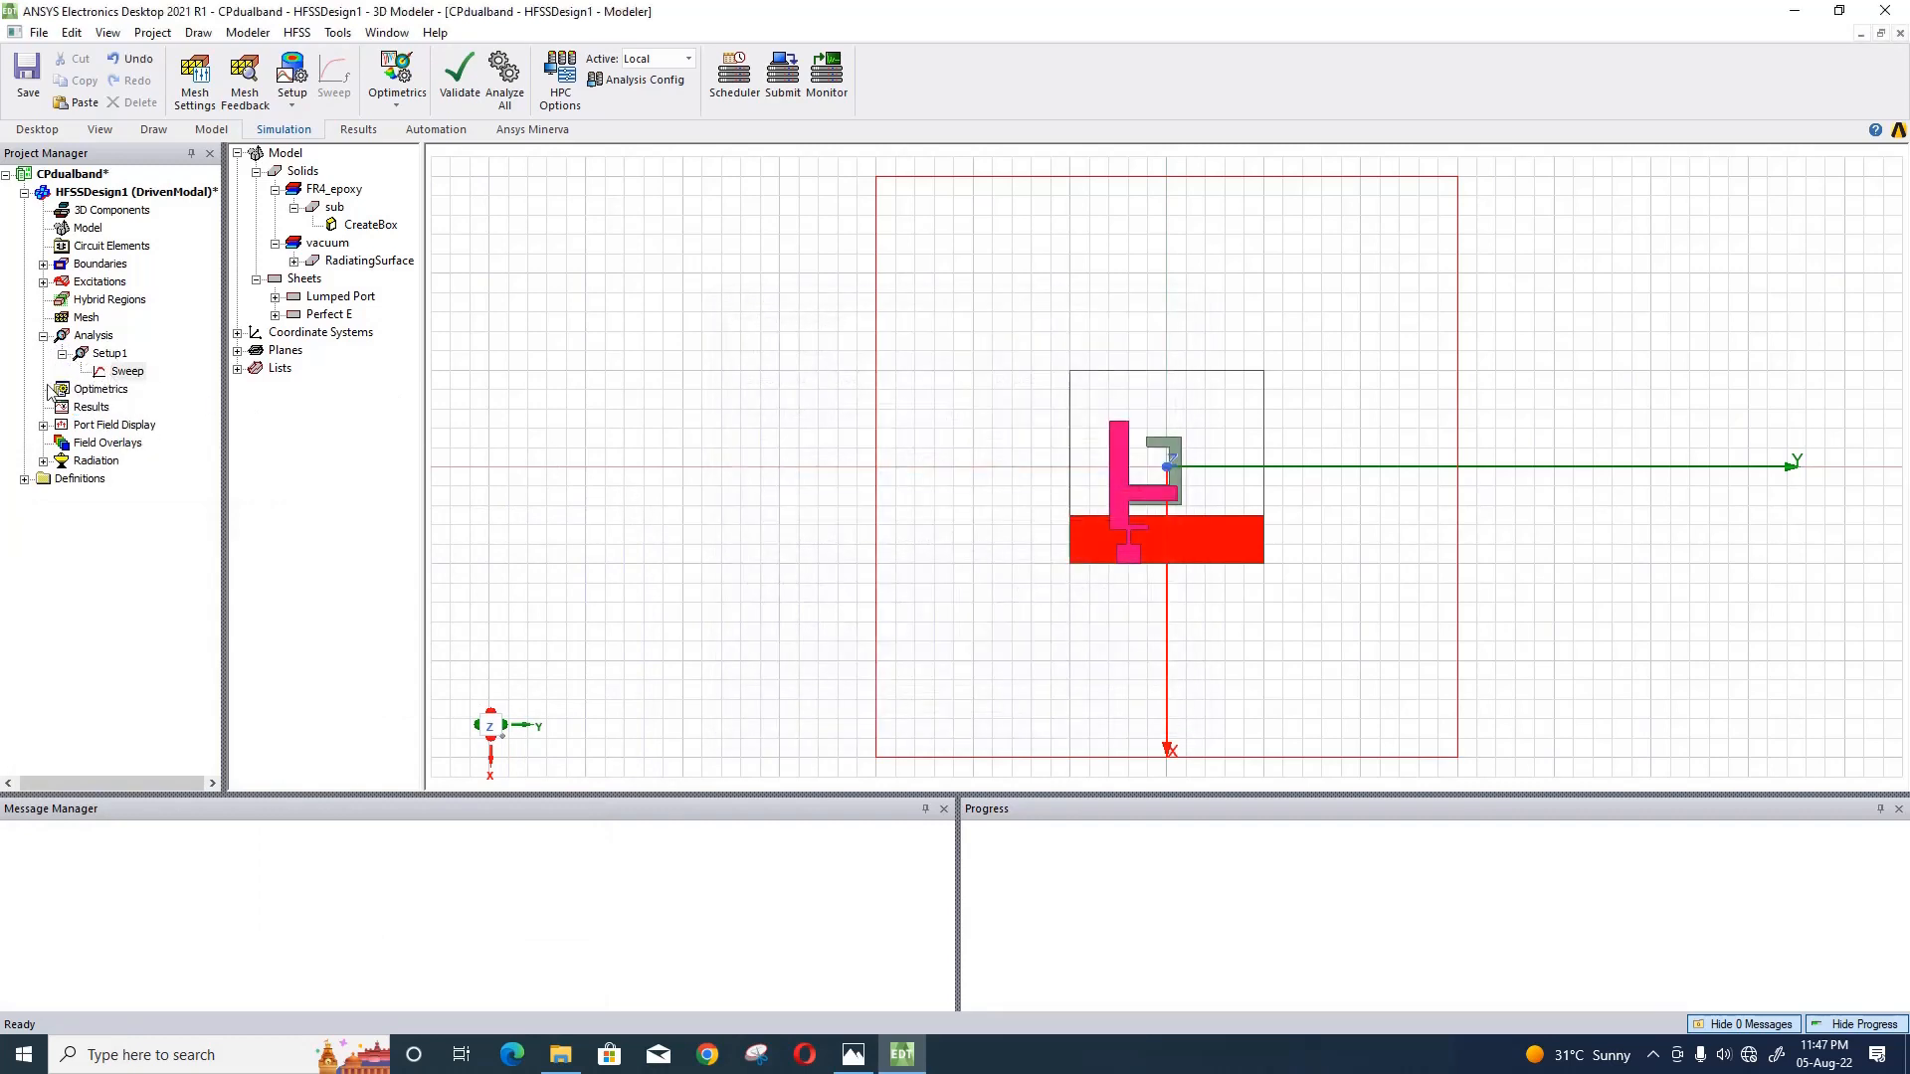
# - Review Setup1's driven solution settings, trying the Broadband solution frequency and returning to Single before accepting
pyautogui.doubleClick(104, 354)
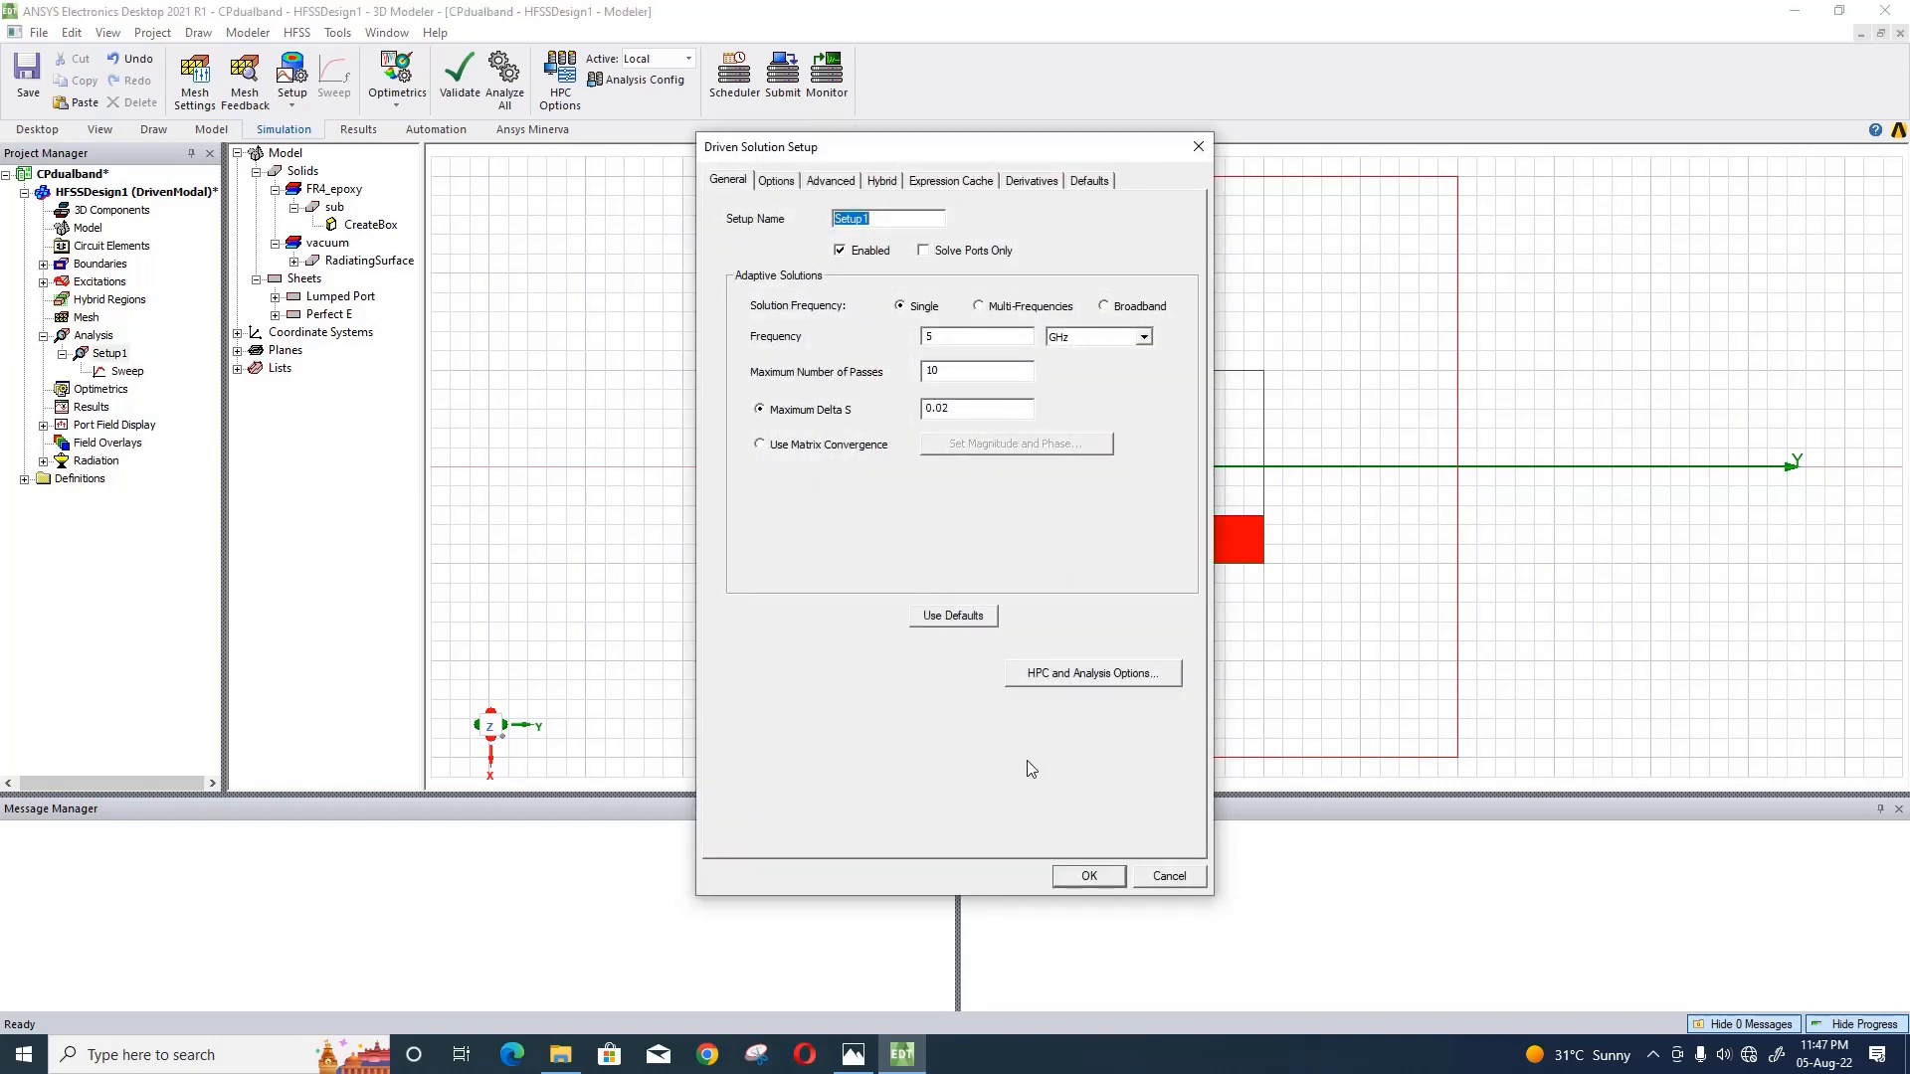
pyautogui.click(1105, 307)
pyautogui.click(902, 307)
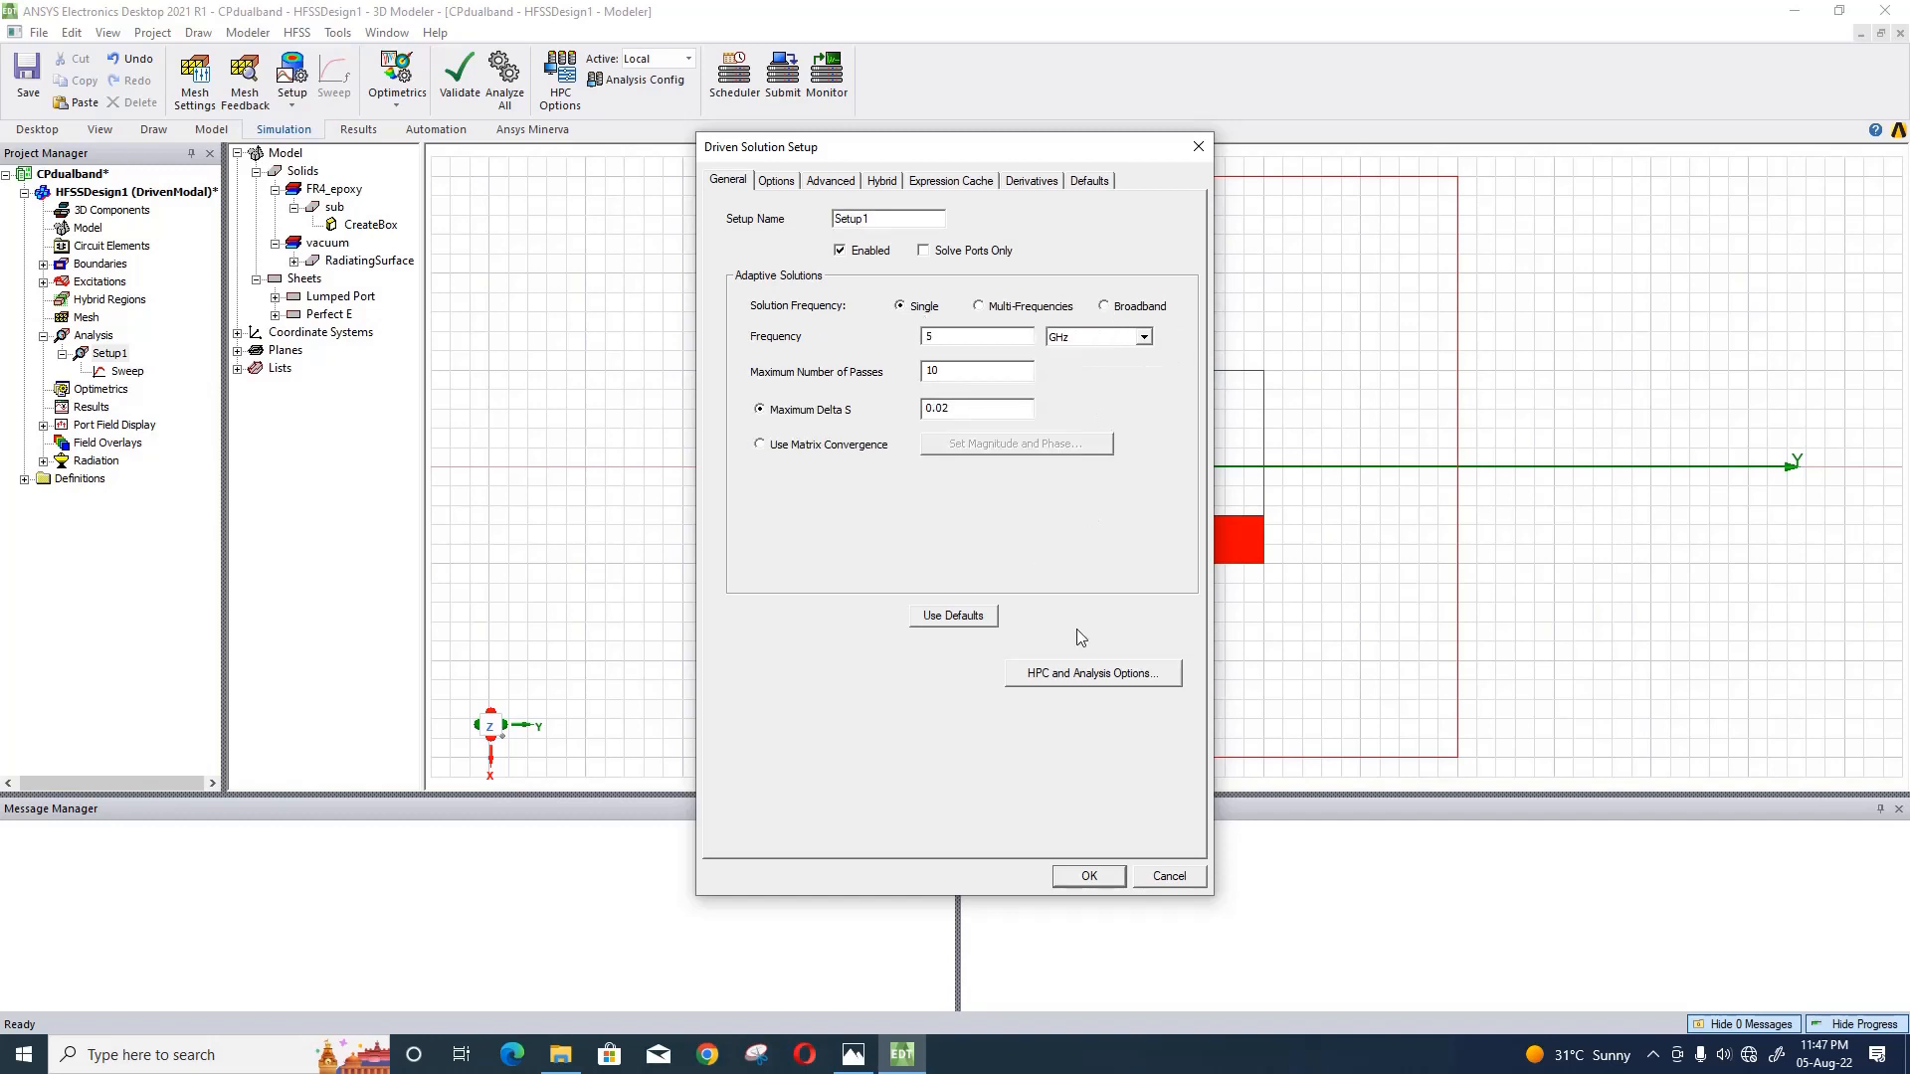
pyautogui.click(1076, 879)
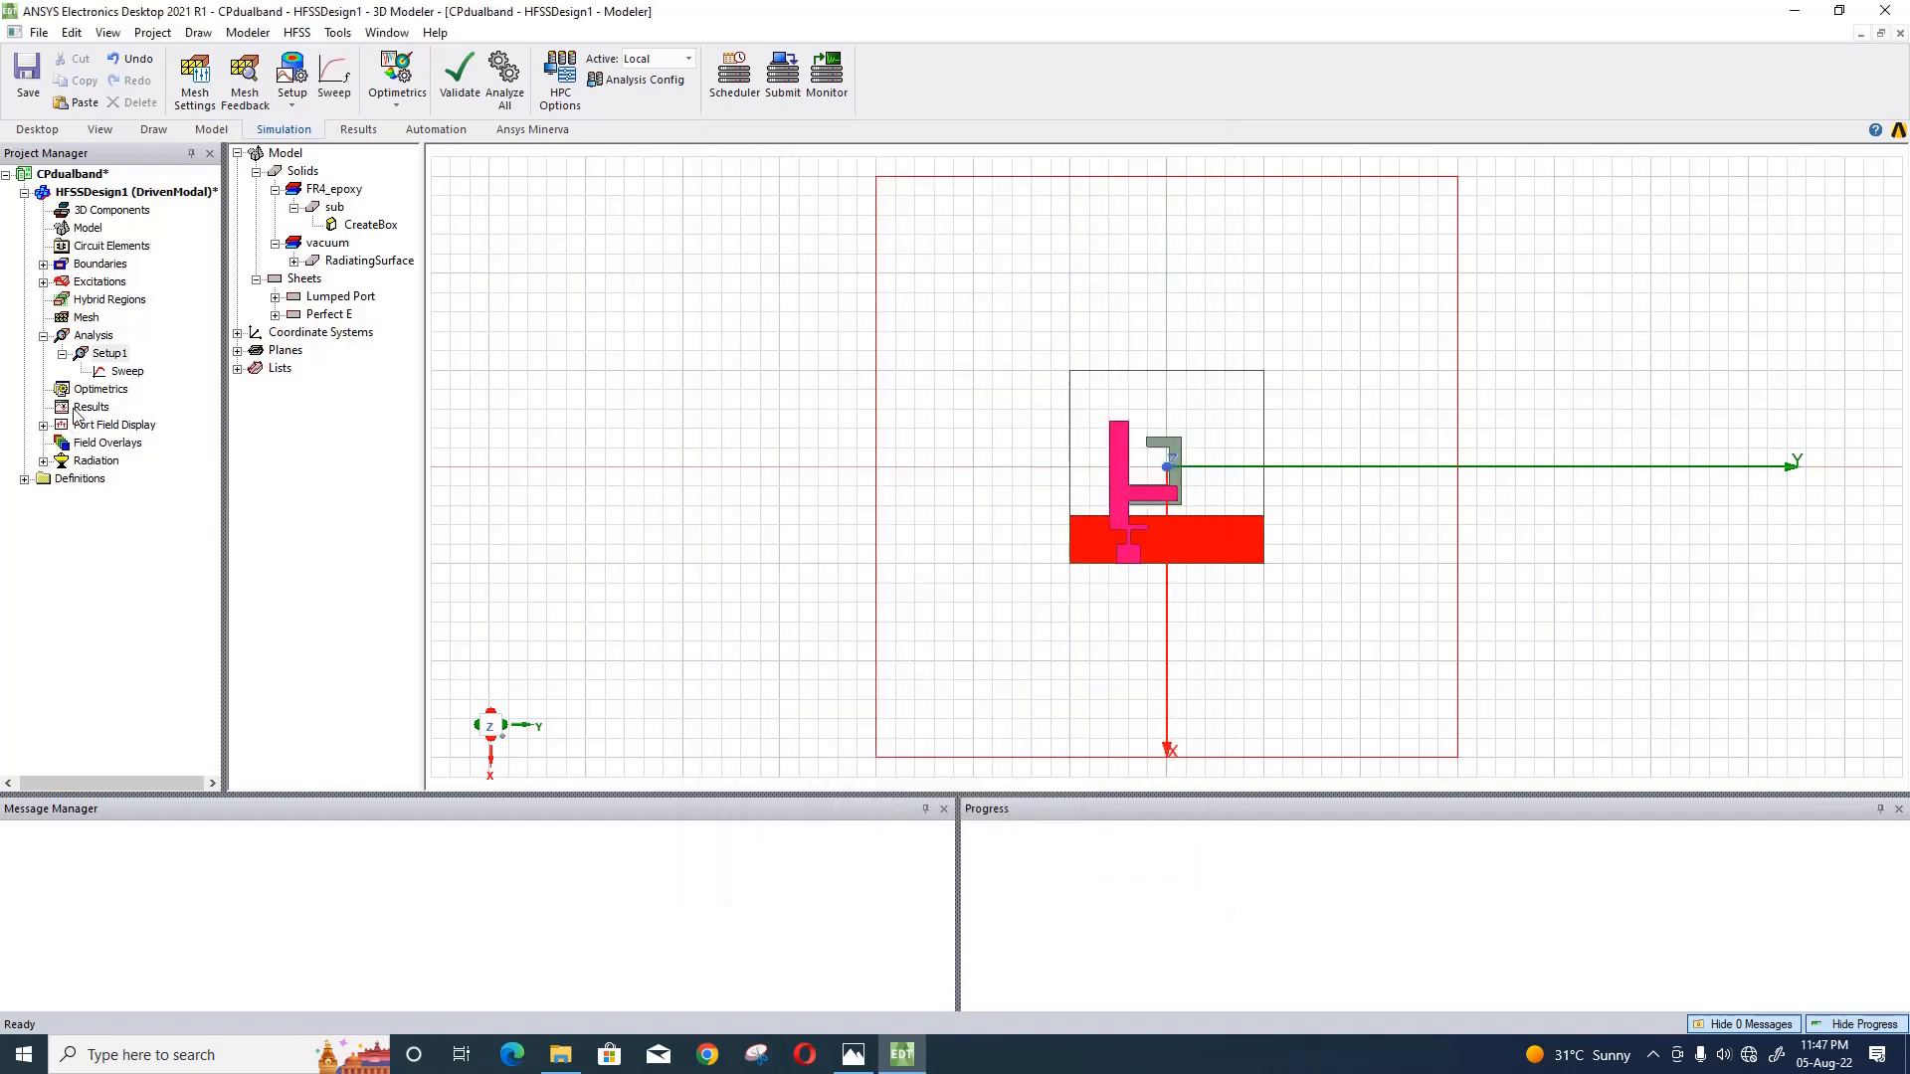
# - Expand the design's radiation entries and save the project
pyautogui.click(44, 461)
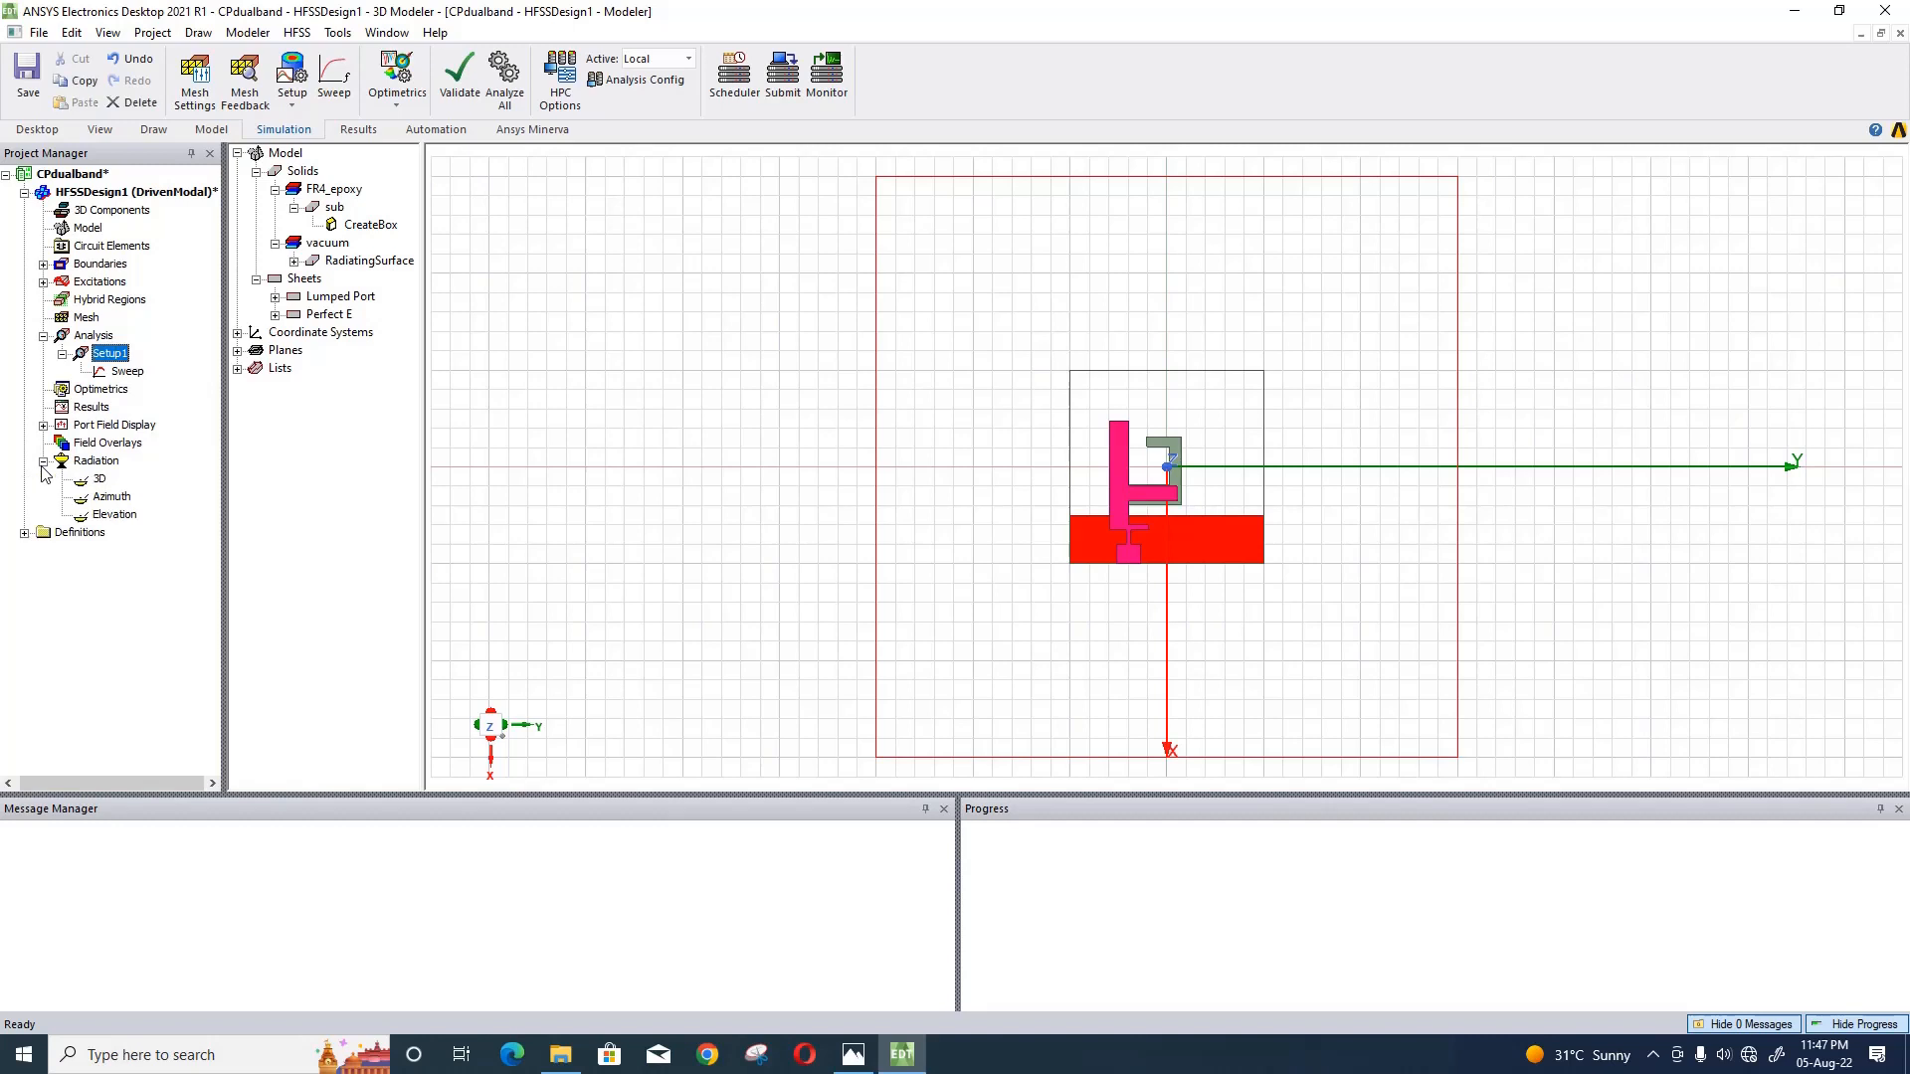
pyautogui.click(108, 412)
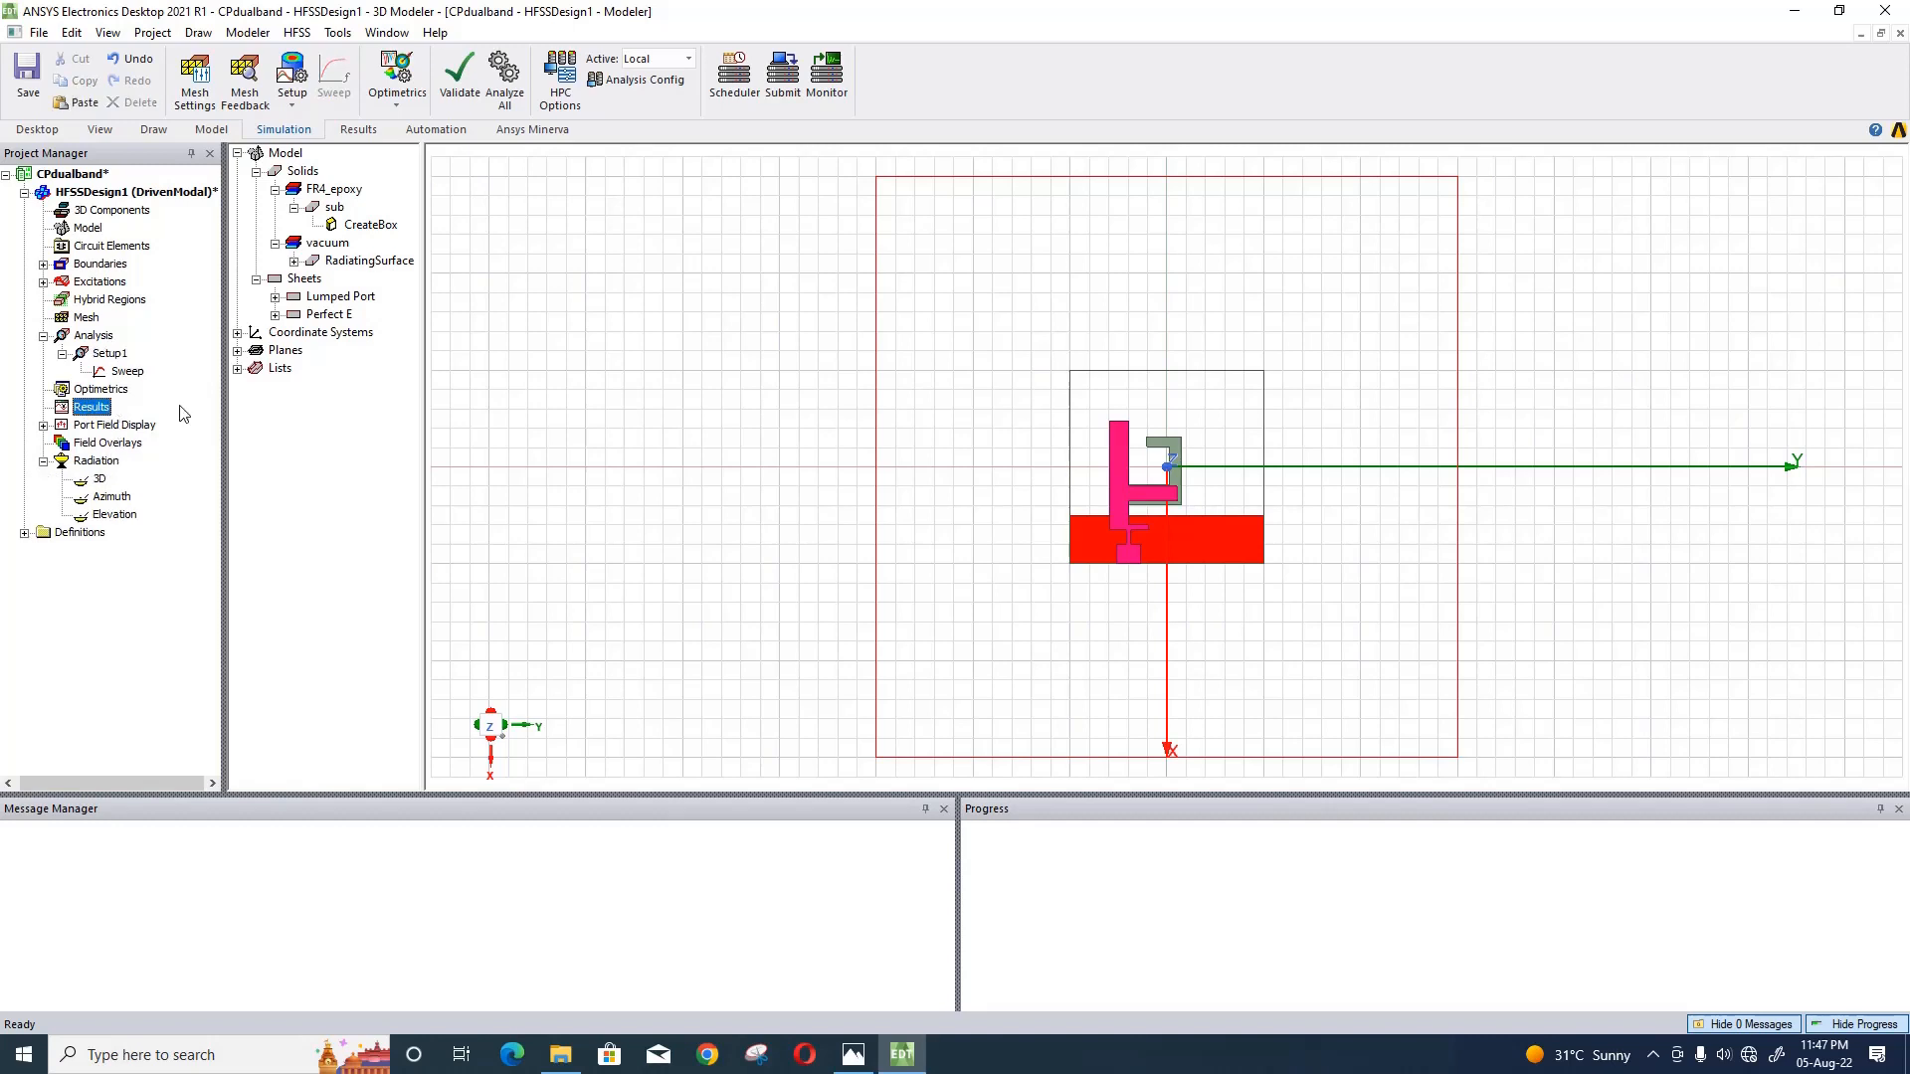
pyautogui.click(30, 79)
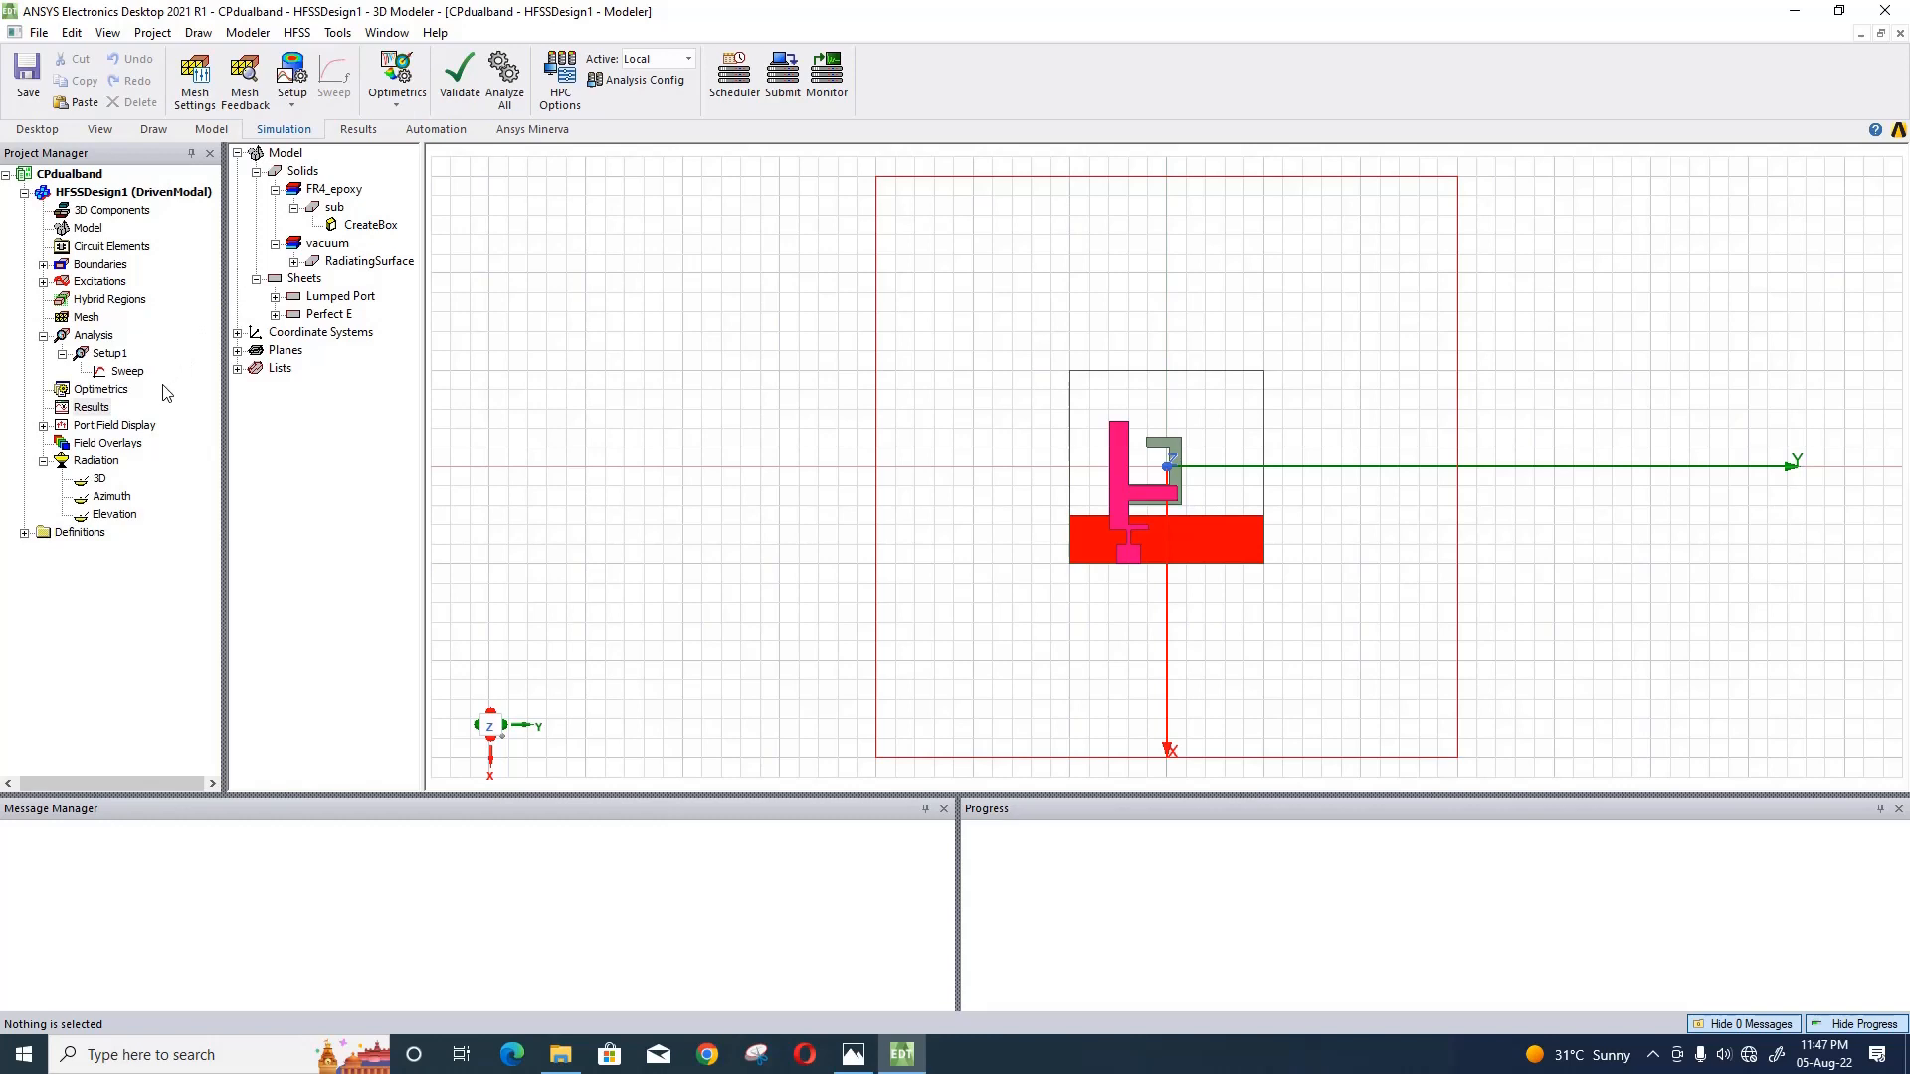
pyautogui.rightClick(102, 411)
pyautogui.moveTo(241, 455)
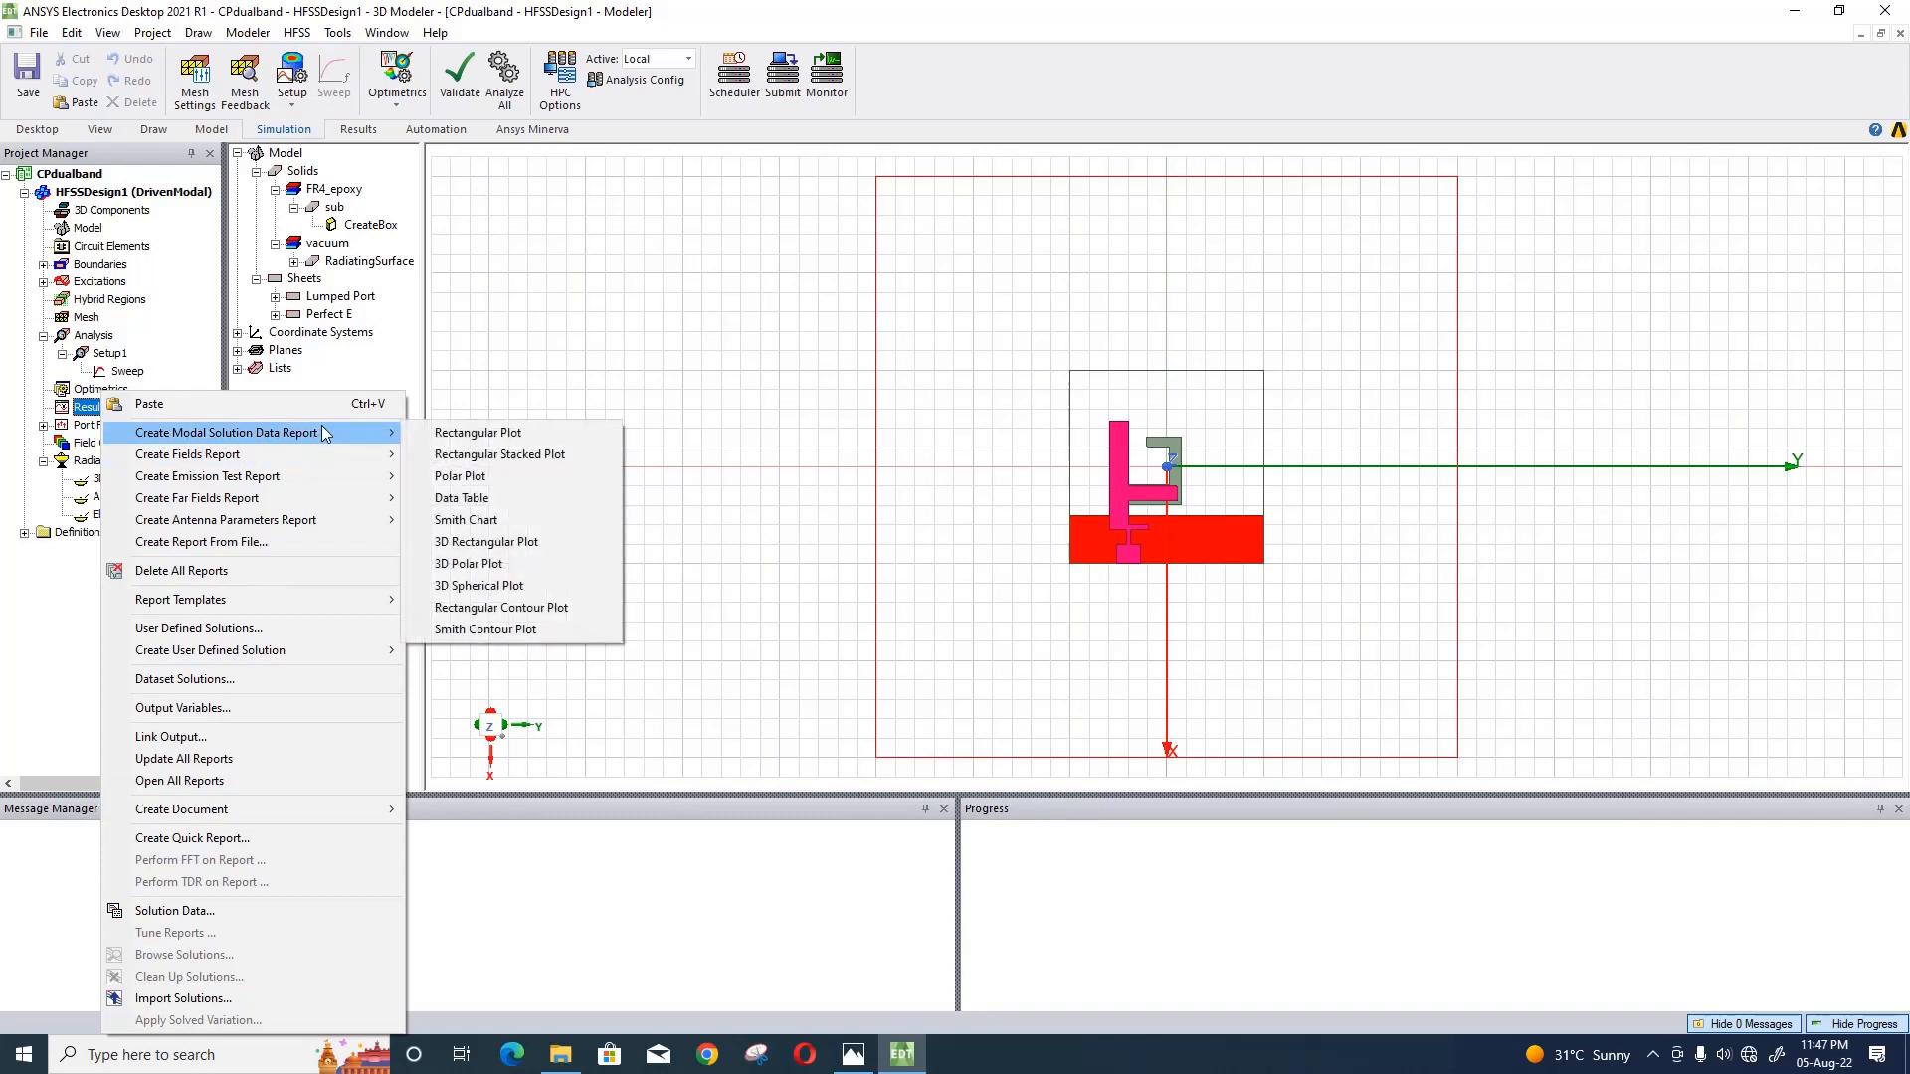
pyautogui.click(459, 460)
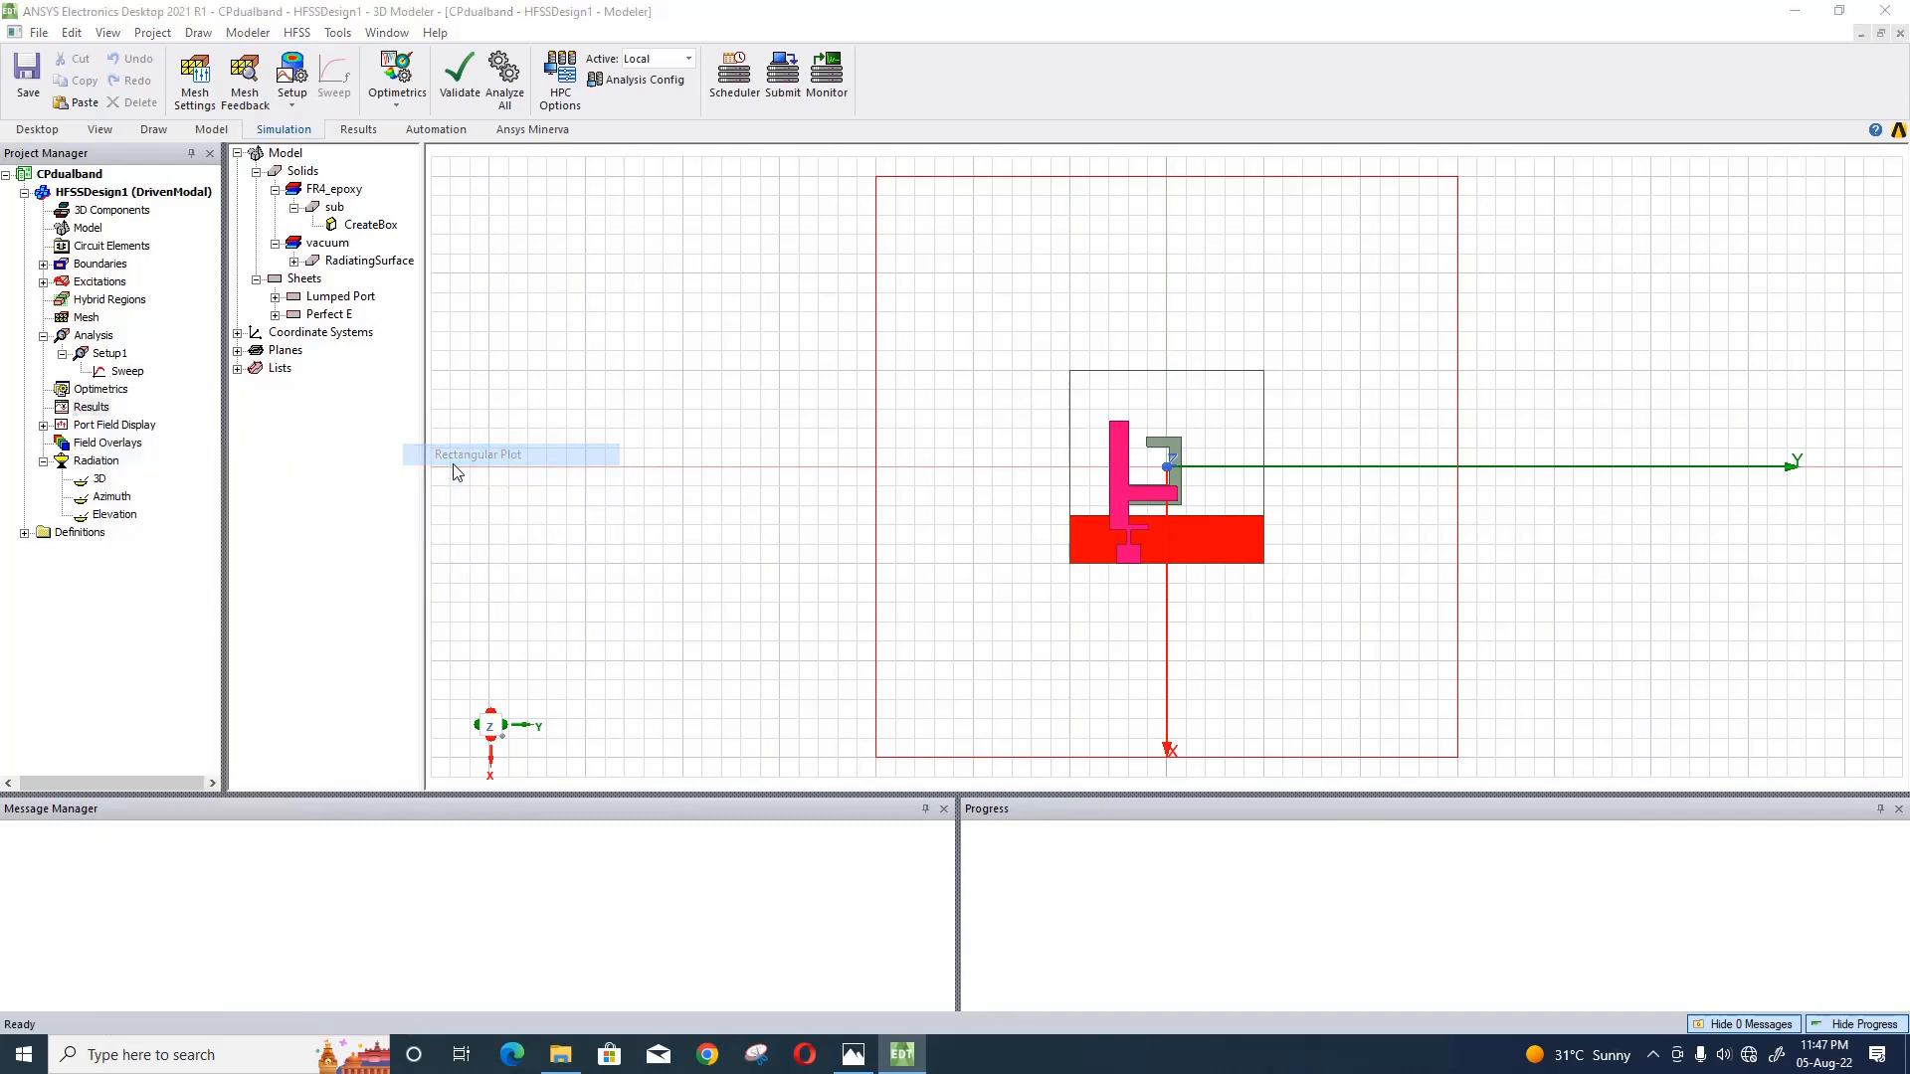
pyautogui.click(624, 538)
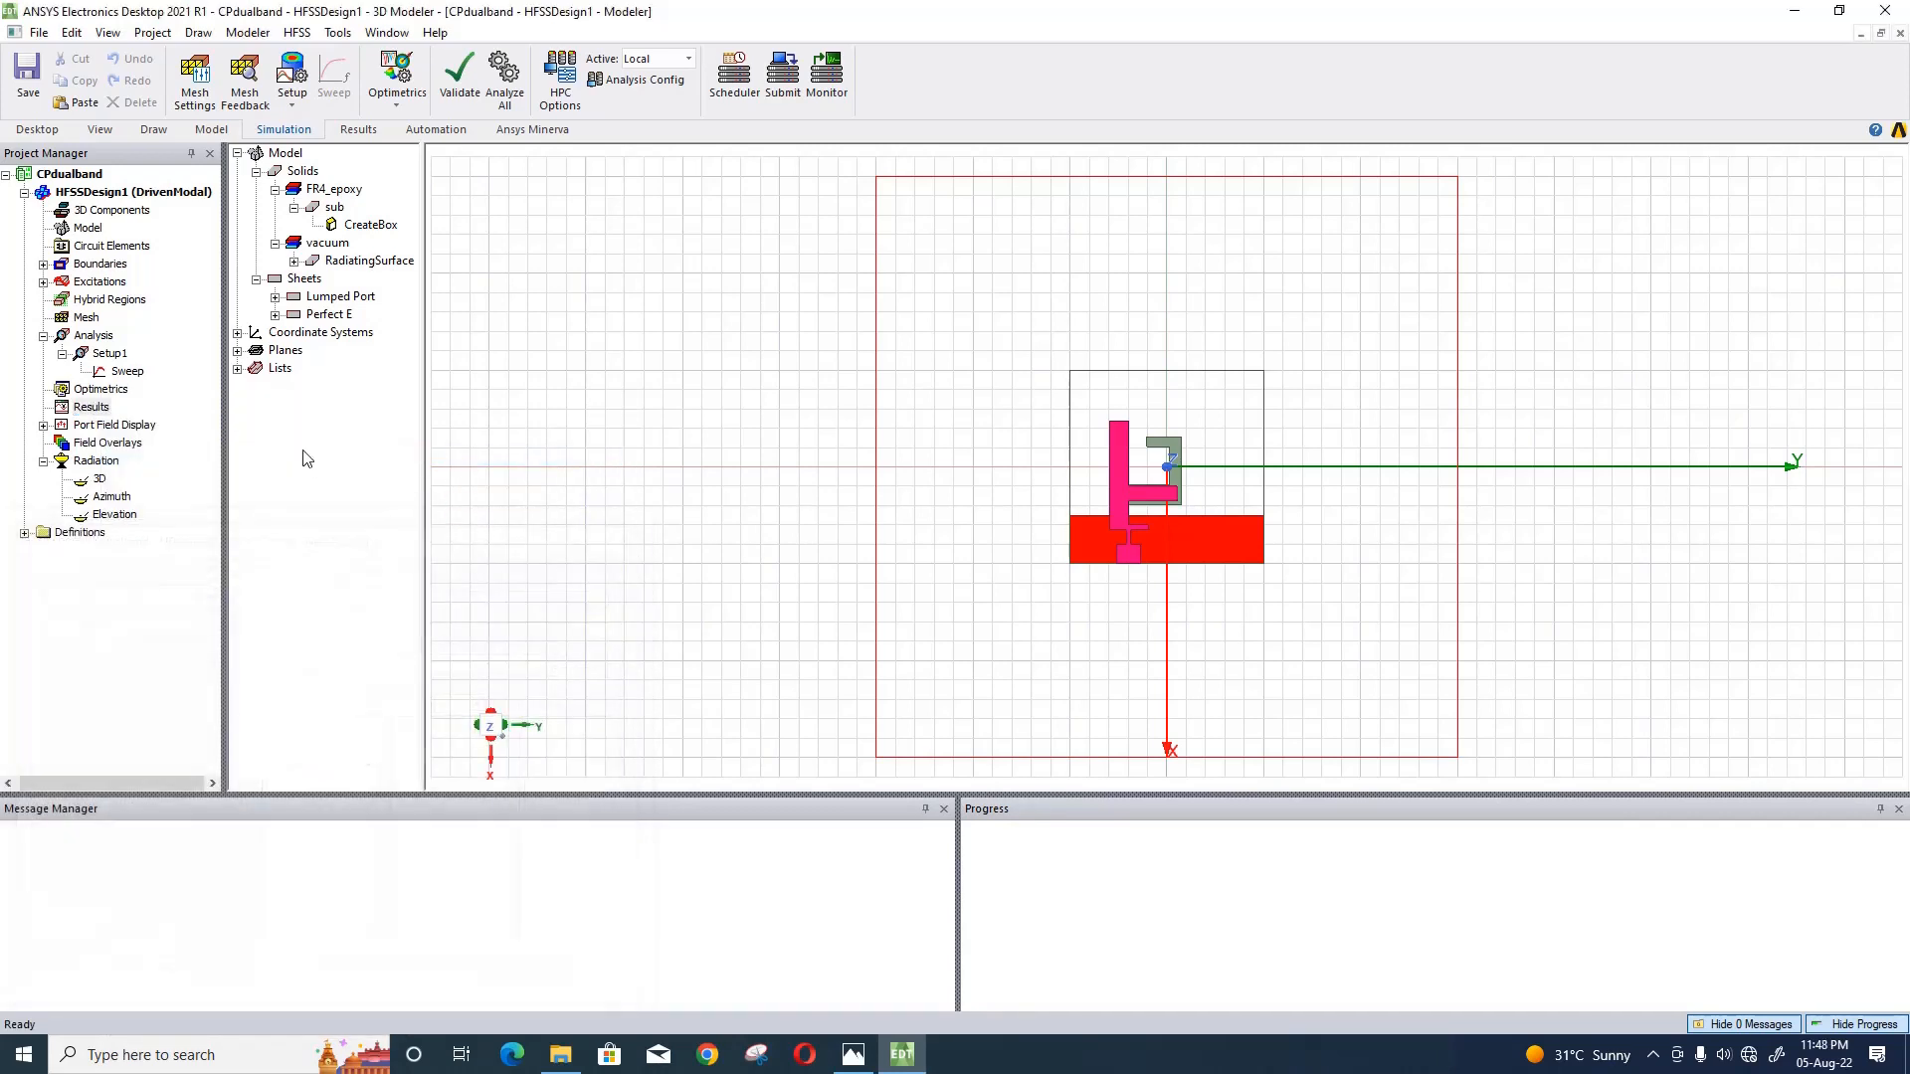
# - Create a modal solution data rectangular plot of S(1,1) in dB against frequency for Setup1 : Sweep
pyautogui.rightClick(88, 408)
pyautogui.moveTo(248, 433)
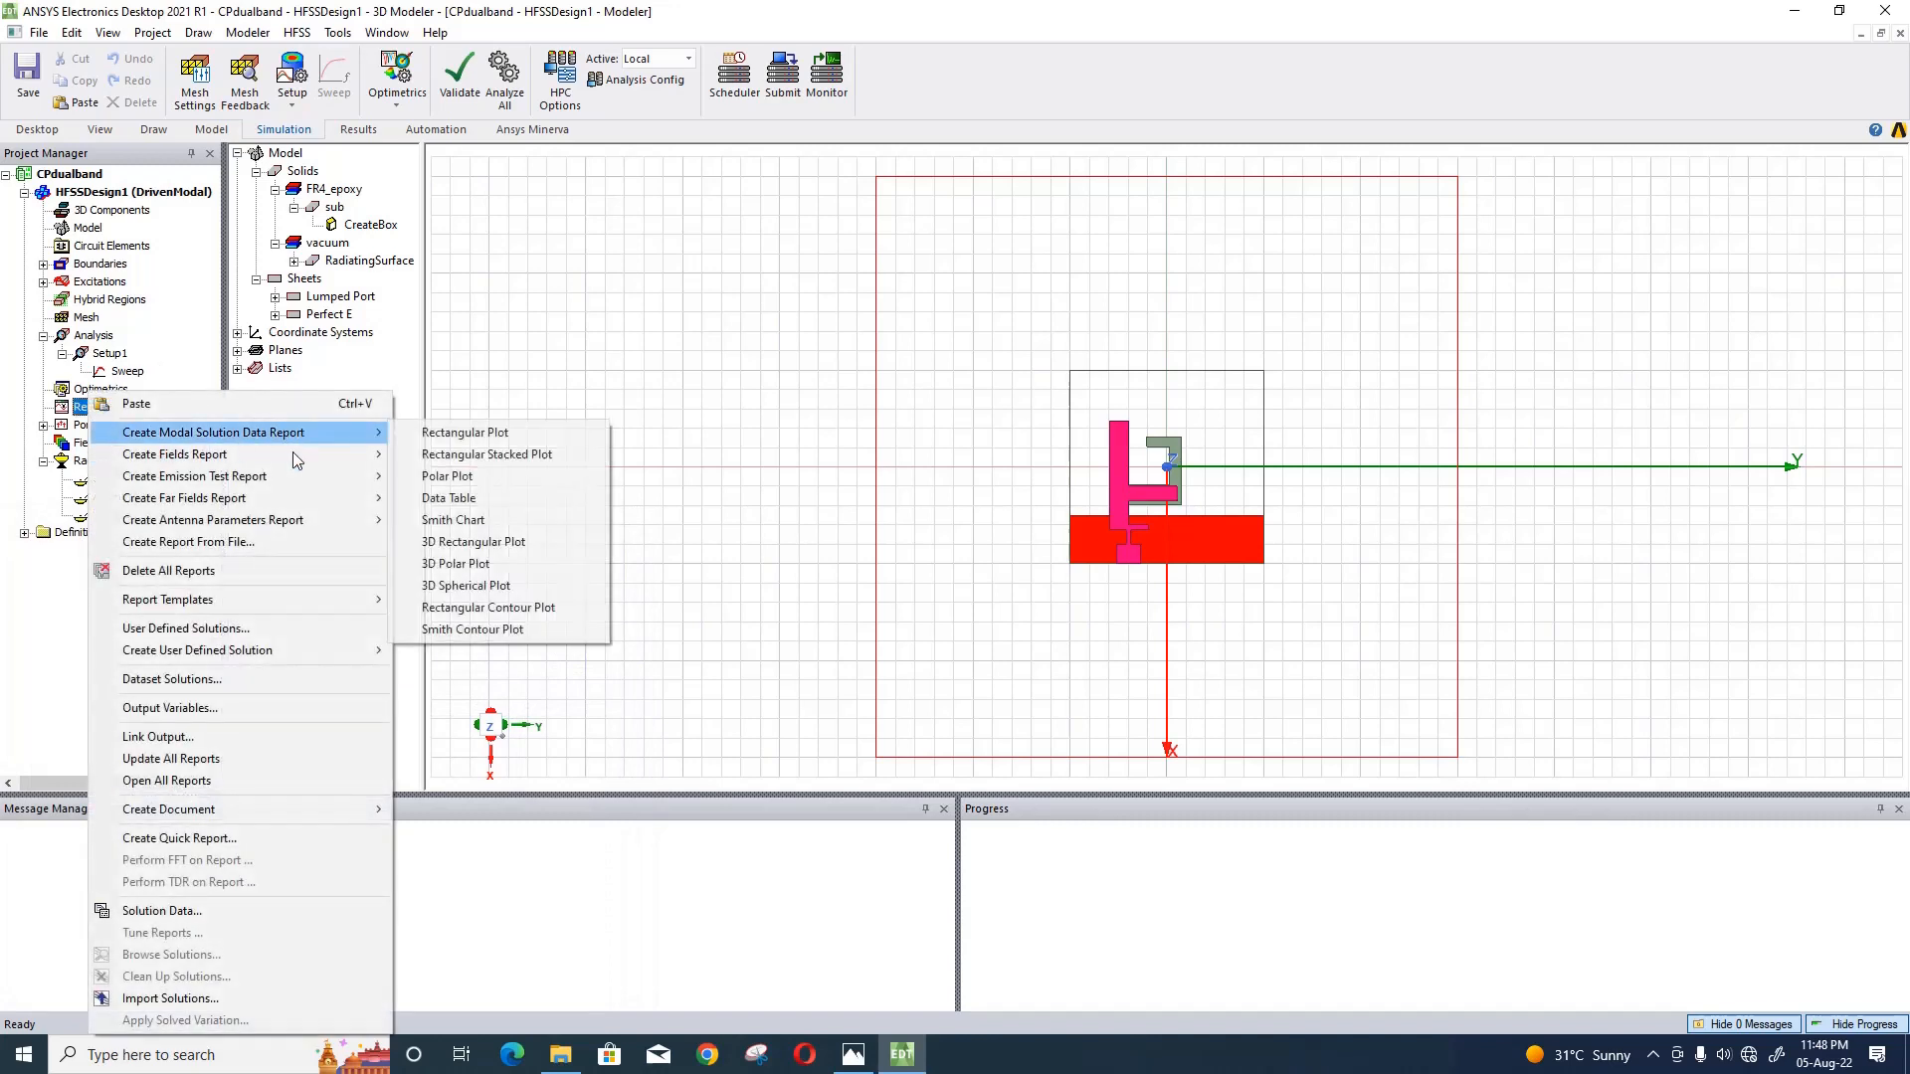
pyautogui.click(468, 435)
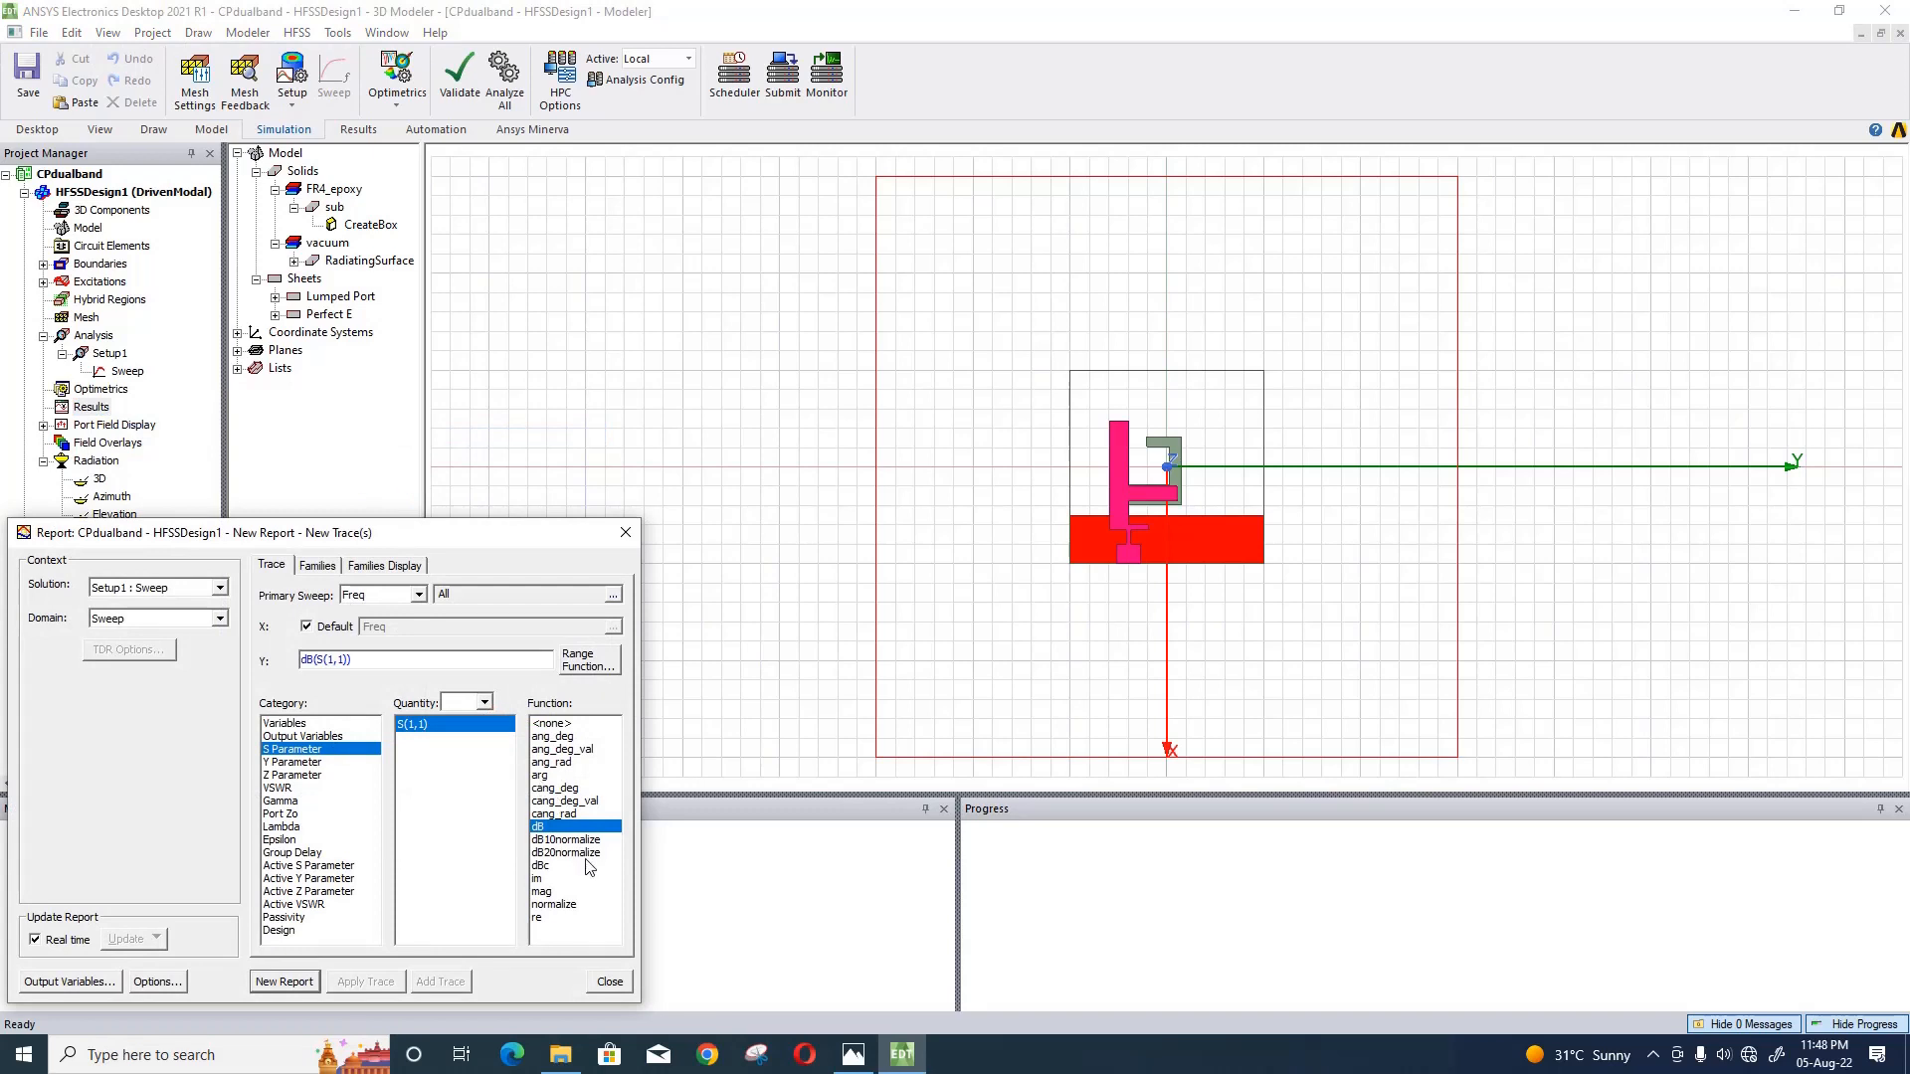
pyautogui.click(319, 567)
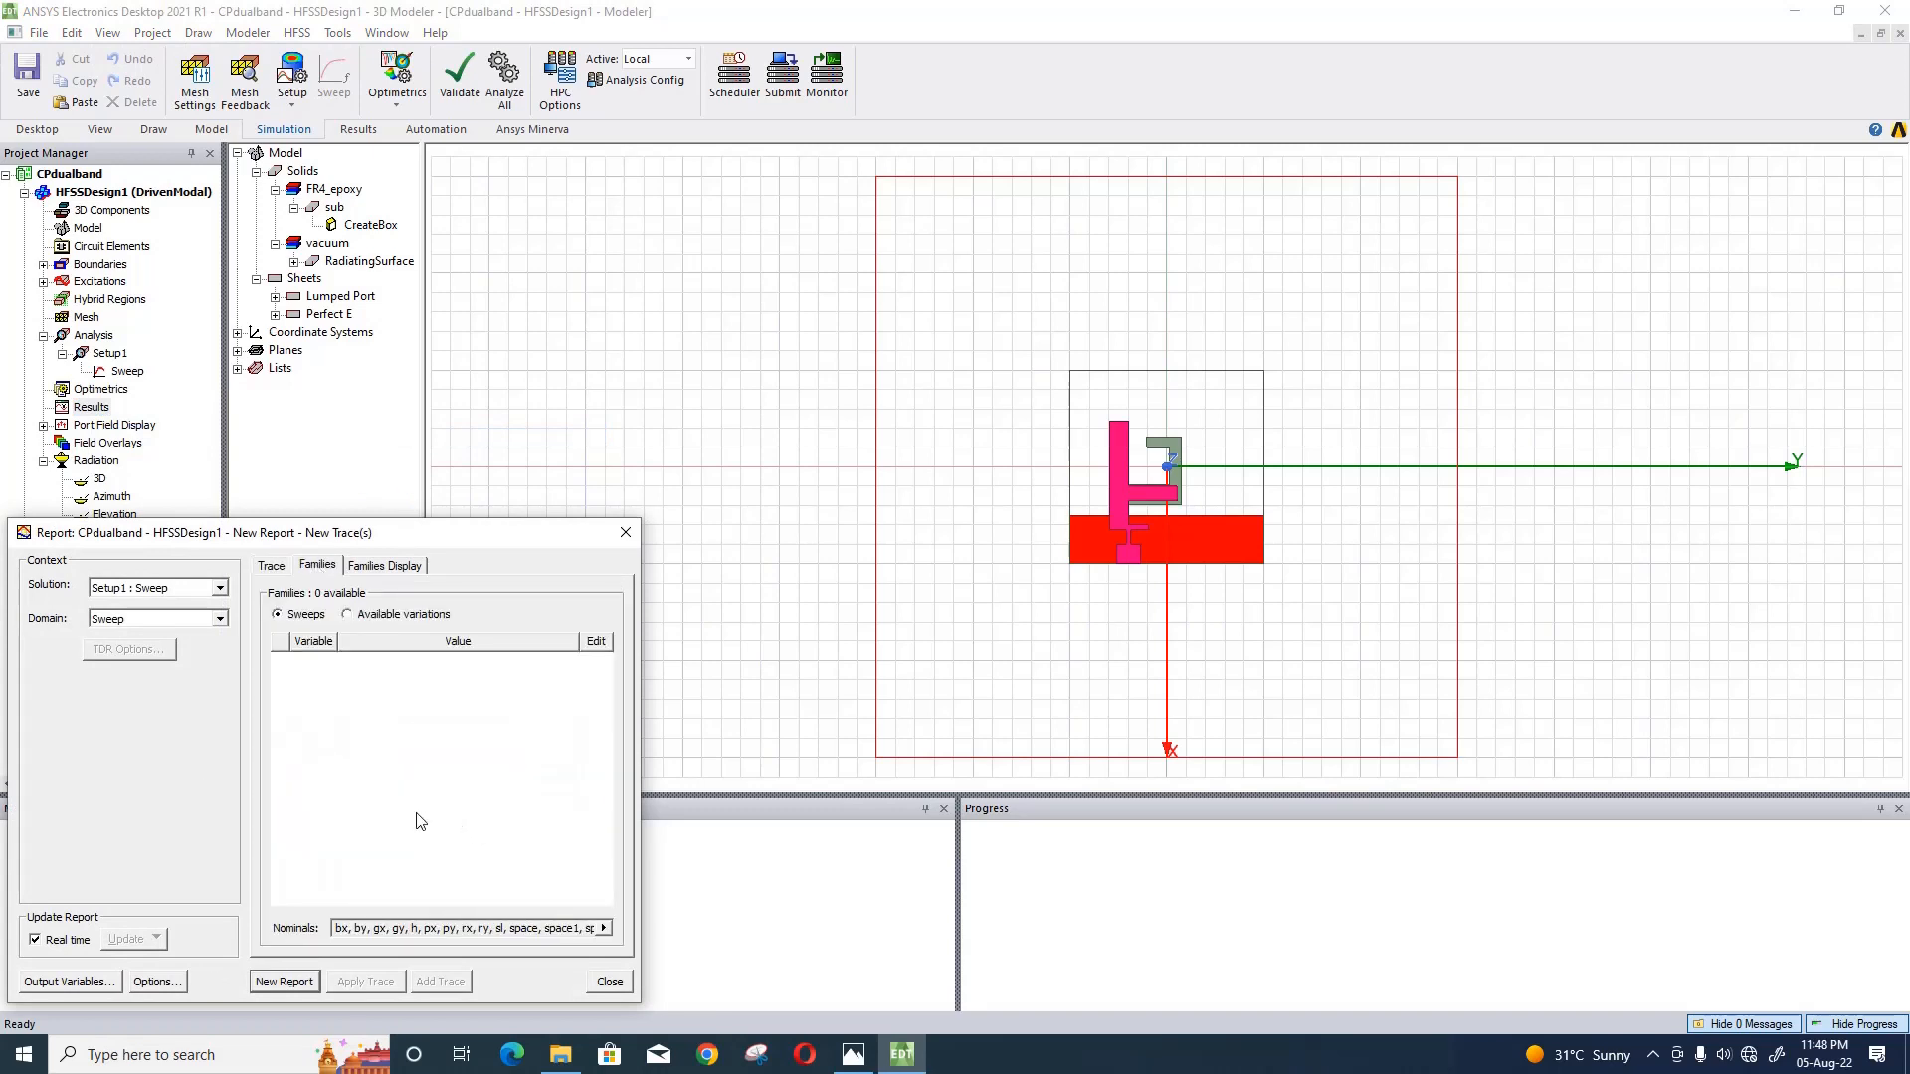
pyautogui.click(284, 982)
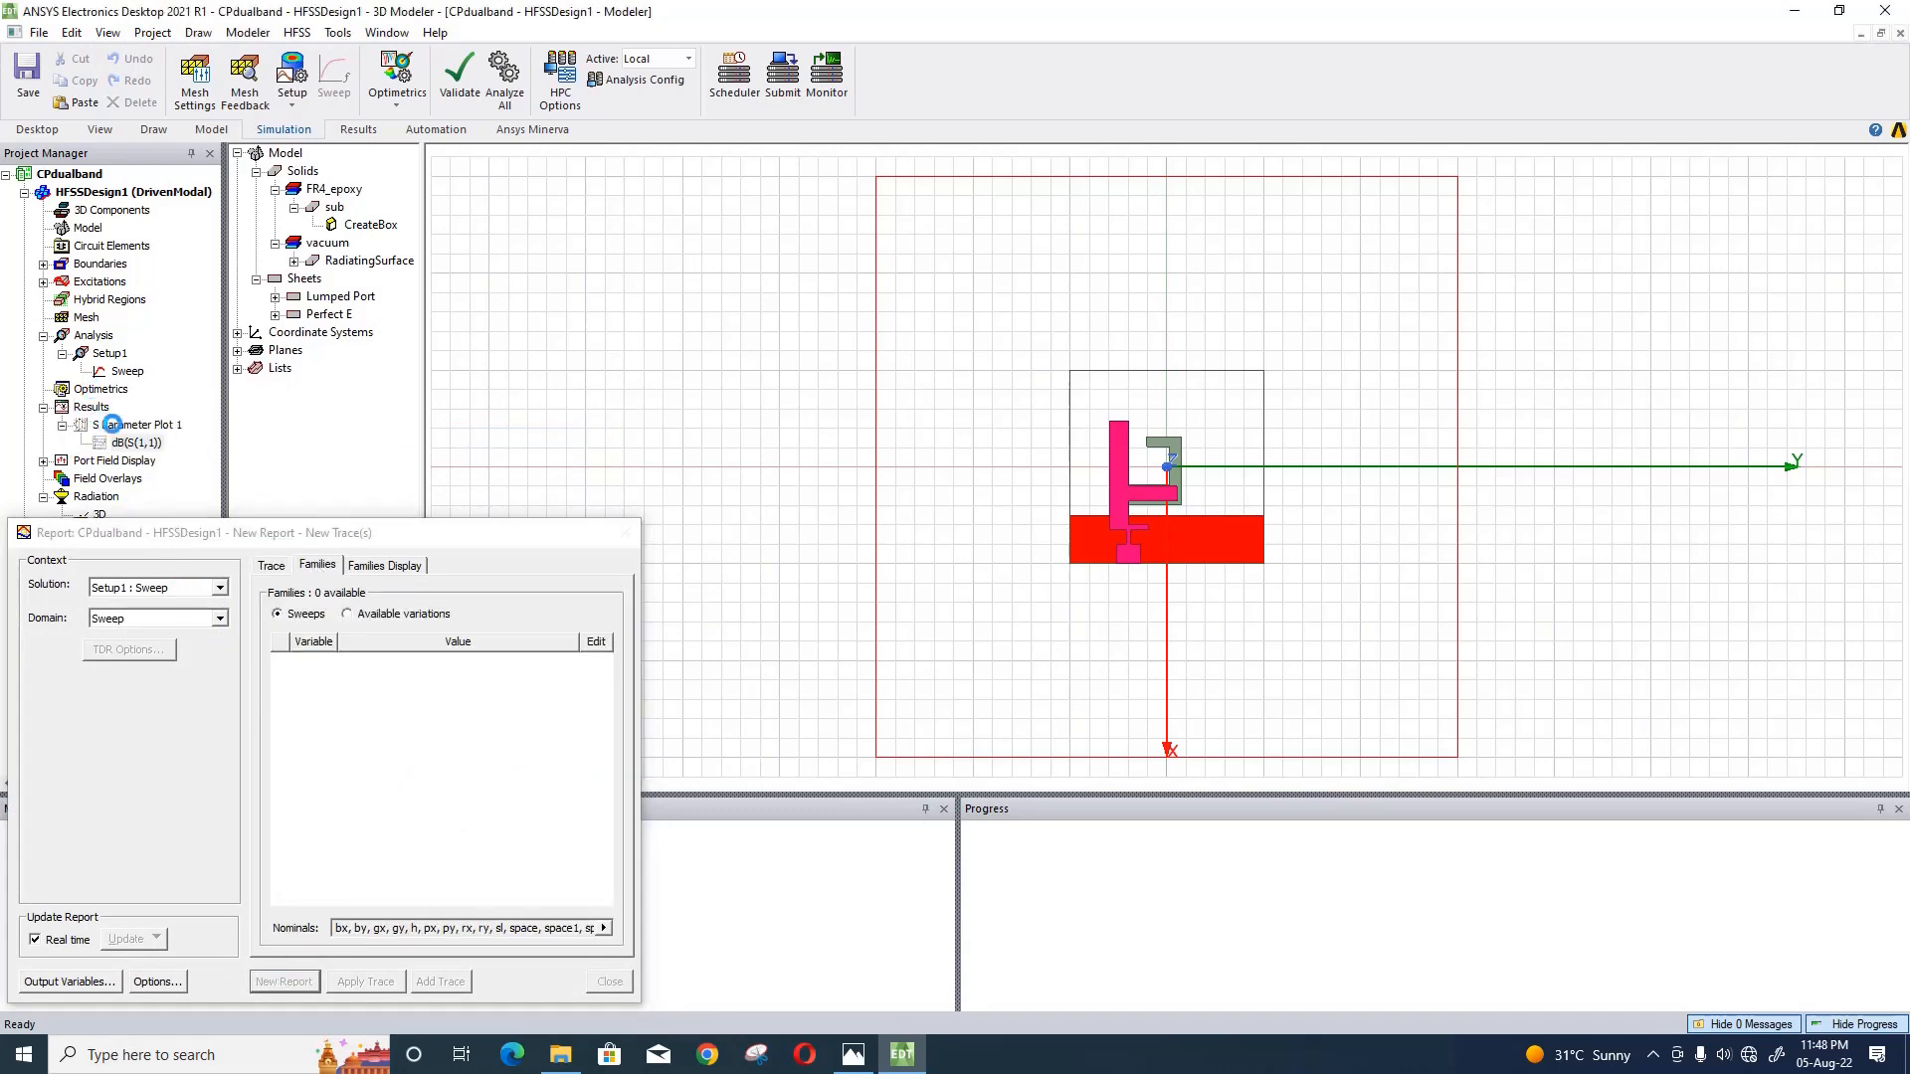
pyautogui.rightClick(92, 408)
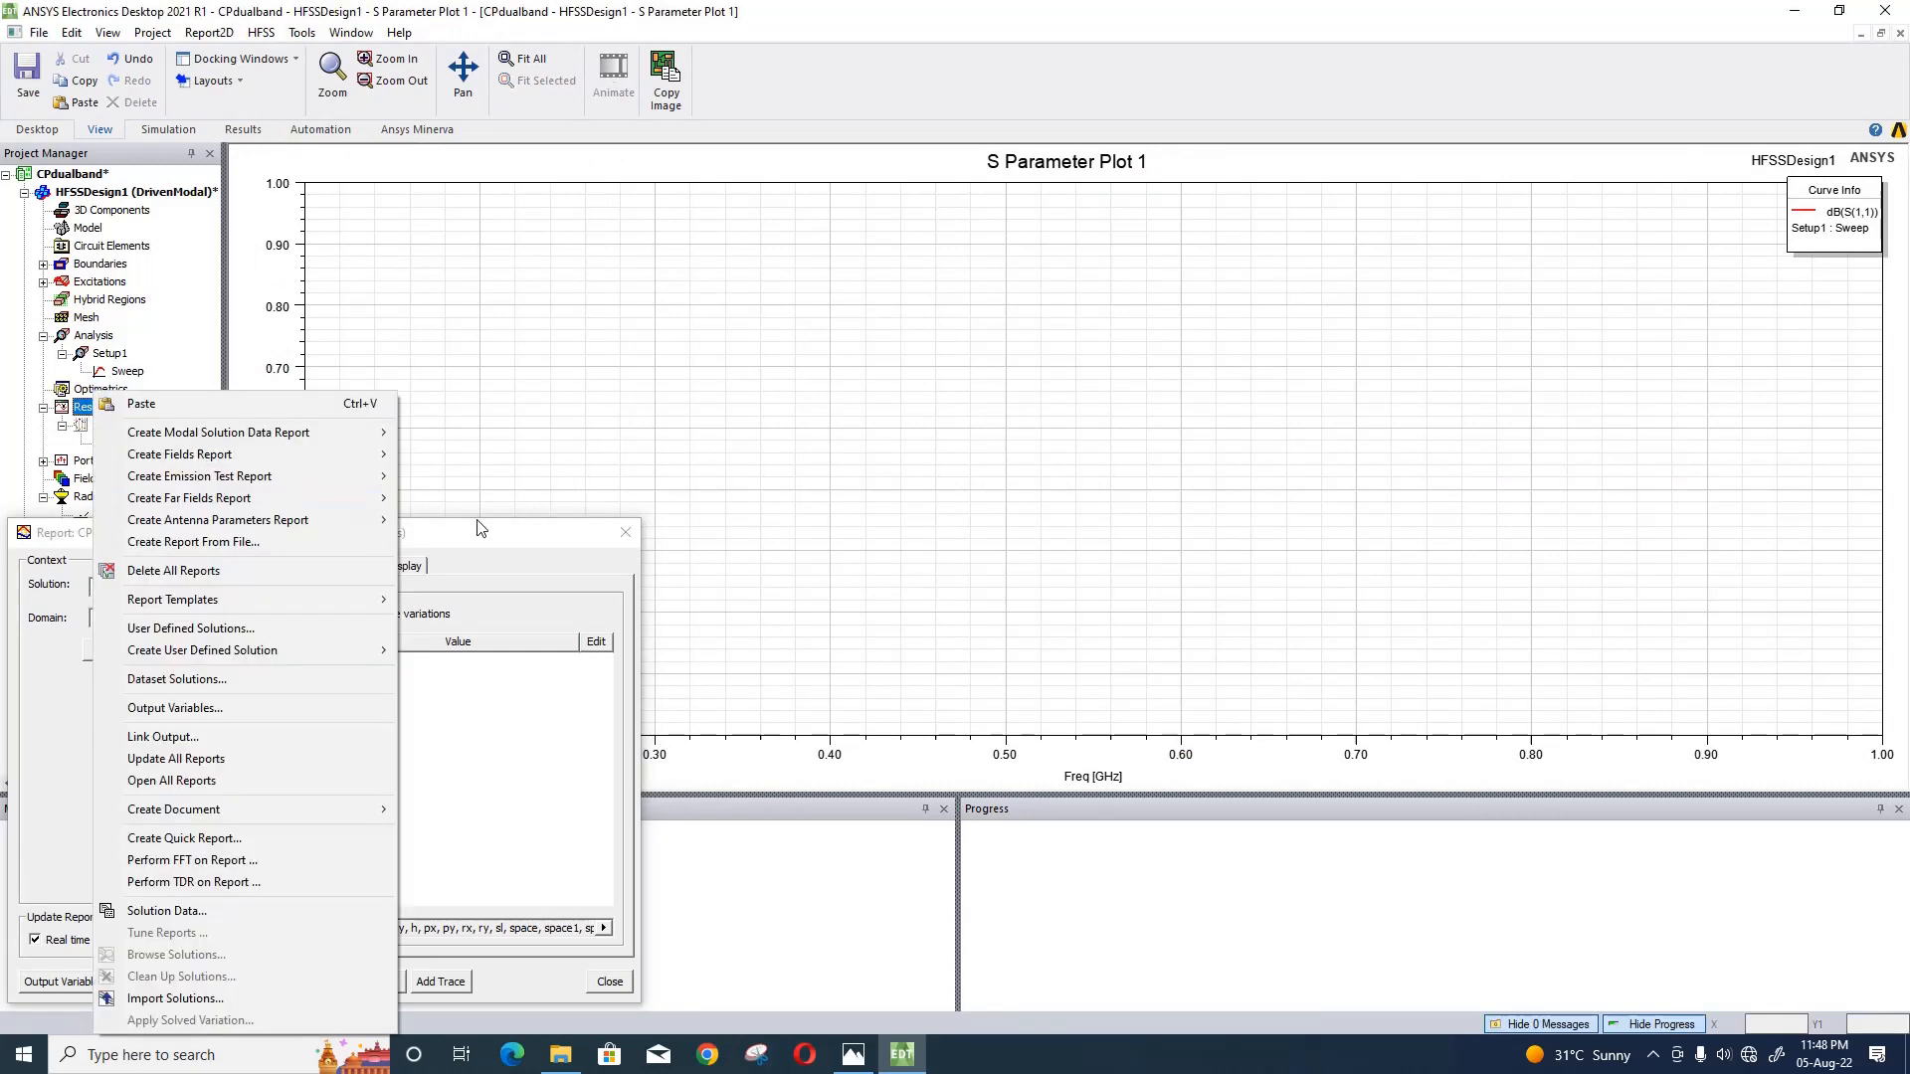
pyautogui.click(626, 534)
# - Configure a far fields rectangular plot of the axial ratio in dB against Freq, using the Setup1 : Sweep solution
pyautogui.rightClick(89, 412)
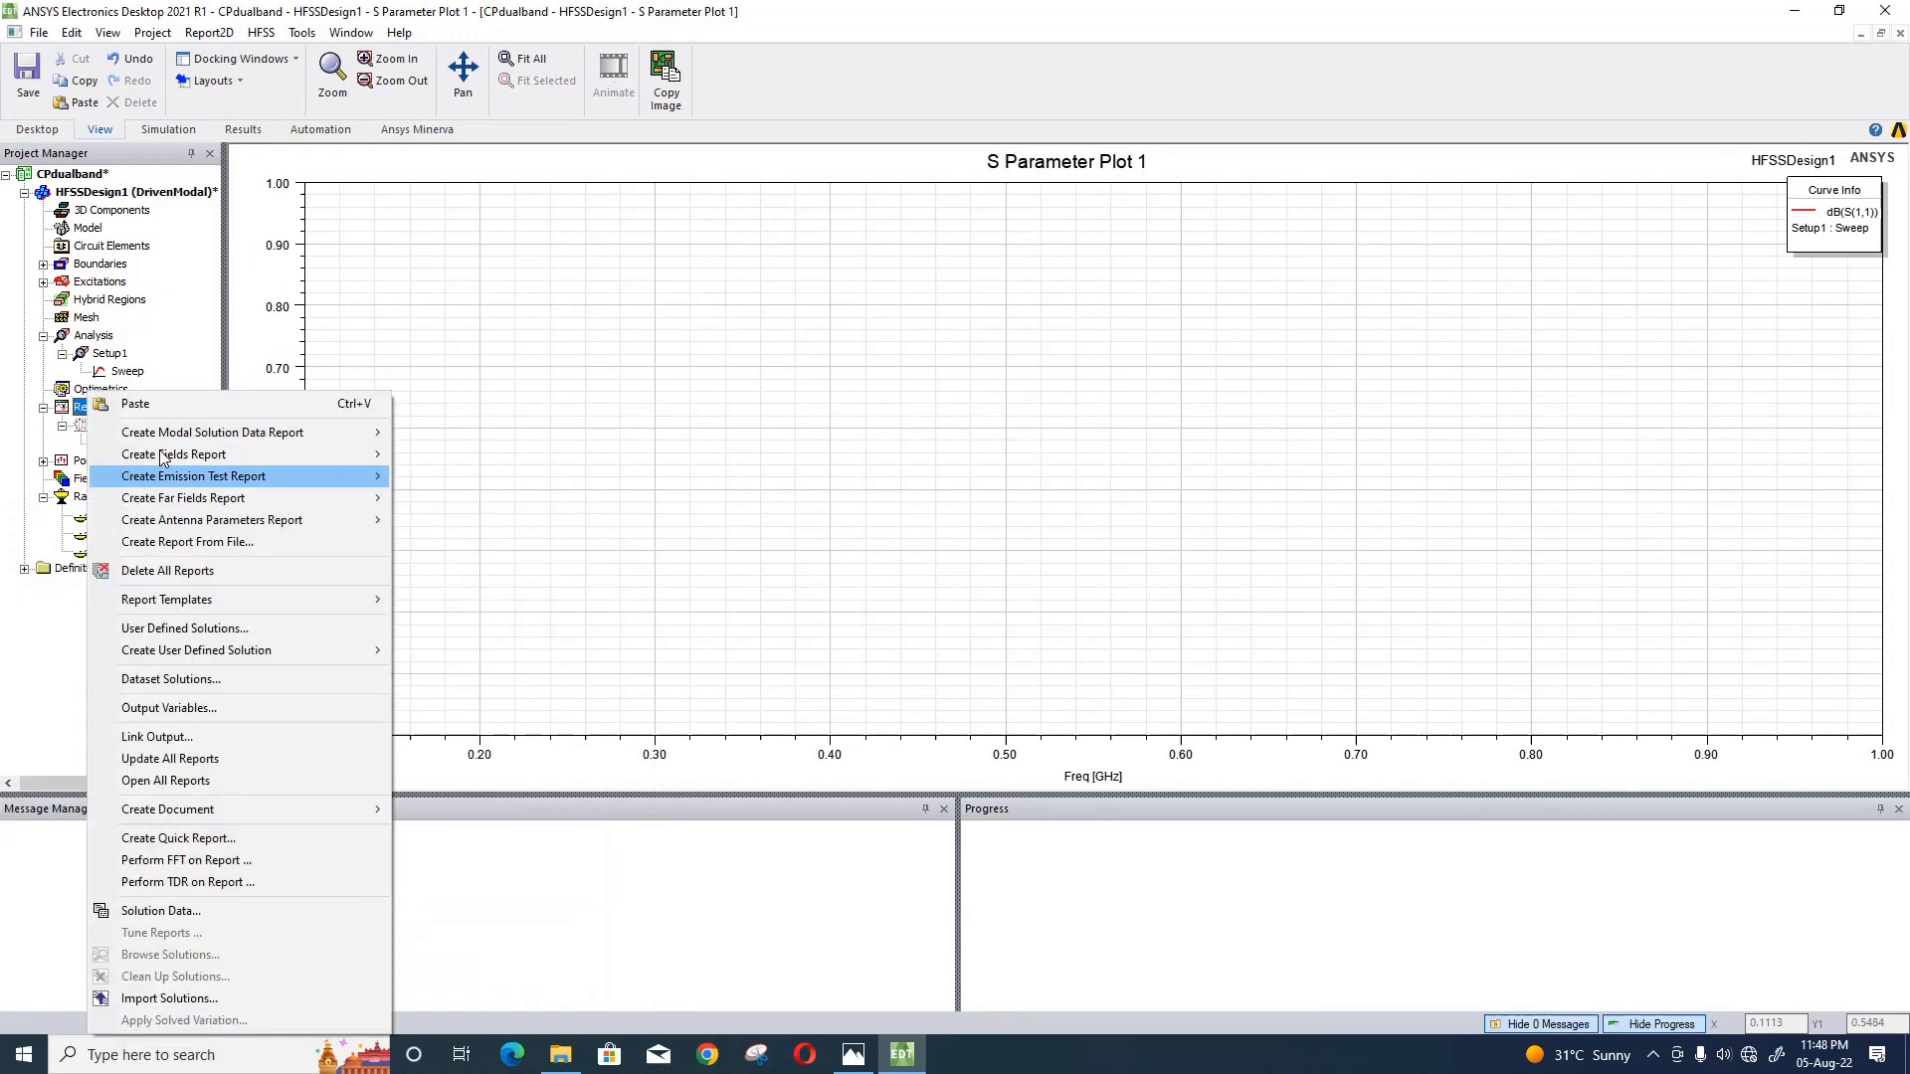
pyautogui.moveTo(382, 501)
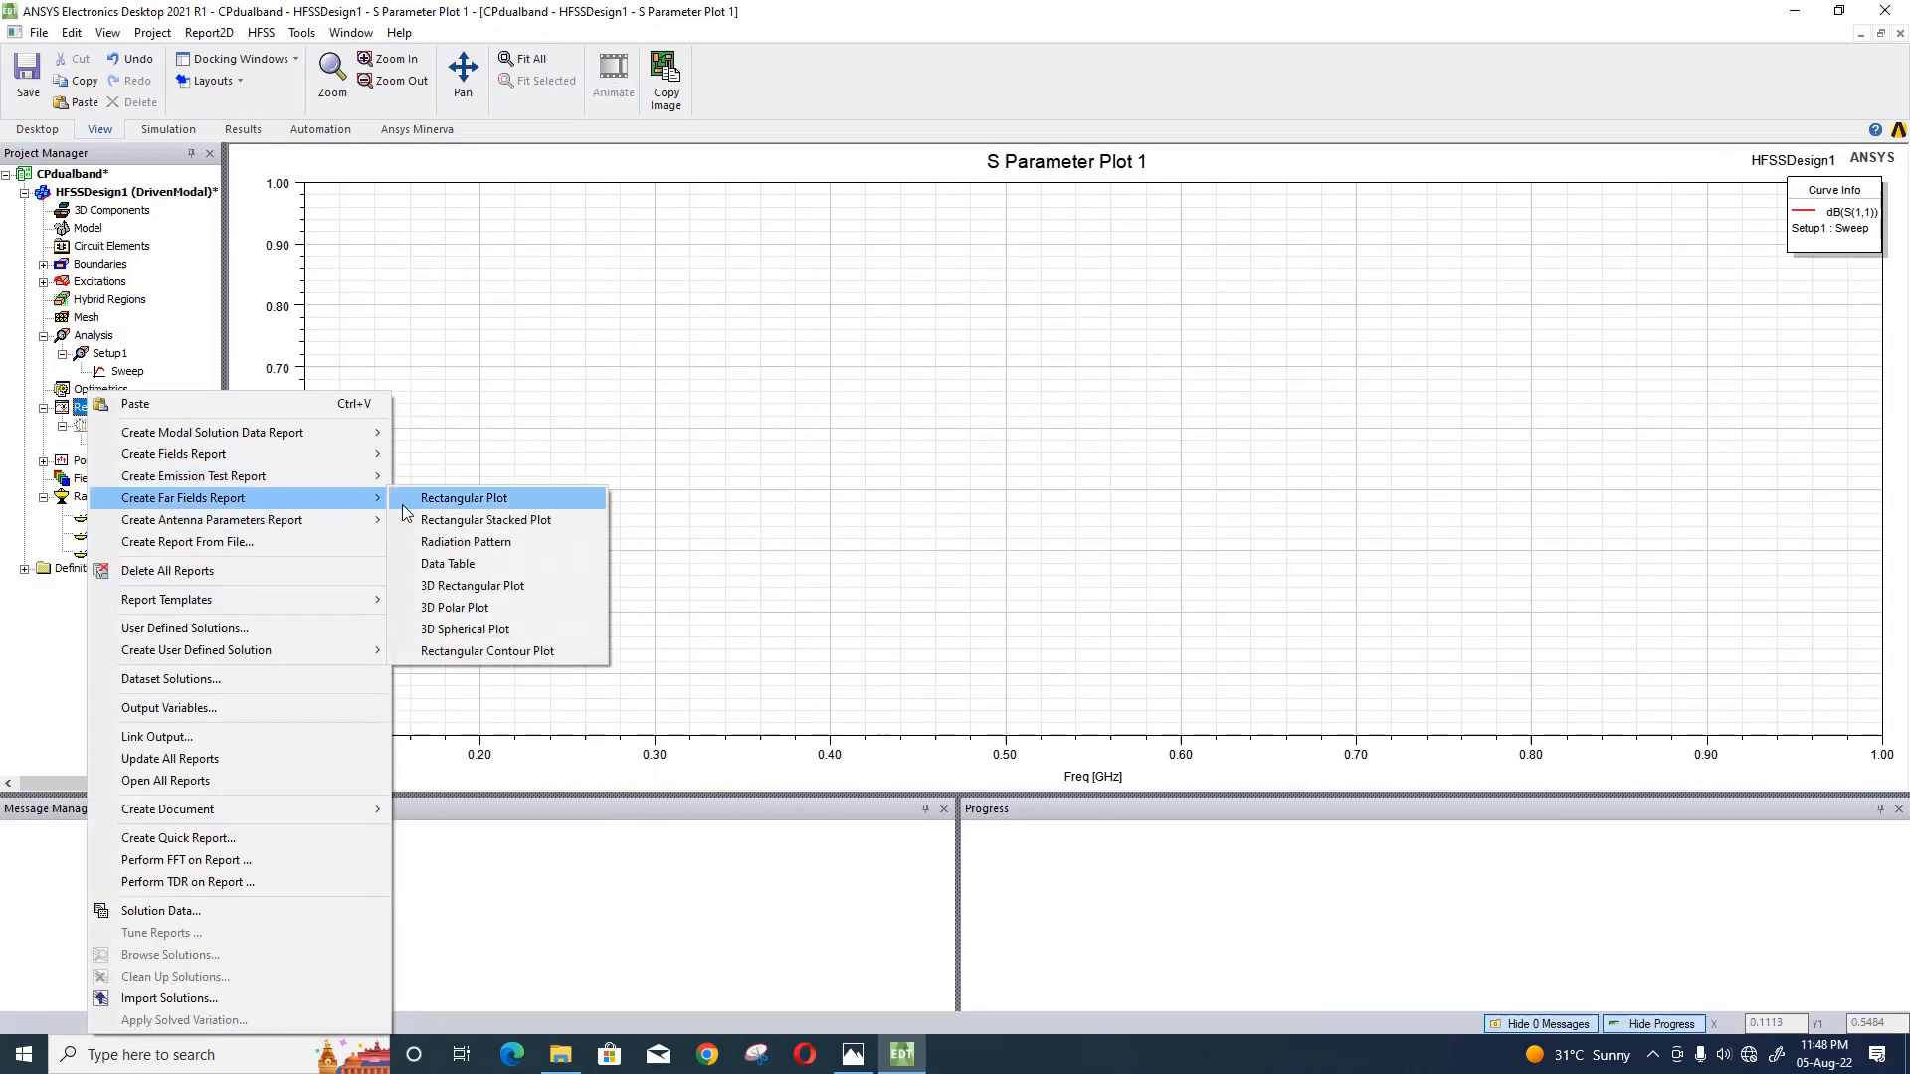
pyautogui.click(459, 499)
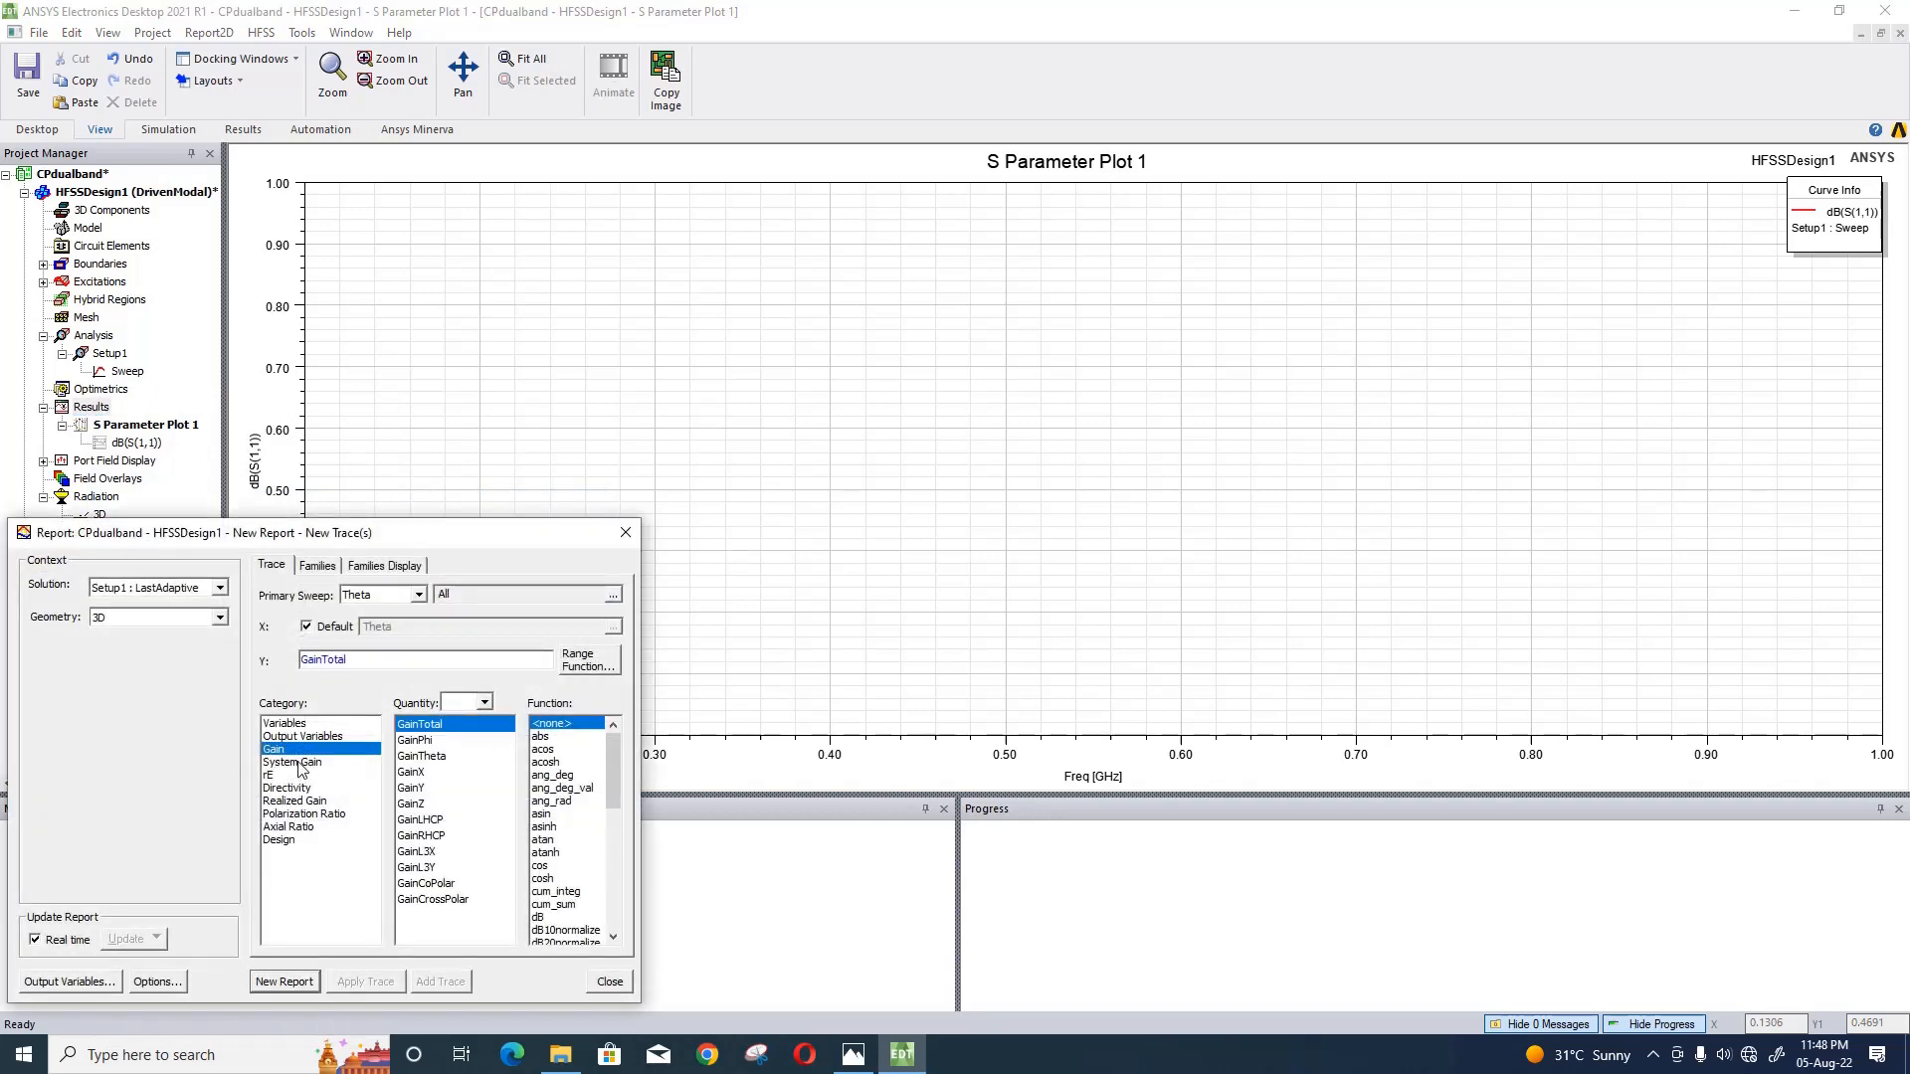
pyautogui.click(315, 827)
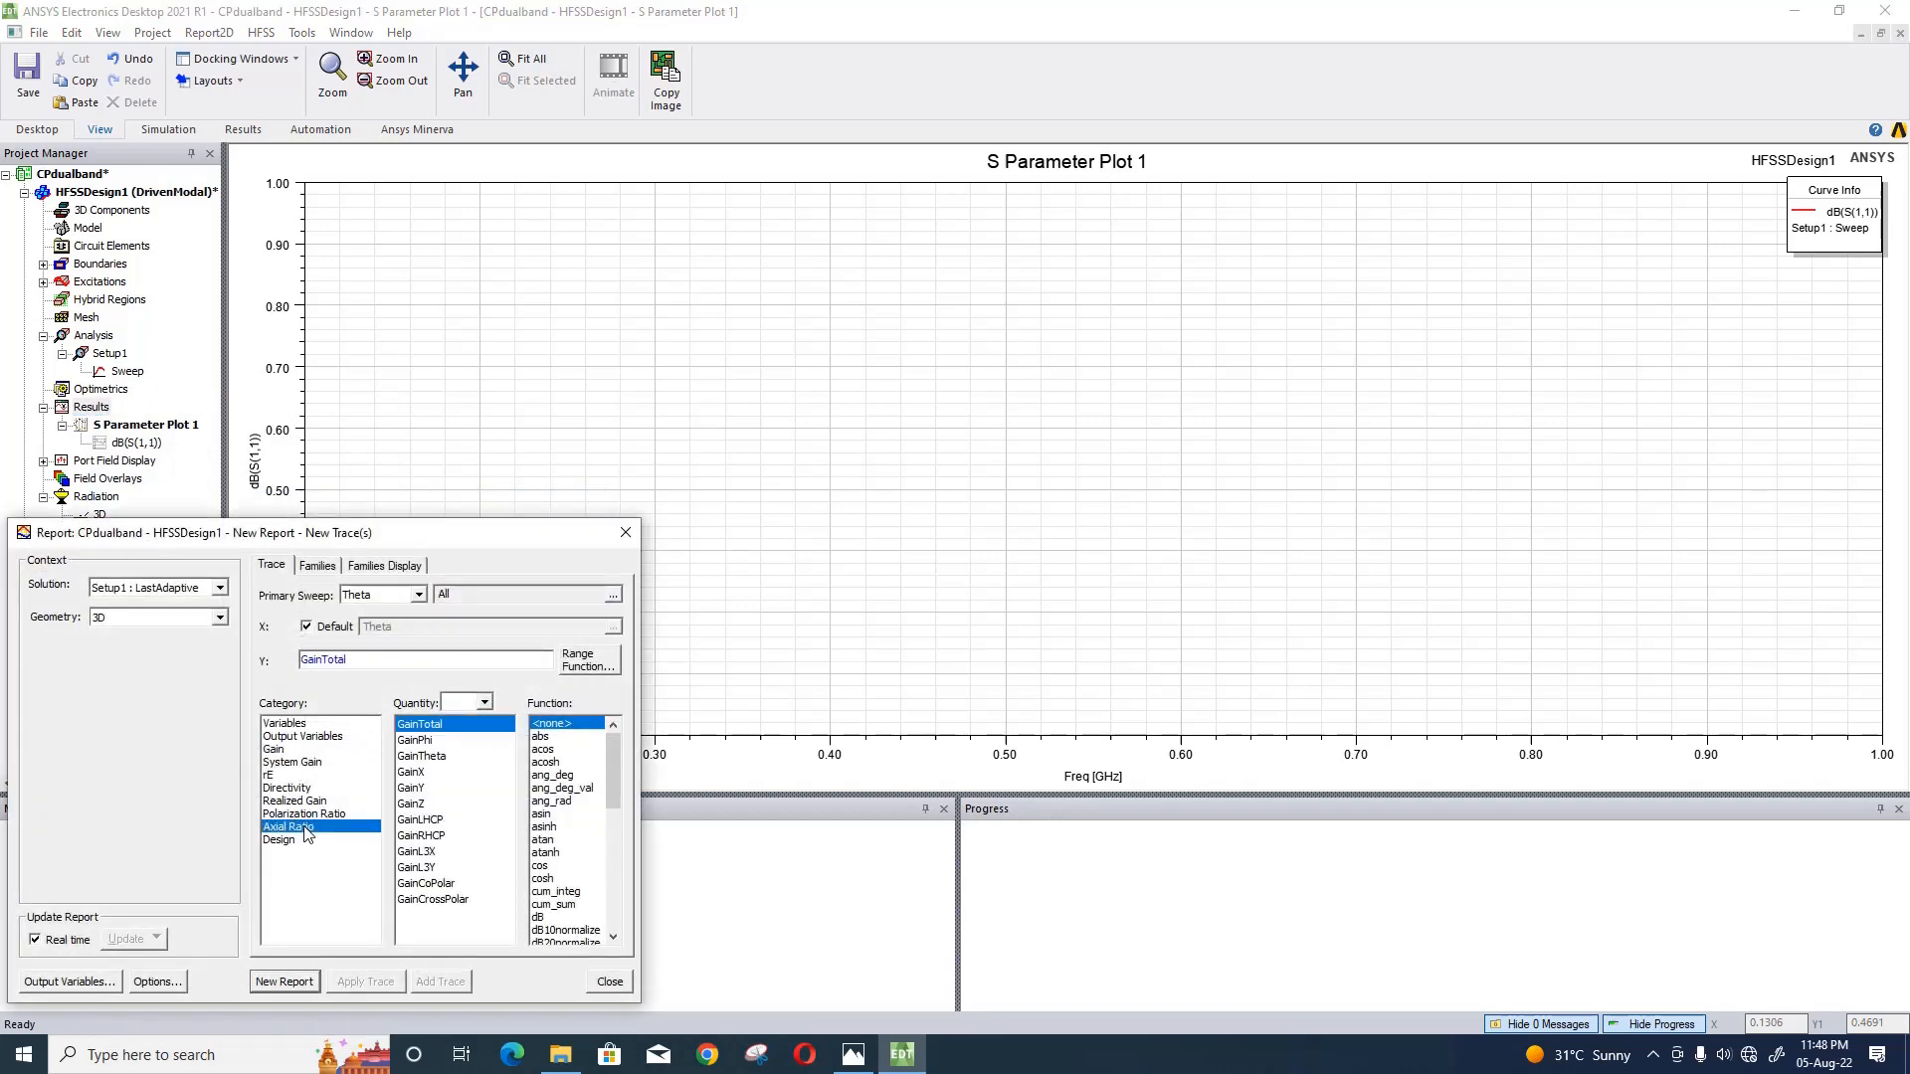
pyautogui.click(221, 589)
pyautogui.click(207, 623)
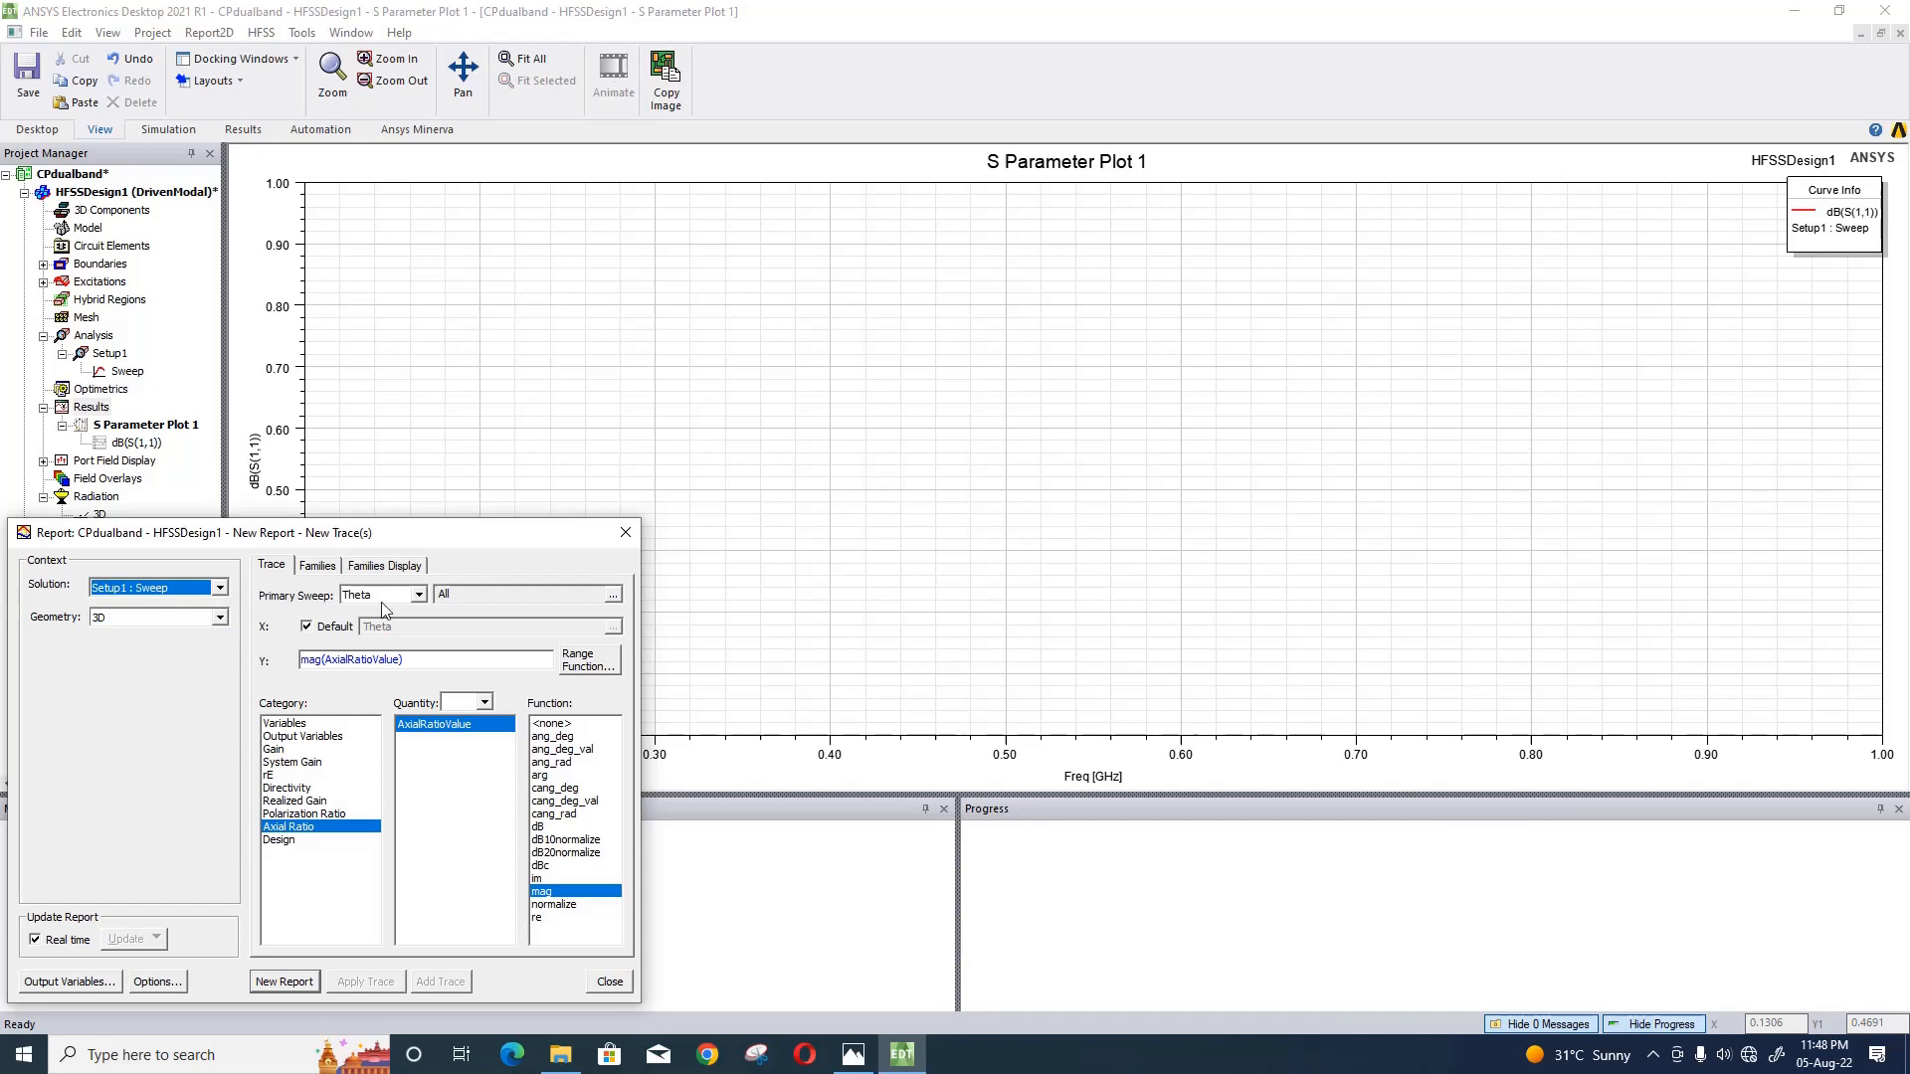
pyautogui.click(420, 595)
pyautogui.click(416, 640)
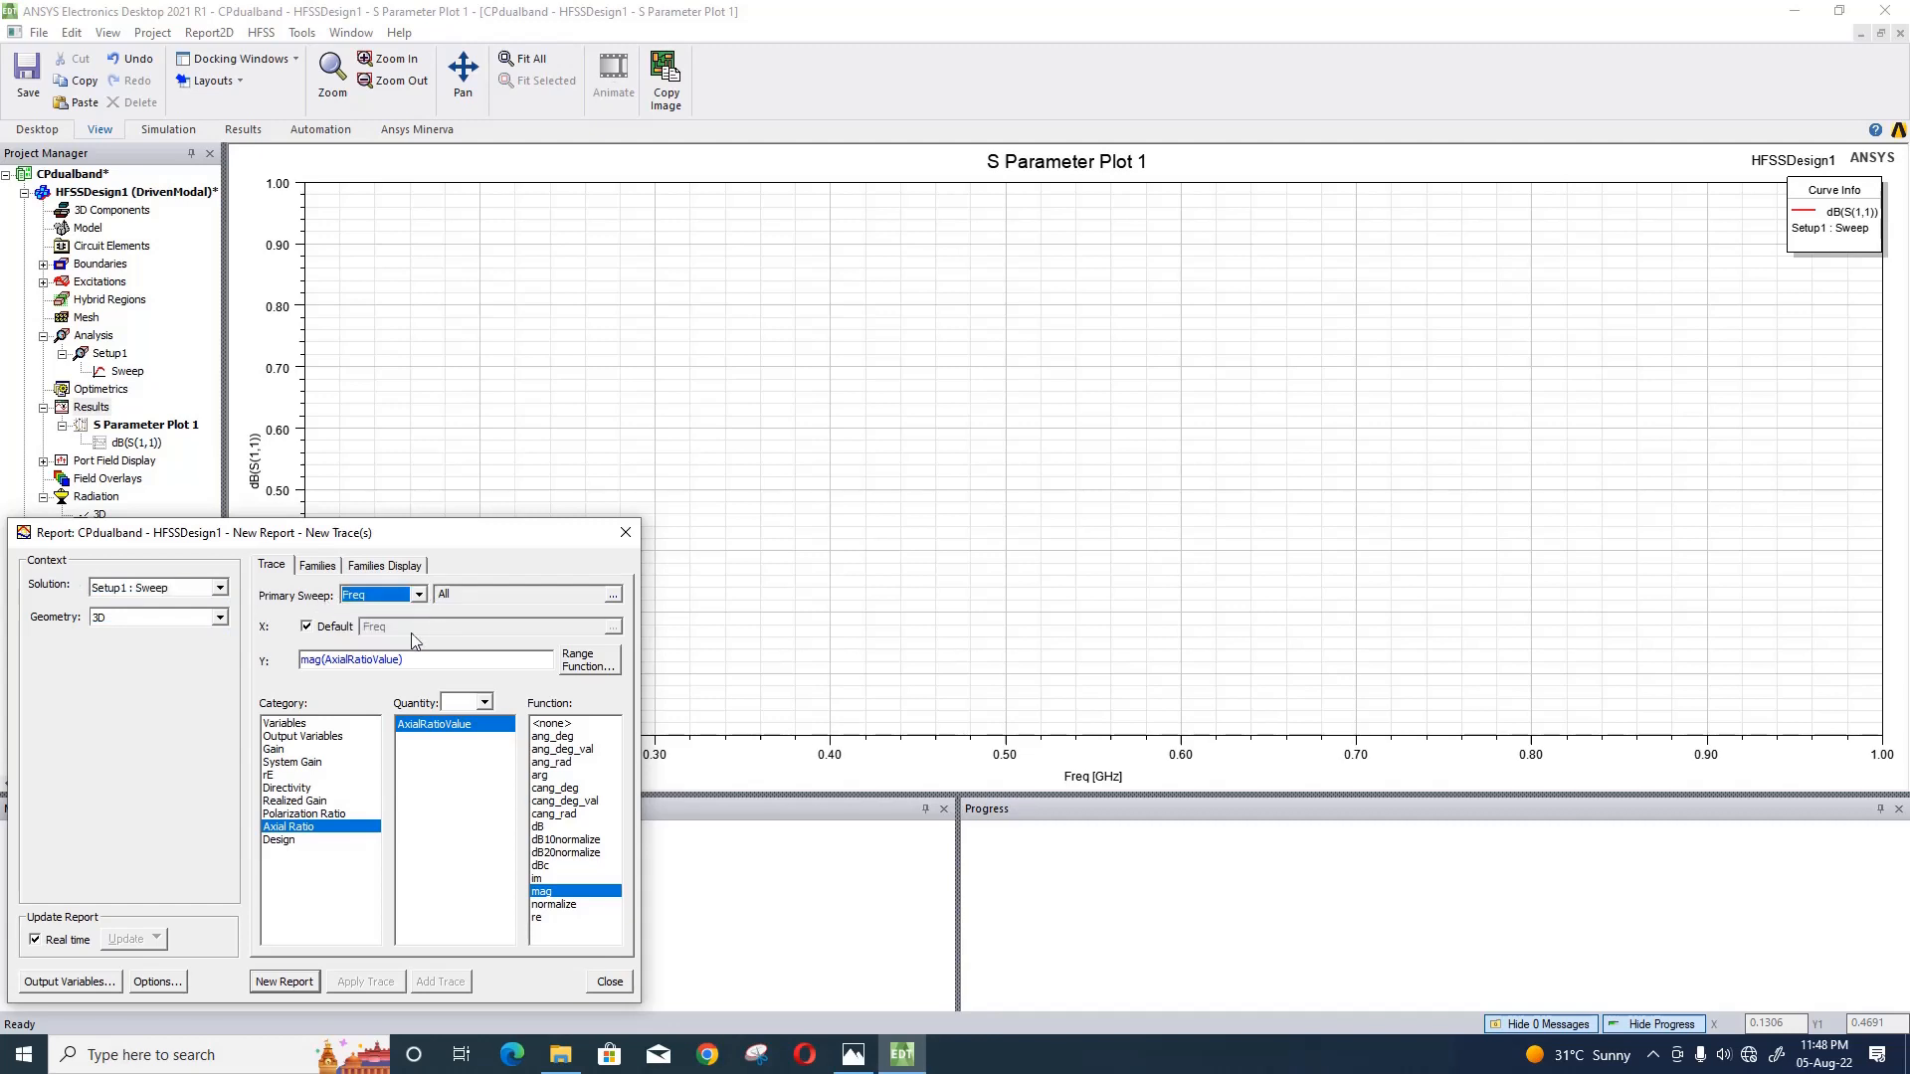
pyautogui.click(545, 828)
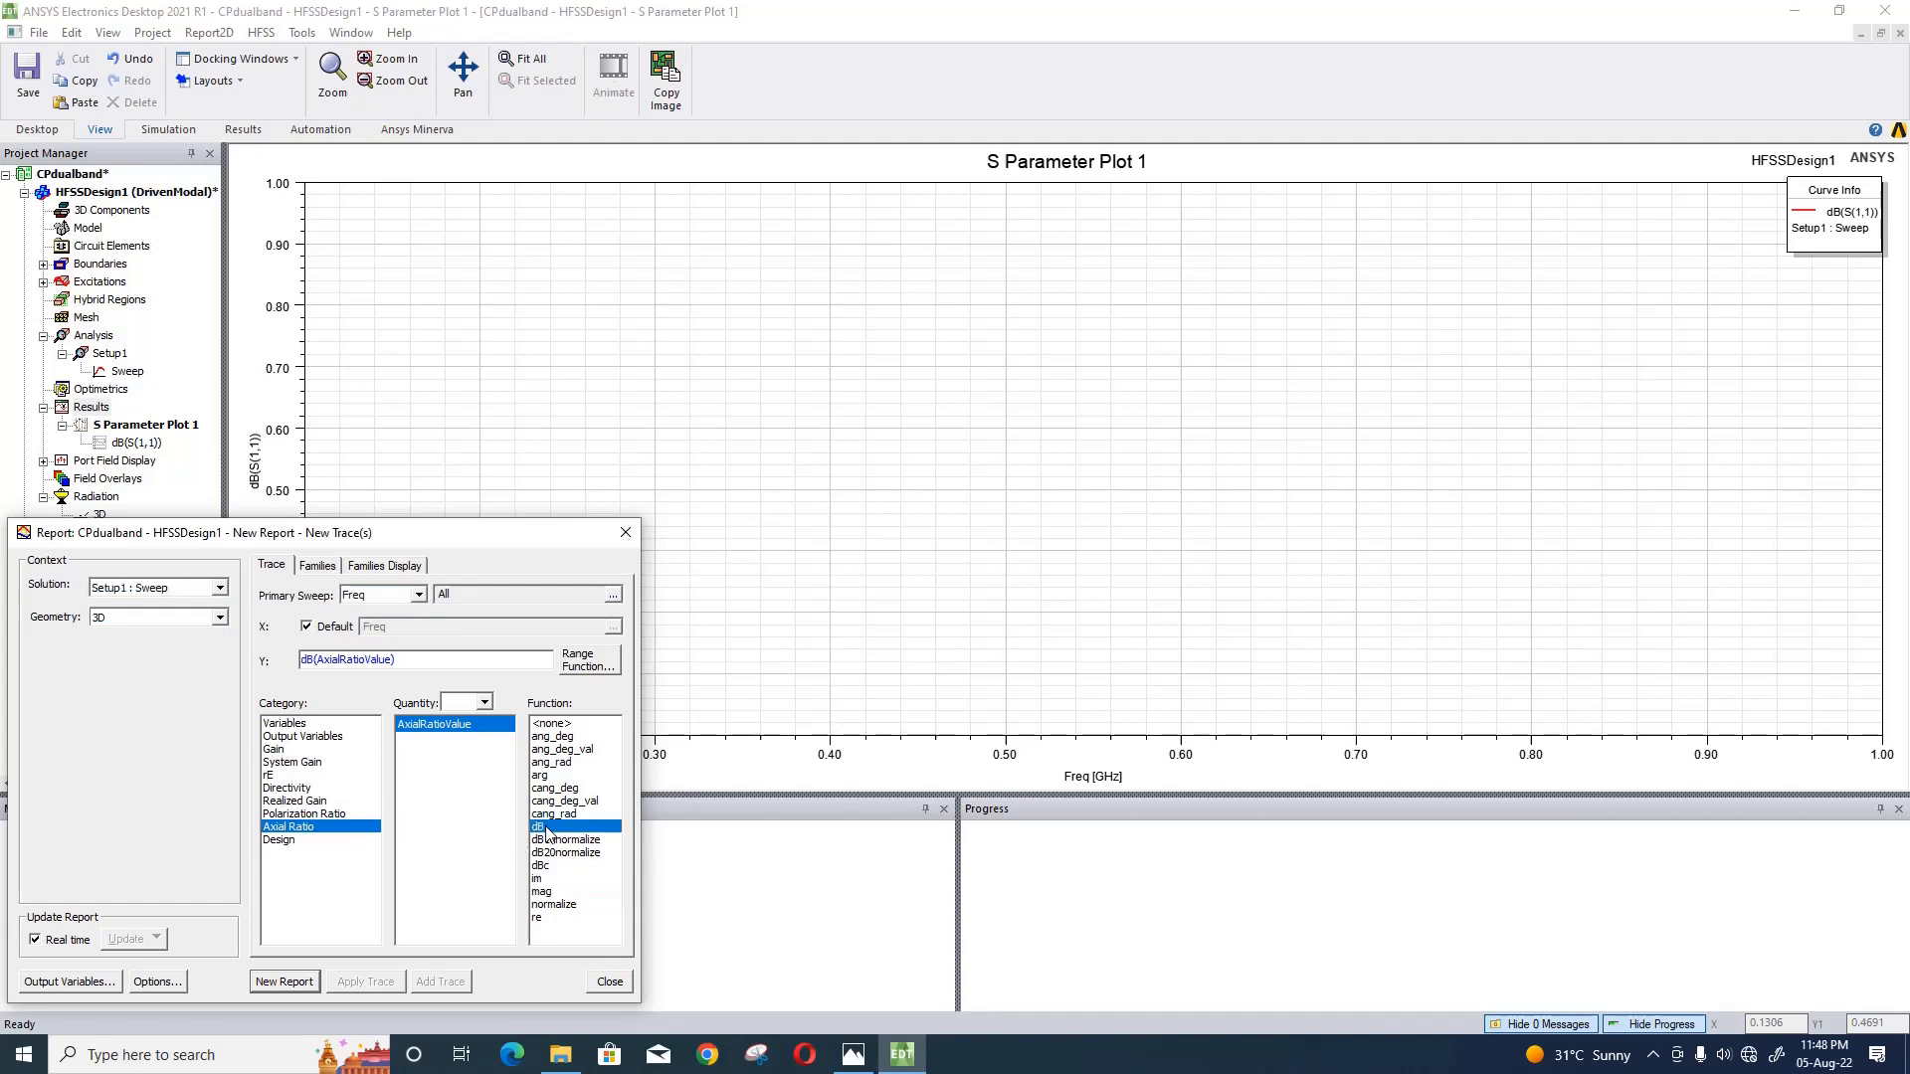
# - Restrict the axial ratio trace to Theta 0deg and Phi 90deg, and create the report
pyautogui.click(317, 566)
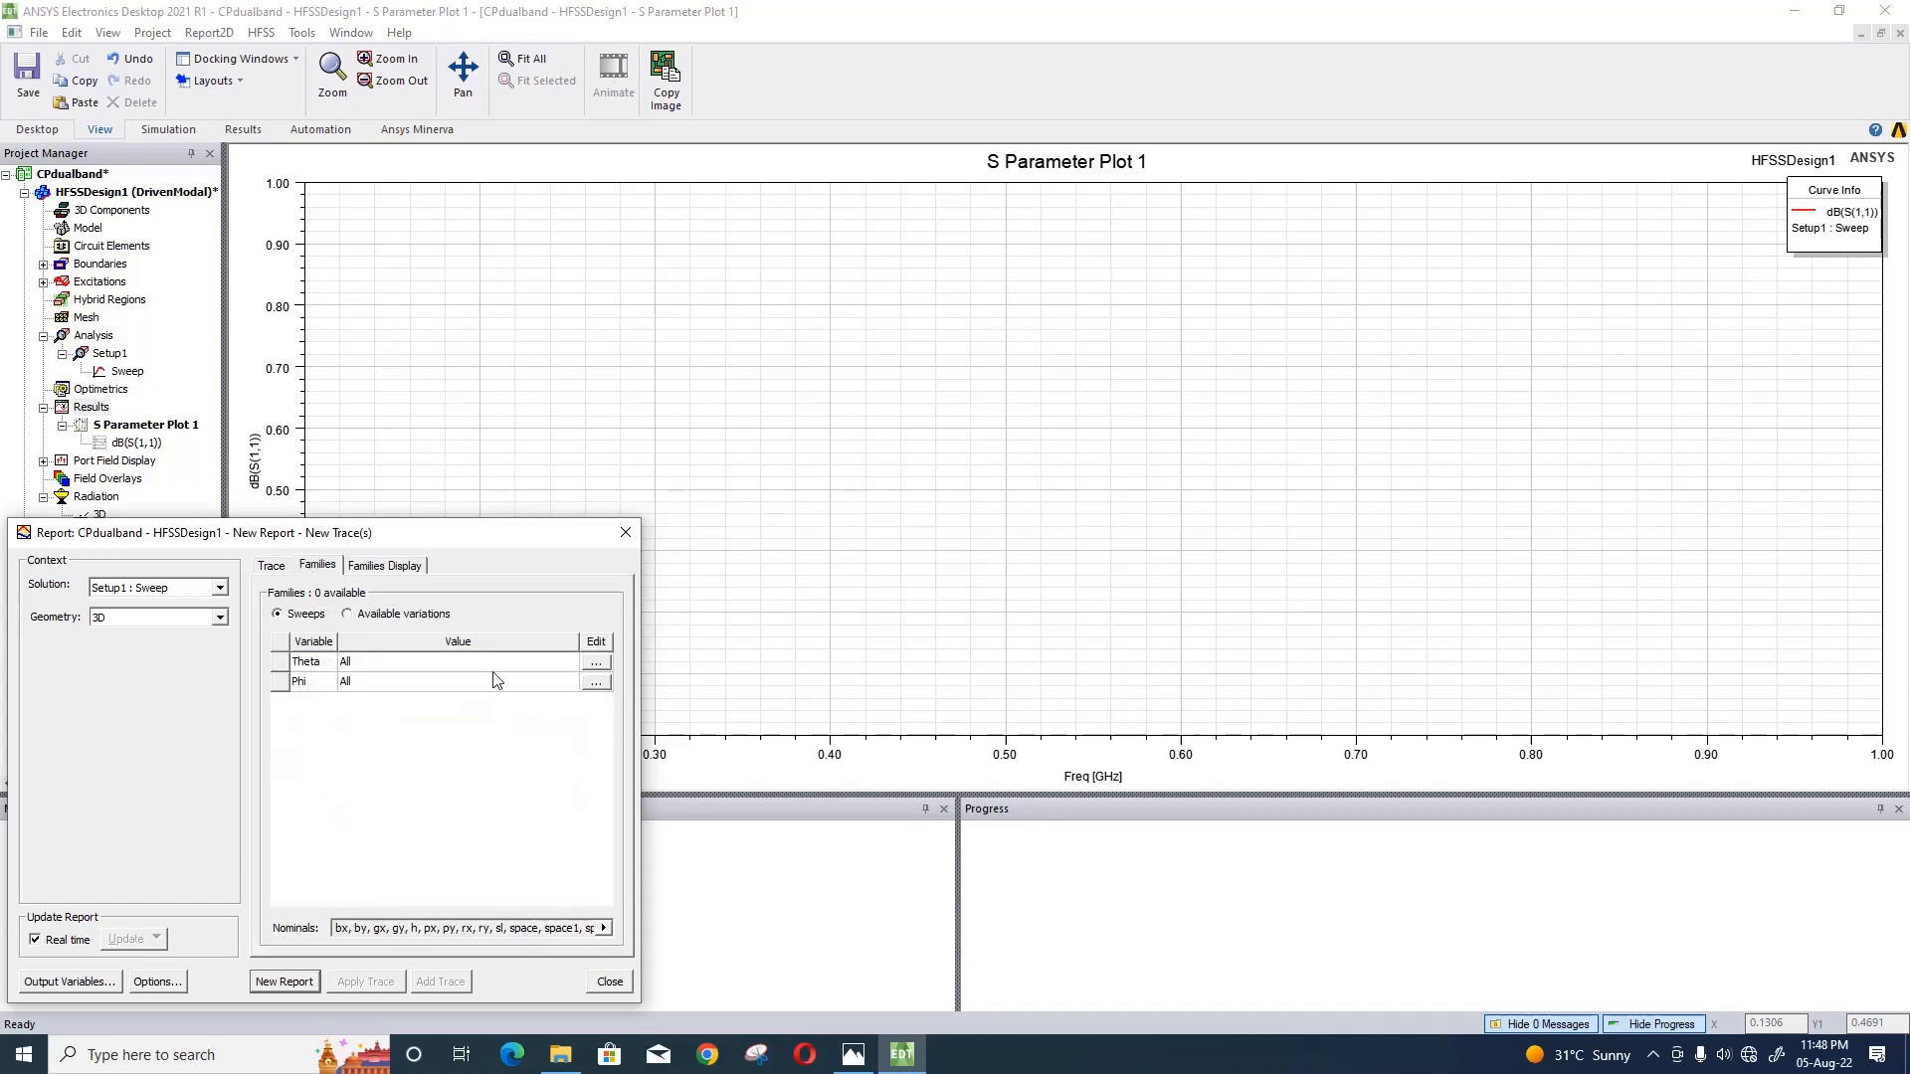
pyautogui.click(595, 661)
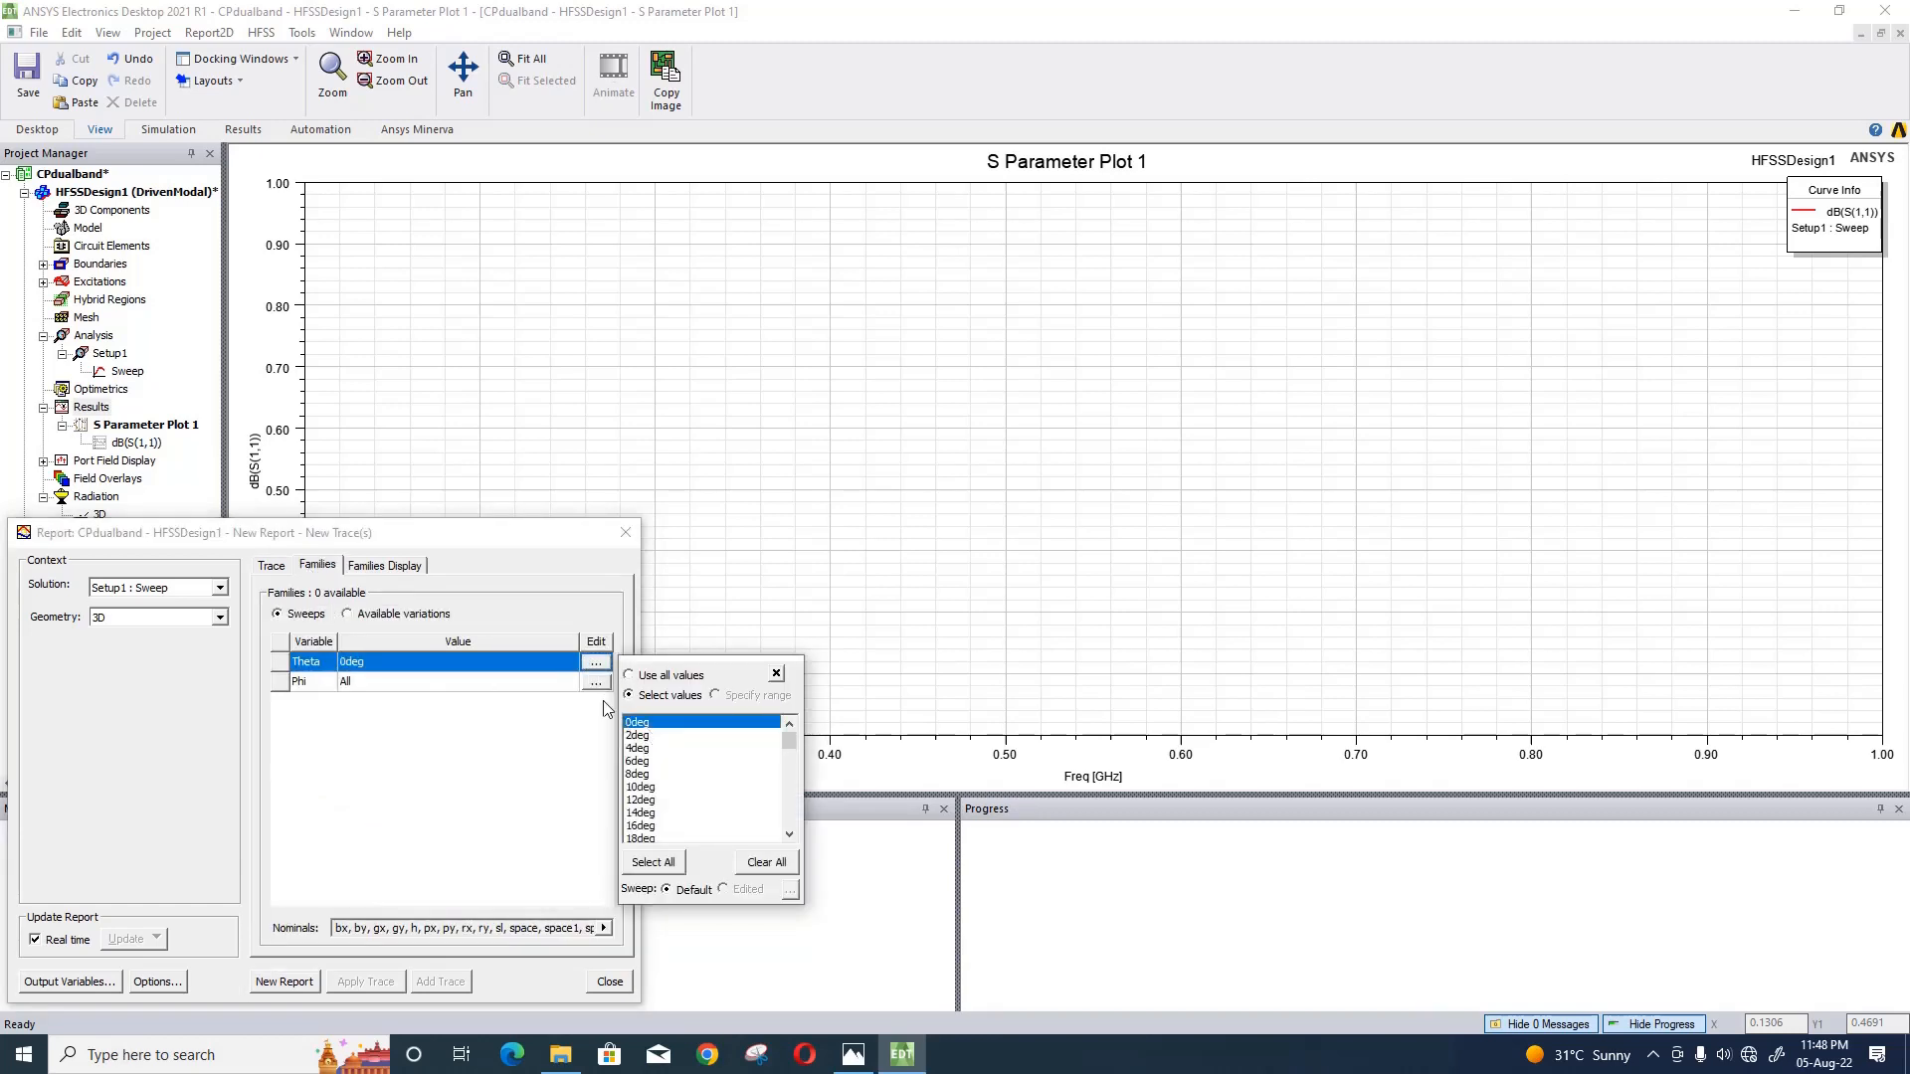
pyautogui.click(595, 682)
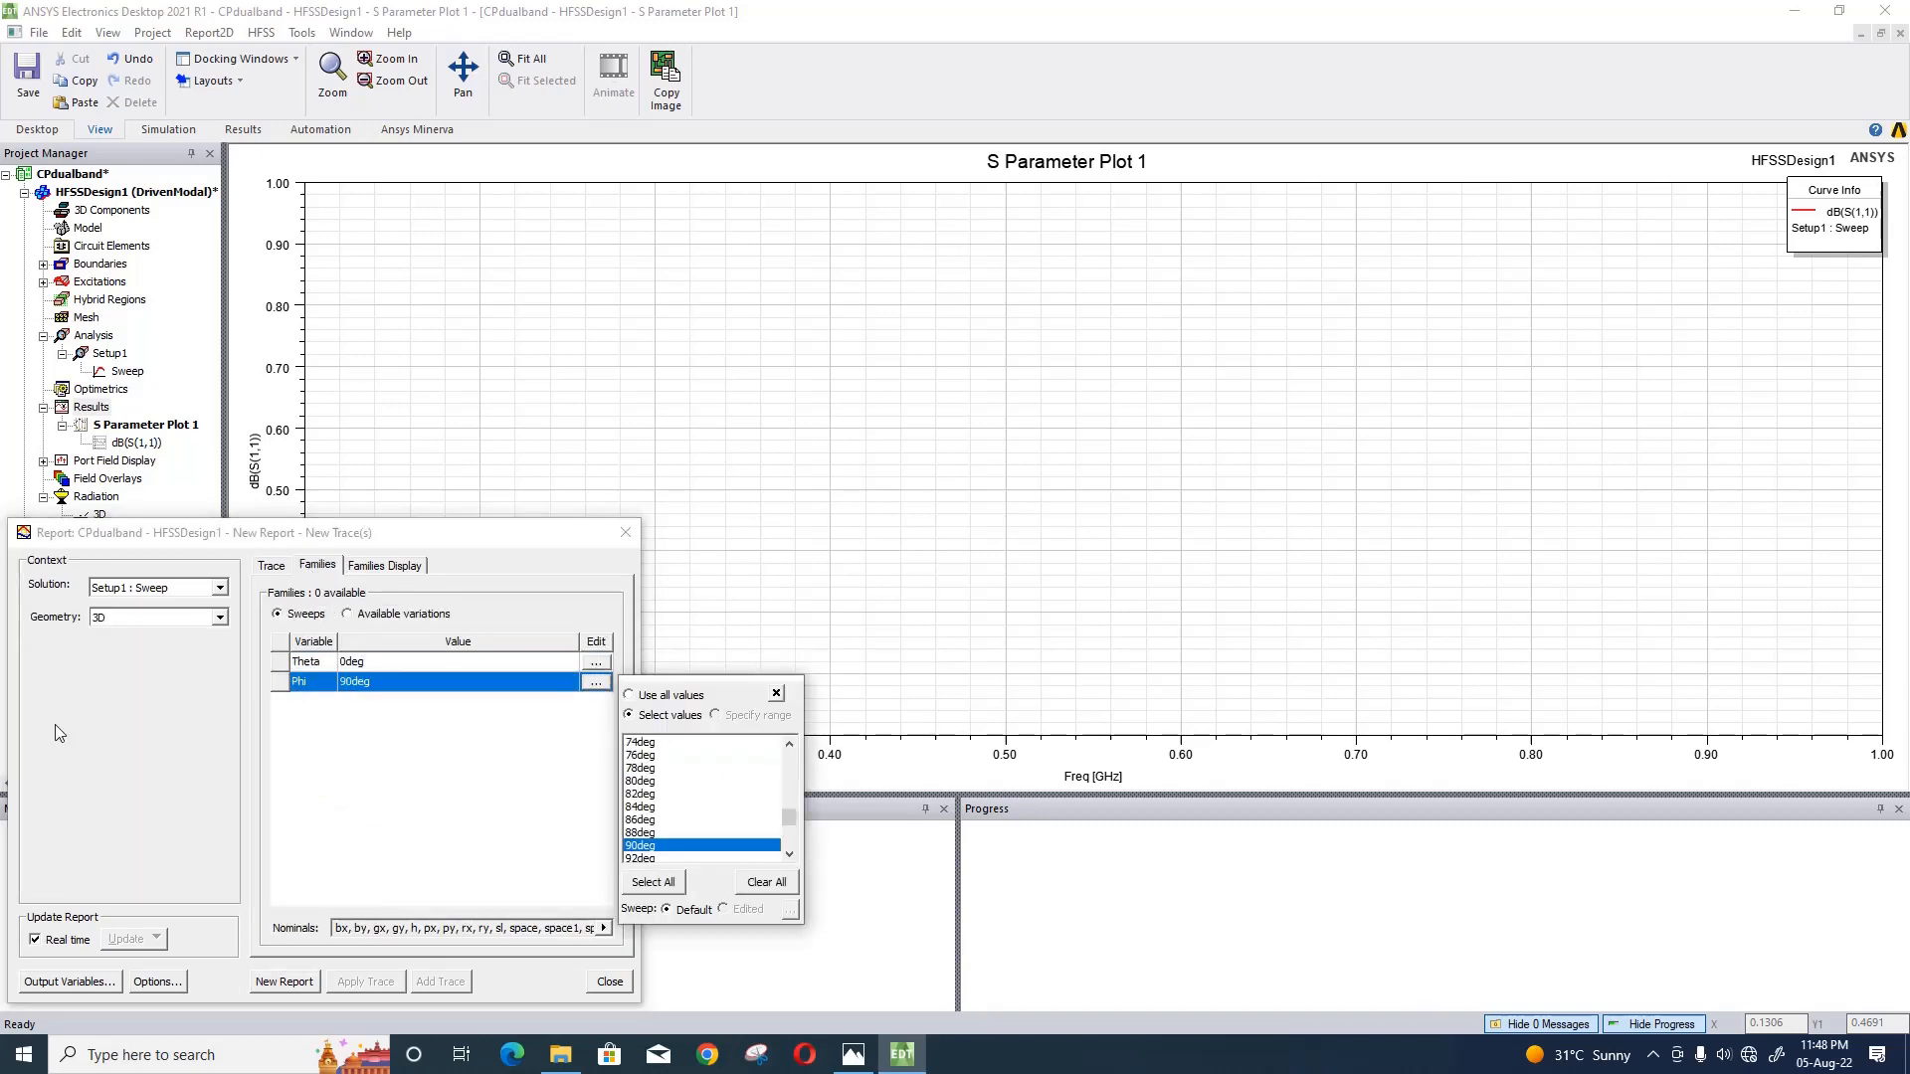
pyautogui.click(360, 798)
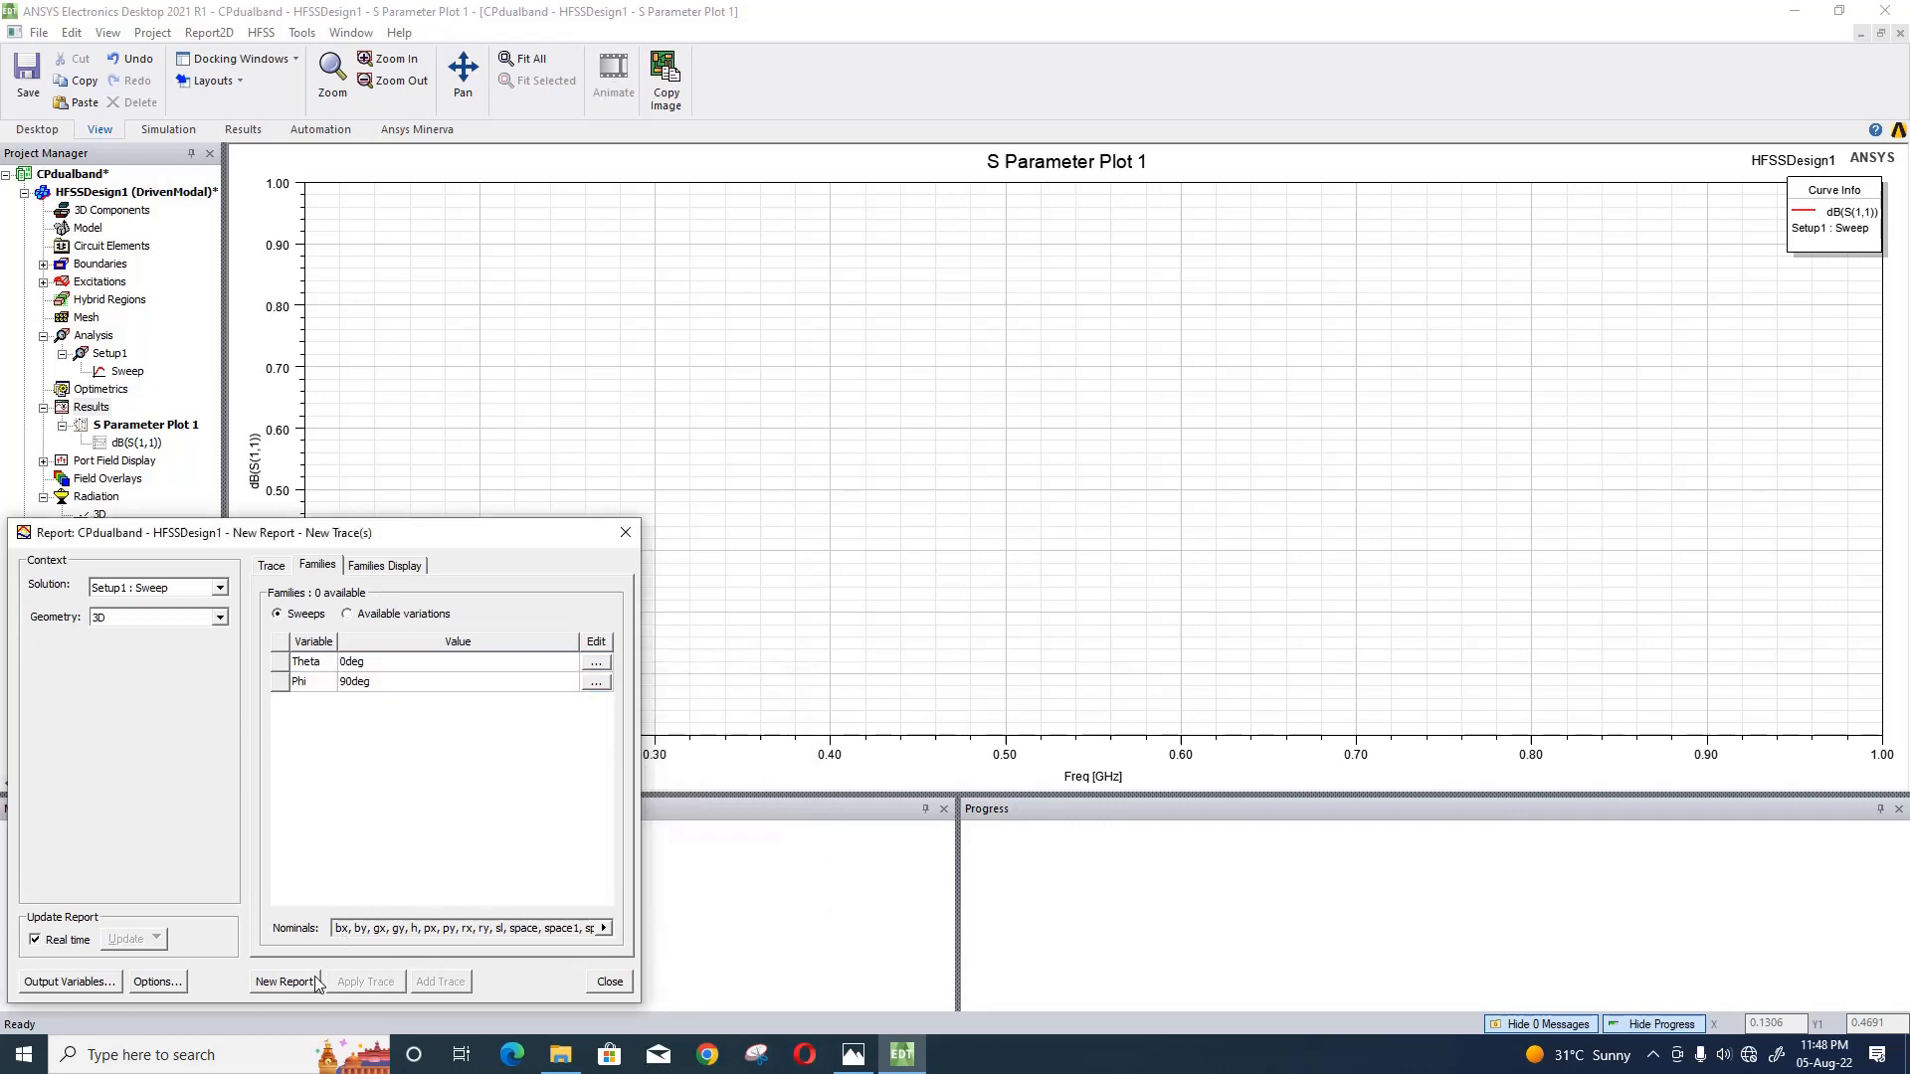
pyautogui.click(286, 981)
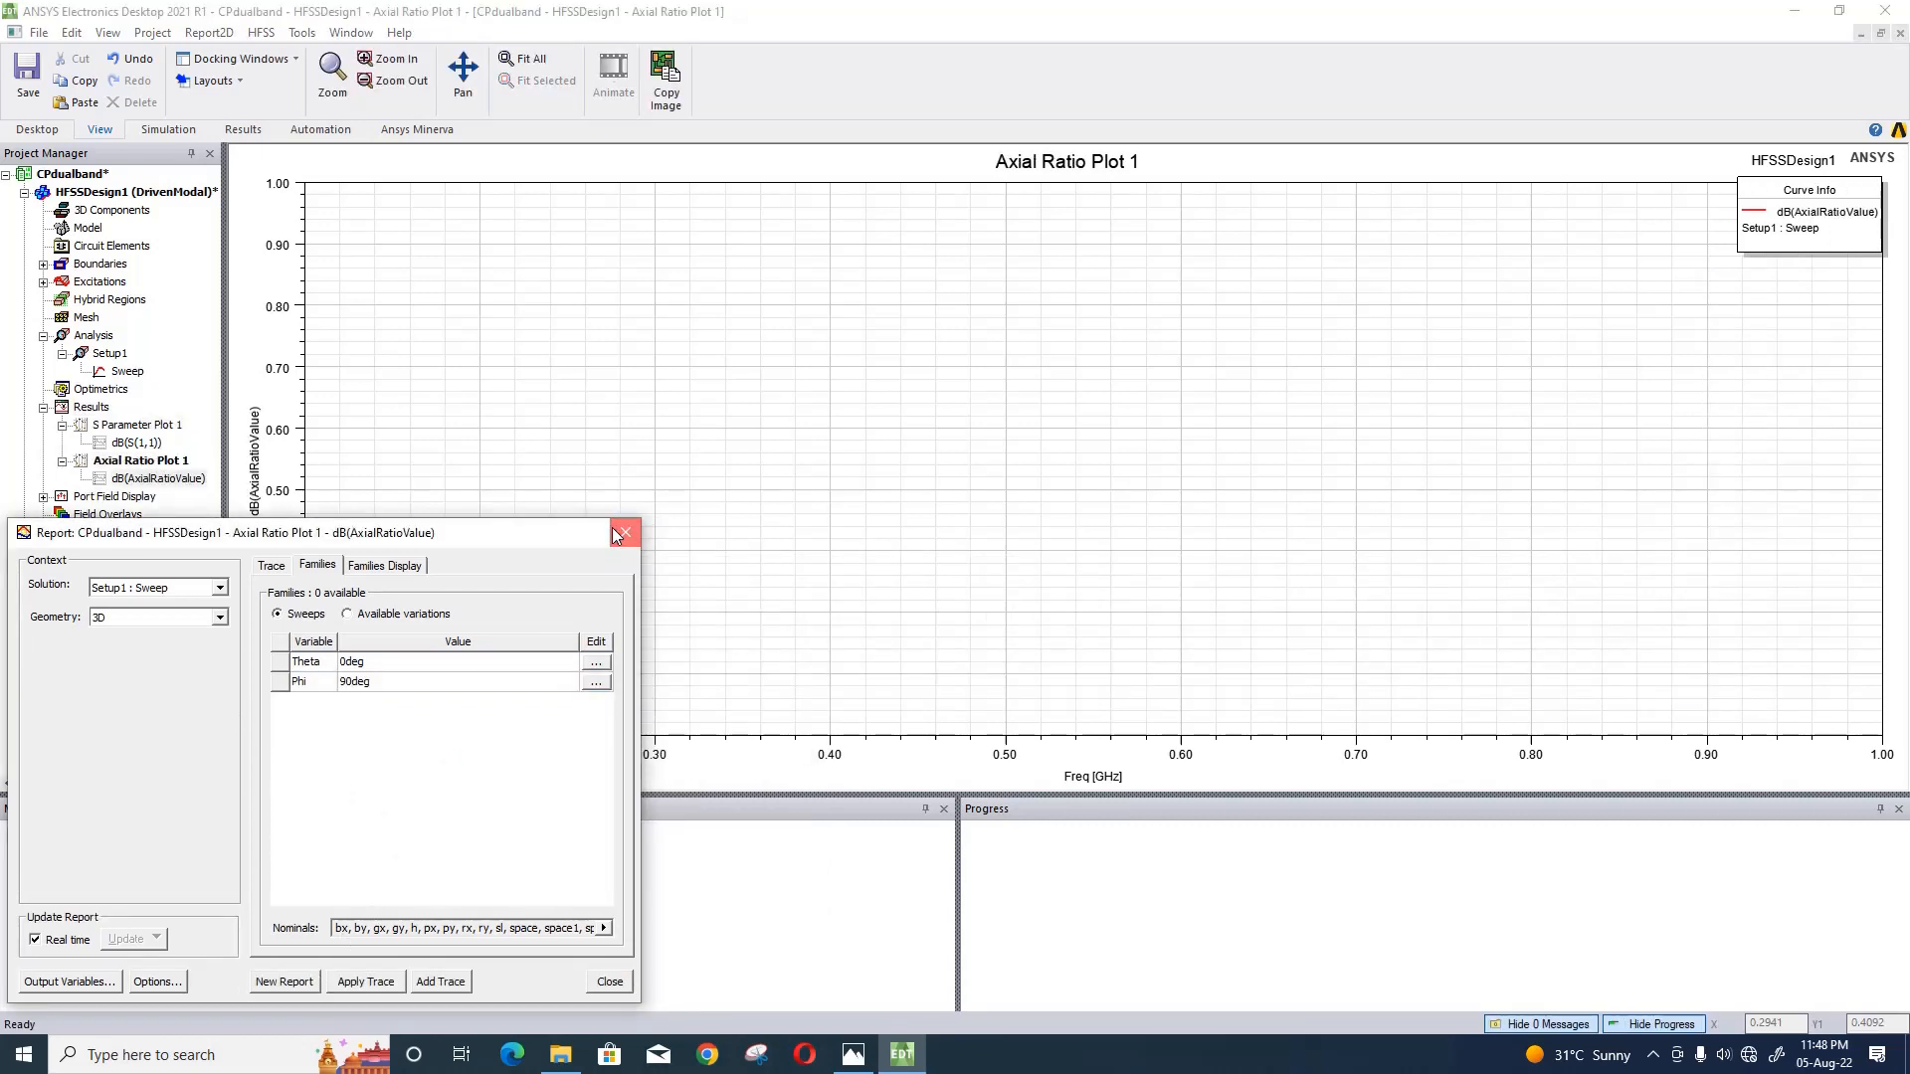
pyautogui.click(624, 534)
pyautogui.rightClick(89, 407)
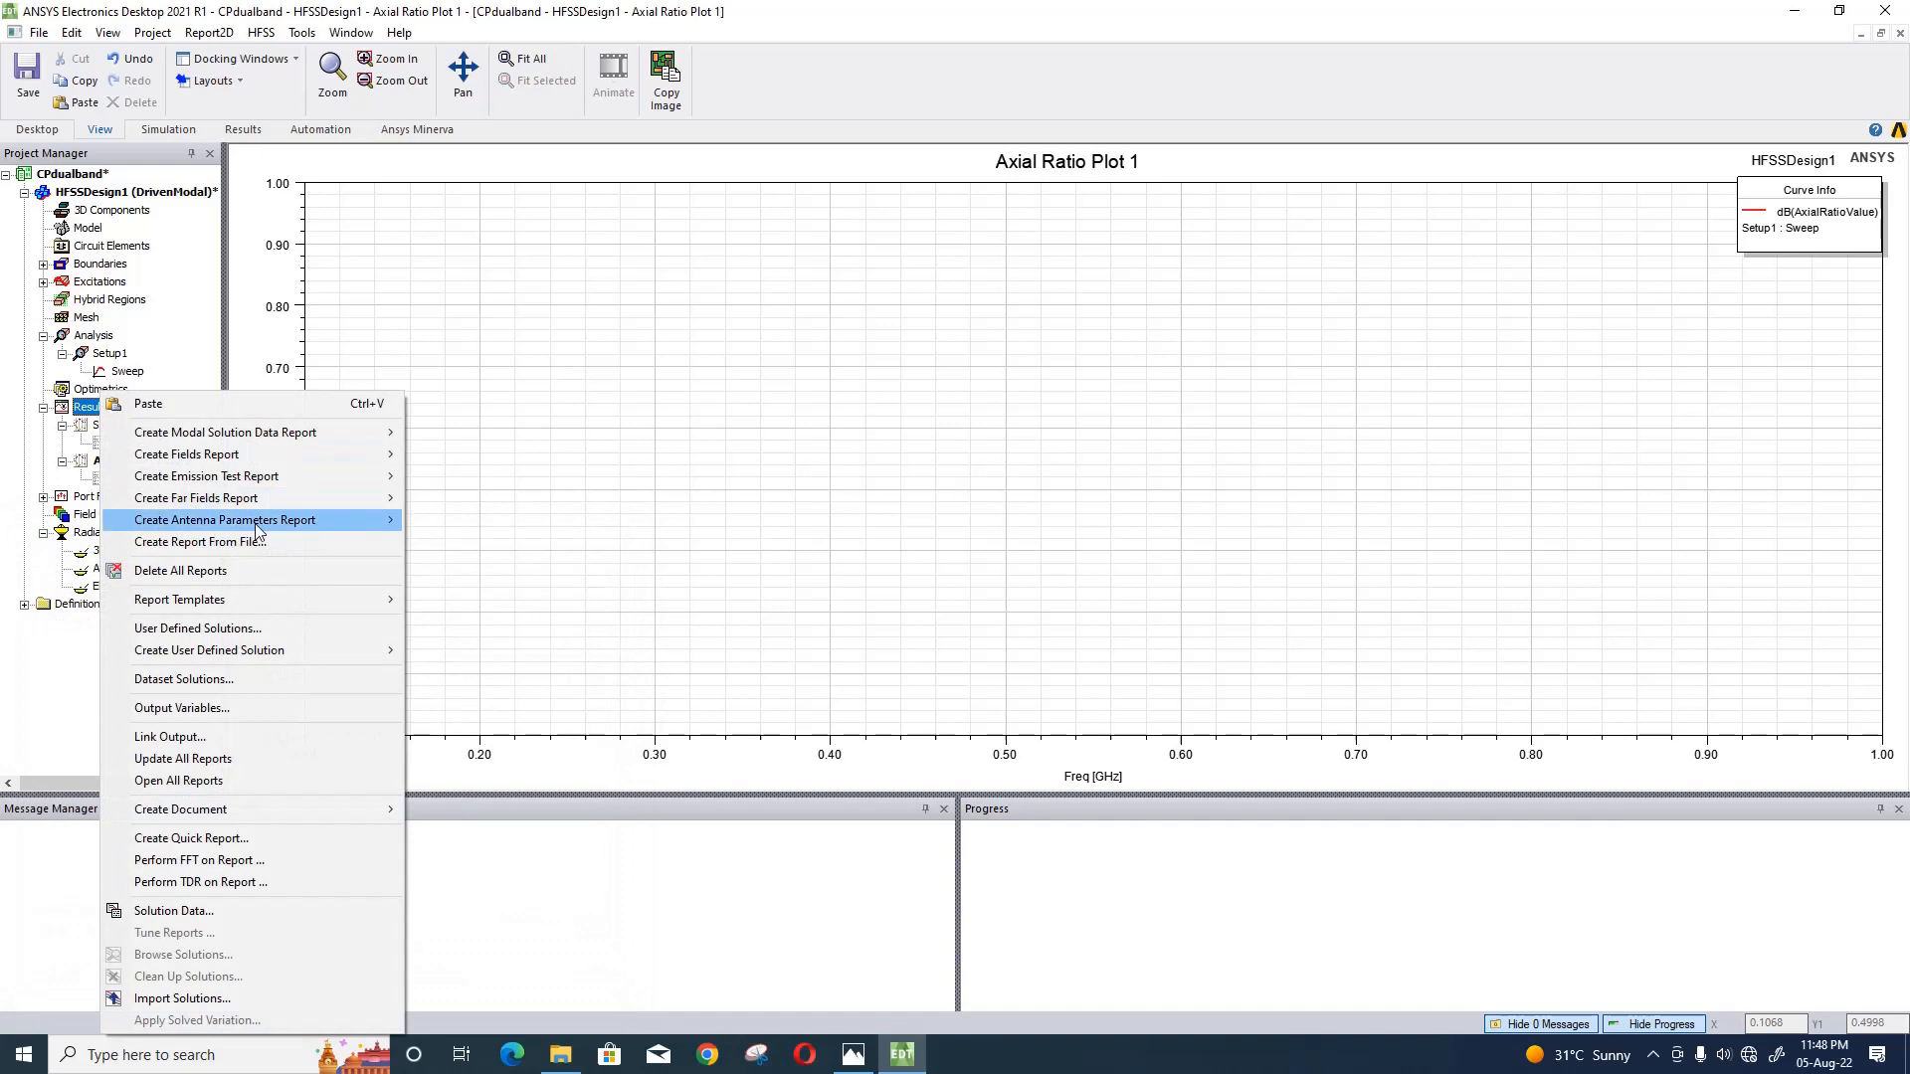
pyautogui.moveTo(313, 499)
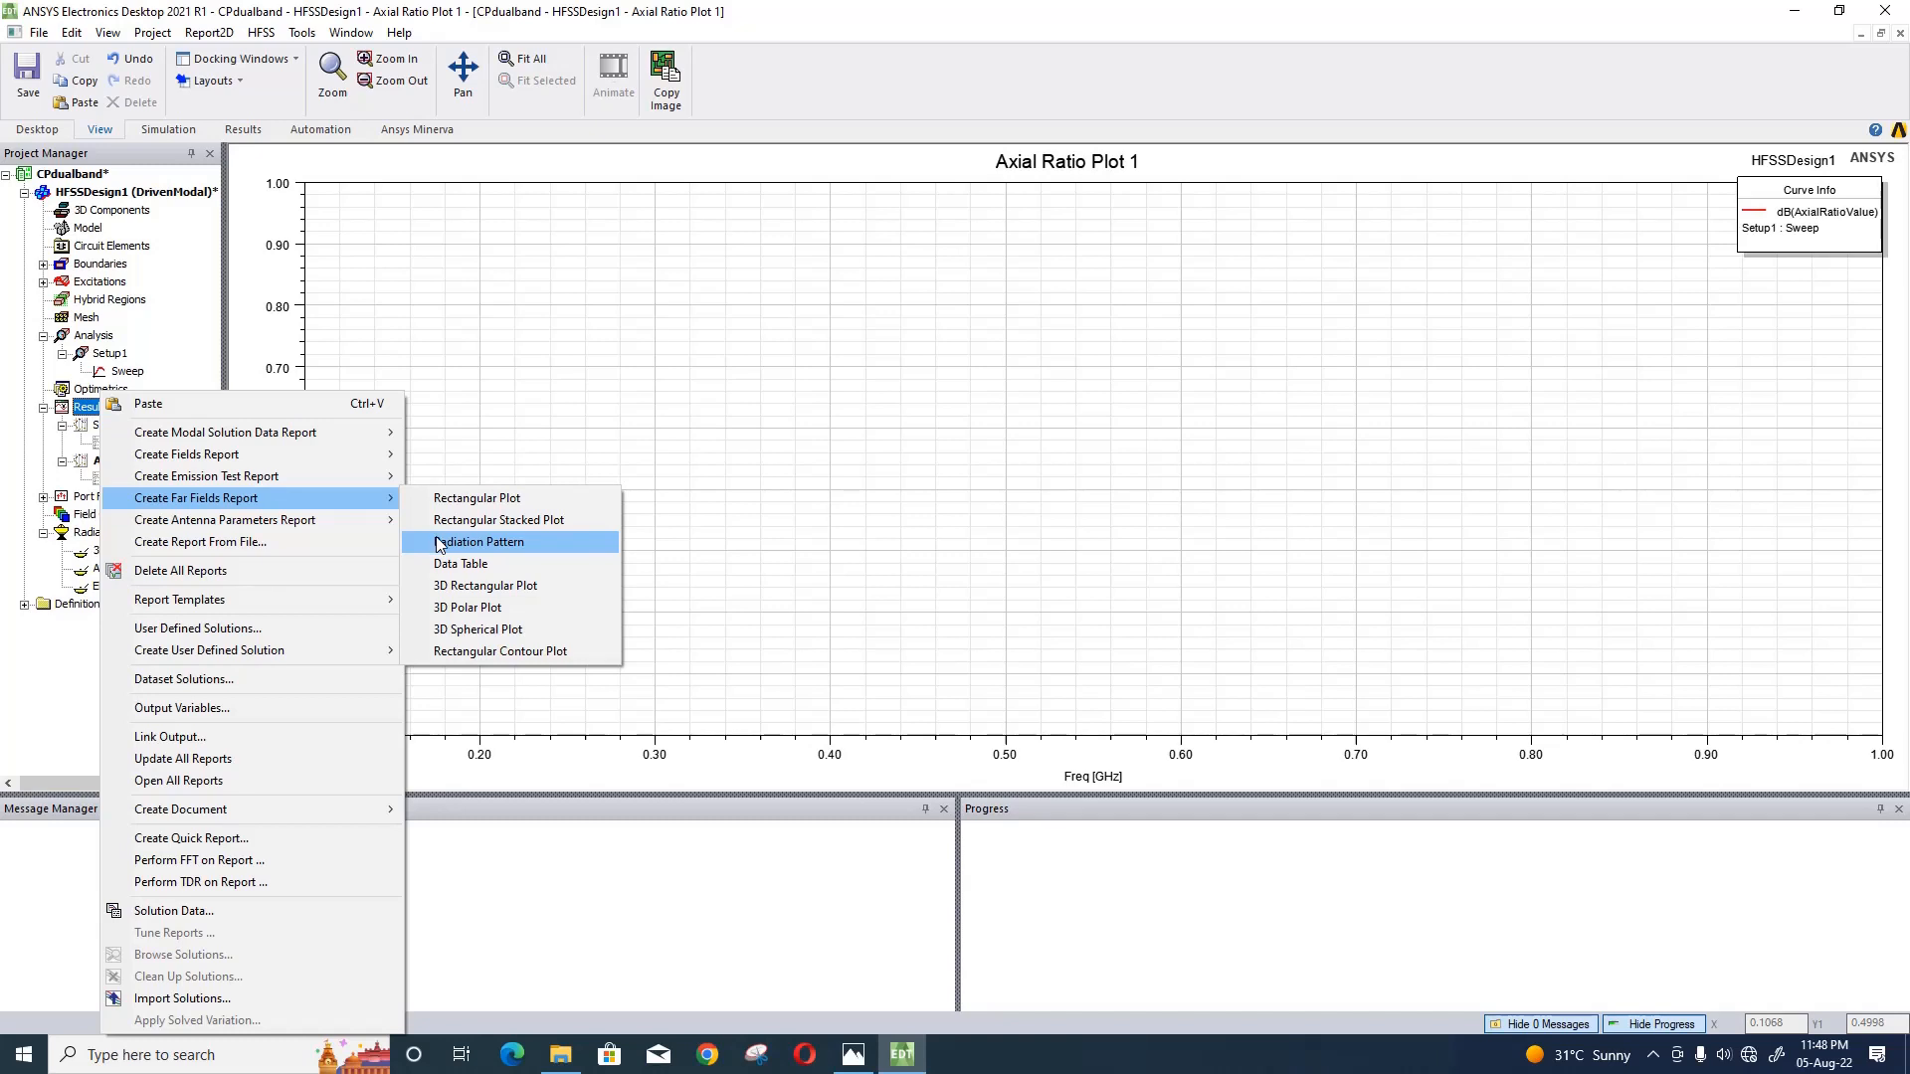
pyautogui.click(440, 543)
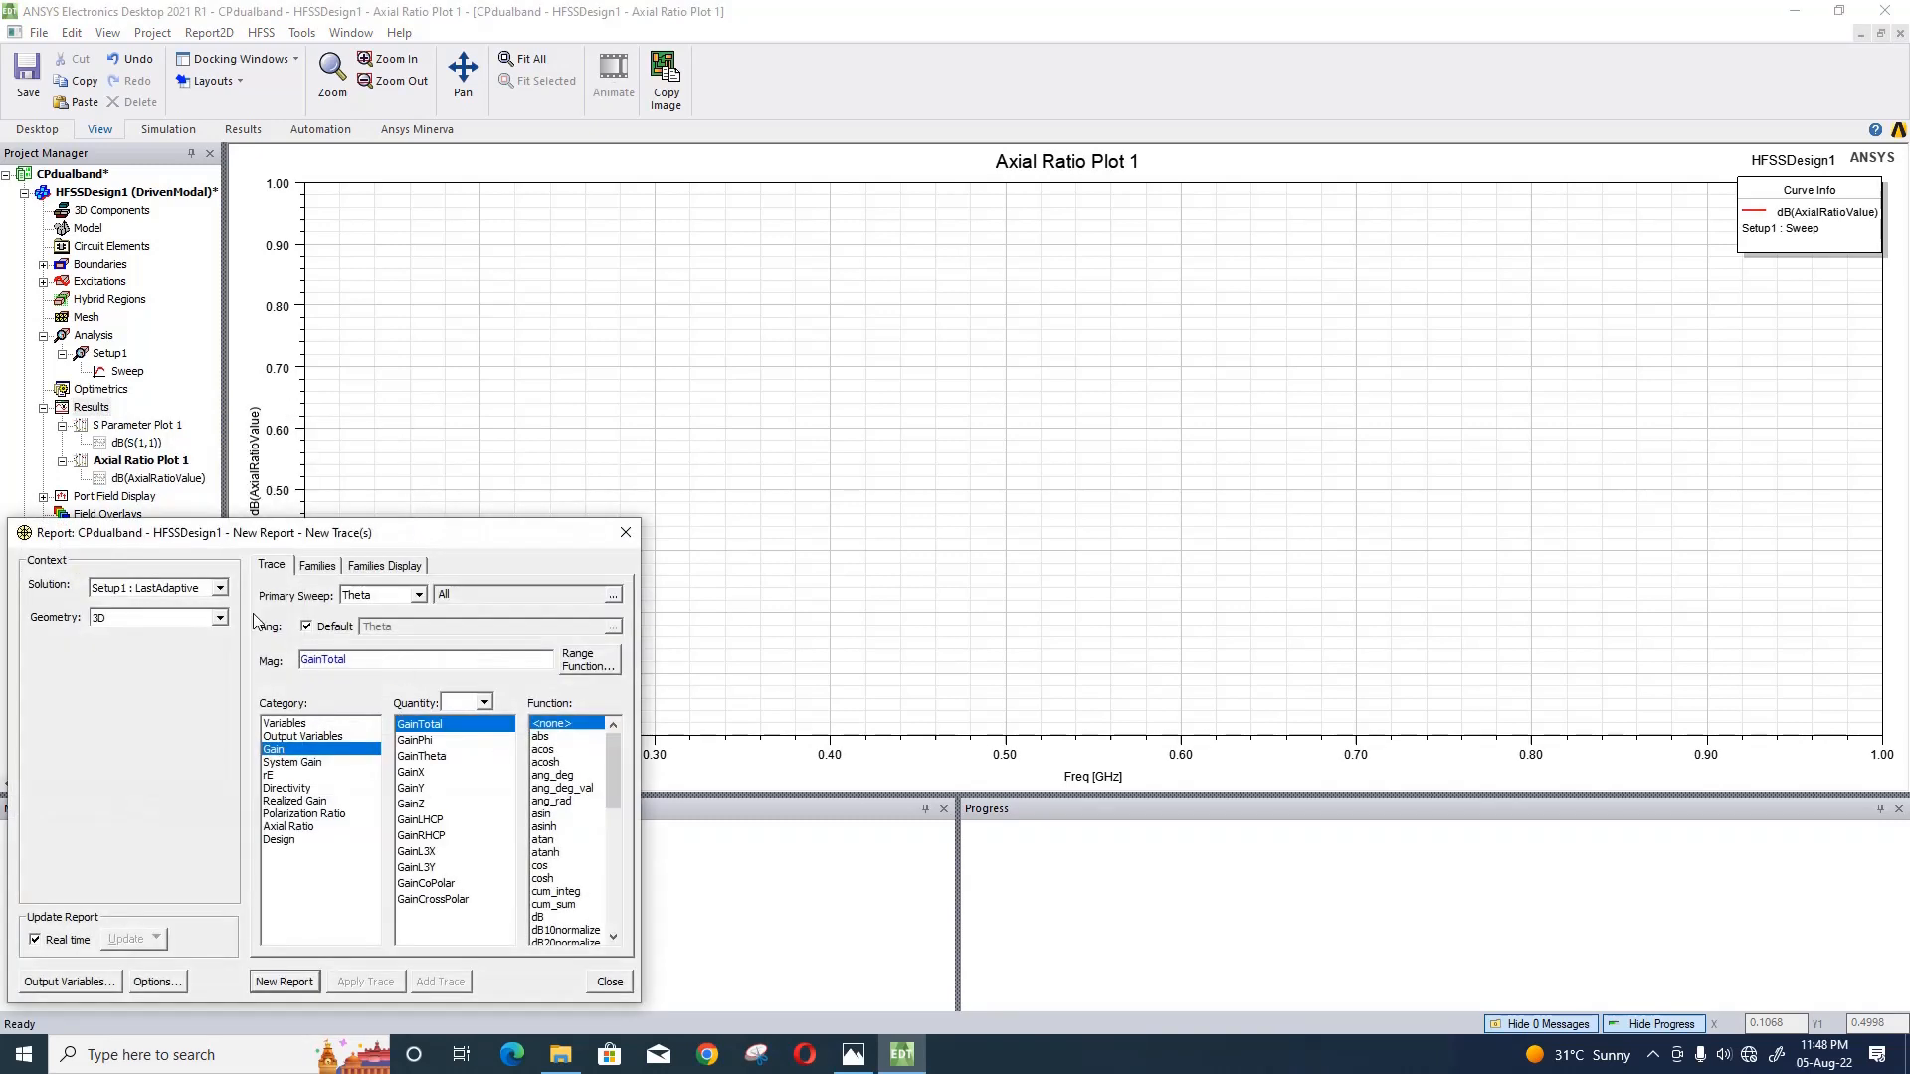
pyautogui.click(626, 532)
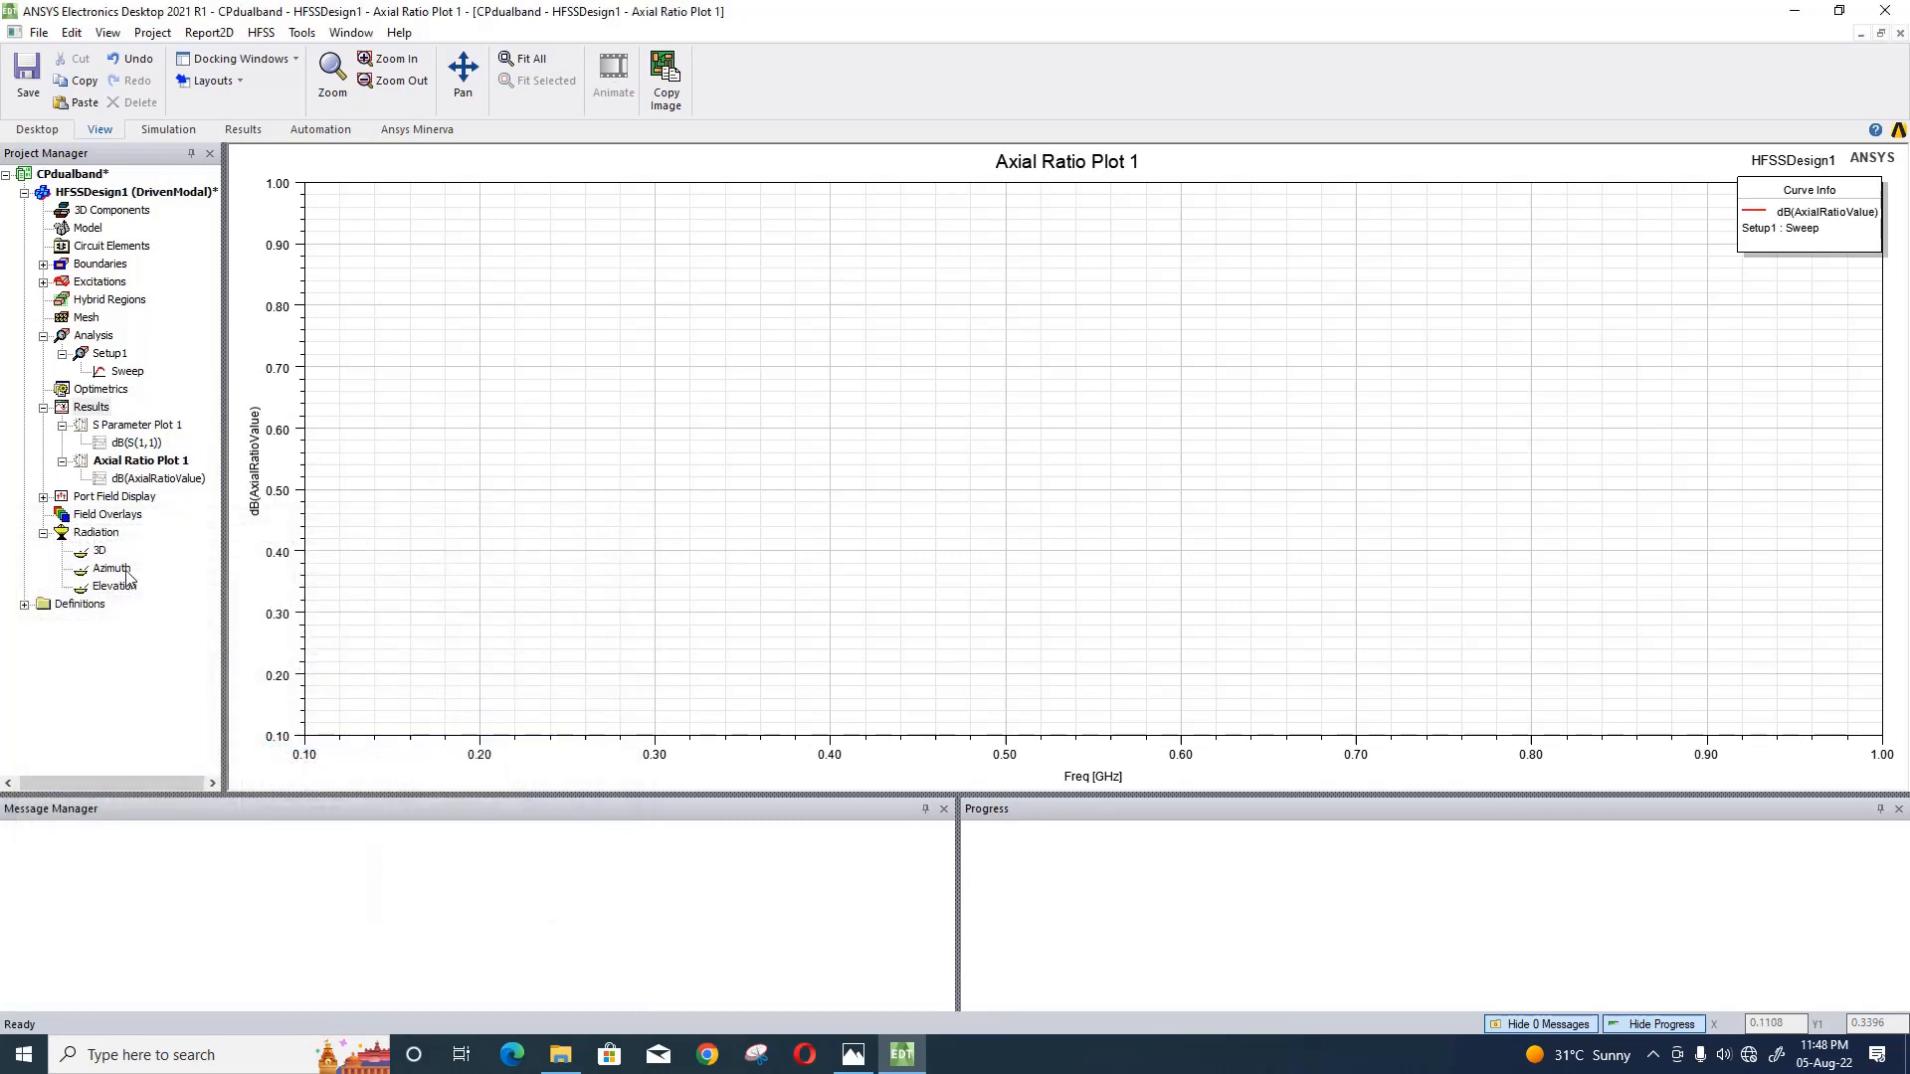
# - Insert an infinite sphere far field setup with Phi from -180 to 180 deg in 2 deg steps
pyautogui.rightClick(124, 538)
pyautogui.moveTo(309, 573)
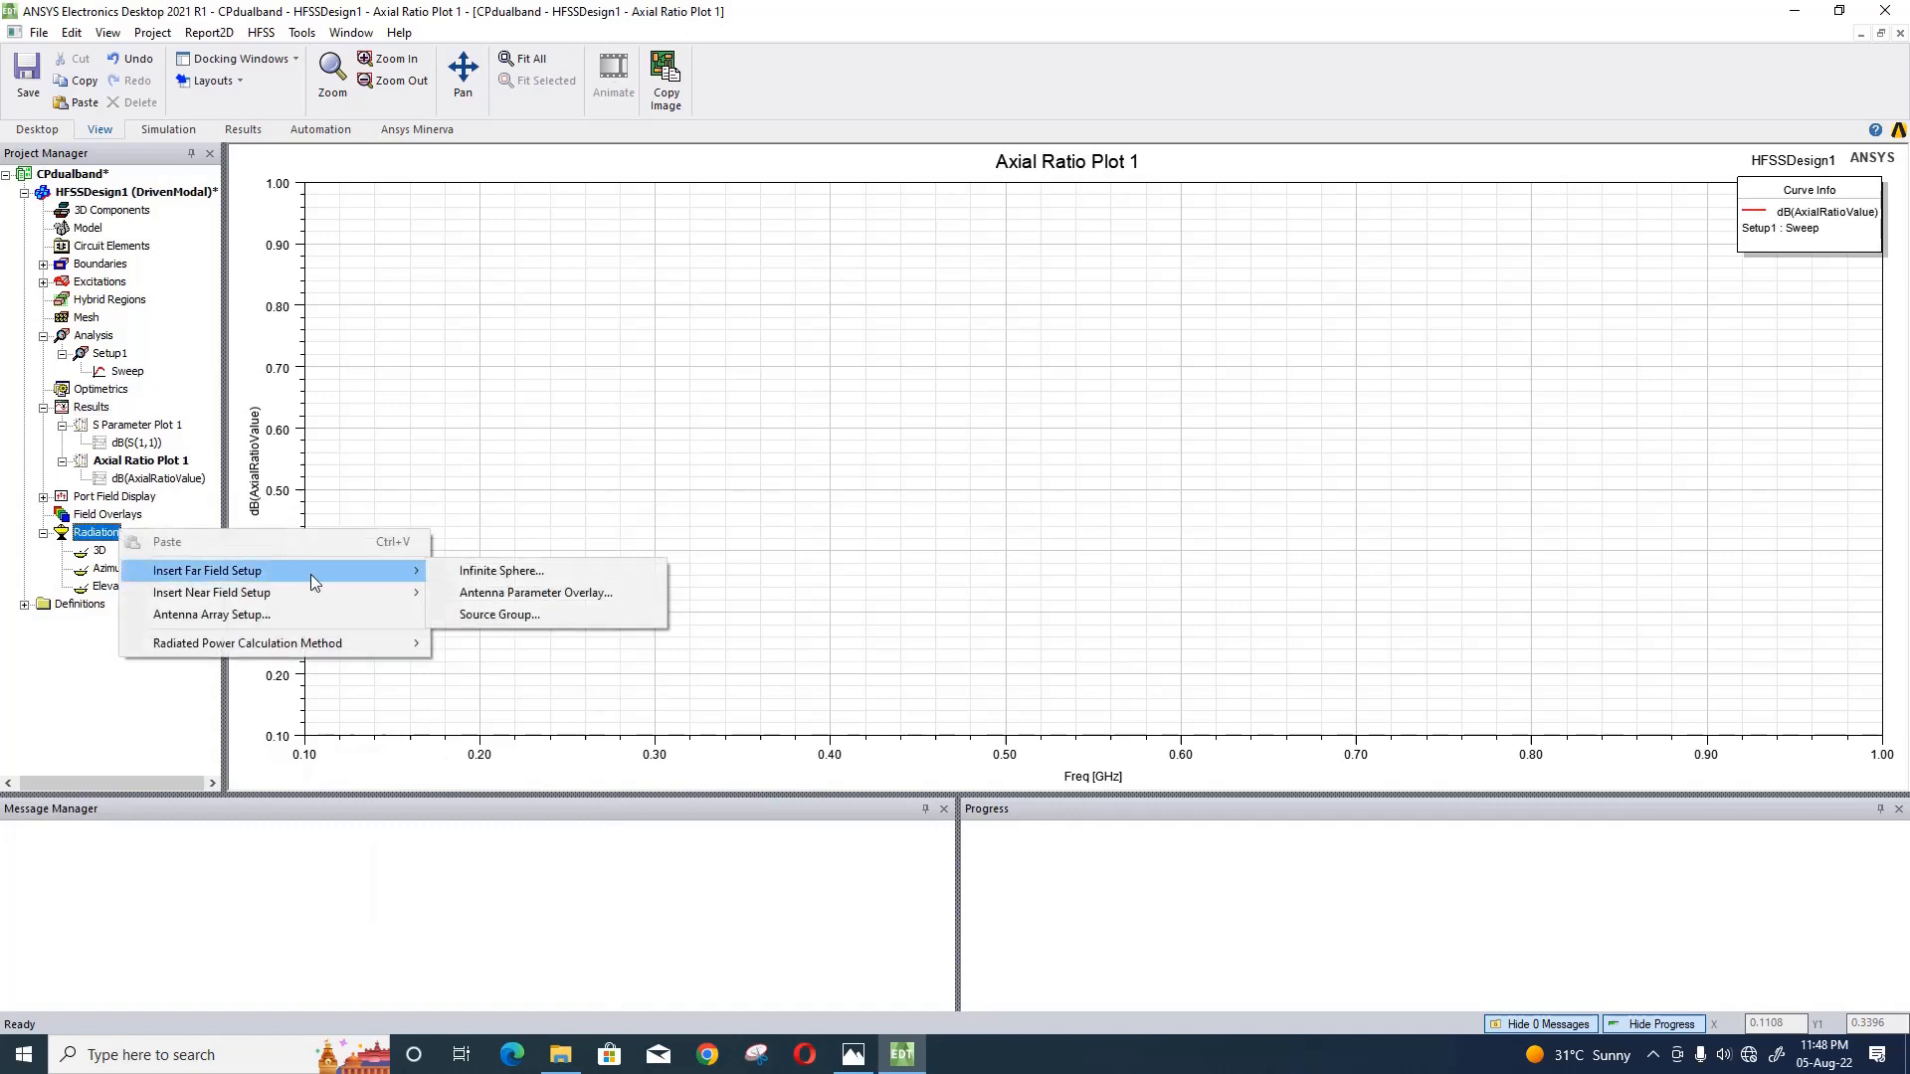
pyautogui.click(497, 571)
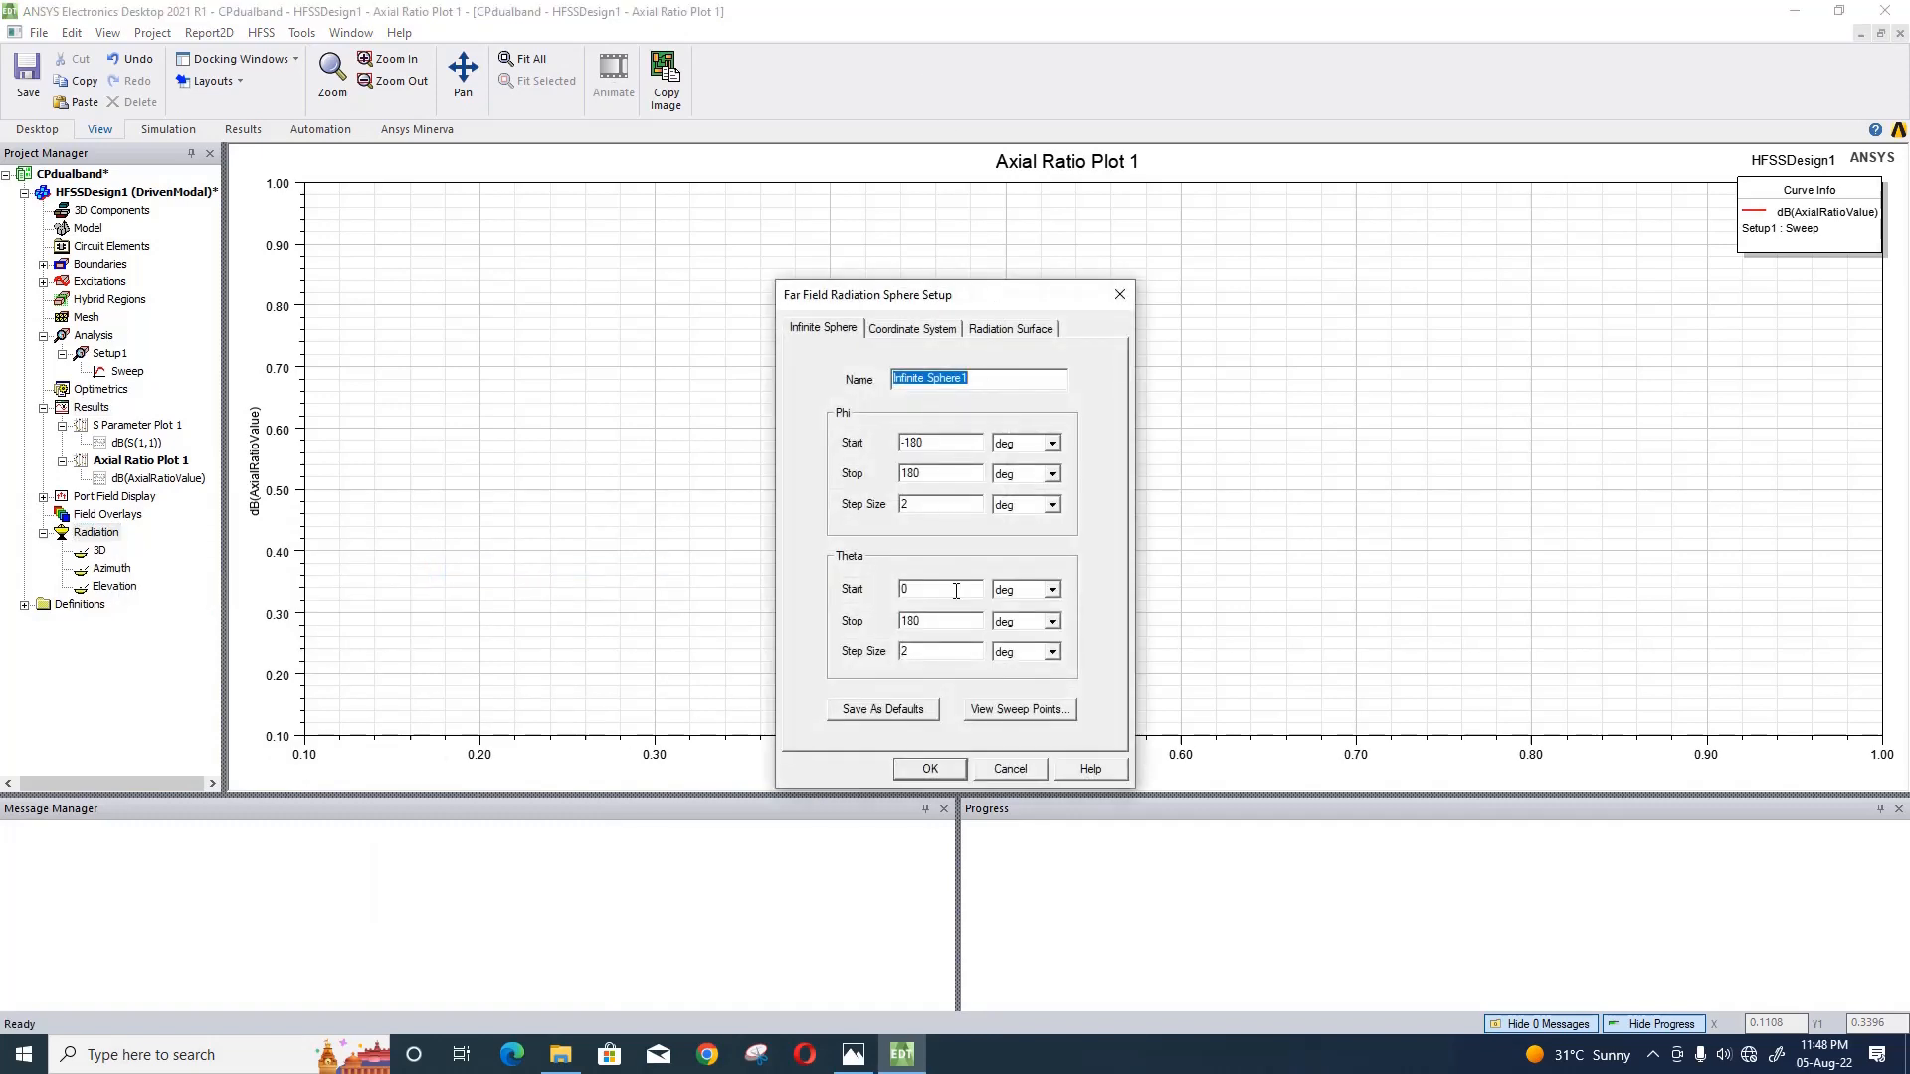
pyautogui.moveTo(955, 618); pyautogui.dragTo(854, 617)
pyautogui.click(929, 769)
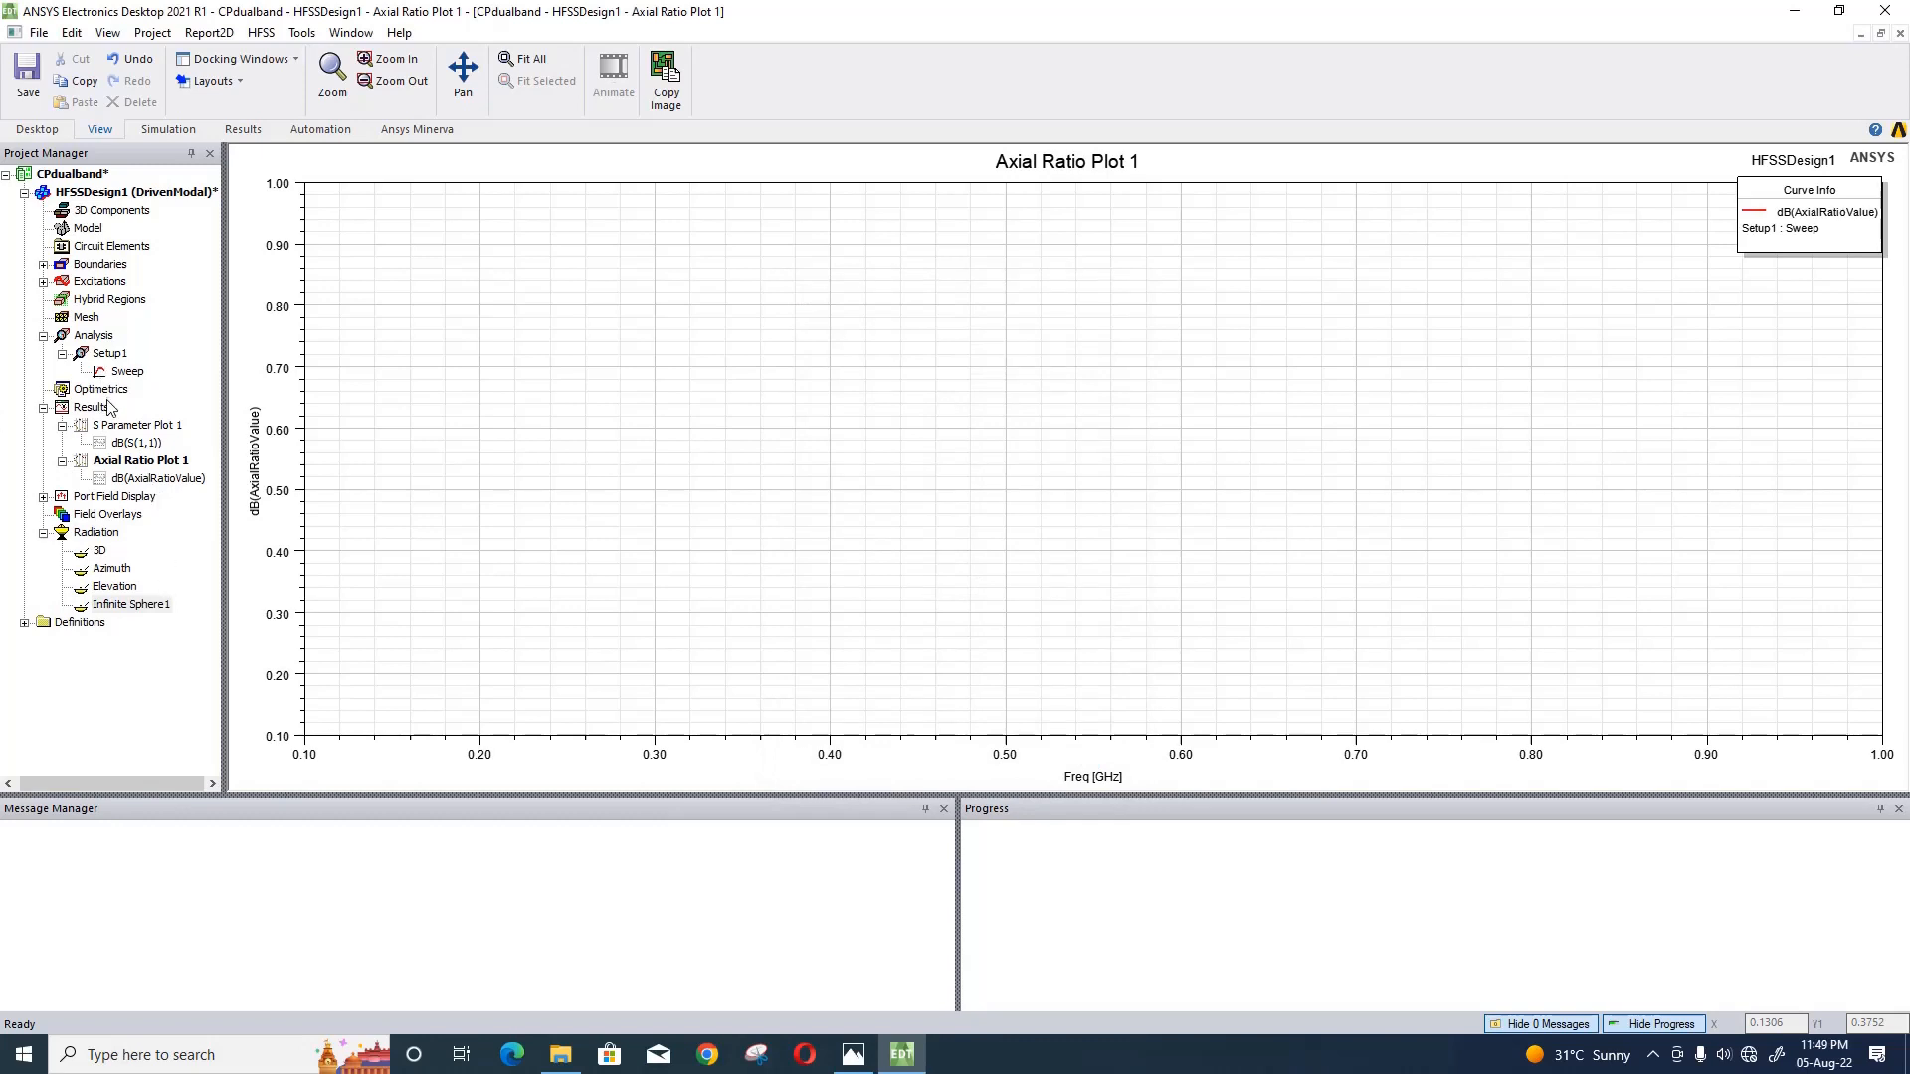
# - Configure a far fields radiation pattern of GainPhi in dB, using the Setup1 : Sweep solution and the Infinite Sphere1 geometry
pyautogui.rightClick(100, 407)
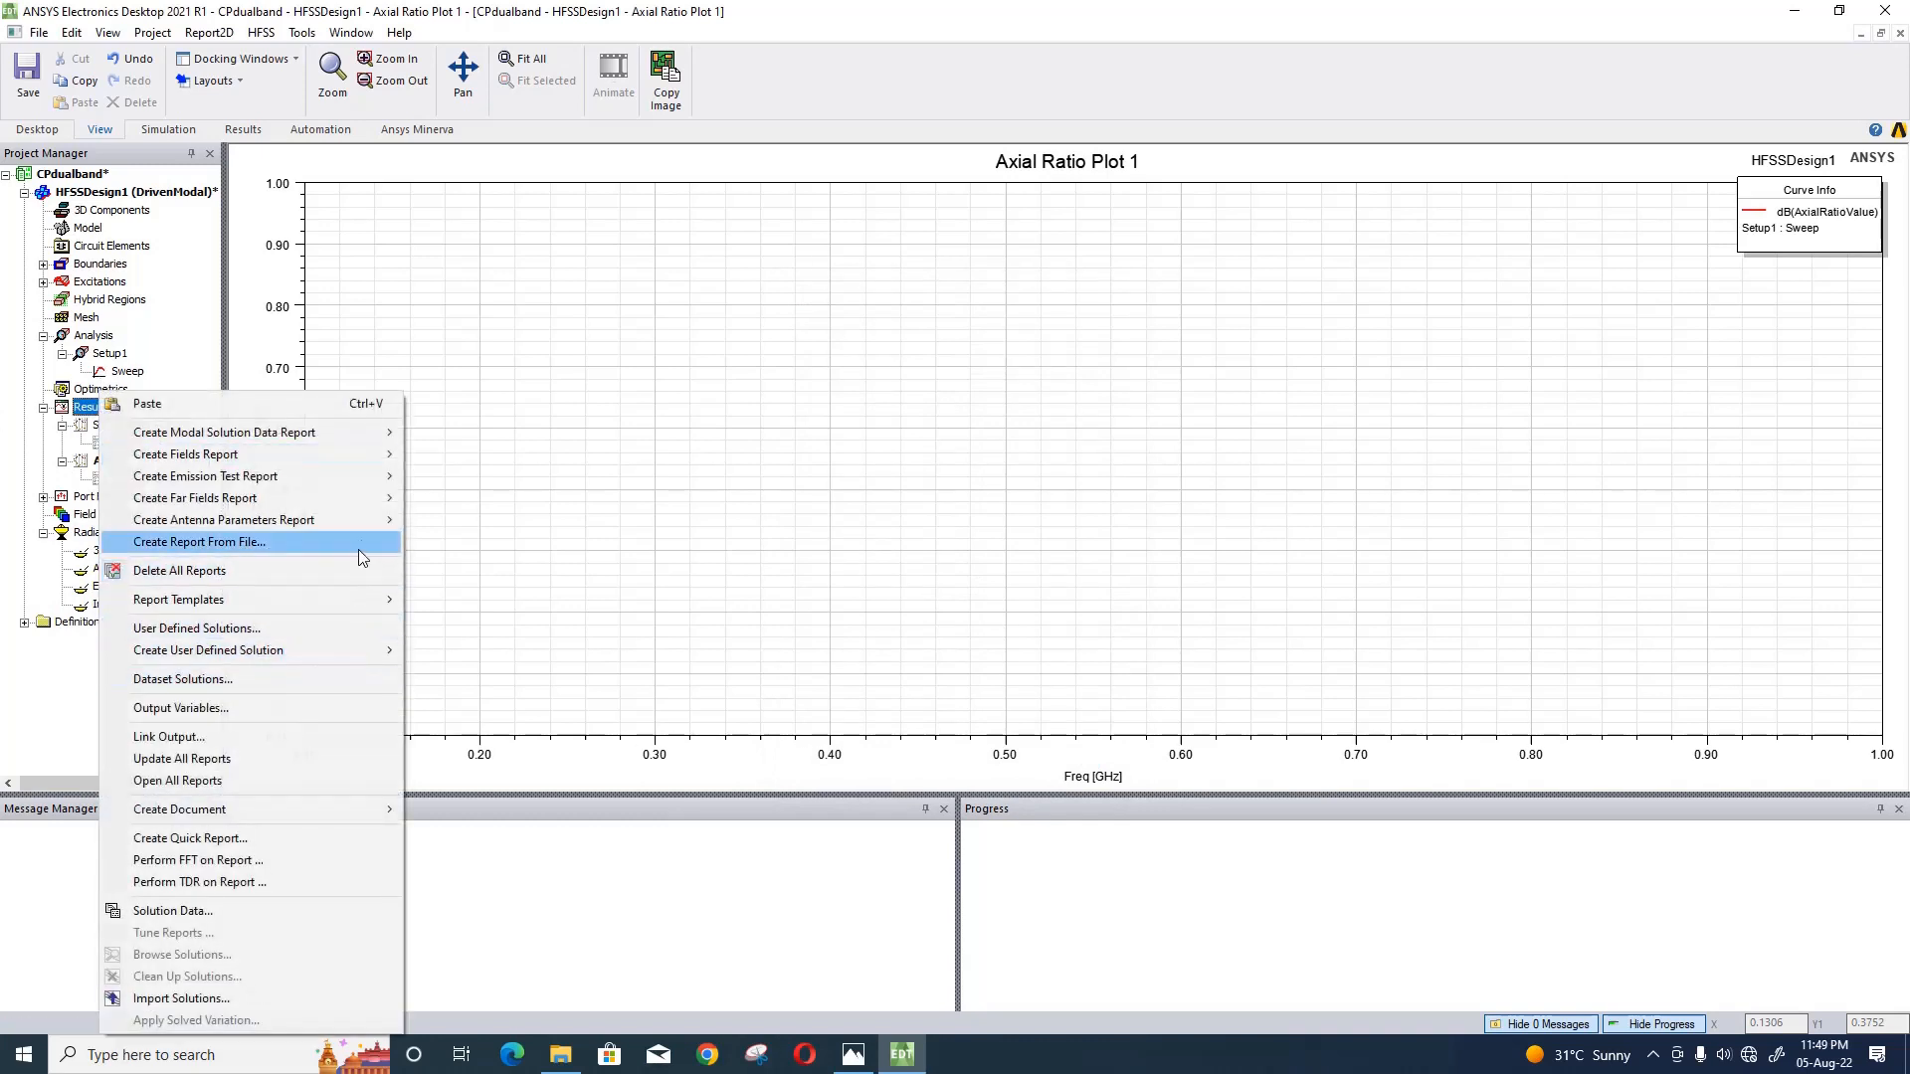
pyautogui.moveTo(374, 503)
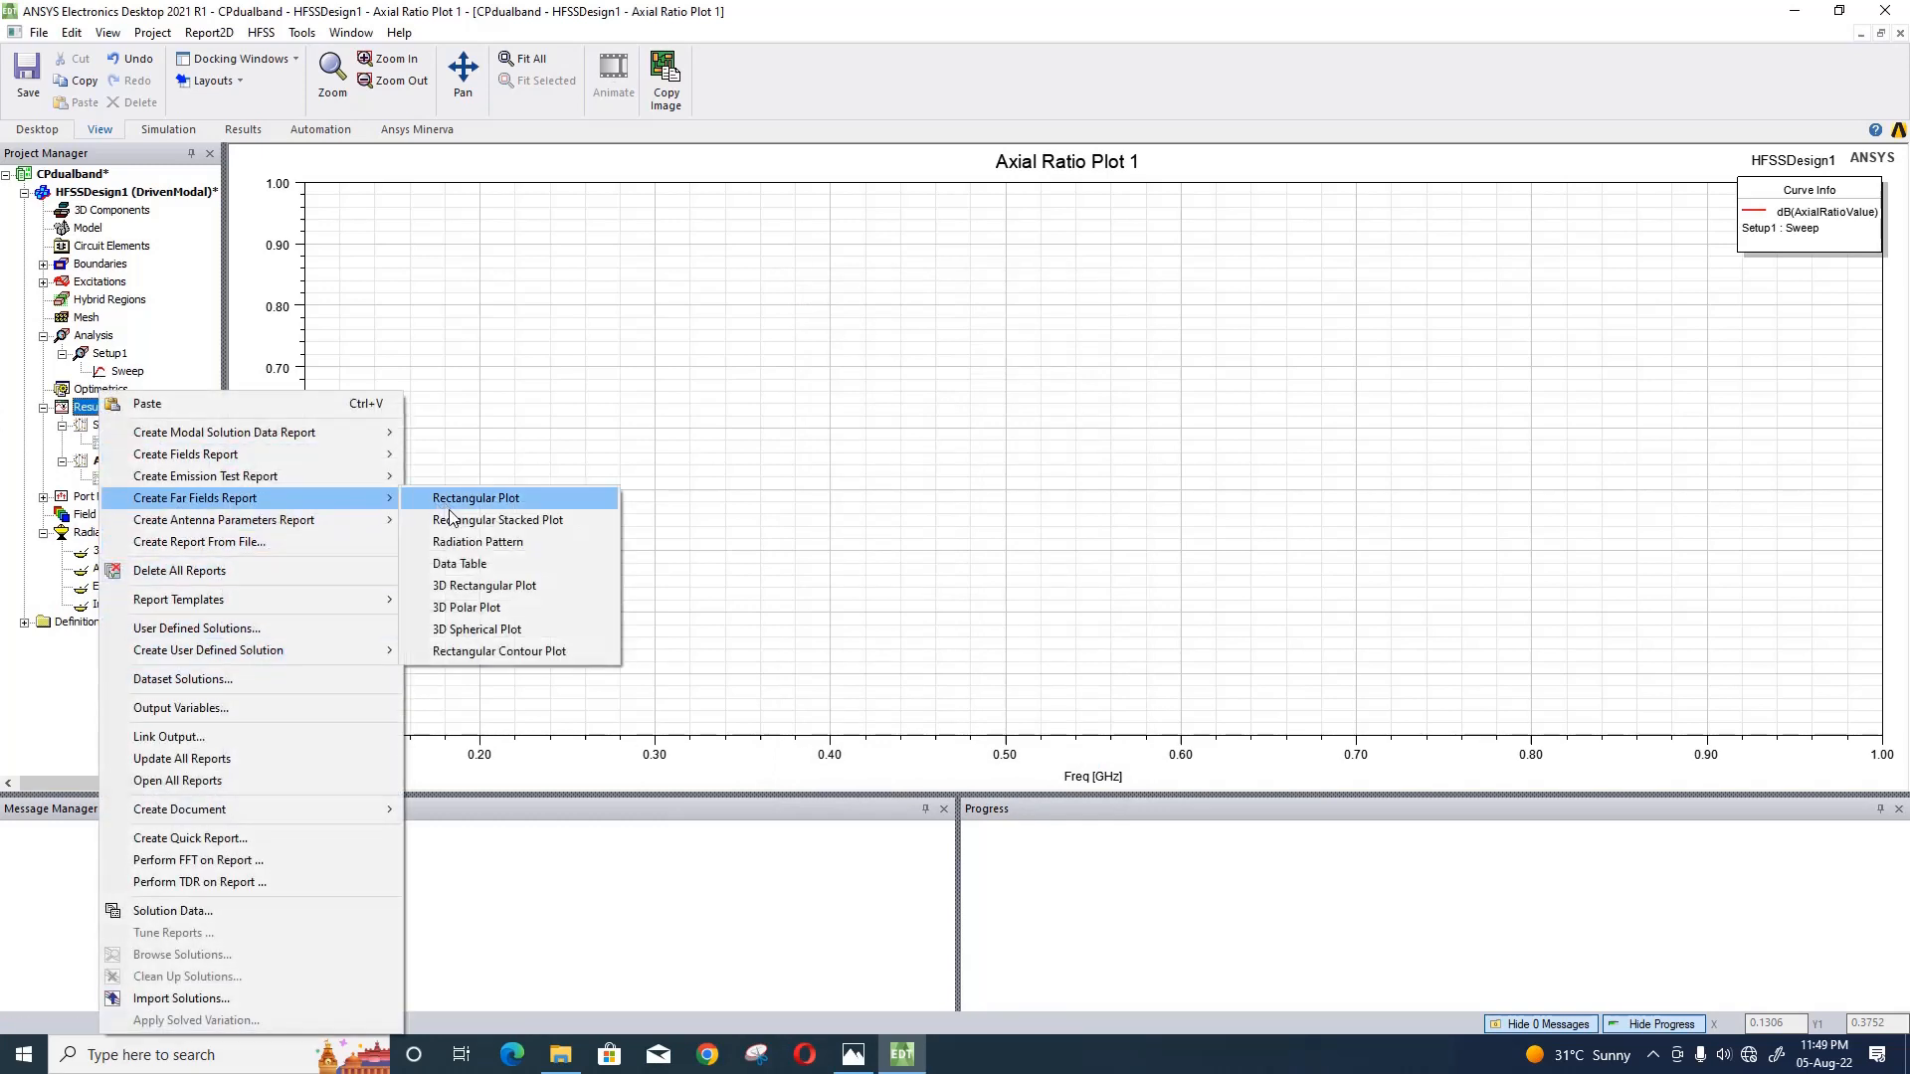
pyautogui.click(477, 541)
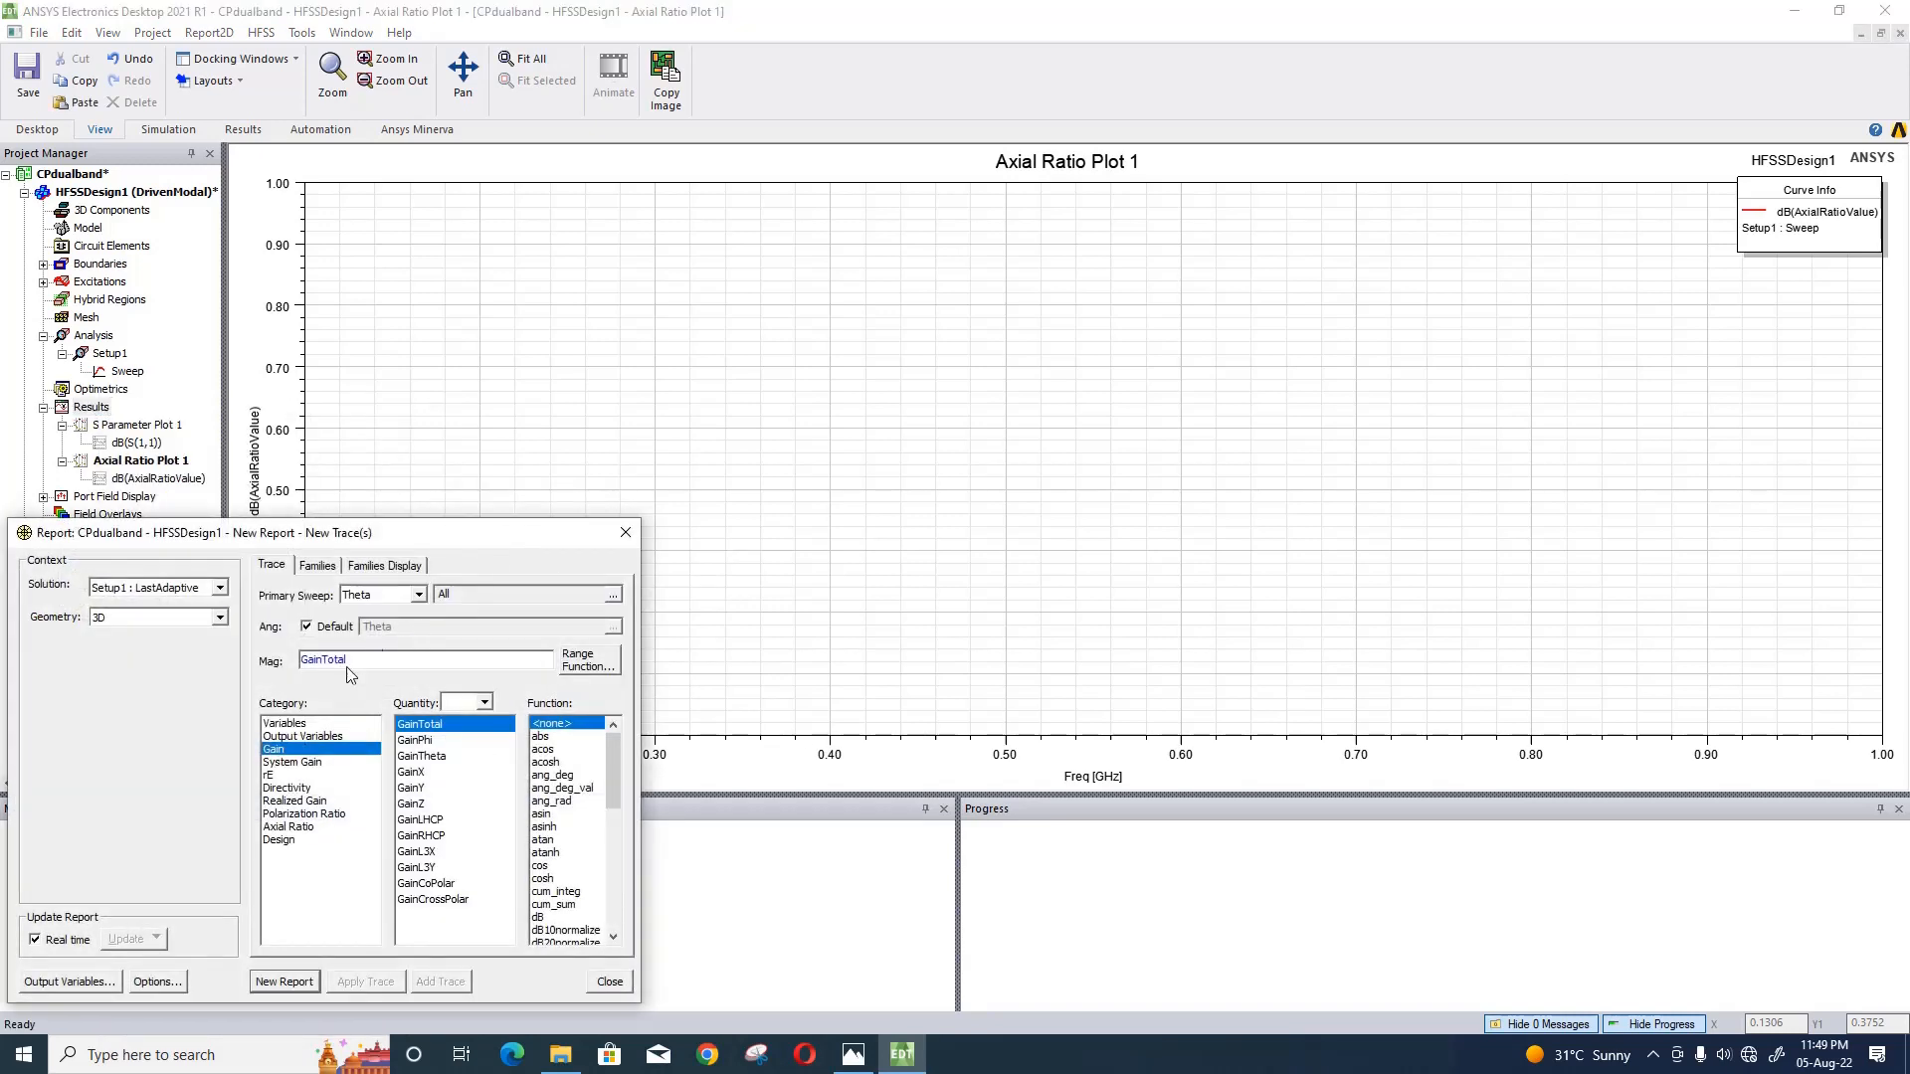
pyautogui.click(218, 588)
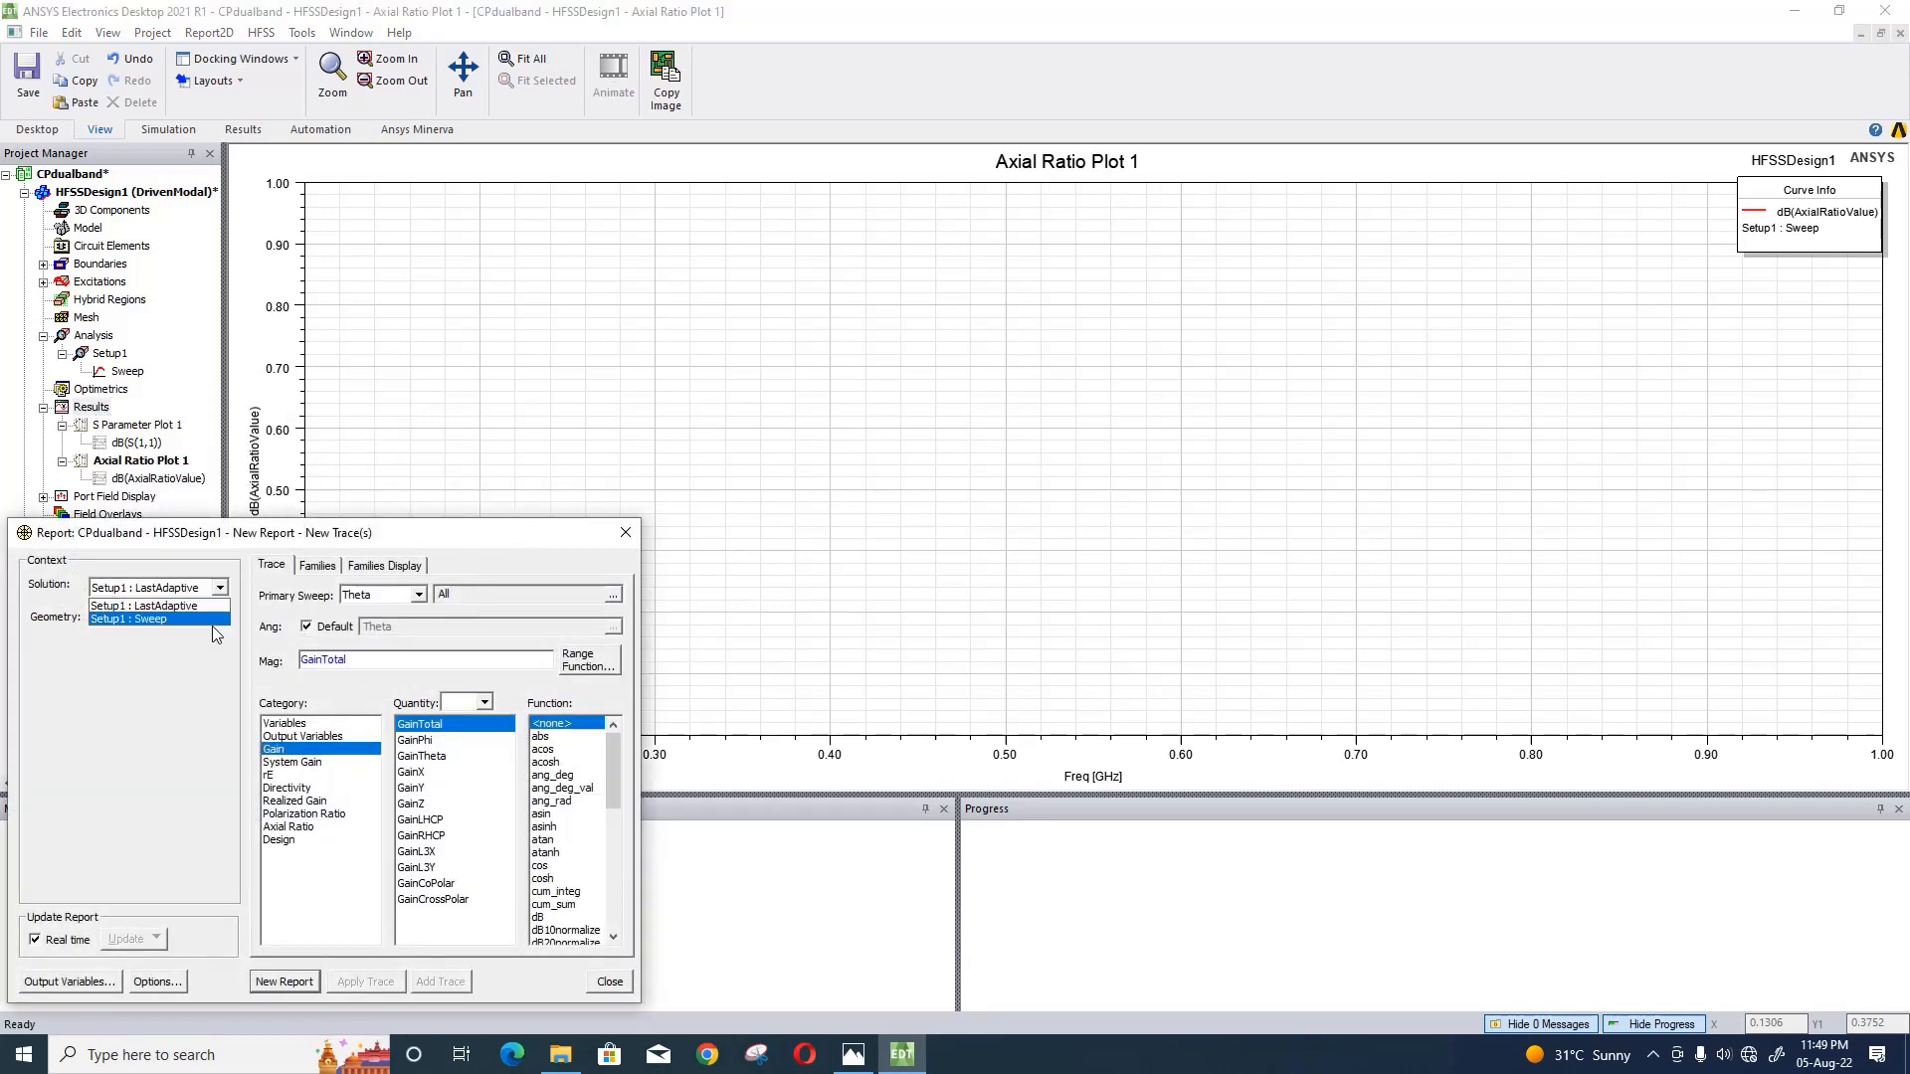
pyautogui.click(212, 618)
pyautogui.click(225, 619)
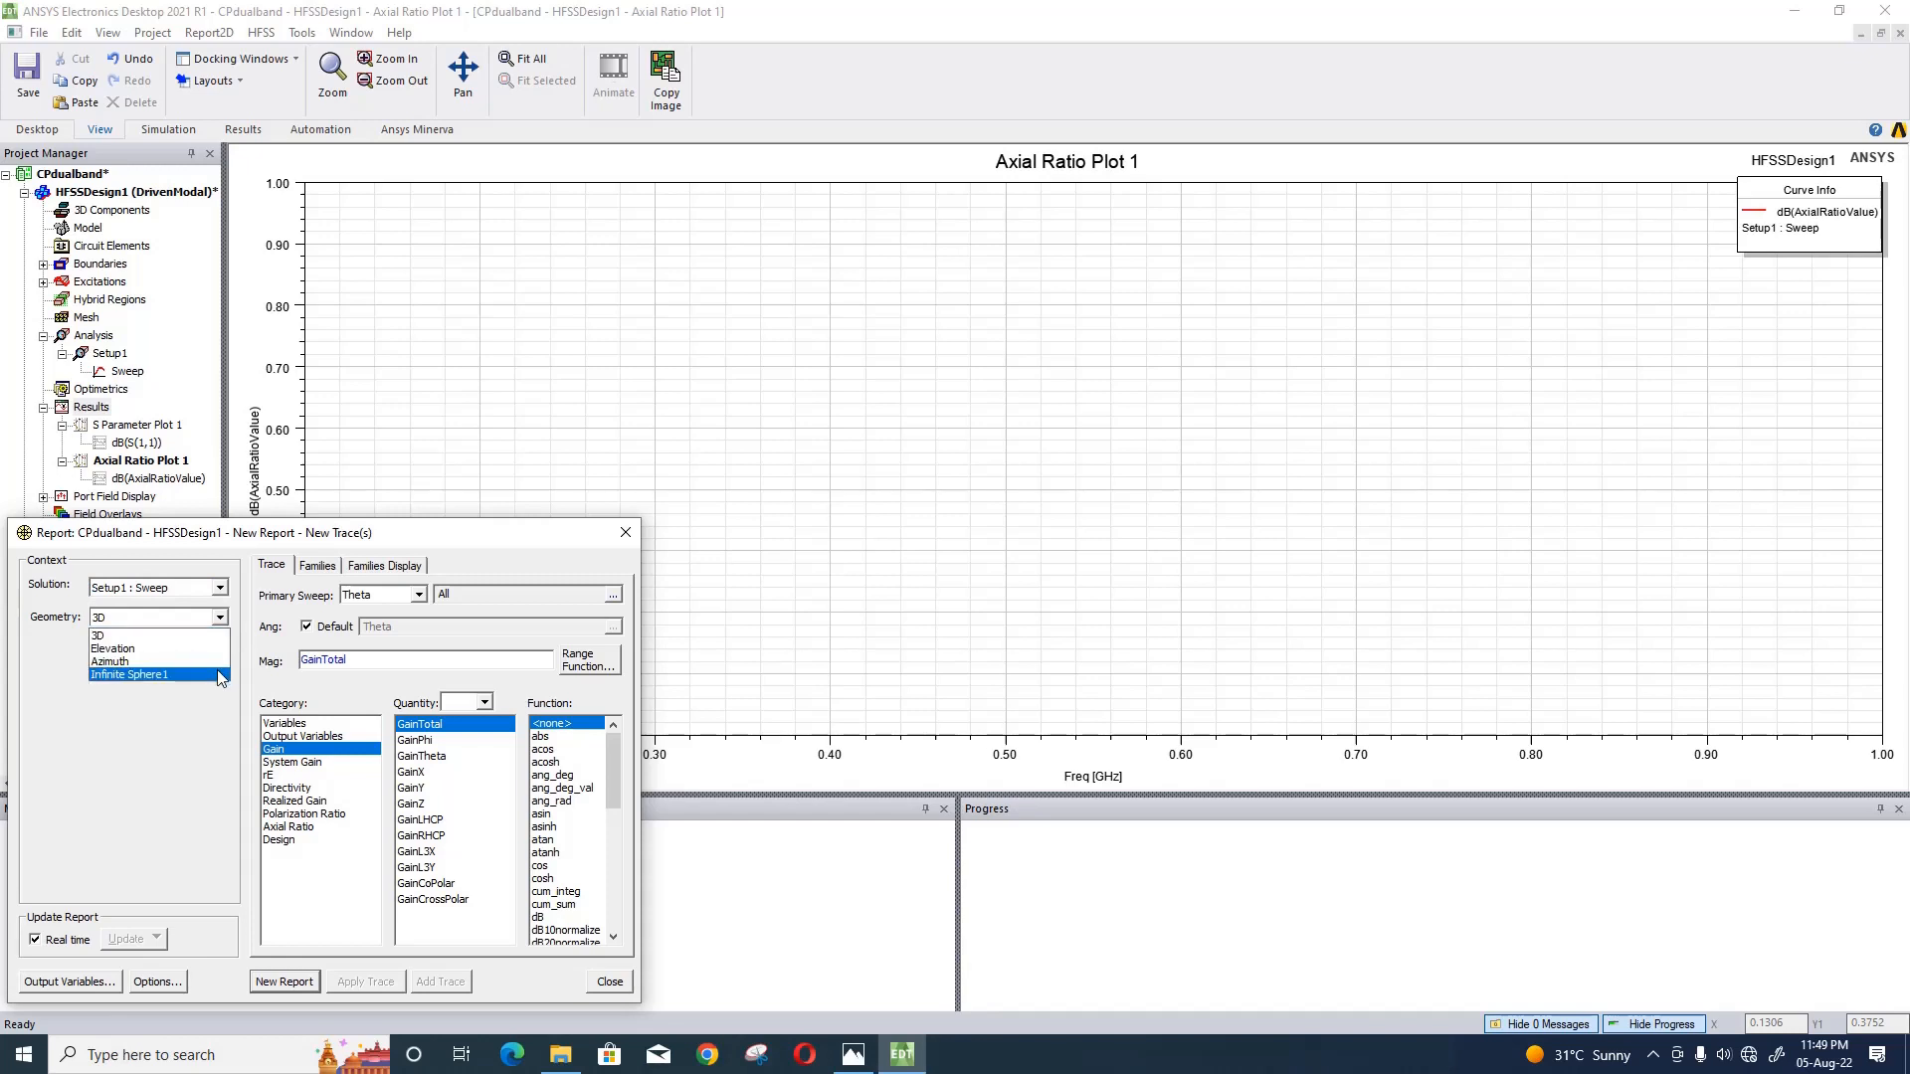
pyautogui.click(214, 675)
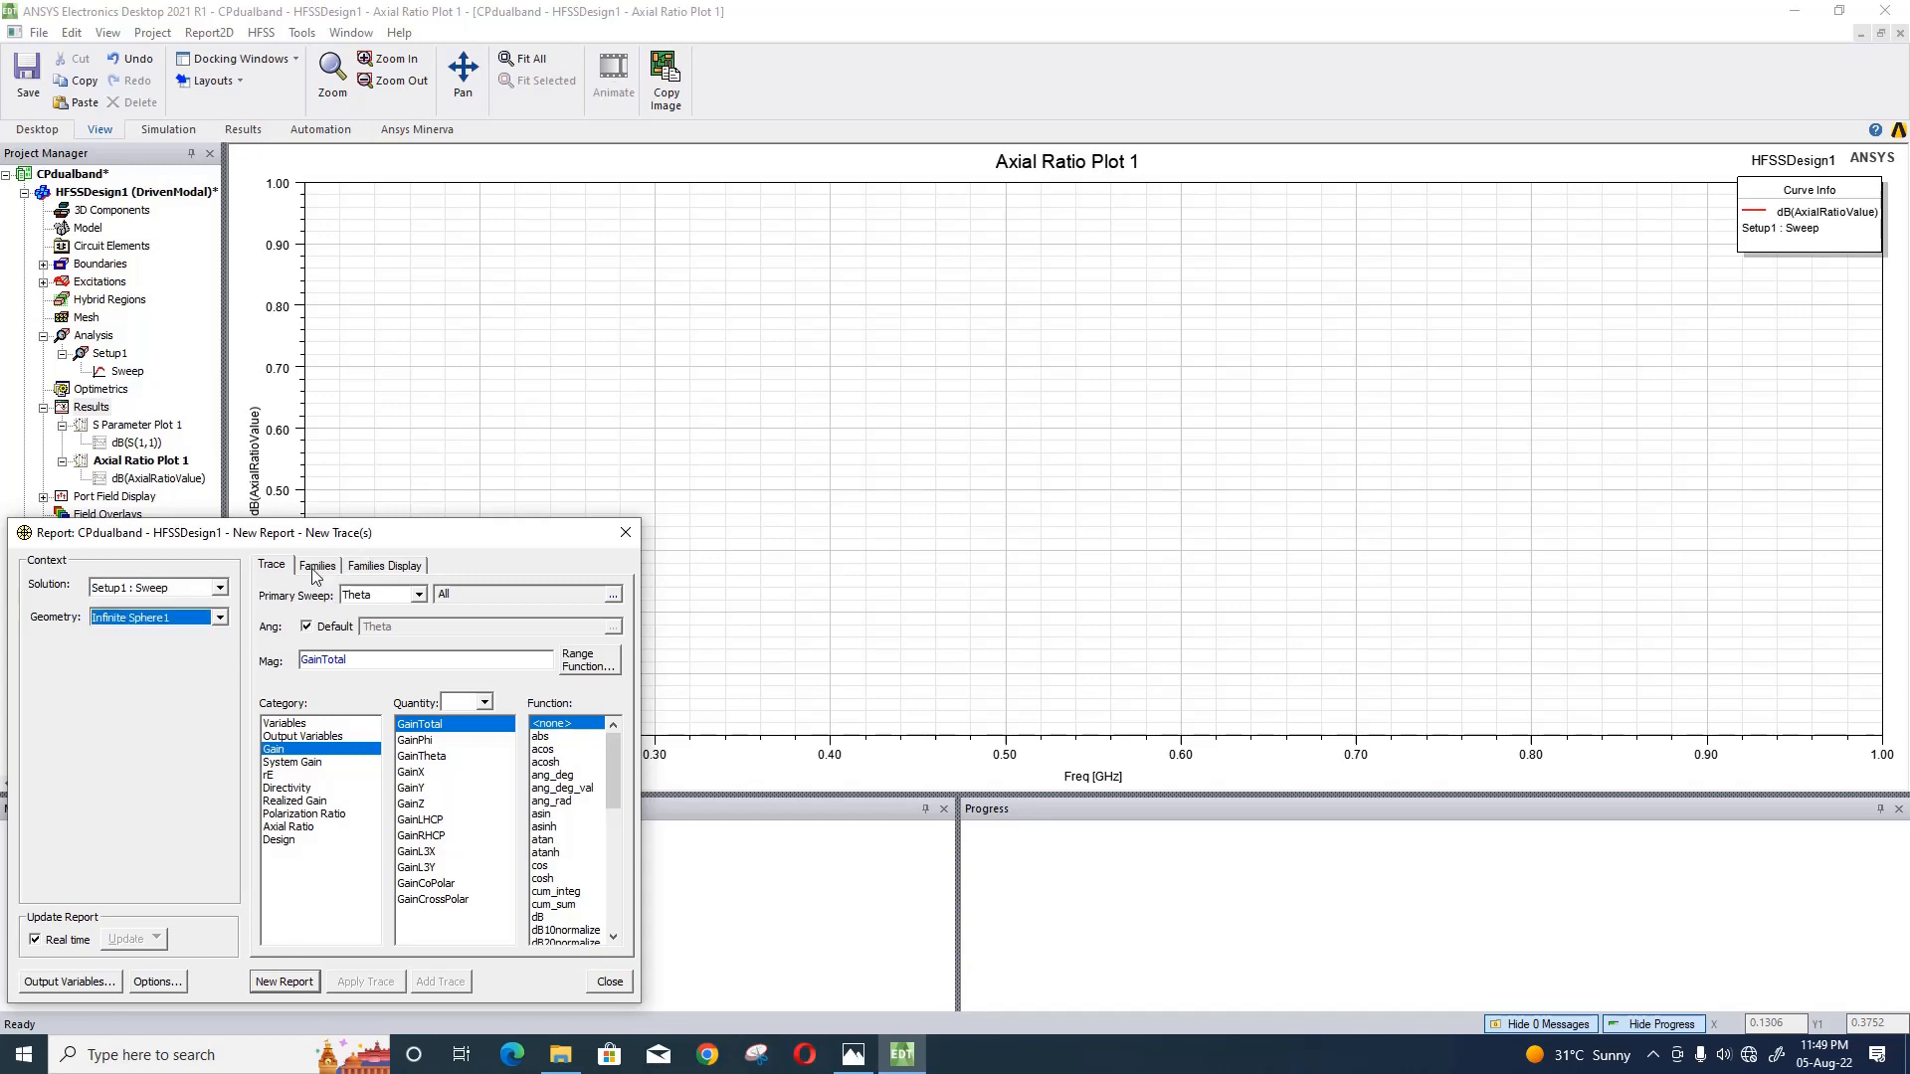
pyautogui.click(425, 743)
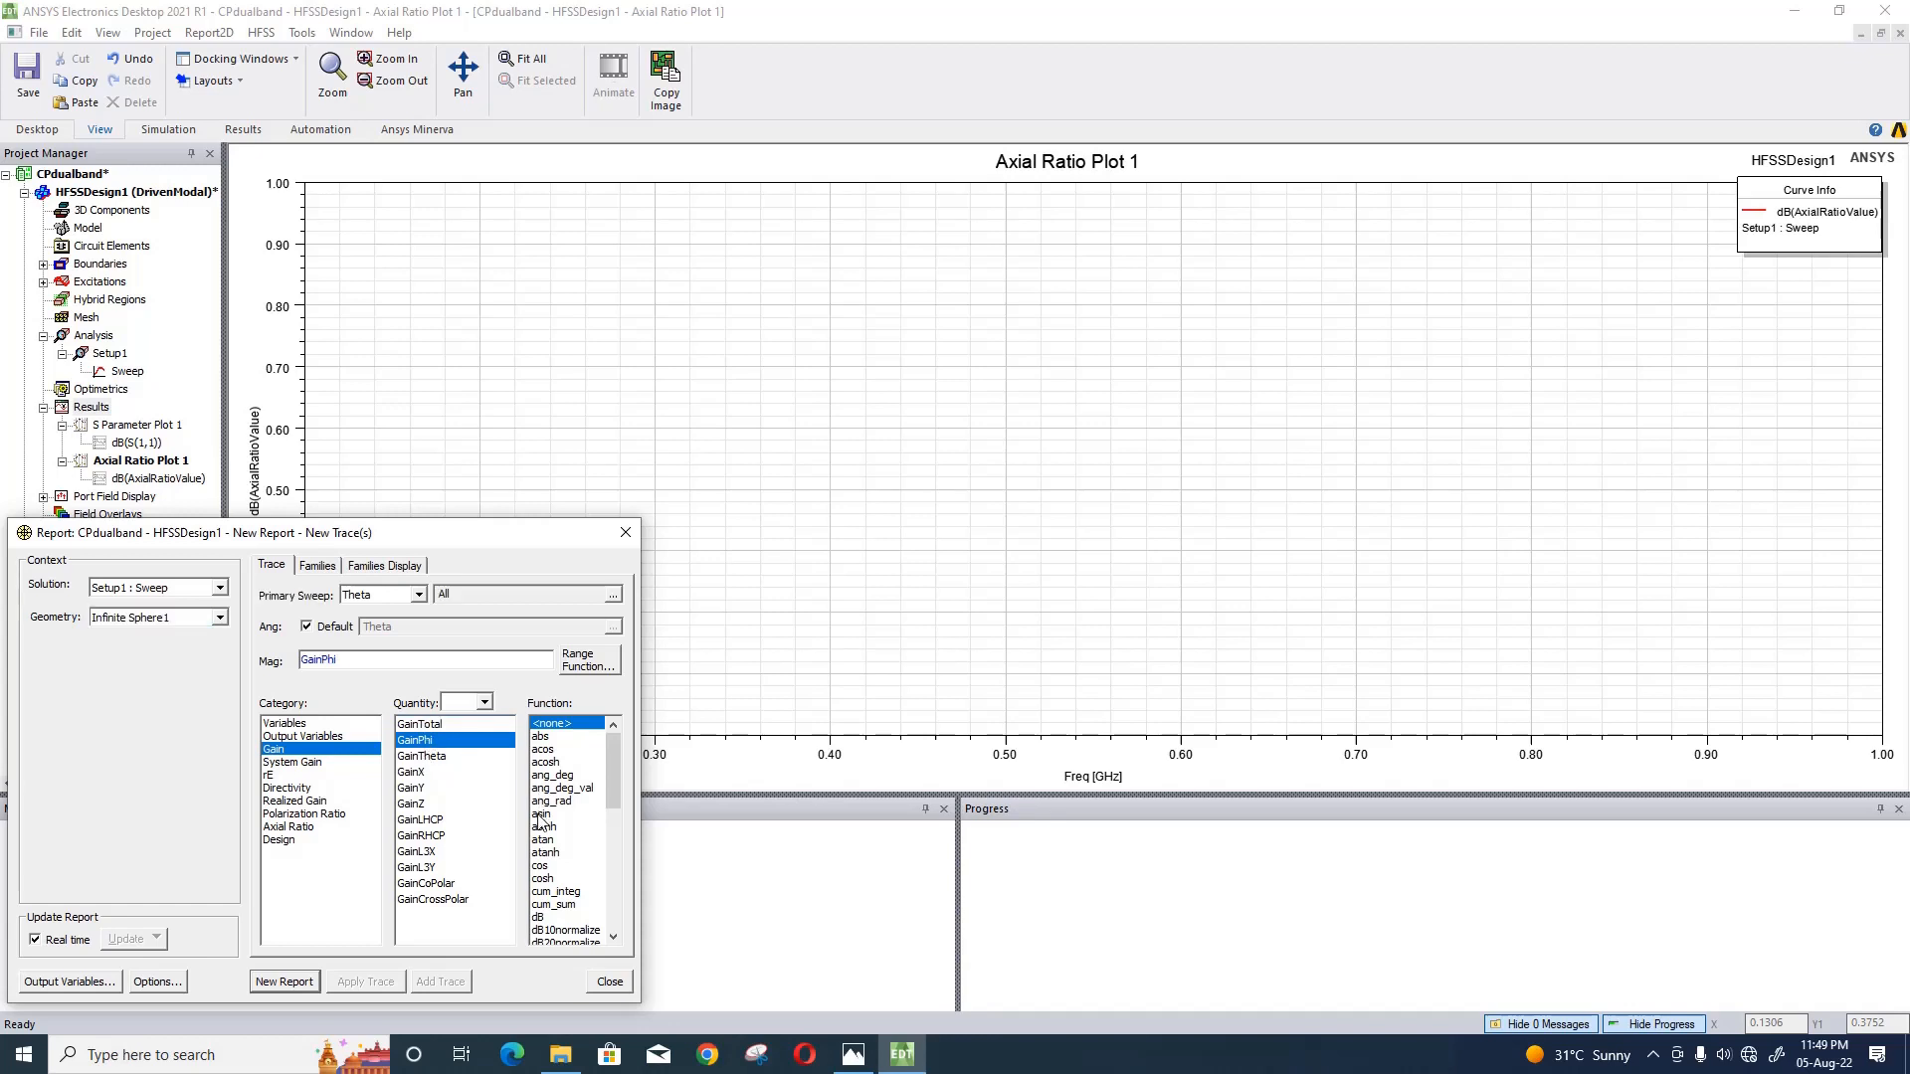
pyautogui.click(541, 918)
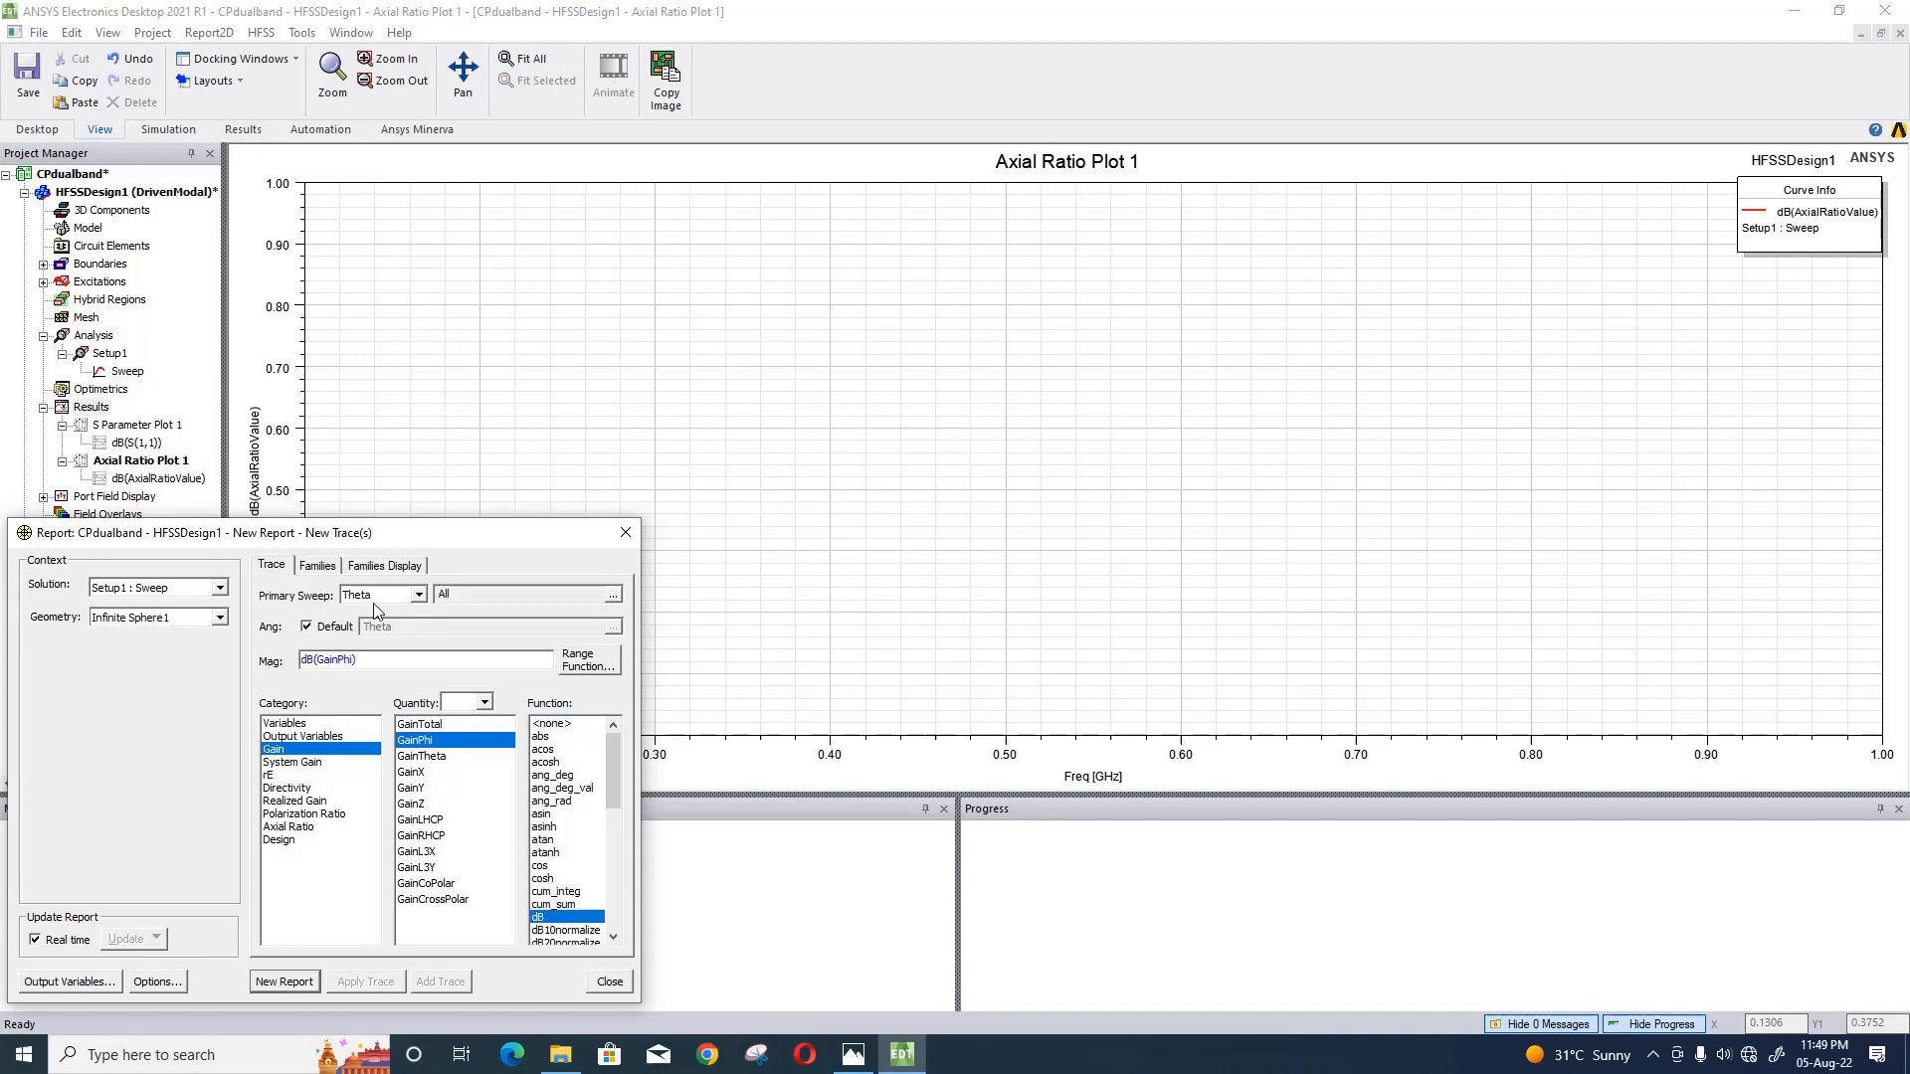
# - Restrict the GainPhi trace to Phi 0deg and Freq 5.005GHz
pyautogui.click(318, 568)
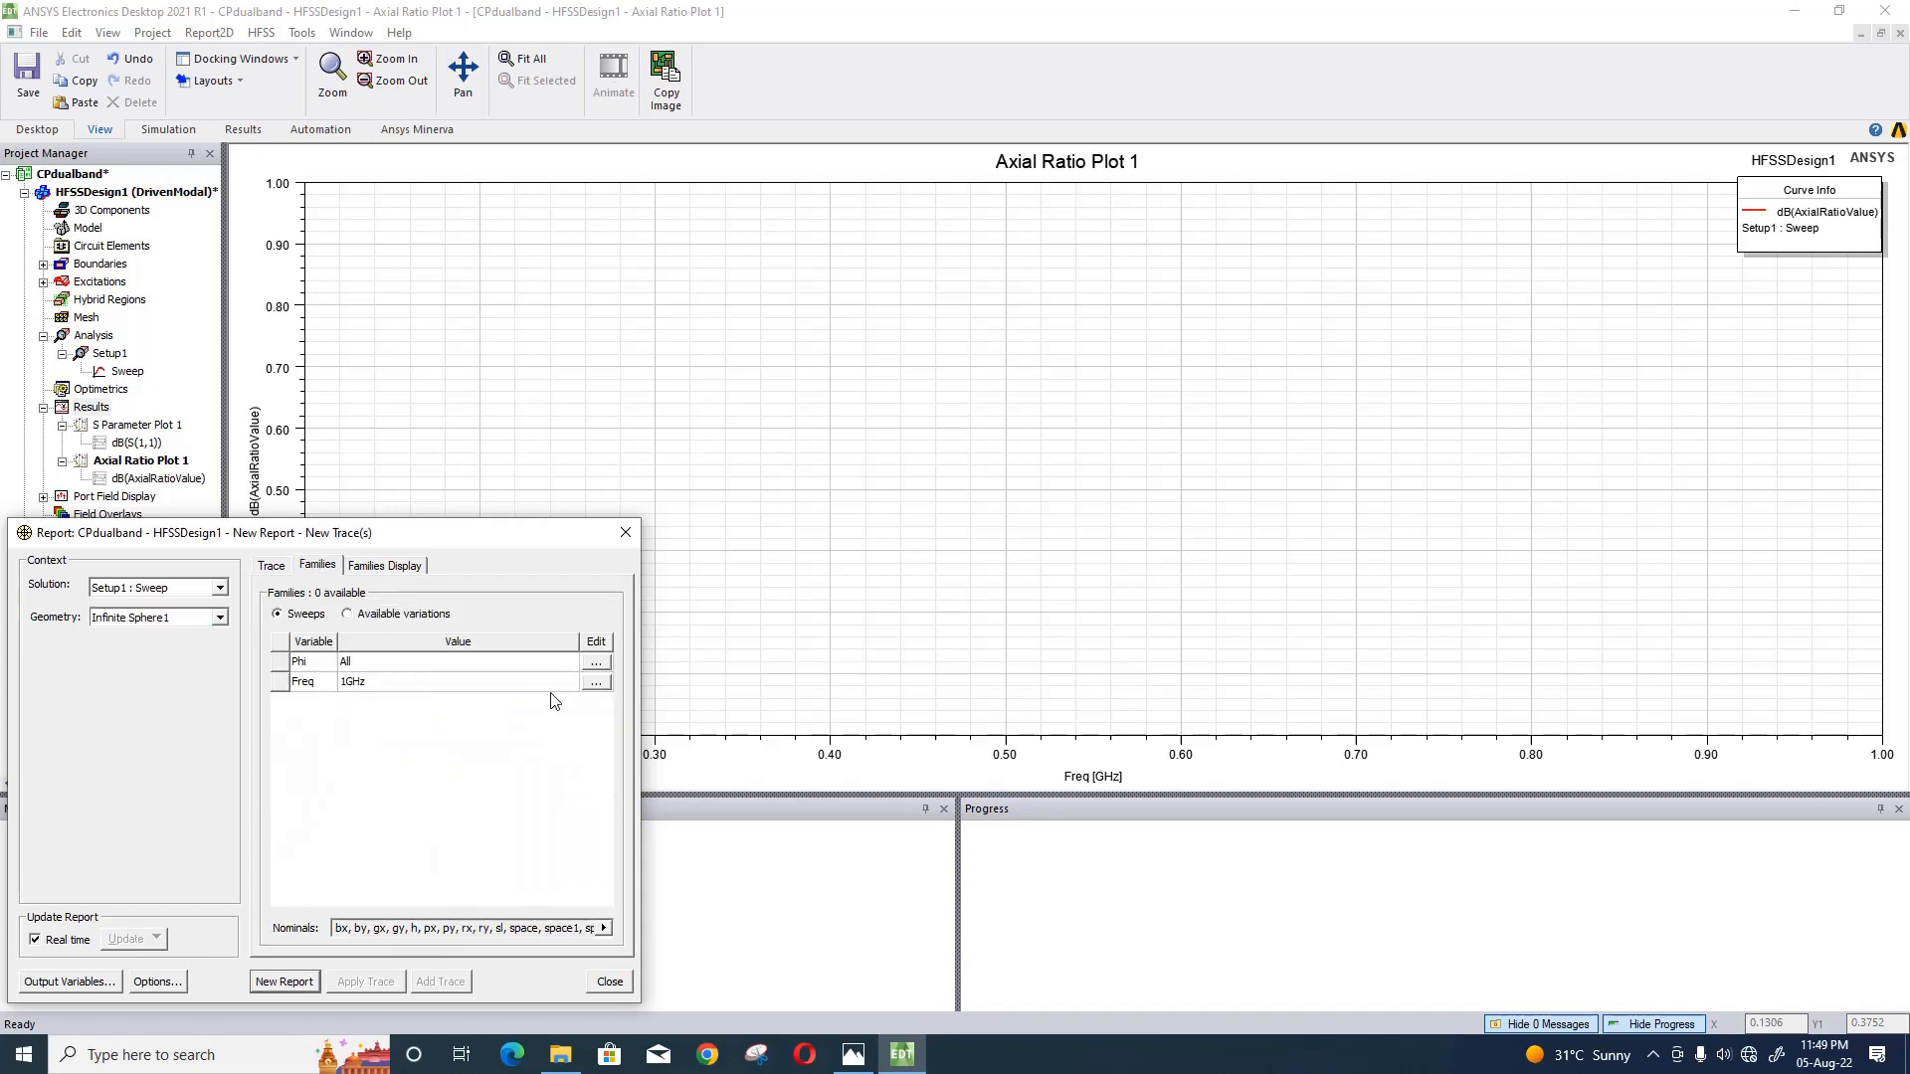
pyautogui.click(587, 663)
pyautogui.click(656, 744)
pyautogui.press('0')
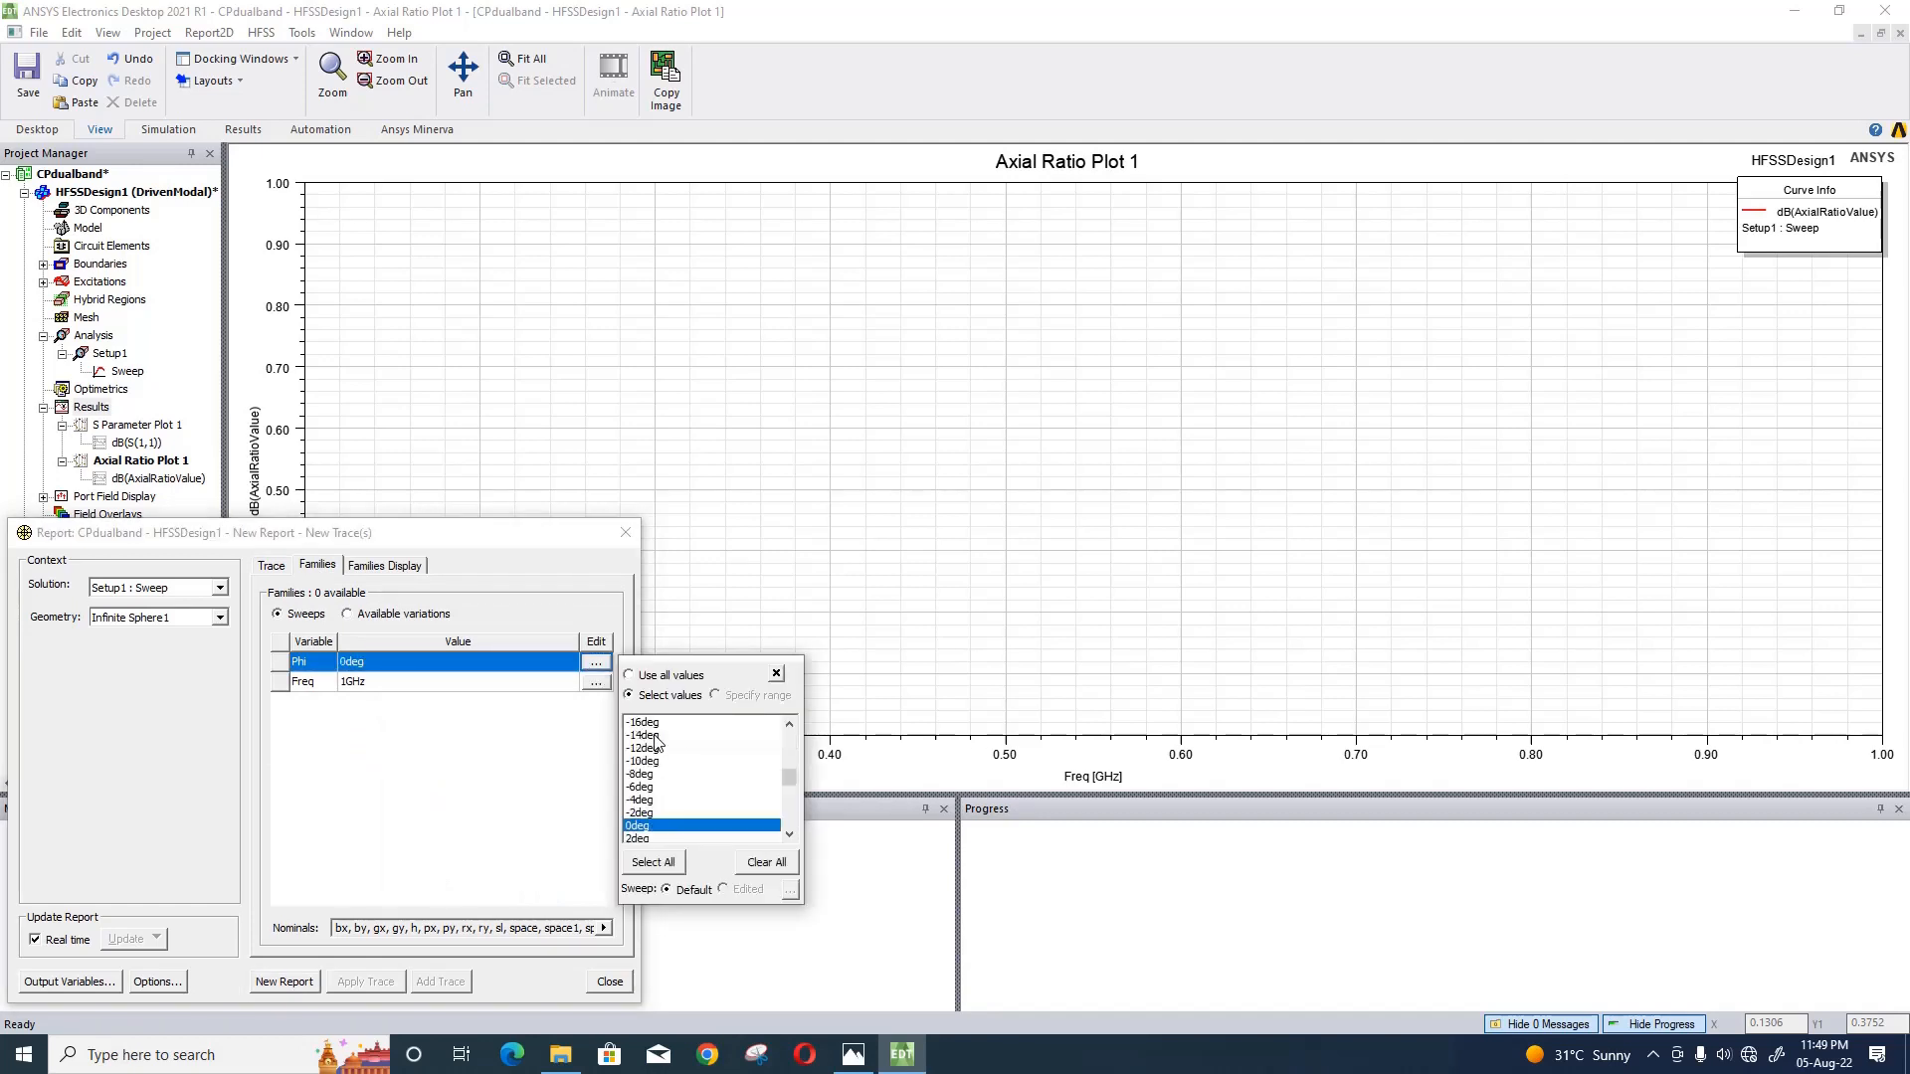
pyautogui.click(595, 683)
pyautogui.click(595, 683)
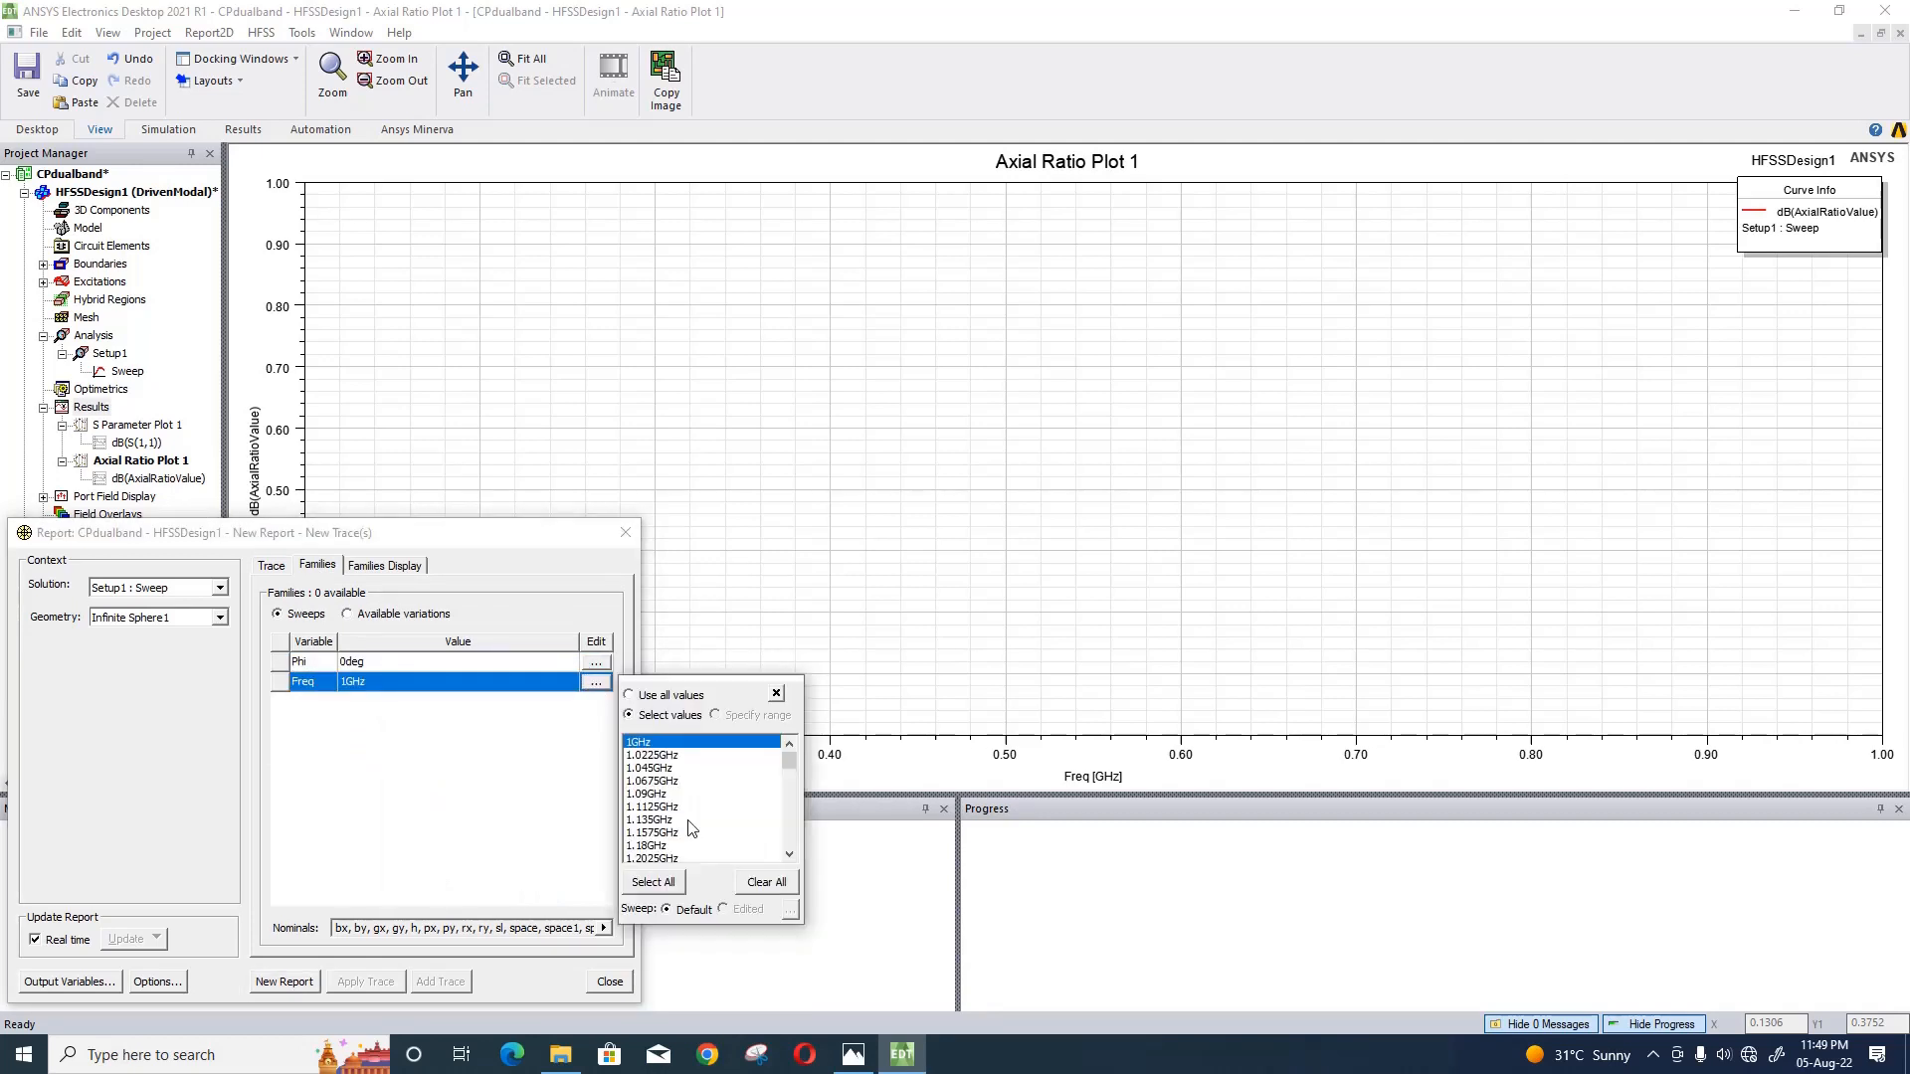
pyautogui.click(710, 847)
pyautogui.press('5')
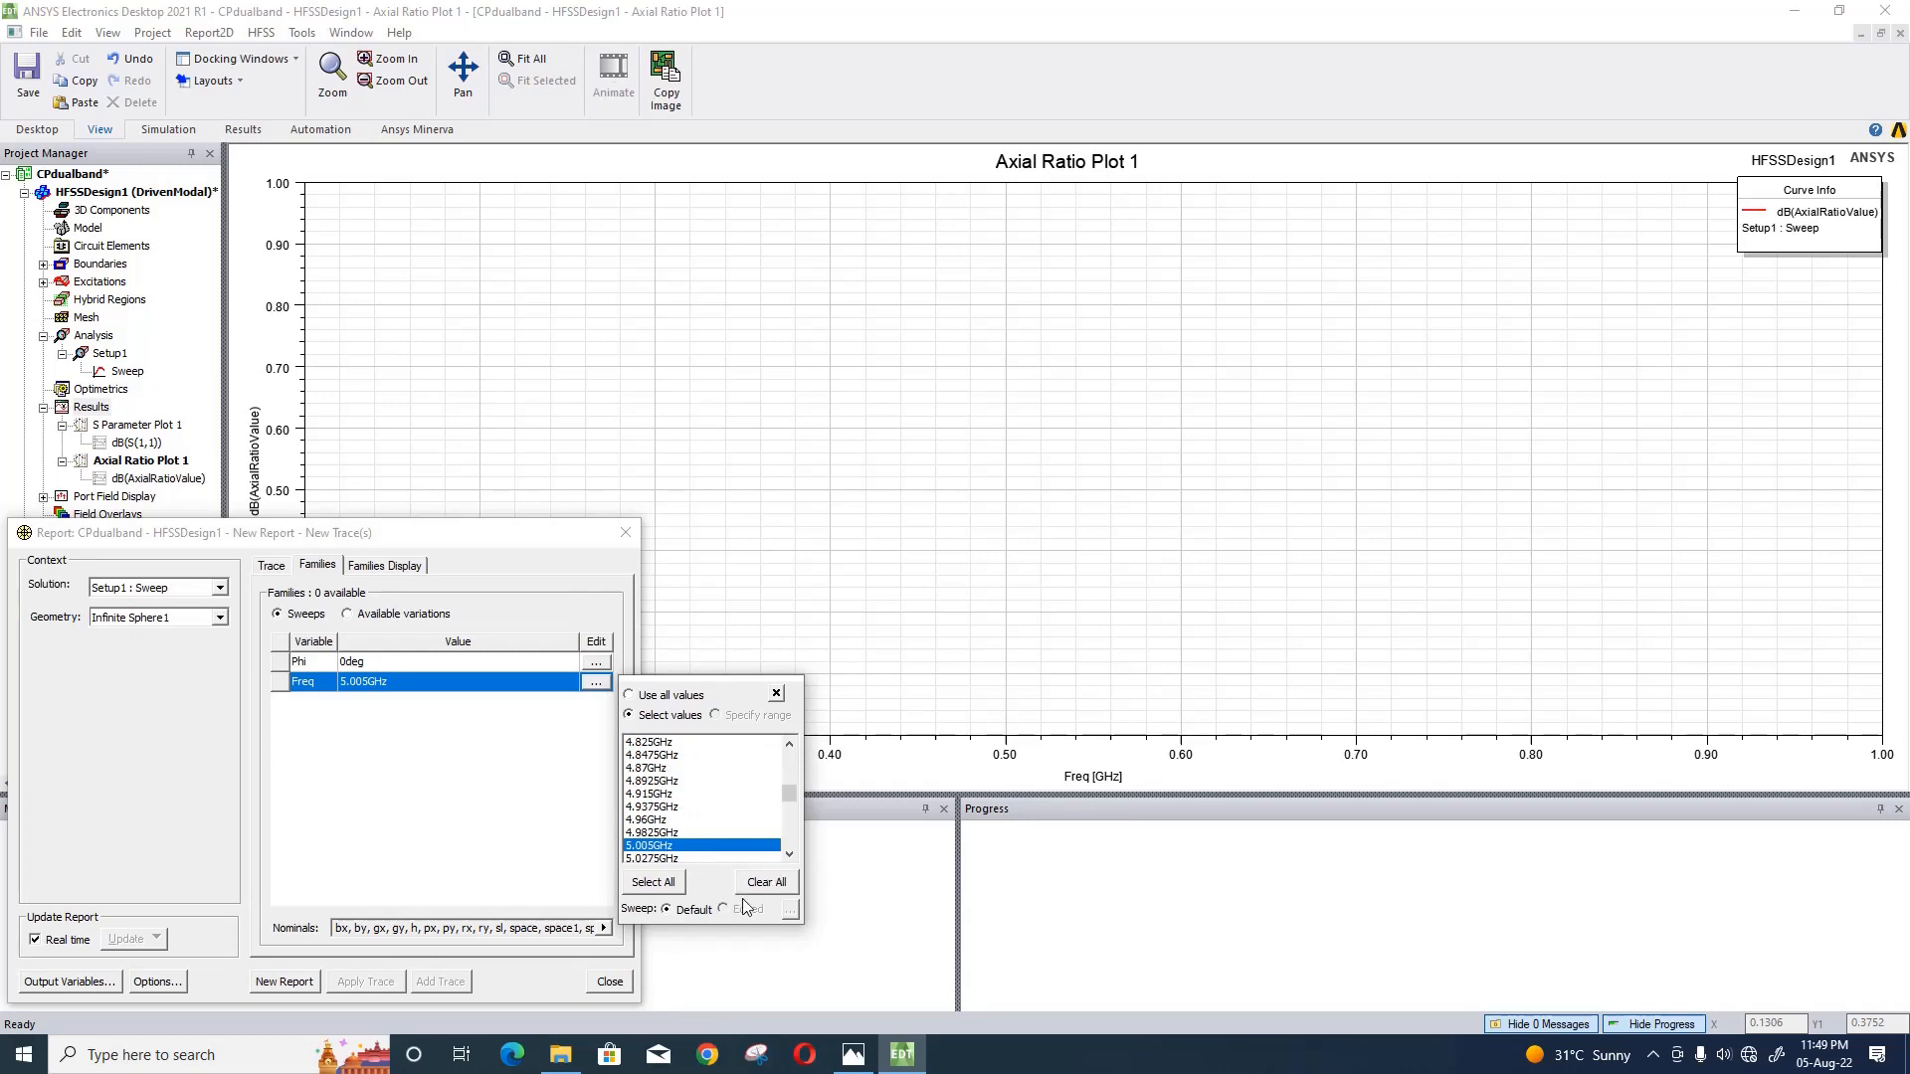
# - Look through the available sweep frequencies above 5.005GHz for the gain trace
pyautogui.click(790, 855)
pyautogui.click(790, 857)
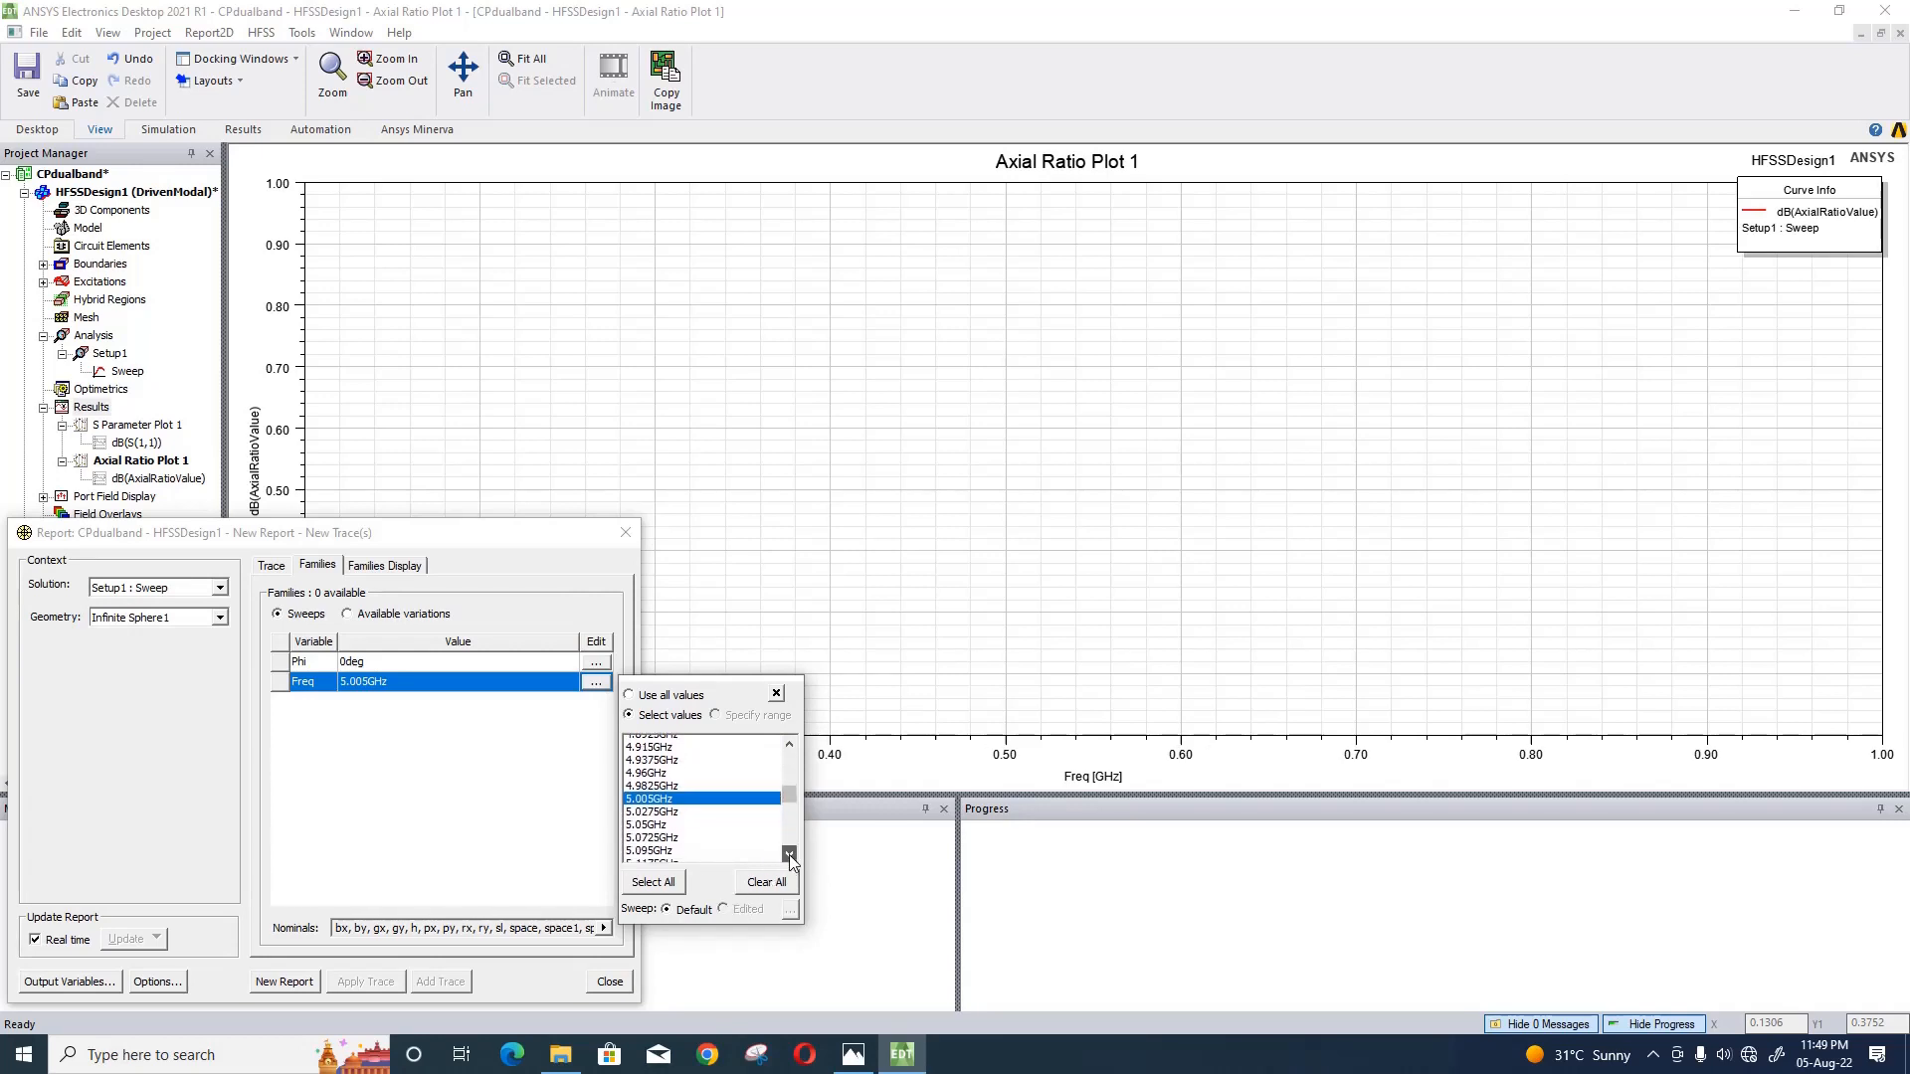
pyautogui.click(790, 856)
pyautogui.click(790, 855)
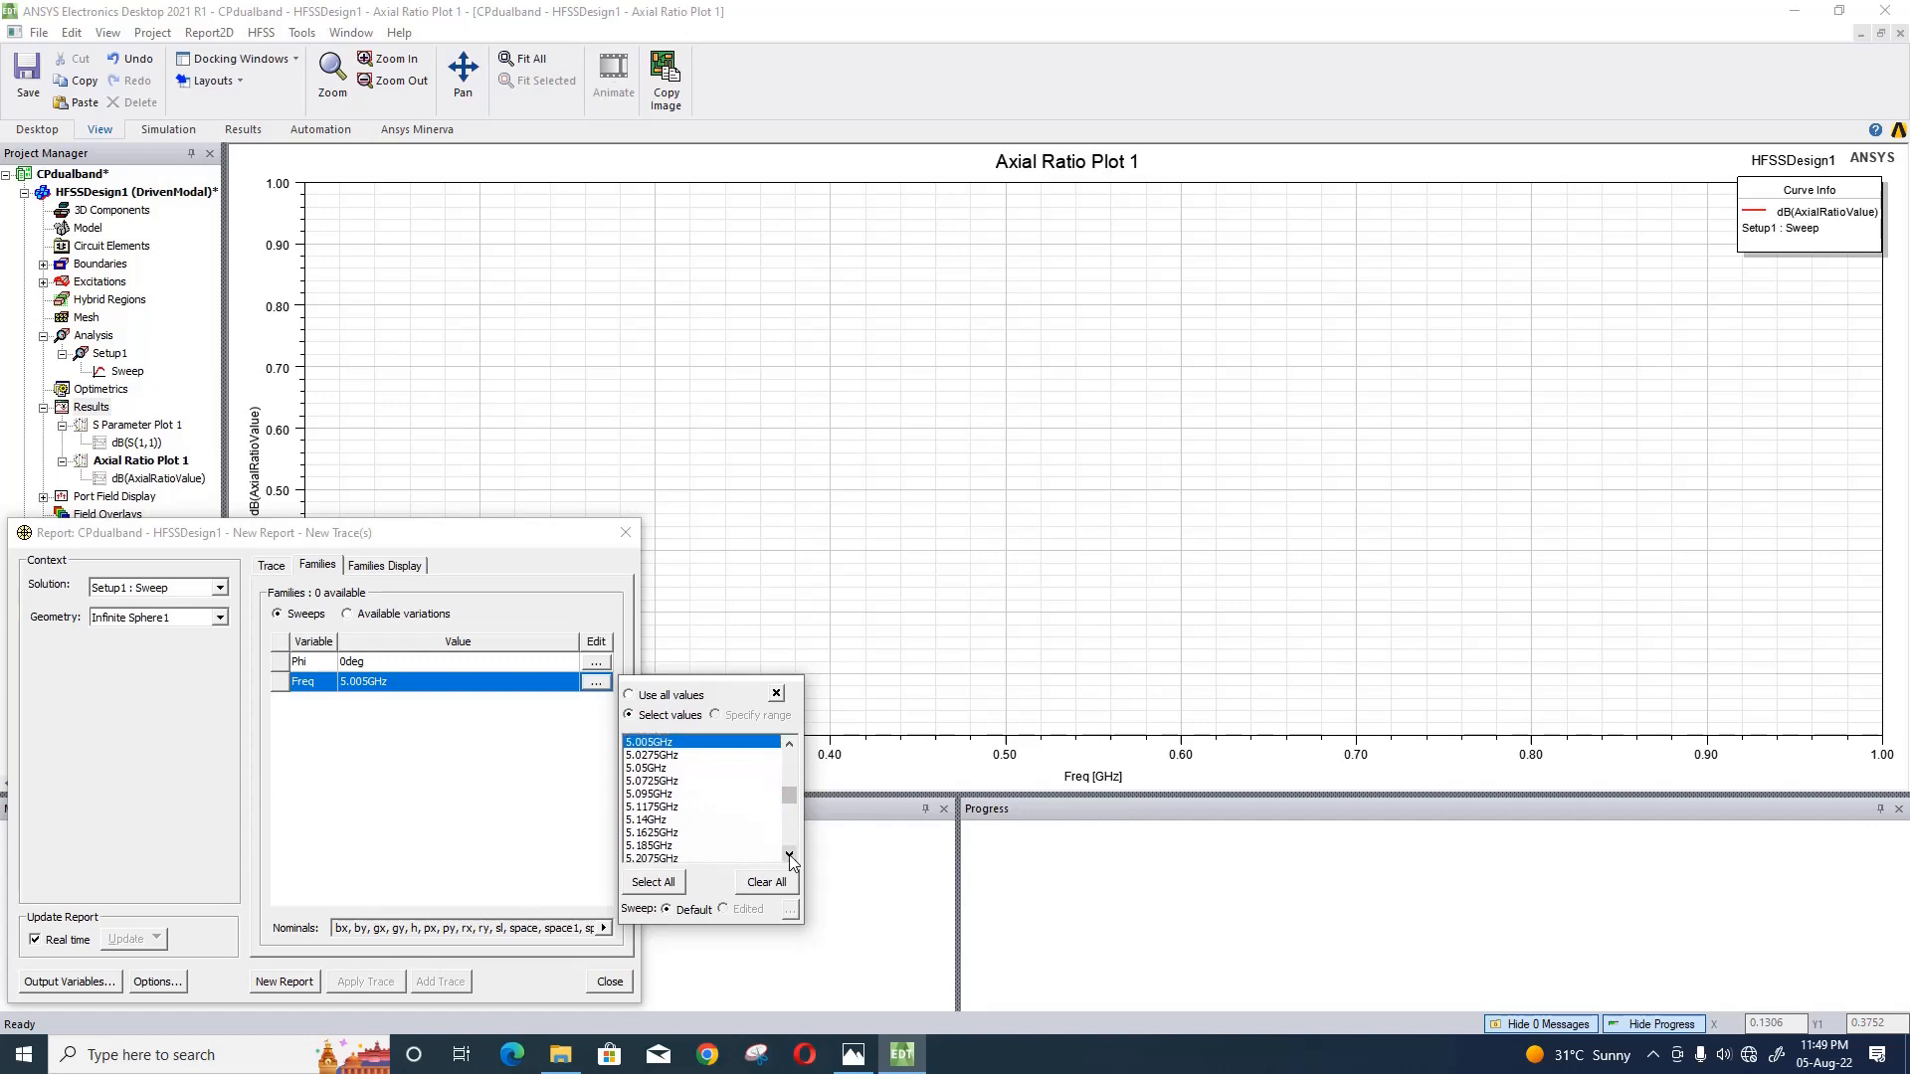
pyautogui.click(790, 856)
pyautogui.click(790, 856)
pyautogui.click(790, 855)
pyautogui.click(790, 856)
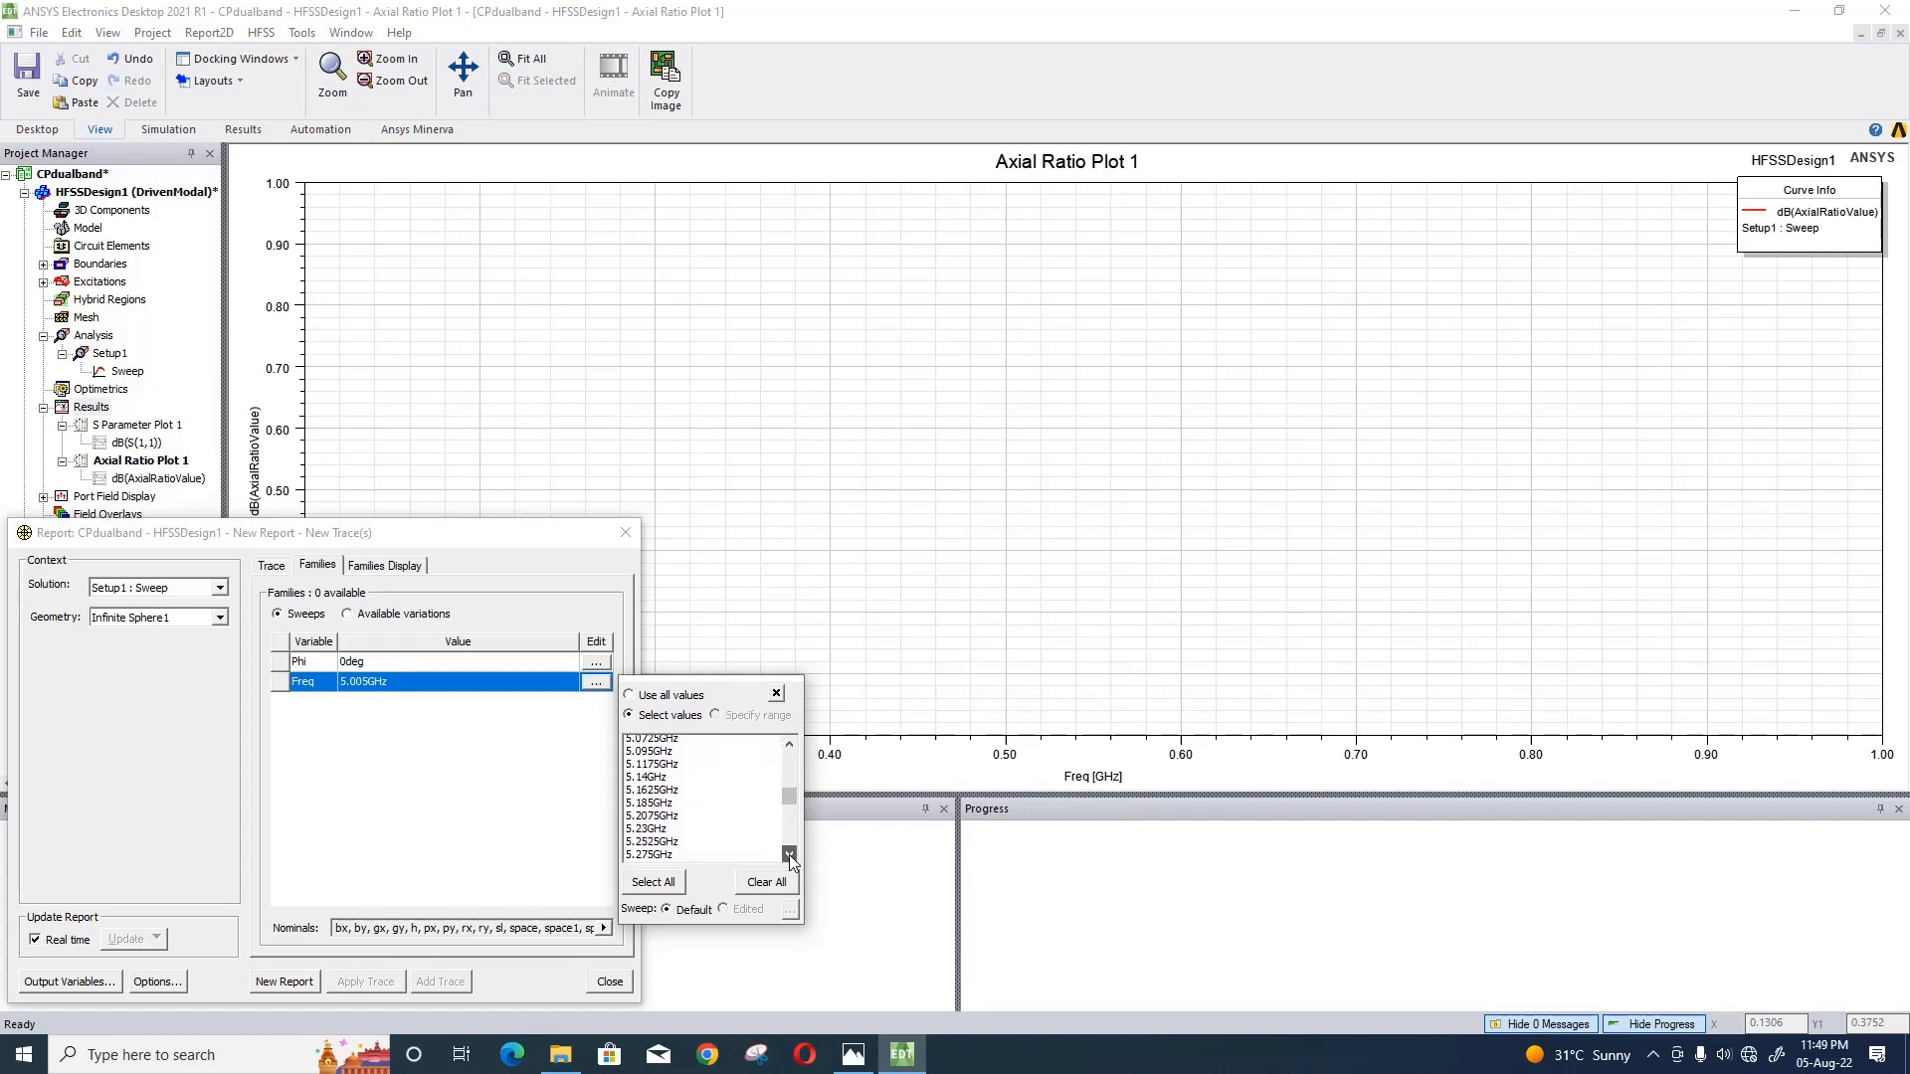
pyautogui.click(790, 856)
pyautogui.click(790, 856)
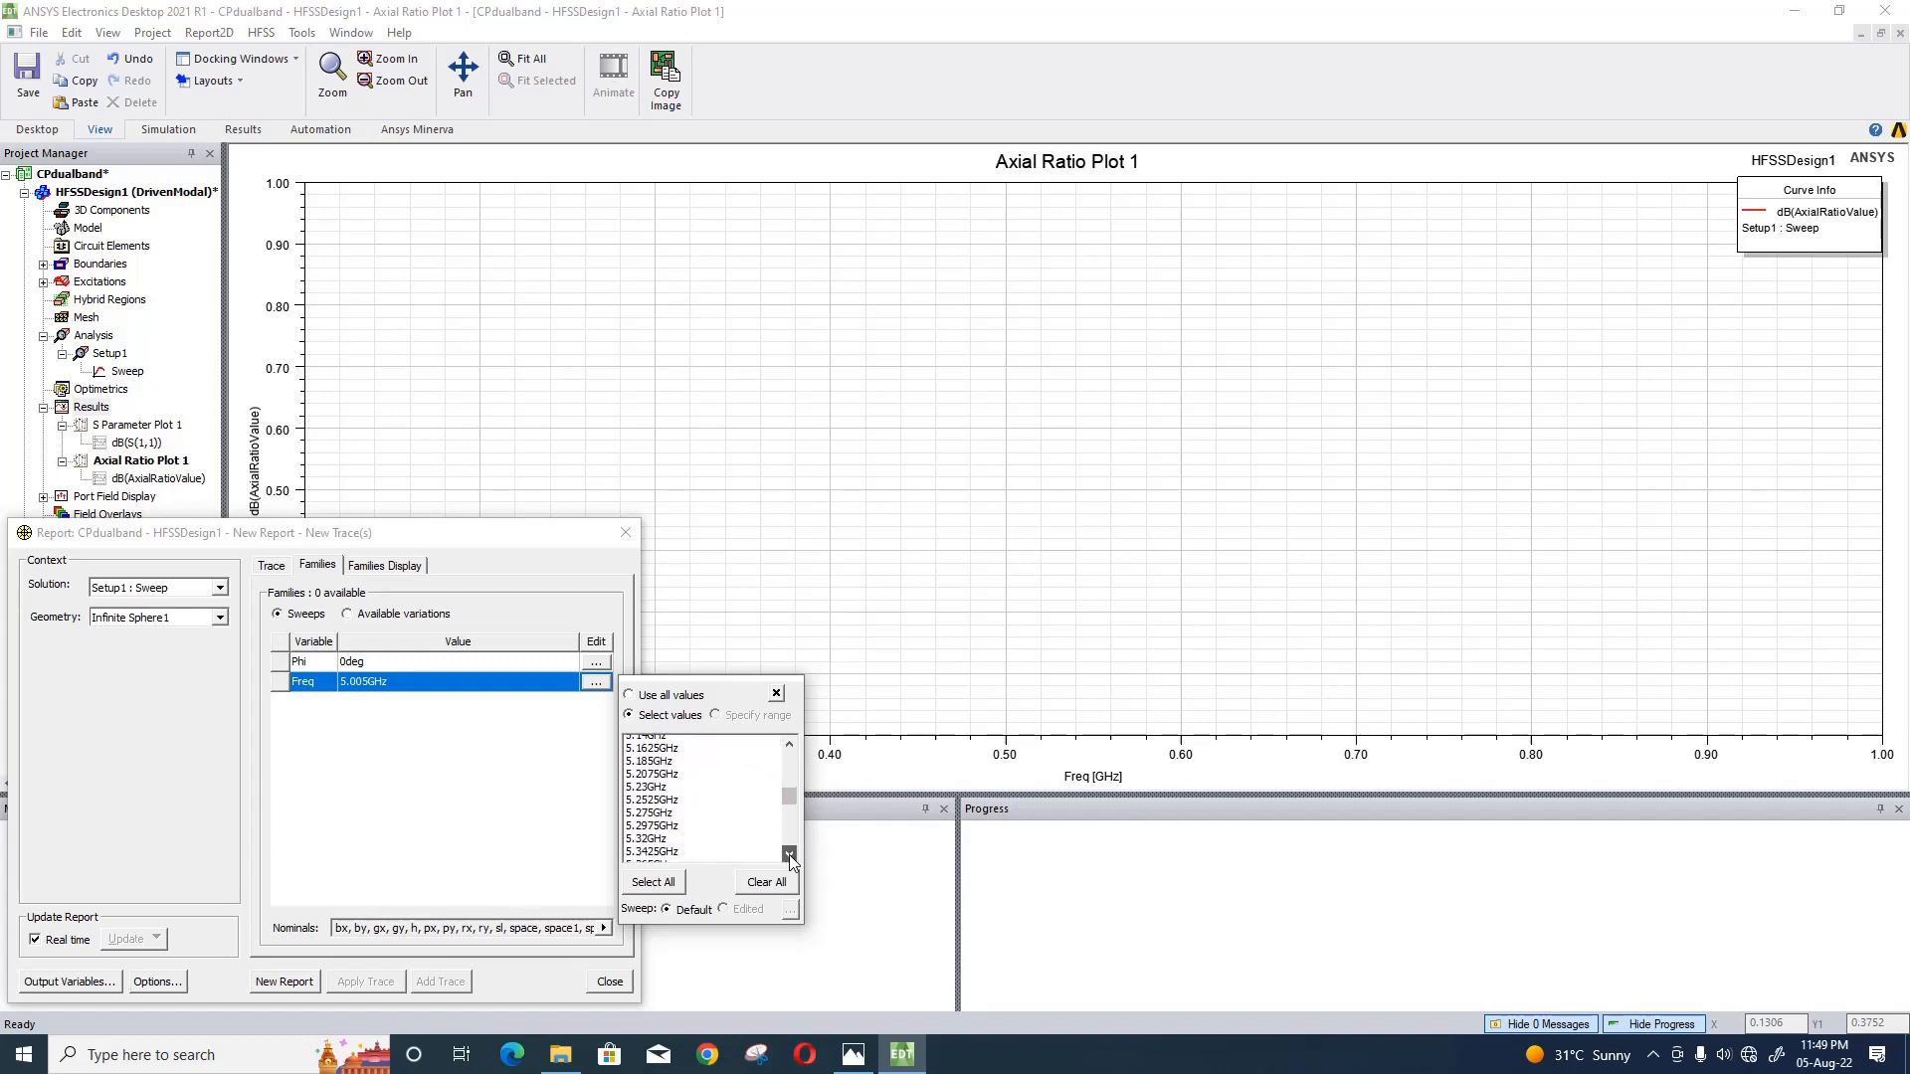
pyautogui.scroll(2, 728, 812)
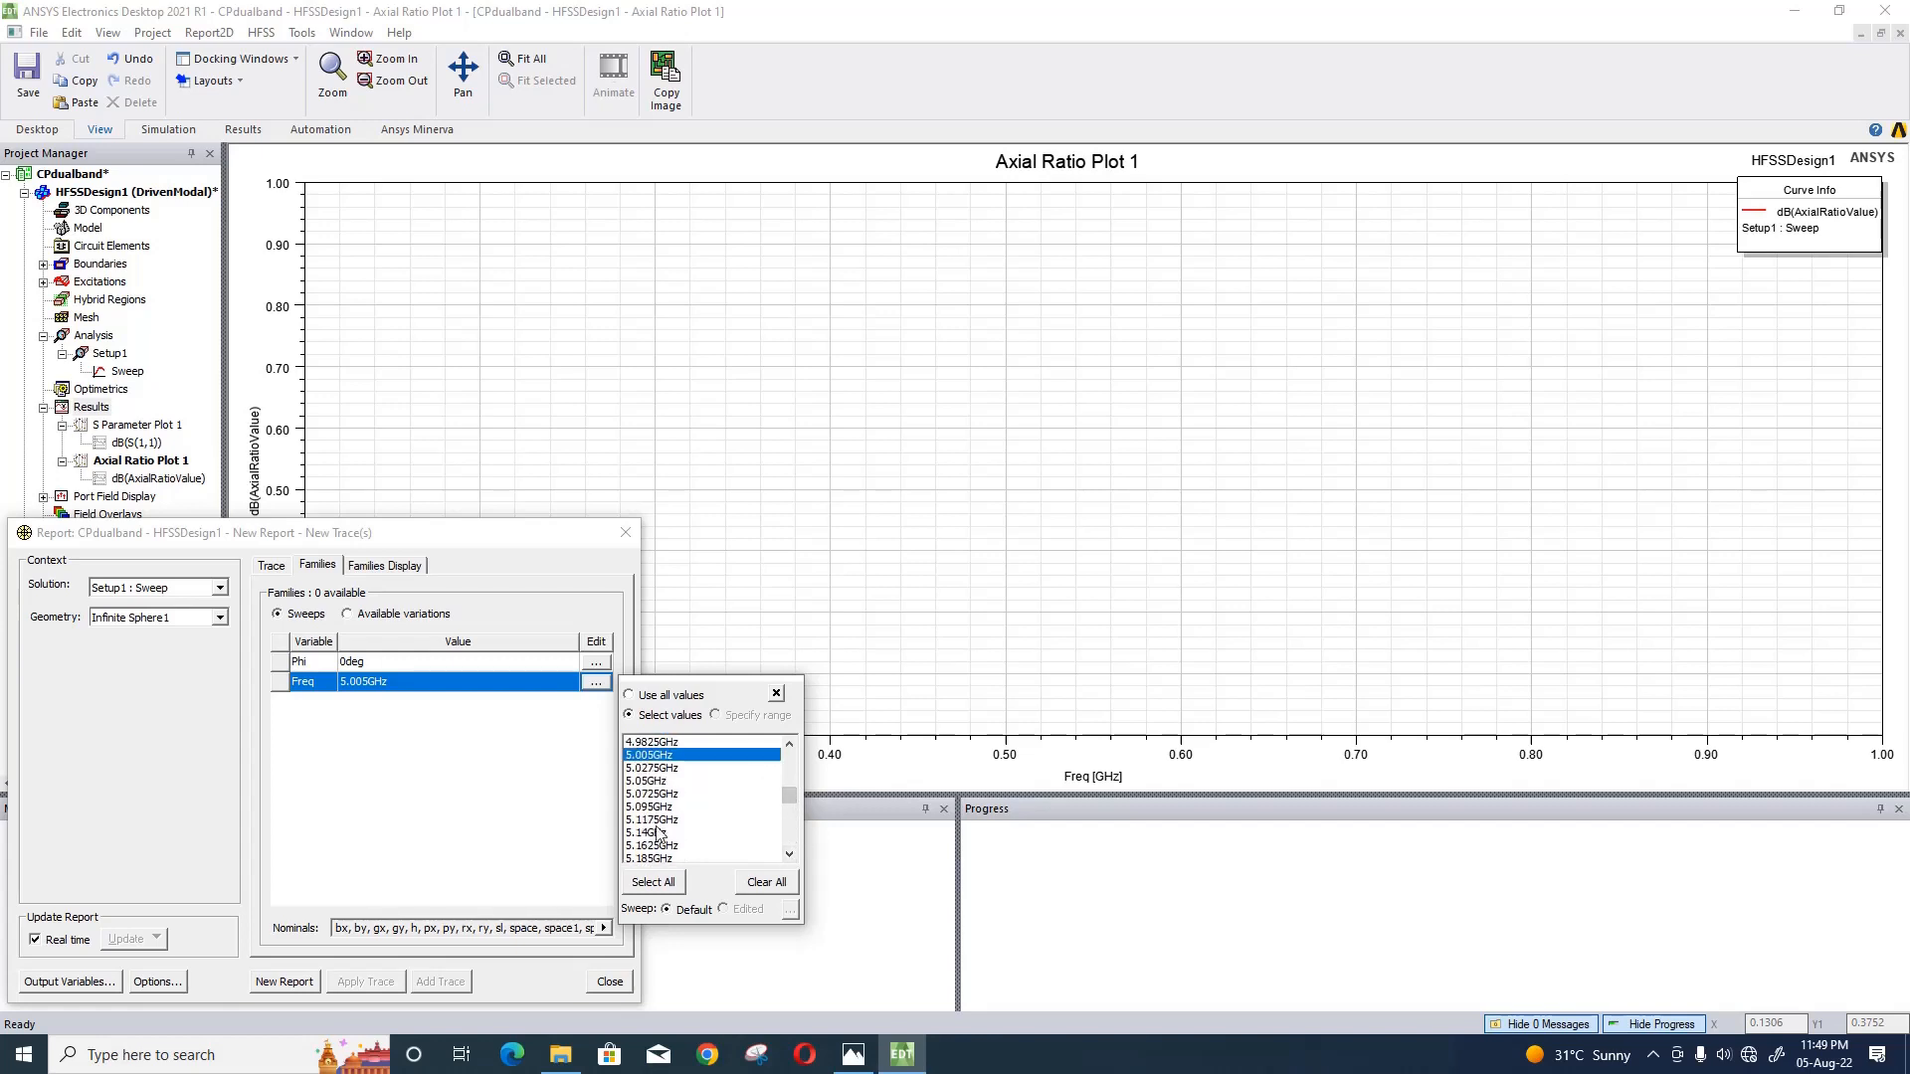
# - Create the radiation pattern report from the configured gain trace and save the project
pyautogui.click(526, 873)
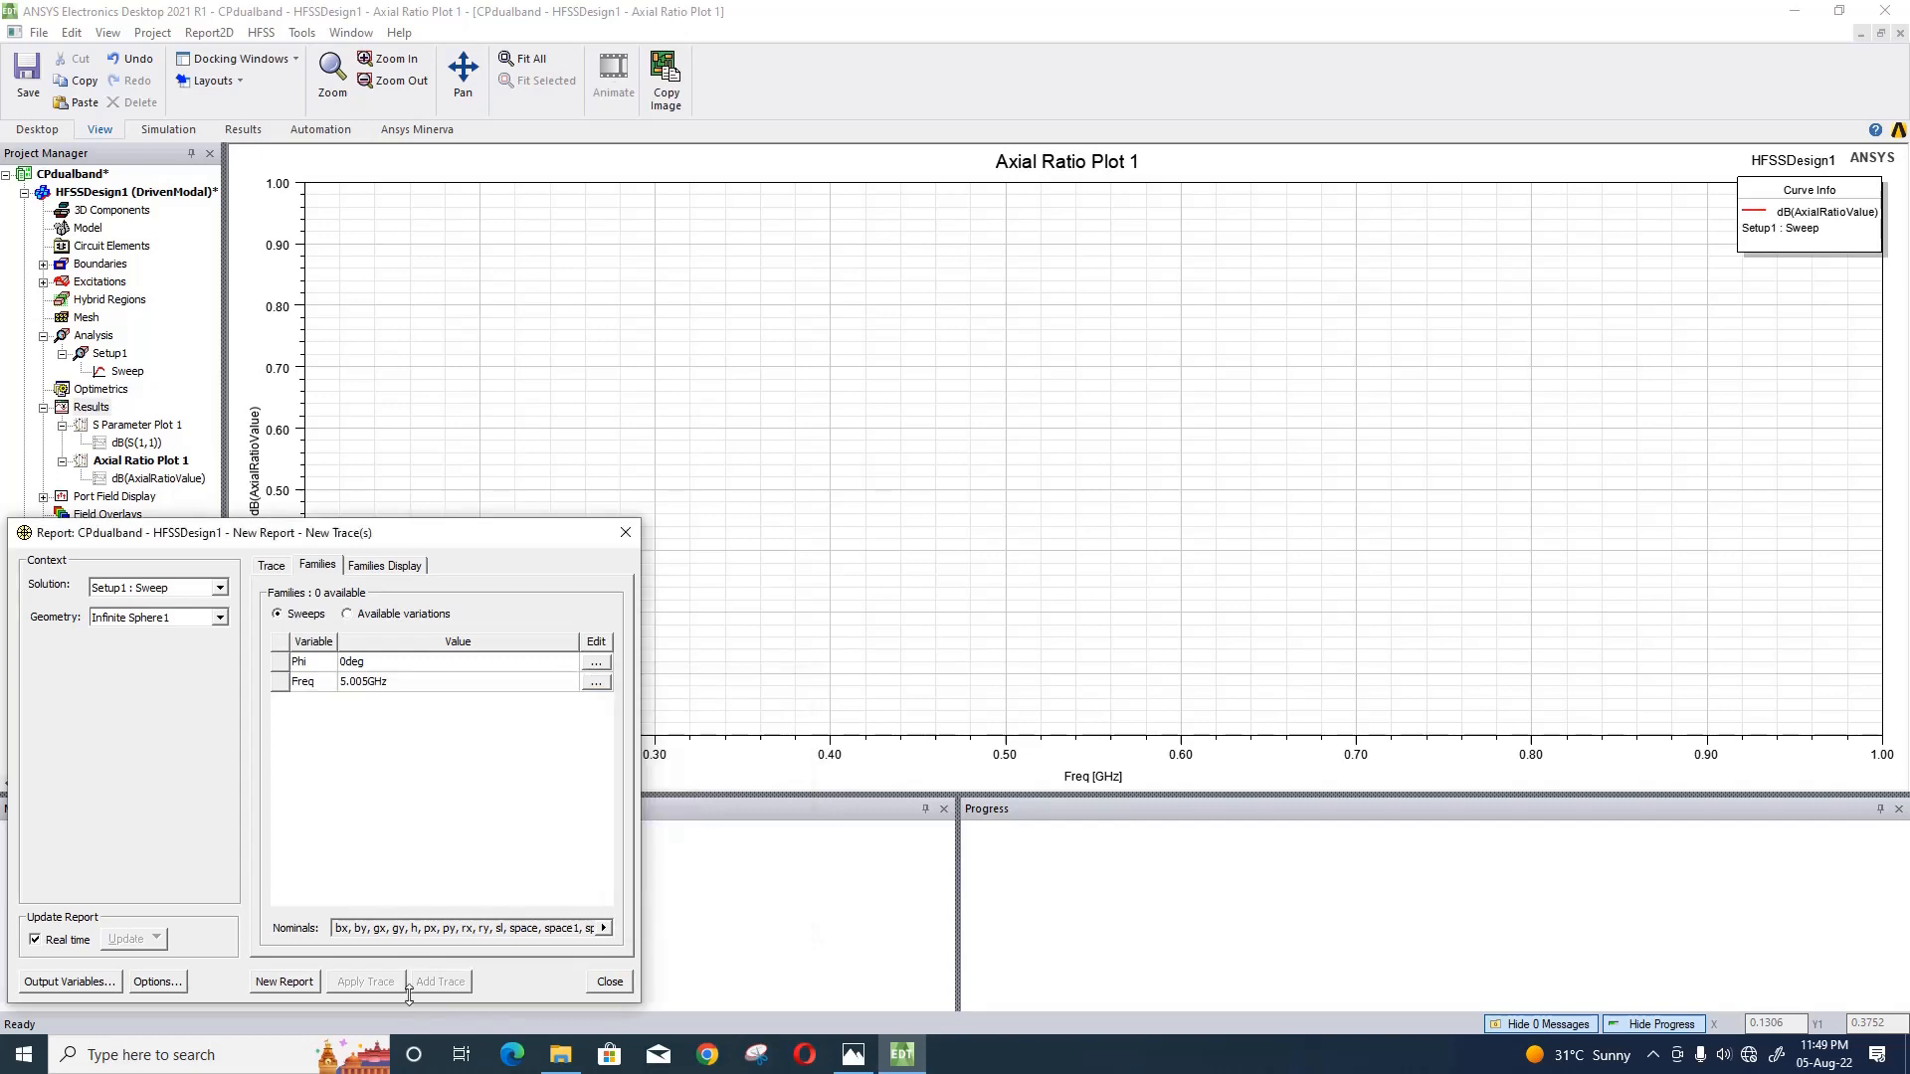
pyautogui.click(287, 984)
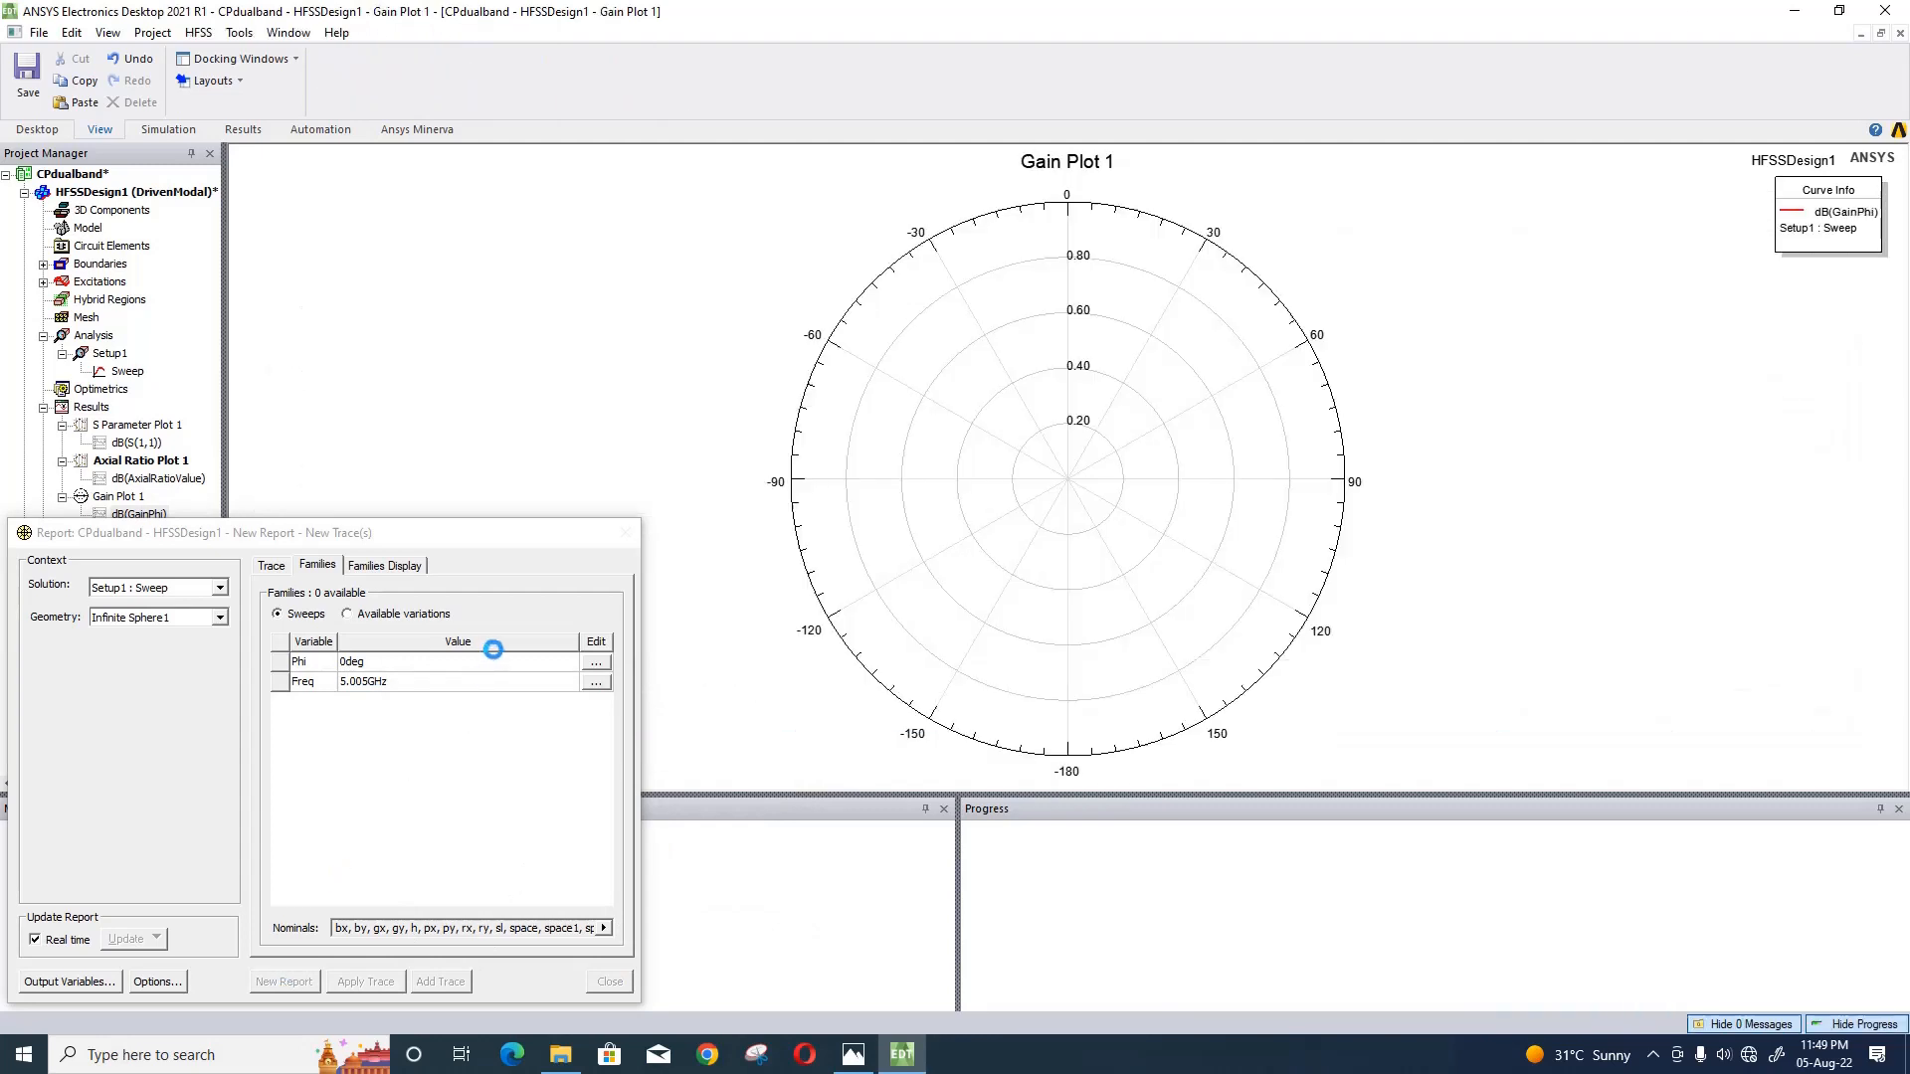
pyautogui.click(626, 533)
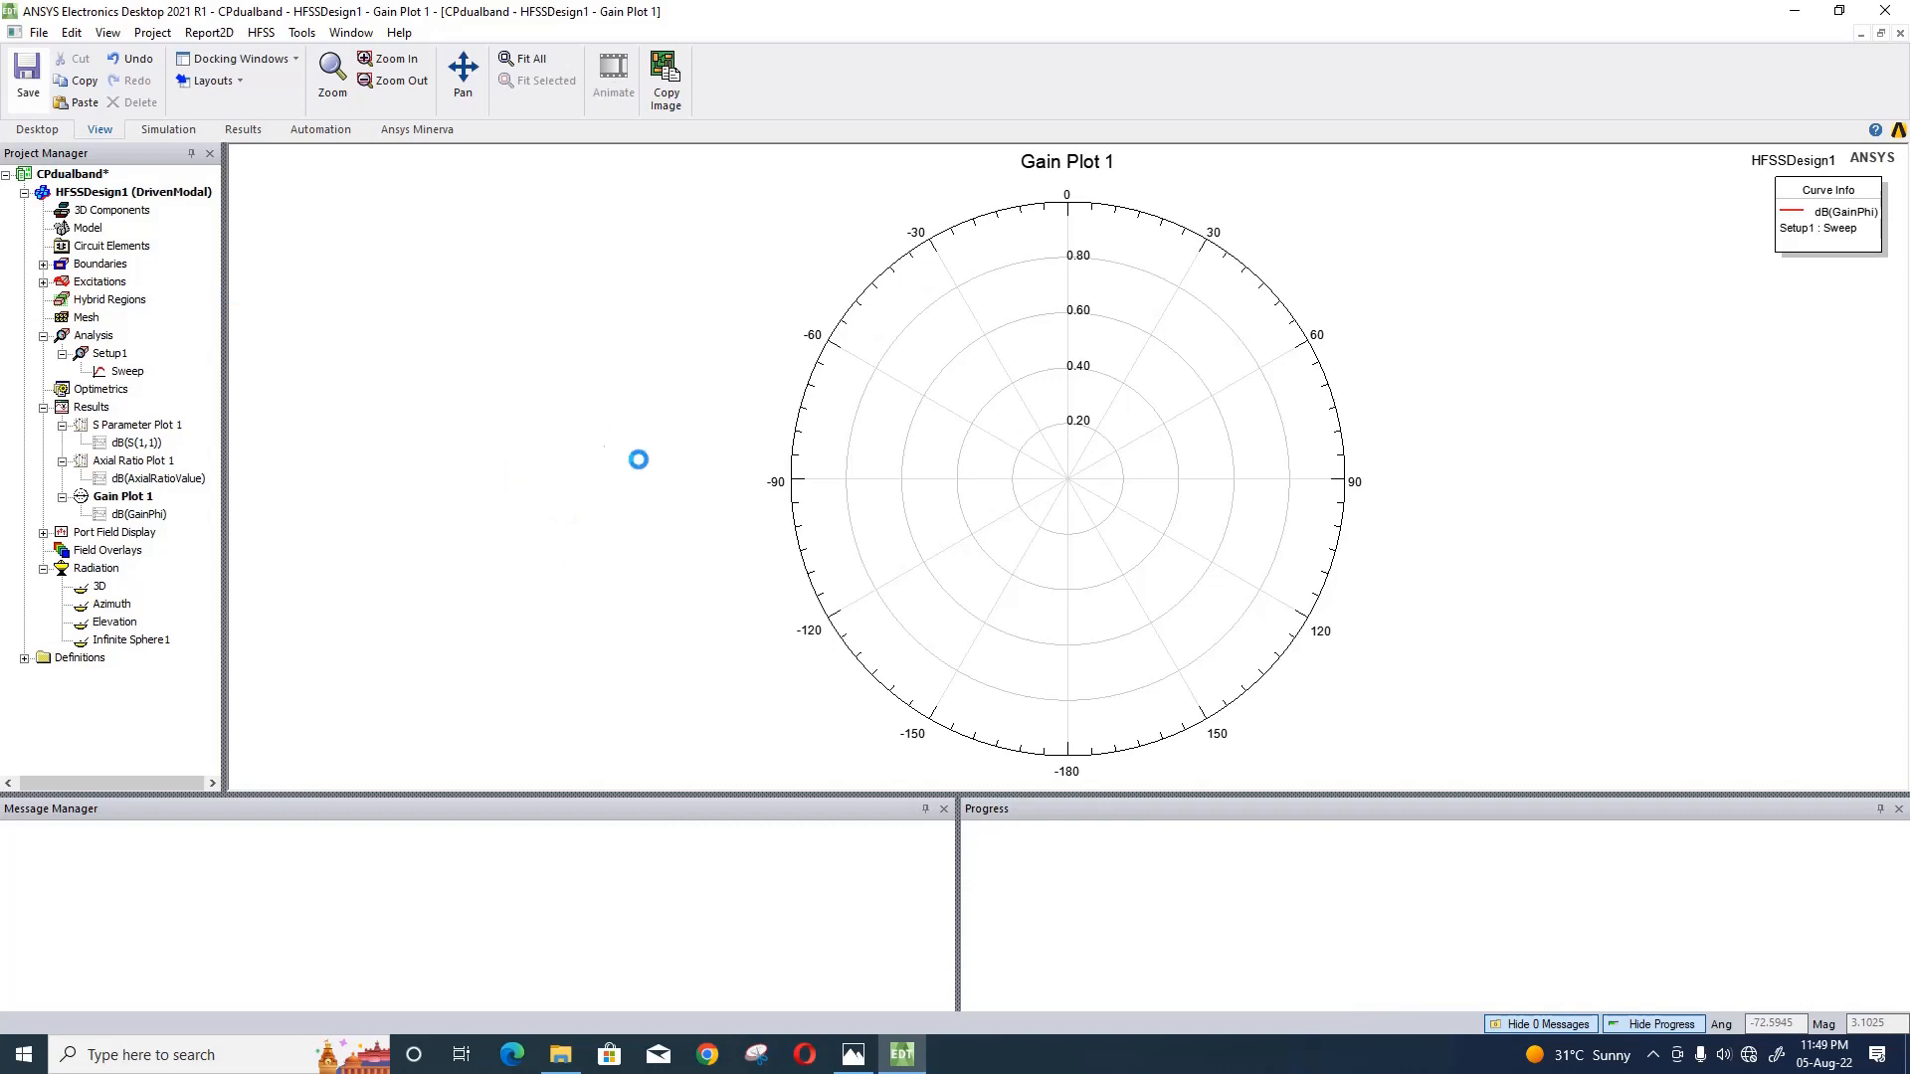
pyautogui.hotkey('ctrl', 's')
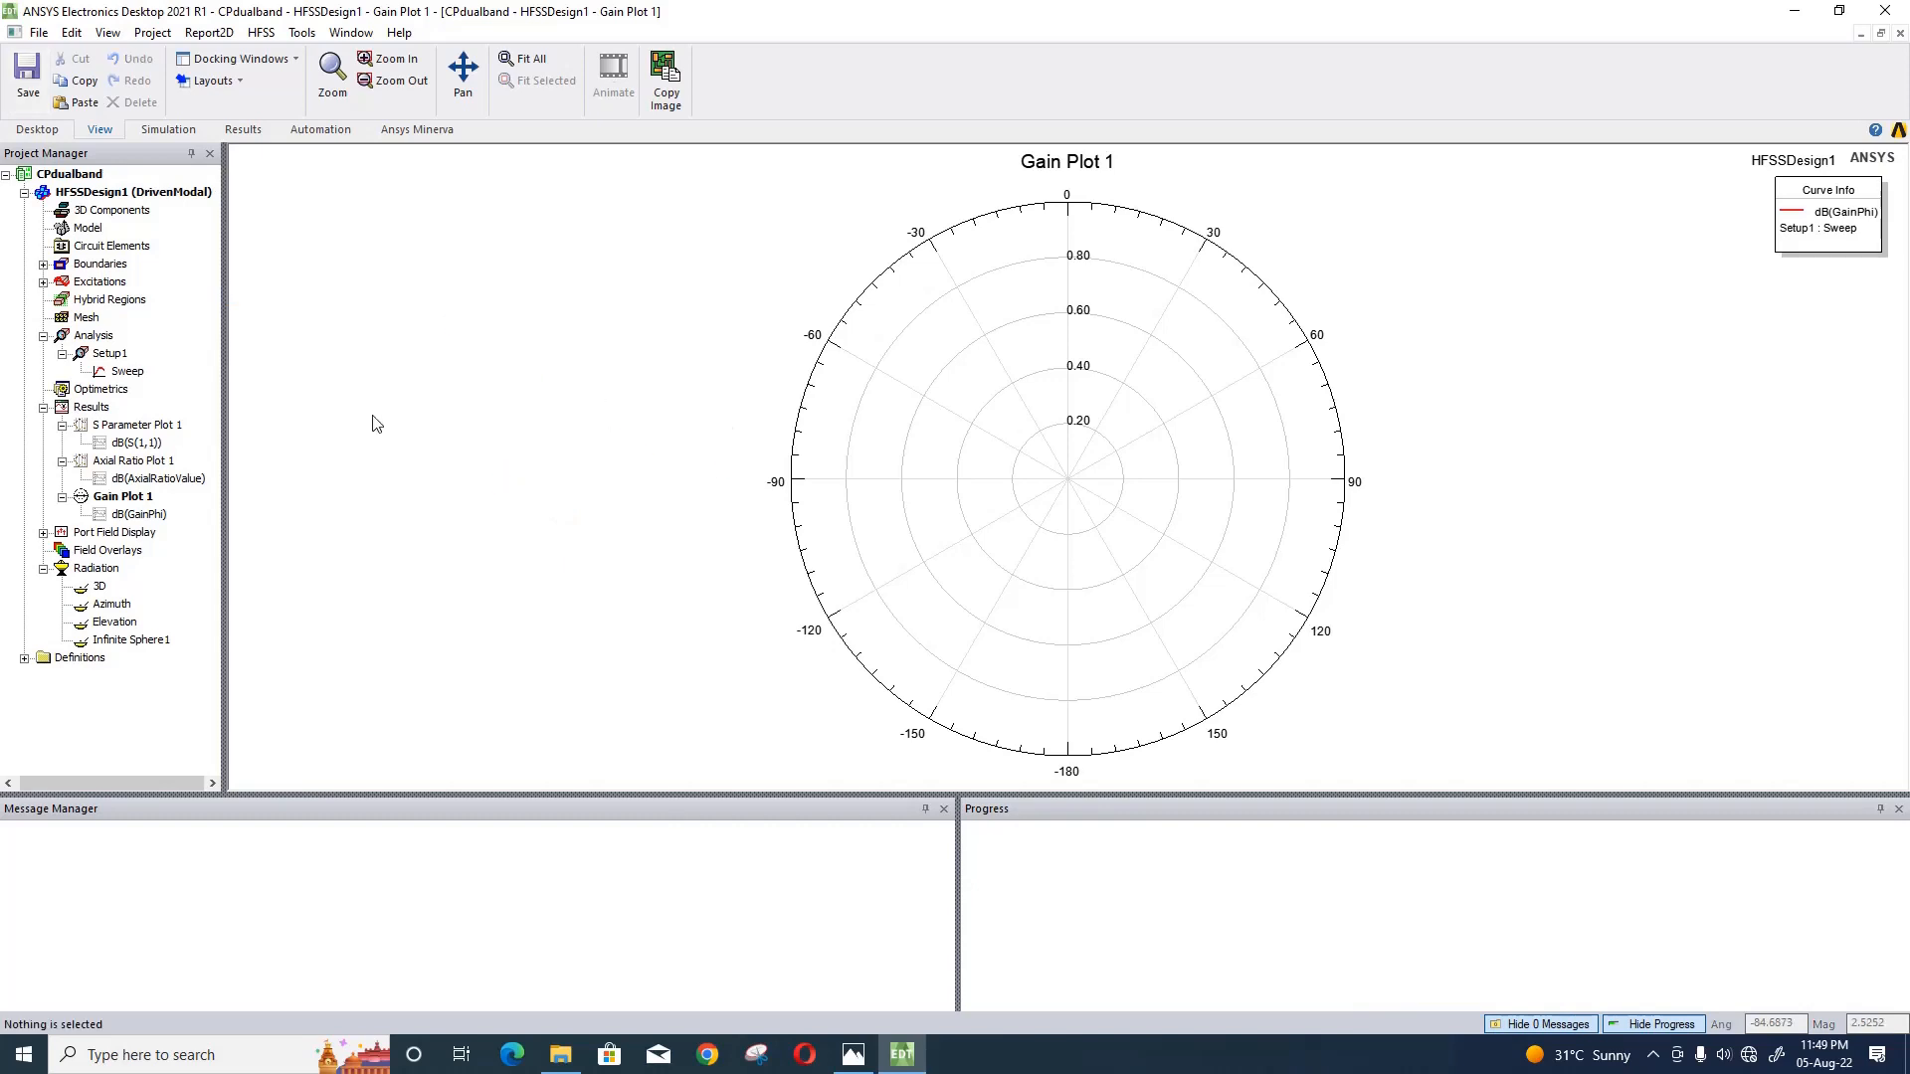